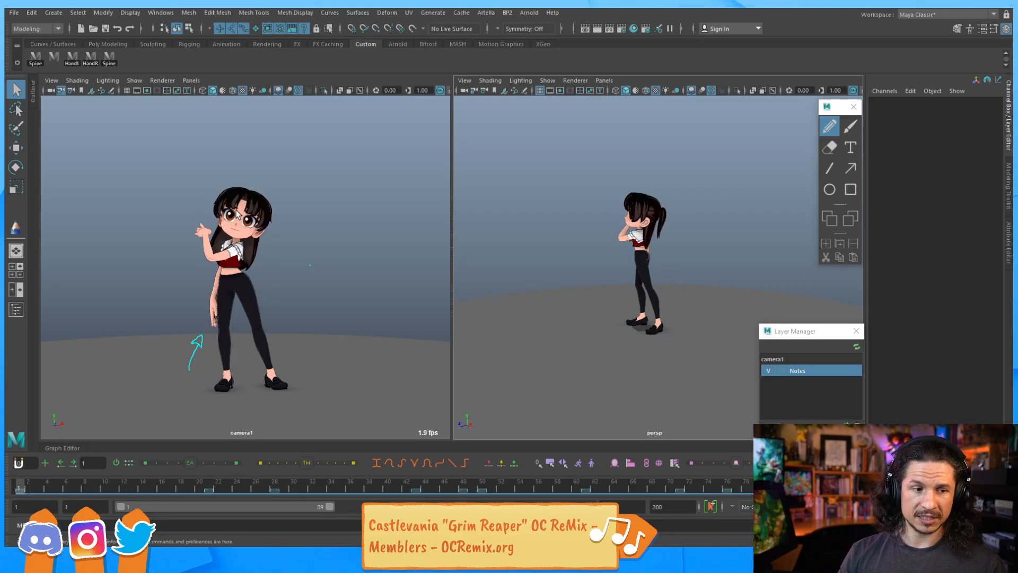
Review the animation and its drawn notes by scrubbing through several frames and playing the timeline
{"action": "left_click", "coordinate": [209, 487]}
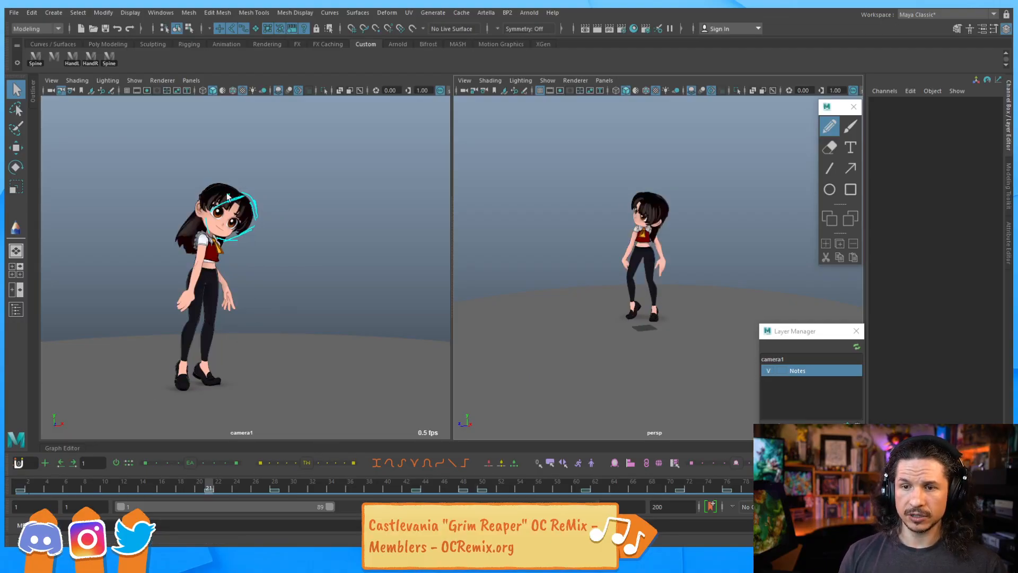
{"action": "left_click", "coordinate": [275, 486]}
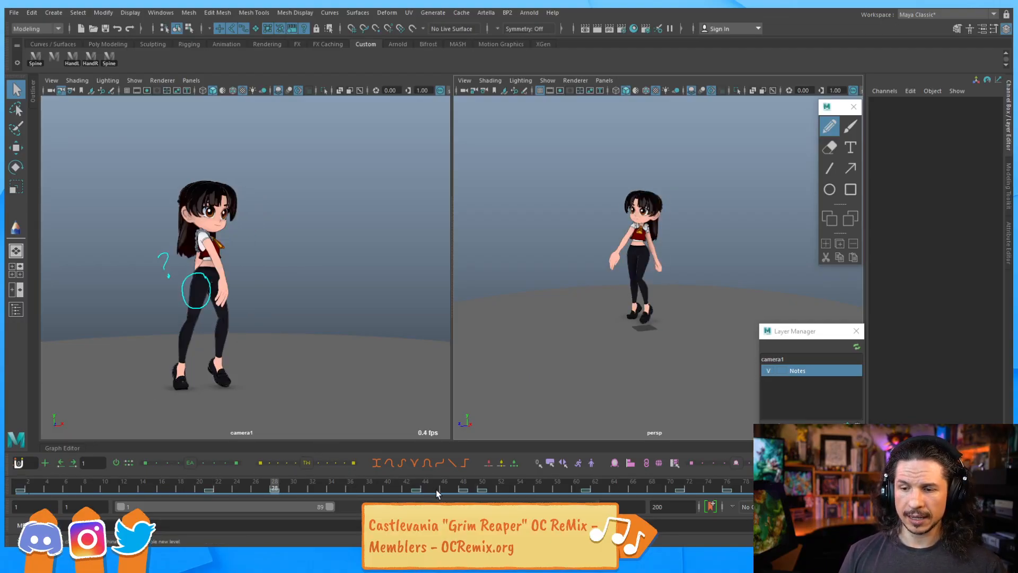
{"action": "left_click", "coordinate": [416, 487]}
{"action": "left_click", "coordinate": [482, 488]}
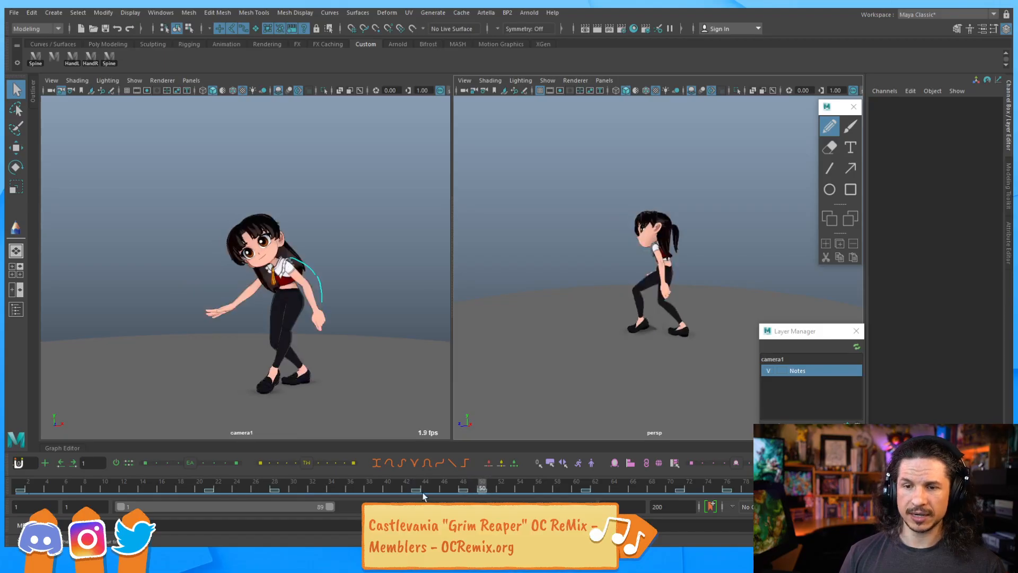
{"action": "left_click", "coordinate": [21, 488]}
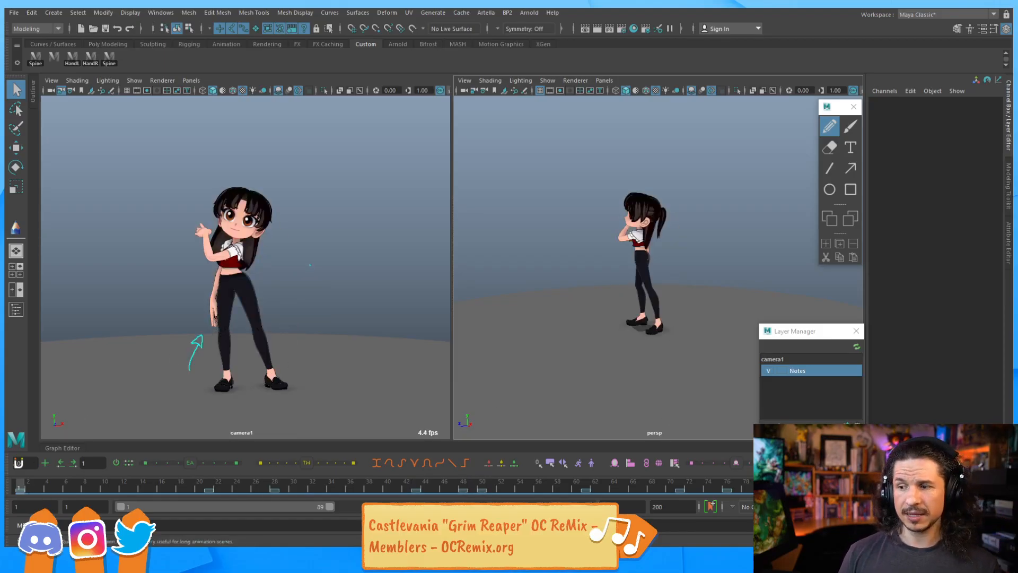
{"action": "key", "text": "alt+v"}
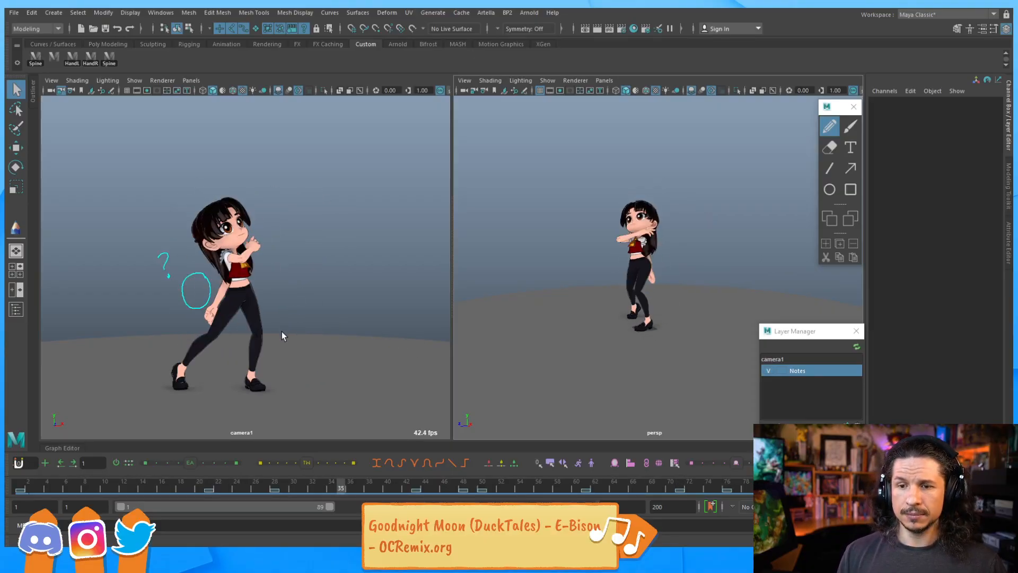
{"action": "mouse_move", "coordinate": [125, 482]}
{"action": "left_mouse_down"}
{"action": "mouse_move", "coordinate": [317, 470]}
{"action": "mouse_move", "coordinate": [266, 473]}
{"action": "left_mouse_up"}
{"action": "left_click", "coordinate": [274, 489]}
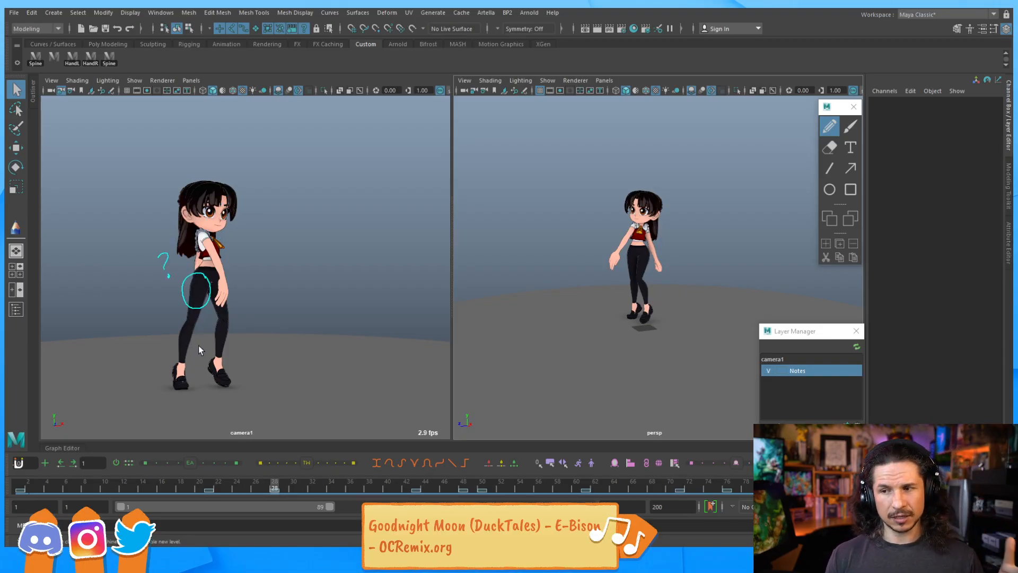
{"action": "mouse_move", "coordinate": [277, 481]}
{"action": "left_mouse_down"}
{"action": "mouse_move", "coordinate": [511, 467]}
{"action": "mouse_move", "coordinate": [7, 459]}
{"action": "left_mouse_up"}
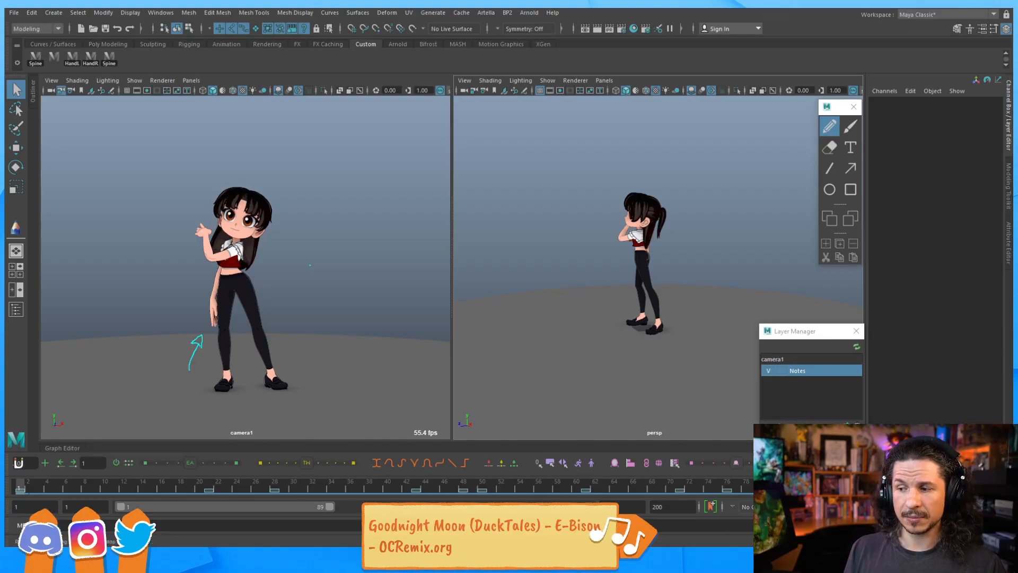
{"action": "key", "text": "alt+v"}
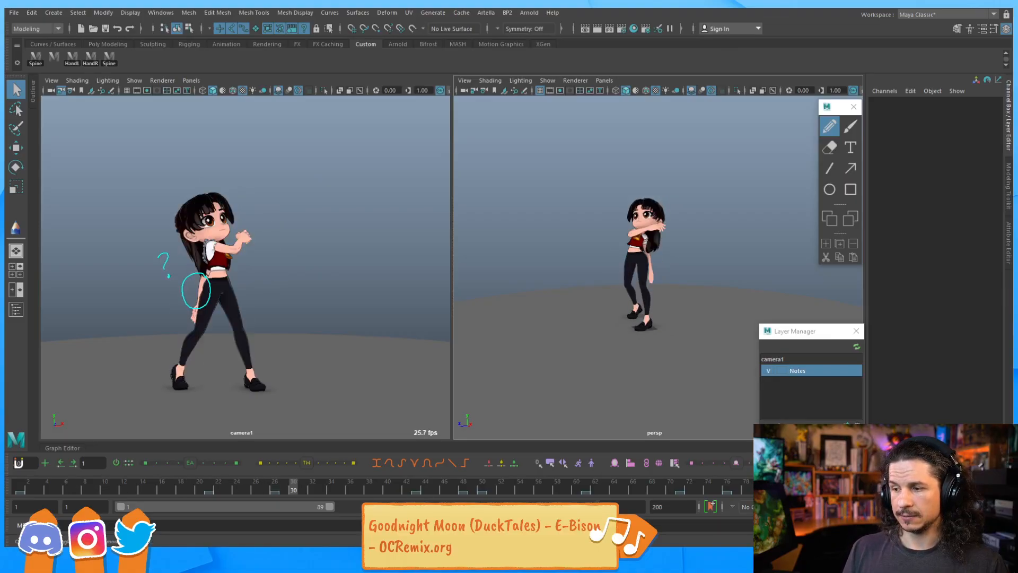
Open the Time Slider preferences and inspect the playback speed setting, then close the preferences
{"action": "left_click", "coordinate": [896, 507]}
{"action": "left_click", "coordinate": [897, 496]}
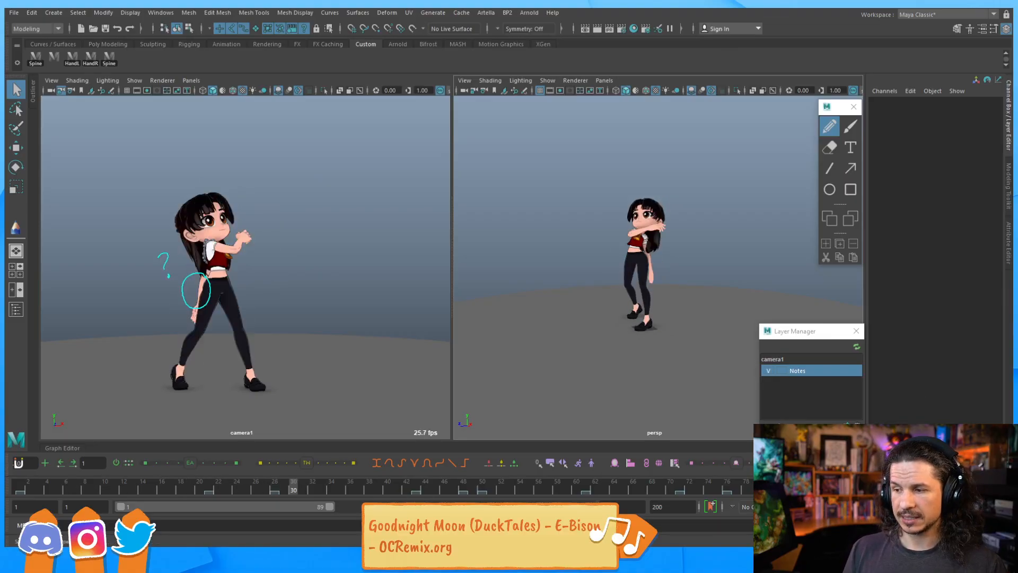
{"action": "left_click", "coordinate": [1004, 507]}
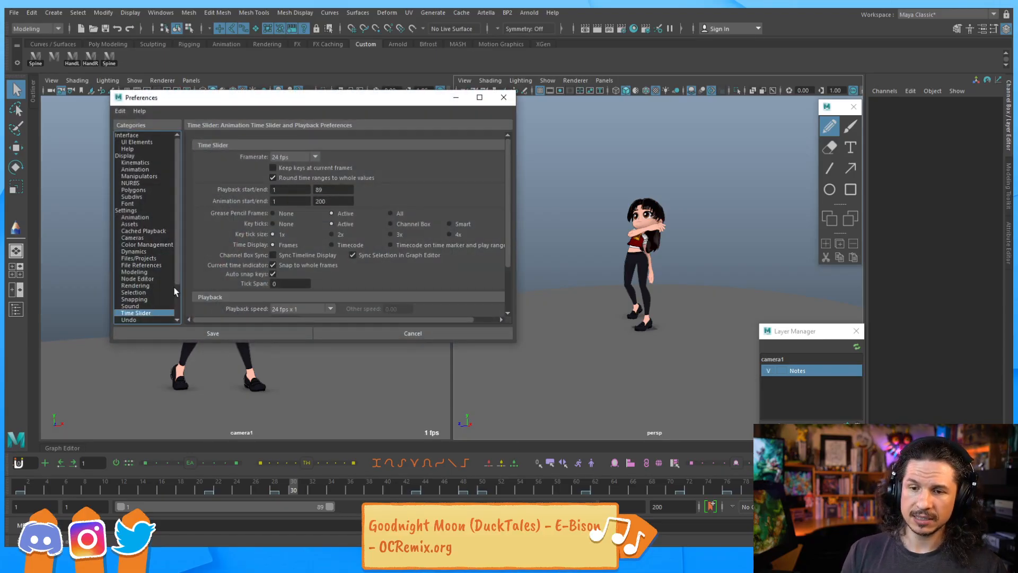
{"action": "left_click", "coordinate": [149, 217]}
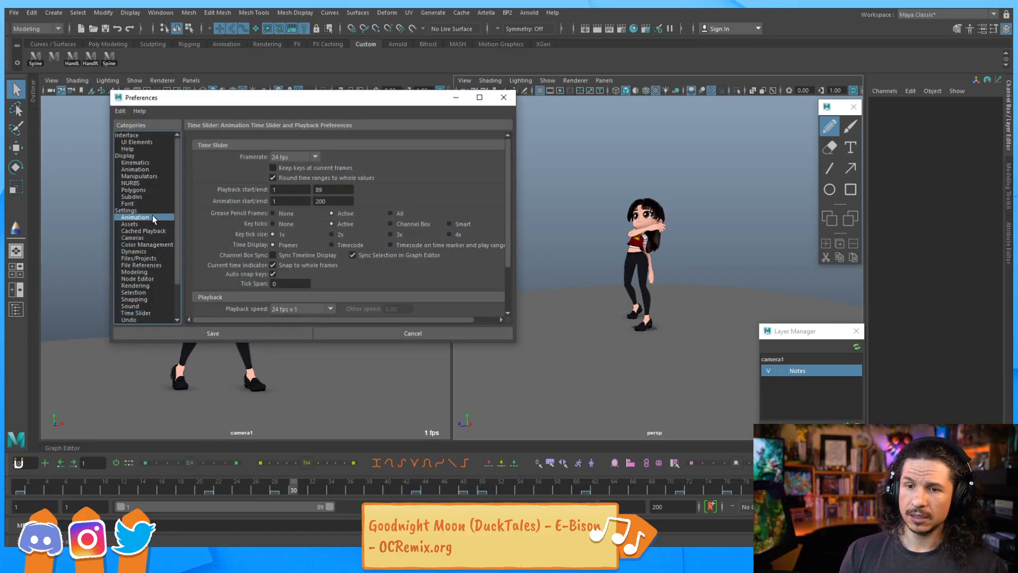
{"action": "left_click", "coordinate": [138, 312]}
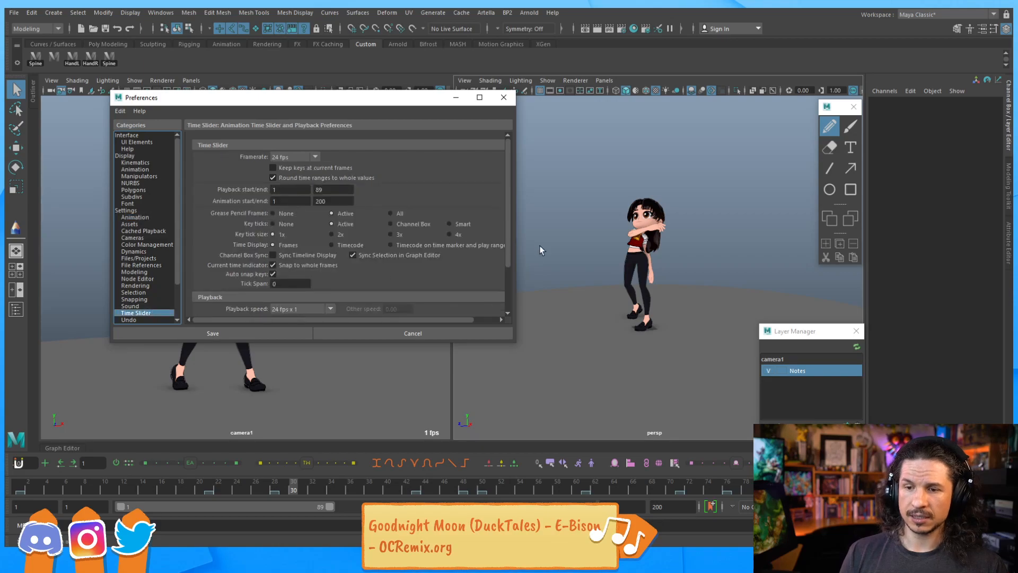
{"action": "scroll", "coordinate": [505, 305], "scroll_direction": "down", "scroll_amount": 3}
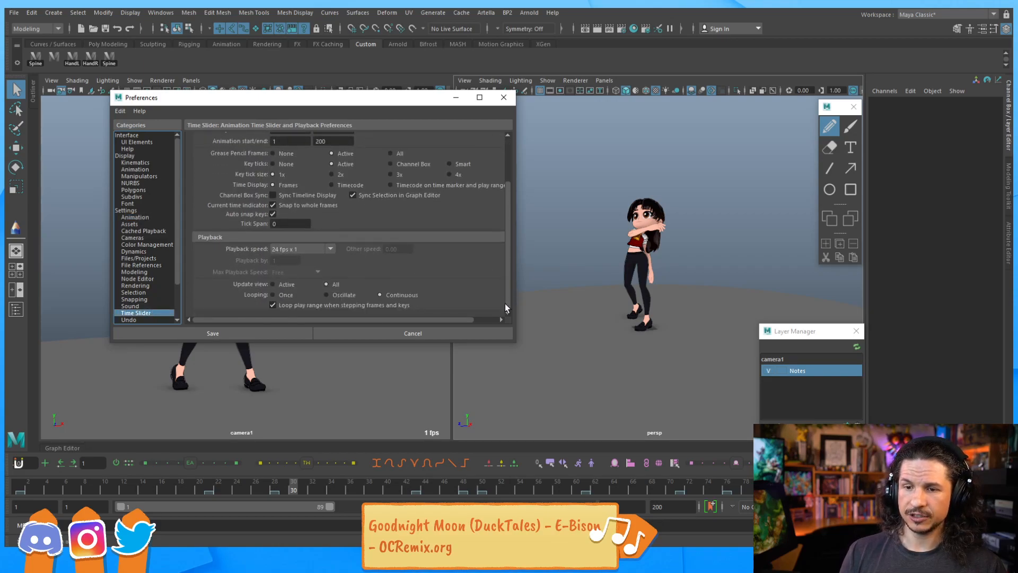
{"action": "left_click", "coordinate": [300, 250]}
{"action": "left_click", "coordinate": [289, 270]}
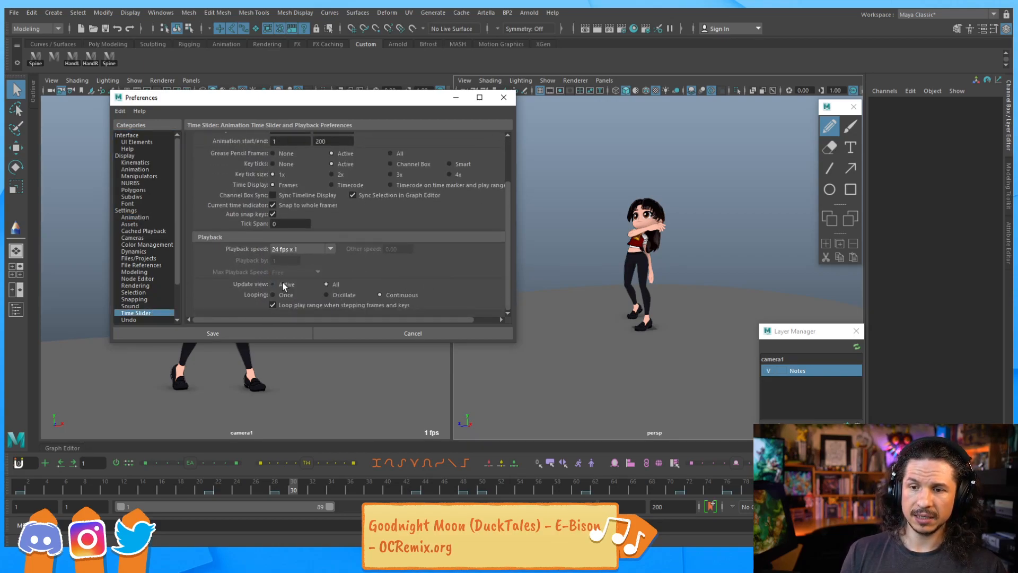
{"action": "left_click", "coordinate": [301, 250]}
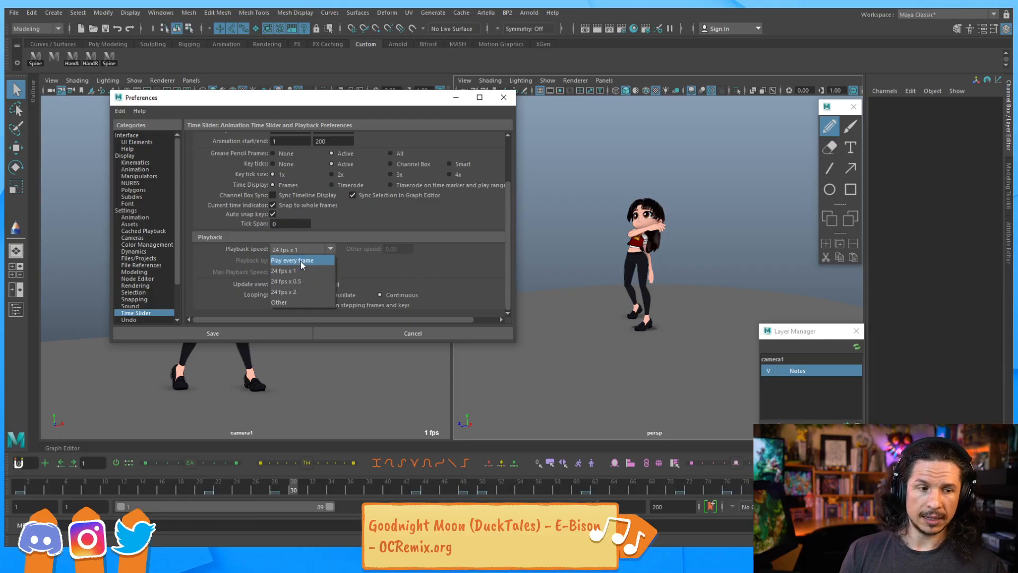
{"action": "left_click", "coordinate": [359, 257]}
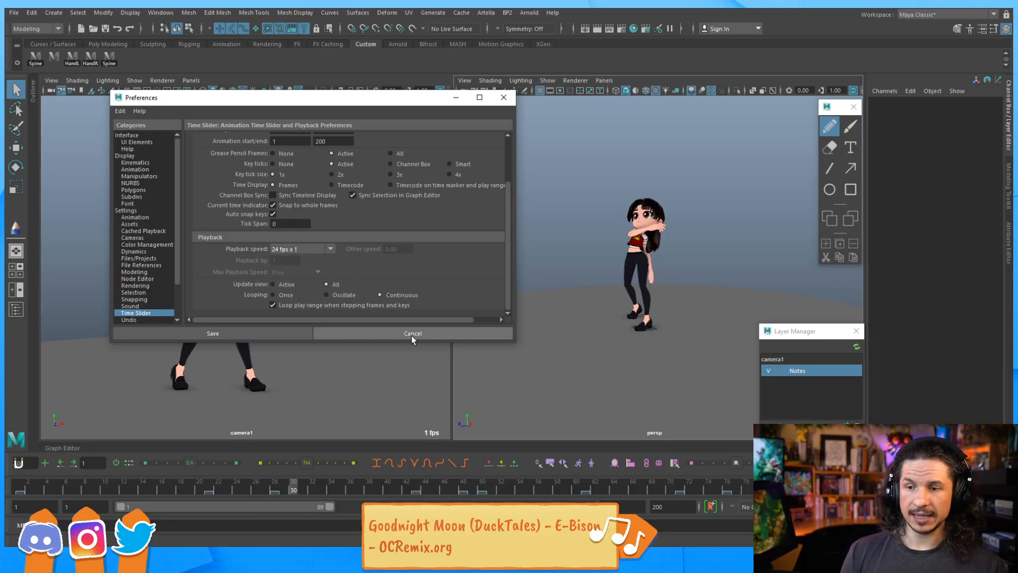
{"action": "left_click", "coordinate": [504, 98]}
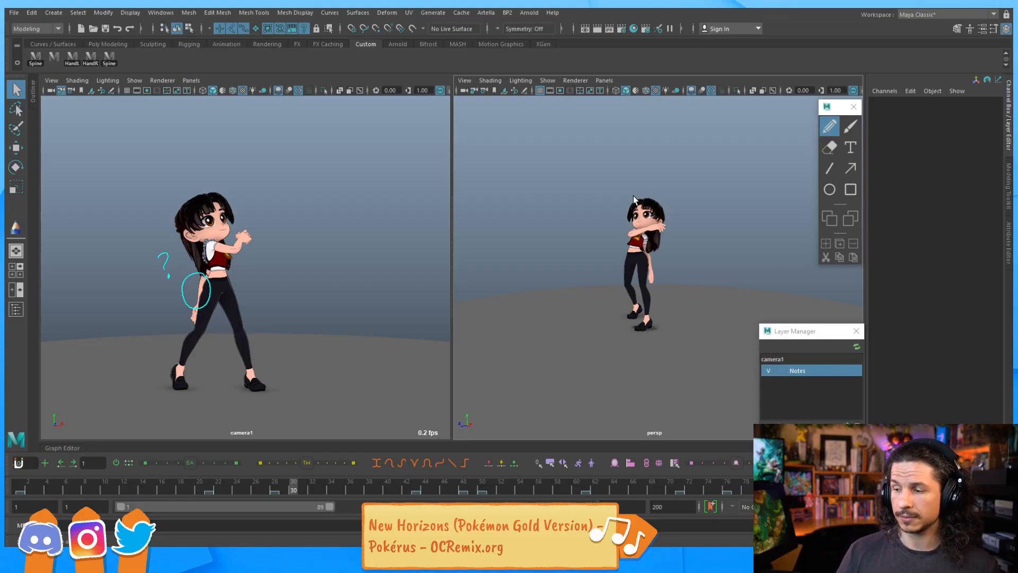
Play the animation from the start and return to frame 1
{"action": "left_click", "coordinate": [28, 485]}
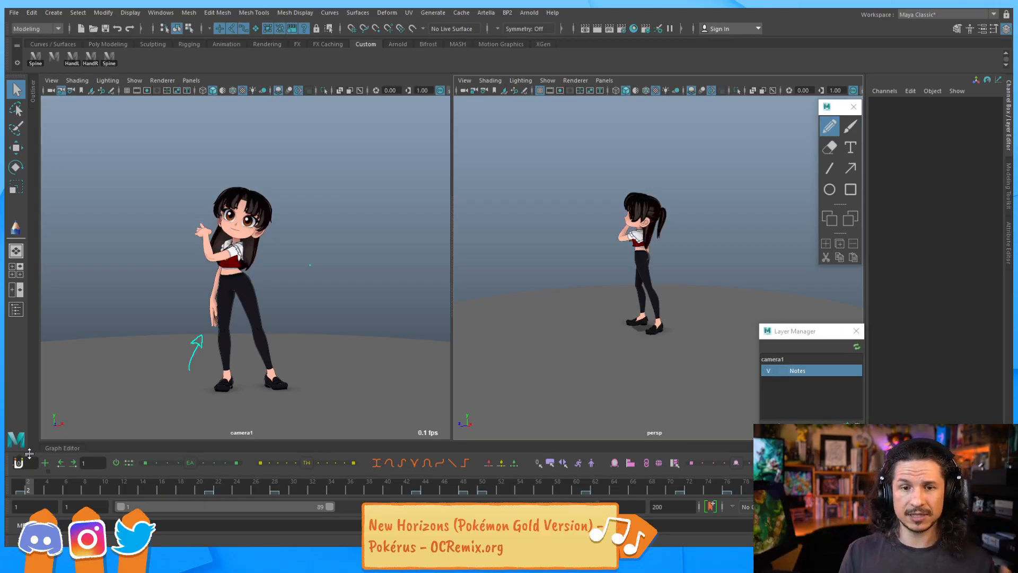
{"action": "key", "text": "alt+v"}
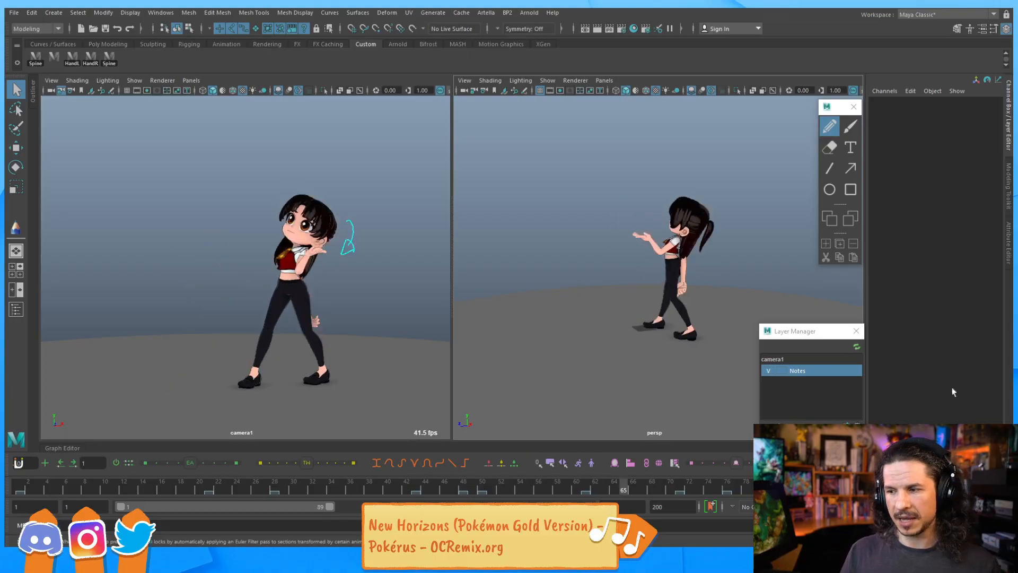
{"action": "left_click", "coordinate": [20, 488]}
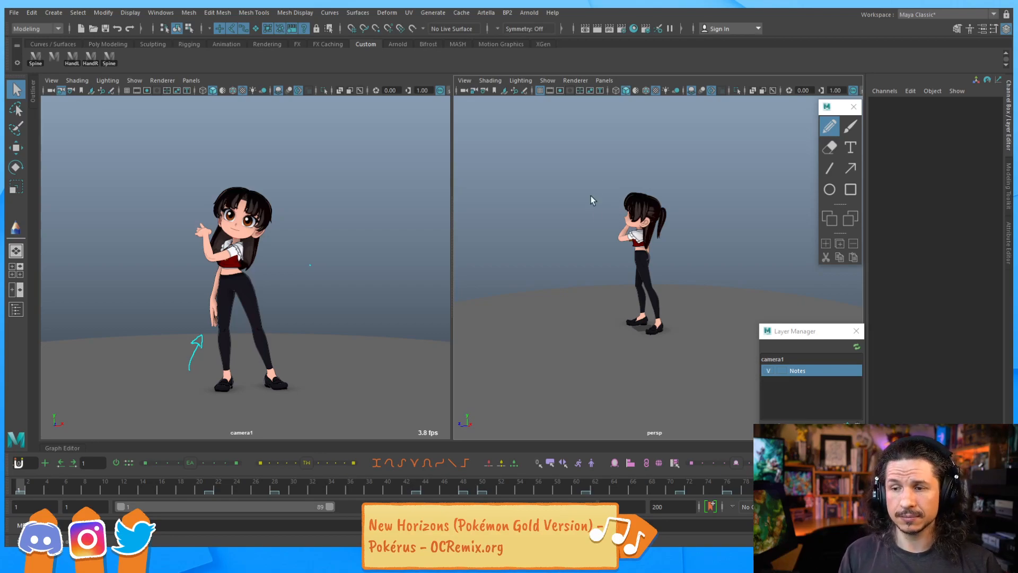
Curl the character's right index finger by rotating its base finger control in the perspective view
{"action": "left_click_drag", "start_coordinate": [616, 292], "coordinate": [559, 280], "text": "alt"}
{"action": "scroll", "coordinate": [525, 288], "scroll_direction": "up", "scroll_amount": 5}
{"action": "middle_click_drag", "start_coordinate": [559, 280], "coordinate": [559, 265], "text": "alt"}
{"action": "key", "text": "alt+1"}
{"action": "right_click_drag", "start_coordinate": [559, 265], "coordinate": [699, 254], "text": "alt"}
{"action": "left_click_drag", "start_coordinate": [699, 253], "coordinate": [735, 256], "text": "alt"}
{"action": "middle_click_drag", "start_coordinate": [734, 257], "coordinate": [636, 274], "text": "alt"}
{"action": "right_click_drag", "start_coordinate": [636, 274], "coordinate": [673, 278], "text": "alt"}
{"action": "left_click_drag", "start_coordinate": [672, 277], "coordinate": [700, 280], "text": "alt"}
{"action": "middle_click_drag", "start_coordinate": [700, 280], "coordinate": [600, 291], "text": "alt"}
{"action": "left_click_drag", "start_coordinate": [599, 291], "coordinate": [486, 281], "text": "alt"}
{"action": "middle_click_drag", "start_coordinate": [493, 281], "coordinate": [592, 270], "text": "alt"}
{"action": "right_click_drag", "start_coordinate": [591, 270], "coordinate": [612, 266], "text": "alt"}
{"action": "left_click_drag", "start_coordinate": [612, 265], "coordinate": [535, 270], "text": "alt"}
{"action": "middle_click_drag", "start_coordinate": [536, 269], "coordinate": [606, 270], "text": "alt"}
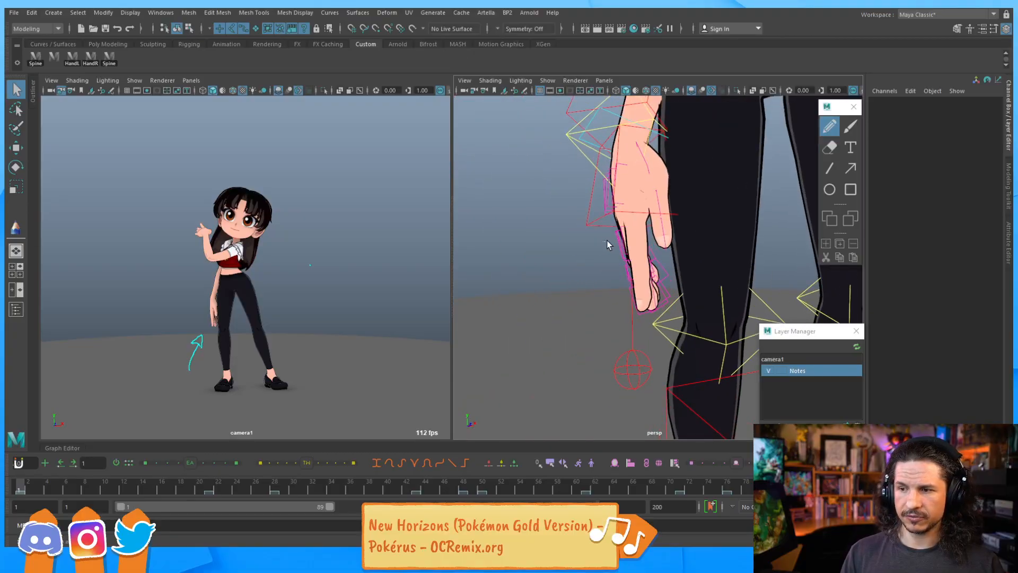
{"action": "left_click_drag", "start_coordinate": [647, 278], "coordinate": [659, 291]}
{"action": "left_click_drag", "start_coordinate": [612, 354], "coordinate": [620, 371], "text": "ctrl"}
{"action": "middle_click_drag", "start_coordinate": [613, 317], "coordinate": [603, 309], "text": "alt"}
{"action": "right_click_drag", "start_coordinate": [604, 309], "coordinate": [622, 241], "text": "alt"}
{"action": "key", "text": "e"}
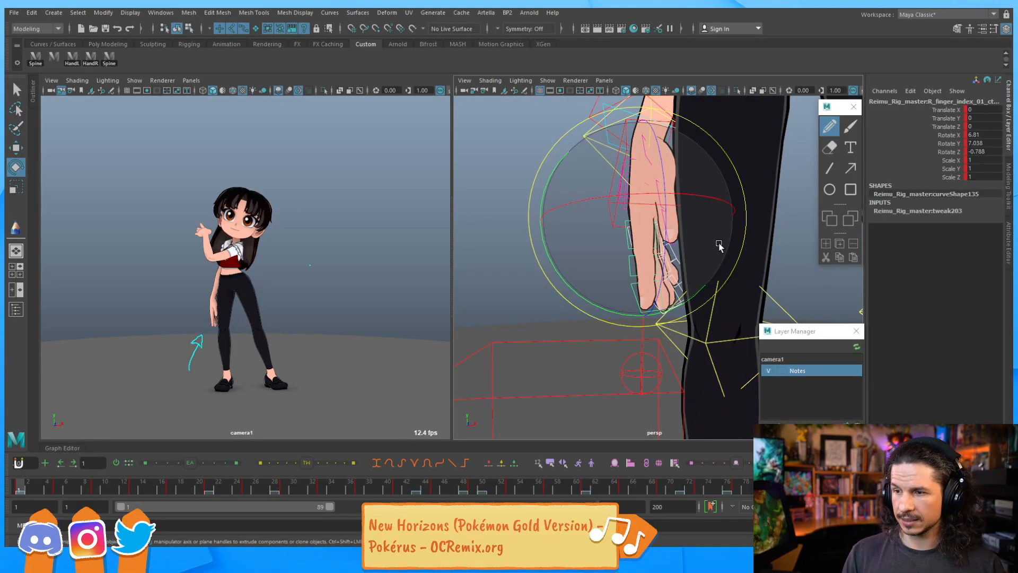
{"action": "left_click_drag", "start_coordinate": [608, 309], "coordinate": [672, 270]}
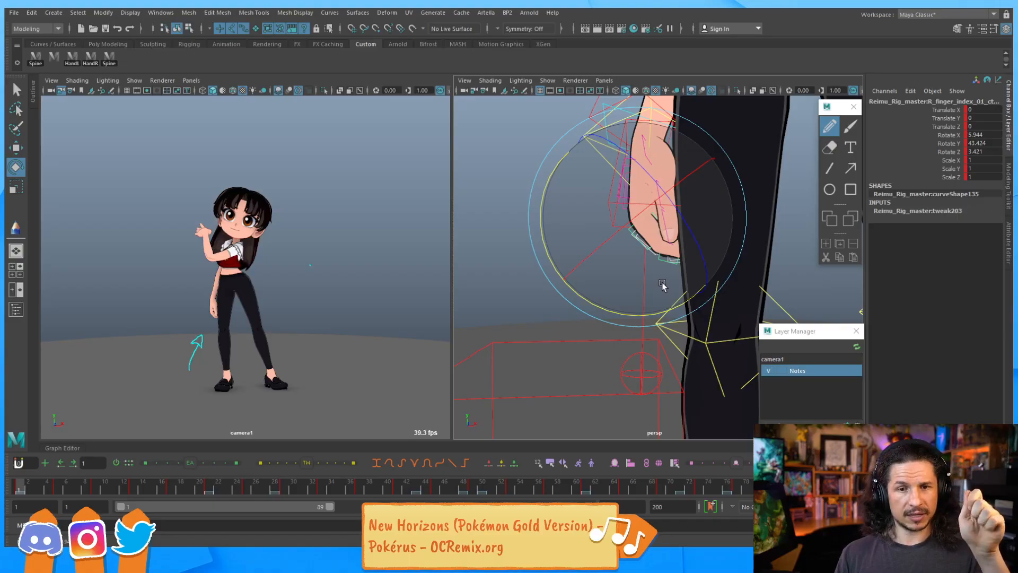
Select the right middle finger's second-joint control and rotate it to bend the finger inward
{"action": "left_click_drag", "start_coordinate": [599, 227], "coordinate": [493, 286], "text": "alt"}
{"action": "middle_click_drag", "start_coordinate": [493, 287], "coordinate": [591, 289], "text": "alt"}
{"action": "right_click_drag", "start_coordinate": [591, 289], "coordinate": [653, 252], "text": "alt"}
{"action": "middle_click_drag", "start_coordinate": [653, 252], "coordinate": [512, 252], "text": "alt"}
{"action": "left_click_drag", "start_coordinate": [512, 252], "coordinate": [487, 314], "text": "alt"}
{"action": "left_click_drag", "start_coordinate": [531, 355], "coordinate": [584, 361], "text": "alt"}
{"action": "middle_click_drag", "start_coordinate": [584, 361], "coordinate": [602, 346], "text": "alt"}
{"action": "left_click_drag", "start_coordinate": [602, 346], "coordinate": [580, 376], "text": "alt"}
{"action": "left_click", "coordinate": [580, 375]}
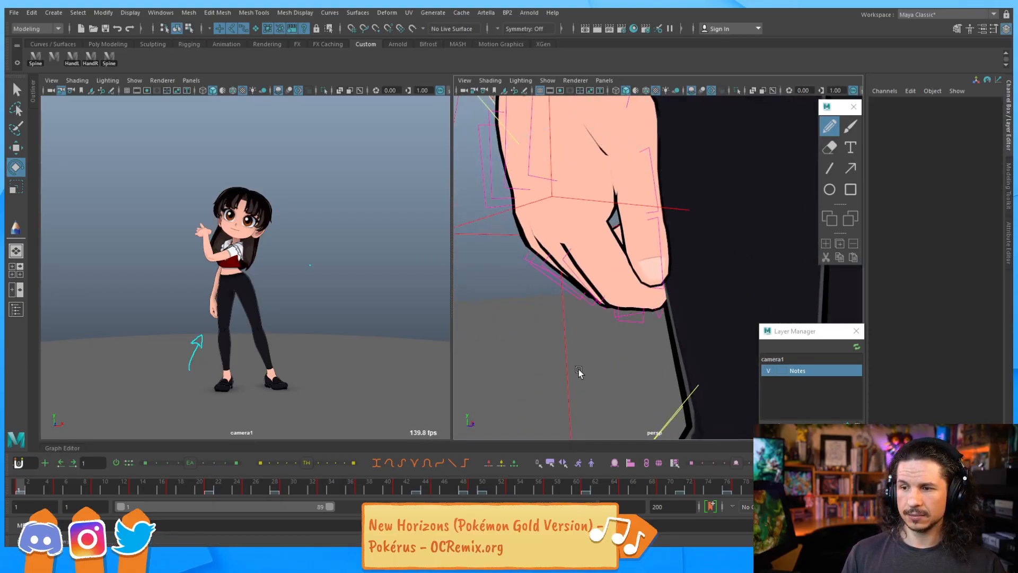
{"action": "left_click_drag", "start_coordinate": [567, 279], "coordinate": [631, 322], "text": "alt"}
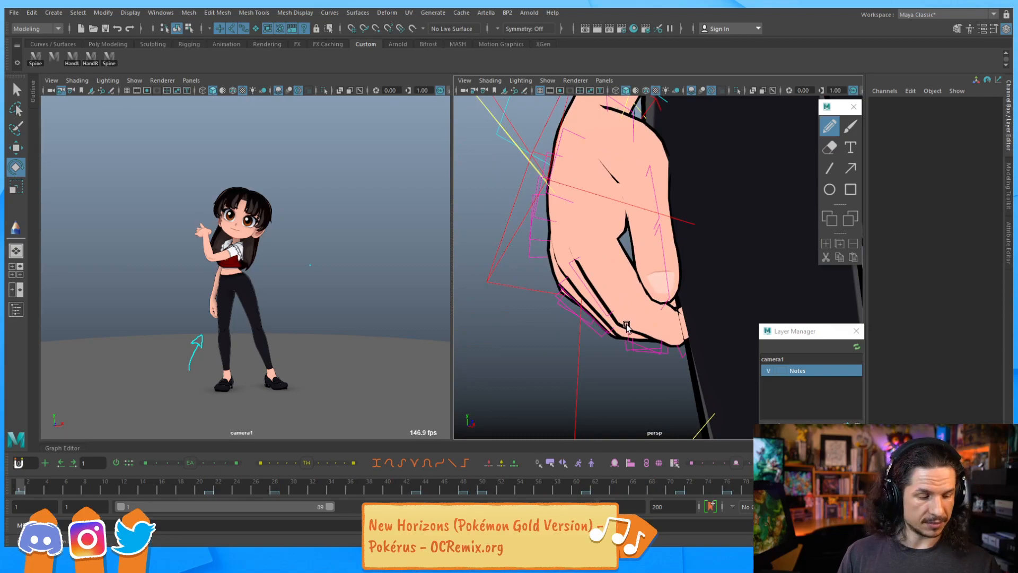
{"action": "left_click", "coordinate": [656, 355]}
{"action": "left_click_drag", "start_coordinate": [656, 355], "coordinate": [600, 284], "text": "alt"}
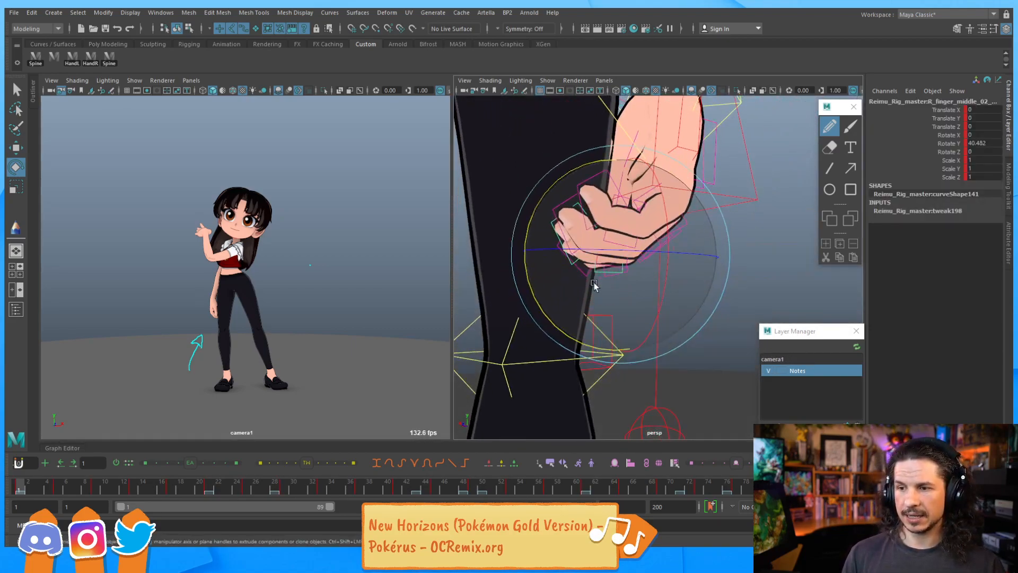
{"action": "left_click_drag", "start_coordinate": [552, 323], "coordinate": [541, 278]}
{"action": "key", "text": "q"}
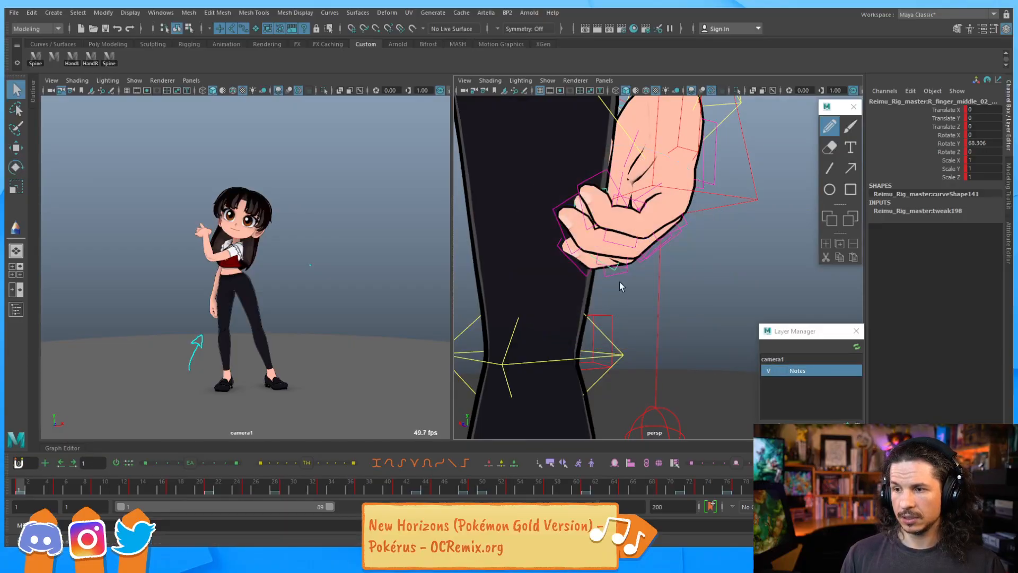
Bend the middle finger further and rotate the index finger's tip-joint control to curl it
{"action": "key", "text": "e"}
{"action": "left_click_drag", "start_coordinate": [560, 320], "coordinate": [563, 260]}
{"action": "left_click_drag", "start_coordinate": [567, 255], "coordinate": [599, 215], "text": "alt"}
{"action": "key", "text": "q"}
{"action": "left_click", "coordinate": [608, 231]}
{"action": "key", "text": "e"}
{"action": "mouse_move", "coordinate": [577, 180]}
{"action": "left_mouse_down"}
{"action": "mouse_move", "coordinate": [637, 187]}
{"action": "mouse_move", "coordinate": [619, 186]}
{"action": "left_mouse_up"}
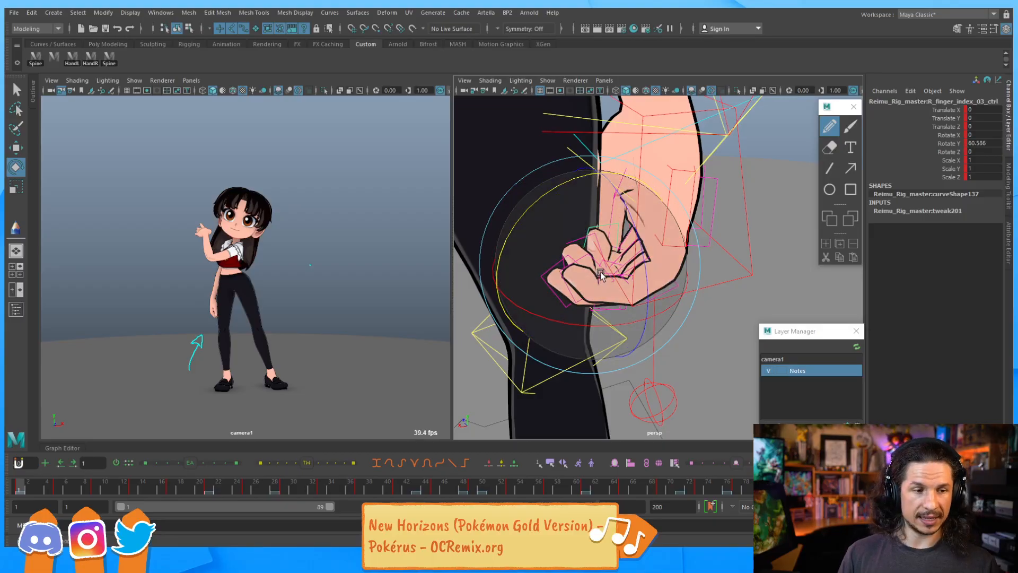
{"action": "left_click_drag", "start_coordinate": [620, 308], "coordinate": [695, 262], "text": "alt"}
{"action": "key", "text": "q"}
Select the right pinky's base control and rotate it to curl the pinky toward the palm
{"action": "left_click", "coordinate": [668, 243]}
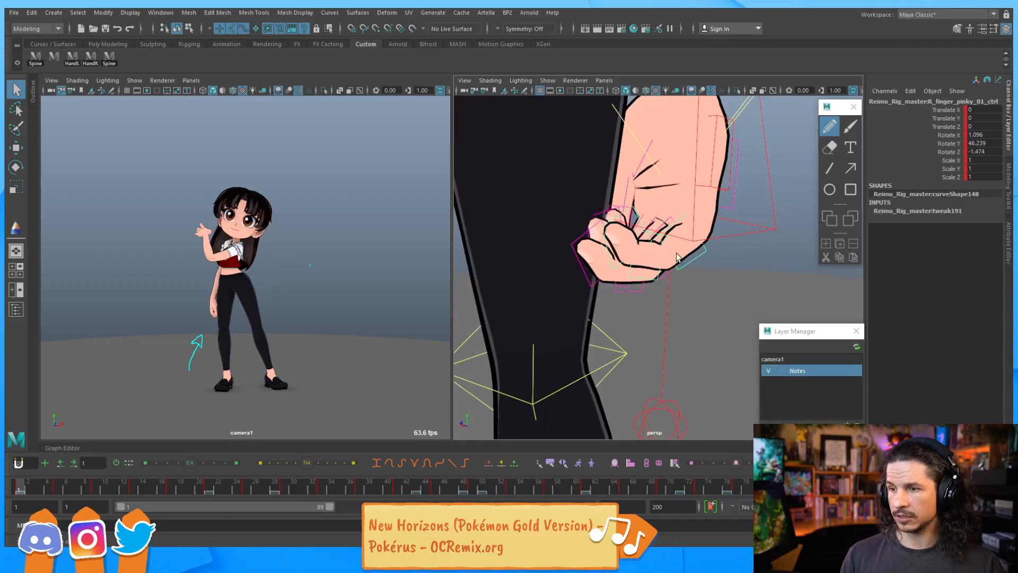
{"action": "key", "text": "e"}
{"action": "mouse_move", "coordinate": [621, 195]}
{"action": "left_mouse_down"}
{"action": "mouse_move", "coordinate": [666, 161]}
{"action": "mouse_move", "coordinate": [711, 151]}
{"action": "mouse_move", "coordinate": [679, 186]}
{"action": "left_mouse_up"}
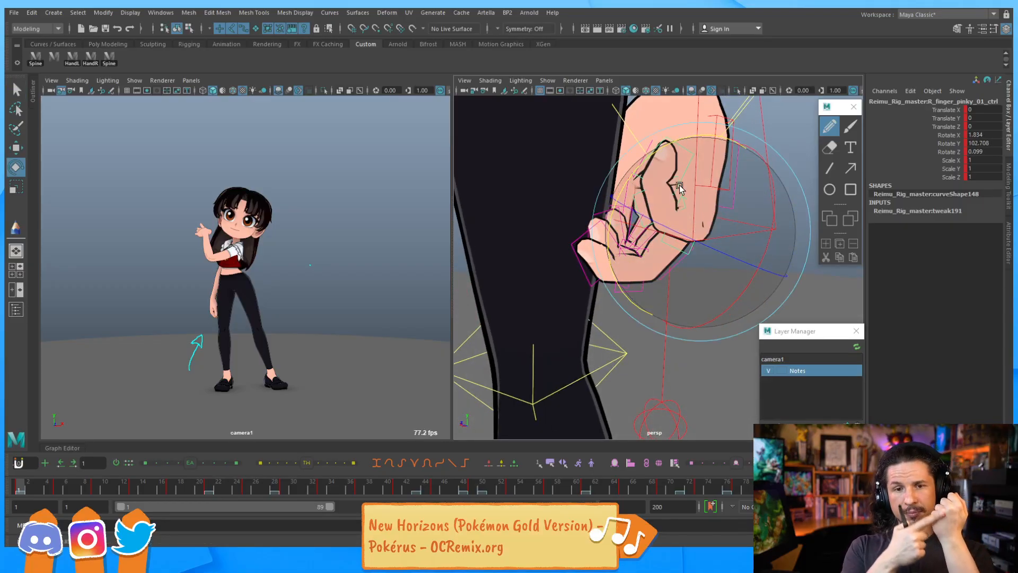
{"action": "left_click_drag", "start_coordinate": [679, 186], "coordinate": [624, 189]}
{"action": "left_click_drag", "start_coordinate": [652, 232], "coordinate": [625, 232], "text": "alt"}
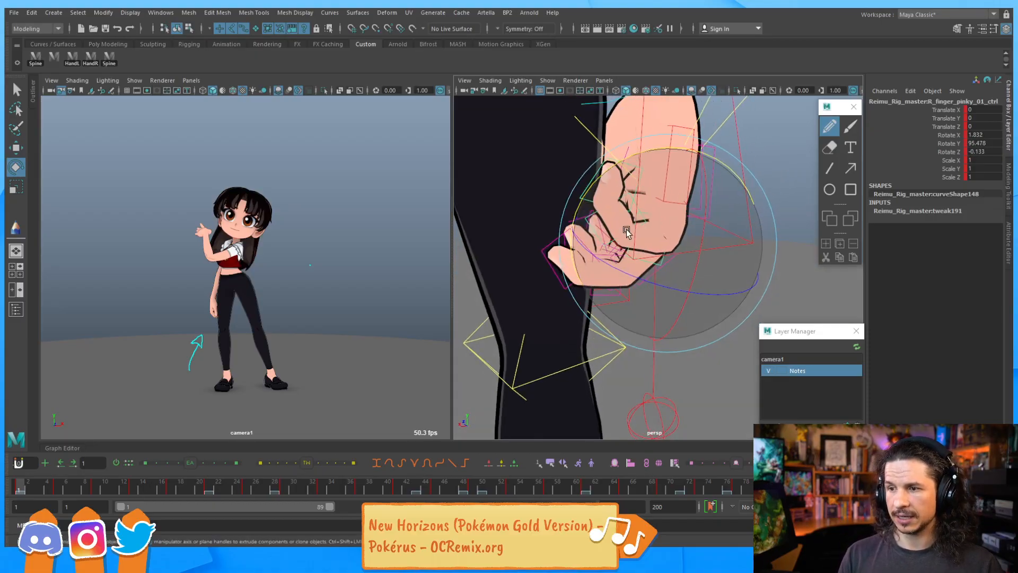
Rotate two more right-hand finger joint controls to tighten the curled fingers
{"action": "key", "text": "q"}
{"action": "left_click", "coordinate": [602, 241]}
{"action": "key", "text": "e"}
{"action": "left_click_drag", "start_coordinate": [552, 165], "coordinate": [627, 139]}
{"action": "key", "text": "q"}
{"action": "left_click", "coordinate": [606, 189]}
{"action": "key", "text": "e"}
{"action": "left_click", "coordinate": [598, 179]}
{"action": "left_click_drag", "start_coordinate": [629, 164], "coordinate": [713, 188], "text": "alt"}
{"action": "middle_click_drag", "start_coordinate": [713, 188], "coordinate": [546, 202], "text": "alt"}
{"action": "key", "text": "q"}
Reselect the pinky's base control and twist it to about -16 degrees on X
{"action": "left_click", "coordinate": [629, 247]}
{"action": "key", "text": "e"}
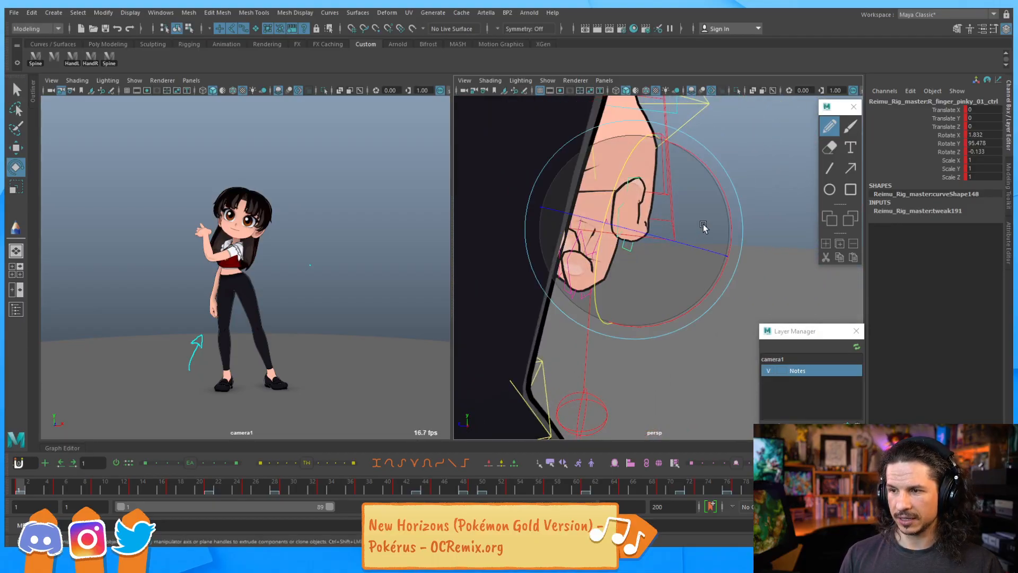
{"action": "left_click_drag", "start_coordinate": [731, 231], "coordinate": [726, 199]}
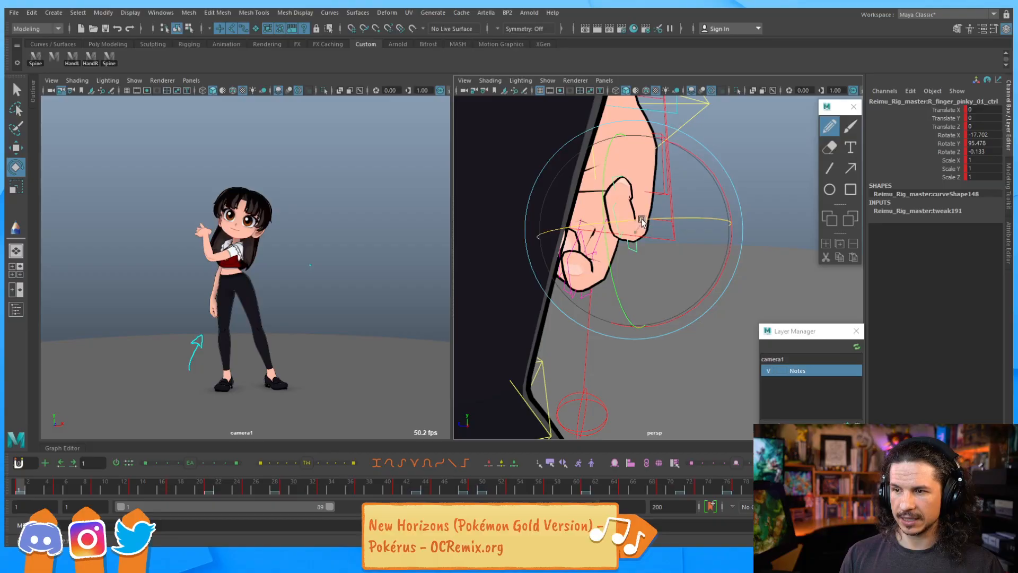
{"action": "left_click_drag", "start_coordinate": [637, 218], "coordinate": [706, 288]}
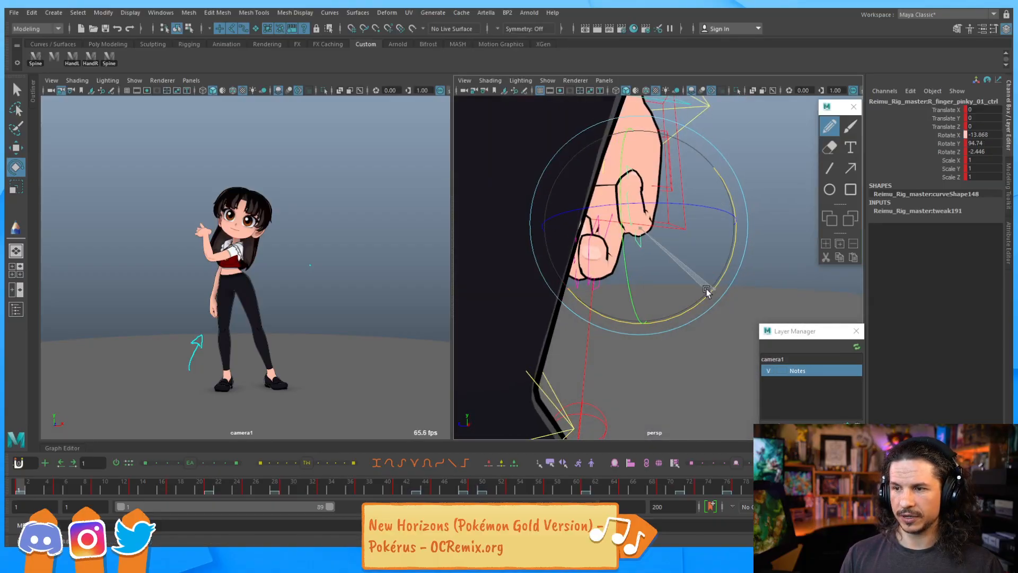
{"action": "key", "text": "q"}
Adjust the pinky's twist and rotate the right ring finger's base control to curl it toward the palm
{"action": "left_click_drag", "start_coordinate": [619, 279], "coordinate": [593, 265], "text": "alt"}
{"action": "left_click", "coordinate": [600, 254]}
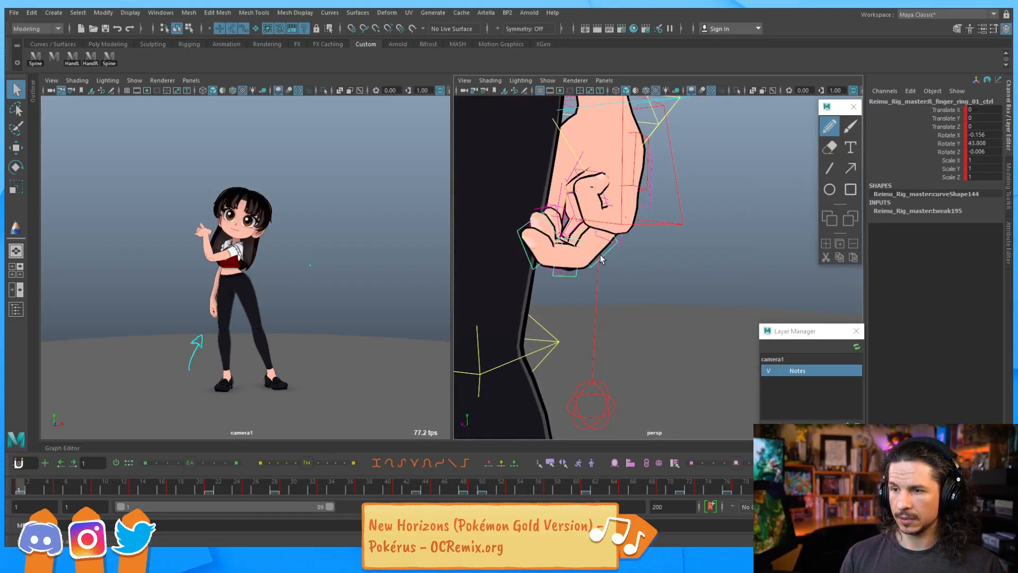
{"action": "key", "text": "e"}
{"action": "left_click_drag", "start_coordinate": [535, 288], "coordinate": [558, 173]}
{"action": "key", "text": "q"}
{"action": "key", "text": "e"}
{"action": "key", "text": "q"}
Select the right middle finger's base control and rotate it to about 47 degrees on Y
{"action": "left_click", "coordinate": [553, 172]}
{"action": "key", "text": "e"}
{"action": "left_click_drag", "start_coordinate": [468, 148], "coordinate": [567, 132]}
{"action": "key", "text": "q"}
Rotate another finger joint control and the right thumb's base control to close the hand
{"action": "left_click", "coordinate": [533, 234]}
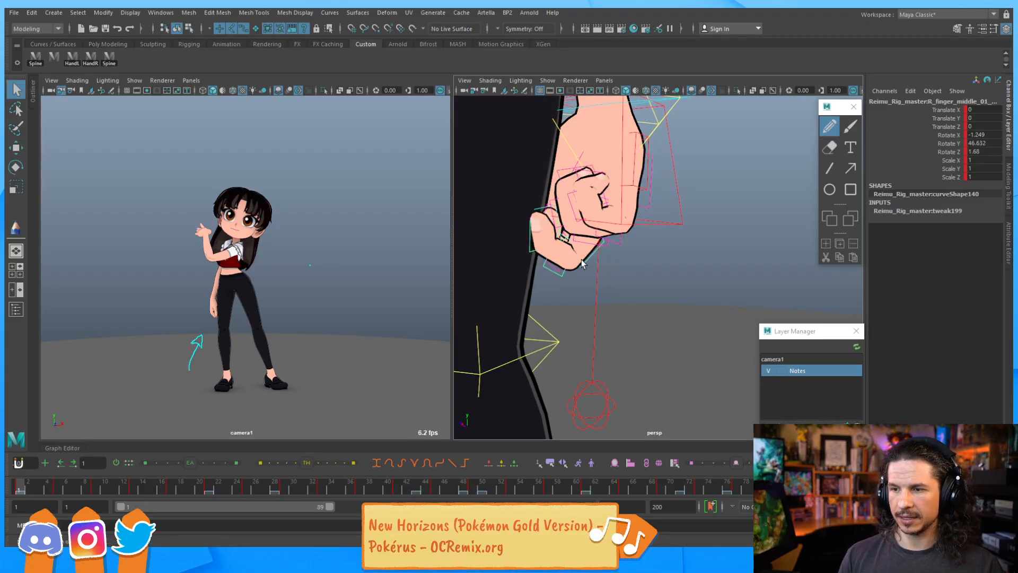
{"action": "key", "text": "e"}
{"action": "left_click_drag", "start_coordinate": [518, 271], "coordinate": [528, 220]}
{"action": "key", "text": "q"}
{"action": "left_click", "coordinate": [549, 230]}
{"action": "key", "text": "e"}
{"action": "left_click_drag", "start_coordinate": [529, 220], "coordinate": [611, 227], "text": "alt"}
{"action": "left_click", "coordinate": [614, 227]}
{"action": "mouse_move", "coordinate": [665, 300]}
{"action": "left_mouse_down"}
{"action": "mouse_move", "coordinate": [628, 297]}
{"action": "mouse_move", "coordinate": [625, 286]}
{"action": "mouse_move", "coordinate": [663, 293]}
{"action": "left_mouse_up"}
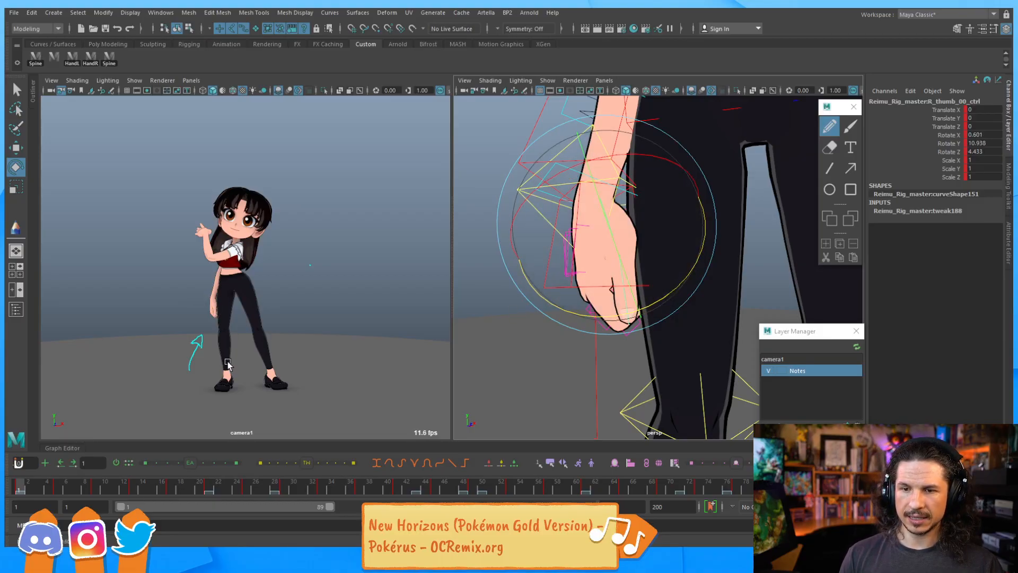
Scrub the timeline and orbit around the right hand to review its pose on earlier frames
{"action": "left_click_drag", "start_coordinate": [23, 489], "coordinate": [72, 473]}
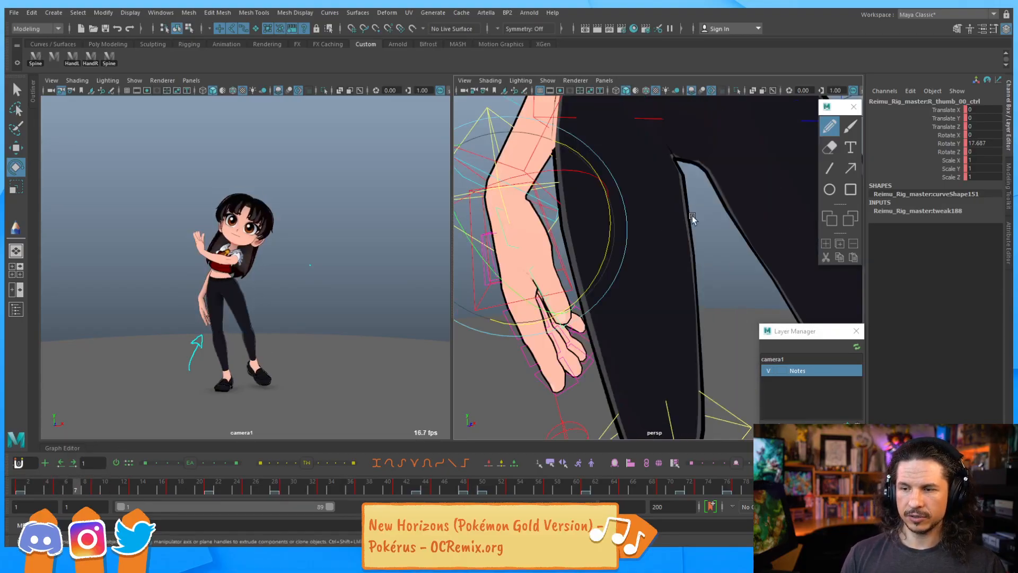
{"action": "right_click_drag", "start_coordinate": [692, 215], "coordinate": [605, 207], "text": "alt"}
{"action": "left_click", "coordinate": [73, 58]}
{"action": "left_click", "coordinate": [90, 57]}
{"action": "left_click", "coordinate": [58, 489]}
{"action": "left_click", "coordinate": [18, 489]}
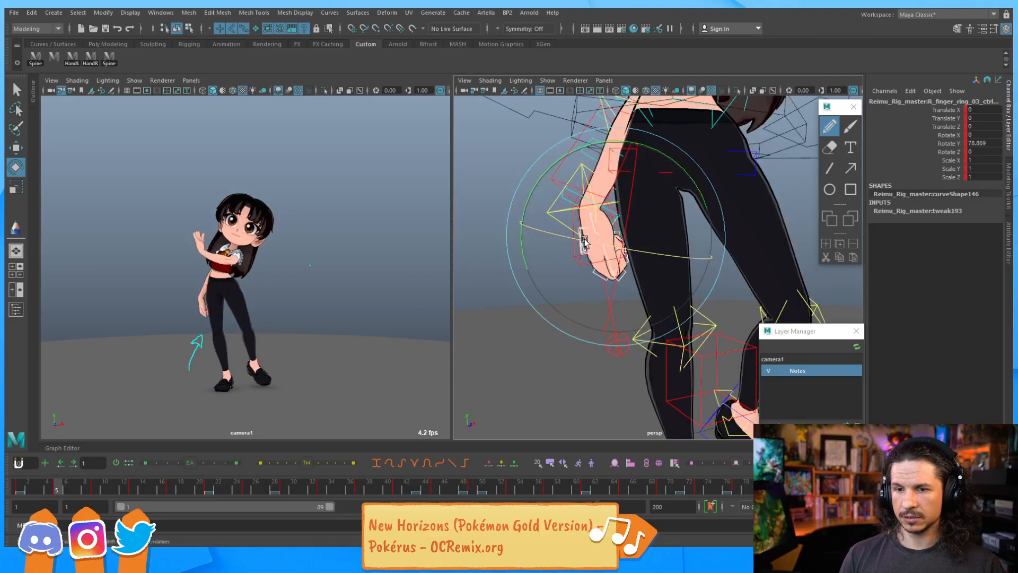
{"action": "right_click_drag", "start_coordinate": [551, 251], "coordinate": [674, 251], "text": "alt"}
{"action": "left_click_drag", "start_coordinate": [674, 251], "coordinate": [632, 264], "text": "alt"}
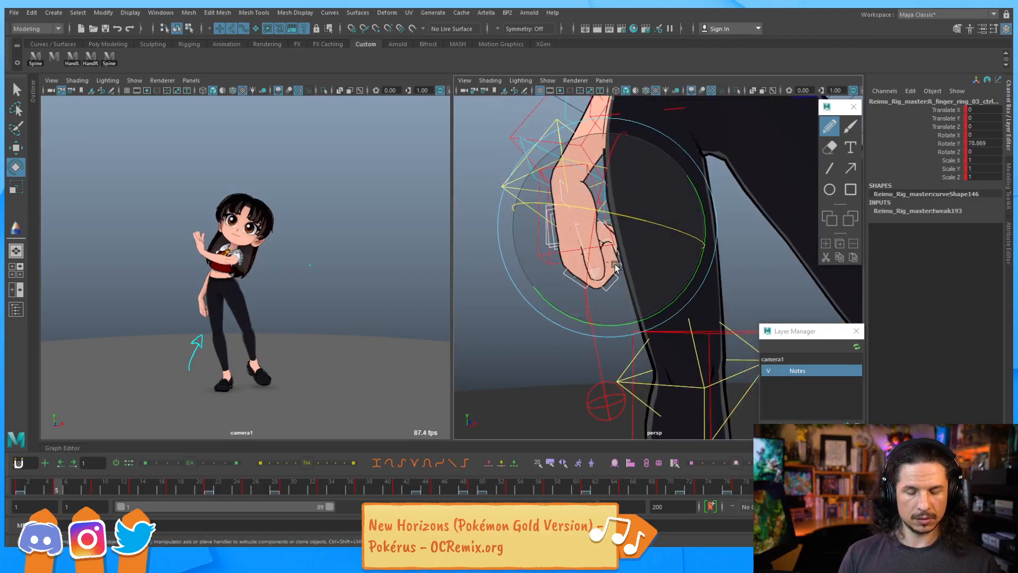
At frame 5, select the right thumb's base control and rotate it to about -5 degrees on Z
{"action": "left_click", "coordinate": [564, 291]}
{"action": "left_click_drag", "start_coordinate": [603, 344], "coordinate": [536, 371]}
{"action": "key", "text": "q"}
{"action": "key", "text": "e"}
{"action": "key", "text": "q"}
{"action": "left_click", "coordinate": [571, 206]}
{"action": "key", "text": "e"}
{"action": "left_click_drag", "start_coordinate": [634, 237], "coordinate": [644, 244]}
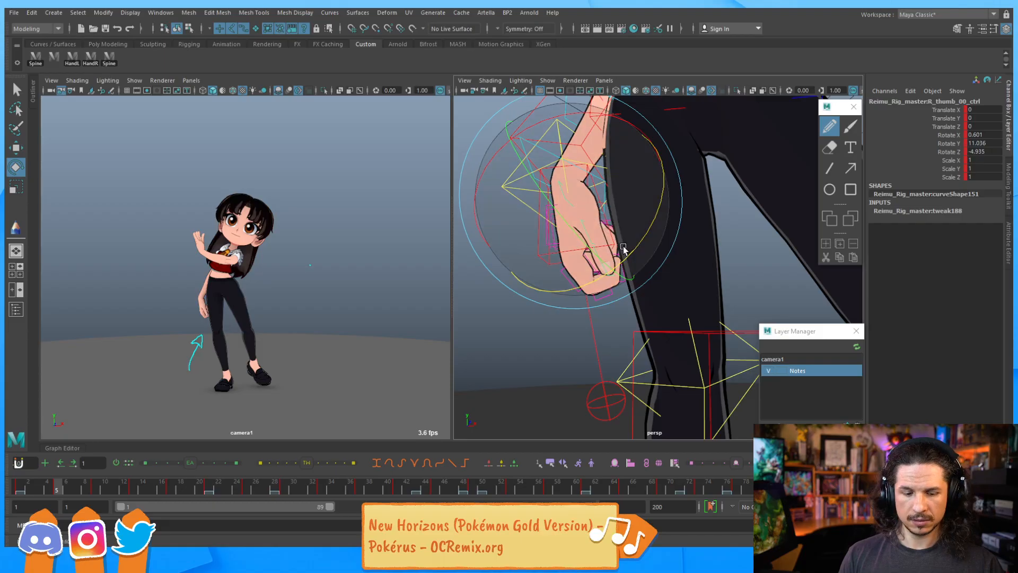
Play back the animation and step through the keys to review the hand motion
{"action": "key", "text": "alt+v"}
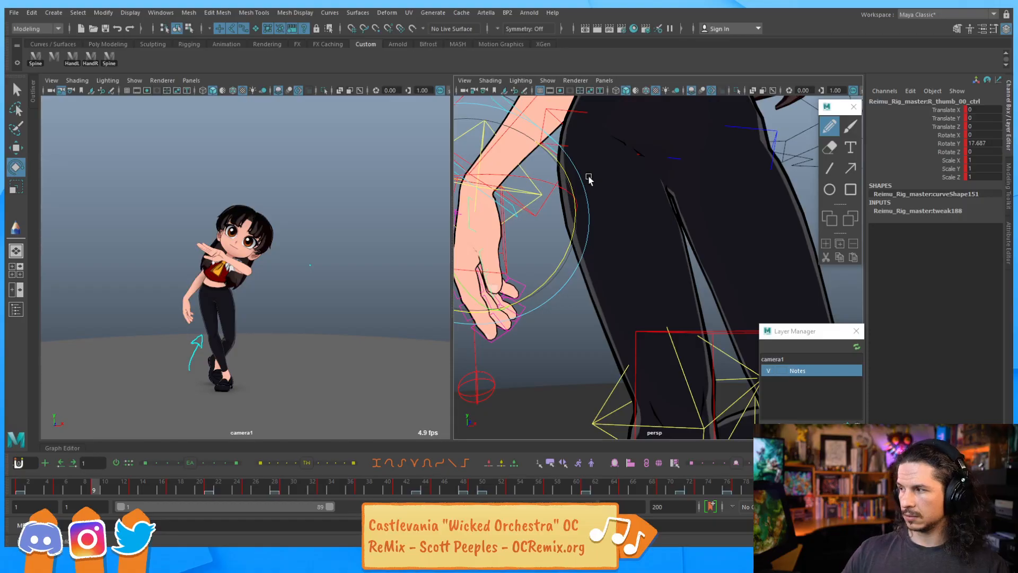
{"action": "key", "text": "period"}
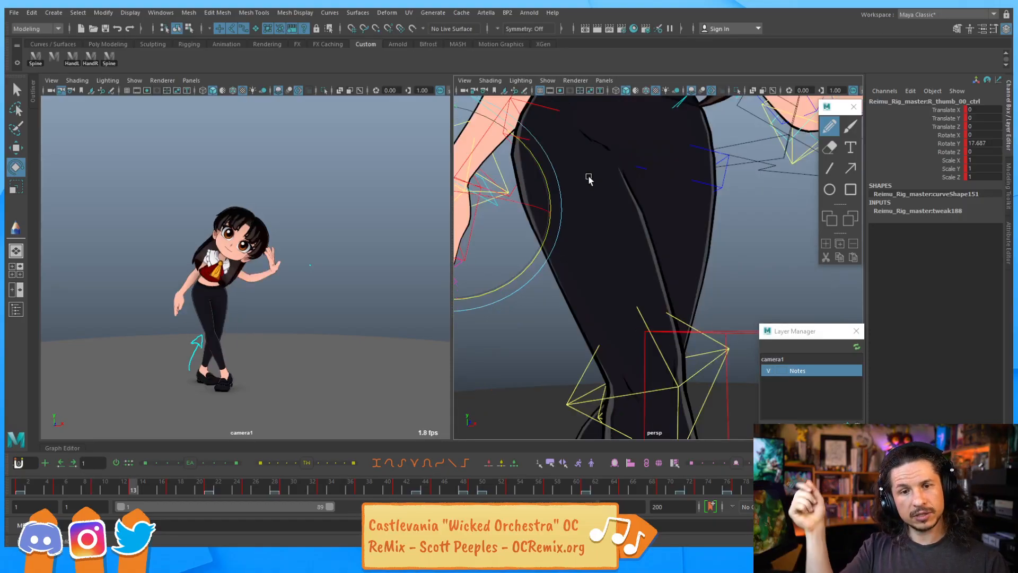
{"action": "key", "text": "period"}
{"action": "key", "text": "period"}
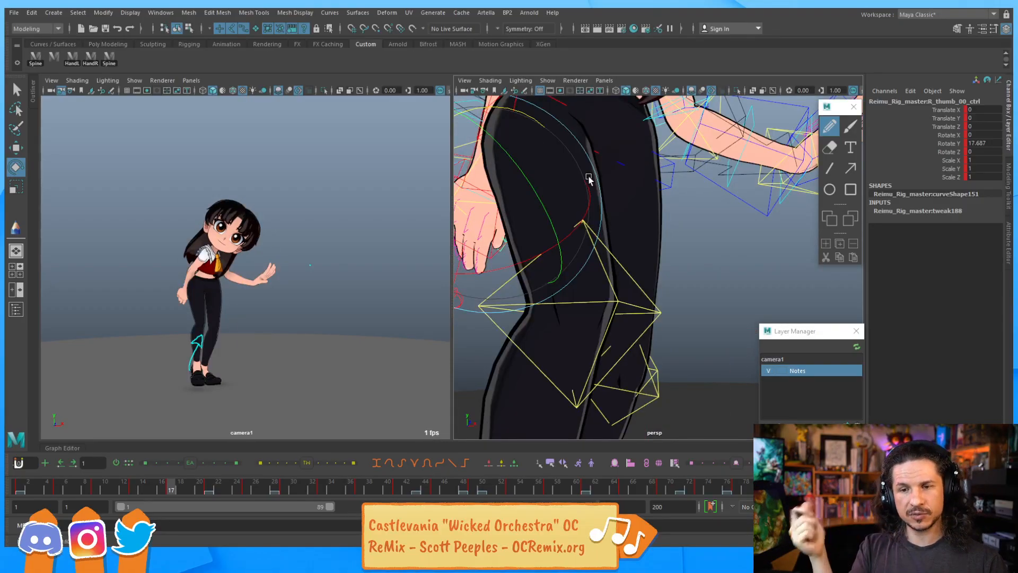
{"action": "key", "text": "alt+v"}
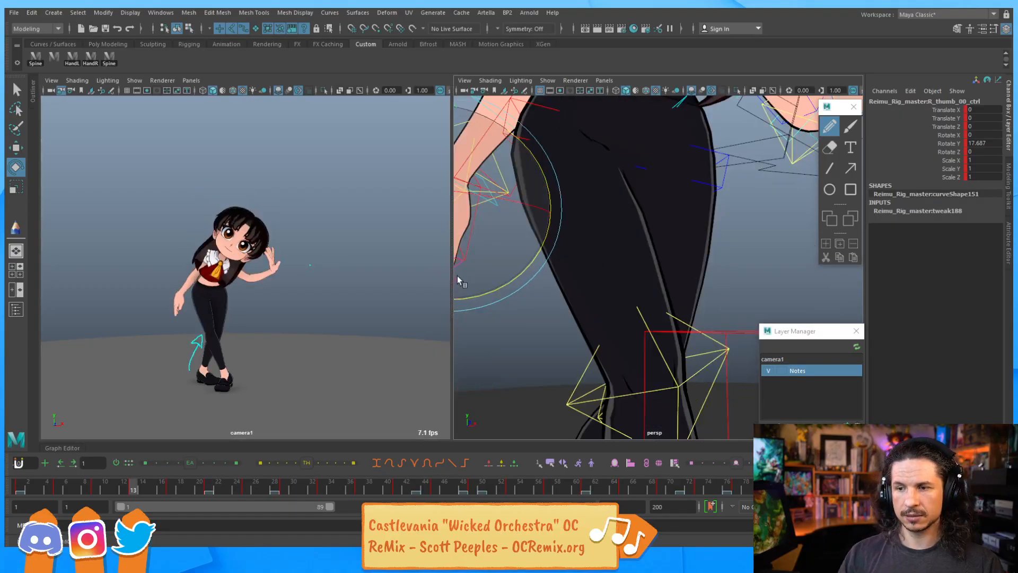
{"action": "left_click", "coordinate": [72, 57]}
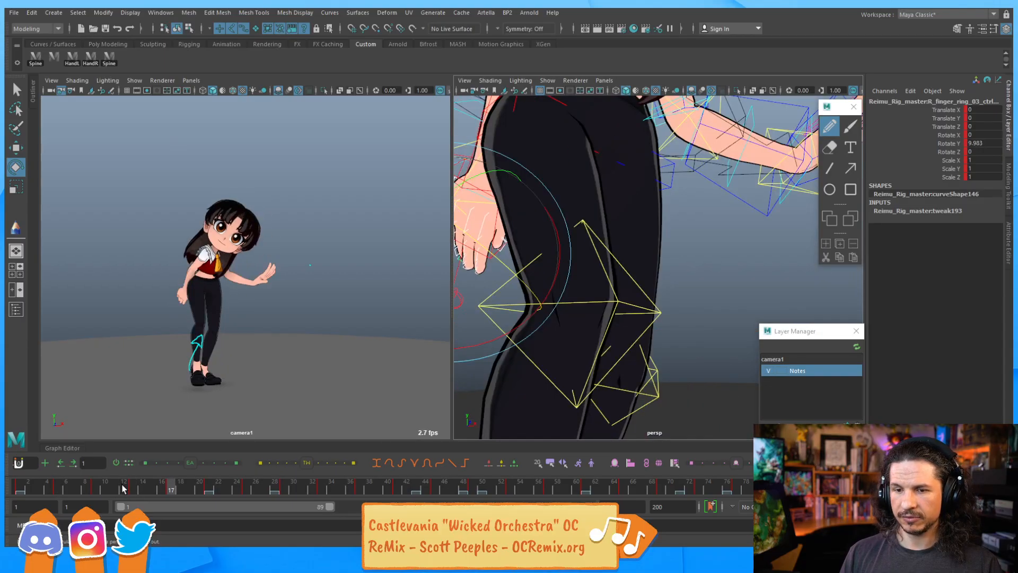
{"action": "left_click_drag", "start_coordinate": [133, 488], "coordinate": [57, 490]}
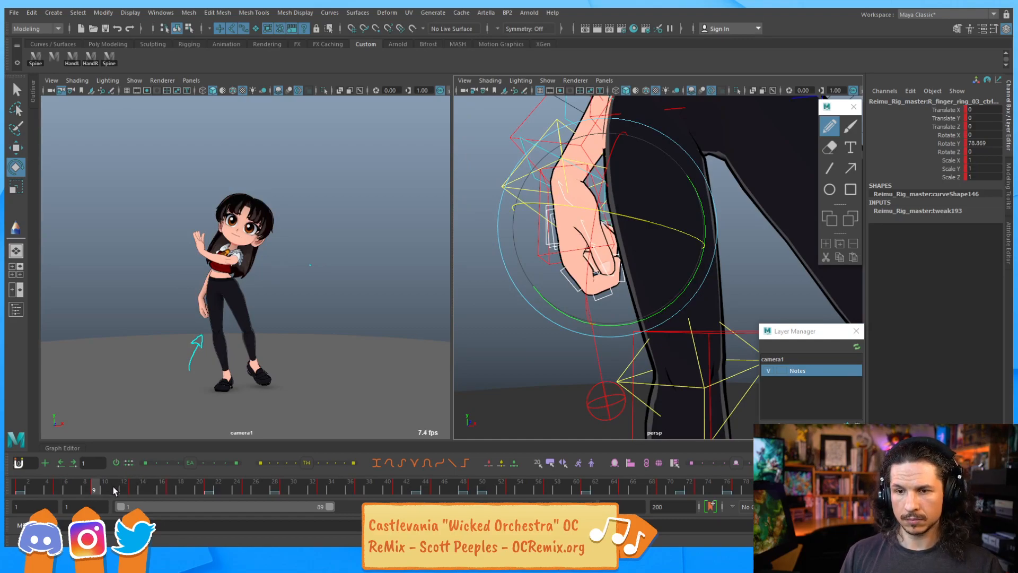
{"action": "key", "text": "alt+v"}
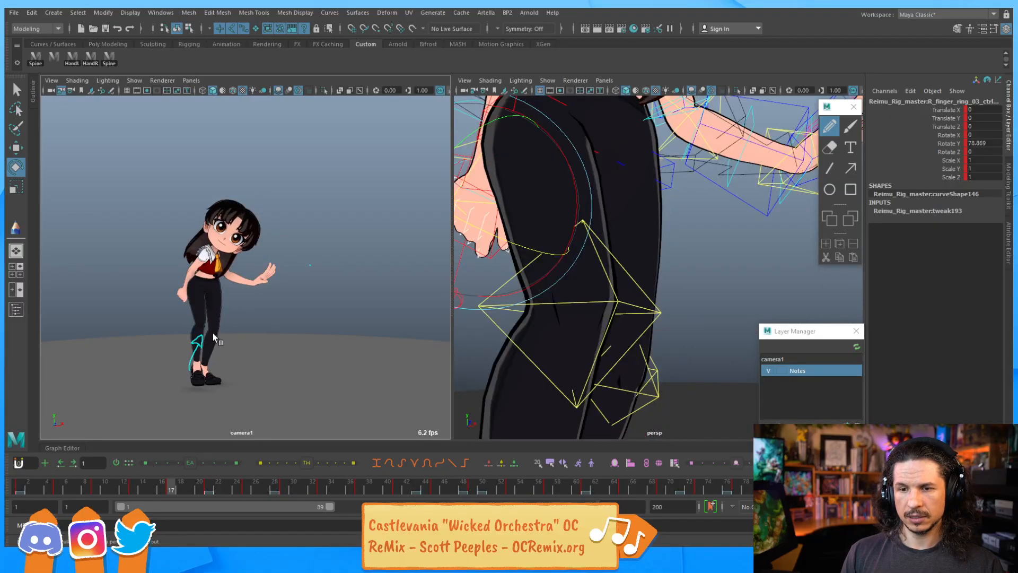
At frame 17, select the right index finger's middle joint control and rotate it to curl the finger
{"action": "left_click_drag", "start_coordinate": [511, 228], "coordinate": [666, 232], "text": "alt"}
{"action": "right_click_drag", "start_coordinate": [667, 231], "coordinate": [600, 275], "text": "alt"}
{"action": "key", "text": "q"}
{"action": "left_click", "coordinate": [572, 280]}
{"action": "left_click_drag", "start_coordinate": [572, 280], "coordinate": [572, 290], "text": "alt"}
{"action": "right_click_drag", "start_coordinate": [571, 289], "coordinate": [663, 269], "text": "alt"}
{"action": "left_click", "coordinate": [544, 278]}
{"action": "key", "text": "e"}
{"action": "mouse_move", "coordinate": [567, 294]}
{"action": "left_mouse_down"}
{"action": "mouse_move", "coordinate": [623, 320]}
{"action": "mouse_move", "coordinate": [631, 307]}
{"action": "mouse_move", "coordinate": [583, 302]}
{"action": "left_mouse_up"}
{"action": "key", "text": "q"}
{"action": "key", "text": "e"}
{"action": "left_click_drag", "start_coordinate": [509, 294], "coordinate": [556, 245]}
{"action": "key", "text": "q"}
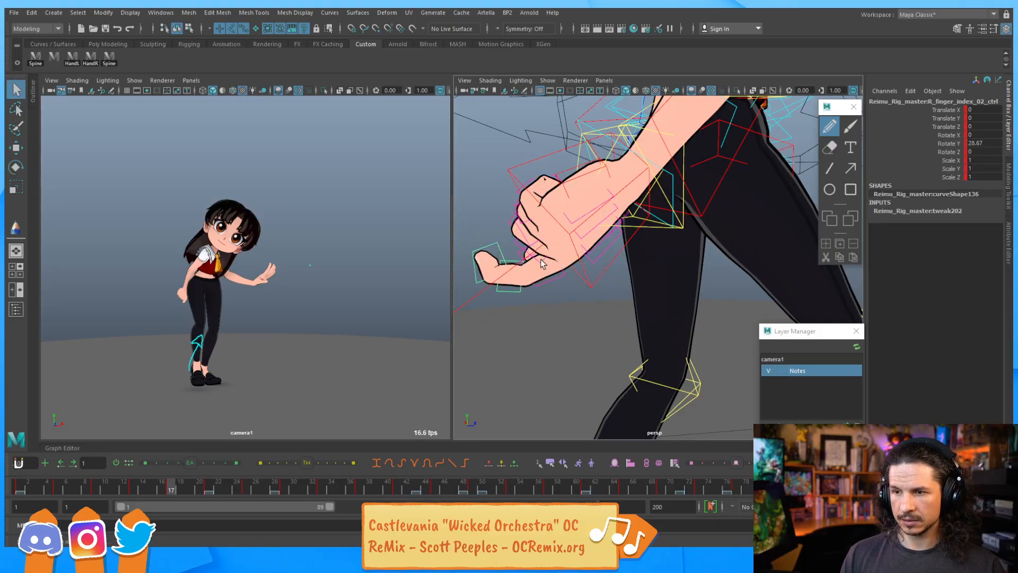
Rotate another index joint and select the ring finger's base control to curl it further
{"action": "left_click", "coordinate": [542, 264]}
{"action": "key", "text": "e"}
{"action": "left_click_drag", "start_coordinate": [603, 284], "coordinate": [668, 208]}
{"action": "key", "text": "q"}
{"action": "key", "text": "e"}
{"action": "left_click_drag", "start_coordinate": [581, 247], "coordinate": [546, 238]}
{"action": "key", "text": "q"}
{"action": "left_click", "coordinate": [565, 250]}
{"action": "key", "text": "e"}
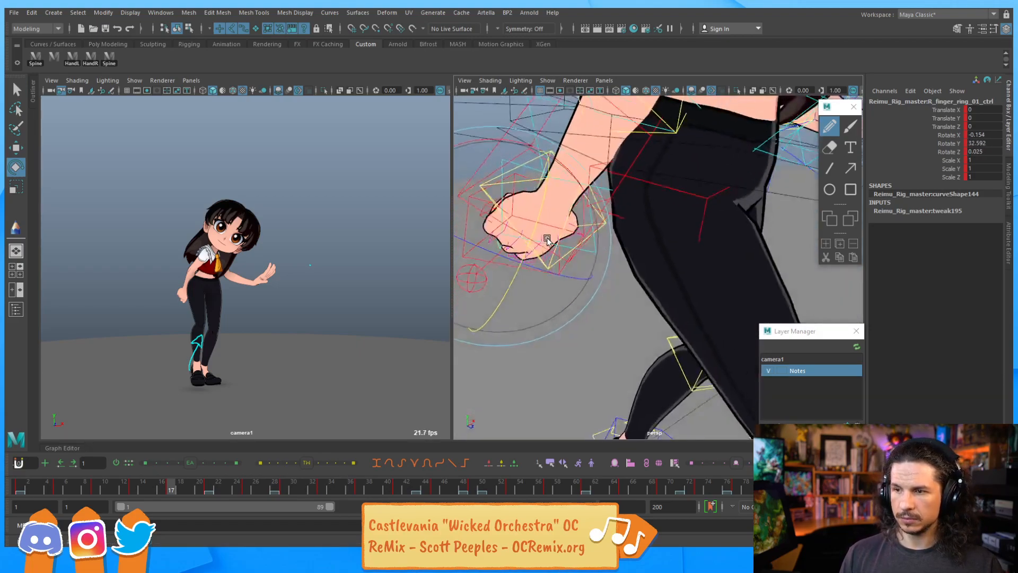
Select the right middle finger's middle joint control and rotate it to about 46 degrees on Y
{"action": "key", "text": "q"}
{"action": "left_click_drag", "start_coordinate": [563, 308], "coordinate": [519, 310], "text": "alt"}
{"action": "left_click", "coordinate": [551, 278]}
{"action": "key", "text": "e"}
{"action": "key", "text": "q"}
{"action": "left_click", "coordinate": [550, 298]}
{"action": "key", "text": "e"}
{"action": "left_click_drag", "start_coordinate": [592, 298], "coordinate": [635, 320]}
{"action": "key", "text": "q"}
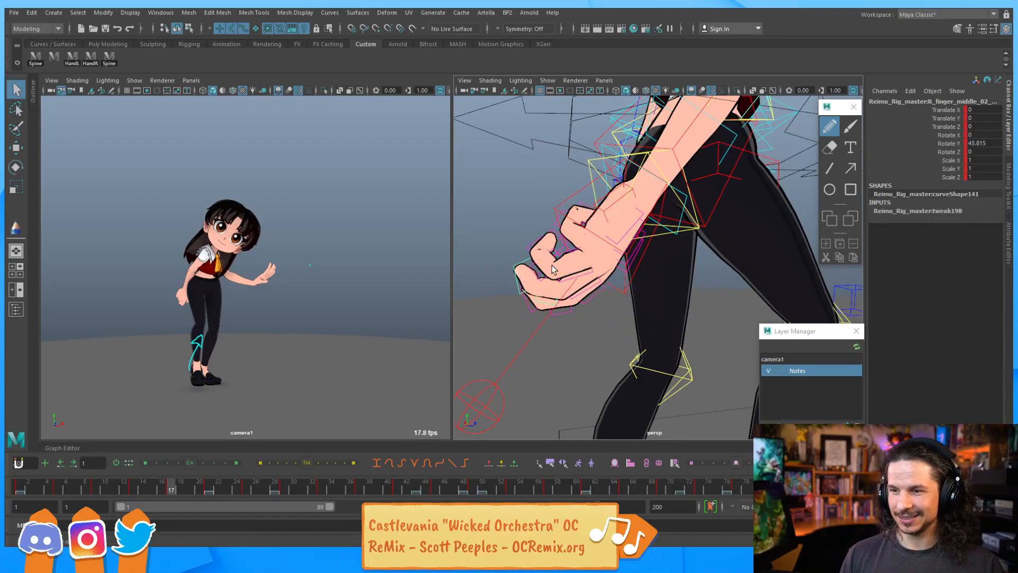
Rotate the middle finger's tip control to about 47 degrees on Y to tighten the curl
{"action": "key", "text": "e"}
{"action": "left_click_drag", "start_coordinate": [641, 296], "coordinate": [646, 262]}
{"action": "key", "text": "q"}
{"action": "mouse_move", "coordinate": [498, 259]}
{"action": "left_mouse_down", "text": "alt"}
{"action": "mouse_move", "coordinate": [529, 258]}
{"action": "mouse_move", "coordinate": [508, 260]}
{"action": "left_mouse_up", "text": "alt"}
{"action": "left_click_drag", "start_coordinate": [519, 241], "coordinate": [546, 314]}
{"action": "key", "text": "e"}
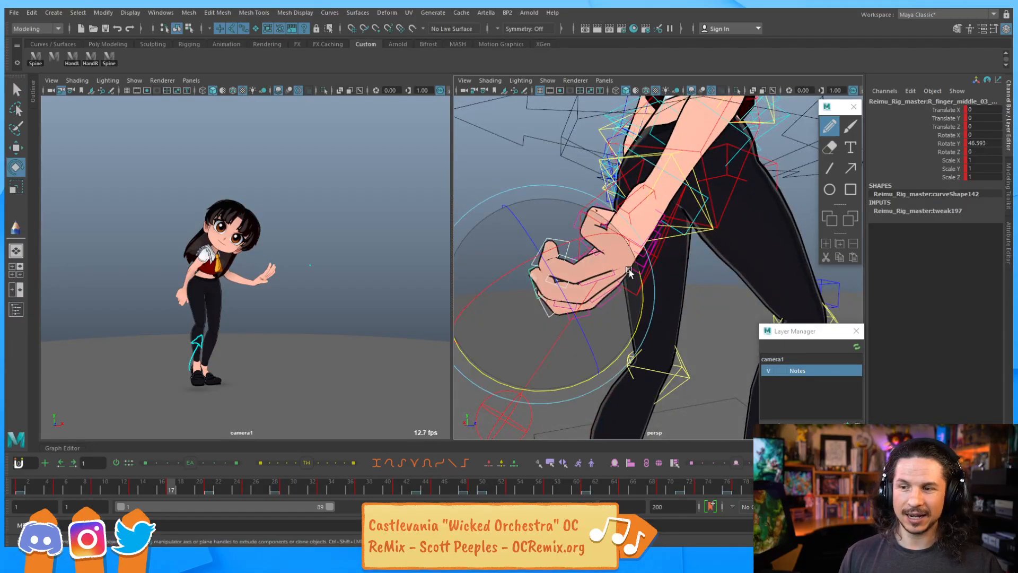
{"action": "left_click_drag", "start_coordinate": [571, 271], "coordinate": [540, 265]}
{"action": "key", "text": "q"}
Select the ring finger's base control and rotate it further toward the palm
{"action": "left_click", "coordinate": [549, 240]}
{"action": "key", "text": "e"}
{"action": "key", "text": "q"}
{"action": "left_click", "coordinate": [572, 263]}
{"action": "key", "text": "e"}
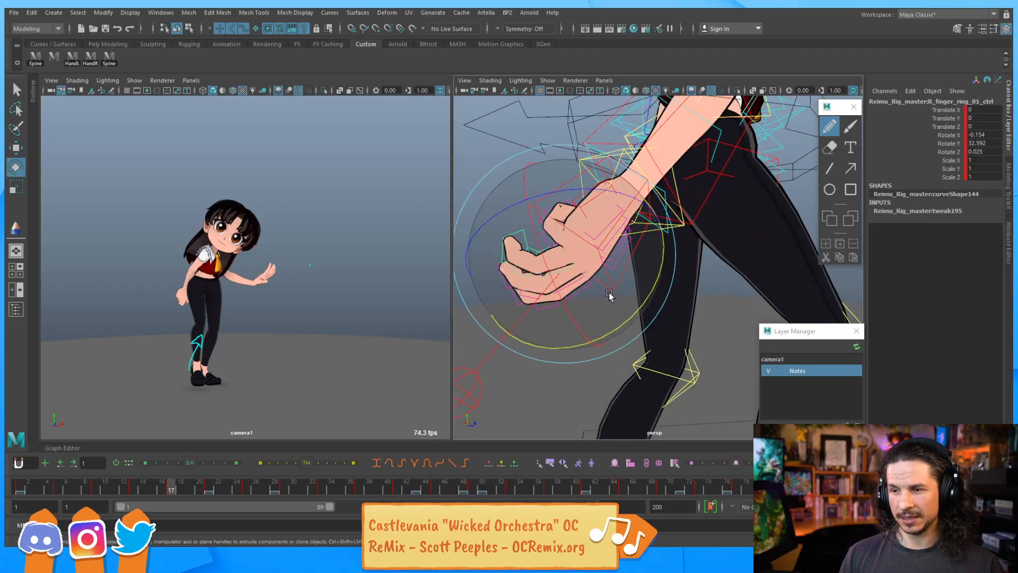
{"action": "left_click_drag", "start_coordinate": [638, 309], "coordinate": [610, 217]}
{"action": "key", "text": "q"}
Select the right pinky's base control and rotate it to curl the pinky into the fist
{"action": "left_click", "coordinate": [556, 239]}
{"action": "key", "text": "e"}
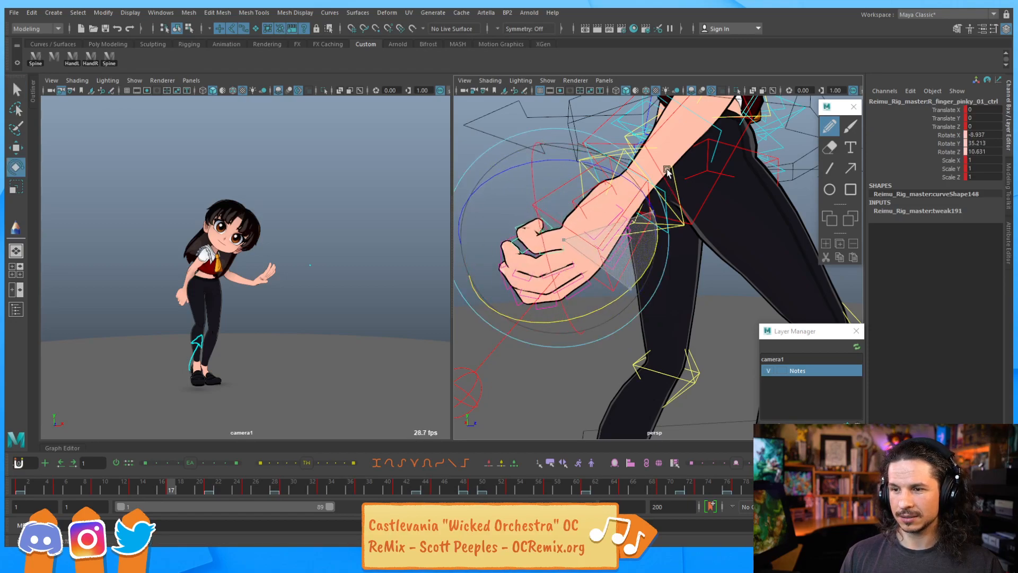
{"action": "key", "text": "q"}
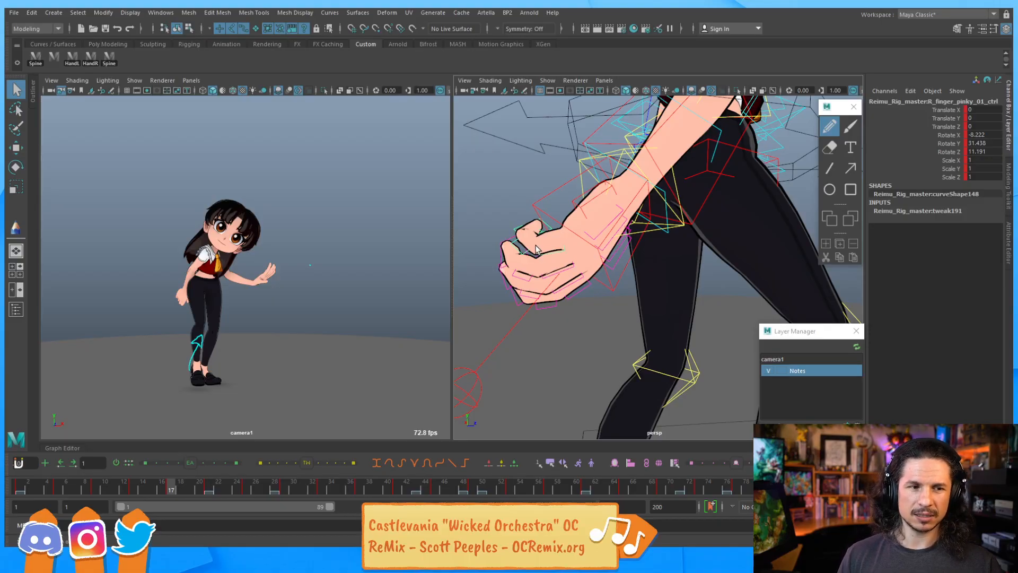
{"action": "left_click_drag", "start_coordinate": [538, 250], "coordinate": [595, 285], "text": "alt"}
{"action": "right_click_drag", "start_coordinate": [596, 284], "coordinate": [556, 295], "text": "alt"}
{"action": "middle_click_drag", "start_coordinate": [480, 344], "coordinate": [544, 333], "text": "alt"}
Rotate the pinky's outer joint controls to about 47 degrees on Y to tighten its curl
{"action": "left_click", "coordinate": [566, 333]}
{"action": "key", "text": "e"}
{"action": "left_click_drag", "start_coordinate": [670, 354], "coordinate": [632, 251]}
{"action": "key", "text": "q"}
{"action": "left_click", "coordinate": [574, 280]}
{"action": "key", "text": "e"}
{"action": "left_click_drag", "start_coordinate": [629, 291], "coordinate": [609, 341], "text": "alt"}
{"action": "key", "text": "q"}
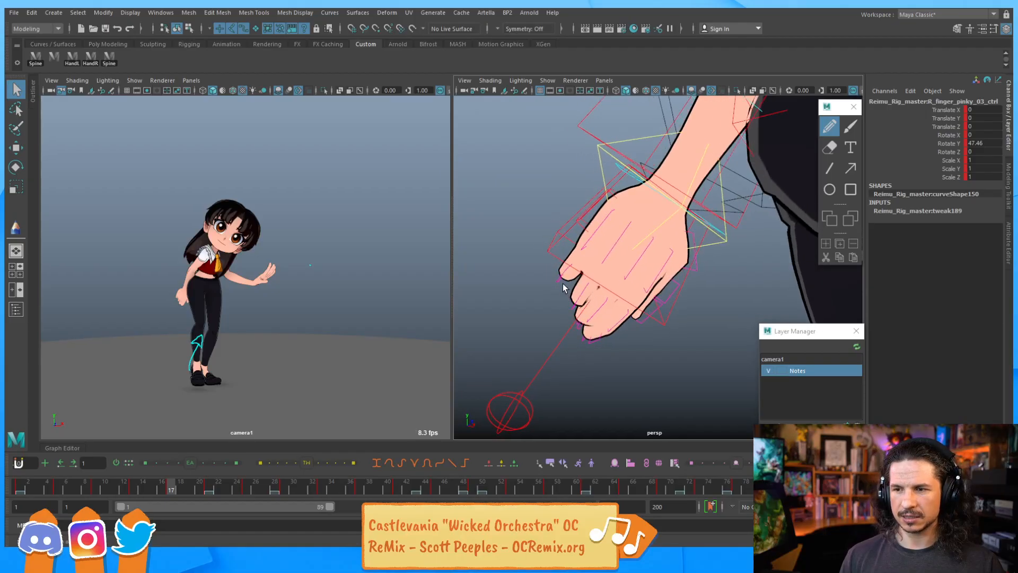
Select a right-hand finger joint control and rotate it to close the gap in the fist
{"action": "left_click", "coordinate": [565, 276]}
{"action": "key", "text": "e"}
{"action": "left_click_drag", "start_coordinate": [625, 333], "coordinate": [648, 252]}
{"action": "left_click_drag", "start_coordinate": [604, 312], "coordinate": [648, 294], "text": "alt"}
{"action": "left_click_drag", "start_coordinate": [585, 210], "coordinate": [557, 281]}
{"action": "key", "text": "q"}
Select the ring finger's middle joint control and rotate it to about 49 degrees on Y
{"action": "left_click_drag", "start_coordinate": [600, 353], "coordinate": [652, 292], "text": "alt"}
{"action": "key", "text": "e"}
{"action": "left_click_drag", "start_coordinate": [600, 330], "coordinate": [615, 336]}
{"action": "key", "text": "q"}
{"action": "left_click_drag", "start_coordinate": [612, 283], "coordinate": [582, 278], "text": "alt"}
{"action": "left_click", "coordinate": [582, 279]}
{"action": "key", "text": "e"}
{"action": "left_click_drag", "start_coordinate": [634, 357], "coordinate": [568, 336]}
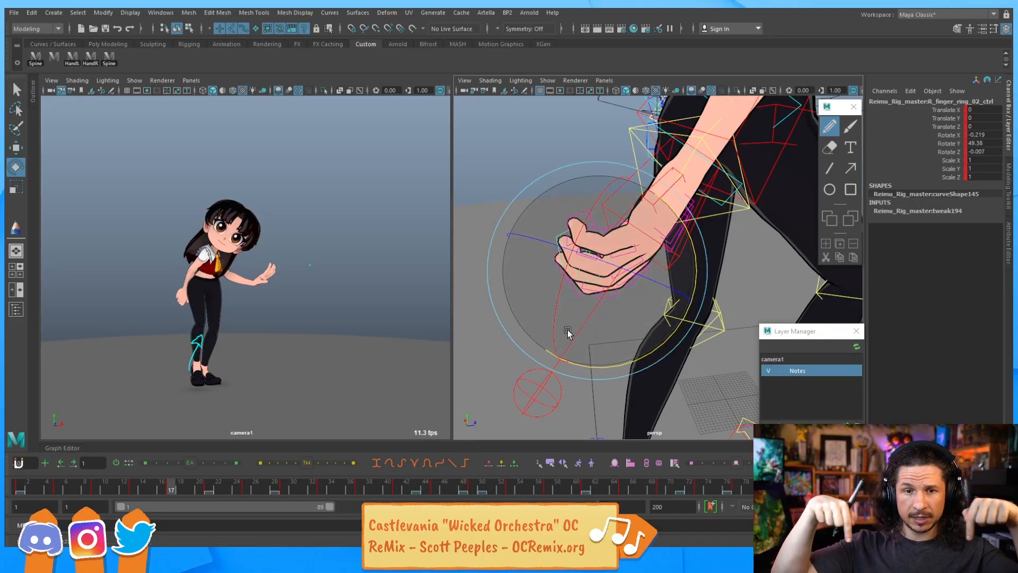
Select the right pinky's base control and twist it to about -12 degrees on X
{"action": "left_click", "coordinate": [462, 170]}
{"action": "left_click_drag", "start_coordinate": [520, 225], "coordinate": [558, 241], "text": "alt"}
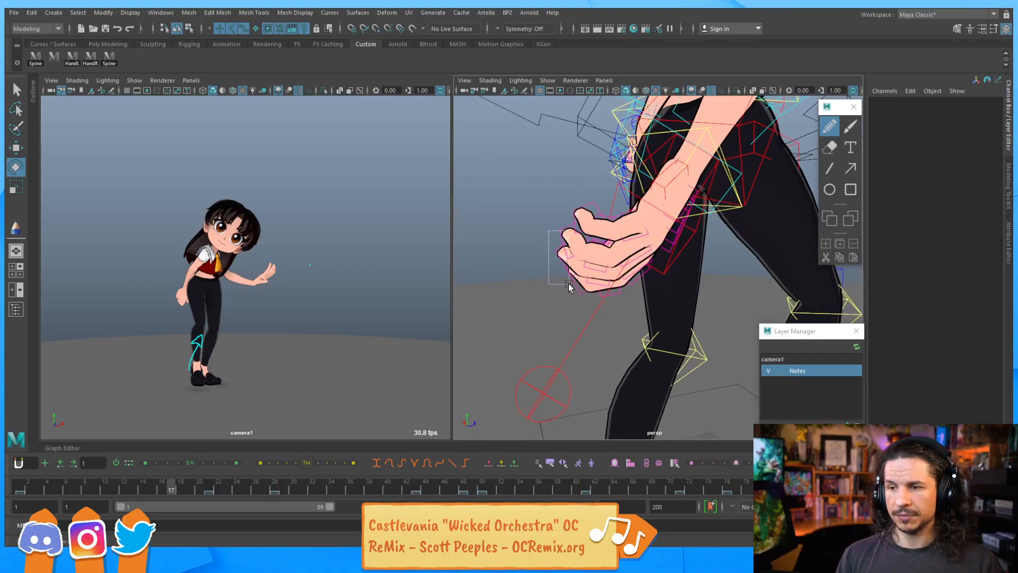
{"action": "left_click_drag", "start_coordinate": [569, 287], "coordinate": [568, 286]}
{"action": "left_click_drag", "start_coordinate": [618, 358], "coordinate": [640, 339]}
{"action": "left_click_drag", "start_coordinate": [554, 301], "coordinate": [541, 306], "text": "alt"}
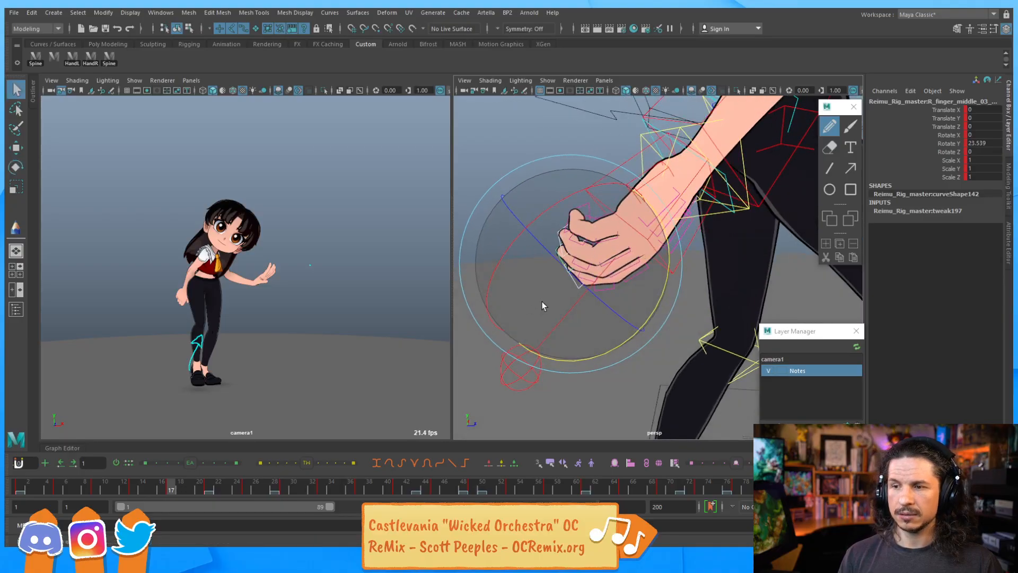
{"action": "key", "text": "q"}
{"action": "left_click", "coordinate": [547, 187]}
{"action": "left_click", "coordinate": [614, 236]}
{"action": "key", "text": "e"}
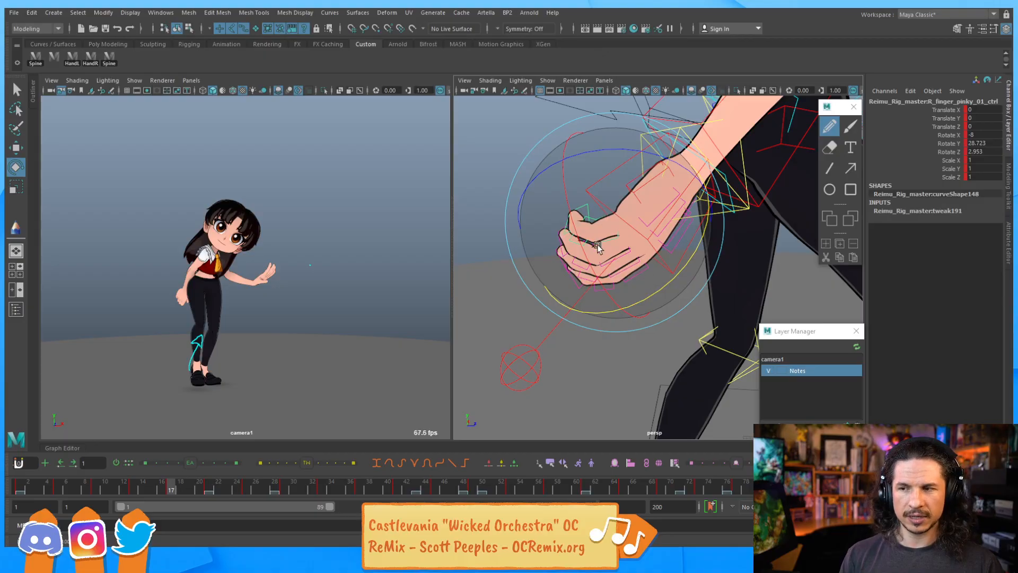
{"action": "left_click_drag", "start_coordinate": [601, 184], "coordinate": [600, 241]}
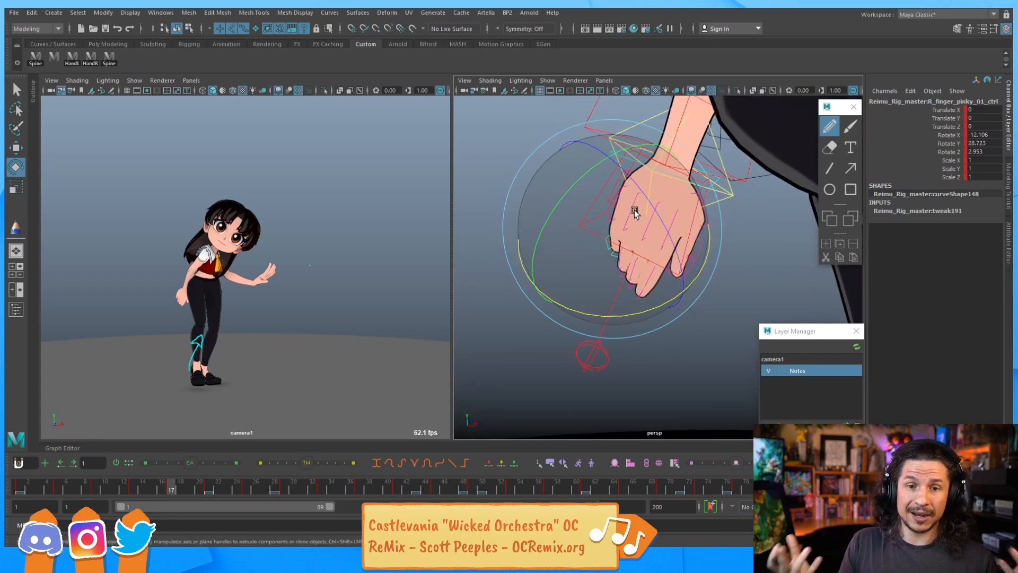
{"action": "left_click_drag", "start_coordinate": [634, 288], "coordinate": [594, 246], "text": "alt"}
{"action": "key", "text": "q"}
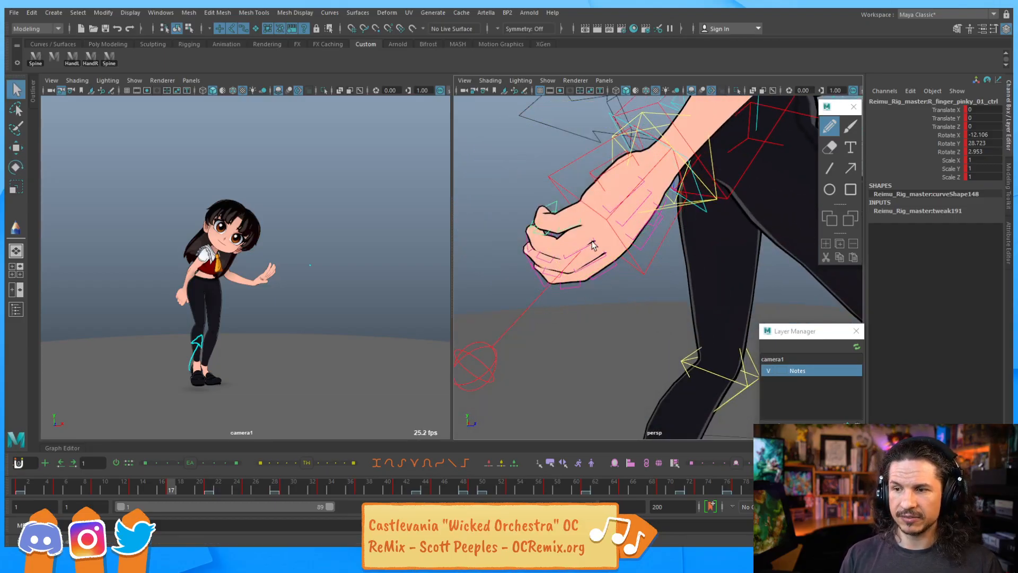
Select the ring finger's base control and nudge its rotation slightly
{"action": "left_click", "coordinate": [584, 243]}
{"action": "key", "text": "e"}
{"action": "left_click_drag", "start_coordinate": [643, 286], "coordinate": [633, 284]}
Step back and forth through the keyframes to review the hand pose over time
{"action": "key", "text": "comma"}
{"action": "key", "text": "period"}
{"action": "key", "text": "period"}
{"action": "key", "text": "comma"}
{"action": "key", "text": "comma"}
{"action": "key", "text": "comma"}
{"action": "key", "text": "period"}
{"action": "key", "text": "period"}
{"action": "key", "text": "period"}
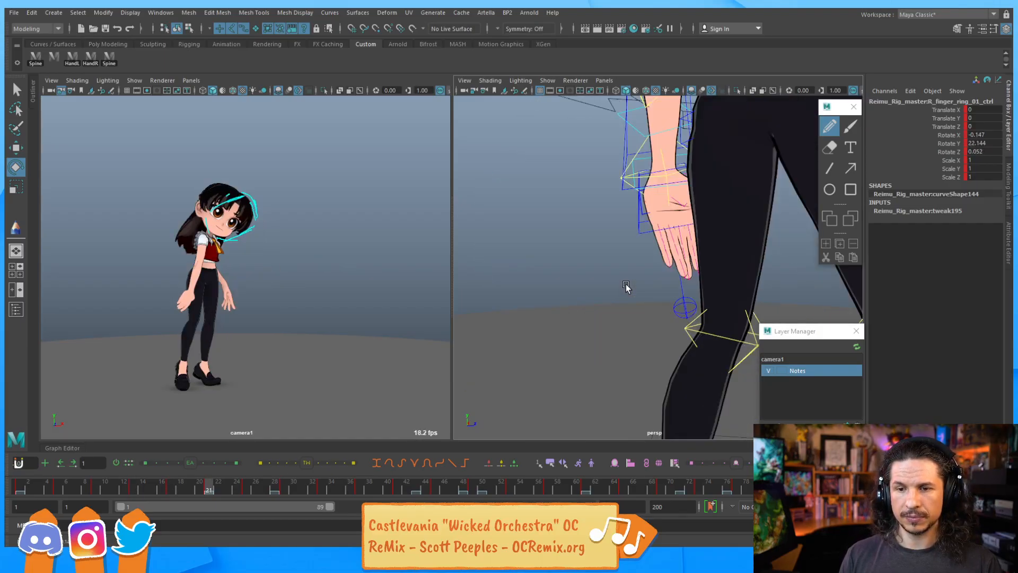
{"action": "key", "text": "period"}
{"action": "key", "text": "period"}
{"action": "key", "text": "comma"}
{"action": "key", "text": "comma"}
{"action": "key", "text": "comma"}
{"action": "key", "text": "comma"}
{"action": "key", "text": "comma"}
{"action": "key", "text": "comma"}
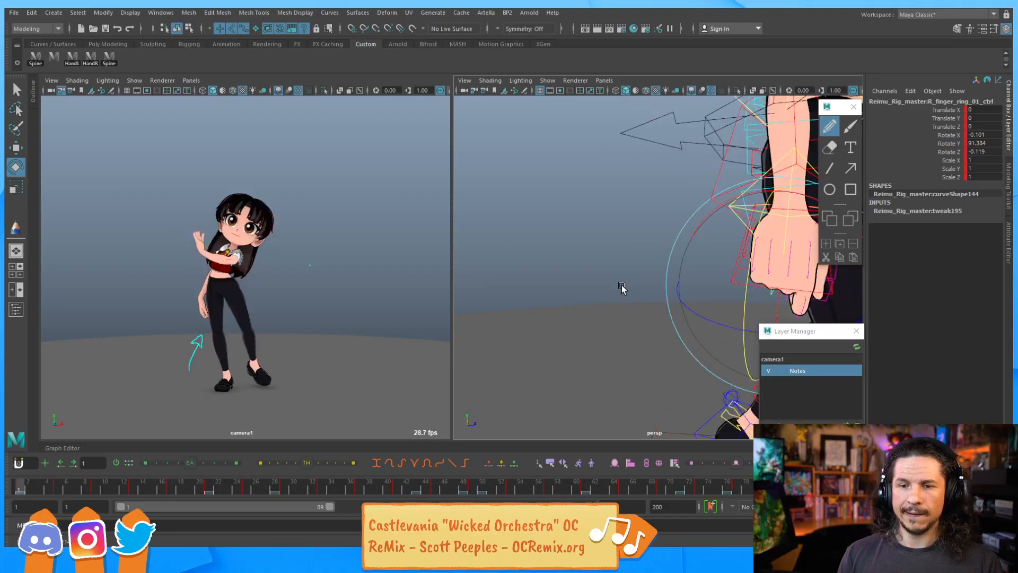
{"action": "key", "text": "comma"}
{"action": "key", "text": "comma"}
{"action": "key", "text": "period"}
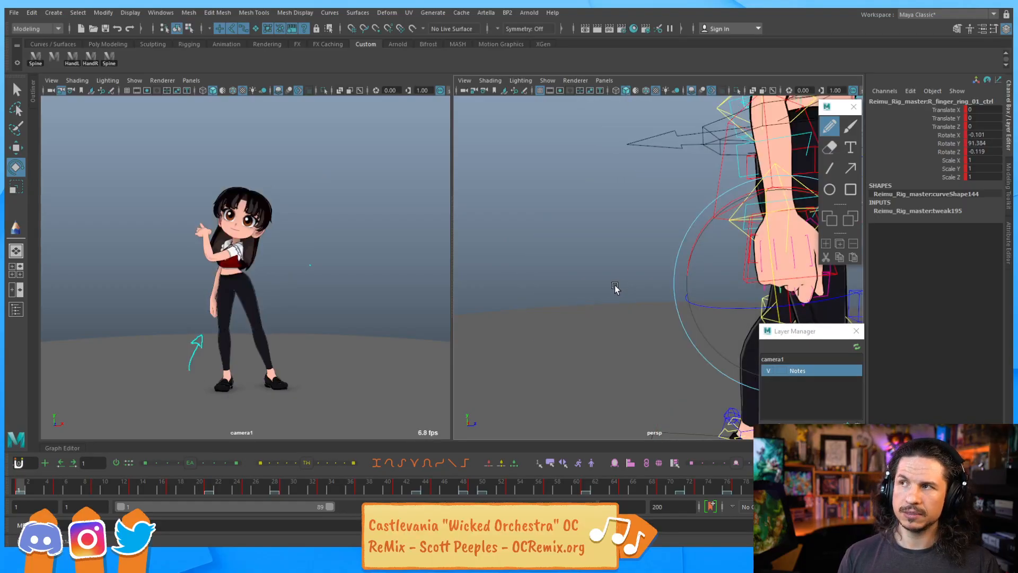
{"action": "key", "text": "period"}
{"action": "key", "text": "period"}
{"action": "key", "text": "period"}
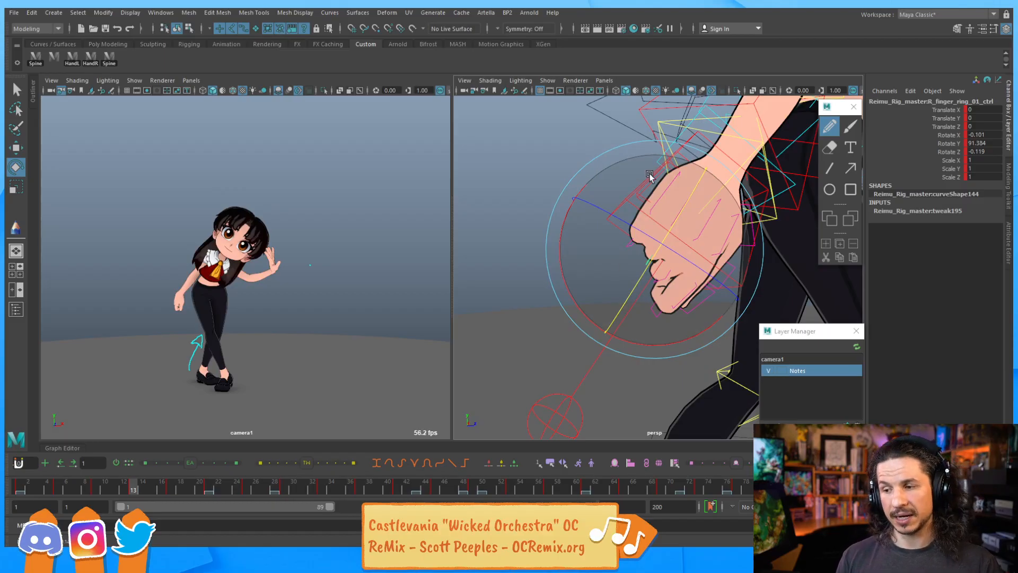
{"action": "key", "text": "period"}
{"action": "key", "text": "period"}
{"action": "key", "text": "comma"}
{"action": "key", "text": "comma"}
{"action": "key", "text": "period"}
{"action": "key", "text": "period"}
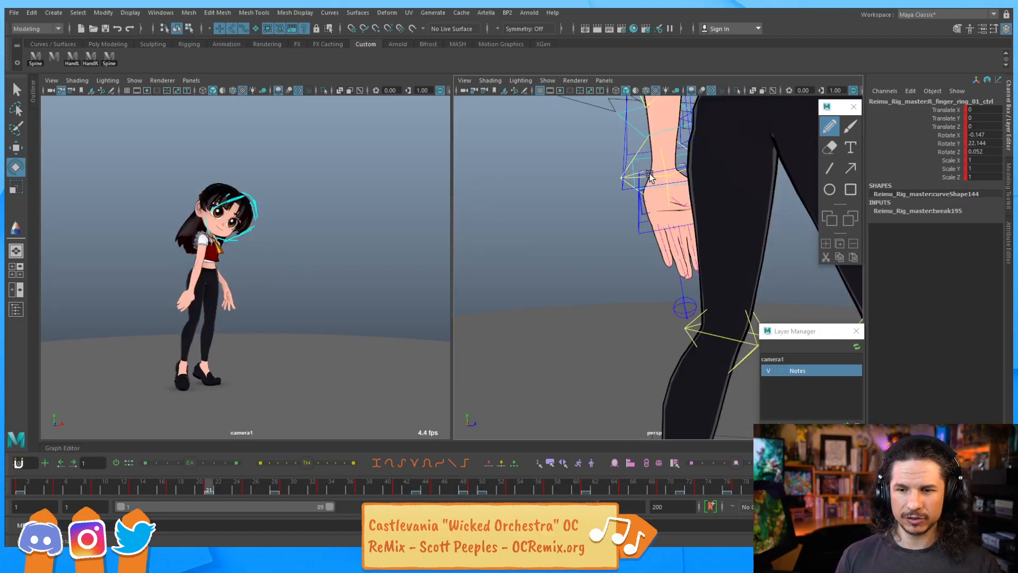
Step back and forth between neighbouring keyframes to check the ring finger's curl in the close-up view
{"action": "key", "text": "comma"}
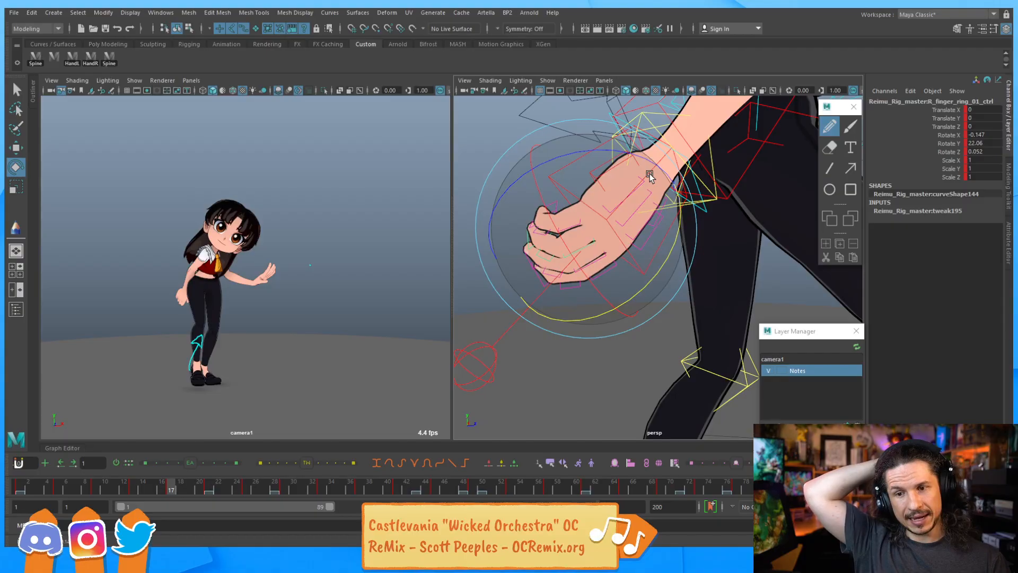
{"action": "key", "text": "comma"}
{"action": "key", "text": "comma"}
{"action": "key", "text": "comma"}
{"action": "key", "text": "period"}
{"action": "key", "text": "comma"}
{"action": "key", "text": "comma"}
{"action": "key", "text": "period"}
{"action": "key", "text": "period"}
{"action": "key", "text": "period"}
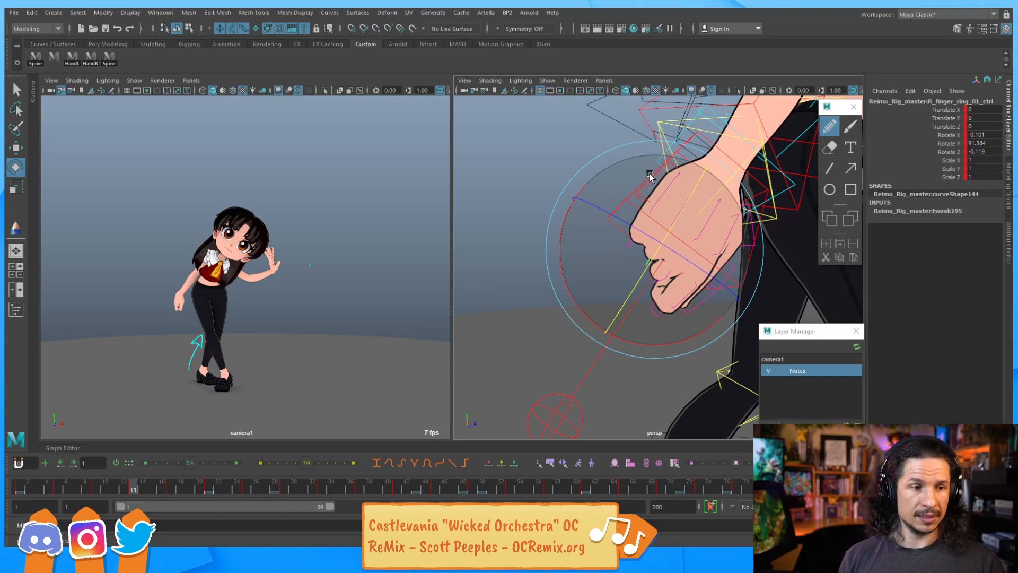
{"action": "key", "text": "period"}
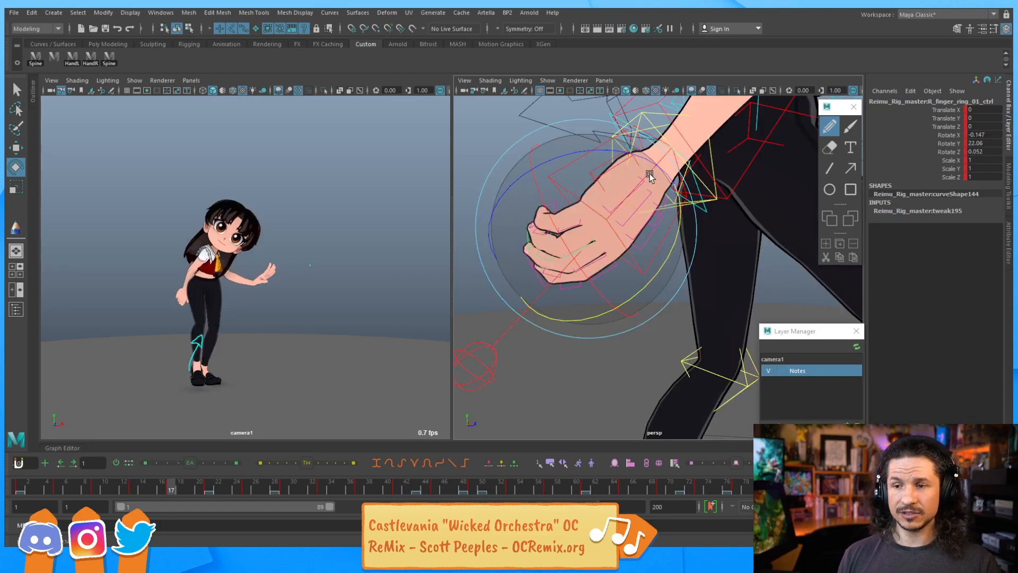
{"action": "key", "text": "period"}
{"action": "key", "text": "comma"}
{"action": "key", "text": "period"}
Select the character's head control and rotate it to refine the head tilt on the current keyframe
{"action": "right_click_drag", "start_coordinate": [717, 161], "coordinate": [371, 210], "text": "alt"}
{"action": "middle_click_drag", "start_coordinate": [625, 201], "coordinate": [536, 297], "text": "alt"}
{"action": "left_click_drag", "start_coordinate": [535, 297], "coordinate": [475, 266], "text": "alt"}
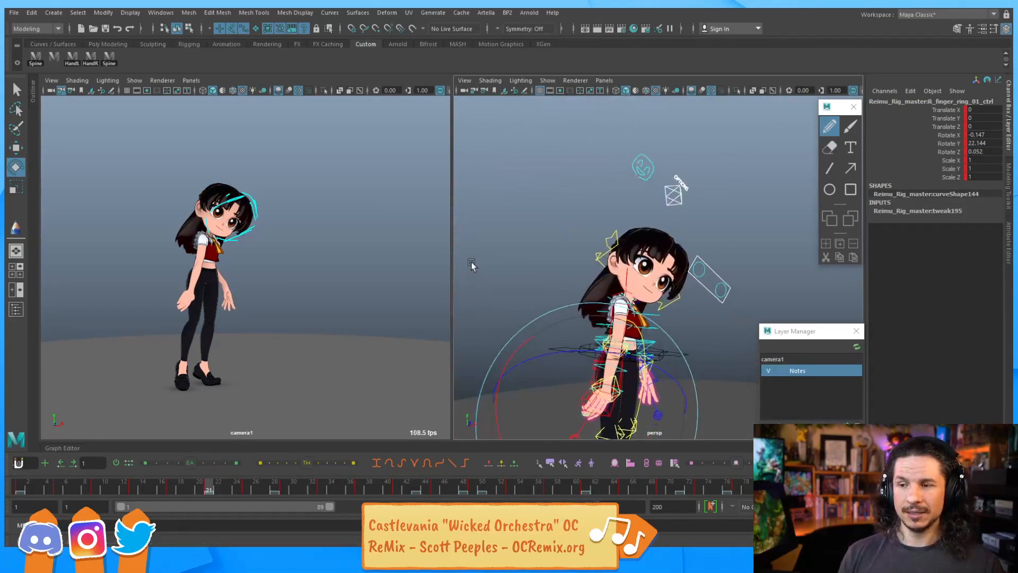
{"action": "right_click_drag", "start_coordinate": [475, 266], "coordinate": [700, 300], "text": "alt"}
{"action": "middle_click_drag", "start_coordinate": [700, 300], "coordinate": [709, 299], "text": "alt"}
{"action": "left_click_drag", "start_coordinate": [686, 308], "coordinate": [670, 315]}
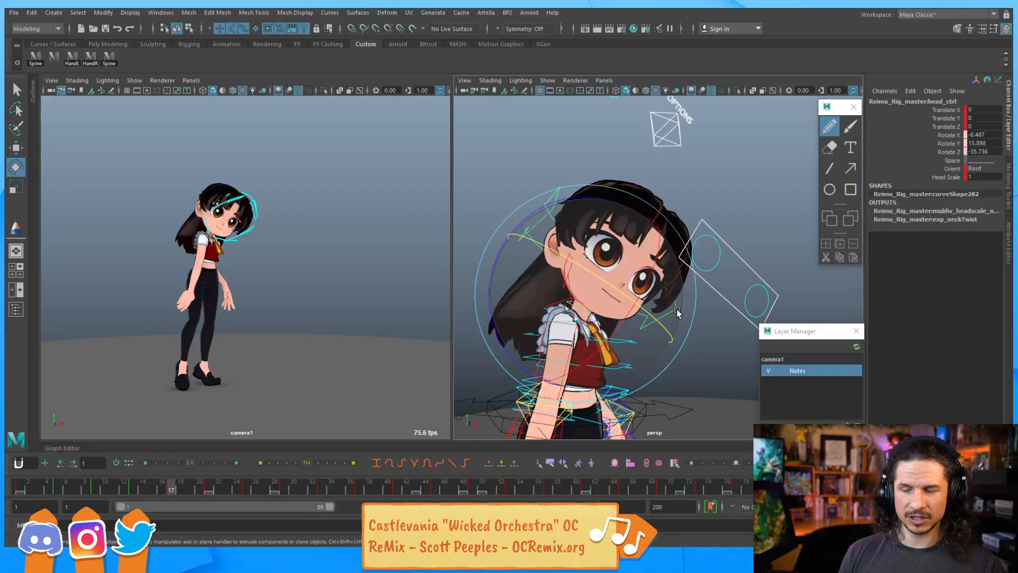
{"action": "key", "text": "comma"}
{"action": "key", "text": "comma"}
{"action": "key", "text": "period"}
Step through the keyframes and play back the animation to review the head motion
{"action": "key", "text": "period"}
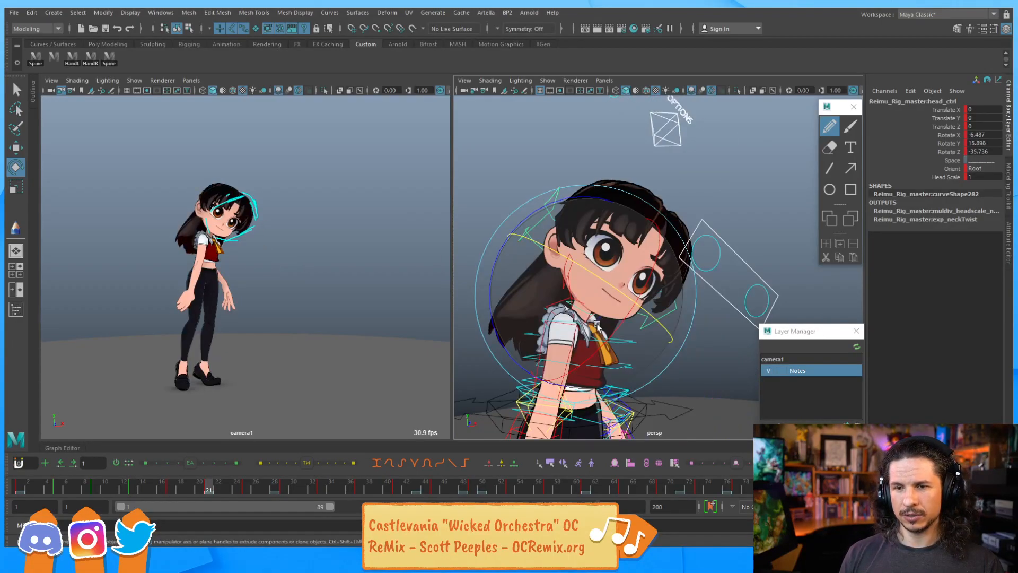
{"action": "left_click_drag", "start_coordinate": [522, 350], "coordinate": [507, 345]}
{"action": "left_click_drag", "start_coordinate": [602, 327], "coordinate": [517, 350]}
{"action": "key", "text": "comma"}
{"action": "key", "text": "period"}
{"action": "key", "text": "comma"}
{"action": "key", "text": "period"}
{"action": "key", "text": "period"}
{"action": "key", "text": "period"}
{"action": "key", "text": "period"}
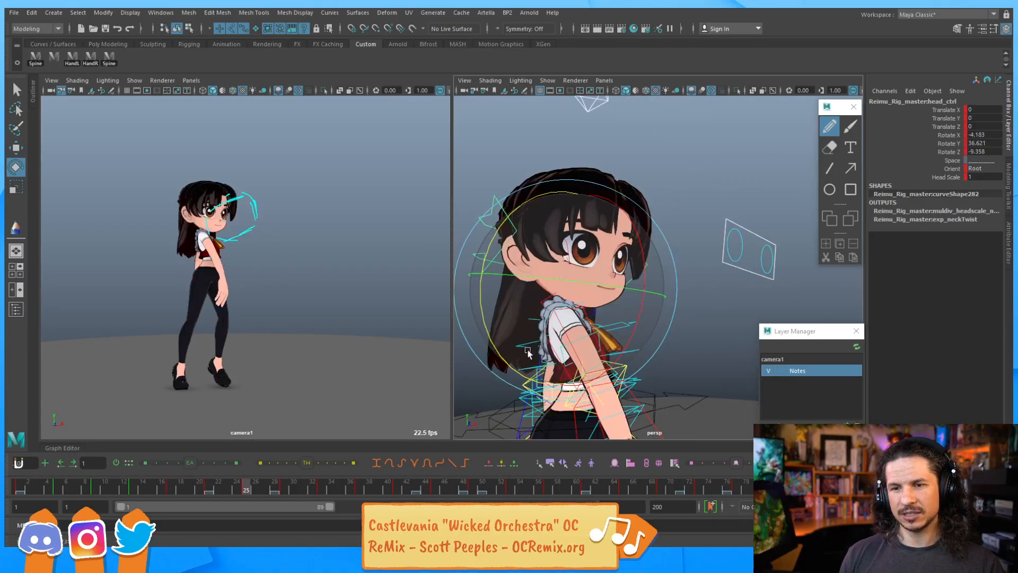
{"action": "key", "text": "period"}
{"action": "key", "text": "period"}
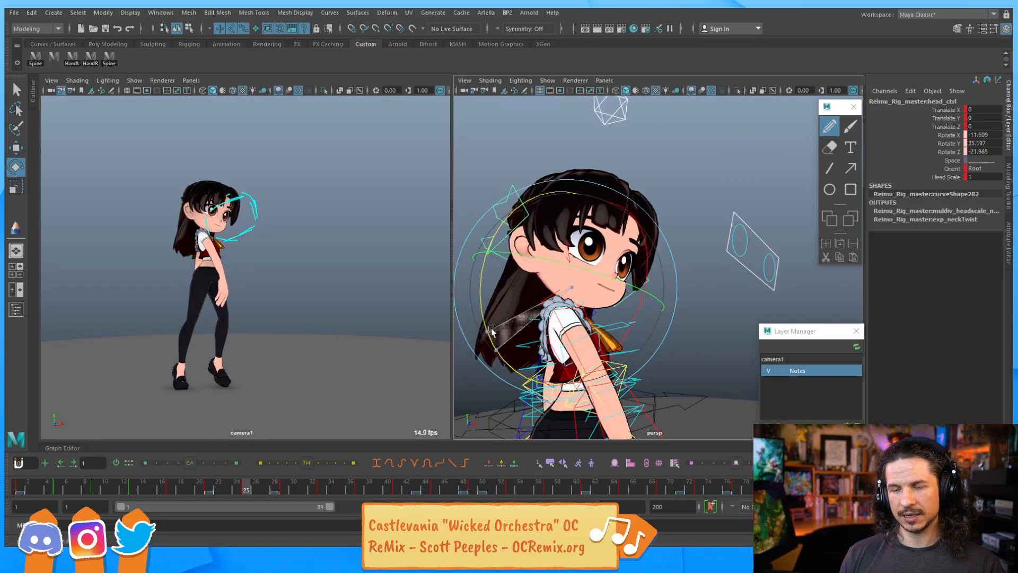
{"action": "key", "text": "comma"}
{"action": "key", "text": "period"}
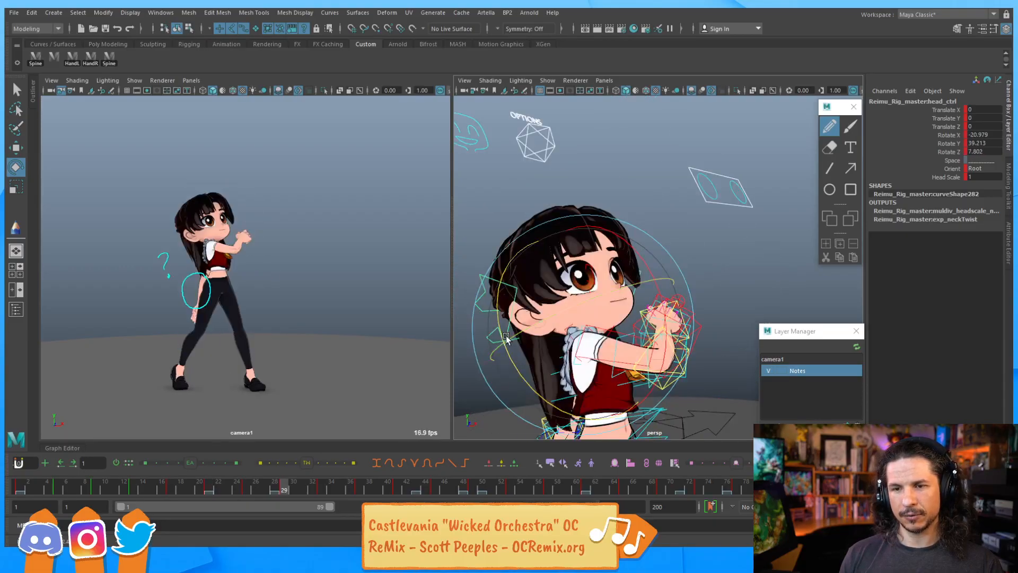
{"action": "key", "text": "alt+v"}
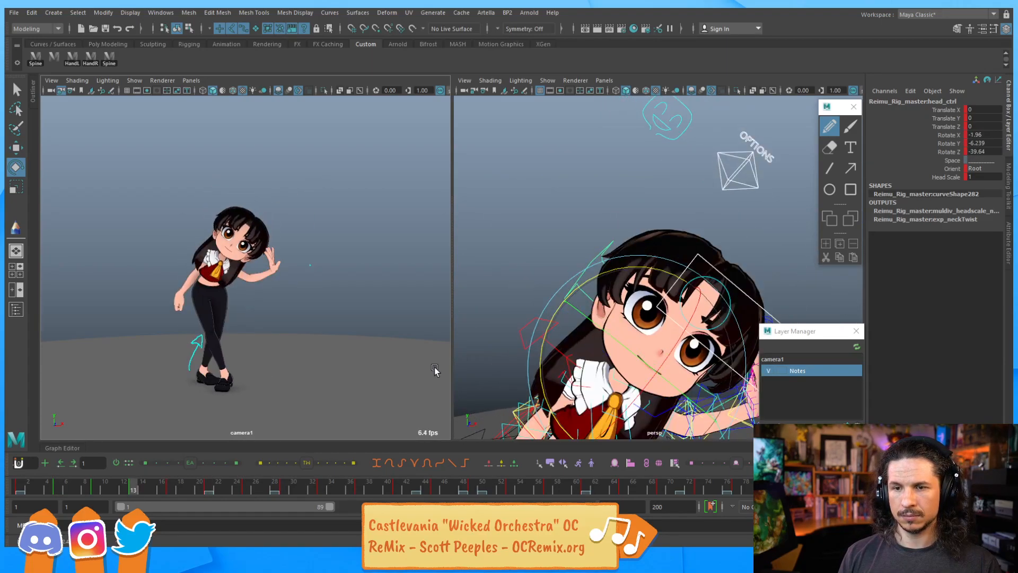
Tweak the head control's rotation on several keyframes while stepping between them
{"action": "left_click_drag", "start_coordinate": [546, 332], "coordinate": [625, 317]}
{"action": "key", "text": "period"}
{"action": "key", "text": "comma"}
{"action": "key", "text": "comma"}
{"action": "key", "text": "comma"}
{"action": "key", "text": "period"}
{"action": "key", "text": "period"}
{"action": "key", "text": "period"}
{"action": "key", "text": "period"}
{"action": "key", "text": "comma"}
{"action": "key", "text": "comma"}
{"action": "key", "text": "period"}
{"action": "key", "text": "period"}
{"action": "left_click_drag", "start_coordinate": [528, 246], "coordinate": [527, 241]}
{"action": "key", "text": "comma"}
{"action": "key", "text": "comma"}
{"action": "key", "text": "comma"}
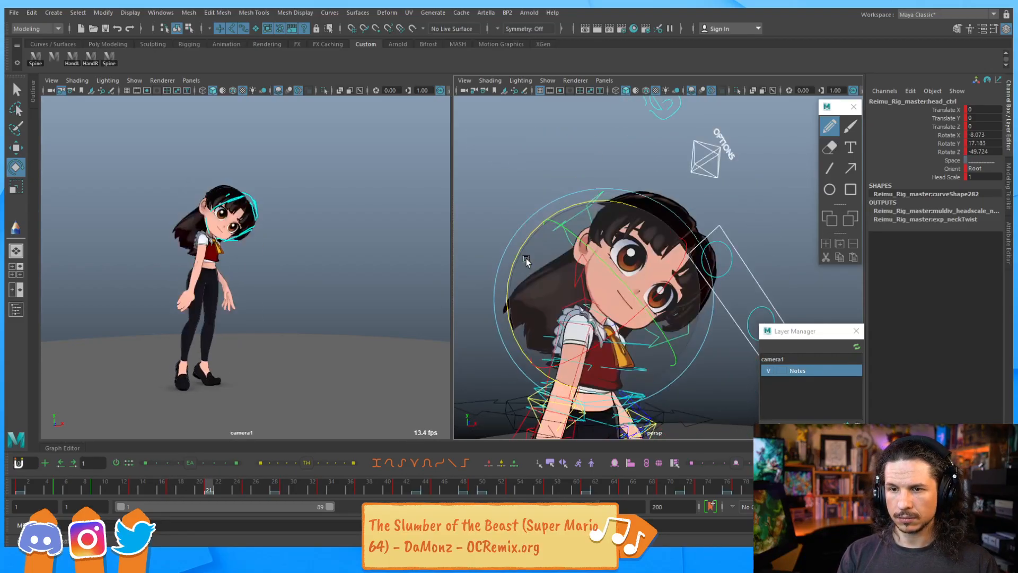
{"action": "key", "text": "period"}
{"action": "key", "text": "period"}
{"action": "key", "text": "period"}
{"action": "key", "text": "period"}
{"action": "key", "text": "period"}
{"action": "key", "text": "comma"}
{"action": "key", "text": "comma"}
{"action": "key", "text": "comma"}
{"action": "key", "text": "comma"}
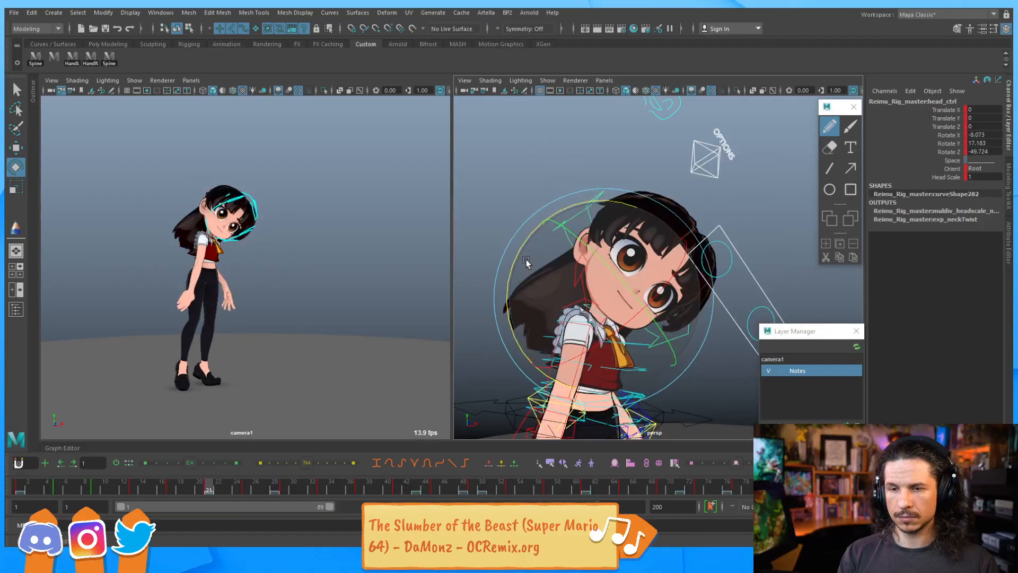
{"action": "key", "text": "period"}
{"action": "key", "text": "period"}
{"action": "key", "text": "comma"}
{"action": "left_click_drag", "start_coordinate": [552, 273], "coordinate": [611, 318]}
{"action": "key", "text": "comma"}
{"action": "key", "text": "period"}
{"action": "key", "text": "period"}
{"action": "key", "text": "comma"}
{"action": "key", "text": "comma"}
{"action": "key", "text": "comma"}
{"action": "key", "text": "comma"}
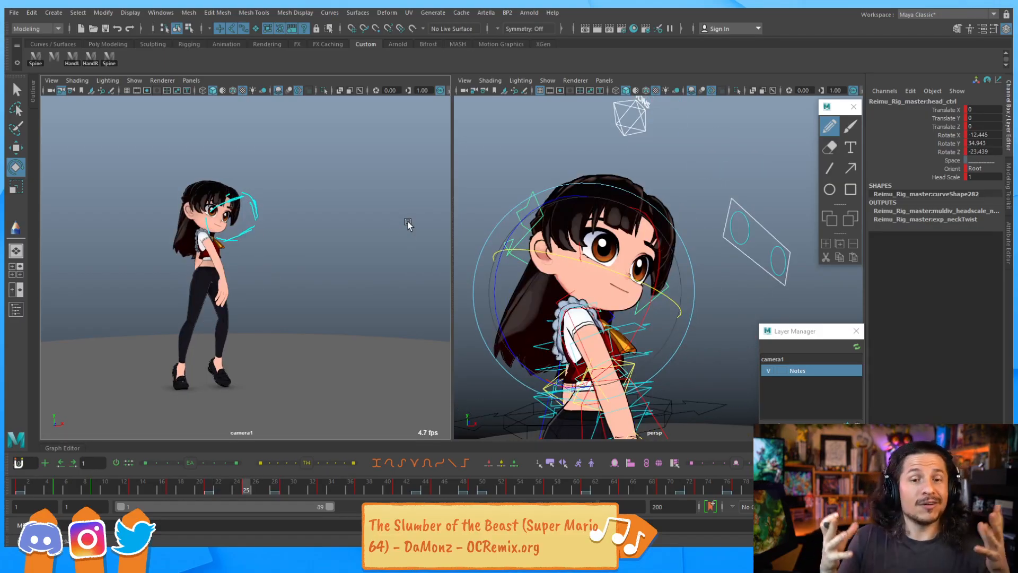
Select the left shoulder FK control from behind the character and rotate it slightly to adjust the arm
{"action": "left_click_drag", "start_coordinate": [676, 248], "coordinate": [640, 278], "text": "alt"}
{"action": "right_click_drag", "start_coordinate": [668, 267], "coordinate": [571, 271], "text": "alt"}
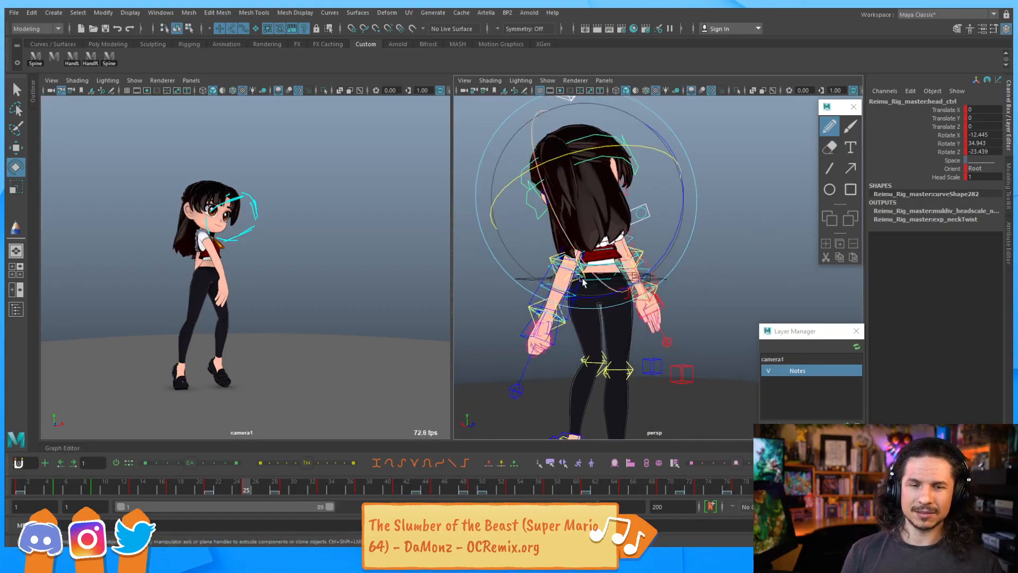
{"action": "key", "text": "q"}
{"action": "left_click_drag", "start_coordinate": [582, 249], "coordinate": [543, 248], "text": "alt"}
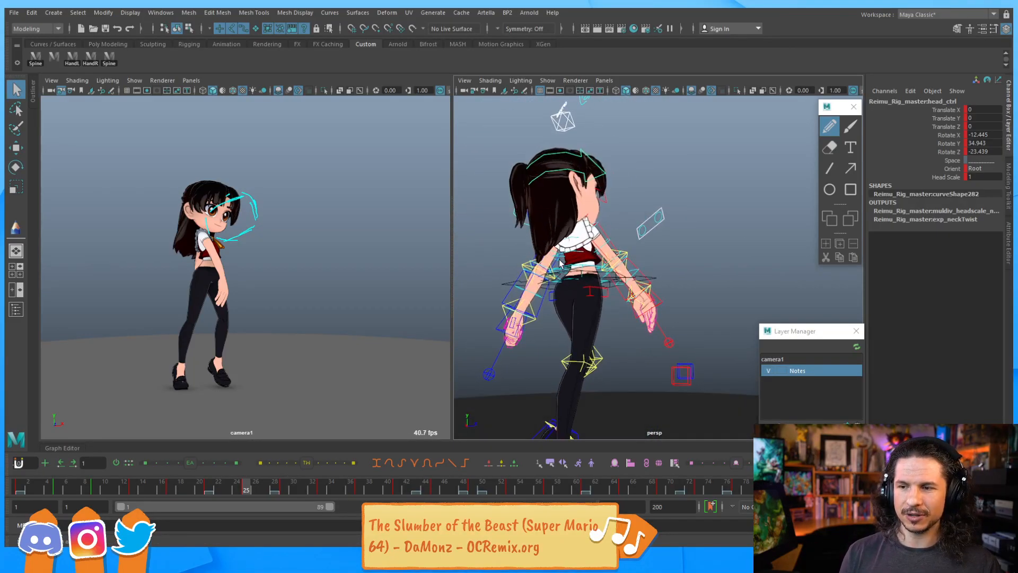
{"action": "left_click", "coordinate": [559, 264]}
{"action": "left_click", "coordinate": [558, 261]}
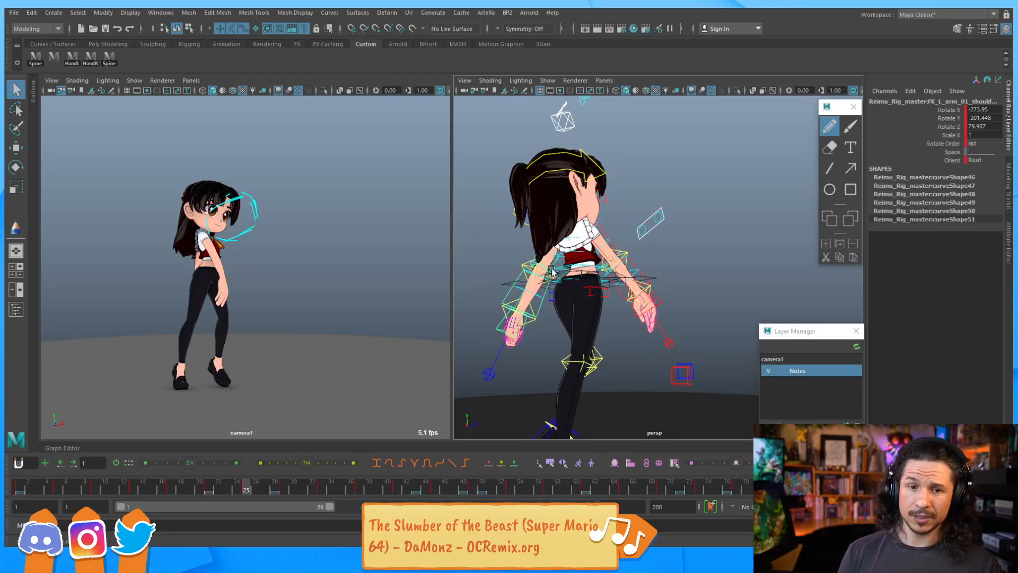
{"action": "key", "text": "e"}
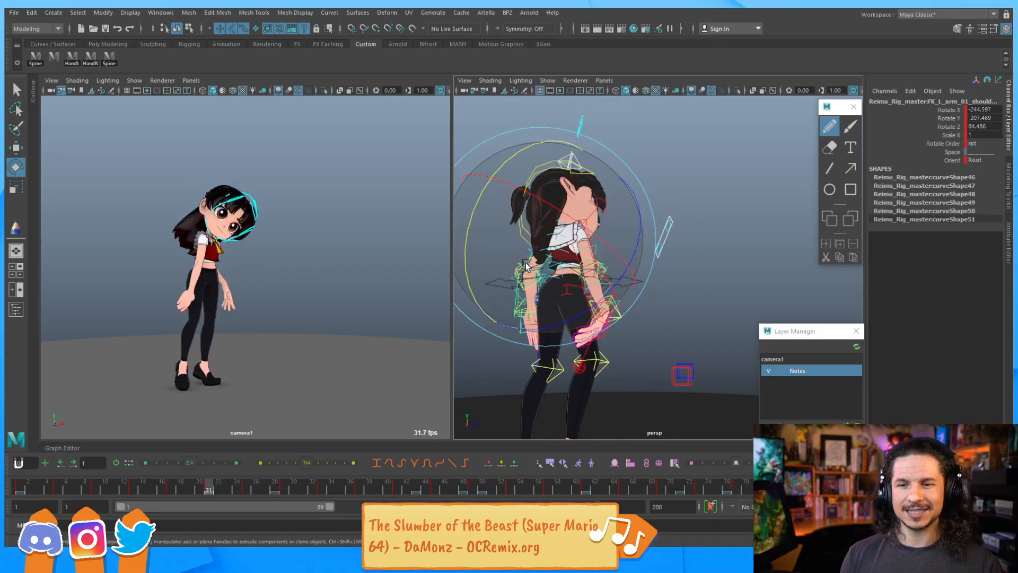
{"action": "left_click_drag", "start_coordinate": [524, 264], "coordinate": [523, 253]}
{"action": "key", "text": "comma"}
{"action": "key", "text": "comma"}
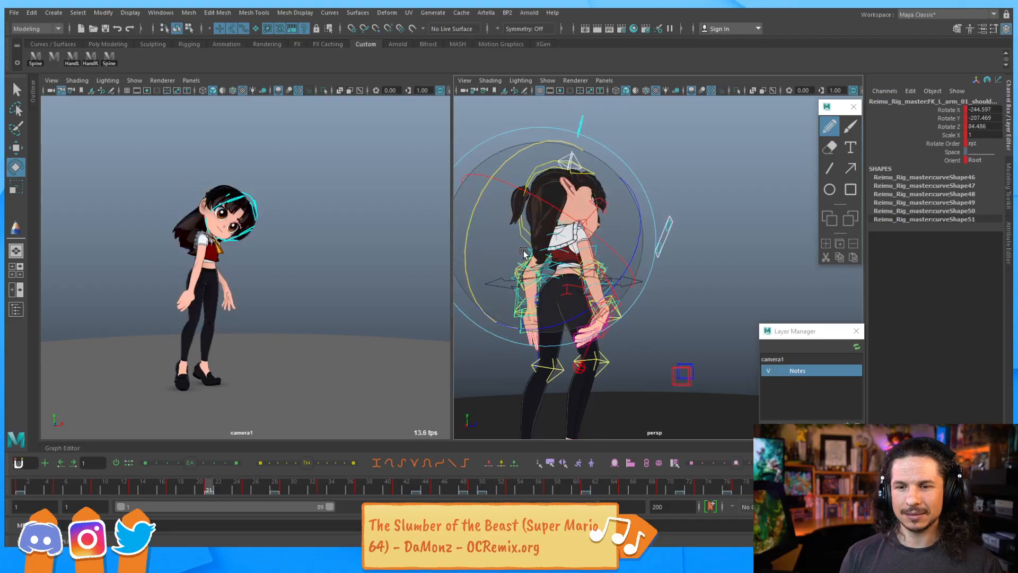
{"action": "key", "text": "period"}
{"action": "key", "text": "period"}
{"action": "left_click_drag", "start_coordinate": [522, 258], "coordinate": [645, 276]}
{"action": "right_click_drag", "start_coordinate": [644, 275], "coordinate": [597, 286], "text": "alt"}
{"action": "key", "text": "comma"}
{"action": "key", "text": "comma"}
{"action": "key", "text": "period"}
{"action": "key", "text": "period"}
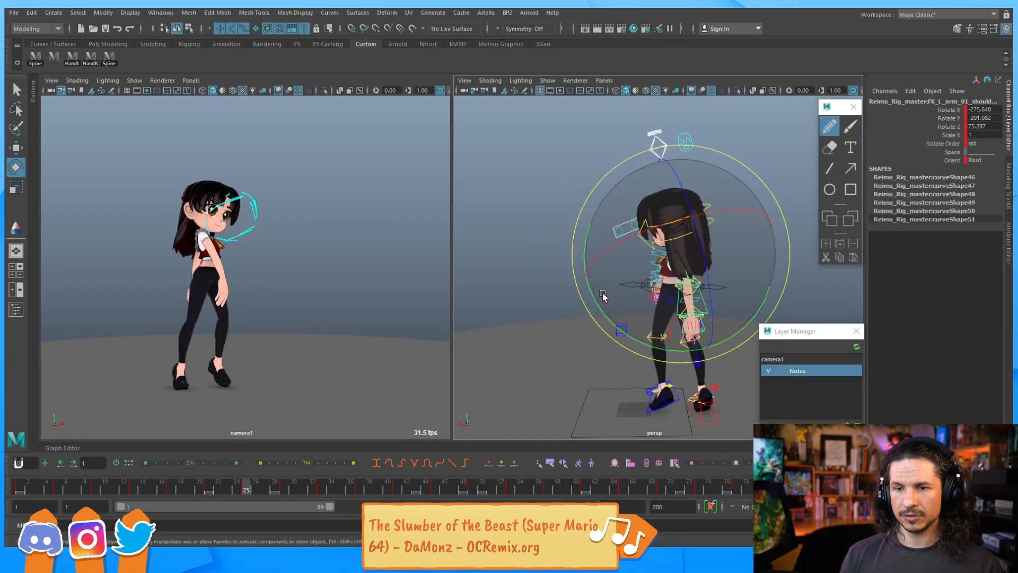
Select the left elbow FK control and rotate it to about -9.6 degrees on Y
{"action": "key", "text": "q"}
{"action": "left_click", "coordinate": [710, 307]}
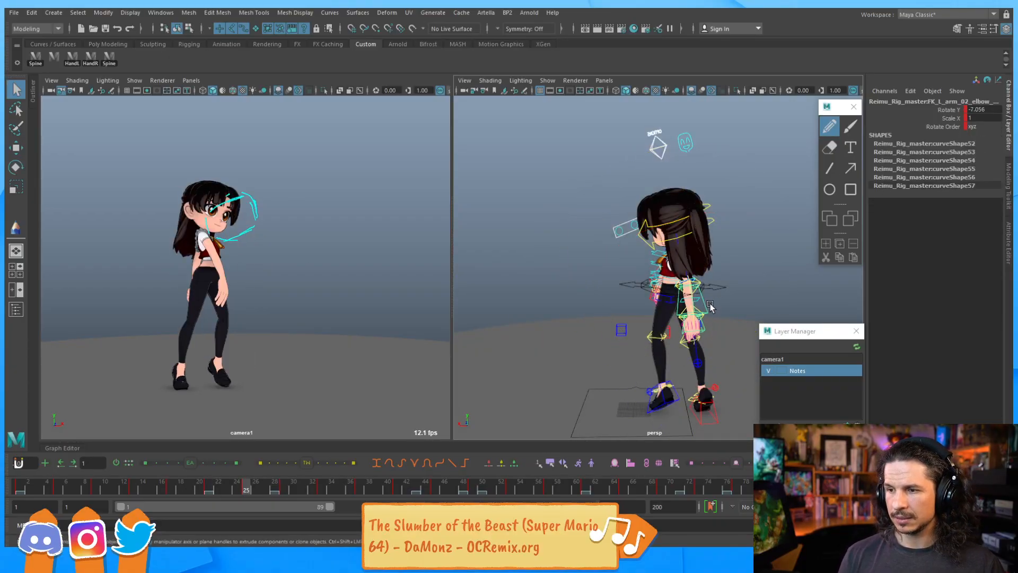
{"action": "key", "text": "e"}
{"action": "mouse_move", "coordinate": [726, 369]}
{"action": "left_mouse_down"}
{"action": "mouse_move", "coordinate": [663, 371]}
{"action": "mouse_move", "coordinate": [733, 364]}
{"action": "left_mouse_up"}
{"action": "key", "text": "comma"}
{"action": "key", "text": "period"}
{"action": "key", "text": "period"}
{"action": "key", "text": "period"}
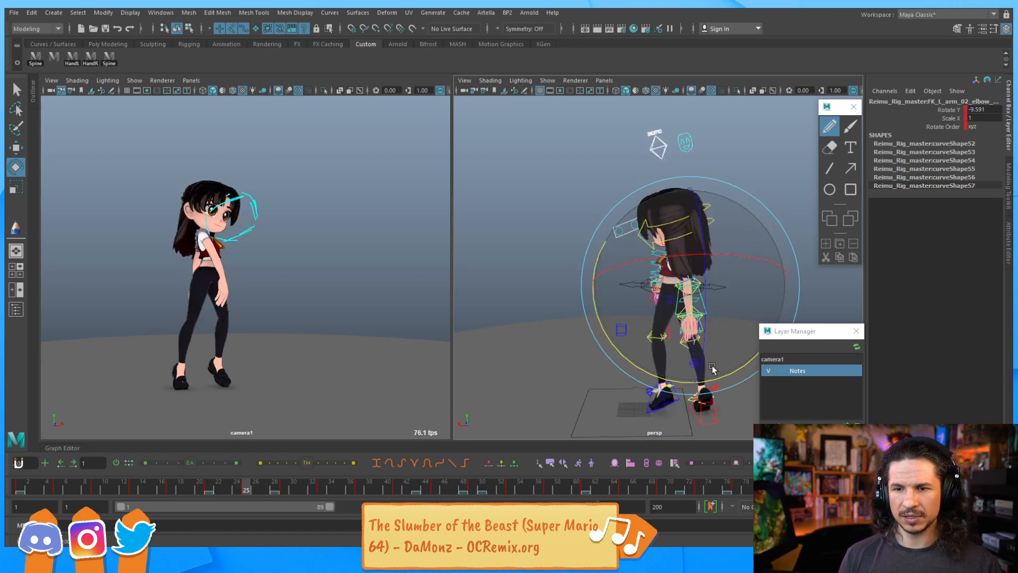
Step back and forth through the keyframes to review the left arm's motion
{"action": "key", "text": "comma"}
{"action": "key", "text": "comma"}
{"action": "key", "text": "comma"}
{"action": "key", "text": "comma"}
{"action": "key", "text": "period"}
{"action": "key", "text": "period"}
{"action": "key", "text": "comma"}
{"action": "key", "text": "comma"}
{"action": "key", "text": "period"}
{"action": "key", "text": "period"}
{"action": "key", "text": "period"}
{"action": "key", "text": "comma"}
{"action": "key", "text": "comma"}
{"action": "key", "text": "comma"}
{"action": "key", "text": "comma"}
{"action": "key", "text": "period"}
{"action": "key", "text": "period"}
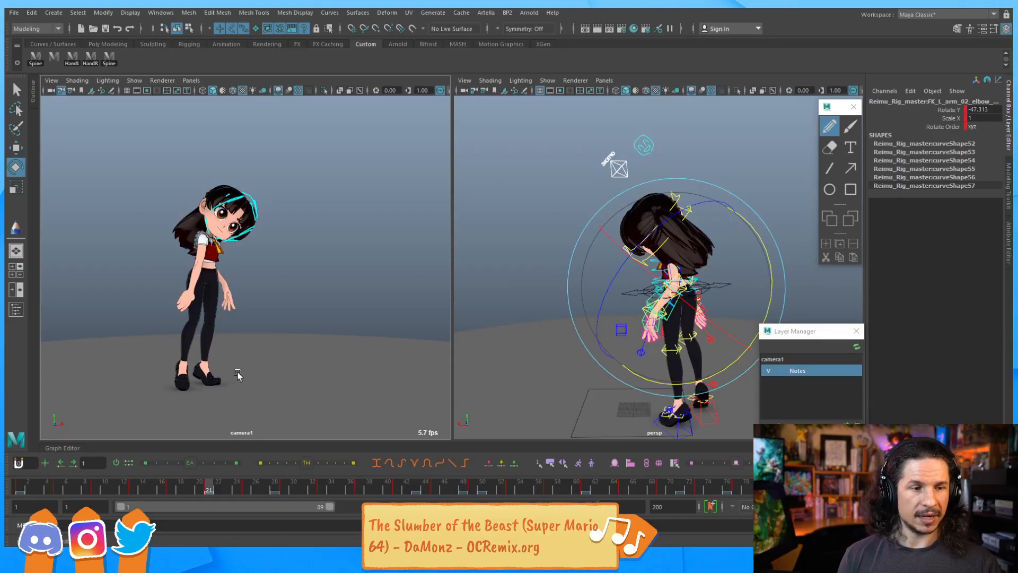
{"action": "key", "text": "comma"}
{"action": "key", "text": "comma"}
{"action": "key", "text": "comma"}
{"action": "key", "text": "period"}
{"action": "key", "text": "period"}
{"action": "key", "text": "period"}
{"action": "key", "text": "period"}
{"action": "key", "text": "period"}
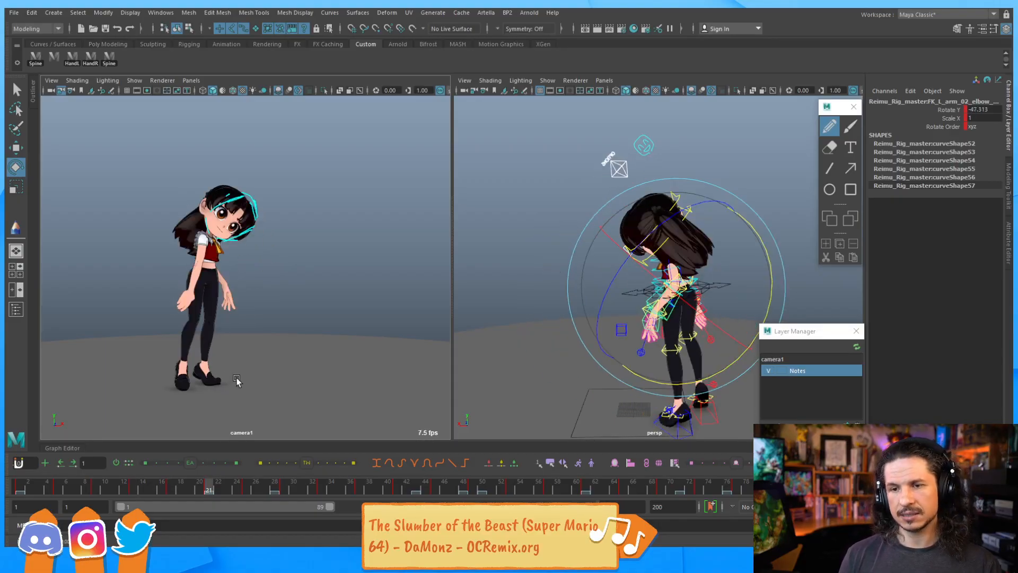
{"action": "key", "text": "period"}
{"action": "key", "text": "comma"}
{"action": "key", "text": "comma"}
{"action": "key", "text": "comma"}
{"action": "key", "text": "comma"}
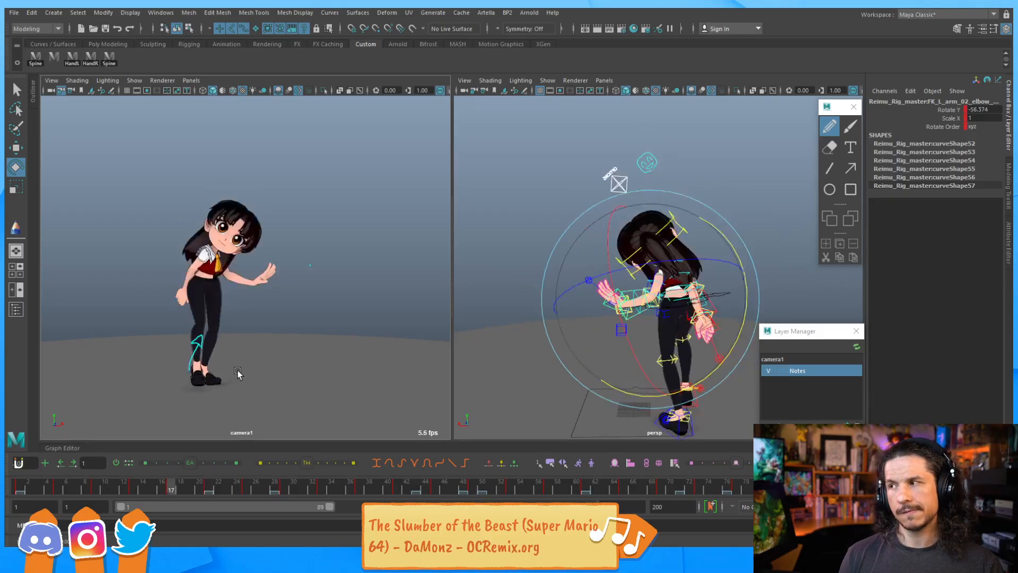
{"action": "key", "text": "period"}
{"action": "key", "text": "period"}
{"action": "key", "text": "period"}
{"action": "key", "text": "period"}
{"action": "key", "text": "comma"}
{"action": "key", "text": "comma"}
{"action": "key", "text": "comma"}
{"action": "key", "text": "period"}
{"action": "key", "text": "period"}
{"action": "key", "text": "period"}
{"action": "key", "text": "comma"}
{"action": "key", "text": "comma"}
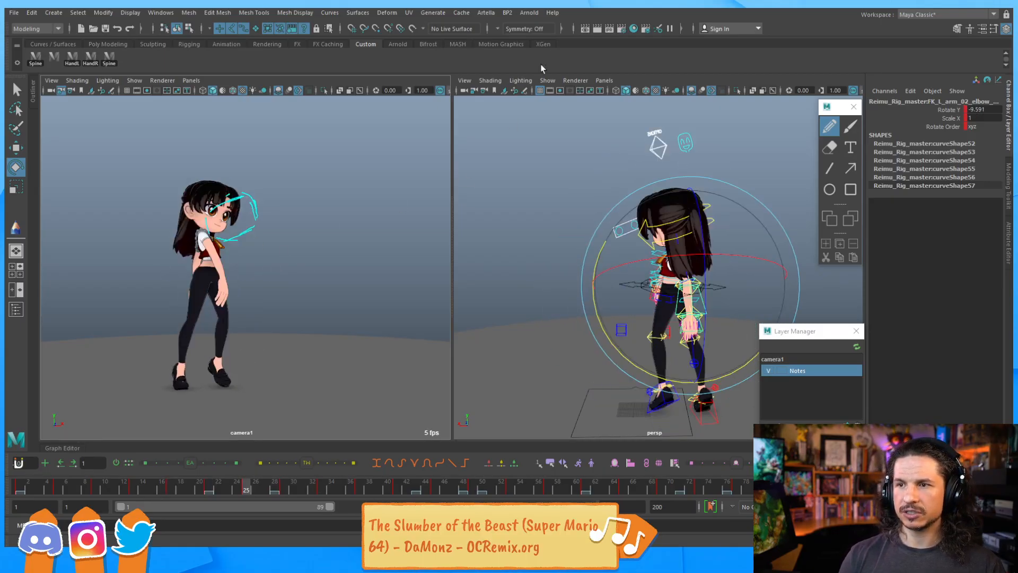
Open Maya's Learning Path resources and browse the Autodesk AREA Maya tutorials page
{"action": "left_click", "coordinate": [552, 12]}
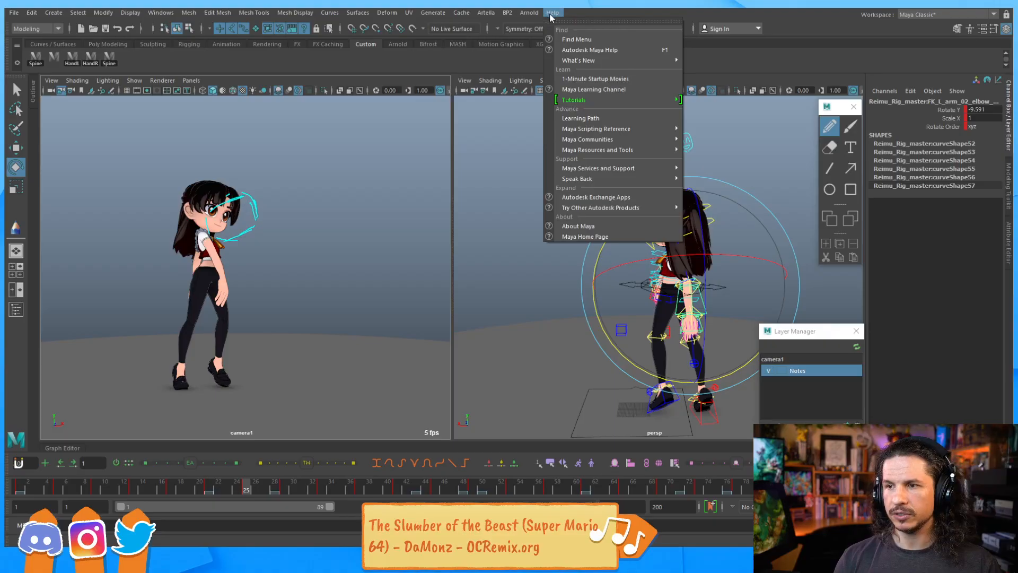
{"action": "left_click", "coordinate": [598, 119]}
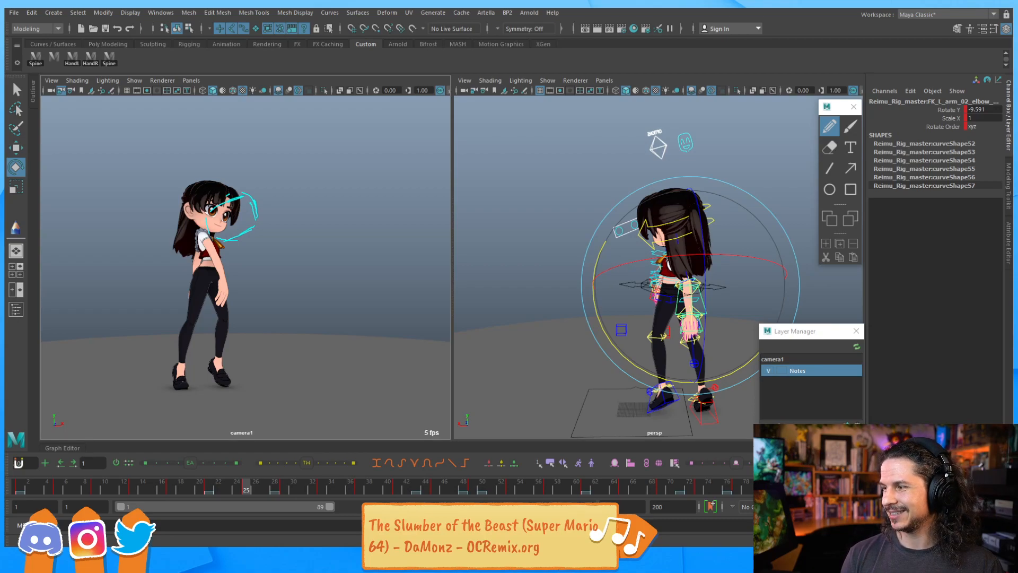
{"action": "left_click_drag", "start_coordinate": [1012, 83], "coordinate": [424, 8]}
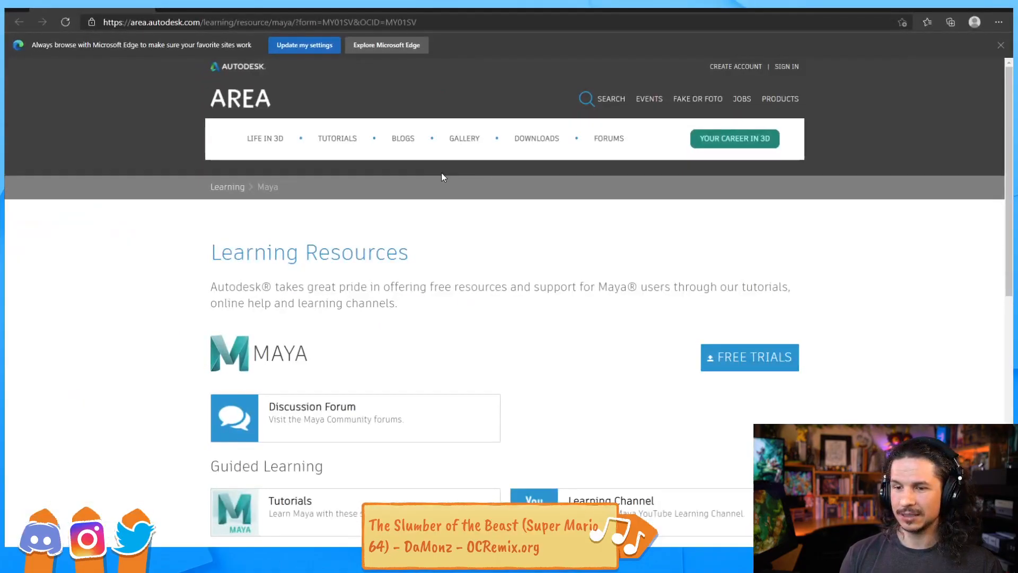
{"action": "scroll", "coordinate": [287, 361], "scroll_direction": "down", "scroll_amount": 2}
{"action": "scroll", "coordinate": [287, 362], "scroll_direction": "down", "scroll_amount": 3}
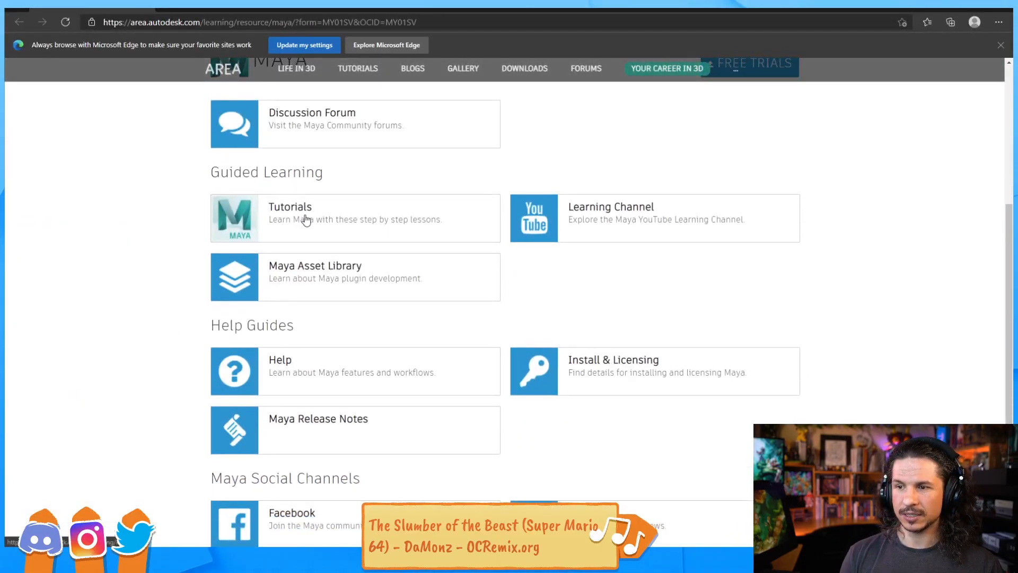
{"action": "scroll", "coordinate": [279, 265], "scroll_direction": "down", "scroll_amount": 3}
{"action": "scroll", "coordinate": [286, 223], "scroll_direction": "up", "scroll_amount": 3}
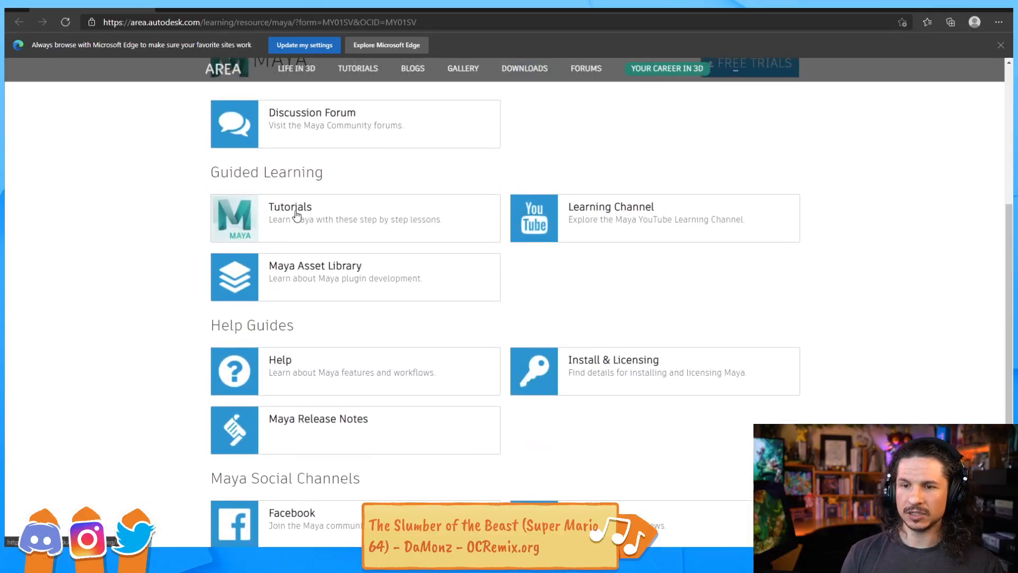
{"action": "left_click", "coordinate": [295, 213]}
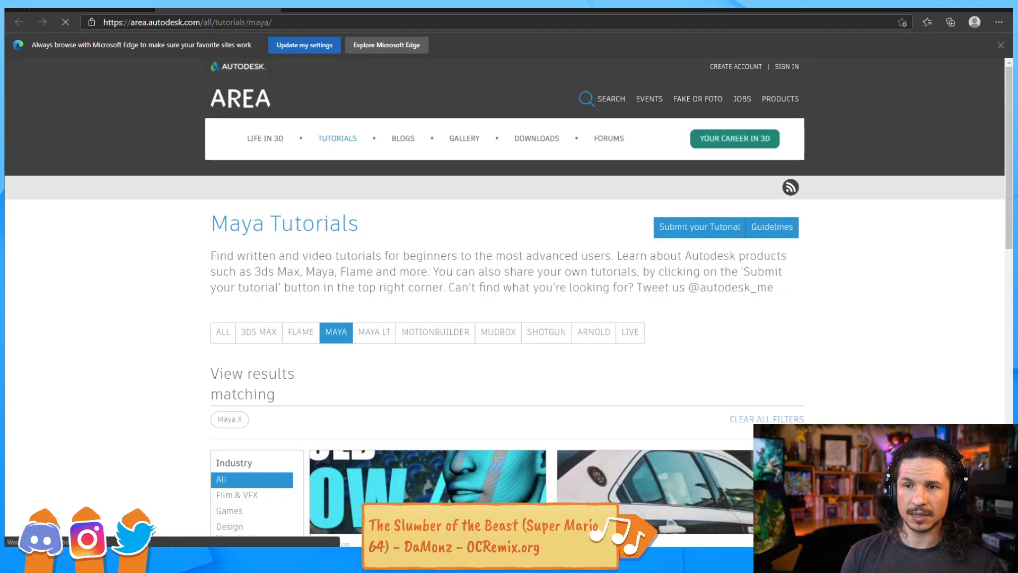
{"action": "scroll", "coordinate": [211, 239], "scroll_direction": "down", "scroll_amount": 4}
{"action": "scroll", "coordinate": [211, 239], "scroll_direction": "down", "scroll_amount": 4}
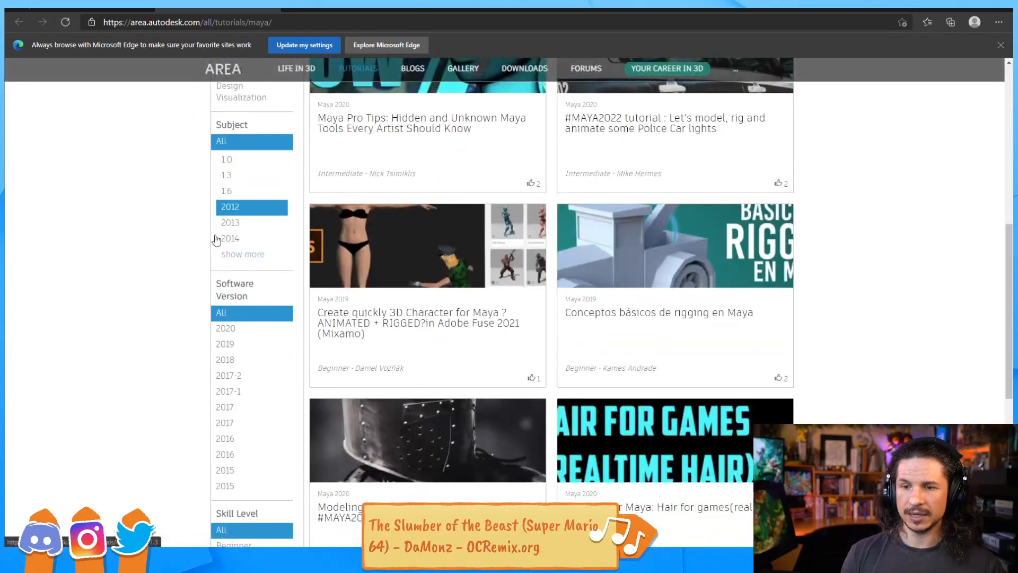
{"action": "scroll", "coordinate": [295, 234], "scroll_direction": "down", "scroll_amount": 7}
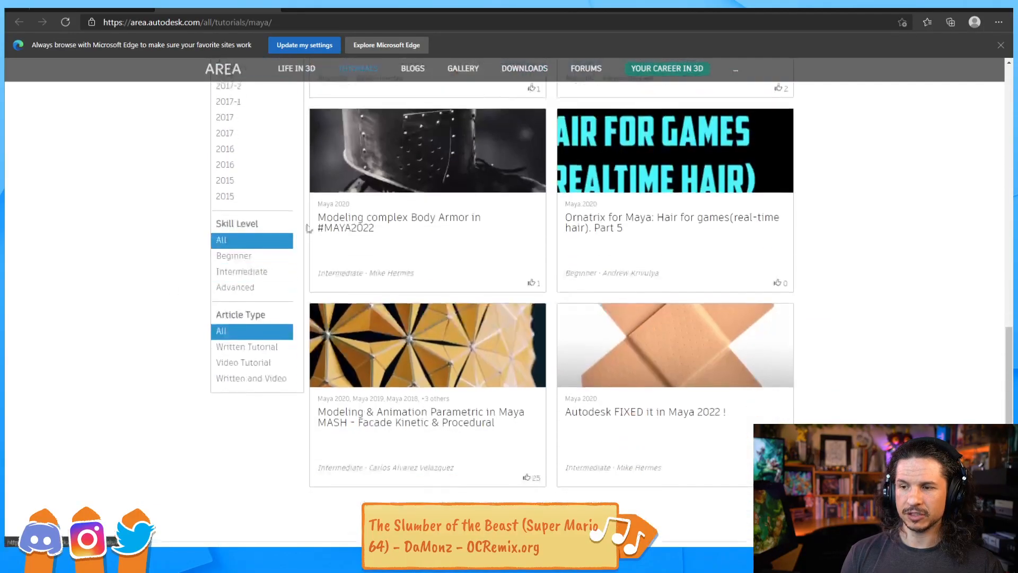
{"action": "scroll", "coordinate": [248, 251], "scroll_direction": "up", "scroll_amount": 15}
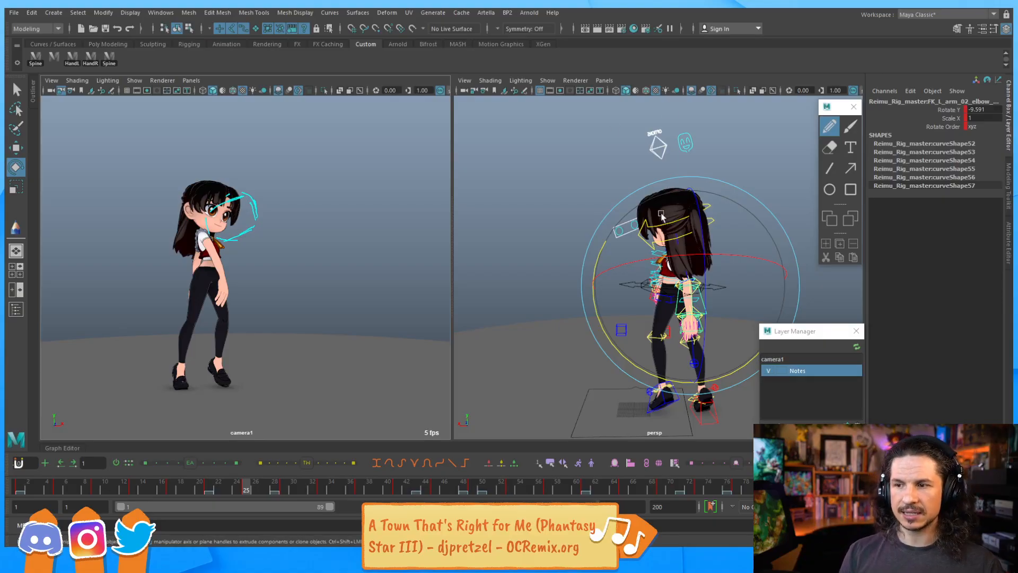
Reselect the head control and step between neighbouring keyframes to check its pose
{"action": "left_click", "coordinate": [595, 196]}
{"action": "left_click", "coordinate": [702, 206]}
{"action": "key", "text": "comma"}
{"action": "key", "text": "period"}
{"action": "key", "text": "comma"}
{"action": "key", "text": "period"}
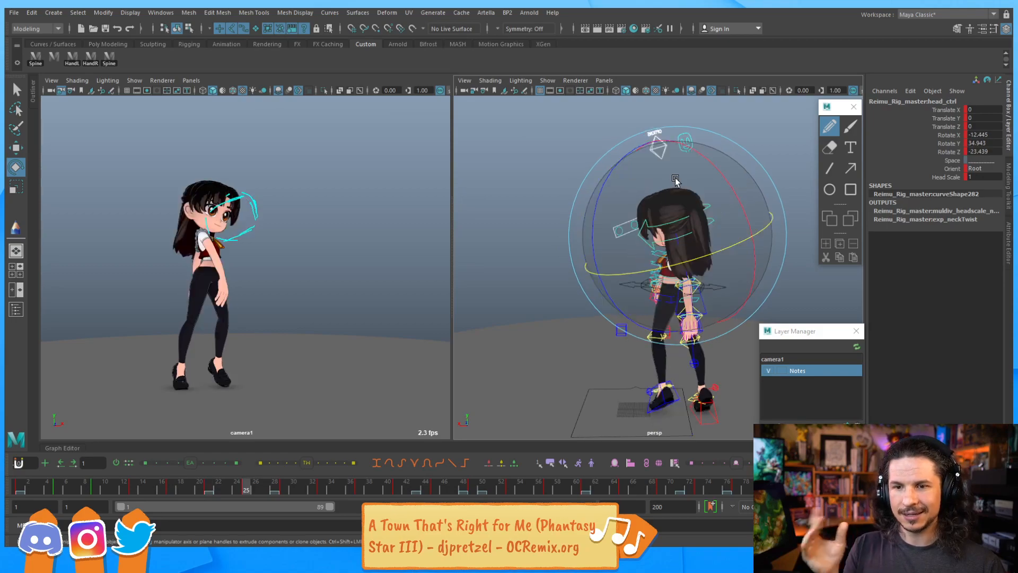
Step to a neighbouring keyframe and rotate the head control slightly
{"action": "key", "text": "comma"}
{"action": "key", "text": "comma"}
{"action": "key", "text": "period"}
{"action": "key", "text": "period"}
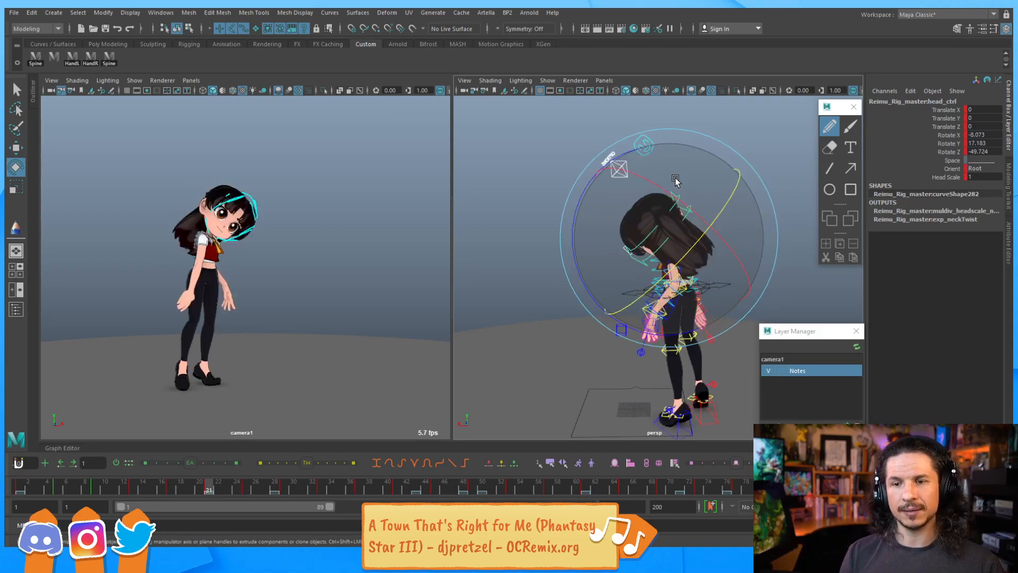
{"action": "left_click_drag", "start_coordinate": [600, 223], "coordinate": [590, 227]}
Step back and forth through the keyframes to review the head's motion
{"action": "key", "text": "comma"}
{"action": "key", "text": "period"}
{"action": "key", "text": "comma"}
{"action": "key", "text": "period"}
{"action": "key", "text": "comma"}
{"action": "key", "text": "comma"}
{"action": "key", "text": "period"}
{"action": "key", "text": "period"}
{"action": "key", "text": "period"}
{"action": "key", "text": "comma"}
{"action": "key", "text": "period"}
{"action": "key", "text": "comma"}
{"action": "key", "text": "period"}
{"action": "key", "text": "period"}
{"action": "key", "text": "period"}
{"action": "key", "text": "comma"}
{"action": "key", "text": "comma"}
{"action": "key", "text": "comma"}
{"action": "key", "text": "period"}
{"action": "key", "text": "period"}
Tilt the head control on frame 33 and compare it with the neighbouring keyframes
{"action": "left_click_drag", "start_coordinate": [592, 203], "coordinate": [606, 187]}
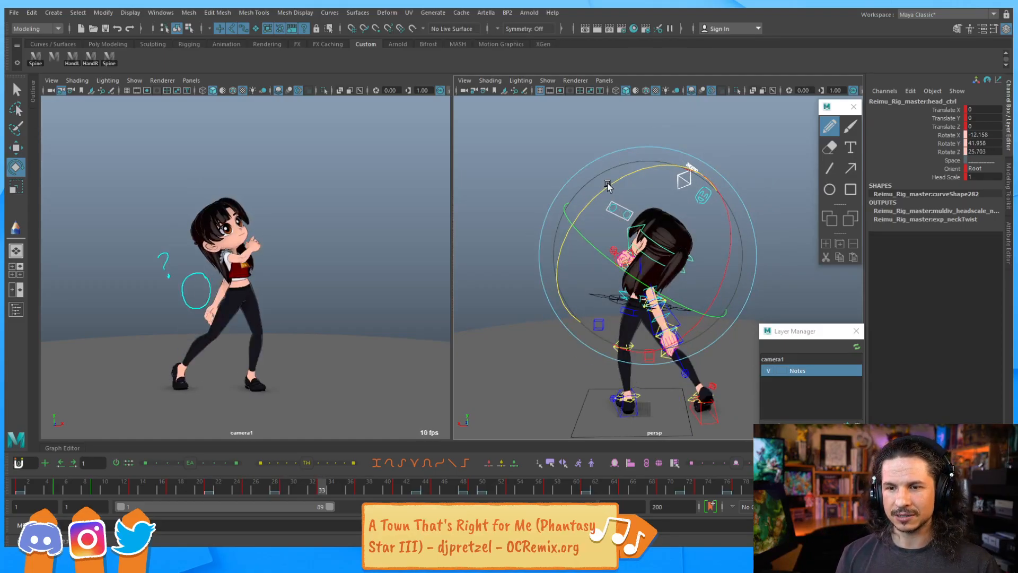
{"action": "key", "text": "period"}
{"action": "key", "text": "comma"}
{"action": "key", "text": "period"}
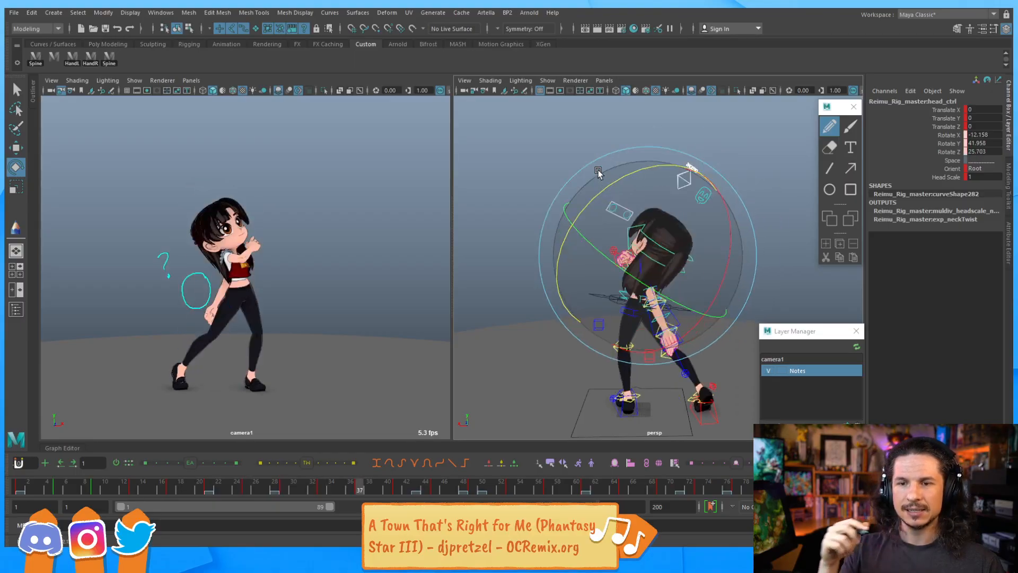
{"action": "key", "text": "period"}
{"action": "key", "text": "comma"}
{"action": "key", "text": "period"}
{"action": "key", "text": "comma"}
{"action": "key", "text": "comma"}
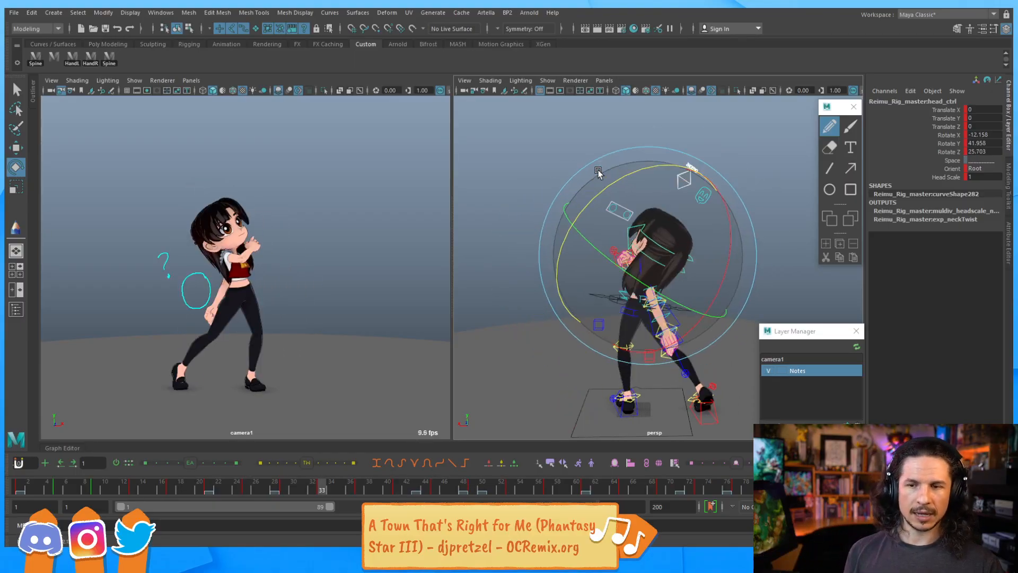
{"action": "key", "text": "comma"}
{"action": "key", "text": "comma"}
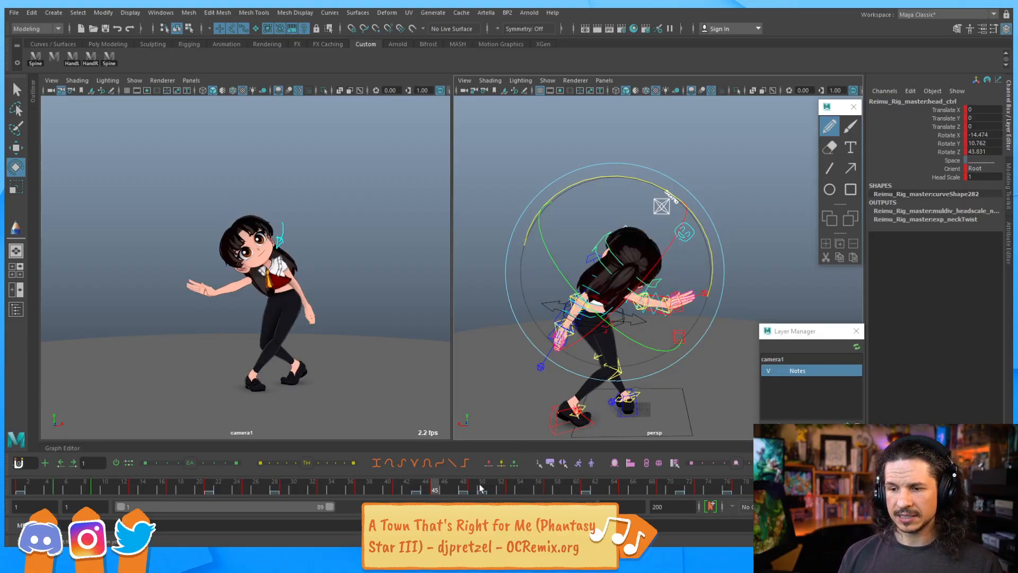
Scrub the timeline and step through the keyframes to review the animation
{"action": "left_click_drag", "start_coordinate": [468, 487], "coordinate": [383, 464]}
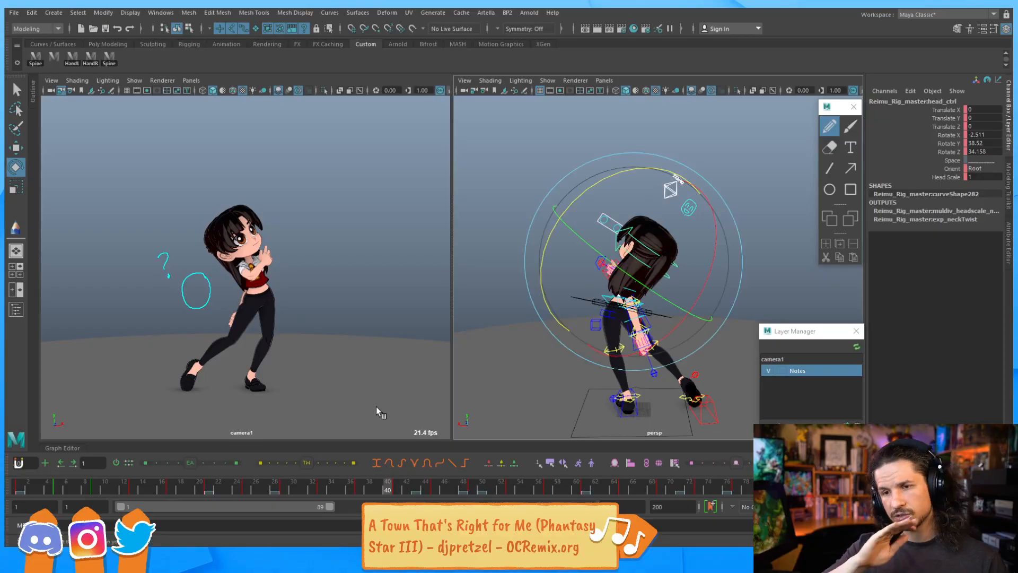
{"action": "key", "text": "period"}
{"action": "key", "text": "period"}
{"action": "key", "text": "period"}
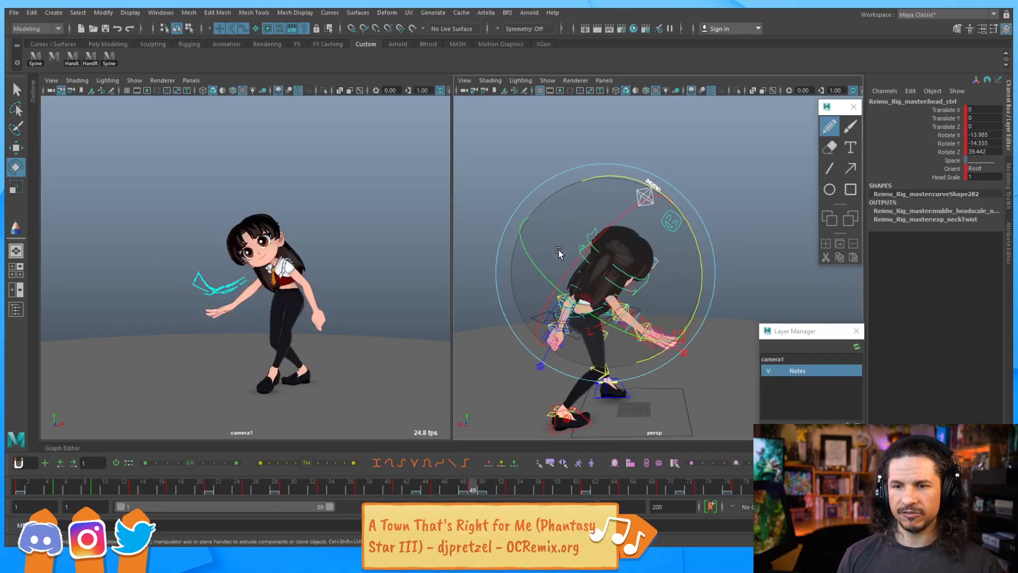
{"action": "key", "text": "comma"}
{"action": "key", "text": "period"}
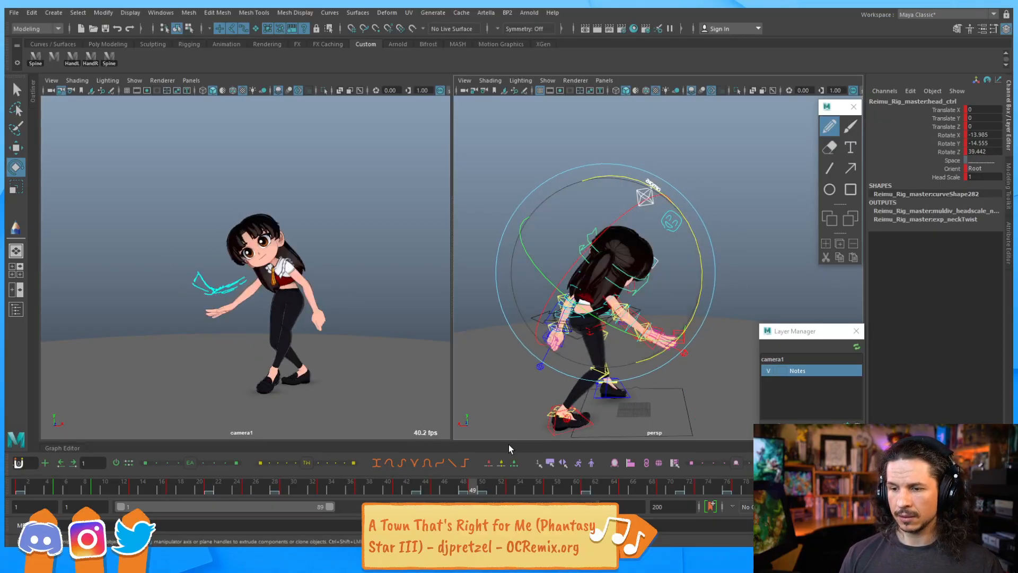
{"action": "left_click_drag", "start_coordinate": [470, 489], "coordinate": [467, 490]}
Select the right wrist FK control and rotate it slightly on frame 41
{"action": "left_click_drag", "start_coordinate": [480, 229], "coordinate": [605, 332], "text": "alt"}
{"action": "scroll", "coordinate": [587, 253], "scroll_direction": "up", "scroll_amount": 5}
{"action": "left_click", "coordinate": [549, 253]}
{"action": "key", "text": "comma"}
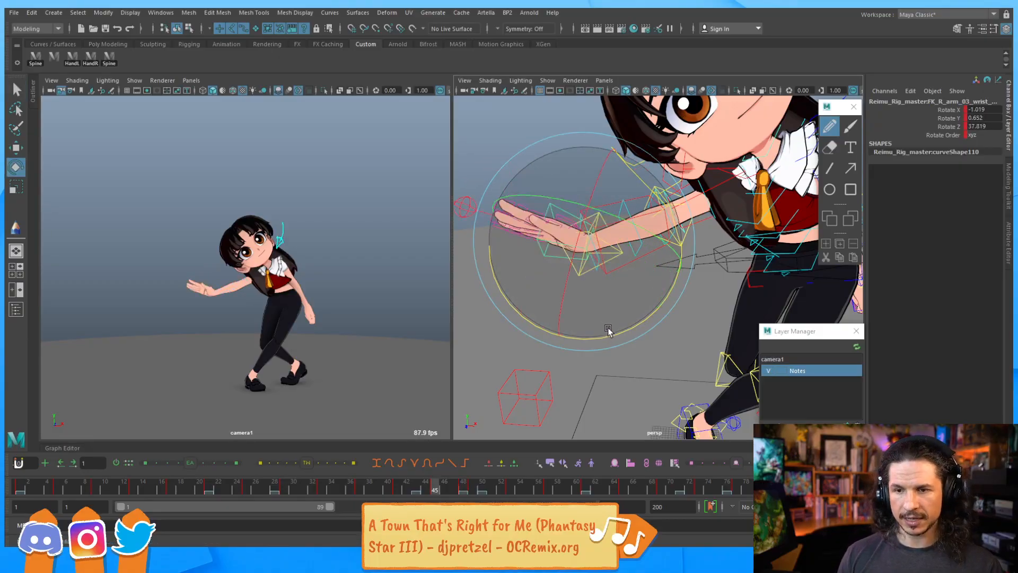
{"action": "key", "text": "comma"}
{"action": "key", "text": "period"}
{"action": "key", "text": "period"}
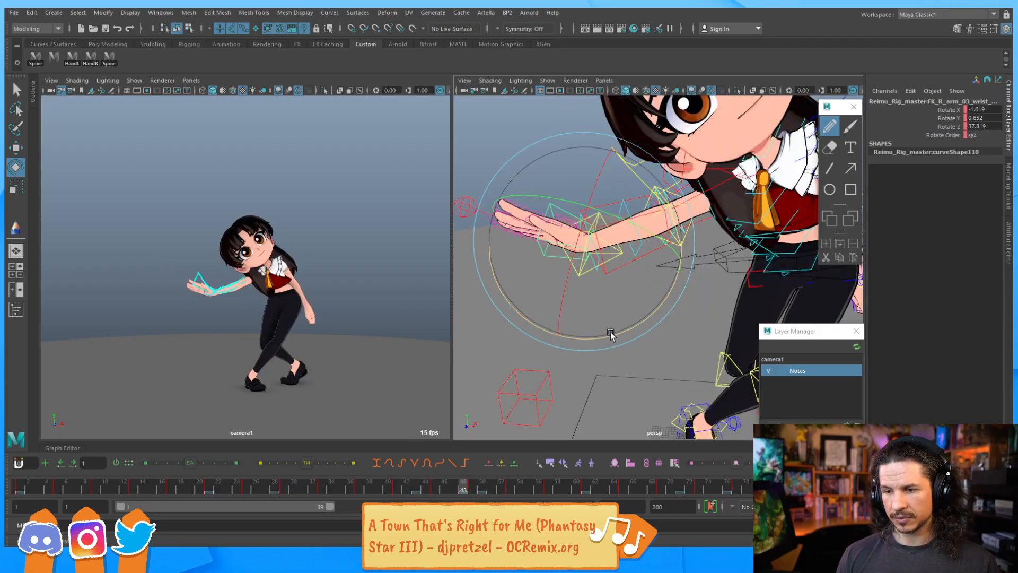
{"action": "left_click_drag", "start_coordinate": [614, 332], "coordinate": [605, 335]}
{"action": "key", "text": "comma"}
{"action": "key", "text": "comma"}
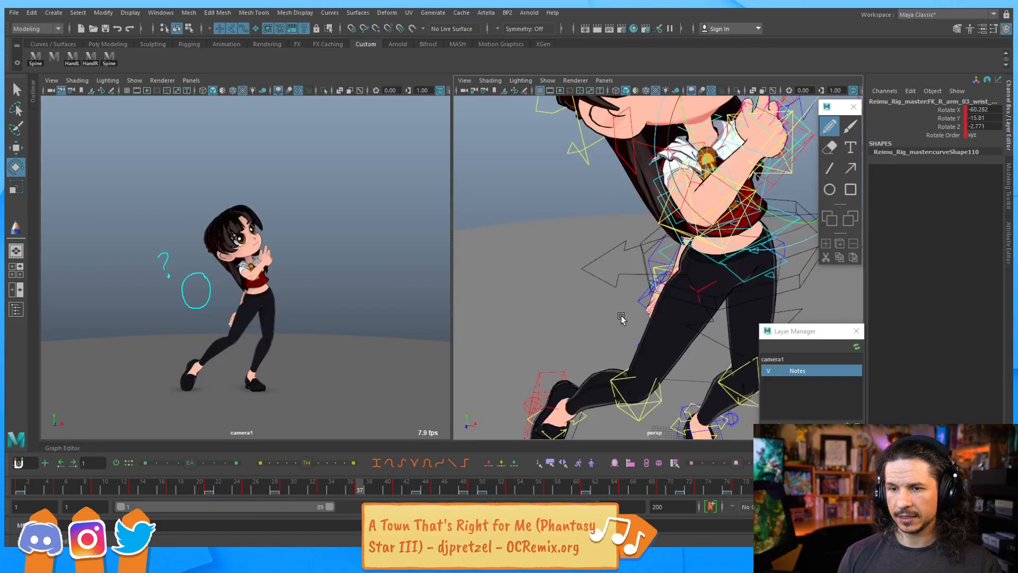
{"action": "key", "text": "period"}
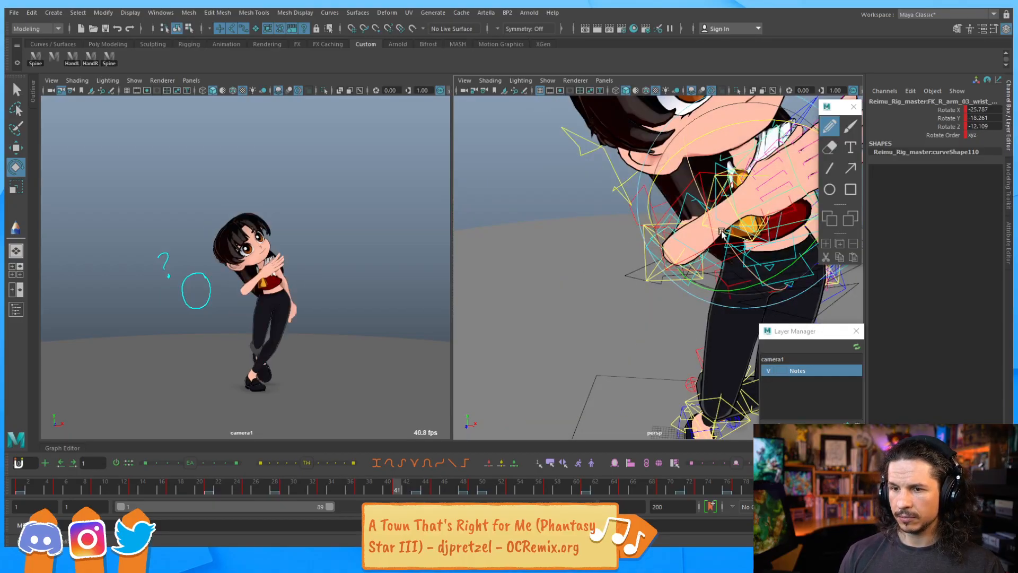
{"action": "left_click_drag", "start_coordinate": [701, 193], "coordinate": [677, 189]}
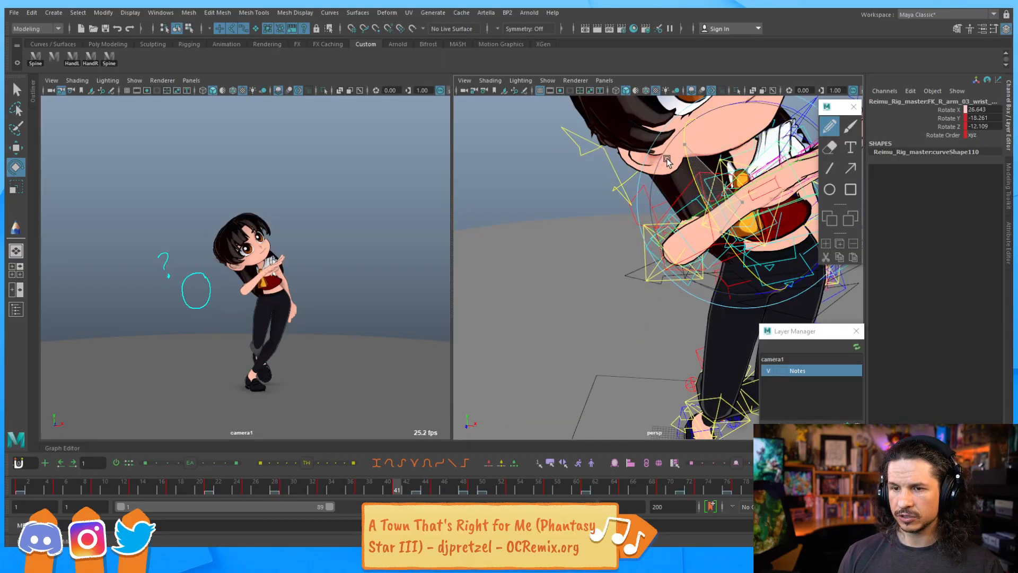
Step back and forth through the keyframes to review the right wrist's motion
{"action": "key", "text": "comma"}
{"action": "key", "text": "period"}
{"action": "key", "text": "period"}
{"action": "key", "text": "comma"}
{"action": "key", "text": "comma"}
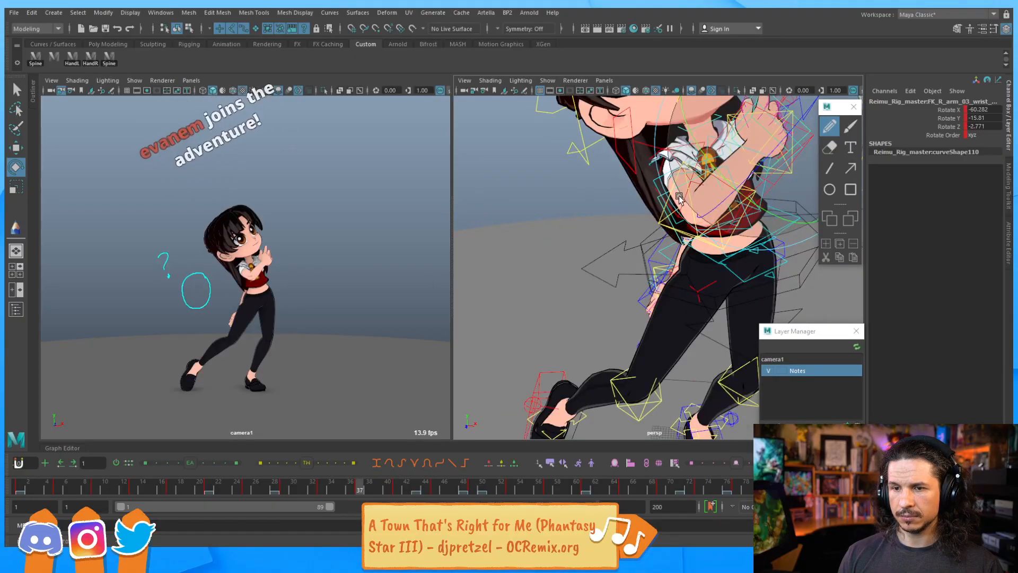
{"action": "key", "text": "comma"}
{"action": "key", "text": "period"}
{"action": "key", "text": "period"}
{"action": "key", "text": "period"}
{"action": "key", "text": "comma"}
{"action": "key", "text": "comma"}
{"action": "key", "text": "period"}
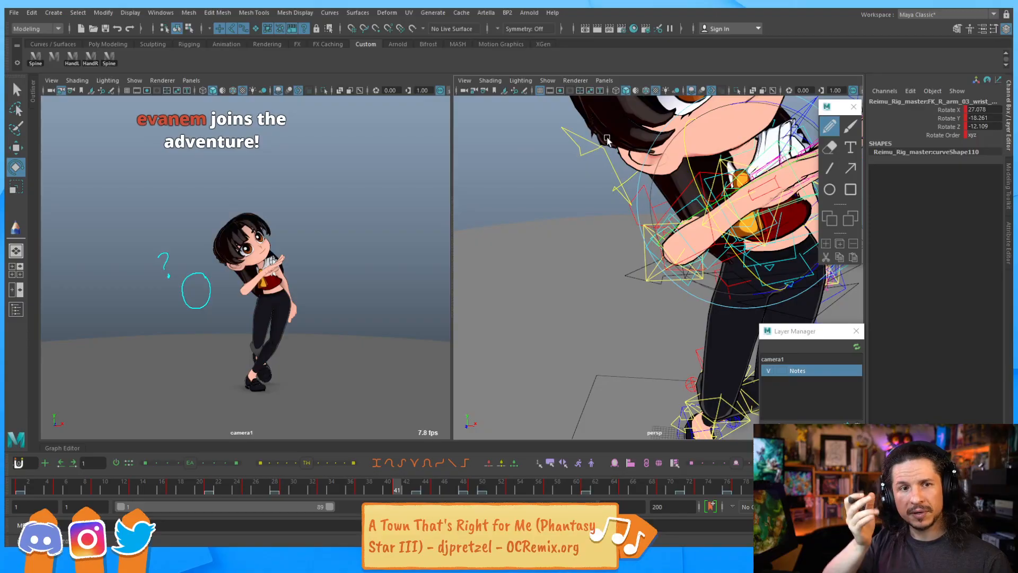
{"action": "key", "text": "comma"}
{"action": "key", "text": "period"}
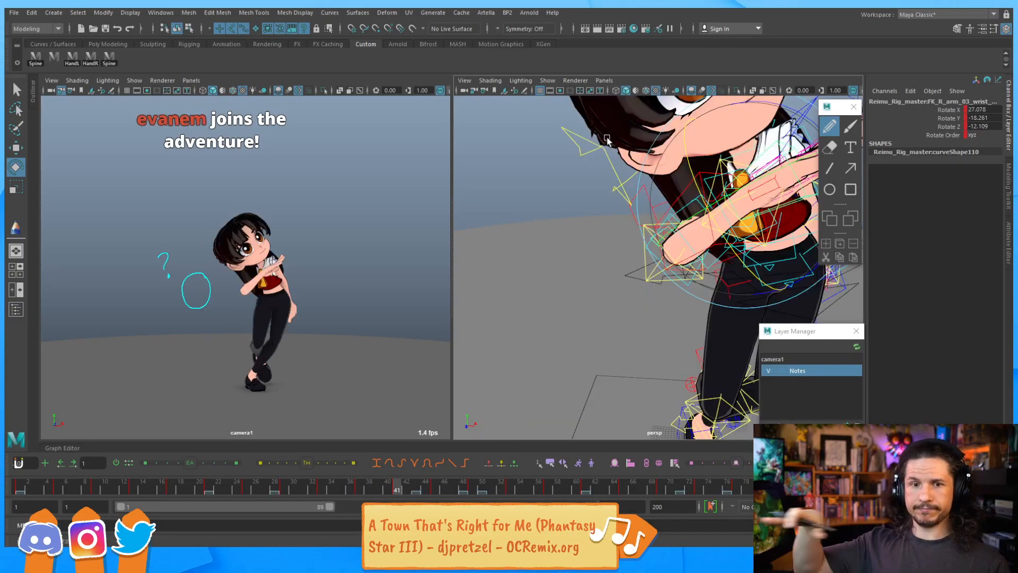
{"action": "key", "text": "comma"}
{"action": "key", "text": "period"}
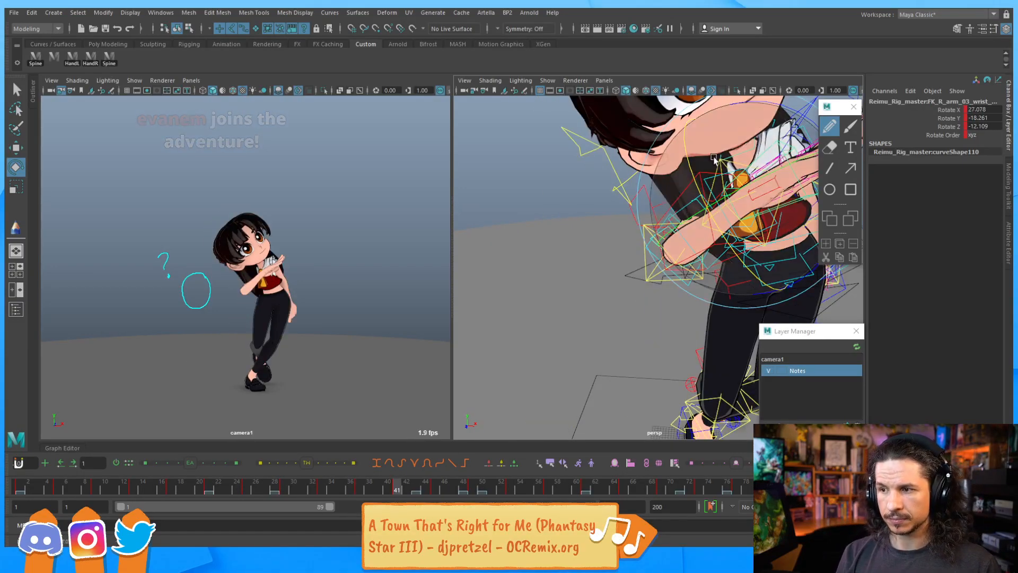
Rotate the right wrist control further on frame 41 and set a keyframe for it
{"action": "left_click_drag", "start_coordinate": [727, 243], "coordinate": [722, 235]}
{"action": "left_click_drag", "start_coordinate": [773, 191], "coordinate": [742, 207], "text": "alt"}
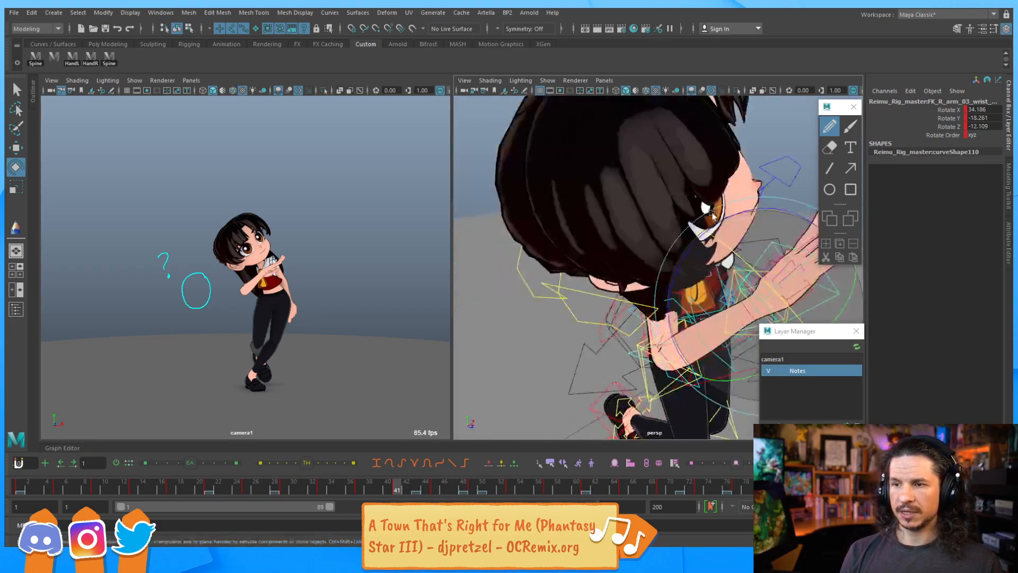
{"action": "right_click_drag", "start_coordinate": [743, 207], "coordinate": [696, 143], "text": "alt"}
{"action": "left_click_drag", "start_coordinate": [696, 143], "coordinate": [669, 167], "text": "alt"}
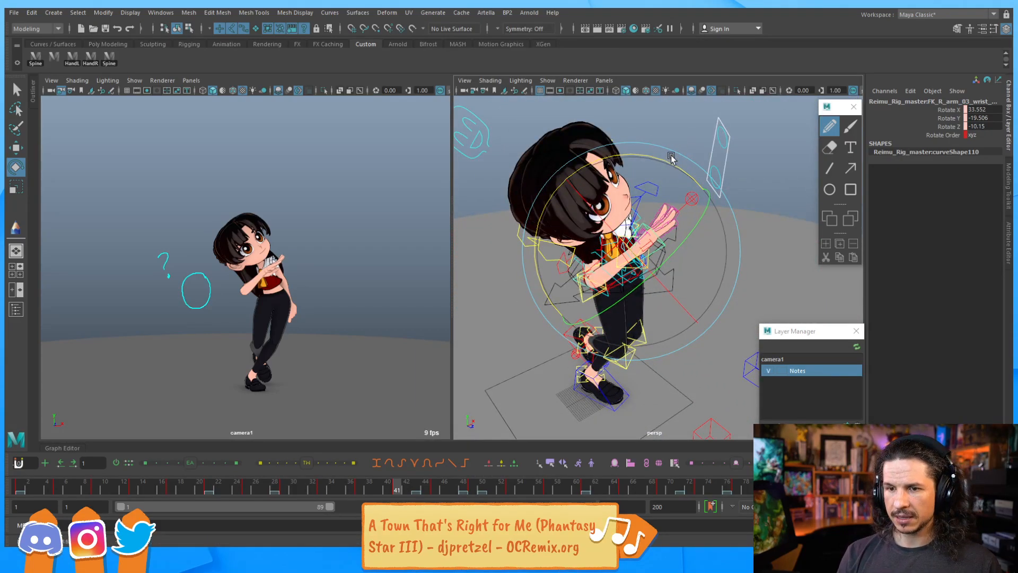
{"action": "key", "text": "s"}
{"action": "key", "text": "comma"}
{"action": "key", "text": "period"}
{"action": "key", "text": "period"}
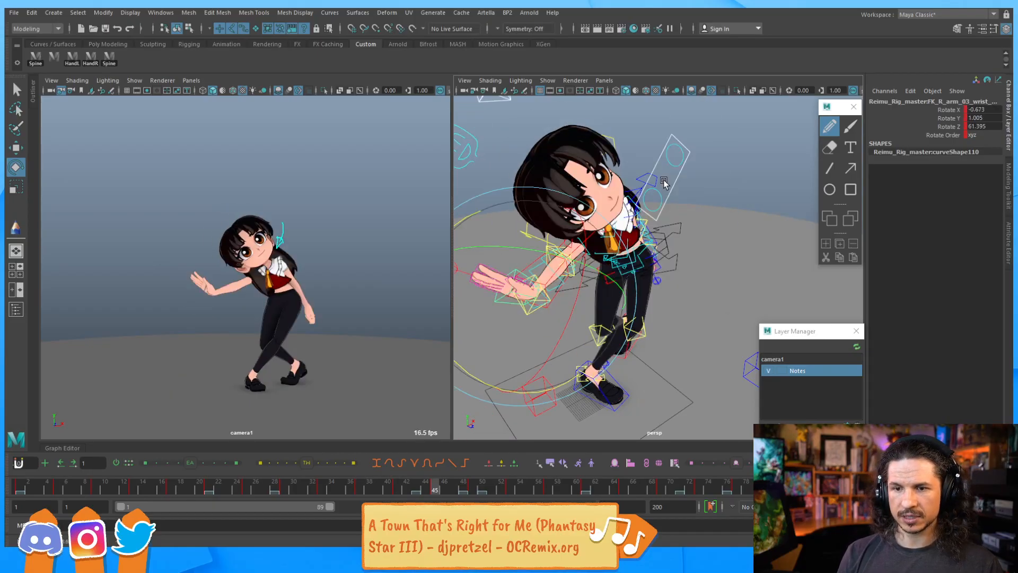
Adjust the right wrist's rotation on the keyframes around frames 45 and 49
{"action": "left_click_drag", "start_coordinate": [471, 370], "coordinate": [468, 376]}
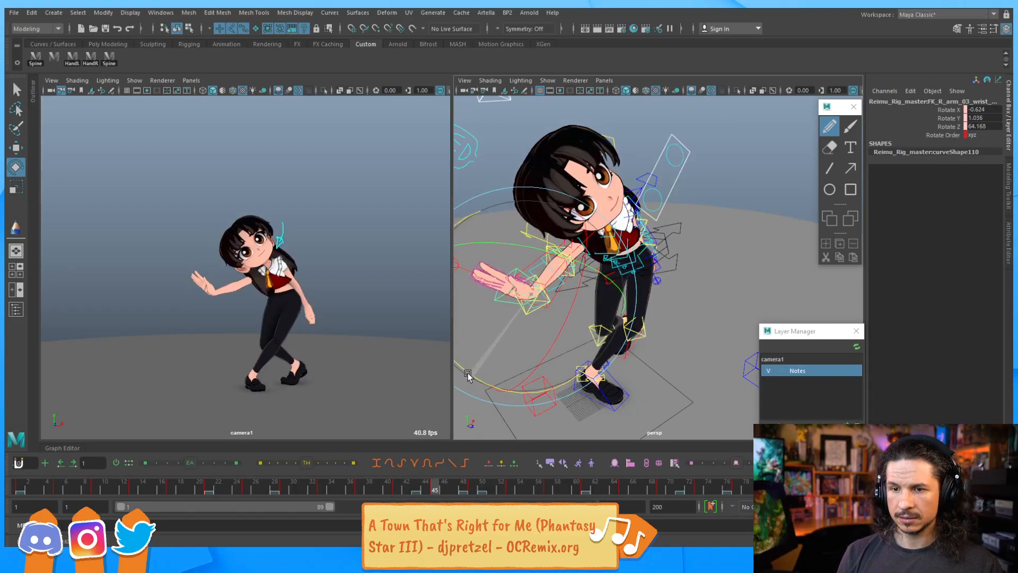
{"action": "key", "text": "period"}
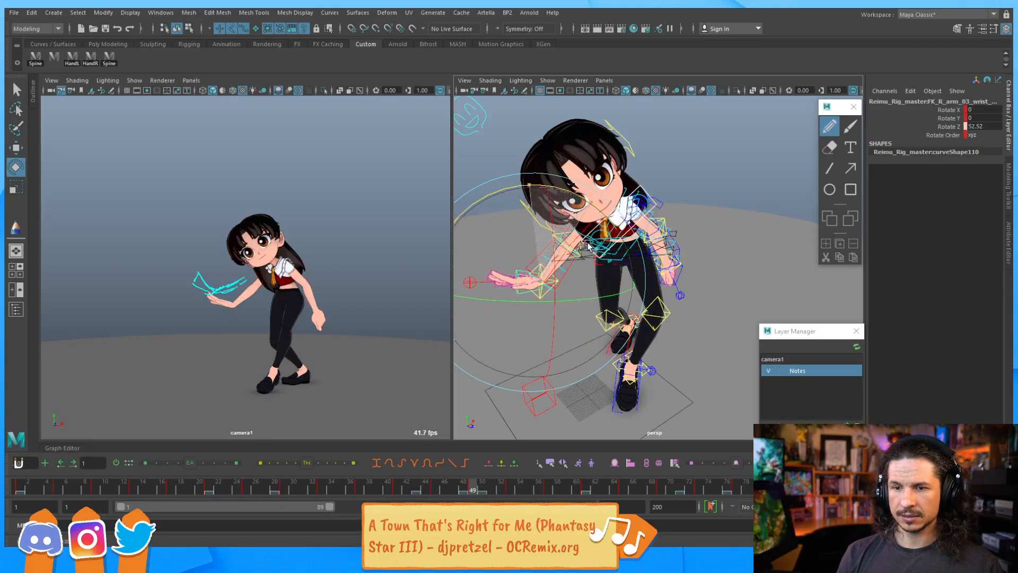
{"action": "left_click_drag", "start_coordinate": [587, 242], "coordinate": [568, 241]}
{"action": "key", "text": "comma"}
{"action": "key", "text": "comma"}
{"action": "key", "text": "period"}
{"action": "key", "text": "period"}
{"action": "key", "text": "comma"}
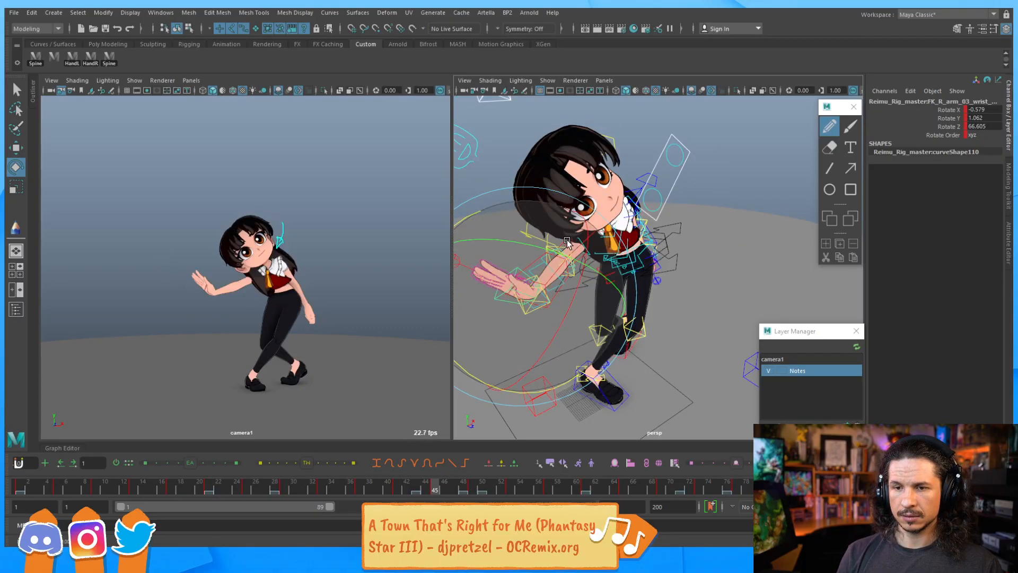
{"action": "left_click_drag", "start_coordinate": [470, 214], "coordinate": [458, 226]}
Step back and forth through the keyframes to check the right wrist's pose
{"action": "key", "text": "period"}
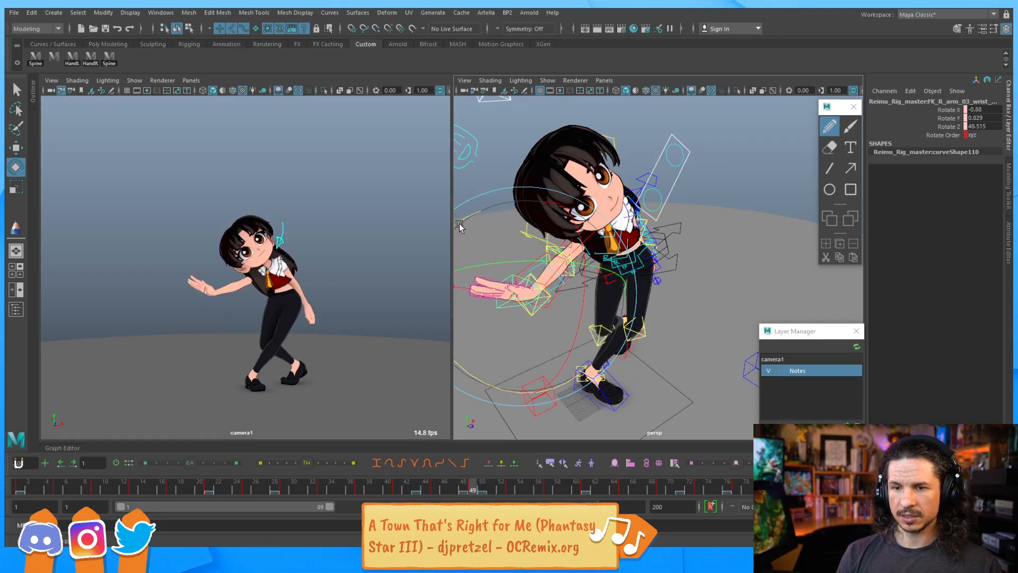
{"action": "key", "text": "comma"}
{"action": "key", "text": "comma"}
{"action": "key", "text": "comma"}
{"action": "key", "text": "comma"}
{"action": "key", "text": "period"}
{"action": "key", "text": "period"}
{"action": "key", "text": "period"}
{"action": "key", "text": "period"}
{"action": "key", "text": "period"}
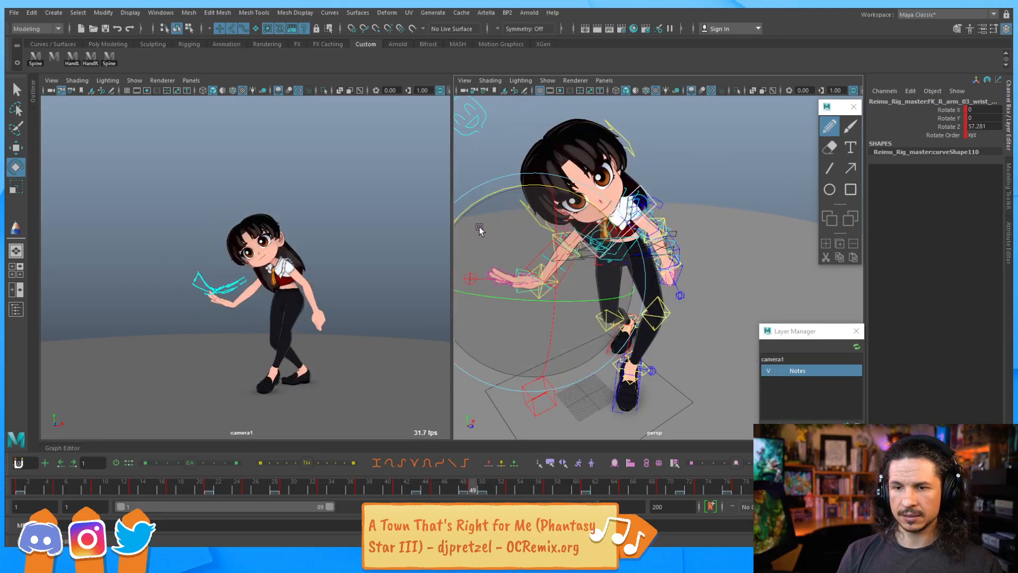
{"action": "key", "text": "comma"}
{"action": "key", "text": "comma"}
{"action": "key", "text": "comma"}
{"action": "key", "text": "period"}
{"action": "key", "text": "period"}
{"action": "key", "text": "period"}
{"action": "key", "text": "period"}
{"action": "key", "text": "period"}
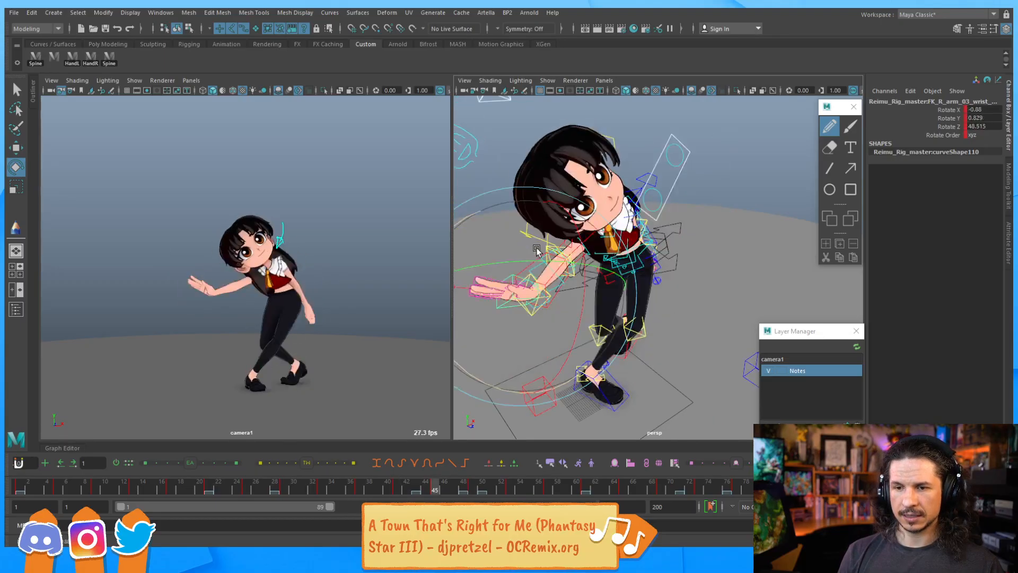
{"action": "key", "text": "comma"}
Step back and forth through the keyframes to review the right arm's motion
{"action": "key", "text": "comma"}
{"action": "key", "text": "comma"}
{"action": "key", "text": "period"}
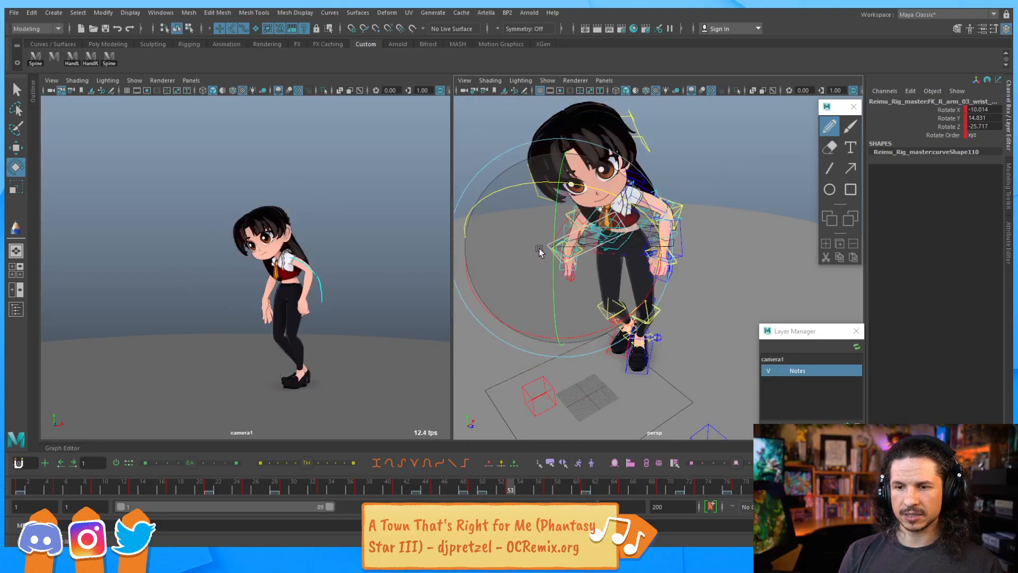
Rotate the right wrist control on frame 53 and set a keyframe for it
{"action": "left_click_drag", "start_coordinate": [524, 182], "coordinate": [550, 182]}
{"action": "left_click_drag", "start_coordinate": [574, 237], "coordinate": [598, 238], "text": "alt"}
{"action": "left_click_drag", "start_coordinate": [662, 280], "coordinate": [552, 316]}
{"action": "key", "text": "s"}
{"action": "key", "text": "comma"}
{"action": "key", "text": "period"}
{"action": "key", "text": "period"}
{"action": "key", "text": "comma"}
{"action": "key", "text": "comma"}
{"action": "key", "text": "comma"}
{"action": "key", "text": "comma"}
{"action": "key", "text": "comma"}
{"action": "key", "text": "period"}
{"action": "key", "text": "period"}
{"action": "key", "text": "period"}
{"action": "key", "text": "period"}
{"action": "key", "text": "comma"}
{"action": "key", "text": "comma"}
{"action": "key", "text": "comma"}
{"action": "key", "text": "comma"}
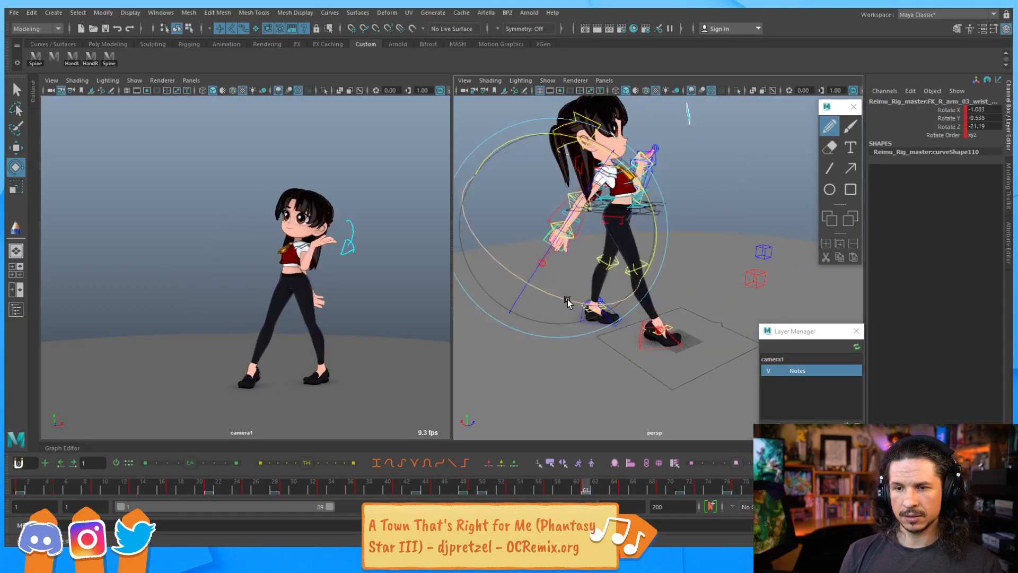
{"action": "key", "text": "period"}
{"action": "key", "text": "period"}
{"action": "key", "text": "period"}
{"action": "key", "text": "period"}
{"action": "key", "text": "period"}
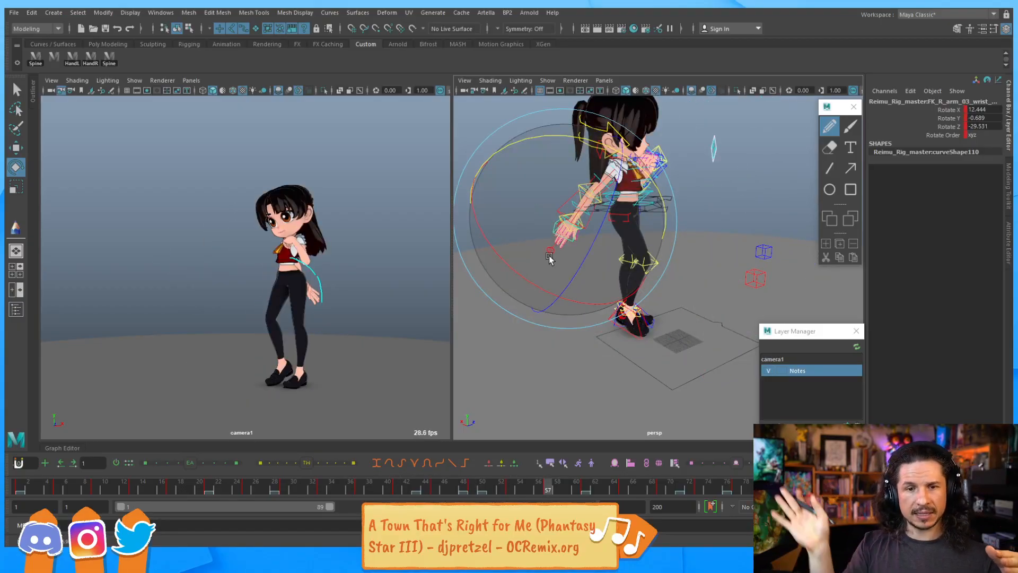
{"action": "key", "text": "comma"}
{"action": "key", "text": "comma"}
{"action": "key", "text": "comma"}
{"action": "key", "text": "comma"}
{"action": "key", "text": "comma"}
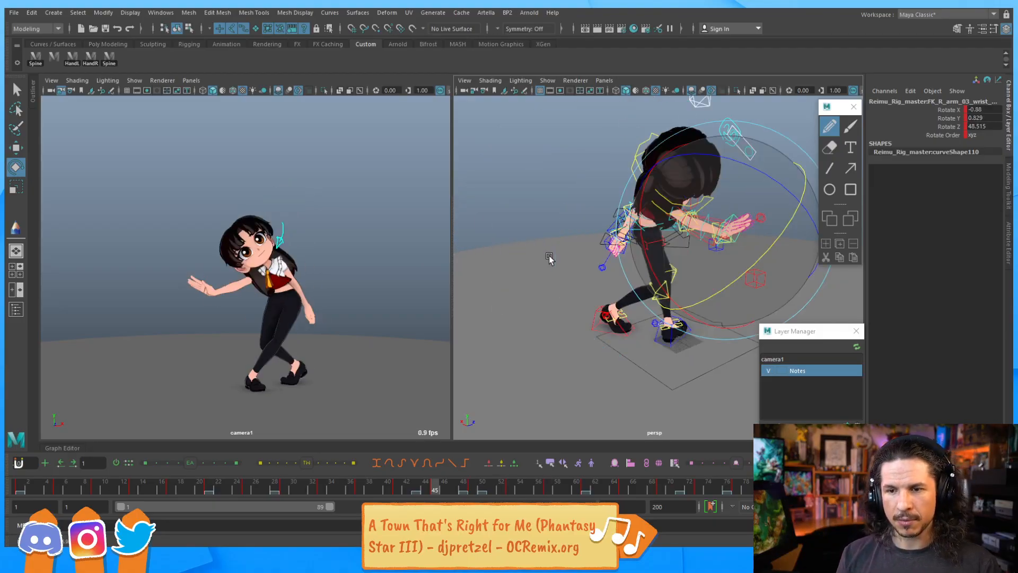
{"action": "key", "text": "period"}
{"action": "key", "text": "period"}
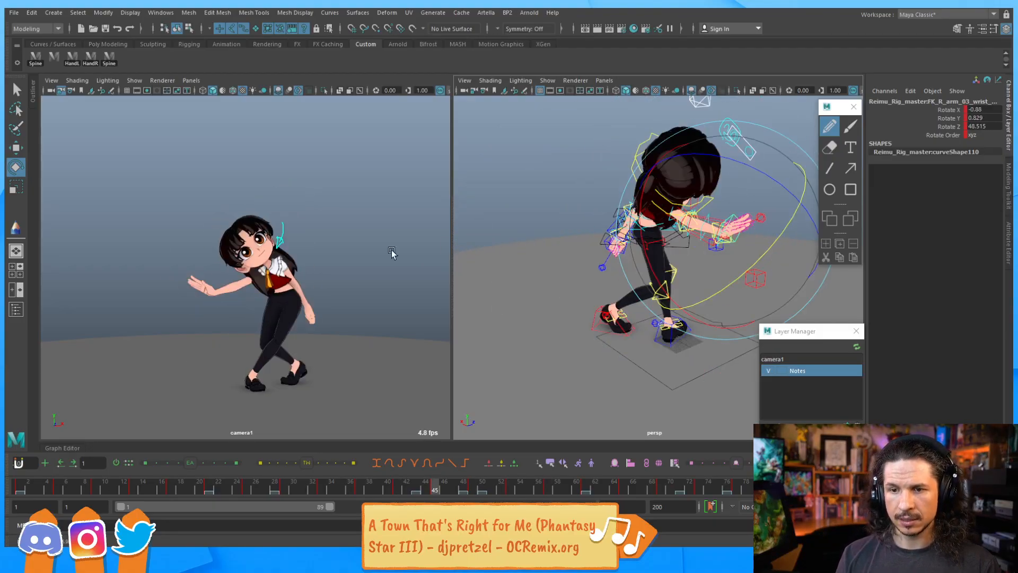
Select the right index finger control on frame 45 and curl it to about -29 degrees on Y
{"action": "left_click_drag", "start_coordinate": [669, 215], "coordinate": [754, 227], "text": "alt"}
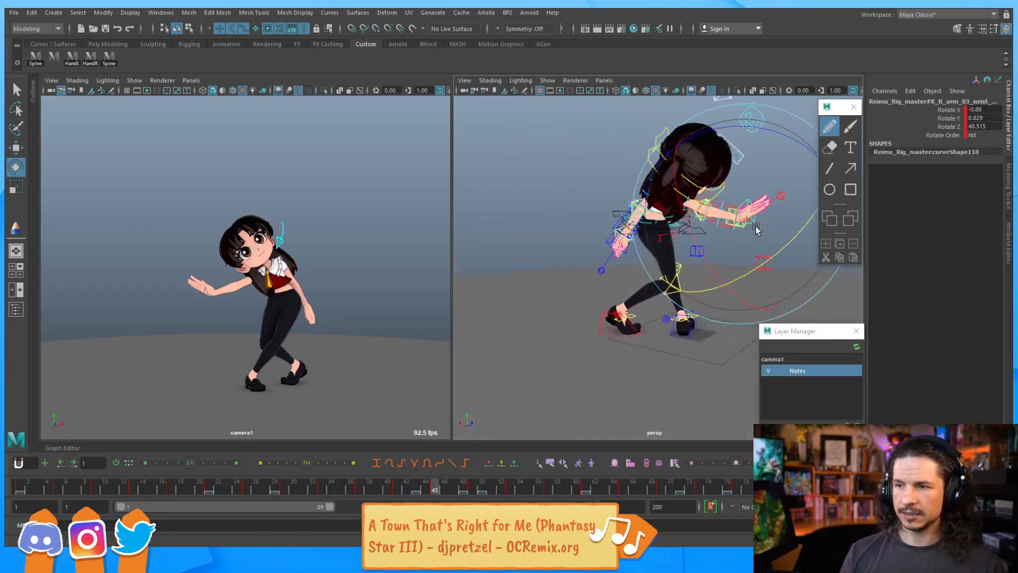
{"action": "middle_click_drag", "start_coordinate": [754, 227], "coordinate": [566, 256], "text": "alt"}
{"action": "right_click_drag", "start_coordinate": [566, 257], "coordinate": [713, 183], "text": "alt"}
{"action": "middle_click_drag", "start_coordinate": [713, 183], "coordinate": [725, 280], "text": "alt"}
{"action": "key", "text": "q"}
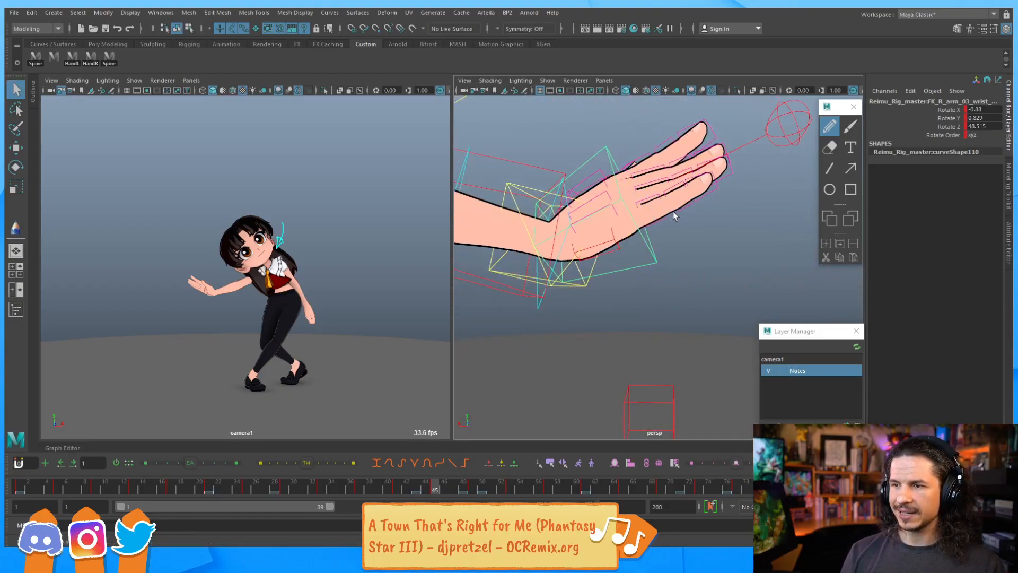
{"action": "left_click", "coordinate": [650, 194]}
{"action": "key", "text": "e"}
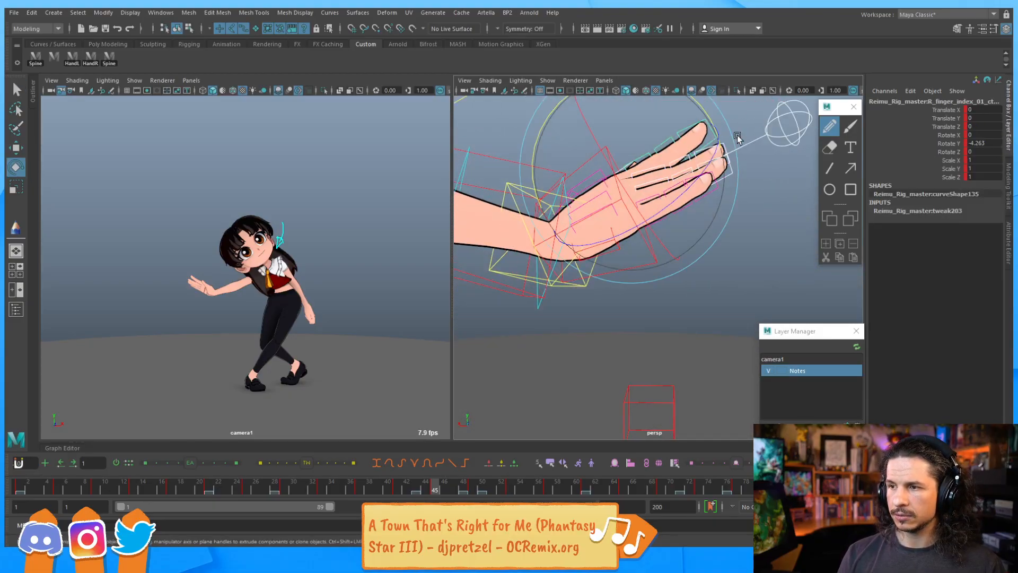
{"action": "left_click_drag", "start_coordinate": [544, 125], "coordinate": [527, 161]}
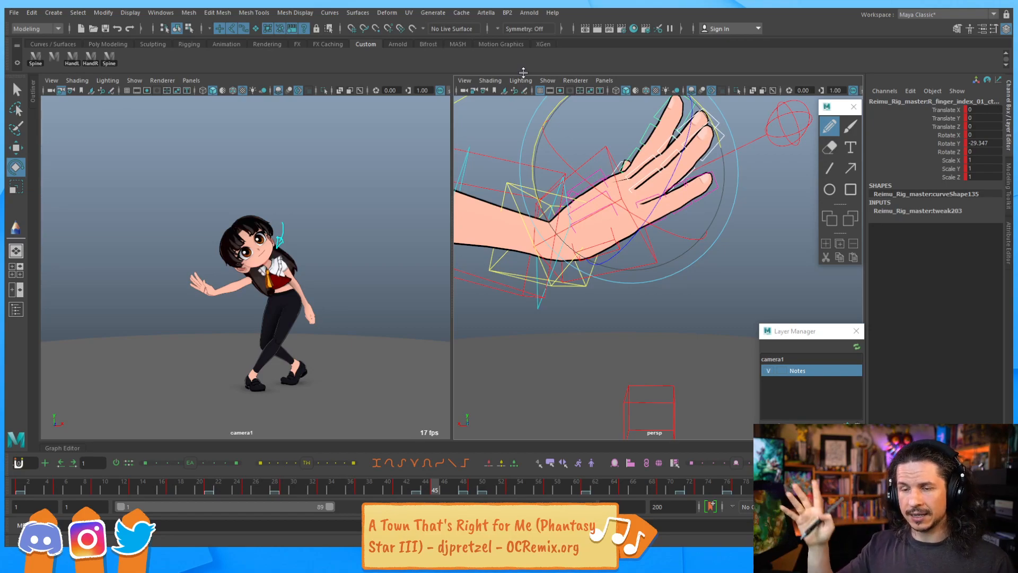
Play and step back and forth through the keyframes to review the arms and head motion
{"action": "key", "text": "alt+v"}
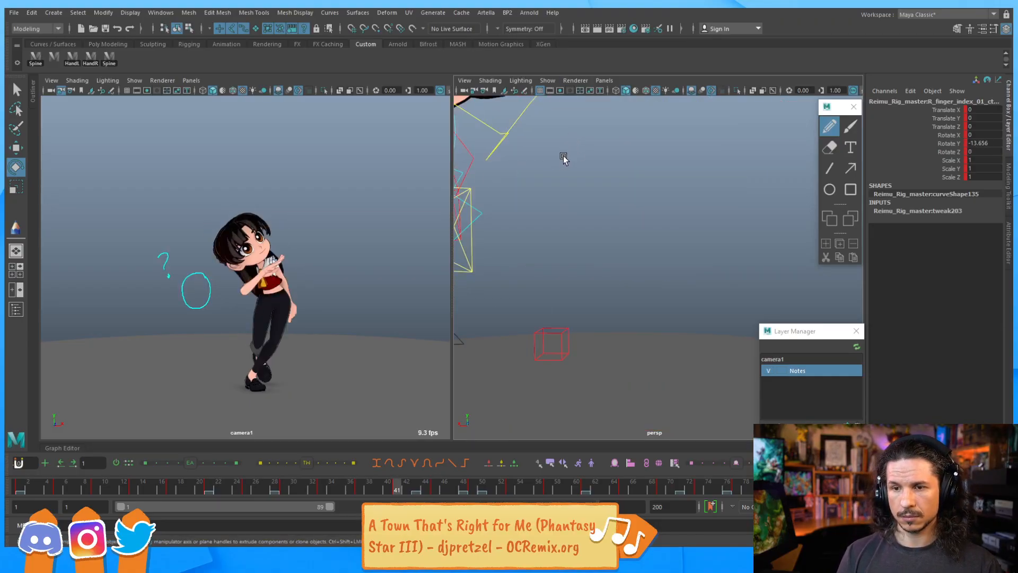
{"action": "left_click_drag", "start_coordinate": [651, 204], "coordinate": [498, 208], "text": "alt"}
{"action": "right_click_drag", "start_coordinate": [498, 208], "coordinate": [665, 226], "text": "alt"}
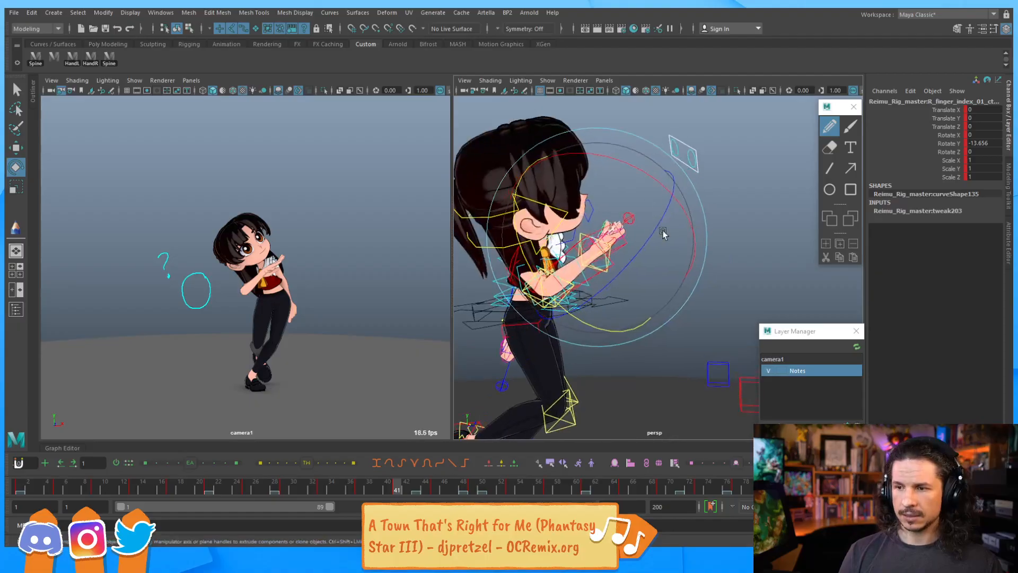
{"action": "left_click_drag", "start_coordinate": [610, 234], "coordinate": [565, 252], "text": "alt"}
{"action": "left_click_drag", "start_coordinate": [558, 299], "coordinate": [517, 265]}
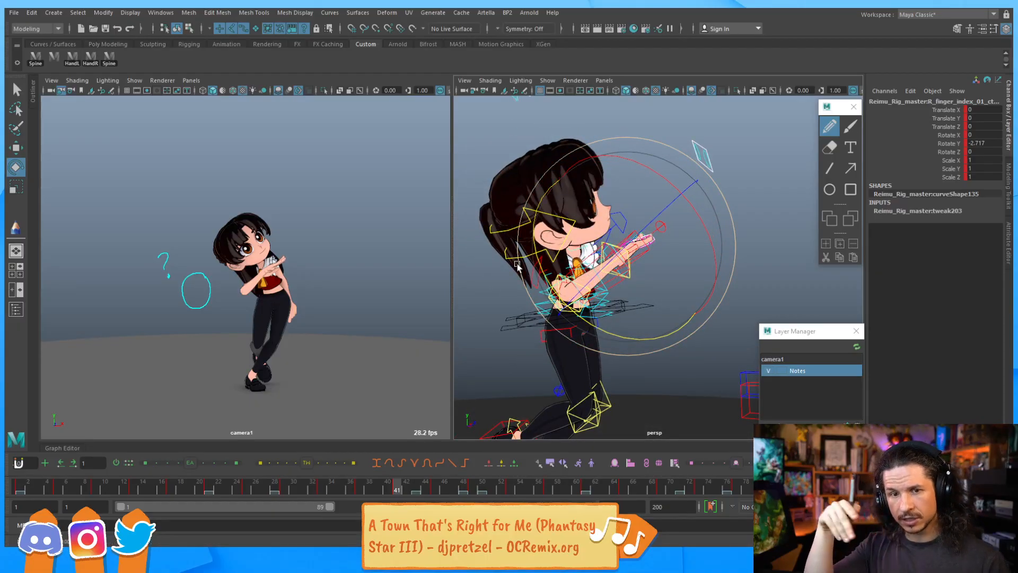
{"action": "key", "text": "comma"}
{"action": "key", "text": "comma"}
{"action": "key", "text": "period"}
{"action": "key", "text": "period"}
{"action": "key", "text": "period"}
{"action": "key", "text": "period"}
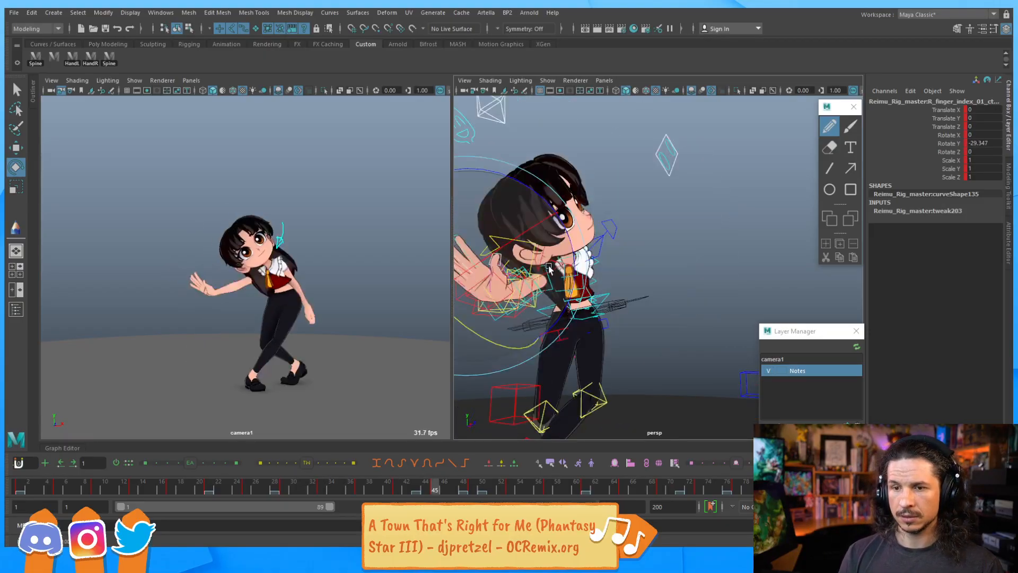
{"action": "key", "text": "comma"}
{"action": "key", "text": "period"}
{"action": "key", "text": "comma"}
{"action": "key", "text": "comma"}
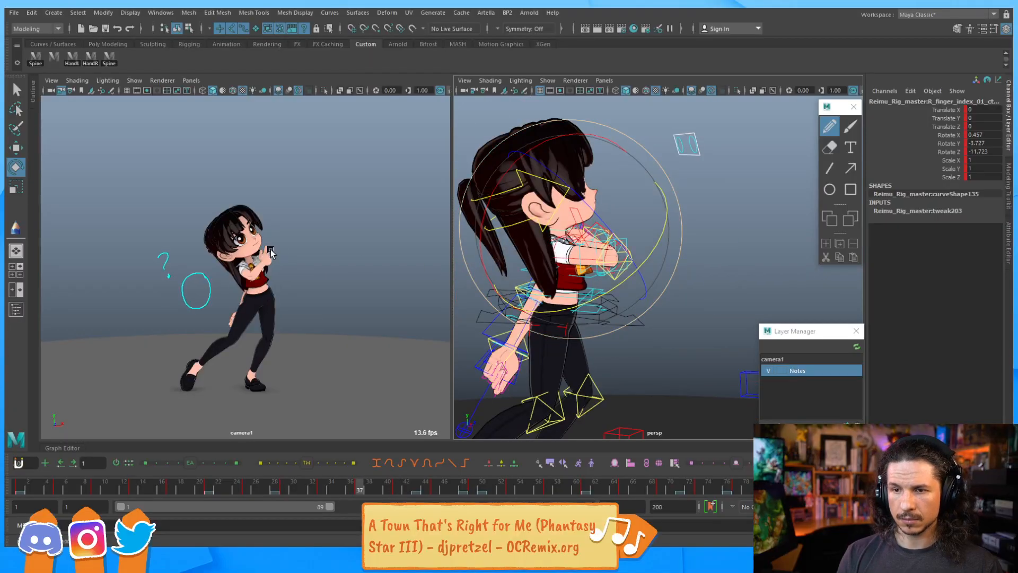
{"action": "key", "text": "period"}
Try rotating the head control on frame 41, then undo the rotation
{"action": "middle_click_drag", "start_coordinate": [289, 257], "coordinate": [289, 258]}
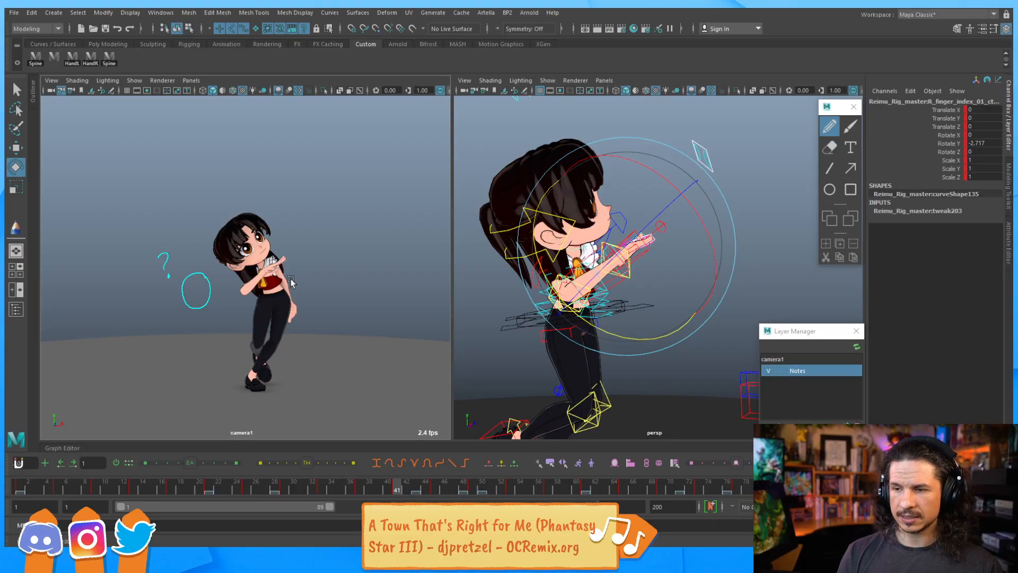
{"action": "left_click_drag", "start_coordinate": [557, 262], "coordinate": [594, 306], "text": "alt"}
{"action": "left_click_drag", "start_coordinate": [491, 232], "coordinate": [611, 192], "text": "alt"}
{"action": "left_click", "coordinate": [569, 236]}
{"action": "key", "text": "e"}
{"action": "left_click", "coordinate": [569, 236]}
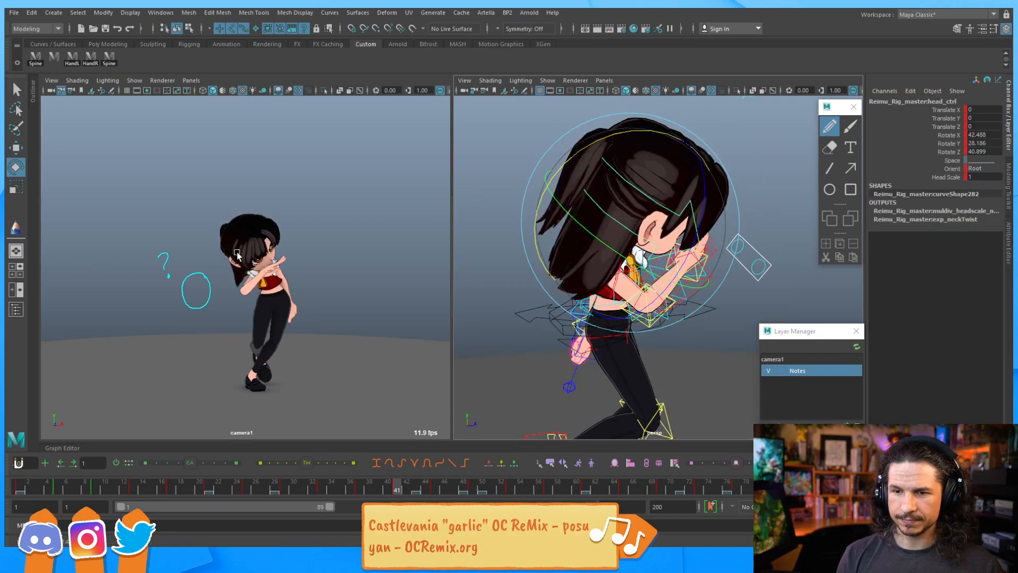
{"action": "key", "text": "ctrl+z"}
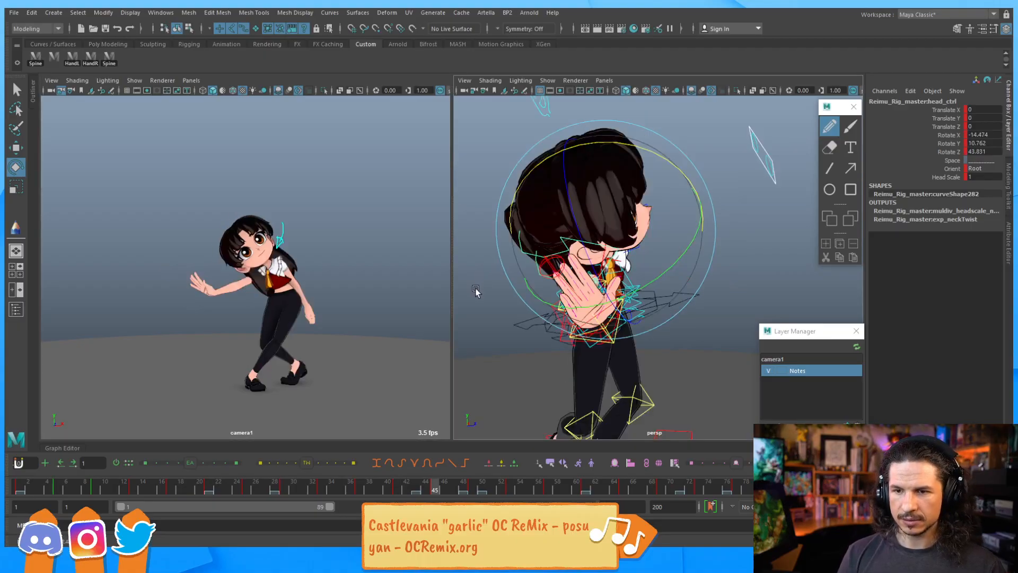
On frame 53, rotate the right lower-arm bendy control to about -5 degrees on Z
{"action": "left_click", "coordinate": [304, 238]}
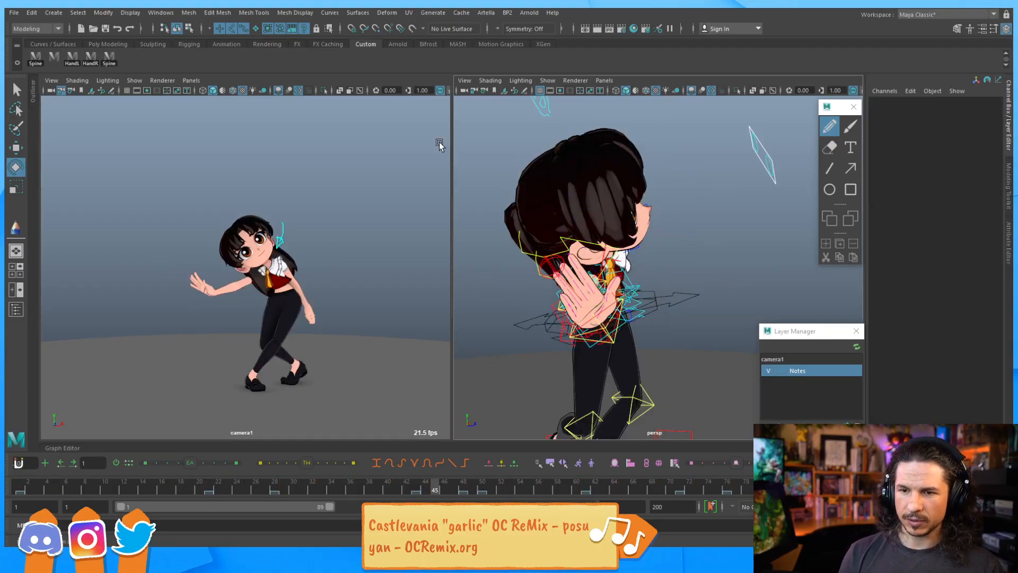
{"action": "mouse_move", "coordinate": [600, 288]}
{"action": "left_mouse_down", "text": "alt"}
{"action": "mouse_move", "coordinate": [536, 292]}
{"action": "mouse_move", "coordinate": [581, 289]}
{"action": "left_mouse_up", "text": "alt"}
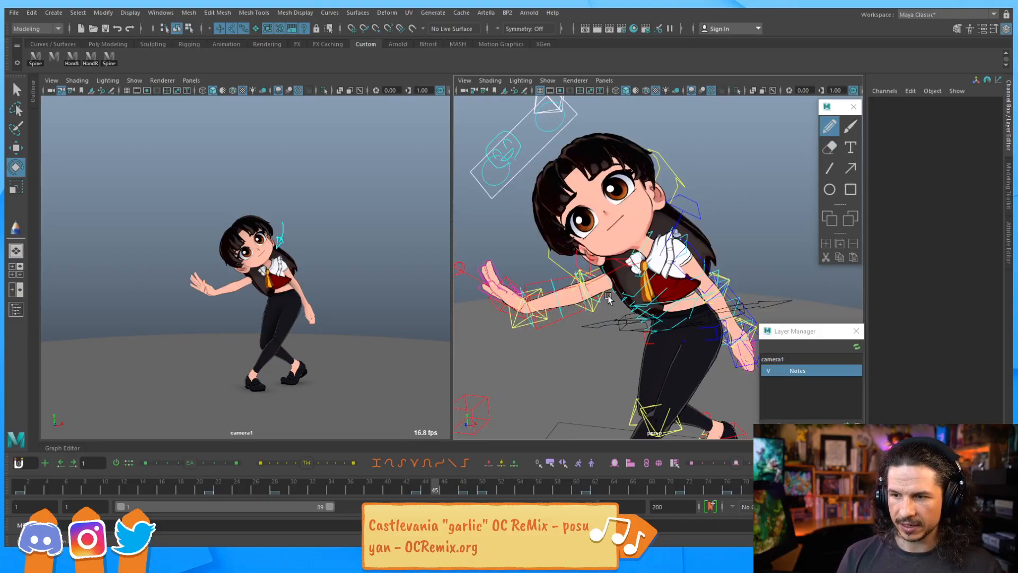
{"action": "left_click", "coordinate": [498, 306]}
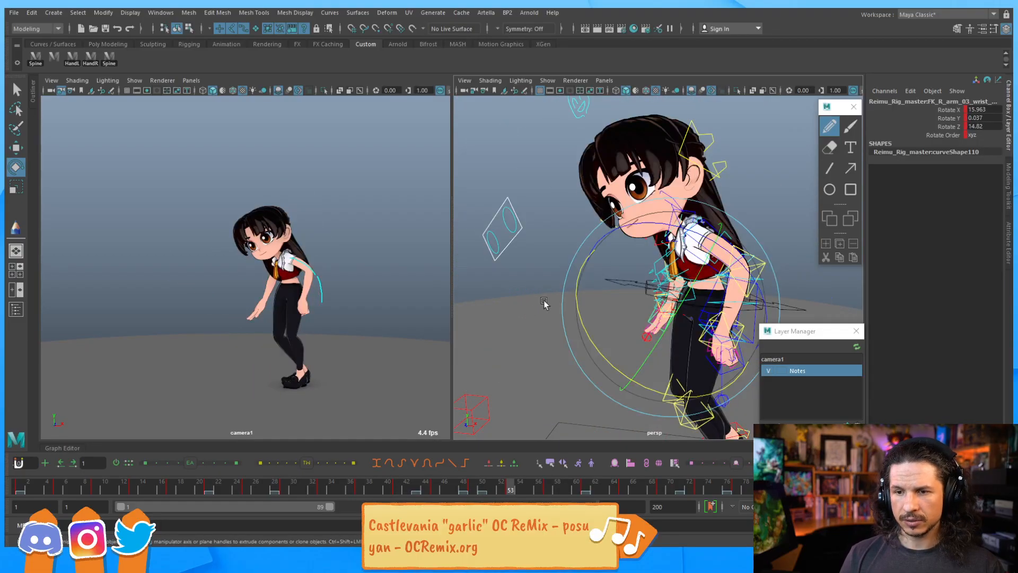
{"action": "left_click_drag", "start_coordinate": [598, 288], "coordinate": [694, 315], "text": "alt"}
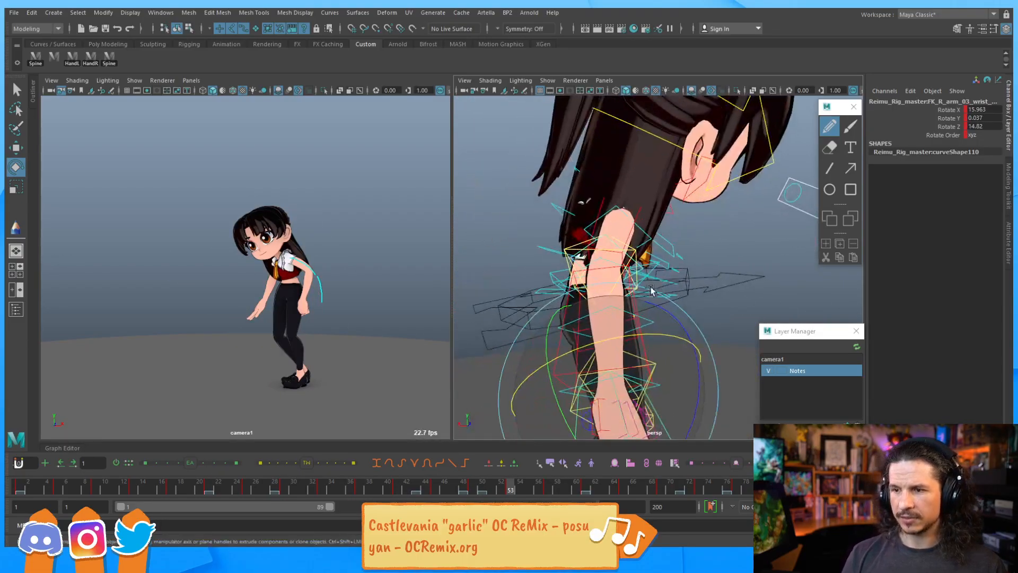
{"action": "middle_click_drag", "start_coordinate": [695, 315], "coordinate": [619, 259], "text": "alt"}
{"action": "key", "text": "q"}
{"action": "left_click", "coordinate": [531, 272]}
{"action": "key", "text": "e"}
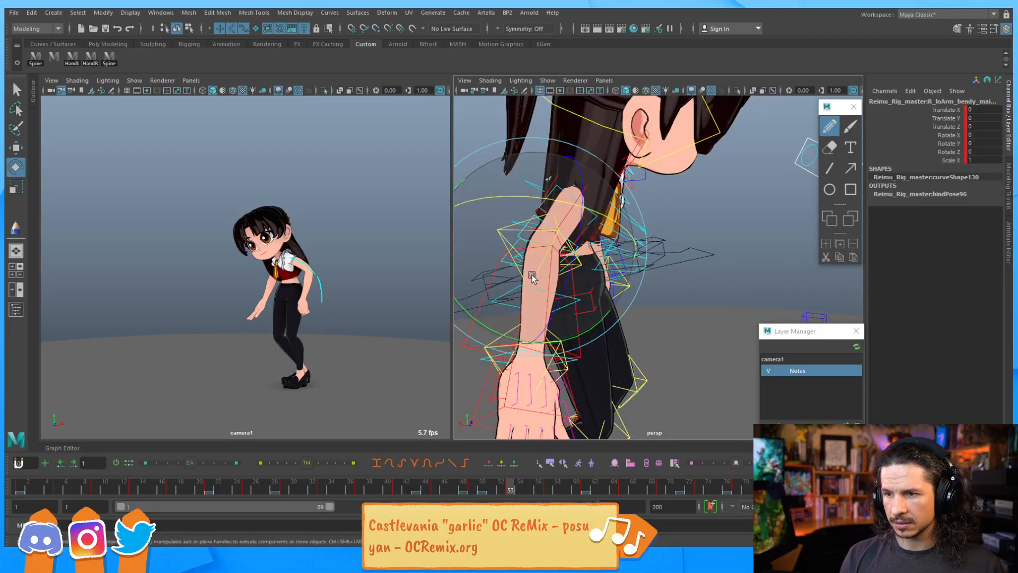
{"action": "left_click_drag", "start_coordinate": [505, 329], "coordinate": [557, 305]}
{"action": "key", "text": "ctrl+z"}
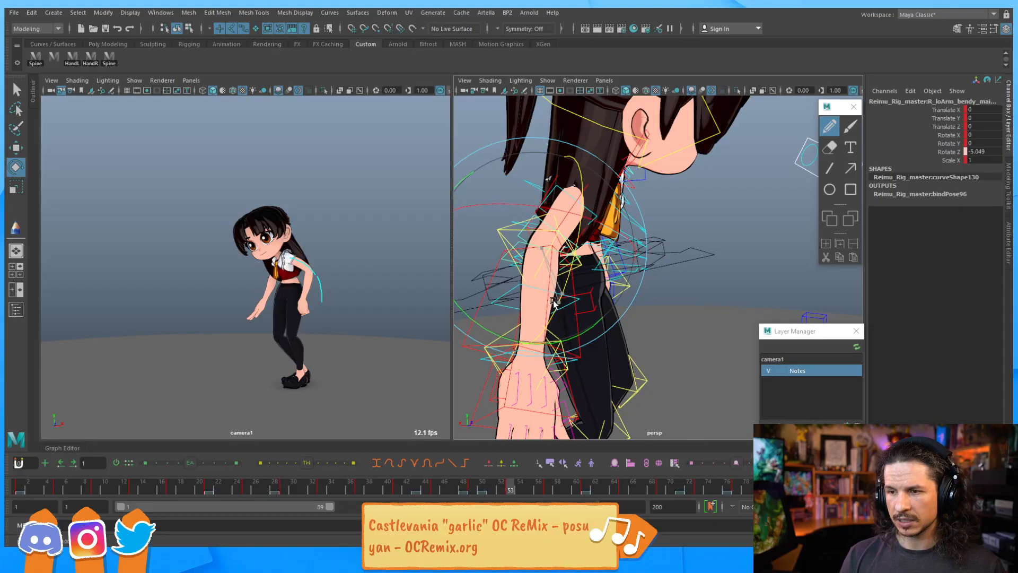
Inspect the right forearm and hand controls from closer viewing angles
{"action": "left_click_drag", "start_coordinate": [538, 337], "coordinate": [625, 288], "text": "alt"}
{"action": "key", "text": "q"}
{"action": "left_click", "coordinate": [576, 269]}
{"action": "key", "text": "e"}
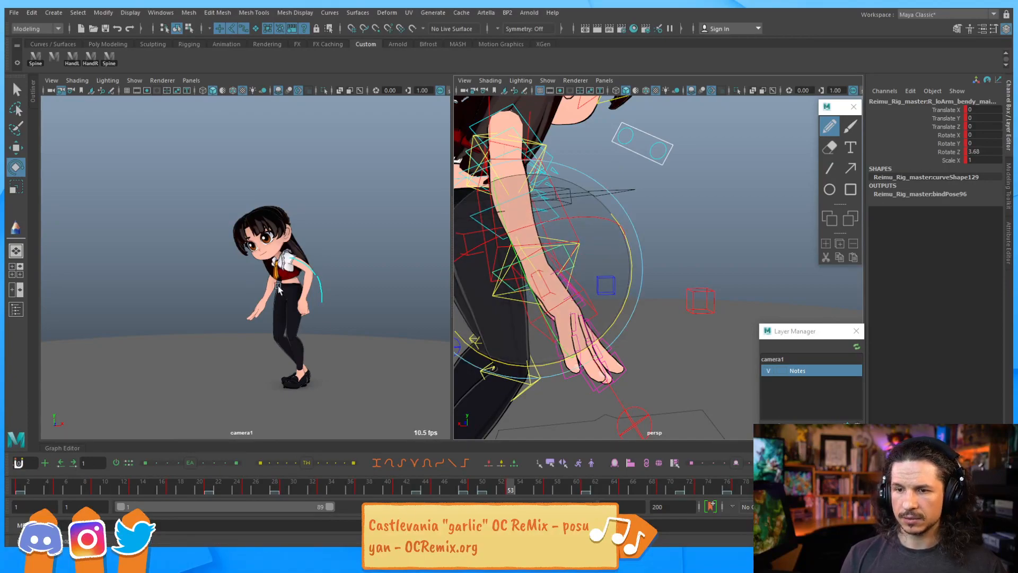
{"action": "key", "text": "q"}
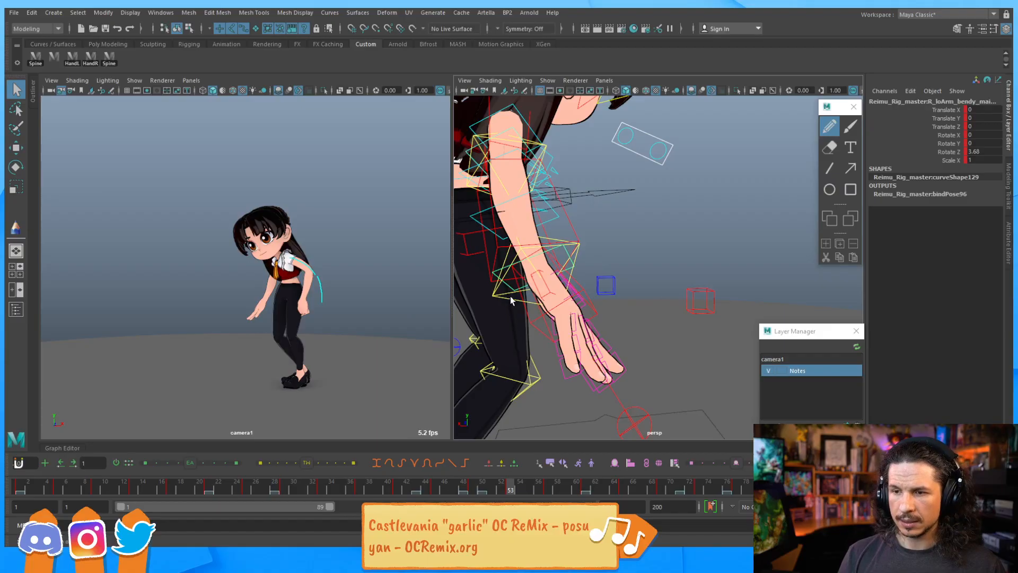
{"action": "left_click_drag", "start_coordinate": [593, 330], "coordinate": [577, 330], "text": "alt"}
{"action": "scroll", "coordinate": [598, 248], "scroll_direction": "up", "scroll_amount": 5}
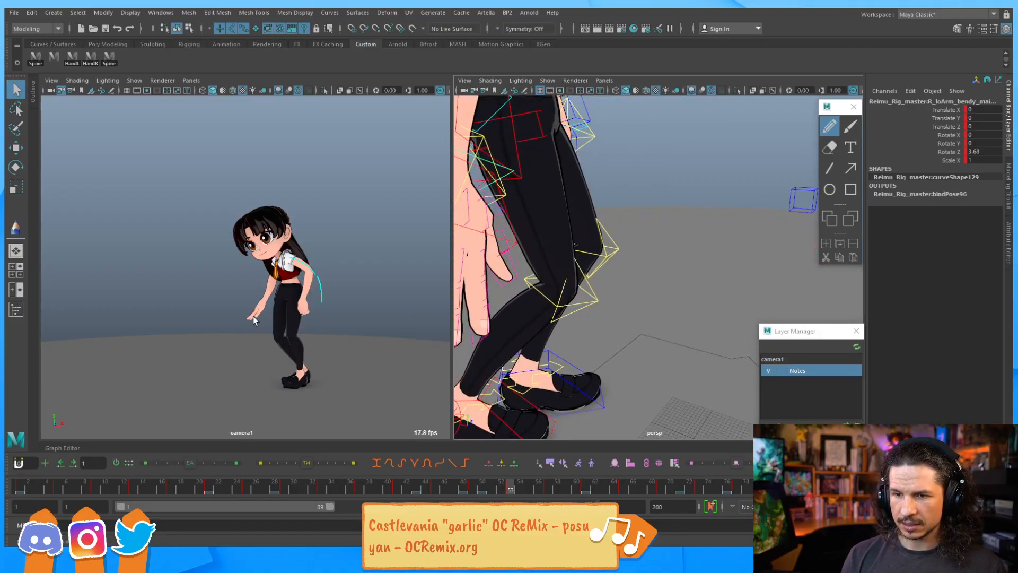
{"action": "left_click_drag", "start_coordinate": [535, 273], "coordinate": [690, 287], "text": "alt"}
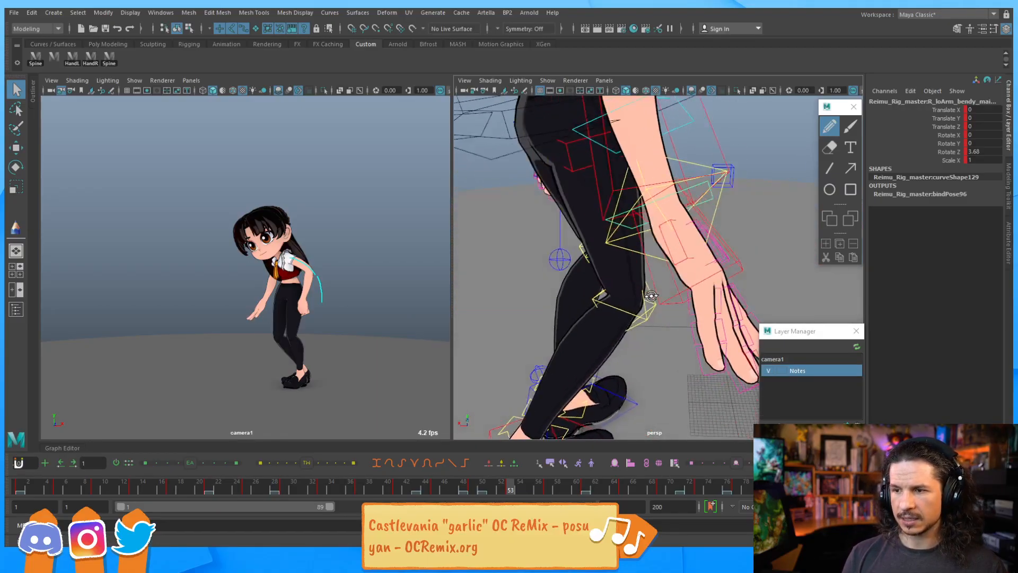
{"action": "middle_click_drag", "start_coordinate": [690, 287], "coordinate": [598, 256], "text": "alt"}
Select the right hand's finger controls and curl the pinky finger control on Y
{"action": "left_click", "coordinate": [604, 254]}
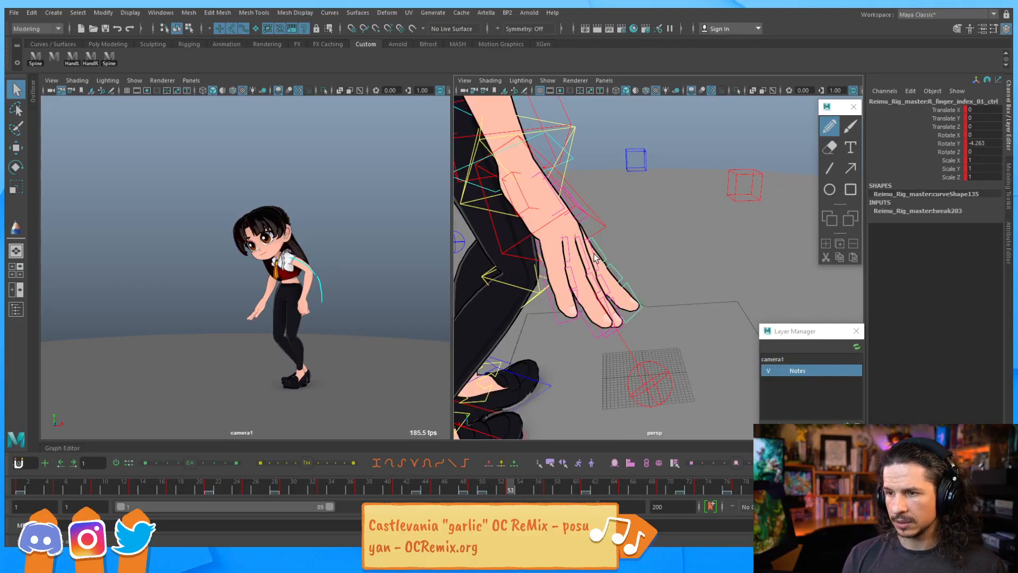
{"action": "key", "text": "e"}
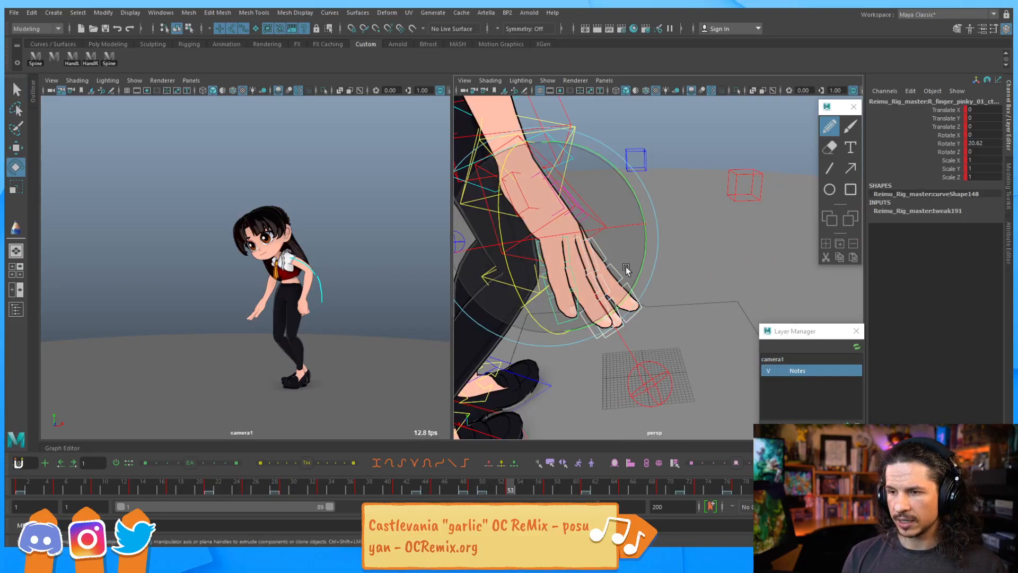
{"action": "left_click_drag", "start_coordinate": [633, 279], "coordinate": [605, 307]}
Curl the right ring finger control to about 33 degrees on Y and step across neighbouring keys
{"action": "key", "text": "q"}
{"action": "left_click_drag", "start_coordinate": [605, 306], "coordinate": [500, 199], "text": "alt"}
{"action": "left_click", "coordinate": [512, 208]}
{"action": "key", "text": "e"}
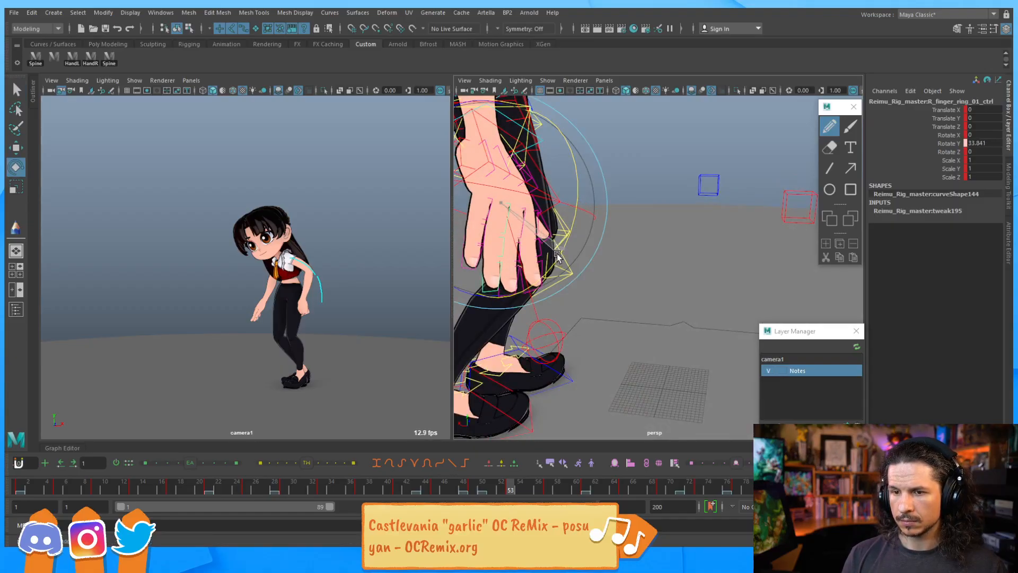
{"action": "key", "text": "period"}
{"action": "key", "text": "comma"}
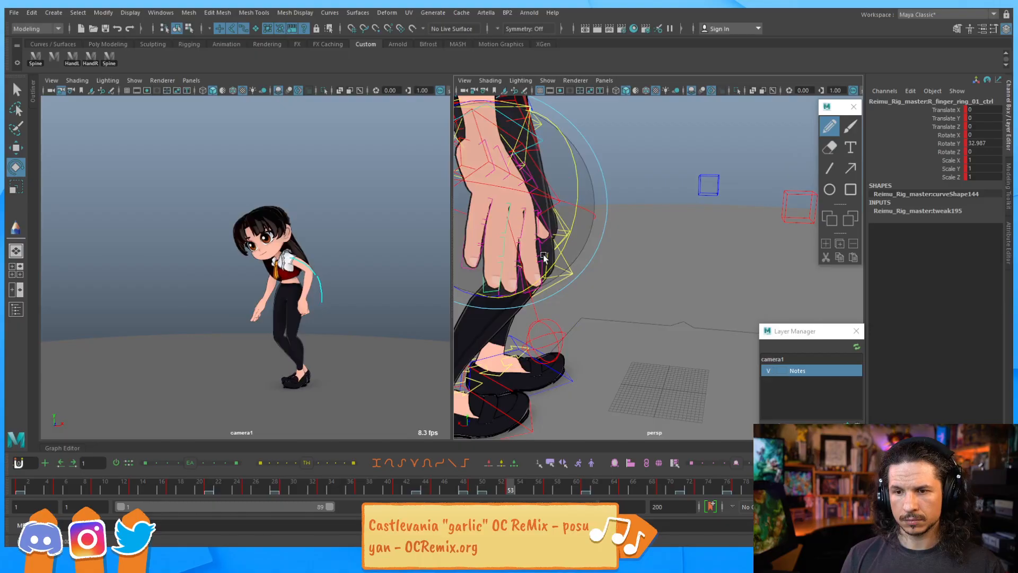
{"action": "key", "text": "period"}
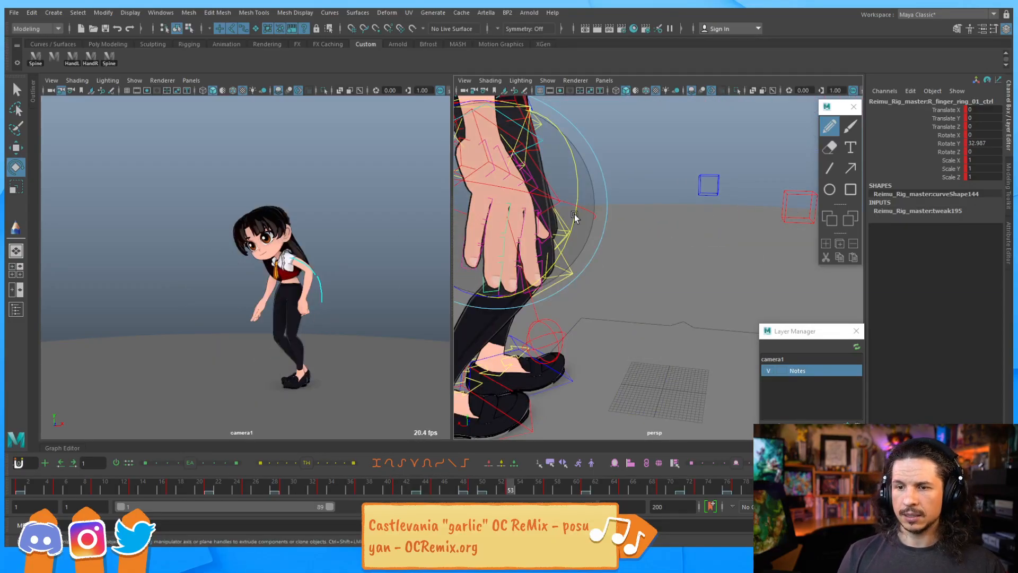
Go to frame 49 and rotate the upper spine control slightly
{"action": "left_click_drag", "start_coordinate": [498, 489], "coordinate": [483, 489]}
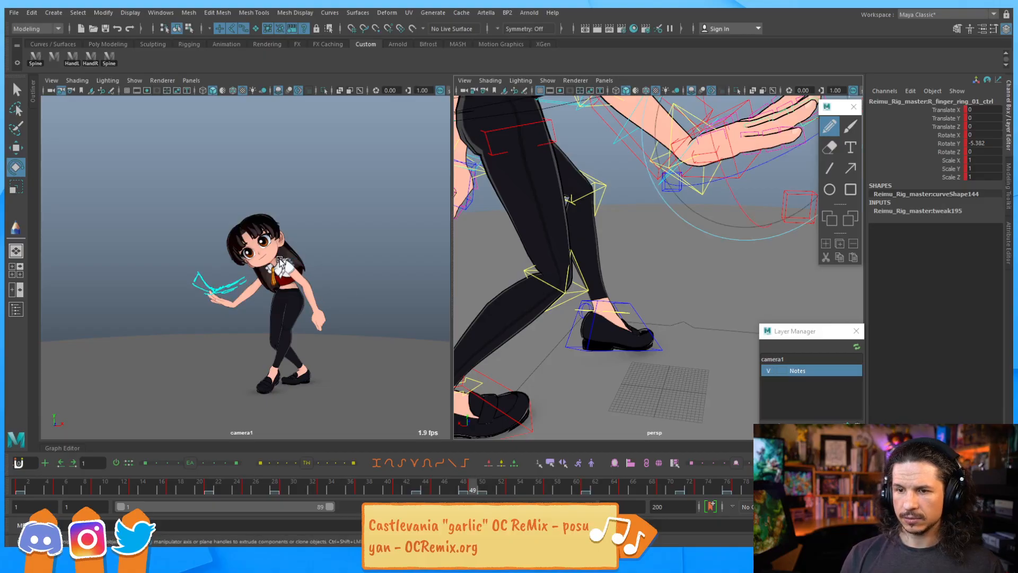
{"action": "left_click_drag", "start_coordinate": [672, 169], "coordinate": [566, 177], "text": "alt"}
{"action": "middle_click_drag", "start_coordinate": [566, 177], "coordinate": [647, 391], "text": "alt"}
{"action": "left_click_drag", "start_coordinate": [647, 391], "coordinate": [601, 238], "text": "alt"}
{"action": "scroll", "coordinate": [601, 238], "scroll_direction": "up", "scroll_amount": 3}
{"action": "left_click", "coordinate": [539, 160]}
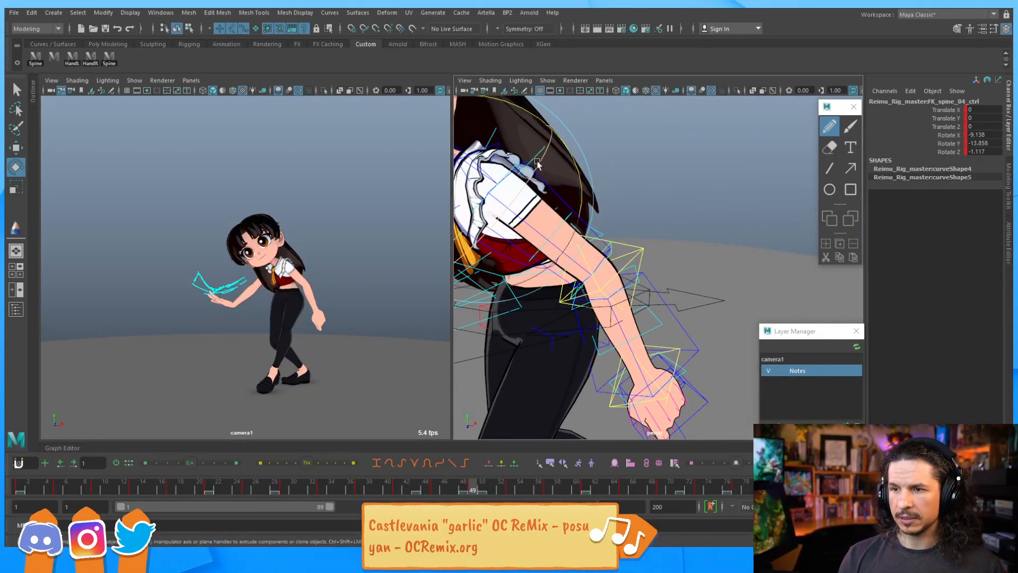
{"action": "left_click_drag", "start_coordinate": [544, 181], "coordinate": [565, 199], "text": "alt"}
Rotate the upper-arm bendy control to about -7 degrees on Y
{"action": "key", "text": "q"}
{"action": "left_click", "coordinate": [533, 248]}
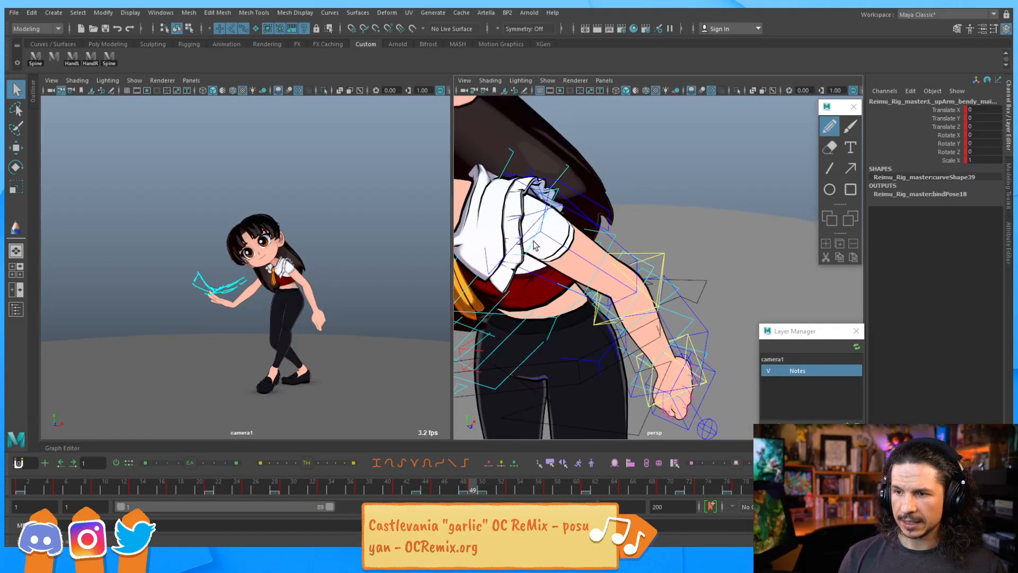
{"action": "key", "text": "e"}
{"action": "left_click_drag", "start_coordinate": [533, 247], "coordinate": [675, 291], "text": "alt"}
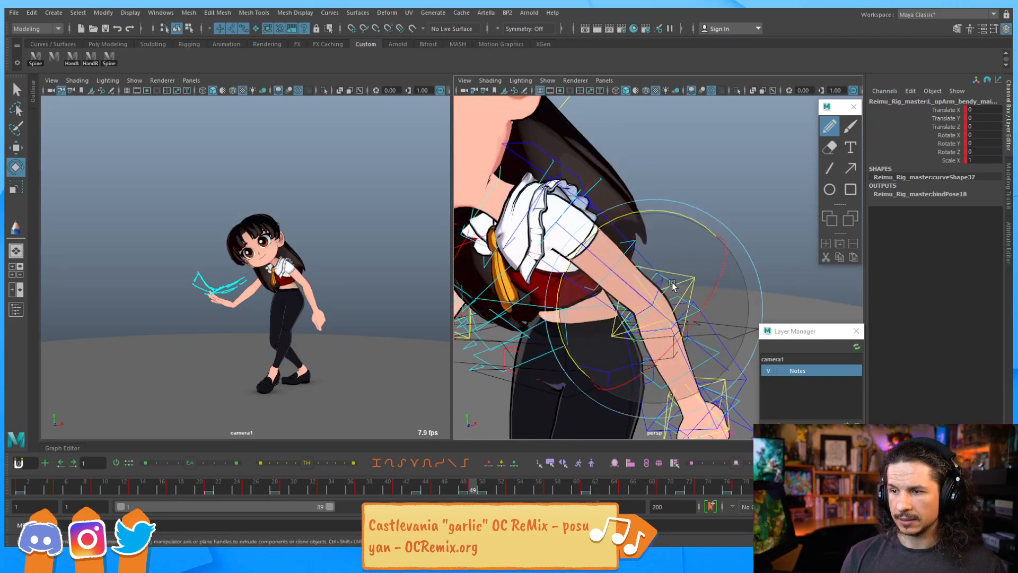
{"action": "left_click", "coordinate": [630, 218]}
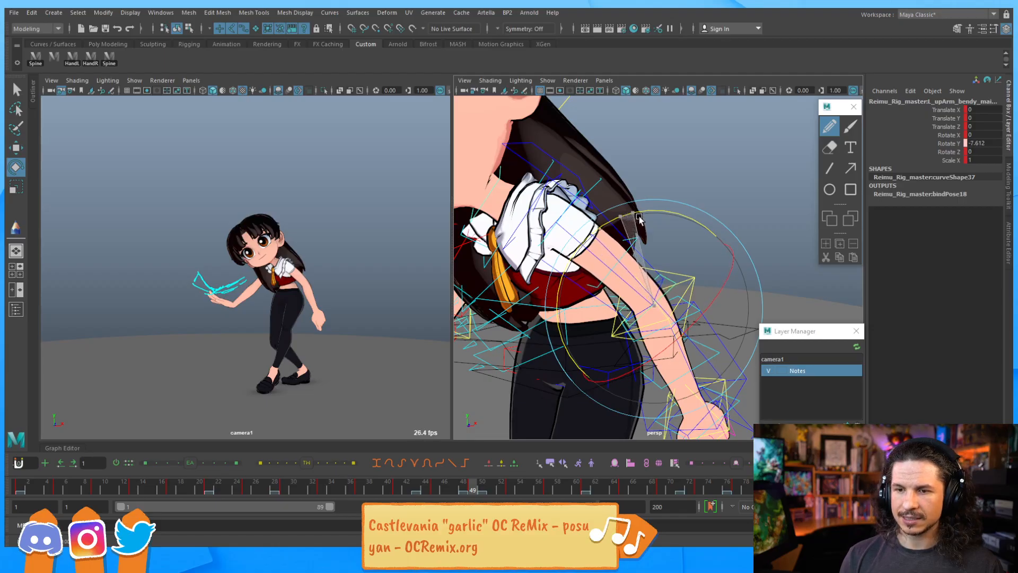
{"action": "left_click_drag", "start_coordinate": [639, 217], "coordinate": [638, 217]}
{"action": "left_click_drag", "start_coordinate": [594, 256], "coordinate": [609, 261], "text": "alt"}
{"action": "middle_click_drag", "start_coordinate": [608, 262], "coordinate": [517, 178], "text": "alt"}
{"action": "key", "text": "q"}
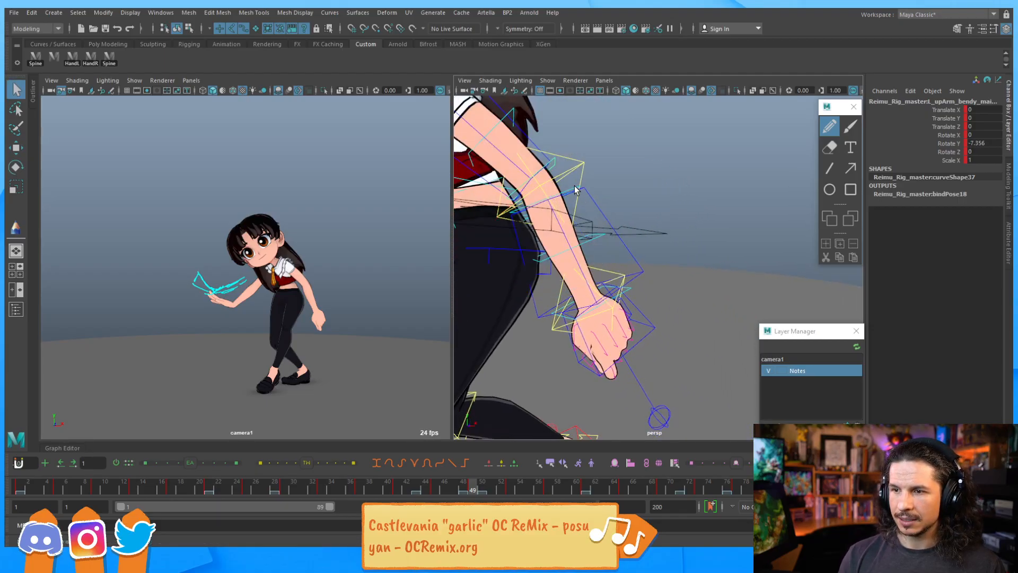
Rotate the lower-arm bendy controls on Y to refine the forearm's curve
{"action": "key", "text": "e"}
{"action": "left_click_drag", "start_coordinate": [532, 282], "coordinate": [540, 281]}
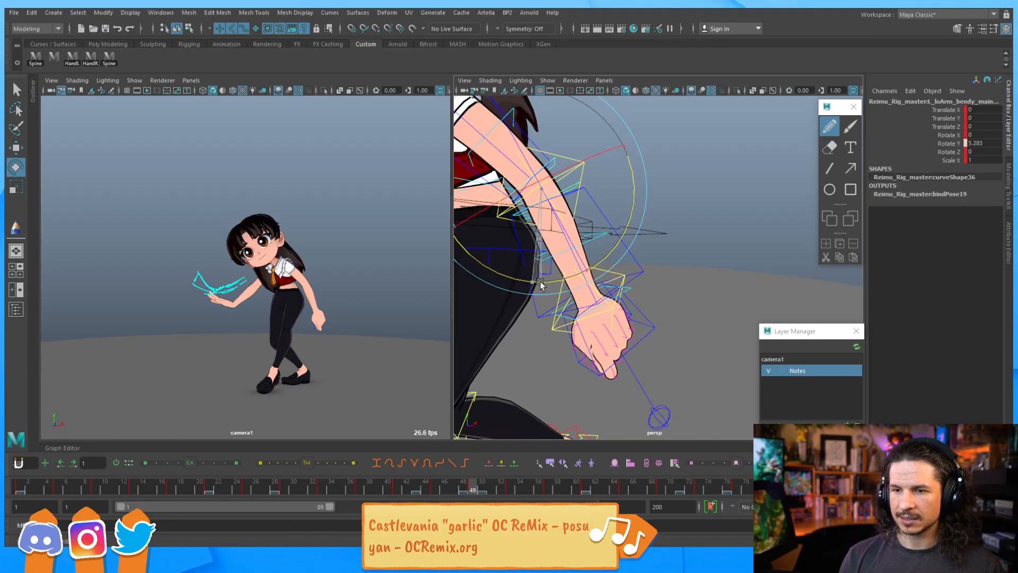
{"action": "left_click", "coordinate": [629, 289]}
{"action": "key", "text": "e"}
{"action": "left_click_drag", "start_coordinate": [513, 364], "coordinate": [510, 366]}
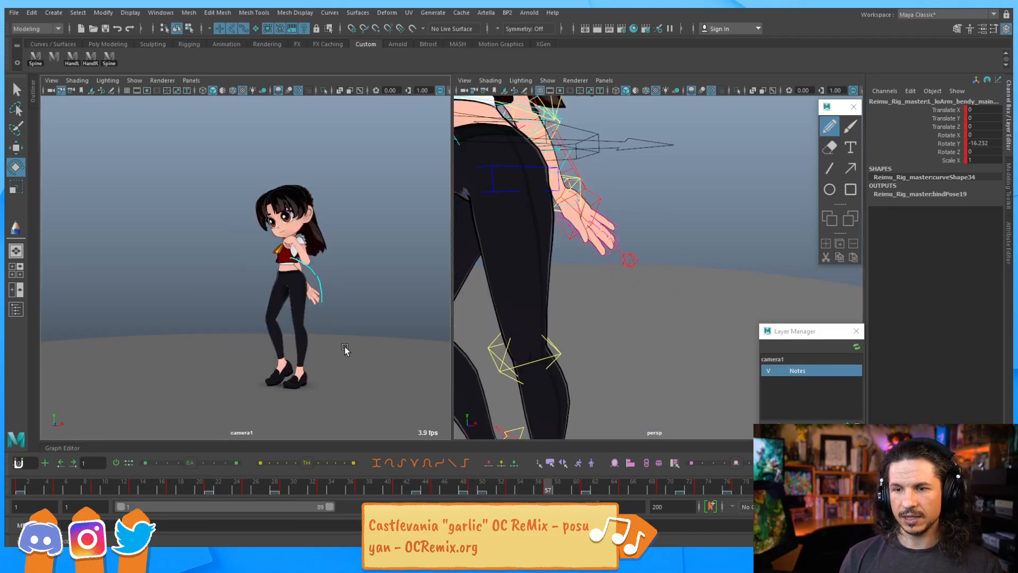
Step back and forth through the keyframes to review the arm's motion
{"action": "key", "text": "comma"}
{"action": "key", "text": "period"}
{"action": "key", "text": "period"}
{"action": "key", "text": "comma"}
{"action": "key", "text": "comma"}
{"action": "key", "text": "comma"}
{"action": "key", "text": "period"}
{"action": "key", "text": "period"}
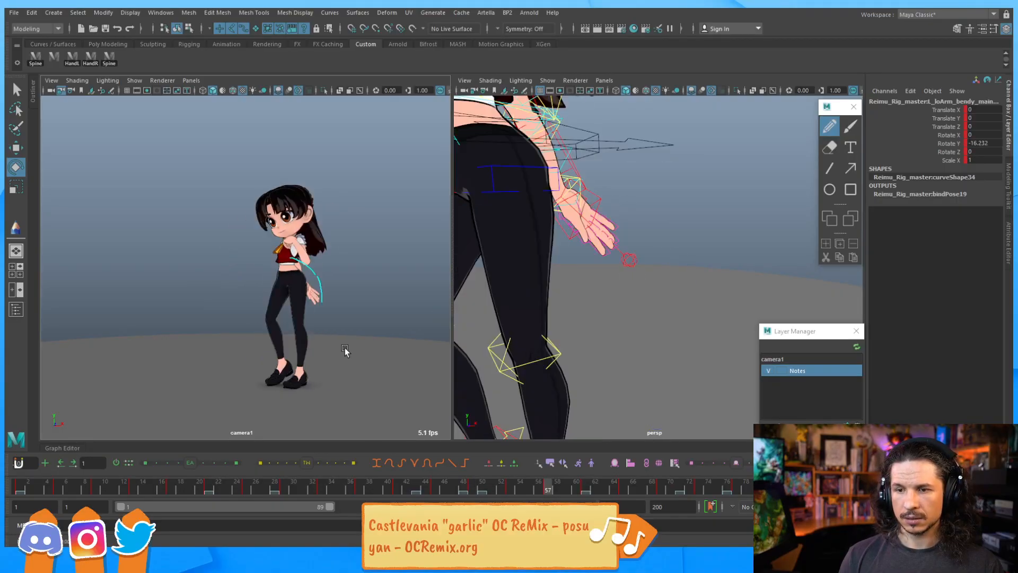
{"action": "key", "text": "period"}
{"action": "key", "text": "comma"}
{"action": "key", "text": "comma"}
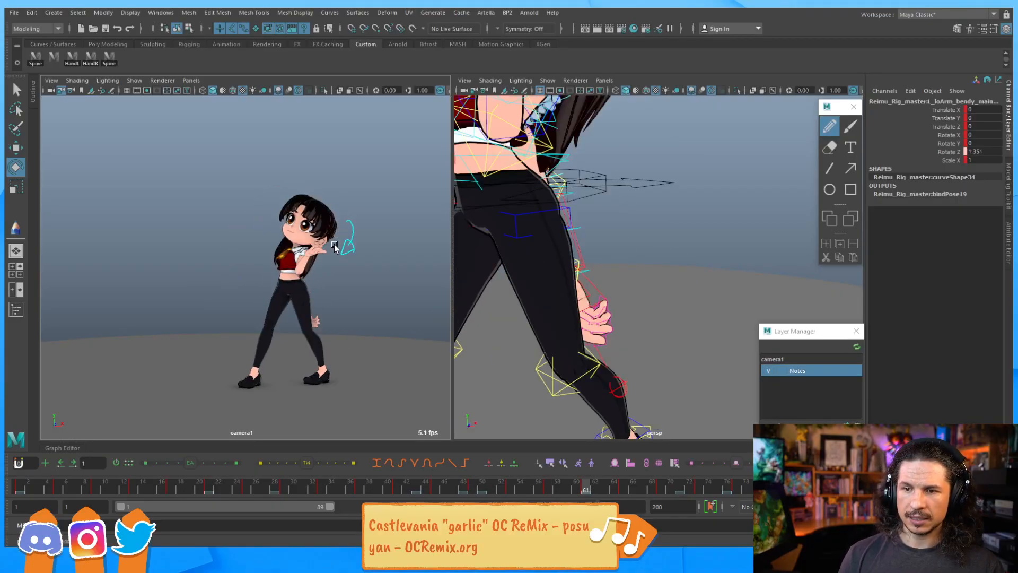
{"action": "key", "text": "period"}
{"action": "key", "text": "period"}
{"action": "key", "text": "comma"}
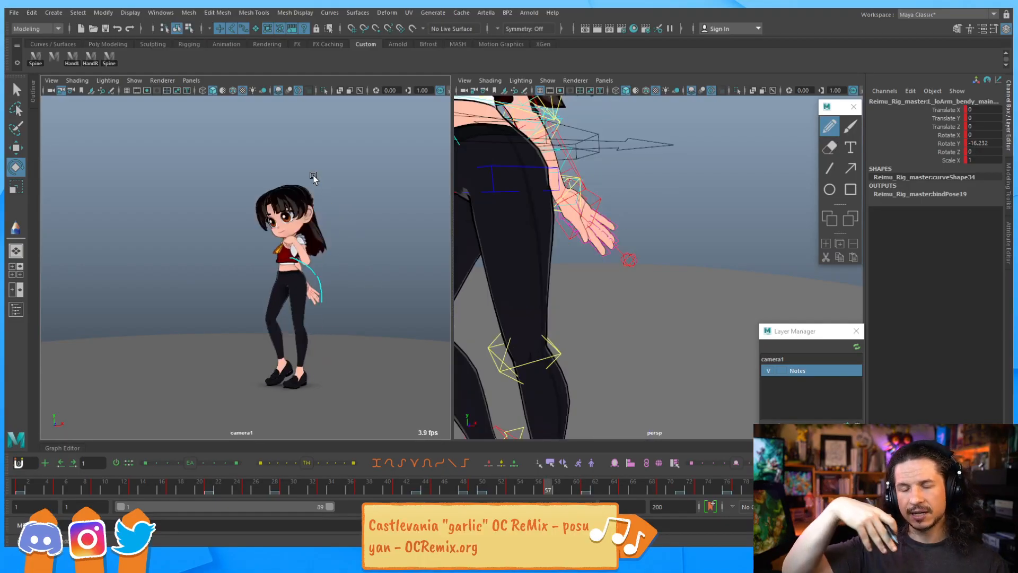
{"action": "key", "text": "period"}
{"action": "key", "text": "period"}
{"action": "key", "text": "period"}
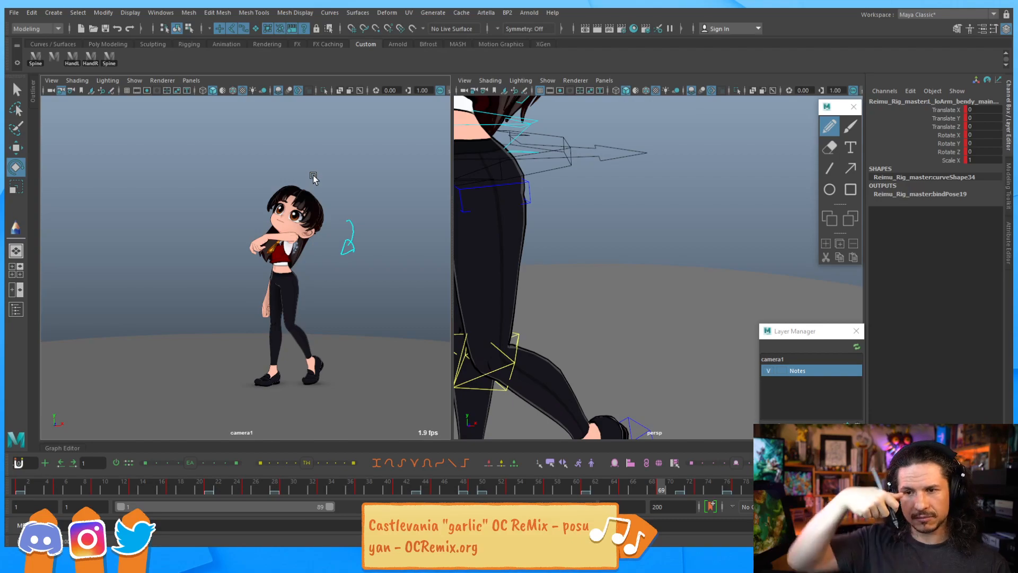
Step through the keyframes and scrub the timeline to review the arm's motion
{"action": "key", "text": "comma"}
{"action": "key", "text": "comma"}
{"action": "key", "text": "comma"}
{"action": "key", "text": "comma"}
{"action": "key", "text": "period"}
{"action": "key", "text": "period"}
{"action": "key", "text": "period"}
{"action": "key", "text": "period"}
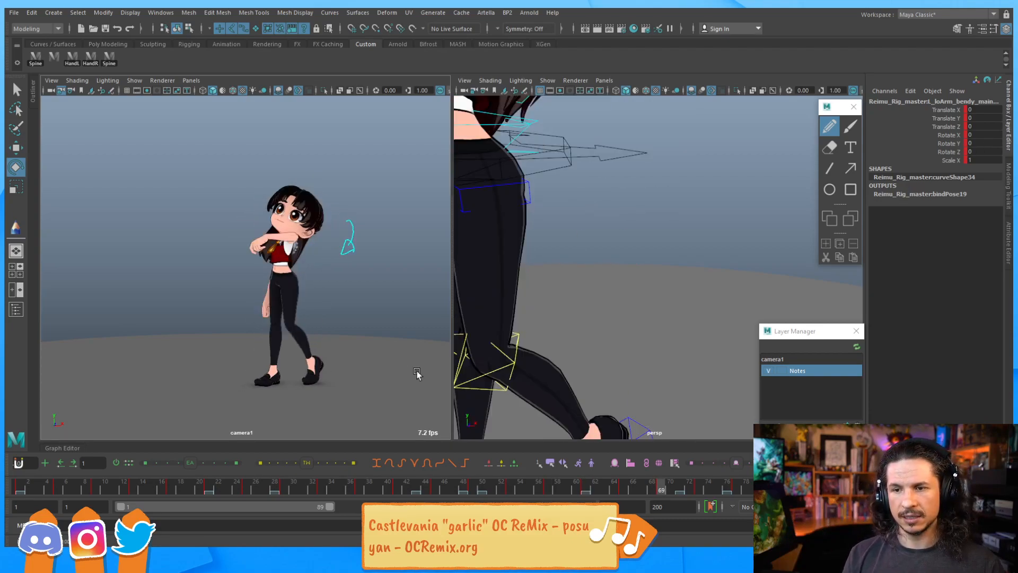
{"action": "key", "text": "comma"}
{"action": "key", "text": "comma"}
{"action": "key", "text": "comma"}
{"action": "left_click", "coordinate": [493, 485]}
{"action": "key", "text": "space"}
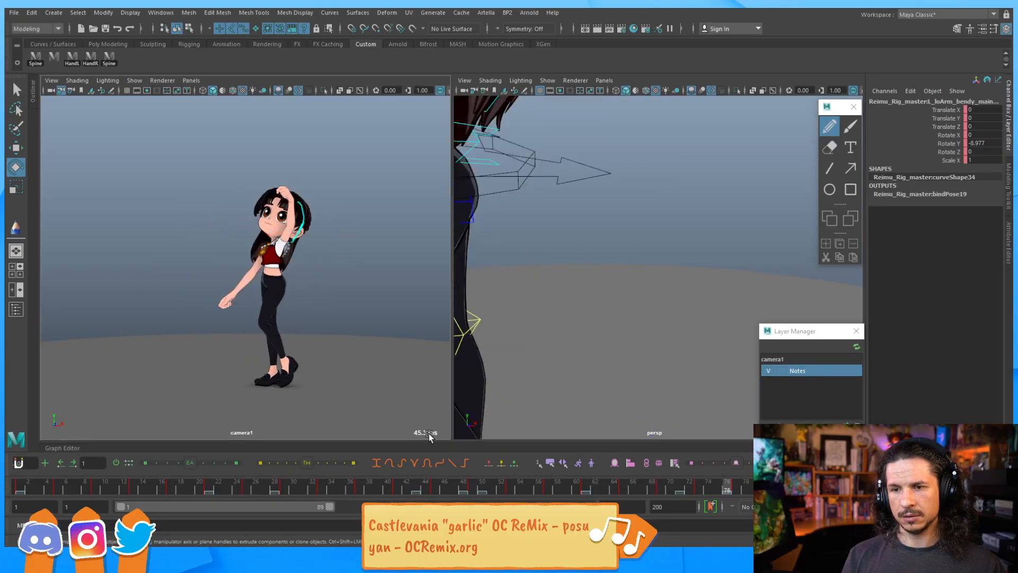
{"action": "key", "text": "alt+v"}
{"action": "left_click", "coordinate": [586, 490]}
{"action": "mouse_move", "coordinate": [589, 490]}
{"action": "left_mouse_down"}
{"action": "mouse_move", "coordinate": [548, 494]}
{"action": "mouse_move", "coordinate": [635, 485]}
{"action": "mouse_move", "coordinate": [608, 486]}
{"action": "left_mouse_up"}
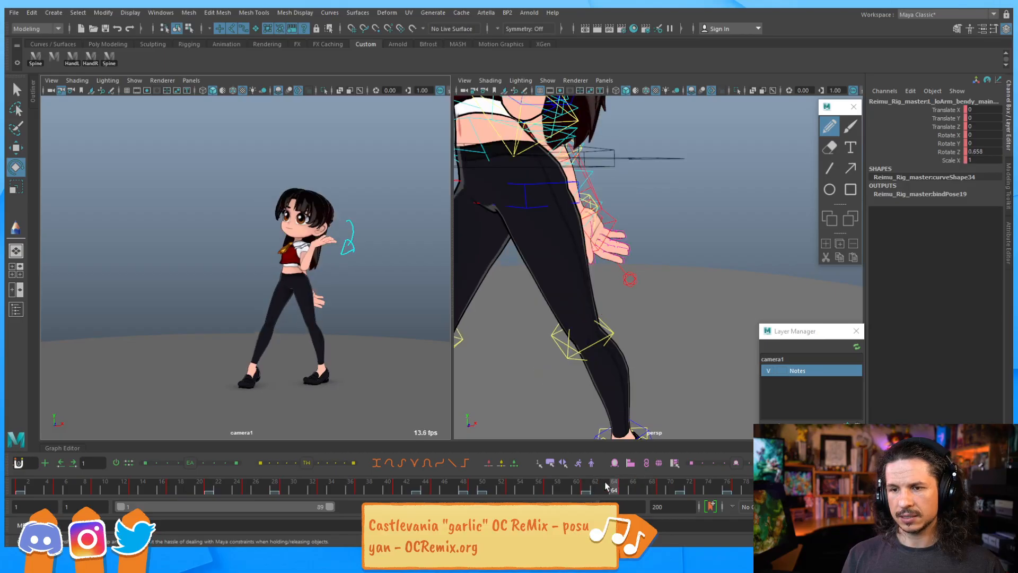
Zoom in on the hand and rotate the middle finger control to refine the hand pose
{"action": "middle_click_drag", "start_coordinate": [635, 246], "coordinate": [668, 286], "text": "alt"}
{"action": "right_click_drag", "start_coordinate": [669, 287], "coordinate": [643, 341], "text": "alt"}
{"action": "left_click_drag", "start_coordinate": [643, 341], "coordinate": [615, 232], "text": "alt"}
{"action": "left_click_drag", "start_coordinate": [501, 180], "coordinate": [507, 190]}
{"action": "key", "text": "period"}
{"action": "key", "text": "comma"}
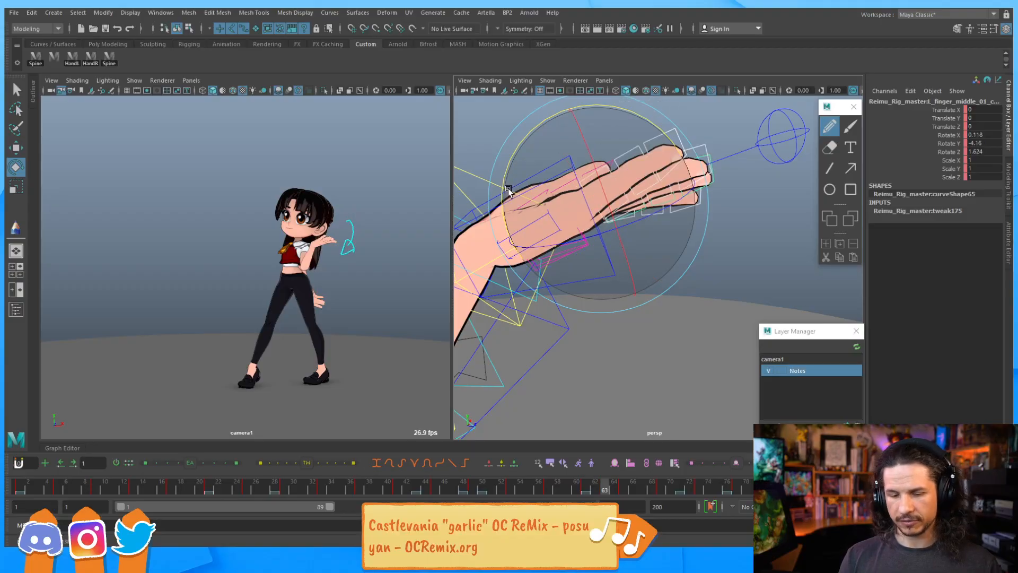
{"action": "left_click_drag", "start_coordinate": [502, 184], "coordinate": [498, 200]}
Step through neighbouring frames and rotate the middle finger control to about -5.8 degrees on Y
{"action": "key", "text": "comma"}
{"action": "key", "text": "period"}
{"action": "key", "text": "period"}
{"action": "key", "text": "period"}
{"action": "key", "text": "comma"}
{"action": "key", "text": "comma"}
{"action": "key", "text": "comma"}
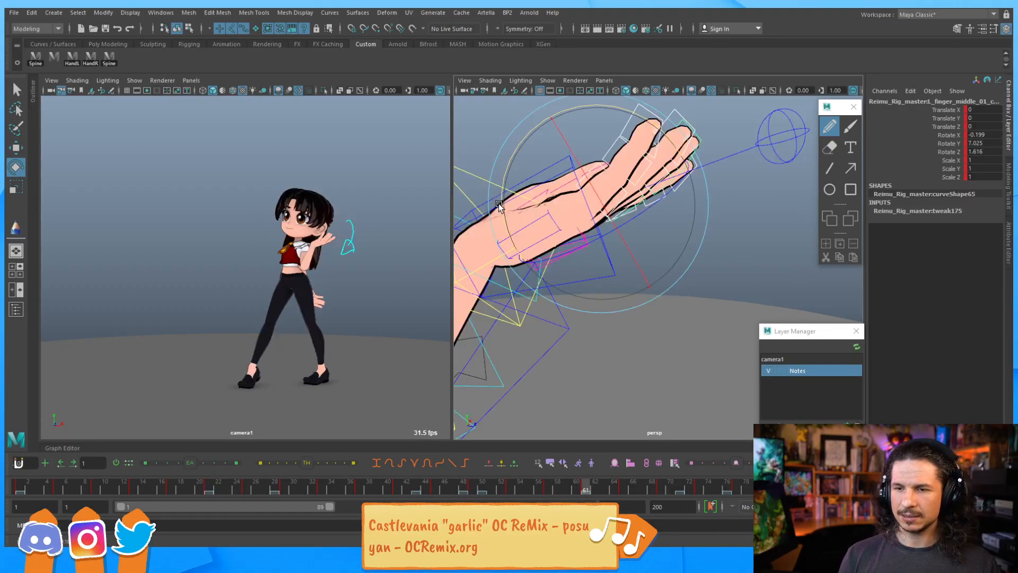
{"action": "key", "text": "period"}
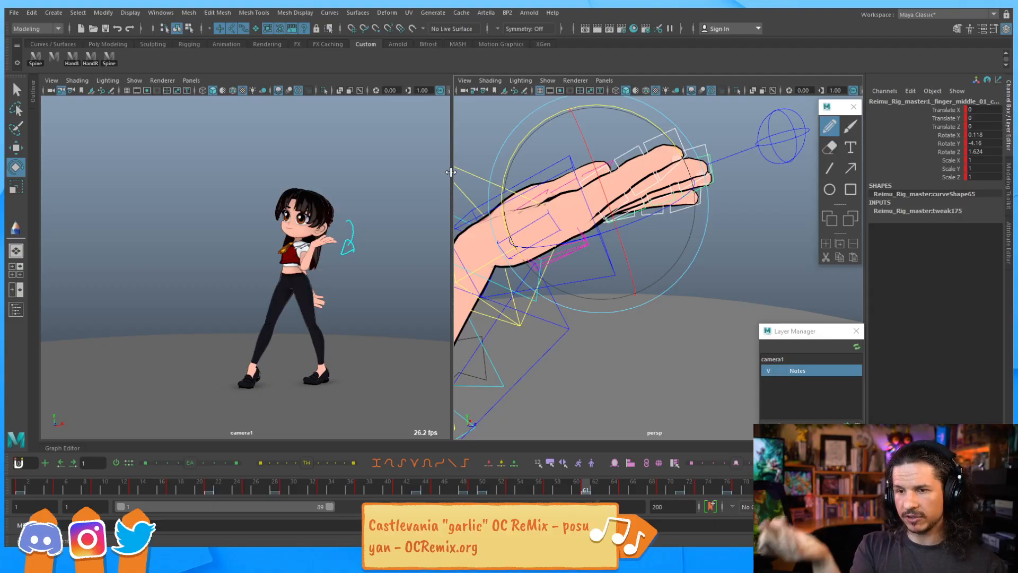
{"action": "left_click_drag", "start_coordinate": [541, 127], "coordinate": [542, 122]}
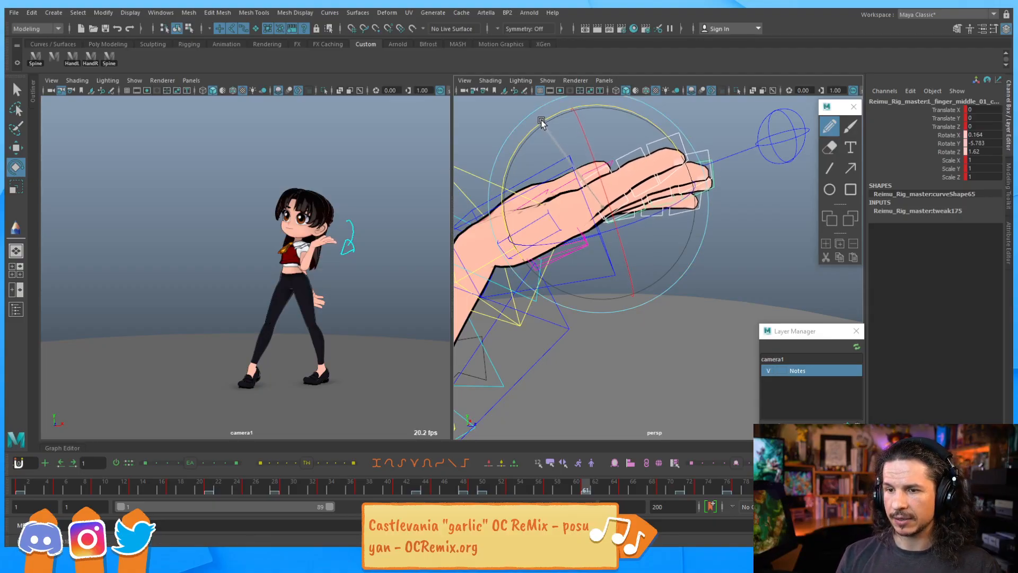
Step back and forth through the keyframes to review the finger motion
{"action": "key", "text": "comma"}
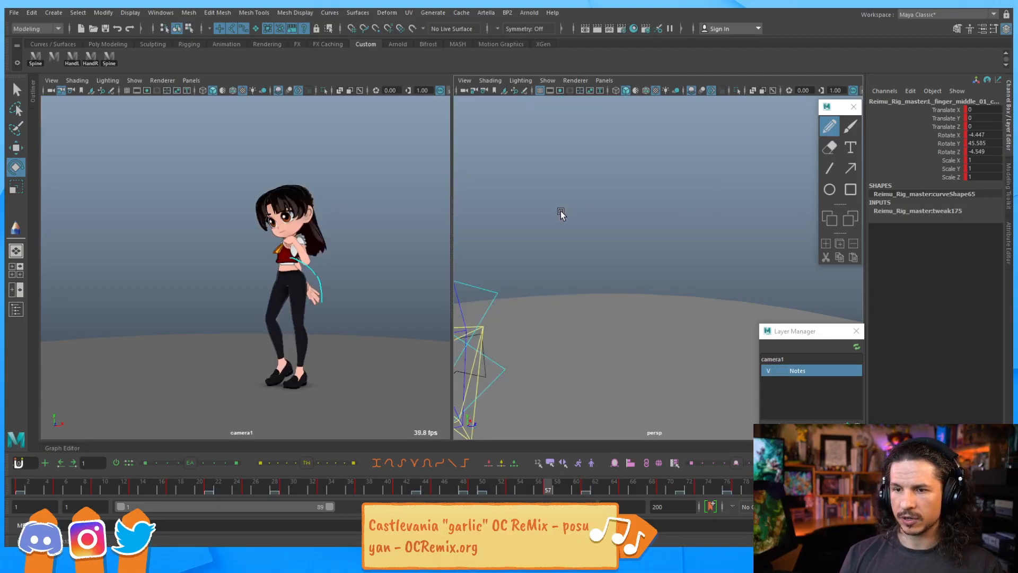
{"action": "key", "text": "period"}
{"action": "key", "text": "period"}
{"action": "left_click_drag", "start_coordinate": [641, 233], "coordinate": [636, 234]}
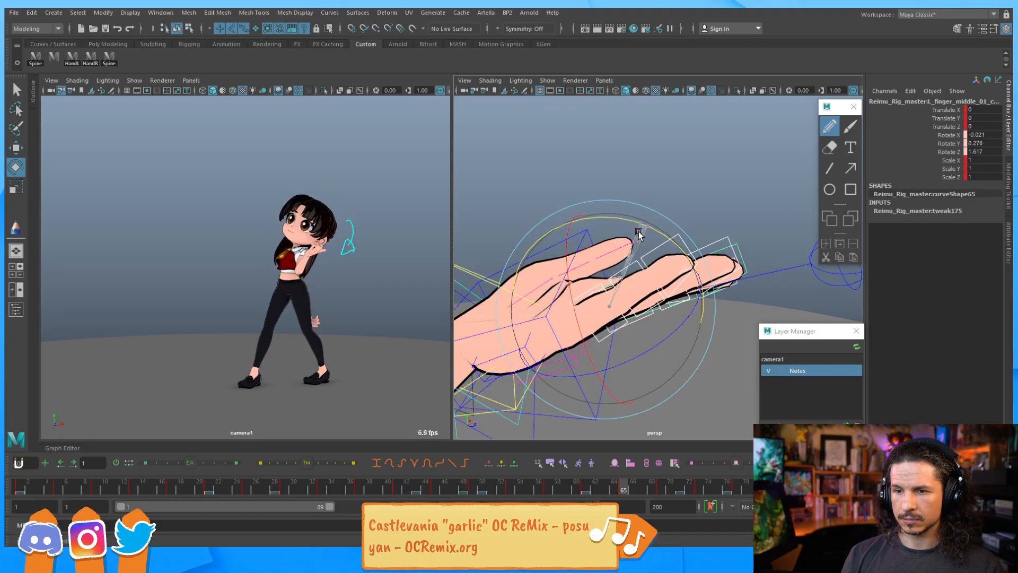
{"action": "key", "text": "comma"}
{"action": "key", "text": "comma"}
{"action": "key", "text": "period"}
{"action": "key", "text": "period"}
{"action": "key", "text": "period"}
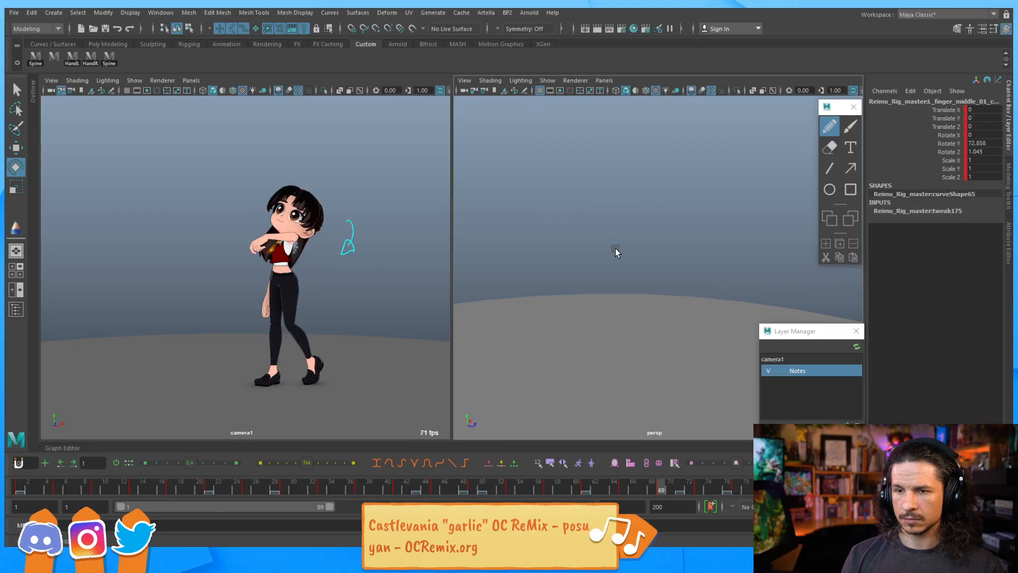
{"action": "key", "text": "comma"}
{"action": "key", "text": "comma"}
{"action": "key", "text": "comma"}
{"action": "key", "text": "period"}
{"action": "key", "text": "period"}
{"action": "key", "text": "period"}
{"action": "key", "text": "period"}
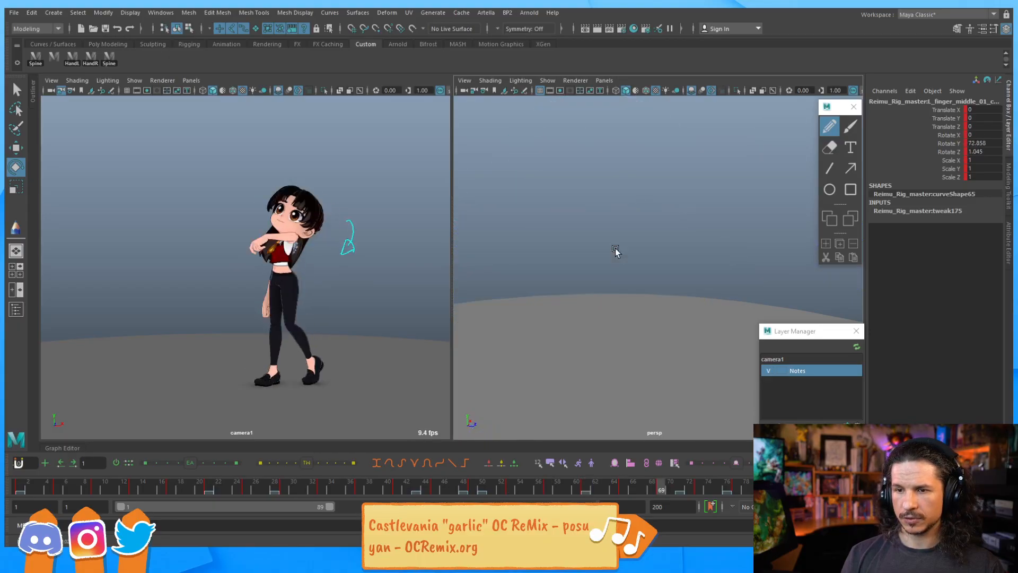
{"action": "key", "text": "comma"}
{"action": "key", "text": "comma"}
{"action": "key", "text": "period"}
{"action": "key", "text": "period"}
{"action": "key", "text": "comma"}
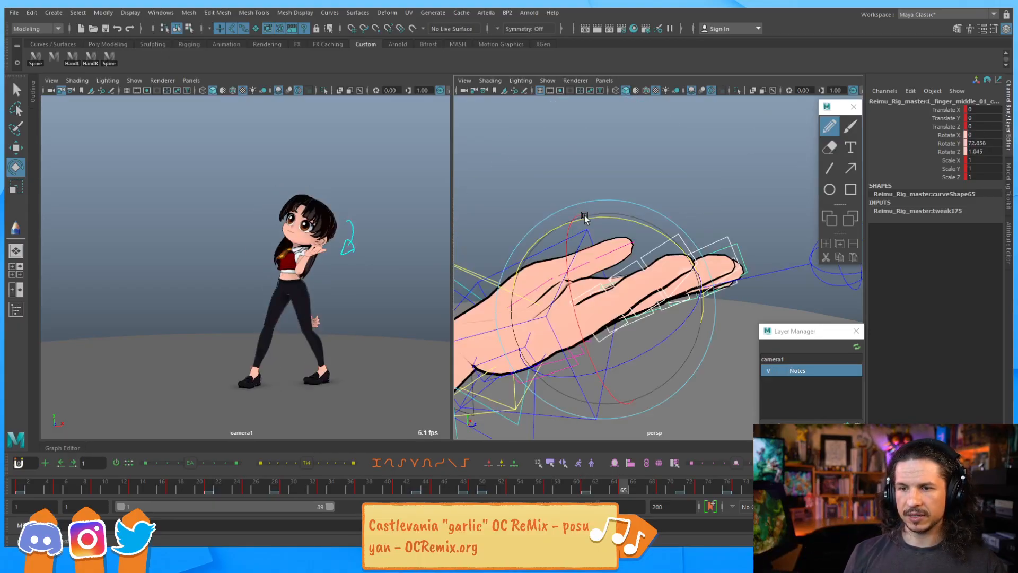
Select the wrist FK control and rotate it to about -37, 21 and 6 degrees on X, Y and Z
{"action": "middle_click_drag", "start_coordinate": [523, 288], "coordinate": [582, 212], "text": "alt"}
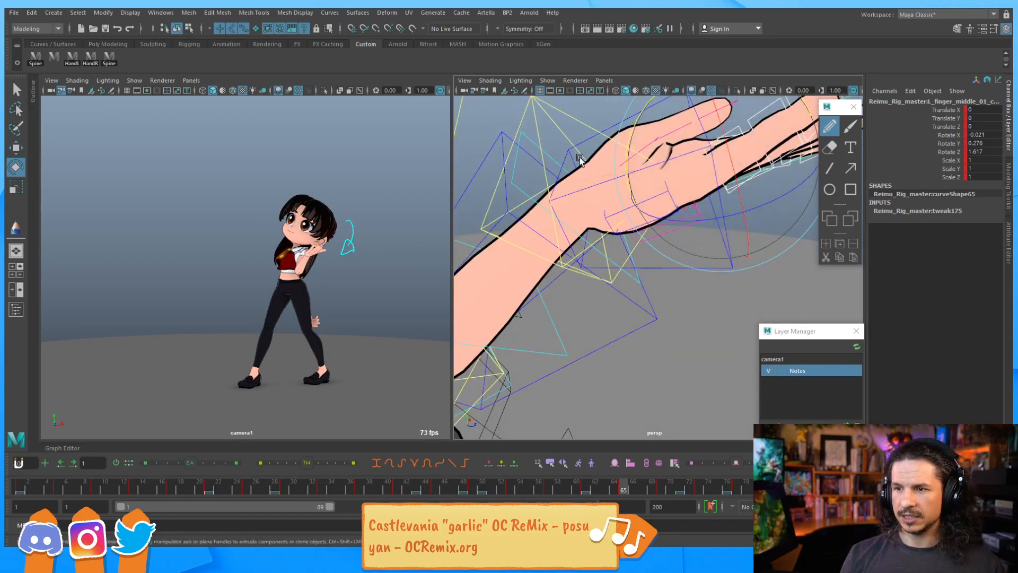
{"action": "left_click", "coordinate": [583, 142]}
{"action": "left_click_drag", "start_coordinate": [626, 125], "coordinate": [615, 120]}
{"action": "left_click_drag", "start_coordinate": [529, 180], "coordinate": [538, 213]}
{"action": "left_click_drag", "start_coordinate": [625, 129], "coordinate": [622, 131]}
{"action": "key", "text": "comma"}
{"action": "key", "text": "period"}
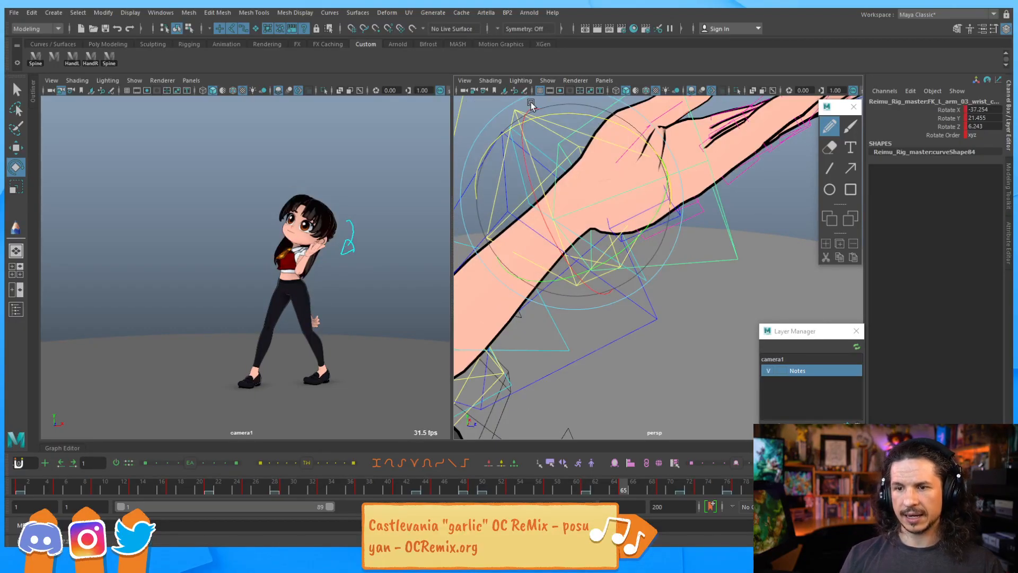
Step through the keyframes and adjust the wrist control's rotation slightly
{"action": "key", "text": "comma"}
{"action": "key", "text": "period"}
{"action": "key", "text": "comma"}
{"action": "key", "text": "period"}
{"action": "key", "text": "comma"}
{"action": "key", "text": "comma"}
{"action": "key", "text": "period"}
{"action": "key", "text": "period"}
{"action": "key", "text": "period"}
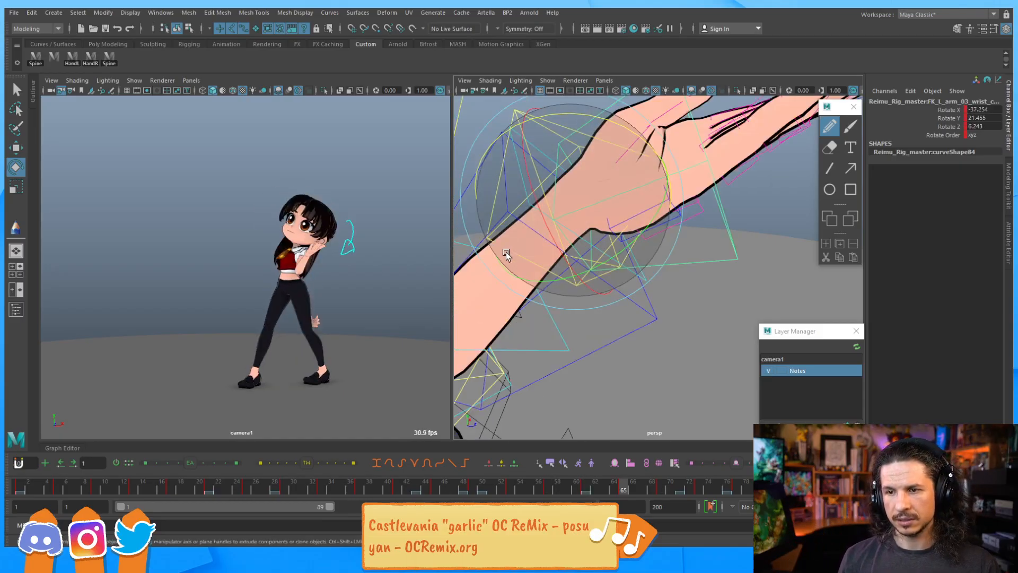
{"action": "key", "text": "comma"}
{"action": "key", "text": "comma"}
{"action": "key", "text": "comma"}
{"action": "key", "text": "period"}
{"action": "key", "text": "period"}
{"action": "key", "text": "comma"}
{"action": "key", "text": "period"}
{"action": "left_click_drag", "start_coordinate": [622, 133], "coordinate": [630, 132]}
{"action": "key", "text": "period"}
{"action": "key", "text": "comma"}
Select the shoulder FK control and rotate it slightly to adjust the upper arm
{"action": "key", "text": "period"}
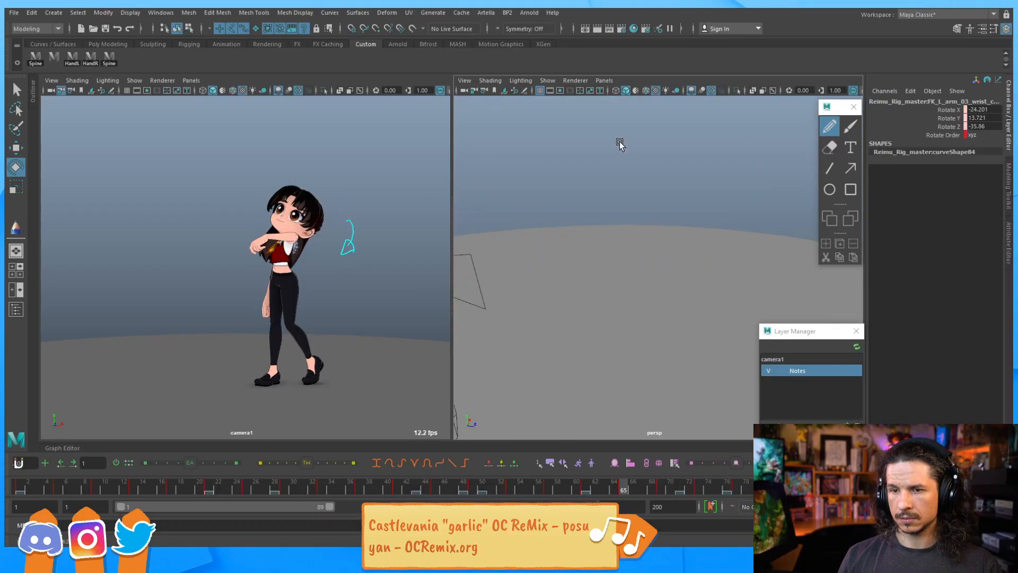
{"action": "key", "text": "comma"}
{"action": "key", "text": "period"}
{"action": "key", "text": "comma"}
{"action": "key", "text": "comma"}
{"action": "key", "text": "period"}
{"action": "middle_click_drag", "start_coordinate": [500, 178], "coordinate": [670, 179], "text": "alt"}
{"action": "left_click", "coordinate": [550, 201]}
{"action": "left_click_drag", "start_coordinate": [480, 99], "coordinate": [477, 101]}
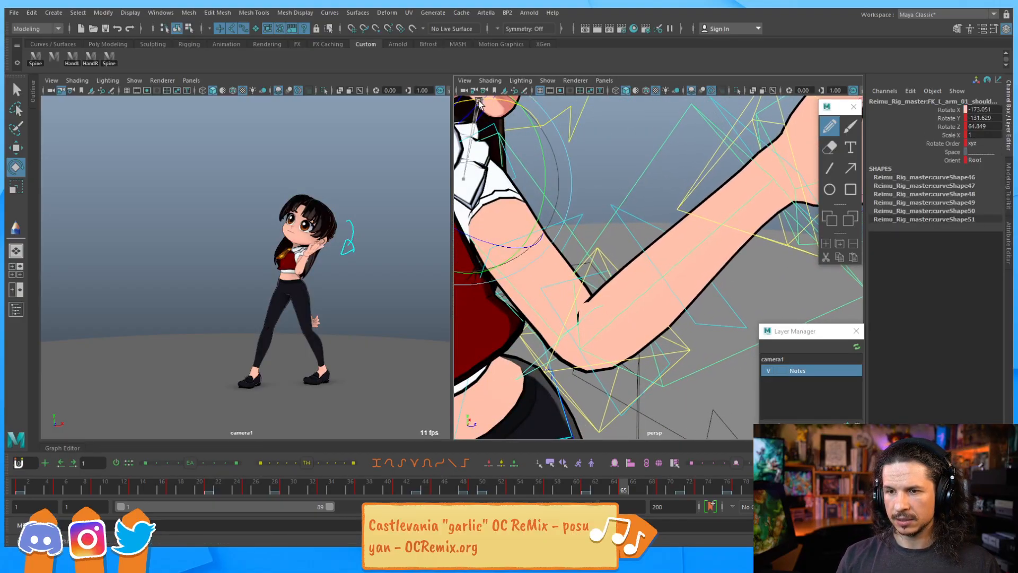
Step through neighbouring keyframes to check the shoulder rotation
{"action": "key", "text": "comma"}
{"action": "key", "text": "comma"}
{"action": "key", "text": "period"}
{"action": "key", "text": "period"}
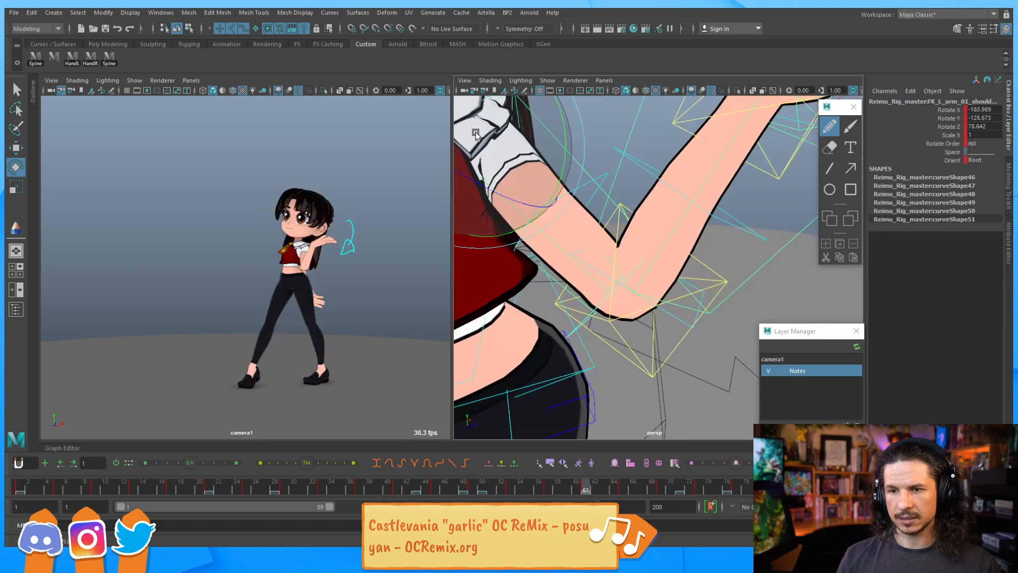
{"action": "key", "text": "comma"}
{"action": "key", "text": "comma"}
{"action": "key", "text": "comma"}
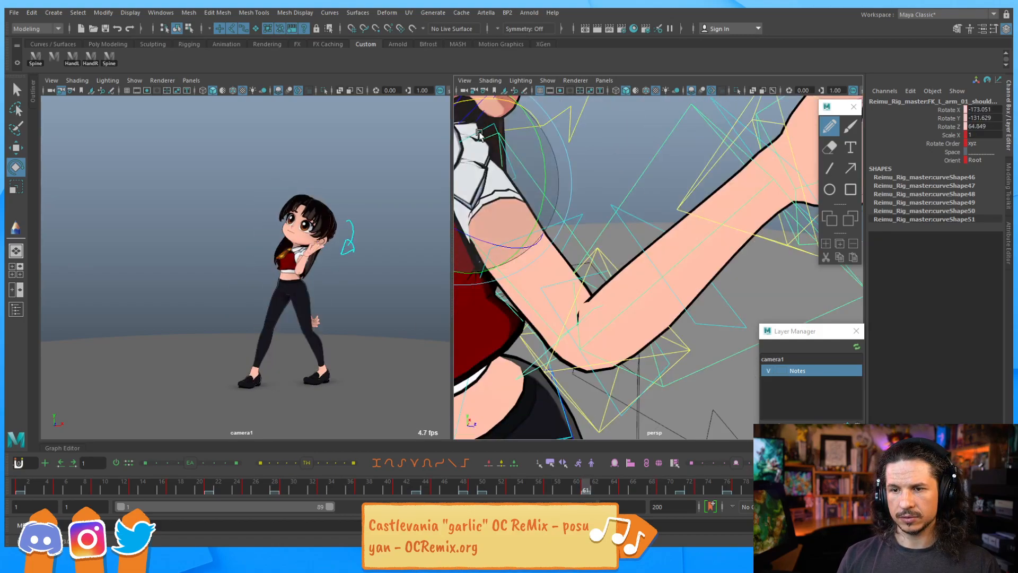
{"action": "key", "text": "period"}
{"action": "key", "text": "period"}
{"action": "key", "text": "period"}
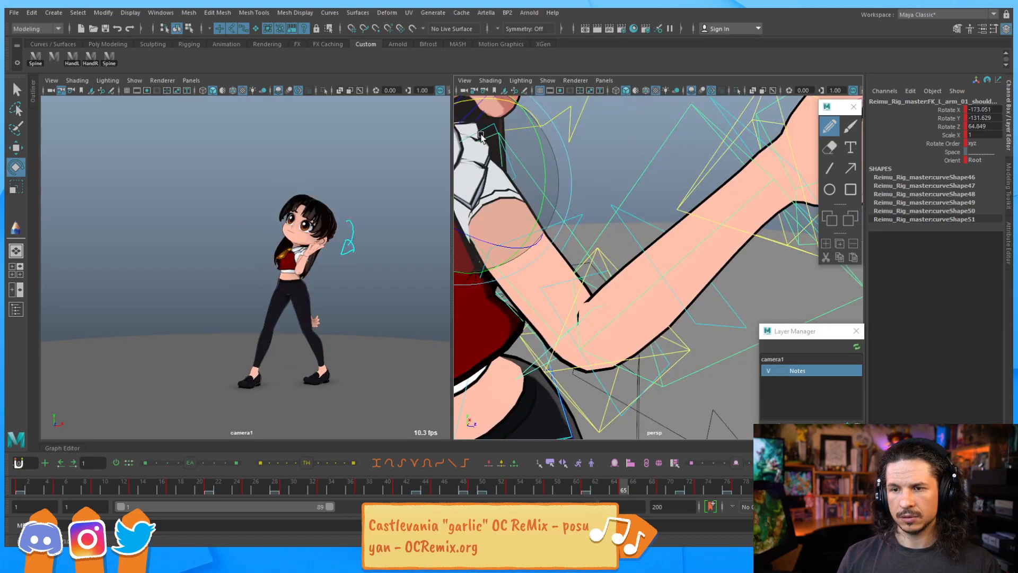
Select the elbow FK control and rotate it to about -74 degrees on Y
{"action": "left_click", "coordinate": [692, 351]}
{"action": "left_click_drag", "start_coordinate": [679, 303], "coordinate": [685, 313]}
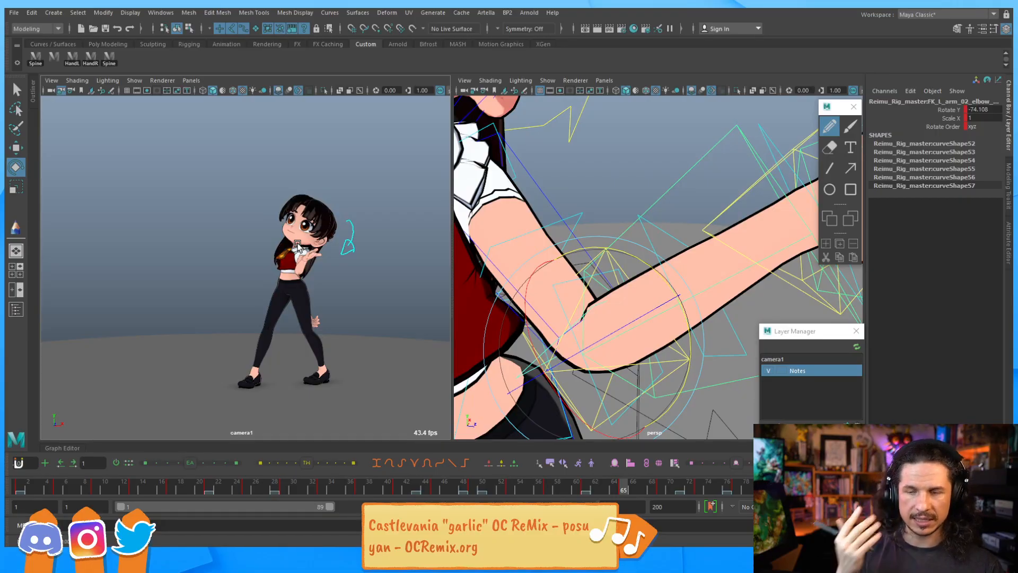
{"action": "key", "text": "Escape"}
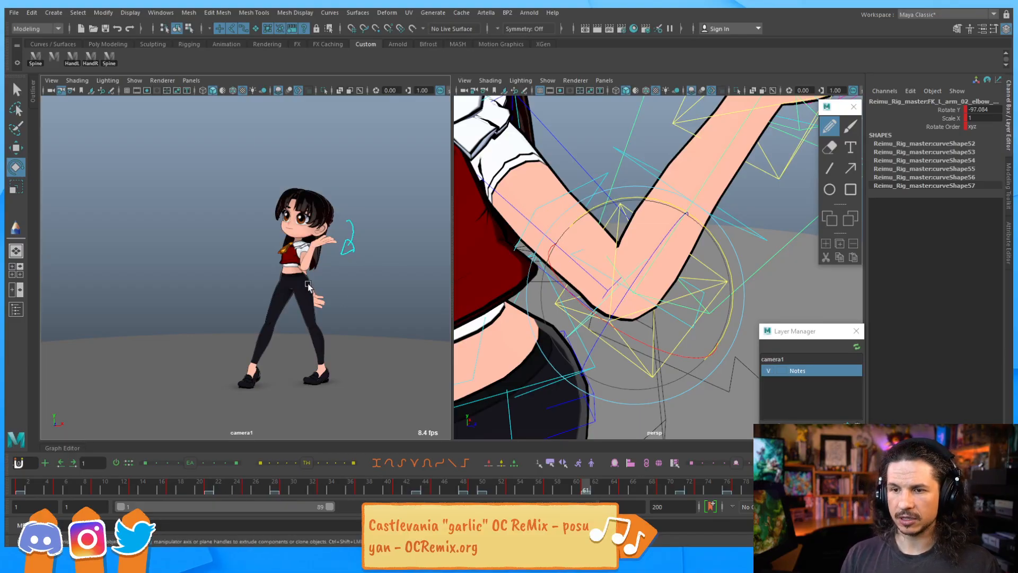
Play the animation, scrub the timeline and step through the keyframes to review the arm pose
{"action": "key", "text": "alt+v"}
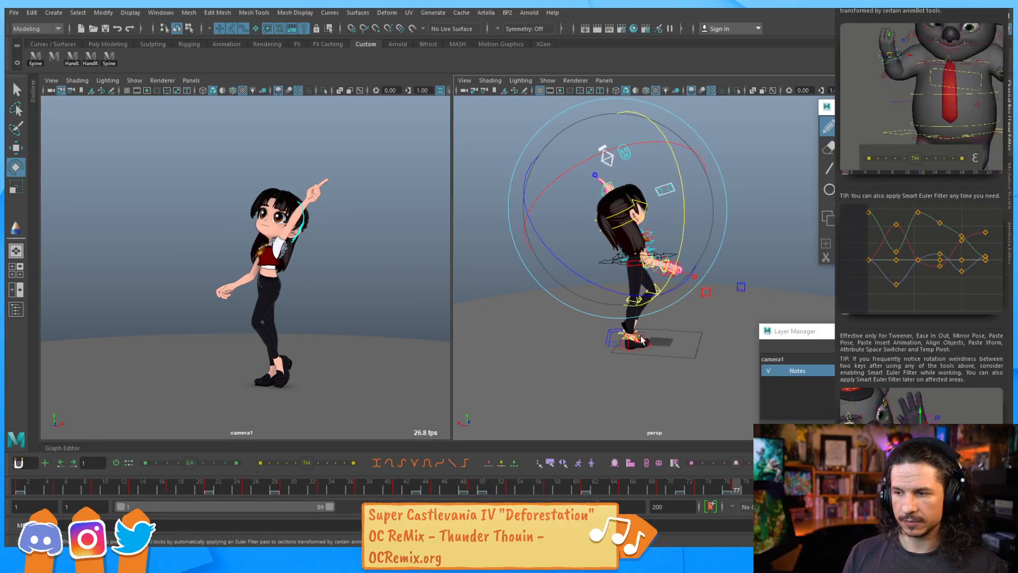
{"action": "mouse_move", "coordinate": [720, 488]}
{"action": "left_mouse_down"}
{"action": "mouse_move", "coordinate": [689, 493]}
{"action": "mouse_move", "coordinate": [708, 490]}
{"action": "left_mouse_up"}
{"action": "left_click", "coordinate": [633, 488]}
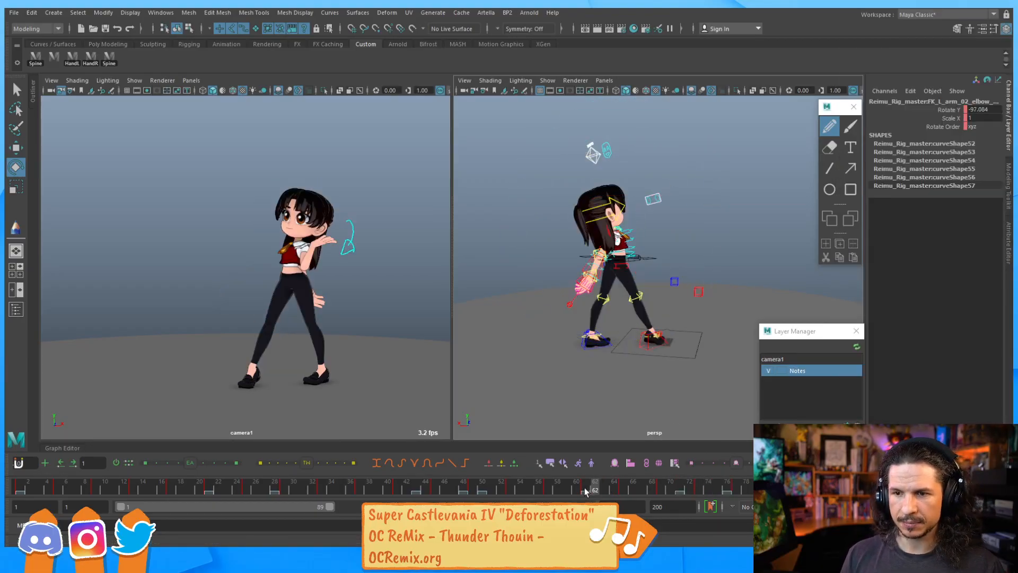
{"action": "key", "text": "e"}
{"action": "key", "text": "comma"}
{"action": "key", "text": "period"}
{"action": "key", "text": "comma"}
{"action": "key", "text": "comma"}
{"action": "key", "text": "period"}
{"action": "key", "text": "period"}
{"action": "key", "text": "period"}
{"action": "key", "text": "comma"}
{"action": "key", "text": "comma"}
{"action": "key", "text": "comma"}
{"action": "key", "text": "comma"}
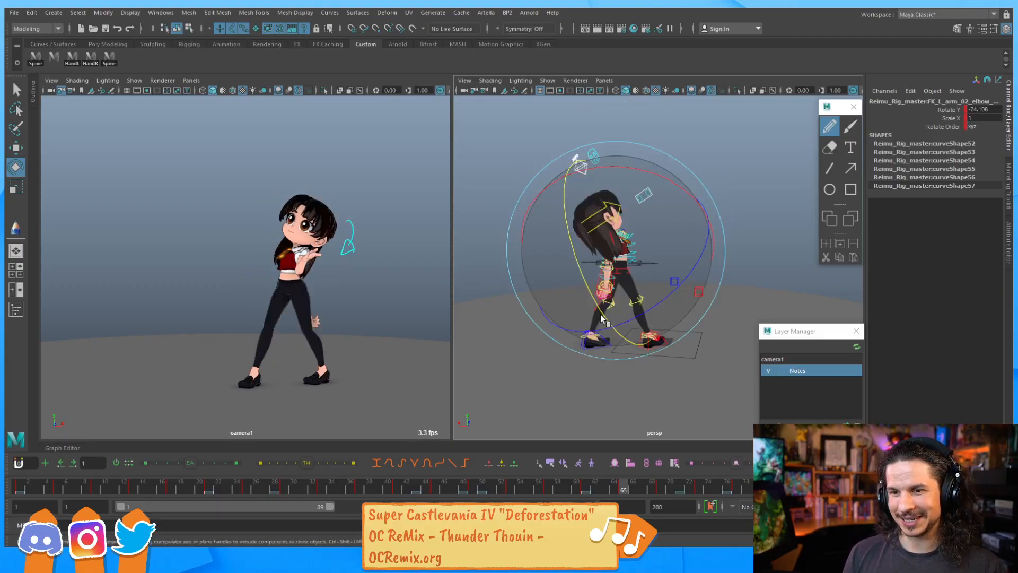
{"action": "key", "text": "period"}
{"action": "key", "text": "period"}
{"action": "key", "text": "period"}
{"action": "key", "text": "comma"}
{"action": "key", "text": "comma"}
{"action": "key", "text": "comma"}
{"action": "key", "text": "period"}
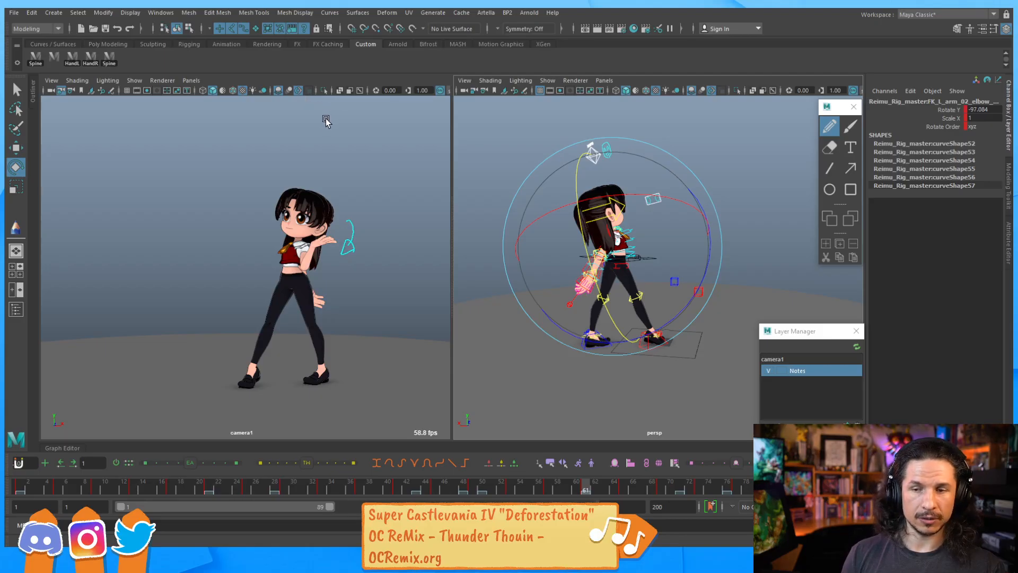
{"action": "key", "text": "comma"}
{"action": "key", "text": "comma"}
{"action": "key", "text": "comma"}
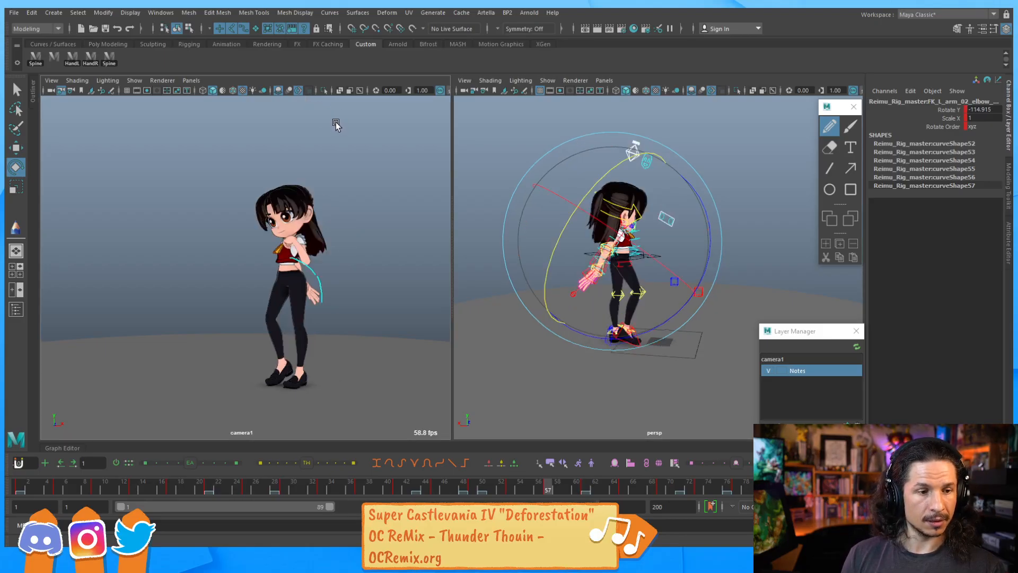
{"action": "key", "text": "period"}
{"action": "key", "text": "period"}
{"action": "key", "text": "period"}
{"action": "key", "text": "period"}
{"action": "key", "text": "comma"}
{"action": "key", "text": "comma"}
{"action": "key", "text": "period"}
{"action": "key", "text": "period"}
{"action": "key", "text": "period"}
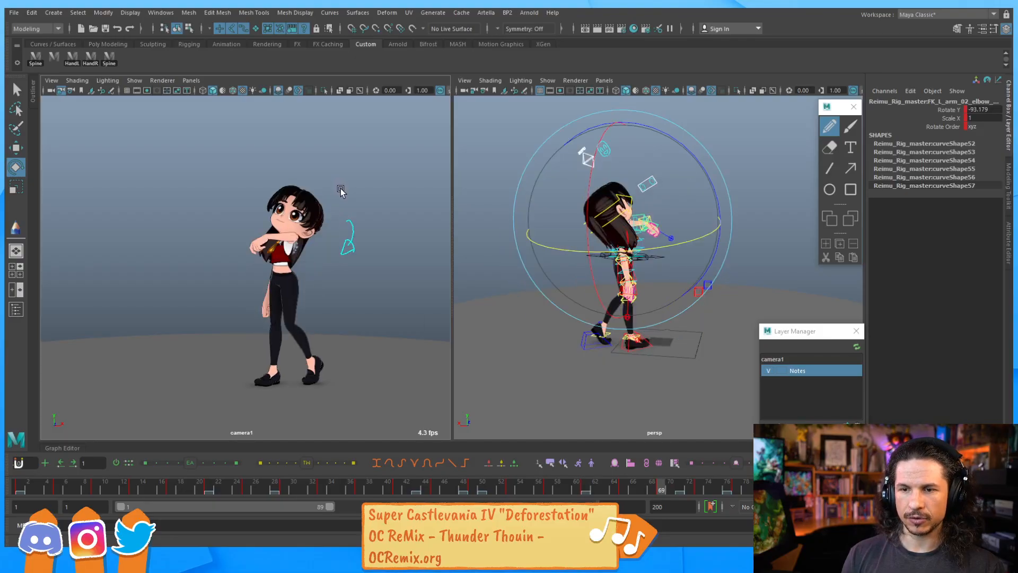
Orbit around the character, select the elbow offset control and rotate it to refine the arm's bend
{"action": "left_click_drag", "start_coordinate": [629, 219], "coordinate": [382, 233], "text": "alt"}
{"action": "middle_click_drag", "start_coordinate": [632, 204], "coordinate": [529, 256], "text": "alt"}
{"action": "right_click_drag", "start_coordinate": [529, 257], "coordinate": [820, 255], "text": "alt"}
{"action": "left_click_drag", "start_coordinate": [650, 300], "coordinate": [659, 271], "text": "alt"}
{"action": "middle_click_drag", "start_coordinate": [659, 270], "coordinate": [751, 249], "text": "alt"}
{"action": "right_click_drag", "start_coordinate": [619, 293], "coordinate": [684, 281], "text": "alt"}
{"action": "middle_click_drag", "start_coordinate": [684, 281], "coordinate": [726, 261], "text": "alt"}
{"action": "right_click_drag", "start_coordinate": [588, 326], "coordinate": [658, 320], "text": "alt"}
{"action": "middle_click_drag", "start_coordinate": [657, 319], "coordinate": [672, 308], "text": "alt"}
{"action": "right_click_drag", "start_coordinate": [673, 308], "coordinate": [695, 300], "text": "alt"}
{"action": "middle_click_drag", "start_coordinate": [695, 300], "coordinate": [751, 288], "text": "alt"}
{"action": "key", "text": "q"}
{"action": "left_click", "coordinate": [612, 308]}
{"action": "left_click", "coordinate": [621, 305]}
{"action": "key", "text": "f"}
{"action": "right_click_drag", "start_coordinate": [689, 267], "coordinate": [536, 276], "text": "alt"}
{"action": "left_click_drag", "start_coordinate": [536, 276], "coordinate": [600, 288], "text": "alt"}
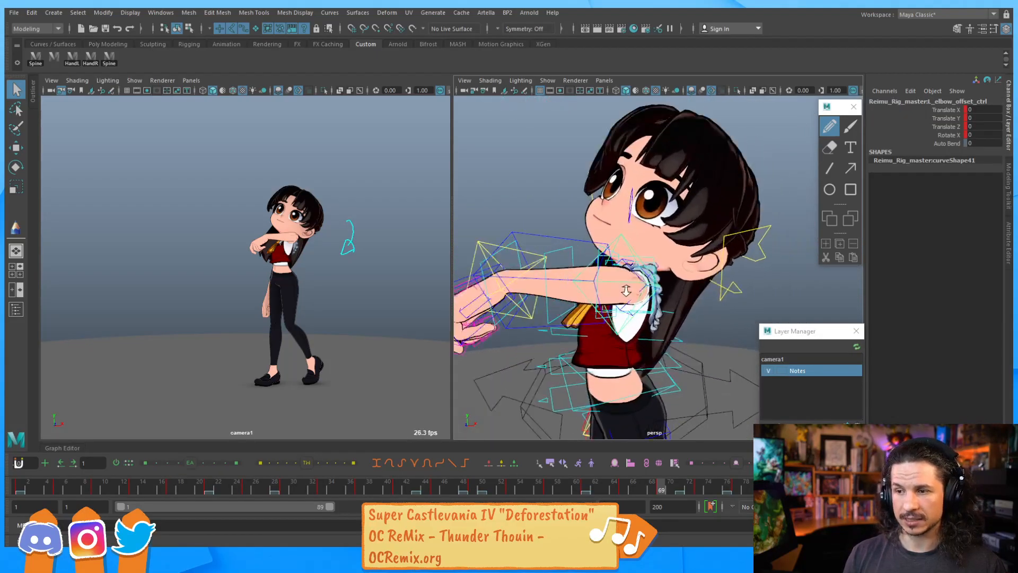
{"action": "right_click_drag", "start_coordinate": [600, 288], "coordinate": [616, 291], "text": "alt"}
{"action": "left_click_drag", "start_coordinate": [616, 291], "coordinate": [693, 268], "text": "alt"}
{"action": "left_click", "coordinate": [609, 244]}
{"action": "key", "text": "e"}
{"action": "middle_click_drag", "start_coordinate": [471, 188], "coordinate": [544, 183], "text": "alt"}
Select the lower-arm bendy control and rotate it to about 1.35 degrees on Z
{"action": "key", "text": "q"}
{"action": "left_click", "coordinate": [536, 249]}
{"action": "left_click", "coordinate": [534, 249]}
{"action": "key", "text": "e"}
{"action": "left_click_drag", "start_coordinate": [598, 245], "coordinate": [583, 242]}
{"action": "key", "text": "comma"}
{"action": "key", "text": "comma"}
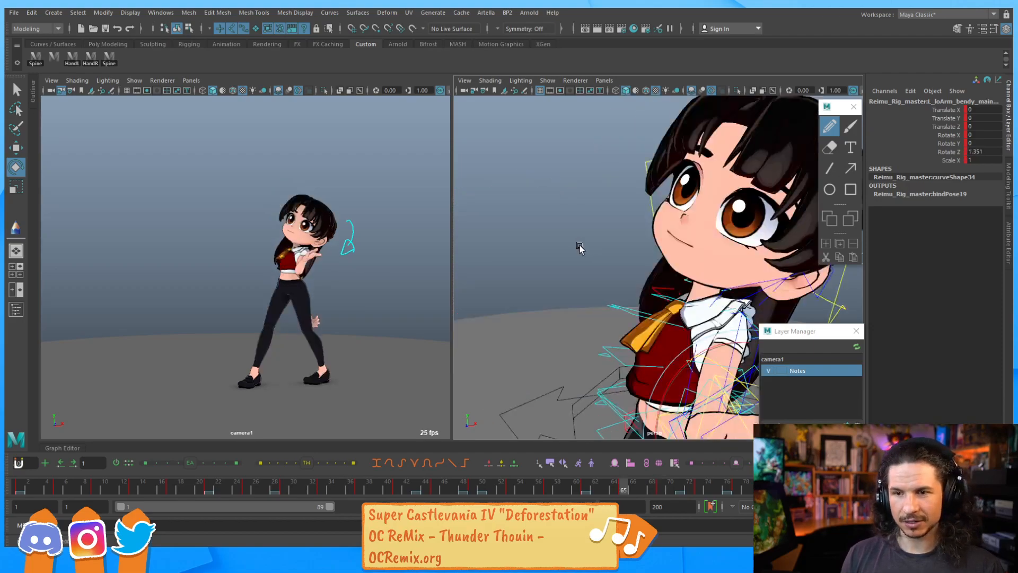
Step to a later keyframe, select the lower-arm bendy control and rotate it to about 9.68 degrees on Z
{"action": "key", "text": "period"}
{"action": "key", "text": "period"}
{"action": "key", "text": "period"}
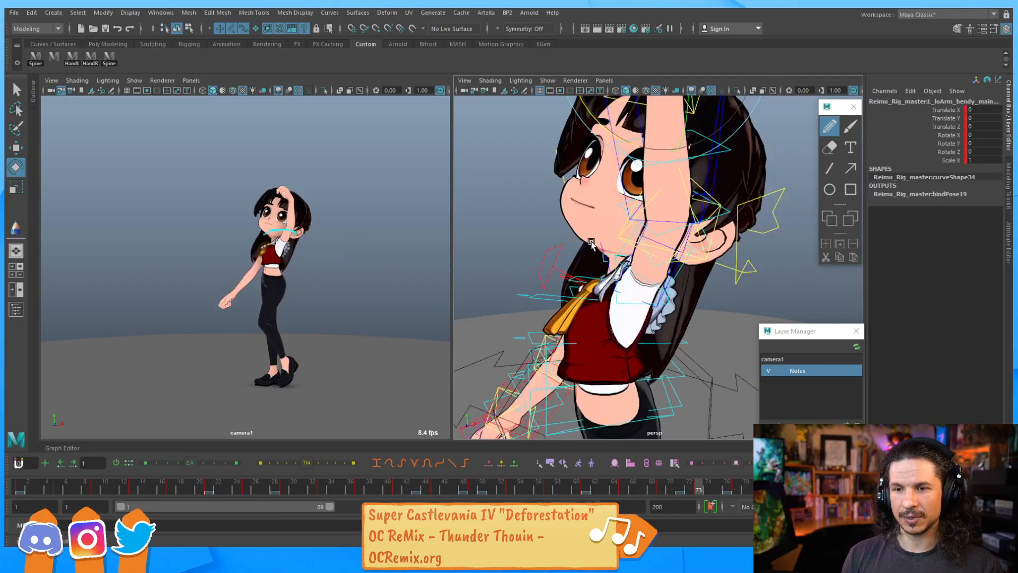
{"action": "left_click_drag", "start_coordinate": [668, 174], "coordinate": [621, 224], "text": "alt"}
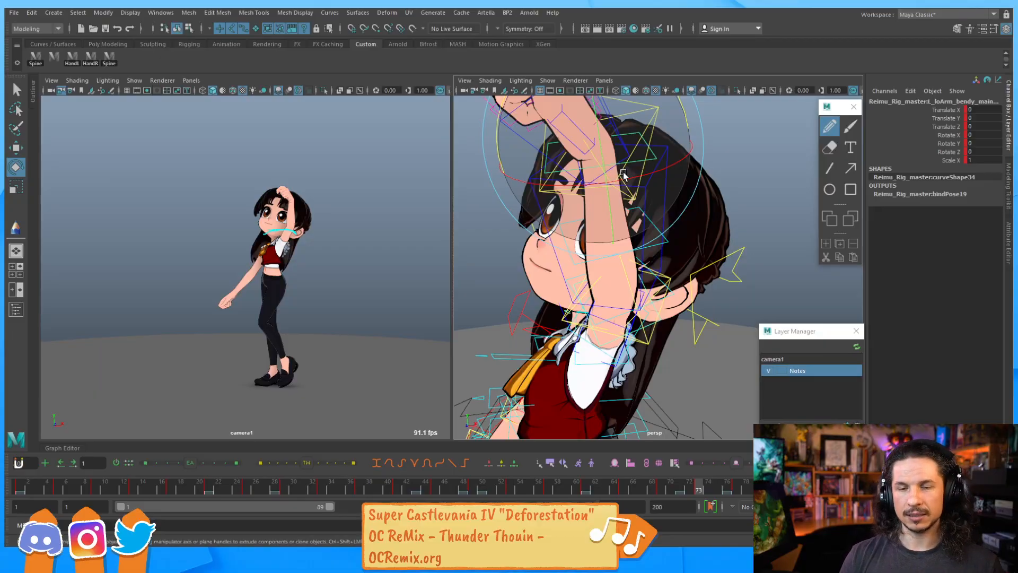
{"action": "left_click_drag", "start_coordinate": [616, 154], "coordinate": [603, 341], "text": "alt"}
{"action": "key", "text": "q"}
{"action": "left_click", "coordinate": [603, 284]}
{"action": "left_click", "coordinate": [610, 333]}
{"action": "key", "text": "e"}
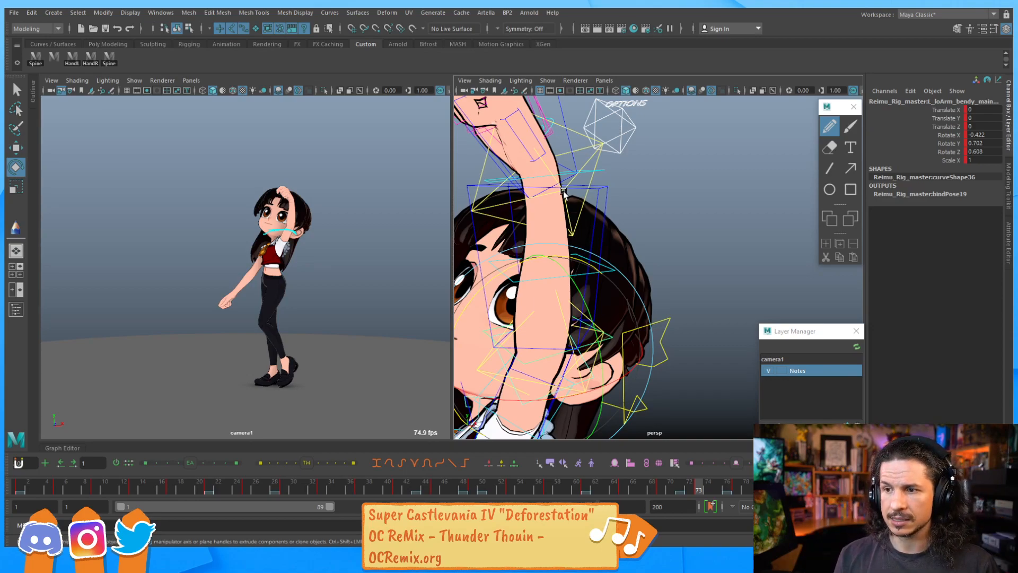
{"action": "left_click_drag", "start_coordinate": [555, 257], "coordinate": [568, 257]}
{"action": "middle_click_drag", "start_coordinate": [566, 268], "coordinate": [582, 207], "text": "alt"}
Select the upper-arm bendy control and rotate it to about 3.14 degrees on Y
{"action": "key", "text": "q"}
{"action": "left_click_drag", "start_coordinate": [594, 314], "coordinate": [596, 318], "text": "alt"}
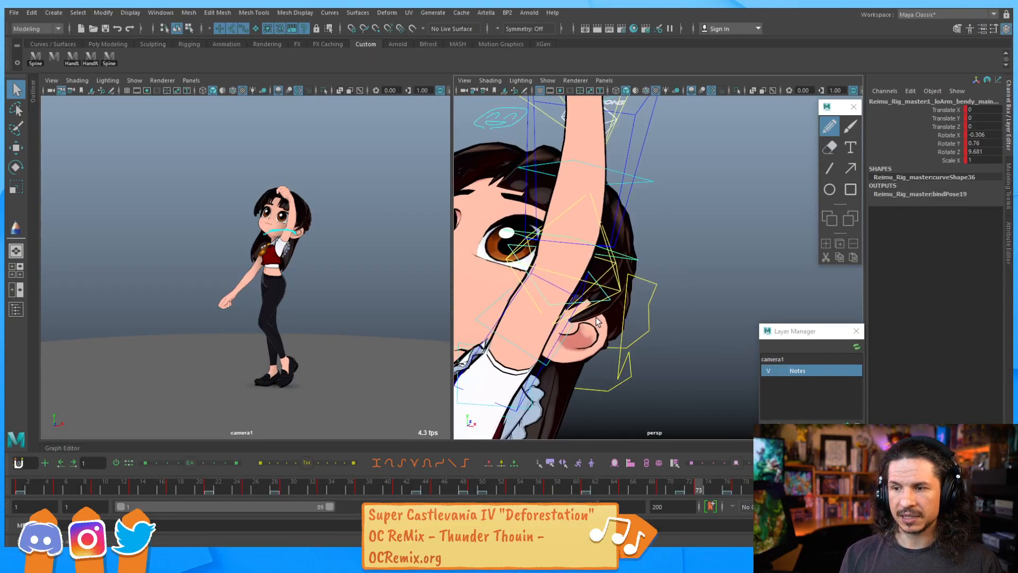
{"action": "left_click", "coordinate": [609, 300]}
{"action": "left_click", "coordinate": [609, 300]}
{"action": "key", "text": "e"}
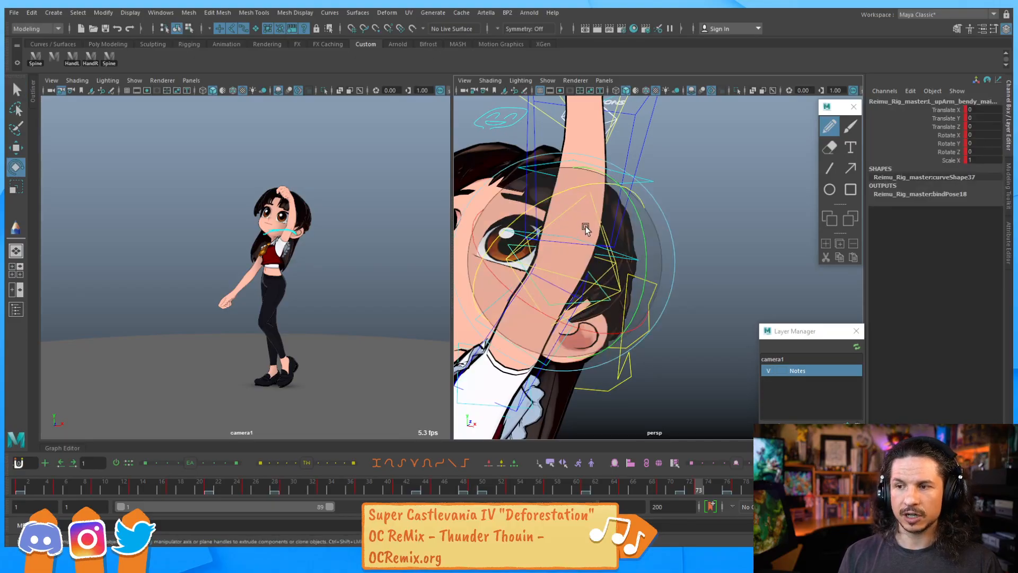
{"action": "left_click_drag", "start_coordinate": [629, 205], "coordinate": [551, 279]}
{"action": "left_click", "coordinate": [539, 336]}
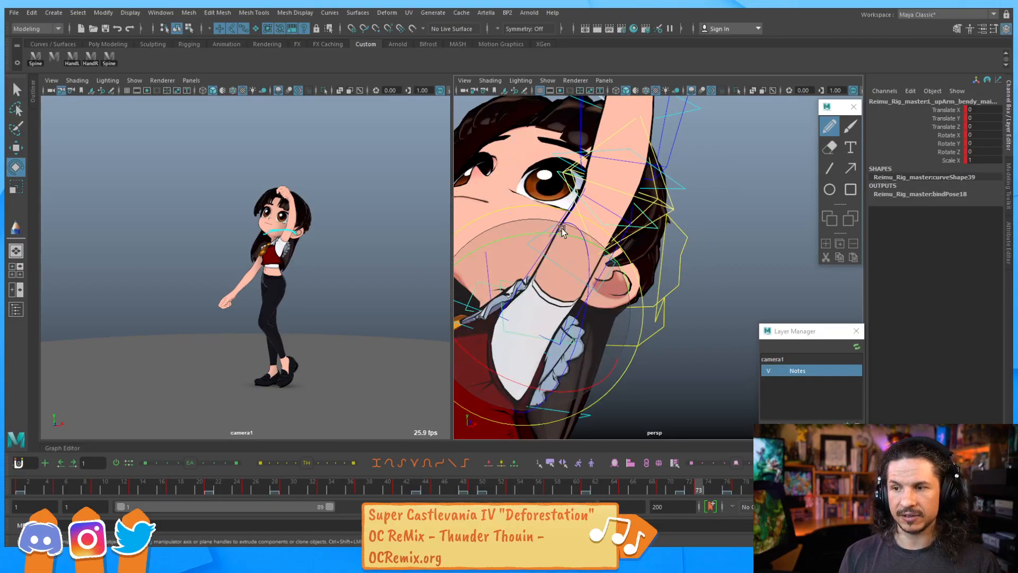
{"action": "left_click_drag", "start_coordinate": [546, 233], "coordinate": [551, 234]}
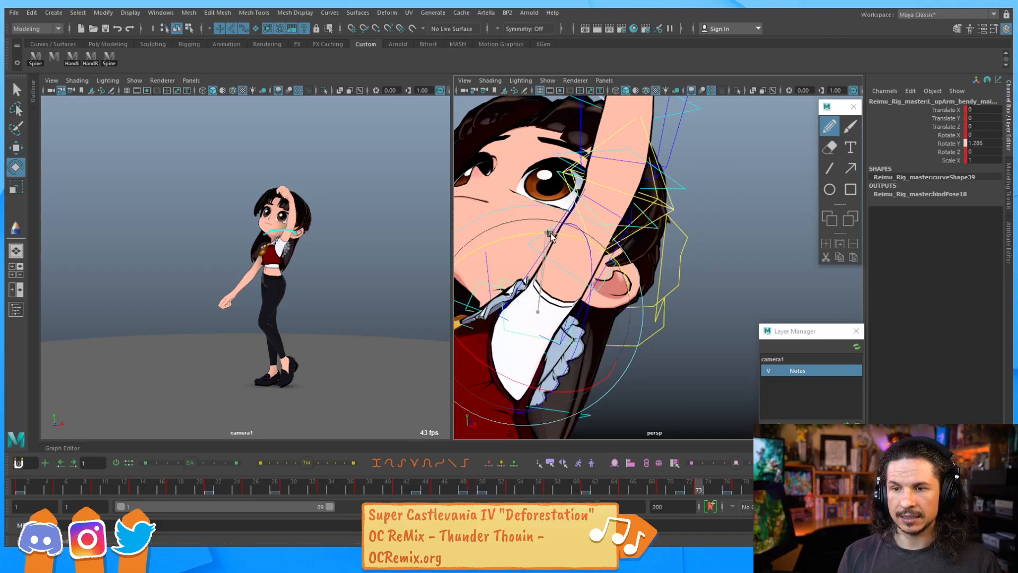
{"action": "left_click_drag", "start_coordinate": [552, 235], "coordinate": [549, 253]}
Step backwards and forwards through the neighbouring keyframes to review the raised arm pose
{"action": "key", "text": "comma"}
{"action": "key", "text": "comma"}
{"action": "key", "text": "comma"}
{"action": "key", "text": "period"}
{"action": "key", "text": "period"}
{"action": "key", "text": "period"}
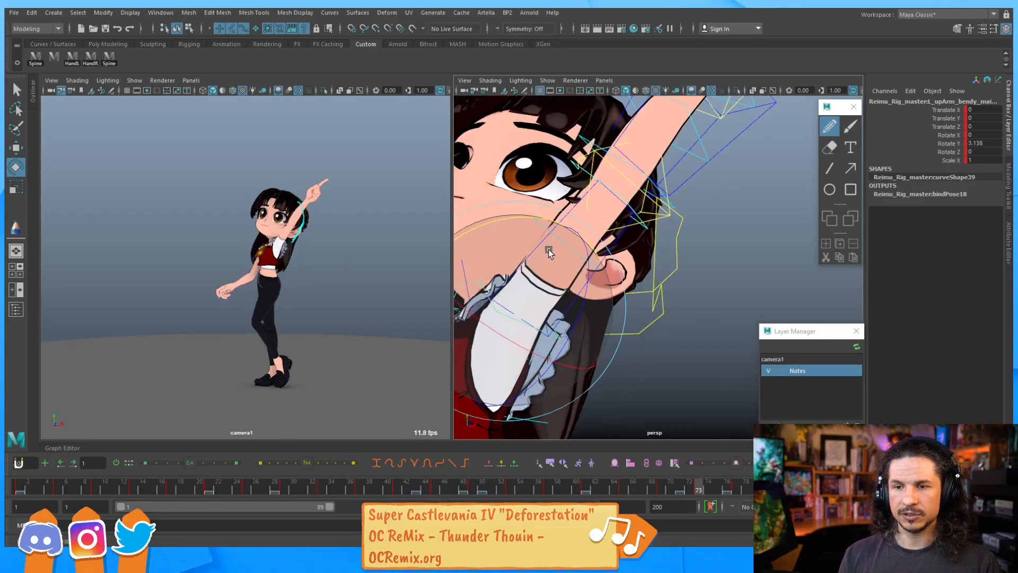
{"action": "key", "text": "comma"}
{"action": "key", "text": "comma"}
{"action": "key", "text": "period"}
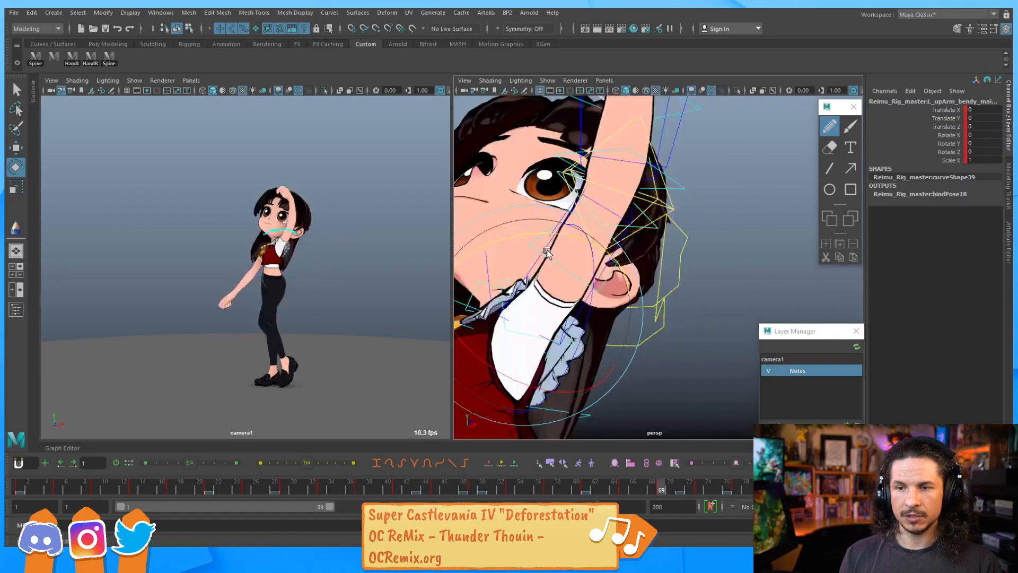
Switch to Clip Studio Paint and sketch a tall third eye outline below the others with small motion ticks beside it
{"action": "key", "text": "alt+Tab"}
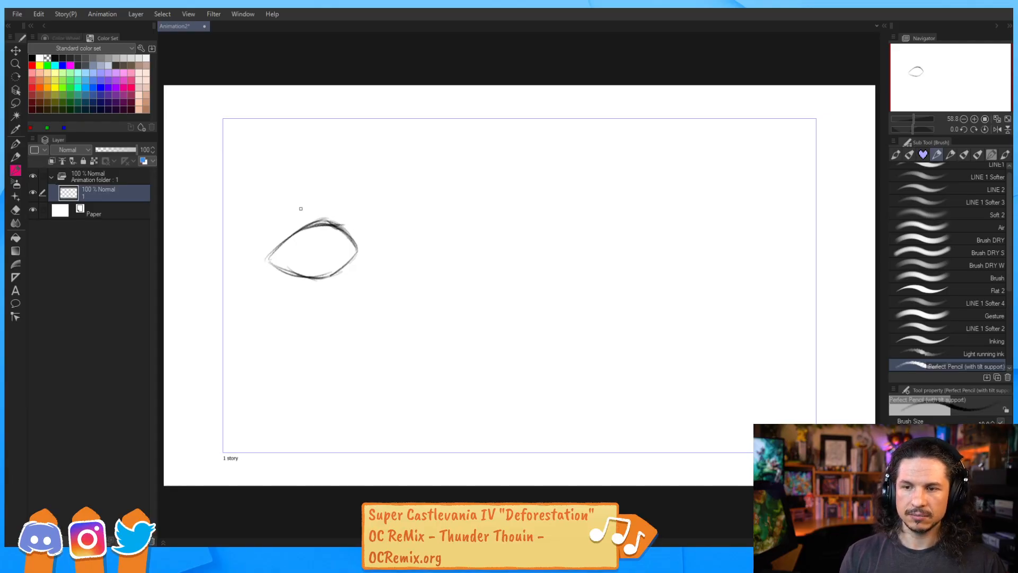
{"action": "key", "text": "e"}
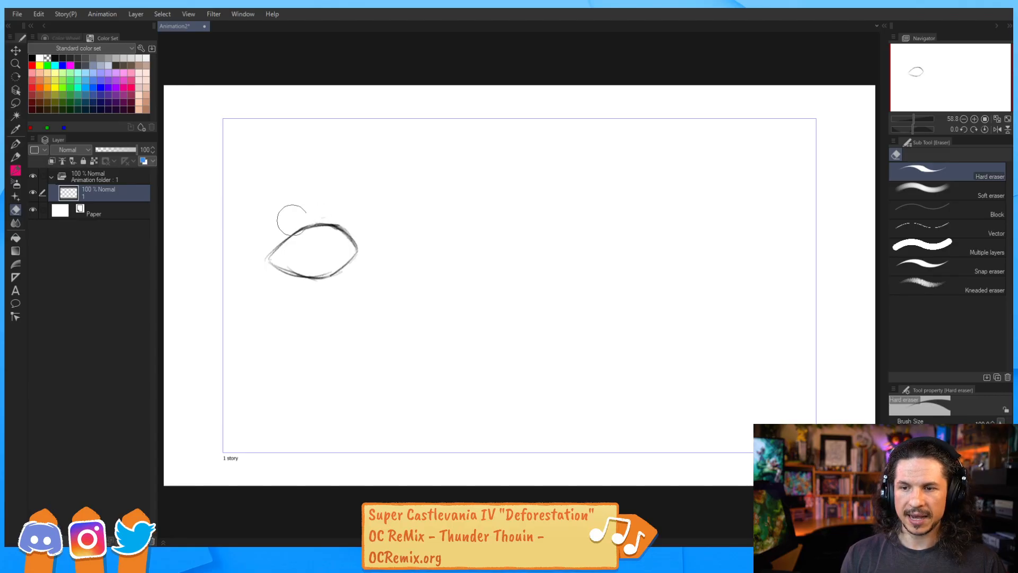
{"action": "key", "text": "b"}
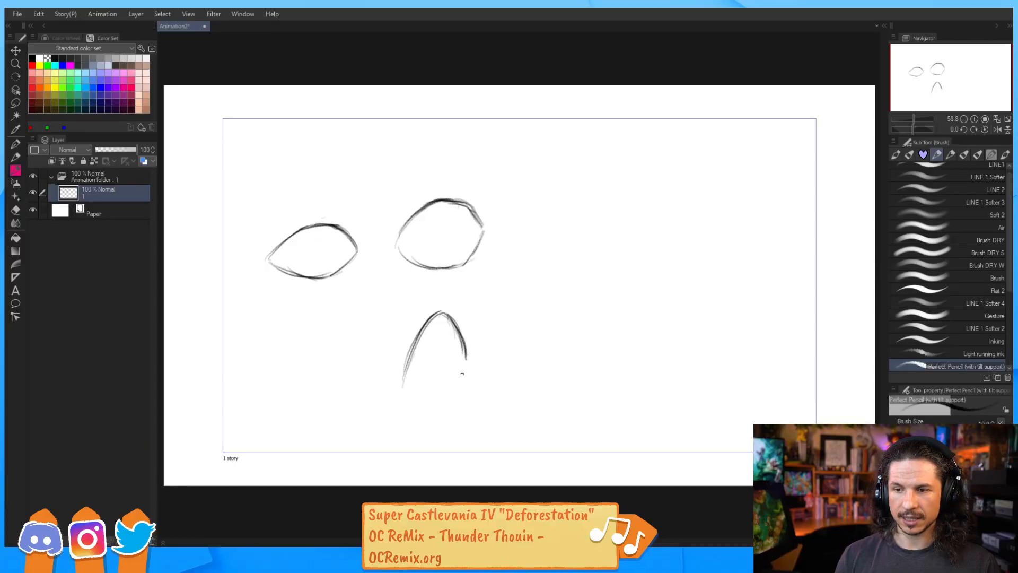
{"action": "mouse_move", "coordinate": [466, 358]}
{"action": "left_mouse_down"}
{"action": "mouse_move", "coordinate": [448, 412]}
{"action": "mouse_move", "coordinate": [423, 404]}
{"action": "left_mouse_up"}
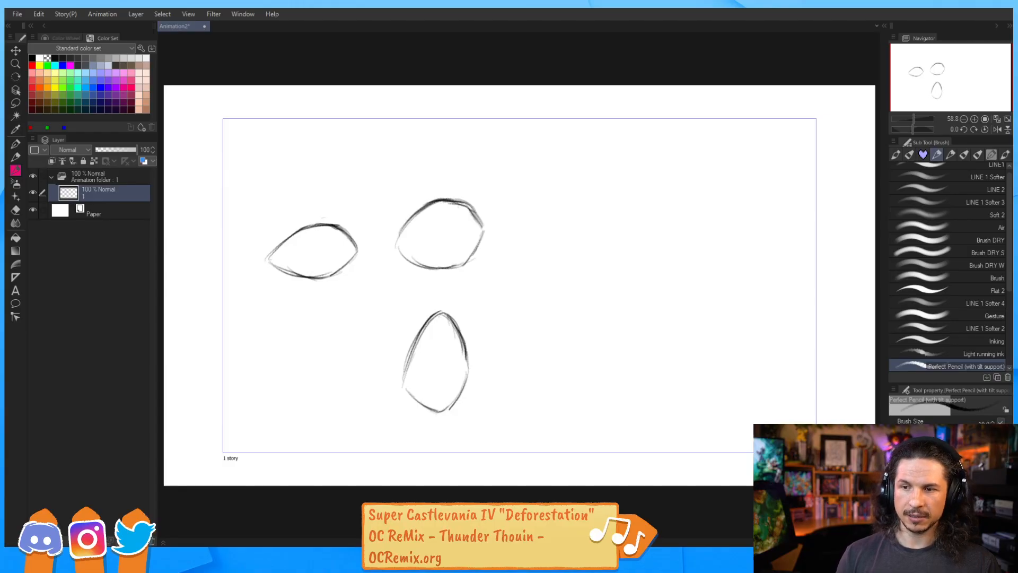
{"action": "left_click_drag", "start_coordinate": [469, 281], "coordinate": [470, 297]}
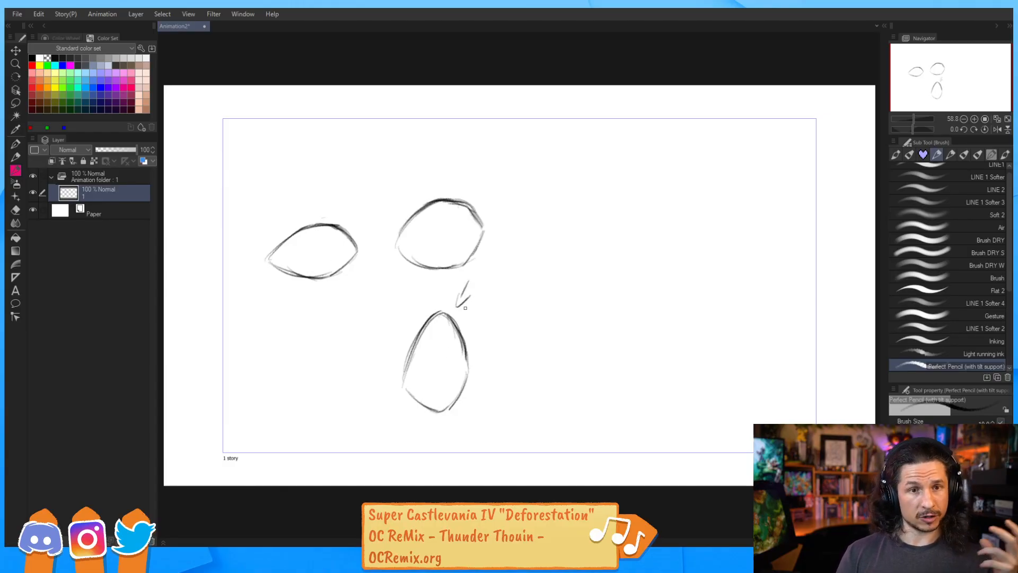
{"action": "mouse_move", "coordinate": [421, 338]}
{"action": "left_mouse_down"}
{"action": "mouse_move", "coordinate": [455, 318]}
{"action": "mouse_move", "coordinate": [459, 331]}
{"action": "left_mouse_up"}
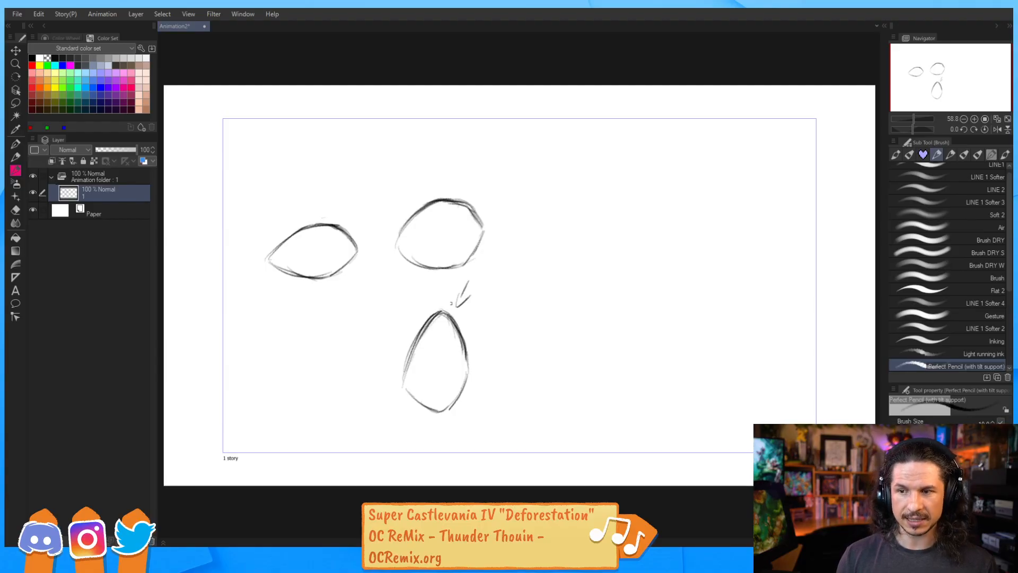
{"action": "mouse_move", "coordinate": [402, 229]}
{"action": "left_mouse_down"}
{"action": "mouse_move", "coordinate": [449, 198]}
{"action": "mouse_move", "coordinate": [477, 212]}
{"action": "mouse_move", "coordinate": [437, 203]}
{"action": "left_mouse_up"}
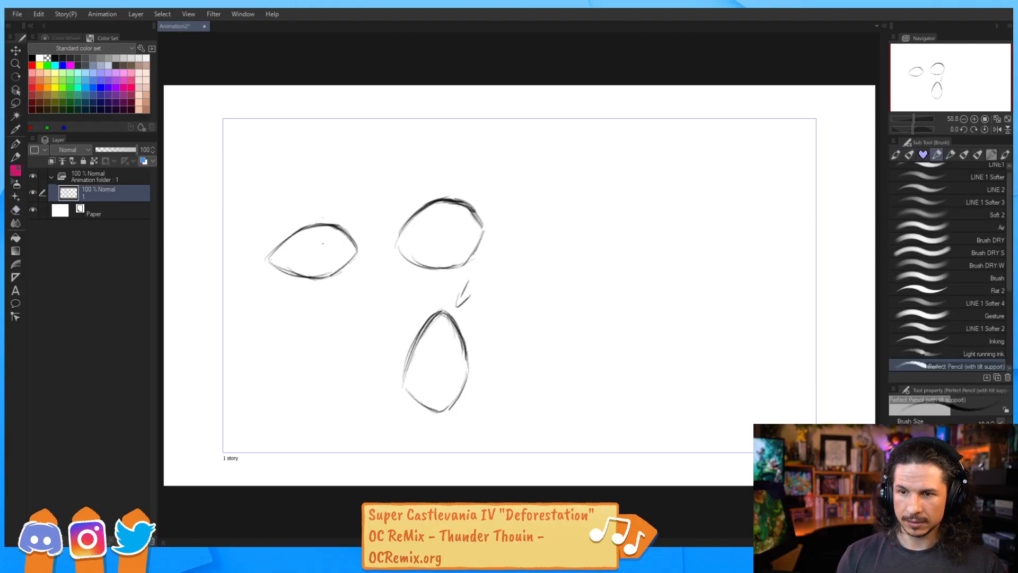
Draw pupils and inner-corner marks into the three eye sketches
{"action": "left_click_drag", "start_coordinate": [333, 239], "coordinate": [335, 260]}
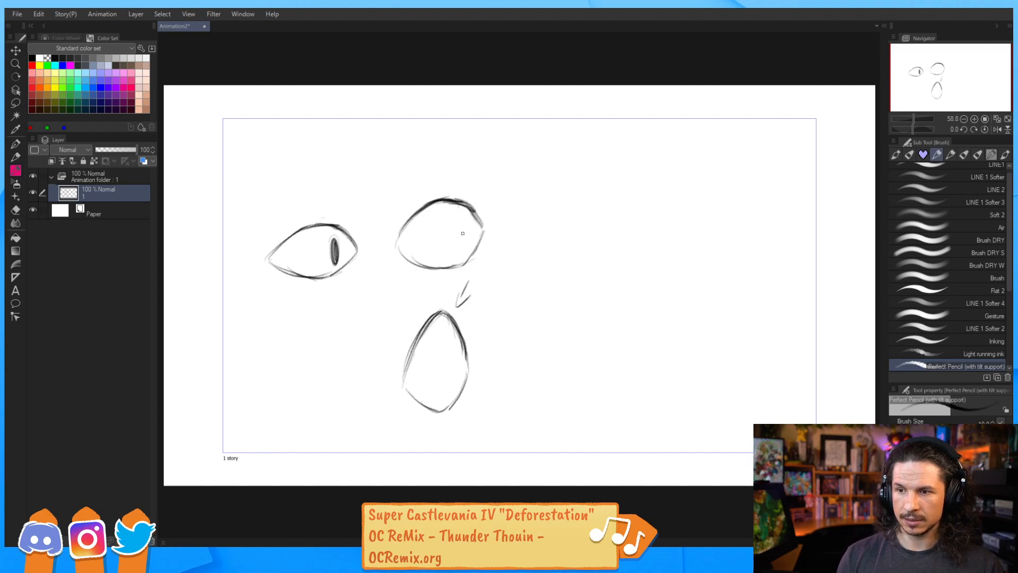
{"action": "left_click_drag", "start_coordinate": [461, 226], "coordinate": [464, 247]}
{"action": "left_click_drag", "start_coordinate": [452, 359], "coordinate": [454, 384]}
{"action": "left_click_drag", "start_coordinate": [495, 317], "coordinate": [479, 341]}
{"action": "left_click_drag", "start_coordinate": [476, 230], "coordinate": [486, 232]}
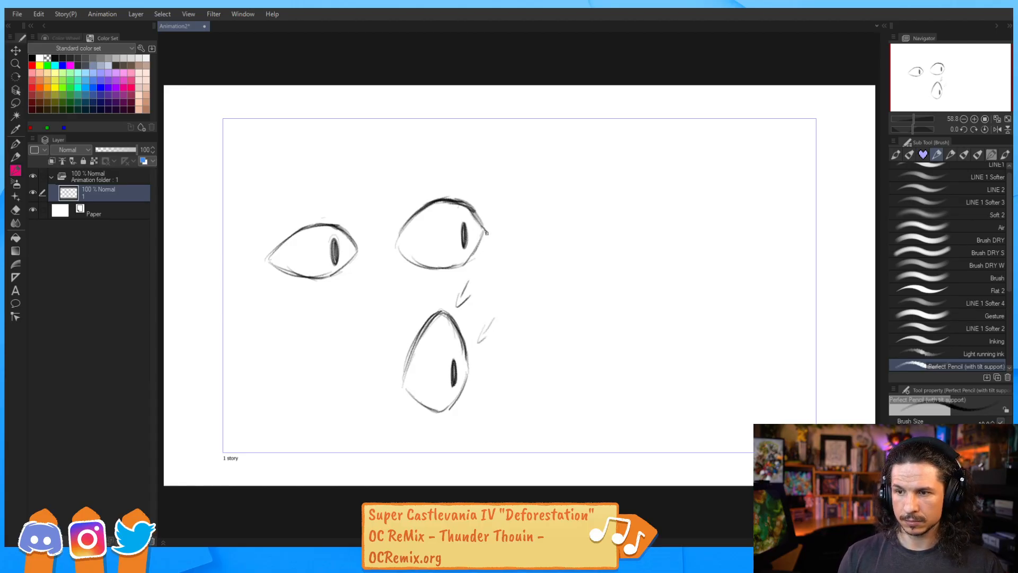
{"action": "mouse_move", "coordinate": [353, 248]}
{"action": "left_mouse_down"}
{"action": "mouse_move", "coordinate": [363, 252]}
{"action": "mouse_move", "coordinate": [355, 245]}
{"action": "left_mouse_up"}
{"action": "left_click_drag", "start_coordinate": [468, 362], "coordinate": [469, 367]}
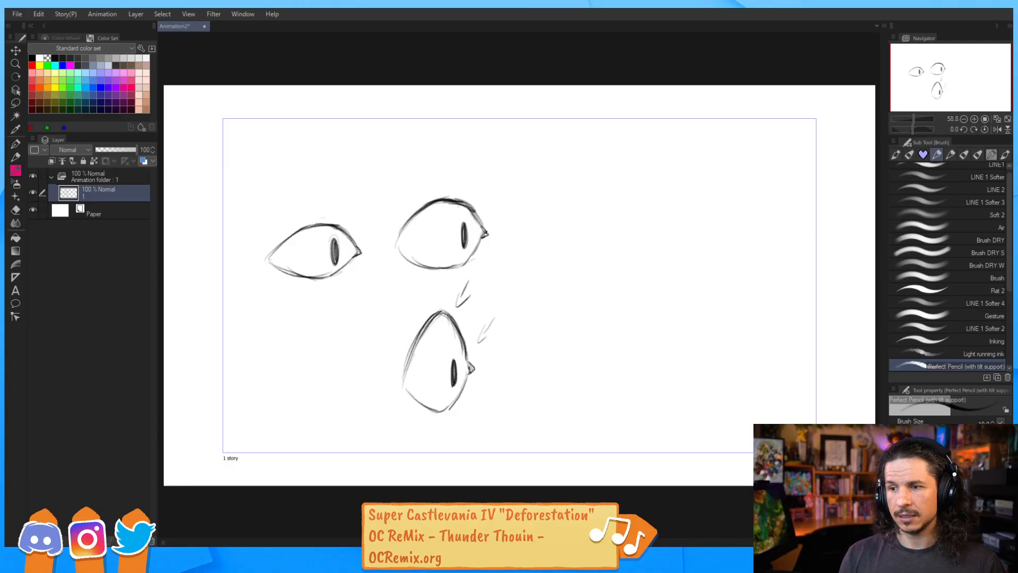
Sketch a half-closed eye to the right, erasing and redrawing its upper lid line
{"action": "left_click_drag", "start_coordinate": [547, 246], "coordinate": [646, 243]}
{"action": "left_click_drag", "start_coordinate": [610, 241], "coordinate": [647, 243]}
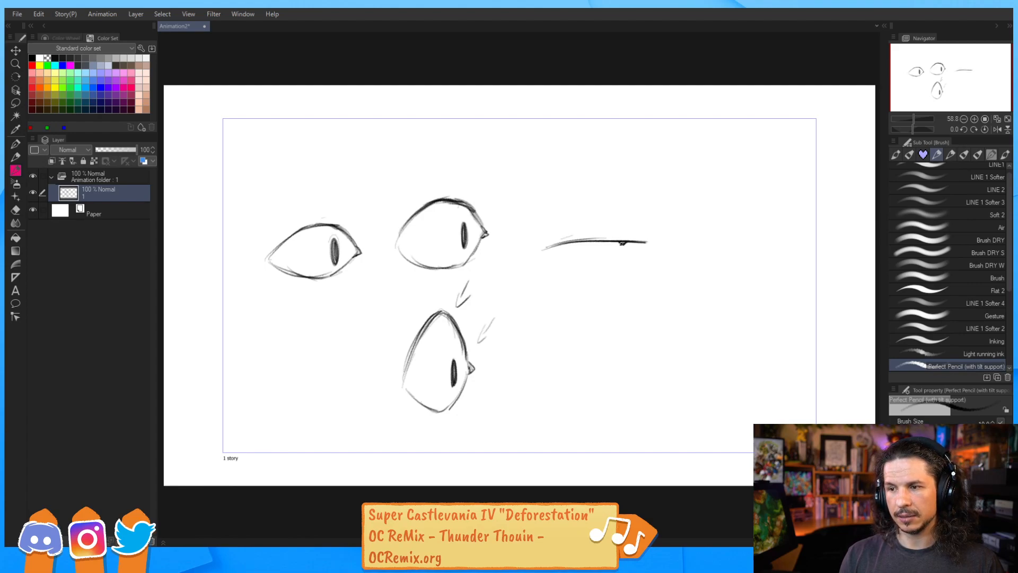
{"action": "left_click_drag", "start_coordinate": [643, 242], "coordinate": [619, 262]}
{"action": "mouse_move", "coordinate": [545, 251]}
{"action": "left_mouse_down"}
{"action": "mouse_move", "coordinate": [597, 268]}
{"action": "mouse_move", "coordinate": [626, 262]}
{"action": "left_mouse_up"}
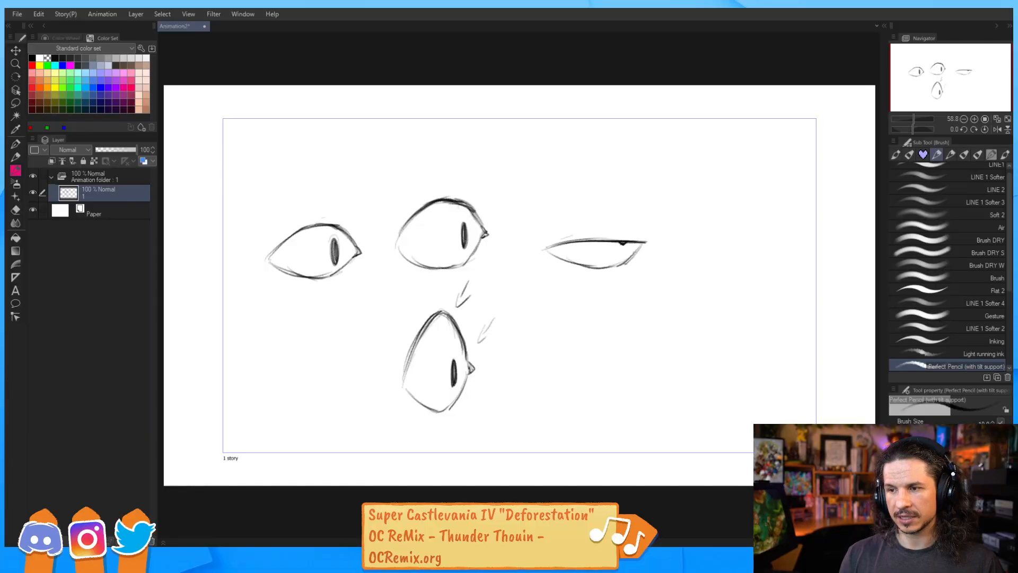
{"action": "key", "text": "e"}
{"action": "mouse_move", "coordinate": [559, 239]}
{"action": "left_mouse_down"}
{"action": "mouse_move", "coordinate": [630, 238]}
{"action": "mouse_move", "coordinate": [564, 234]}
{"action": "mouse_move", "coordinate": [558, 244]}
{"action": "mouse_move", "coordinate": [580, 251]}
{"action": "mouse_move", "coordinate": [644, 243]}
{"action": "left_mouse_up"}
{"action": "key", "text": "b"}
{"action": "mouse_move", "coordinate": [616, 250]}
{"action": "left_mouse_down"}
{"action": "mouse_move", "coordinate": [642, 244]}
{"action": "mouse_move", "coordinate": [617, 254]}
{"action": "left_mouse_up"}
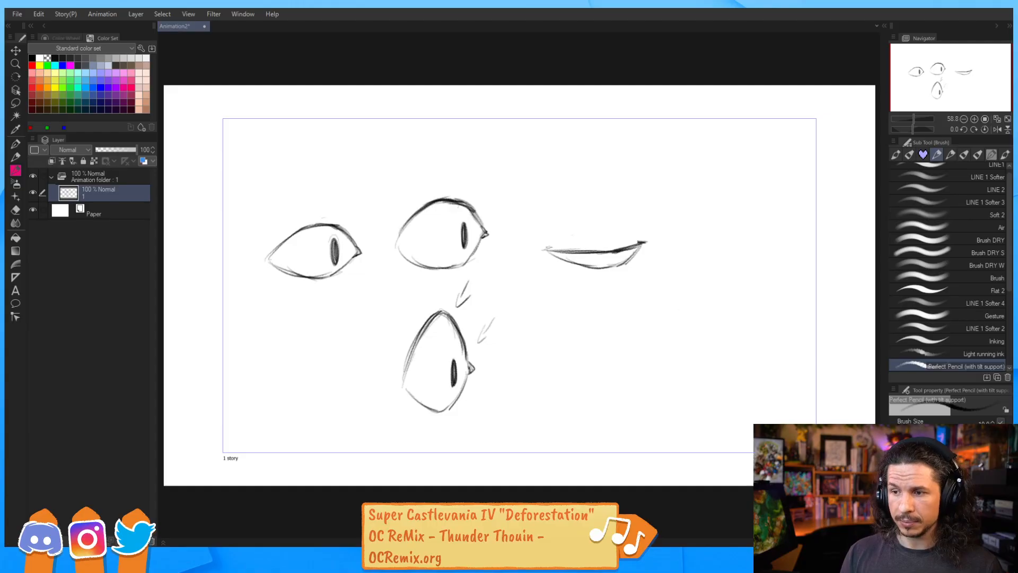
Add a small motion tick below the first eye, undoing the extra strokes
{"action": "mouse_move", "coordinate": [363, 269]}
{"action": "left_mouse_down"}
{"action": "mouse_move", "coordinate": [364, 289]}
{"action": "mouse_move", "coordinate": [359, 253]}
{"action": "mouse_move", "coordinate": [334, 254]}
{"action": "left_mouse_up"}
{"action": "left_click_drag", "start_coordinate": [262, 259], "coordinate": [353, 253]}
{"action": "key", "text": "ctrl+z"}
{"action": "key", "text": "ctrl+z"}
{"action": "key", "text": "ctrl+z"}
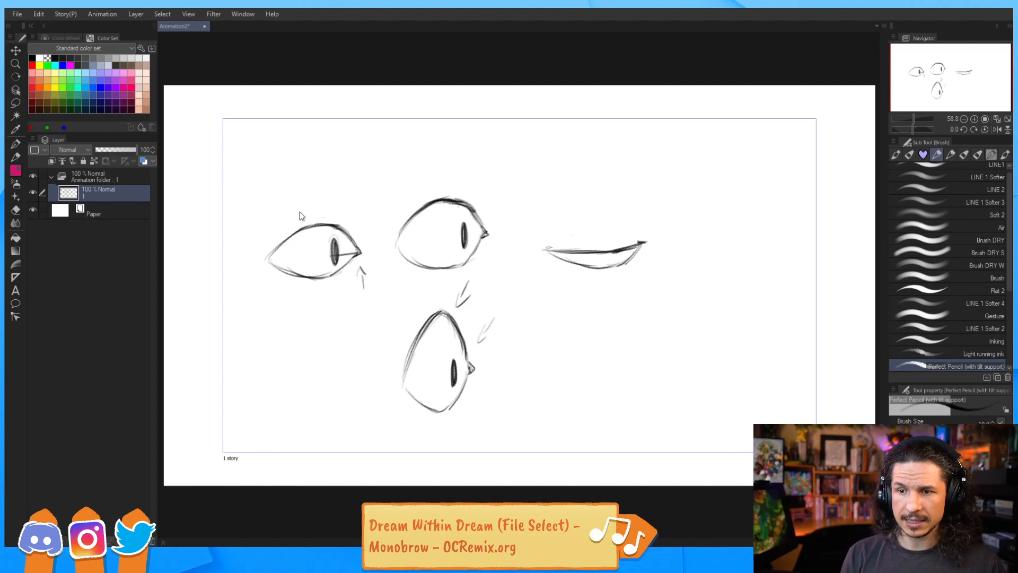
{"action": "left_click_drag", "start_coordinate": [340, 242], "coordinate": [354, 240]}
{"action": "key", "text": "ctrl+z"}
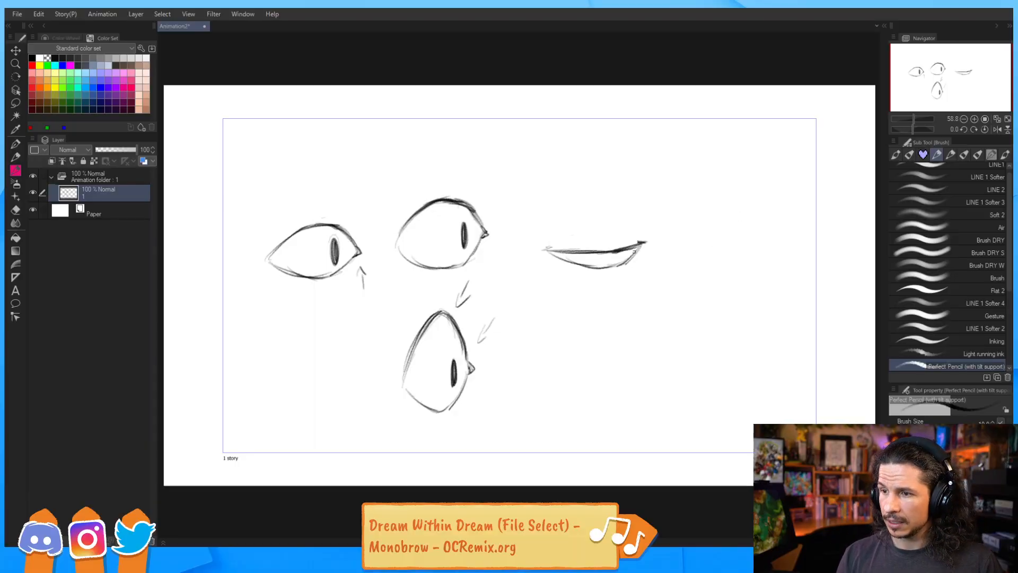
Sketch a heavy-lidded eye at the lower right with a pupil under its thick lid line
{"action": "mouse_move", "coordinate": [555, 345]}
{"action": "left_mouse_down"}
{"action": "mouse_move", "coordinate": [657, 334]}
{"action": "mouse_move", "coordinate": [638, 374]}
{"action": "mouse_move", "coordinate": [607, 385]}
{"action": "mouse_move", "coordinate": [562, 356]}
{"action": "left_mouse_up"}
{"action": "key", "text": "ctrl+z"}
{"action": "key", "text": "ctrl+z"}
{"action": "key", "text": "ctrl+z"}
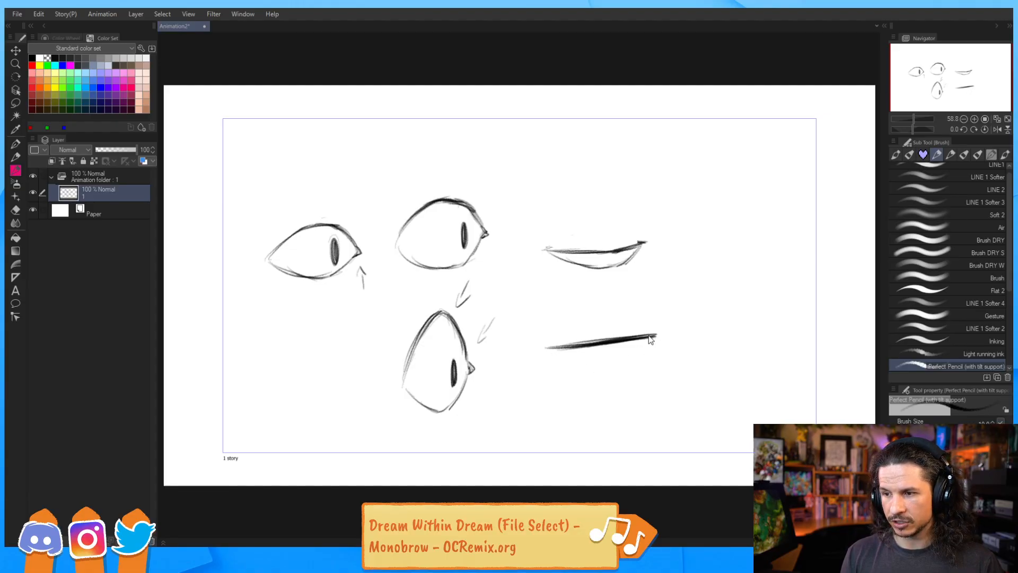
{"action": "mouse_move", "coordinate": [656, 334]}
{"action": "left_mouse_down"}
{"action": "mouse_move", "coordinate": [643, 365]}
{"action": "mouse_move", "coordinate": [610, 380]}
{"action": "left_mouse_up"}
{"action": "mouse_move", "coordinate": [557, 353]}
{"action": "left_mouse_down"}
{"action": "mouse_move", "coordinate": [589, 374]}
{"action": "mouse_move", "coordinate": [631, 375]}
{"action": "left_mouse_up"}
{"action": "left_click_drag", "start_coordinate": [635, 337], "coordinate": [634, 355]}
{"action": "key", "text": "ctrl+z"}
{"action": "key", "text": "ctrl+z"}
{"action": "key", "text": "ctrl+z"}
{"action": "mouse_move", "coordinate": [631, 341]}
{"action": "left_mouse_down"}
{"action": "mouse_move", "coordinate": [631, 362]}
{"action": "mouse_move", "coordinate": [630, 338]}
{"action": "mouse_move", "coordinate": [601, 344]}
{"action": "left_mouse_up"}
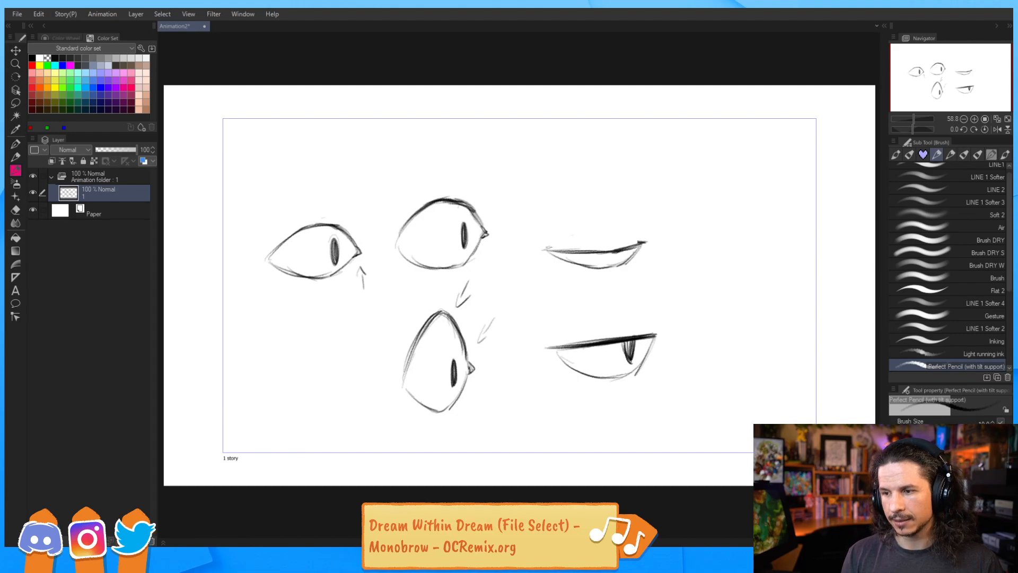
{"action": "mouse_move", "coordinate": [657, 330]}
{"action": "left_mouse_down"}
{"action": "mouse_move", "coordinate": [600, 341]}
{"action": "mouse_move", "coordinate": [654, 337]}
{"action": "left_mouse_up"}
{"action": "left_click_drag", "start_coordinate": [552, 346], "coordinate": [553, 350]}
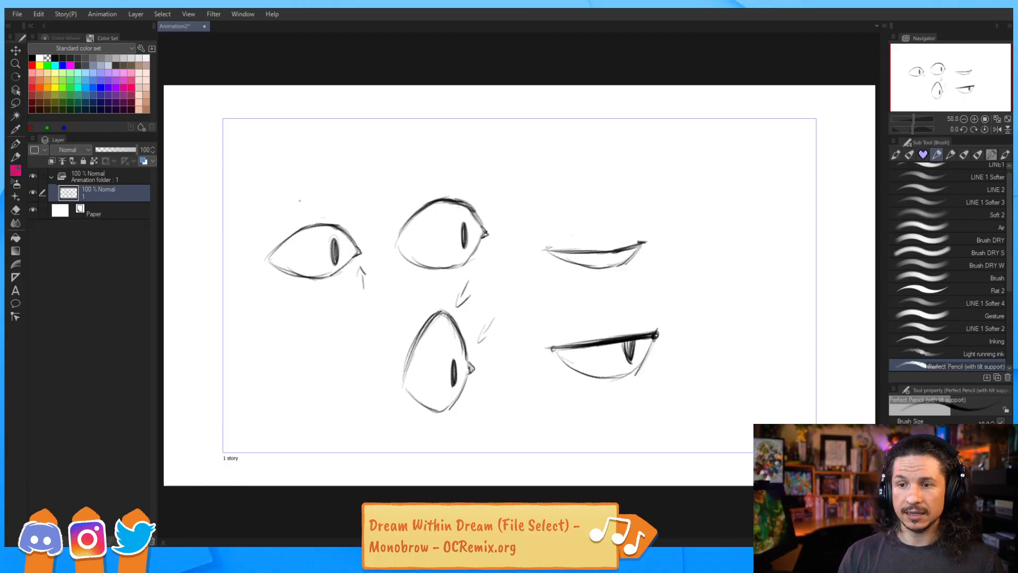
Sketch an angled eye with a pupil at the lower left of the canvas
{"action": "mouse_move", "coordinate": [271, 258]}
{"action": "left_mouse_down"}
{"action": "mouse_move", "coordinate": [314, 226]}
{"action": "mouse_move", "coordinate": [348, 232]}
{"action": "left_mouse_up"}
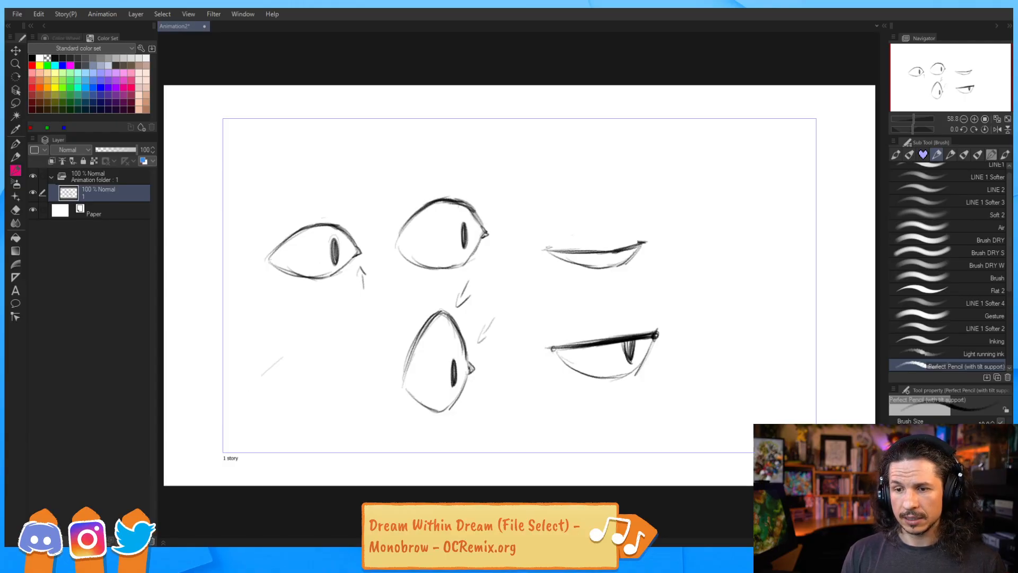
{"action": "left_click_drag", "start_coordinate": [252, 390], "coordinate": [312, 340]}
{"action": "mouse_move", "coordinate": [271, 366]}
{"action": "left_mouse_down"}
{"action": "mouse_move", "coordinate": [319, 339]}
{"action": "mouse_move", "coordinate": [336, 373]}
{"action": "mouse_move", "coordinate": [328, 337]}
{"action": "mouse_move", "coordinate": [336, 372]}
{"action": "mouse_move", "coordinate": [311, 411]}
{"action": "mouse_move", "coordinate": [290, 415]}
{"action": "mouse_move", "coordinate": [324, 404]}
{"action": "mouse_move", "coordinate": [272, 407]}
{"action": "left_mouse_up"}
{"action": "key", "text": "ctrl+z"}
{"action": "left_click_drag", "start_coordinate": [315, 361], "coordinate": [315, 385]}
{"action": "left_click_drag", "start_coordinate": [254, 391], "coordinate": [311, 340]}
{"action": "left_click_drag", "start_coordinate": [257, 380], "coordinate": [325, 337]}
{"action": "left_click_drag", "start_coordinate": [274, 363], "coordinate": [330, 336]}
{"action": "mouse_move", "coordinate": [252, 385]}
{"action": "left_mouse_down"}
{"action": "mouse_move", "coordinate": [295, 349]}
{"action": "mouse_move", "coordinate": [315, 384]}
{"action": "left_mouse_up"}
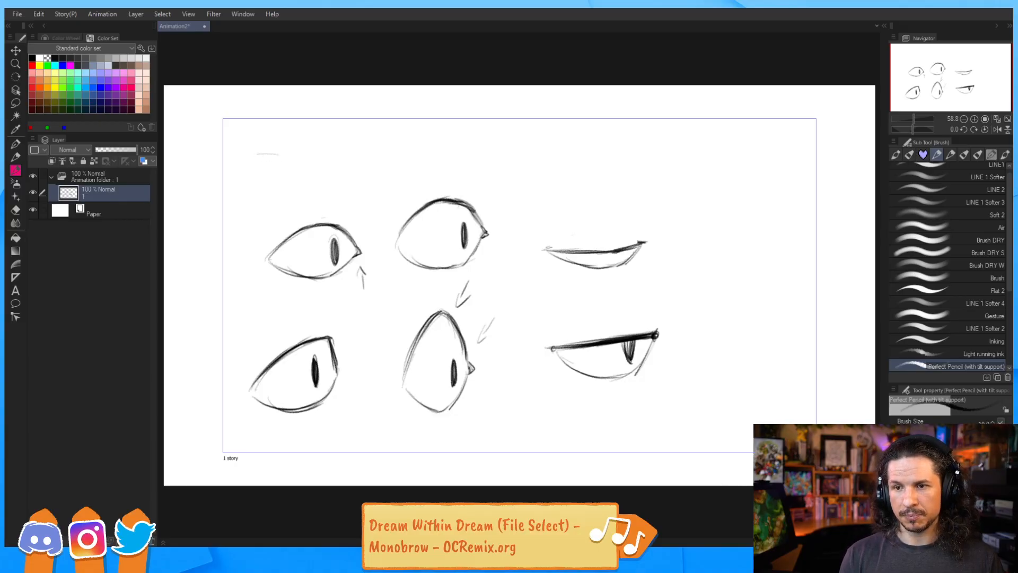
Draw a curved eyebrow stroke above the first eye at the top left
{"action": "left_click_drag", "start_coordinate": [265, 155], "coordinate": [332, 178]}
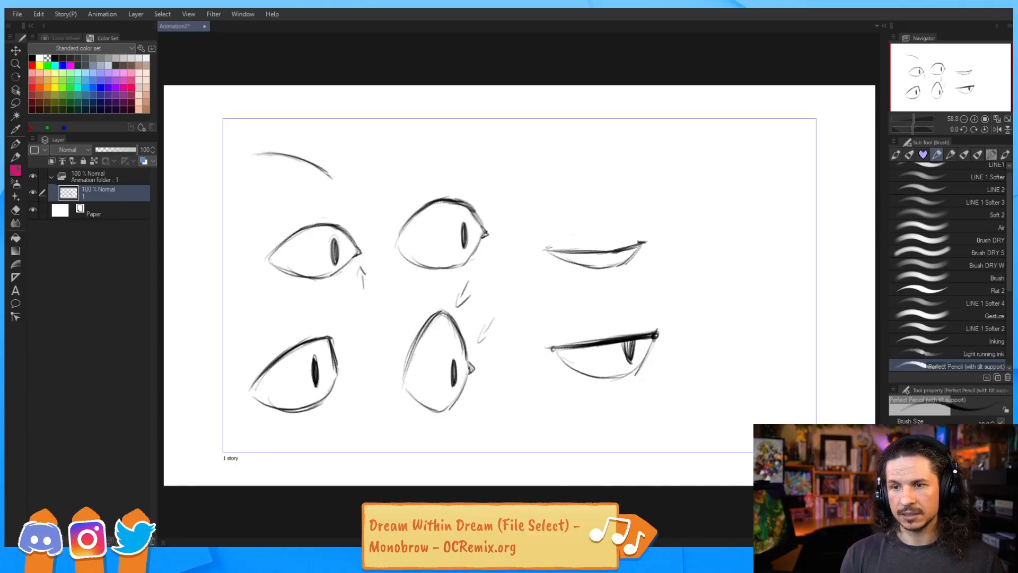
{"action": "mouse_move", "coordinate": [258, 159]}
{"action": "left_mouse_down"}
{"action": "mouse_move", "coordinate": [276, 195]}
{"action": "mouse_move", "coordinate": [300, 202]}
{"action": "mouse_move", "coordinate": [338, 188]}
{"action": "mouse_move", "coordinate": [298, 205]}
{"action": "left_mouse_up"}
{"action": "mouse_move", "coordinate": [318, 171]}
{"action": "left_mouse_down"}
{"action": "mouse_move", "coordinate": [313, 196]}
{"action": "mouse_move", "coordinate": [308, 166]}
{"action": "mouse_move", "coordinate": [330, 171]}
{"action": "mouse_move", "coordinate": [247, 158]}
{"action": "mouse_move", "coordinate": [288, 156]}
{"action": "mouse_move", "coordinate": [256, 154]}
{"action": "left_mouse_up"}
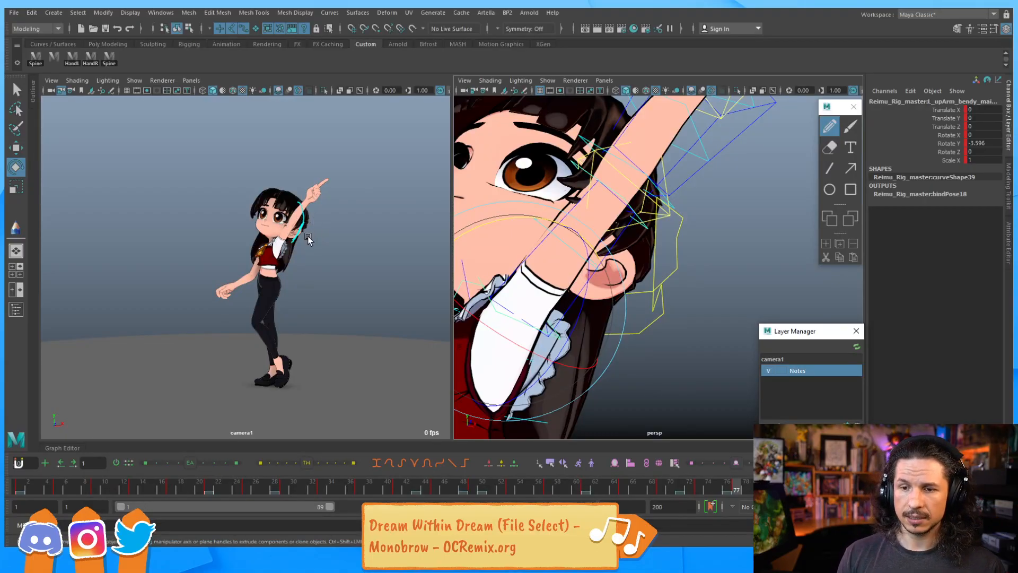
Back in Maya, scrub the timeline to review the animation
{"action": "left_click_drag", "start_coordinate": [744, 489], "coordinate": [613, 488]}
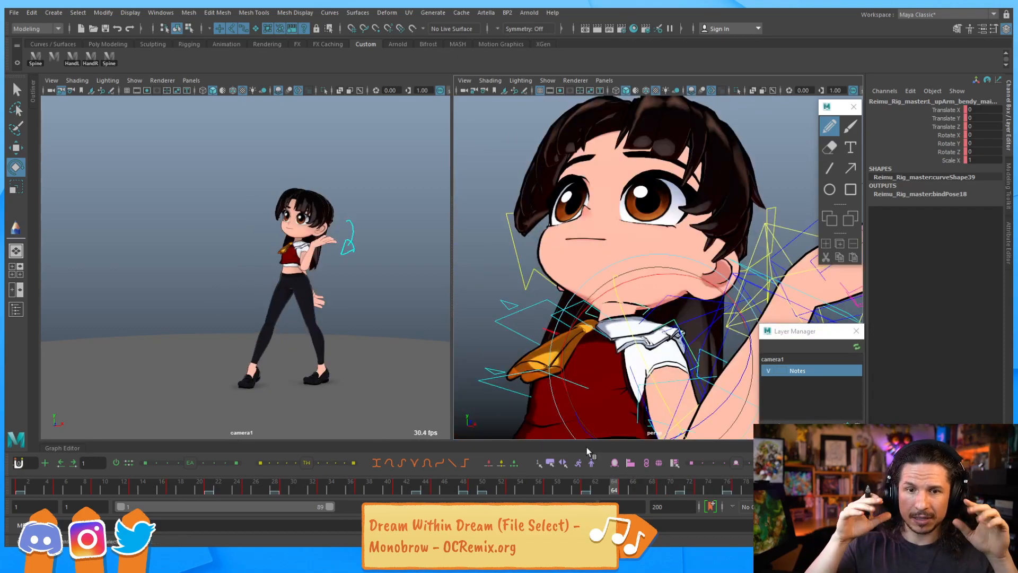
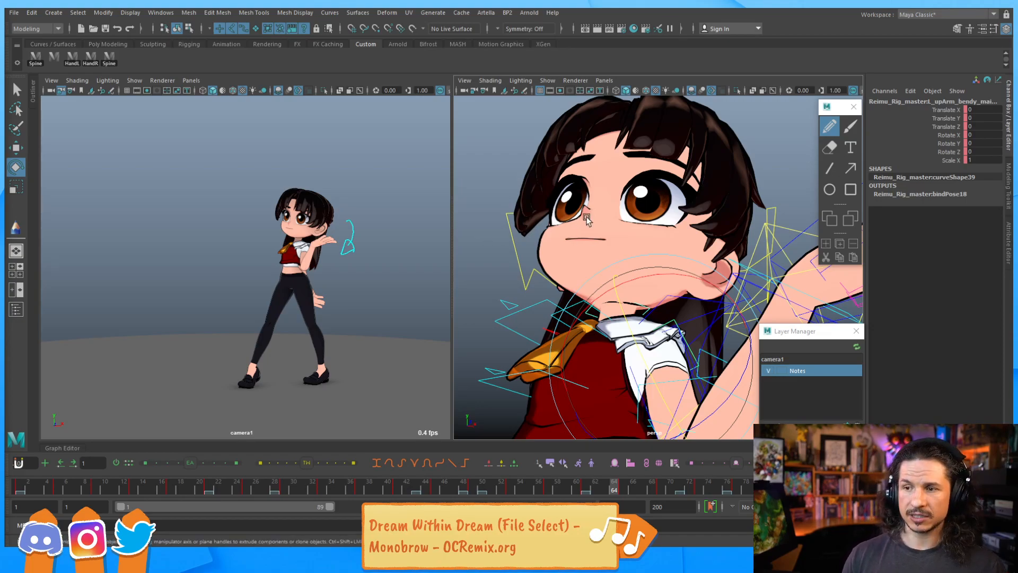
Create a locator and scale it up to about 16.8 in all axes
{"action": "left_click", "coordinate": [62, 17]}
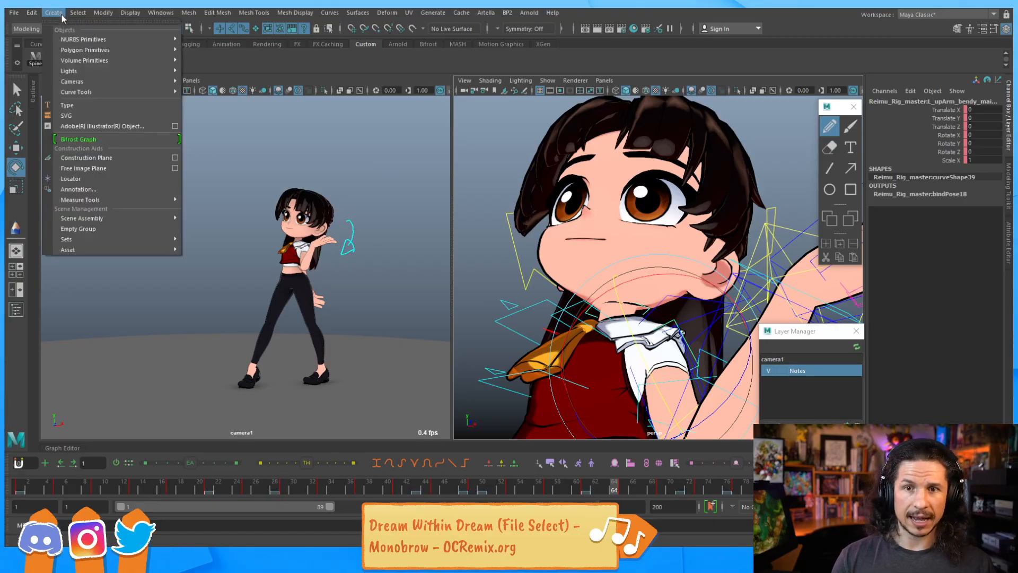
{"action": "left_click", "coordinate": [81, 179]}
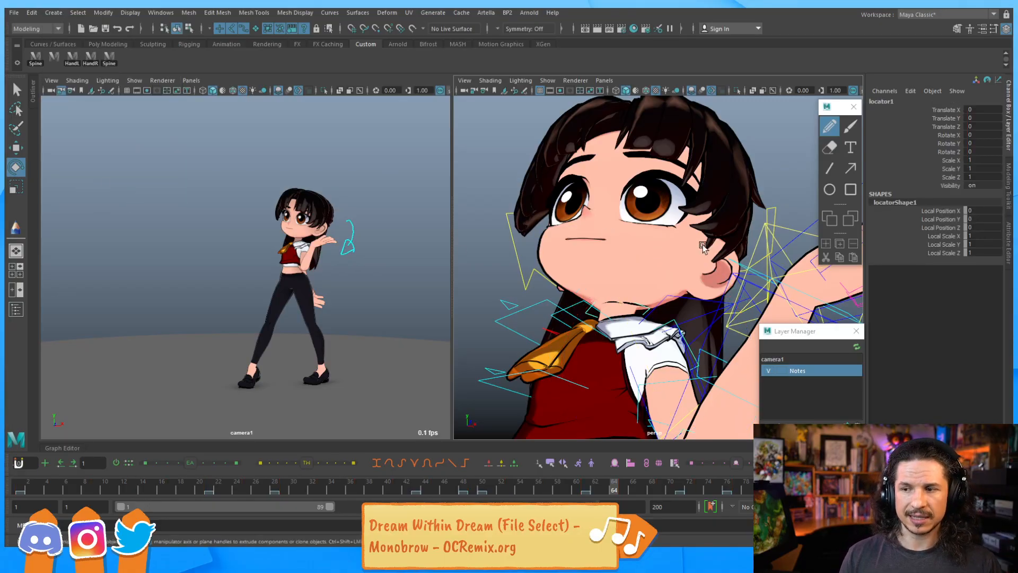
{"action": "right_click_drag", "start_coordinate": [693, 244], "coordinate": [626, 255], "text": "alt"}
{"action": "left_click_drag", "start_coordinate": [625, 255], "coordinate": [534, 294], "text": "alt"}
{"action": "key", "text": "r"}
{"action": "key", "text": "w"}
{"action": "right_click_drag", "start_coordinate": [534, 294], "coordinate": [677, 293], "text": "alt"}
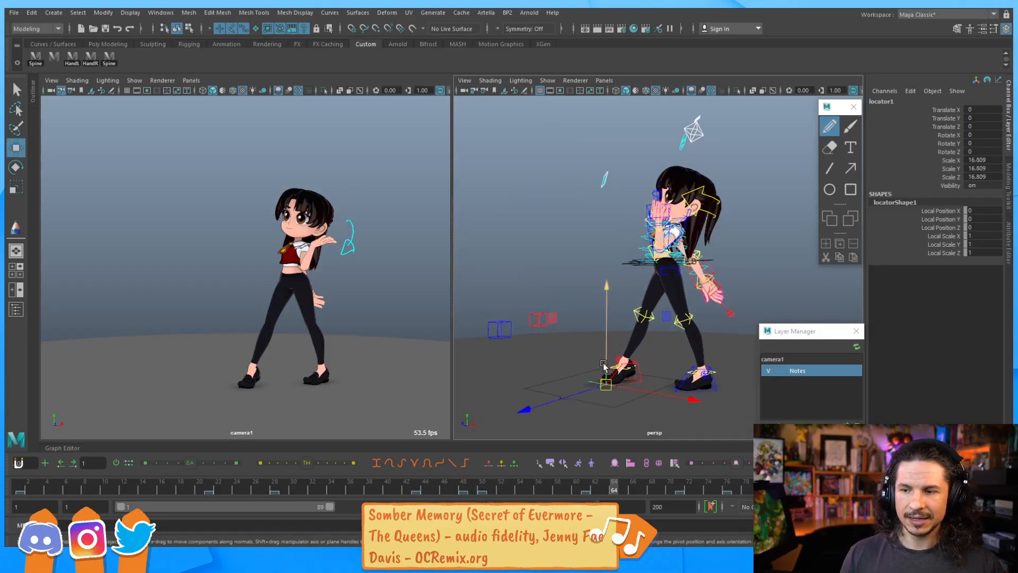
Move the locator to the tip of the character's nose
{"action": "left_click_drag", "start_coordinate": [605, 382], "coordinate": [593, 206]}
{"action": "left_click_drag", "start_coordinate": [589, 250], "coordinate": [690, 281], "text": "alt"}
{"action": "left_click_drag", "start_coordinate": [609, 285], "coordinate": [727, 296], "text": "alt"}
{"action": "middle_click_drag", "start_coordinate": [727, 296], "coordinate": [636, 309], "text": "alt"}
{"action": "left_click_drag", "start_coordinate": [654, 236], "coordinate": [487, 262]}
{"action": "middle_click_drag", "start_coordinate": [487, 262], "coordinate": [518, 320], "text": "alt"}
{"action": "right_click_drag", "start_coordinate": [518, 320], "coordinate": [607, 281], "text": "alt"}
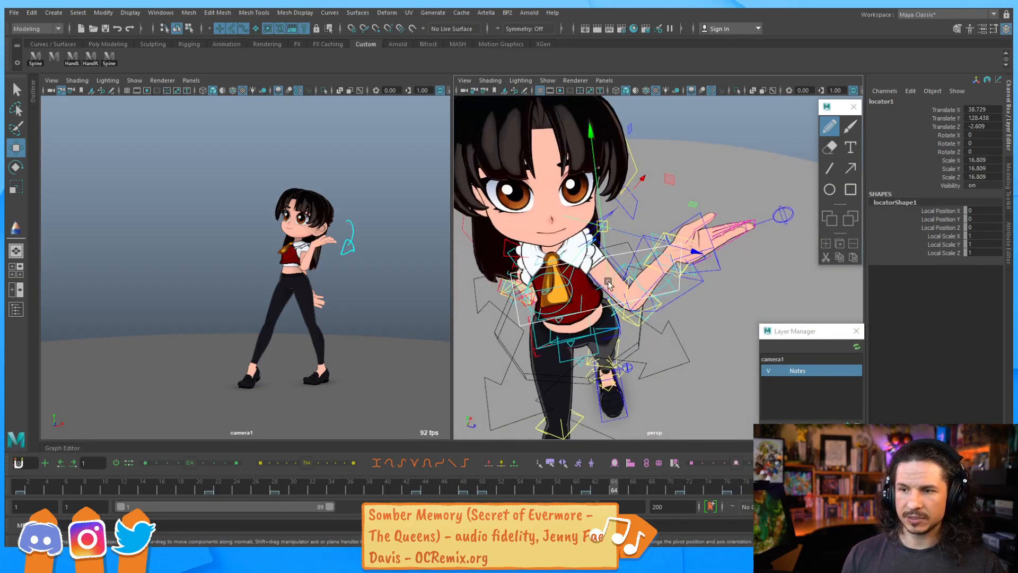
{"action": "left_click_drag", "start_coordinate": [602, 228], "coordinate": [553, 223]}
{"action": "left_click_drag", "start_coordinate": [553, 224], "coordinate": [693, 233], "text": "alt"}
{"action": "right_click_drag", "start_coordinate": [693, 234], "coordinate": [578, 291], "text": "alt"}
{"action": "left_click_drag", "start_coordinate": [554, 289], "coordinate": [560, 286]}
{"action": "left_click_drag", "start_coordinate": [583, 248], "coordinate": [567, 308], "text": "alt"}
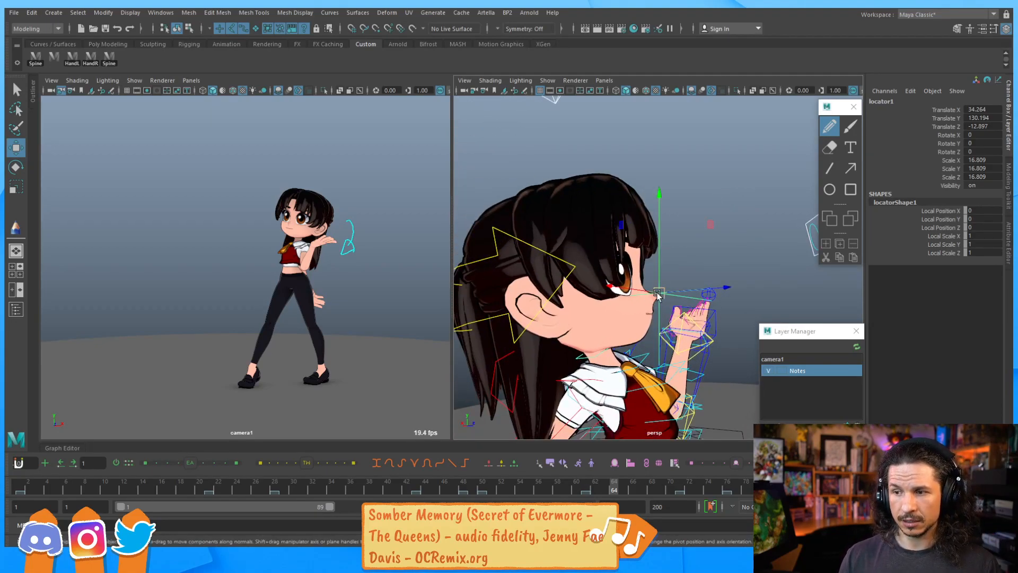
Switch to the Animation menu set and parent-constrain the locator to the head control
{"action": "left_click", "coordinate": [493, 252]}
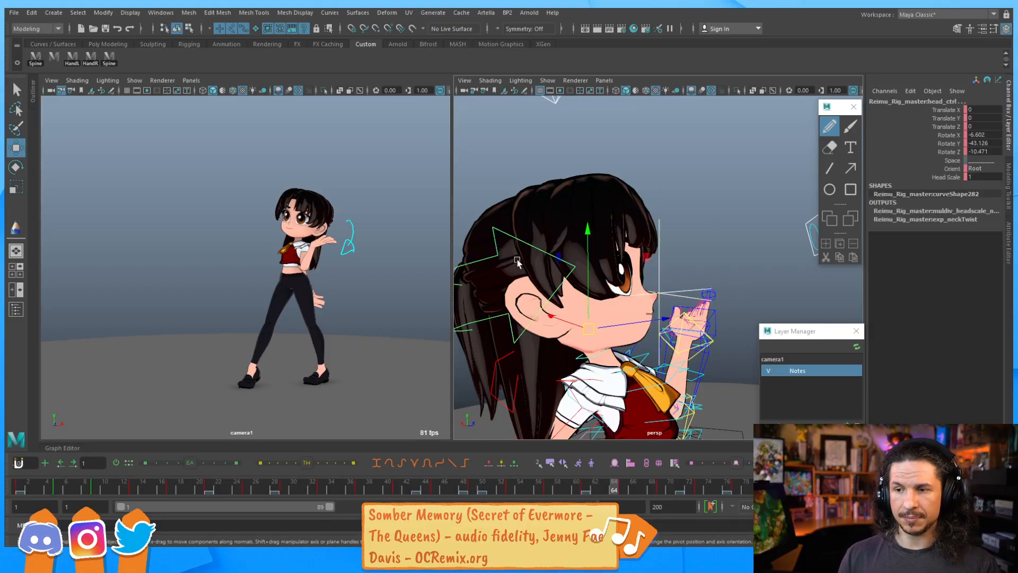
{"action": "key", "text": "ctrl+z"}
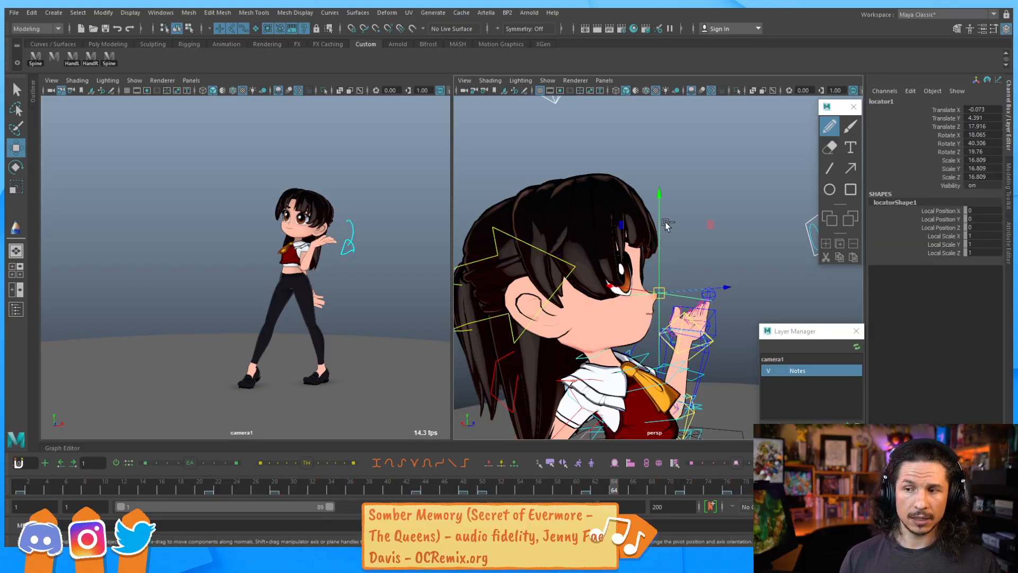
{"action": "key", "text": "shift+z"}
{"action": "left_click", "coordinate": [661, 291]}
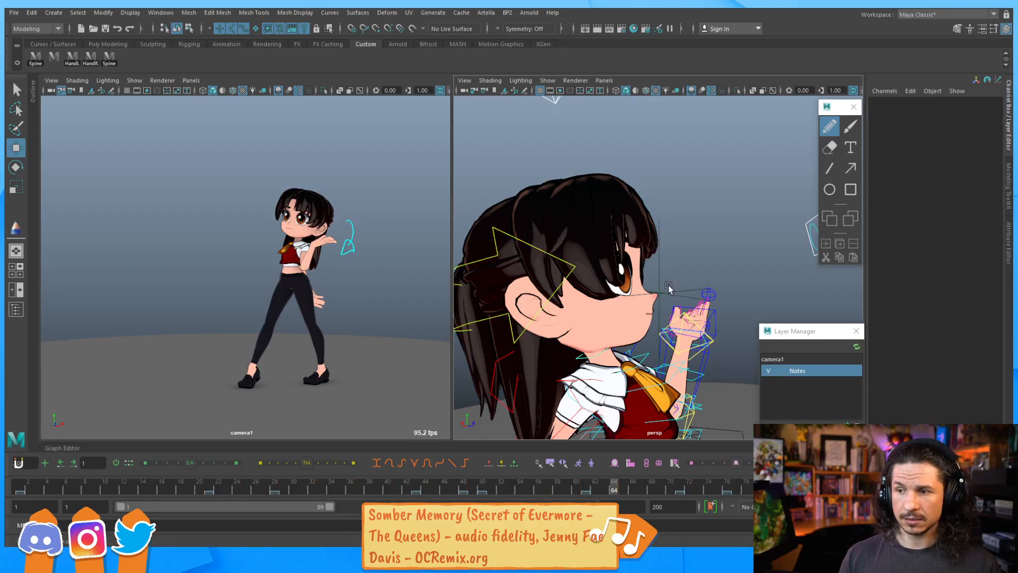
{"action": "left_click", "coordinate": [510, 245]}
{"action": "left_click", "coordinate": [660, 291], "text": "shift"}
{"action": "left_click", "coordinate": [48, 30]}
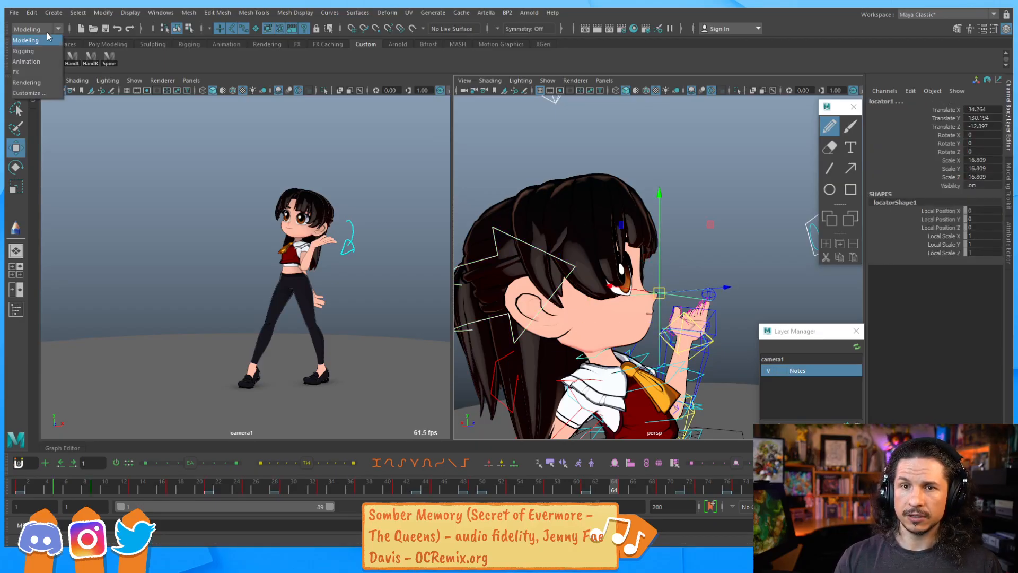
{"action": "left_click", "coordinate": [44, 61]}
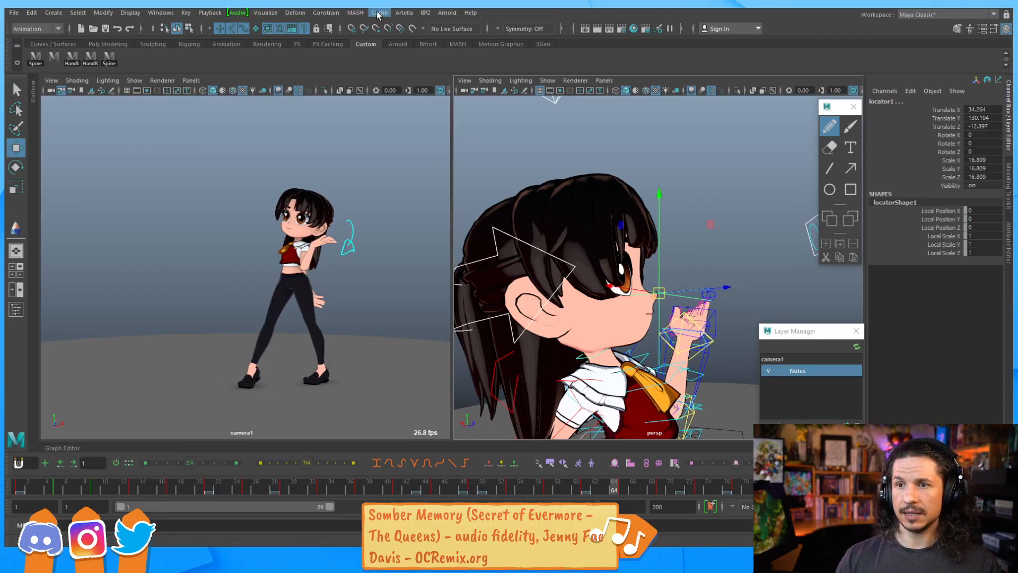
{"action": "left_click", "coordinate": [333, 12]}
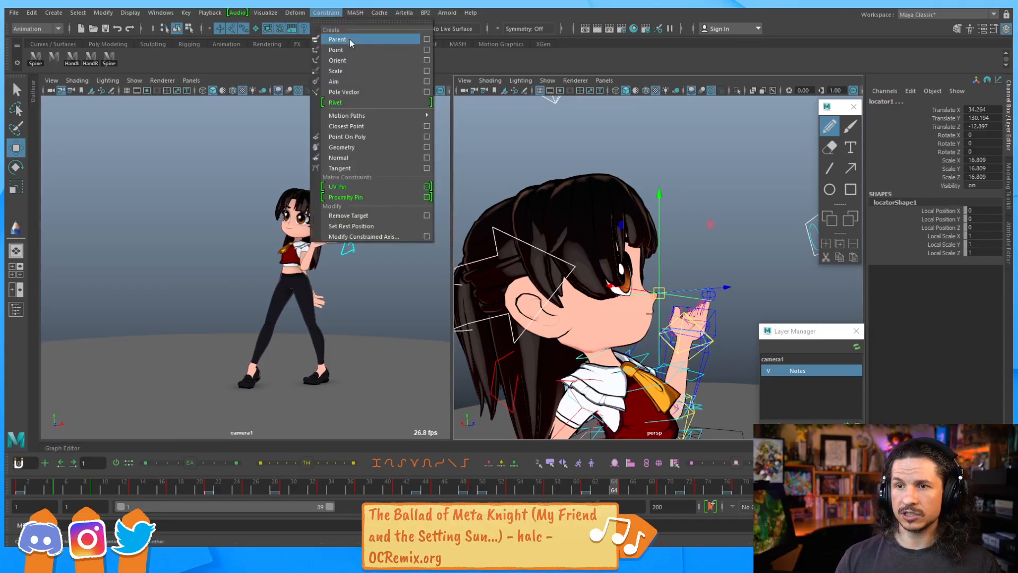
{"action": "left_click", "coordinate": [426, 41]}
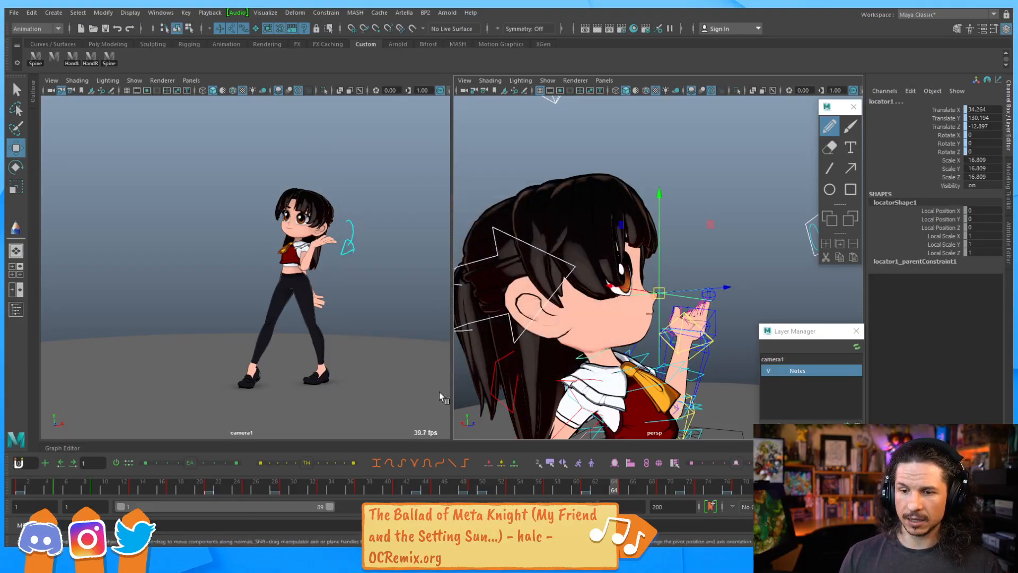
Scrub the timeline to review the head motion, returning to the first frame
{"action": "left_click_drag", "start_coordinate": [80, 485], "coordinate": [162, 480]}
{"action": "scroll", "coordinate": [632, 250], "scroll_direction": "down", "scroll_amount": 5}
{"action": "left_click_drag", "start_coordinate": [632, 250], "coordinate": [472, 280], "text": "alt"}
{"action": "left_click_drag", "start_coordinate": [169, 492], "coordinate": [38, 467]}
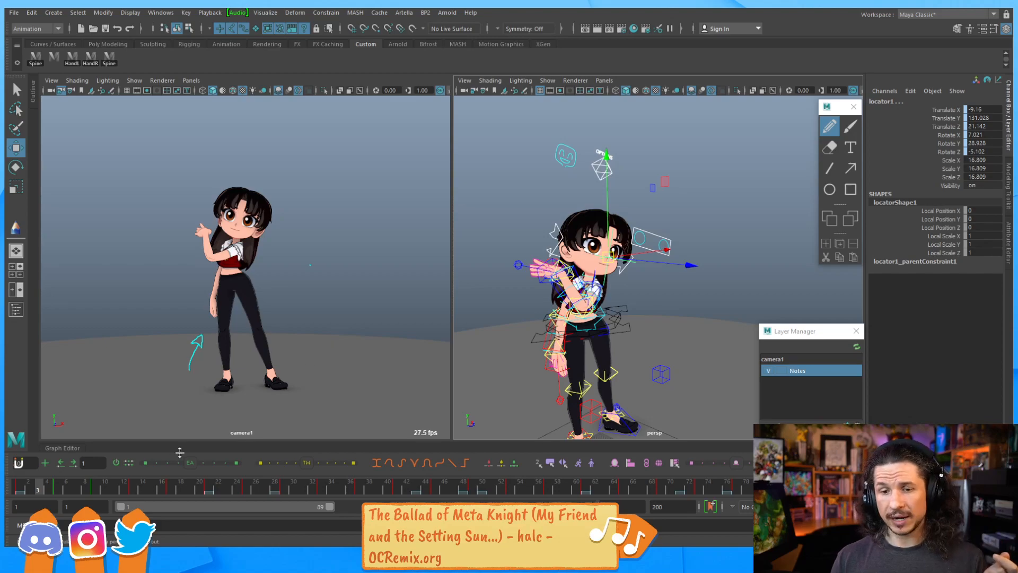
{"action": "left_click", "coordinate": [22, 483]}
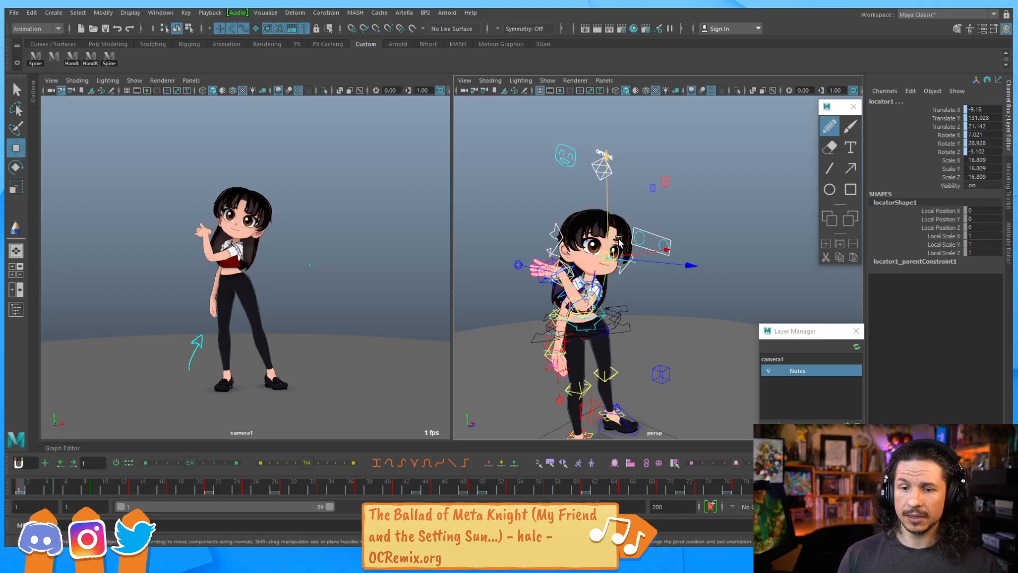
Key the locator at the first frame and play back the animation
{"action": "scroll", "coordinate": [659, 266], "scroll_direction": "up", "scroll_amount": 5}
{"action": "left_click", "coordinate": [593, 268]}
{"action": "left_click", "coordinate": [578, 262]}
{"action": "key", "text": "s"}
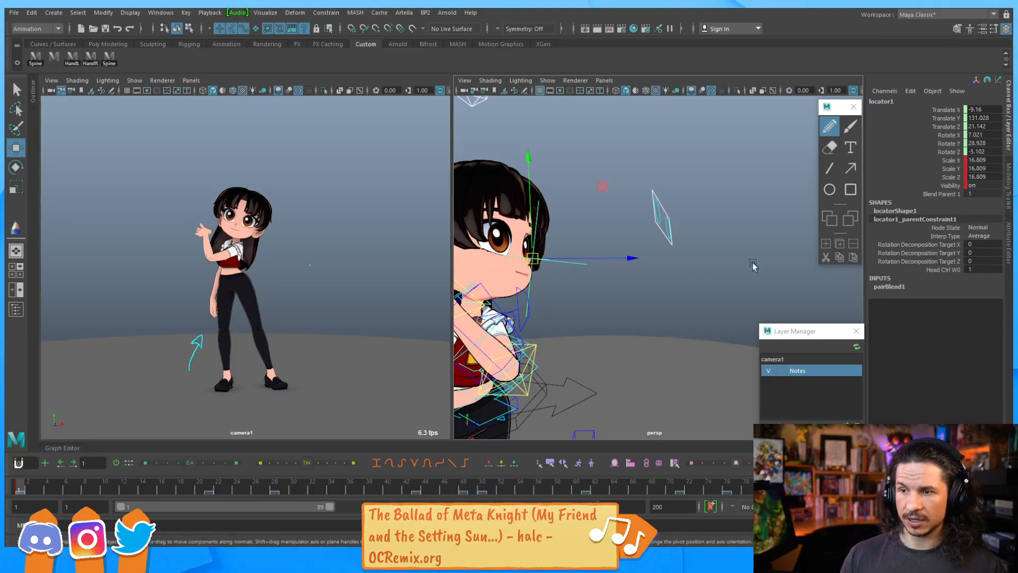
{"action": "key", "text": "alt+v"}
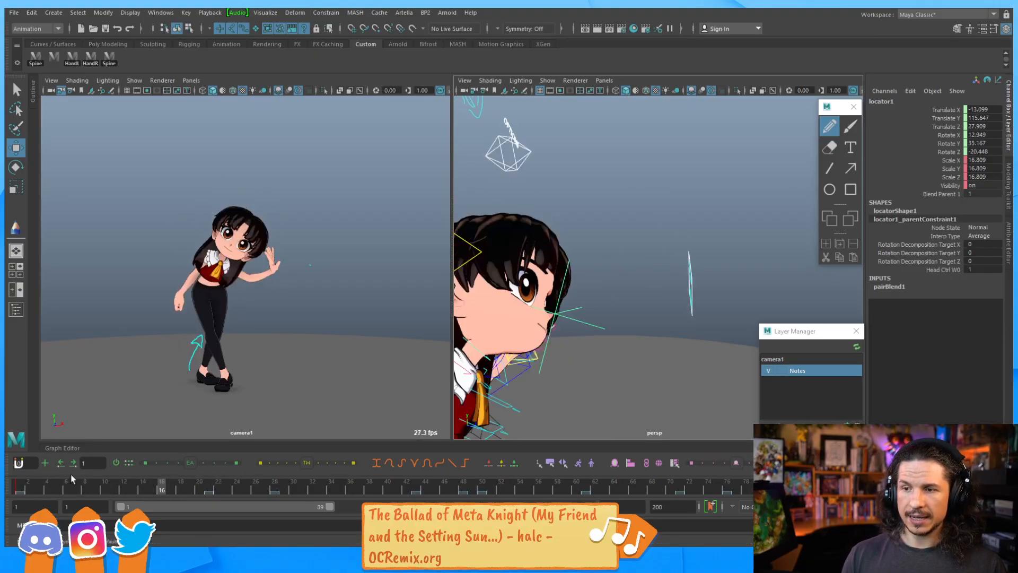
{"action": "key", "text": "Escape"}
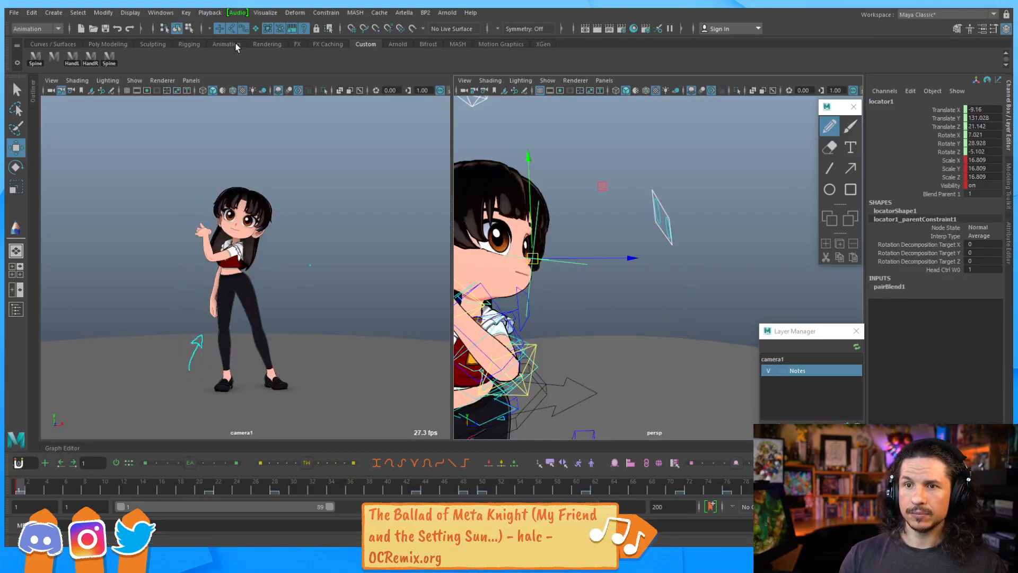
Create an editable motion trail for the locator to show the nose's path
{"action": "left_click", "coordinate": [265, 12]}
{"action": "left_click", "coordinate": [296, 39]}
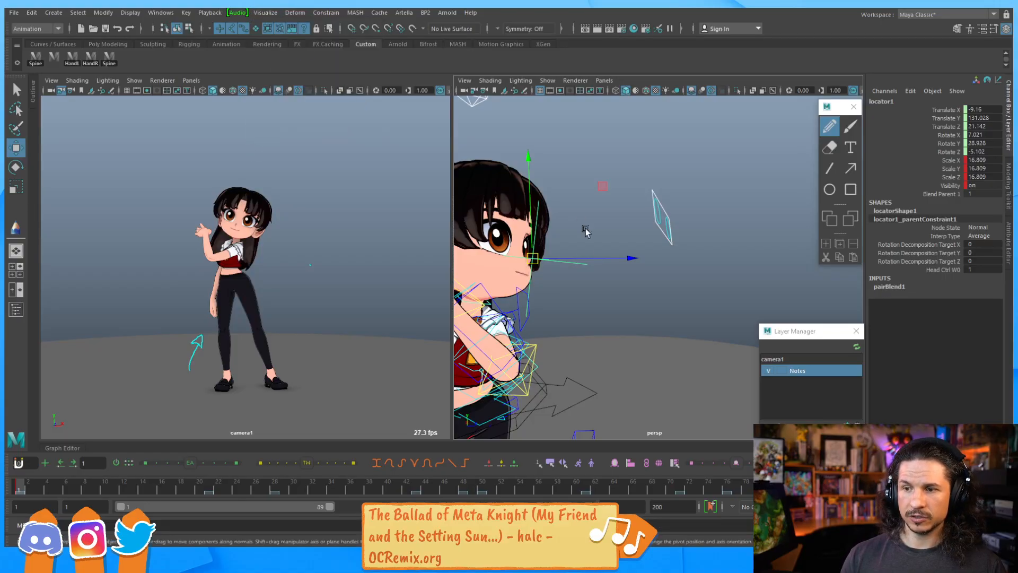
{"action": "left_click_drag", "start_coordinate": [584, 291], "coordinate": [482, 286], "text": "alt"}
{"action": "right_click_drag", "start_coordinate": [482, 286], "coordinate": [648, 282], "text": "alt"}
{"action": "left_click_drag", "start_coordinate": [647, 281], "coordinate": [642, 327], "text": "alt"}
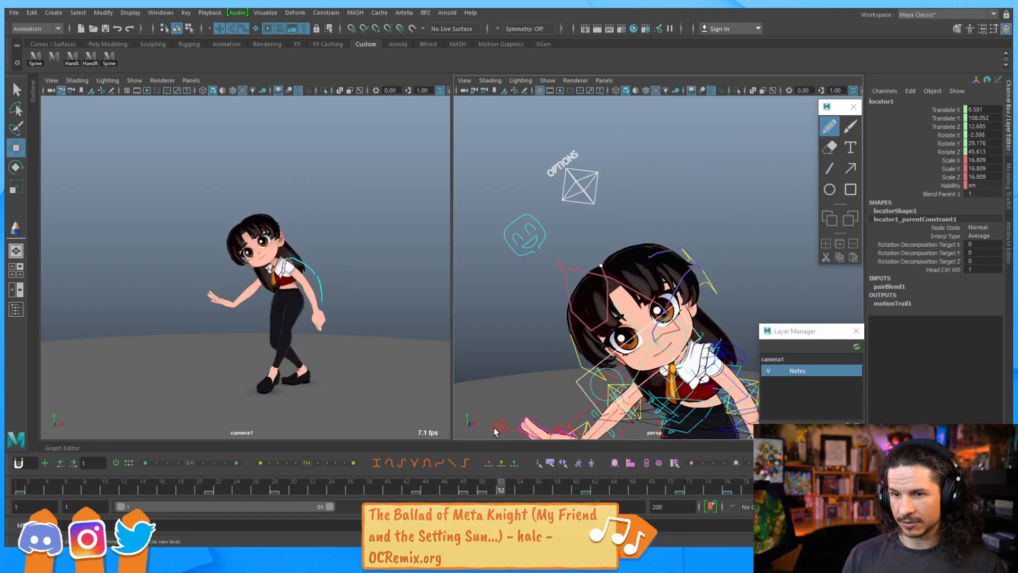
{"action": "left_click_drag", "start_coordinate": [507, 430], "coordinate": [492, 427]}
{"action": "left_click_drag", "start_coordinate": [669, 330], "coordinate": [639, 307], "text": "alt"}
{"action": "left_click_drag", "start_coordinate": [587, 287], "coordinate": [607, 270], "text": "alt"}
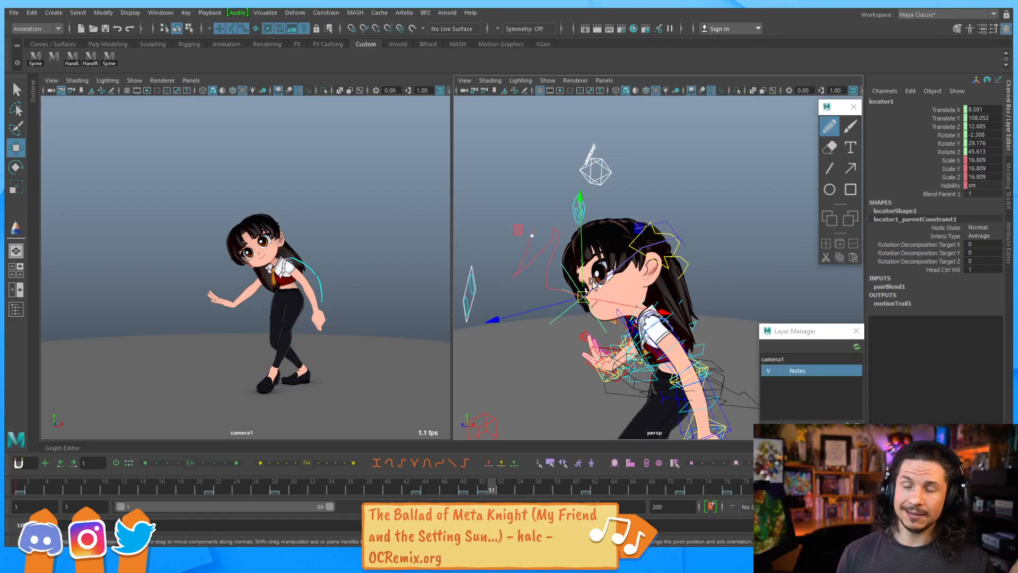
Delete the locator and its motion trail
{"action": "left_click", "coordinate": [510, 268]}
{"action": "left_click_drag", "start_coordinate": [518, 248], "coordinate": [530, 282]}
{"action": "key", "text": "Delete"}
{"action": "left_click", "coordinate": [561, 313]}
{"action": "key", "text": "Delete"}
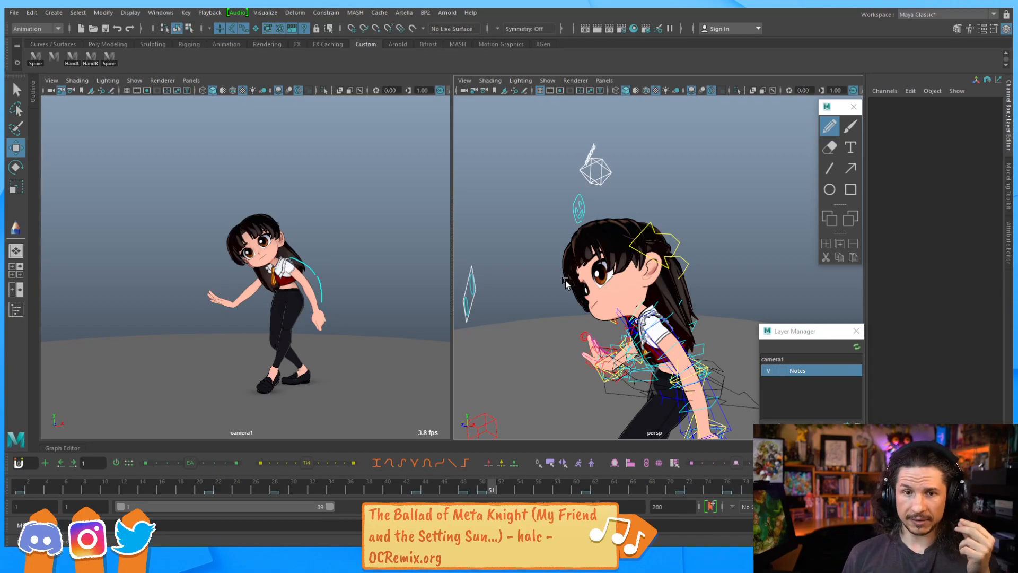
Hide the Notes layer and play back the animation
{"action": "mouse_move", "coordinate": [39, 492]}
{"action": "left_mouse_down"}
{"action": "mouse_move", "coordinate": [211, 472]}
{"action": "mouse_move", "coordinate": [326, 482]}
{"action": "mouse_move", "coordinate": [47, 485]}
{"action": "left_mouse_up"}
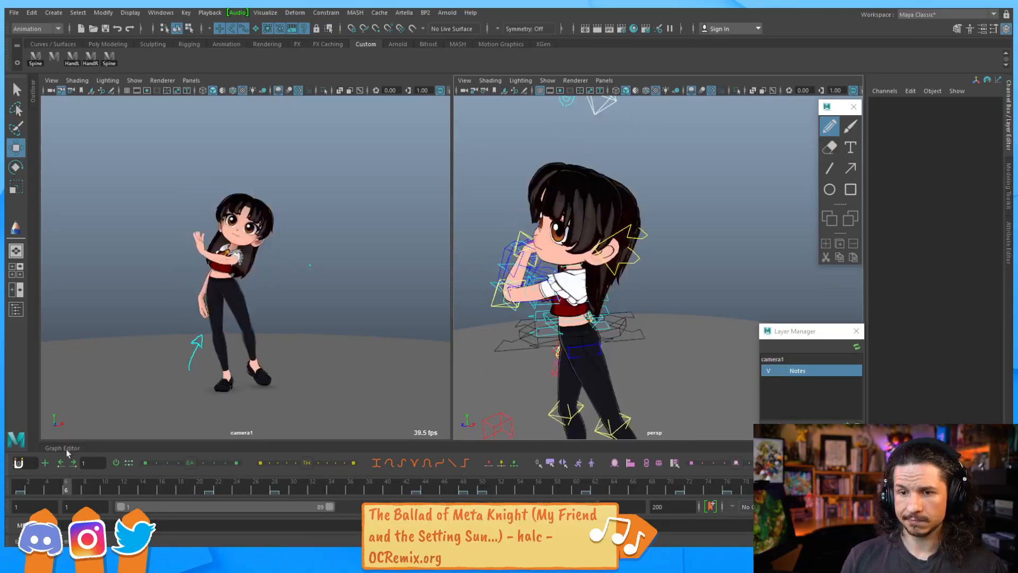
{"action": "left_click", "coordinate": [769, 371]}
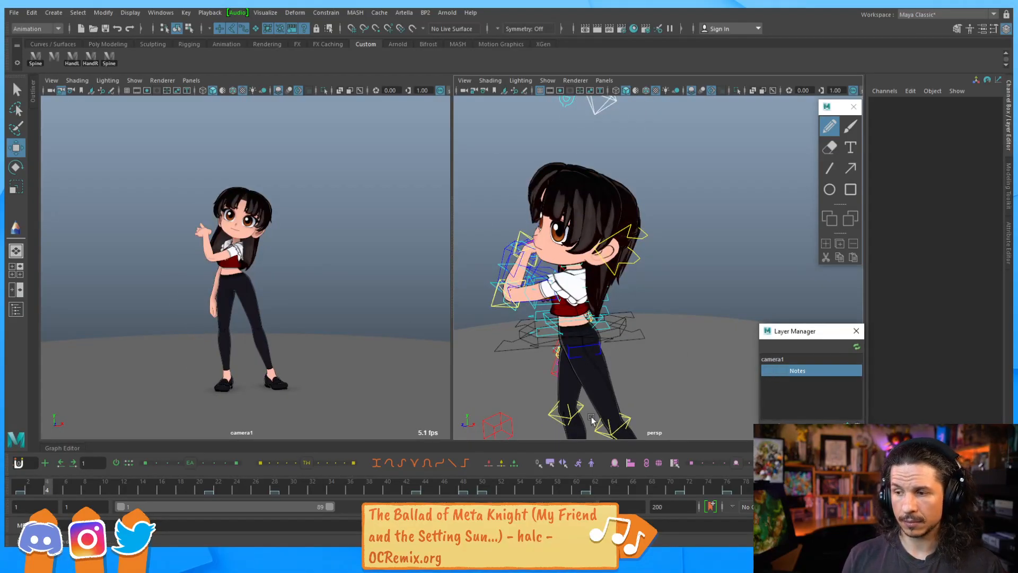
{"action": "key", "text": "alt+v"}
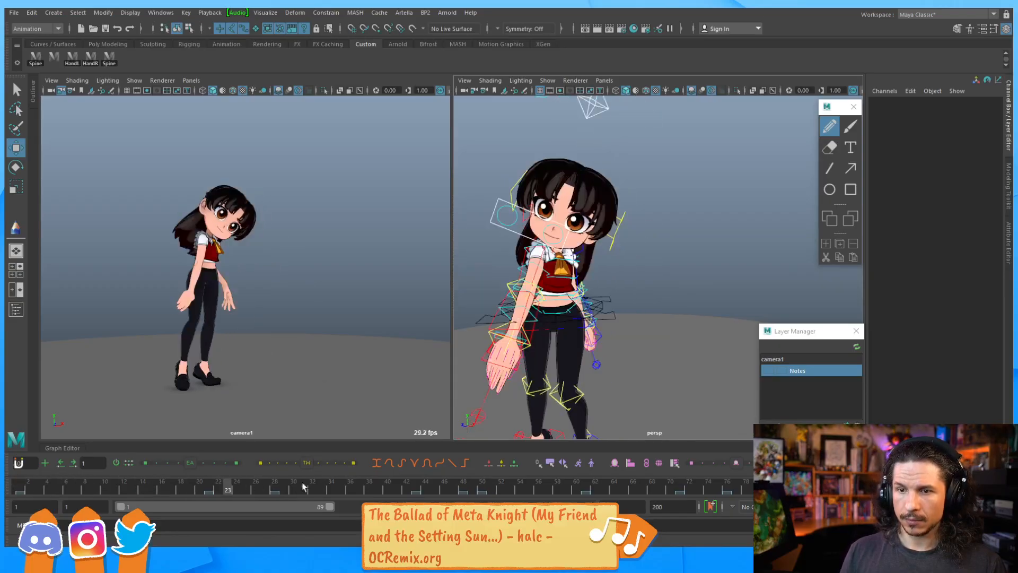
Rotate the head control to adjust the head's tilt
{"action": "left_click_drag", "start_coordinate": [584, 239], "coordinate": [651, 215], "text": "alt"}
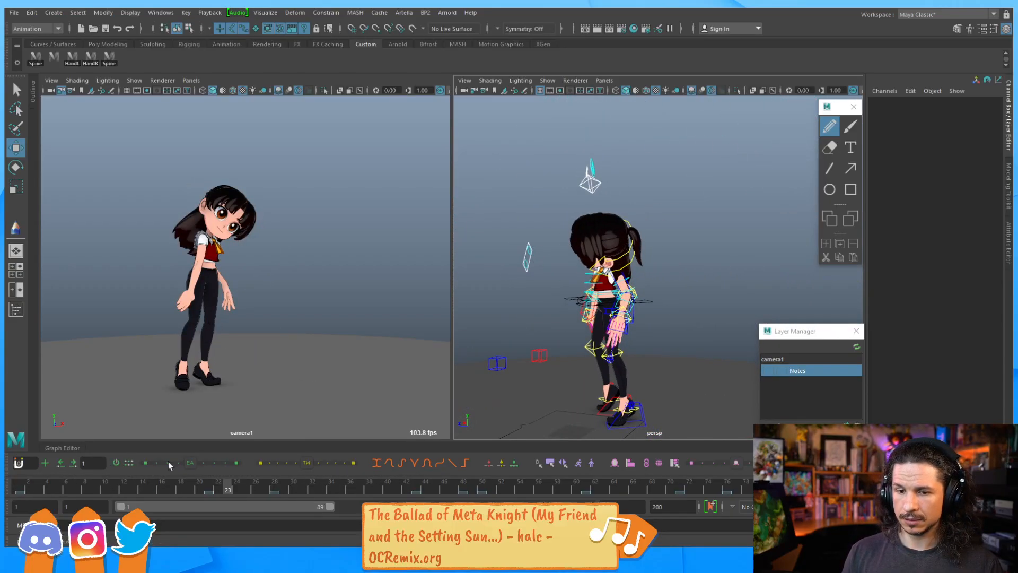
{"action": "left_click_drag", "start_coordinate": [27, 491], "coordinate": [115, 486]}
{"action": "left_click_drag", "start_coordinate": [240, 476], "coordinate": [308, 442]}
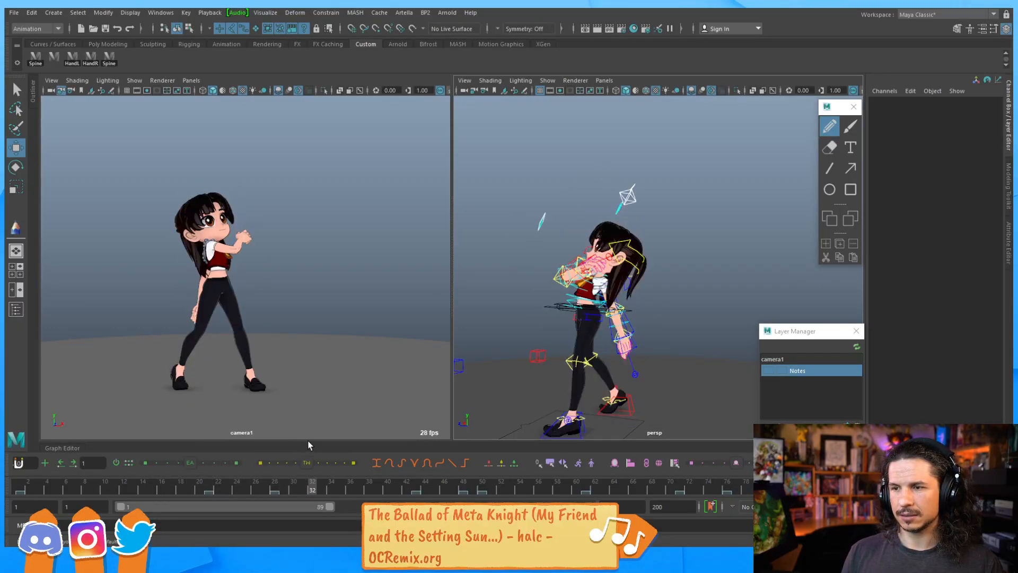
{"action": "left_click", "coordinate": [638, 253]}
{"action": "key", "text": "e"}
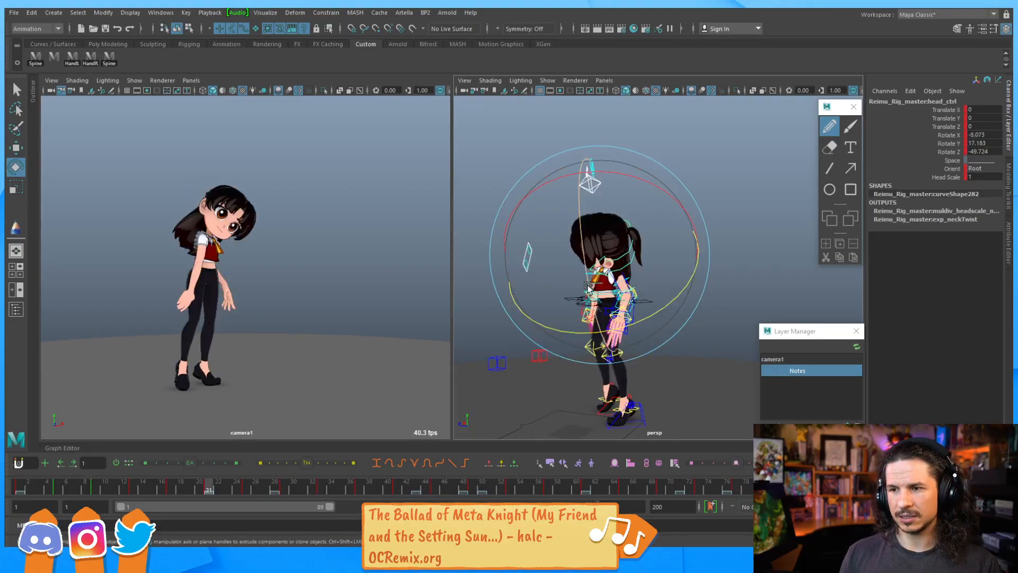
{"action": "left_click_drag", "start_coordinate": [570, 298], "coordinate": [538, 348]}
Play back and scrub the timeline to review the head motion
{"action": "key", "text": "alt+v"}
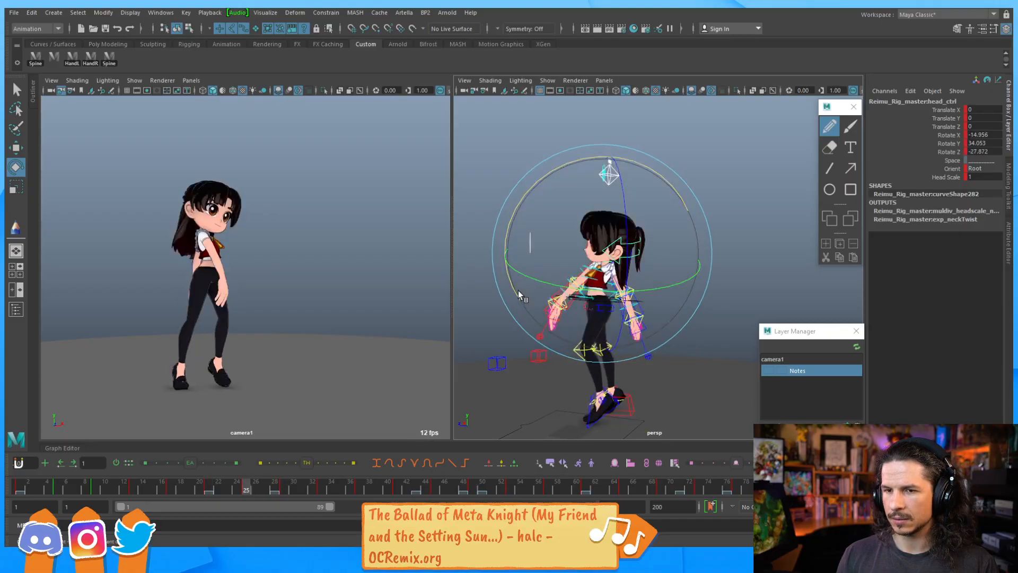
{"action": "left_click_drag", "start_coordinate": [523, 294], "coordinate": [514, 284]}
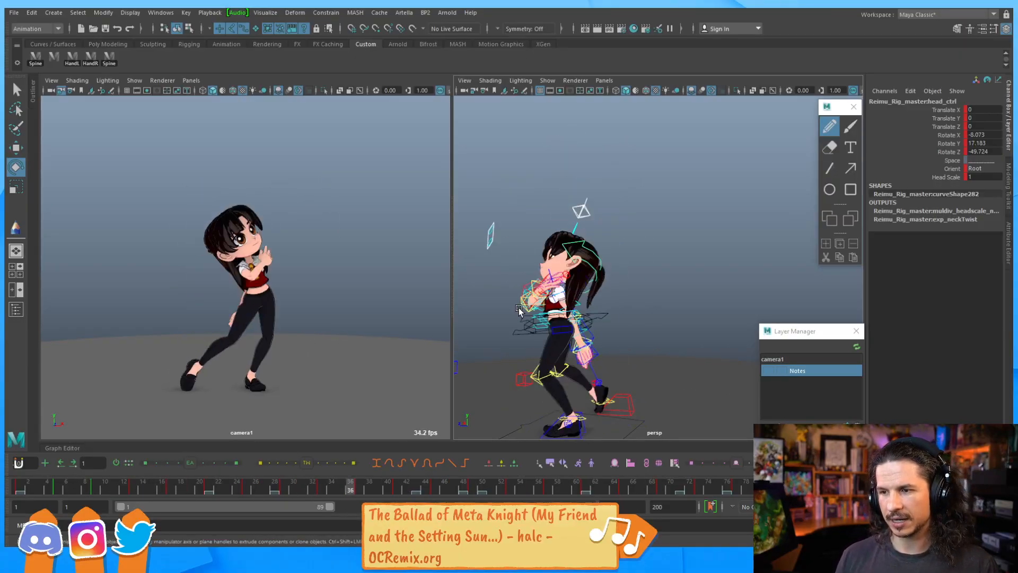
{"action": "mouse_move", "coordinate": [389, 486]}
{"action": "left_mouse_down"}
{"action": "mouse_move", "coordinate": [402, 485]}
{"action": "mouse_move", "coordinate": [377, 472]}
{"action": "mouse_move", "coordinate": [459, 464]}
{"action": "left_mouse_up"}
{"action": "left_click_drag", "start_coordinate": [391, 475], "coordinate": [446, 480]}
{"action": "key", "text": "alt+v"}
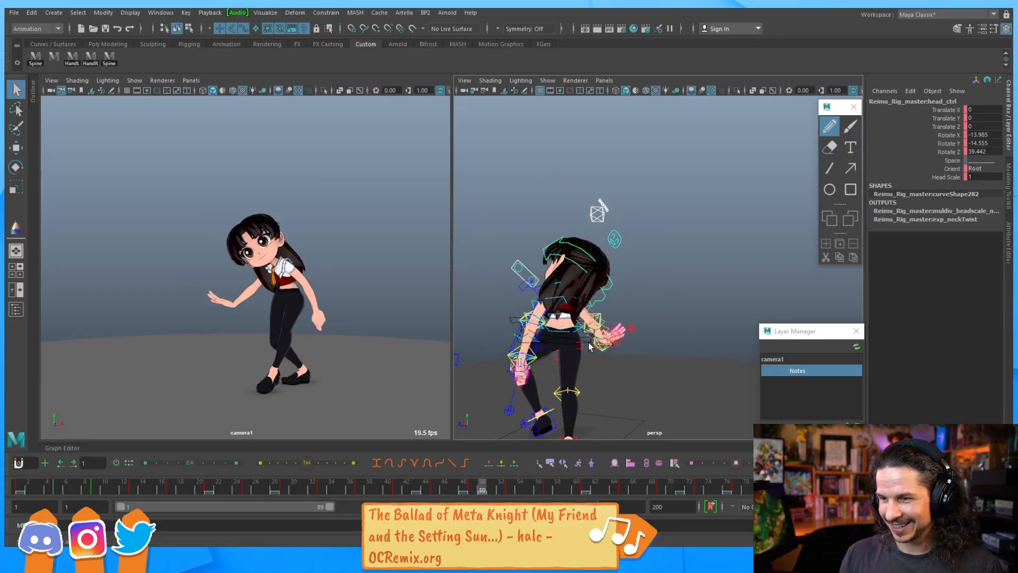
Try rotating the secondary COG control around the Y axis
{"action": "left_click", "coordinate": [589, 344]}
{"action": "key", "text": "e"}
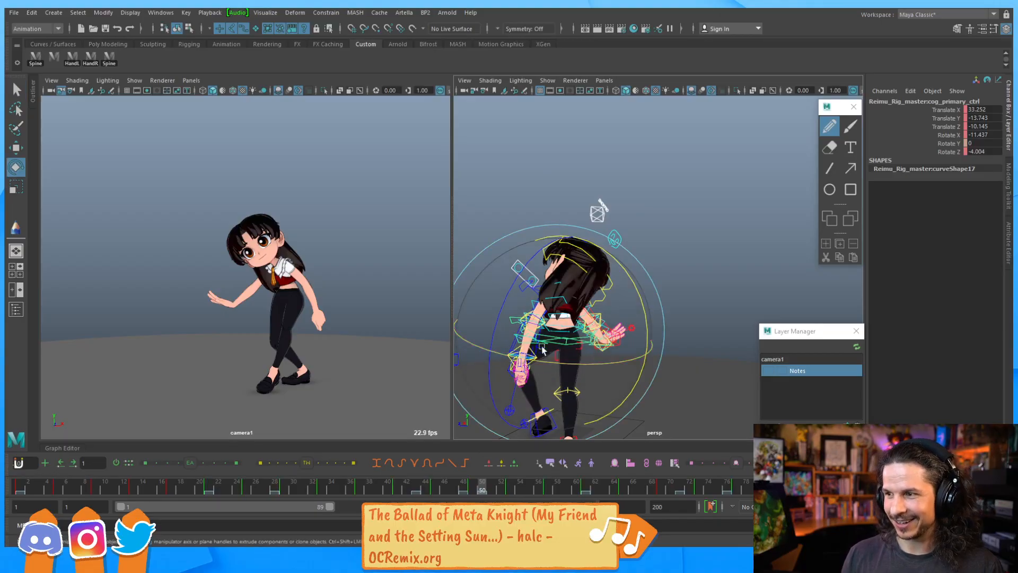
{"action": "left_click", "coordinate": [709, 288]}
{"action": "left_click", "coordinate": [570, 345]}
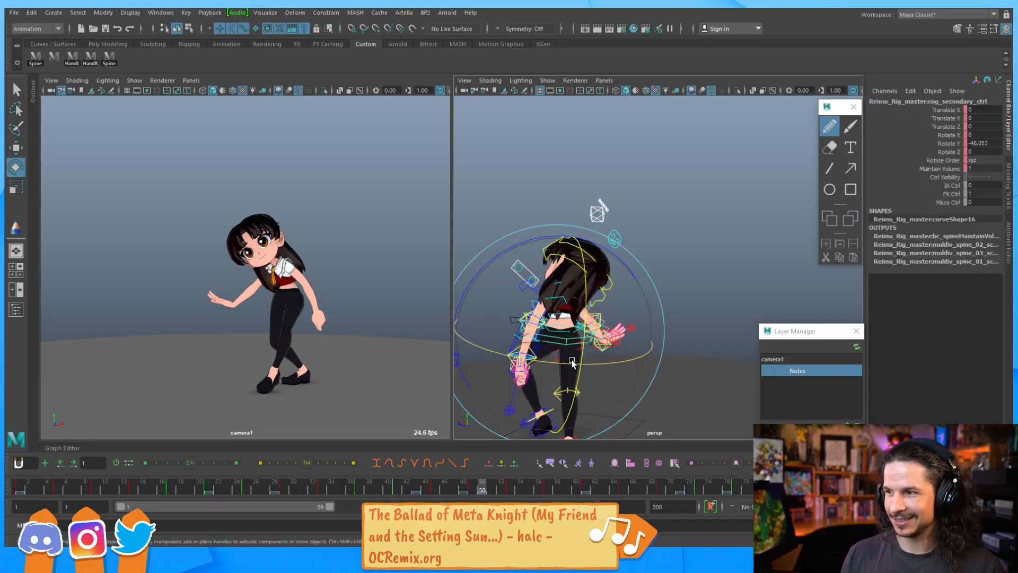
{"action": "right_click_drag", "start_coordinate": [566, 329], "coordinate": [511, 416]}
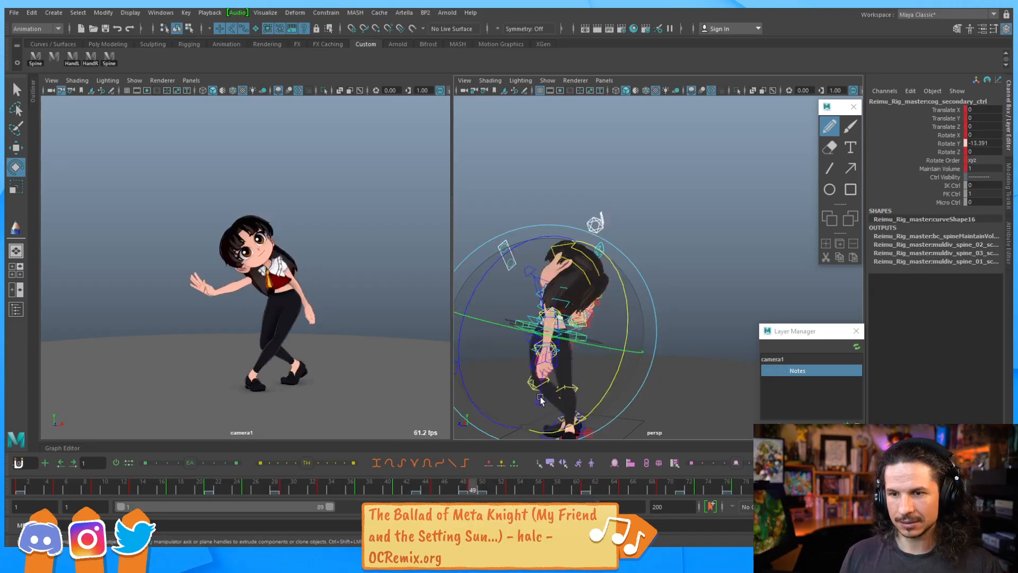
{"action": "left_click_drag", "start_coordinate": [575, 359], "coordinate": [577, 362]}
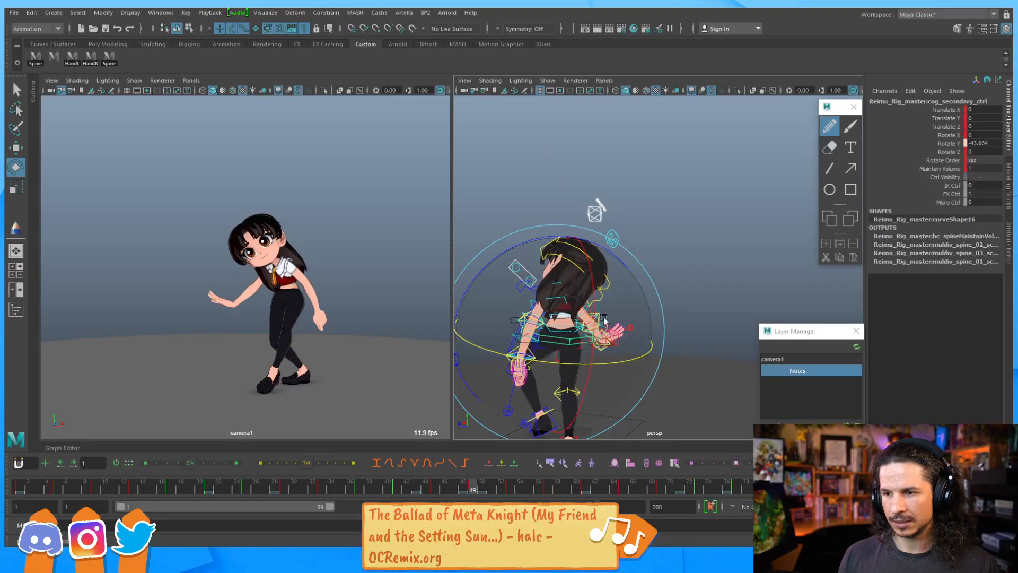
{"action": "left_click", "coordinate": [679, 247]}
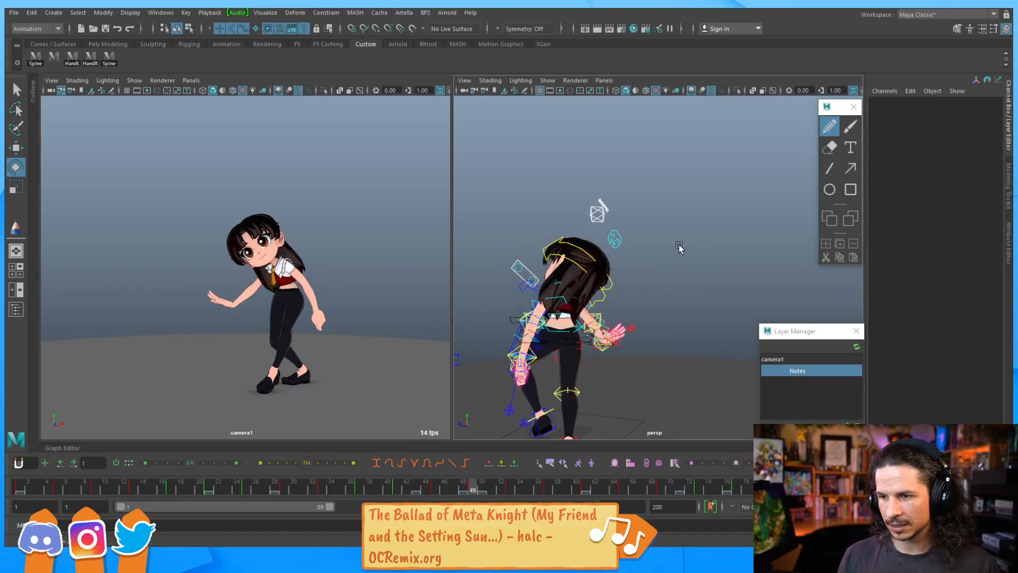
Select the upper spine control, then the head control, orbiting the perspective view to inspect their rotations from above
{"action": "left_click", "coordinate": [43, 59]}
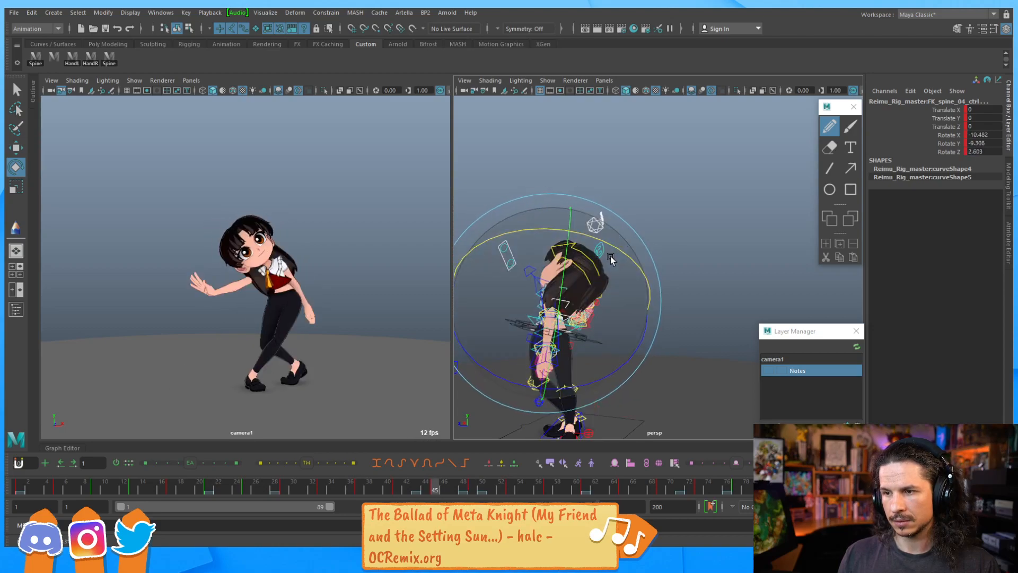
{"action": "left_click_drag", "start_coordinate": [608, 204], "coordinate": [645, 270], "text": "alt"}
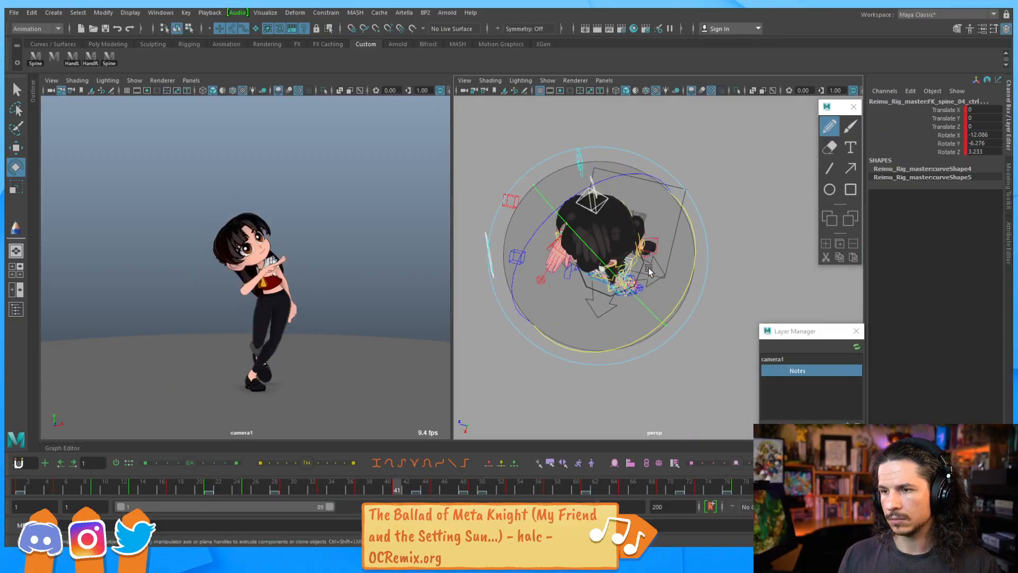
{"action": "left_click_drag", "start_coordinate": [715, 266], "coordinate": [717, 262]}
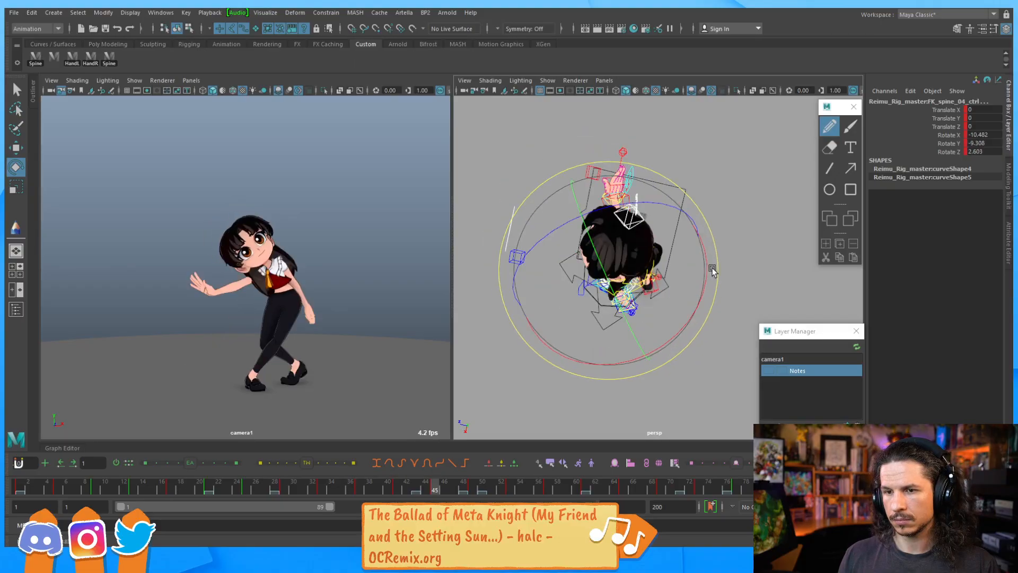
{"action": "left_click_drag", "start_coordinate": [609, 311], "coordinate": [612, 244], "text": "alt"}
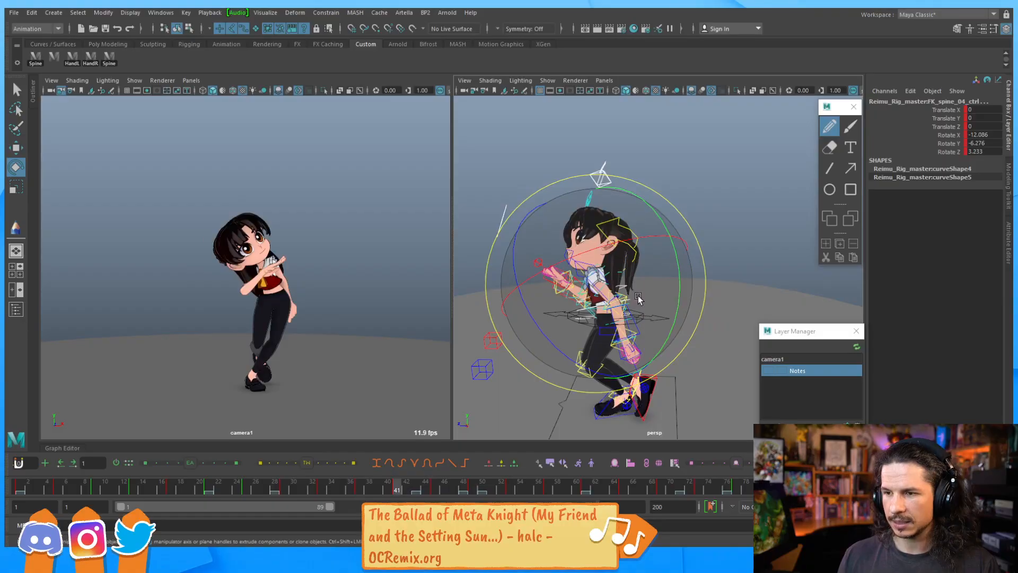
{"action": "left_click_drag", "start_coordinate": [636, 181], "coordinate": [657, 271], "text": "alt"}
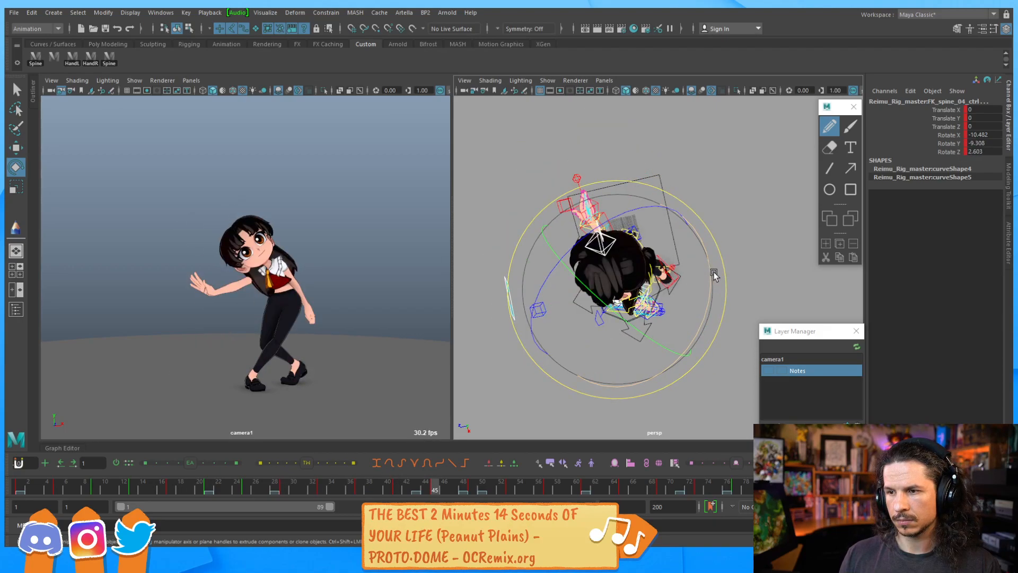
{"action": "left_click", "coordinate": [684, 125]}
{"action": "left_click", "coordinate": [649, 289]}
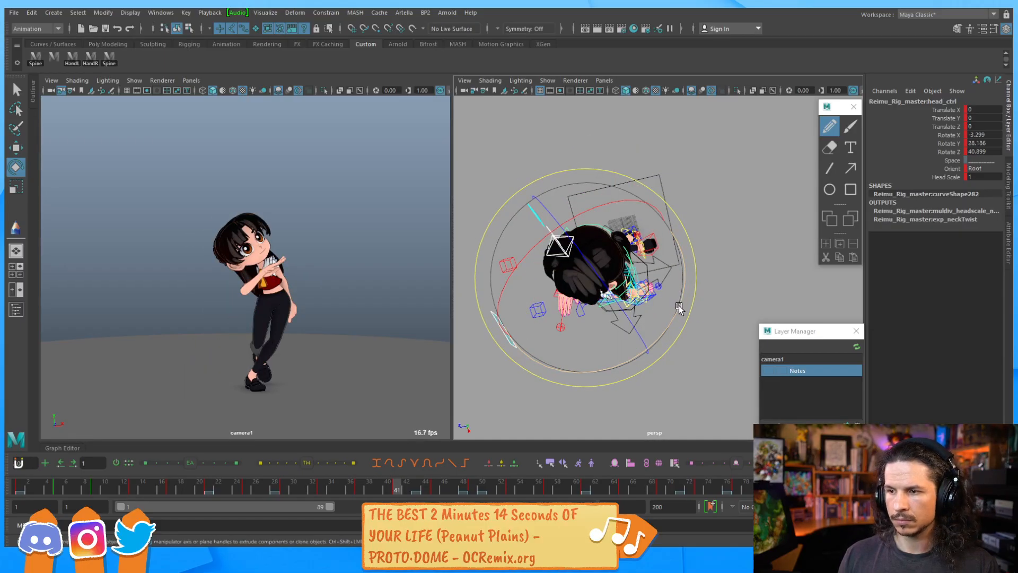
{"action": "left_click_drag", "start_coordinate": [669, 320], "coordinate": [675, 317]}
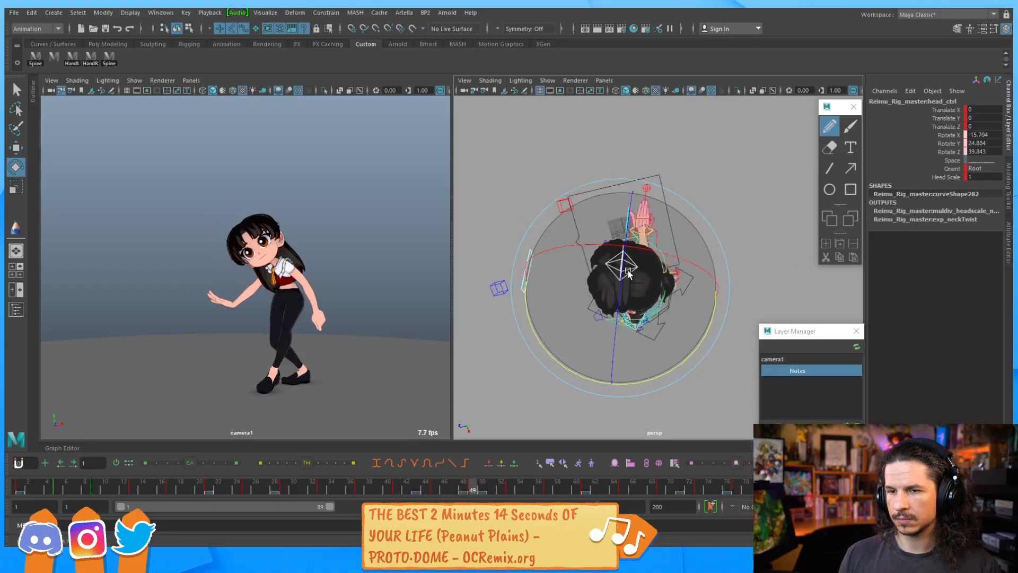
Select the primary COG control and the head control again, inspecting the pose from several angles
{"action": "left_click", "coordinate": [707, 364]}
{"action": "left_click", "coordinate": [639, 338]}
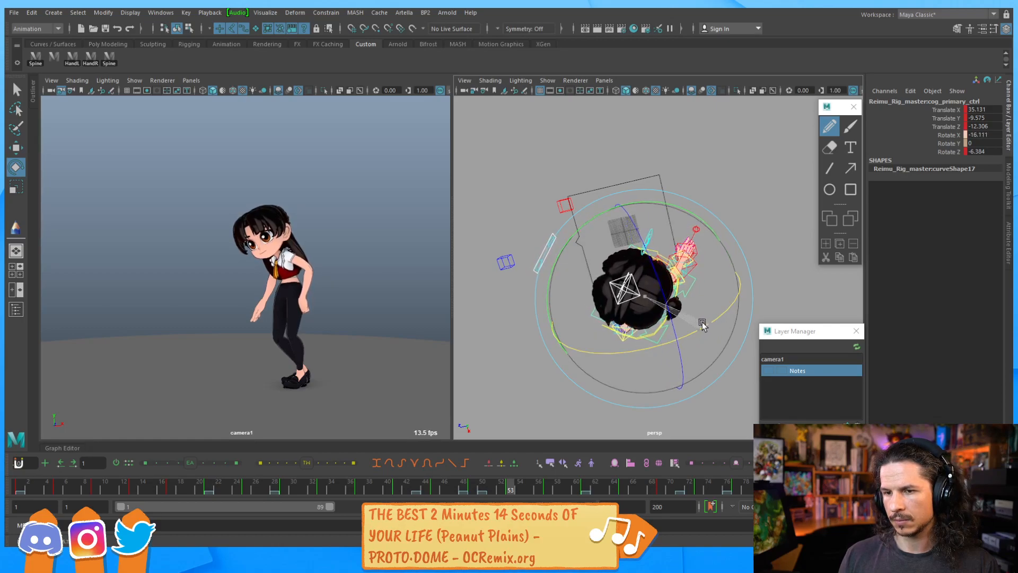
{"action": "left_click_drag", "start_coordinate": [695, 328], "coordinate": [691, 326]}
{"action": "left_click_drag", "start_coordinate": [645, 246], "coordinate": [679, 226], "text": "alt"}
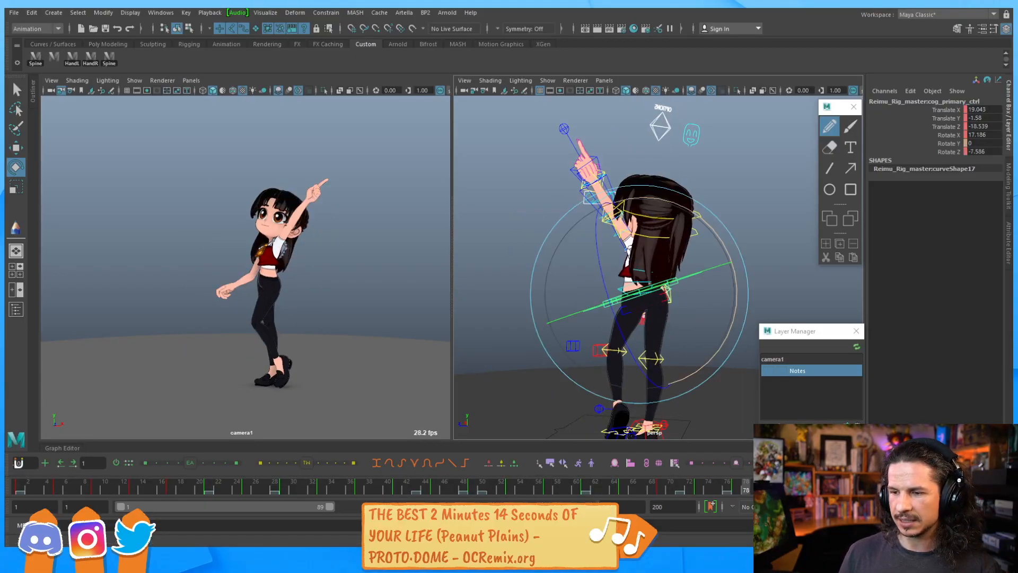
{"action": "left_click", "coordinate": [740, 176]}
{"action": "left_click", "coordinate": [663, 188]}
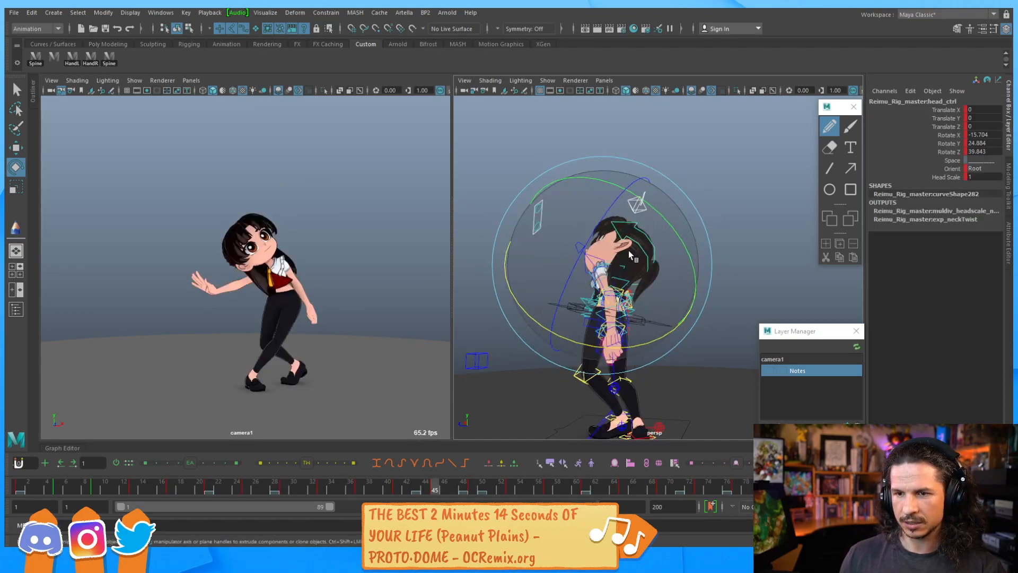
{"action": "left_click_drag", "start_coordinate": [651, 206], "coordinate": [636, 203]}
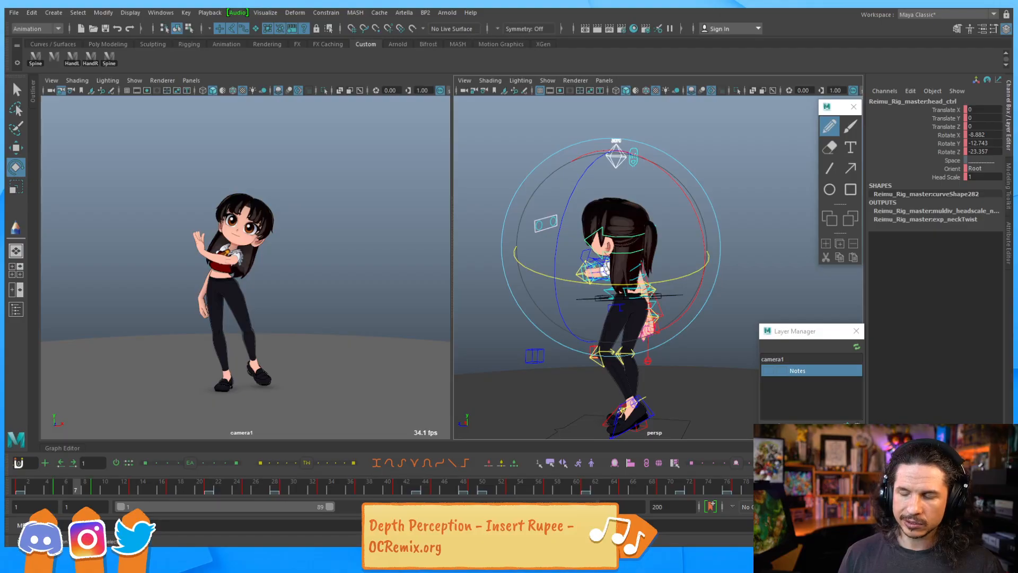
Clear the selection, switch to the Select tool, and return the timeline to frame 1
{"action": "right_click", "coordinate": [867, 463]}
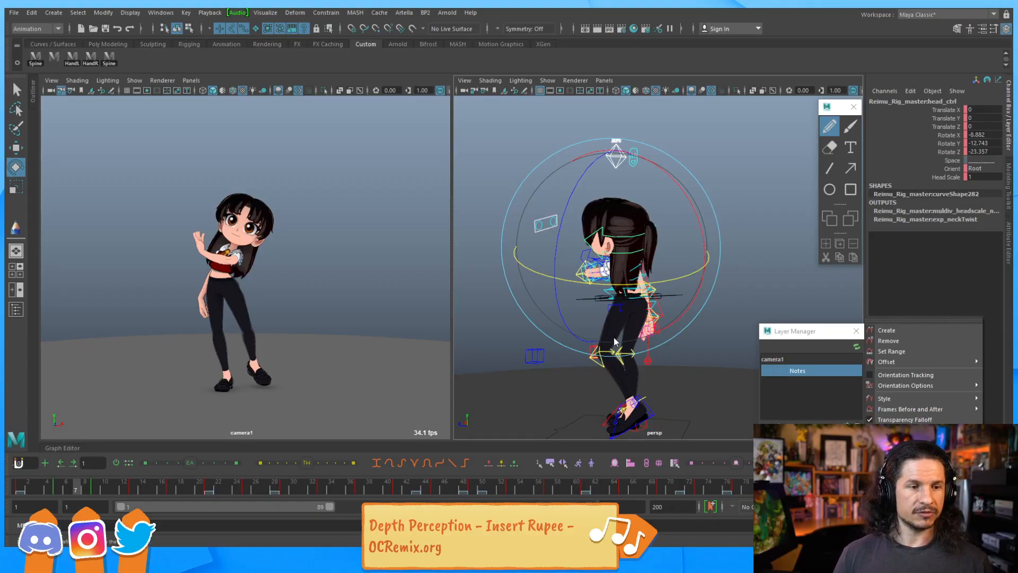
{"action": "left_click", "coordinate": [705, 333]}
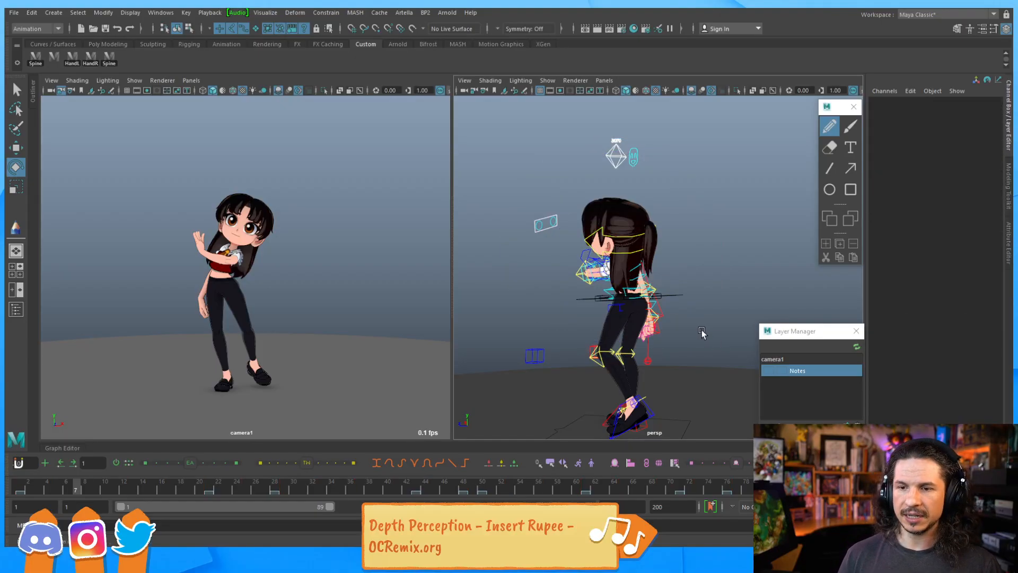
{"action": "key", "text": "q"}
{"action": "right_click_drag", "start_coordinate": [691, 327], "coordinate": [679, 295], "text": "alt"}
{"action": "mouse_move", "coordinate": [679, 295]}
{"action": "left_mouse_down", "text": "alt"}
{"action": "mouse_move", "coordinate": [756, 339]}
{"action": "mouse_move", "coordinate": [661, 325]}
{"action": "mouse_move", "coordinate": [634, 340]}
{"action": "mouse_move", "coordinate": [677, 325]}
{"action": "mouse_move", "coordinate": [663, 286]}
{"action": "left_mouse_up", "text": "alt"}
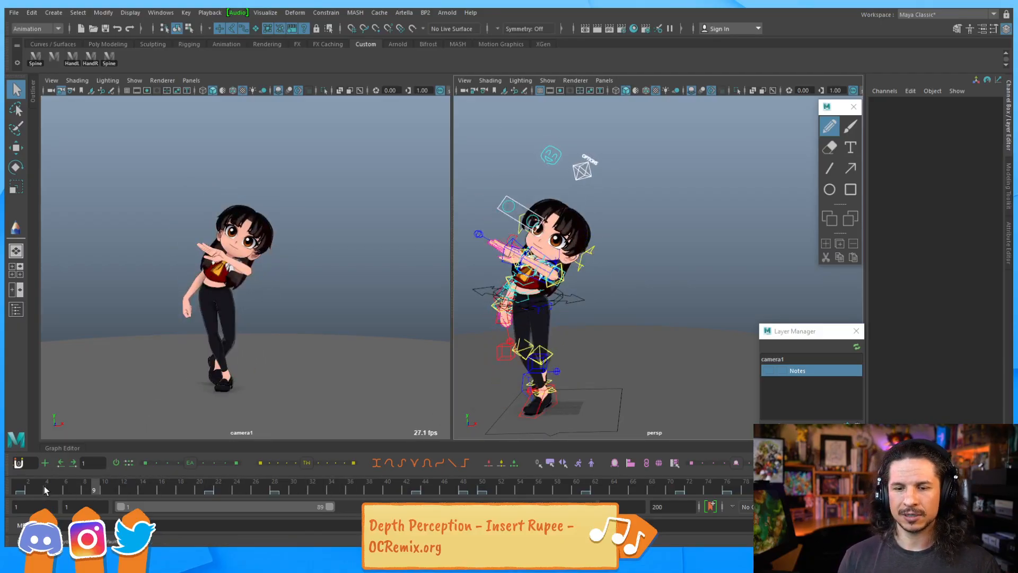
{"action": "left_click_drag", "start_coordinate": [46, 490], "coordinate": [19, 490]}
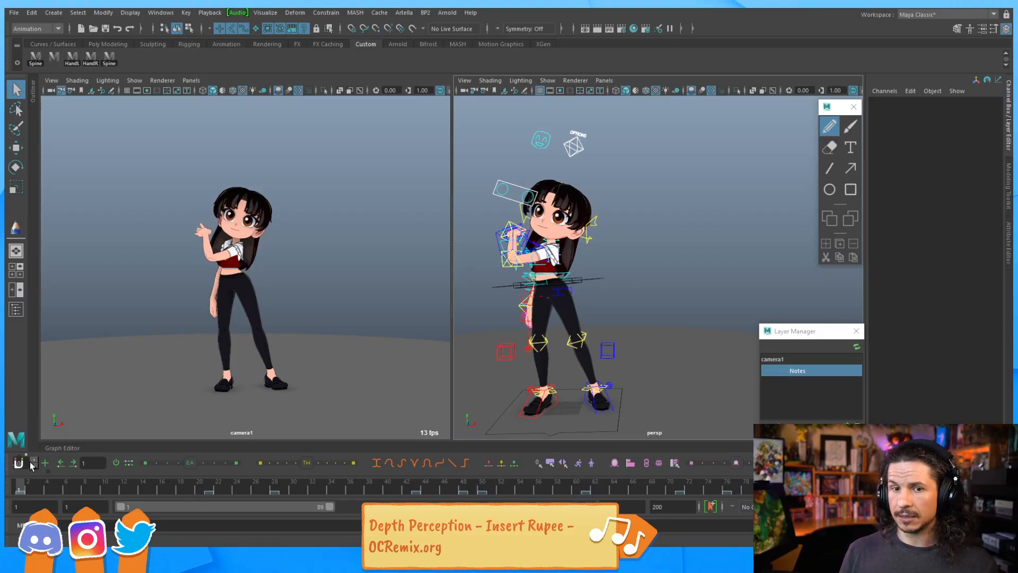
Play back the animation, select the OPTIONS control, and replay from frame 1
{"action": "key", "text": "alt+v"}
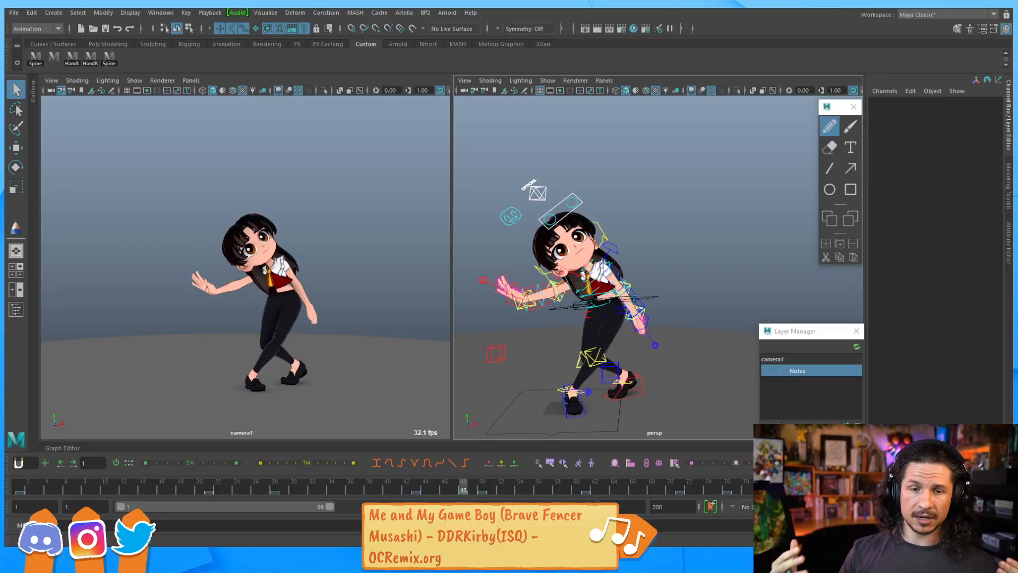
{"action": "left_click", "coordinate": [544, 186]}
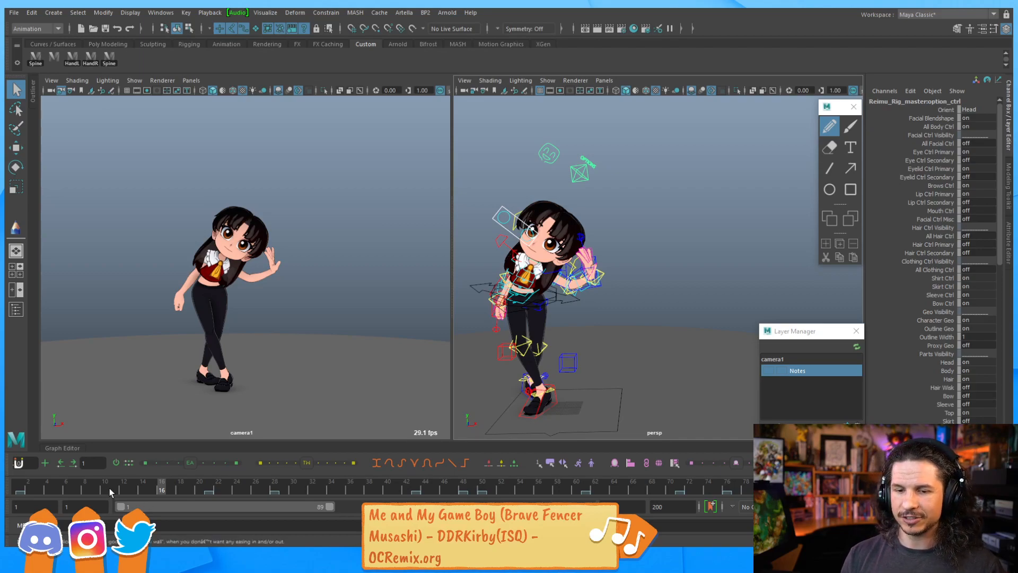
{"action": "left_click_drag", "start_coordinate": [110, 490], "coordinate": [20, 489]}
{"action": "key", "text": "alt+v"}
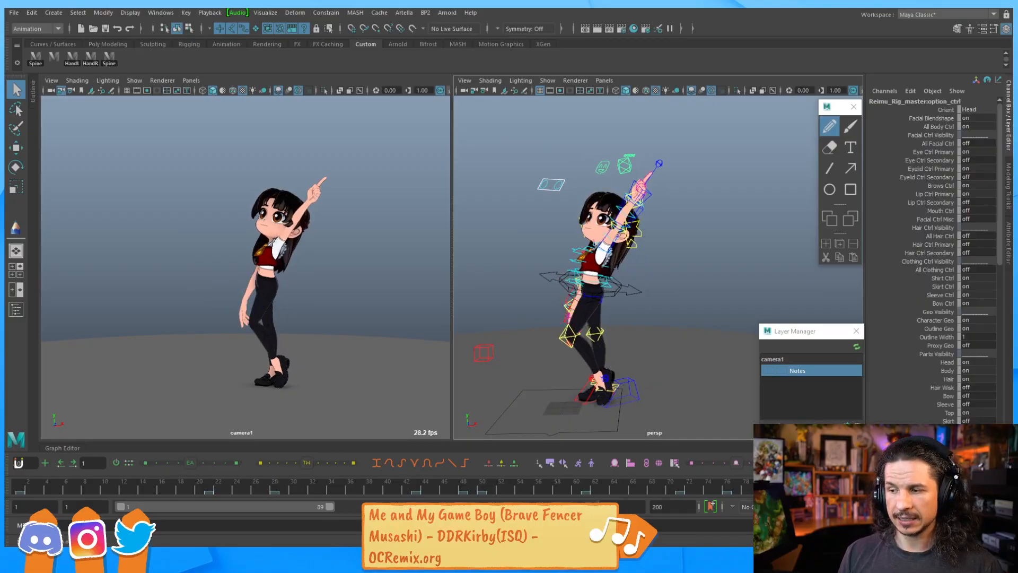
{"action": "key", "text": "alt+v"}
{"action": "left_click", "coordinate": [20, 485]}
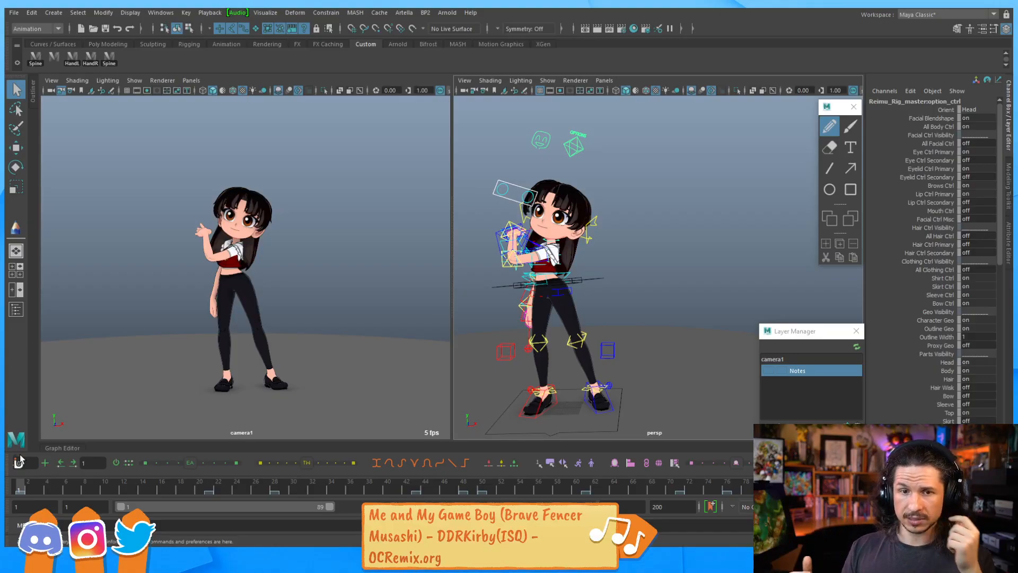
Play the animation once more, return to frame 1, and zoom in on the character's face
{"action": "key", "text": "alt+v"}
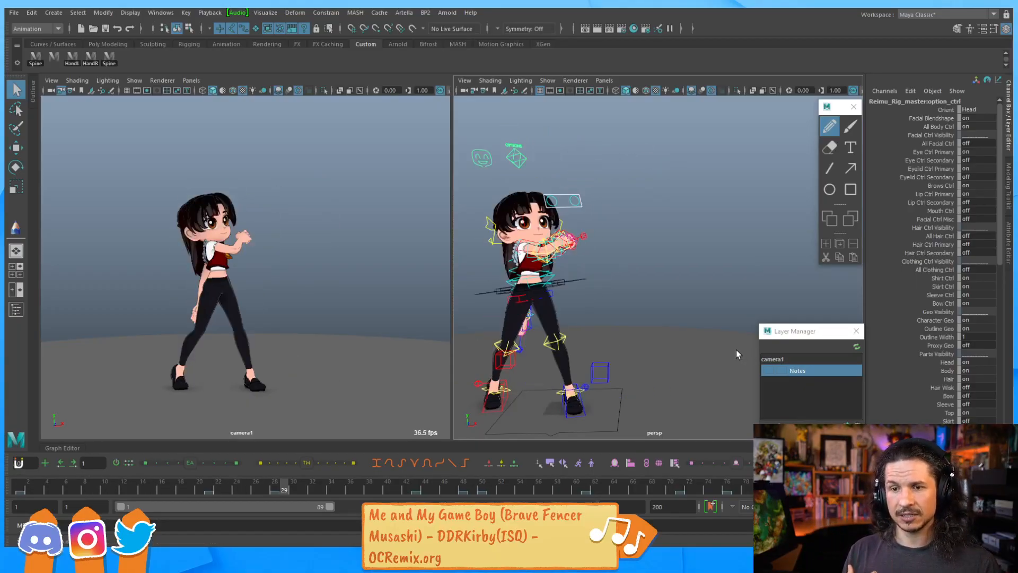
{"action": "key", "text": "alt+v"}
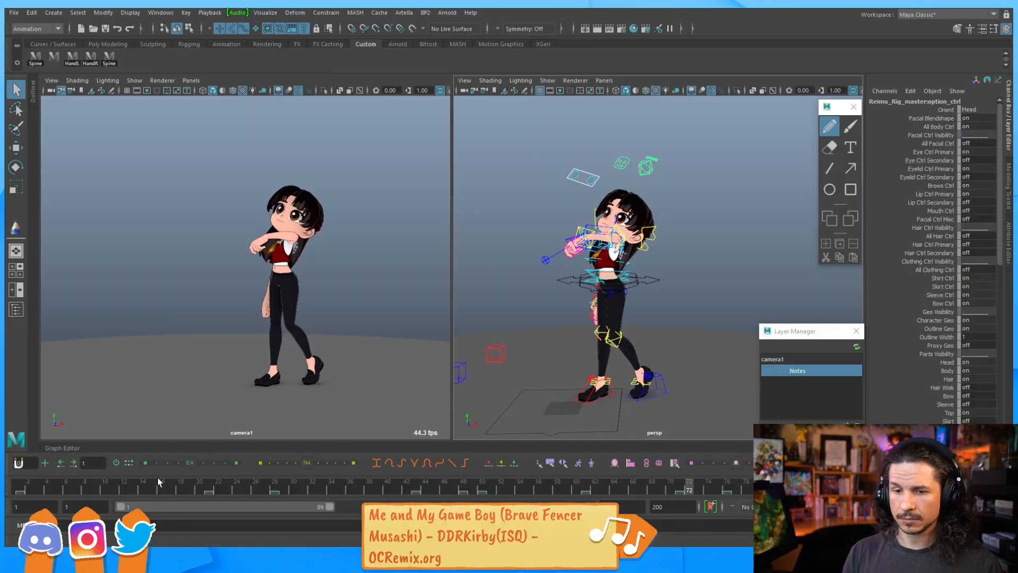
{"action": "left_click", "coordinate": [21, 488]}
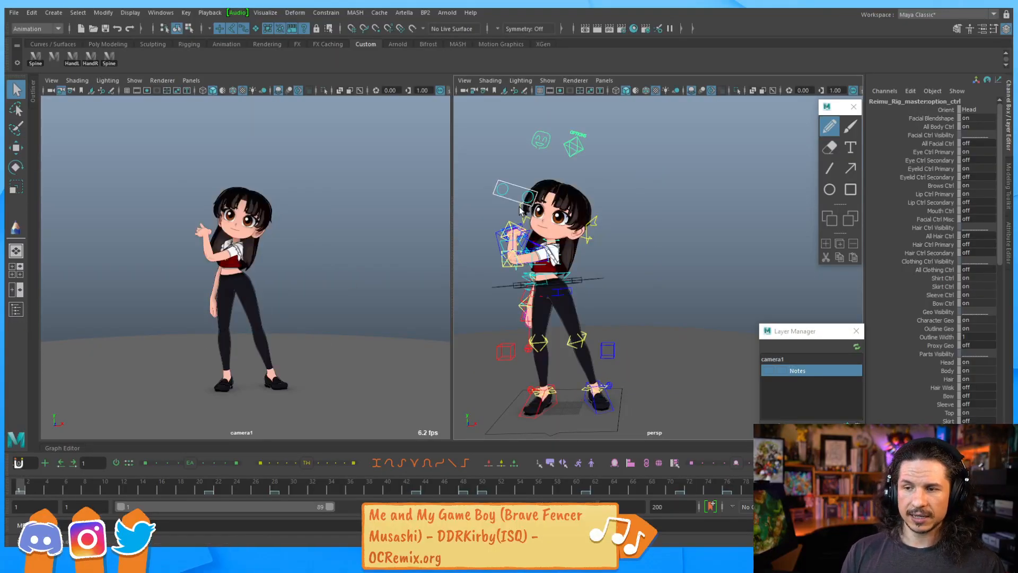
{"action": "scroll", "coordinate": [678, 242], "scroll_direction": "up", "scroll_amount": 5}
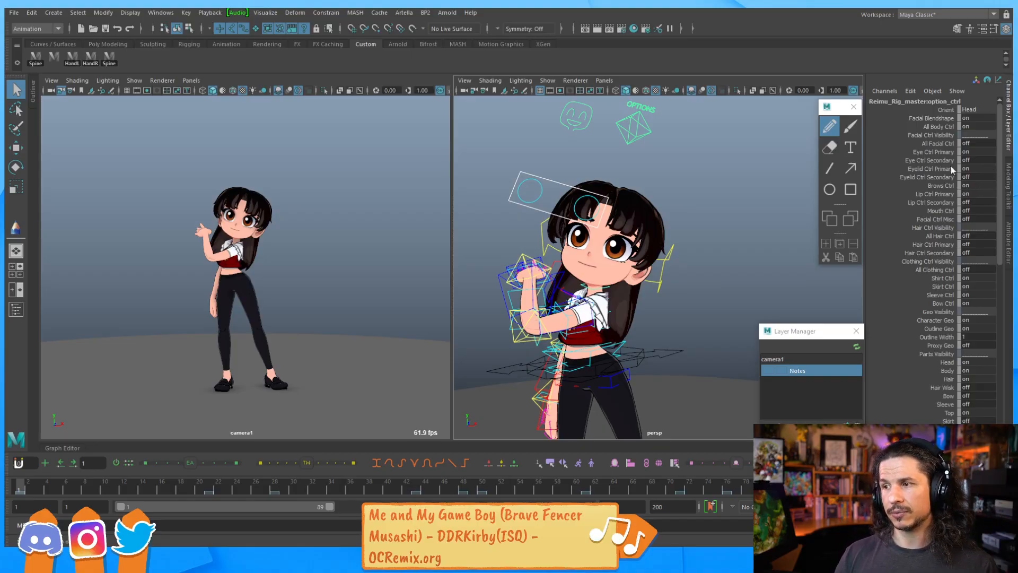
Try setting All Body Ctrl to 0 and undo the change
{"action": "left_click", "coordinate": [975, 124]}
{"action": "type", "text": "0"}
{"action": "key", "text": "Return"}
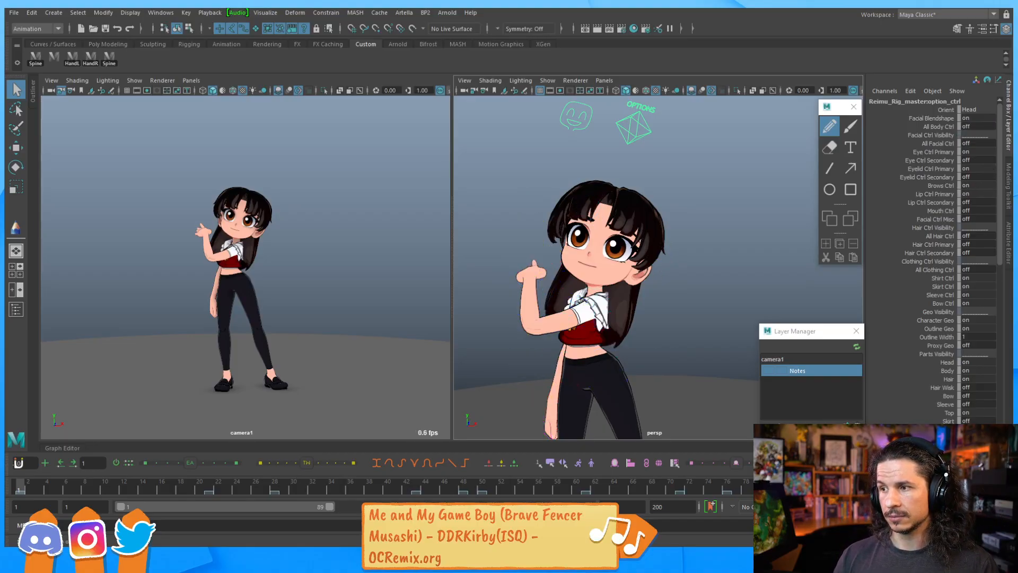
{"action": "key", "text": "ctrl+z"}
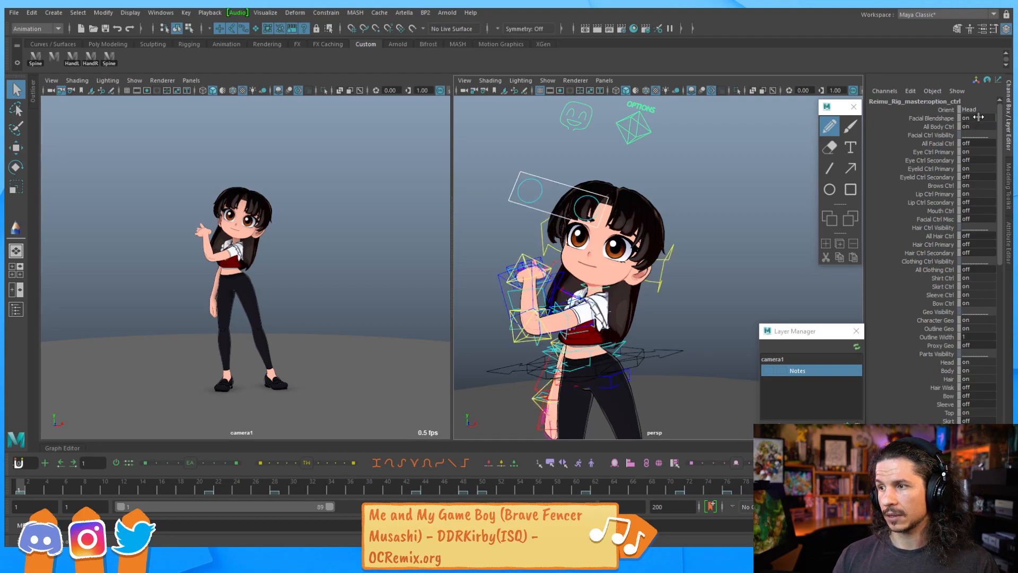
Set All Facial Ctrl to 1 to show the facial controls
{"action": "left_click", "coordinate": [974, 142]}
{"action": "type", "text": "1"}
{"action": "key", "text": "Return"}
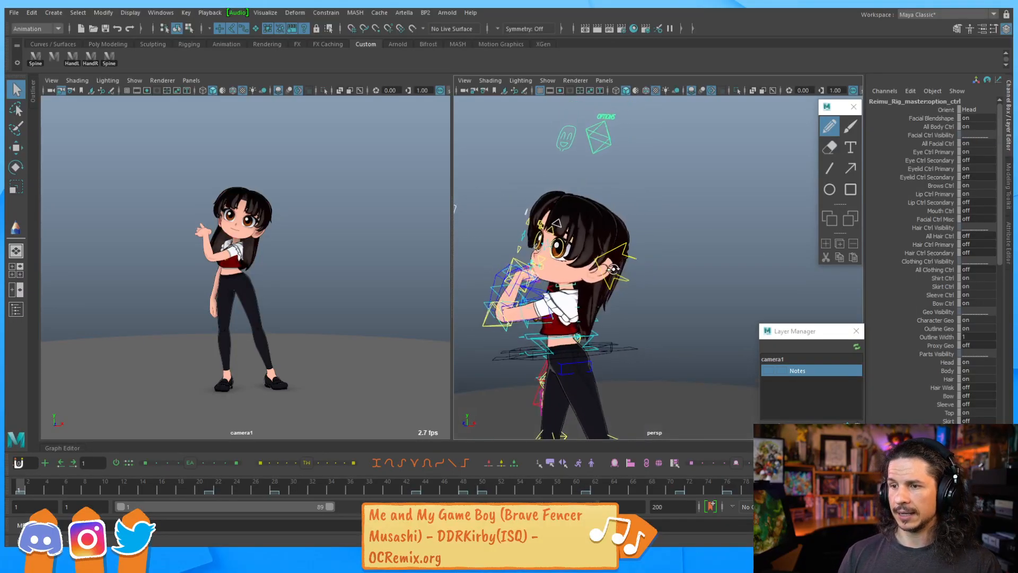
Reselect the OPTIONS control and switch All Body Ctrl off to hide the body controls
{"action": "left_click_drag", "start_coordinate": [684, 204], "coordinate": [669, 202]}
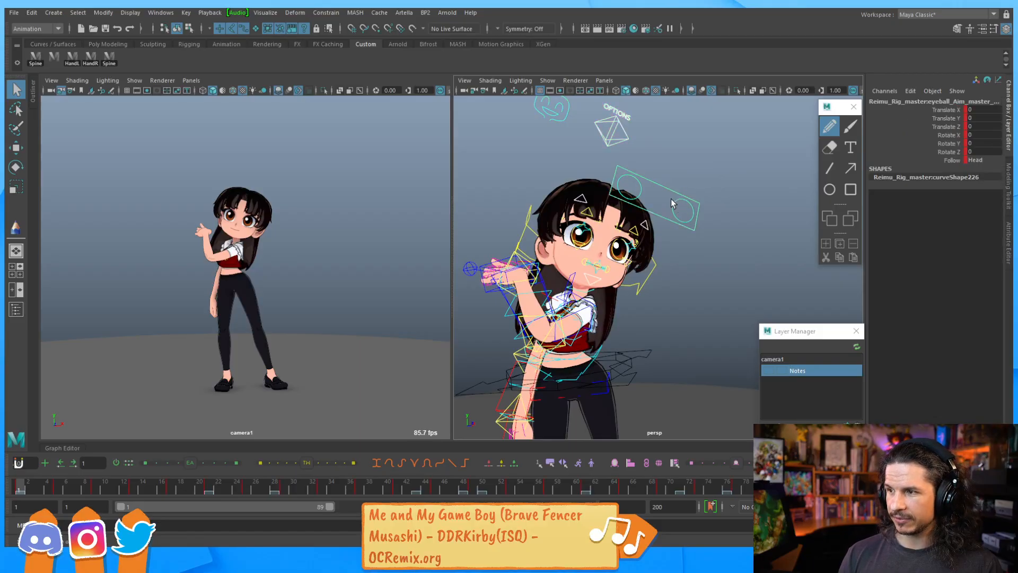
{"action": "left_click", "coordinate": [655, 276]}
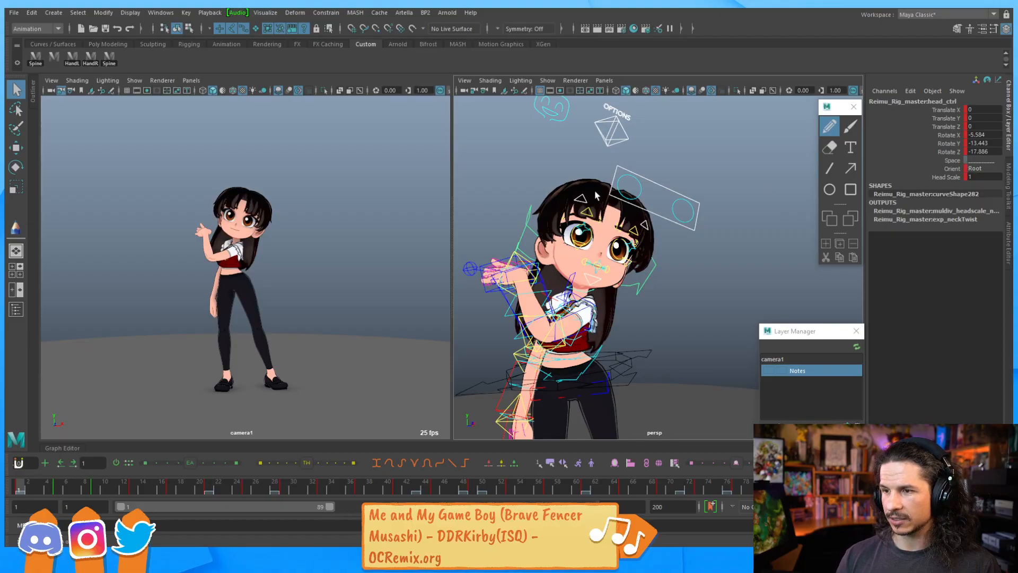
{"action": "left_click", "coordinate": [625, 130]}
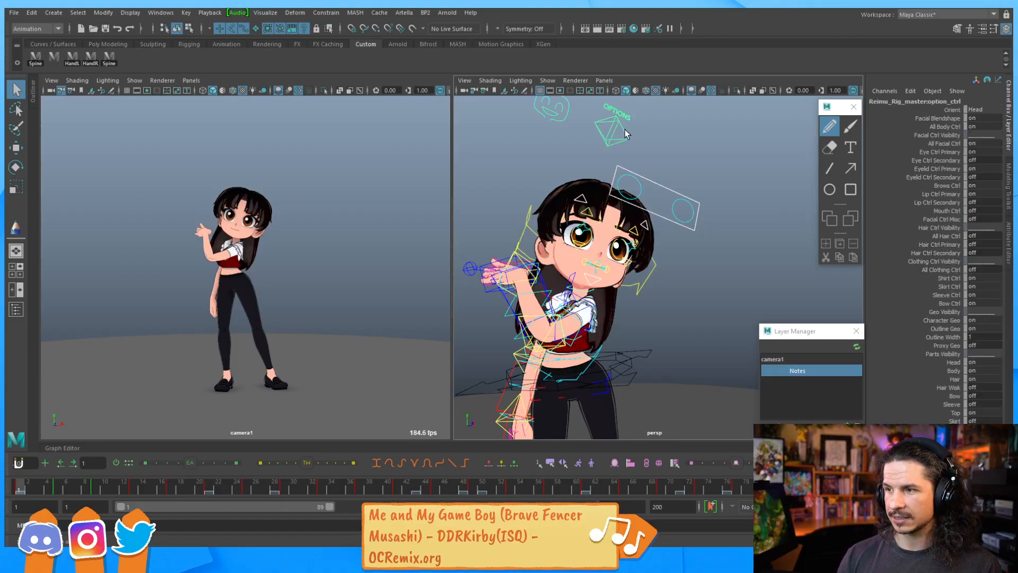
{"action": "double_click", "coordinate": [980, 128]}
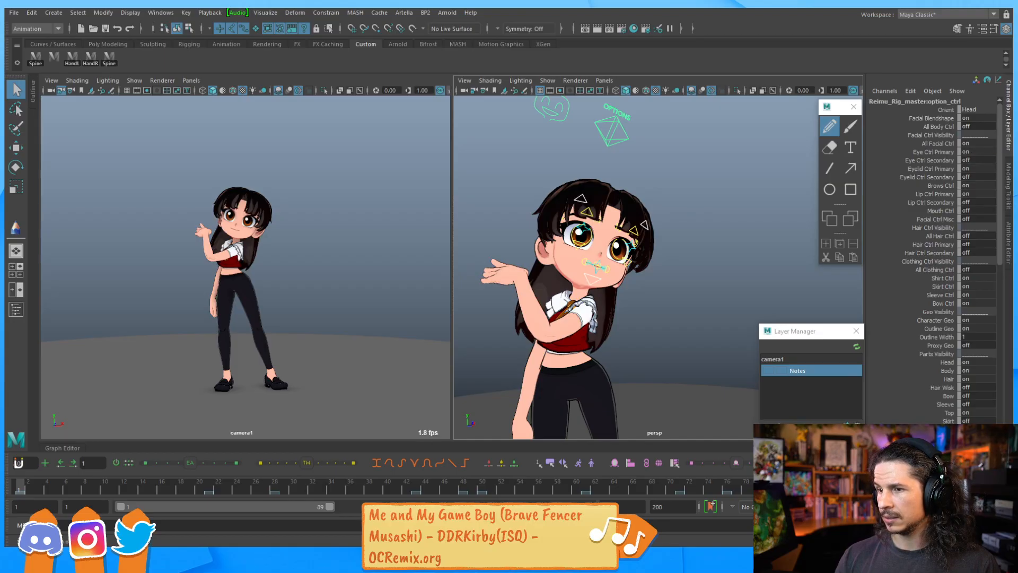
Zoom in on the face and set Eyelid Ctrl Secondary to 1
{"action": "double_click", "coordinate": [981, 168]}
{"action": "double_click", "coordinate": [980, 169]}
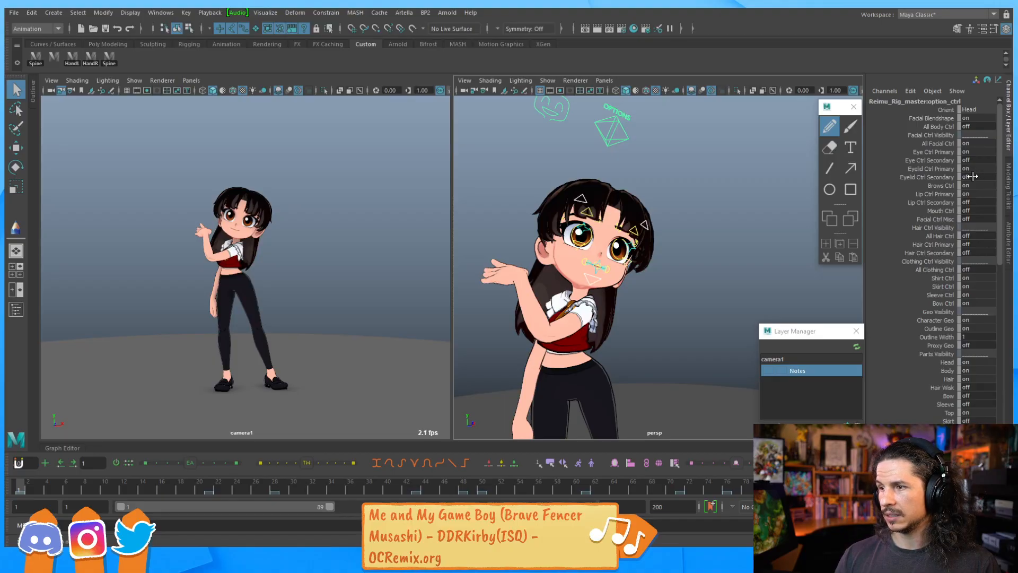
{"action": "right_click_drag", "start_coordinate": [558, 219], "coordinate": [659, 260], "text": "alt"}
{"action": "left_click_drag", "start_coordinate": [659, 259], "coordinate": [709, 213], "text": "alt"}
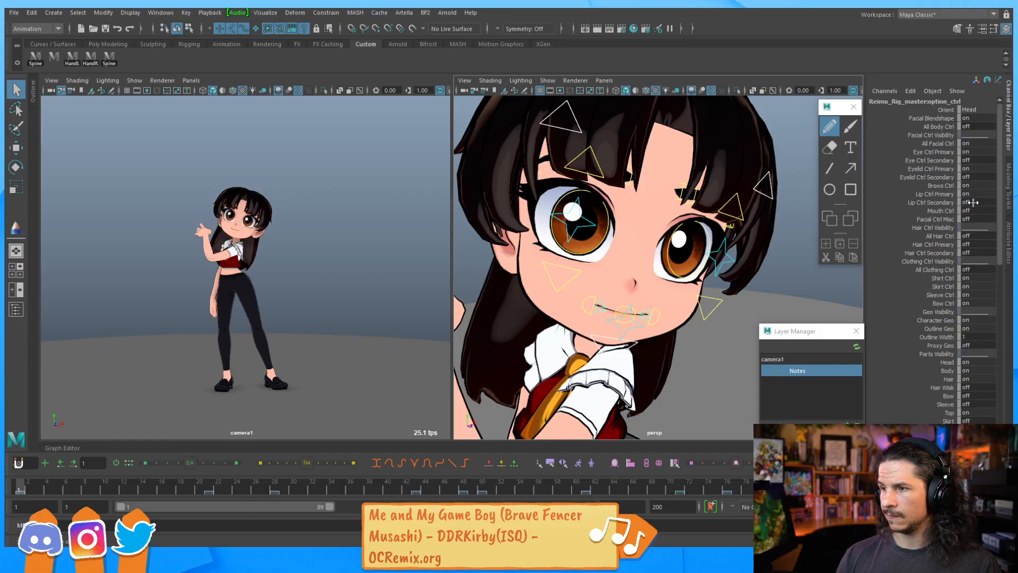
{"action": "left_click", "coordinate": [974, 177]}
{"action": "type", "text": "1"}
{"action": "key", "text": "Return"}
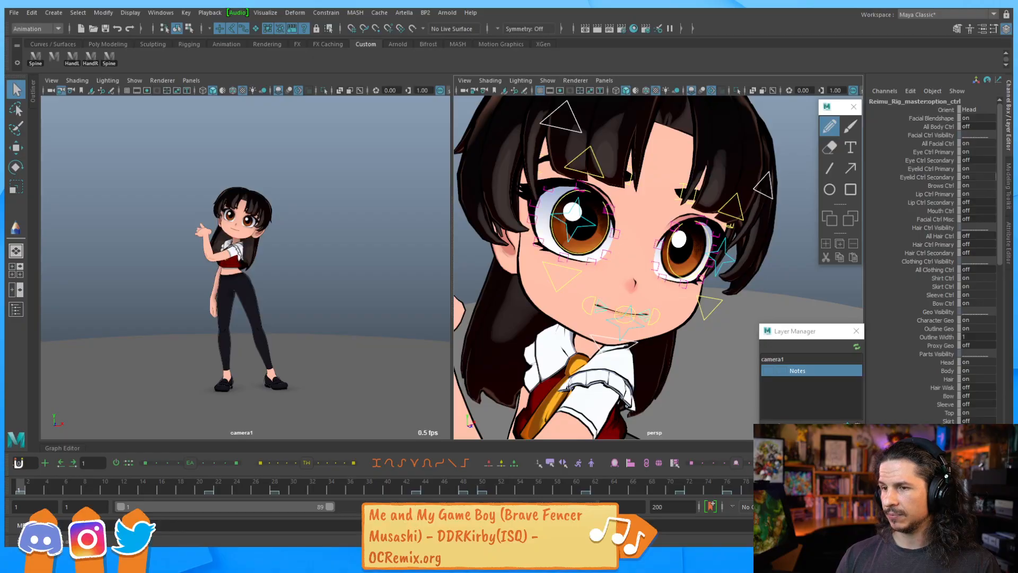
Set Mouth Ctrl and Facial Ctrl Misc to 1 to show the mouth and miscellaneous facial controls
{"action": "left_click", "coordinate": [973, 210]}
{"action": "type", "text": "1"}
{"action": "key", "text": "Return"}
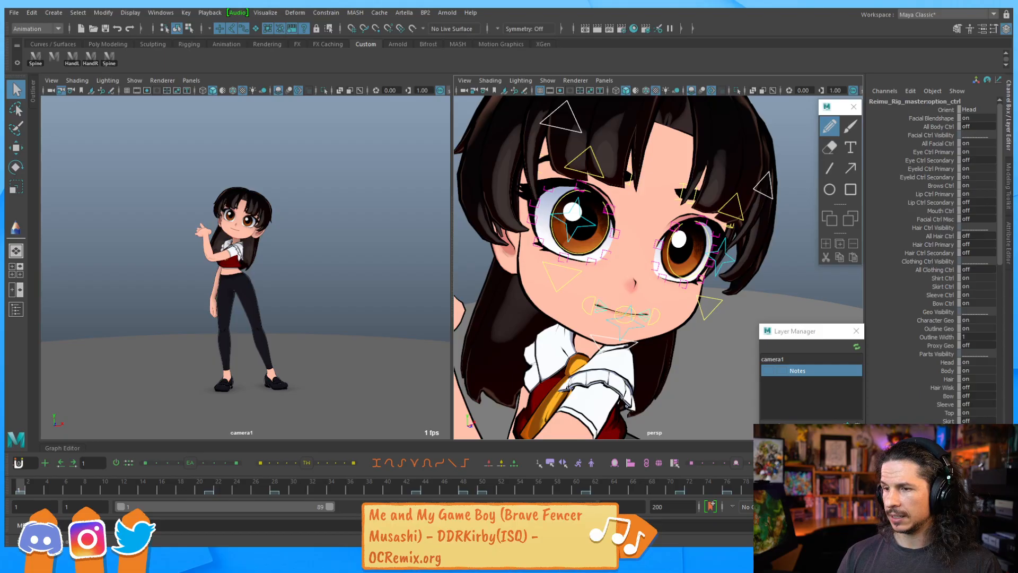
{"action": "left_click", "coordinate": [973, 218]}
{"action": "type", "text": "1"}
{"action": "key", "text": "Return"}
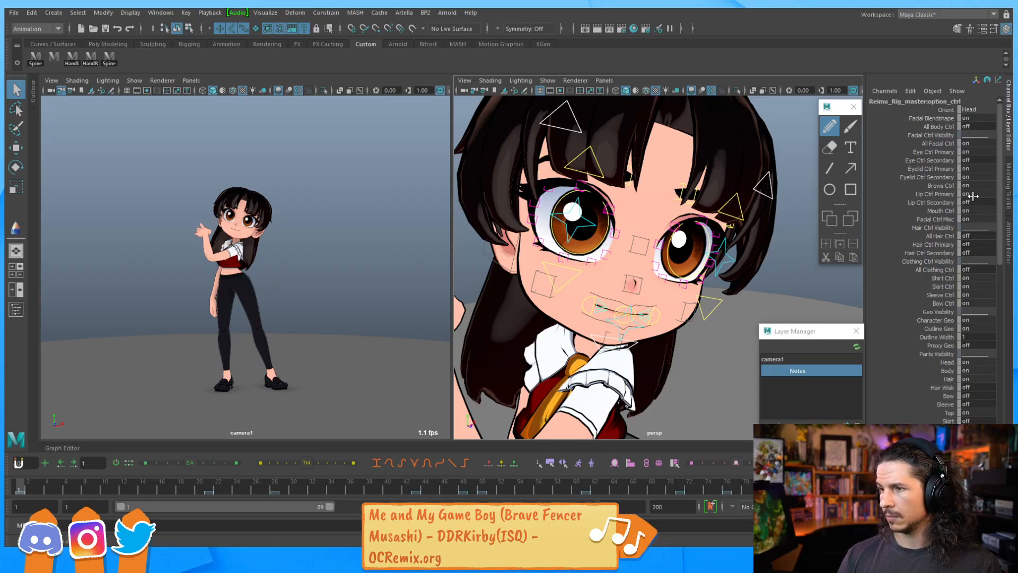
Select all the facial controls and save them as a quick select set named Face, added to the shelf
{"action": "right_click_drag", "start_coordinate": [780, 198], "coordinate": [676, 212], "text": "alt"}
{"action": "left_click_drag", "start_coordinate": [676, 212], "coordinate": [521, 304], "text": "alt"}
{"action": "left_click_drag", "start_coordinate": [642, 295], "coordinate": [622, 271], "text": "alt"}
{"action": "left_click_drag", "start_coordinate": [703, 204], "coordinate": [564, 292]}
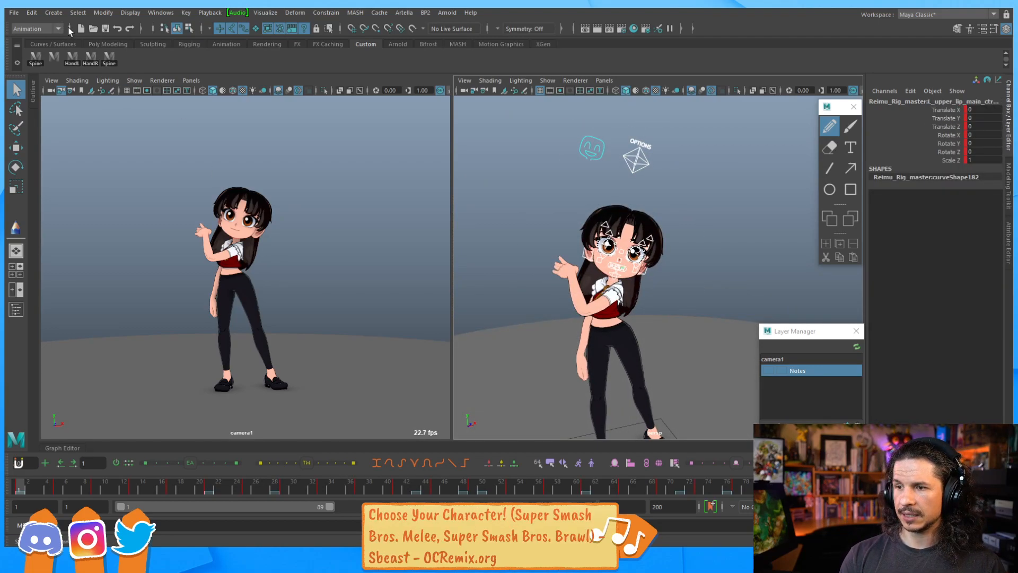
{"action": "left_click", "coordinate": [55, 16]}
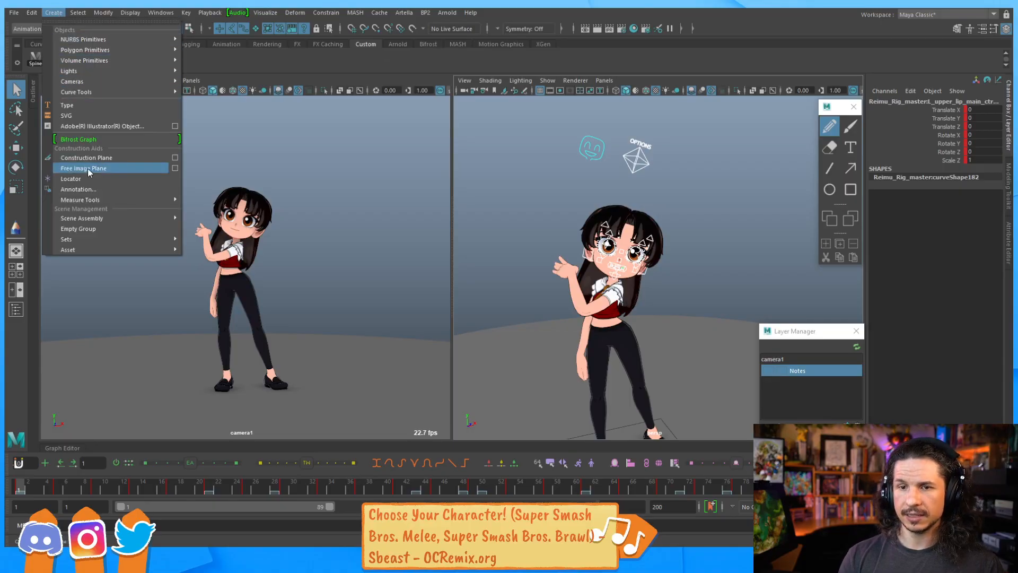
{"action": "mouse_move", "coordinate": [106, 242]}
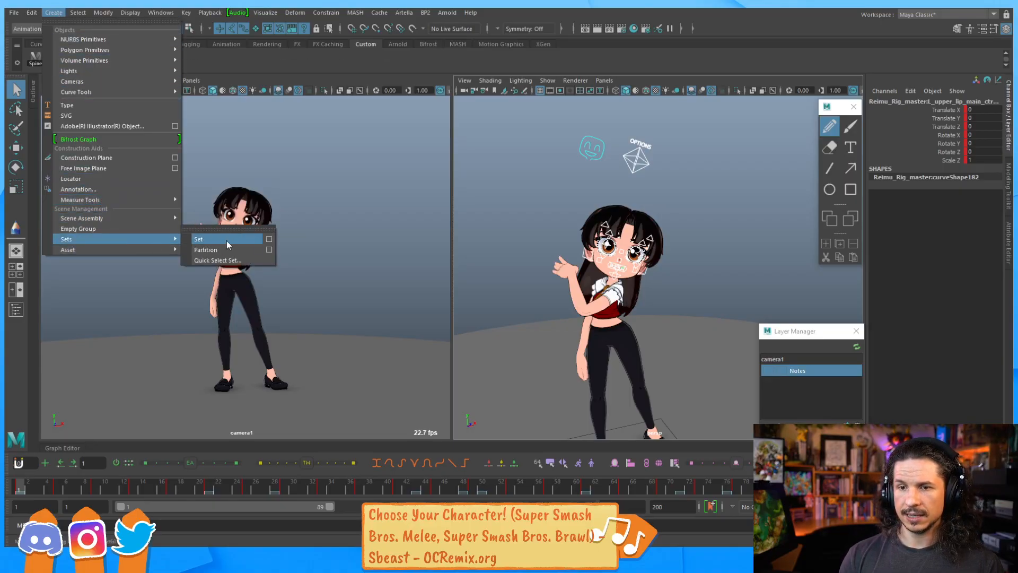
{"action": "left_click", "coordinate": [263, 260]}
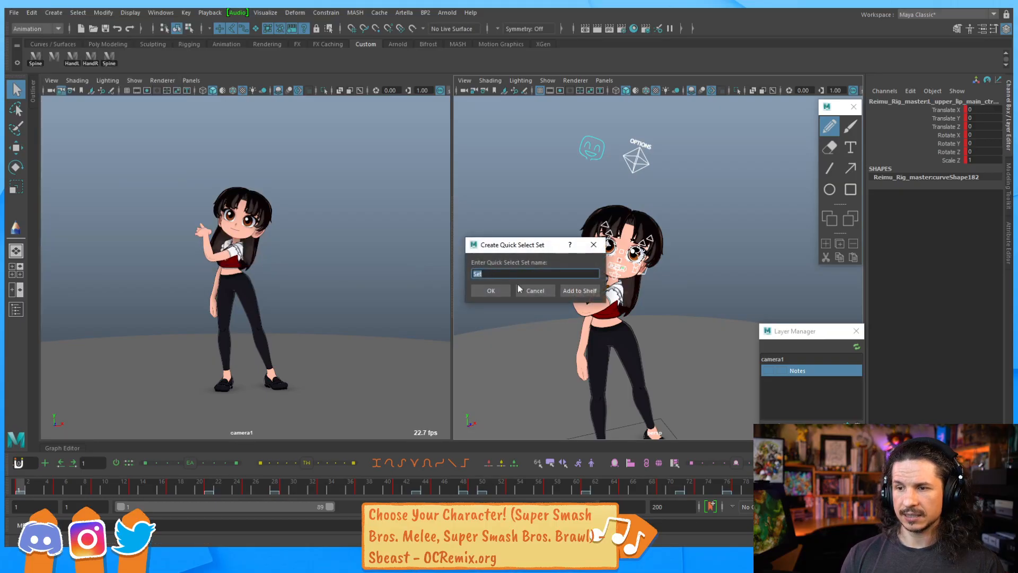
{"action": "type", "text": "Face"}
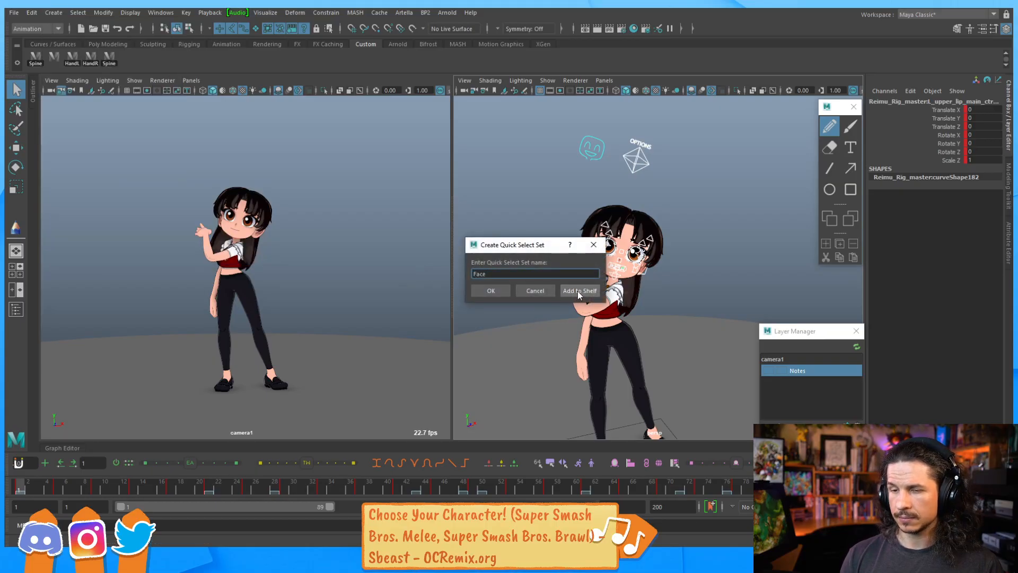
{"action": "left_click", "coordinate": [578, 291]}
{"action": "left_click", "coordinate": [604, 278]}
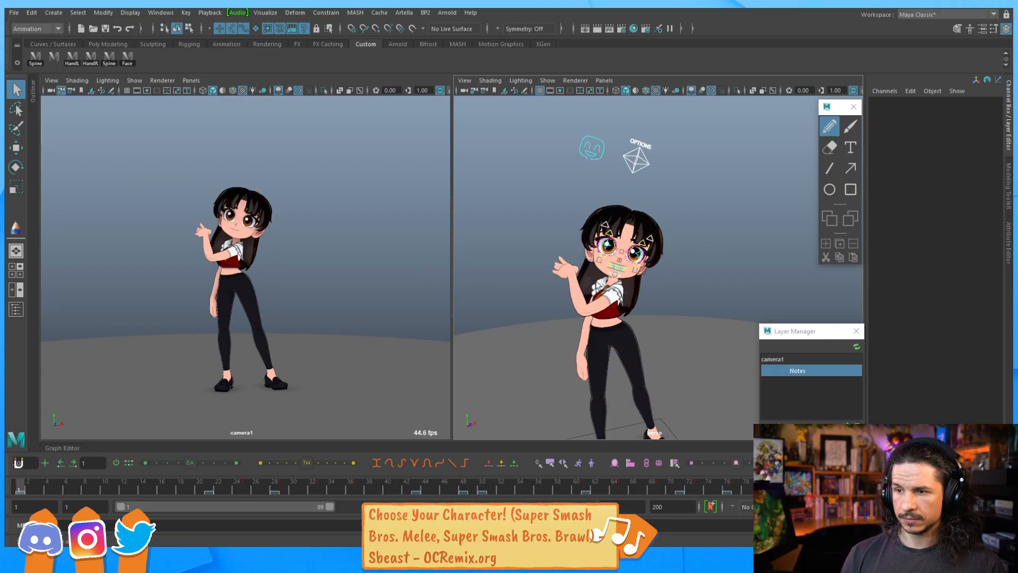
Zoom in on the face, select the Face set from the shelf and key all facial controls
{"action": "right_click_drag", "start_coordinate": [556, 282], "coordinate": [701, 268], "text": "alt"}
{"action": "left_click_drag", "start_coordinate": [701, 269], "coordinate": [693, 259], "text": "alt"}
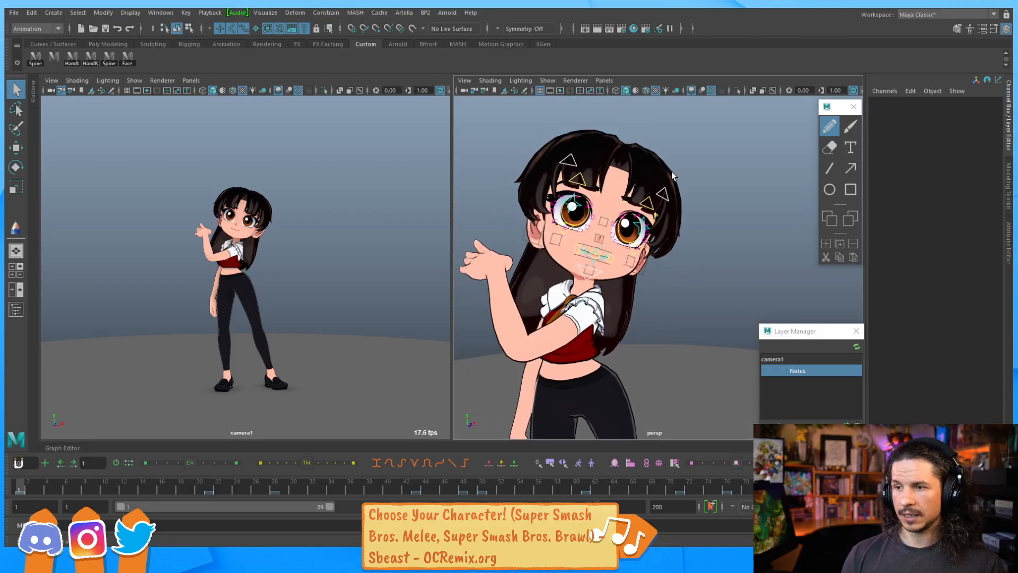
{"action": "left_click", "coordinate": [129, 60]}
{"action": "key", "text": "s"}
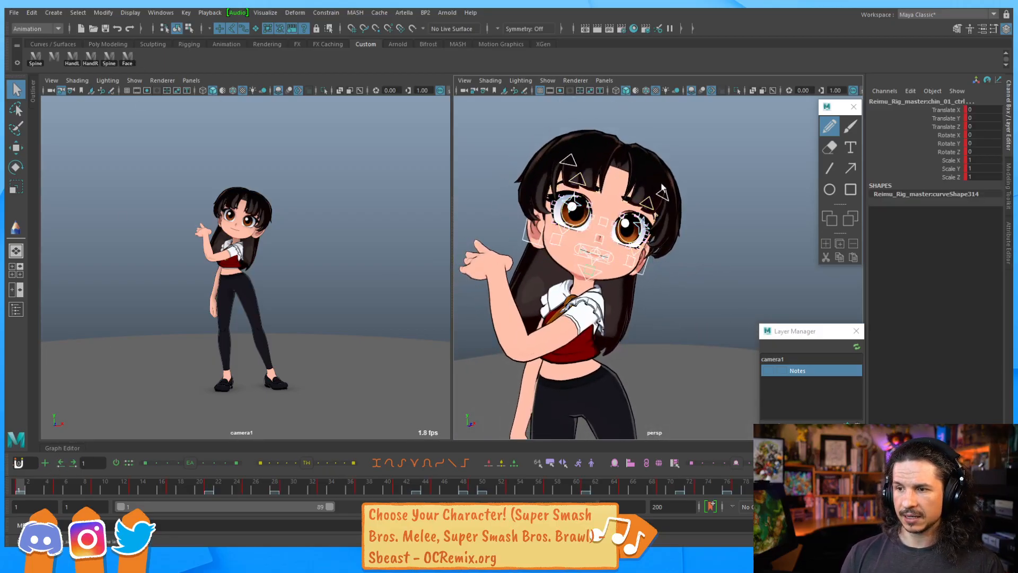
Reselect the OPTIONS control and set All Facial Ctrl and All Body Ctrl to 1
{"action": "left_click", "coordinate": [724, 183]}
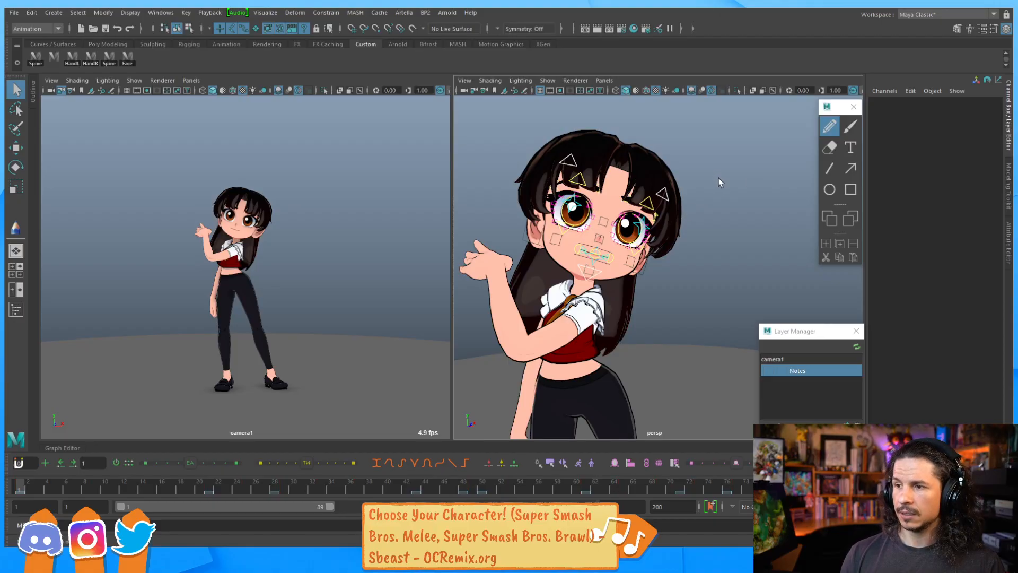
{"action": "scroll", "coordinate": [717, 182], "scroll_direction": "down", "scroll_amount": 3}
{"action": "left_click", "coordinate": [642, 119]}
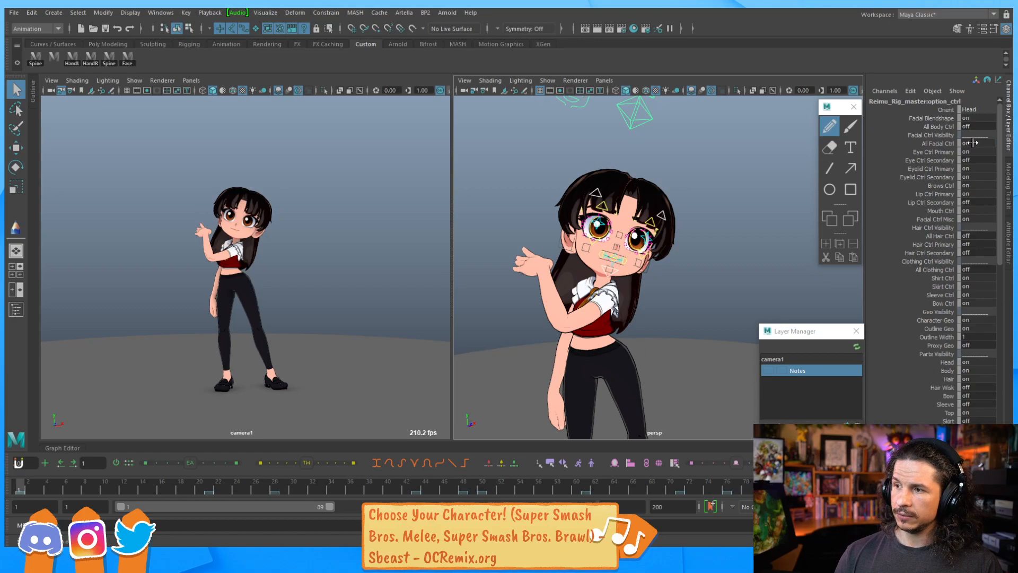
{"action": "left_click", "coordinate": [973, 160]}
{"action": "type", "text": "1"}
{"action": "key", "text": "Return"}
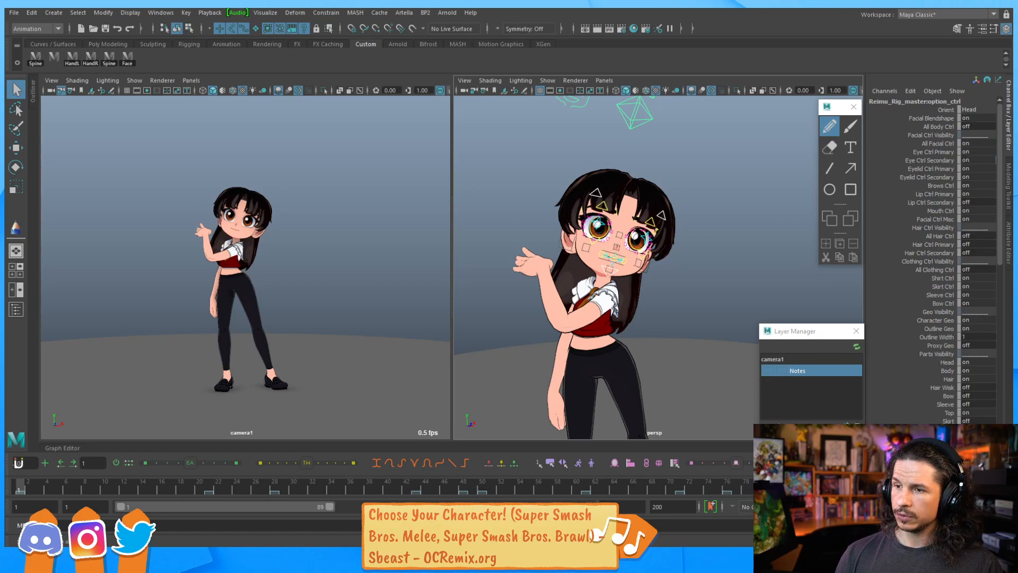
{"action": "left_click", "coordinate": [973, 127]}
{"action": "type", "text": "1"}
{"action": "key", "text": "Return"}
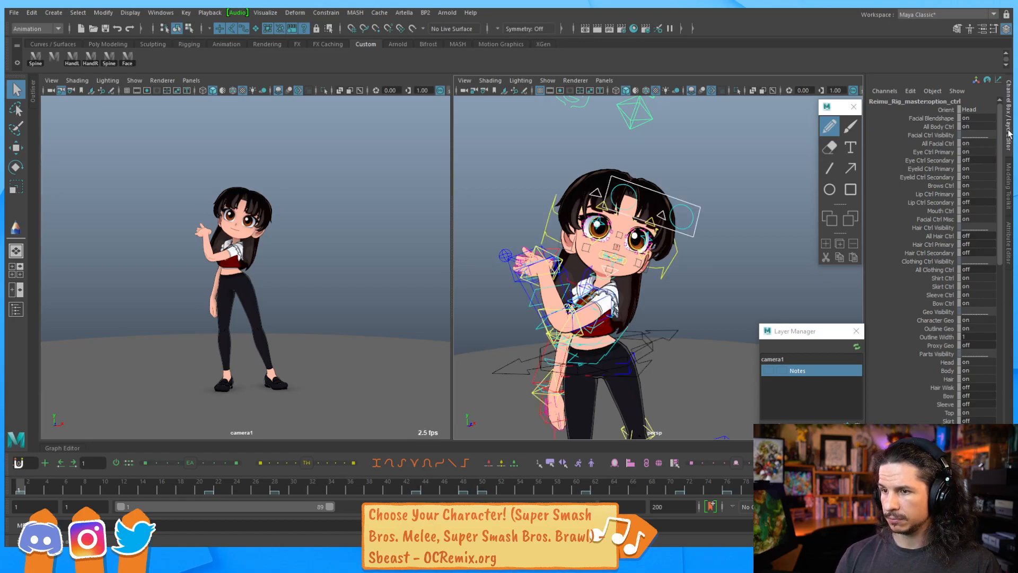
Select the eyeball aim control and play back the animation
{"action": "left_click_drag", "start_coordinate": [660, 226], "coordinate": [680, 238], "text": "alt"}
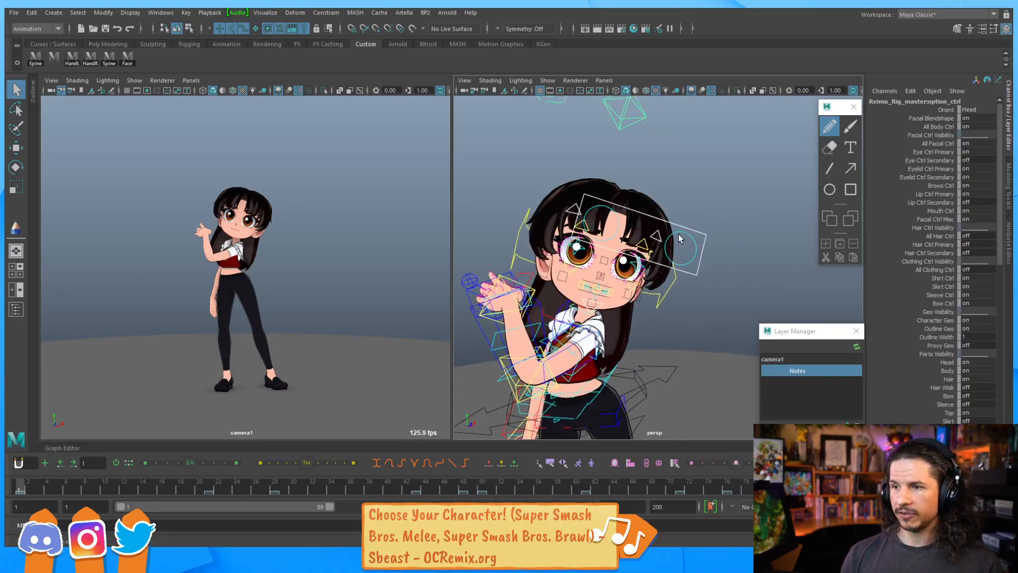
{"action": "left_click", "coordinate": [703, 241]}
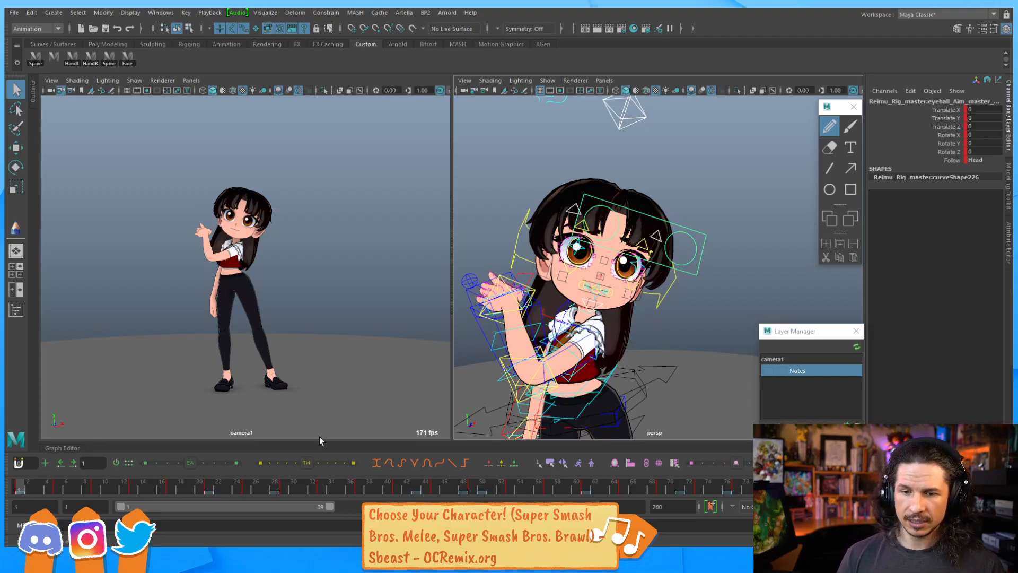
{"action": "key", "text": "alt+v"}
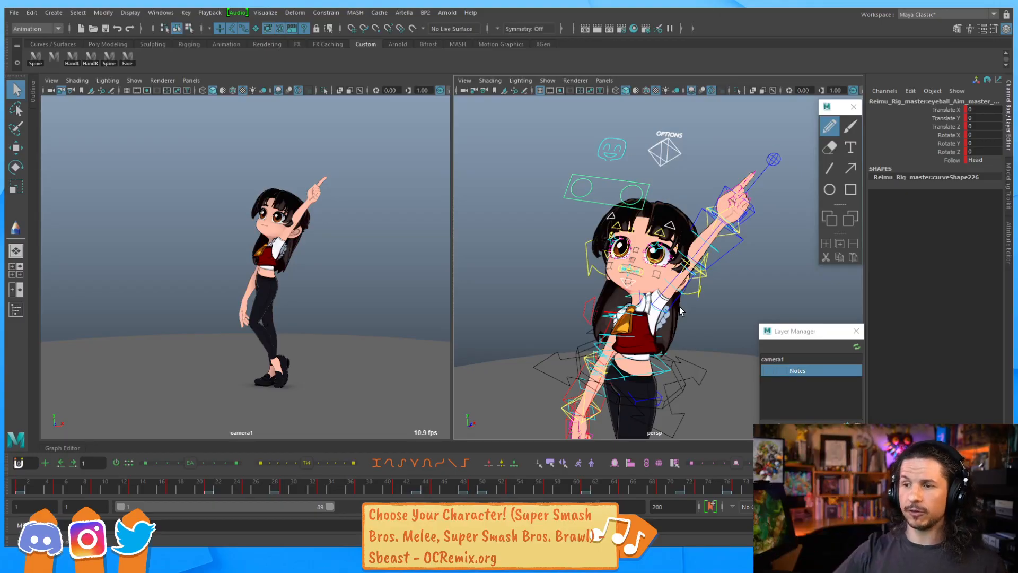
Move the eyeball aim control out in front of the character's face with the Move tool
{"action": "key", "text": "w"}
{"action": "left_click_drag", "start_coordinate": [598, 201], "coordinate": [599, 231]}
{"action": "left_click_drag", "start_coordinate": [630, 187], "coordinate": [738, 224], "text": "alt"}
{"action": "middle_click_drag", "start_coordinate": [738, 225], "coordinate": [649, 225], "text": "alt"}
{"action": "left_click_drag", "start_coordinate": [697, 234], "coordinate": [613, 194]}
{"action": "left_click_drag", "start_coordinate": [616, 237], "coordinate": [566, 237], "text": "alt"}
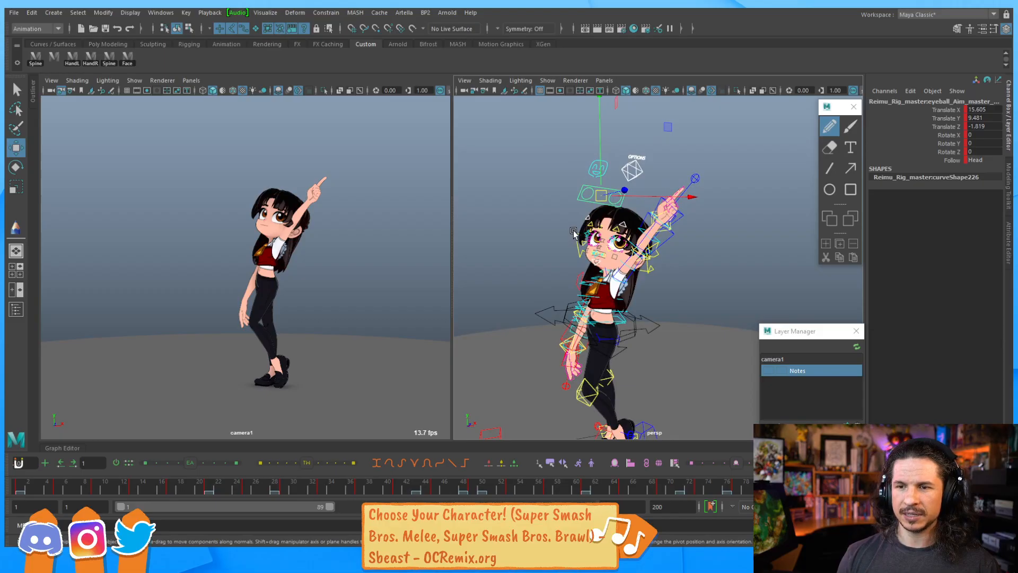
{"action": "left_click_drag", "start_coordinate": [602, 198], "coordinate": [584, 228]}
{"action": "right_click_drag", "start_coordinate": [588, 232], "coordinate": [663, 252], "text": "alt"}
{"action": "left_click_drag", "start_coordinate": [664, 253], "coordinate": [777, 228], "text": "alt"}
{"action": "left_click_drag", "start_coordinate": [720, 210], "coordinate": [683, 271], "text": "alt"}
{"action": "right_click_drag", "start_coordinate": [682, 270], "coordinate": [604, 260], "text": "alt"}
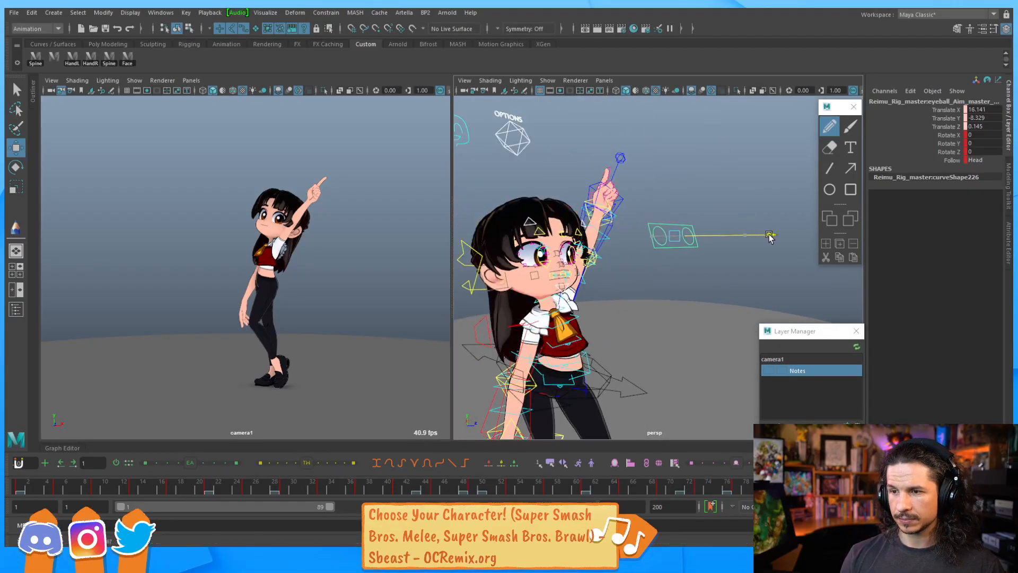
Open the Graph Editor panel beneath the viewports for the eyeball aim control
{"action": "left_click", "coordinate": [991, 160]}
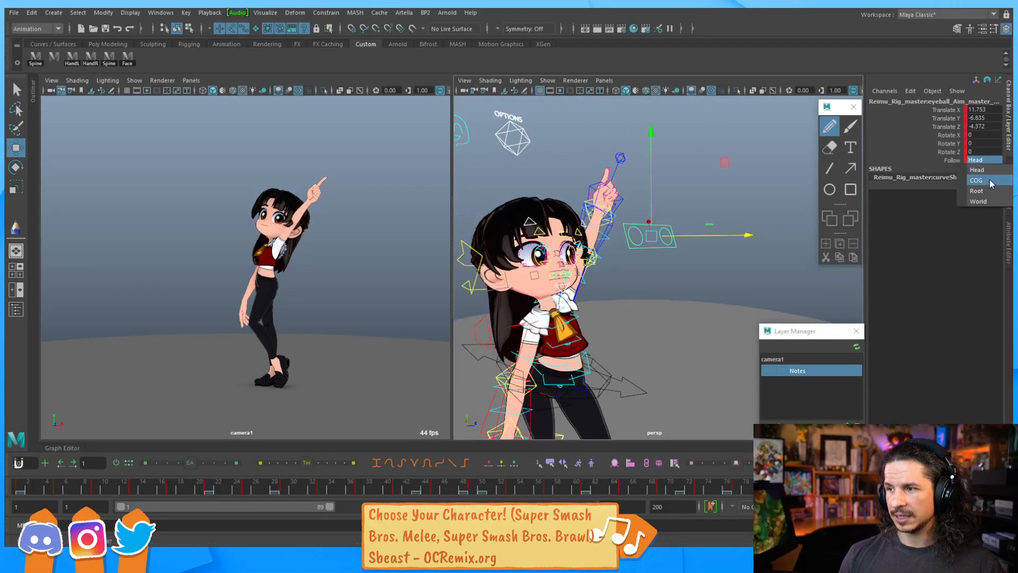
{"action": "left_click", "coordinate": [949, 195]}
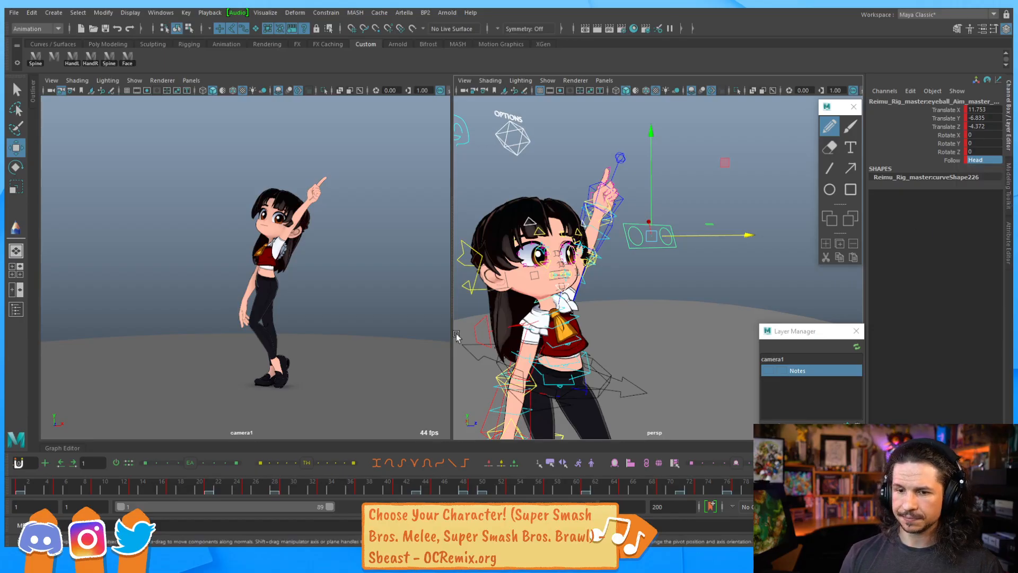
{"action": "left_click_drag", "start_coordinate": [67, 448], "coordinate": [69, 273]}
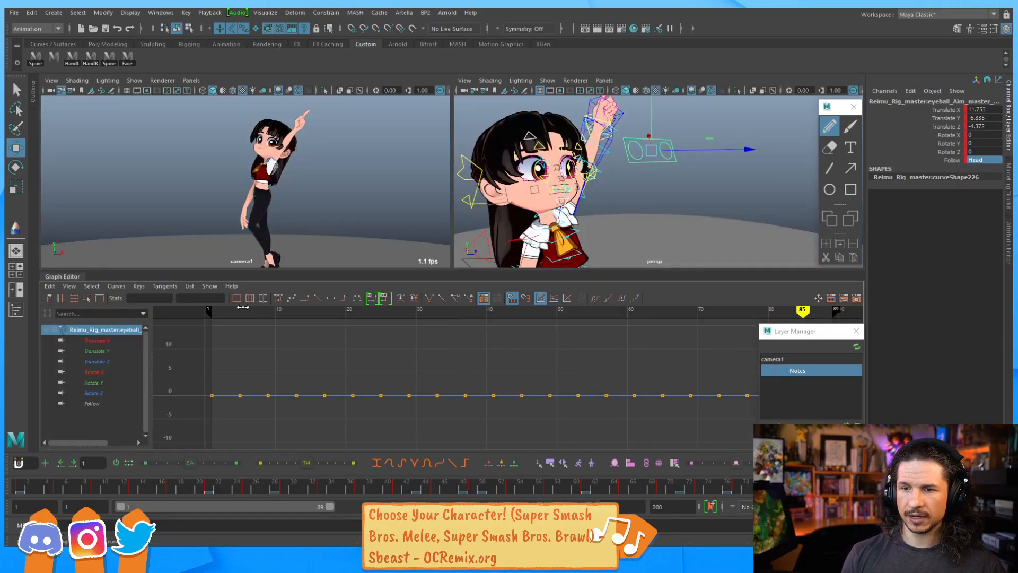
{"action": "left_click_drag", "start_coordinate": [348, 271], "coordinate": [349, 301]}
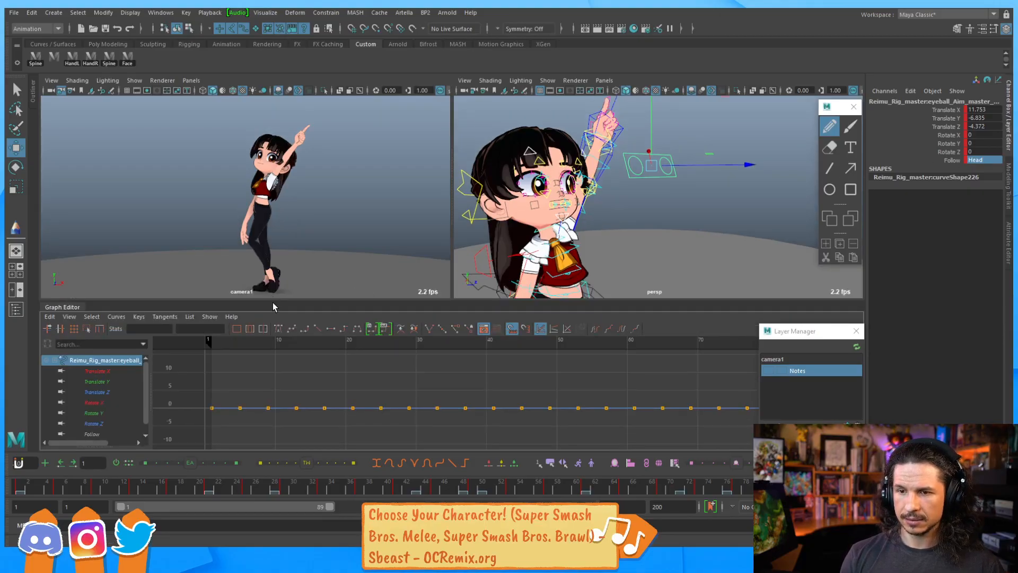
{"action": "left_click_drag", "start_coordinate": [275, 302], "coordinate": [273, 284]}
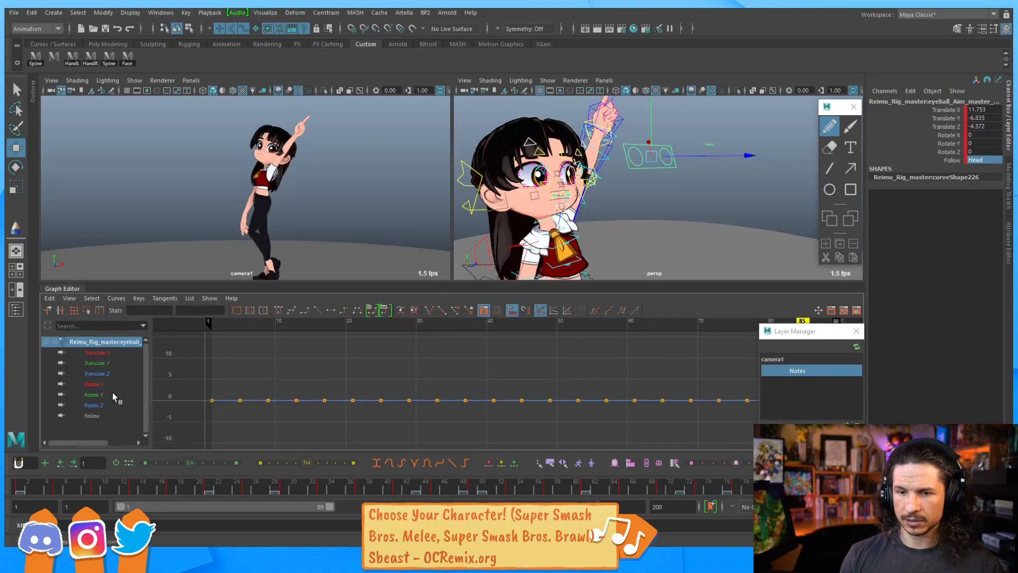
Set the eyeball aim's Follow to World and set all its Follow keys to 3 in the Graph Editor
{"action": "left_click", "coordinate": [982, 161]}
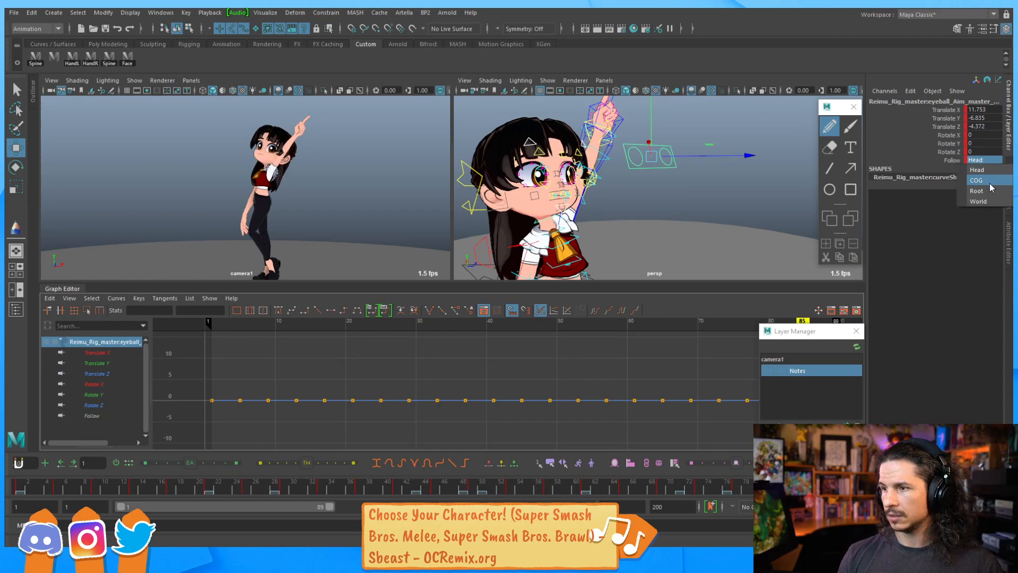
{"action": "left_click", "coordinate": [988, 201]}
{"action": "right_click_drag", "start_coordinate": [683, 364], "coordinate": [506, 360], "text": "alt"}
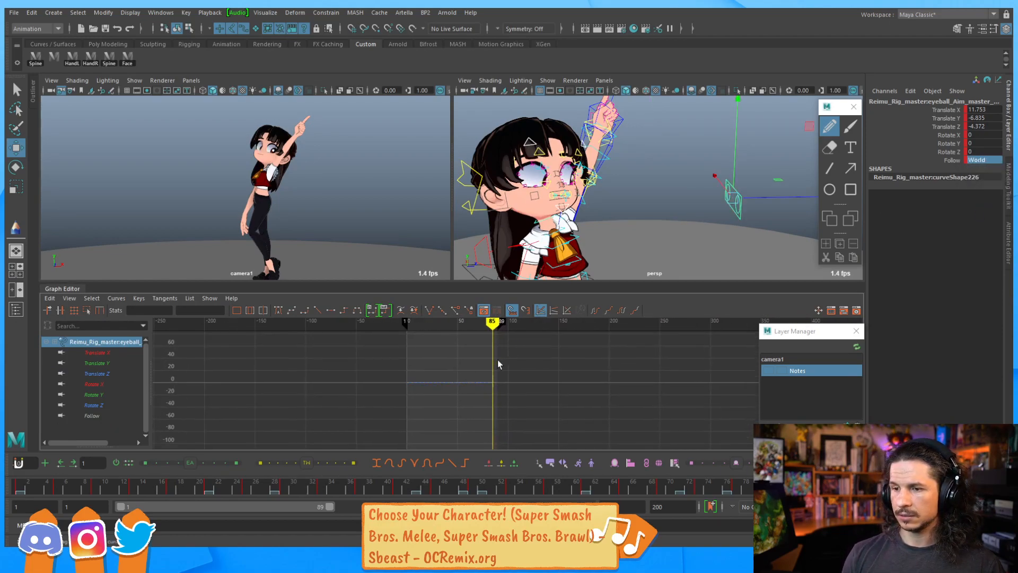
{"action": "left_click", "coordinate": [113, 417]}
{"action": "key", "text": "f"}
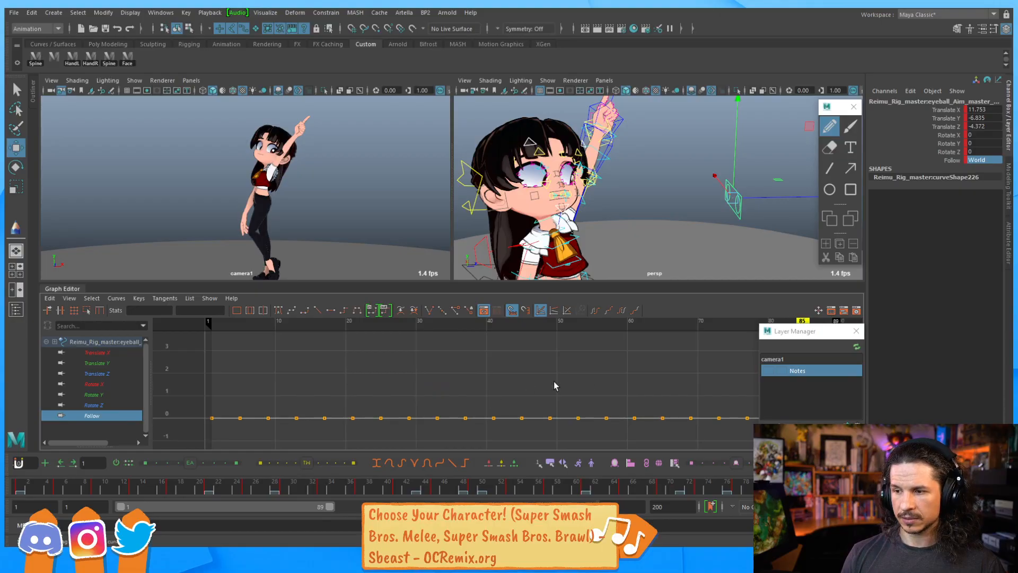
{"action": "scroll", "coordinate": [634, 364], "scroll_direction": "down", "scroll_amount": 2}
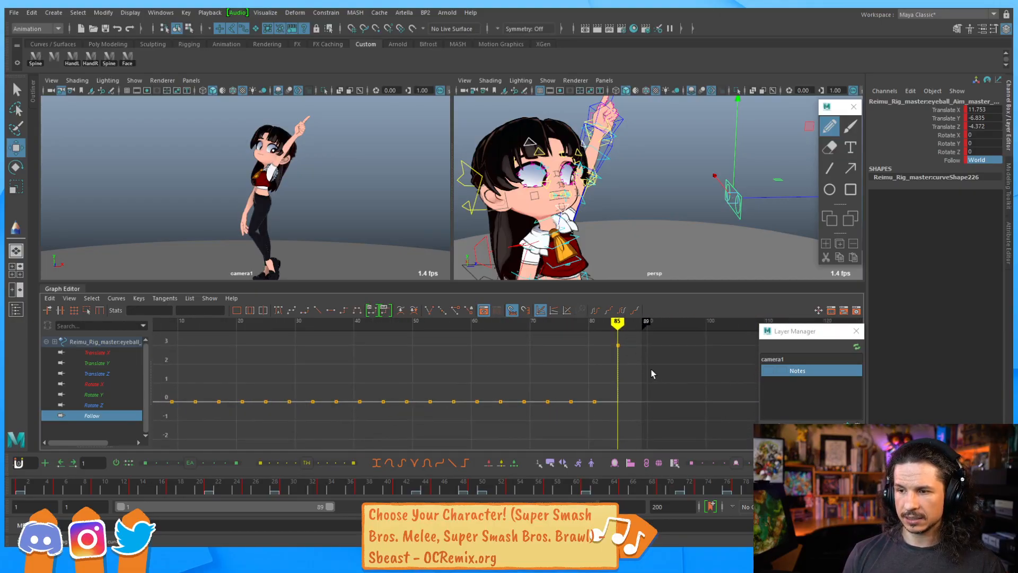
{"action": "left_click_drag", "start_coordinate": [625, 366], "coordinate": [265, 431]}
{"action": "key", "text": "Return"}
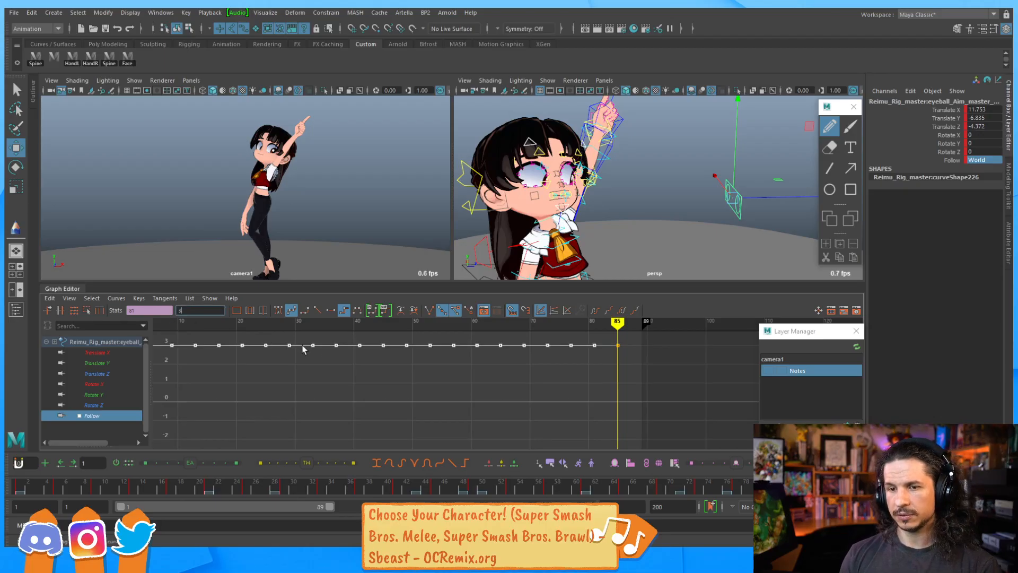
At frame 85, move the eyeball aim control up toward the character's pointing finger
{"action": "left_click_drag", "start_coordinate": [239, 496], "coordinate": [24, 471]}
{"action": "key", "text": "alt+v"}
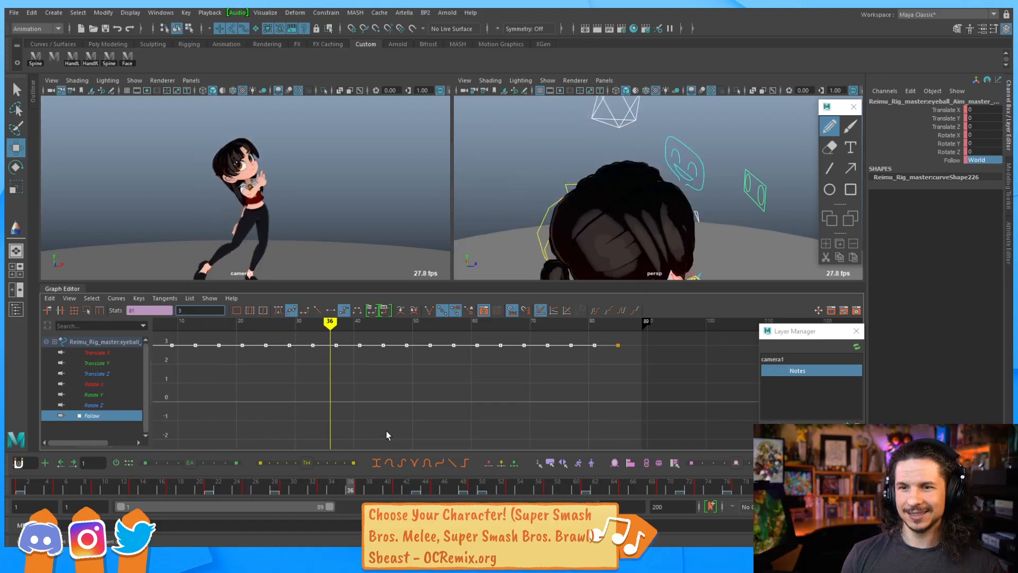
{"action": "left_click_drag", "start_coordinate": [540, 413], "coordinate": [831, 443]}
{"action": "left_click_drag", "start_coordinate": [831, 485], "coordinate": [813, 485]}
{"action": "right_click_drag", "start_coordinate": [679, 201], "coordinate": [631, 212], "text": "alt"}
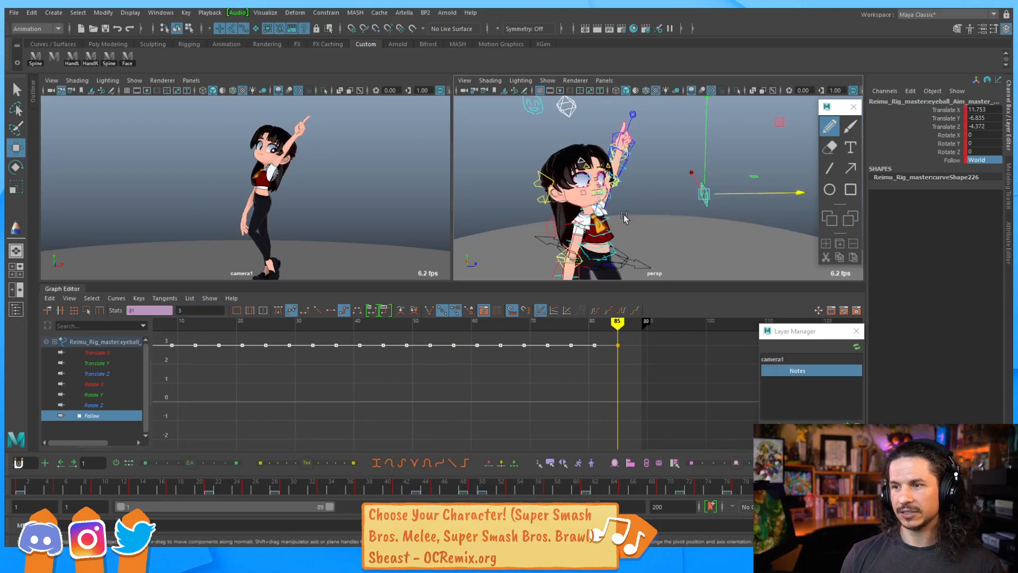
{"action": "left_click_drag", "start_coordinate": [631, 212], "coordinate": [562, 208], "text": "alt"}
{"action": "left_click_drag", "start_coordinate": [674, 190], "coordinate": [612, 138]}
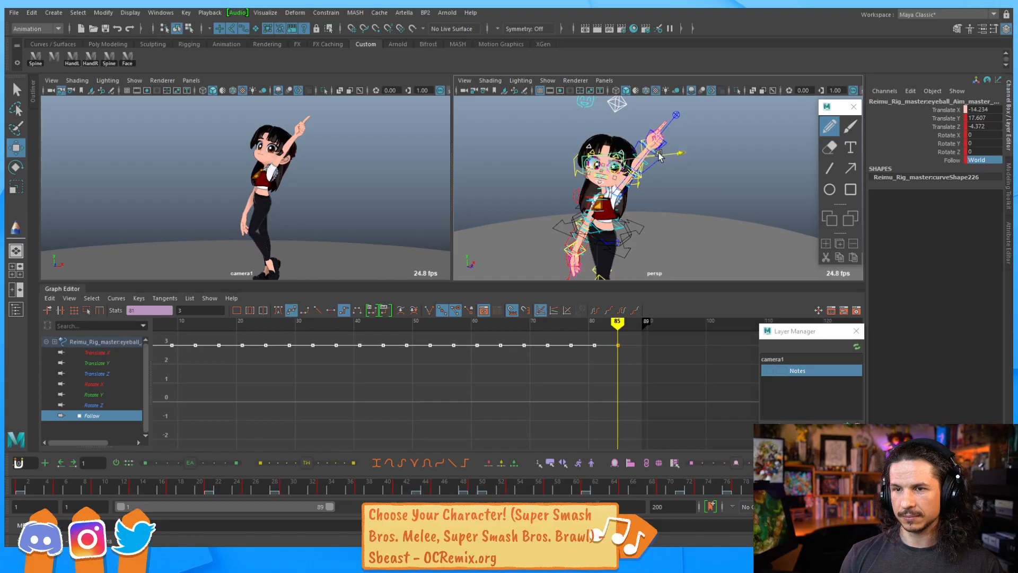
{"action": "mouse_move", "coordinate": [660, 174]}
{"action": "left_mouse_down", "text": "alt"}
{"action": "mouse_move", "coordinate": [703, 186]}
{"action": "mouse_move", "coordinate": [693, 202]}
{"action": "mouse_move", "coordinate": [687, 187]}
{"action": "mouse_move", "coordinate": [649, 204]}
{"action": "mouse_move", "coordinate": [665, 165]}
{"action": "left_mouse_up", "text": "alt"}
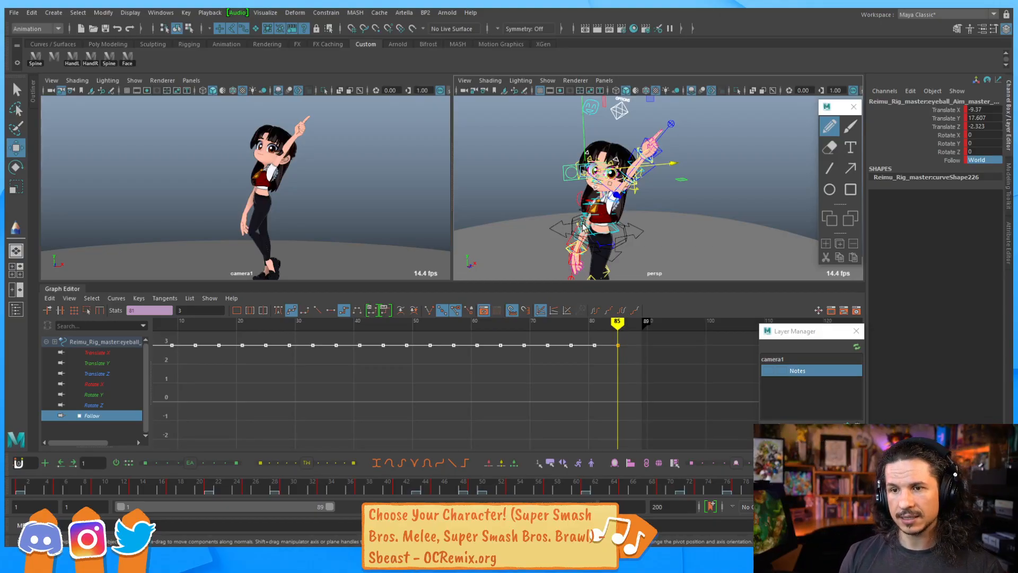
Step backward through the keyframes and play the animation from frame 1 to review the eye direction
{"action": "key", "text": "comma"}
{"action": "key", "text": "comma"}
{"action": "key", "text": "comma"}
{"action": "key", "text": "comma"}
{"action": "key", "text": "comma"}
{"action": "key", "text": "comma"}
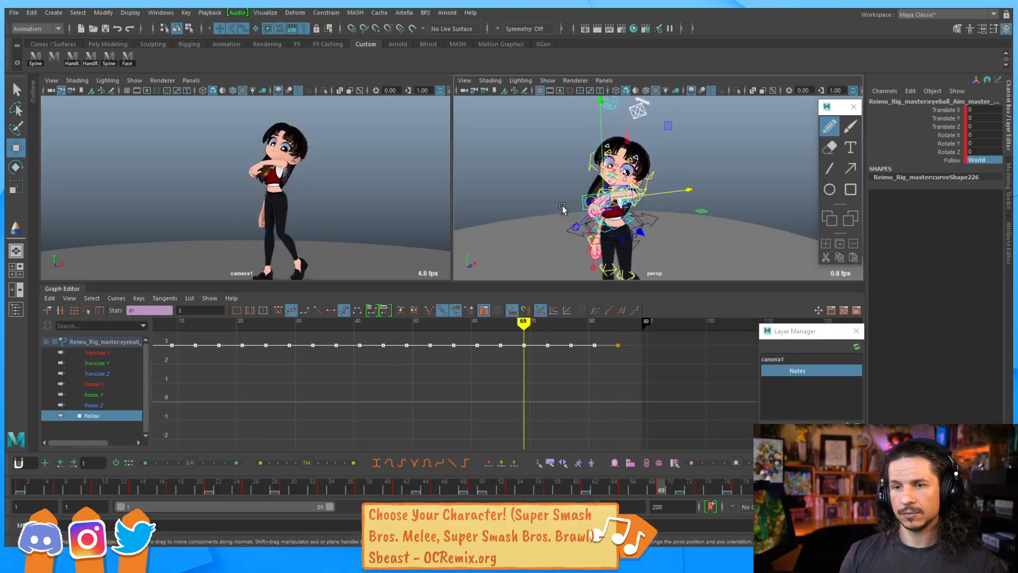
{"action": "key", "text": "comma"}
{"action": "key", "text": "comma"}
{"action": "key", "text": "comma"}
{"action": "key", "text": "comma"}
{"action": "key", "text": "comma"}
{"action": "key", "text": "comma"}
{"action": "key", "text": "comma"}
{"action": "key", "text": "comma"}
{"action": "key", "text": "comma"}
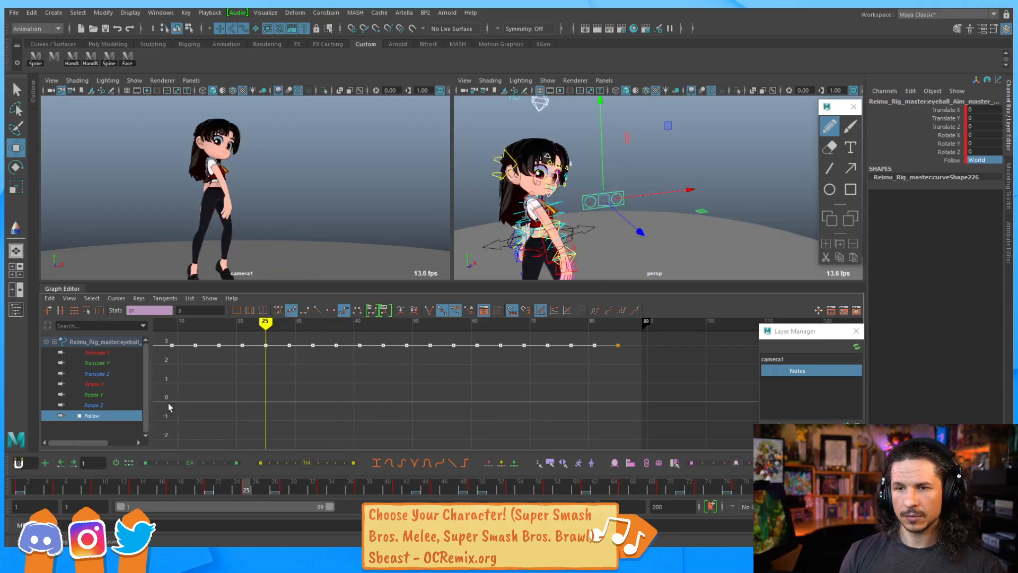
{"action": "left_click", "coordinate": [20, 489]}
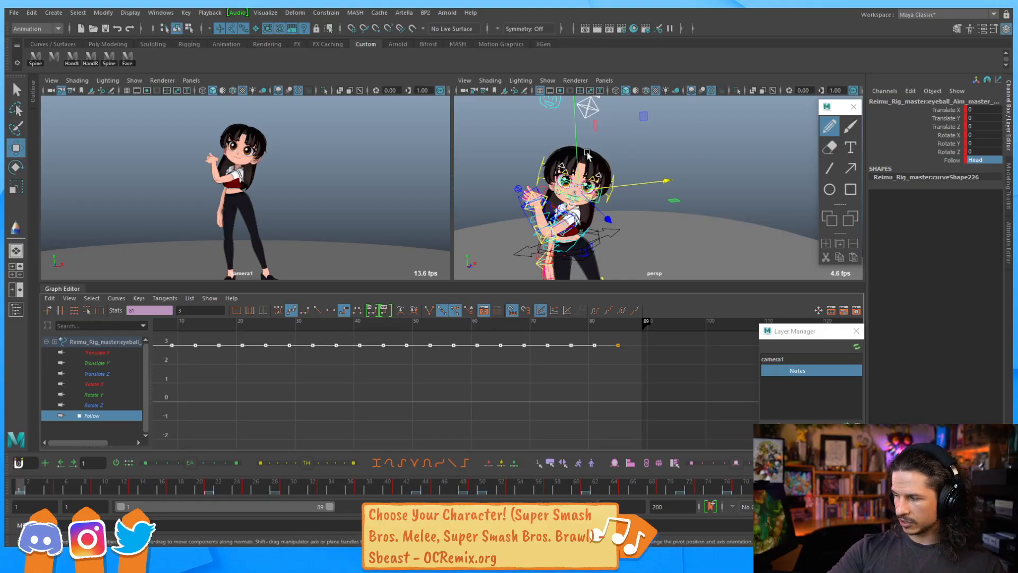
{"action": "key", "text": "alt+v"}
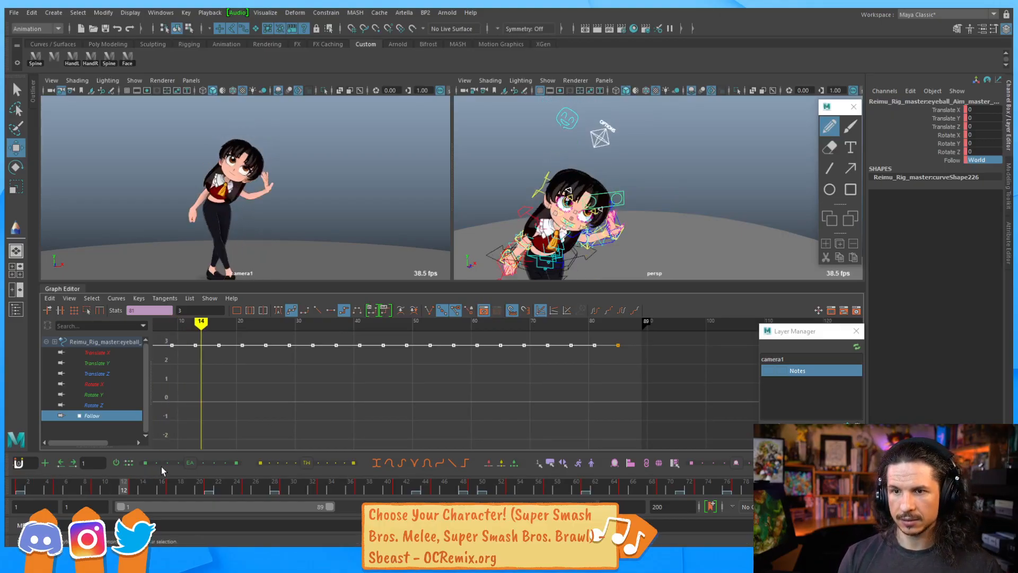
At frame 1, move the eyeball aim control out in front of the character in the perspective view
{"action": "left_click_drag", "start_coordinate": [218, 453], "coordinate": [19, 477]}
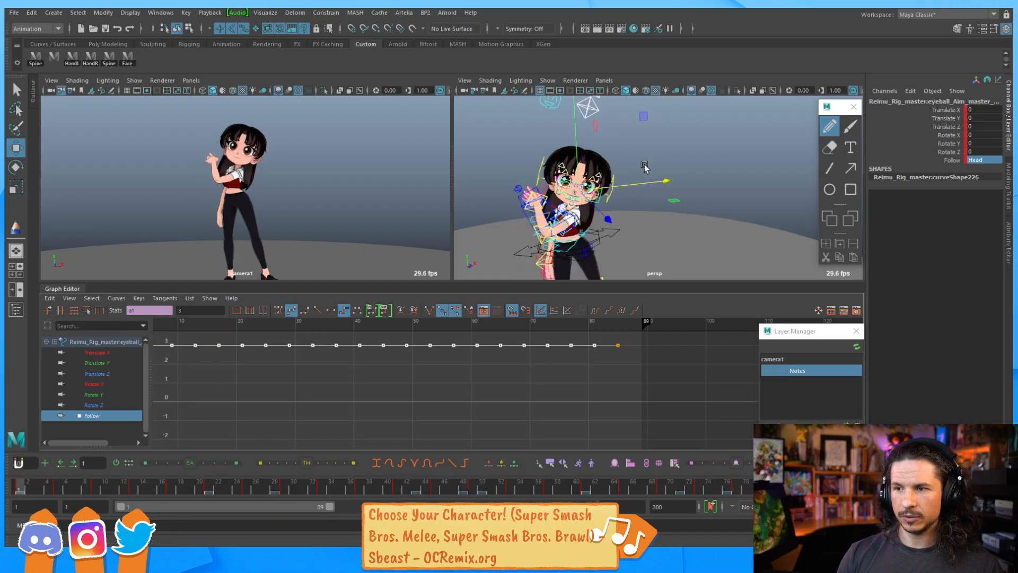
{"action": "left_click_drag", "start_coordinate": [644, 118], "coordinate": [672, 125]}
{"action": "left_click_drag", "start_coordinate": [662, 167], "coordinate": [593, 158], "text": "alt"}
{"action": "middle_click_drag", "start_coordinate": [593, 158], "coordinate": [602, 105], "text": "alt"}
{"action": "left_click_drag", "start_coordinate": [690, 149], "coordinate": [566, 144], "text": "alt"}
{"action": "left_click_drag", "start_coordinate": [498, 140], "coordinate": [456, 149]}
{"action": "left_click_drag", "start_coordinate": [548, 136], "coordinate": [709, 164], "text": "alt"}
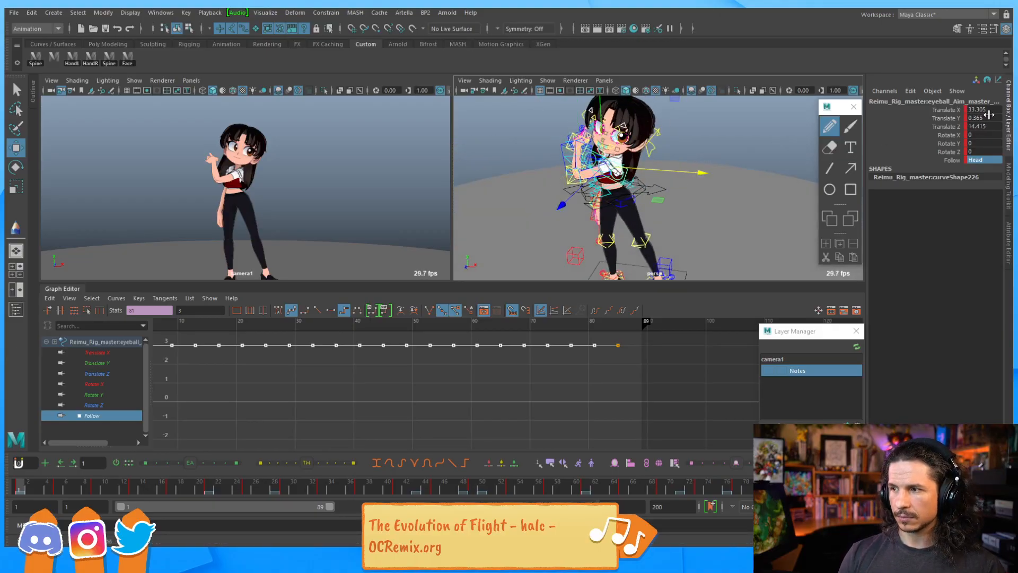
Zero the aim control's Translate X and Translate Y and set its Follow to World
{"action": "left_click_drag", "start_coordinate": [988, 114], "coordinate": [984, 126]}
{"action": "type", "text": "0"}
{"action": "key", "text": "Return"}
{"action": "left_click_drag", "start_coordinate": [654, 153], "coordinate": [675, 153], "text": "alt"}
{"action": "left_click", "coordinate": [984, 160]}
{"action": "left_click", "coordinate": [987, 201]}
Frame the eyeball aim control and nudge its position to adjust the eye direction at frame 1
{"action": "scroll", "coordinate": [469, 393], "scroll_direction": "down", "scroll_amount": 5}
{"action": "key", "text": "f"}
{"action": "left_click_drag", "start_coordinate": [660, 170], "coordinate": [588, 160], "text": "alt"}
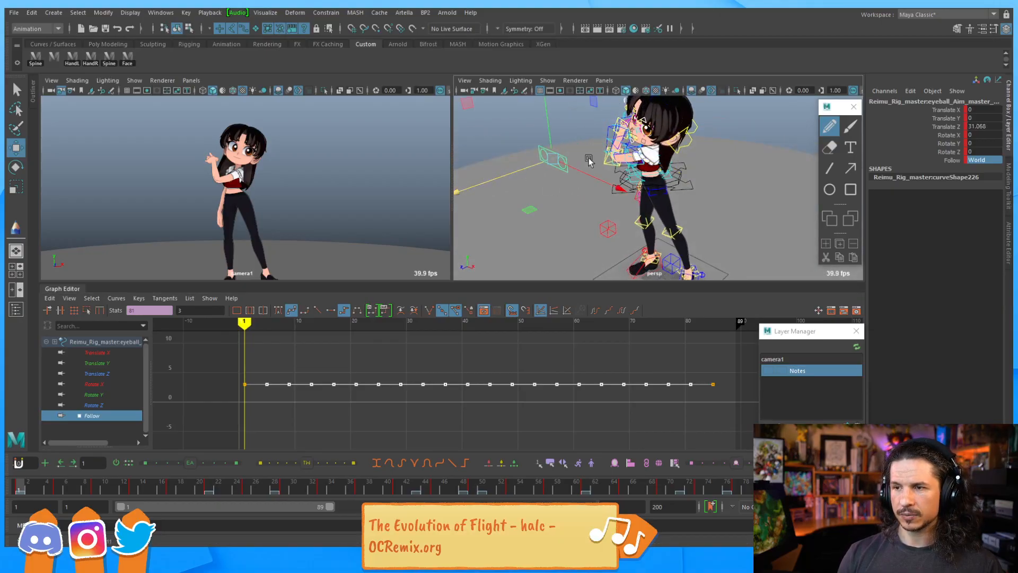
{"action": "left_click", "coordinate": [613, 187]}
{"action": "key", "text": "ctrl+z"}
{"action": "left_click_drag", "start_coordinate": [622, 192], "coordinate": [630, 196]}
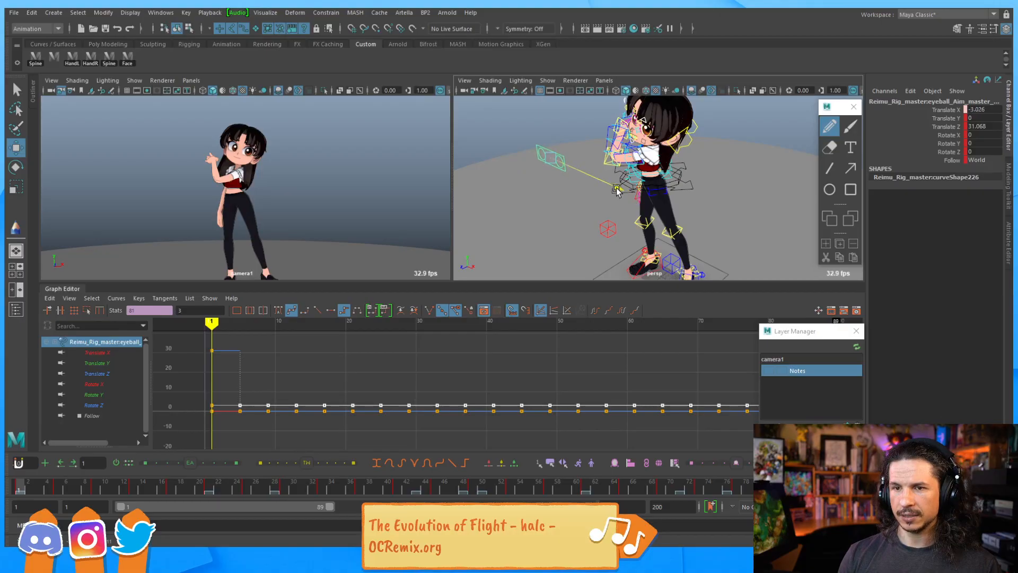
{"action": "left_click_drag", "start_coordinate": [553, 121], "coordinate": [553, 141]}
{"action": "left_click_drag", "start_coordinate": [608, 194], "coordinate": [613, 194]}
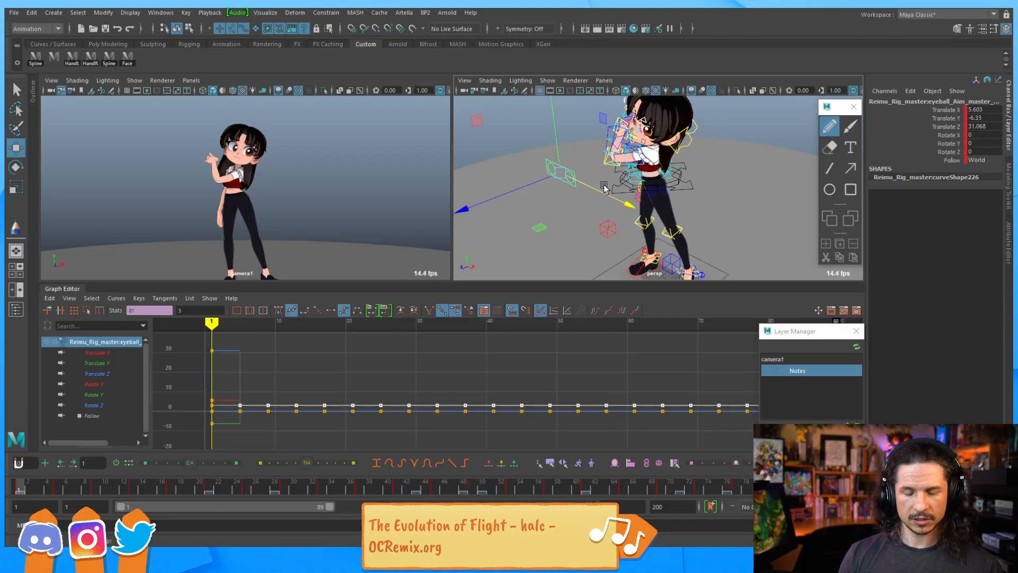
Return to frame 1 and reposition the eyeball aim control so the eyes look toward the camera
{"action": "mouse_move", "coordinate": [29, 489]}
{"action": "left_mouse_down"}
{"action": "mouse_move", "coordinate": [68, 489]}
{"action": "mouse_move", "coordinate": [18, 490]}
{"action": "left_mouse_up"}
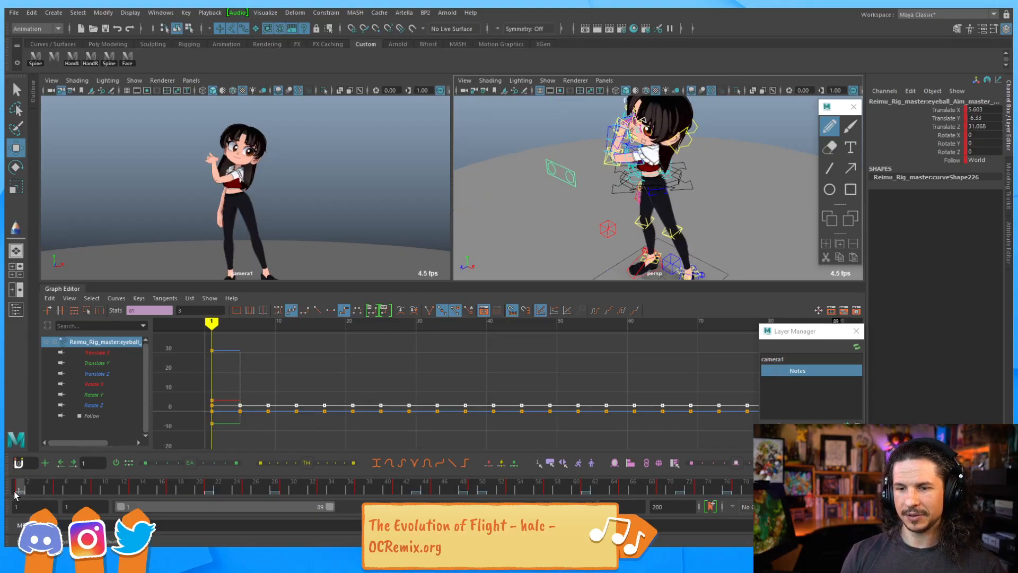
{"action": "left_click_drag", "start_coordinate": [587, 192], "coordinate": [739, 155], "text": "alt"}
{"action": "middle_click_drag", "start_coordinate": [739, 155], "coordinate": [575, 200], "text": "alt"}
{"action": "left_click_drag", "start_coordinate": [575, 200], "coordinate": [582, 136], "text": "alt"}
{"action": "left_click_drag", "start_coordinate": [660, 161], "coordinate": [653, 159]}
{"action": "right_click_drag", "start_coordinate": [678, 148], "coordinate": [652, 153], "text": "alt"}
{"action": "left_click_drag", "start_coordinate": [648, 167], "coordinate": [683, 170]}
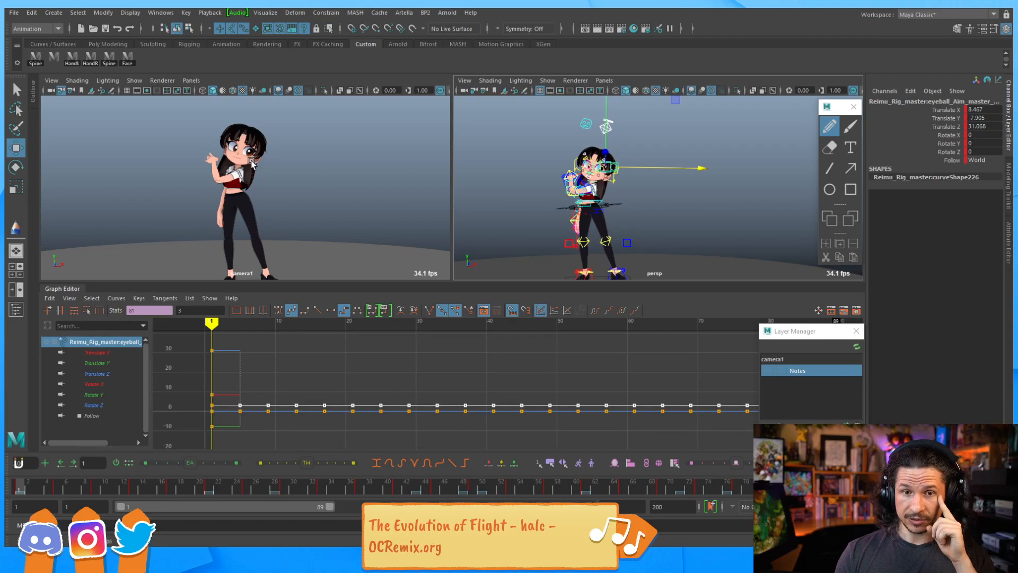
Move the eyeball aim control much farther forward at frame 1, stepping between neighbouring keys to compare
{"action": "key", "text": "period"}
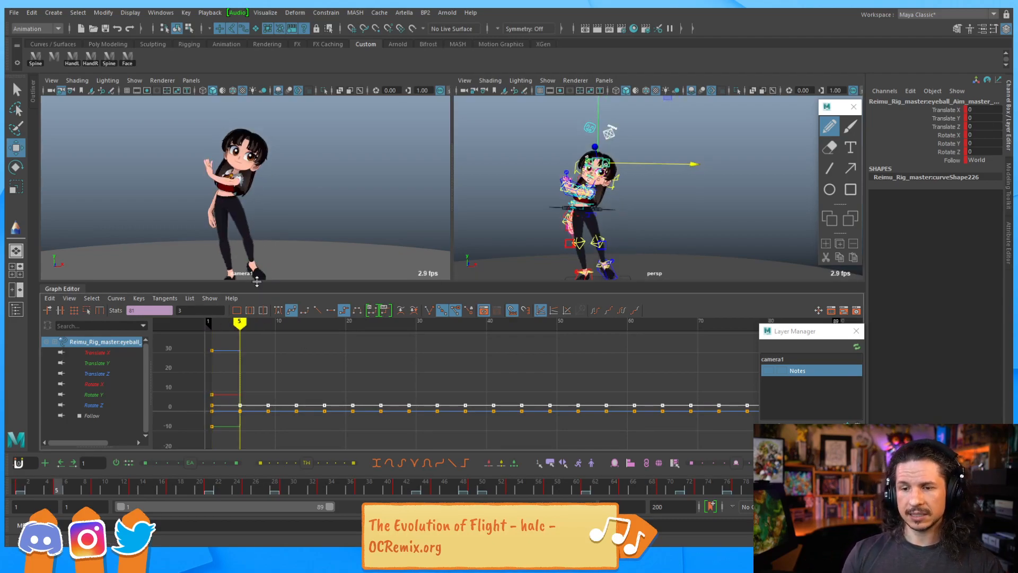
{"action": "key", "text": "comma"}
{"action": "left_click_drag", "start_coordinate": [719, 147], "coordinate": [699, 170], "text": "alt"}
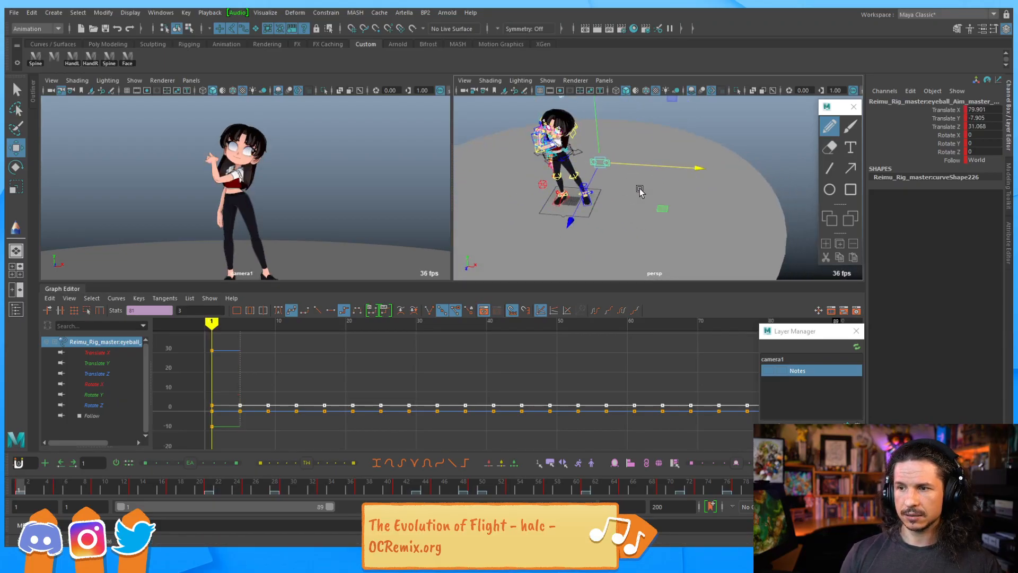
{"action": "left_click_drag", "start_coordinate": [572, 213], "coordinate": [553, 269]}
{"action": "left_click_drag", "start_coordinate": [575, 177], "coordinate": [573, 190]}
{"action": "left_click_drag", "start_coordinate": [642, 217], "coordinate": [631, 212]}
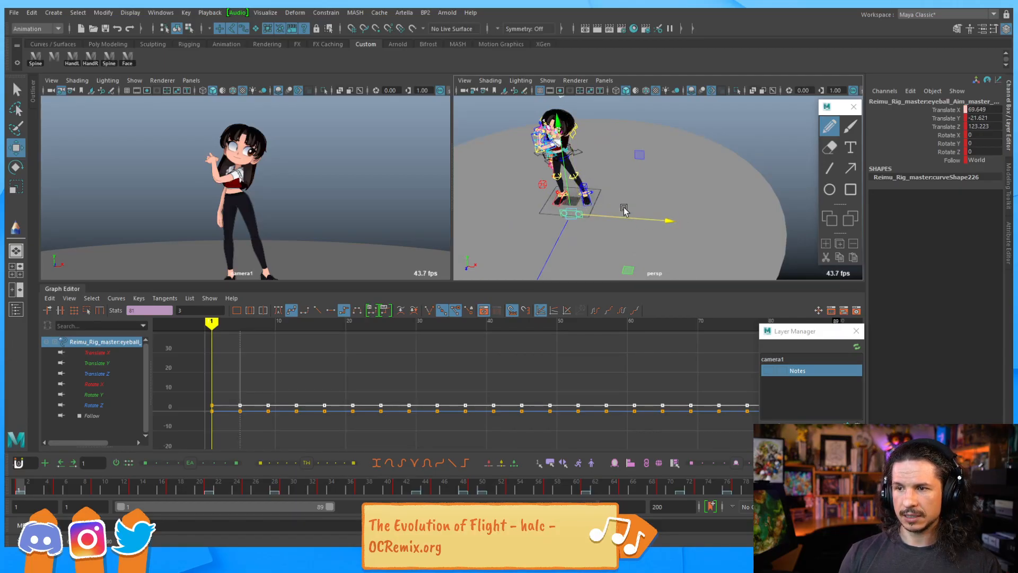
{"action": "left_click_drag", "start_coordinate": [569, 194], "coordinate": [626, 176]}
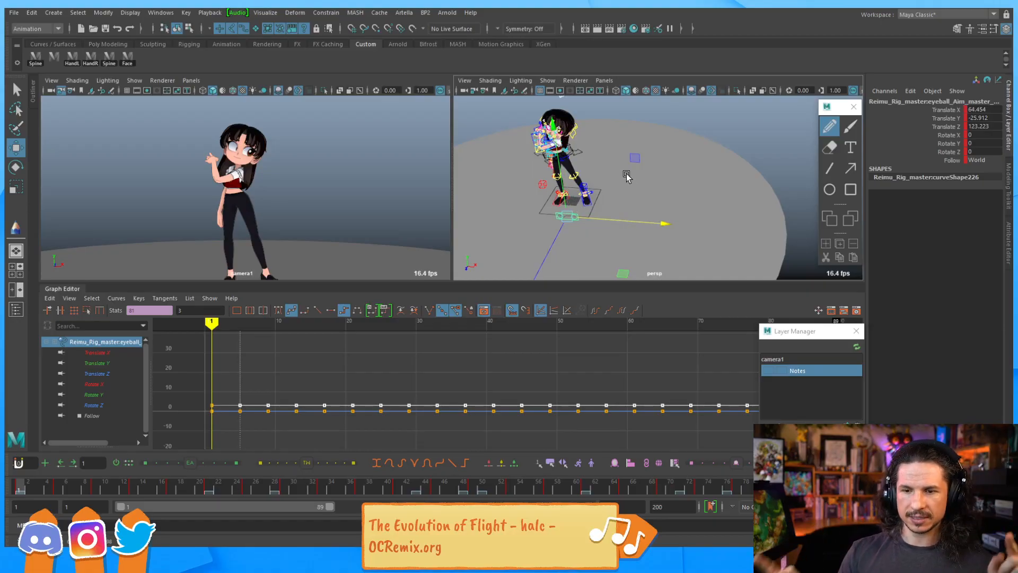
{"action": "key", "text": "period"}
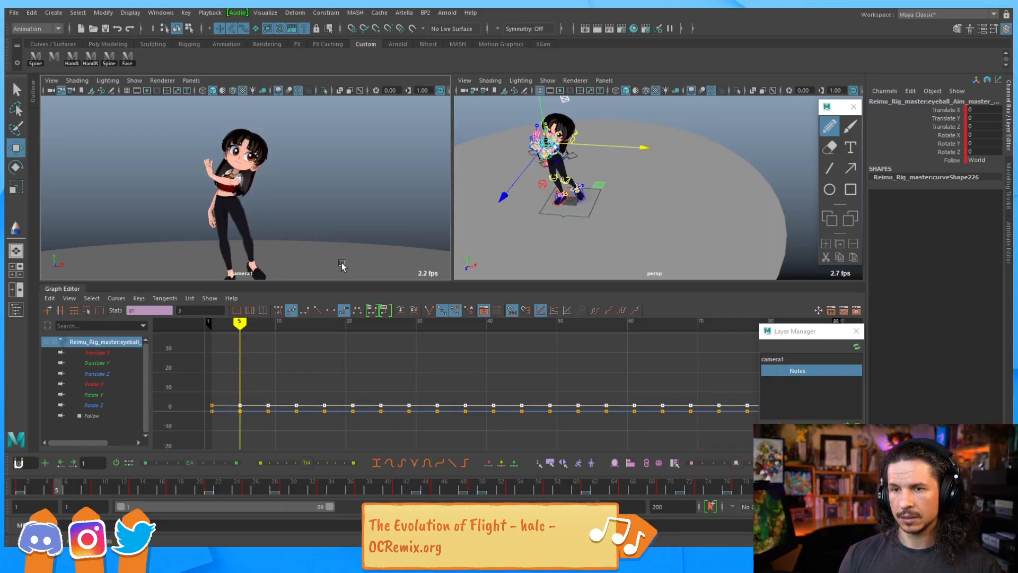
{"action": "key", "text": "comma"}
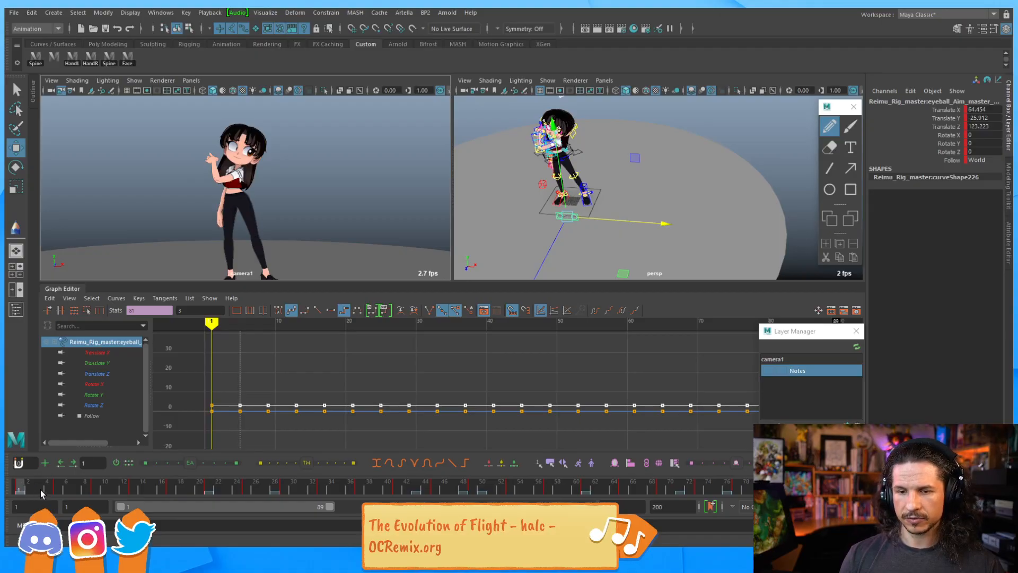
Select the right eyeball aim control and move it sideways at frame 1
{"action": "key", "text": "q"}
{"action": "key", "text": "f"}
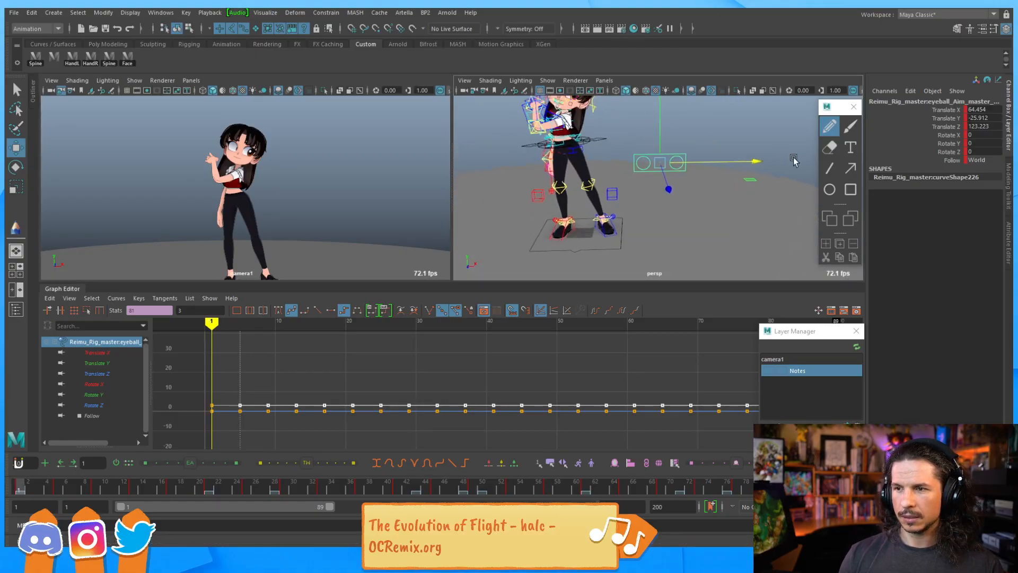
{"action": "key", "text": "Down"}
{"action": "key", "text": "w"}
{"action": "left_click", "coordinate": [644, 164]}
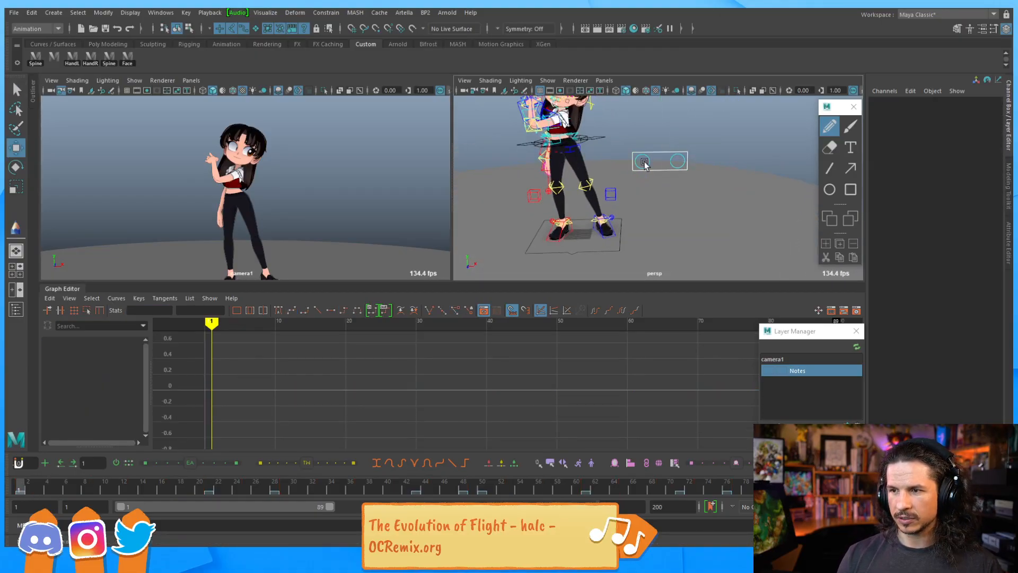
{"action": "left_click", "coordinate": [645, 163]}
{"action": "left_click_drag", "start_coordinate": [726, 160], "coordinate": [546, 170]}
{"action": "left_click_drag", "start_coordinate": [467, 163], "coordinate": [555, 144]}
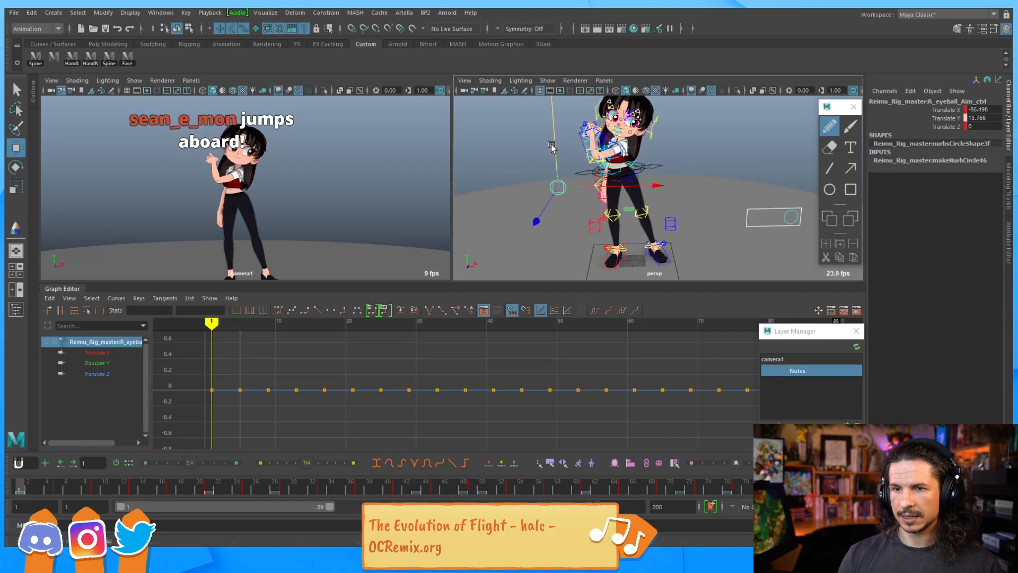
{"action": "left_click_drag", "start_coordinate": [557, 202], "coordinate": [642, 201], "text": "alt"}
{"action": "left_click", "coordinate": [642, 202]}
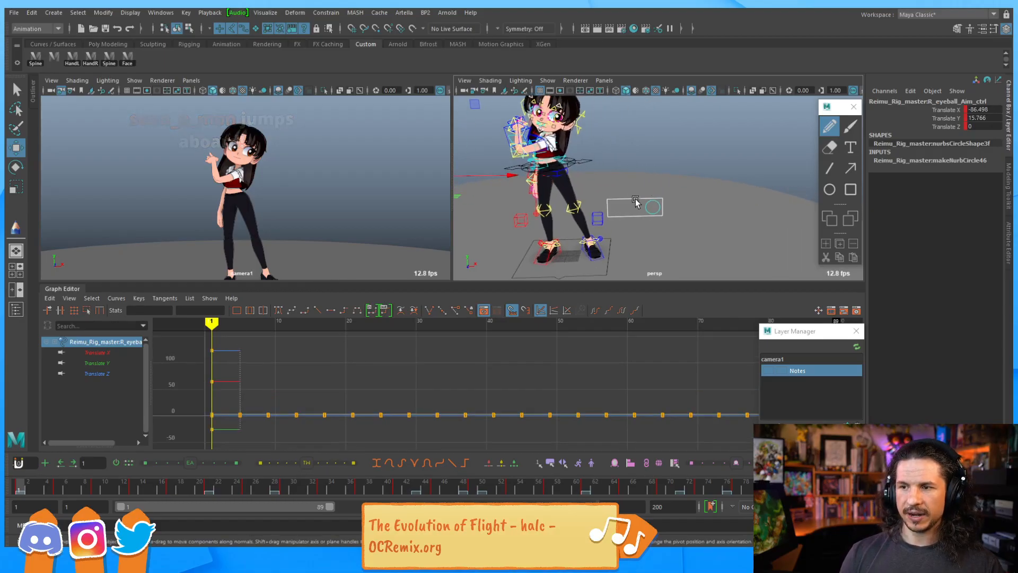
Play to frame 32 and move the eyeball aim master control to redirect the gaze there, undoing the last move
{"action": "key", "text": "alt+v"}
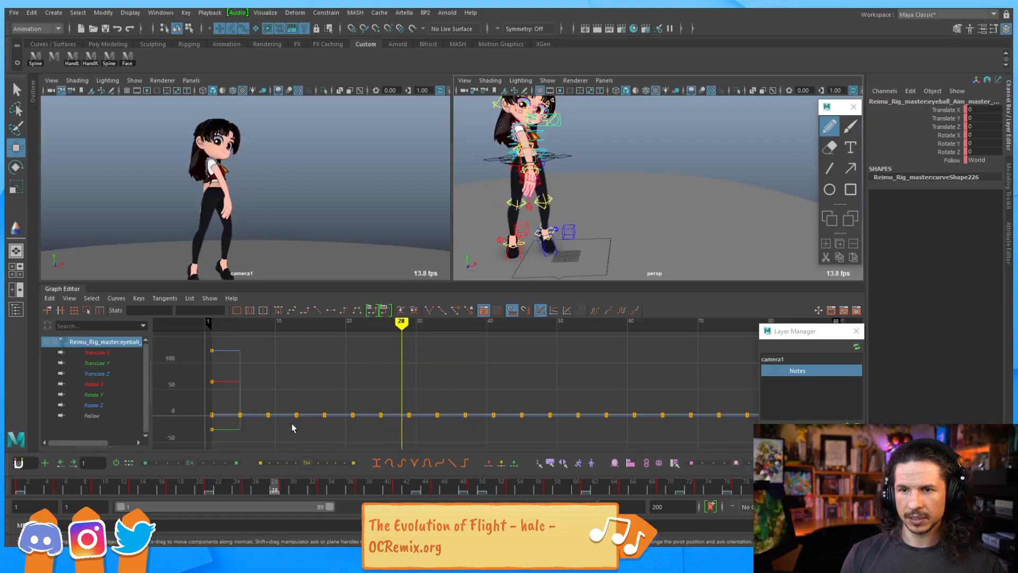
{"action": "left_click_drag", "start_coordinate": [317, 422], "coordinate": [316, 421]}
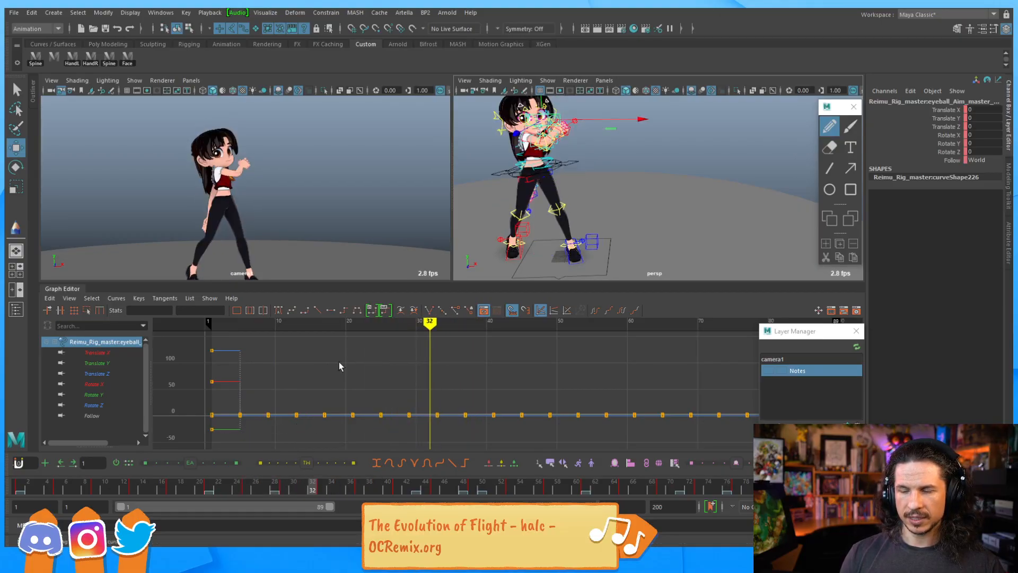
{"action": "right_click_drag", "start_coordinate": [646, 148], "coordinate": [594, 159], "text": "alt"}
{"action": "left_click_drag", "start_coordinate": [594, 159], "coordinate": [624, 199], "text": "alt"}
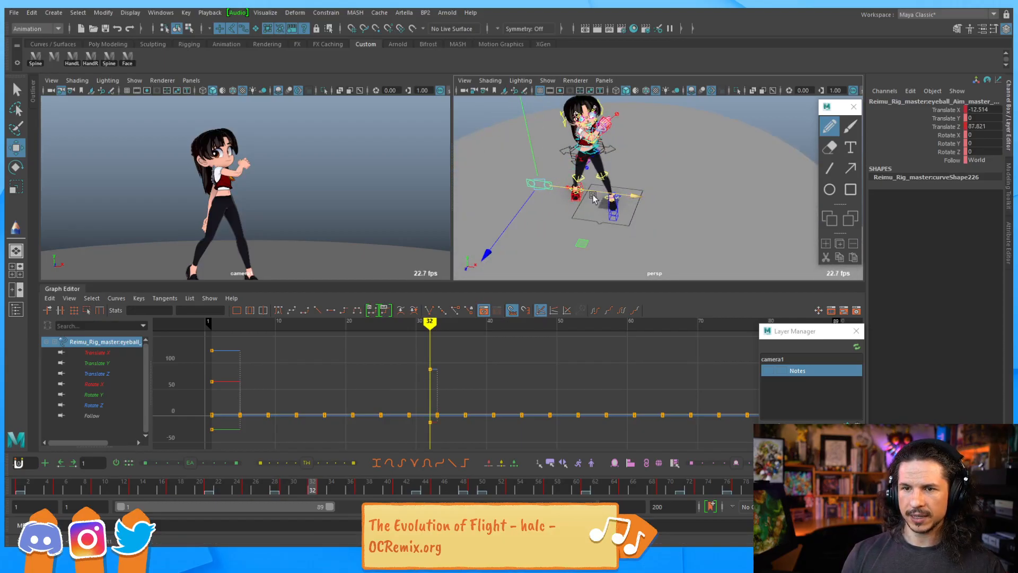
{"action": "right_click_drag", "start_coordinate": [624, 198], "coordinate": [658, 197], "text": "alt"}
{"action": "left_click_drag", "start_coordinate": [658, 198], "coordinate": [659, 173], "text": "alt"}
{"action": "middle_click_drag", "start_coordinate": [660, 173], "coordinate": [659, 198], "text": "alt"}
{"action": "left_click_drag", "start_coordinate": [592, 150], "coordinate": [625, 175]}
{"action": "right_click_drag", "start_coordinate": [625, 175], "coordinate": [660, 205], "text": "alt"}
{"action": "left_click_drag", "start_coordinate": [660, 206], "coordinate": [785, 205]}
{"action": "key", "text": "ctrl+z"}
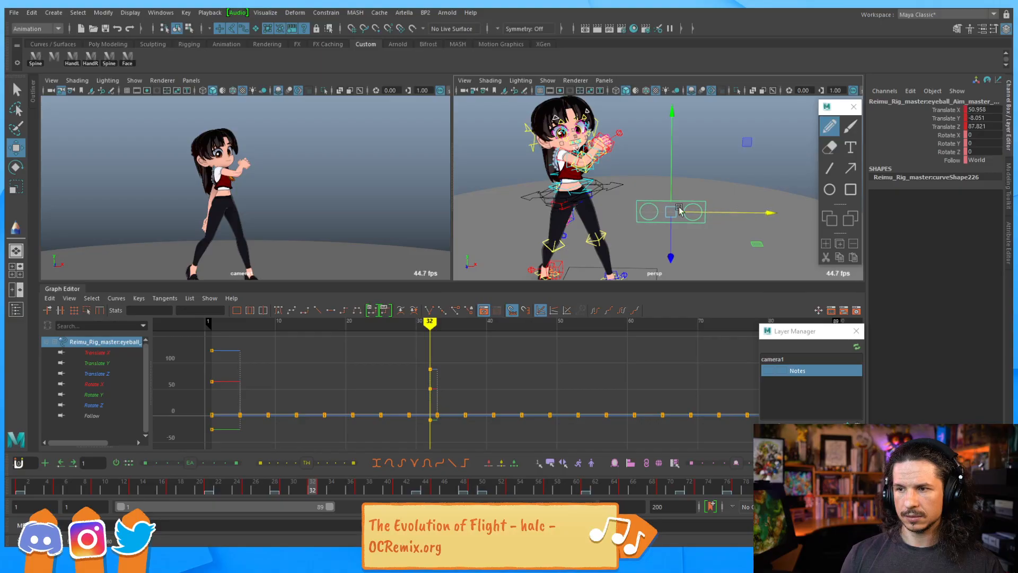
Adjust the right eyeball aim control's position at frame 32, then pick walk back to its child control
{"action": "key", "text": "q"}
{"action": "left_click", "coordinate": [666, 211]}
{"action": "key", "text": "w"}
{"action": "left_click_drag", "start_coordinate": [742, 211], "coordinate": [545, 230]}
{"action": "scroll", "coordinate": [551, 226], "scroll_direction": "down", "scroll_amount": 4}
{"action": "left_click_drag", "start_coordinate": [637, 193], "coordinate": [643, 213], "text": "alt"}
{"action": "left_click", "coordinate": [658, 215]}
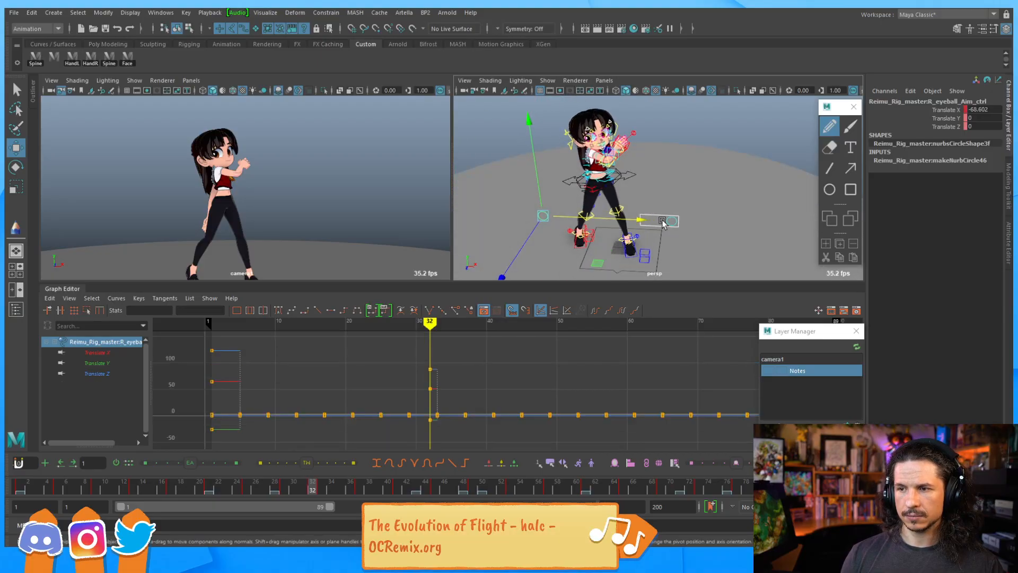
{"action": "mouse_move", "coordinate": [652, 254]}
{"action": "left_mouse_down"}
{"action": "mouse_move", "coordinate": [652, 269]}
{"action": "mouse_move", "coordinate": [651, 246]}
{"action": "left_mouse_up"}
{"action": "left_click_drag", "start_coordinate": [609, 249], "coordinate": [614, 216], "text": "alt"}
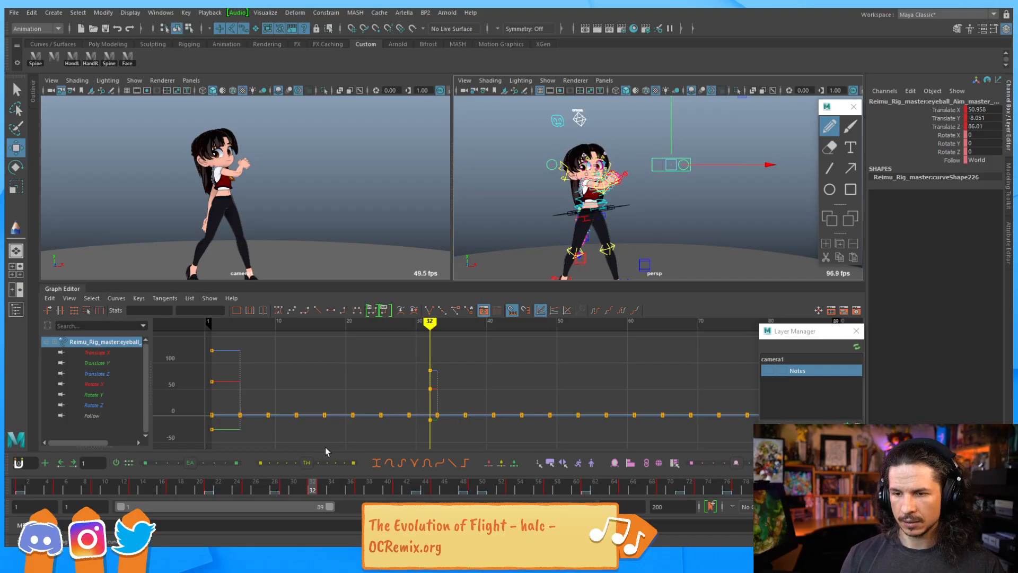
{"action": "key", "text": "Down"}
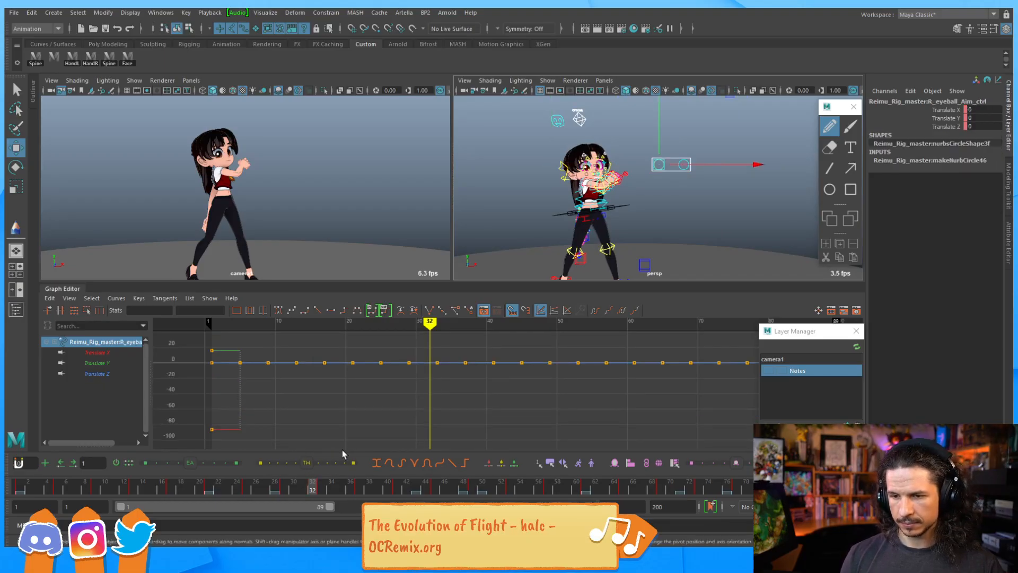
Select all eye aim controls, key their pose at frame 33 and delete their frame 32 keys
{"action": "left_click_drag", "start_coordinate": [643, 199], "coordinate": [701, 149]}
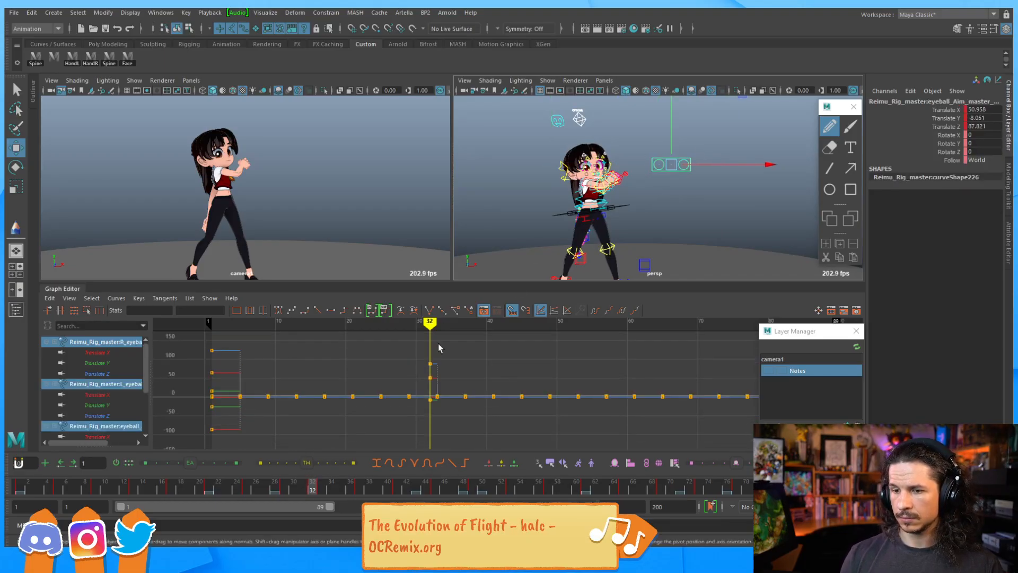
{"action": "middle_click", "coordinate": [318, 492]}
{"action": "key", "text": "s"}
{"action": "left_click", "coordinate": [313, 491]}
{"action": "right_click", "coordinate": [314, 491]}
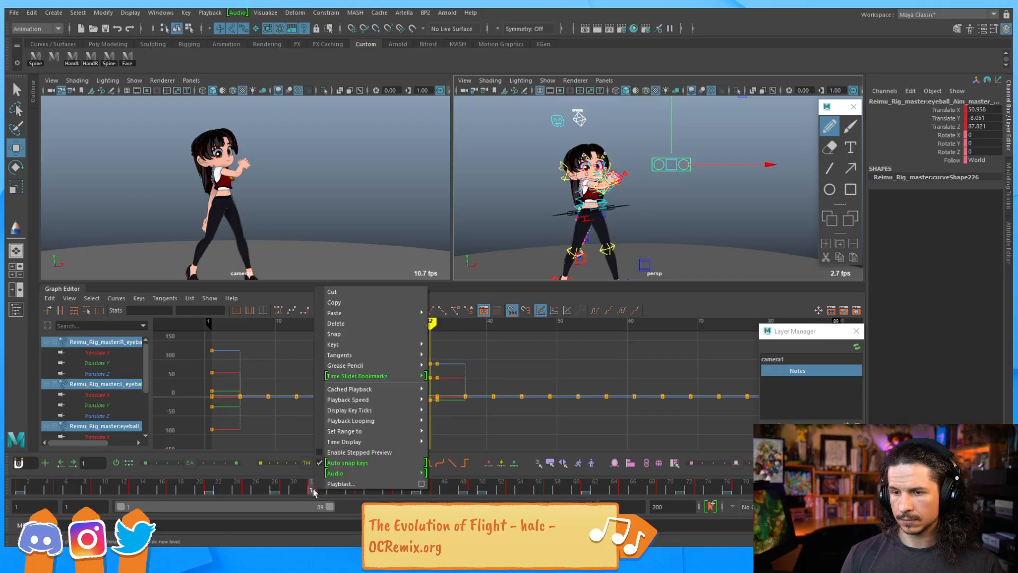
{"action": "left_click", "coordinate": [349, 326]}
{"action": "left_click", "coordinate": [614, 218]}
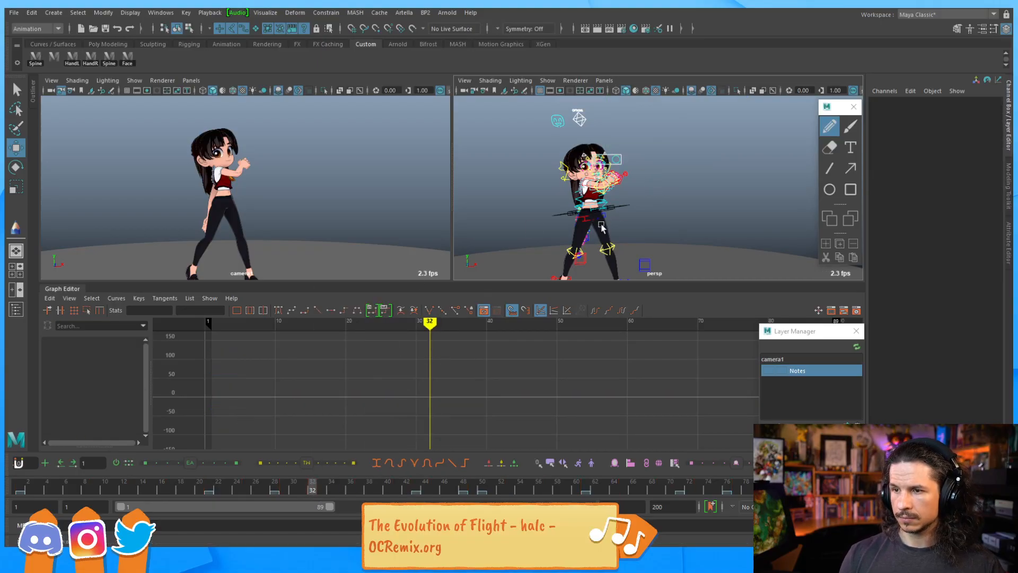
Check the left eye and master aim controls' keys between frames 29 and 33
{"action": "left_click", "coordinate": [615, 160]}
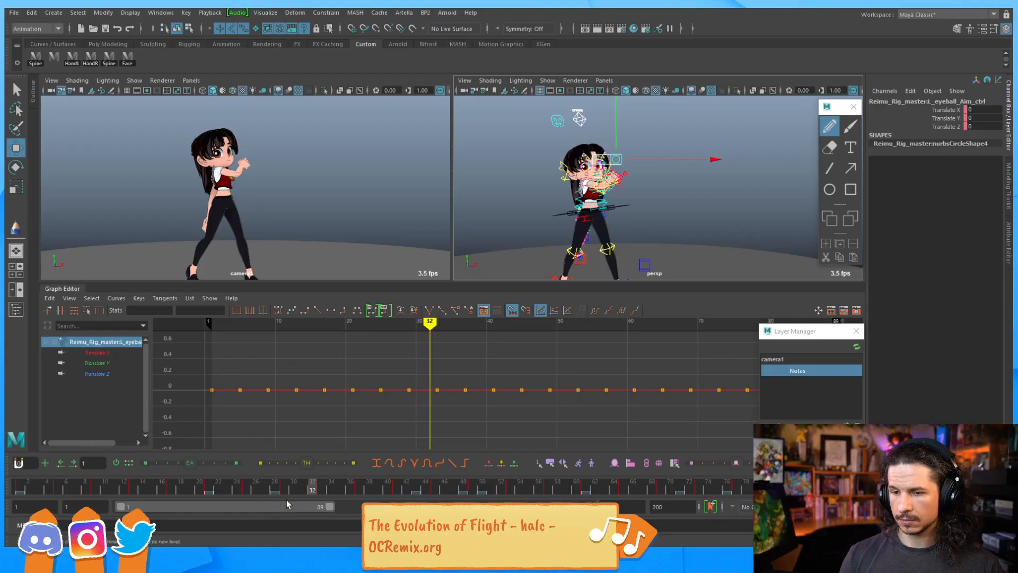
{"action": "left_click", "coordinate": [321, 490]}
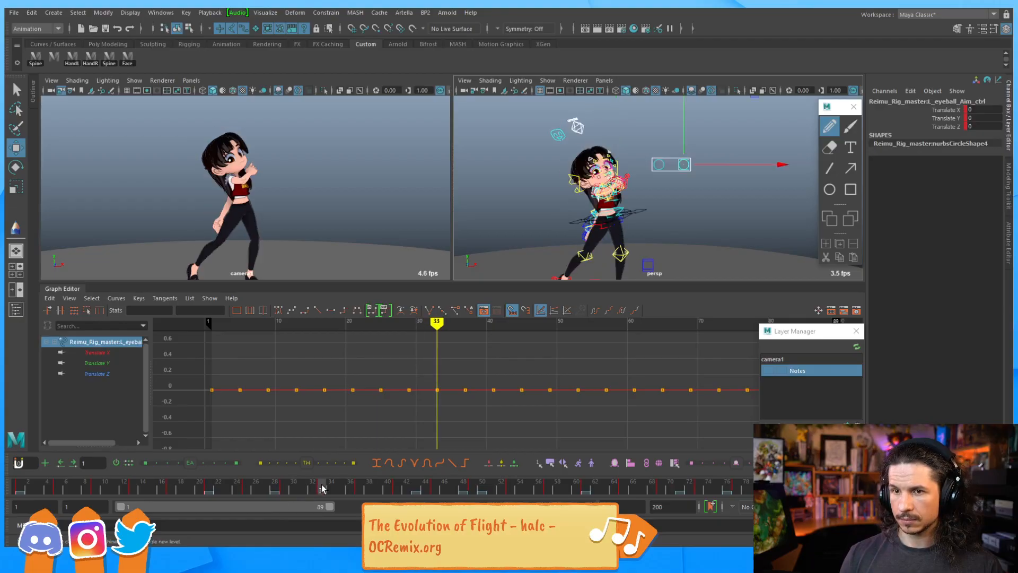
{"action": "left_click", "coordinate": [286, 490]}
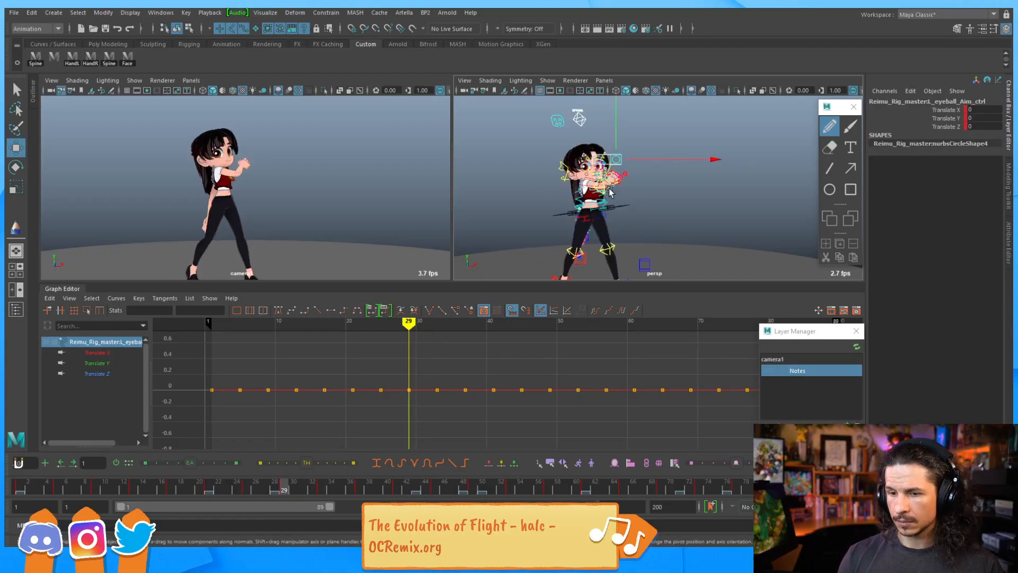
{"action": "left_click", "coordinate": [651, 183]}
{"action": "left_click", "coordinate": [654, 158]}
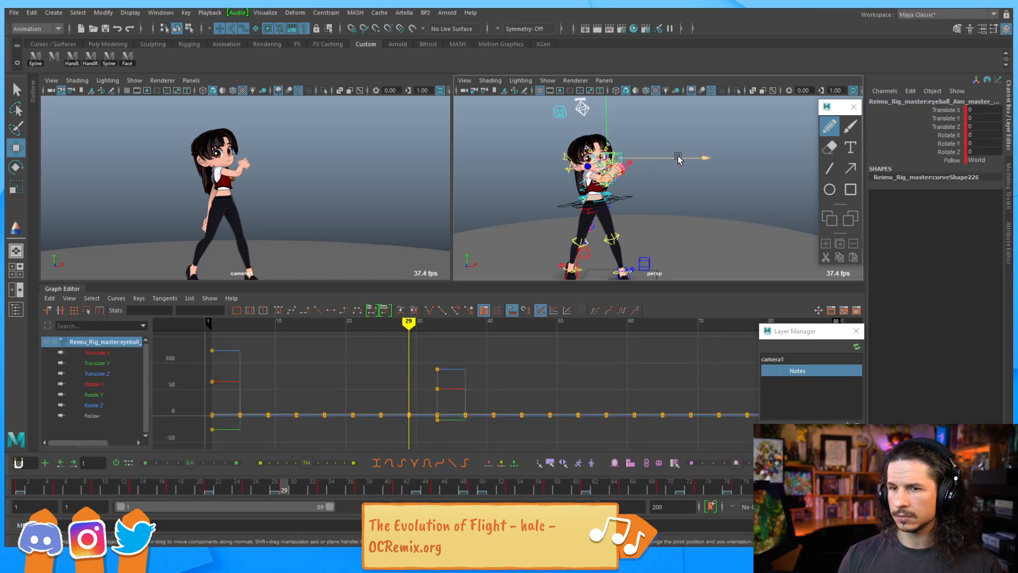
{"action": "left_click", "coordinate": [609, 176]}
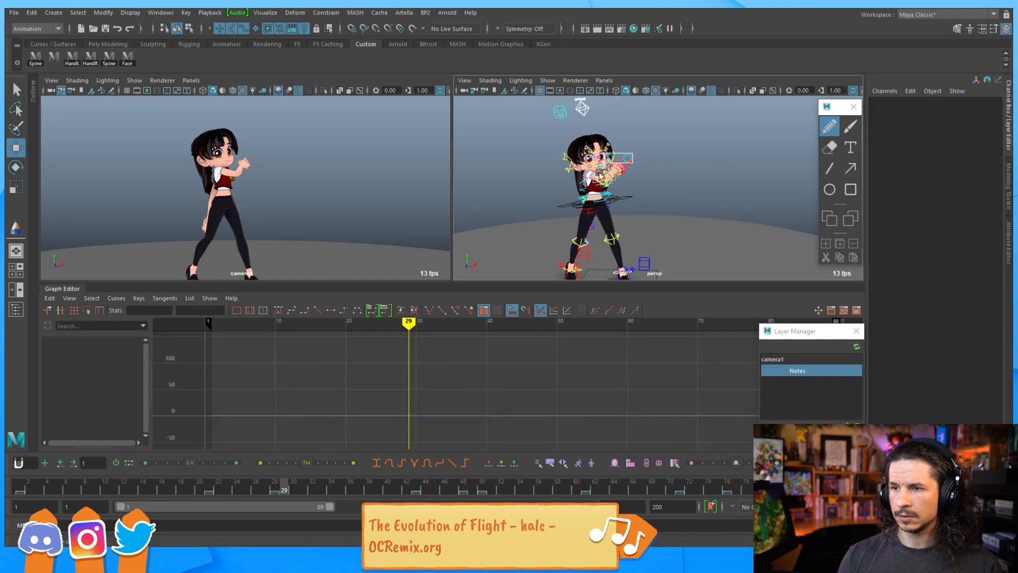
At frame 29, move the right eyeball aim control slightly down and step through neighbouring keys to review
{"action": "left_click", "coordinate": [617, 161]}
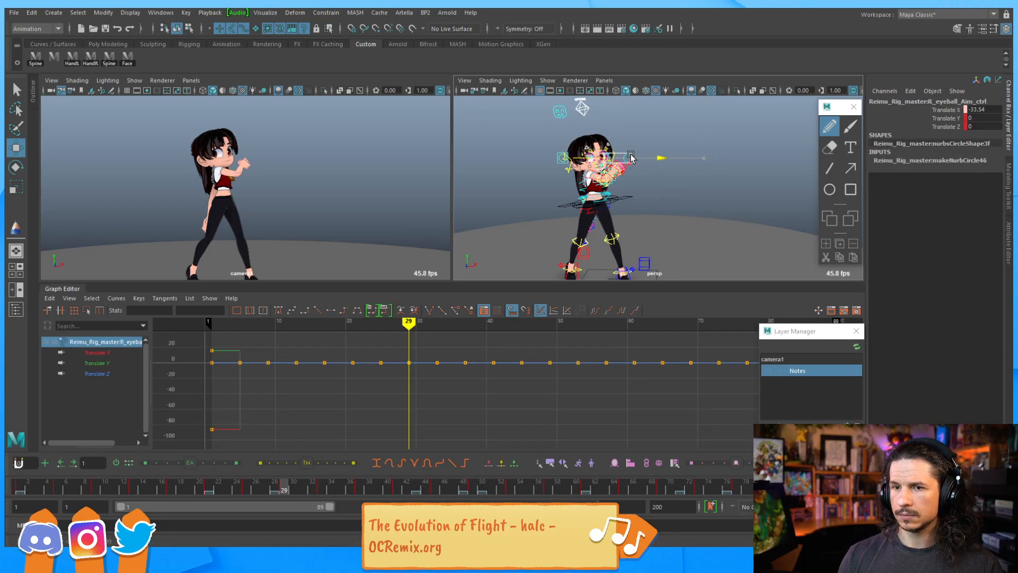
{"action": "mouse_move", "coordinate": [650, 158]}
{"action": "left_mouse_down"}
{"action": "mouse_move", "coordinate": [583, 142]}
{"action": "mouse_move", "coordinate": [579, 150]}
{"action": "mouse_move", "coordinate": [643, 162]}
{"action": "left_mouse_up"}
{"action": "left_click_drag", "start_coordinate": [585, 133], "coordinate": [585, 138]}
{"action": "key", "text": "comma"}
{"action": "key", "text": "period"}
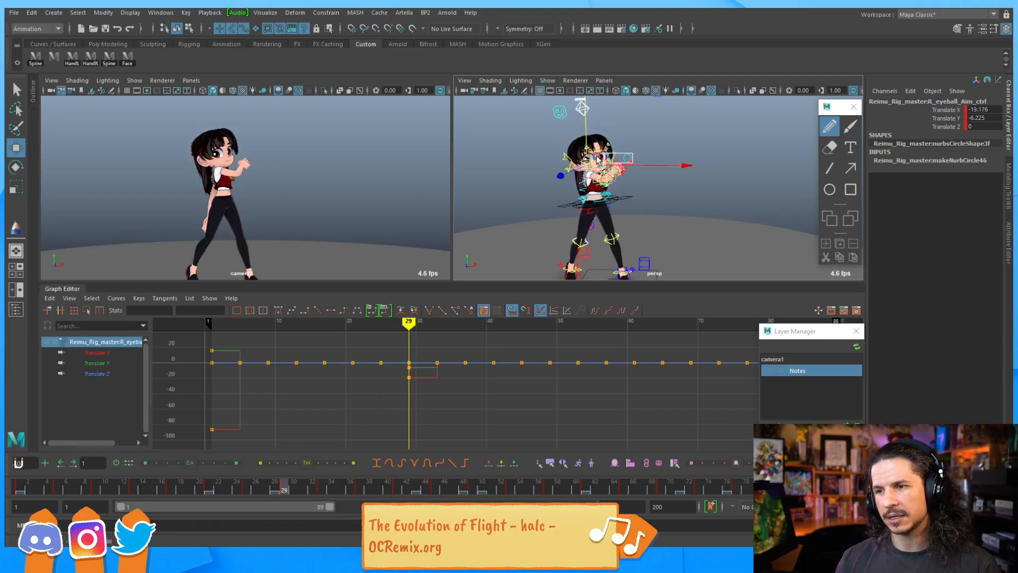
{"action": "key", "text": "comma"}
{"action": "key", "text": "period"}
{"action": "key", "text": "comma"}
{"action": "key", "text": "comma"}
{"action": "key", "text": "comma"}
{"action": "key", "text": "comma"}
{"action": "key", "text": "comma"}
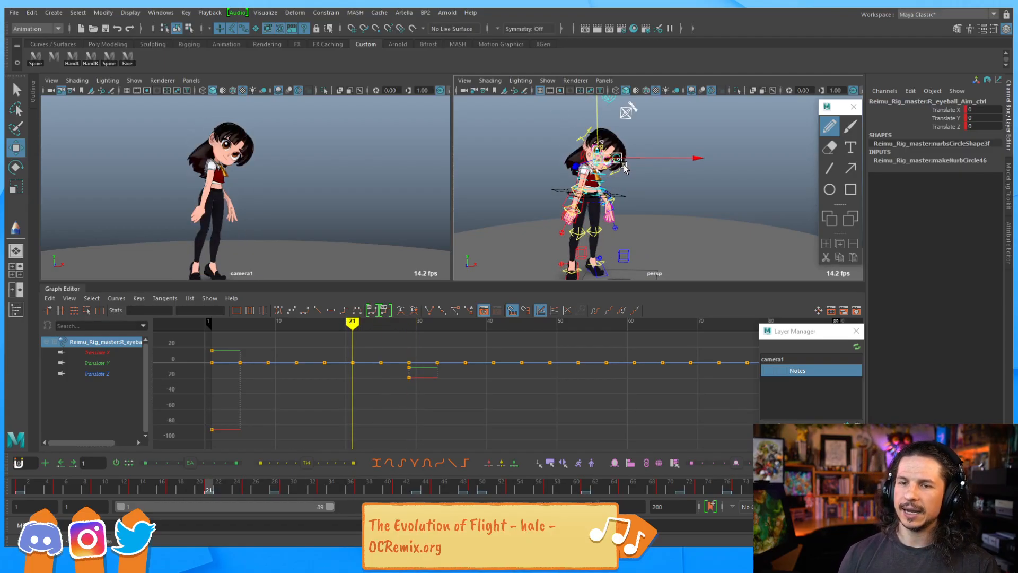
Step between neighbouring keys, then select the master eye aim control and nudge it slightly
{"action": "key", "text": "comma"}
{"action": "key", "text": "comma"}
{"action": "key", "text": "period"}
{"action": "key", "text": "comma"}
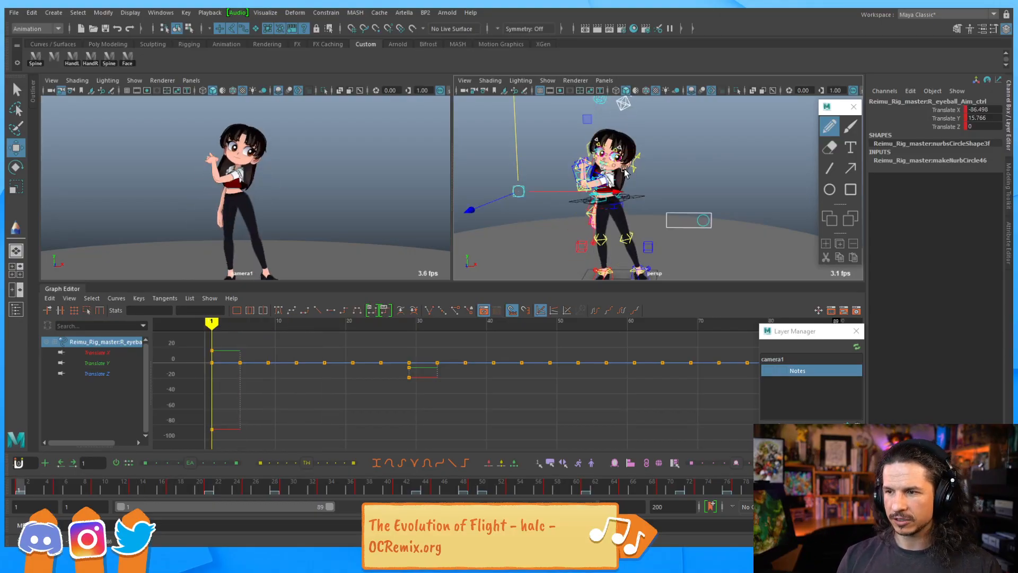
{"action": "left_click", "coordinate": [695, 220]}
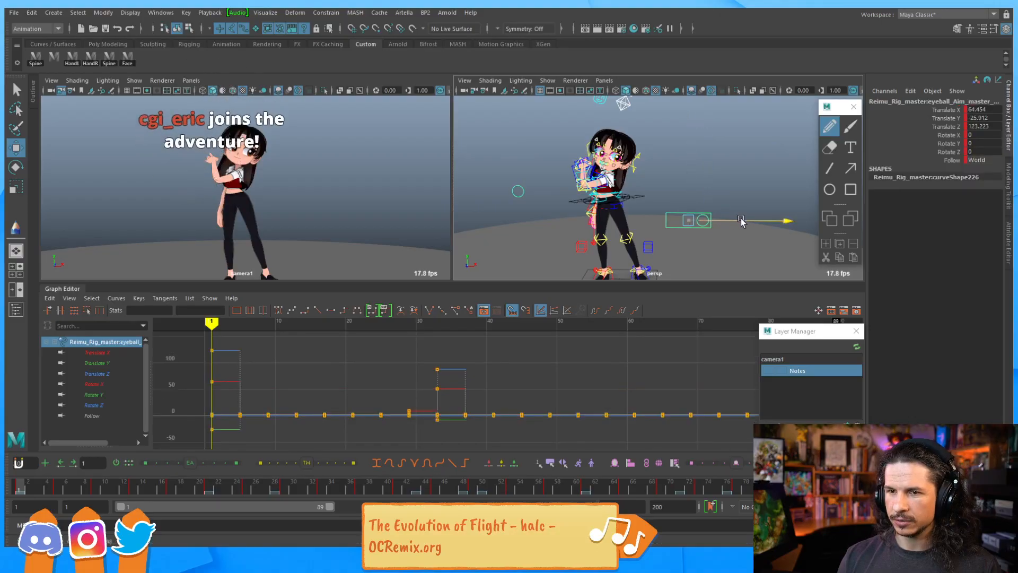
{"action": "left_click_drag", "start_coordinate": [717, 223], "coordinate": [720, 222]}
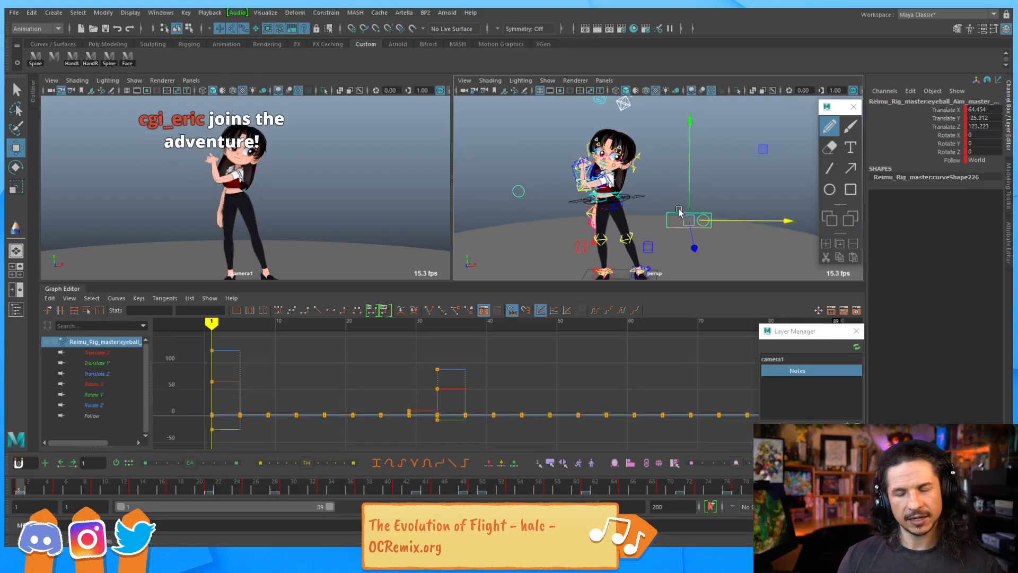
Step through keys and play back the animation to review the eye aim motion
{"action": "key", "text": "period"}
{"action": "key", "text": "comma"}
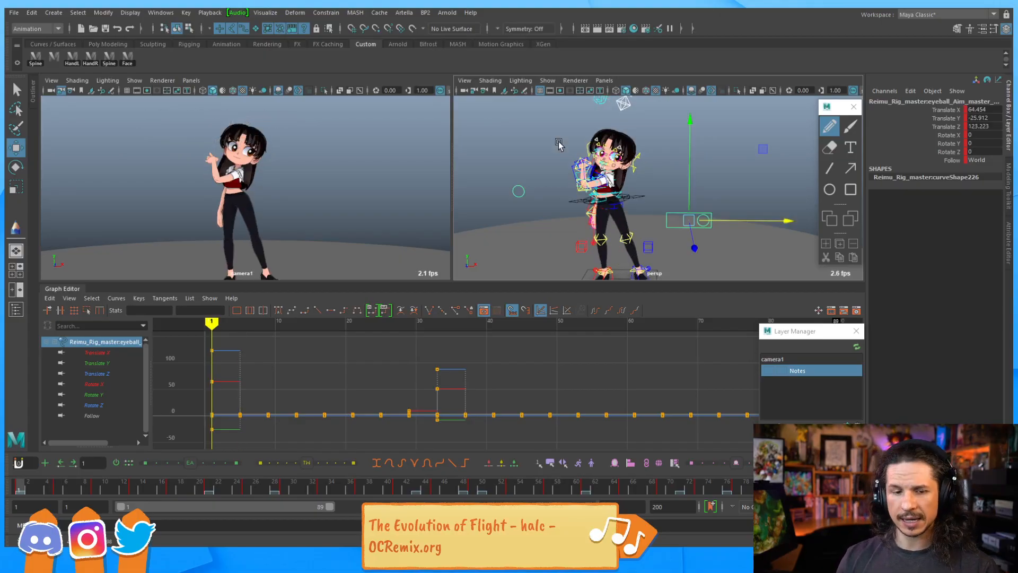
{"action": "key", "text": "alt+v"}
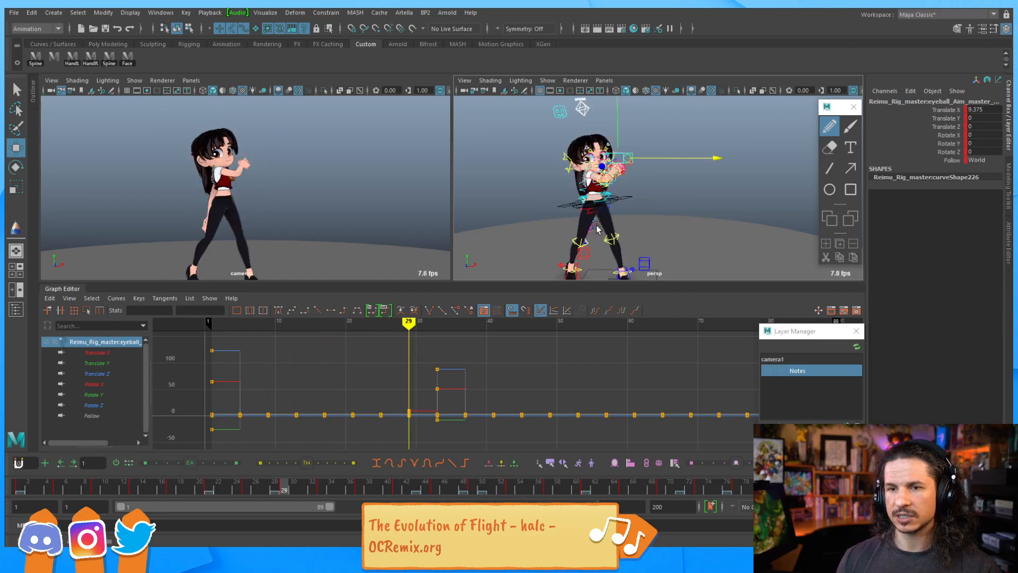
{"action": "key", "text": "comma"}
{"action": "key", "text": "comma"}
{"action": "key", "text": "period"}
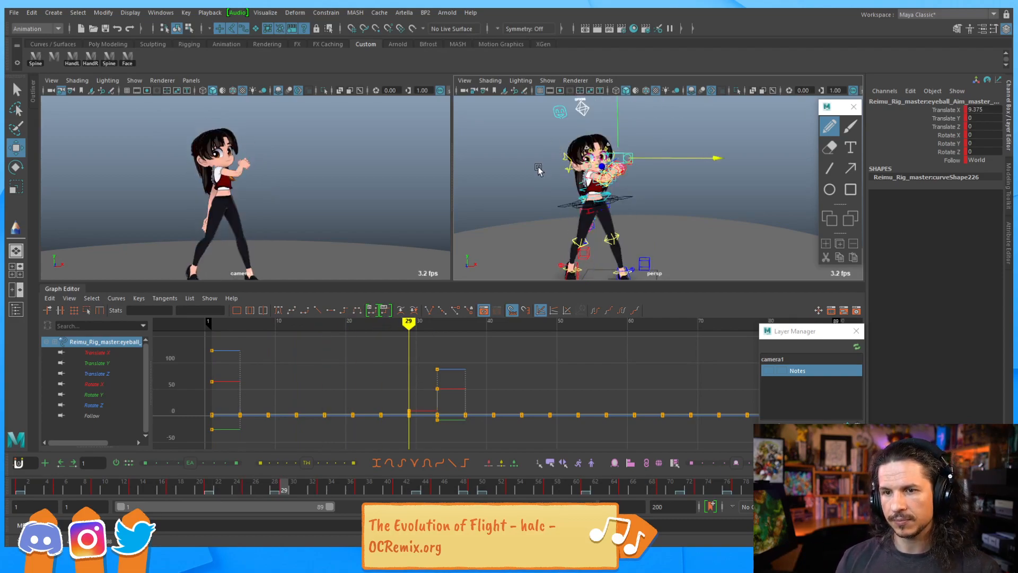
{"action": "key", "text": "period"}
{"action": "key", "text": "comma"}
{"action": "key", "text": "period"}
{"action": "key", "text": "period"}
{"action": "key", "text": "period"}
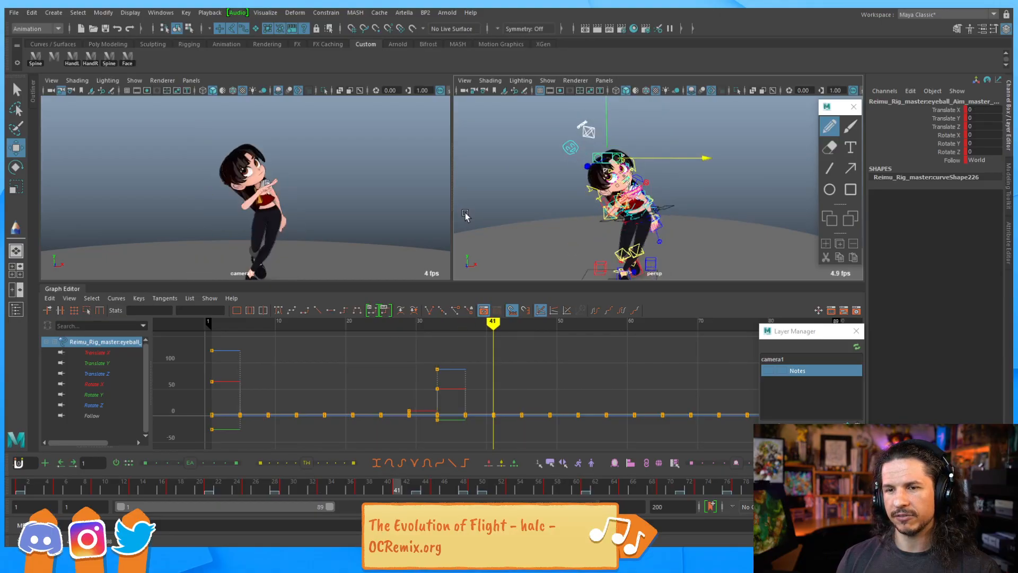
At frame 41 reposition the master eye aim control, then set a key for it at frame 45
{"action": "left_click_drag", "start_coordinate": [606, 136], "coordinate": [609, 154]}
{"action": "mouse_move", "coordinate": [681, 180]}
{"action": "left_mouse_down"}
{"action": "mouse_move", "coordinate": [701, 182]}
{"action": "mouse_move", "coordinate": [689, 182]}
{"action": "left_mouse_up"}
{"action": "left_click_drag", "start_coordinate": [617, 157], "coordinate": [618, 153]}
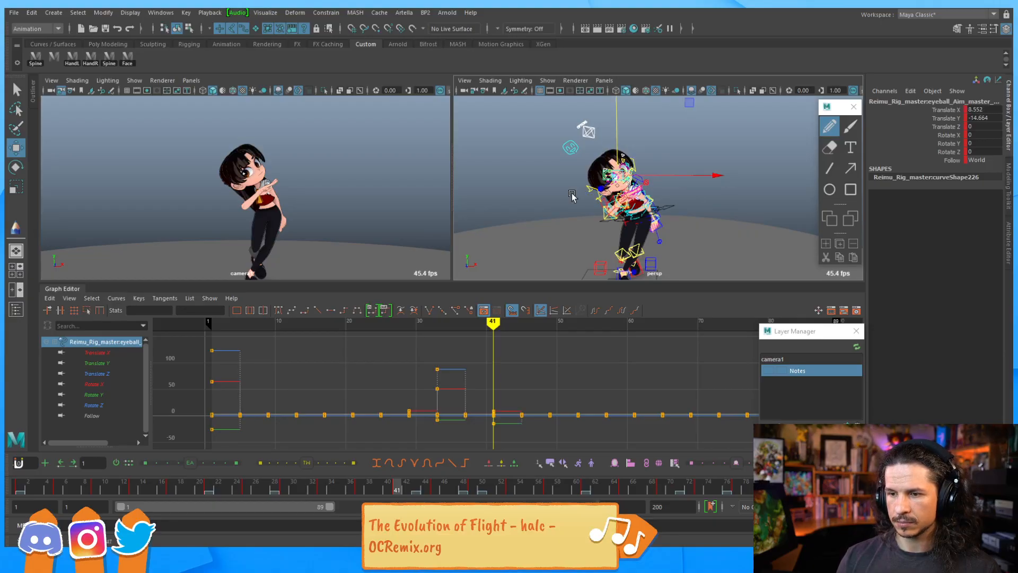
{"action": "left_click", "coordinate": [323, 495]}
{"action": "left_click_drag", "start_coordinate": [322, 491], "coordinate": [424, 492]}
{"action": "middle_click_drag", "start_coordinate": [422, 491], "coordinate": [434, 490]}
{"action": "key", "text": "s"}
{"action": "left_click_drag", "start_coordinate": [425, 490], "coordinate": [433, 491]}
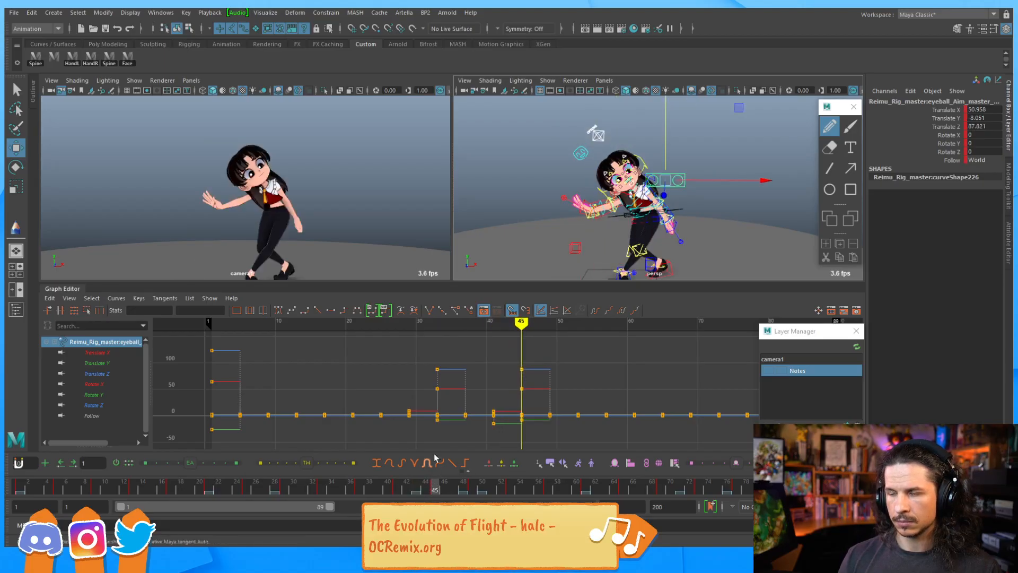
Scrub between frames 29 and 49 to review the eye aim, setting another key at frame 45
{"action": "left_click_drag", "start_coordinate": [695, 188], "coordinate": [664, 230], "text": "alt"}
{"action": "middle_click_drag", "start_coordinate": [664, 230], "coordinate": [629, 207], "text": "alt"}
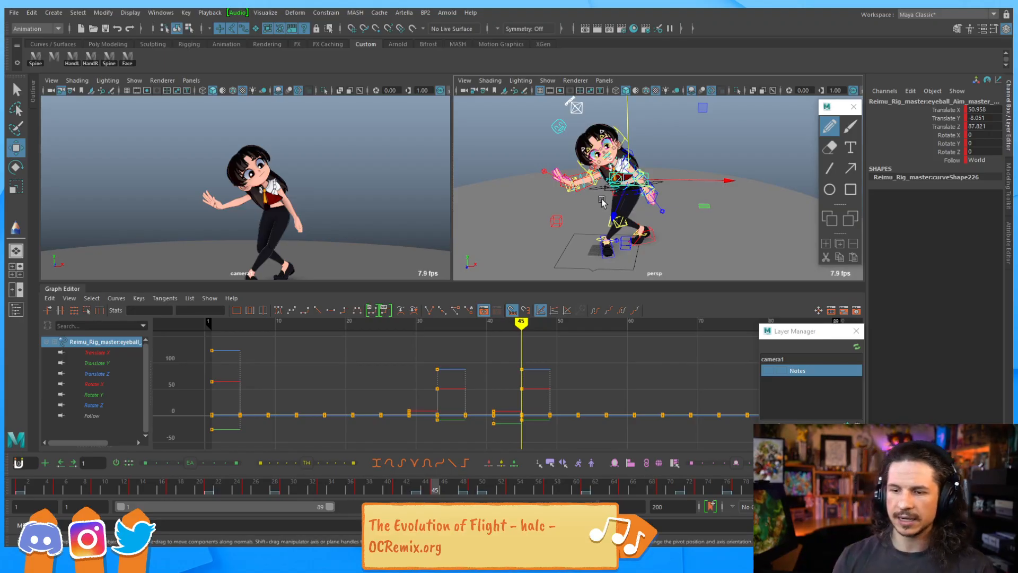
{"action": "left_click", "coordinate": [360, 488]}
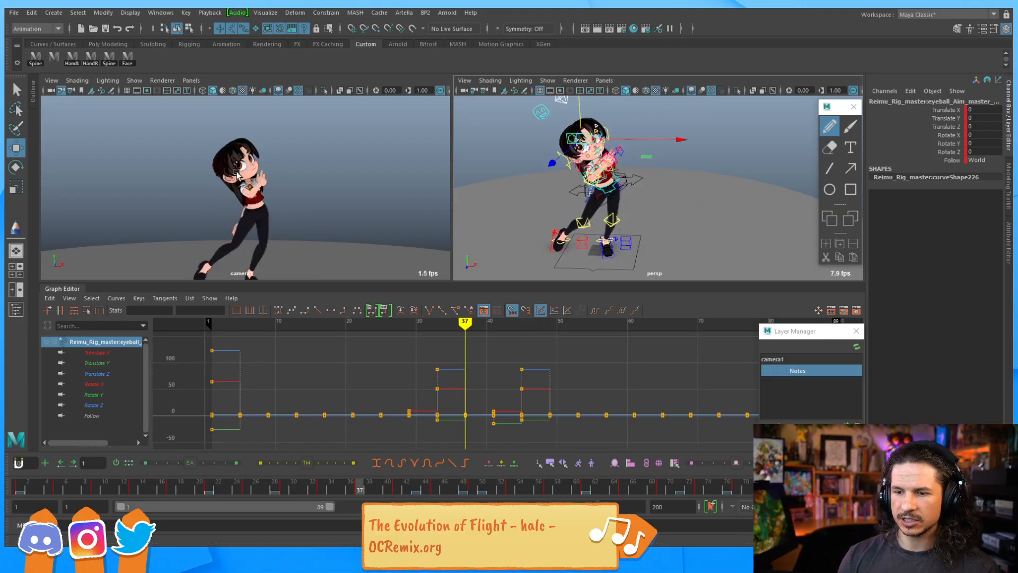
{"action": "left_click", "coordinate": [323, 490]}
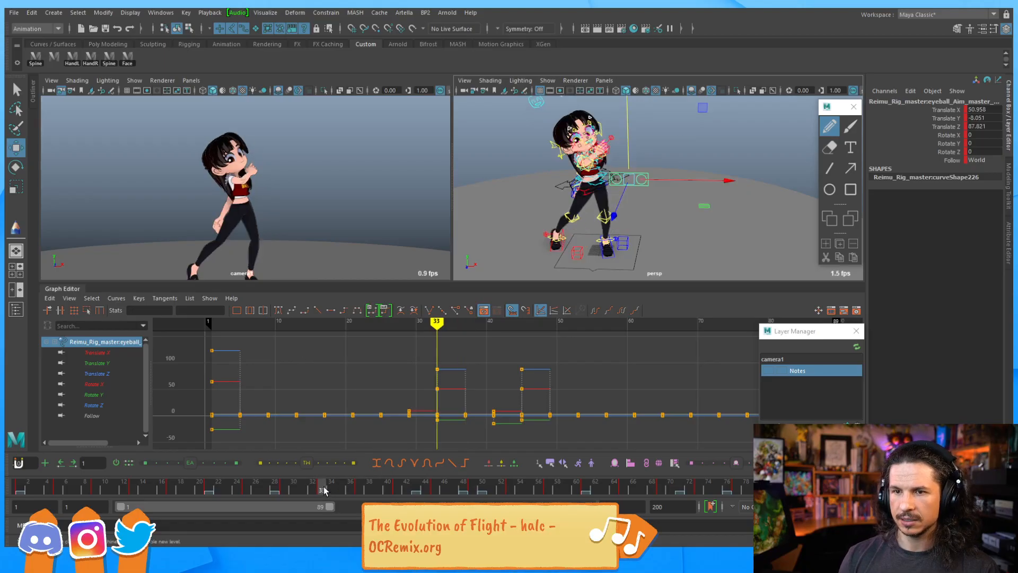
{"action": "mouse_move", "coordinate": [324, 492]}
{"action": "left_mouse_down"}
{"action": "mouse_move", "coordinate": [361, 489]}
{"action": "mouse_move", "coordinate": [320, 492]}
{"action": "left_mouse_up"}
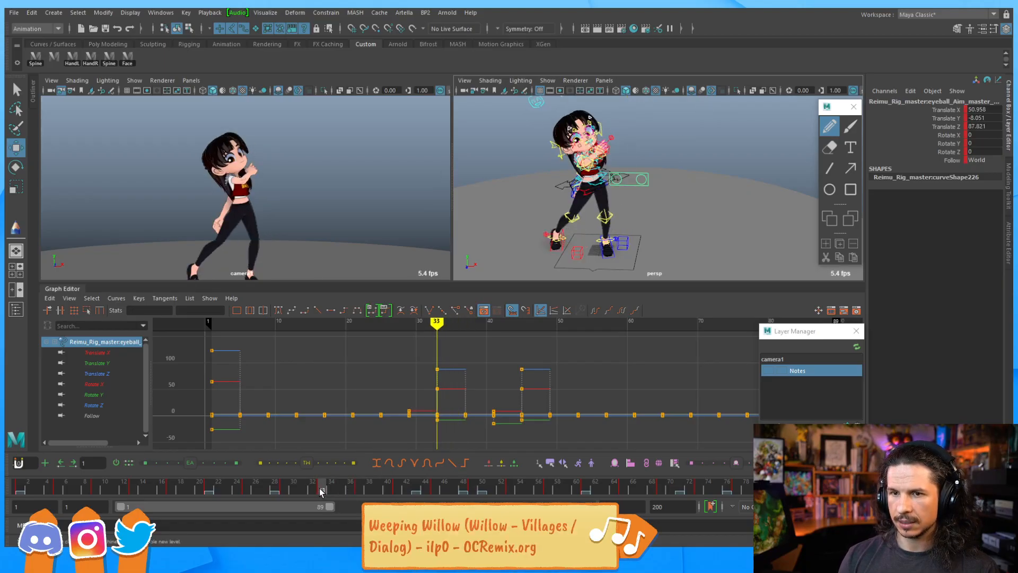
{"action": "left_click", "coordinate": [287, 489]}
{"action": "left_click_drag", "start_coordinate": [290, 490], "coordinate": [436, 490]}
{"action": "key", "text": "s"}
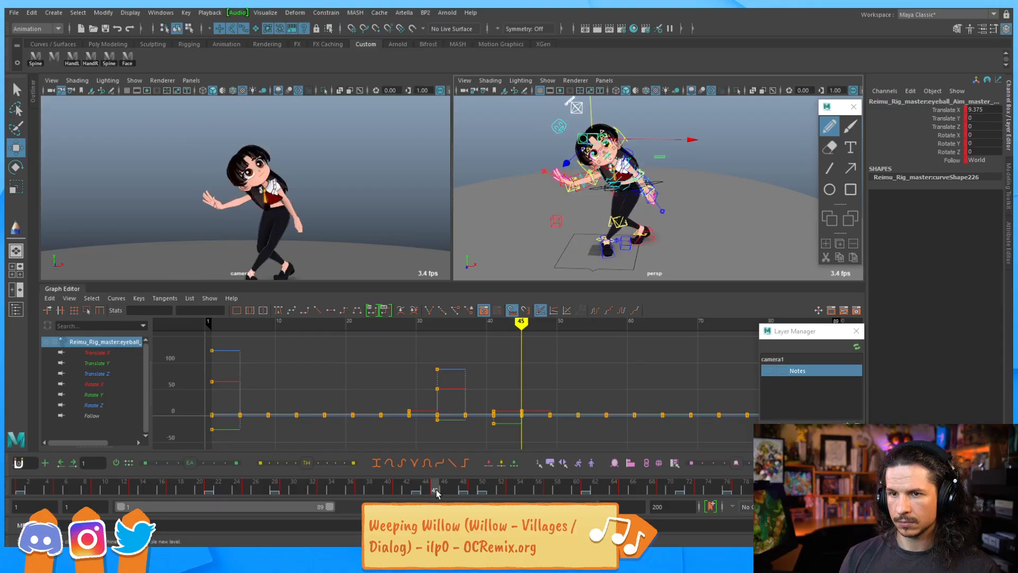
{"action": "left_click", "coordinate": [320, 490]}
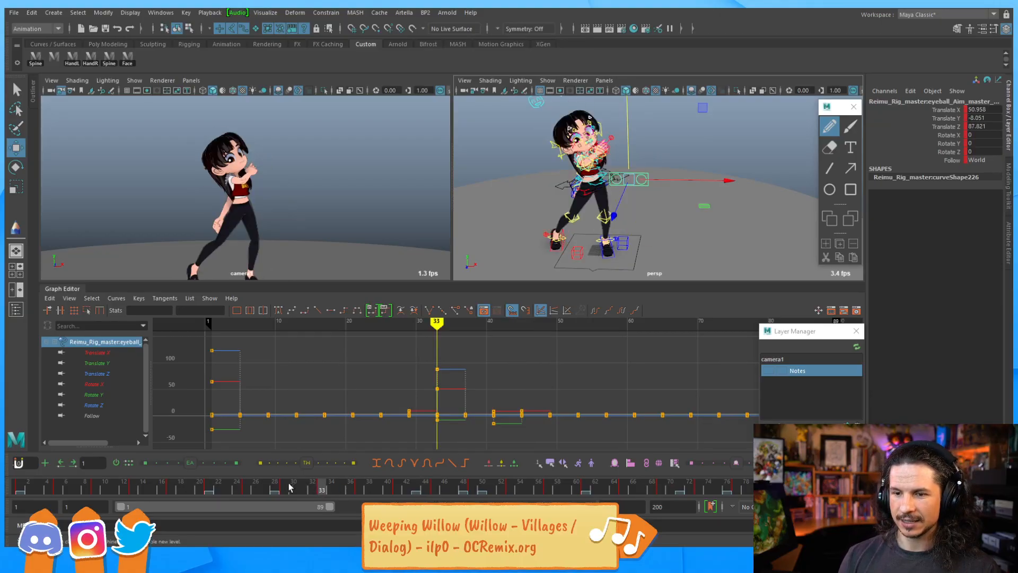
{"action": "left_click", "coordinate": [286, 489]}
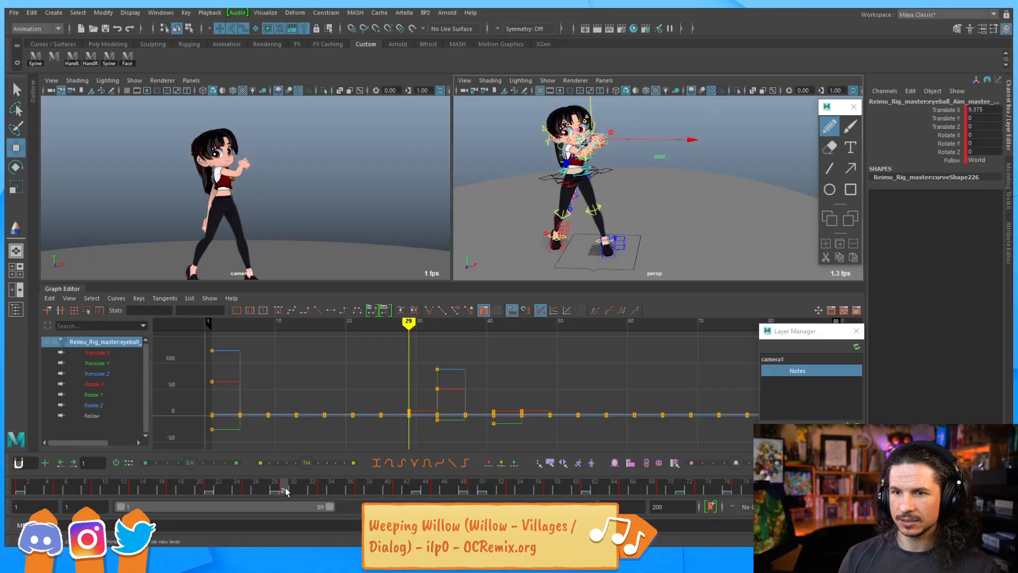
{"action": "left_click", "coordinate": [473, 489]}
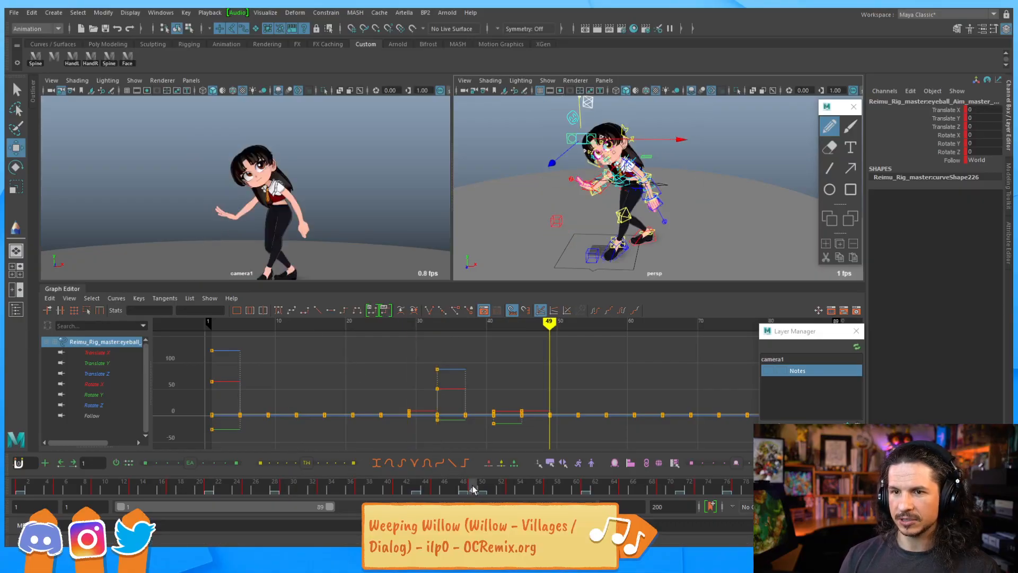
{"action": "left_click", "coordinate": [434, 492]}
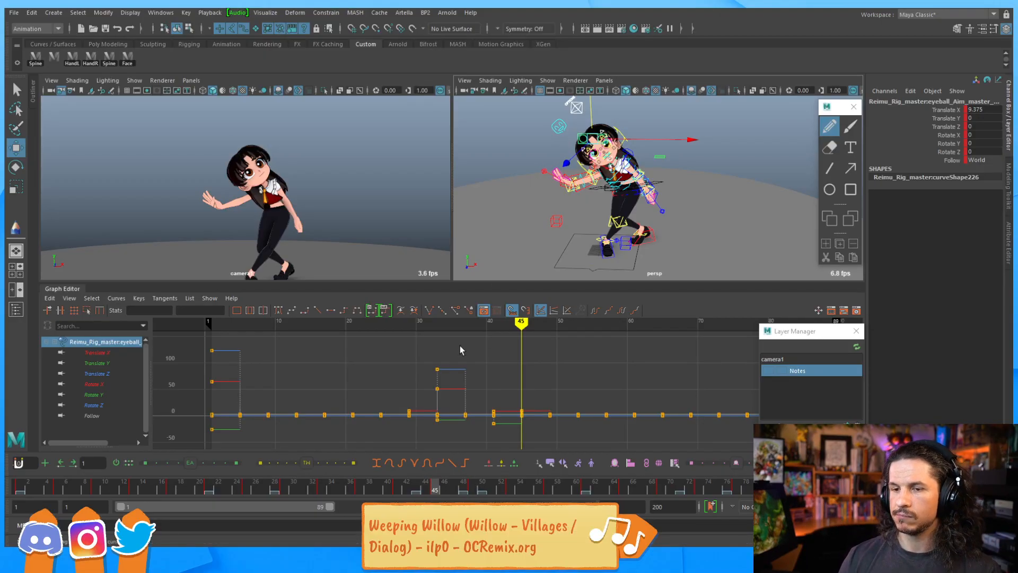
Set all of the master eye aim control's keys up to frame 45 to a value of 0
{"action": "left_click_drag", "start_coordinate": [210, 343], "coordinate": [525, 432]}
{"action": "left_click", "coordinate": [984, 108]}
{"action": "type", "text": "0"}
{"action": "key", "text": "Return"}
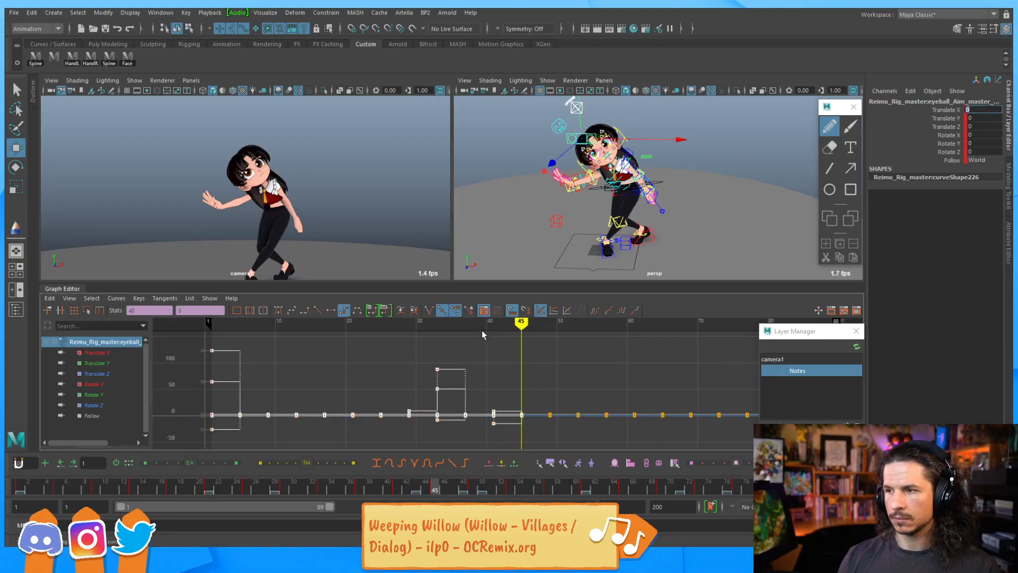
{"action": "middle_click_drag", "start_coordinate": [541, 364], "coordinate": [544, 362], "text": "alt"}
{"action": "type", "text": "0"}
{"action": "key", "text": "Return"}
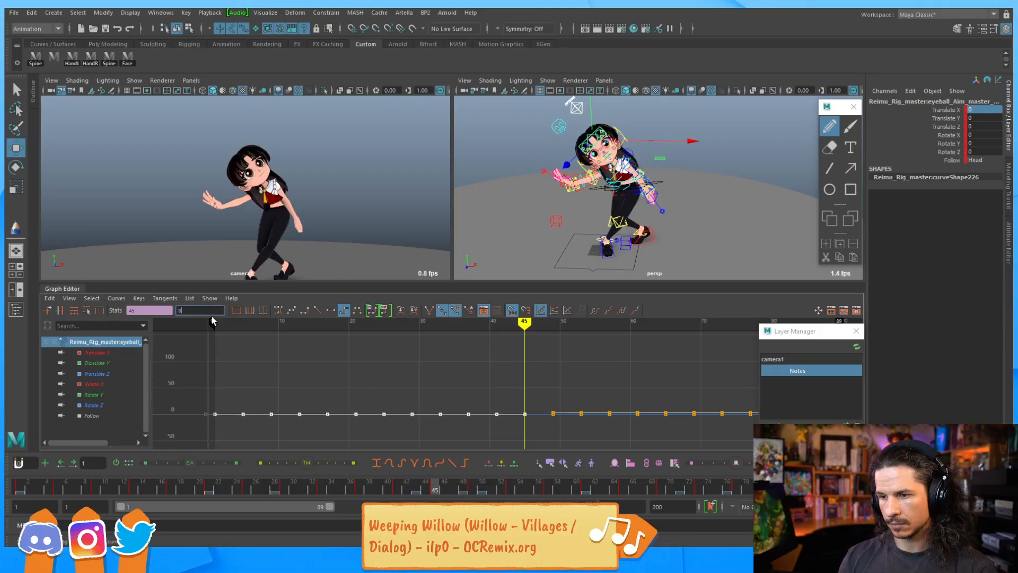
Select all the eye aim controls and set their keys up to frame 45 to 0
{"action": "left_click_drag", "start_coordinate": [571, 175], "coordinate": [493, 175], "text": "alt"}
{"action": "left_click", "coordinate": [525, 157]}
{"action": "left_click", "coordinate": [591, 131]}
{"action": "left_click", "coordinate": [602, 181]}
{"action": "left_click_drag", "start_coordinate": [615, 119], "coordinate": [648, 158]}
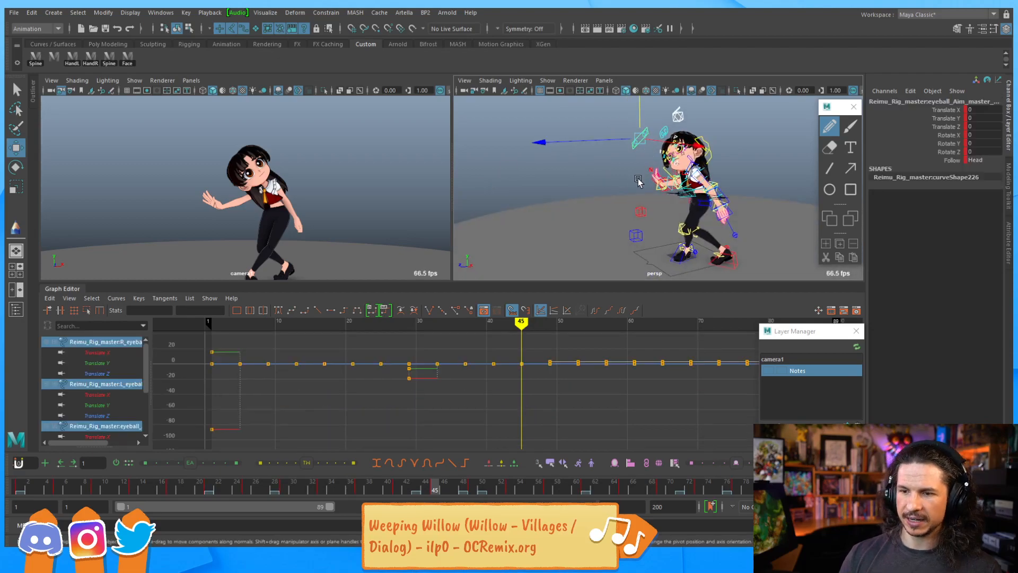
{"action": "left_click_drag", "start_coordinate": [201, 346], "coordinate": [512, 437]}
{"action": "left_click", "coordinate": [179, 311]}
{"action": "type", "text": "0"}
{"action": "key", "text": "Return"}
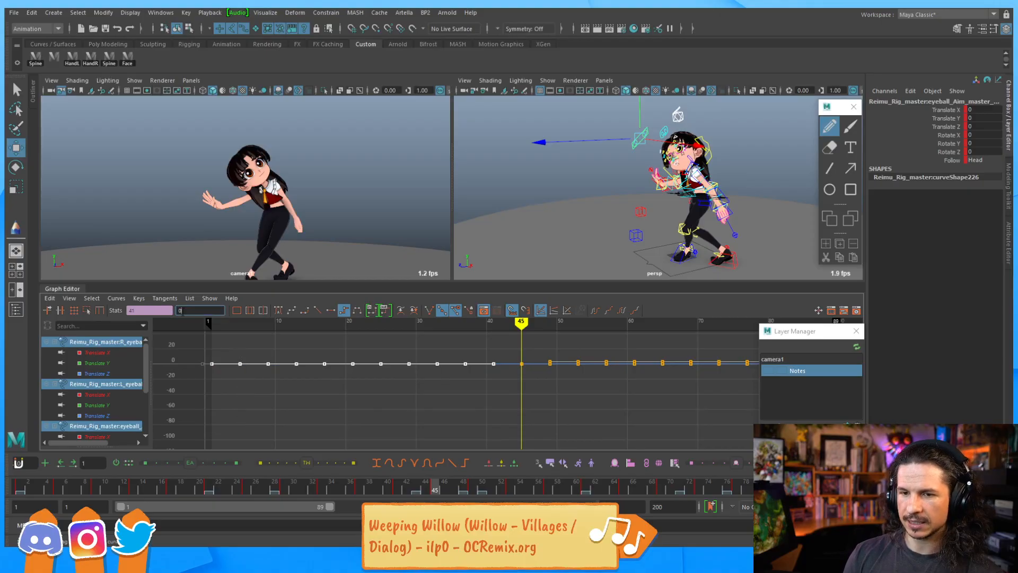
Set the eye aim controls' final key at frame 85 to 0
{"action": "right_click_drag", "start_coordinate": [675, 364], "coordinate": [606, 366], "text": "alt"}
{"action": "middle_click_drag", "start_coordinate": [607, 366], "coordinate": [486, 388], "text": "alt"}
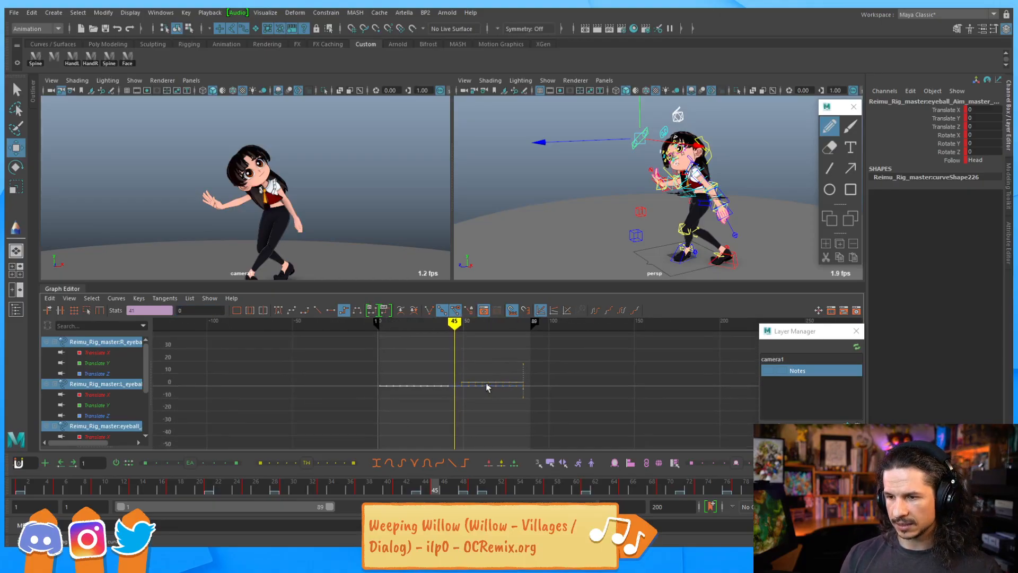
{"action": "right_click_drag", "start_coordinate": [487, 389], "coordinate": [544, 385], "text": "alt"}
{"action": "middle_click_drag", "start_coordinate": [544, 385], "coordinate": [489, 386], "text": "alt"}
{"action": "left_click_drag", "start_coordinate": [500, 430], "coordinate": [499, 431]}
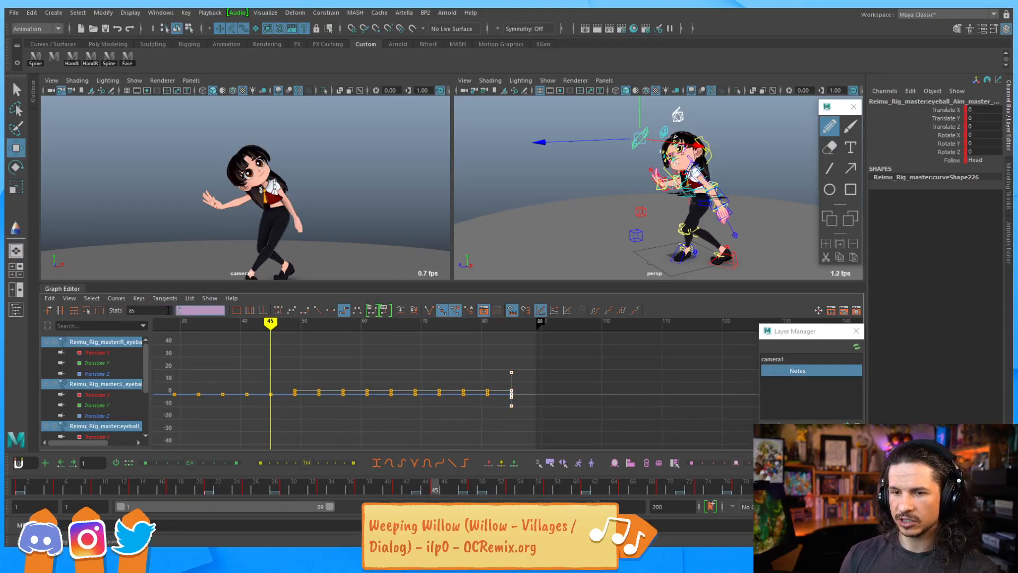
{"action": "type", "text": "0"}
{"action": "key", "text": "Return"}
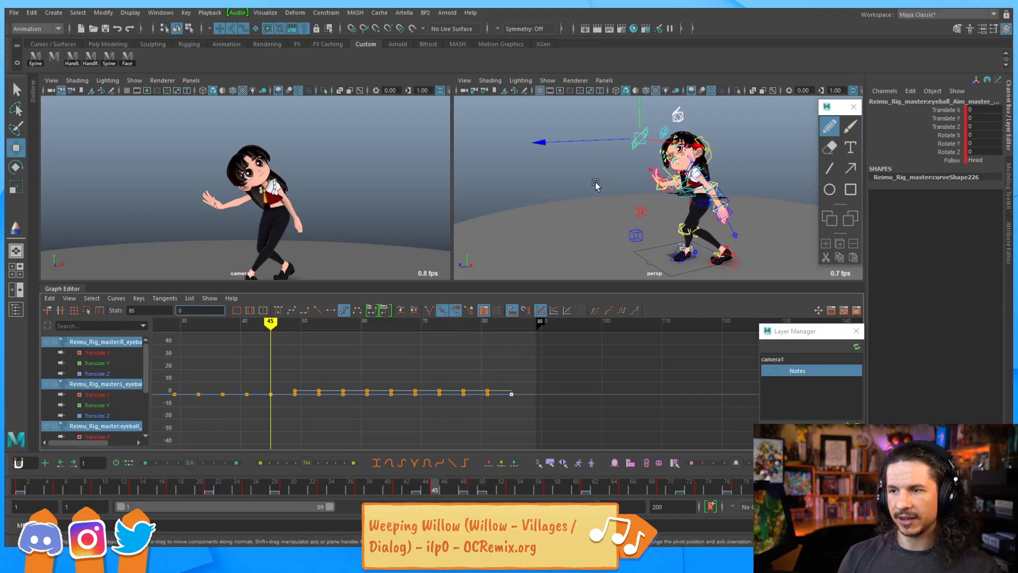
Select the master eye aim control and set its keys after frame 45 to 0
{"action": "left_click", "coordinate": [593, 178]}
{"action": "left_click", "coordinate": [635, 139]}
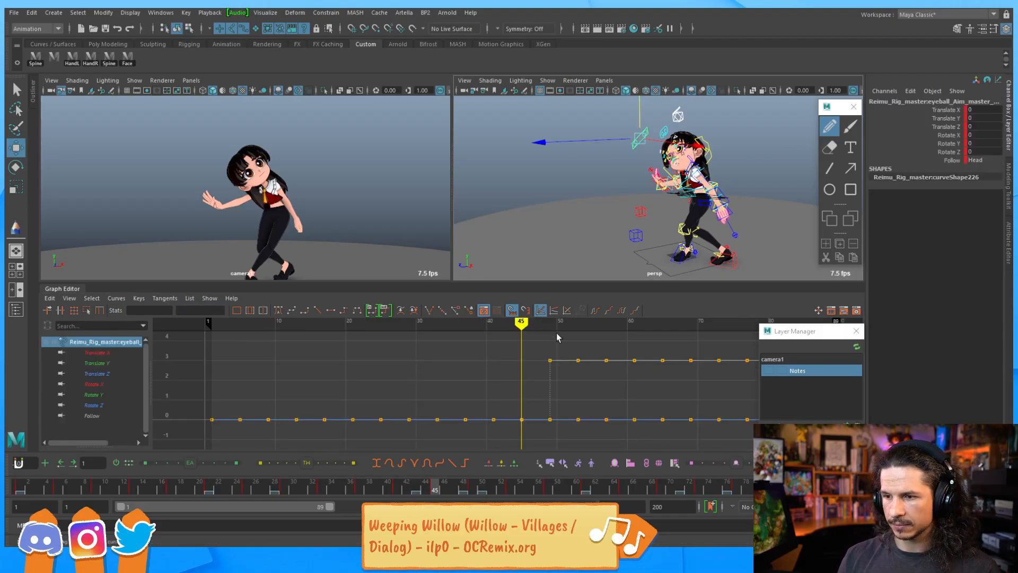
{"action": "right_click_drag", "start_coordinate": [628, 355], "coordinate": [587, 349], "text": "alt"}
{"action": "middle_click_drag", "start_coordinate": [587, 349], "coordinate": [550, 343], "text": "alt"}
{"action": "left_click_drag", "start_coordinate": [451, 355], "coordinate": [610, 385]}
{"action": "left_click_drag", "start_coordinate": [191, 310], "coordinate": [172, 305]}
{"action": "type", "text": "0"}
{"action": "key", "text": "Return"}
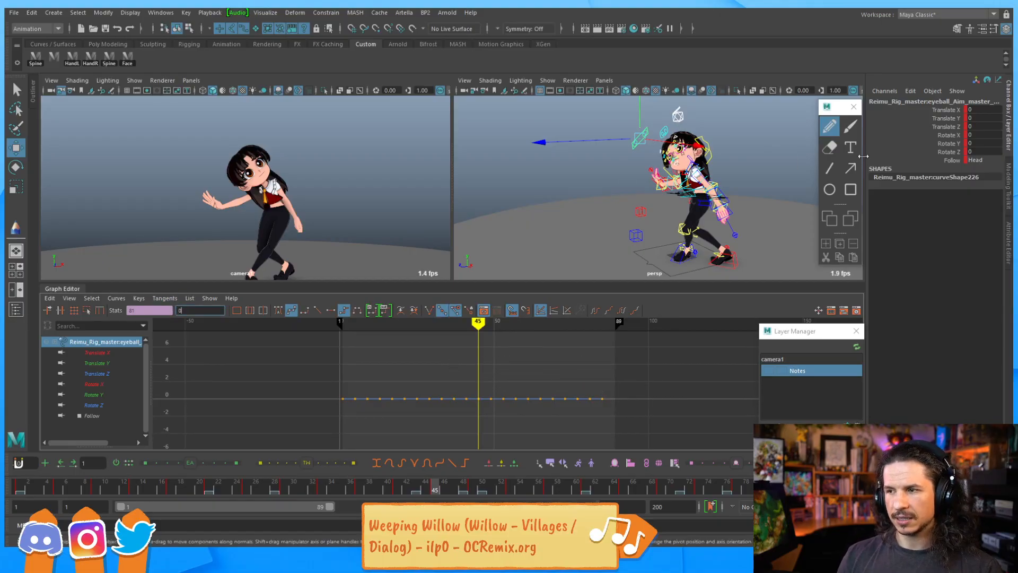
{"action": "left_click", "coordinate": [979, 159]}
{"action": "left_click_drag", "start_coordinate": [18, 491], "coordinate": [103, 467]}
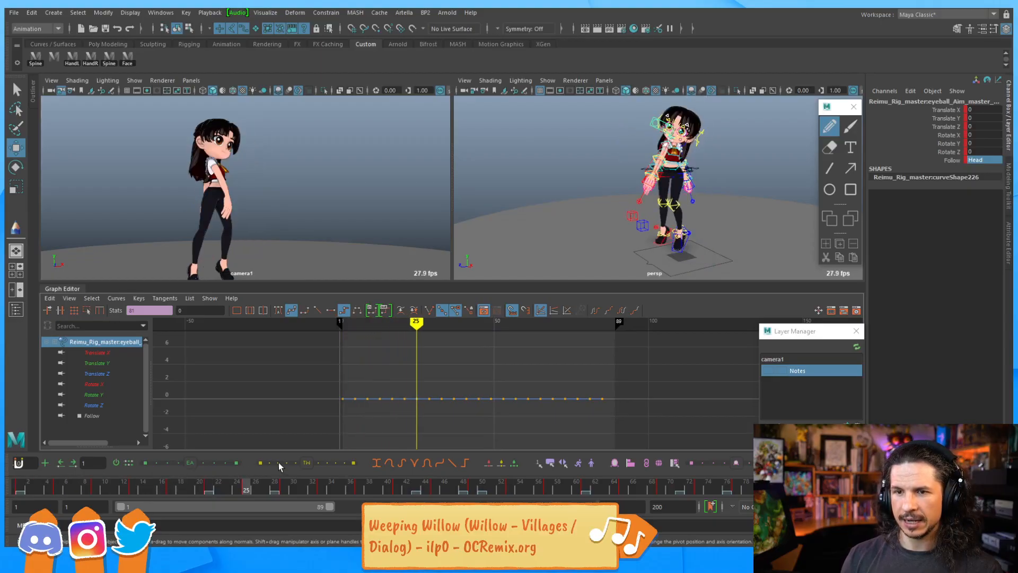
{"action": "left_click_drag", "start_coordinate": [29, 428], "coordinate": [17, 419]}
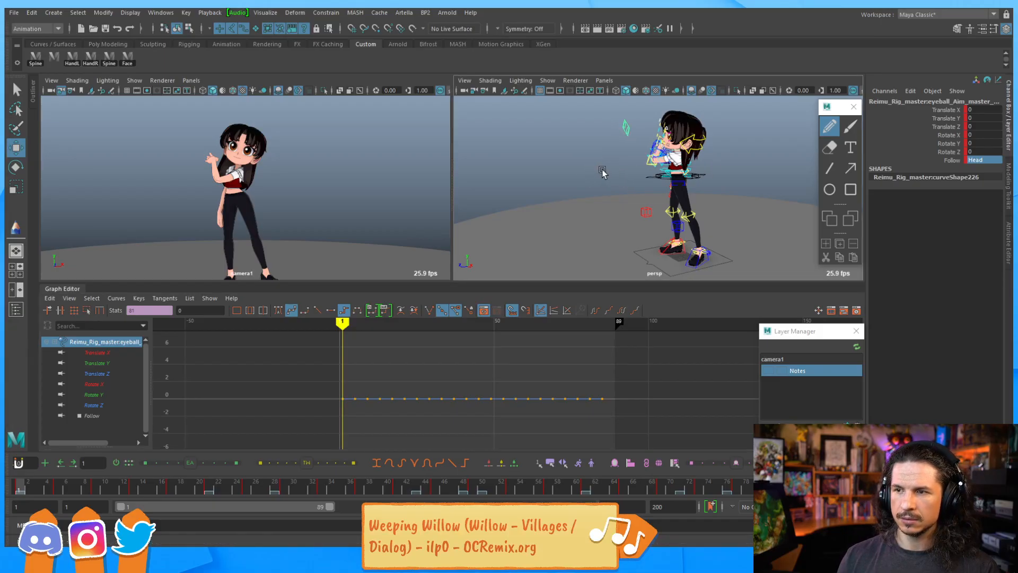
{"action": "key", "text": "q"}
{"action": "key", "text": "w"}
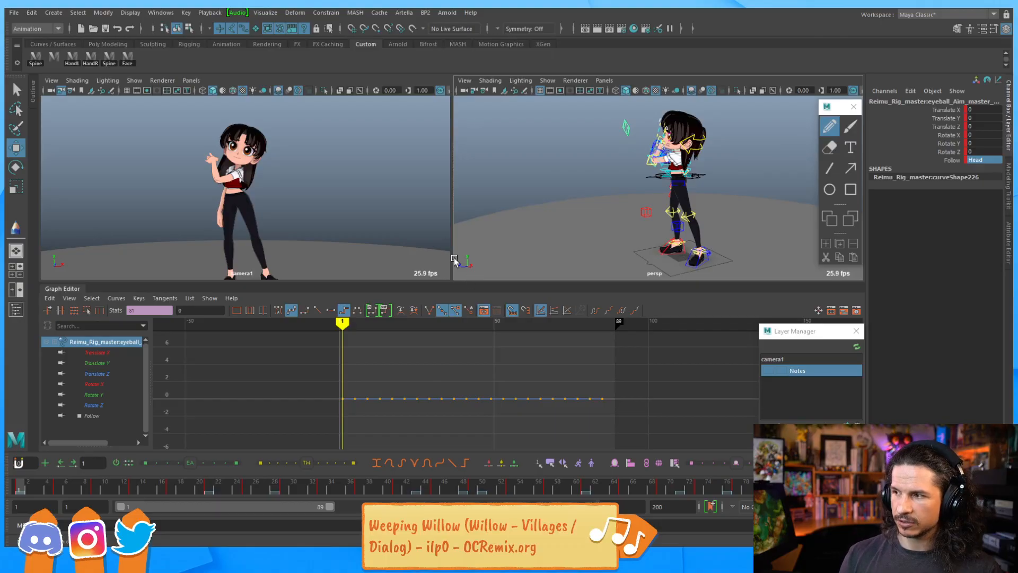
{"action": "left_click", "coordinate": [709, 192]}
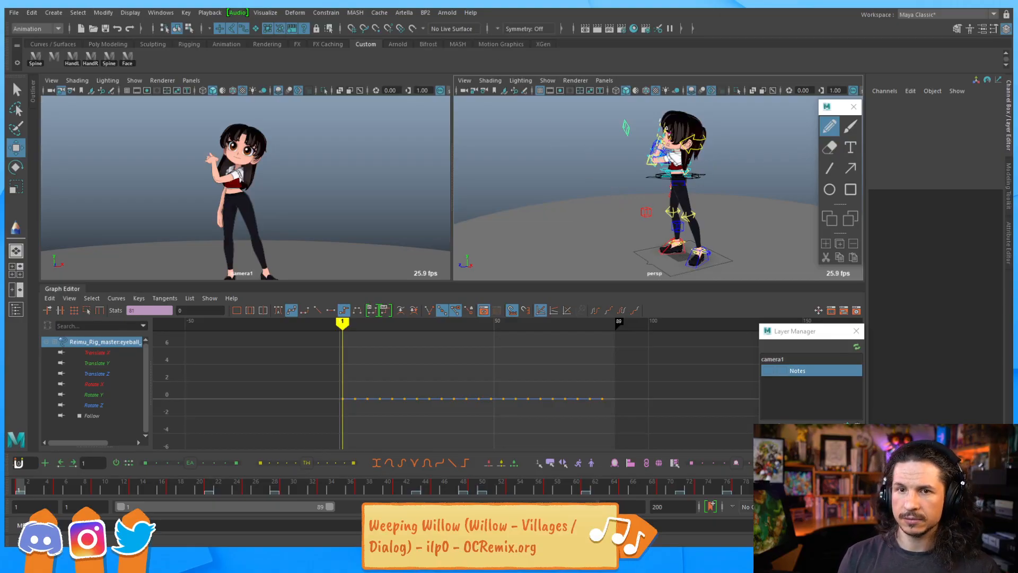
Save the scene as Dance_v03.ma in the Reimu Dance folder on the Desktop
{"action": "left_click", "coordinate": [17, 14]}
{"action": "left_click", "coordinate": [43, 53]}
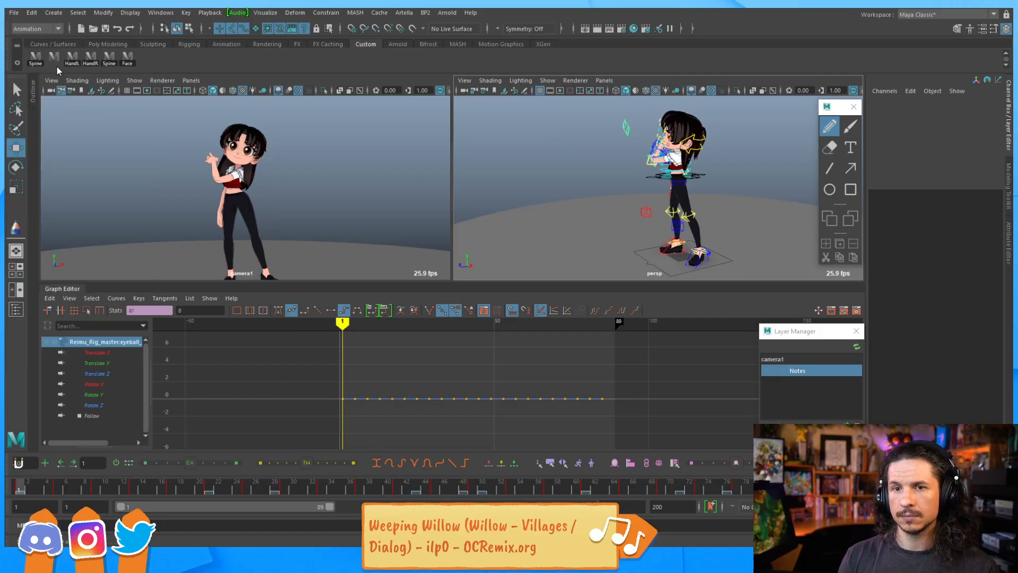
{"action": "left_click", "coordinate": [261, 209]}
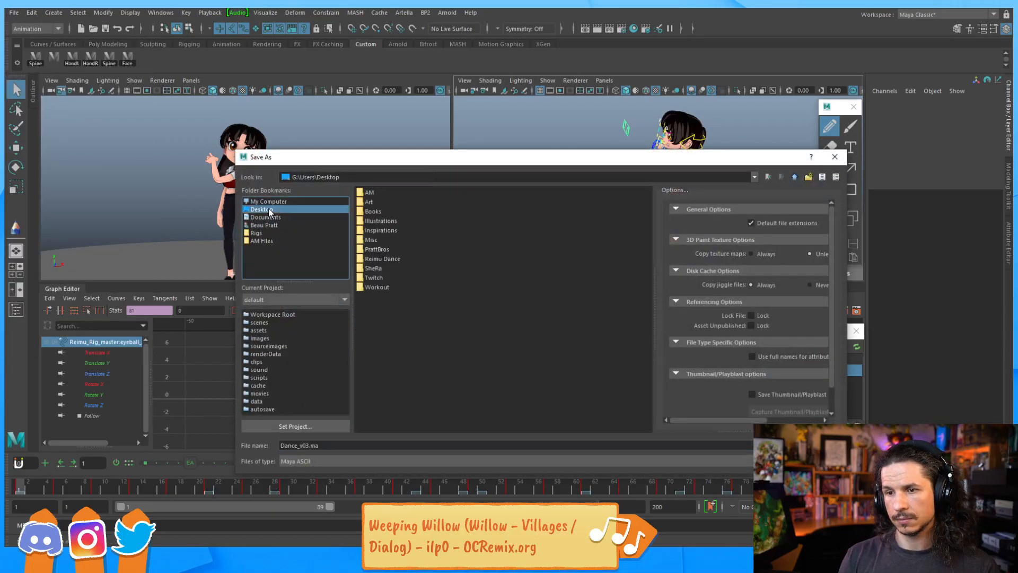
{"action": "double_click", "coordinate": [377, 258]}
{"action": "left_click", "coordinate": [305, 445]}
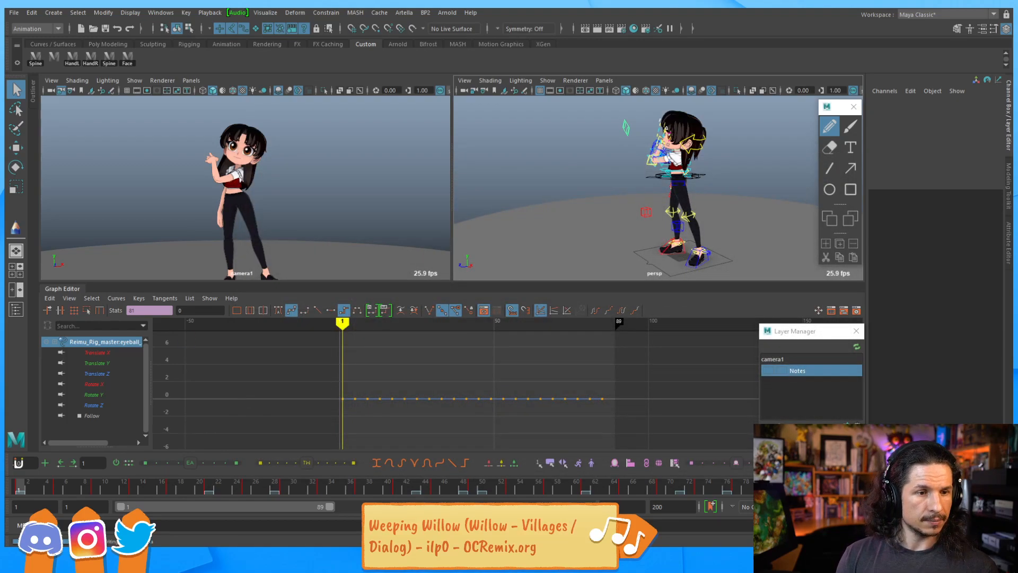
Expand the perspective viewport to fill the view panel
{"action": "key", "text": "w"}
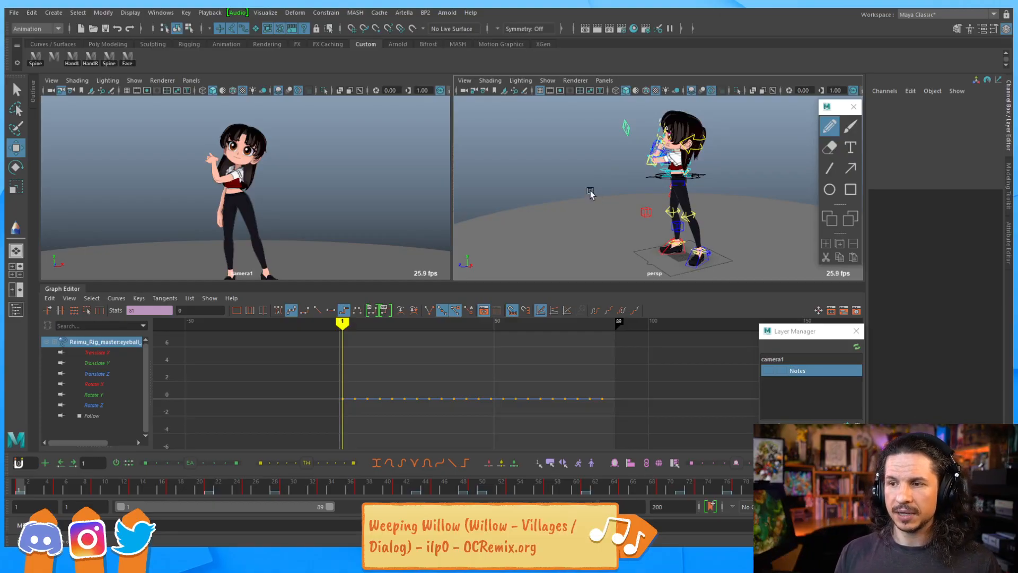
{"action": "key", "text": "q"}
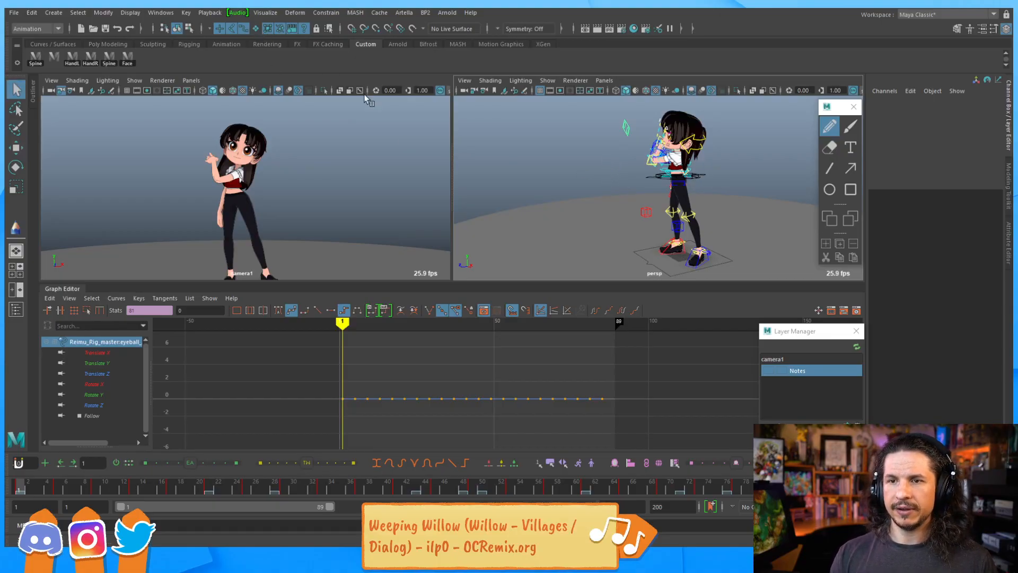
{"action": "key", "text": "space"}
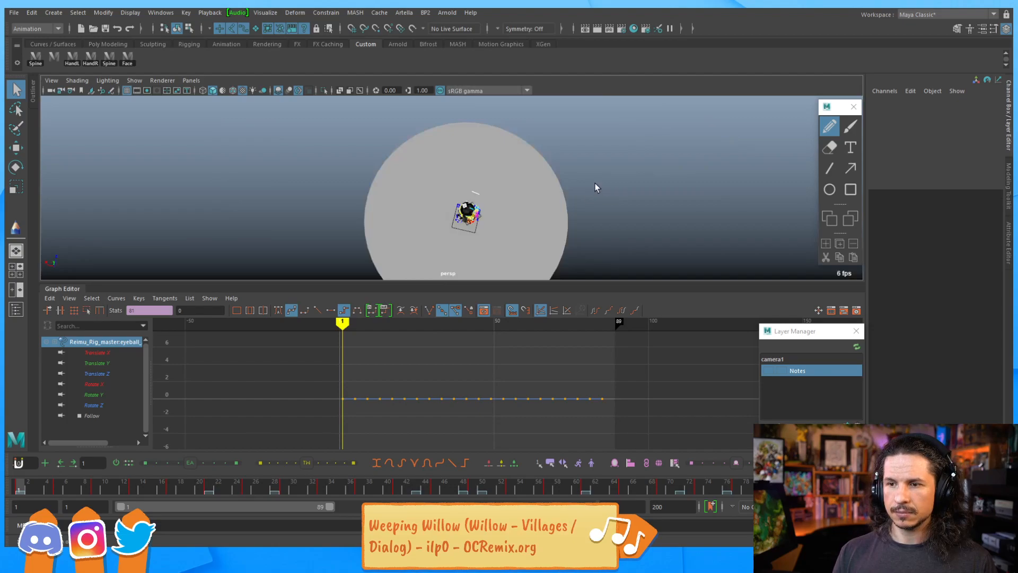
Restore the split view layout showing both the camera and perspective viewports
{"action": "key", "text": "space"}
{"action": "left_click_drag", "start_coordinate": [627, 164], "coordinate": [628, 163], "text": "alt"}
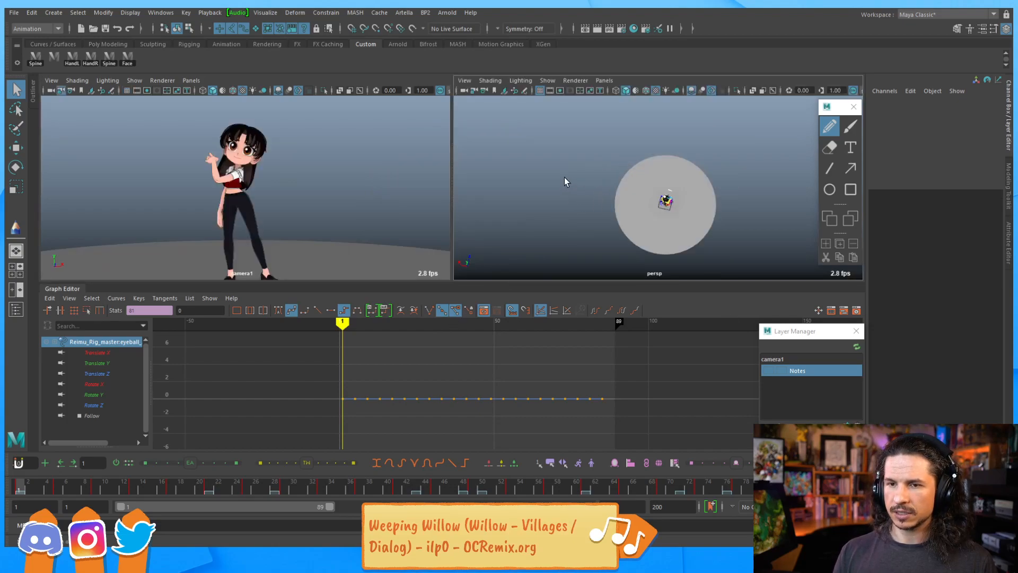
{"action": "key", "text": "space"}
{"action": "key", "text": "space"}
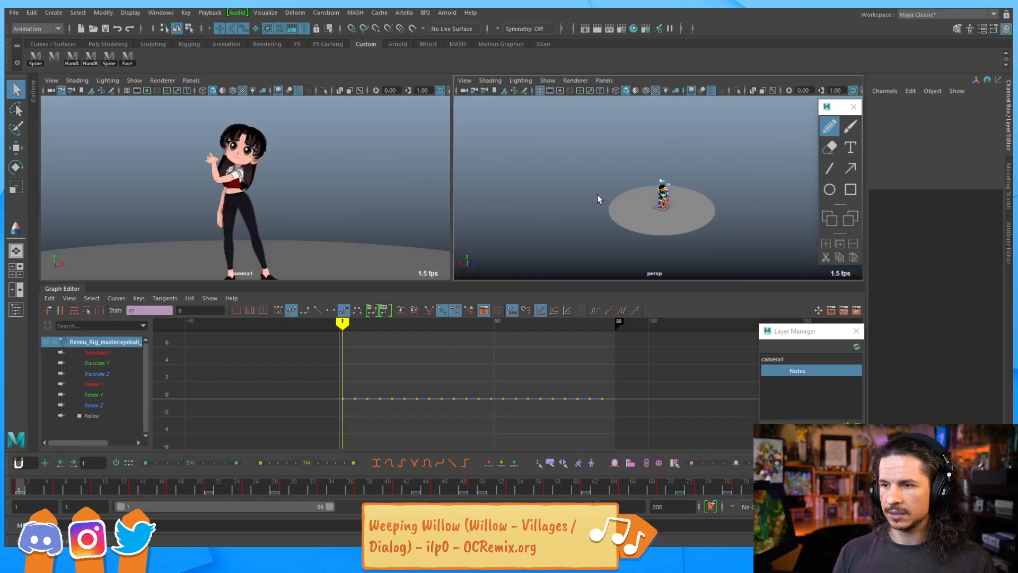
{"action": "key", "text": "space"}
{"action": "key", "text": "space"}
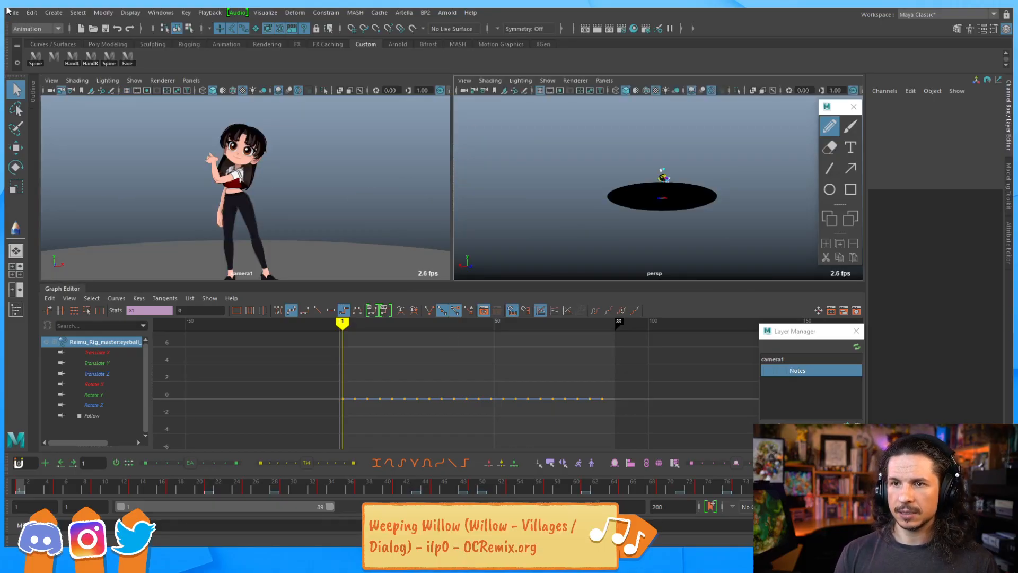
Open the recent scene Dance_v04.ma from the Reimu Dance folder, accepting the student-version and error notices
{"action": "left_click", "coordinate": [14, 13]}
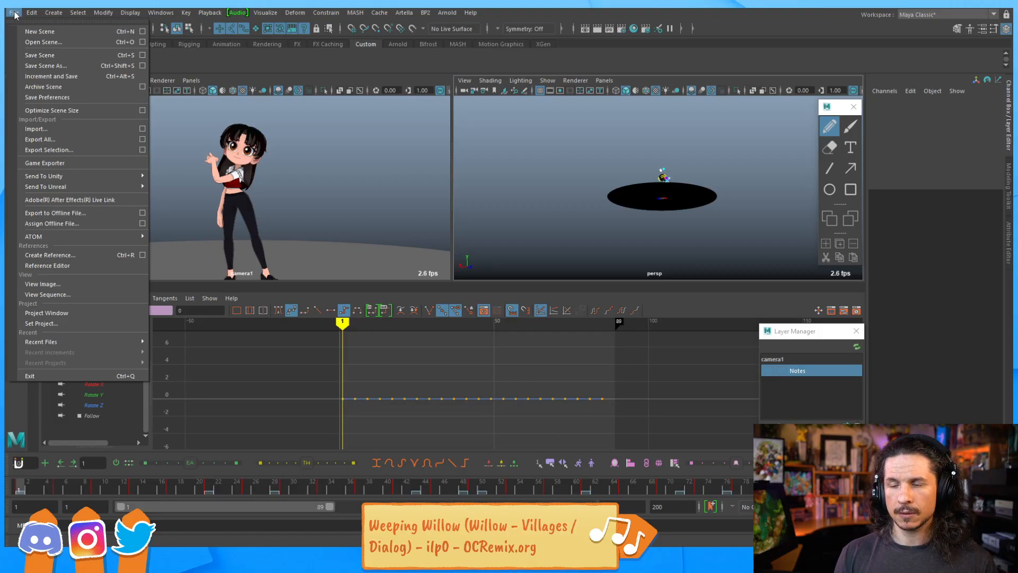
{"action": "mouse_move", "coordinate": [80, 342]}
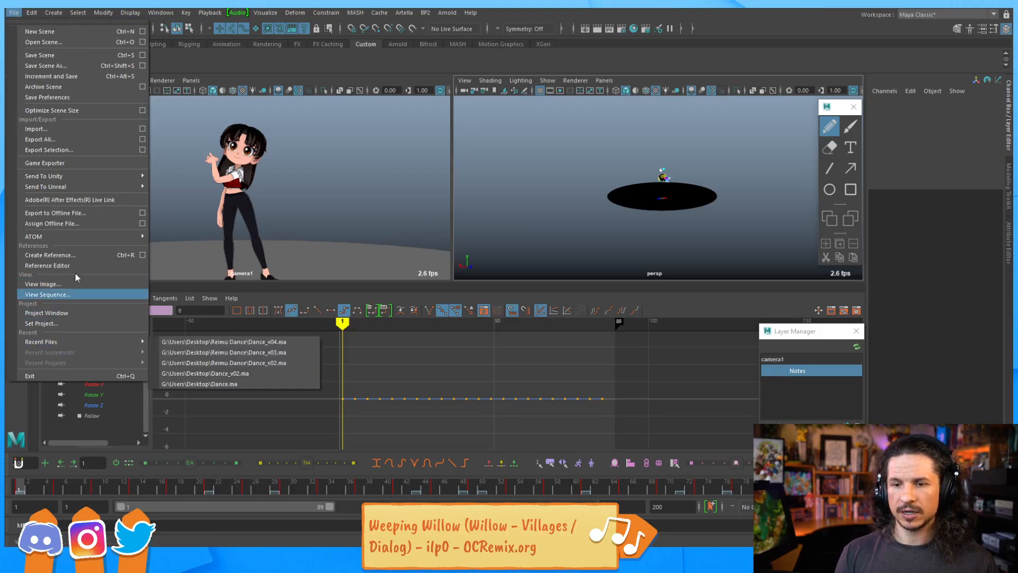
{"action": "left_click", "coordinate": [185, 342]}
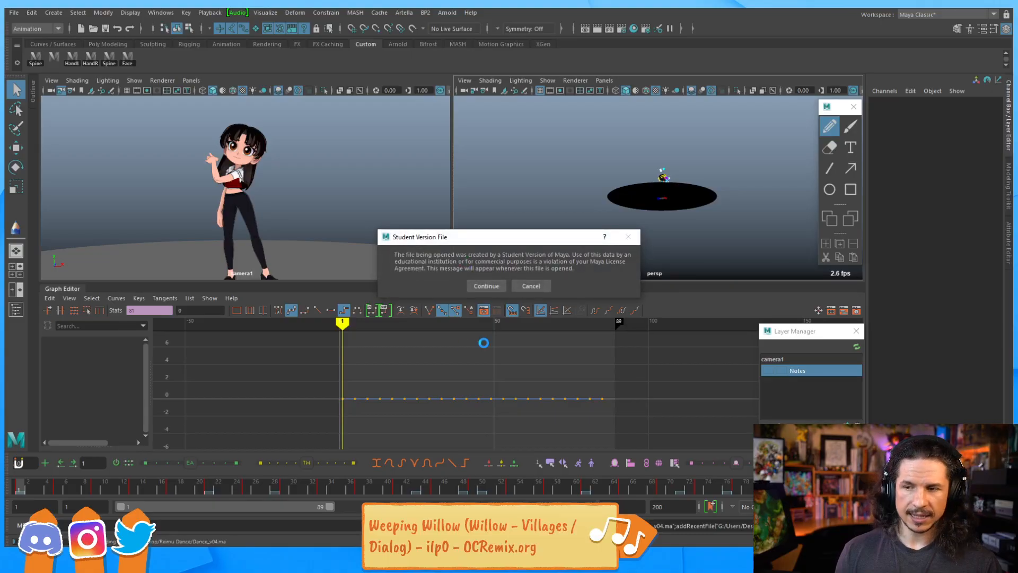
{"action": "left_click", "coordinate": [478, 288]}
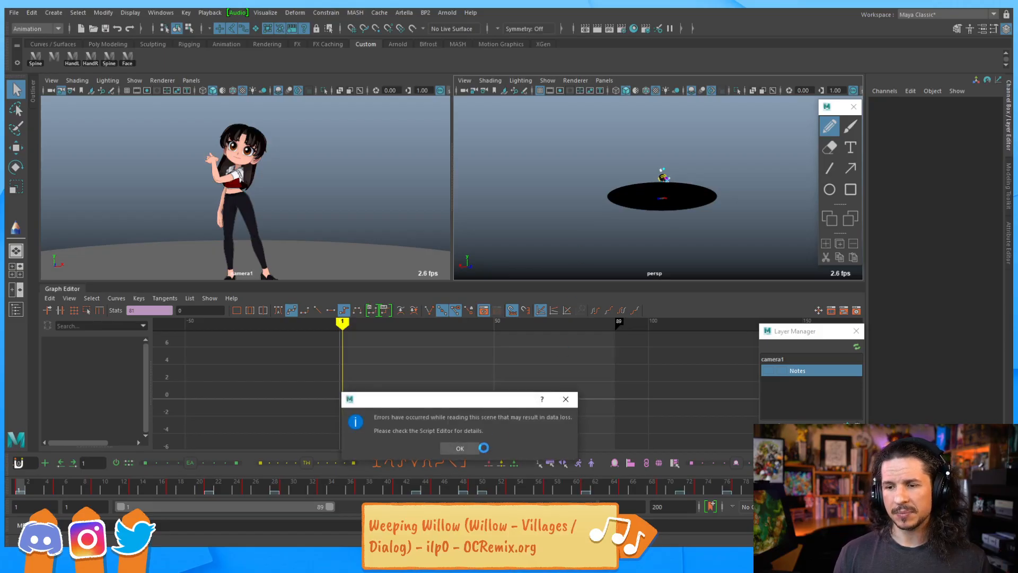
{"action": "left_click", "coordinate": [460, 448]}
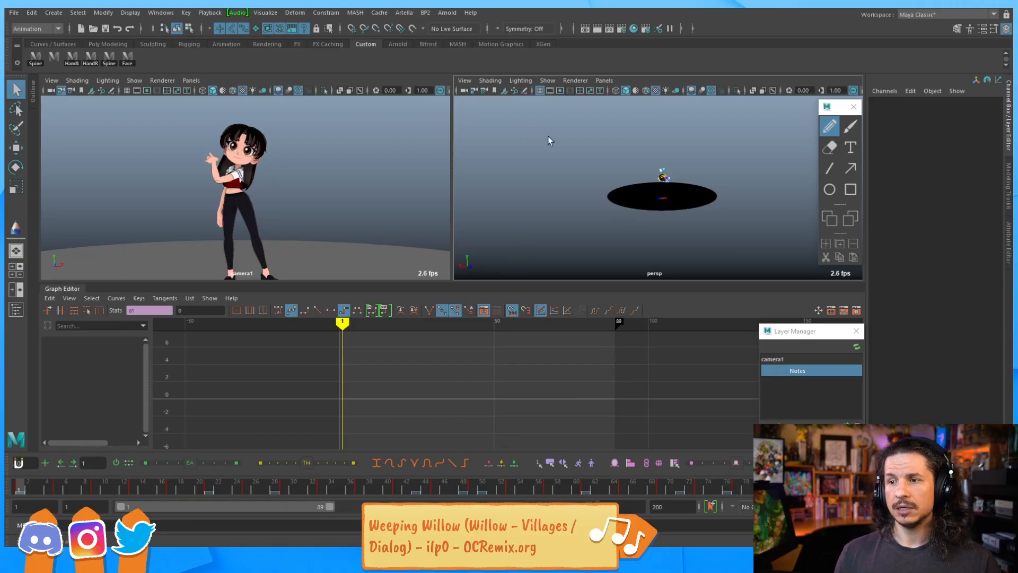
{"action": "left_click", "coordinate": [264, 189]}
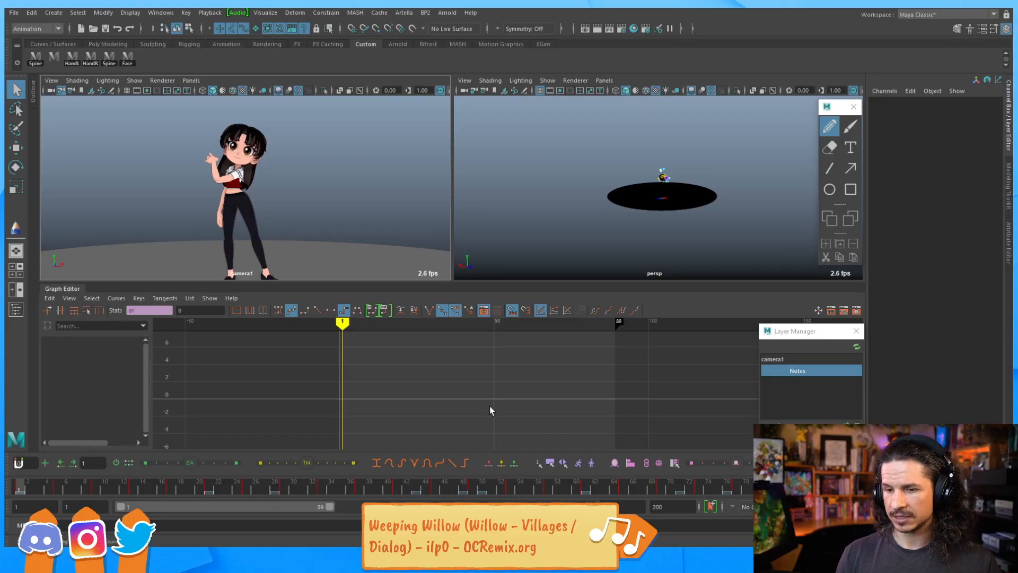
{"action": "mouse_move", "coordinate": [132, 563]}
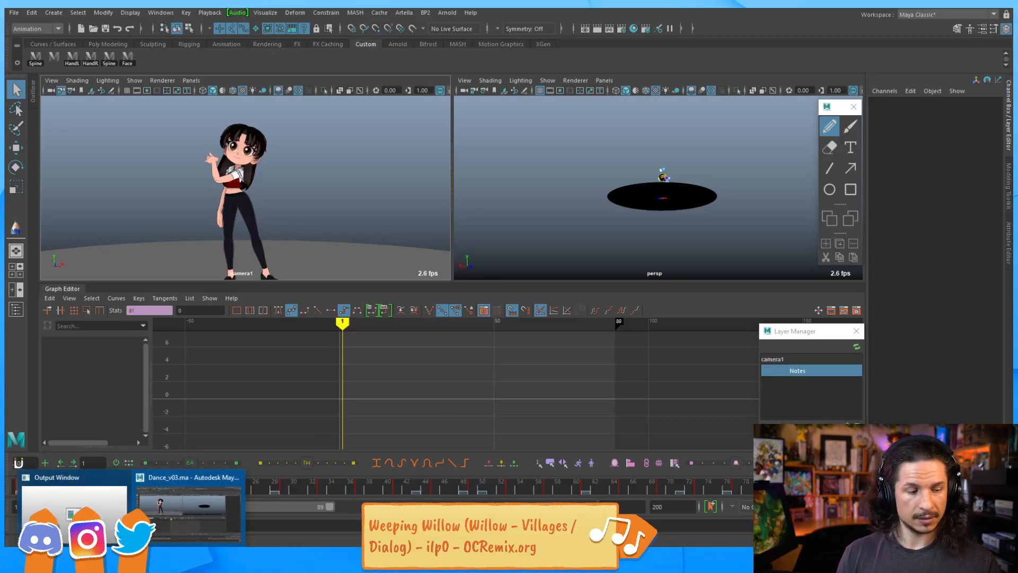
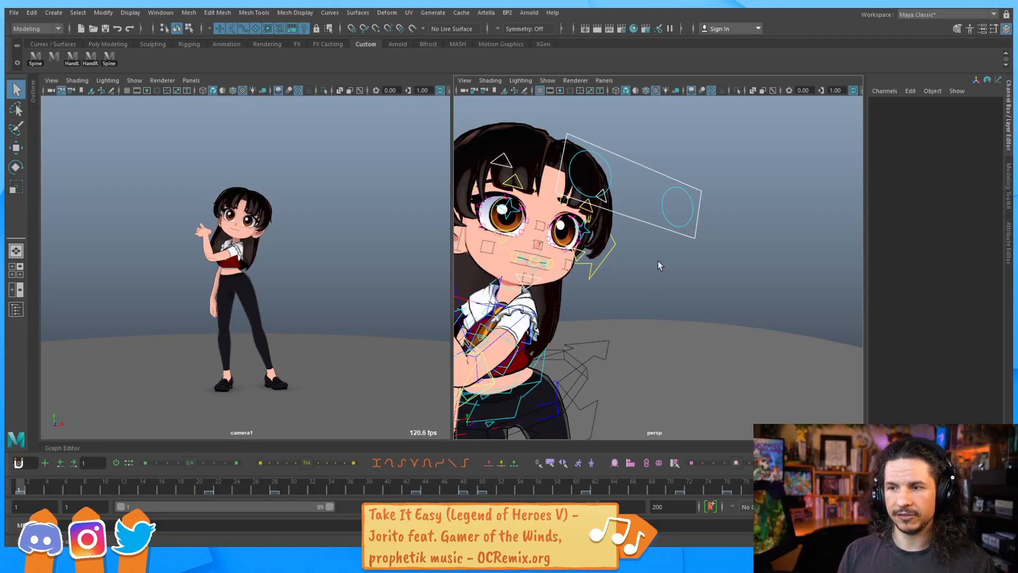
Select the right eyeball aim control, reposition it with the Move tool and set a key
{"action": "left_click_drag", "start_coordinate": [664, 250], "coordinate": [737, 227], "text": "alt"}
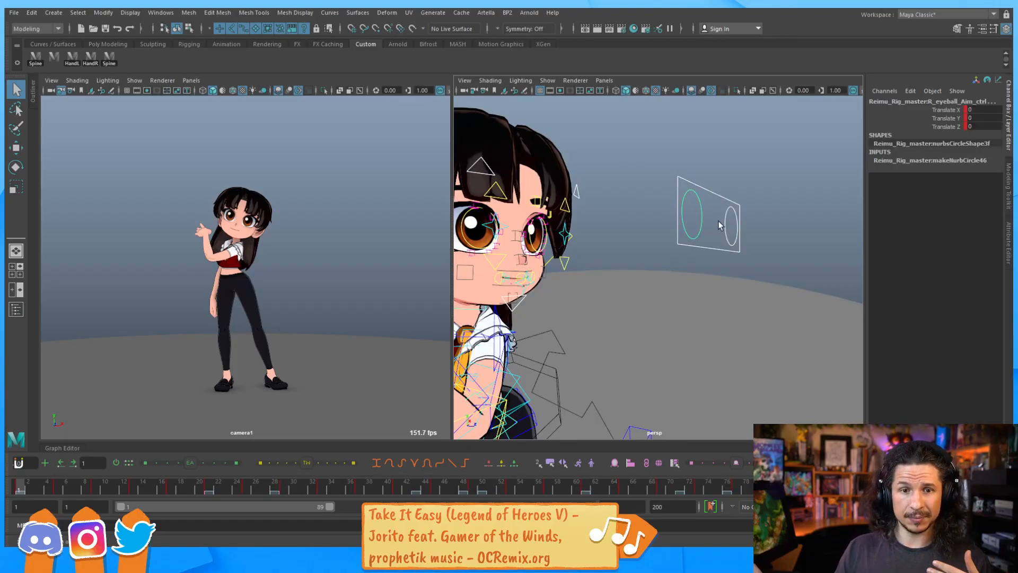
{"action": "left_click_drag", "start_coordinate": [22, 489], "coordinate": [6, 439]}
{"action": "left_click_drag", "start_coordinate": [764, 250], "coordinate": [597, 189], "text": "alt"}
{"action": "key", "text": "w"}
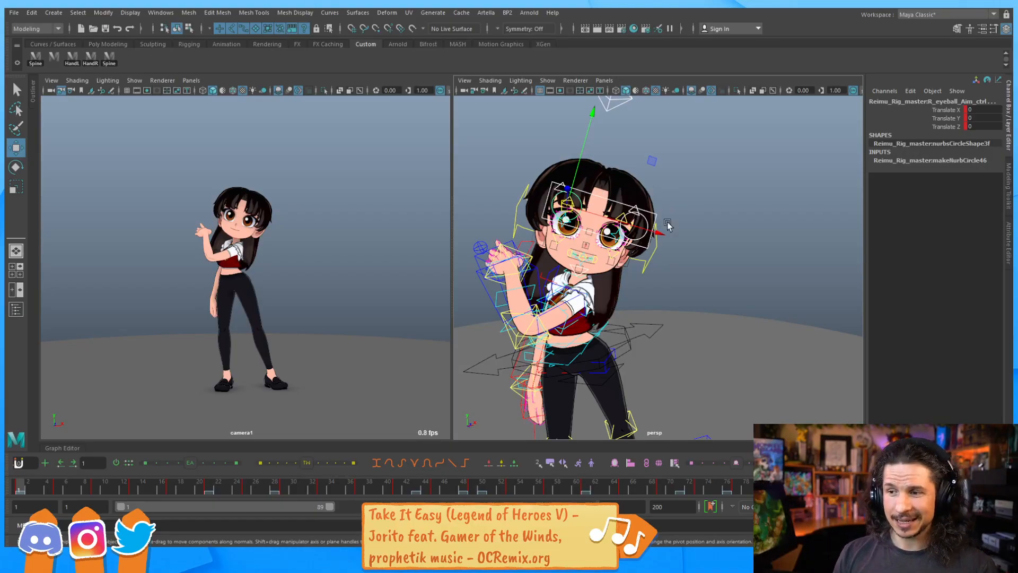
{"action": "left_click_drag", "start_coordinate": [658, 238], "coordinate": [717, 261]}
{"action": "key", "text": "s"}
{"action": "left_click_drag", "start_coordinate": [635, 217], "coordinate": [675, 220], "text": "alt"}
{"action": "left_click", "coordinate": [642, 205]}
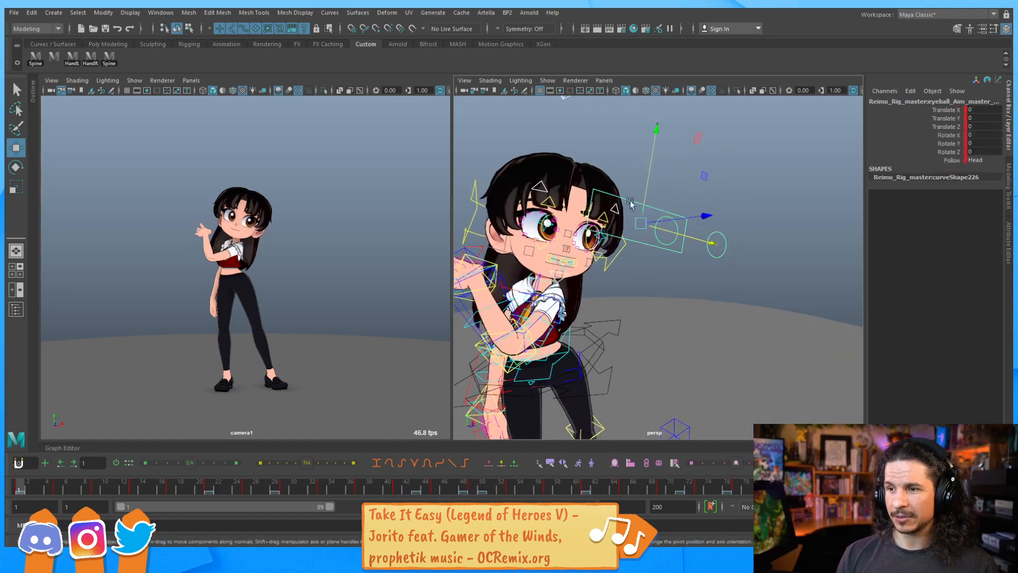
{"action": "left_click_drag", "start_coordinate": [743, 242], "coordinate": [704, 239], "text": "alt"}
{"action": "left_click", "coordinate": [718, 231]}
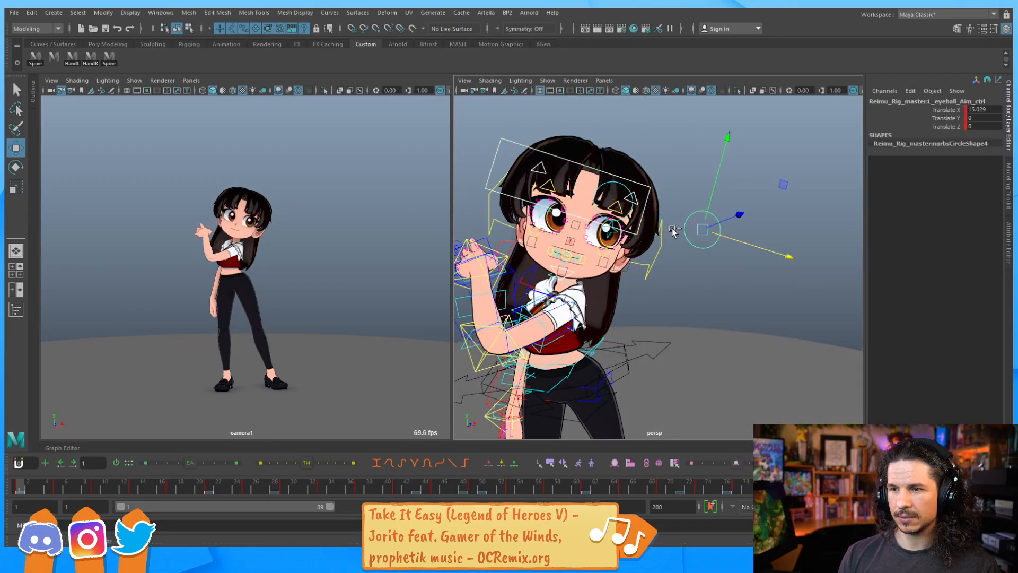
Move the eyeball aim master control outward to about 12 in Translate X
{"action": "left_click", "coordinate": [643, 213], "text": "shift"}
{"action": "key", "text": "ctrl+z"}
{"action": "left_click", "coordinate": [631, 208], "text": "shift"}
{"action": "key", "text": "alt+r"}
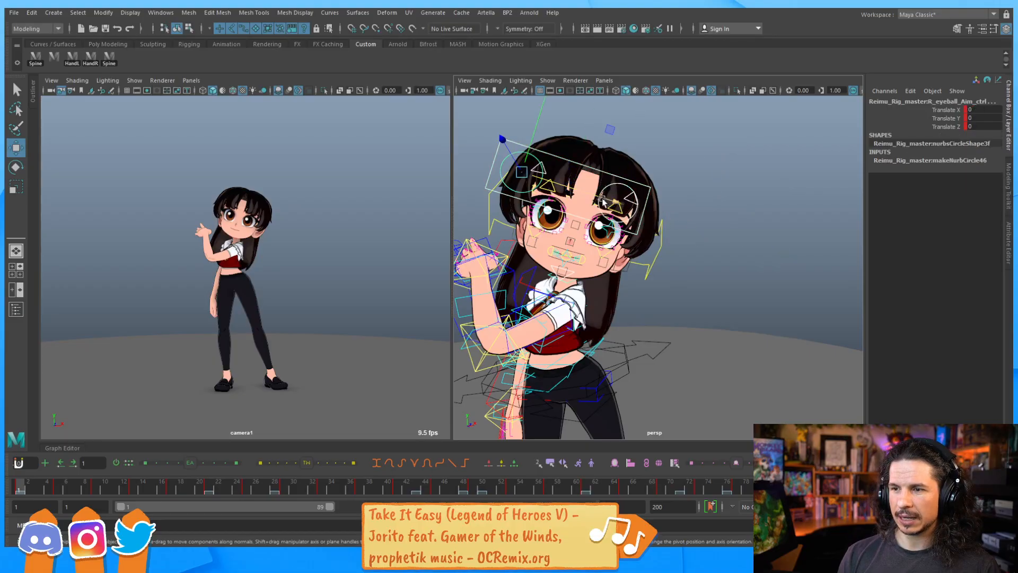
{"action": "left_click", "coordinate": [640, 233]}
{"action": "left_click_drag", "start_coordinate": [675, 221], "coordinate": [707, 232]}
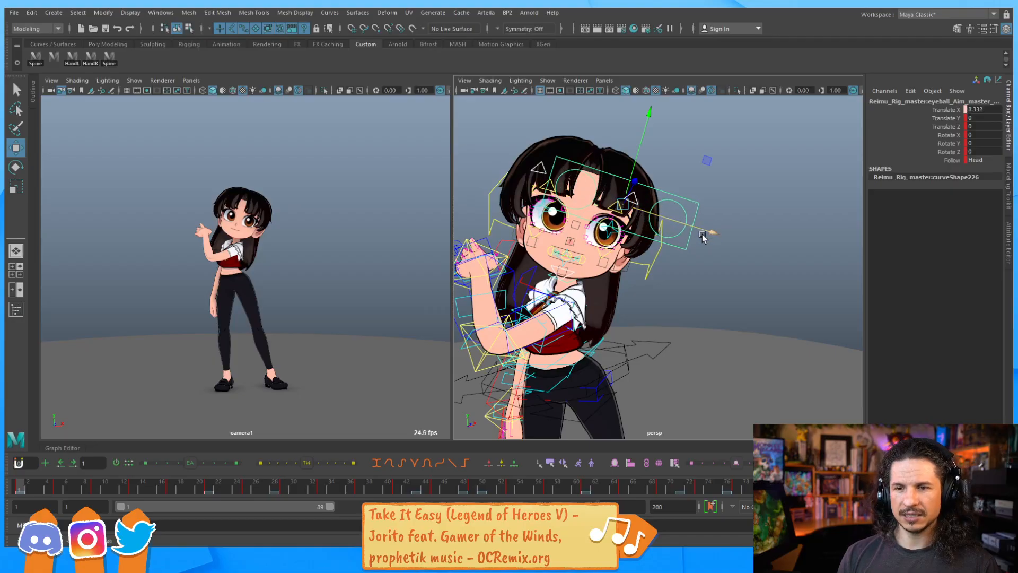
{"action": "right_click_drag", "start_coordinate": [699, 214], "coordinate": [741, 222], "text": "alt"}
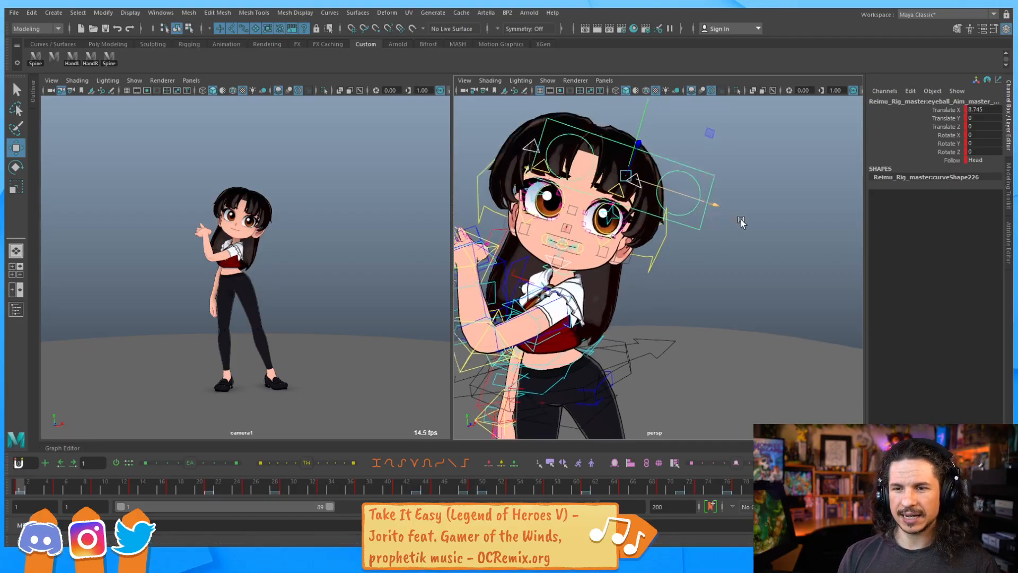
{"action": "left_click", "coordinate": [691, 207]}
{"action": "mouse_move", "coordinate": [745, 212]}
{"action": "left_mouse_down"}
{"action": "mouse_move", "coordinate": [699, 200]}
{"action": "mouse_move", "coordinate": [743, 212]}
{"action": "left_mouse_up"}
{"action": "left_click", "coordinate": [696, 227]}
{"action": "left_click", "coordinate": [700, 305]}
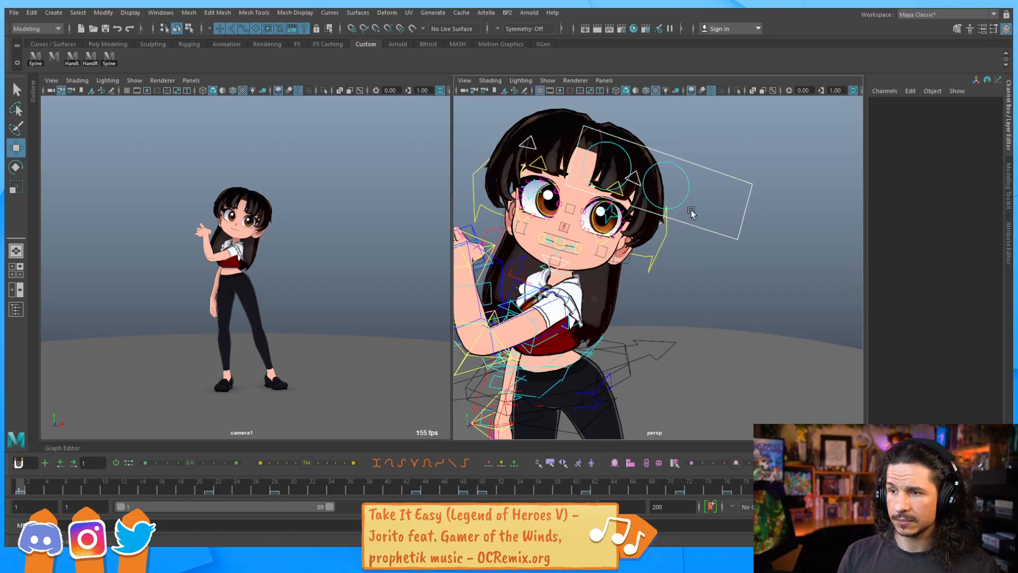
{"action": "left_click", "coordinate": [686, 195]}
{"action": "left_click_drag", "start_coordinate": [747, 209], "coordinate": [732, 209]}
{"action": "left_click", "coordinate": [741, 217]}
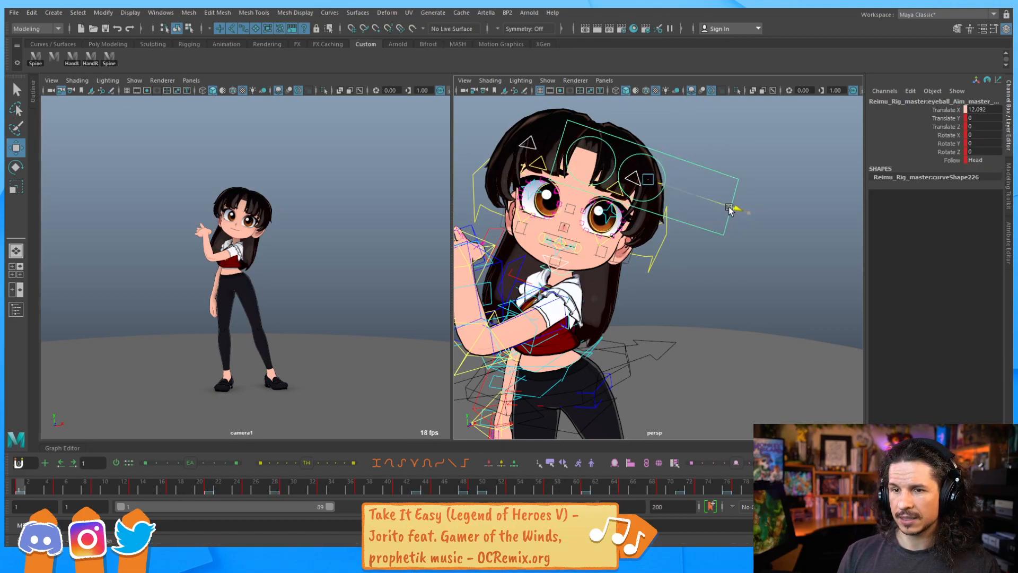
Move the left eyeball aim control out to about 11.9 in Translate X
{"action": "left_click_drag", "start_coordinate": [650, 132], "coordinate": [737, 187]}
{"action": "left_click", "coordinate": [690, 214]}
{"action": "left_click", "coordinate": [671, 165]}
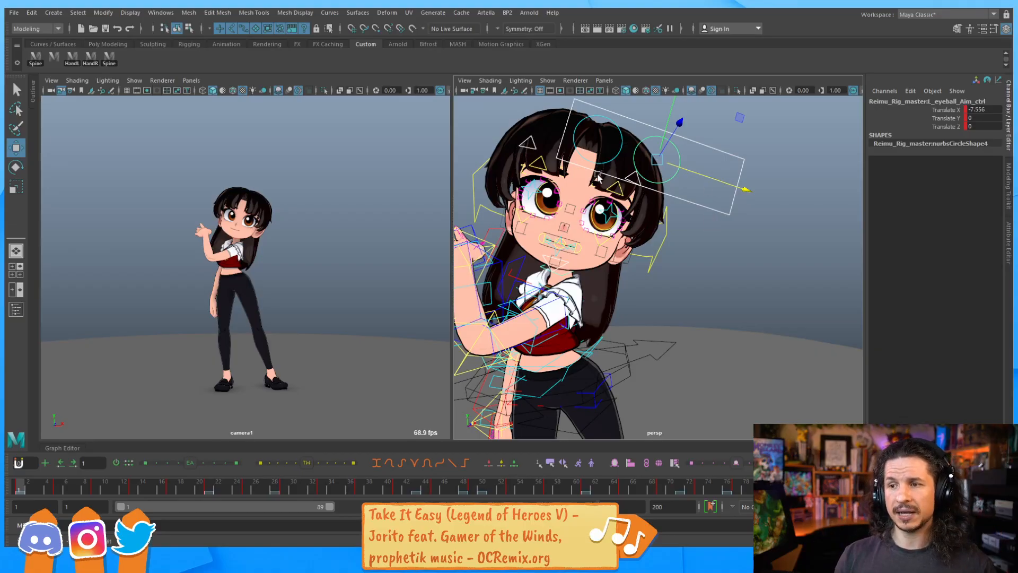
{"action": "left_click", "coordinate": [611, 160]}
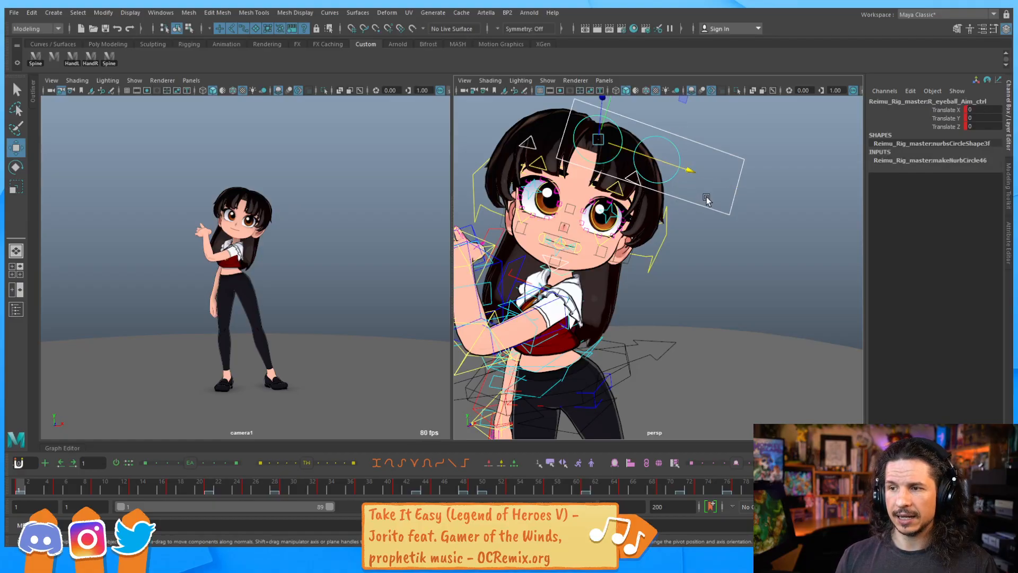
{"action": "left_click", "coordinate": [673, 177]}
{"action": "left_click_drag", "start_coordinate": [725, 188], "coordinate": [852, 230]}
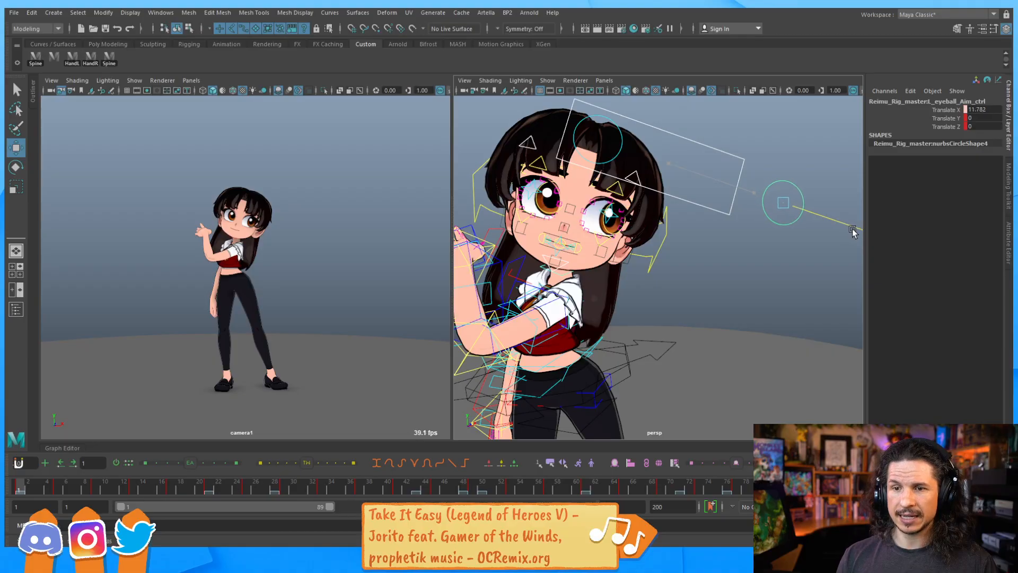
Move the eyeball aim master control to about 16.5 in Translate X and 3 in Translate Y
{"action": "left_click", "coordinate": [698, 202]}
{"action": "left_click_drag", "start_coordinate": [727, 193], "coordinate": [770, 200]}
{"action": "left_click", "coordinate": [815, 227]}
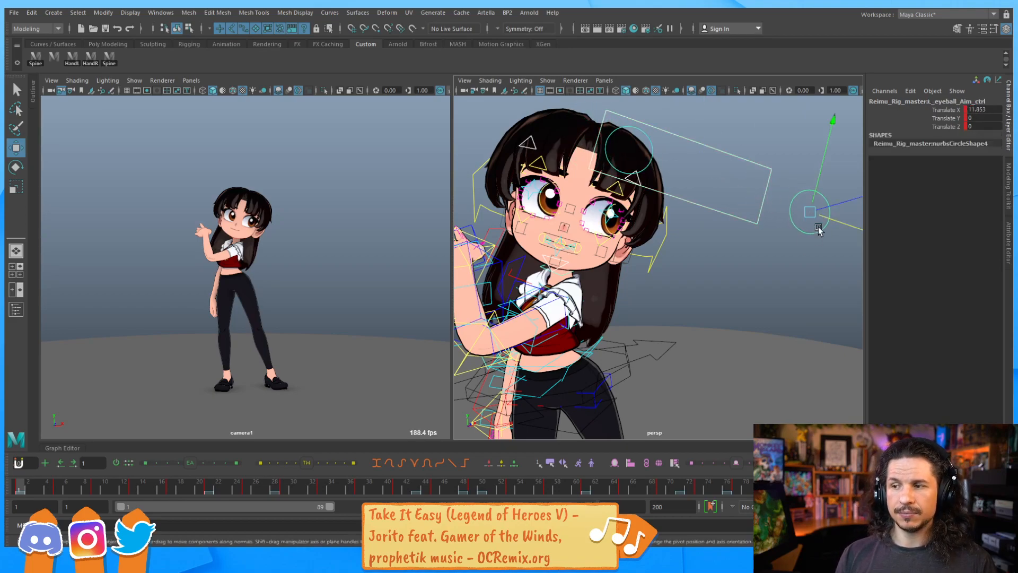
{"action": "left_click_drag", "start_coordinate": [841, 225], "coordinate": [828, 221]}
{"action": "left_click", "coordinate": [733, 166]}
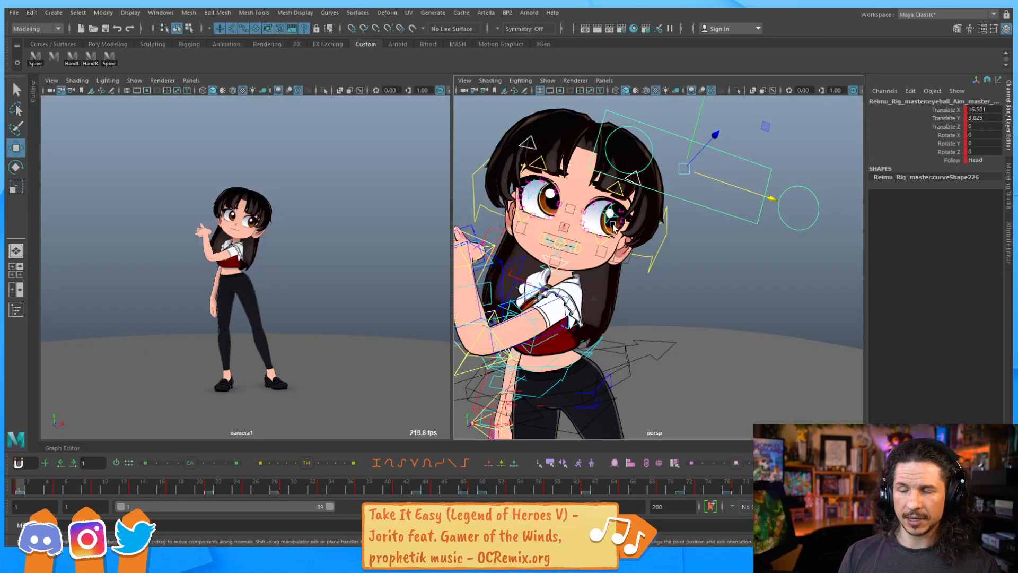
Hide the hair geometry and the body controls by turning off Hair and All Body Ctrl on the option control
{"action": "scroll", "coordinate": [757, 218], "scroll_direction": "up", "scroll_amount": 5}
{"action": "scroll", "coordinate": [756, 219], "scroll_direction": "up", "scroll_amount": 2}
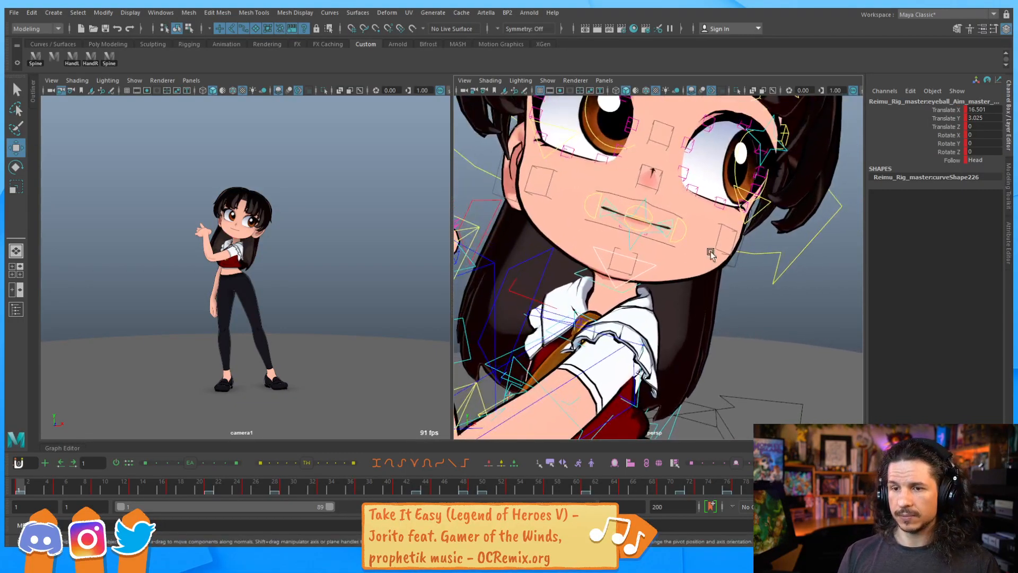
{"action": "scroll", "coordinate": [633, 260], "scroll_direction": "down", "scroll_amount": 8}
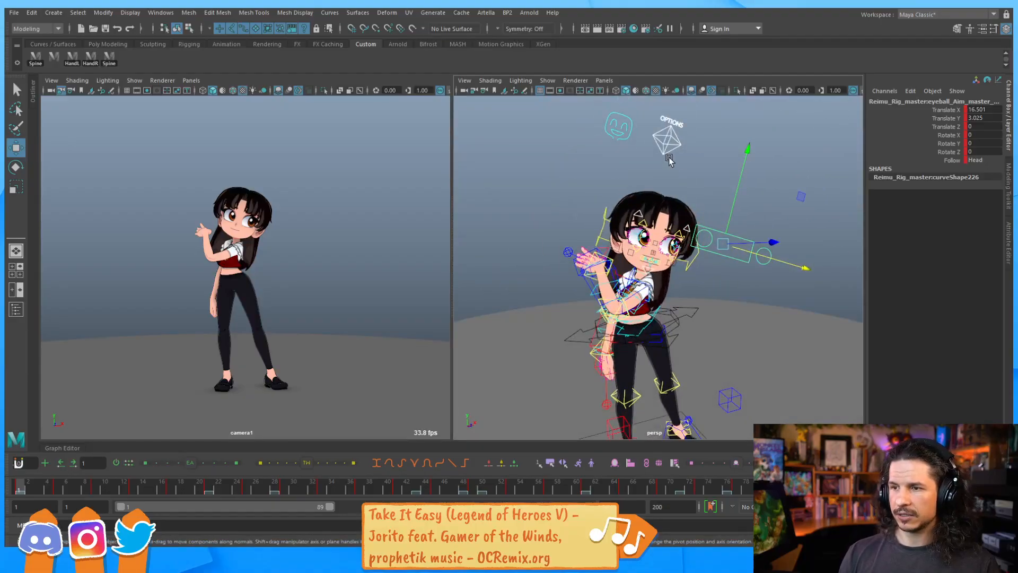
{"action": "left_click", "coordinate": [668, 142]}
{"action": "left_click", "coordinate": [977, 377]}
{"action": "type", "text": "0"}
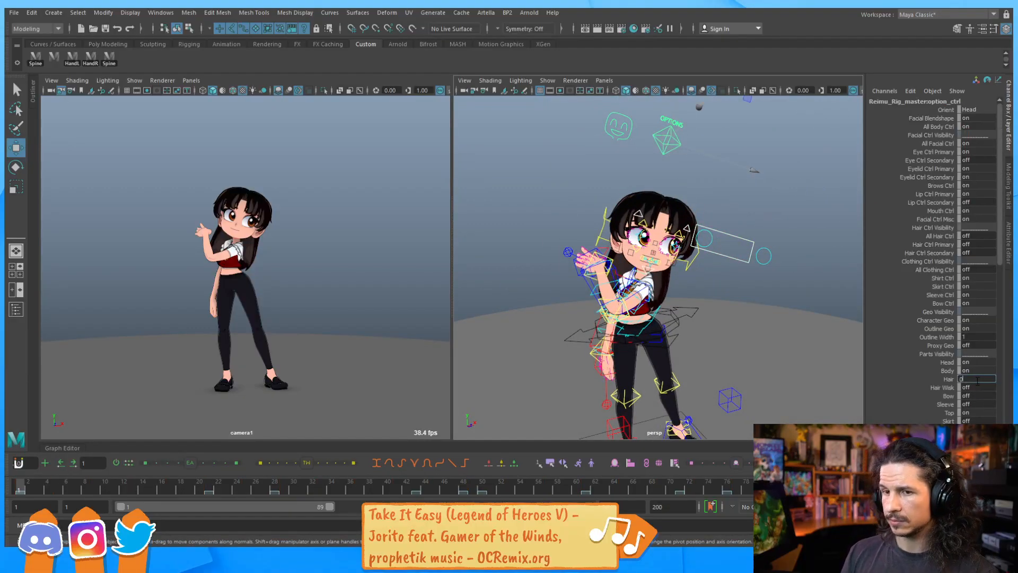
{"action": "key", "text": "Return"}
{"action": "right_click_drag", "start_coordinate": [507, 225], "coordinate": [531, 268], "text": "alt"}
{"action": "left_click_drag", "start_coordinate": [663, 234], "coordinate": [610, 403], "text": "alt"}
{"action": "left_click", "coordinate": [979, 131]}
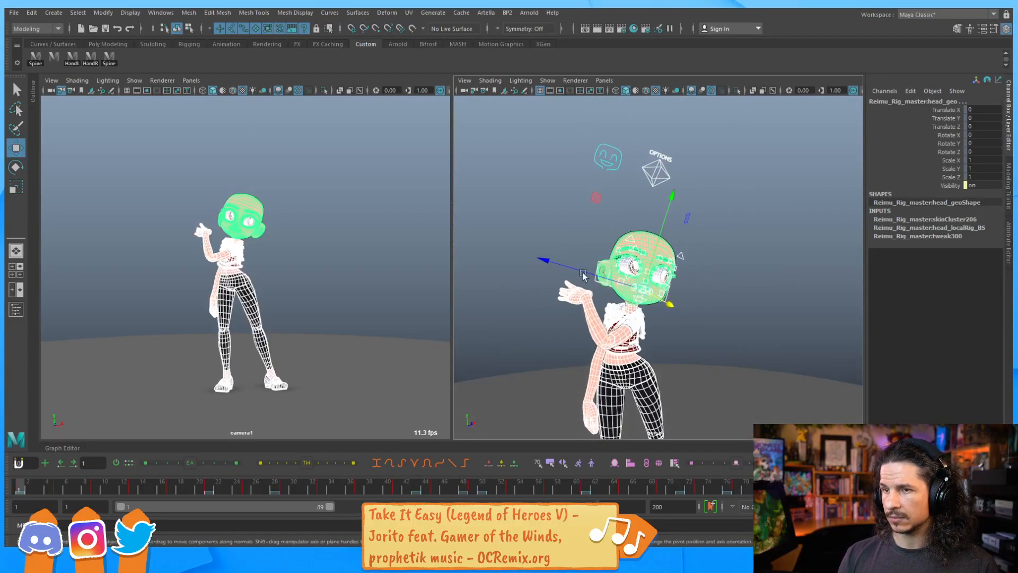
Select all face controls, save them as a quick select set named Face on the shelf, and test it
{"action": "left_click", "coordinate": [520, 218]}
{"action": "left_click_drag", "start_coordinate": [521, 213], "coordinate": [718, 341]}
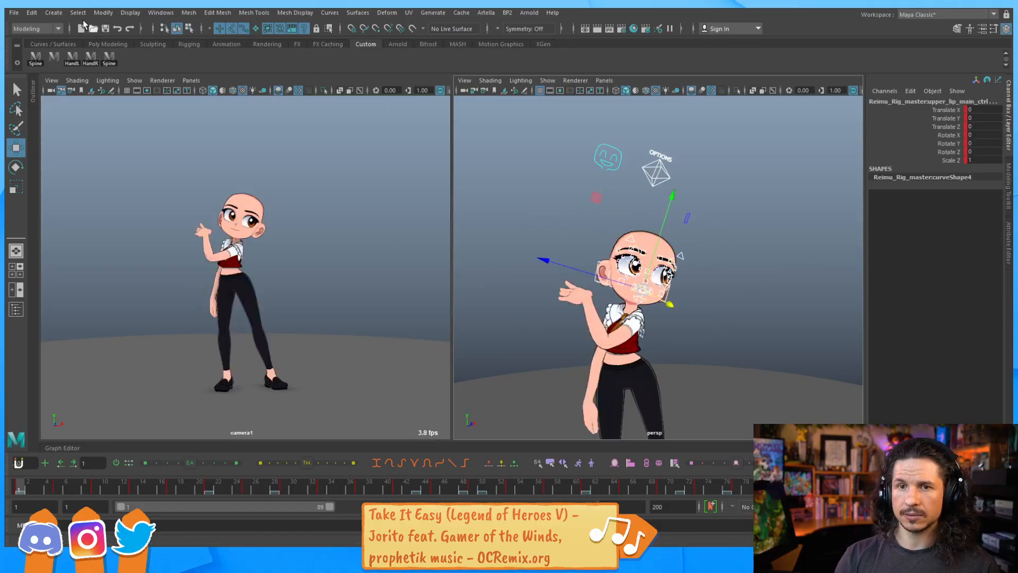
{"action": "left_click", "coordinate": [32, 12]}
{"action": "mouse_move", "coordinate": [53, 12]}
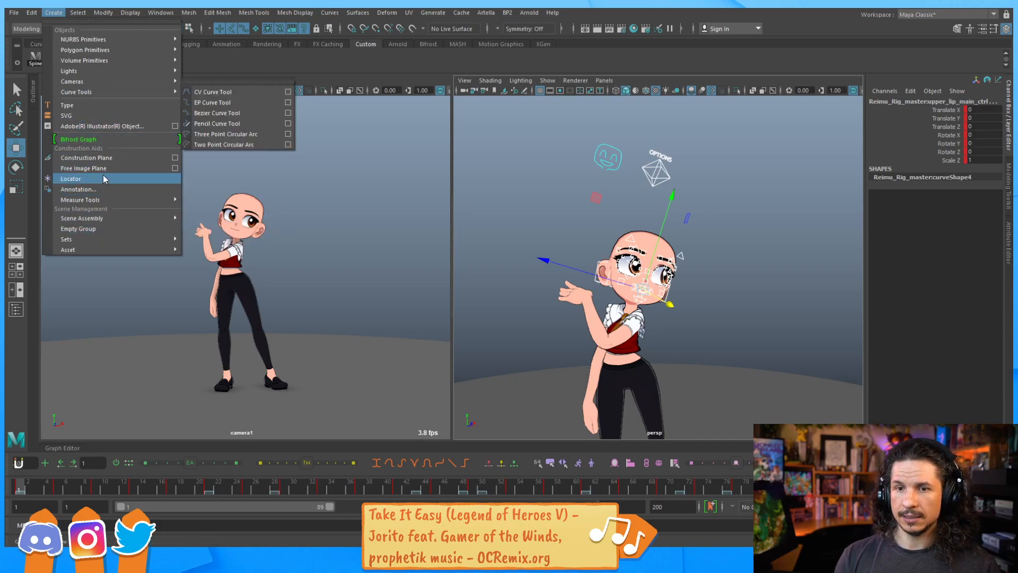
{"action": "mouse_move", "coordinate": [131, 243]}
{"action": "left_click", "coordinate": [242, 268]}
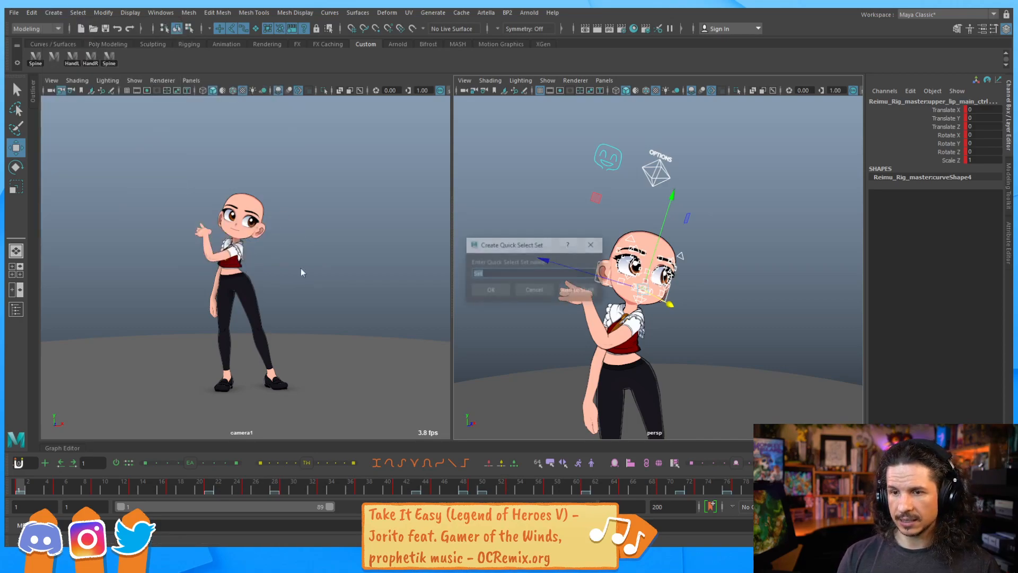
{"action": "type", "text": "Face"}
{"action": "left_click", "coordinate": [583, 293]}
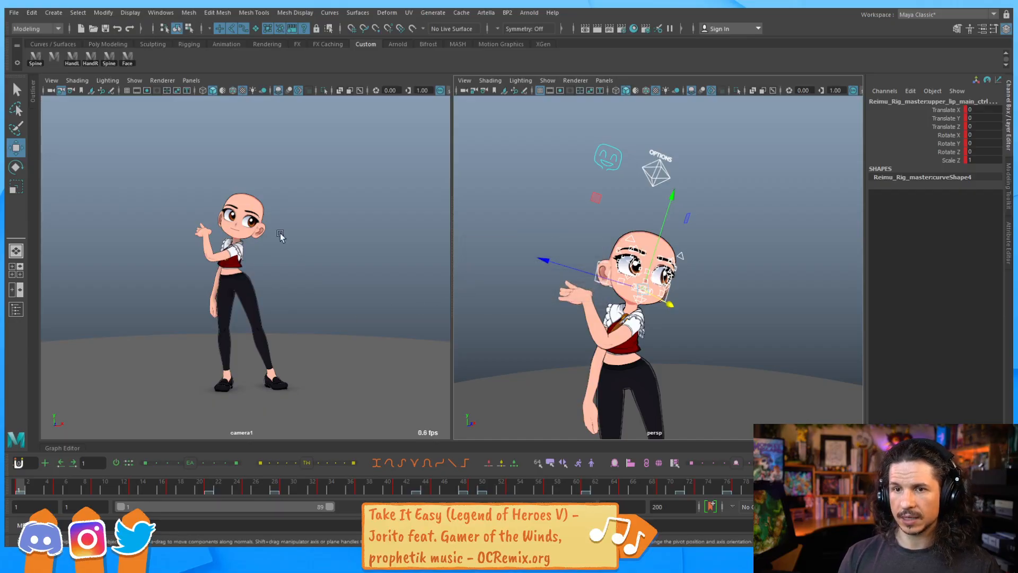
{"action": "left_click", "coordinate": [653, 254]}
{"action": "left_click", "coordinate": [128, 58]}
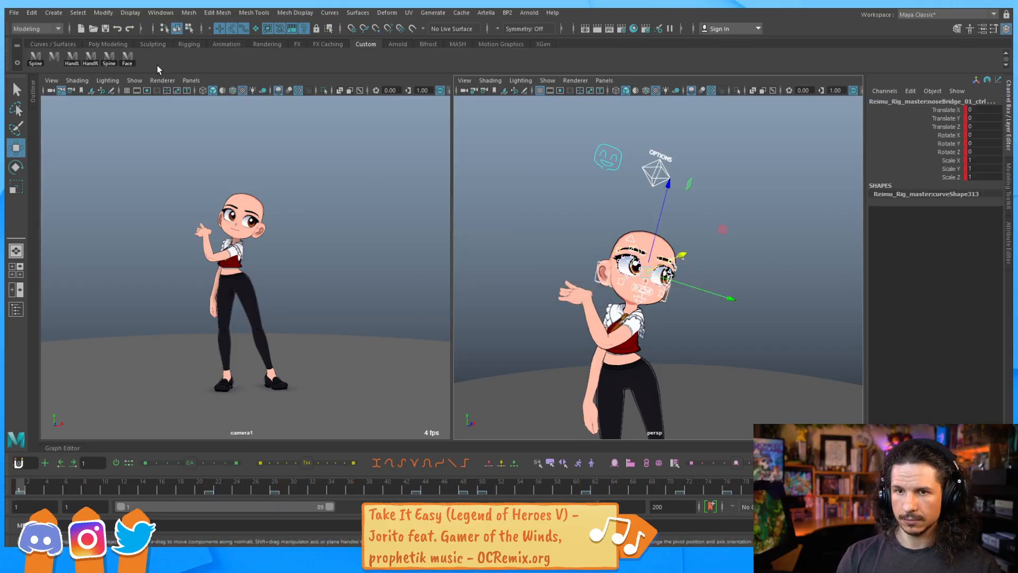
Turn All Body Ctrl back on in the option control
{"action": "left_click", "coordinate": [701, 341]}
{"action": "left_click", "coordinate": [658, 173]}
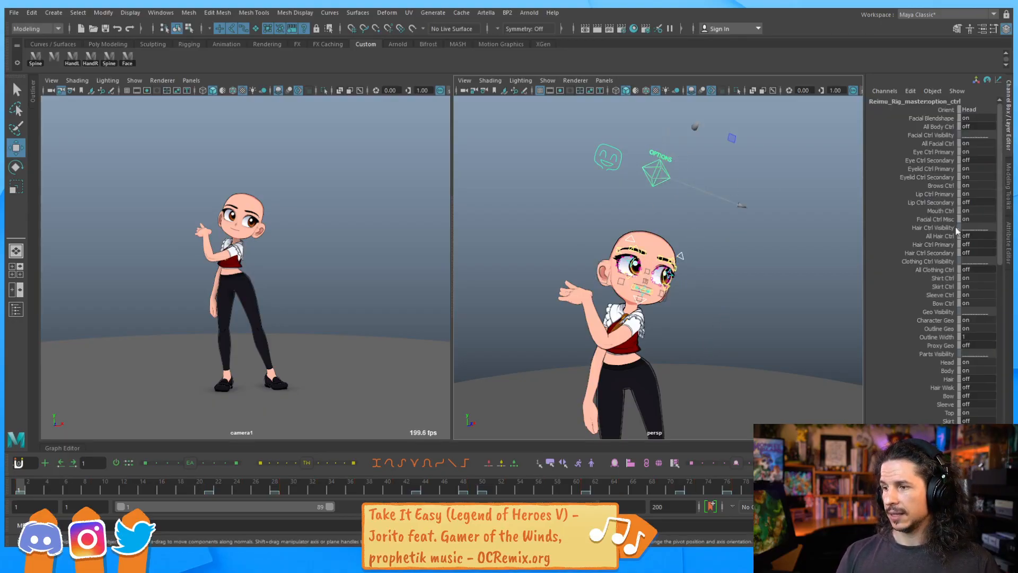
{"action": "left_click", "coordinate": [959, 142]}
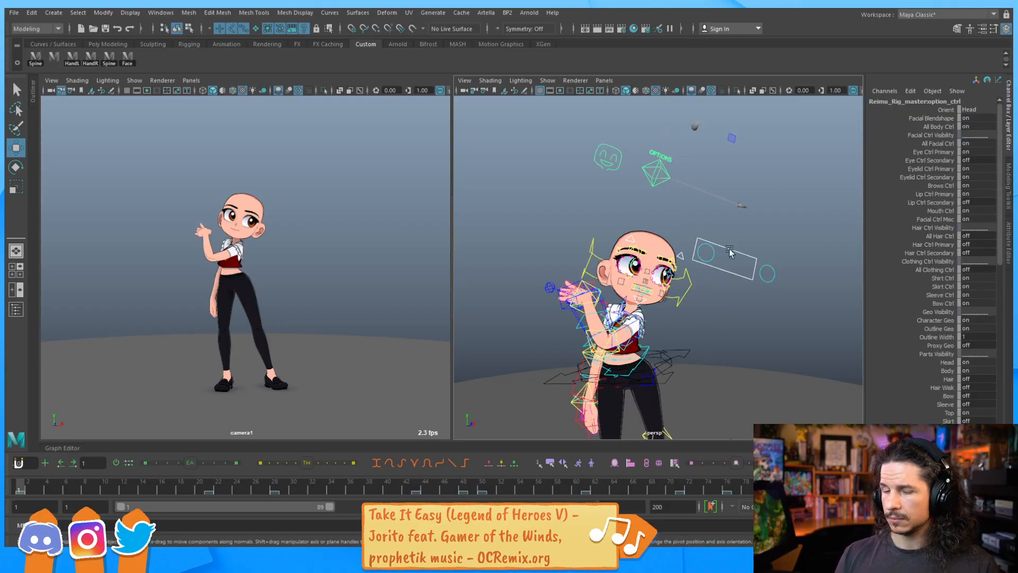
Orbit and zoom the perspective view to examine the face controls
{"action": "middle_click_drag", "start_coordinate": [696, 266], "coordinate": [703, 210], "text": "alt"}
{"action": "right_click_drag", "start_coordinate": [702, 209], "coordinate": [814, 232], "text": "alt"}
{"action": "left_click_drag", "start_coordinate": [814, 232], "coordinate": [725, 262], "text": "alt"}
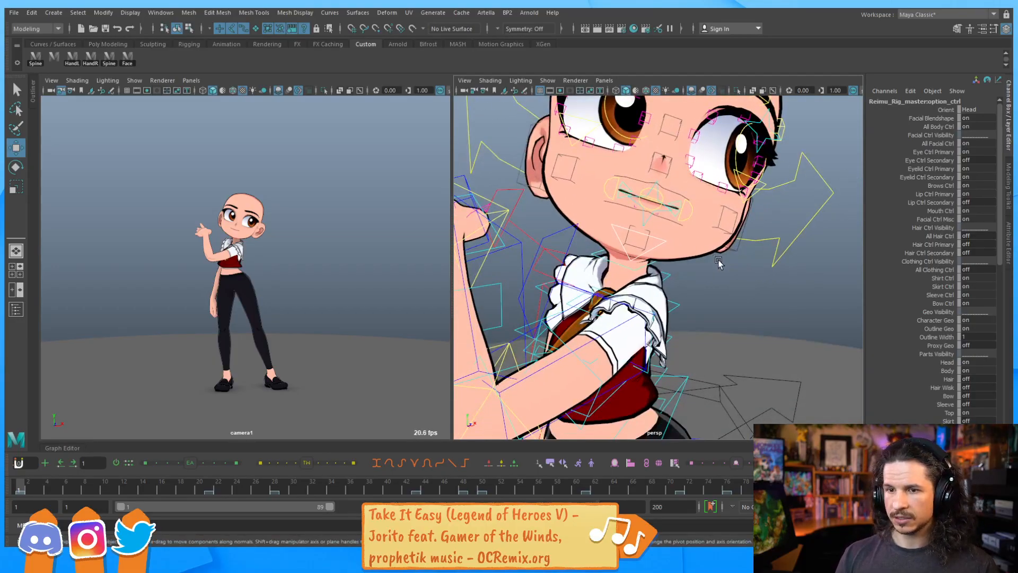
{"action": "middle_click_drag", "start_coordinate": [725, 261], "coordinate": [737, 204], "text": "alt"}
{"action": "right_click_drag", "start_coordinate": [737, 204], "coordinate": [800, 202], "text": "alt"}
{"action": "left_click_drag", "start_coordinate": [800, 202], "coordinate": [727, 218], "text": "alt"}
{"action": "right_click_drag", "start_coordinate": [727, 218], "coordinate": [626, 231], "text": "alt"}
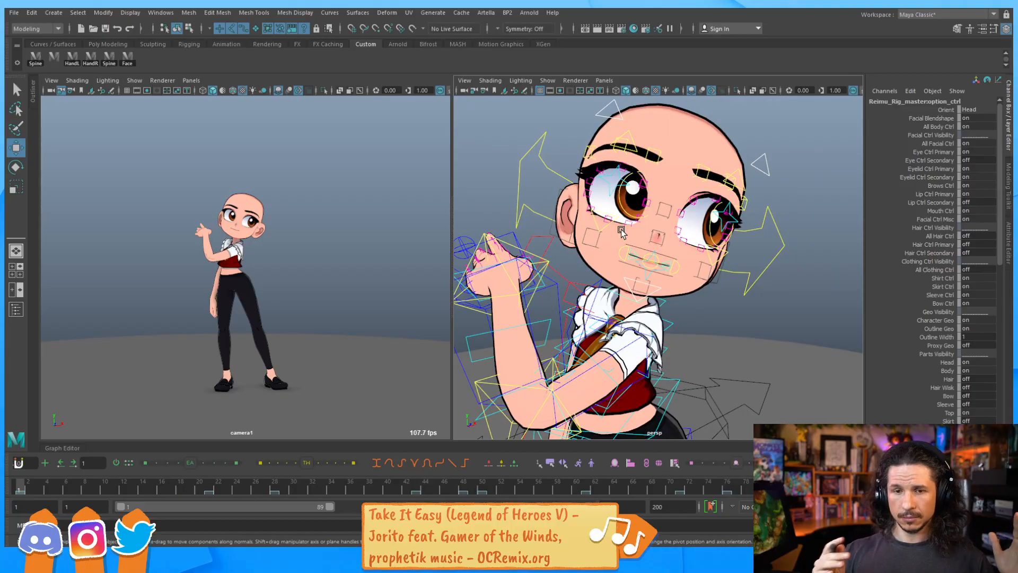
Zoom the camera view onto the character's head with 2D Pan/Zoom and enable Blue Pencil drawing
{"action": "left_click", "coordinate": [507, 12]}
{"action": "mouse_move", "coordinate": [517, 12]}
{"action": "mouse_move", "coordinate": [536, 56]}
{"action": "left_click", "coordinate": [312, 221]}
{"action": "key", "text": "backslash"}
{"action": "right_click_drag", "start_coordinate": [217, 215], "coordinate": [444, 212]}
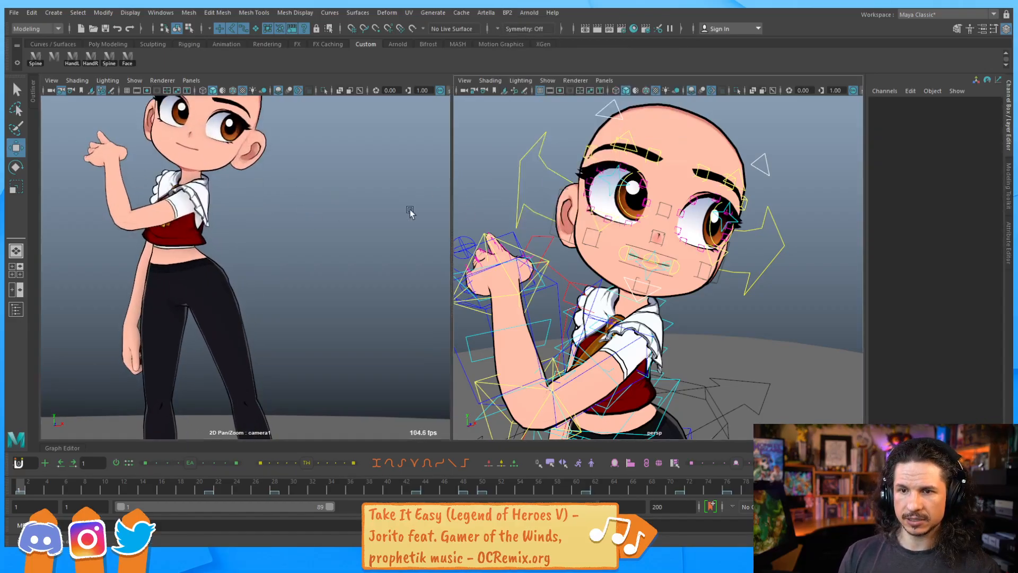
{"action": "middle_click_drag", "start_coordinate": [265, 185], "coordinate": [340, 257]}
{"action": "right_click_drag", "start_coordinate": [339, 257], "coordinate": [352, 255]}
{"action": "middle_click_drag", "start_coordinate": [351, 256], "coordinate": [302, 274]}
{"action": "right_click_drag", "start_coordinate": [381, 234], "coordinate": [332, 244]}
{"action": "middle_click_drag", "start_coordinate": [332, 244], "coordinate": [316, 270]}
{"action": "left_click", "coordinate": [507, 12]}
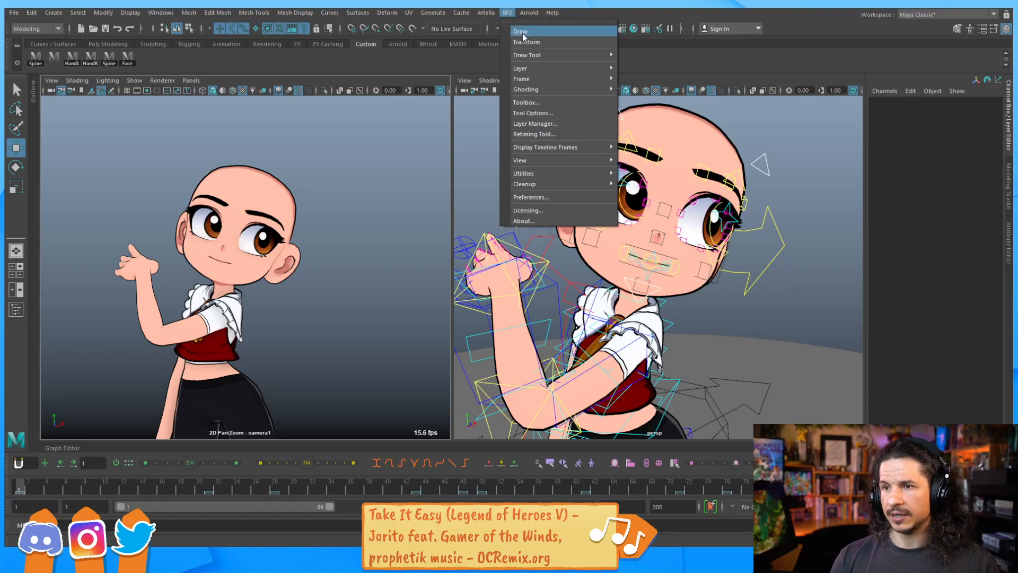
{"action": "left_click", "coordinate": [542, 33]}
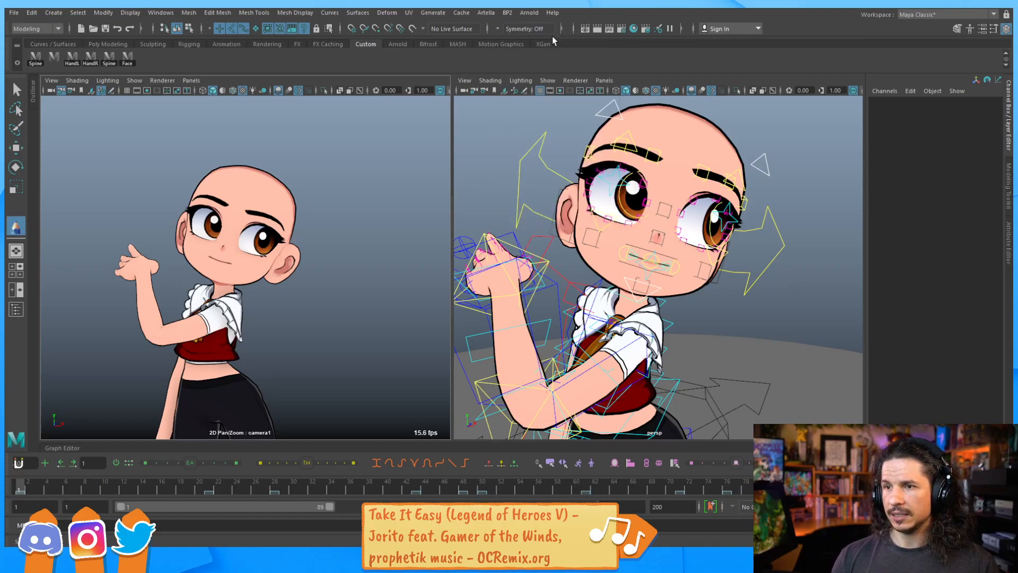
Open the Blue Pencil toolbox and the Blue Pencil Layer Manager
{"action": "left_click", "coordinate": [508, 12]}
{"action": "mouse_move", "coordinate": [537, 57]}
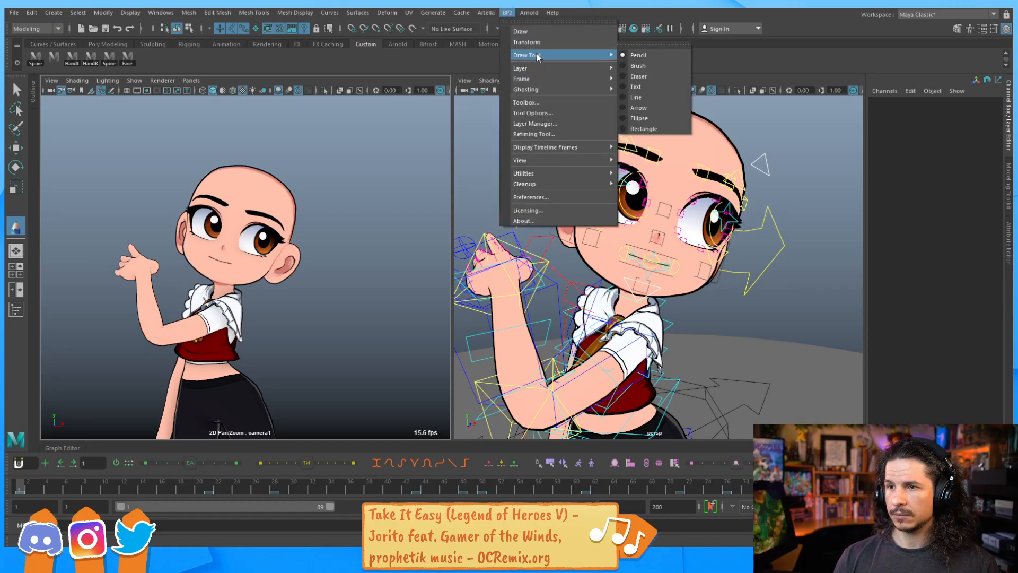
{"action": "left_click", "coordinate": [526, 102]}
{"action": "left_click", "coordinate": [508, 12]}
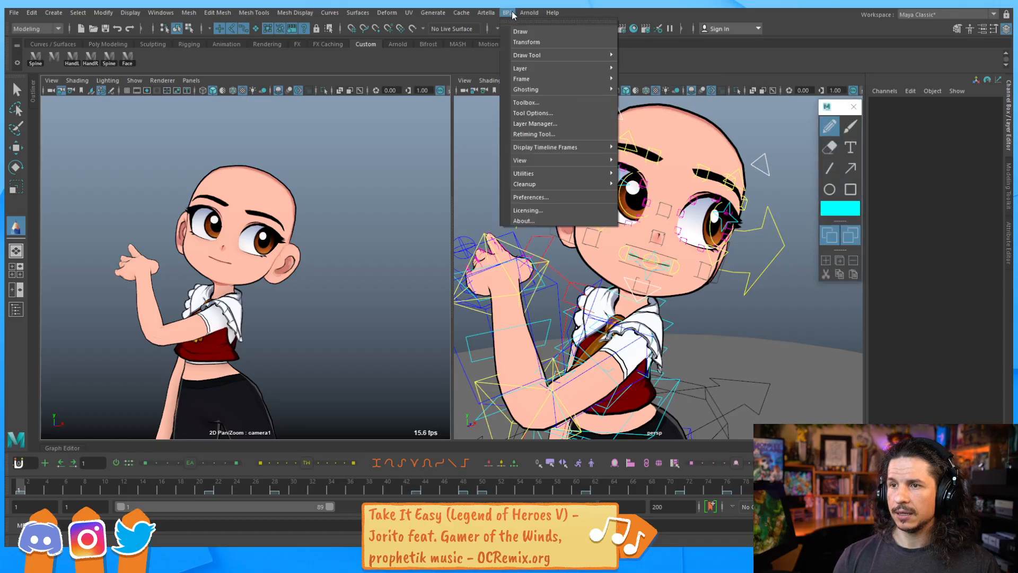
{"action": "left_click", "coordinate": [552, 124]}
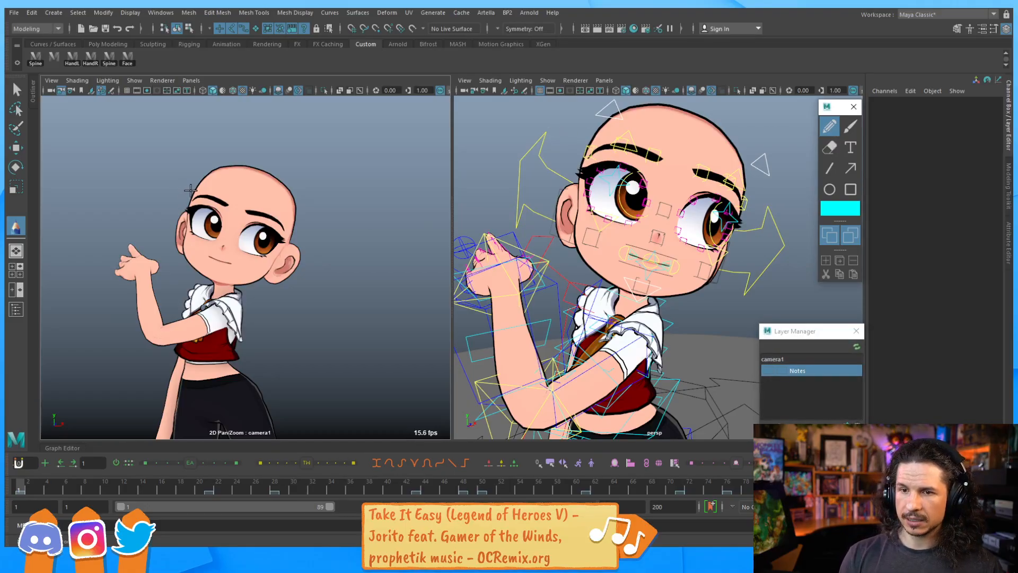
Add a new Blue Pencil layer for the camera view
{"action": "left_click_drag", "start_coordinate": [190, 191], "coordinate": [208, 196]}
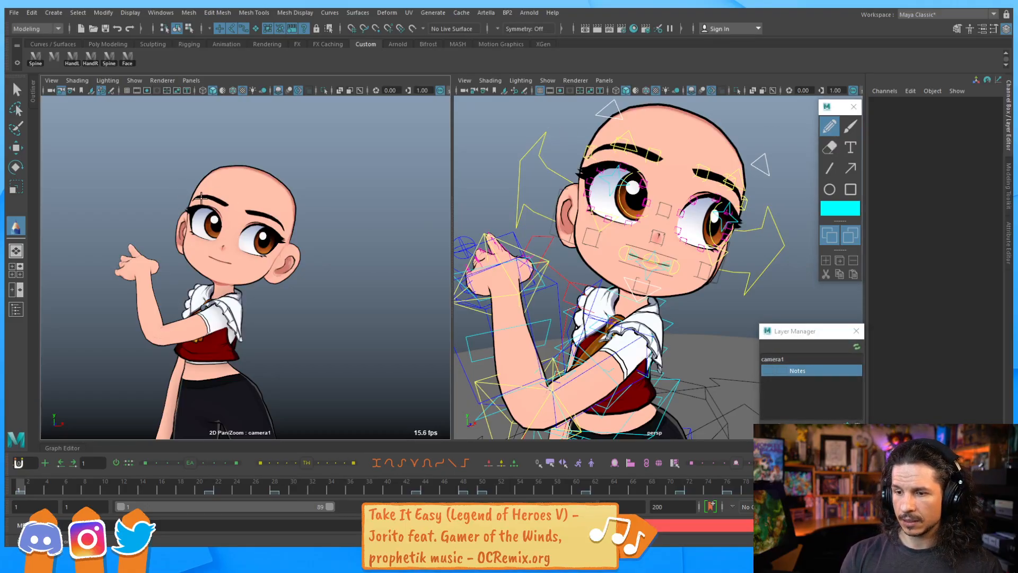
{"action": "left_click", "coordinate": [297, 245]}
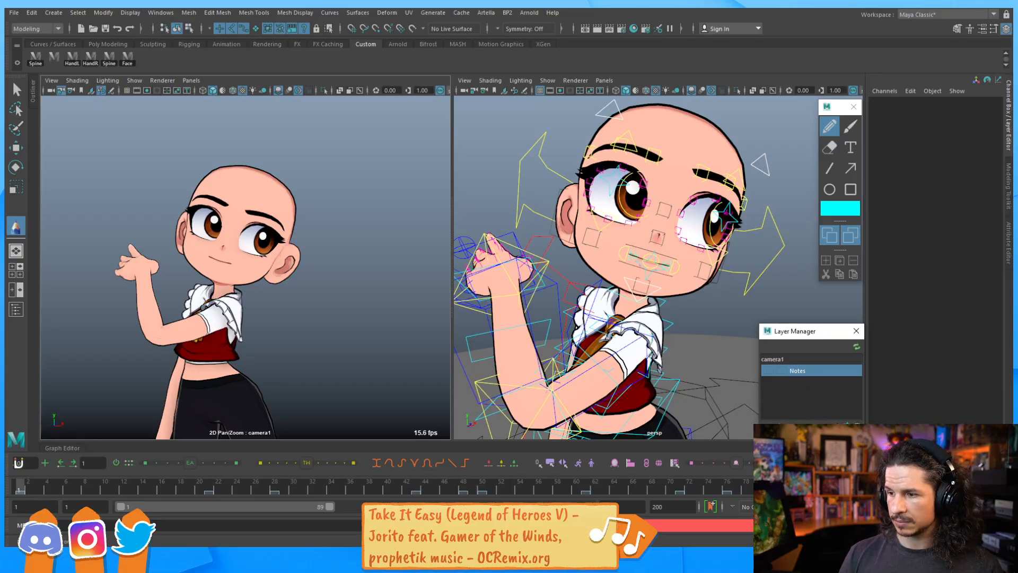
{"action": "key", "text": "Return"}
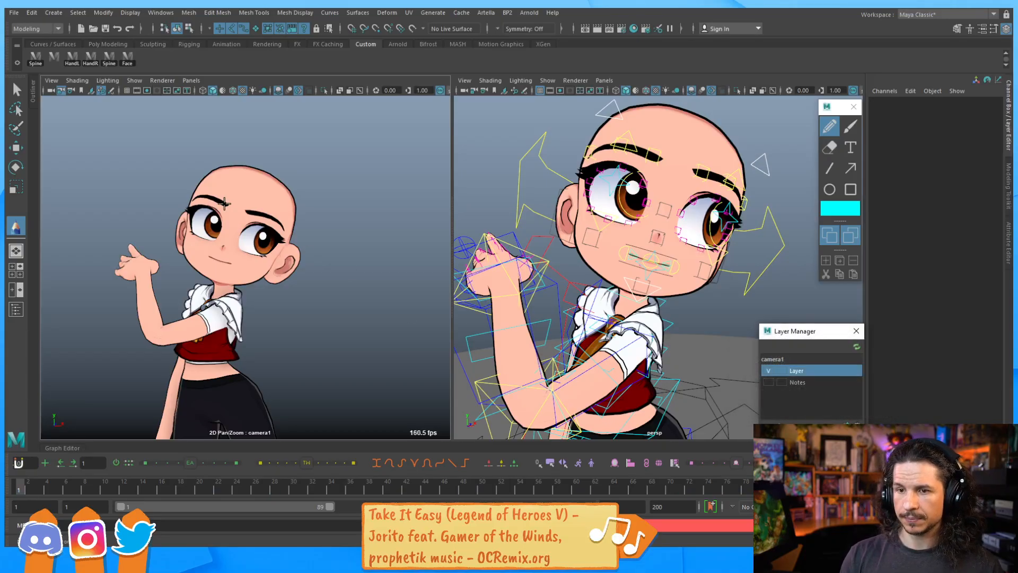
Sketch guide strokes across the character's face in the camera view and clear the frame twice
{"action": "left_click_drag", "start_coordinate": [194, 189], "coordinate": [297, 230]}
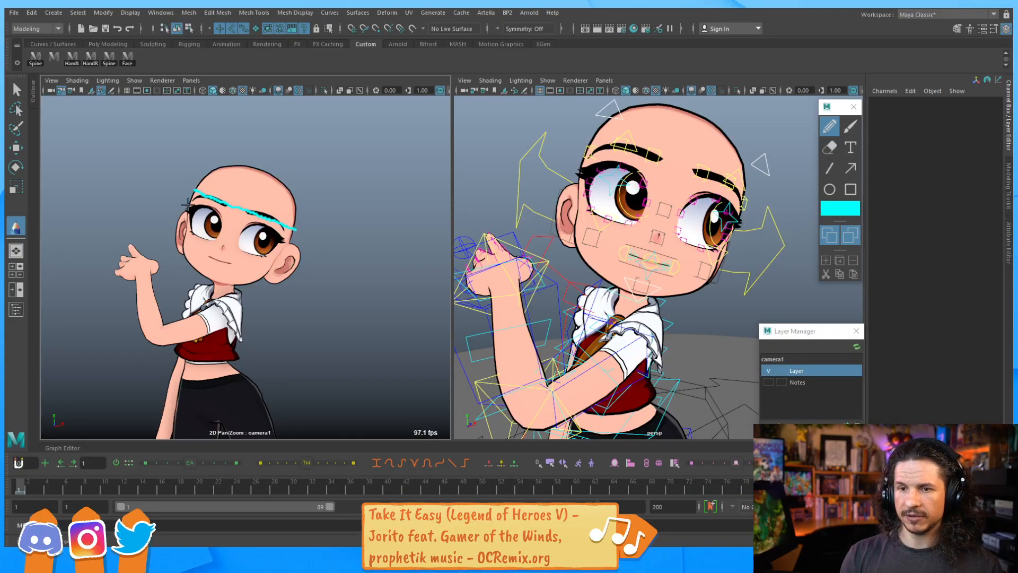
{"action": "left_click_drag", "start_coordinate": [215, 213], "coordinate": [289, 233]}
{"action": "left_click_drag", "start_coordinate": [182, 233], "coordinate": [263, 256]}
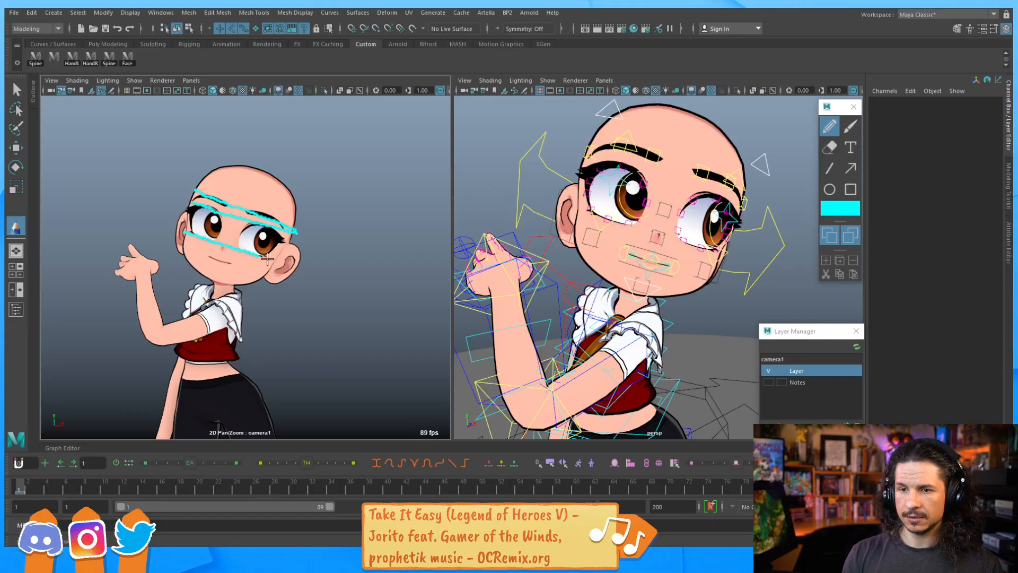
{"action": "left_click_drag", "start_coordinate": [202, 252], "coordinate": [244, 269]}
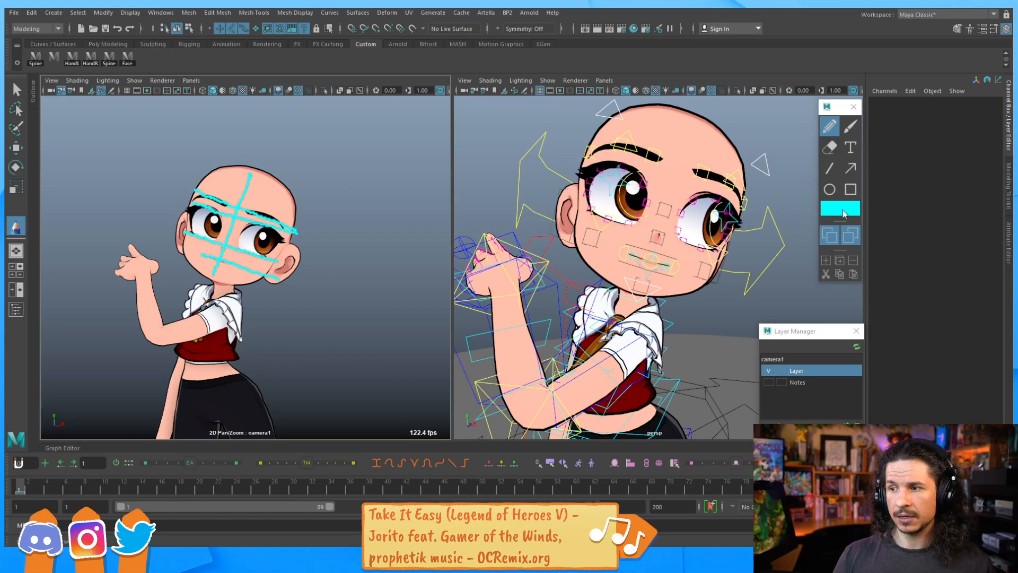
{"action": "left_click", "coordinate": [853, 260]}
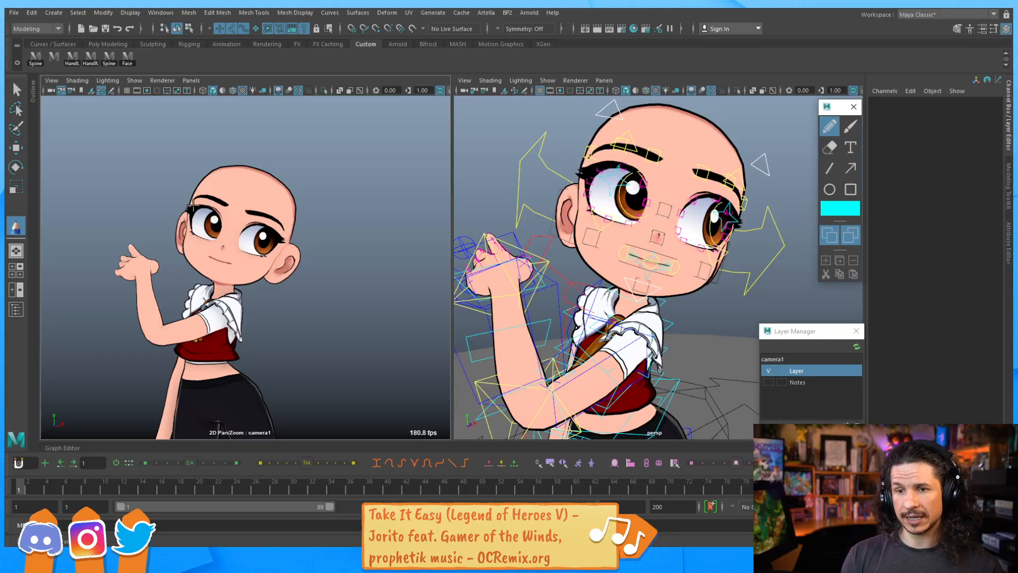
{"action": "left_click_drag", "start_coordinate": [177, 206], "coordinate": [317, 175]}
{"action": "left_click_drag", "start_coordinate": [177, 250], "coordinate": [289, 309]}
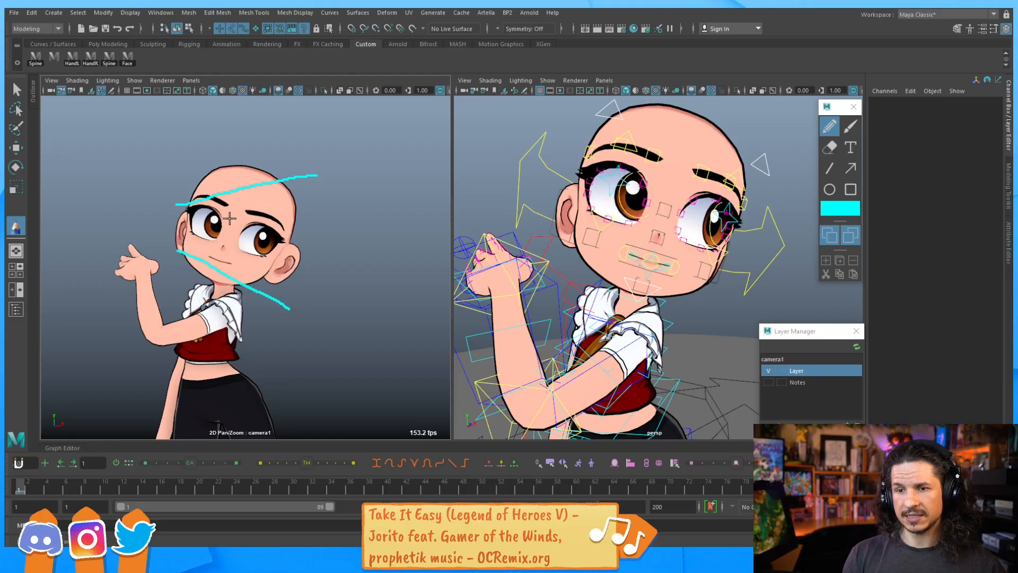
{"action": "mouse_move", "coordinate": [205, 200]}
{"action": "left_mouse_down"}
{"action": "mouse_move", "coordinate": [265, 186]}
{"action": "mouse_move", "coordinate": [285, 200]}
{"action": "left_mouse_up"}
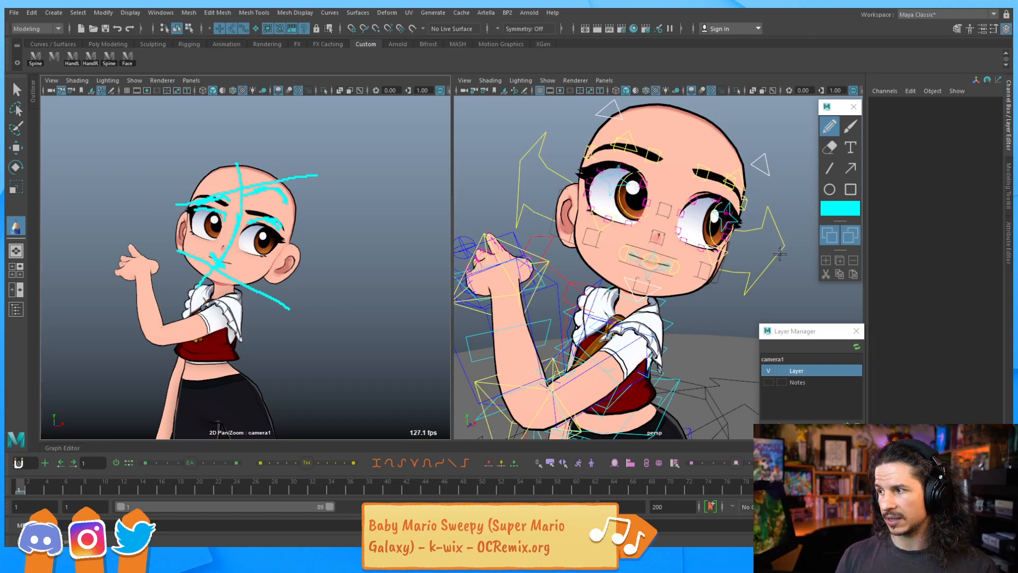
{"action": "left_click", "coordinate": [854, 260]}
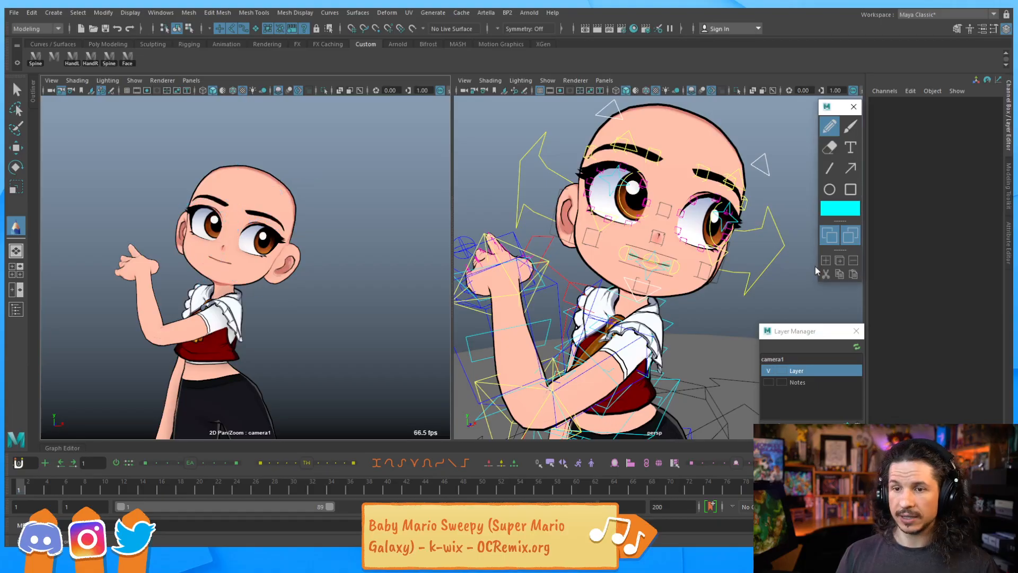
Zoom the perspective view onto the eye and try raising the brow master control with the Move tool, undoing it
{"action": "left_click", "coordinate": [615, 220]}
{"action": "key", "text": "w"}
{"action": "left_click_drag", "start_coordinate": [690, 205], "coordinate": [550, 227], "text": "alt"}
{"action": "right_click_drag", "start_coordinate": [550, 226], "coordinate": [719, 233], "text": "alt"}
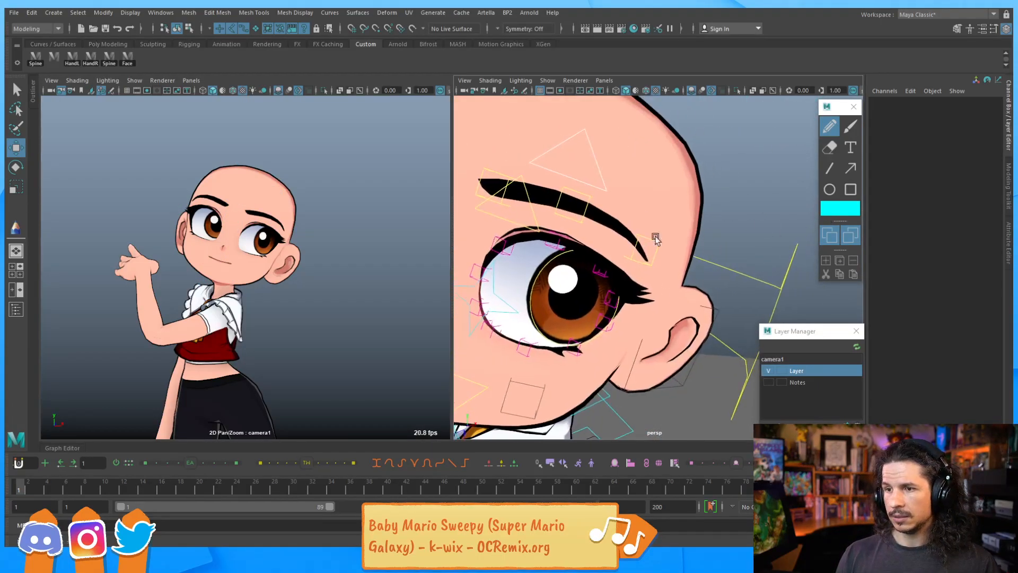
{"action": "left_click_drag", "start_coordinate": [642, 237], "coordinate": [646, 208], "text": "alt"}
{"action": "left_click", "coordinate": [626, 205]}
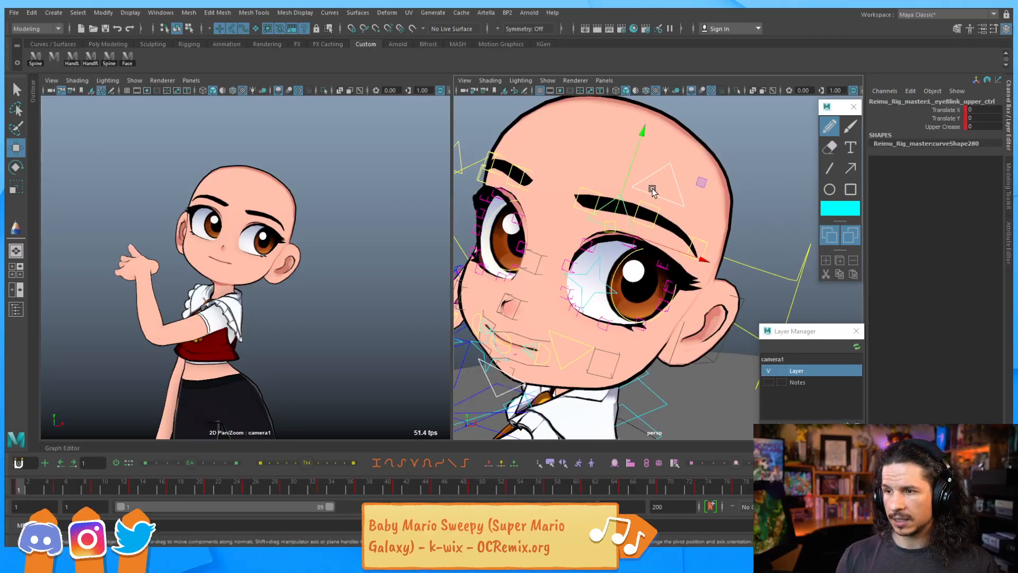
{"action": "left_click", "coordinate": [662, 196]}
{"action": "mouse_move", "coordinate": [663, 178]}
{"action": "left_mouse_down"}
{"action": "mouse_move", "coordinate": [676, 139]}
{"action": "mouse_move", "coordinate": [671, 160]}
{"action": "left_mouse_up"}
{"action": "key", "text": "ctrl+z"}
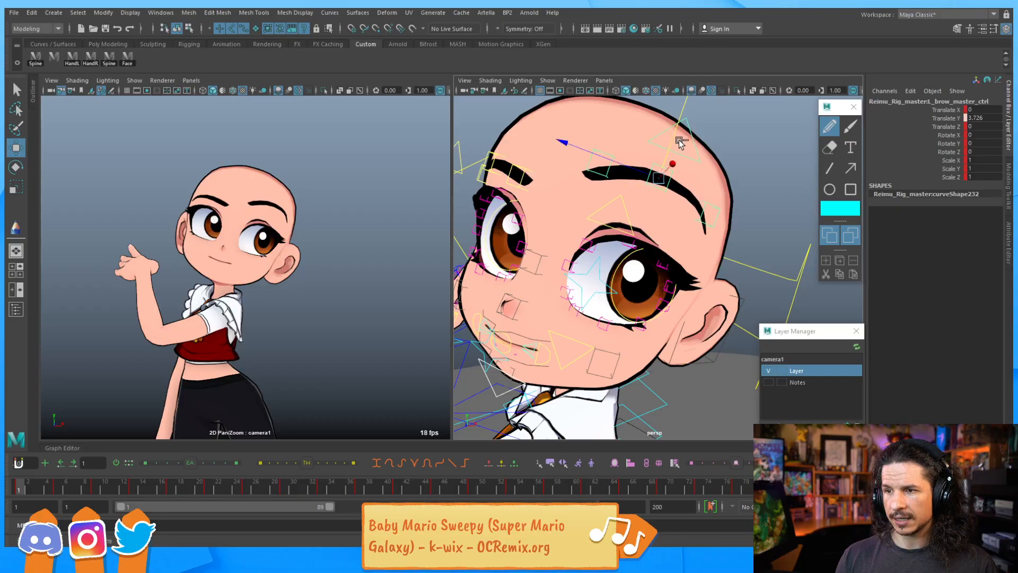
Raise the left brow controls upward with the Move tool
{"action": "left_click", "coordinate": [590, 207]}
{"action": "left_click_drag", "start_coordinate": [606, 174], "coordinate": [620, 152]}
{"action": "key", "text": "ctrl+z"}
{"action": "left_click", "coordinate": [661, 208]}
{"action": "left_click_drag", "start_coordinate": [669, 186], "coordinate": [675, 155]}
{"action": "left_click", "coordinate": [701, 242]}
{"action": "left_click_drag", "start_coordinate": [709, 211], "coordinate": [719, 179]}
{"action": "left_click", "coordinate": [590, 192]}
{"action": "mouse_move", "coordinate": [601, 171]}
{"action": "left_mouse_down"}
{"action": "mouse_move", "coordinate": [620, 129]}
{"action": "mouse_move", "coordinate": [709, 202]}
{"action": "mouse_move", "coordinate": [670, 204]}
{"action": "mouse_move", "coordinate": [647, 160]}
{"action": "mouse_move", "coordinate": [602, 158]}
{"action": "left_mouse_up"}
Raise the brow_02 and brow_03 controls on both brows
{"action": "scroll", "coordinate": [624, 215], "scroll_direction": "down", "scroll_amount": 5}
{"action": "left_click", "coordinate": [628, 213]}
{"action": "left_click", "coordinate": [588, 202]}
{"action": "left_click", "coordinate": [698, 207]}
{"action": "left_click_drag", "start_coordinate": [702, 178], "coordinate": [704, 172]}
{"action": "left_click", "coordinate": [722, 225]}
{"action": "left_click_drag", "start_coordinate": [724, 211], "coordinate": [729, 186]}
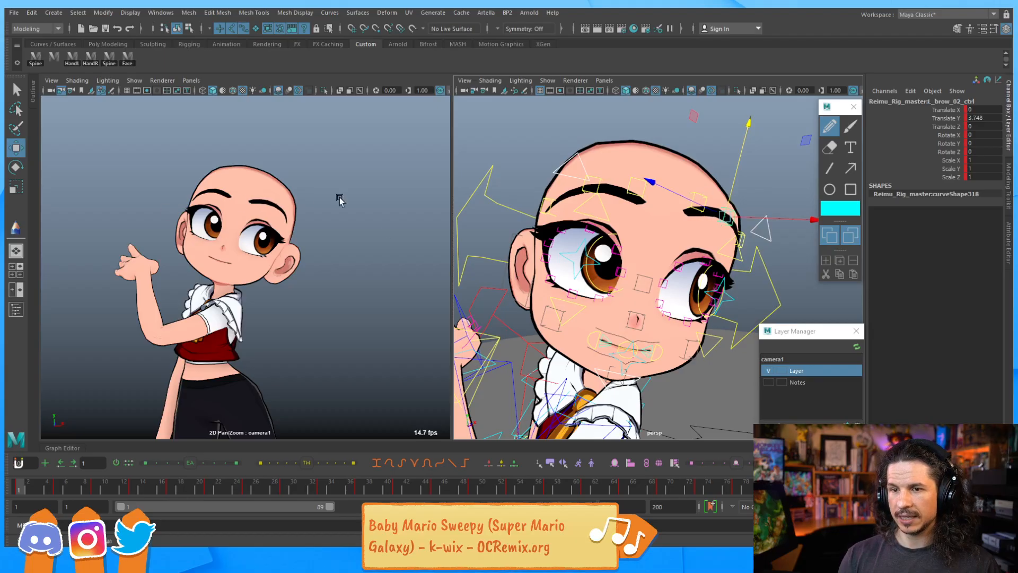
{"action": "left_click", "coordinate": [553, 202]}
{"action": "mouse_move", "coordinate": [555, 179]}
{"action": "left_mouse_down"}
{"action": "mouse_move", "coordinate": [559, 162]}
{"action": "mouse_move", "coordinate": [560, 172]}
{"action": "left_mouse_up"}
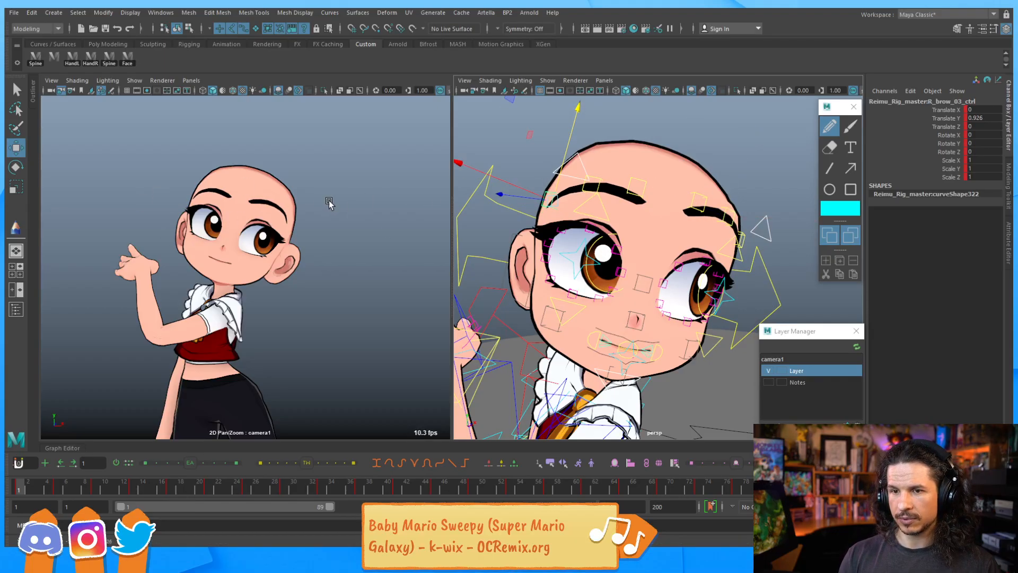
{"action": "left_click_drag", "start_coordinate": [604, 178], "coordinate": [601, 169]}
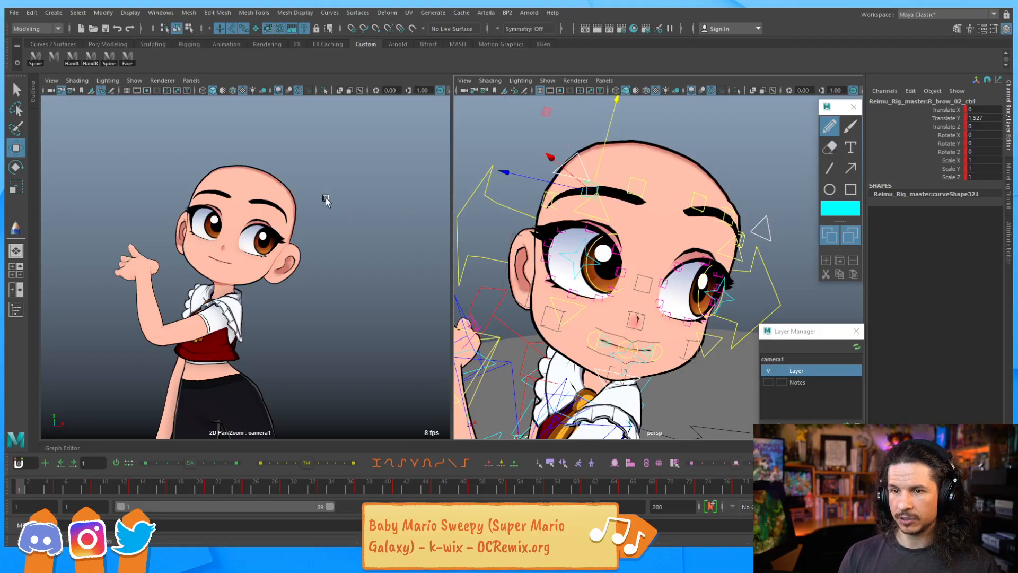
Adjust the brow_01 controls on both brows, undoing the last move
{"action": "left_click", "coordinate": [690, 205]}
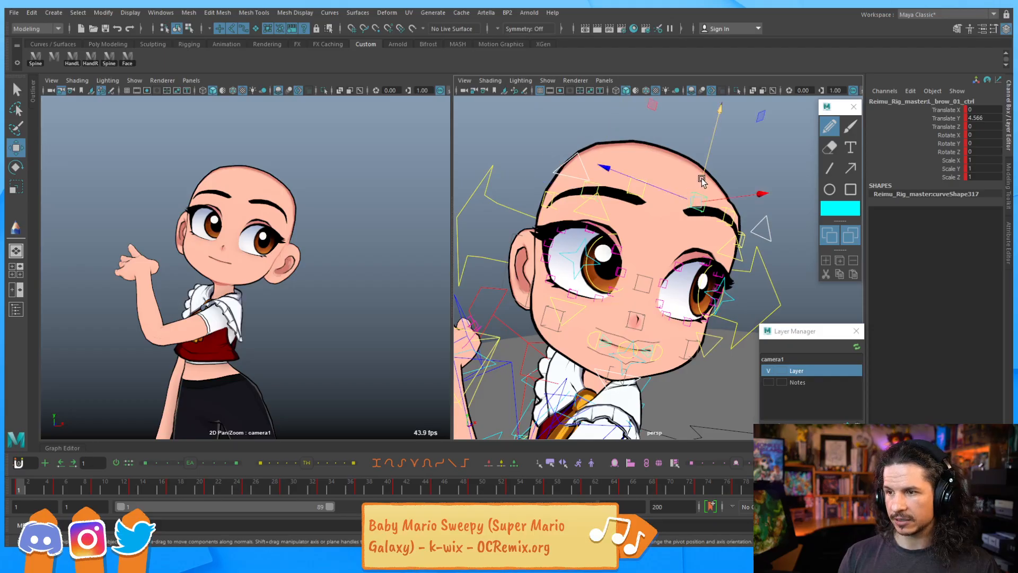
{"action": "left_click", "coordinate": [638, 184]}
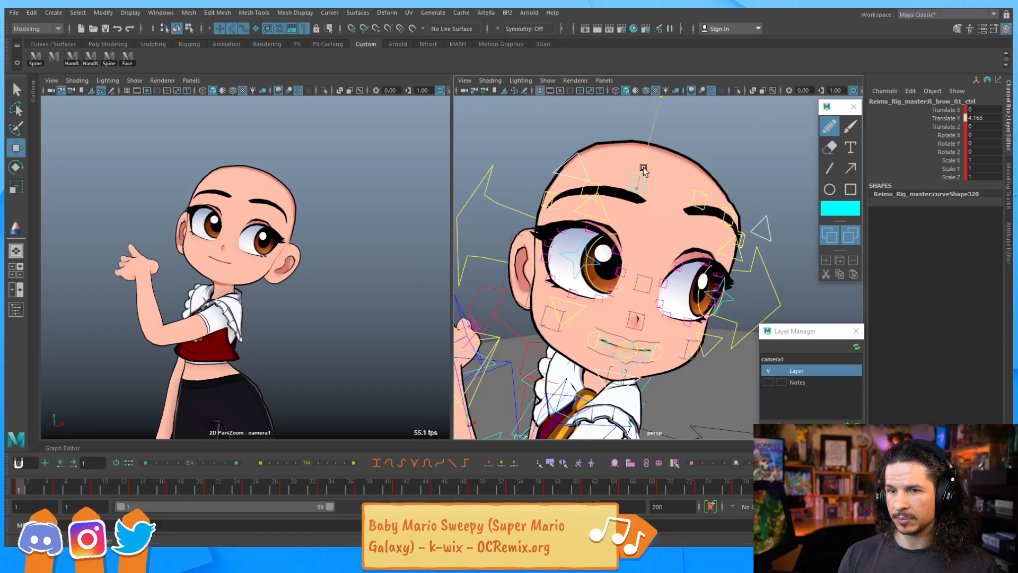
{"action": "left_click_drag", "start_coordinate": [639, 168], "coordinate": [559, 170]}
{"action": "left_click_drag", "start_coordinate": [641, 154], "coordinate": [641, 151]}
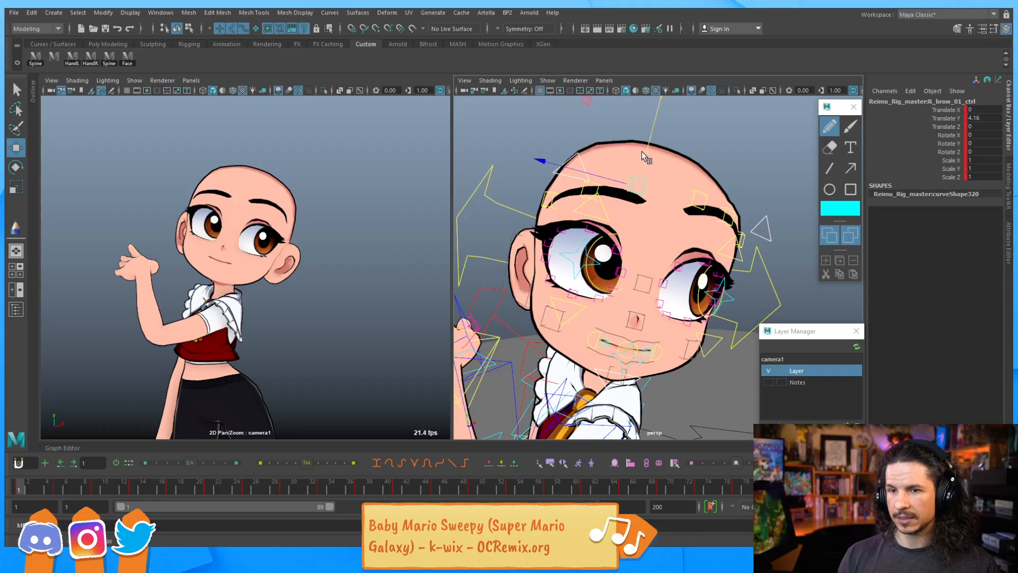
{"action": "left_click", "coordinate": [686, 195]}
{"action": "left_click_drag", "start_coordinate": [700, 200], "coordinate": [705, 173]}
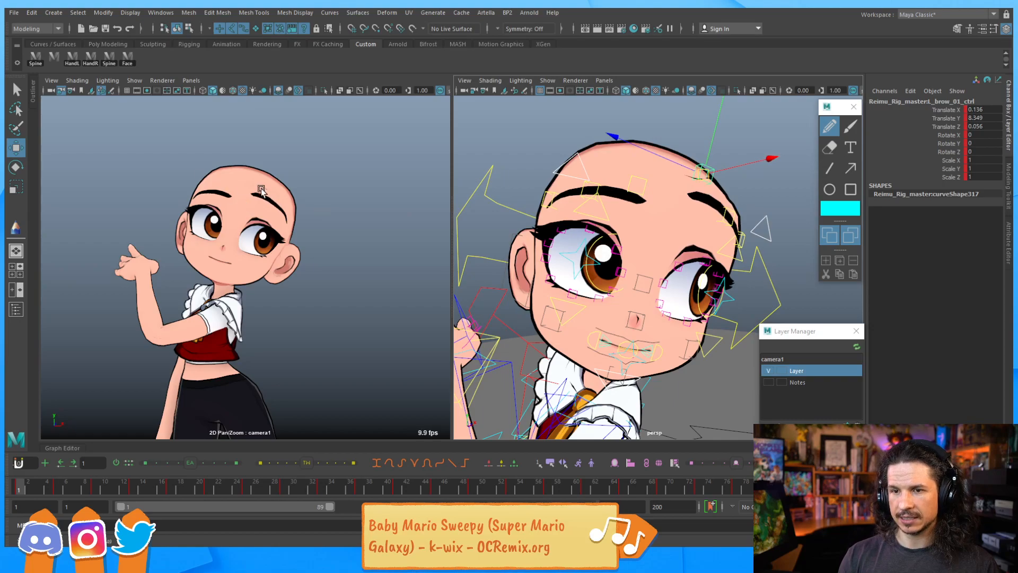
{"action": "key", "text": "ctrl+z"}
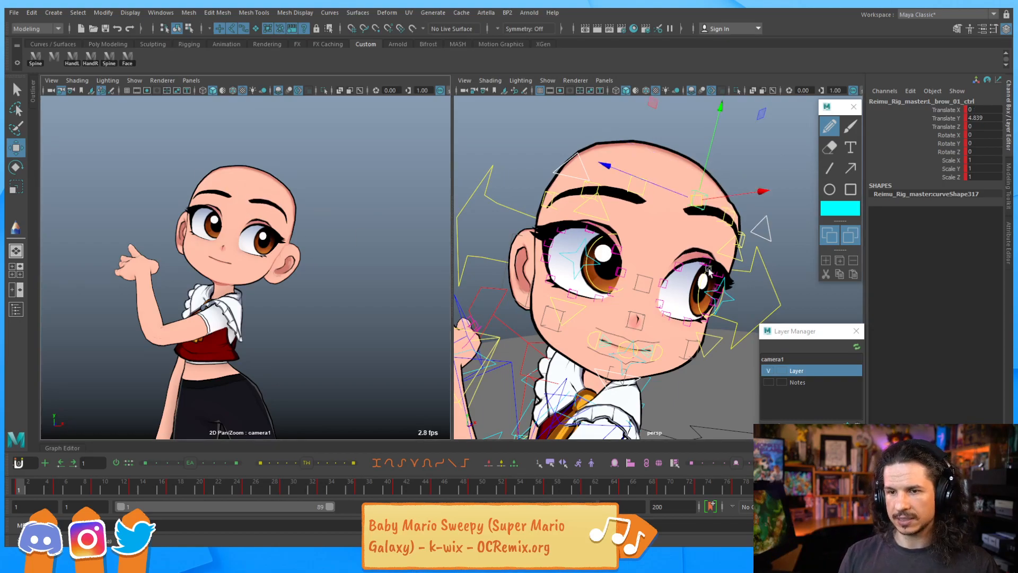
Lower the right upper eyelid blink control
{"action": "left_click_drag", "start_coordinate": [705, 269], "coordinate": [669, 244], "text": "alt"}
{"action": "right_click_drag", "start_coordinate": [669, 243], "coordinate": [796, 249], "text": "alt"}
{"action": "middle_click_drag", "start_coordinate": [796, 249], "coordinate": [707, 238], "text": "alt"}
{"action": "left_click_drag", "start_coordinate": [643, 250], "coordinate": [585, 214], "text": "alt"}
{"action": "left_click", "coordinate": [610, 196]}
{"action": "left_click", "coordinate": [561, 165]}
{"action": "left_click_drag", "start_coordinate": [562, 164], "coordinate": [566, 220]}
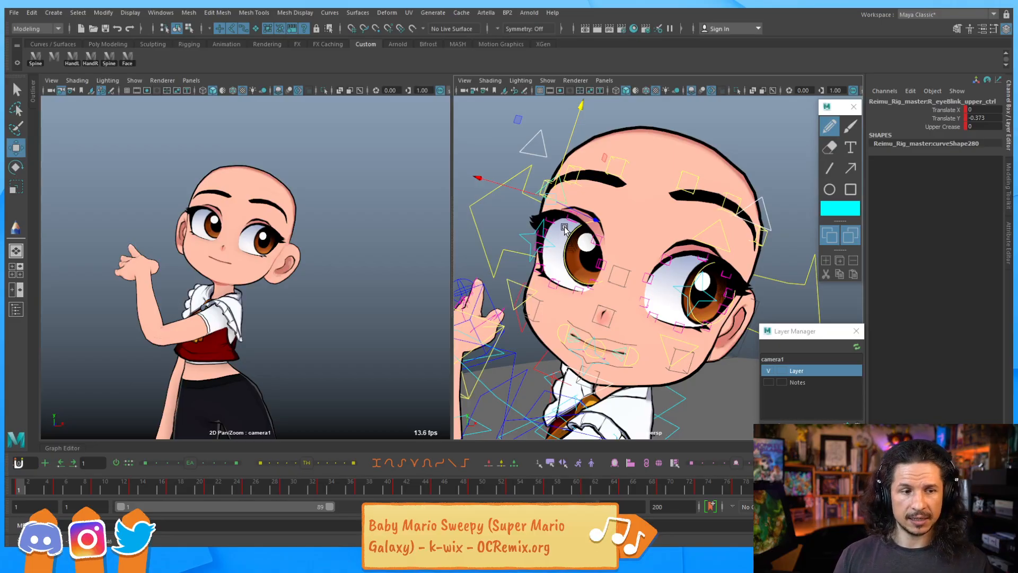
Raise the upper eyelid controls to reshape the eyelids
{"action": "scroll", "coordinate": [675, 212], "scroll_direction": "up", "scroll_amount": 6}
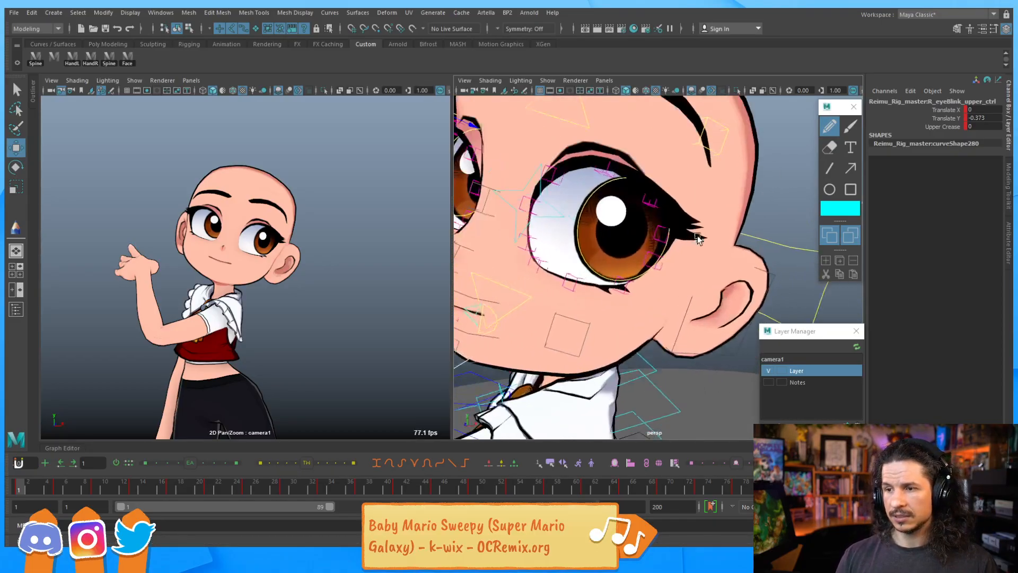
{"action": "left_click_drag", "start_coordinate": [648, 190], "coordinate": [661, 161]}
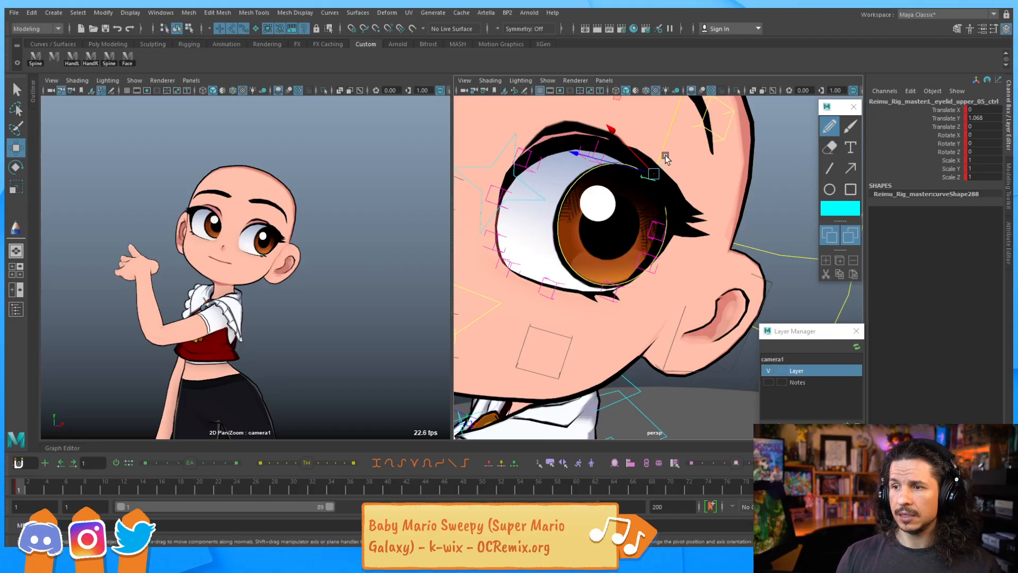
{"action": "left_click", "coordinate": [552, 139]}
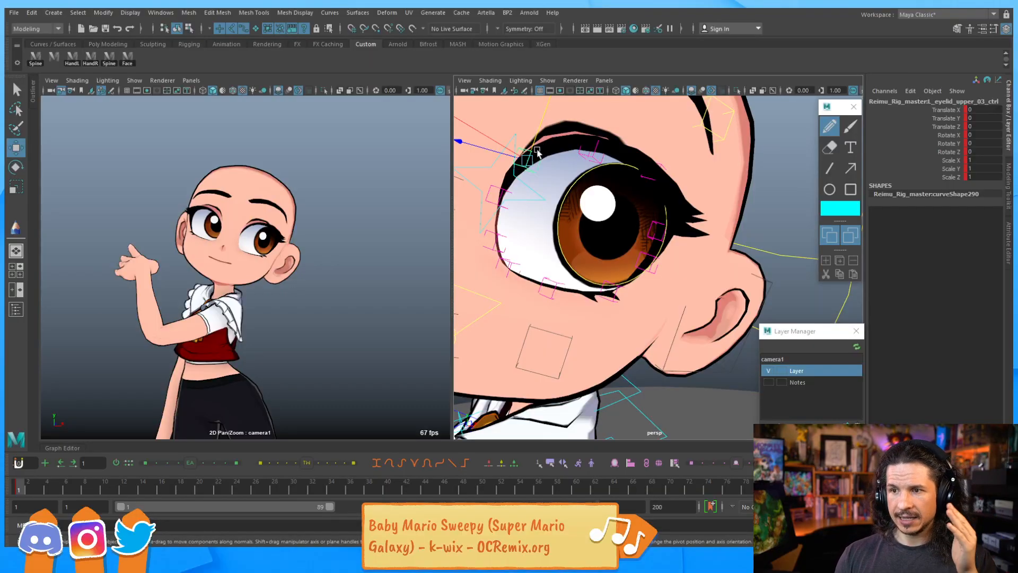
{"action": "scroll", "coordinate": [570, 161], "scroll_direction": "down", "scroll_amount": 1}
{"action": "left_click_drag", "start_coordinate": [570, 162], "coordinate": [537, 171], "text": "alt"}
{"action": "key", "text": "w"}
{"action": "left_click_drag", "start_coordinate": [472, 162], "coordinate": [500, 161]}
{"action": "left_click", "coordinate": [602, 167]}
{"action": "left_click_drag", "start_coordinate": [587, 152], "coordinate": [588, 150]}
{"action": "middle_click_drag", "start_coordinate": [595, 183], "coordinate": [735, 215], "text": "alt"}
{"action": "left_click", "coordinate": [606, 168]}
{"action": "left_click_drag", "start_coordinate": [607, 168], "coordinate": [586, 136], "text": "alt"}
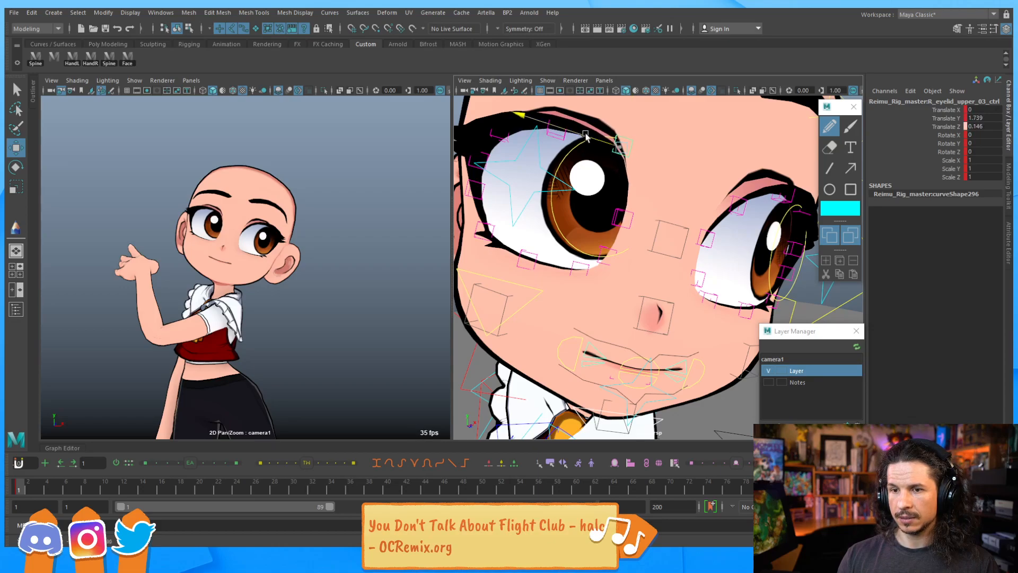
Adjust the remaining upper eyelid controls around both eyes
{"action": "left_click", "coordinate": [627, 218]}
{"action": "left_click_drag", "start_coordinate": [593, 214], "coordinate": [616, 195]}
{"action": "left_click_drag", "start_coordinate": [563, 166], "coordinate": [588, 175], "text": "alt"}
{"action": "left_click", "coordinate": [569, 157]}
{"action": "left_click", "coordinate": [638, 150]}
{"action": "left_click_drag", "start_coordinate": [638, 135], "coordinate": [636, 134]}
{"action": "left_click", "coordinate": [539, 186]}
{"action": "mouse_move", "coordinate": [541, 162]}
{"action": "left_mouse_down"}
{"action": "mouse_move", "coordinate": [541, 171]}
{"action": "mouse_move", "coordinate": [541, 153]}
{"action": "left_mouse_up"}
{"action": "left_click_drag", "start_coordinate": [671, 185], "coordinate": [513, 179], "text": "alt"}
{"action": "left_click", "coordinate": [541, 141]}
{"action": "left_click_drag", "start_coordinate": [538, 134], "coordinate": [543, 128]}
{"action": "left_click_drag", "start_coordinate": [567, 172], "coordinate": [604, 261], "text": "alt"}
Raise the lower eyelid blink controls on both eyes
{"action": "left_click", "coordinate": [553, 270]}
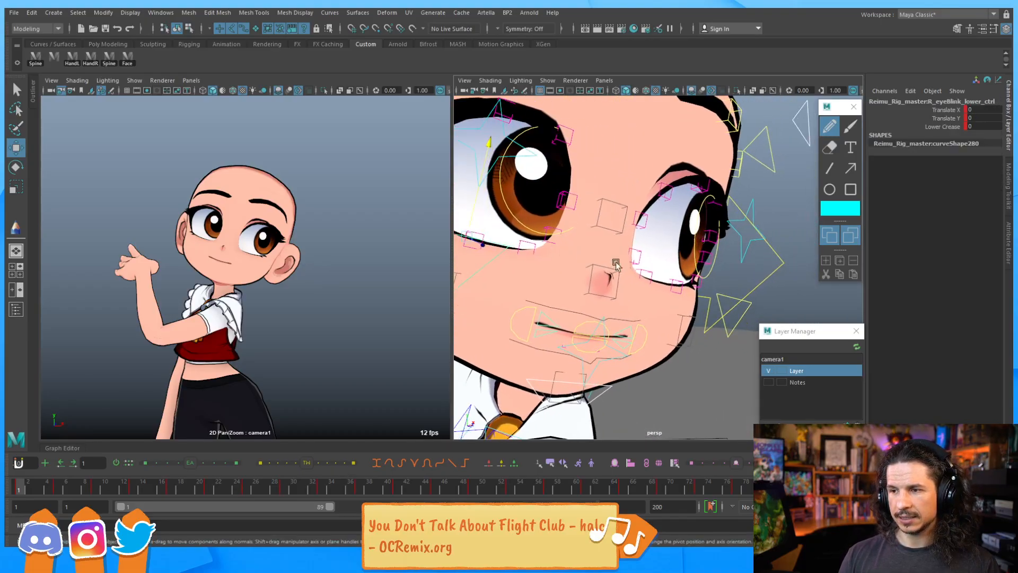
{"action": "left_click", "coordinate": [720, 297]}
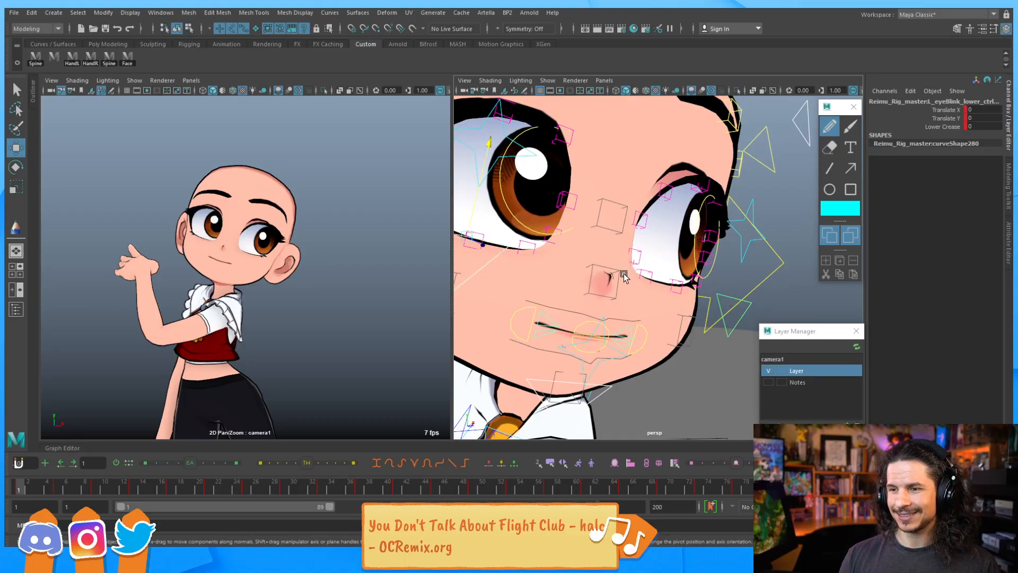
{"action": "left_click_drag", "start_coordinate": [647, 300], "coordinate": [558, 280], "text": "alt"}
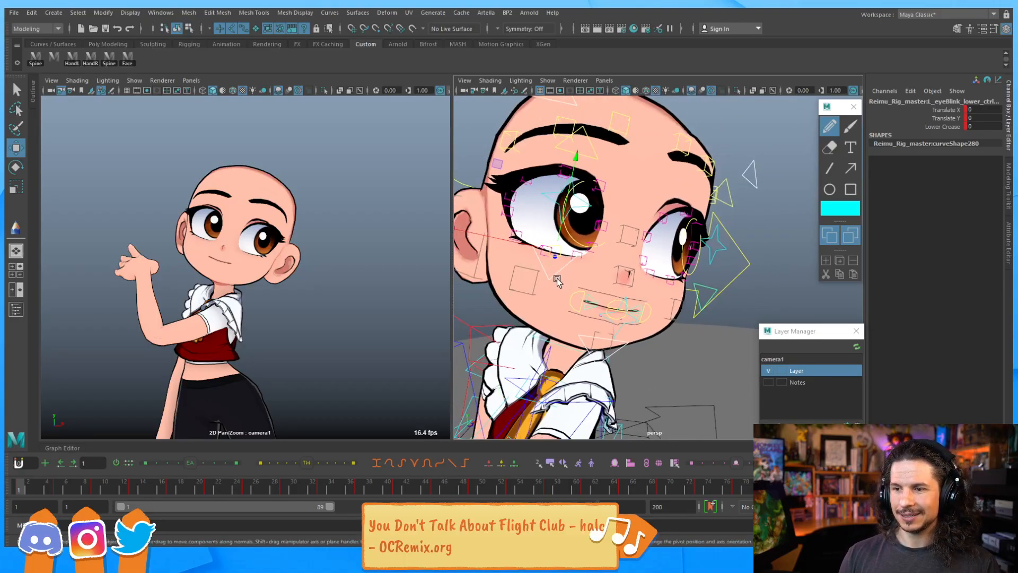
{"action": "left_click", "coordinate": [587, 273]}
{"action": "mouse_move", "coordinate": [580, 204]}
{"action": "left_mouse_down"}
{"action": "mouse_move", "coordinate": [569, 193]}
{"action": "mouse_move", "coordinate": [565, 202]}
{"action": "left_mouse_up"}
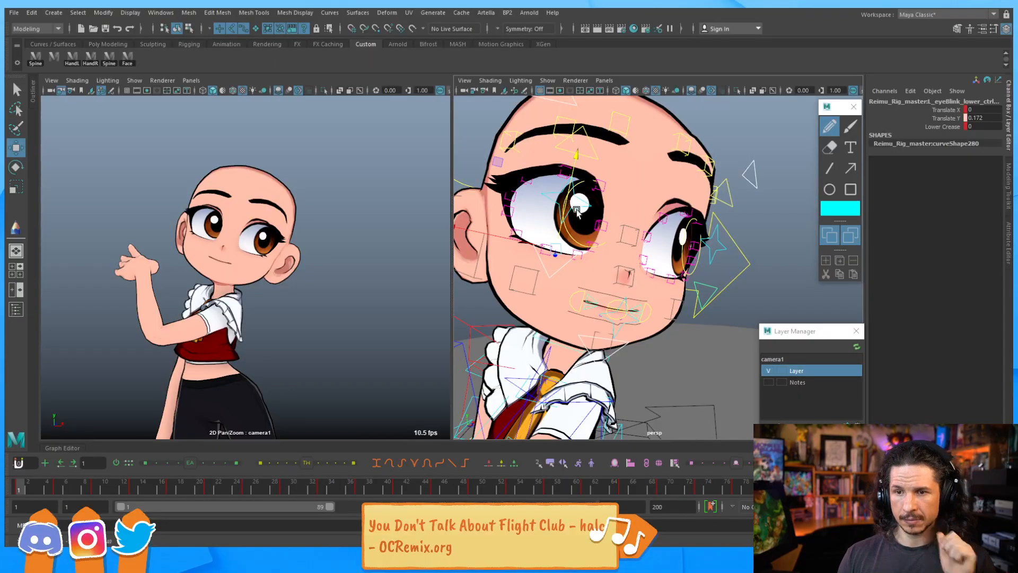
{"action": "left_click", "coordinate": [557, 234]}
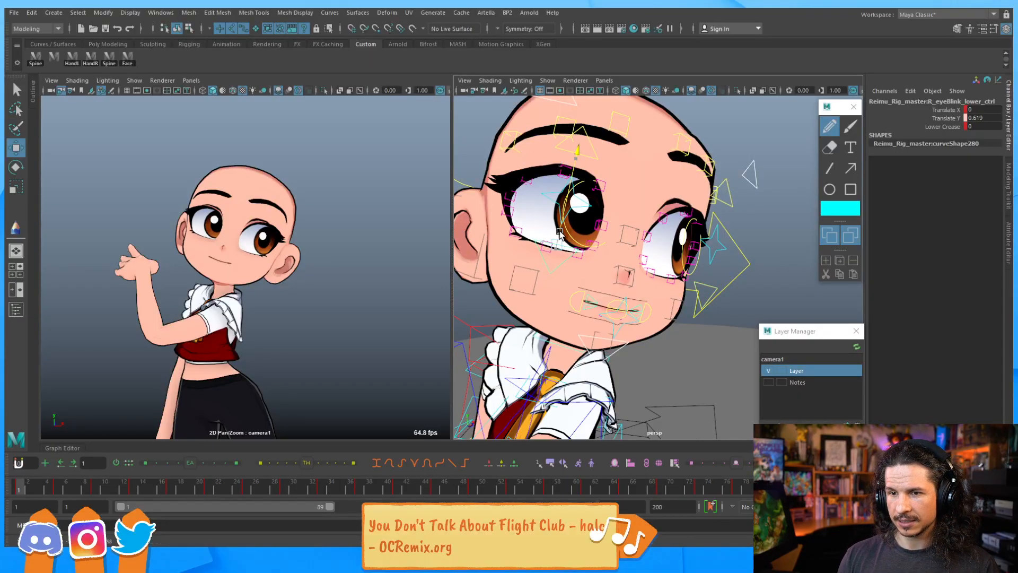
{"action": "left_click_drag", "start_coordinate": [555, 228], "coordinate": [554, 229]}
{"action": "middle_click_drag", "start_coordinate": [603, 218], "coordinate": [637, 223], "text": "alt"}
{"action": "right_click_drag", "start_coordinate": [638, 223], "coordinate": [688, 224], "text": "alt"}
{"action": "middle_click_drag", "start_coordinate": [601, 232], "coordinate": [626, 242], "text": "alt"}
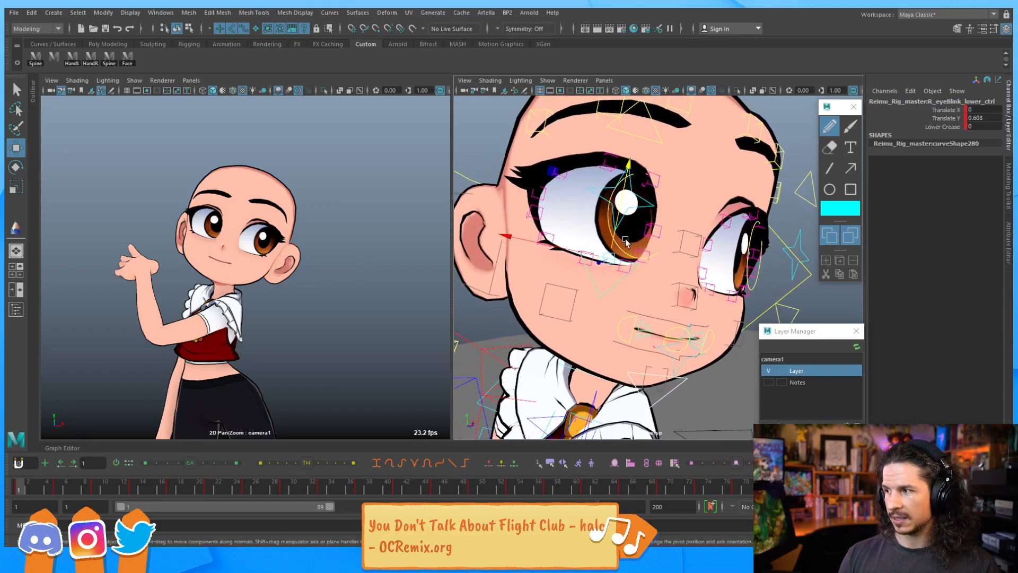
Raise the right lower eyelid control slightly and lower the right lower eyelid blink control
{"action": "left_click", "coordinate": [550, 235]}
{"action": "left_click_drag", "start_coordinate": [554, 203], "coordinate": [554, 200]}
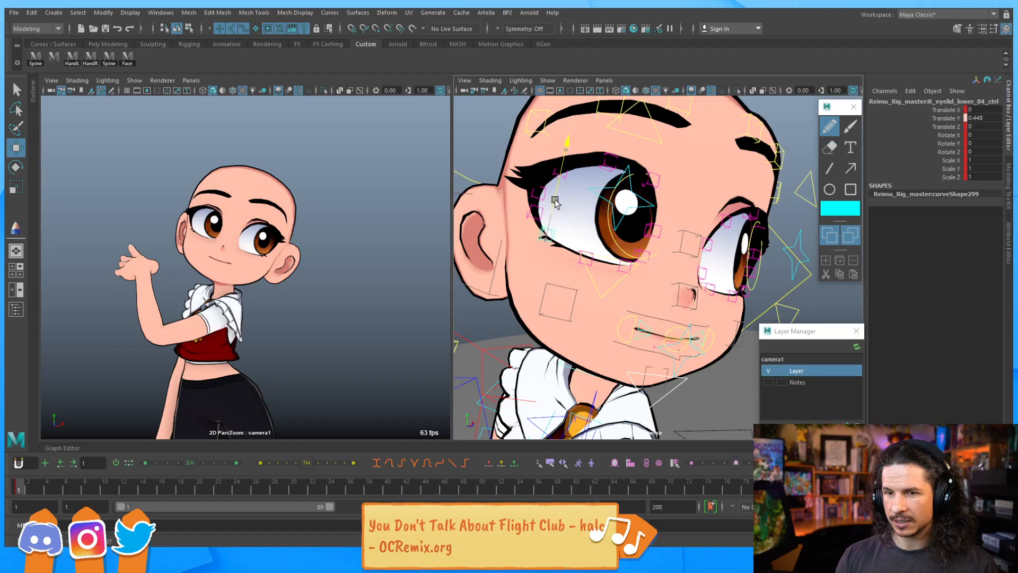
{"action": "left_click", "coordinate": [613, 232]}
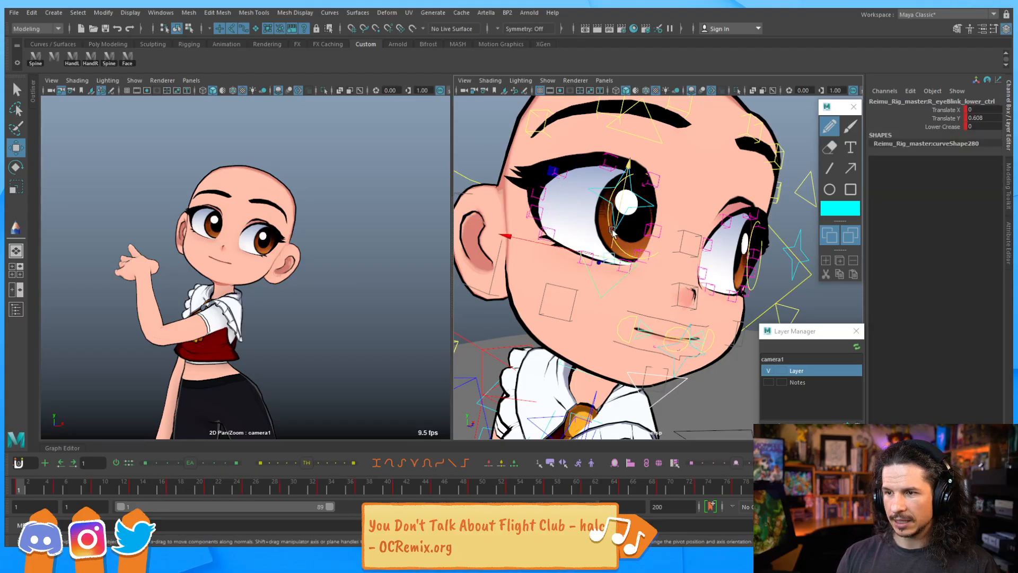
{"action": "left_click_drag", "start_coordinate": [613, 231], "coordinate": [614, 249]}
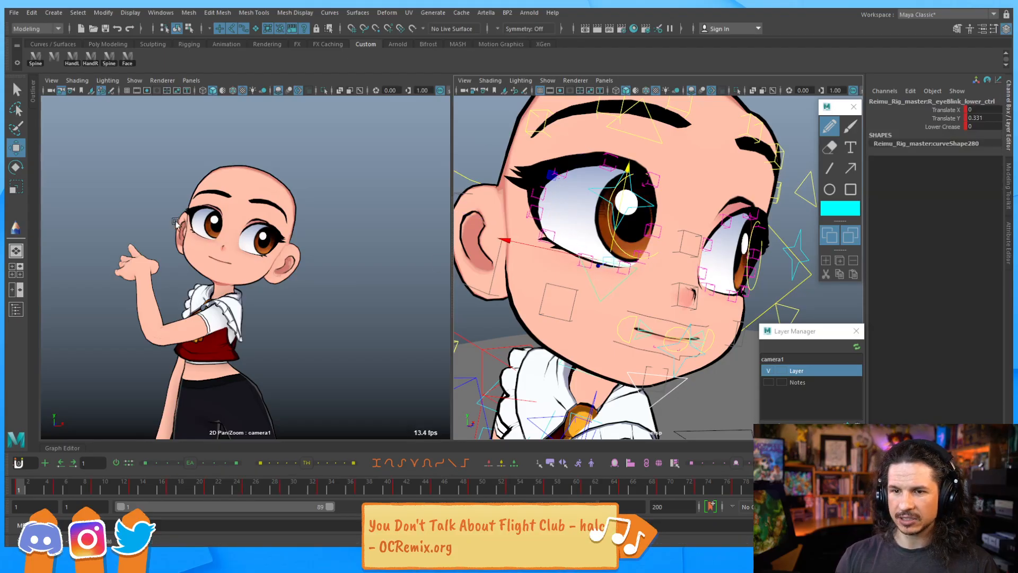
Raise the right upper eyelid control near the brow to reshape the eyelid
{"action": "left_click_drag", "start_coordinate": [713, 247], "coordinate": [634, 226], "text": "alt"}
{"action": "left_click", "coordinate": [620, 255]}
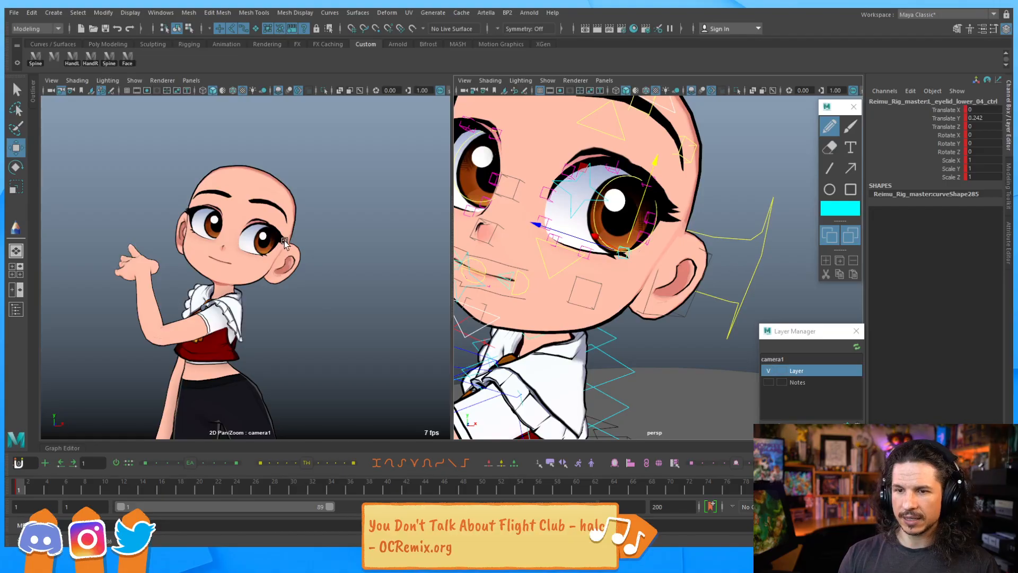
{"action": "left_click_drag", "start_coordinate": [547, 214], "coordinate": [676, 239], "text": "alt"}
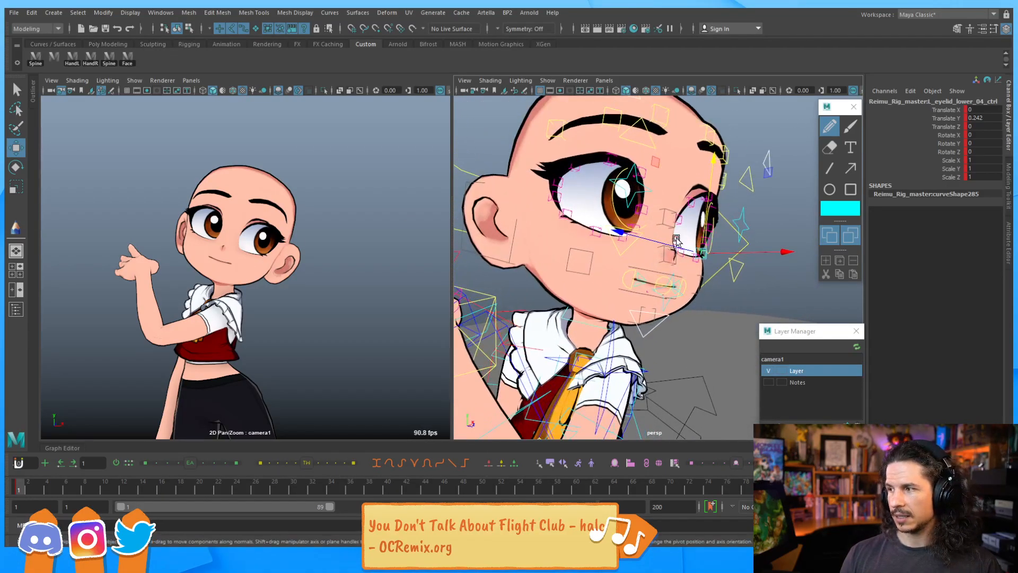
{"action": "left_click", "coordinate": [575, 147]}
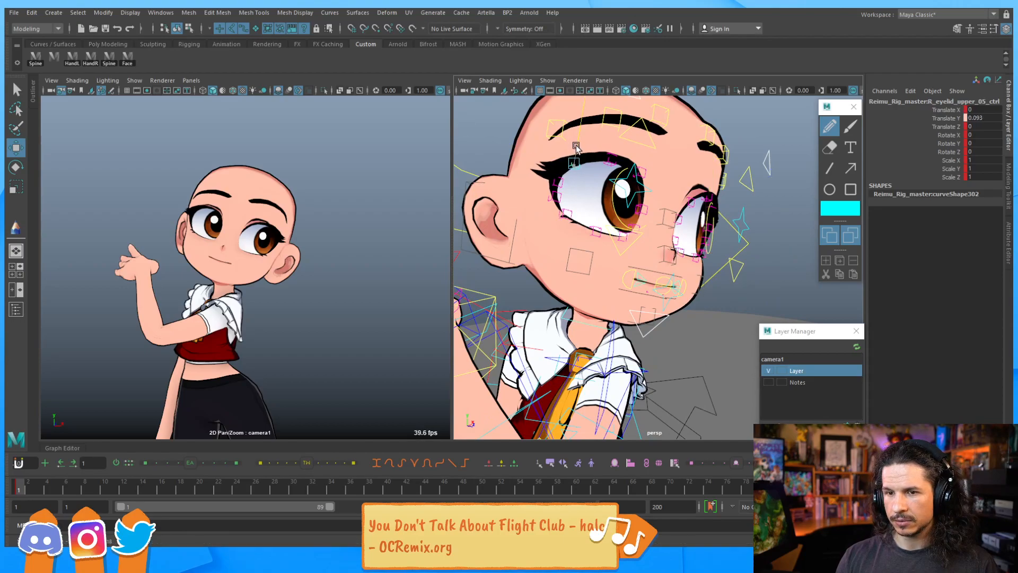
{"action": "left_click_drag", "start_coordinate": [615, 163], "coordinate": [614, 150]}
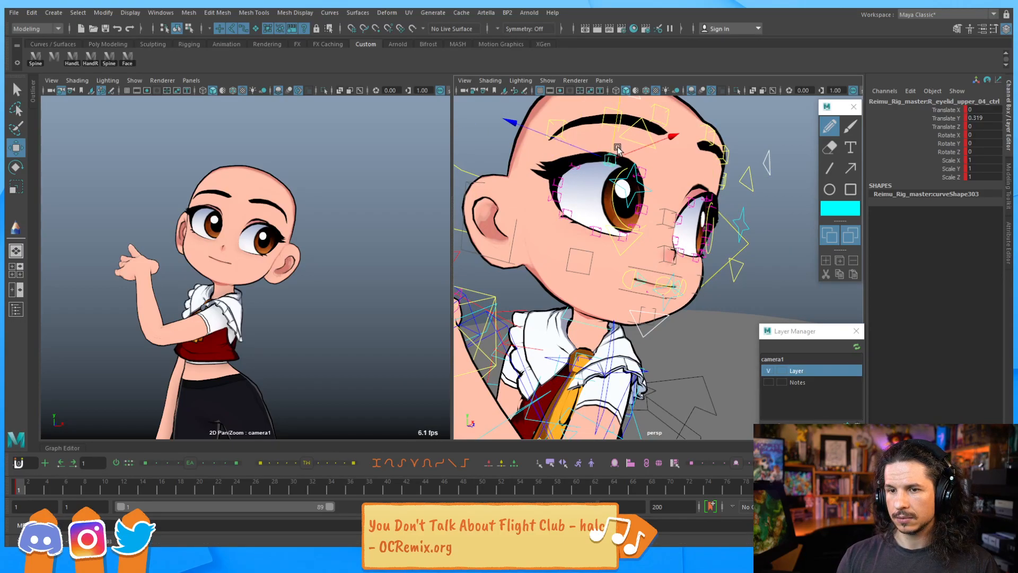
Raise the whole-lip control to 1.495 and rotate it about -11 degrees on X
{"action": "left_click_drag", "start_coordinate": [655, 214], "coordinate": [584, 240], "text": "alt"}
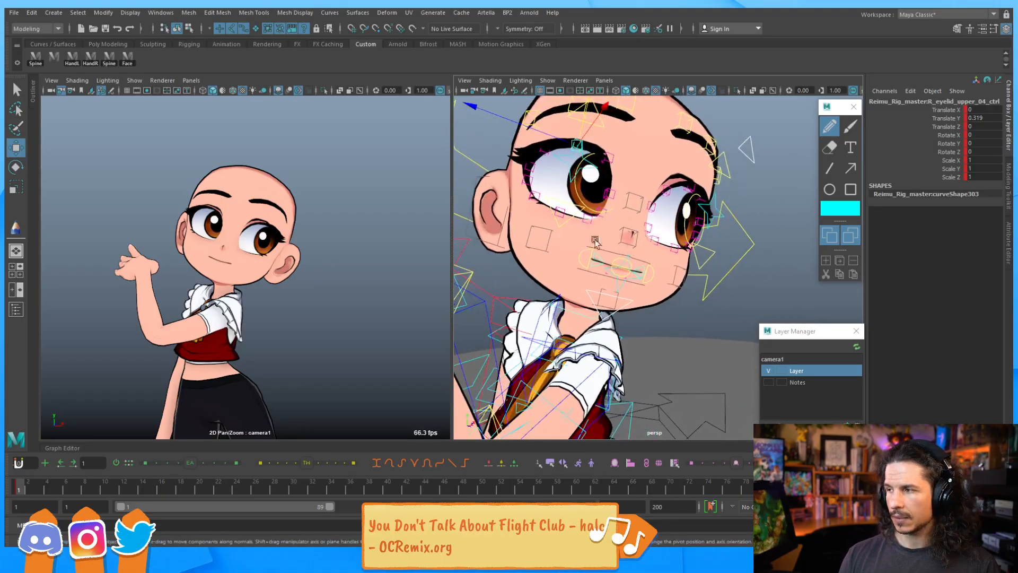
{"action": "right_click_drag", "start_coordinate": [585, 241], "coordinate": [644, 233], "text": "alt"}
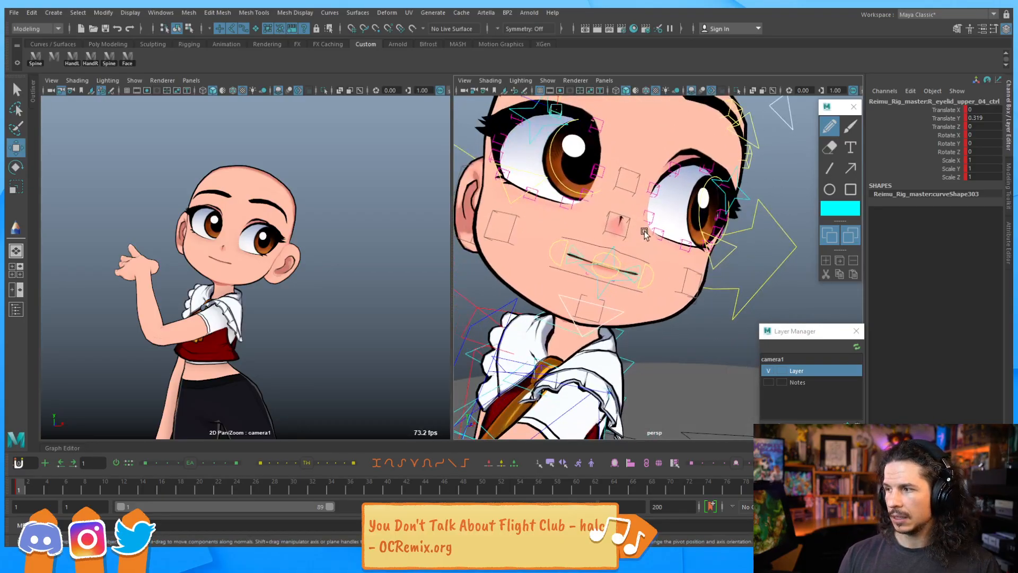
{"action": "left_click", "coordinate": [630, 289]}
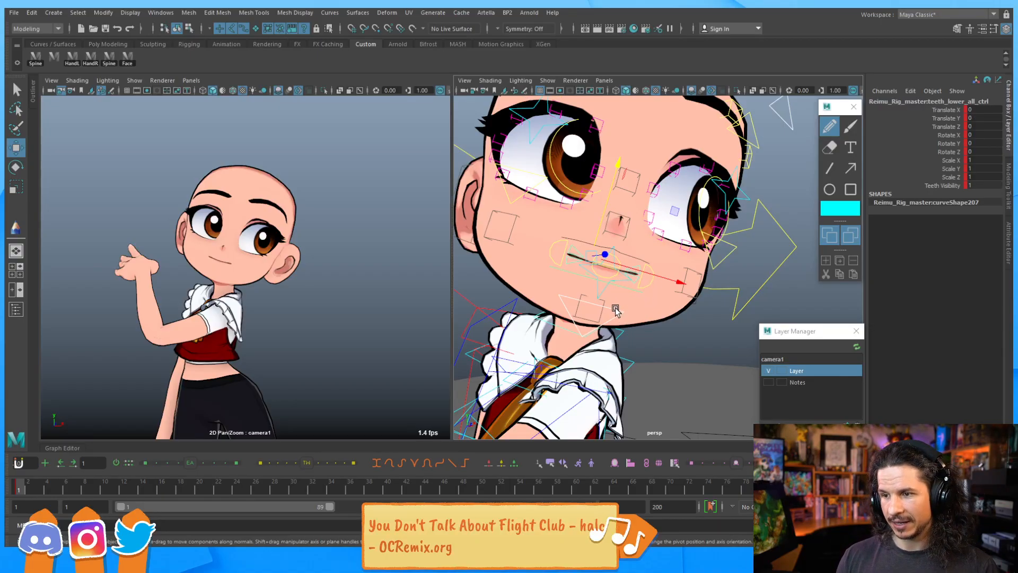
{"action": "left_click", "coordinate": [624, 288]}
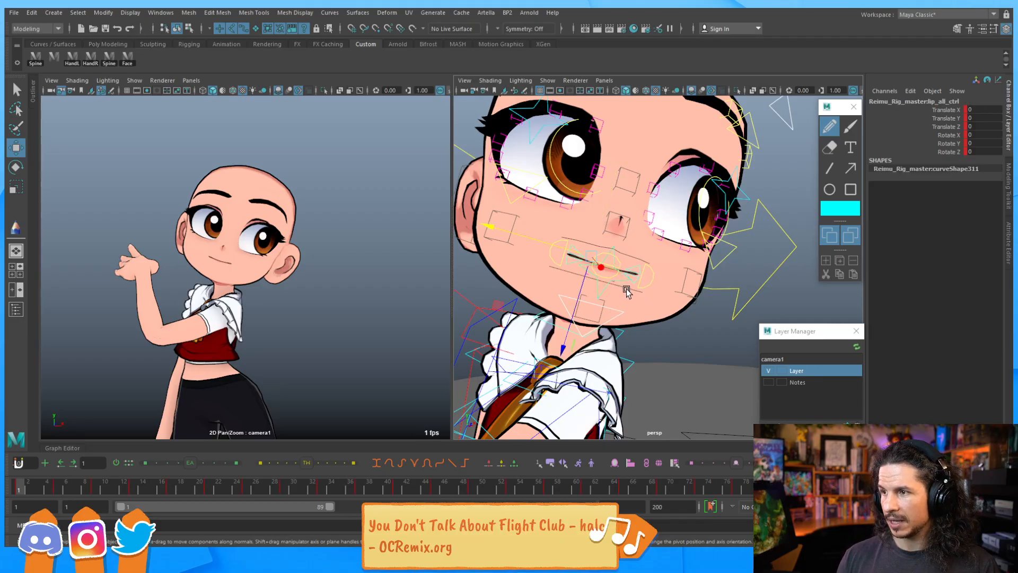
{"action": "left_click_drag", "start_coordinate": [575, 263], "coordinate": [542, 251]}
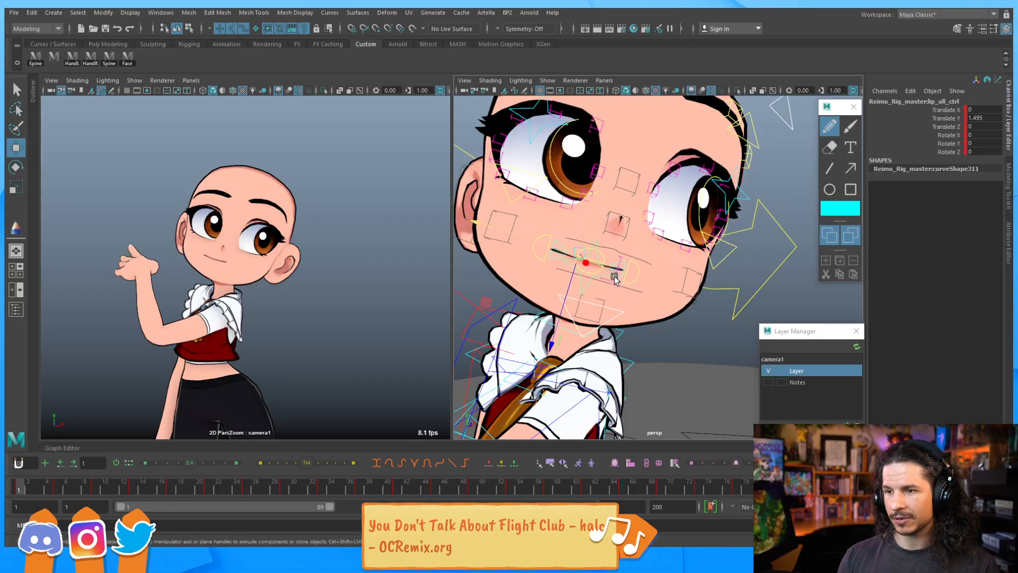
{"action": "key", "text": "e"}
{"action": "left_click_drag", "start_coordinate": [649, 194], "coordinate": [656, 209]}
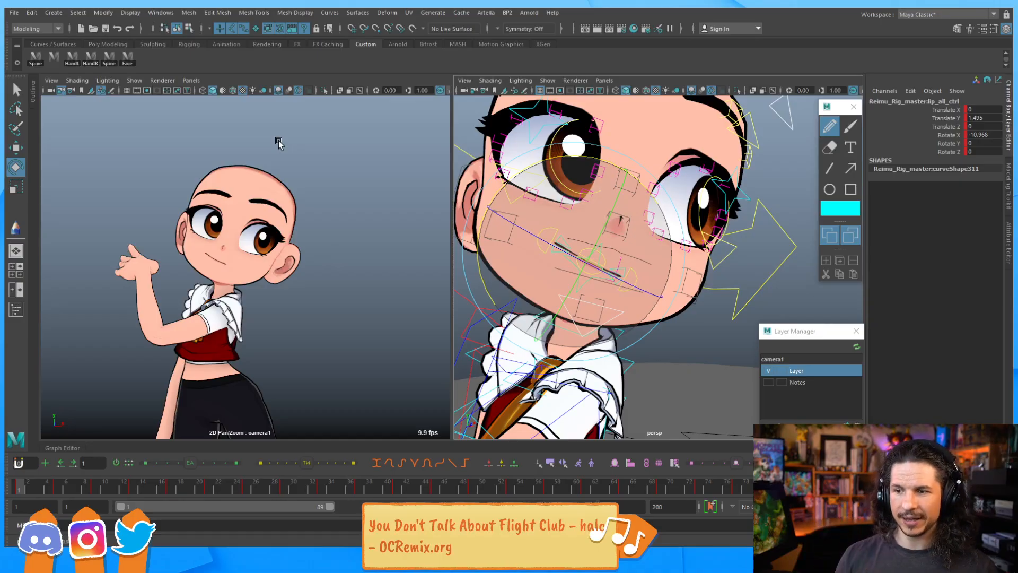
{"action": "key", "text": "q"}
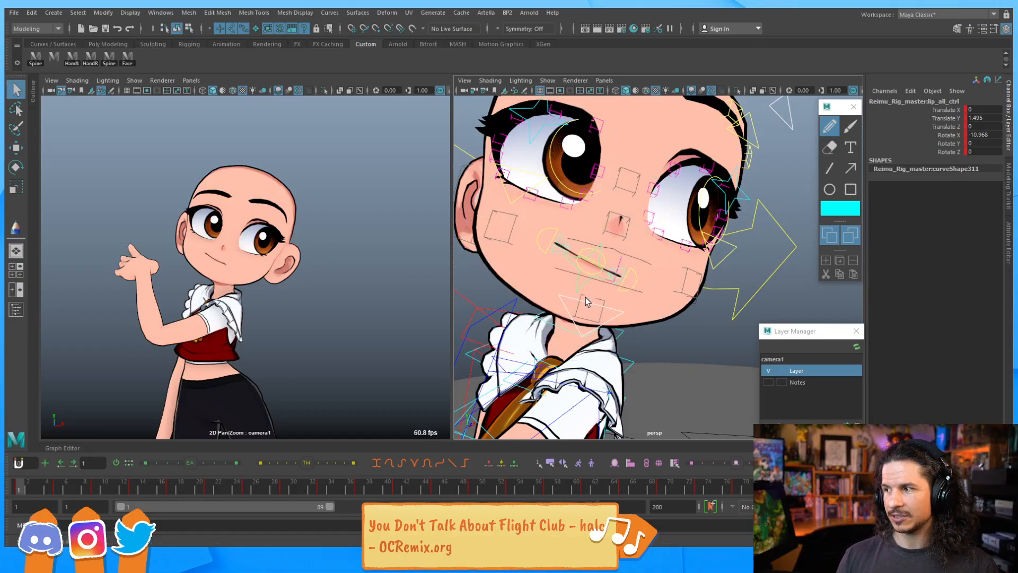
Try moving the chin control
{"action": "left_click", "coordinate": [600, 318]}
{"action": "key", "text": "w"}
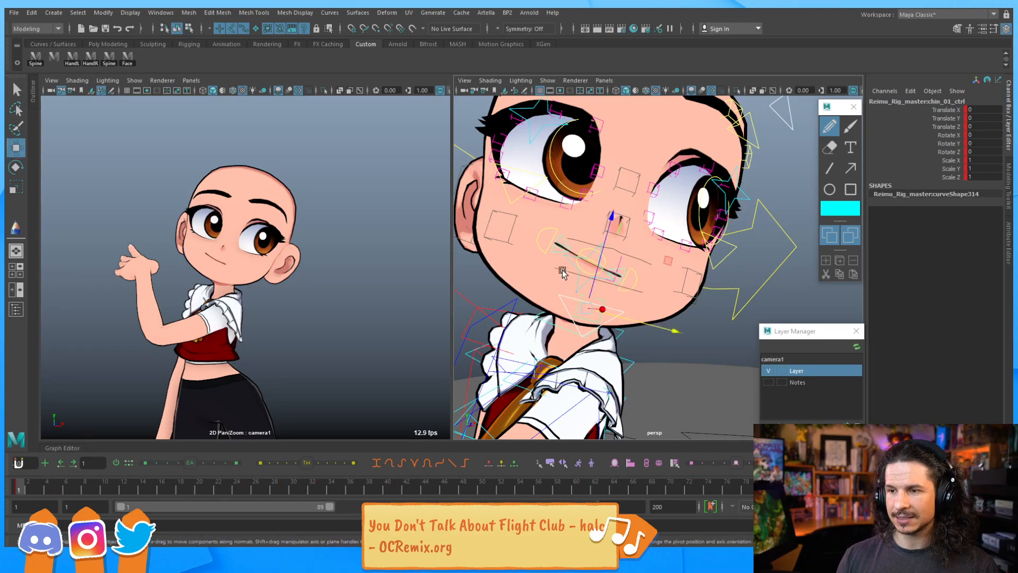
{"action": "mouse_move", "coordinate": [665, 266]}
{"action": "middle_mouse_down"}
{"action": "mouse_move", "coordinate": [637, 257]}
{"action": "mouse_move", "coordinate": [661, 264]}
{"action": "middle_mouse_up"}
{"action": "mouse_move", "coordinate": [660, 263]}
{"action": "left_mouse_down"}
{"action": "mouse_move", "coordinate": [619, 255]}
{"action": "mouse_move", "coordinate": [657, 261]}
{"action": "left_mouse_up"}
{"action": "key", "text": "ctrl+z"}
{"action": "key", "text": "ctrl+z"}
Rotate the jaw control to open the character's mouth
{"action": "left_click", "coordinate": [611, 322]}
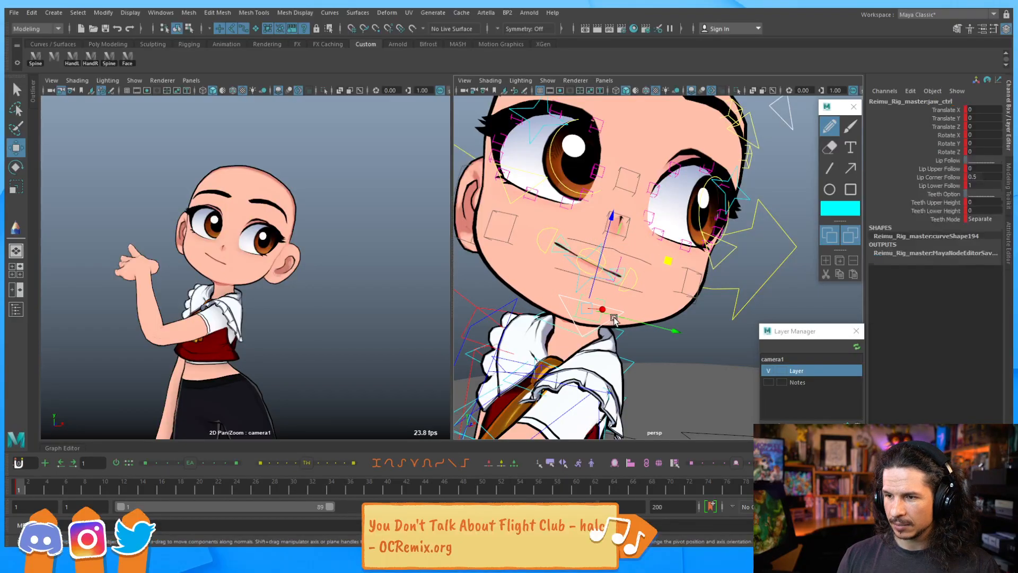
{"action": "key", "text": "e"}
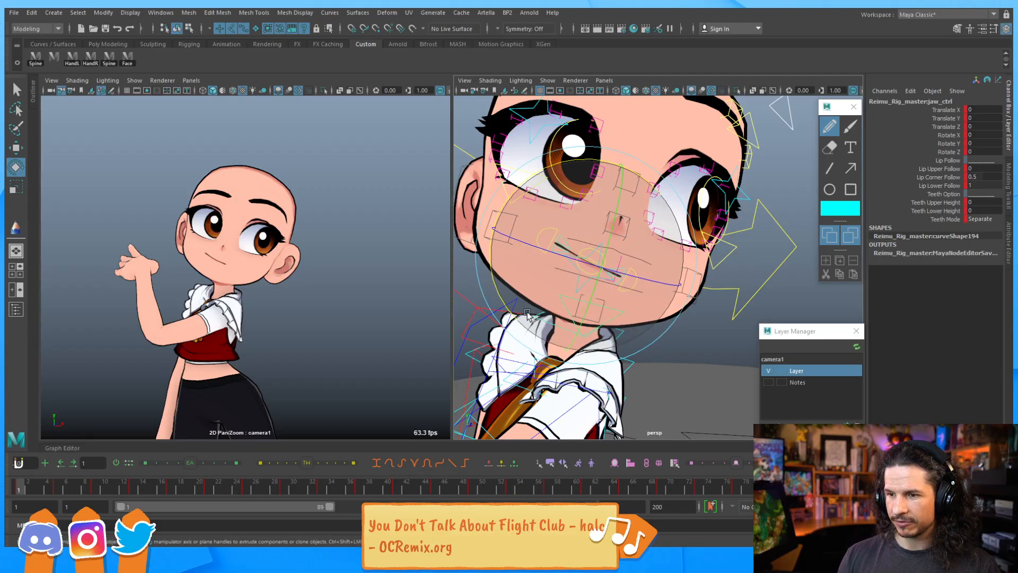
{"action": "left_click_drag", "start_coordinate": [508, 309], "coordinate": [536, 284]}
{"action": "left_click_drag", "start_coordinate": [629, 276], "coordinate": [618, 295]}
{"action": "key", "text": "ctrl+z"}
{"action": "key", "text": "q"}
Move the left lip corner control up and back to reshape the mouth corner
{"action": "left_click", "coordinate": [629, 294]}
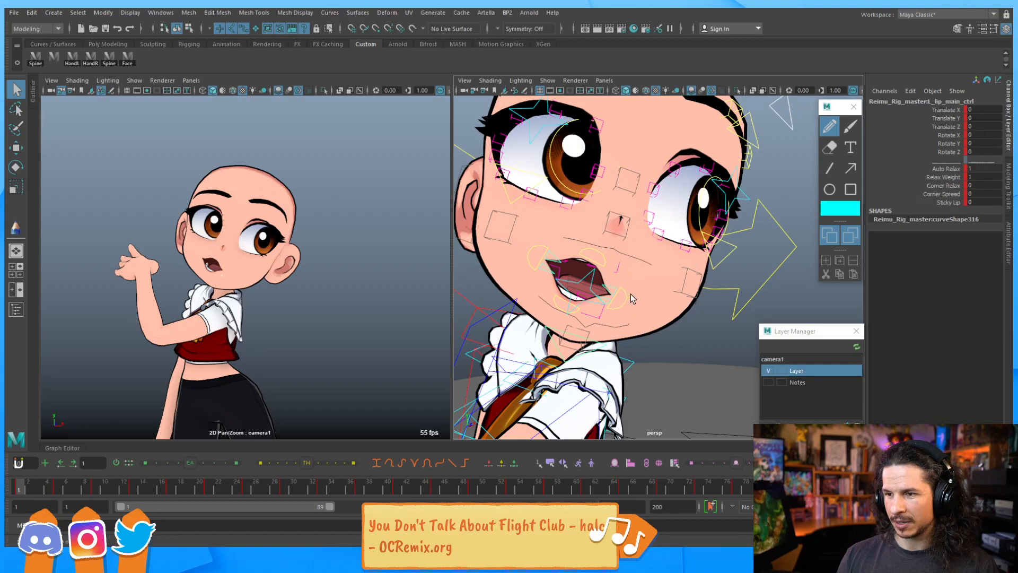
{"action": "key", "text": "w"}
{"action": "left_click_drag", "start_coordinate": [586, 201], "coordinate": [607, 204]}
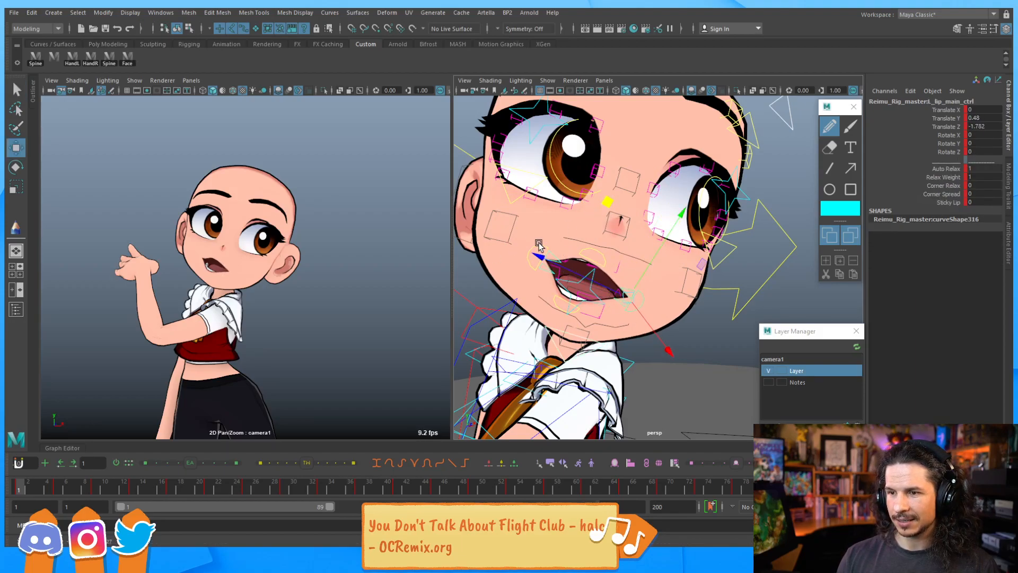
Move the right lip corner control up and back into a smile shape
{"action": "left_click", "coordinate": [537, 246]}
{"action": "key", "text": "q"}
{"action": "key", "text": "w"}
{"action": "left_click_drag", "start_coordinate": [612, 204], "coordinate": [617, 232], "text": "alt"}
{"action": "mouse_move", "coordinate": [586, 165]}
{"action": "left_mouse_down"}
{"action": "mouse_move", "coordinate": [571, 161]}
{"action": "mouse_move", "coordinate": [572, 149]}
{"action": "left_mouse_up"}
{"action": "left_click_drag", "start_coordinate": [648, 247], "coordinate": [634, 229], "text": "alt"}
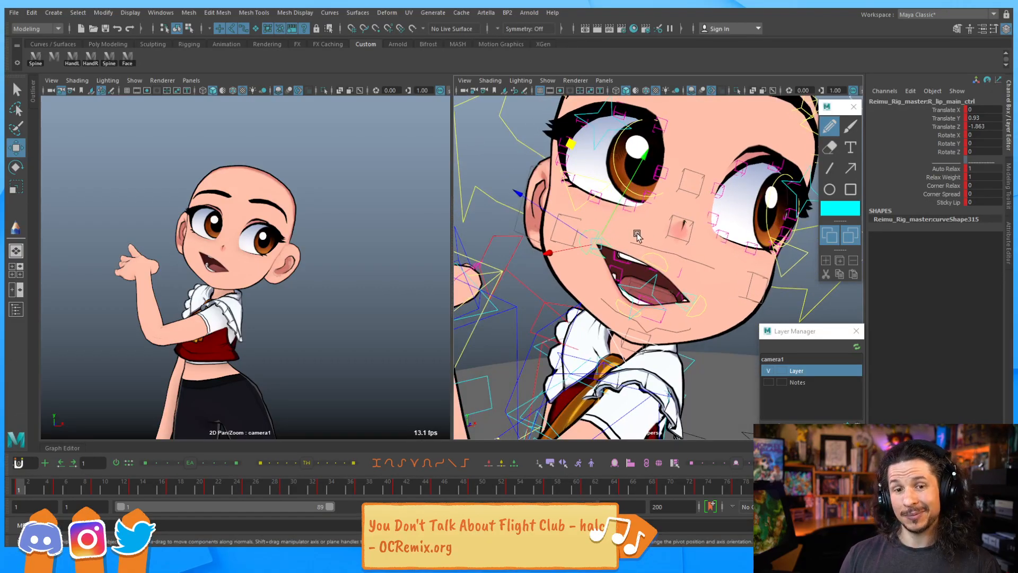
{"action": "middle_click_drag", "start_coordinate": [641, 289], "coordinate": [640, 255], "text": "alt"}
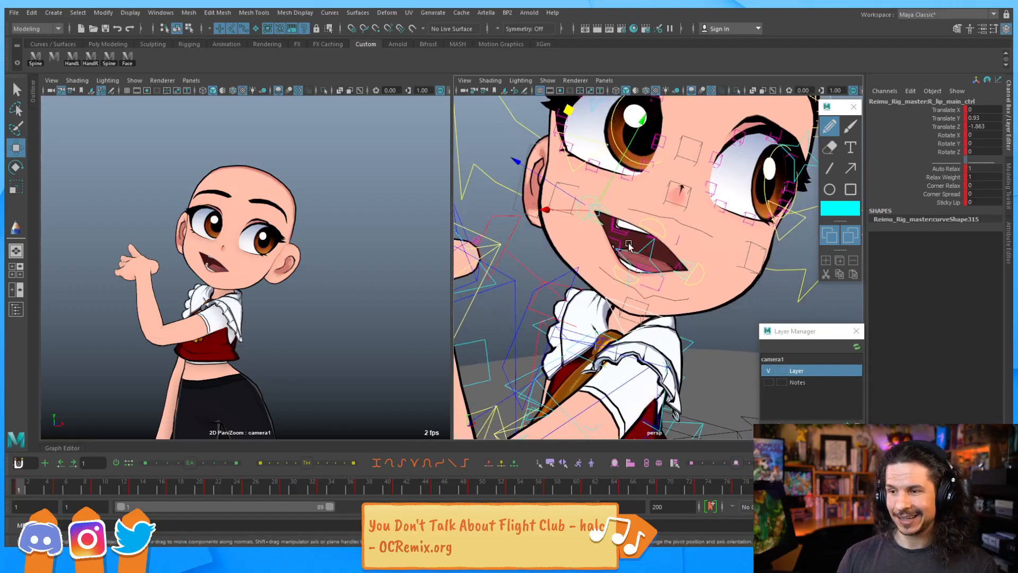
{"action": "right_click_drag", "start_coordinate": [639, 255], "coordinate": [660, 265], "text": "alt"}
{"action": "left_click_drag", "start_coordinate": [623, 279], "coordinate": [658, 337], "text": "alt"}
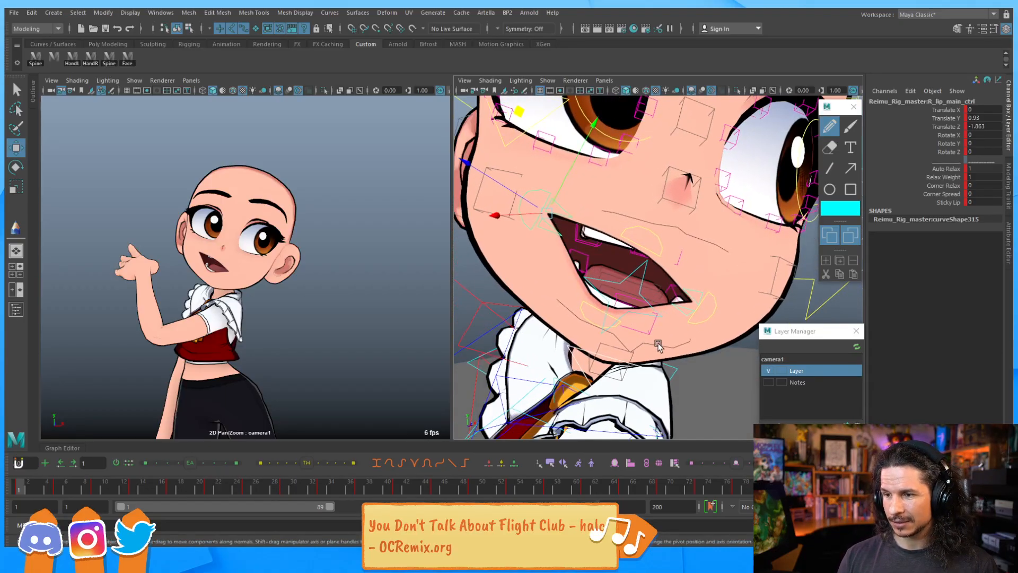
Set the lower teeth control's Teeth Visibility to 0
{"action": "left_click", "coordinate": [664, 342]}
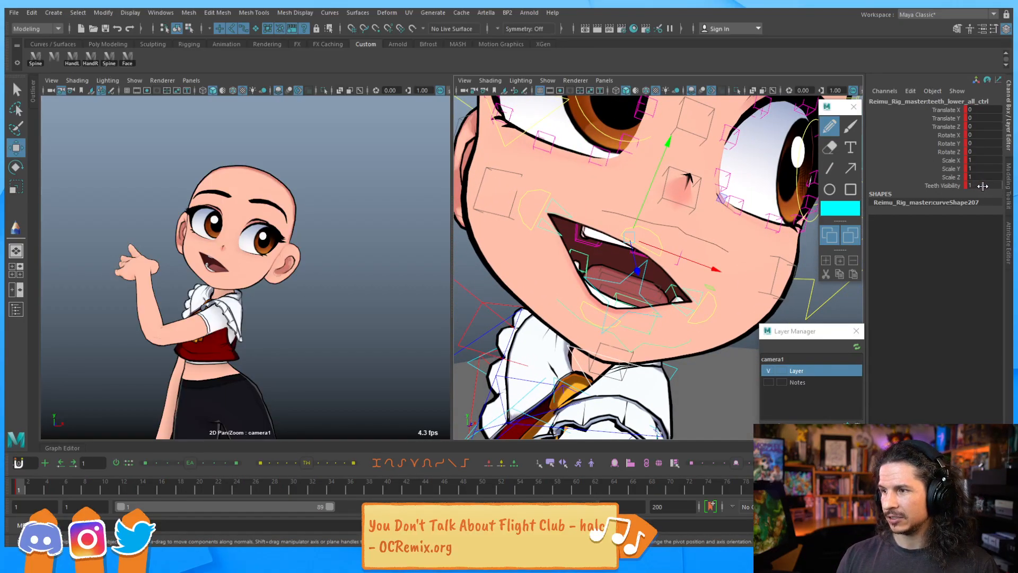
{"action": "left_click_drag", "start_coordinate": [982, 186], "coordinate": [953, 189]}
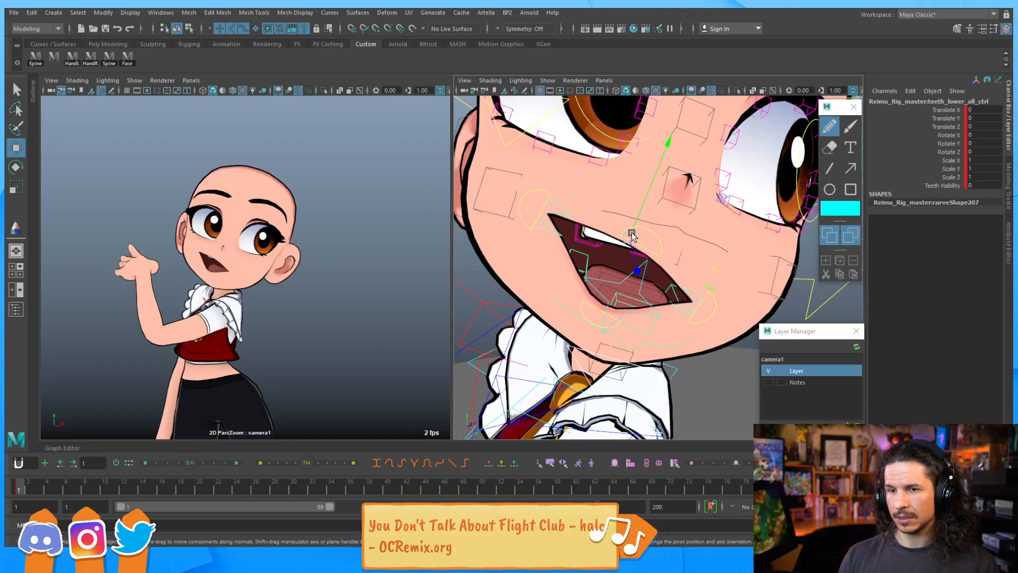
Rotate the right lower lip control about -29 degrees on X to open the lower lip
{"action": "scroll", "coordinate": [533, 228], "scroll_direction": "up", "scroll_amount": 4}
{"action": "left_click", "coordinate": [544, 191]}
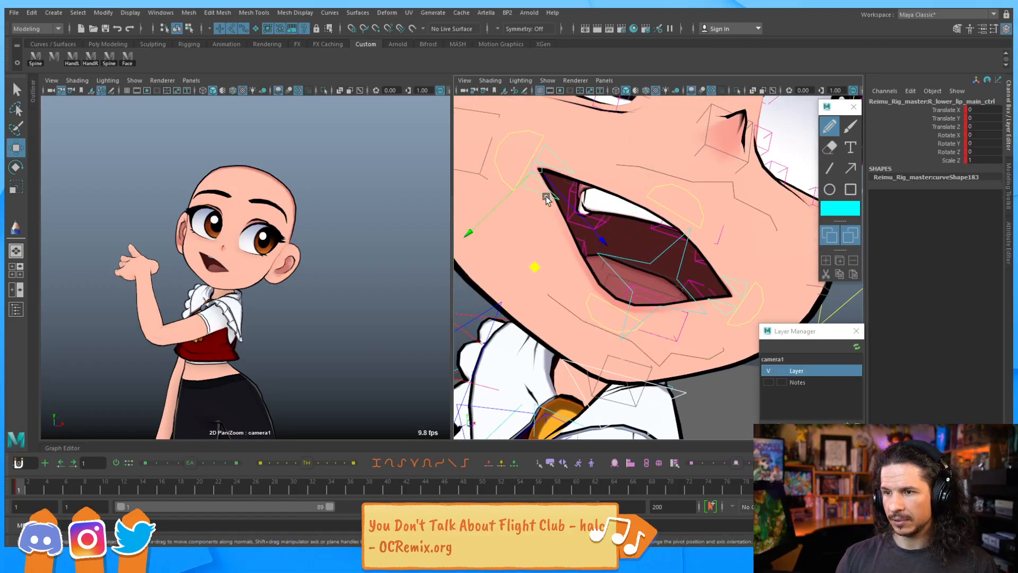
{"action": "key", "text": "e"}
{"action": "left_click_drag", "start_coordinate": [610, 217], "coordinate": [578, 248]}
{"action": "left_click", "coordinate": [723, 310]}
{"action": "left_click_drag", "start_coordinate": [672, 232], "coordinate": [655, 291]}
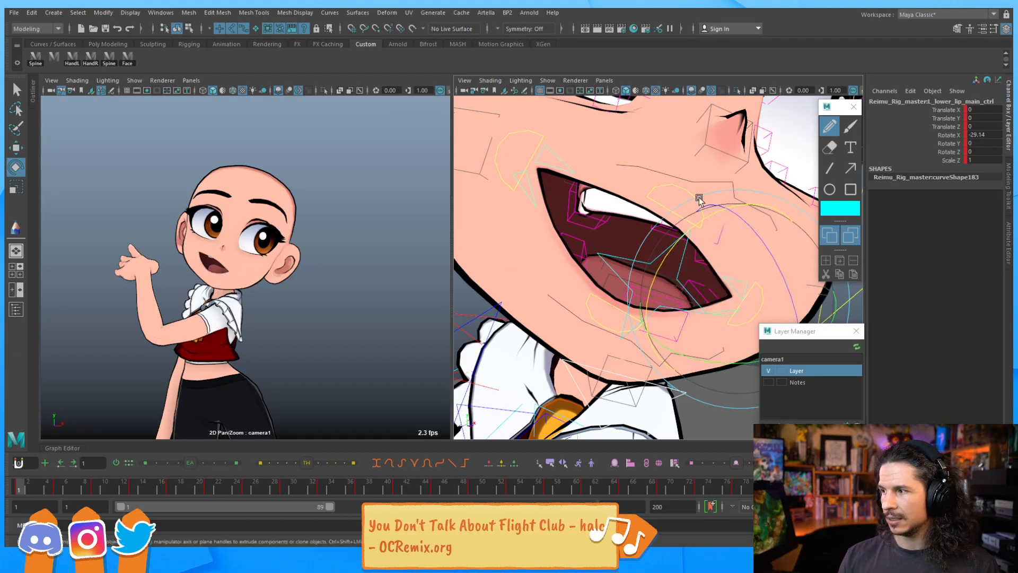
{"action": "left_click_drag", "start_coordinate": [707, 196], "coordinate": [662, 200], "text": "alt"}
{"action": "key", "text": "q"}
{"action": "left_click", "coordinate": [703, 277]}
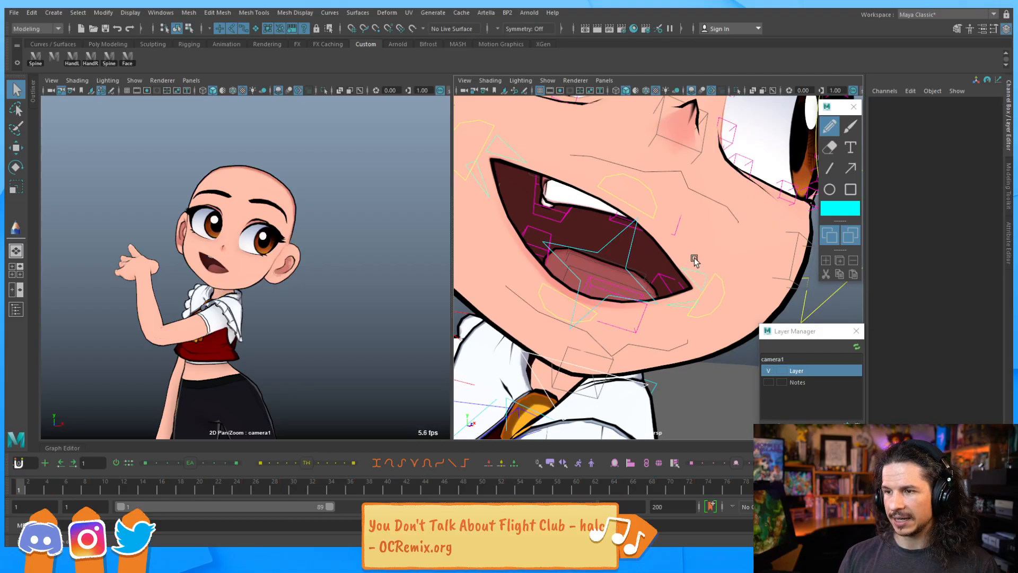
Try raising and rotating the left lip corner control
{"action": "key", "text": "w"}
{"action": "left_click", "coordinate": [723, 280]}
{"action": "middle_click_drag", "start_coordinate": [694, 198], "coordinate": [691, 186]}
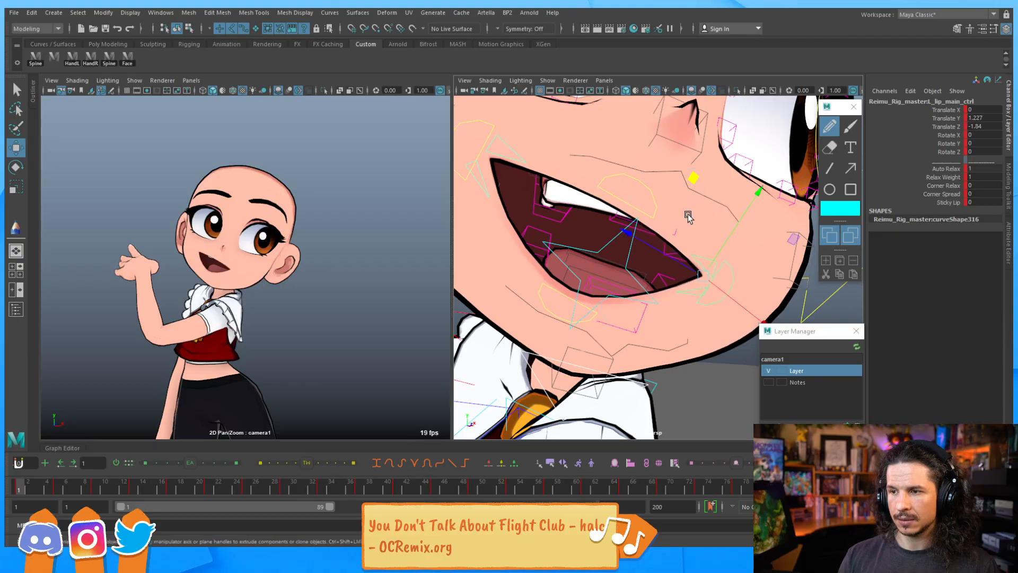
{"action": "key", "text": "e"}
{"action": "middle_click_drag", "start_coordinate": [673, 197], "coordinate": [669, 204]}
{"action": "left_click_drag", "start_coordinate": [662, 215], "coordinate": [663, 218]}
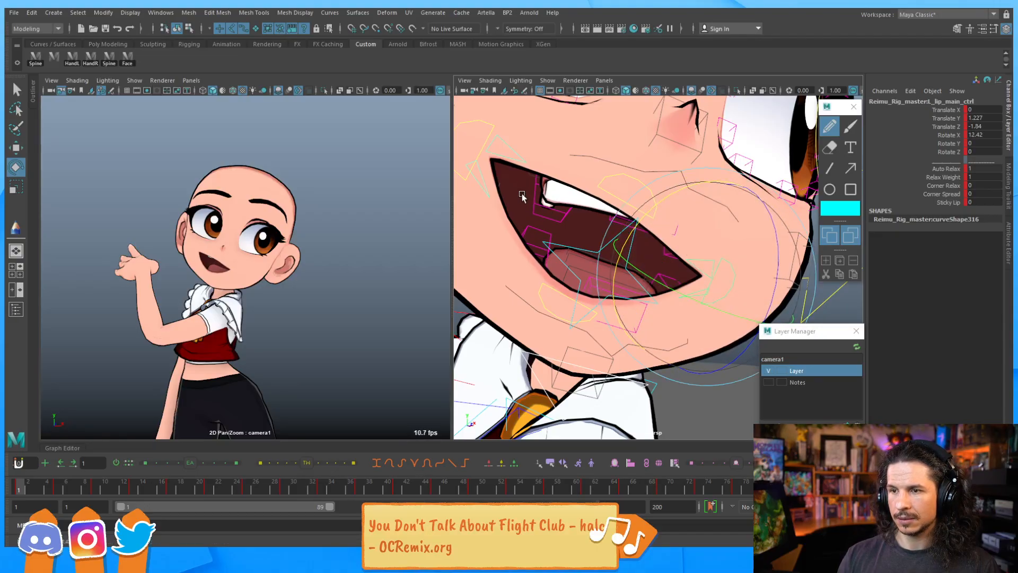
{"action": "left_click", "coordinate": [578, 184]}
{"action": "left_click_drag", "start_coordinate": [579, 184], "coordinate": [577, 199]}
{"action": "key", "text": "ctrl+z"}
{"action": "key", "text": "ctrl+z"}
{"action": "key", "text": "ctrl+z"}
{"action": "key", "text": "ctrl+z"}
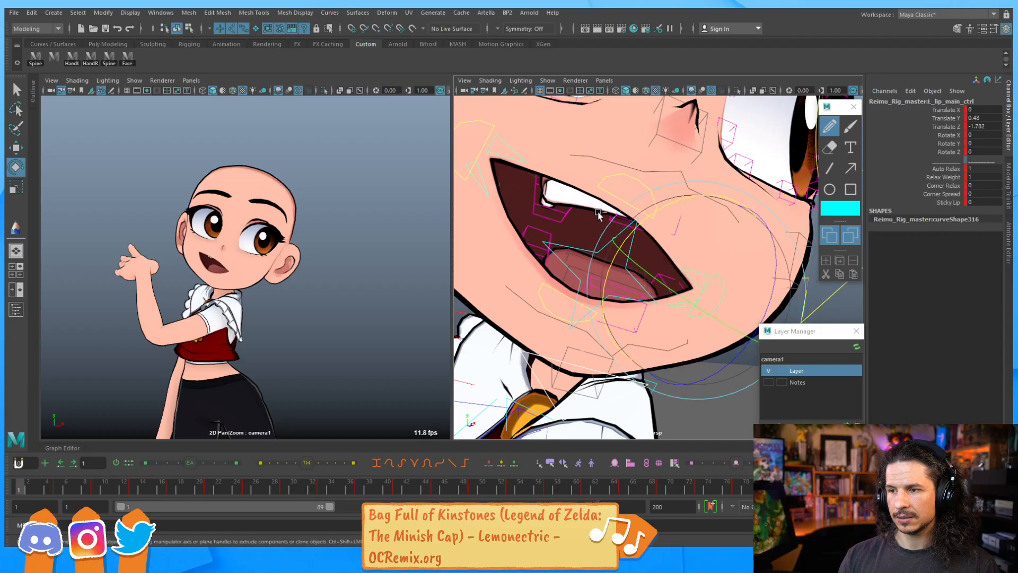
Nudge the left lip corner control and rotate the right upper lip control about -4.5 degrees on X
{"action": "key", "text": "w"}
{"action": "mouse_move", "coordinate": [682, 195]}
{"action": "left_mouse_down"}
{"action": "mouse_move", "coordinate": [690, 187]}
{"action": "mouse_move", "coordinate": [667, 206]}
{"action": "left_mouse_up"}
{"action": "key", "text": "e"}
{"action": "key", "text": "q"}
{"action": "left_click", "coordinate": [705, 264]}
{"action": "key", "text": "e"}
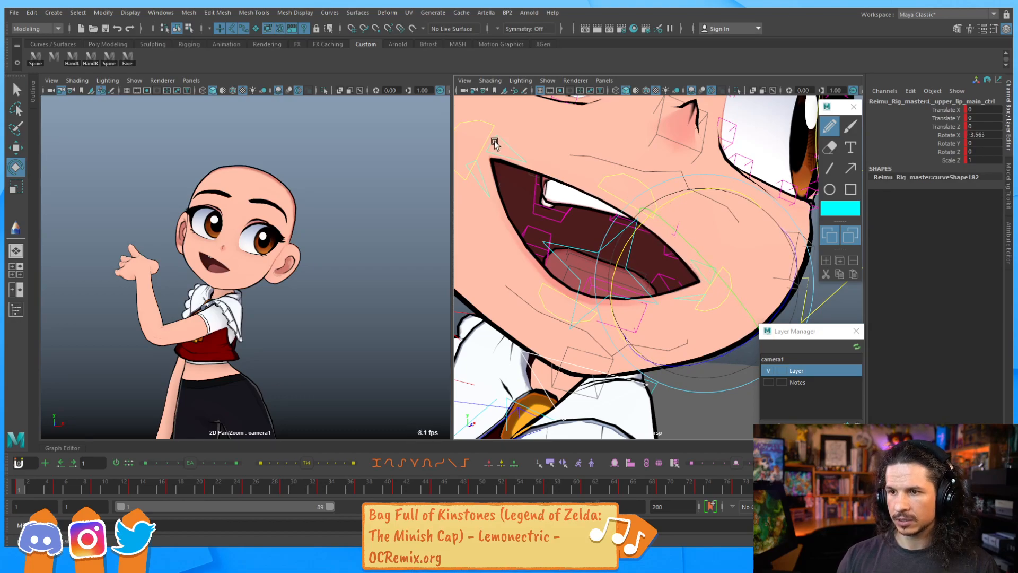
{"action": "left_click", "coordinate": [510, 154]}
{"action": "left_click_drag", "start_coordinate": [581, 157], "coordinate": [578, 146]}
{"action": "right_click_drag", "start_coordinate": [663, 211], "coordinate": [644, 207], "text": "alt"}
{"action": "left_click_drag", "start_coordinate": [643, 207], "coordinate": [631, 226], "text": "alt"}
{"action": "right_click_drag", "start_coordinate": [631, 226], "coordinate": [705, 233], "text": "alt"}
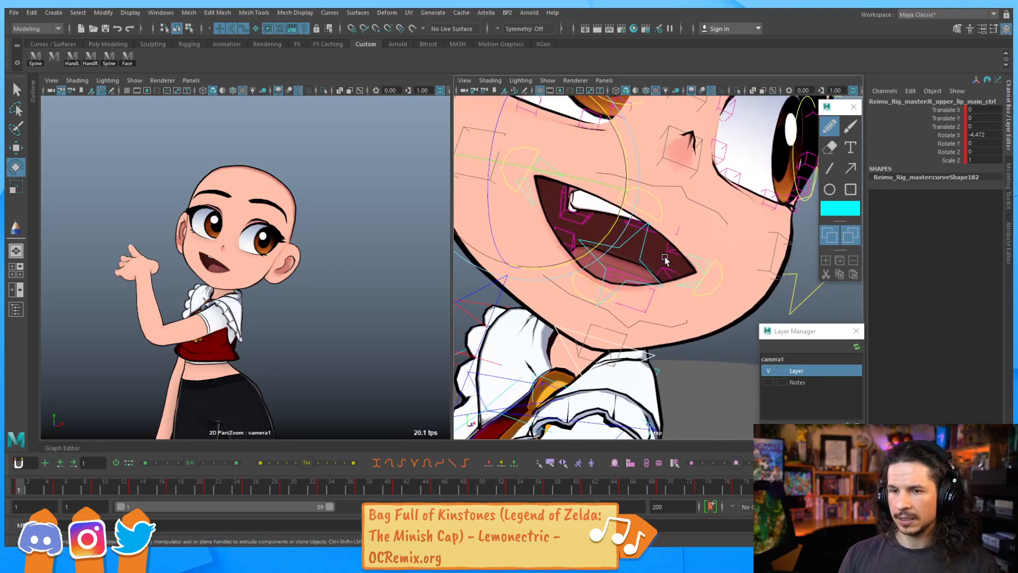
{"action": "key", "text": "q"}
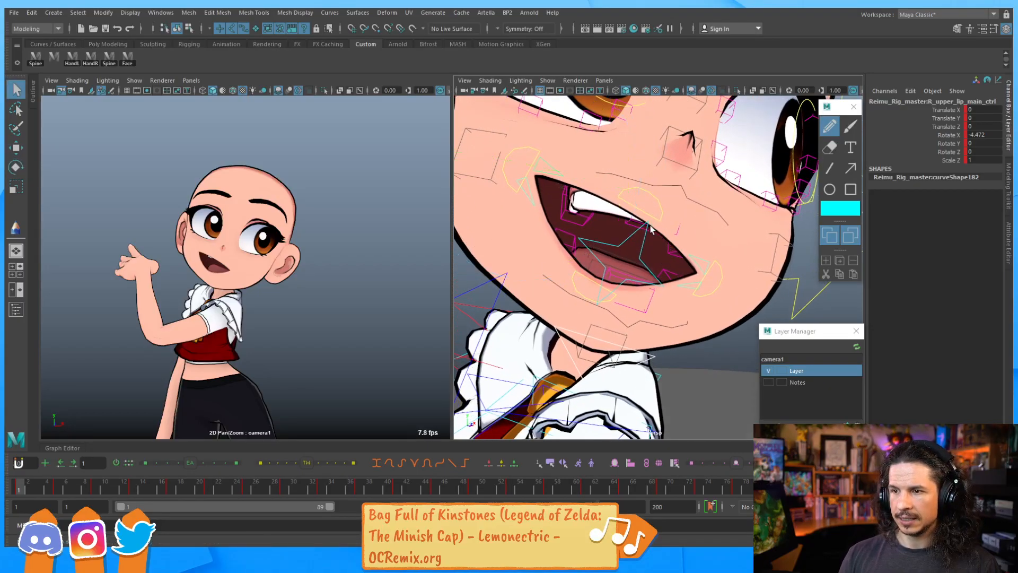
Rotate and move the upper teeth control to sit inside the open mouth
{"action": "left_click", "coordinate": [704, 203]}
{"action": "key", "text": "e"}
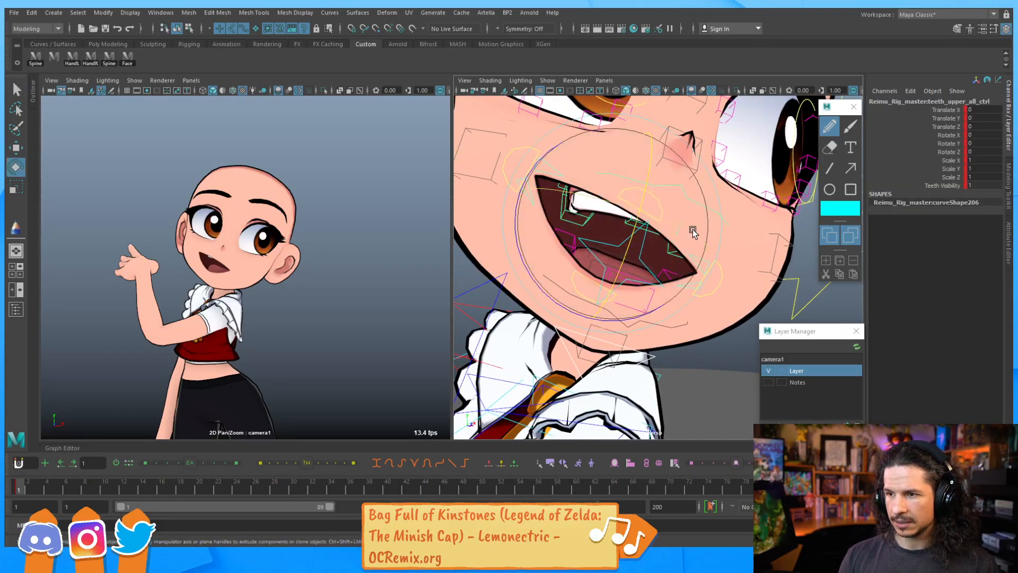
{"action": "left_click_drag", "start_coordinate": [639, 225], "coordinate": [629, 244]}
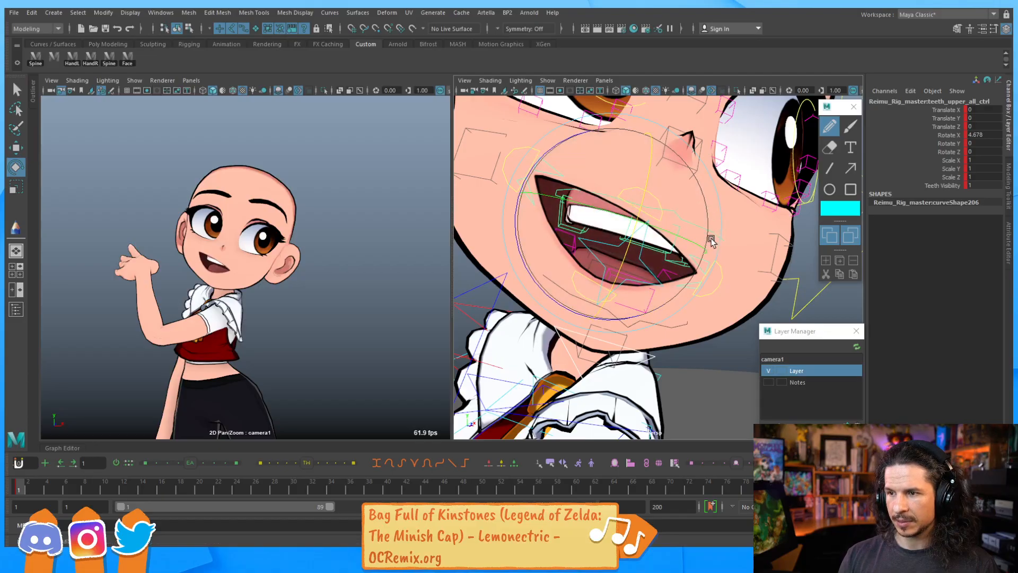
{"action": "left_click_drag", "start_coordinate": [627, 318], "coordinate": [612, 321]}
{"action": "key", "text": "q"}
{"action": "key", "text": "w"}
{"action": "left_click_drag", "start_coordinate": [692, 262], "coordinate": [718, 176]}
{"action": "key", "text": "e"}
{"action": "key", "text": "q"}
{"action": "key", "text": "w"}
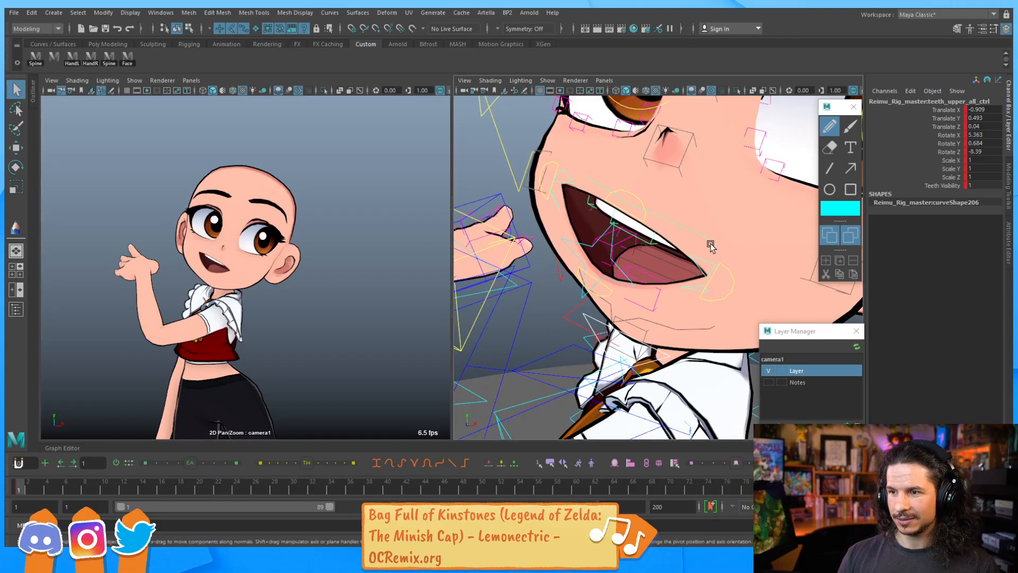
Nudge the upper teeth control slightly lower and rotate the lower lip main control a little further open
{"action": "left_click_drag", "start_coordinate": [751, 240], "coordinate": [755, 248]}
{"action": "left_click_drag", "start_coordinate": [717, 190], "coordinate": [711, 189]}
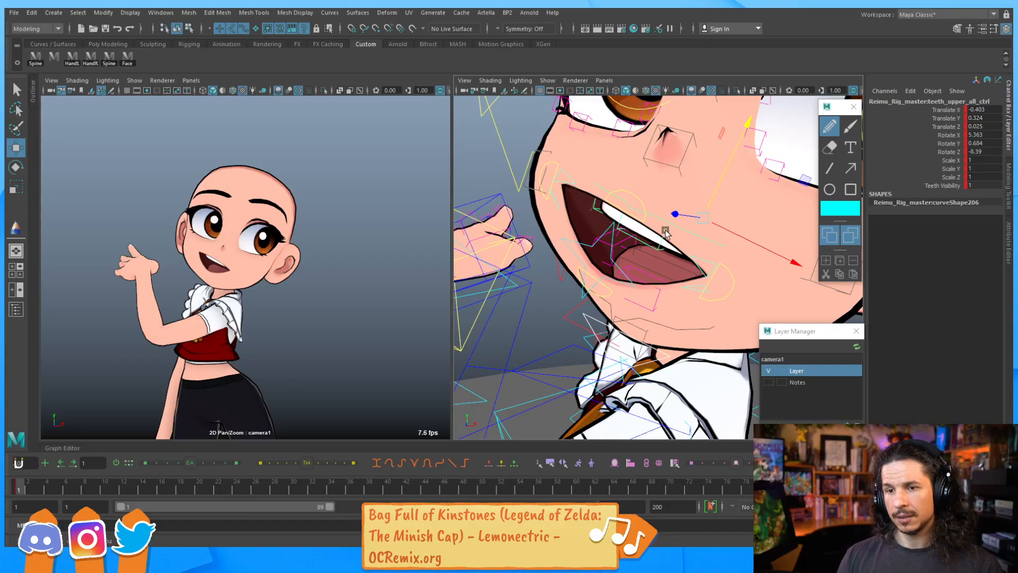
{"action": "left_click", "coordinate": [695, 292]}
{"action": "key", "text": "e"}
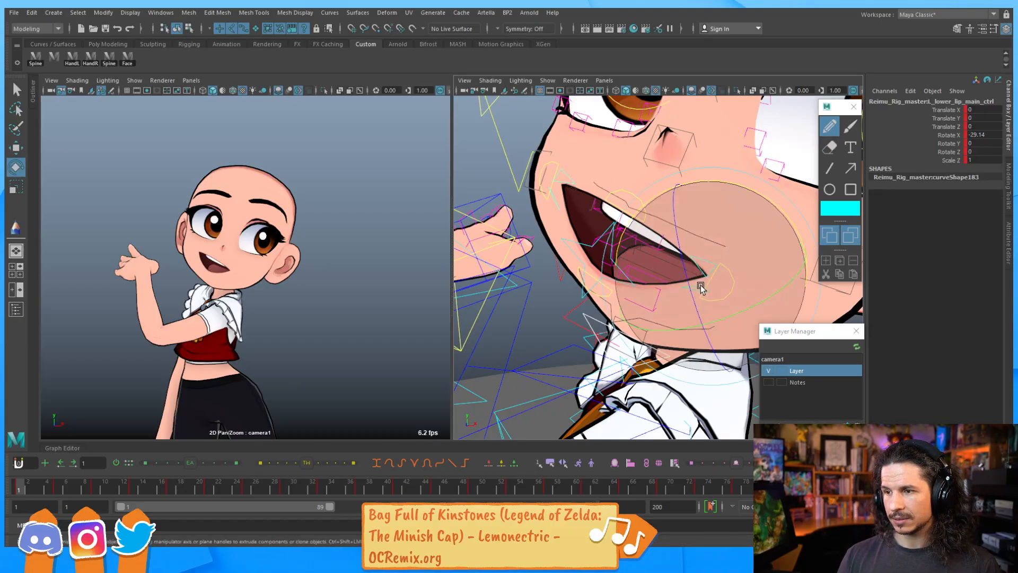
{"action": "left_click_drag", "start_coordinate": [713, 200], "coordinate": [487, 199], "text": "alt"}
{"action": "mouse_move", "coordinate": [685, 278]}
{"action": "left_mouse_down", "text": "alt"}
{"action": "mouse_move", "coordinate": [694, 277]}
{"action": "mouse_move", "coordinate": [666, 275]}
{"action": "left_mouse_up", "text": "alt"}
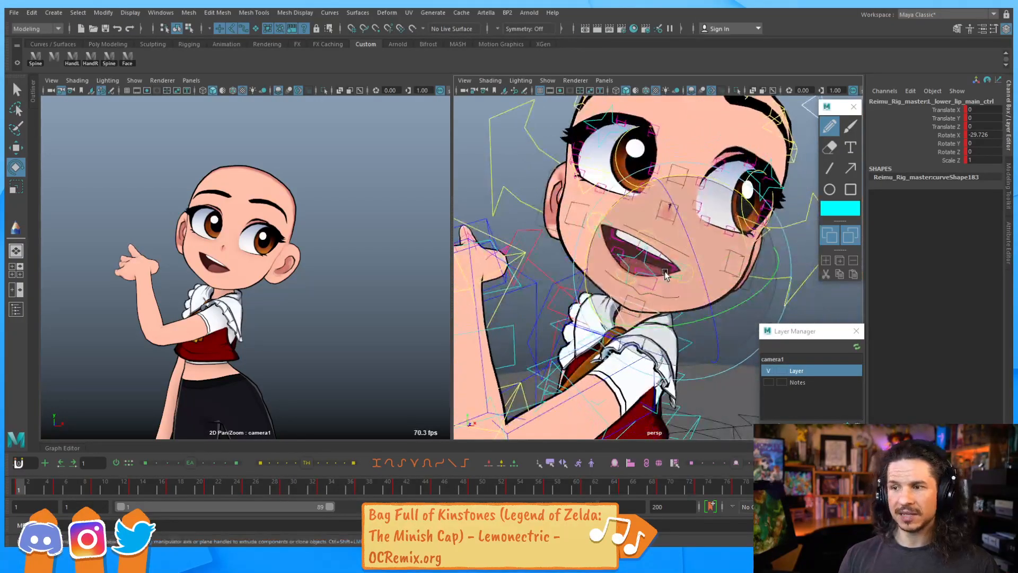
Move and rotate the main lip control to shift and turn the mouth to the side
{"action": "left_click_drag", "start_coordinate": [651, 234], "coordinate": [630, 286], "text": "alt"}
{"action": "key", "text": "w"}
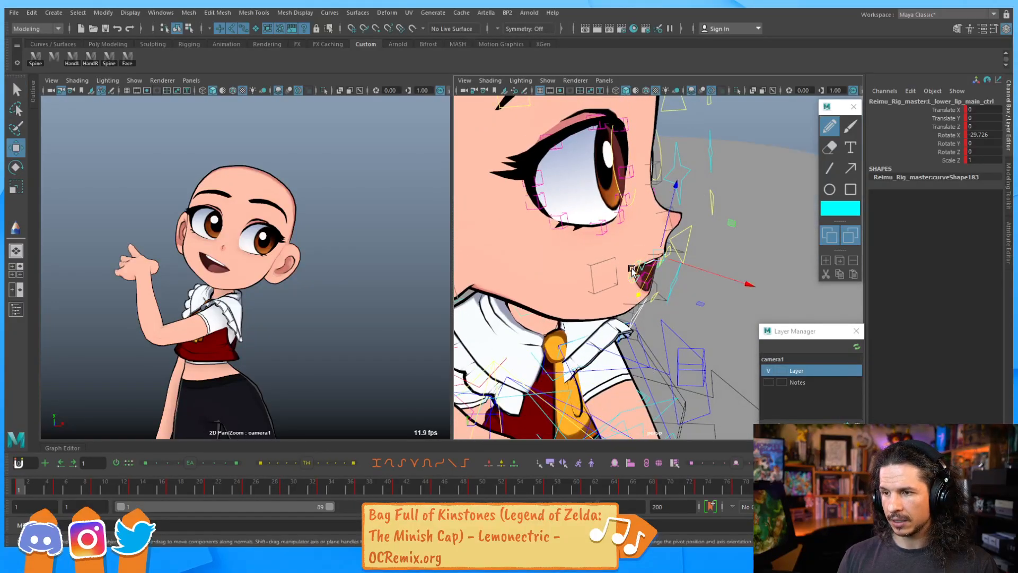
{"action": "left_click", "coordinate": [631, 271]}
{"action": "left_click_drag", "start_coordinate": [696, 291], "coordinate": [648, 304]}
{"action": "key", "text": "e"}
{"action": "left_click_drag", "start_coordinate": [595, 378], "coordinate": [674, 370]}
{"action": "key", "text": "q"}
{"action": "left_click", "coordinate": [614, 263]}
{"action": "key", "text": "w"}
{"action": "key", "text": "e"}
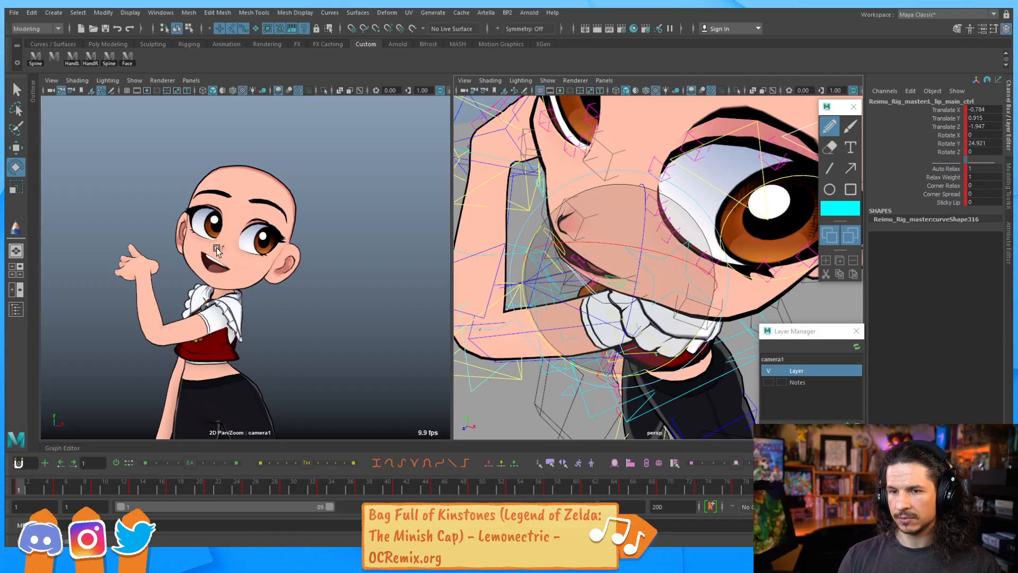
Rotate the lower lip main control to about -44 degrees on X to open the mouth wider
{"action": "left_click_drag", "start_coordinate": [639, 300], "coordinate": [657, 261], "text": "alt"}
{"action": "key", "text": "w"}
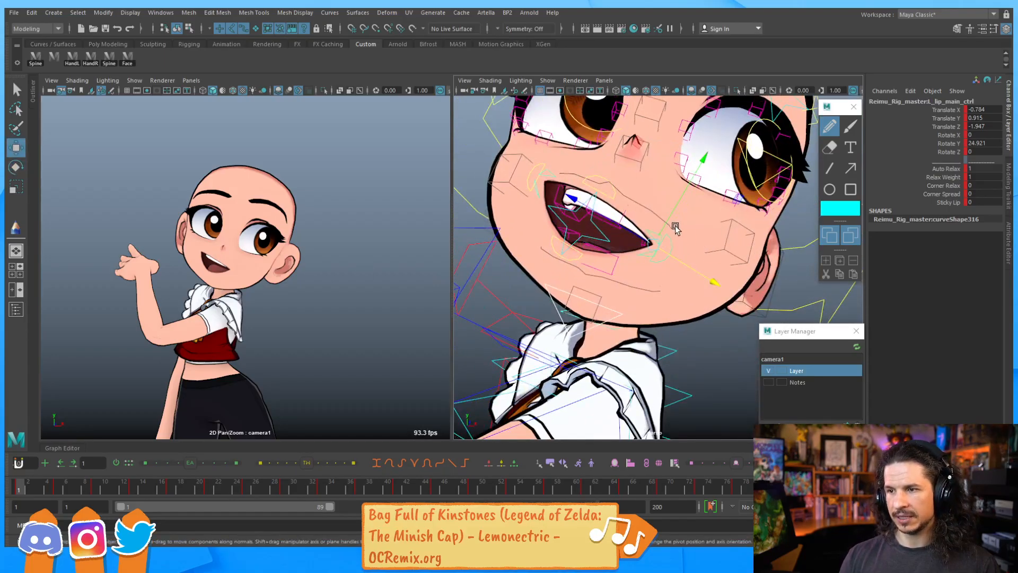
{"action": "left_click_drag", "start_coordinate": [679, 228], "coordinate": [689, 222], "text": "alt"}
{"action": "left_click_drag", "start_coordinate": [646, 248], "coordinate": [650, 249]}
{"action": "mouse_move", "coordinate": [595, 208]}
{"action": "left_mouse_down", "text": "alt"}
{"action": "mouse_move", "coordinate": [682, 229]}
{"action": "mouse_move", "coordinate": [586, 222]}
{"action": "left_mouse_up", "text": "alt"}
{"action": "left_click", "coordinate": [585, 224]}
{"action": "key", "text": "e"}
{"action": "left_click_drag", "start_coordinate": [628, 286], "coordinate": [585, 268]}
{"action": "left_click", "coordinate": [638, 270]}
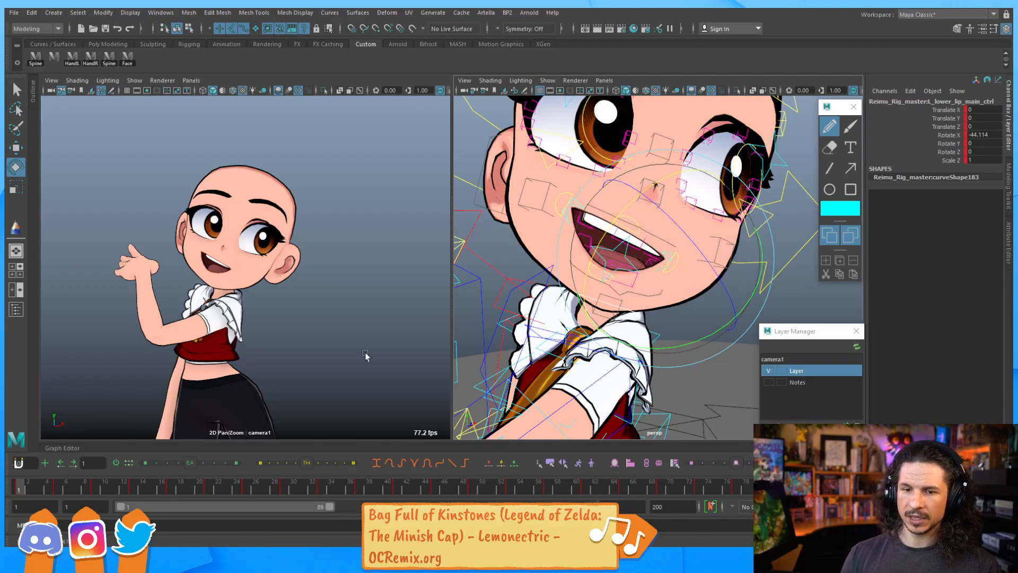
Scrub the first frames of the timeline to review the mouth pose
{"action": "left_click_drag", "start_coordinate": [46, 492], "coordinate": [57, 488]}
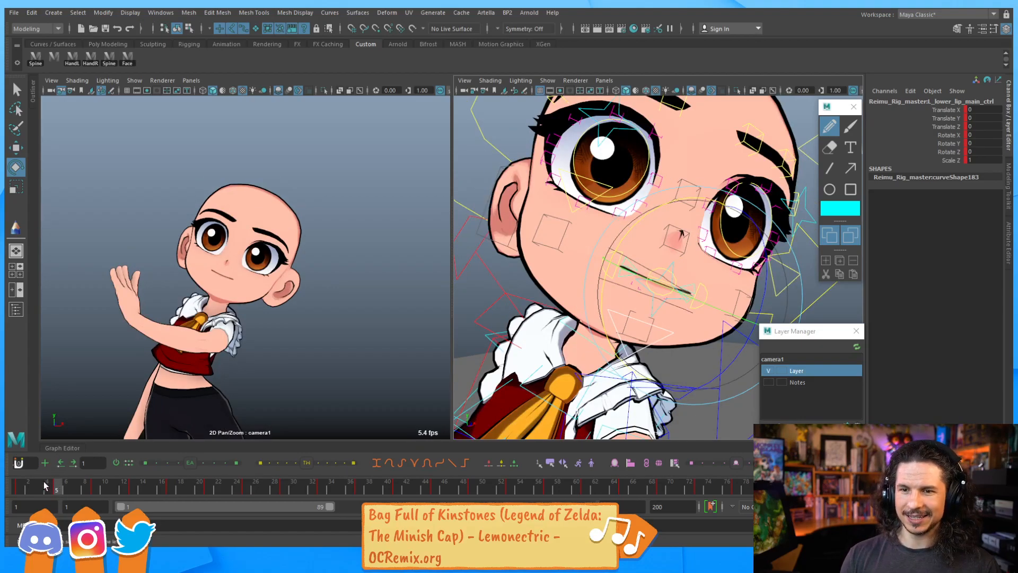
{"action": "left_click", "coordinate": [20, 492]}
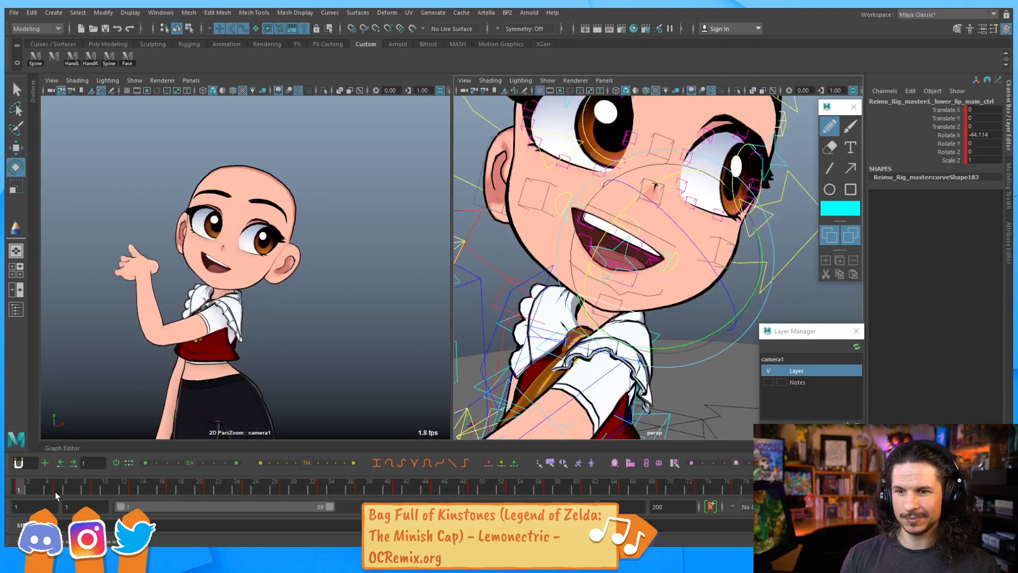
{"action": "left_click", "coordinate": [55, 491]}
{"action": "left_click", "coordinate": [19, 490]}
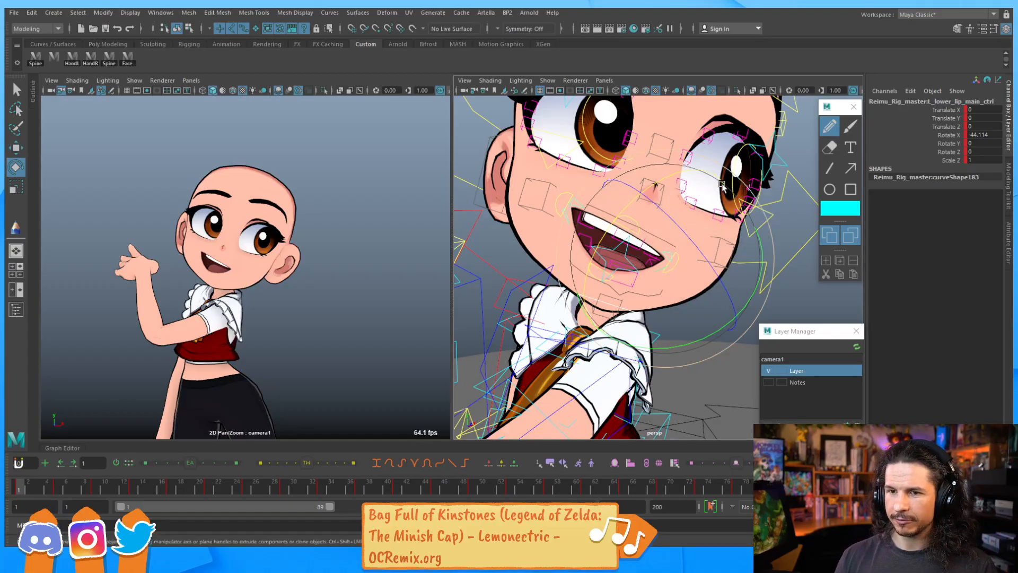
Select the eyeball aim master control and move it slightly down to adjust the gaze
{"action": "scroll", "coordinate": [750, 186], "scroll_direction": "down", "scroll_amount": 5}
{"action": "middle_click_drag", "start_coordinate": [750, 188], "coordinate": [622, 214], "text": "alt"}
{"action": "scroll", "coordinate": [622, 214], "scroll_direction": "down", "scroll_amount": 2}
{"action": "scroll", "coordinate": [668, 244], "scroll_direction": "down", "scroll_amount": 2}
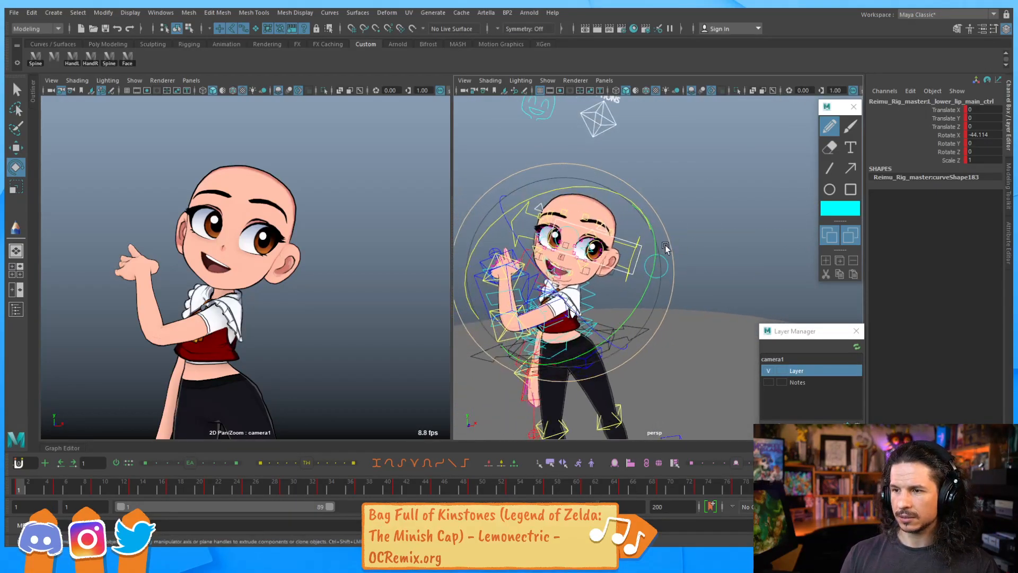
{"action": "middle_click_drag", "start_coordinate": [668, 244], "coordinate": [726, 239], "text": "alt"}
{"action": "key", "text": "q"}
{"action": "left_click", "coordinate": [746, 223]}
{"action": "left_click_drag", "start_coordinate": [711, 234], "coordinate": [626, 206]}
{"action": "key", "text": "w"}
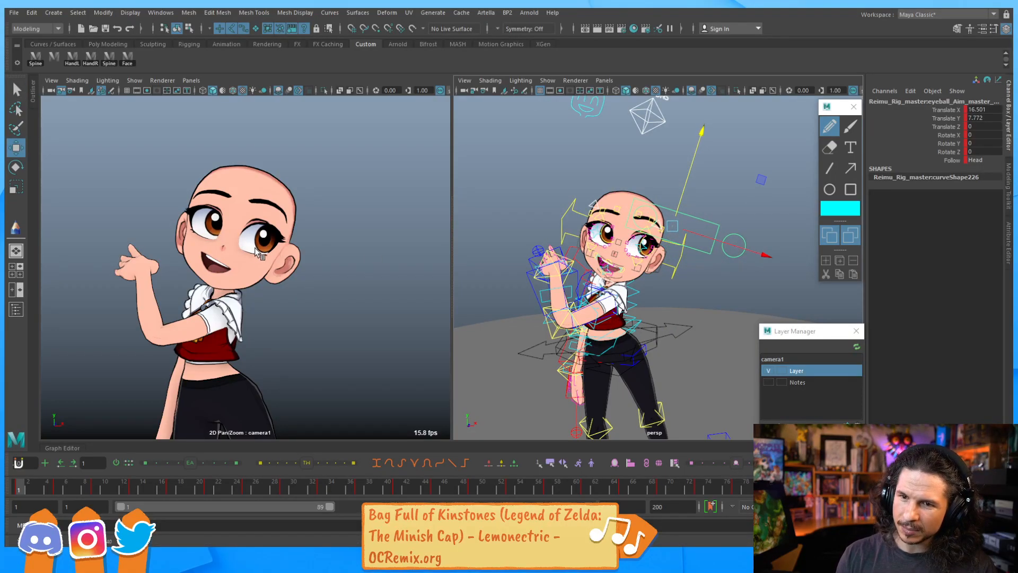
{"action": "left_click_drag", "start_coordinate": [682, 187], "coordinate": [683, 185]}
{"action": "key", "text": "q"}
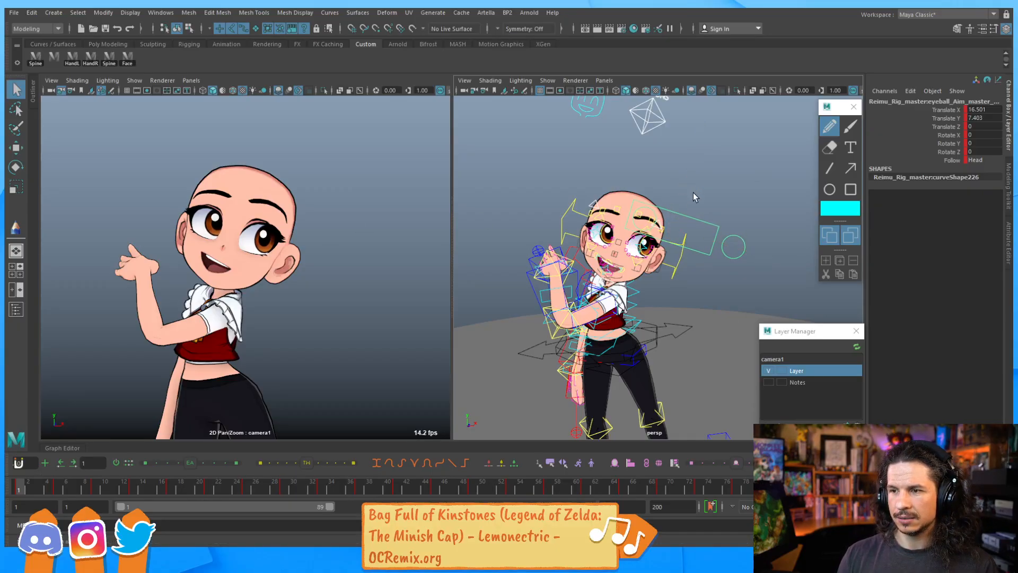
Select the right eyeball aim control and nudge it downward
{"action": "key", "text": "e"}
{"action": "key", "text": "q"}
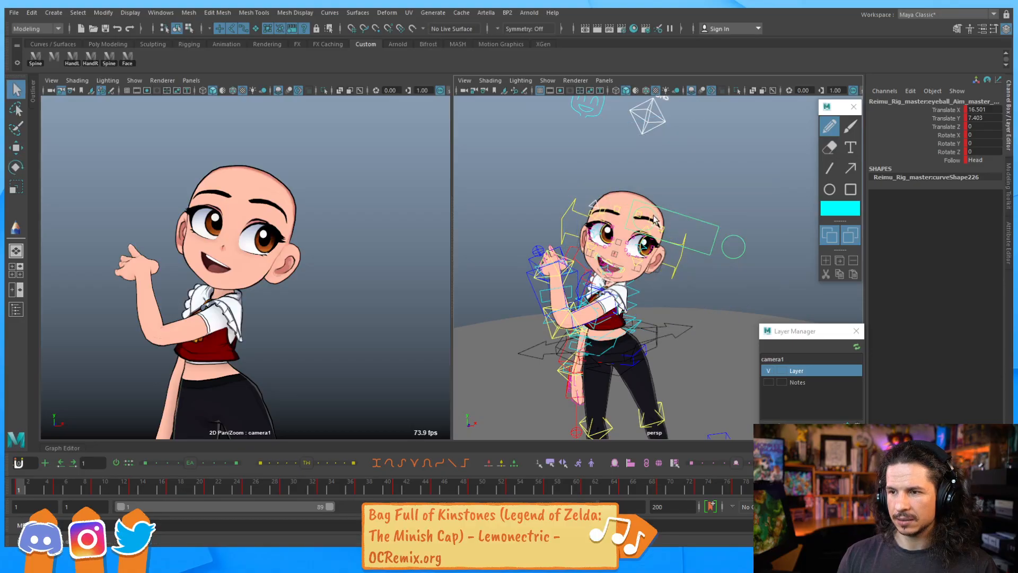
{"action": "left_click", "coordinate": [652, 212]}
{"action": "key", "text": "w"}
{"action": "left_click_drag", "start_coordinate": [648, 202], "coordinate": [649, 212]}
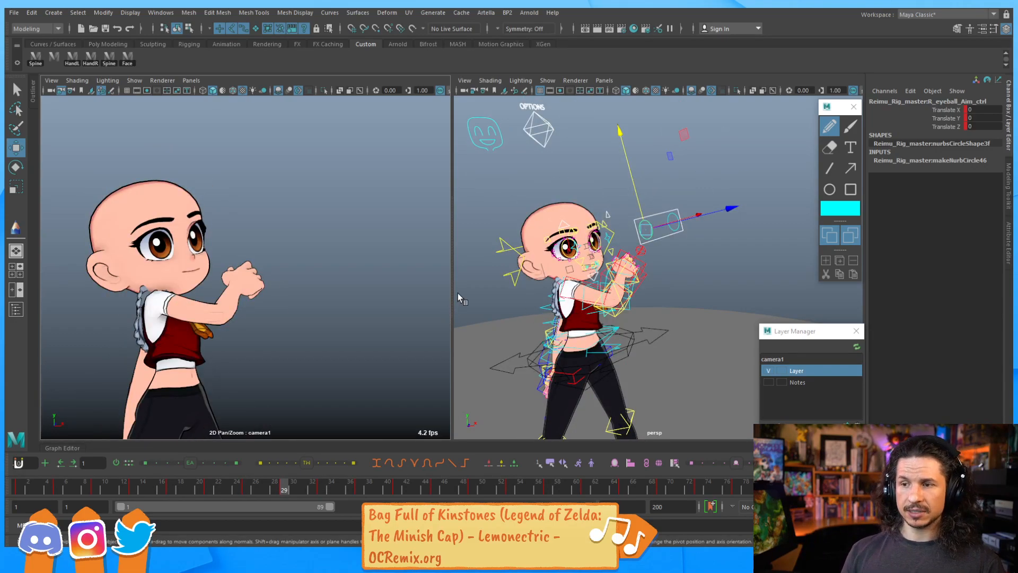
Reposition the right eyeball aim control to about -21 on X and 4.5 on Y
{"action": "scroll", "coordinate": [628, 236], "scroll_direction": "up", "scroll_amount": 5}
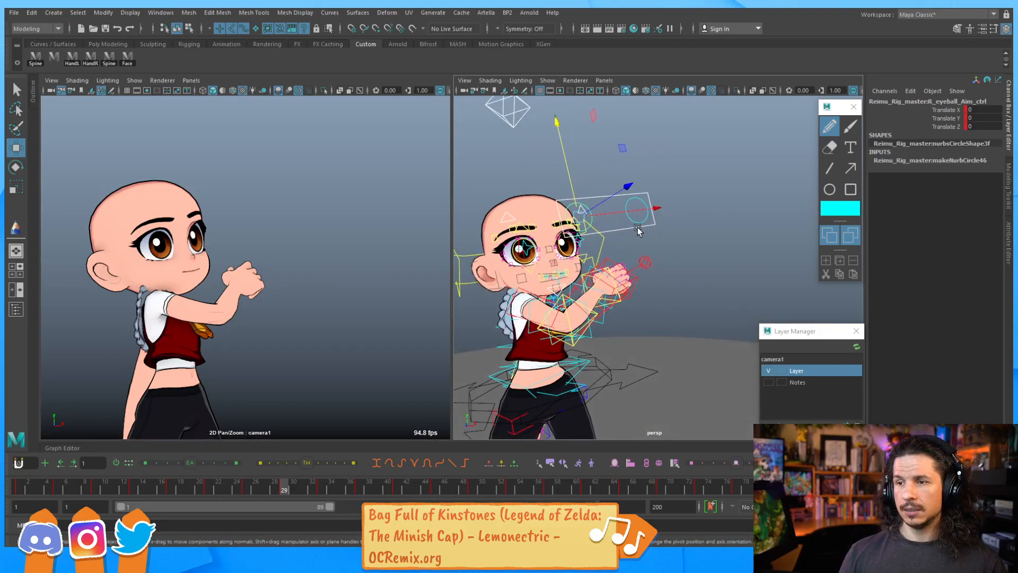
{"action": "left_click", "coordinate": [631, 233]}
{"action": "left_click_drag", "start_coordinate": [631, 233], "coordinate": [606, 232]}
{"action": "key", "text": "q"}
{"action": "left_click", "coordinate": [633, 219]}
{"action": "key", "text": "w"}
{"action": "left_click_drag", "start_coordinate": [672, 213], "coordinate": [603, 223]}
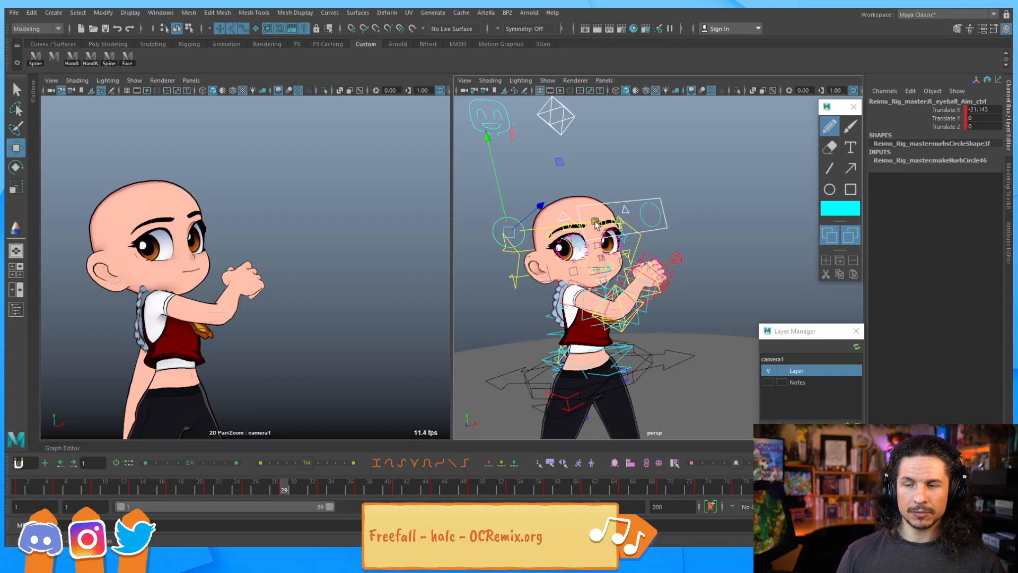
{"action": "left_click_drag", "start_coordinate": [499, 185], "coordinate": [493, 166]}
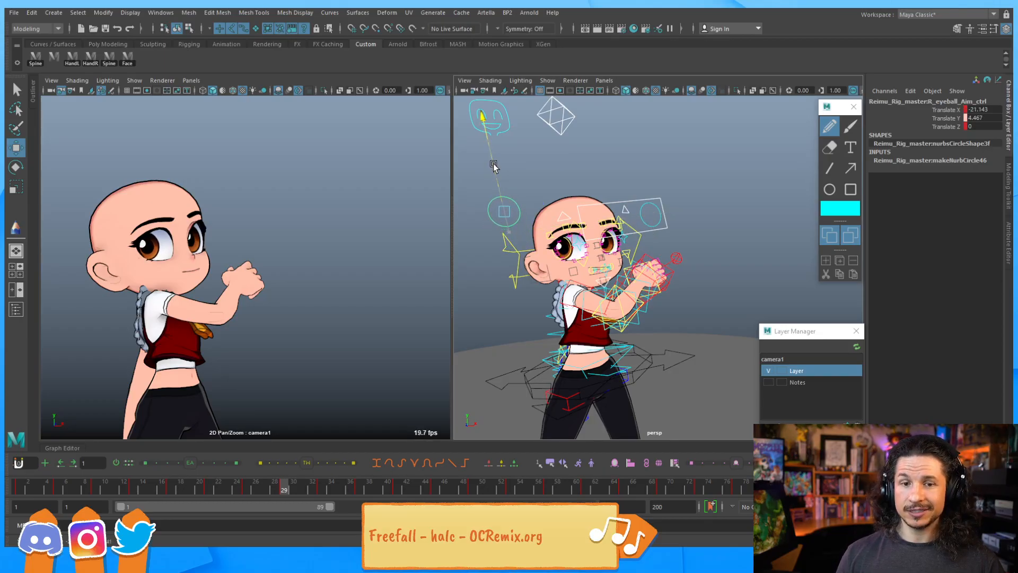
{"action": "key", "text": "q"}
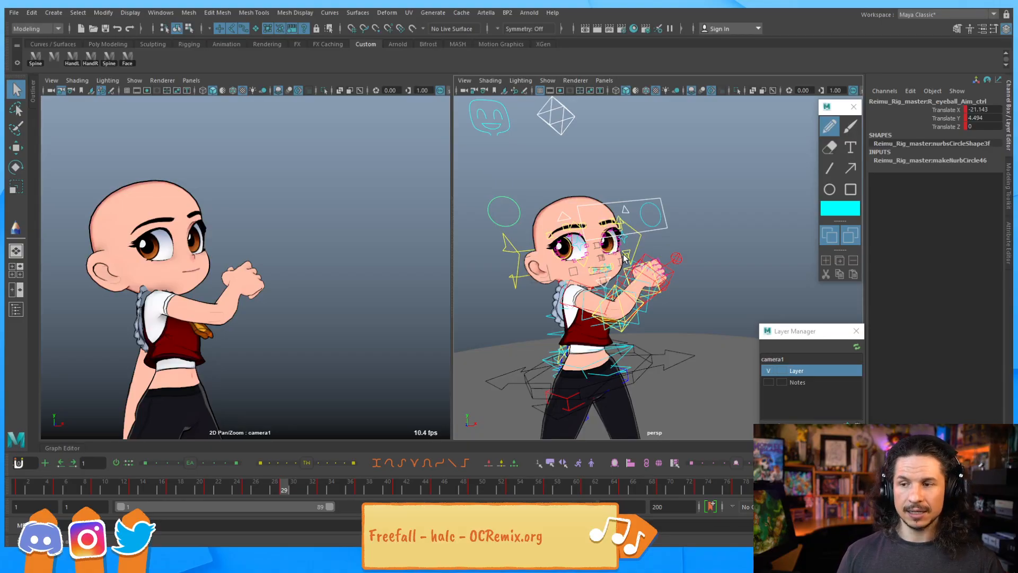
Move the eyeball aim master control to about -12.6 on X and -11 on Y to lower the gaze
{"action": "left_click", "coordinate": [648, 236]}
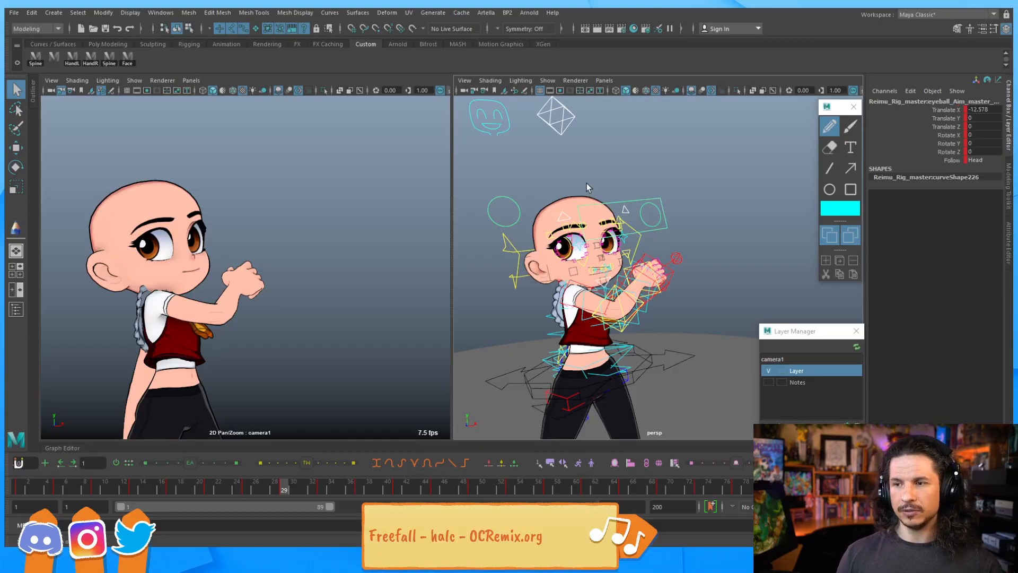
{"action": "key", "text": "w"}
{"action": "left_click_drag", "start_coordinate": [611, 181], "coordinate": [619, 227]}
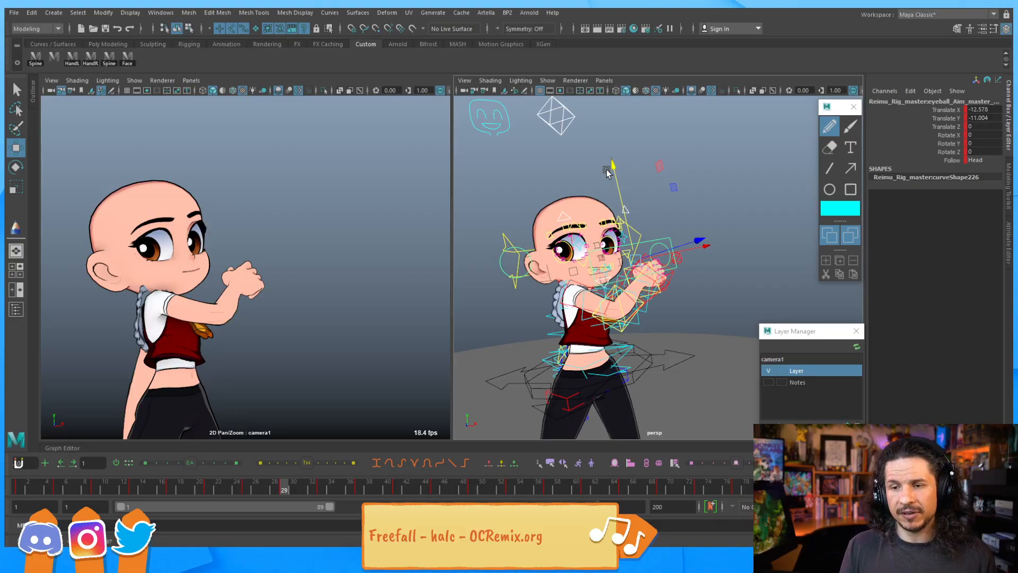
Play back the animation and scrub to frame 30 to review the eyes
{"action": "key", "text": "alt+v"}
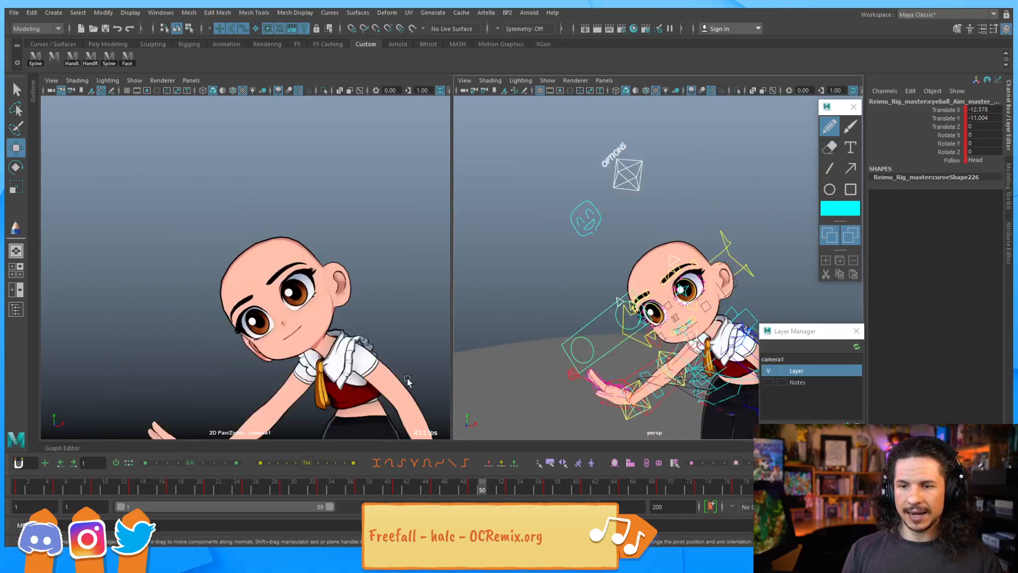
{"action": "left_click_drag", "start_coordinate": [451, 482], "coordinate": [284, 447]}
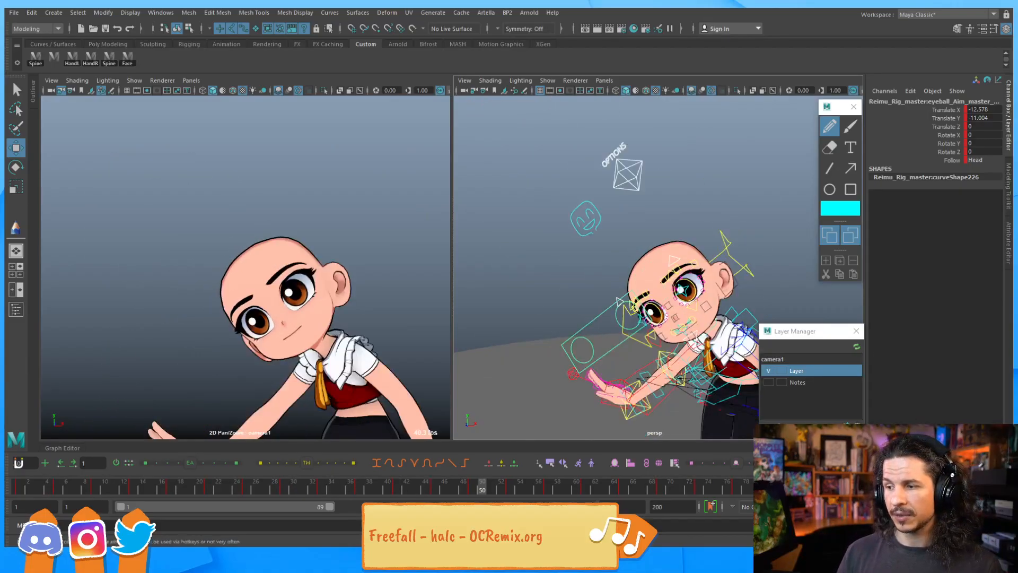
{"action": "key", "text": "alt+v"}
{"action": "left_click_drag", "start_coordinate": [246, 490], "coordinate": [293, 478]}
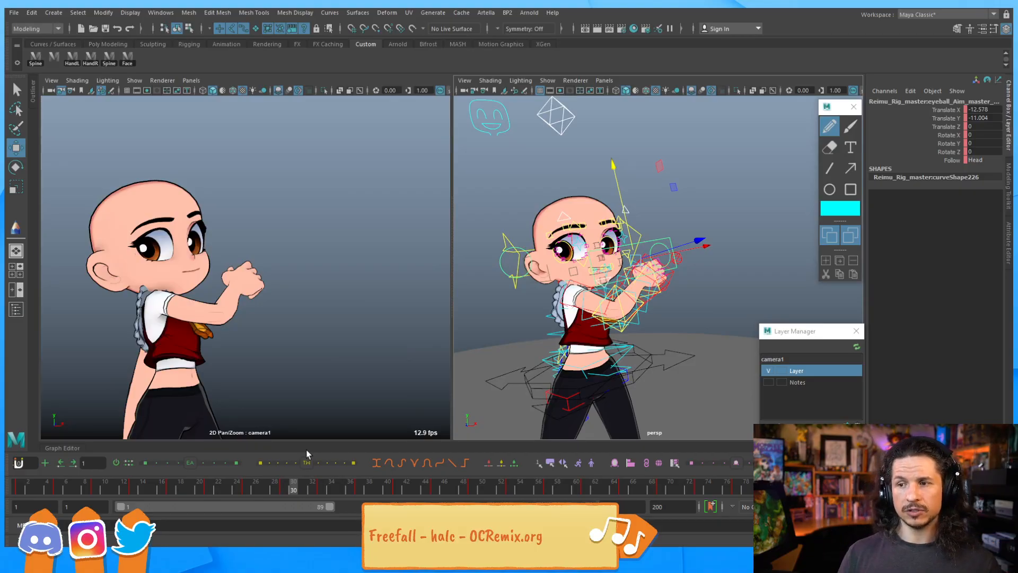
Try raising the right and left brow master controls
{"action": "right_click_drag", "start_coordinate": [576, 208], "coordinate": [716, 224], "text": "alt"}
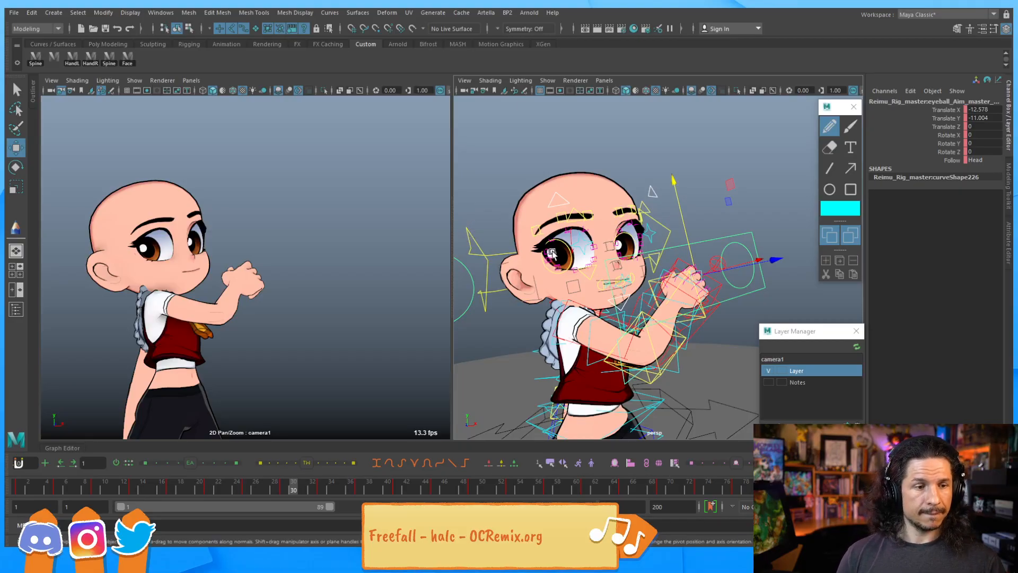
{"action": "left_click_drag", "start_coordinate": [573, 260], "coordinate": [530, 263], "text": "alt"}
{"action": "right_click_drag", "start_coordinate": [583, 263], "coordinate": [702, 263], "text": "alt"}
{"action": "left_click_drag", "start_coordinate": [702, 264], "coordinate": [569, 270], "text": "alt"}
{"action": "right_click_drag", "start_coordinate": [567, 270], "coordinate": [607, 269], "text": "alt"}
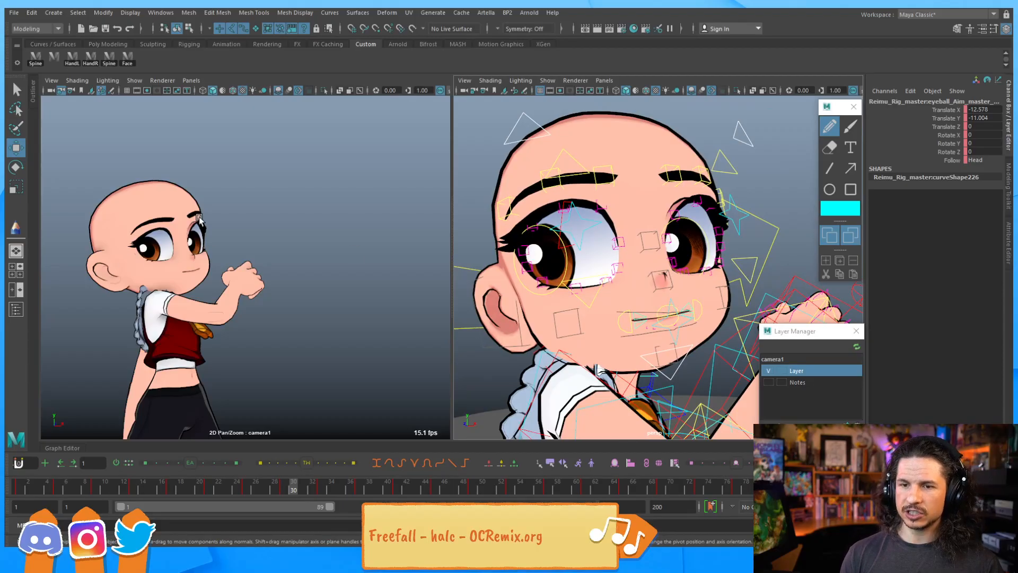
{"action": "left_click", "coordinate": [580, 163]}
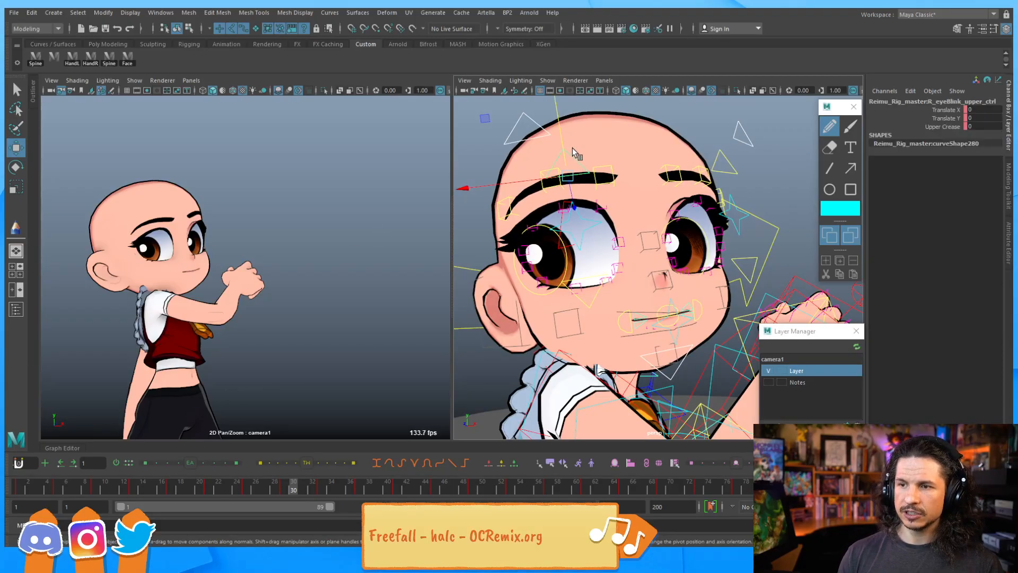
{"action": "left_click", "coordinate": [533, 130]}
{"action": "left_click_drag", "start_coordinate": [532, 130], "coordinate": [554, 105]}
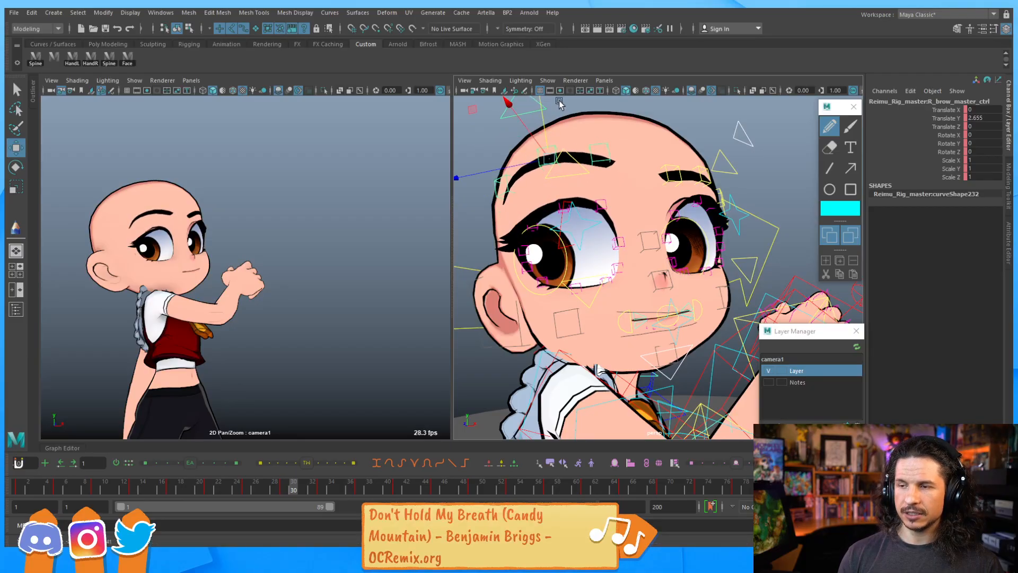
{"action": "left_click", "coordinate": [738, 132]}
{"action": "left_click_drag", "start_coordinate": [691, 129], "coordinate": [690, 124]}
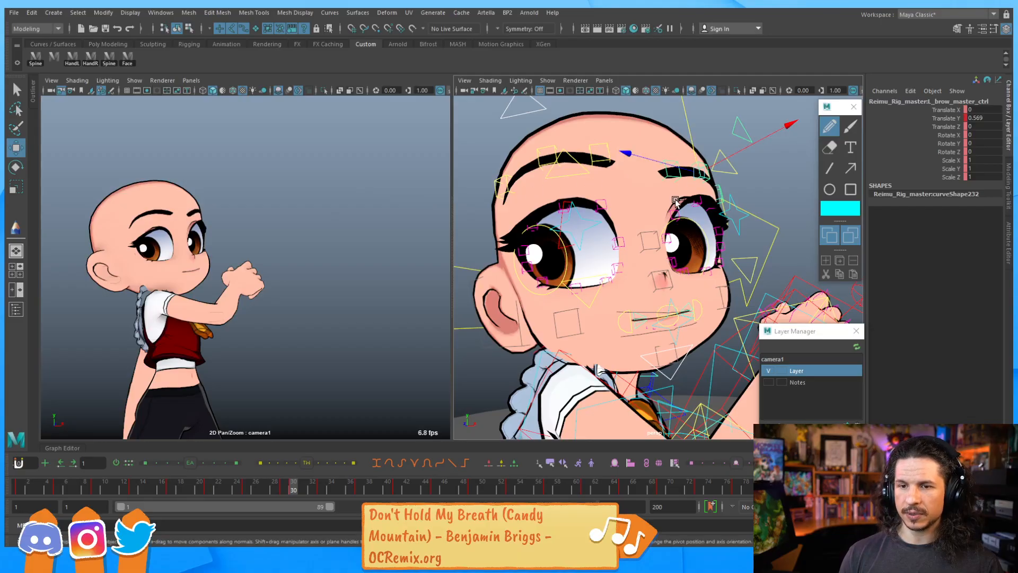
{"action": "key", "text": "ctrl+z"}
{"action": "key", "text": "ctrl+z"}
{"action": "key", "text": "ctrl+z"}
Try raising both brow master controls again, then undo the brow moves
{"action": "left_click", "coordinate": [726, 133]}
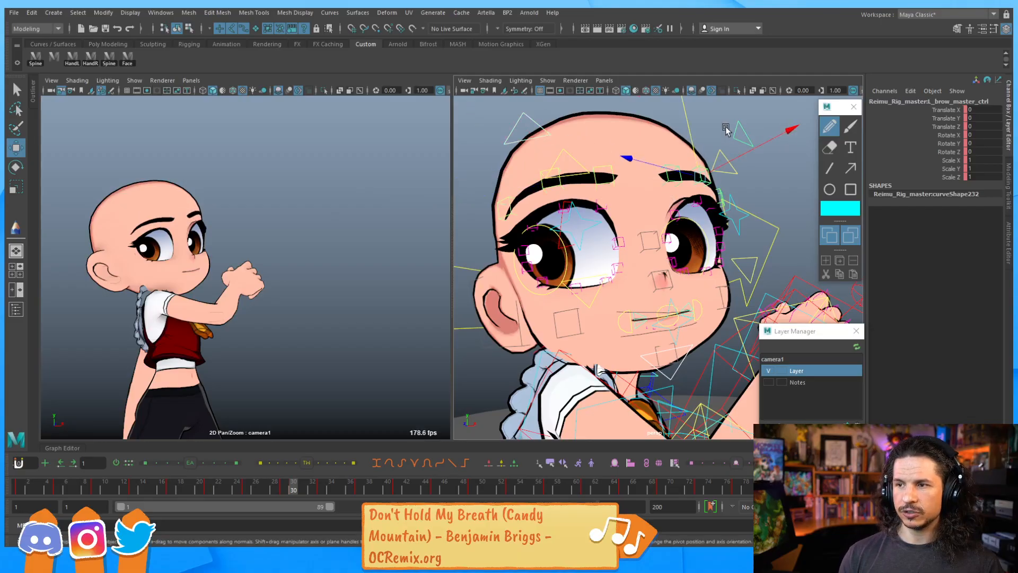
{"action": "left_click_drag", "start_coordinate": [688, 131], "coordinate": [685, 110]}
{"action": "left_click", "coordinate": [545, 137]}
{"action": "left_click_drag", "start_coordinate": [541, 129], "coordinate": [552, 106]}
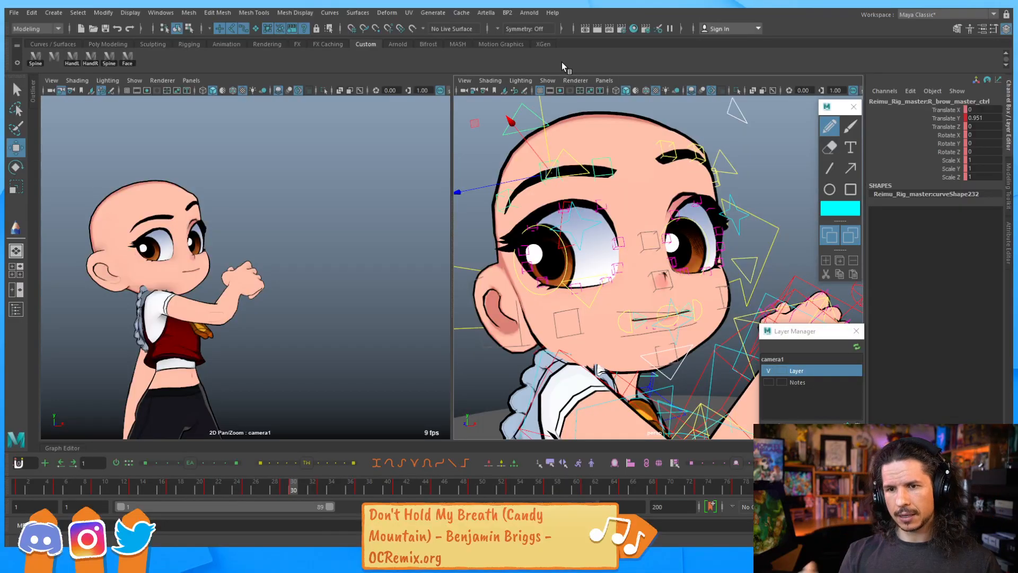
{"action": "key", "text": "ctrl+z"}
{"action": "key", "text": "ctrl+z"}
{"action": "key", "text": "ctrl+z"}
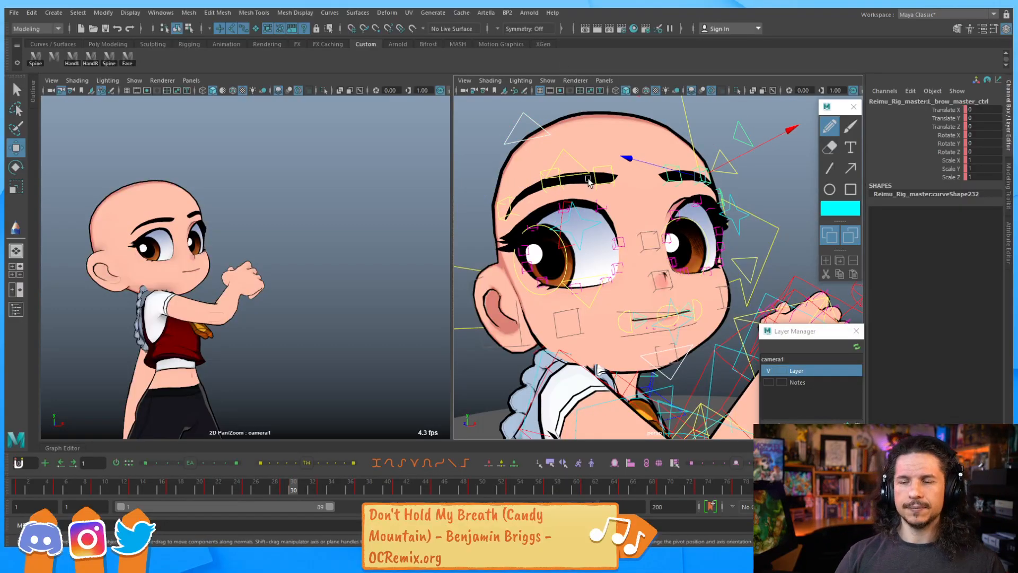
Move the lip all control up to about 1.95 on Y to raise the whole mouth
{"action": "middle_click_drag", "start_coordinate": [626, 208], "coordinate": [602, 200], "text": "alt"}
{"action": "scroll", "coordinate": [610, 212], "scroll_direction": "up", "scroll_amount": 1}
{"action": "left_click", "coordinate": [654, 313]}
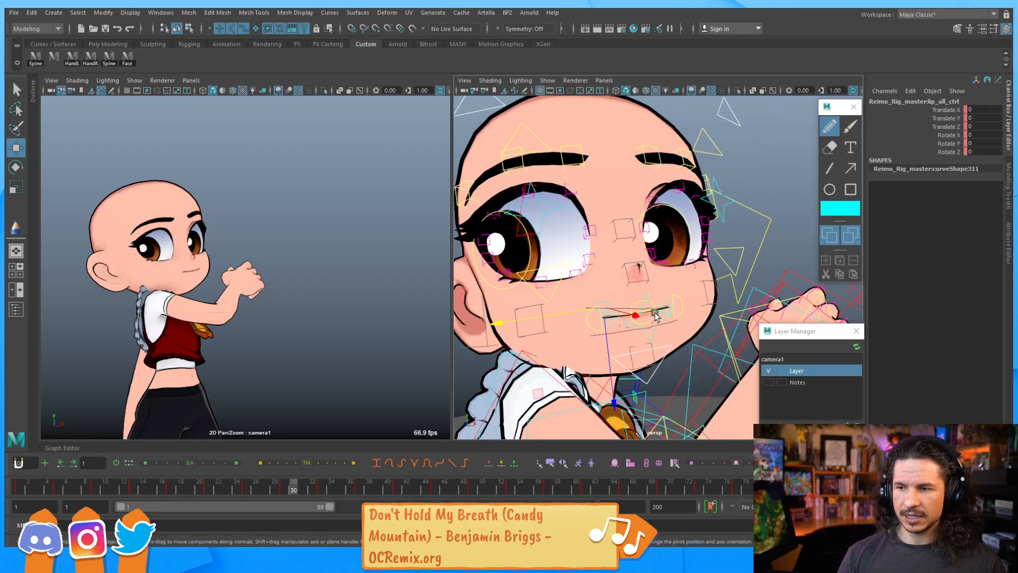
{"action": "left_click_drag", "start_coordinate": [644, 312], "coordinate": [713, 291], "text": "alt"}
{"action": "right_click_drag", "start_coordinate": [713, 291], "coordinate": [781, 266], "text": "alt"}
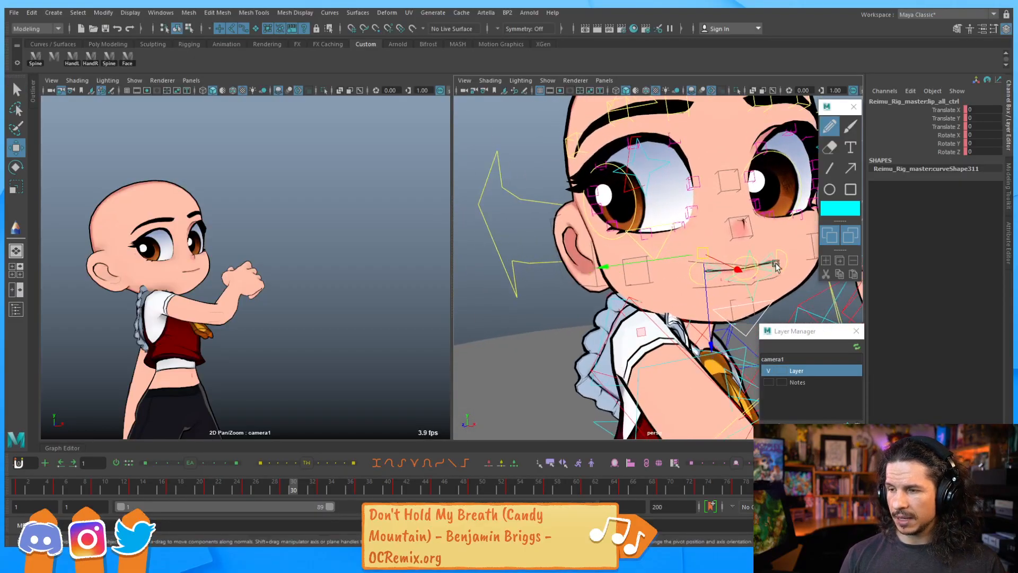
{"action": "middle_click_drag", "start_coordinate": [781, 266], "coordinate": [751, 268], "text": "alt"}
{"action": "key", "text": "q"}
{"action": "key", "text": "w"}
{"action": "left_click_drag", "start_coordinate": [618, 262], "coordinate": [599, 265]}
{"action": "key", "text": "e"}
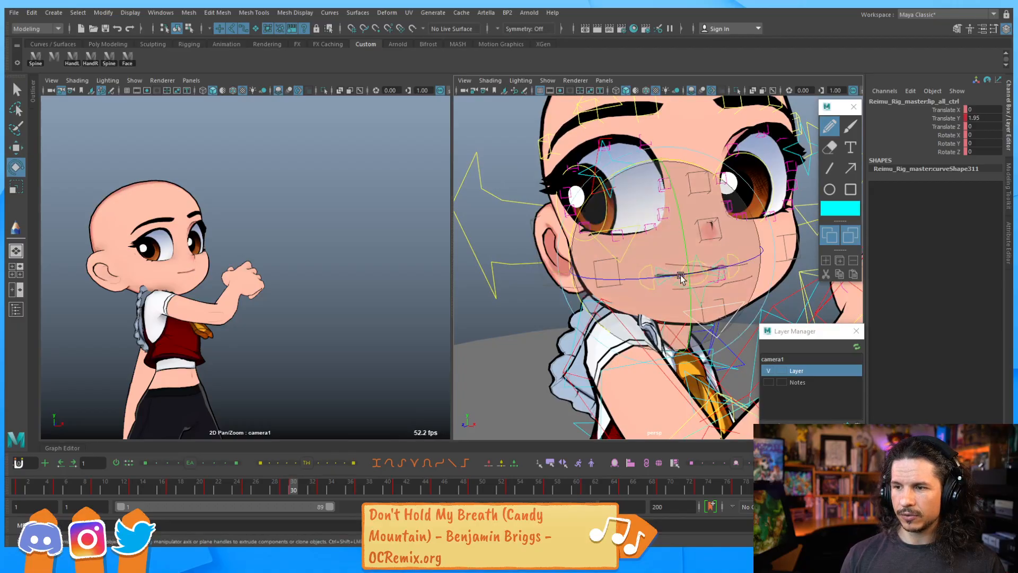
Undo the mouth raise and rotate the lip all control to about 18.3 on Z and -11.7 on X
{"action": "key", "text": "ctrl+z"}
{"action": "left_click_drag", "start_coordinate": [749, 263], "coordinate": [722, 270]}
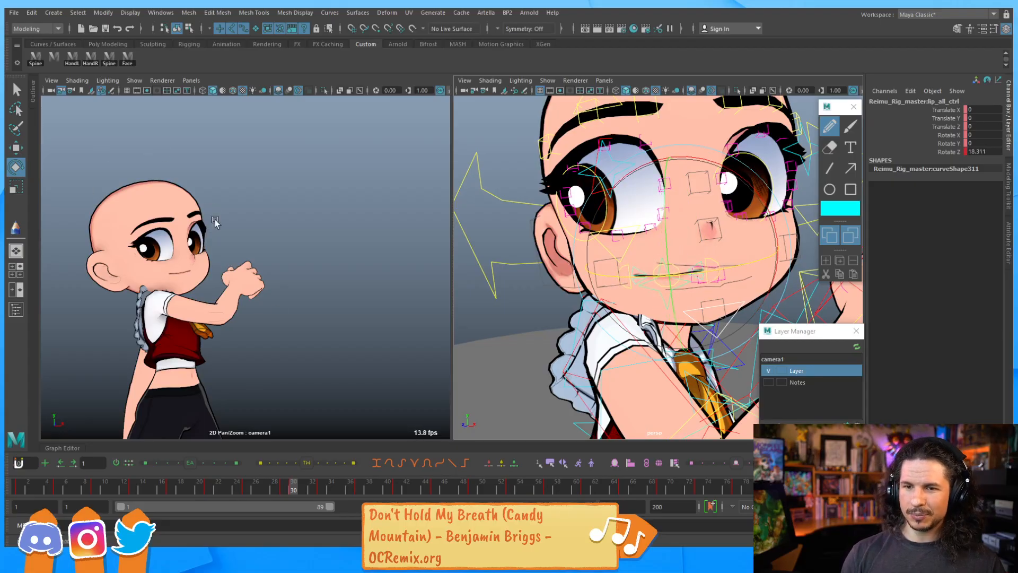
{"action": "left_click_drag", "start_coordinate": [717, 164], "coordinate": [739, 182]}
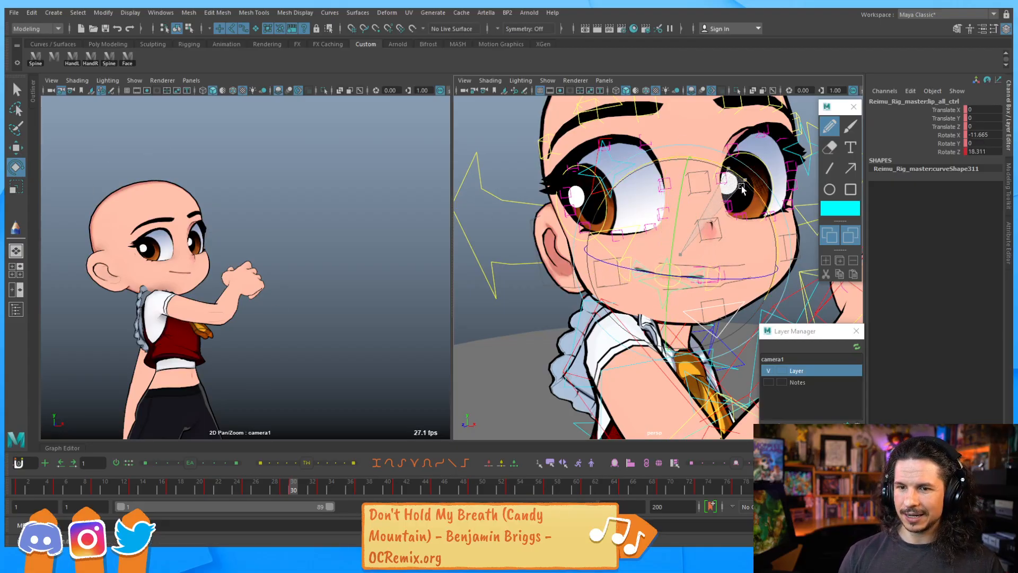
Go to frame 1 and set the lip all control's Translate Y to 0
{"action": "left_click", "coordinate": [20, 483]}
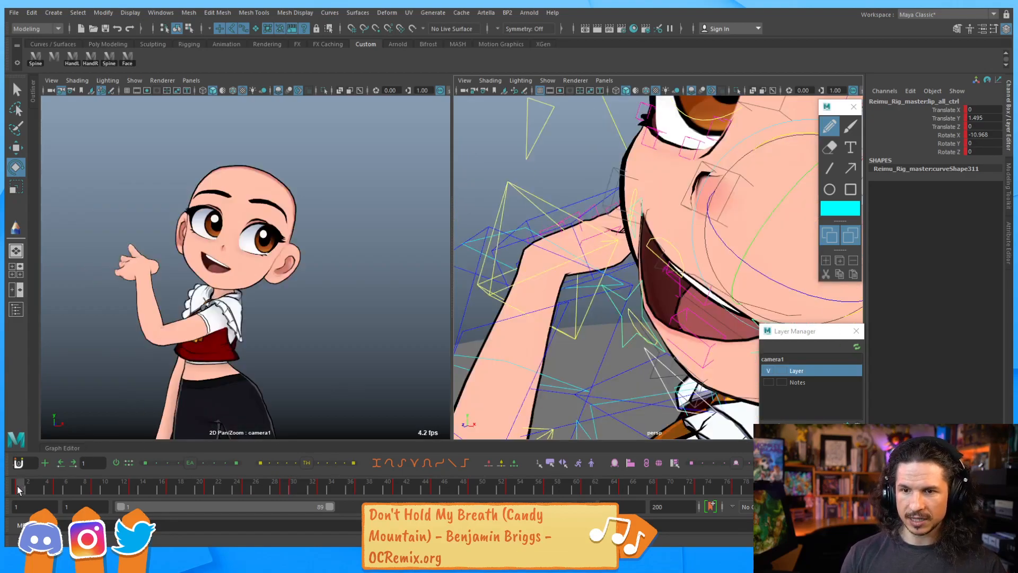
{"action": "type", "text": "0"}
{"action": "key", "text": "Return"}
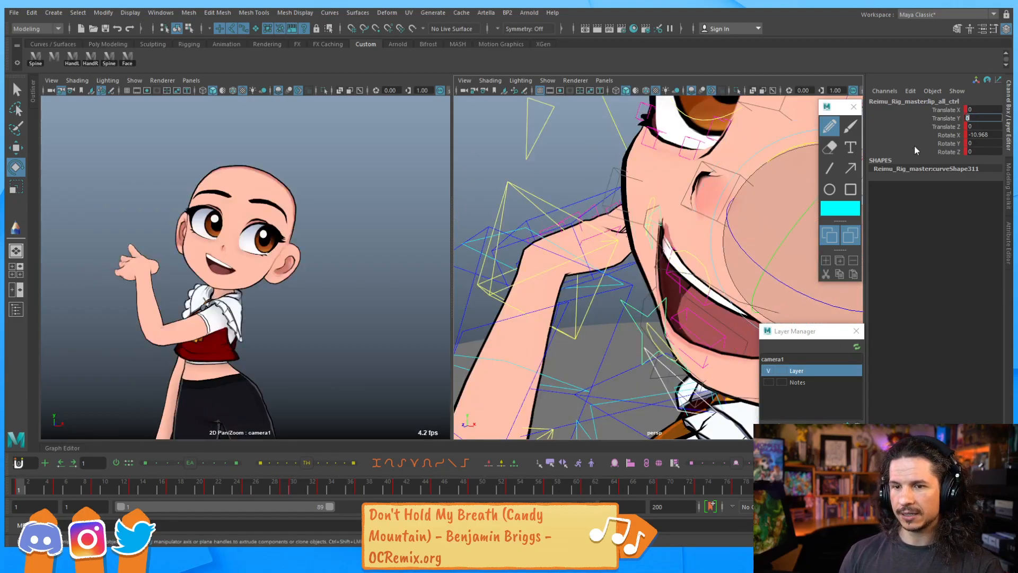
Select the upper teeth control and move it up to about 0.63 on Y
{"action": "left_click_drag", "start_coordinate": [763, 267], "coordinate": [762, 238]}
{"action": "key", "text": "q"}
{"action": "left_click_drag", "start_coordinate": [696, 285], "coordinate": [731, 281], "text": "alt"}
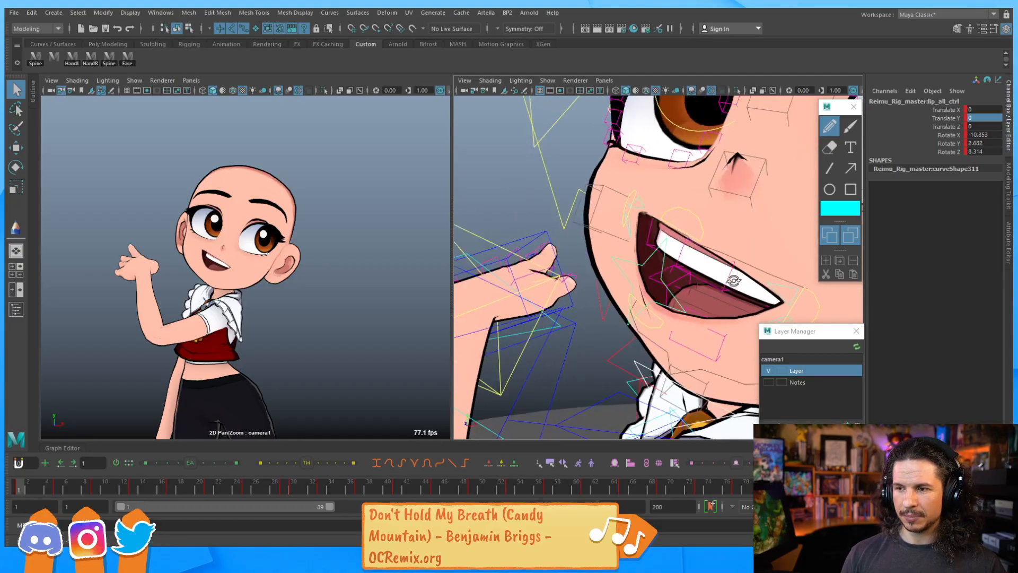
{"action": "middle_click_drag", "start_coordinate": [731, 281], "coordinate": [699, 279], "text": "alt"}
{"action": "left_click", "coordinate": [704, 281]}
{"action": "key", "text": "w"}
{"action": "middle_click_drag", "start_coordinate": [714, 226], "coordinate": [670, 244]}
{"action": "key", "text": "e"}
{"action": "key", "text": "ctrl+z"}
{"action": "left_click_drag", "start_coordinate": [671, 300], "coordinate": [616, 318], "text": "alt"}
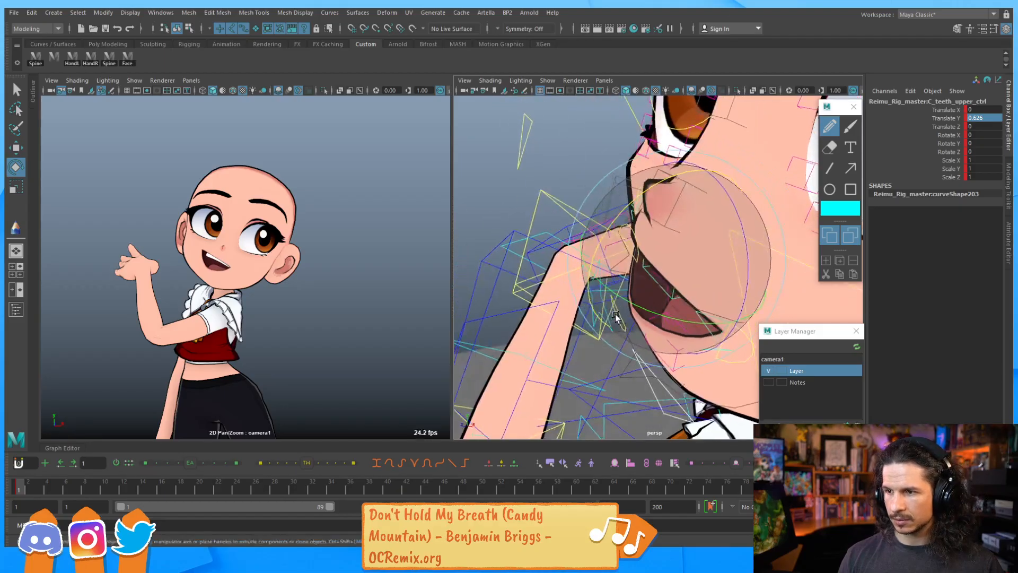
Select the upper teeth all control and move it to about 2.04 on Y, -0.15 on X and 0.36 on Z
{"action": "left_click", "coordinate": [485, 173]}
{"action": "left_click_drag", "start_coordinate": [552, 278], "coordinate": [546, 254], "text": "alt"}
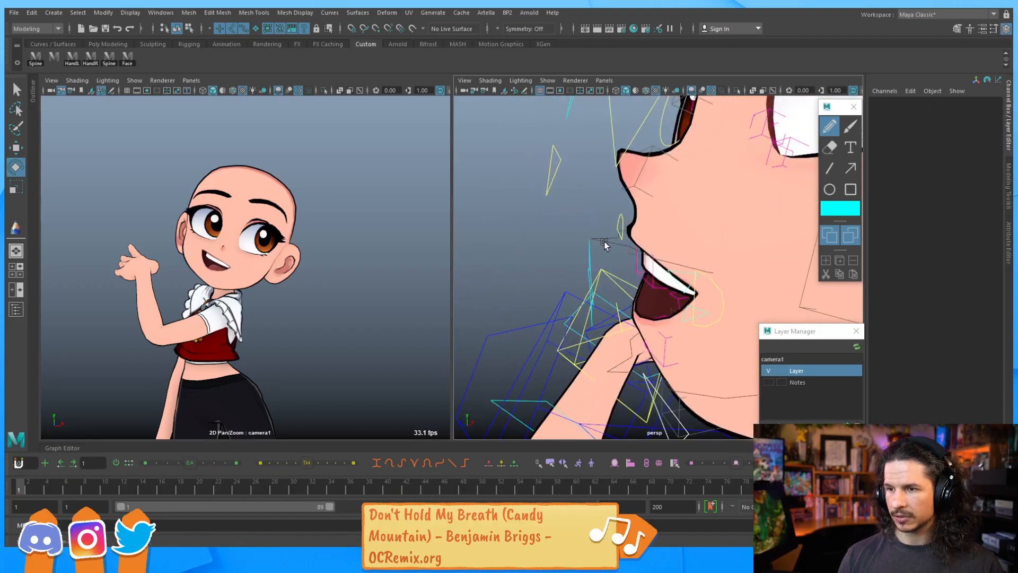
{"action": "left_click", "coordinate": [605, 243]}
{"action": "left_click_drag", "start_coordinate": [605, 243], "coordinate": [624, 219], "text": "alt"}
{"action": "left_click_drag", "start_coordinate": [744, 233], "coordinate": [746, 244]}
{"action": "key", "text": "w"}
{"action": "middle_click_drag", "start_coordinate": [806, 227], "coordinate": [810, 206]}
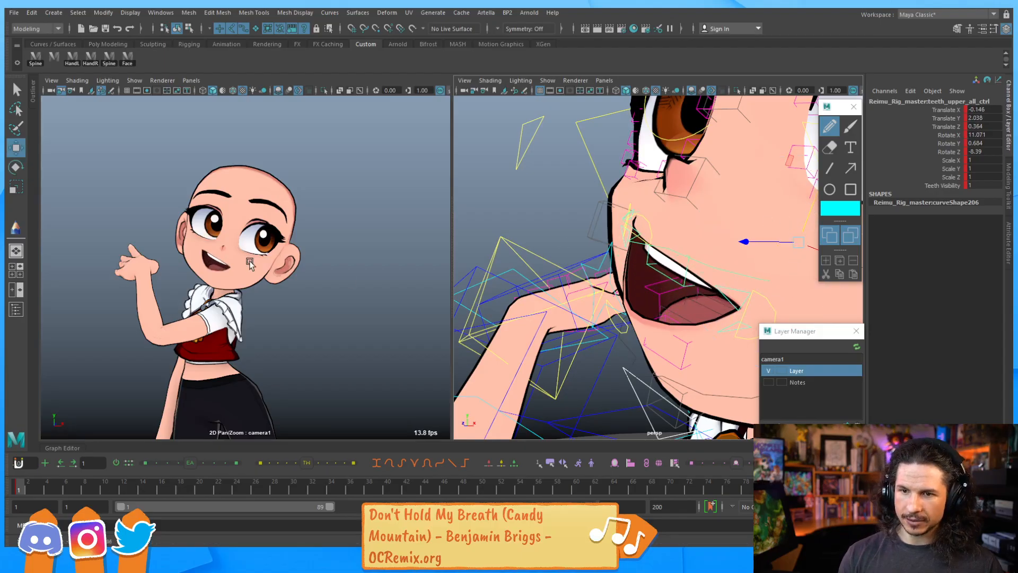
{"action": "right_click_drag", "start_coordinate": [719, 218], "coordinate": [492, 207], "text": "alt"}
{"action": "left_click", "coordinate": [128, 60]}
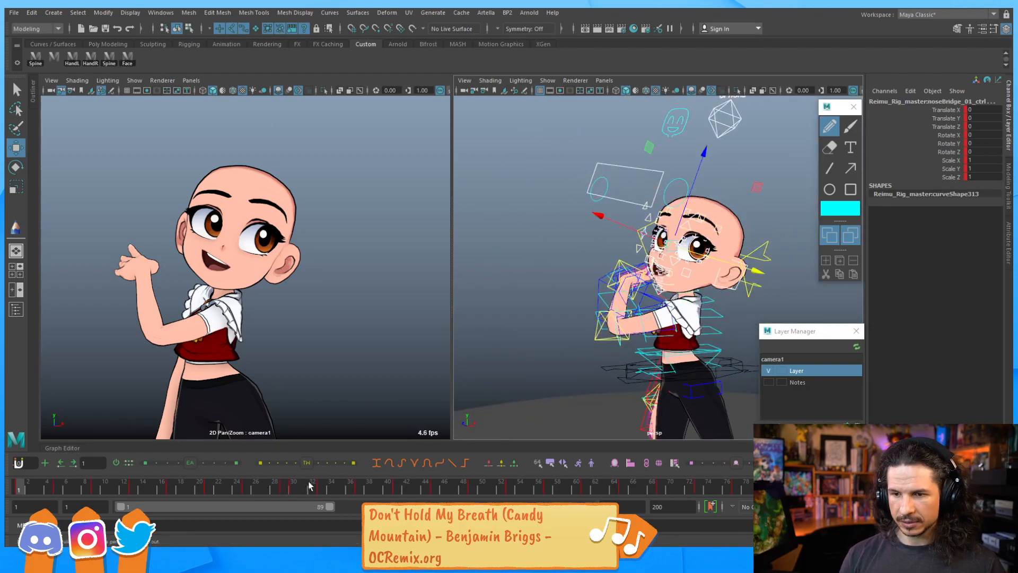
Set a key at frame 30, delete that key from the timeline, and return to frame 29
{"action": "left_click", "coordinate": [285, 490]}
{"action": "mouse_move", "coordinate": [287, 487]}
{"action": "left_mouse_down"}
{"action": "mouse_move", "coordinate": [242, 489]}
{"action": "mouse_move", "coordinate": [293, 491]}
{"action": "left_mouse_up"}
{"action": "key", "text": "s"}
{"action": "left_click", "coordinate": [293, 491]}
{"action": "right_click", "coordinate": [295, 491]}
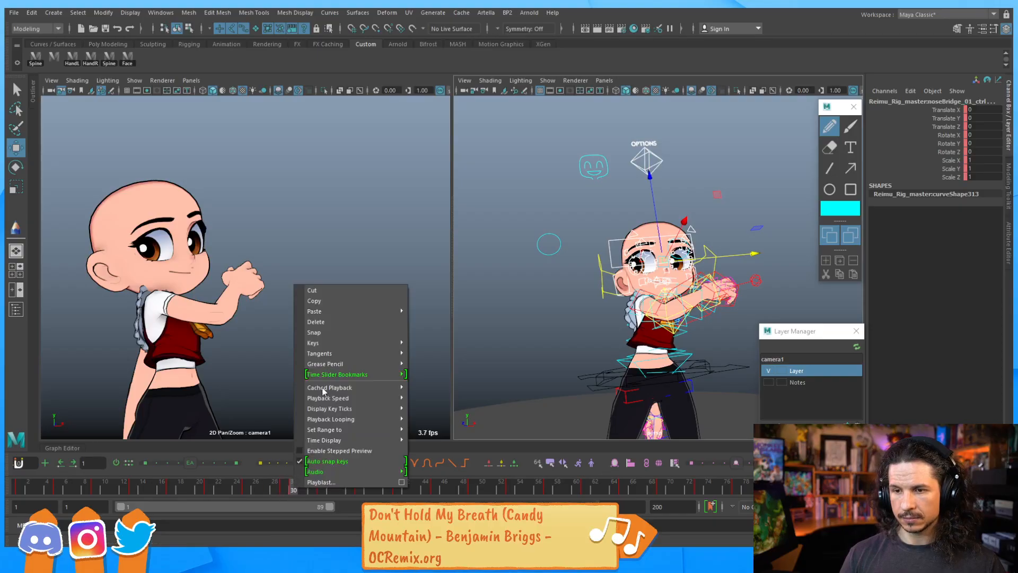
{"action": "left_click", "coordinate": [342, 321]}
{"action": "left_click", "coordinate": [286, 490]}
{"action": "scroll", "coordinate": [670, 218], "scroll_direction": "up", "scroll_amount": 6}
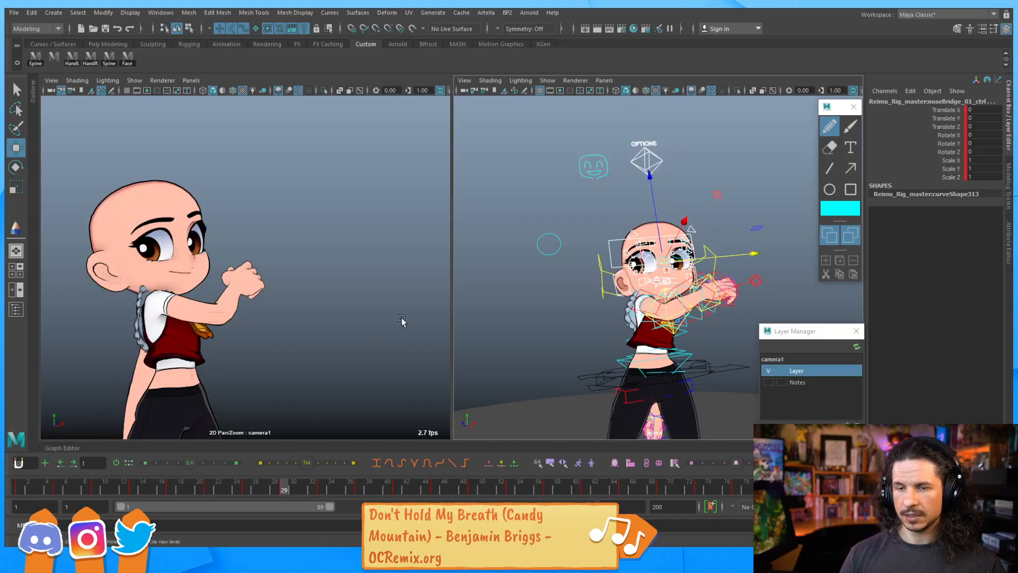
Select the lower teeth all control and inspect its Teeth Visibility curve in the Graph Editor
{"action": "middle_click_drag", "start_coordinate": [652, 247], "coordinate": [721, 246], "text": "alt"}
{"action": "right_click_drag", "start_coordinate": [721, 247], "coordinate": [757, 250], "text": "alt"}
{"action": "right_click_drag", "start_coordinate": [572, 286], "coordinate": [657, 278], "text": "alt"}
{"action": "left_click_drag", "start_coordinate": [656, 279], "coordinate": [630, 286], "text": "alt"}
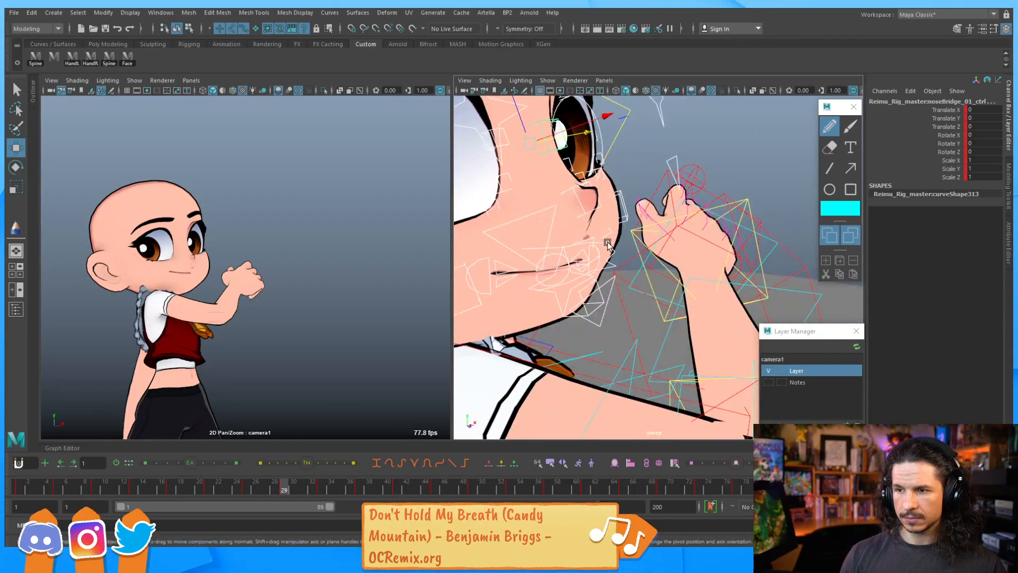
{"action": "left_click", "coordinate": [616, 225]}
{"action": "left_click_drag", "start_coordinate": [542, 228], "coordinate": [534, 227]}
{"action": "left_click", "coordinate": [617, 262]}
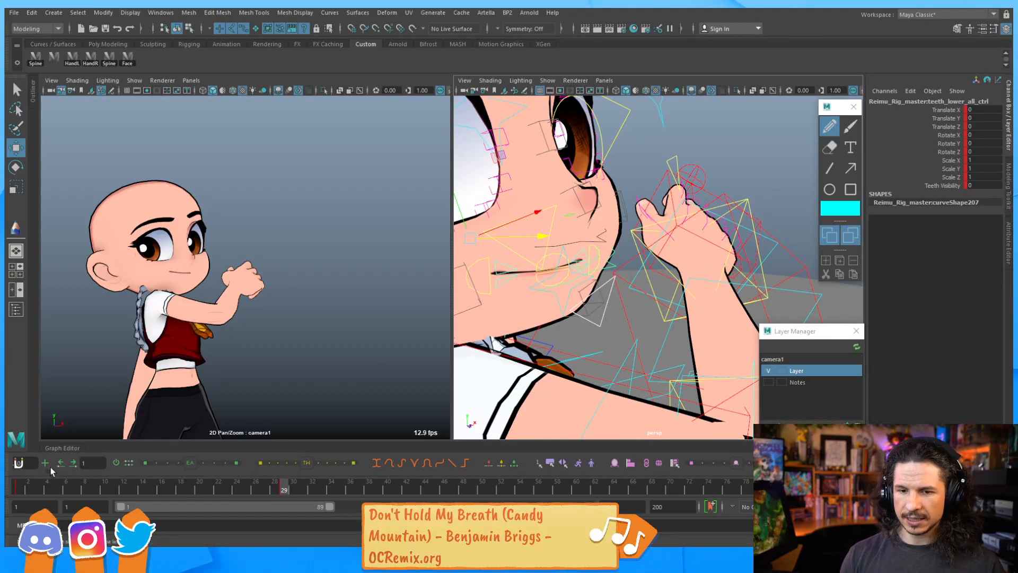
{"action": "left_click", "coordinate": [64, 449]}
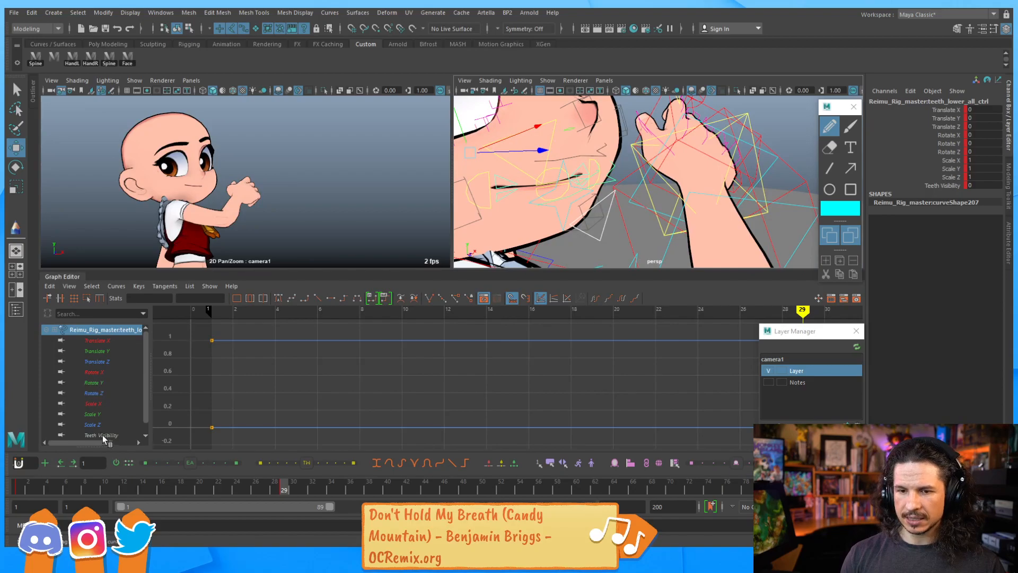
{"action": "left_click", "coordinate": [102, 435]}
{"action": "right_click_drag", "start_coordinate": [643, 360], "coordinate": [507, 363], "text": "alt"}
{"action": "middle_click_drag", "start_coordinate": [507, 362], "coordinate": [477, 369], "text": "alt"}
{"action": "right_click_drag", "start_coordinate": [477, 369], "coordinate": [538, 377], "text": "alt"}
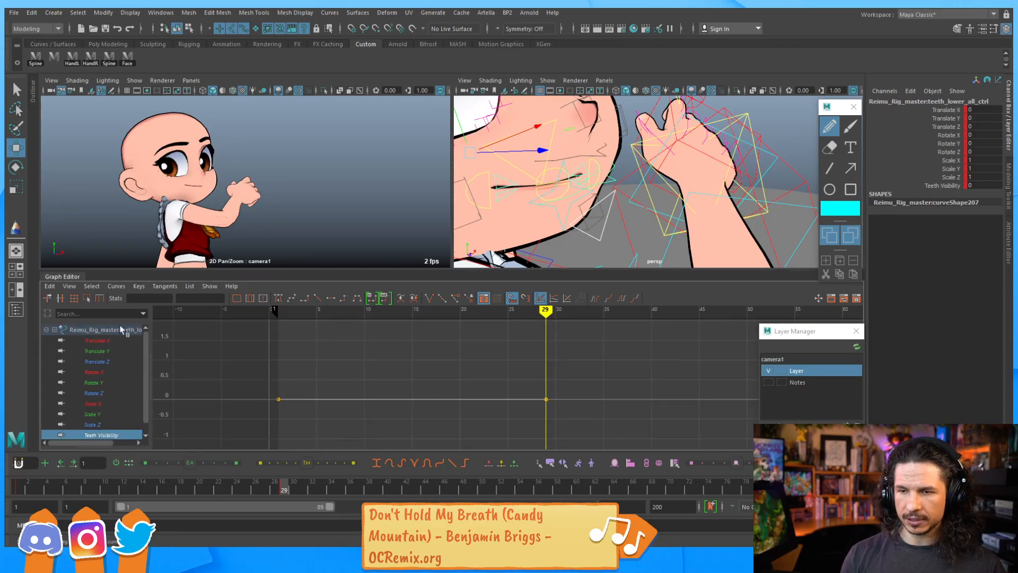
{"action": "left_click", "coordinate": [61, 277]}
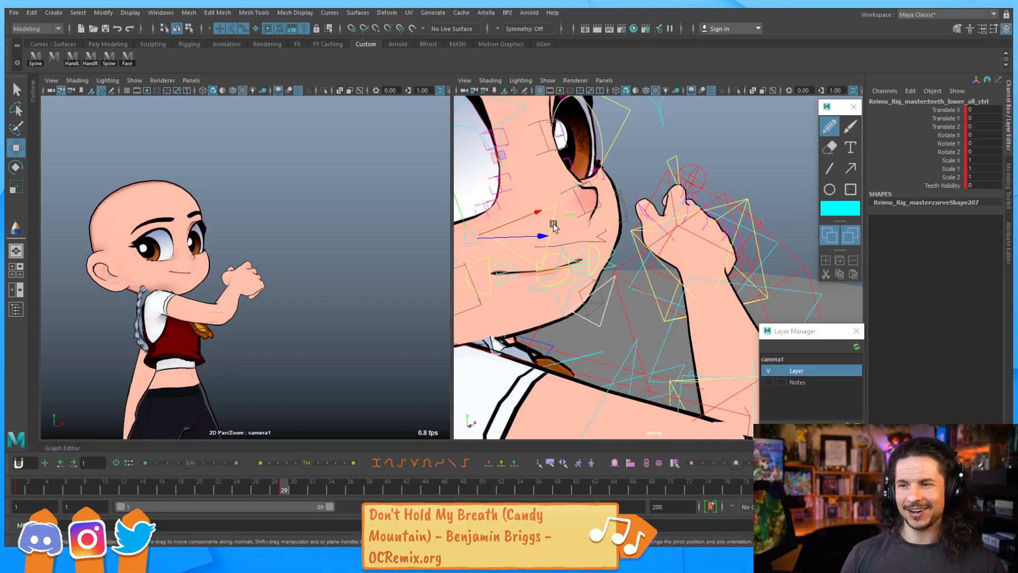
Move the right lip main control to about 0.51 on Y and -1.72 on Z
{"action": "left_click_drag", "start_coordinate": [591, 255], "coordinate": [618, 225], "text": "alt"}
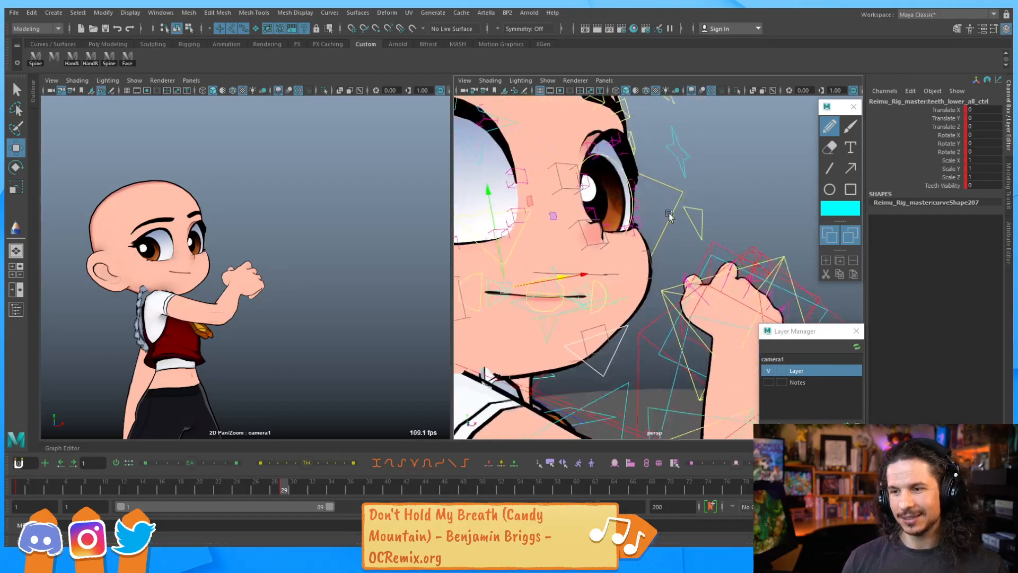
{"action": "middle_click_drag", "start_coordinate": [598, 286], "coordinate": [626, 258], "text": "alt"}
{"action": "left_click_drag", "start_coordinate": [626, 256], "coordinate": [634, 255], "text": "alt"}
{"action": "key", "text": "q"}
{"action": "left_click", "coordinate": [523, 236]}
{"action": "key", "text": "w"}
{"action": "left_click_drag", "start_coordinate": [523, 237], "coordinate": [567, 219], "text": "alt"}
{"action": "key", "text": "e"}
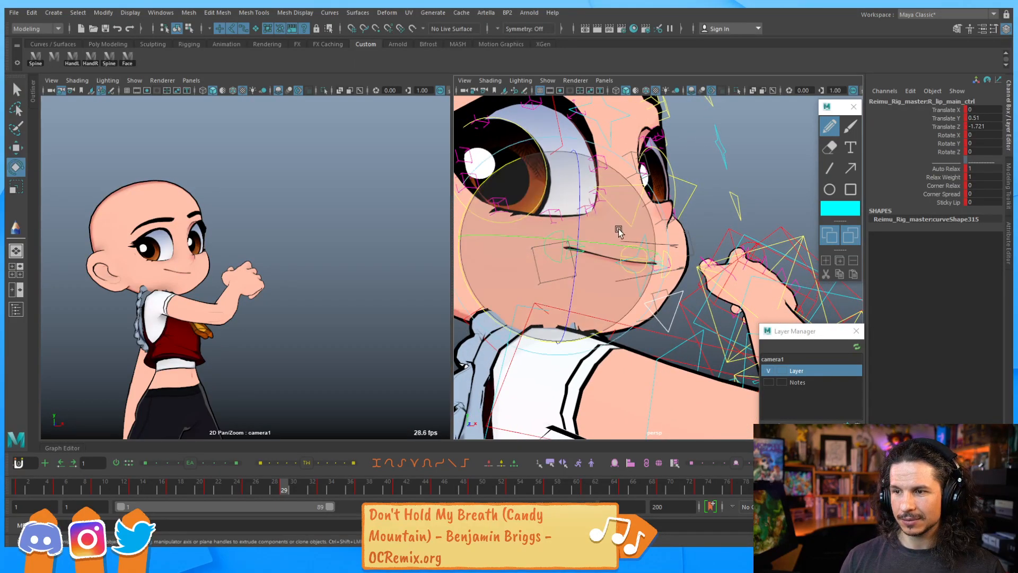
Move the left lip main control to about 0.34 on Y and rotate it about 6.7 on X
{"action": "key", "text": "q"}
{"action": "key", "text": "e"}
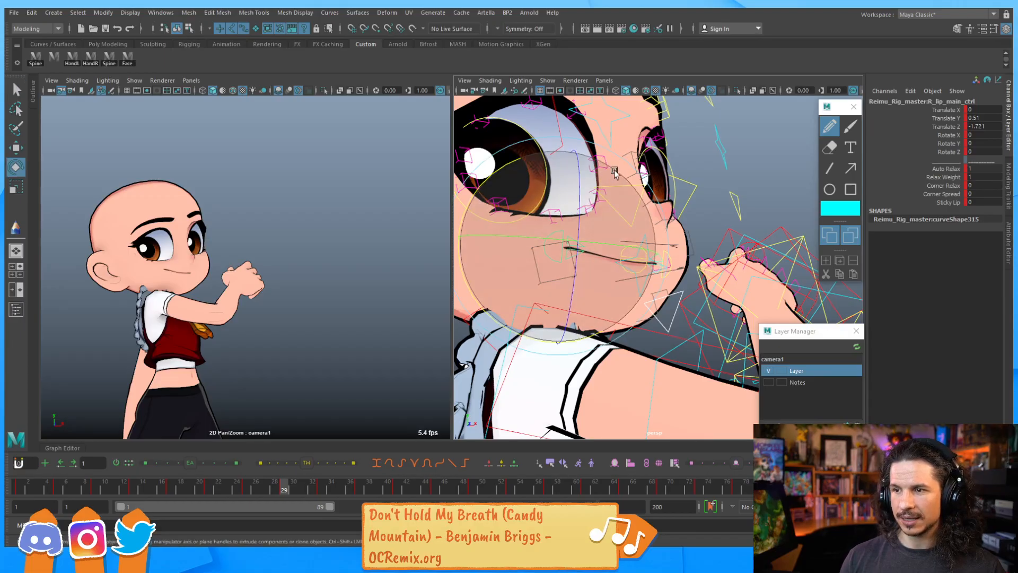
{"action": "left_click_drag", "start_coordinate": [507, 170], "coordinate": [634, 246]}
{"action": "key", "text": "q"}
{"action": "left_click", "coordinate": [694, 257]}
{"action": "key", "text": "w"}
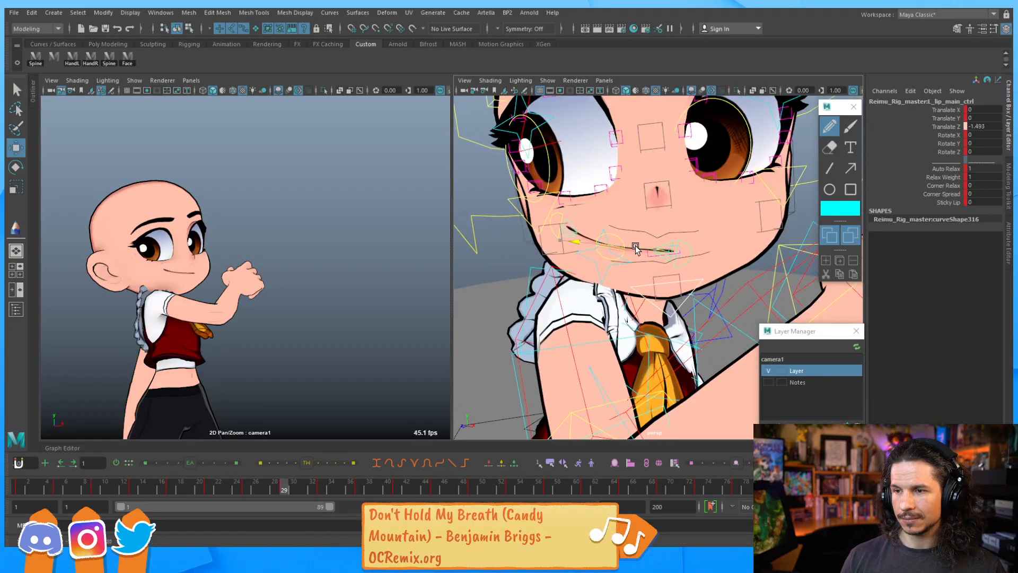
{"action": "left_click_drag", "start_coordinate": [672, 211], "coordinate": [673, 208]}
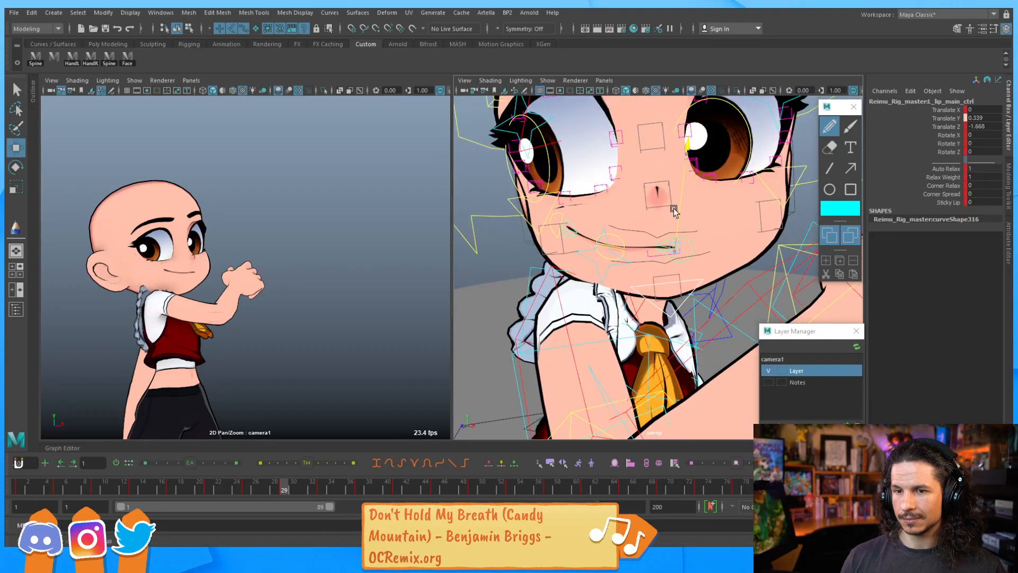
{"action": "key", "text": "e"}
{"action": "left_click_drag", "start_coordinate": [608, 188], "coordinate": [593, 202]}
{"action": "left_click_drag", "start_coordinate": [600, 204], "coordinate": [619, 253], "text": "alt"}
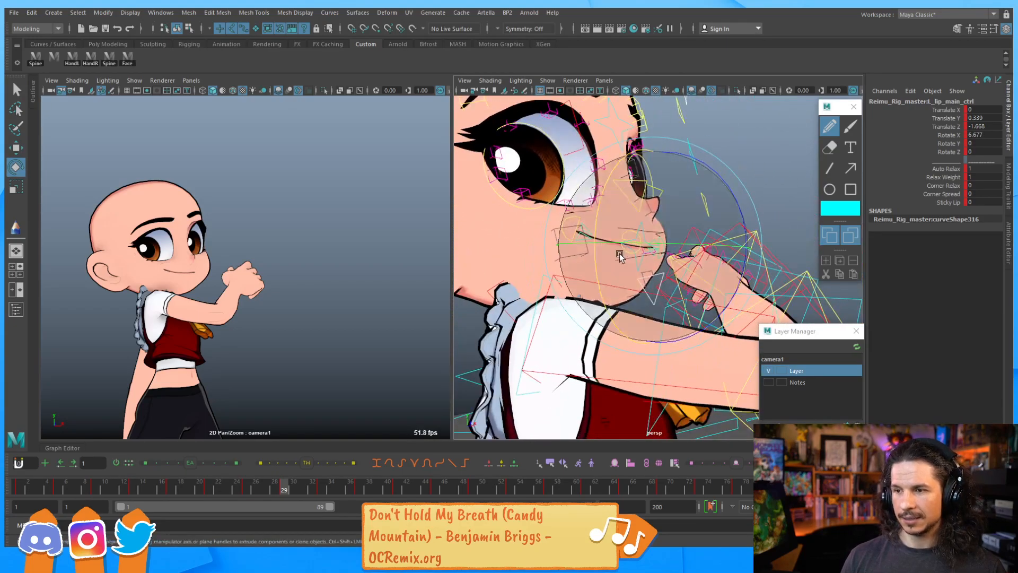
Select the jaw control and rotate it to about -2.4 on X, -8.15 on Y and 5.06 on Z
{"action": "key", "text": "w"}
{"action": "key", "text": "q"}
{"action": "left_click", "coordinate": [651, 298]}
{"action": "left_click_drag", "start_coordinate": [650, 298], "coordinate": [657, 272], "text": "alt"}
{"action": "key", "text": "e"}
{"action": "left_click_drag", "start_coordinate": [543, 225], "coordinate": [546, 222]}
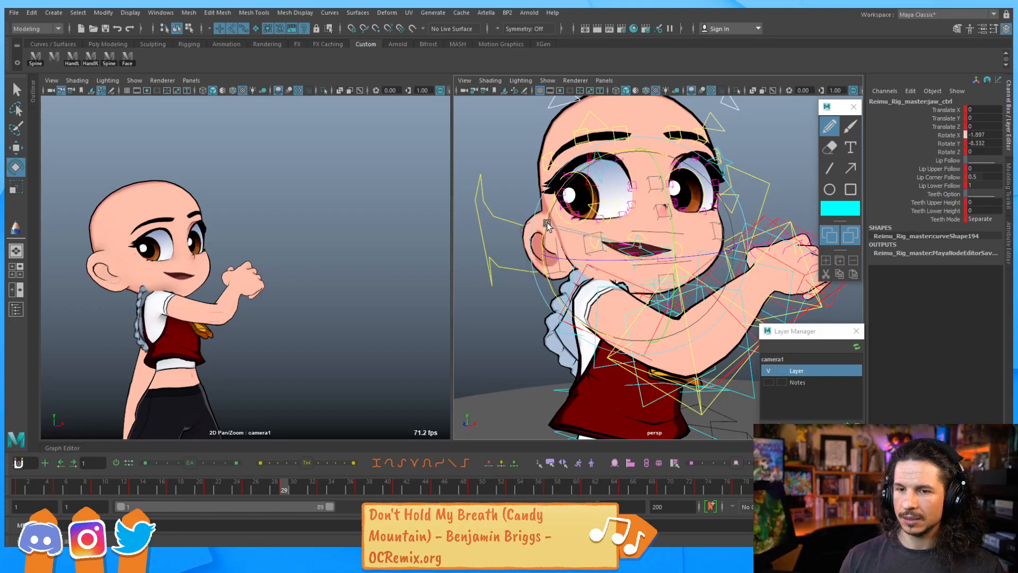
{"action": "left_click_drag", "start_coordinate": [664, 256], "coordinate": [637, 239]}
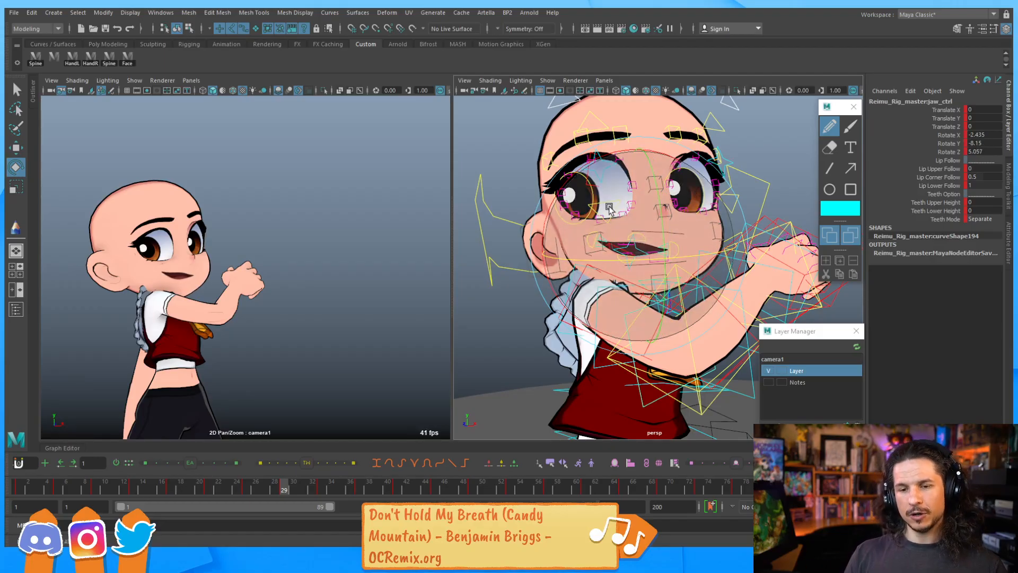
Scrub the timeline to compare poses, then at frame 29 refine the jaw rotation to about -8.6 on Y
{"action": "left_click", "coordinate": [25, 474]}
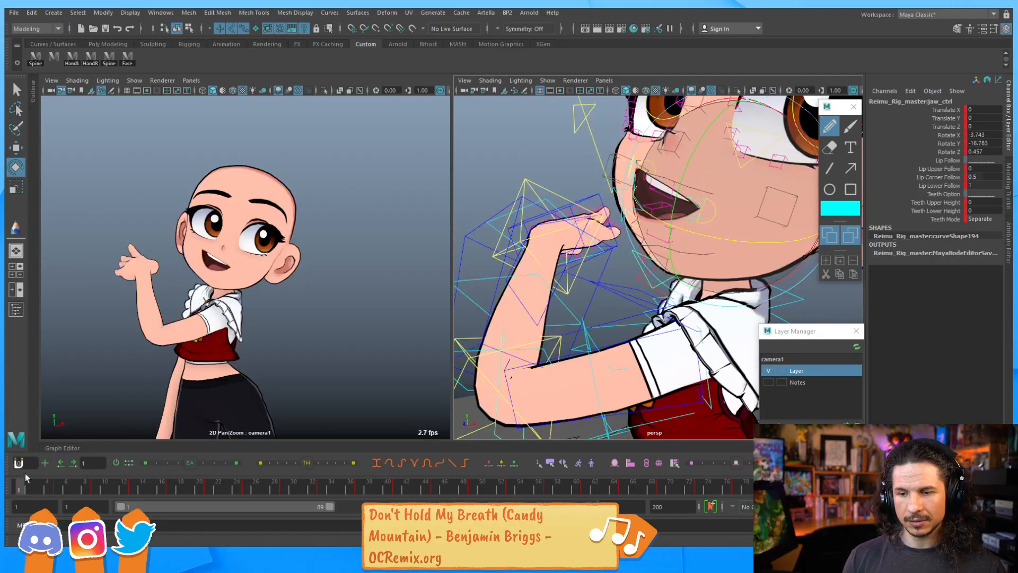
{"action": "left_click", "coordinate": [322, 485]}
{"action": "left_click_drag", "start_coordinate": [316, 490], "coordinate": [285, 490]}
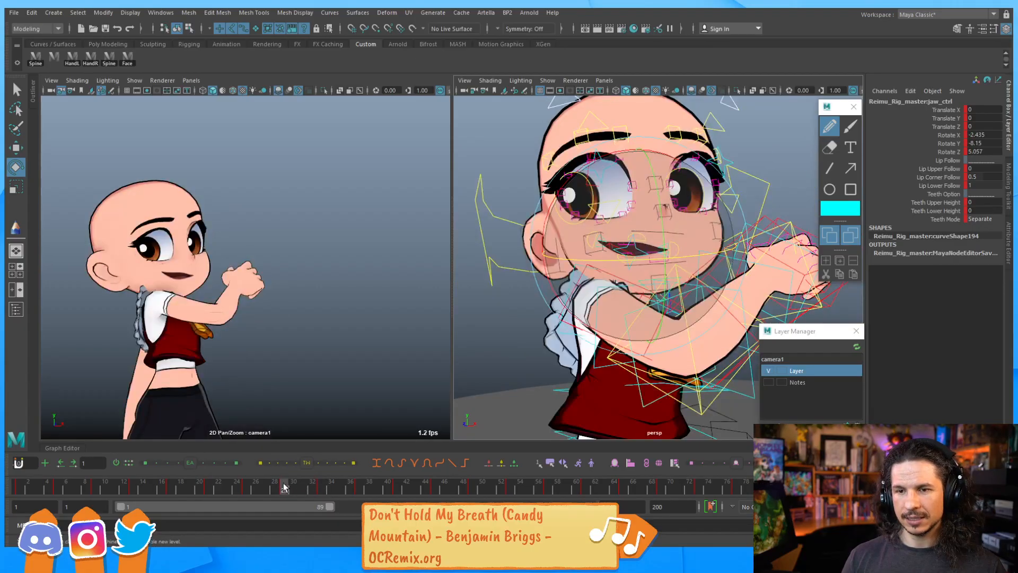
{"action": "mouse_move", "coordinate": [664, 240]}
{"action": "left_mouse_down"}
{"action": "mouse_move", "coordinate": [664, 252]}
{"action": "mouse_move", "coordinate": [664, 242]}
{"action": "left_mouse_up"}
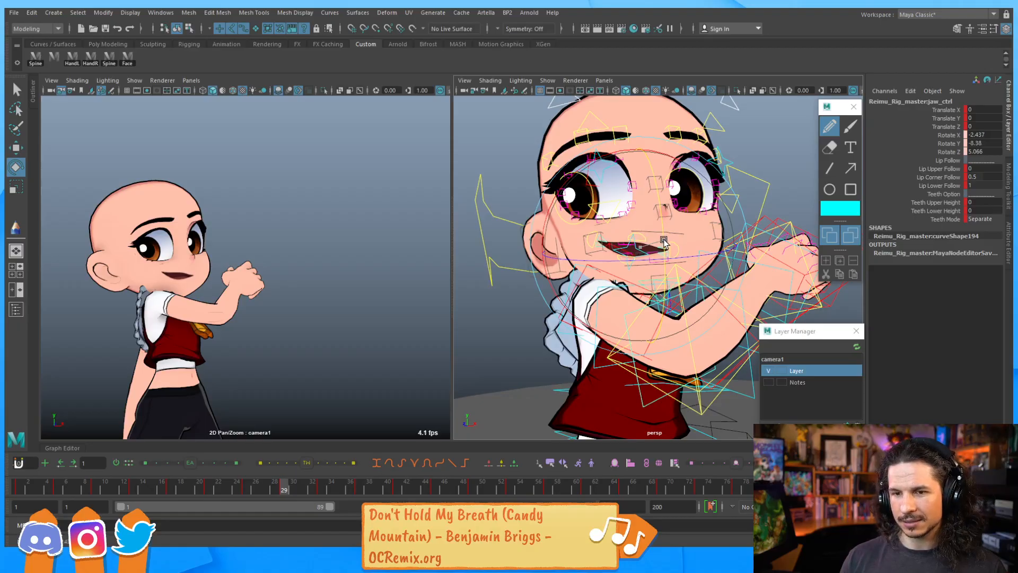
{"action": "middle_click_drag", "start_coordinate": [642, 226], "coordinate": [655, 223], "text": "alt"}
{"action": "scroll", "coordinate": [650, 206], "scroll_direction": "up", "scroll_amount": 6}
{"action": "middle_click_drag", "start_coordinate": [643, 186], "coordinate": [603, 240], "text": "alt"}
{"action": "key", "text": "q"}
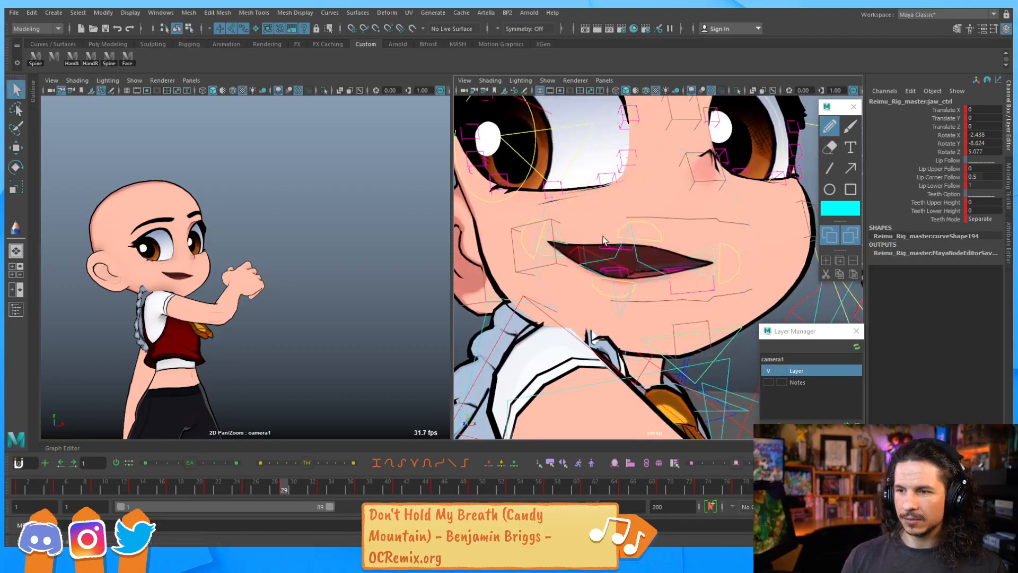
Rotate the right upper lip main control to about -14.3 on X
{"action": "left_click", "coordinate": [562, 242]}
{"action": "key", "text": "e"}
{"action": "mouse_move", "coordinate": [618, 227]}
{"action": "left_mouse_down"}
{"action": "mouse_move", "coordinate": [670, 190]}
{"action": "mouse_move", "coordinate": [633, 211]}
{"action": "mouse_move", "coordinate": [626, 205]}
{"action": "mouse_move", "coordinate": [628, 213]}
{"action": "left_mouse_up"}
{"action": "left_click", "coordinate": [710, 250]}
{"action": "key", "text": "q"}
{"action": "left_click", "coordinate": [563, 234]}
{"action": "key", "text": "e"}
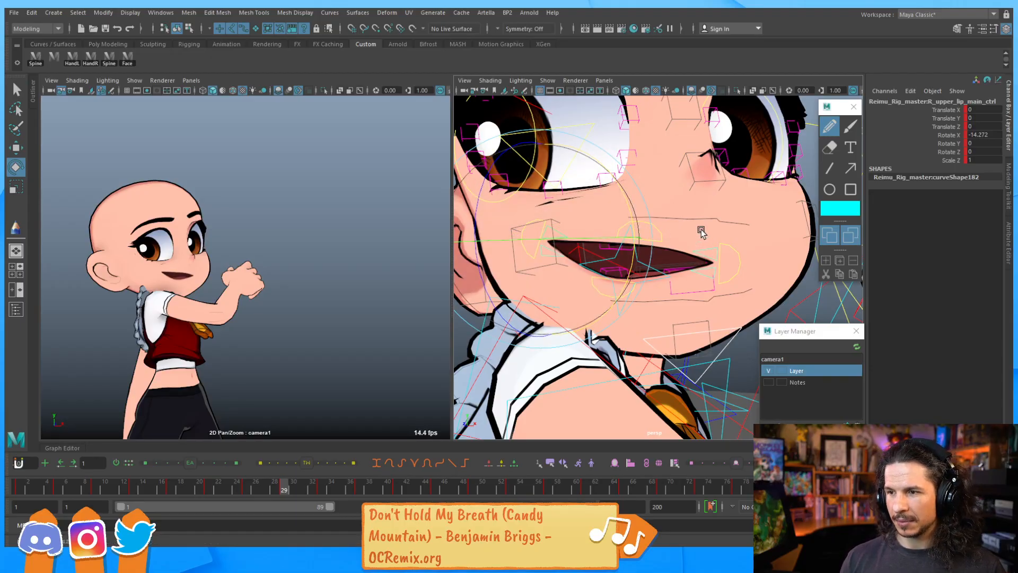
{"action": "key", "text": "q"}
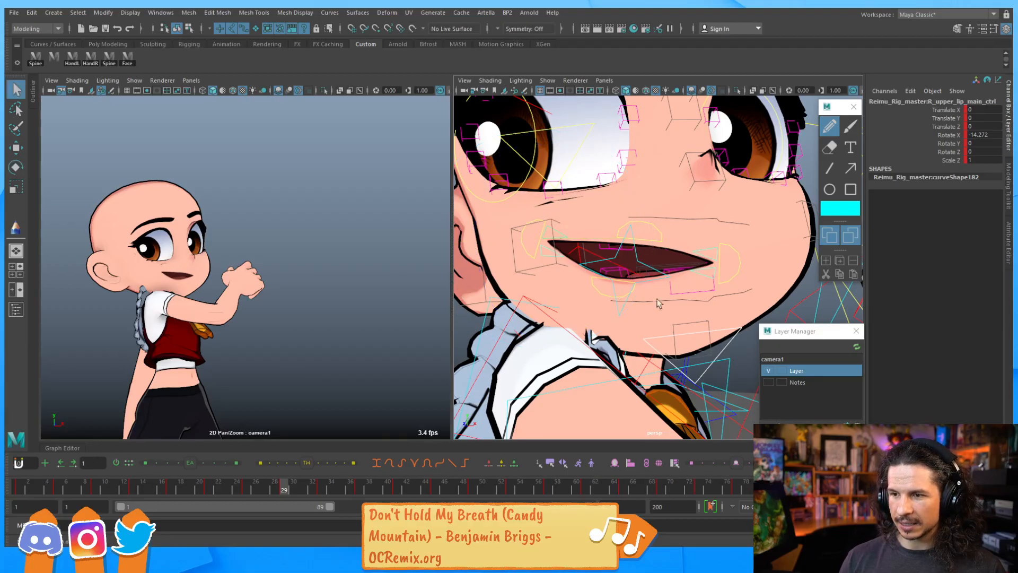
Rotate the lip all control to about 16.9 on Z and key it
{"action": "left_click", "coordinate": [636, 264]}
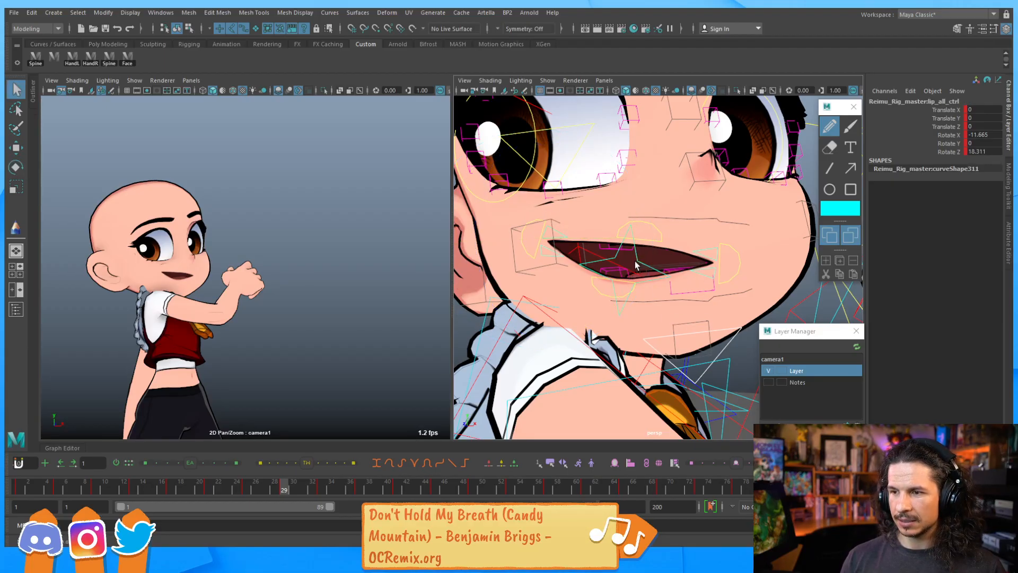
{"action": "key", "text": "e"}
{"action": "mouse_move", "coordinate": [639, 264]}
{"action": "left_mouse_down"}
{"action": "mouse_move", "coordinate": [642, 277]}
{"action": "mouse_move", "coordinate": [659, 267]}
{"action": "mouse_move", "coordinate": [638, 254]}
{"action": "left_mouse_up"}
{"action": "key", "text": "s"}
{"action": "key", "text": "q"}
{"action": "left_click_drag", "start_coordinate": [607, 290], "coordinate": [624, 285], "text": "alt"}
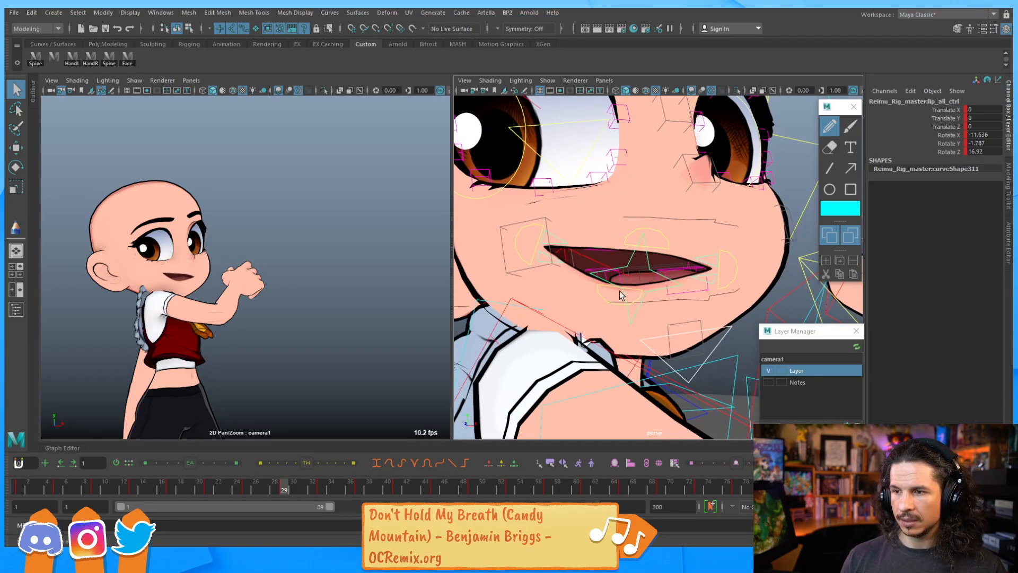
Rotate the right lower lip main control to about -13.3 on X
{"action": "left_click", "coordinate": [615, 287]}
{"action": "key", "text": "w"}
{"action": "left_click_drag", "start_coordinate": [633, 225], "coordinate": [564, 265]}
{"action": "key", "text": "ctrl+z"}
{"action": "left_click", "coordinate": [710, 274]}
{"action": "key", "text": "e"}
{"action": "key", "text": "q"}
{"action": "left_click", "coordinate": [542, 258]}
{"action": "key", "text": "e"}
{"action": "left_click_drag", "start_coordinate": [630, 234], "coordinate": [642, 259]}
{"action": "key", "text": "q"}
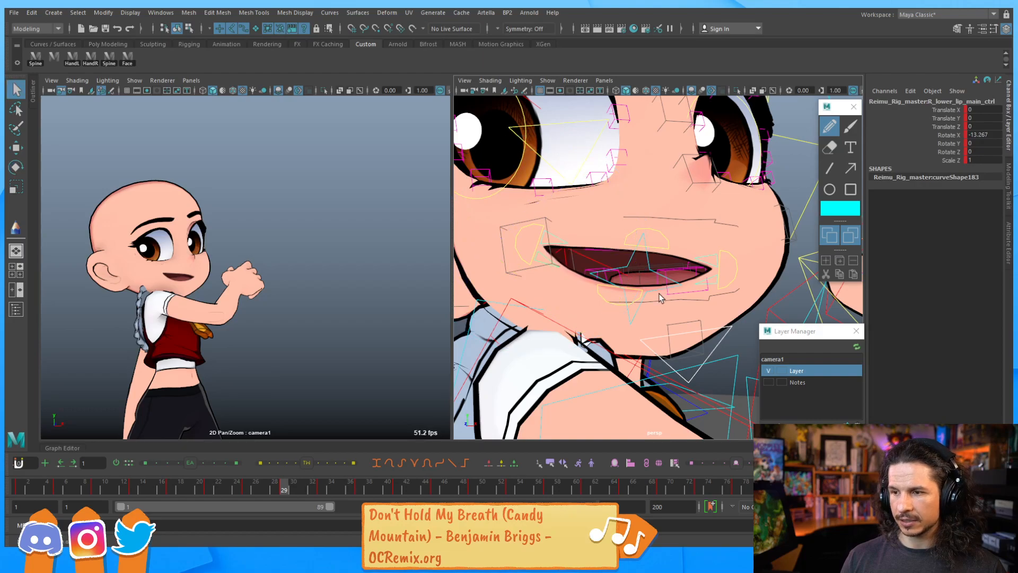
Move the lower lip main control to about -0.64 on Y and 0.85 on Z
{"action": "left_click", "coordinate": [640, 290]}
{"action": "key", "text": "w"}
{"action": "left_click_drag", "start_coordinate": [555, 211], "coordinate": [541, 217]}
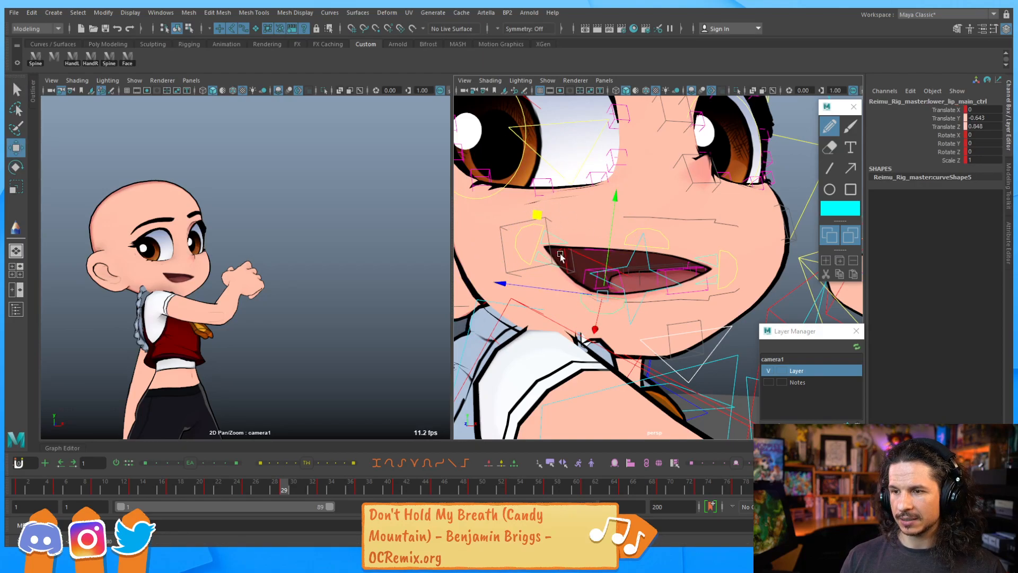
{"action": "key", "text": "q"}
{"action": "key", "text": "e"}
{"action": "left_click_drag", "start_coordinate": [631, 234], "coordinate": [621, 292]}
{"action": "key", "text": "q"}
{"action": "key", "text": "e"}
{"action": "key", "text": "q"}
{"action": "key", "text": "e"}
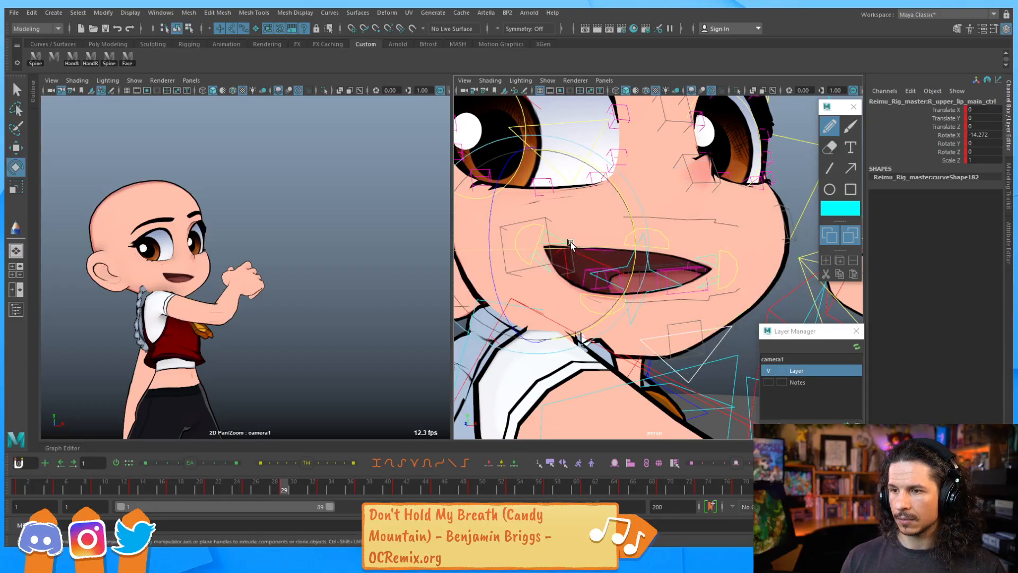
Select the tongue control through a wireframe view and rotate and move it inside the mouth
{"action": "left_click_drag", "start_coordinate": [627, 227], "coordinate": [621, 295]}
{"action": "key", "text": "q"}
{"action": "left_click", "coordinate": [589, 278]}
{"action": "key", "text": "4"}
{"action": "key", "text": "w"}
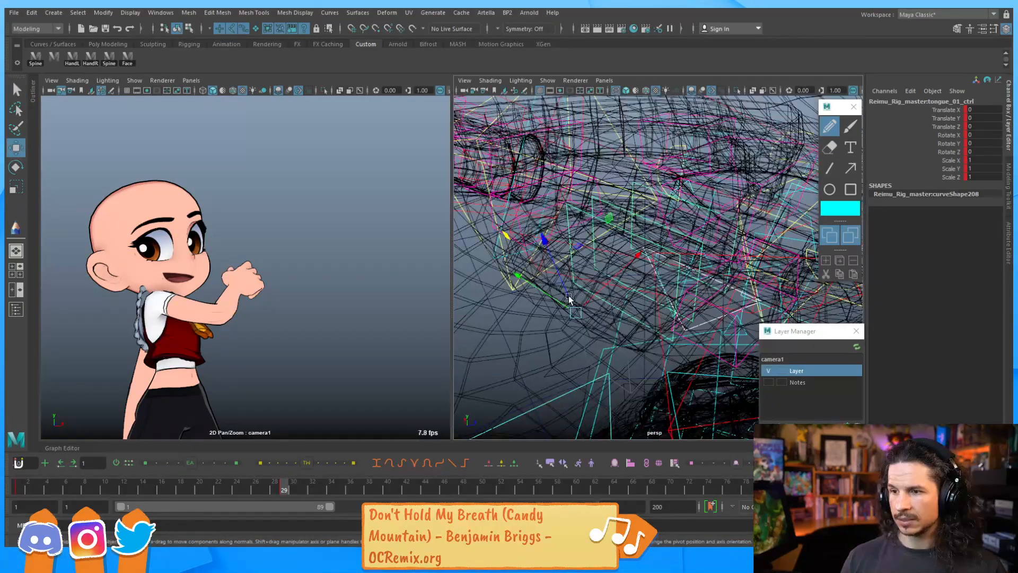
{"action": "key", "text": "5"}
{"action": "mouse_move", "coordinate": [627, 271]}
{"action": "left_mouse_down", "text": "alt"}
{"action": "mouse_move", "coordinate": [625, 223]}
{"action": "mouse_move", "coordinate": [624, 266]}
{"action": "mouse_move", "coordinate": [666, 230]}
{"action": "mouse_move", "coordinate": [690, 243]}
{"action": "mouse_move", "coordinate": [672, 245]}
{"action": "mouse_move", "coordinate": [665, 234]}
{"action": "left_mouse_up", "text": "alt"}
{"action": "key", "text": "6"}
{"action": "key", "text": "e"}
{"action": "left_click_drag", "start_coordinate": [522, 196], "coordinate": [560, 184]}
{"action": "key", "text": "w"}
{"action": "left_click_drag", "start_coordinate": [604, 266], "coordinate": [683, 245], "text": "alt"}
{"action": "left_click_drag", "start_coordinate": [683, 245], "coordinate": [669, 227], "text": "alt"}
Move and rotate the upper teeth all control to about 18.1 on X rotation, raising the teeth in the mouth
{"action": "left_click", "coordinate": [701, 192]}
{"action": "left_click_drag", "start_coordinate": [701, 192], "coordinate": [665, 192], "text": "alt"}
{"action": "key", "text": "e"}
{"action": "key", "text": "w"}
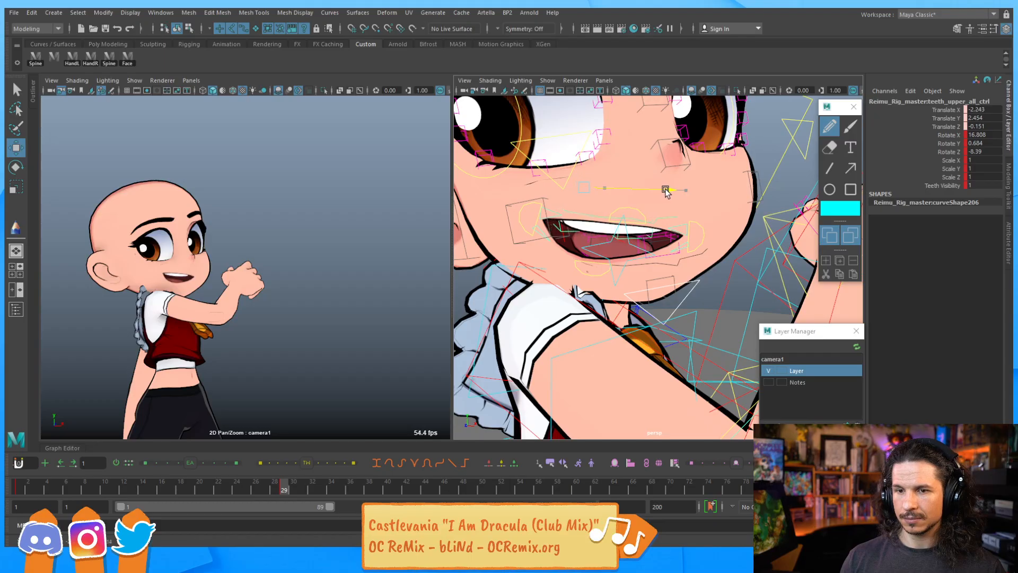
{"action": "left_click_drag", "start_coordinate": [662, 189], "coordinate": [707, 191]}
{"action": "left_click_drag", "start_coordinate": [609, 202], "coordinate": [613, 204]}
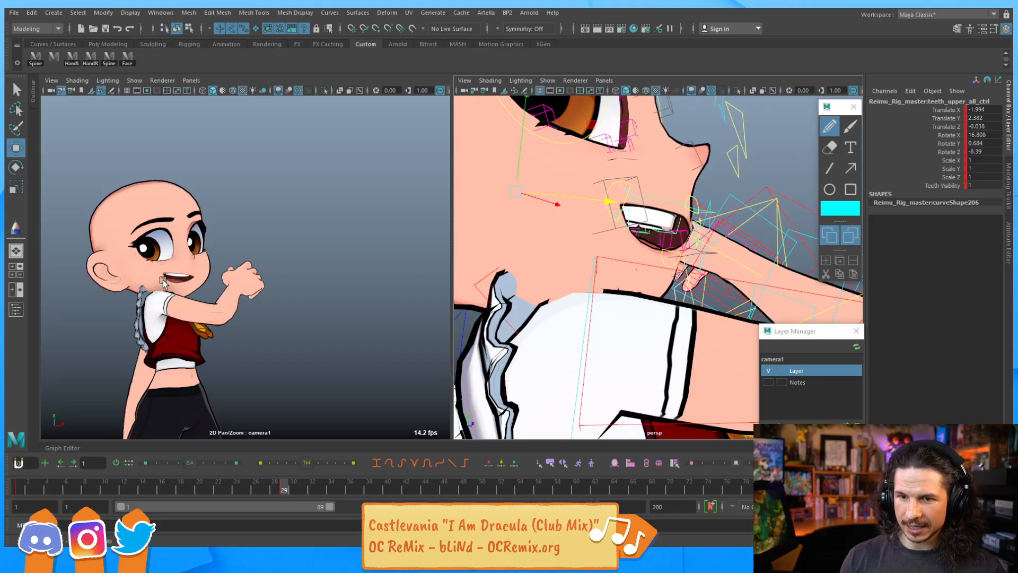
{"action": "left_click_drag", "start_coordinate": [670, 202], "coordinate": [607, 167], "text": "alt"}
{"action": "key", "text": "e"}
{"action": "key", "text": "w"}
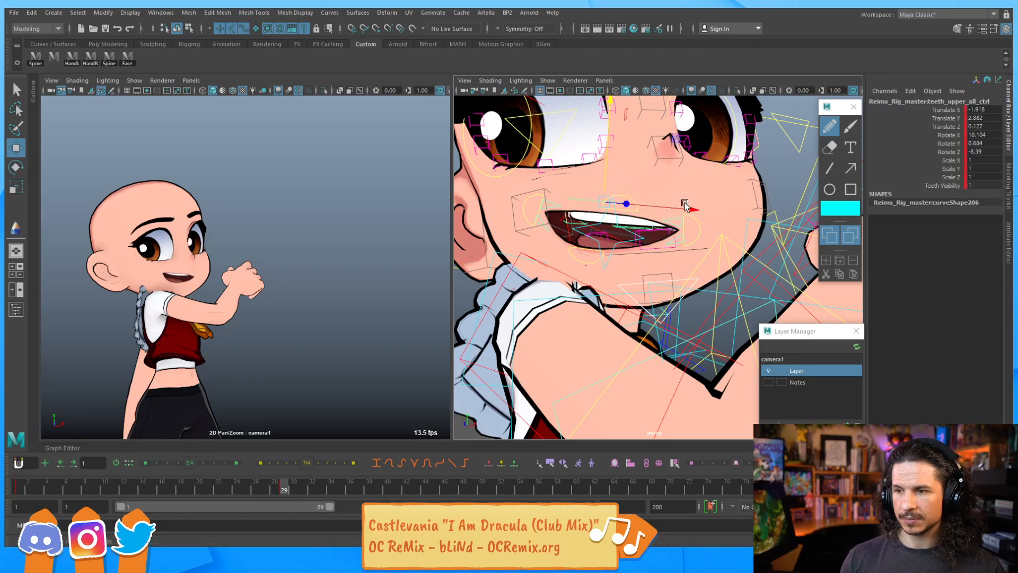
{"action": "left_click_drag", "start_coordinate": [686, 220], "coordinate": [670, 304], "text": "alt"}
Move and rotate the lip main control to about 6.8, 9.6 and 1.1 rotation
{"action": "left_click", "coordinate": [689, 246]}
{"action": "middle_click_drag", "start_coordinate": [662, 326], "coordinate": [647, 285]}
{"action": "key", "text": "e"}
{"action": "left_click_drag", "start_coordinate": [622, 335], "coordinate": [627, 197]}
{"action": "left_click_drag", "start_coordinate": [664, 253], "coordinate": [647, 245], "text": "alt"}
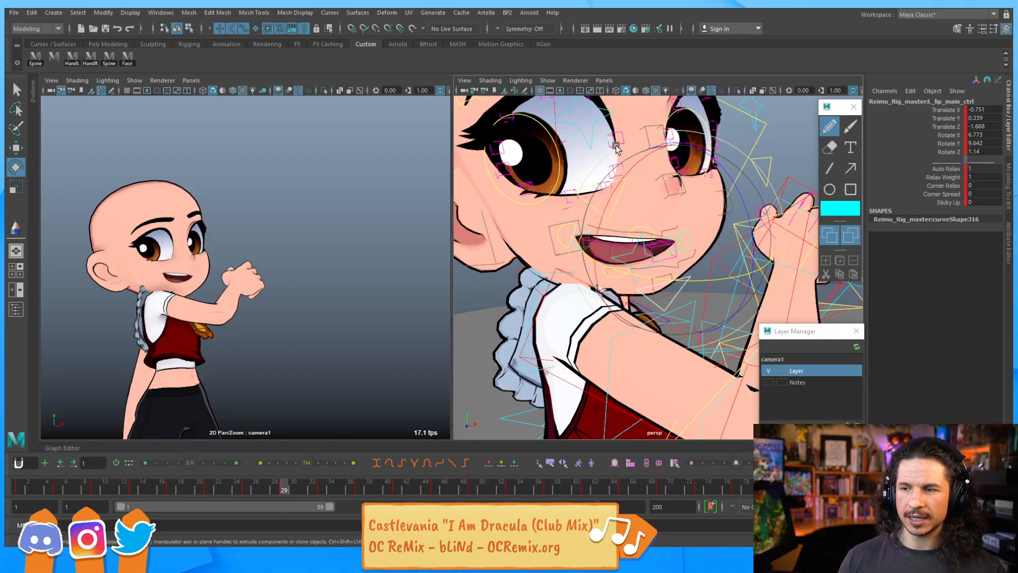
Raise the right brow 01 control to about 0.94 on Y
{"action": "left_click_drag", "start_coordinate": [612, 147], "coordinate": [606, 183], "text": "alt"}
{"action": "left_click", "coordinate": [611, 210]}
{"action": "key", "text": "w"}
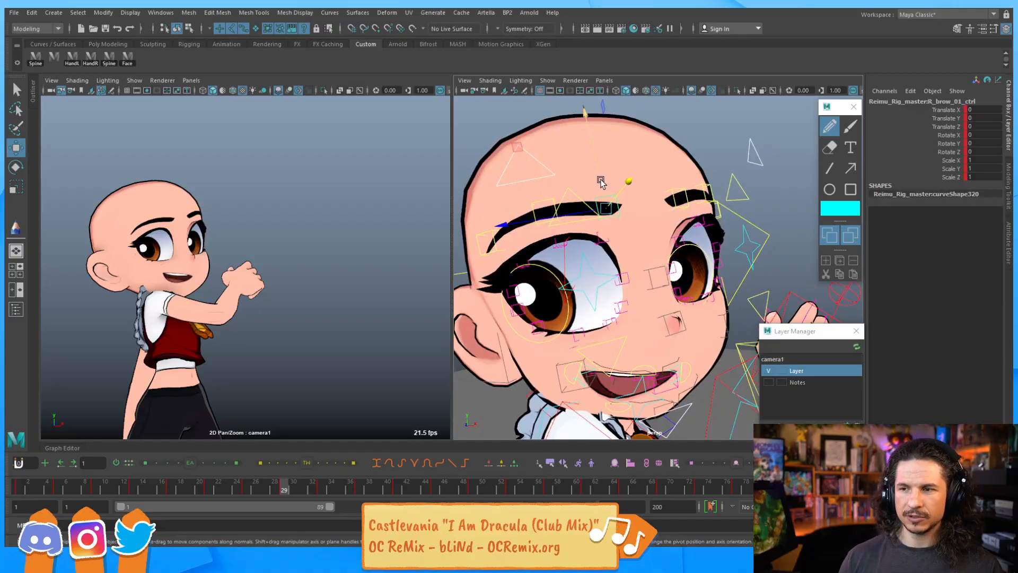
{"action": "middle_click_drag", "start_coordinate": [601, 180], "coordinate": [602, 170]}
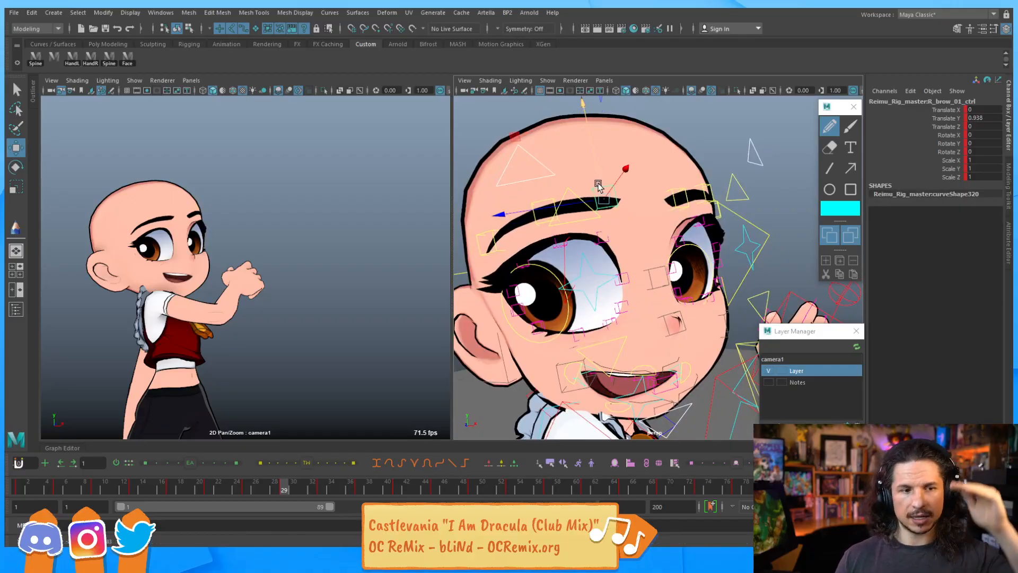
{"action": "middle_click_drag", "start_coordinate": [599, 178], "coordinate": [547, 167]}
Adjust the remaining right brow controls, setting brow 03 to about -0.07 on Y
{"action": "left_click", "coordinate": [552, 204]}
{"action": "left_click", "coordinate": [678, 194]}
{"action": "left_click", "coordinate": [675, 188]}
{"action": "middle_click_drag", "start_coordinate": [674, 188], "coordinate": [661, 150]}
{"action": "left_click_drag", "start_coordinate": [662, 149], "coordinate": [710, 159], "text": "alt"}
{"action": "left_click", "coordinate": [722, 187]}
{"action": "middle_click_drag", "start_coordinate": [723, 186], "coordinate": [720, 142]}
{"action": "left_click_drag", "start_coordinate": [720, 148], "coordinate": [684, 159]}
{"action": "left_click", "coordinate": [783, 202]}
{"action": "mouse_move", "coordinate": [778, 179]}
{"action": "left_mouse_down"}
{"action": "mouse_move", "coordinate": [775, 169]}
{"action": "mouse_move", "coordinate": [775, 179]}
{"action": "left_mouse_up"}
{"action": "left_click_drag", "start_coordinate": [729, 181], "coordinate": [767, 168], "text": "alt"}
{"action": "left_click", "coordinate": [714, 160]}
{"action": "left_click_drag", "start_coordinate": [709, 148], "coordinate": [542, 208]}
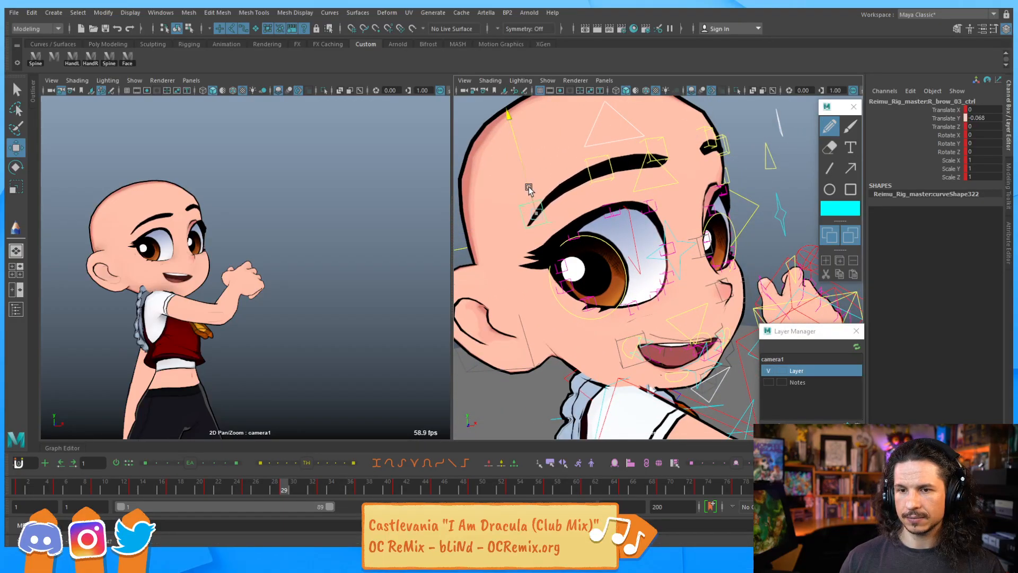
Raise the right brow 01 control further to about 2.45 on Y
{"action": "left_click", "coordinate": [642, 158]}
{"action": "left_click_drag", "start_coordinate": [642, 158], "coordinate": [645, 135]}
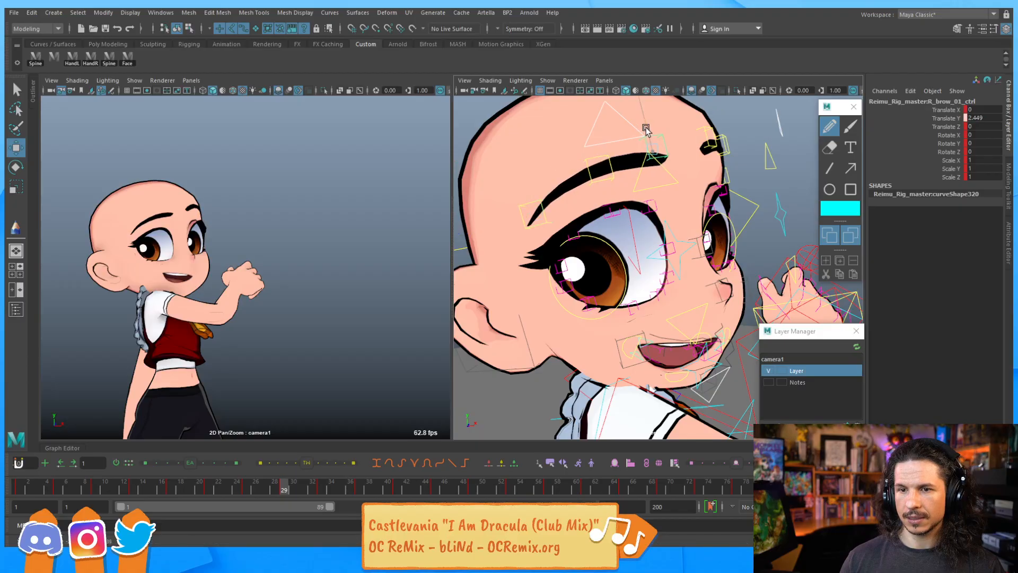
{"action": "left_click", "coordinate": [597, 169]}
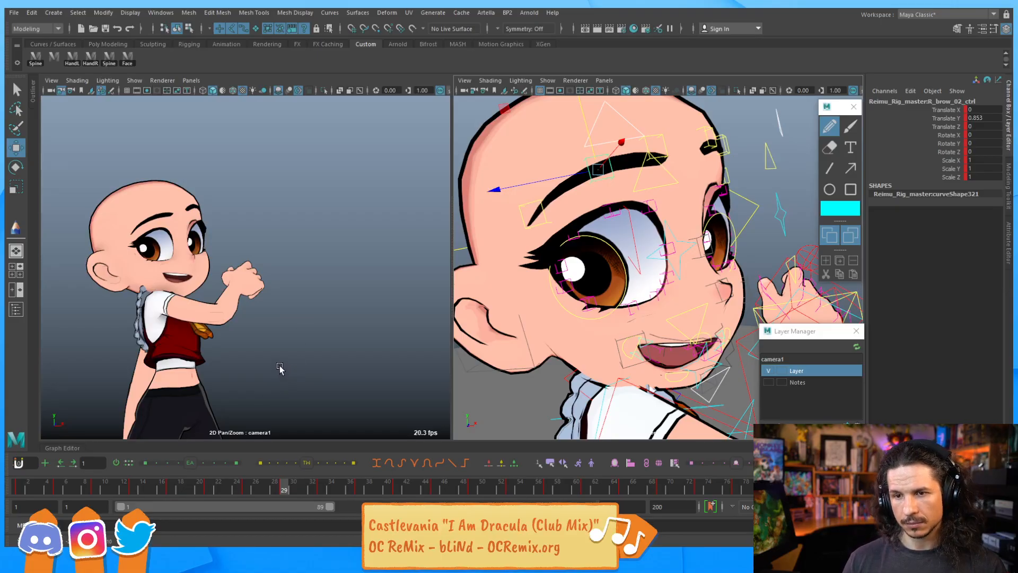
{"action": "right_click_drag", "start_coordinate": [470, 246], "coordinate": [610, 245], "text": "alt"}
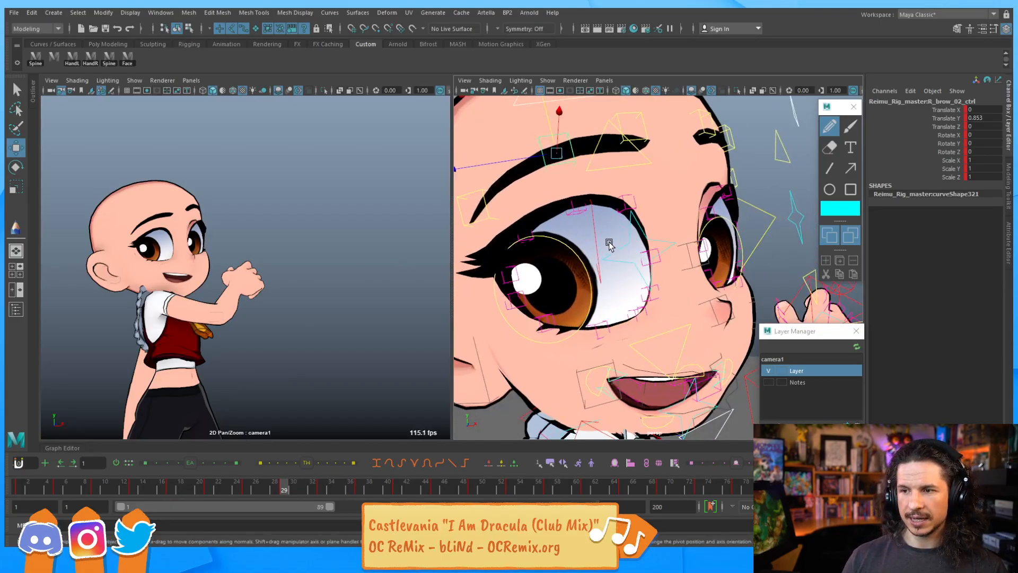
Set the right upper eyeblink control to about -0.70 and the lower eyeblink to about 0.28 on Y
{"action": "left_click", "coordinate": [617, 169]}
{"action": "left_click_drag", "start_coordinate": [606, 151], "coordinate": [617, 160]}
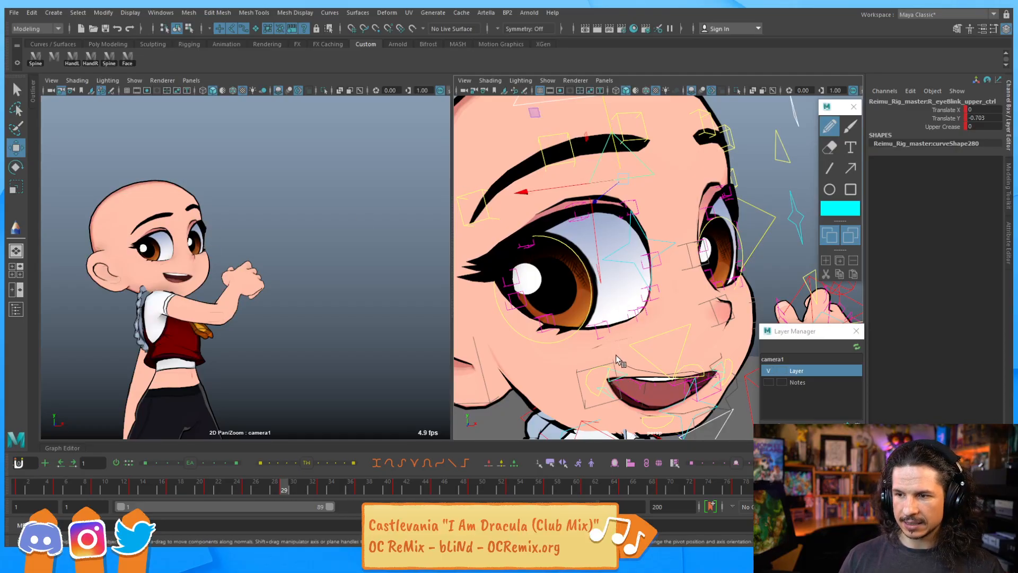
{"action": "left_click", "coordinate": [650, 338]}
{"action": "left_click_drag", "start_coordinate": [652, 309], "coordinate": [652, 306]}
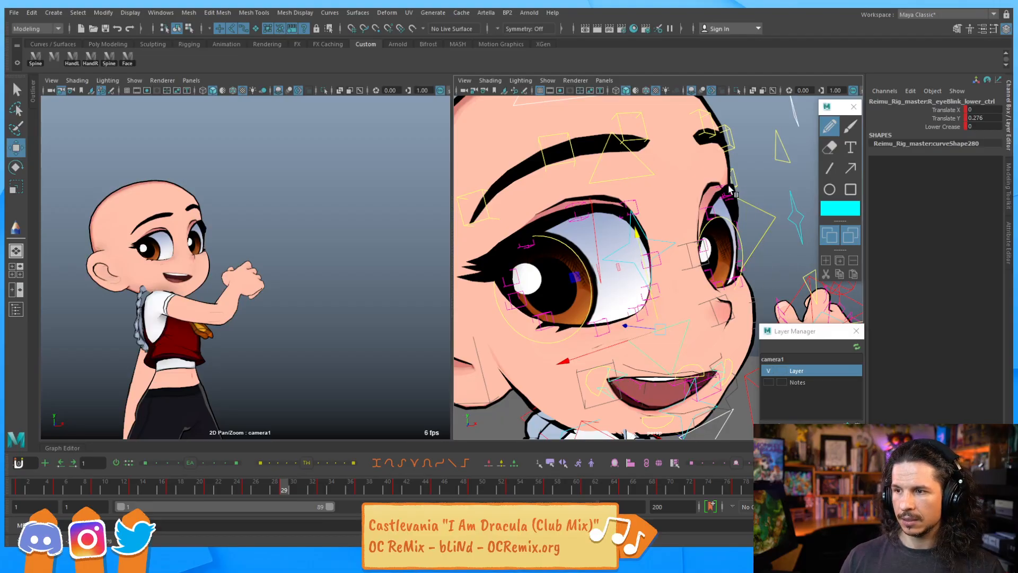
Set the other eye's upper eyeblink to about 0.42 and lower eyeblink to about -0.28 on Y
{"action": "left_click", "coordinate": [769, 202]}
{"action": "middle_click_drag", "start_coordinate": [777, 152], "coordinate": [751, 165], "text": "alt"}
{"action": "left_click", "coordinate": [751, 164]}
{"action": "left_click_drag", "start_coordinate": [747, 141], "coordinate": [748, 137]}
{"action": "middle_click_drag", "start_coordinate": [737, 187], "coordinate": [685, 156], "text": "alt"}
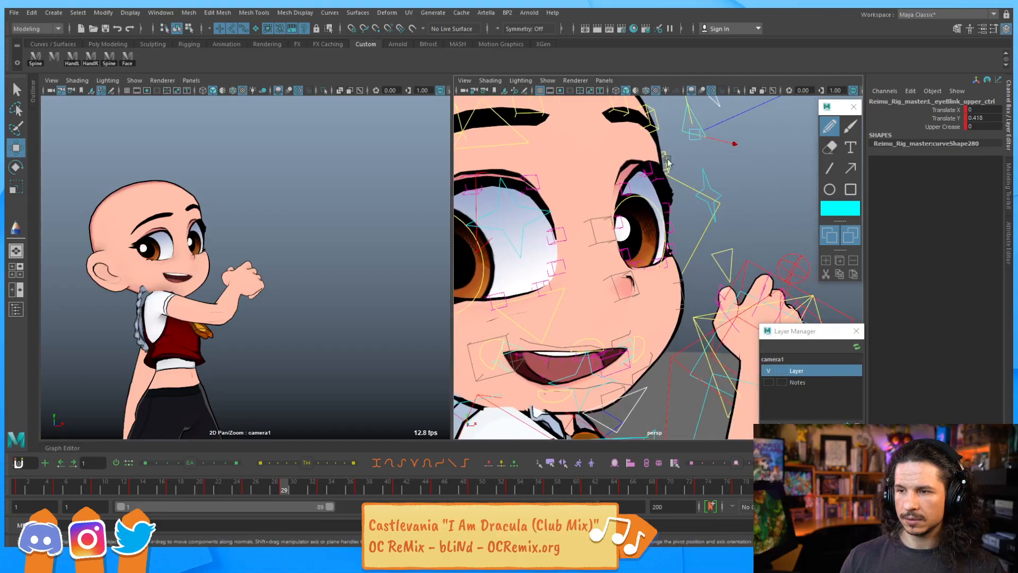
{"action": "left_click", "coordinate": [720, 256]}
{"action": "left_click_drag", "start_coordinate": [717, 231], "coordinate": [718, 254]}
Rotate the lip all control to tilt the mouth further
{"action": "scroll", "coordinate": [700, 254], "scroll_direction": "up", "scroll_amount": 6}
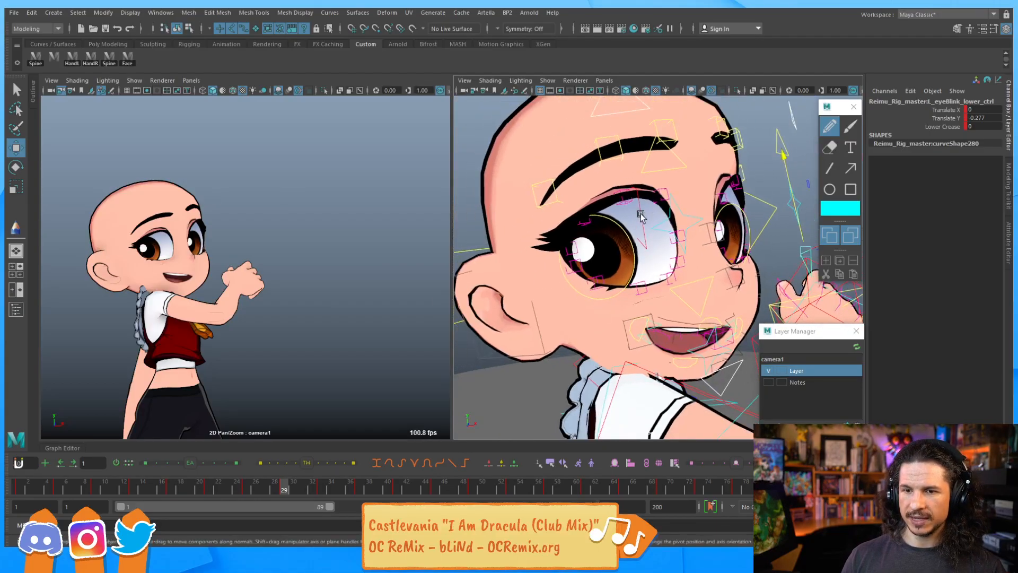
{"action": "scroll", "coordinate": [663, 244], "scroll_direction": "up", "scroll_amount": 3}
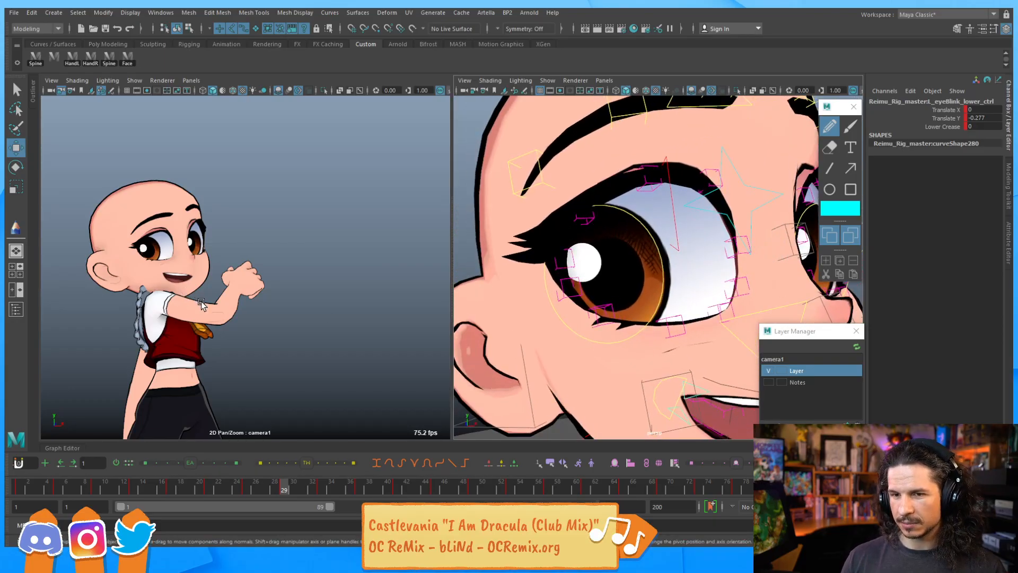
{"action": "middle_click_drag", "start_coordinate": [621, 323], "coordinate": [518, 204], "text": "alt"}
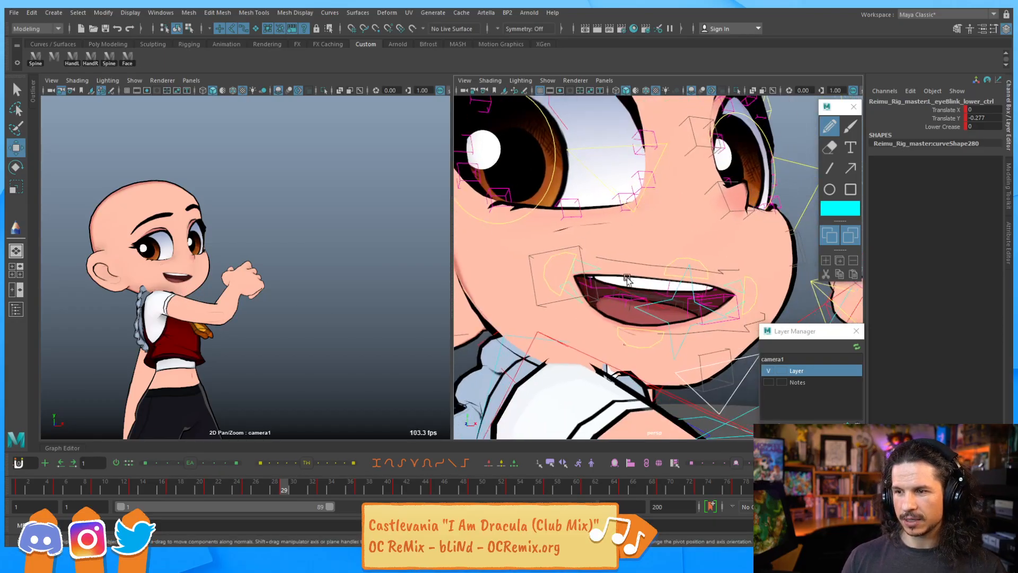
{"action": "left_click", "coordinate": [693, 282]}
{"action": "key", "text": "e"}
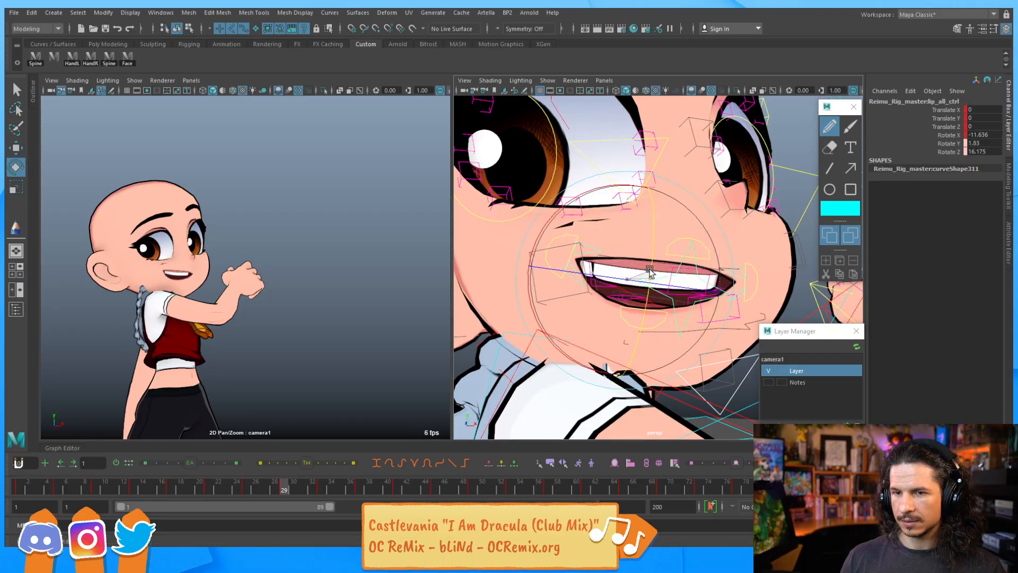
{"action": "mouse_move", "coordinate": [649, 272]}
{"action": "left_mouse_down"}
{"action": "mouse_move", "coordinate": [547, 337]}
{"action": "mouse_move", "coordinate": [653, 262]}
{"action": "mouse_move", "coordinate": [662, 278]}
{"action": "mouse_move", "coordinate": [666, 264]}
{"action": "mouse_move", "coordinate": [668, 280]}
{"action": "left_mouse_up"}
{"action": "left_click", "coordinate": [643, 263]}
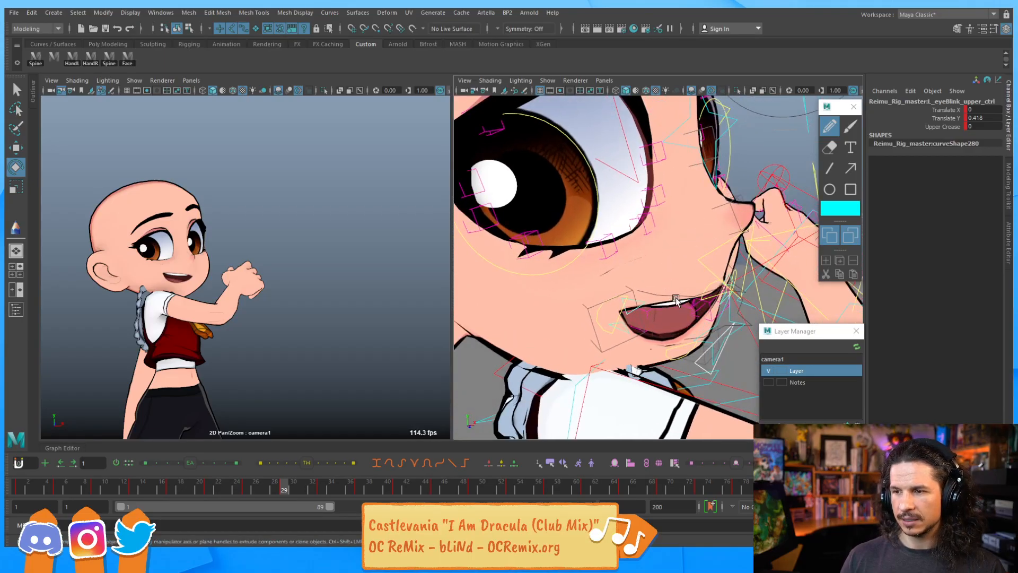
Adjust the other eye's upper eyelid controls to reshape its lid
{"action": "left_click", "coordinate": [738, 333]}
{"action": "left_click_drag", "start_coordinate": [644, 269], "coordinate": [647, 173]}
{"action": "left_click", "coordinate": [735, 157]}
{"action": "key", "text": "w"}
{"action": "left_click_drag", "start_coordinate": [723, 130], "coordinate": [723, 124]}
{"action": "left_click_drag", "start_coordinate": [604, 233], "coordinate": [607, 196], "text": "alt"}
{"action": "scroll", "coordinate": [644, 237], "scroll_direction": "up", "scroll_amount": 3}
{"action": "middle_click_drag", "start_coordinate": [739, 197], "coordinate": [603, 200], "text": "alt"}
{"action": "left_click_drag", "start_coordinate": [602, 200], "coordinate": [662, 174], "text": "alt"}
Raise the other eye's lower eyelid 04 control to about 1.13 on Y
{"action": "left_click", "coordinate": [677, 190]}
{"action": "left_click", "coordinate": [710, 178]}
{"action": "left_click", "coordinate": [662, 185]}
{"action": "left_click_drag", "start_coordinate": [643, 273], "coordinate": [709, 229], "text": "alt"}
{"action": "left_click", "coordinate": [711, 262]}
{"action": "left_click_drag", "start_coordinate": [637, 246], "coordinate": [684, 246], "text": "alt"}
{"action": "right_click_drag", "start_coordinate": [684, 246], "coordinate": [655, 257], "text": "alt"}
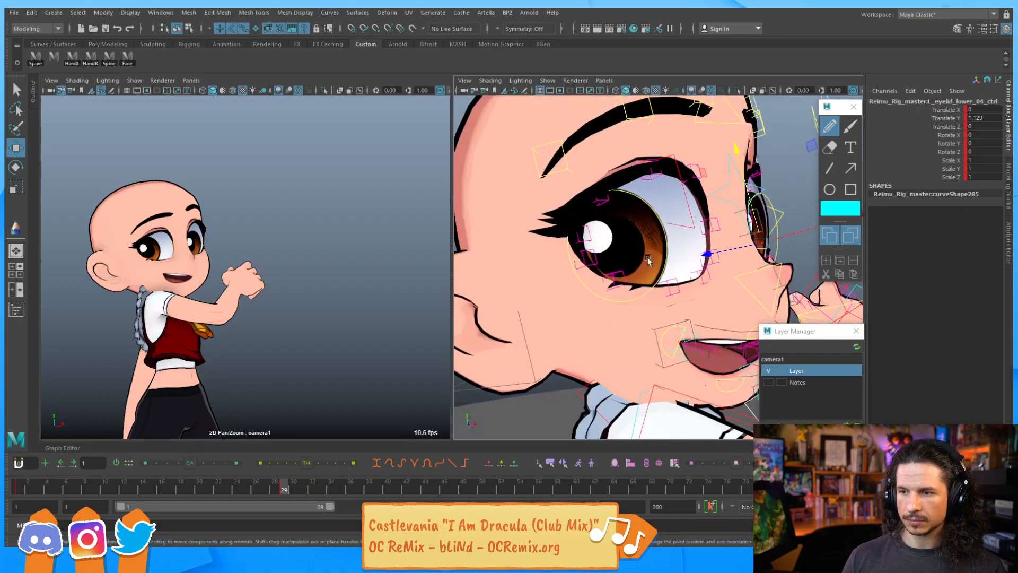
{"action": "left_click", "coordinate": [614, 274]}
{"action": "mouse_move", "coordinate": [606, 249]}
{"action": "left_mouse_down"}
{"action": "mouse_move", "coordinate": [608, 266]}
{"action": "mouse_move", "coordinate": [606, 242]}
{"action": "mouse_move", "coordinate": [607, 255]}
{"action": "left_mouse_up"}
{"action": "key", "text": "ctrl+z"}
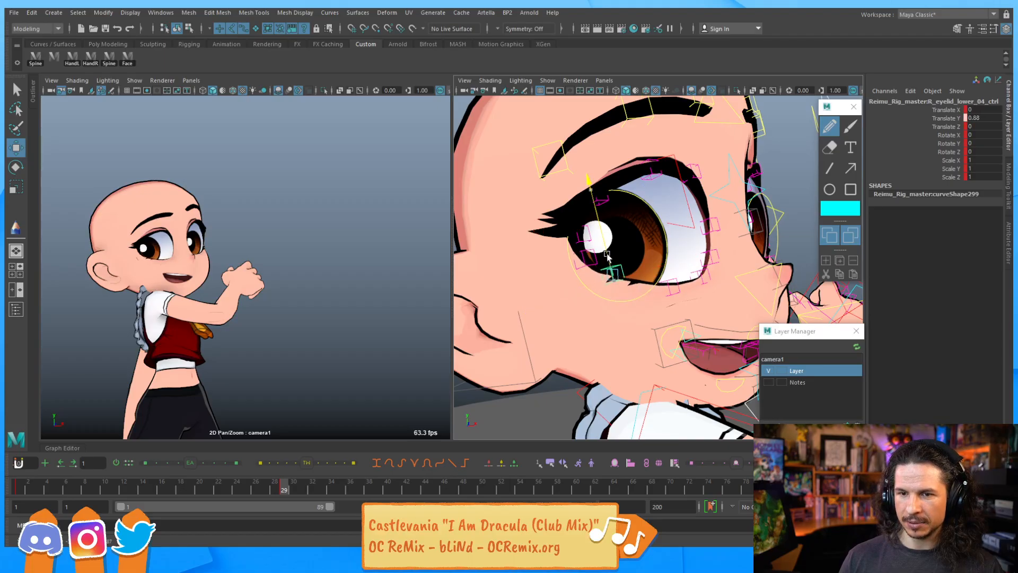
Move the right upper eyelid 07 control to about 0.11 and upper eyelid 01 to about 0.38 on Y
{"action": "left_click", "coordinate": [580, 242]}
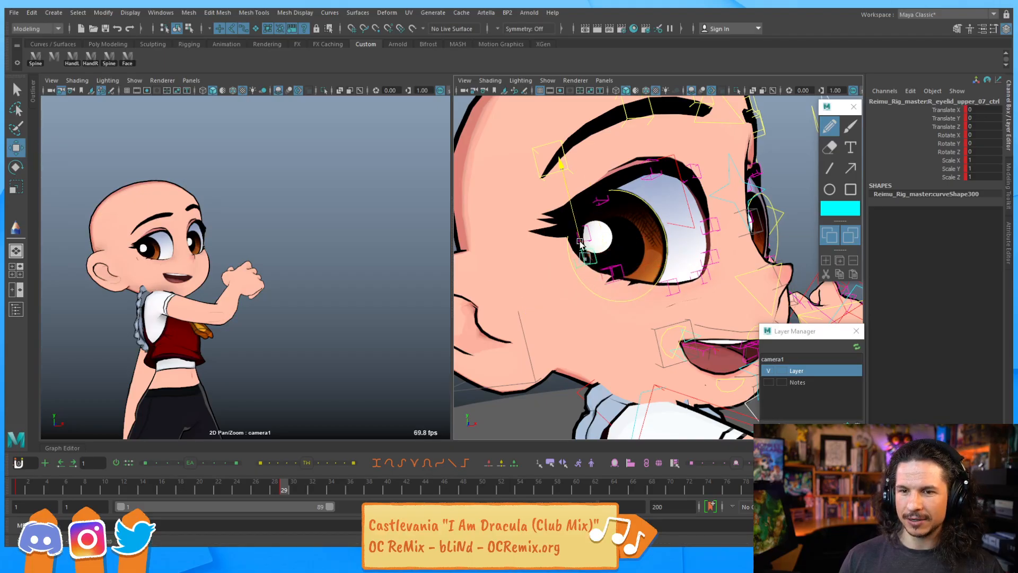
{"action": "left_click_drag", "start_coordinate": [580, 242], "coordinate": [580, 242]}
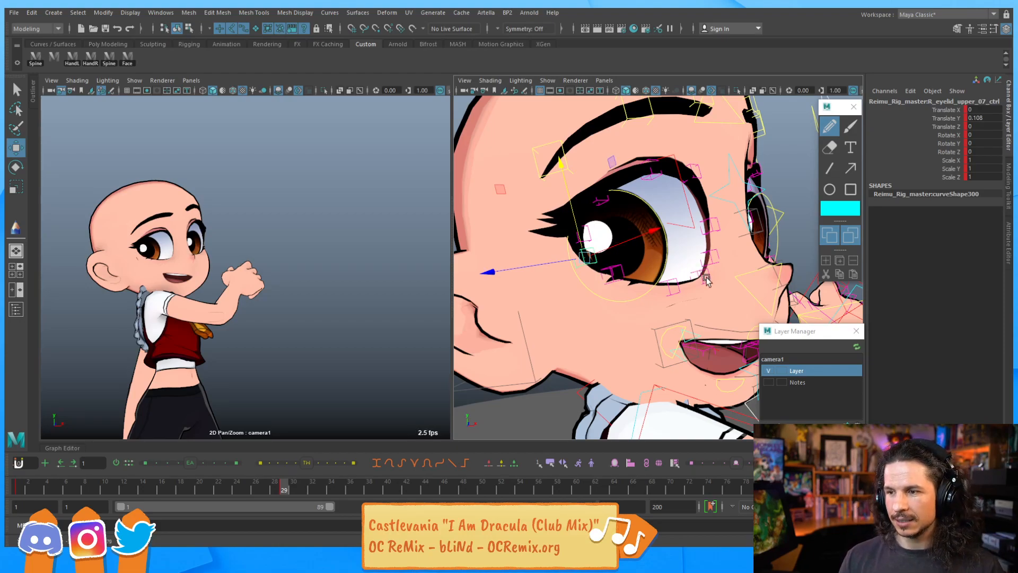
{"action": "scroll", "coordinate": [674, 271], "scroll_direction": "down", "scroll_amount": 2}
{"action": "left_click", "coordinate": [680, 259]}
{"action": "mouse_move", "coordinate": [672, 231]}
{"action": "left_mouse_down"}
{"action": "mouse_move", "coordinate": [668, 197]}
{"action": "mouse_move", "coordinate": [670, 215]}
{"action": "left_mouse_up"}
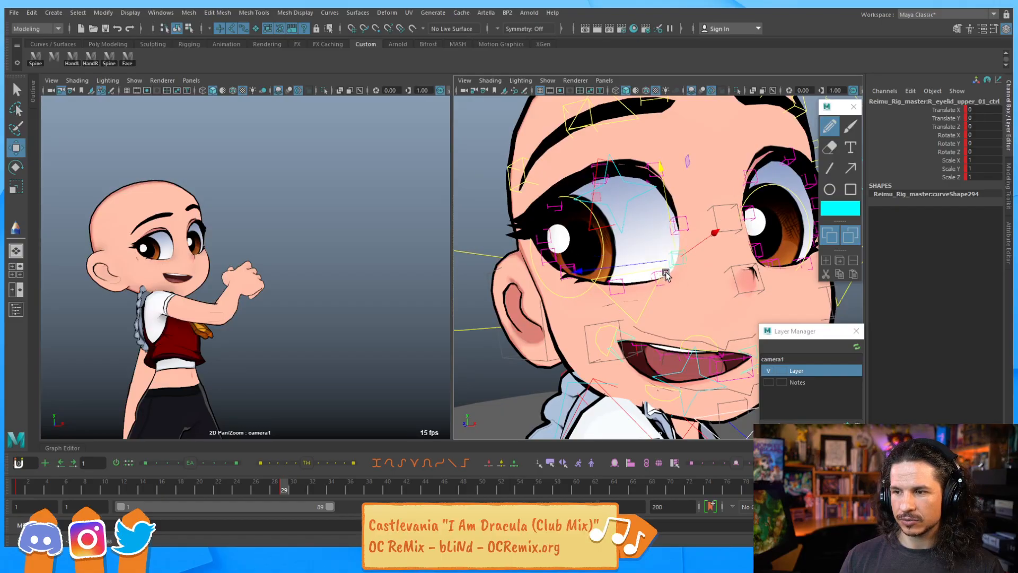
{"action": "left_click", "coordinate": [660, 249]}
{"action": "left_click_drag", "start_coordinate": [660, 249], "coordinate": [672, 234]}
{"action": "left_click", "coordinate": [681, 256]}
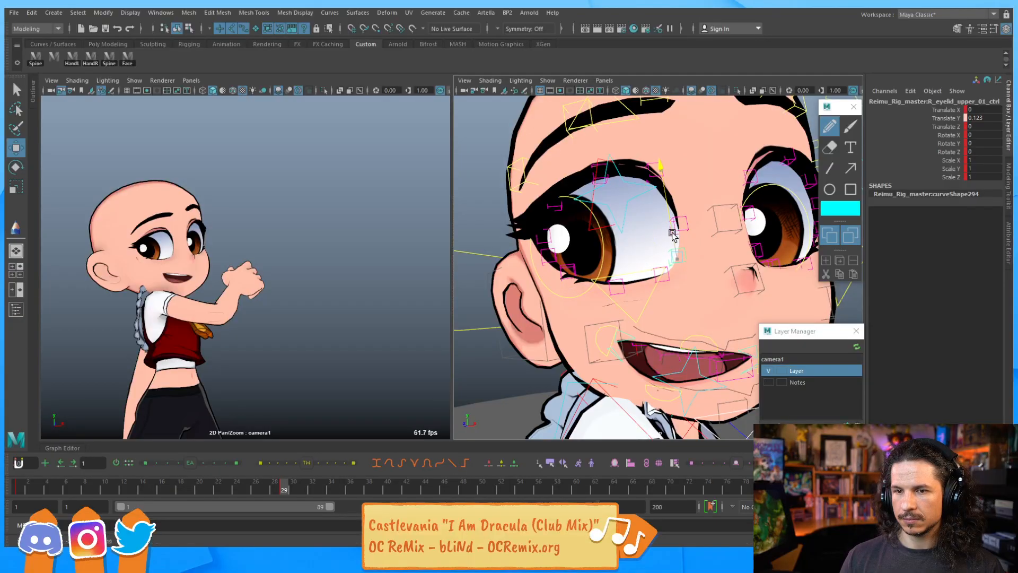
Move the other eye's upper eyelid 01 control to about 0.05 on Y
{"action": "left_click", "coordinate": [769, 262]}
{"action": "left_click_drag", "start_coordinate": [770, 263], "coordinate": [726, 243], "text": "alt"}
{"action": "left_click", "coordinate": [733, 252], "text": "shift"}
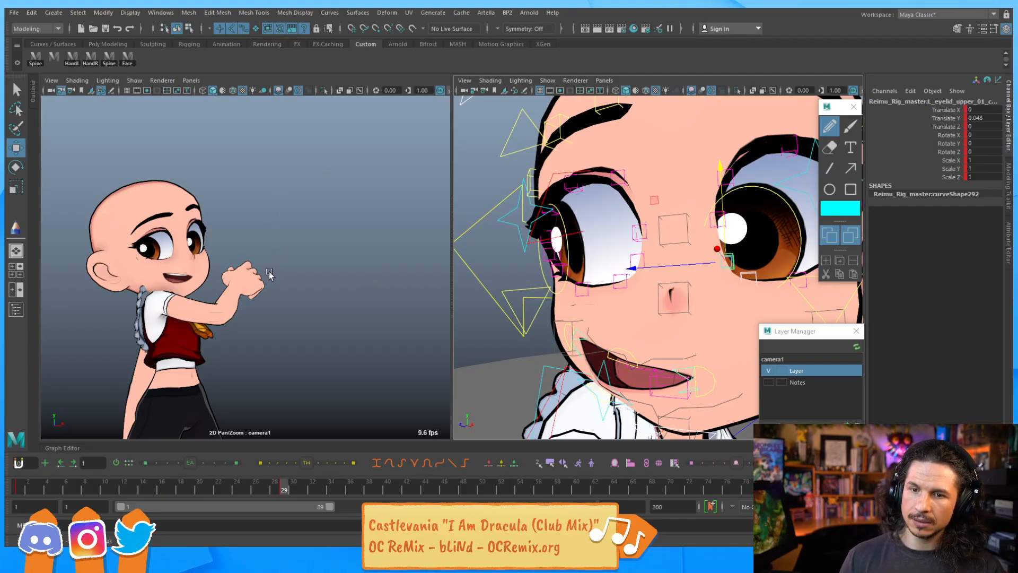
Move the lower lip main control to about -0.55 on X
{"action": "left_click_drag", "start_coordinate": [604, 345], "coordinate": [524, 324], "text": "alt"}
{"action": "key", "text": "q"}
{"action": "left_click", "coordinate": [552, 305]}
{"action": "key", "text": "w"}
{"action": "key", "text": "ctrl+z"}
{"action": "left_click_drag", "start_coordinate": [598, 362], "coordinate": [550, 369], "text": "alt"}
{"action": "left_click", "coordinate": [607, 363]}
{"action": "left_click_drag", "start_coordinate": [550, 370], "coordinate": [624, 364], "text": "alt"}
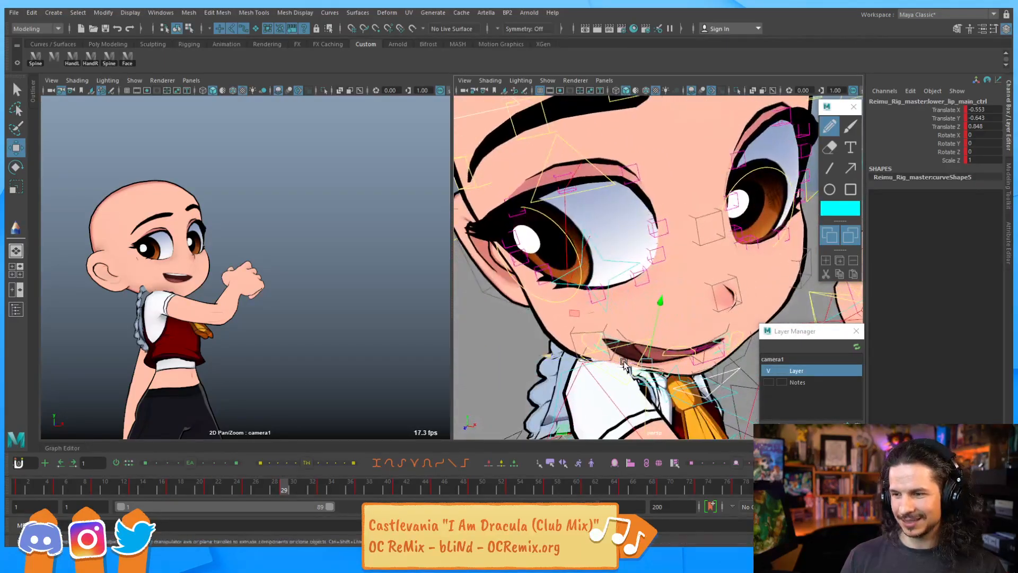
Push the right upper eyelid 07 control to about -0.20 on Z
{"action": "key", "text": "e"}
{"action": "left_click_drag", "start_coordinate": [576, 422], "coordinate": [541, 240]}
{"action": "key", "text": "q"}
{"action": "left_click", "coordinate": [532, 238]}
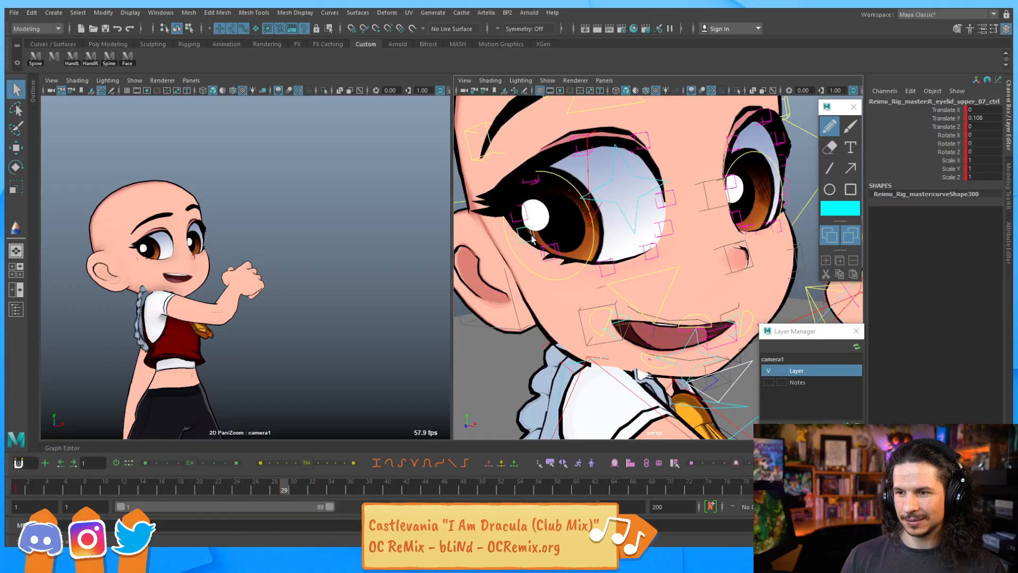
{"action": "key", "text": "w"}
{"action": "middle_click_drag", "start_coordinate": [492, 243], "coordinate": [497, 264]}
{"action": "left_click_drag", "start_coordinate": [498, 264], "coordinate": [611, 253], "text": "alt"}
{"action": "scroll", "coordinate": [476, 248], "scroll_direction": "down", "scroll_amount": 5}
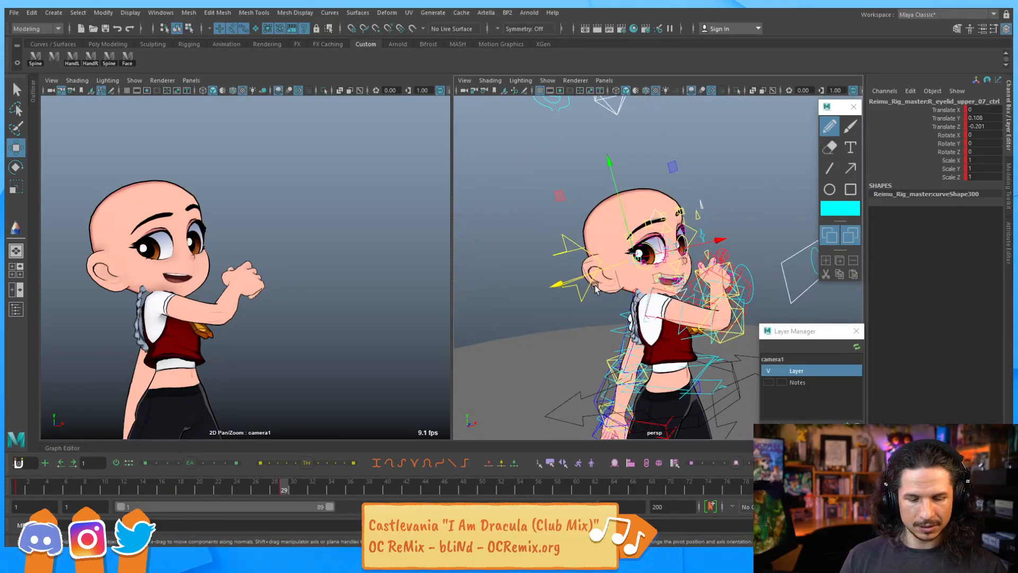
Step one frame back and forward twice to review the face pose
{"action": "key", "text": "comma"}
{"action": "key", "text": "period"}
{"action": "key", "text": "comma"}
{"action": "key", "text": "period"}
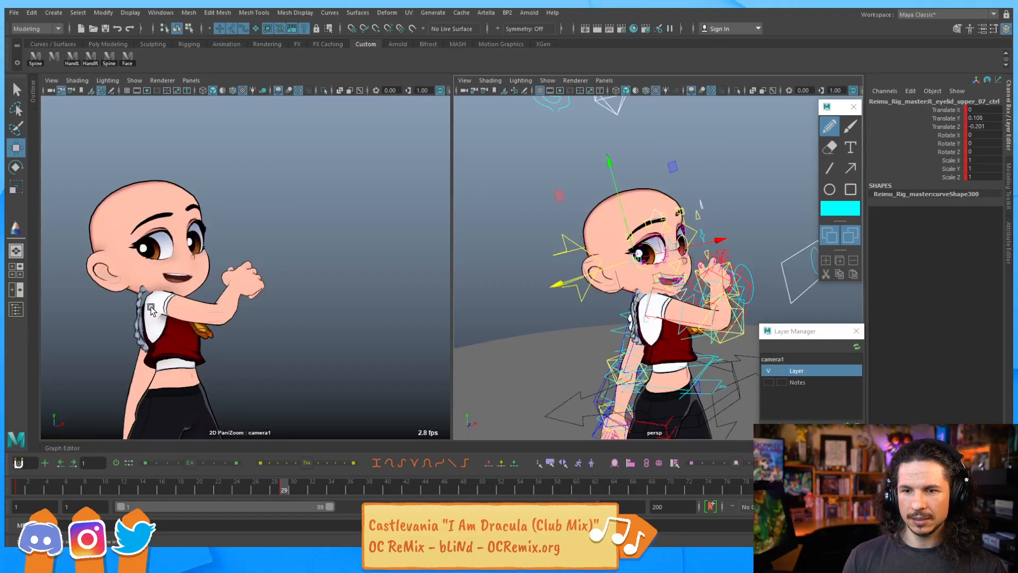
Rotate the jaw control to about -10.2 on Y
{"action": "scroll", "coordinate": [631, 281], "scroll_direction": "up", "scroll_amount": 8}
{"action": "left_click", "coordinate": [615, 234]}
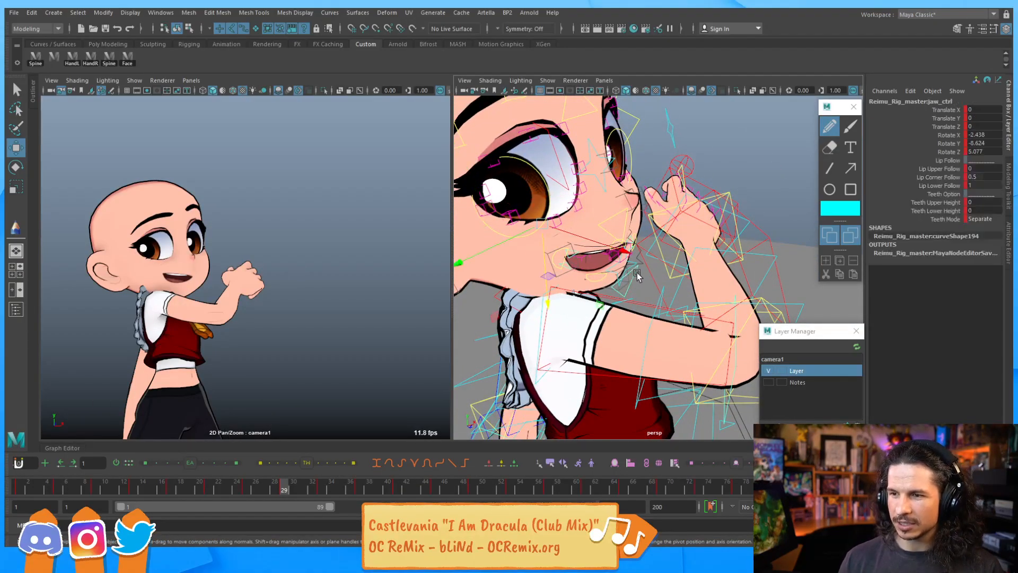
{"action": "key", "text": "e"}
{"action": "left_click_drag", "start_coordinate": [614, 233], "coordinate": [616, 237]}
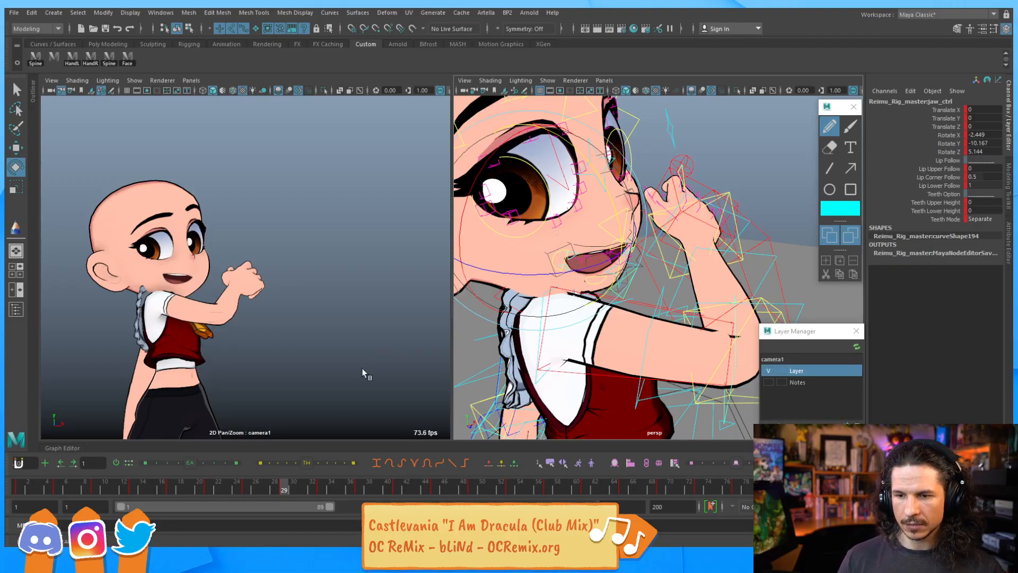
Select the upper eyelid 04 control and lower it to about -0.25 on Y
{"action": "left_click", "coordinate": [646, 141]}
{"action": "scroll", "coordinate": [647, 141], "scroll_direction": "down", "scroll_amount": 5}
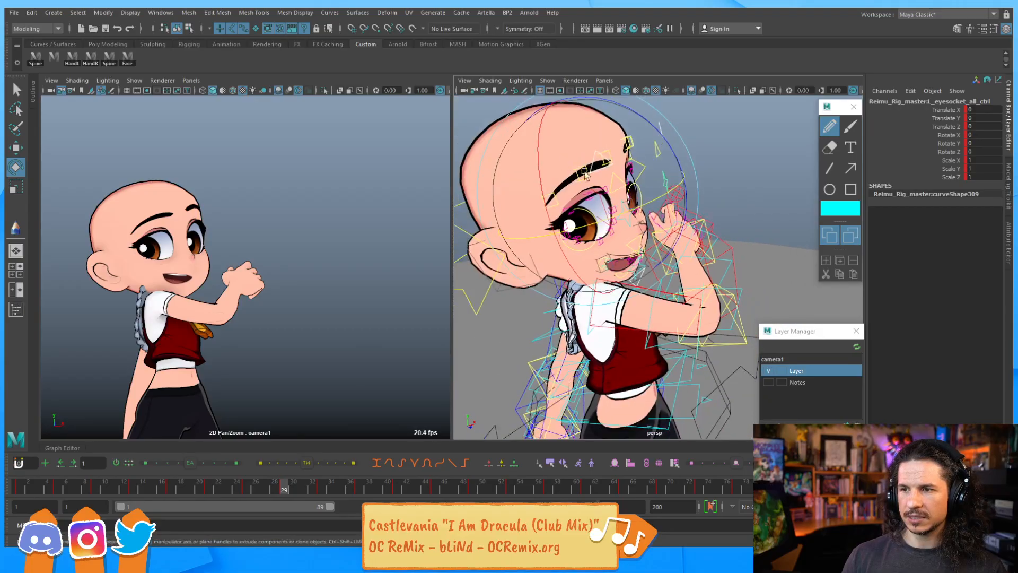
{"action": "left_click_drag", "start_coordinate": [646, 141], "coordinate": [698, 151], "text": "alt"}
{"action": "left_click", "coordinate": [679, 177]}
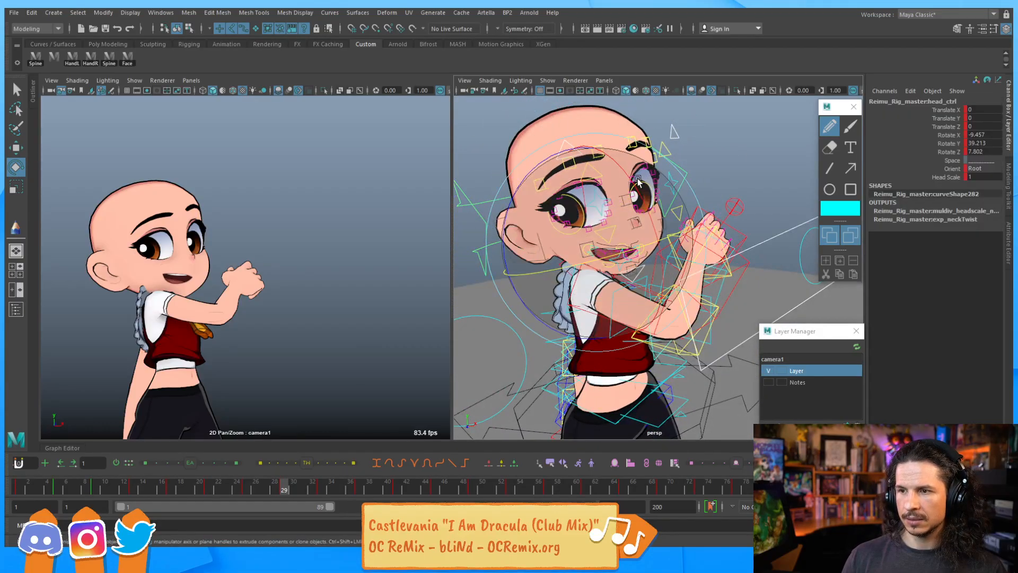
{"action": "left_click", "coordinate": [576, 151]}
{"action": "left_click", "coordinate": [570, 165]}
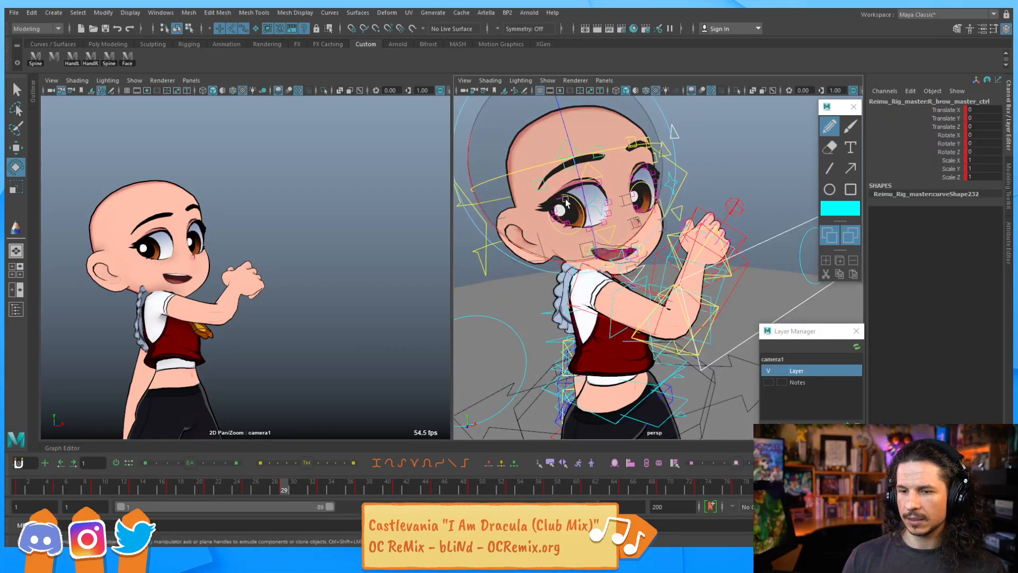
{"action": "left_click", "coordinate": [677, 133]}
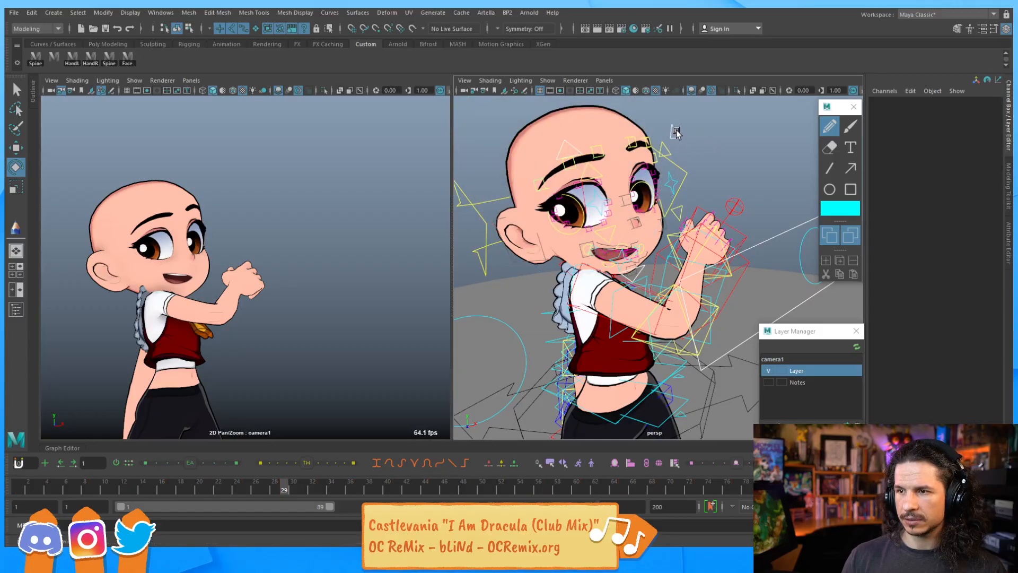
{"action": "left_click", "coordinate": [635, 187]}
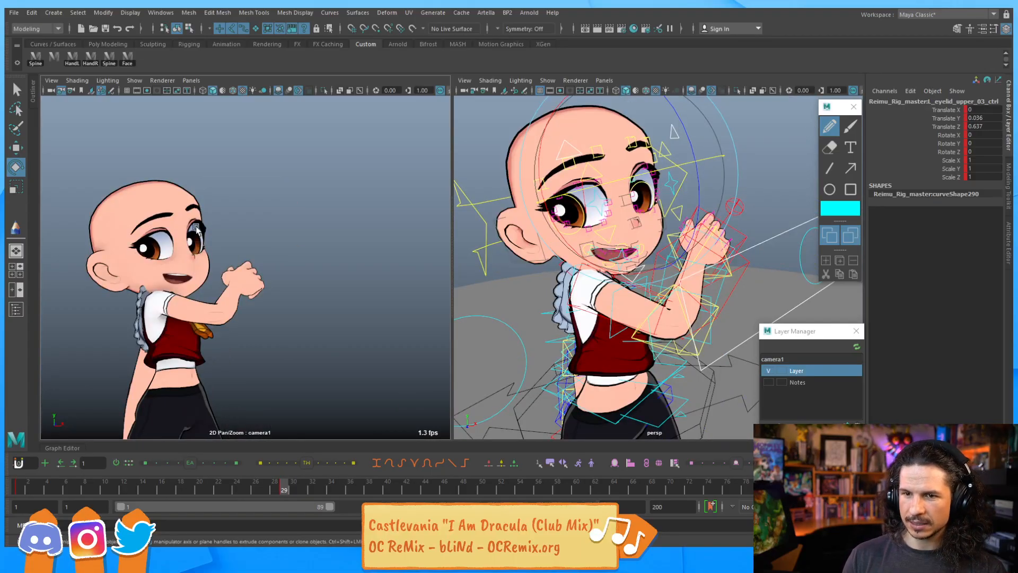
{"action": "key", "text": "q"}
{"action": "right_click_drag", "start_coordinate": [666, 165], "coordinate": [679, 219], "text": "alt"}
{"action": "left_click", "coordinate": [583, 170]}
{"action": "key", "text": "w"}
{"action": "left_click_drag", "start_coordinate": [568, 141], "coordinate": [550, 185]}
{"action": "key", "text": "ctrl+z"}
{"action": "key", "text": "q"}
{"action": "left_click", "coordinate": [558, 208]}
{"action": "key", "text": "w"}
{"action": "right_click_drag", "start_coordinate": [625, 165], "coordinate": [562, 215], "text": "alt"}
{"action": "middle_click_drag", "start_coordinate": [563, 214], "coordinate": [598, 191], "text": "alt"}
{"action": "mouse_move", "coordinate": [582, 208]}
{"action": "left_mouse_down", "text": "alt"}
{"action": "mouse_move", "coordinate": [610, 197]}
{"action": "mouse_move", "coordinate": [566, 193]}
{"action": "mouse_move", "coordinate": [578, 195]}
{"action": "left_mouse_up", "text": "alt"}
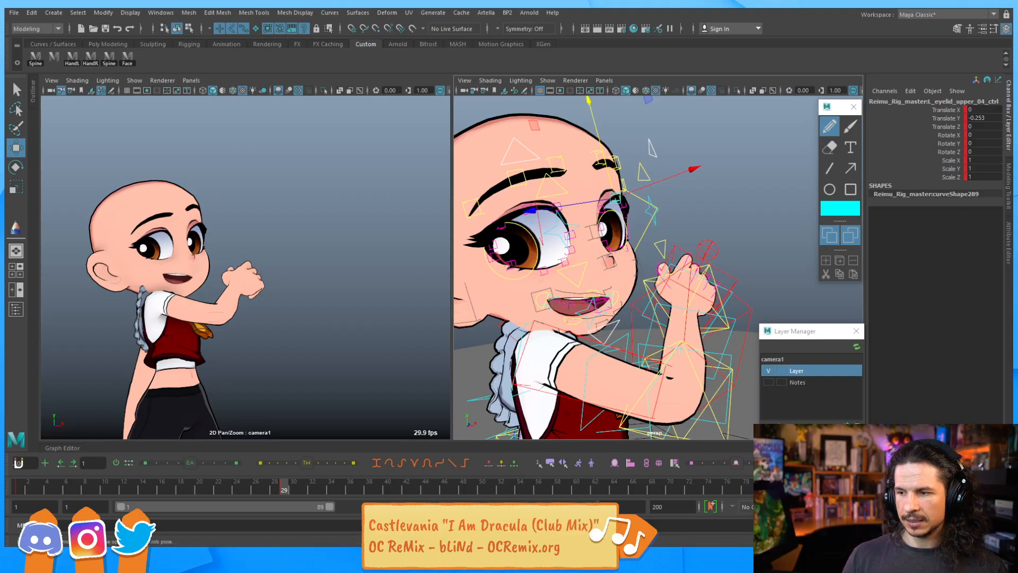
Move to another frame and save the scene, continuing past the student version notice
{"action": "left_click", "coordinate": [801, 486]}
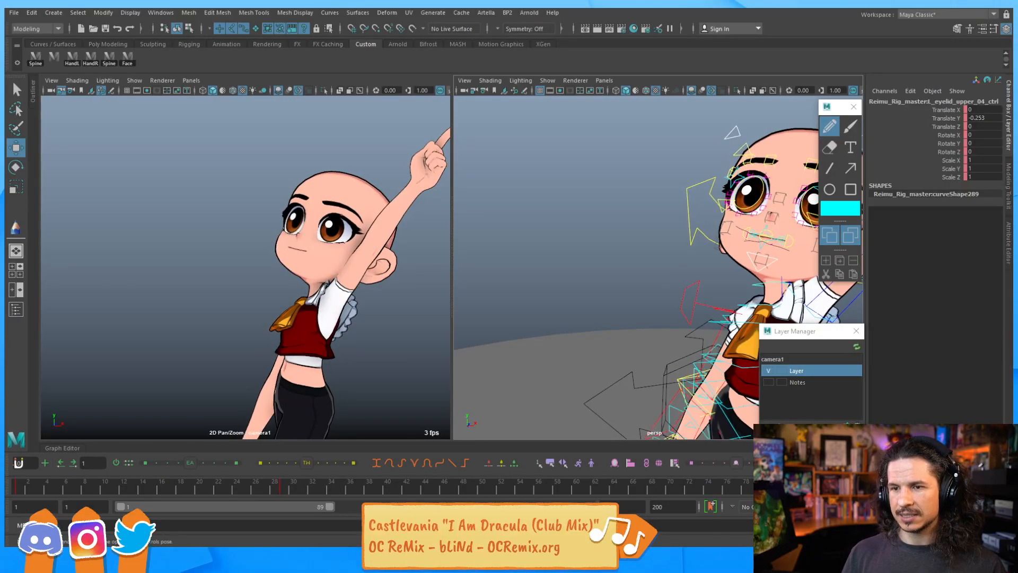
{"action": "key", "text": "a"}
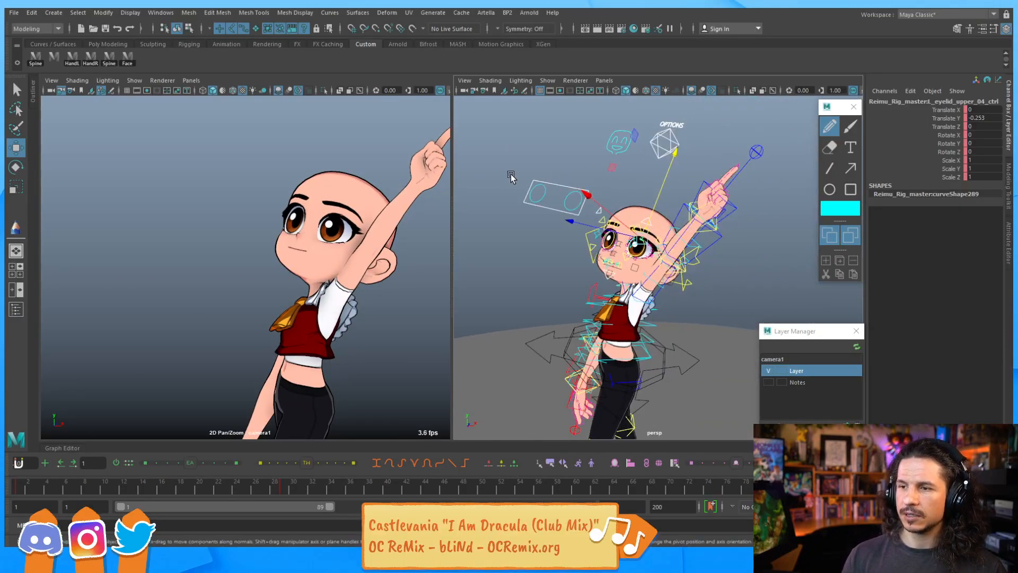
{"action": "left_click", "coordinate": [130, 64]}
{"action": "left_click", "coordinate": [611, 276]}
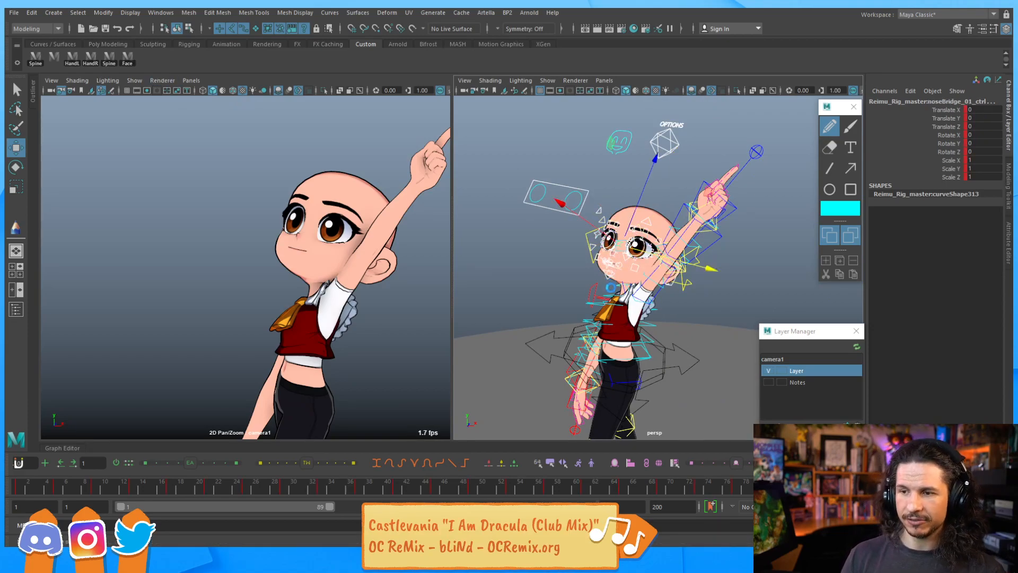
{"action": "key", "text": "q"}
{"action": "key", "text": "ctrl+s"}
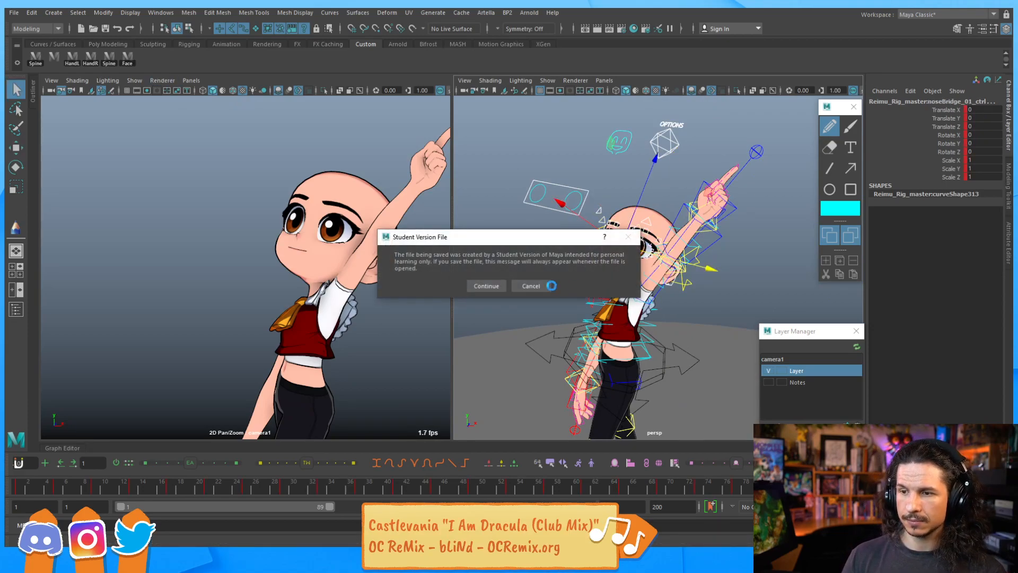
{"action": "left_click", "coordinate": [486, 286]}
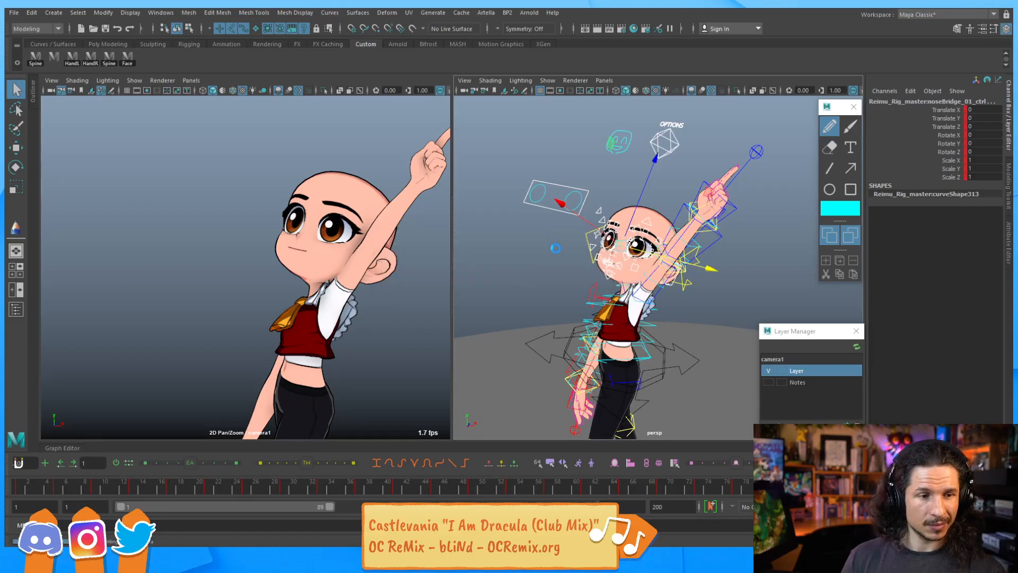
Move the eyeball aim master control to about 10.27 on X and -8.11 on Y
{"action": "key", "text": "w"}
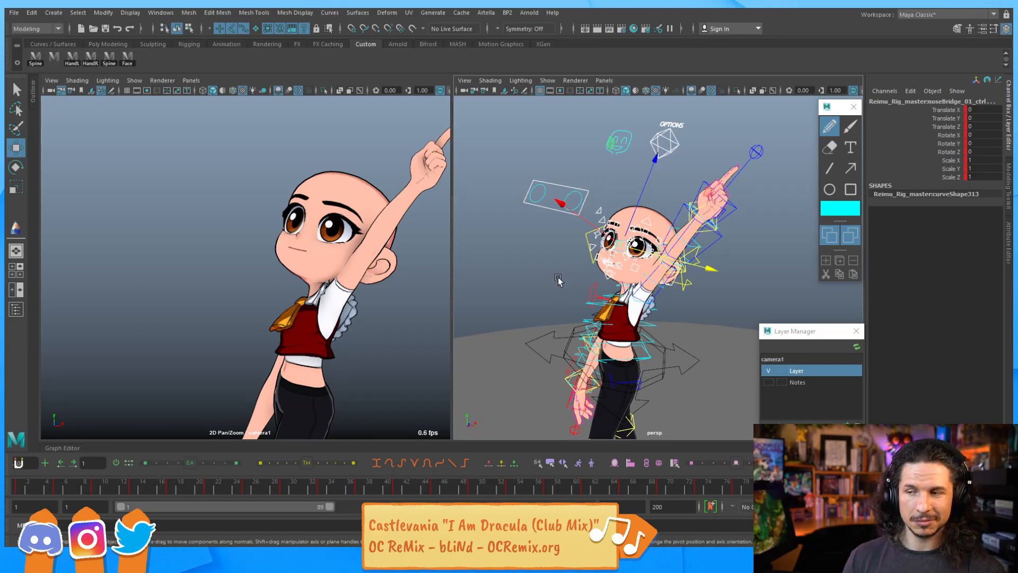
{"action": "mouse_move", "coordinate": [597, 250]}
{"action": "left_mouse_down", "text": "alt"}
{"action": "mouse_move", "coordinate": [643, 242]}
{"action": "mouse_move", "coordinate": [652, 259]}
{"action": "mouse_move", "coordinate": [587, 238]}
{"action": "left_mouse_up", "text": "alt"}
{"action": "scroll", "coordinate": [643, 242], "scroll_direction": "up", "scroll_amount": 4}
{"action": "right_click_drag", "start_coordinate": [587, 239], "coordinate": [650, 245], "text": "alt"}
{"action": "left_click_drag", "start_coordinate": [650, 245], "coordinate": [643, 276], "text": "alt"}
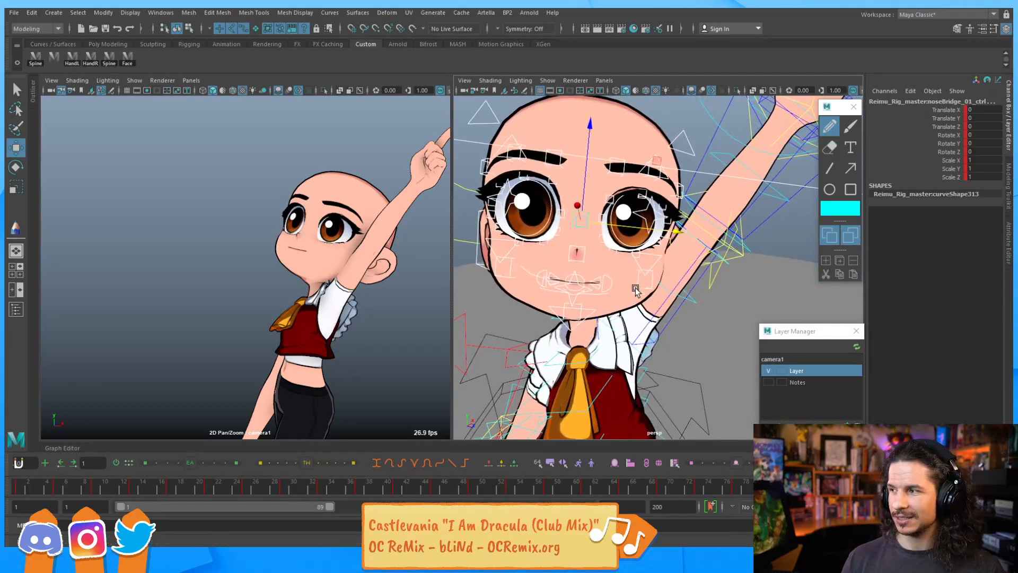
{"action": "right_click_drag", "start_coordinate": [636, 286], "coordinate": [584, 272], "text": "alt"}
{"action": "left_click_drag", "start_coordinate": [631, 265], "coordinate": [585, 260], "text": "alt"}
{"action": "right_click_drag", "start_coordinate": [609, 258], "coordinate": [572, 252], "text": "alt"}
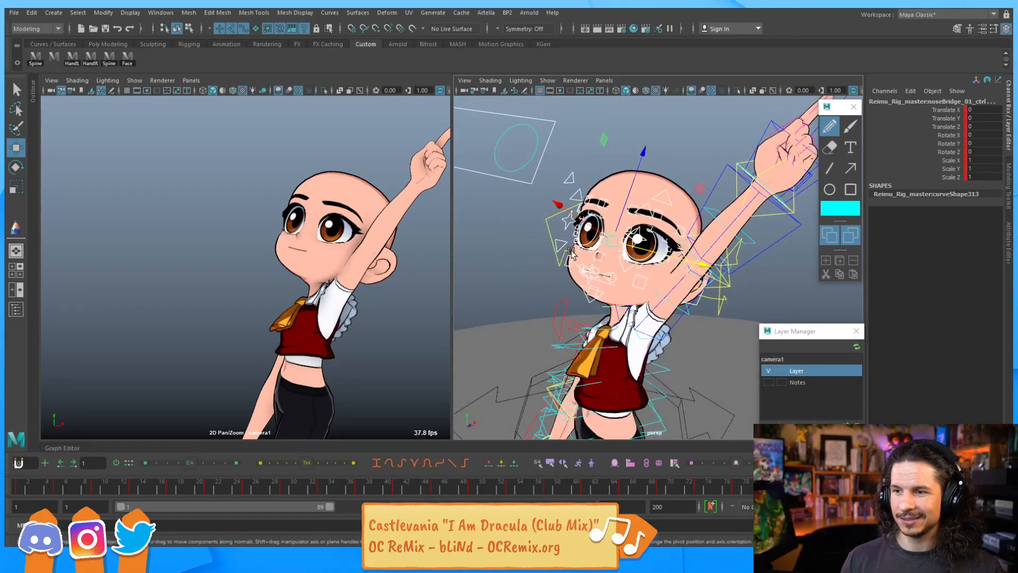
{"action": "left_click", "coordinate": [484, 169]}
{"action": "right_click_drag", "start_coordinate": [645, 187], "coordinate": [568, 208], "text": "alt"}
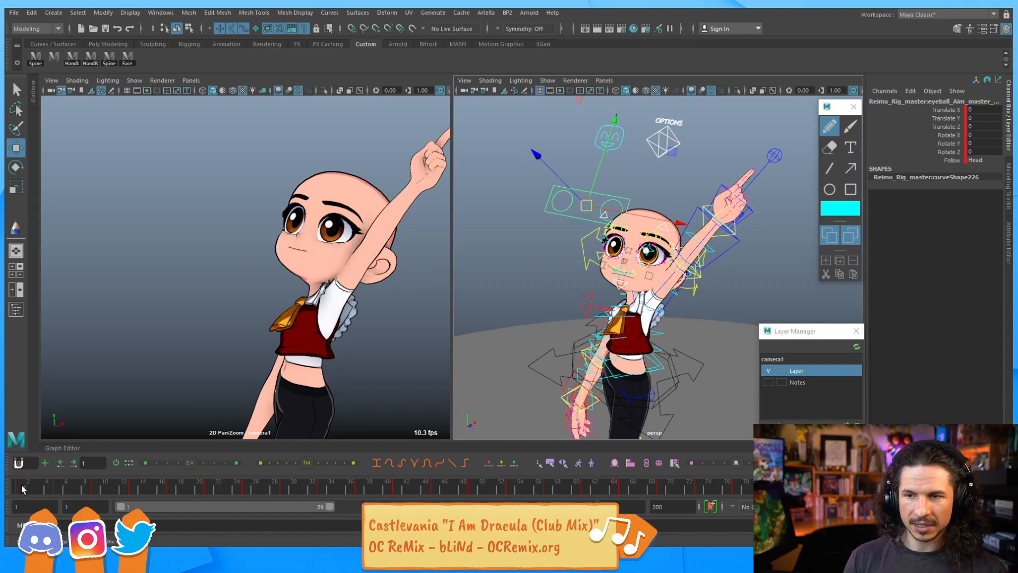
{"action": "left_click", "coordinate": [655, 247]}
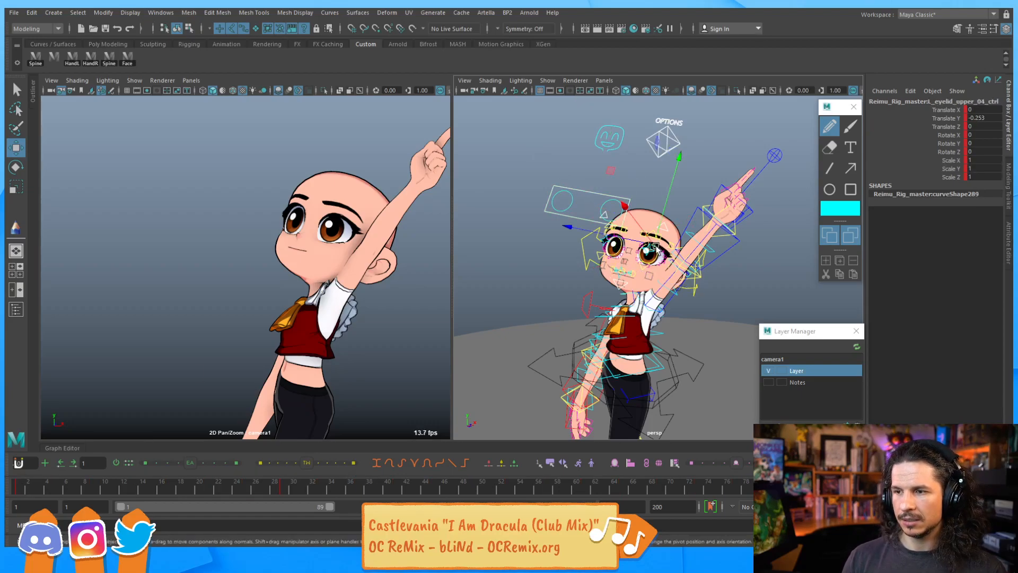
{"action": "key", "text": "comma"}
{"action": "key", "text": "period"}
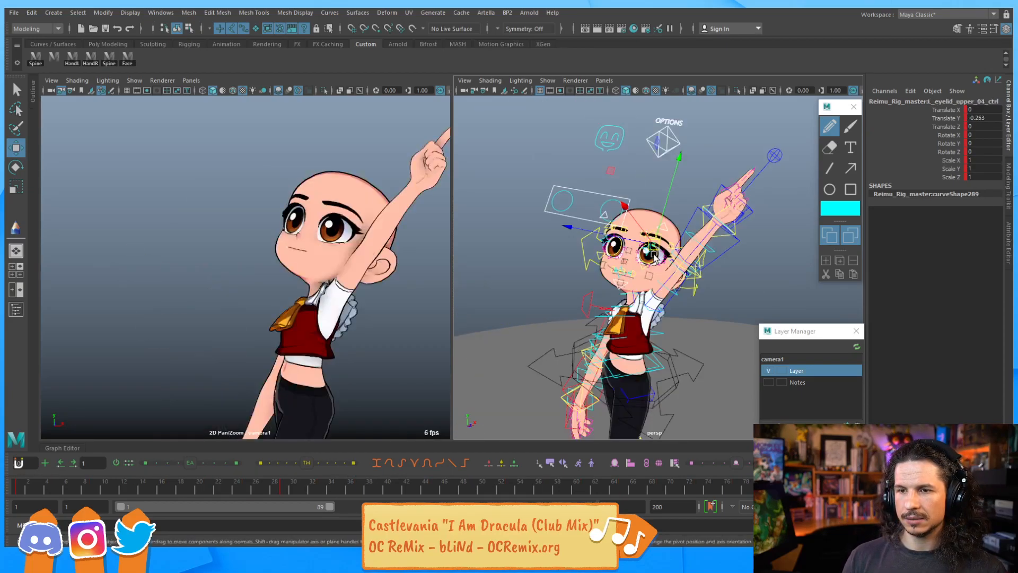
{"action": "key", "text": "period"}
{"action": "key", "text": "comma"}
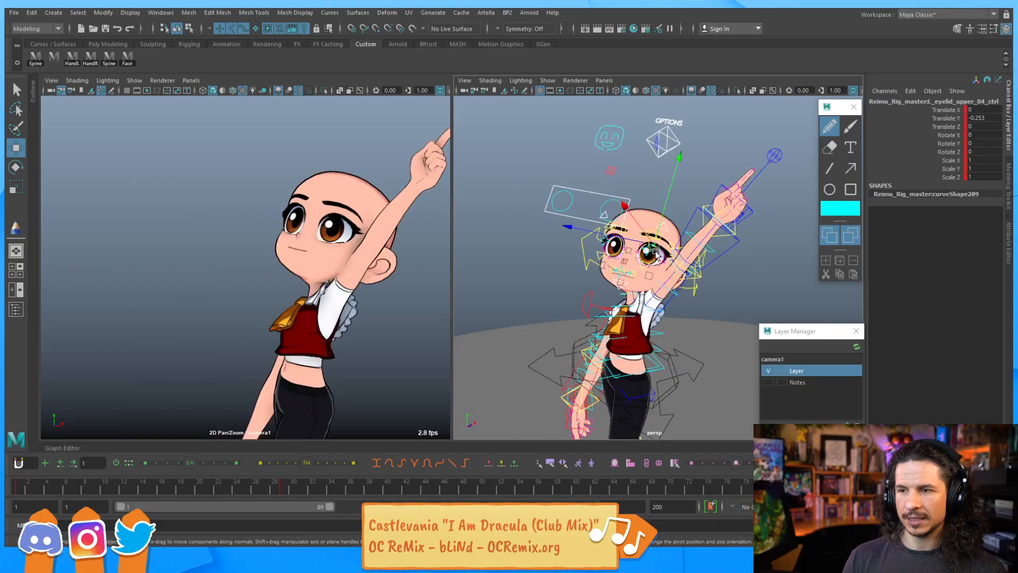
{"action": "left_click_drag", "start_coordinate": [590, 184], "coordinate": [687, 247]}
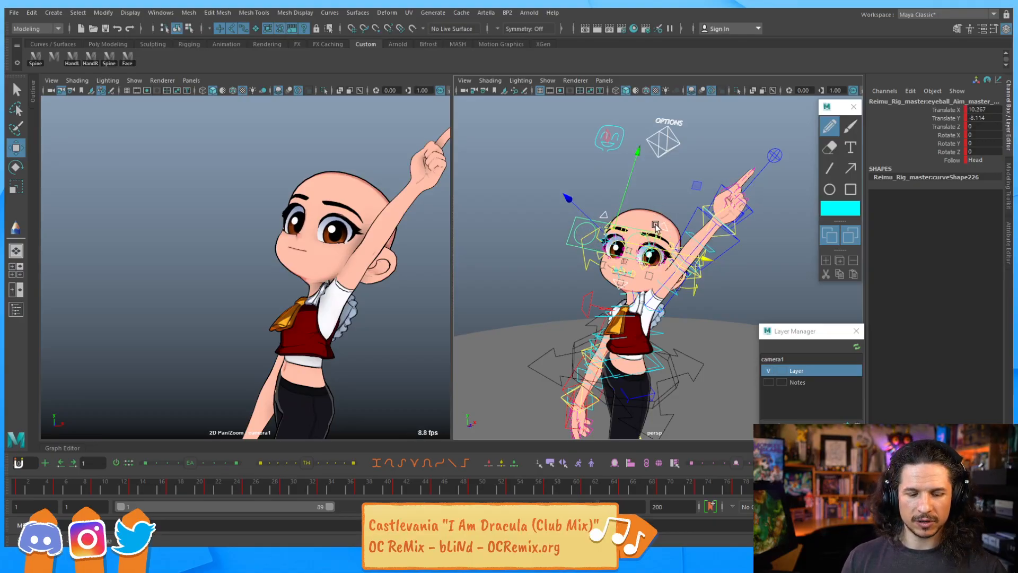
Step back and forth through neighbouring frames to review the eyes and eyelids
{"action": "key", "text": "period"}
{"action": "key", "text": "period"}
{"action": "key", "text": "period"}
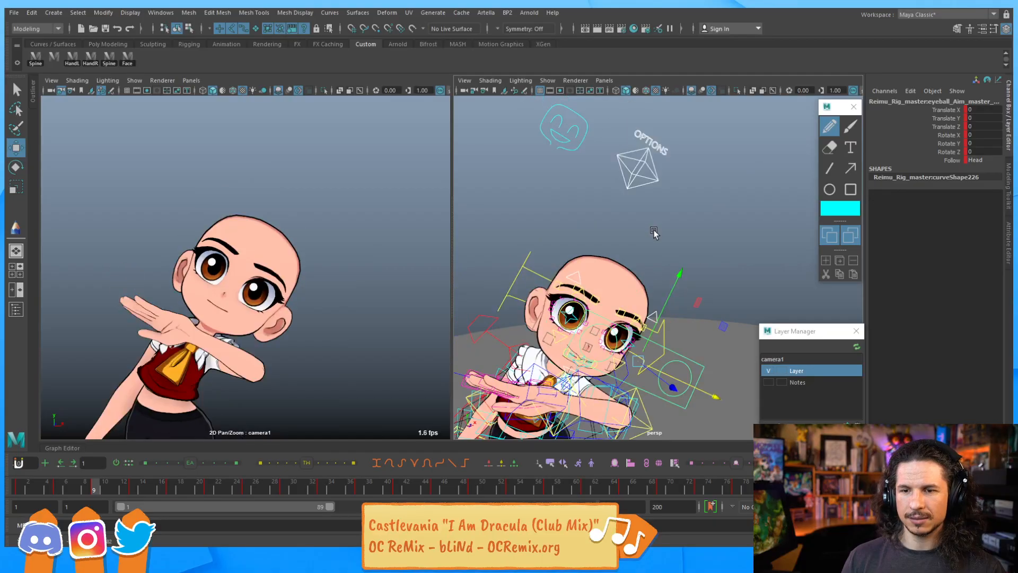
{"action": "key", "text": "comma"}
{"action": "key", "text": "comma"}
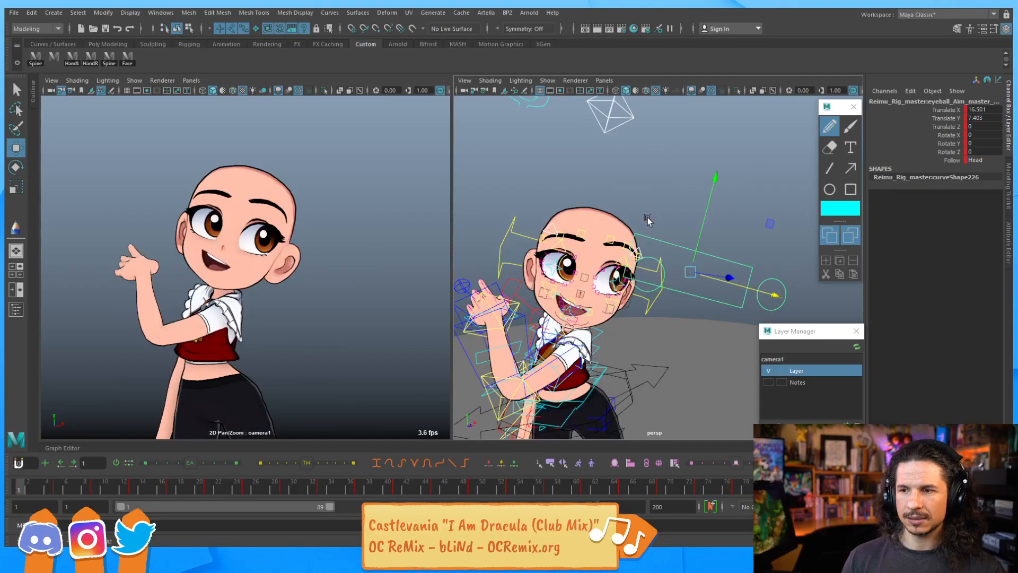
{"action": "key", "text": "period"}
{"action": "left_click", "coordinate": [604, 263]}
{"action": "left_click", "coordinate": [621, 252]}
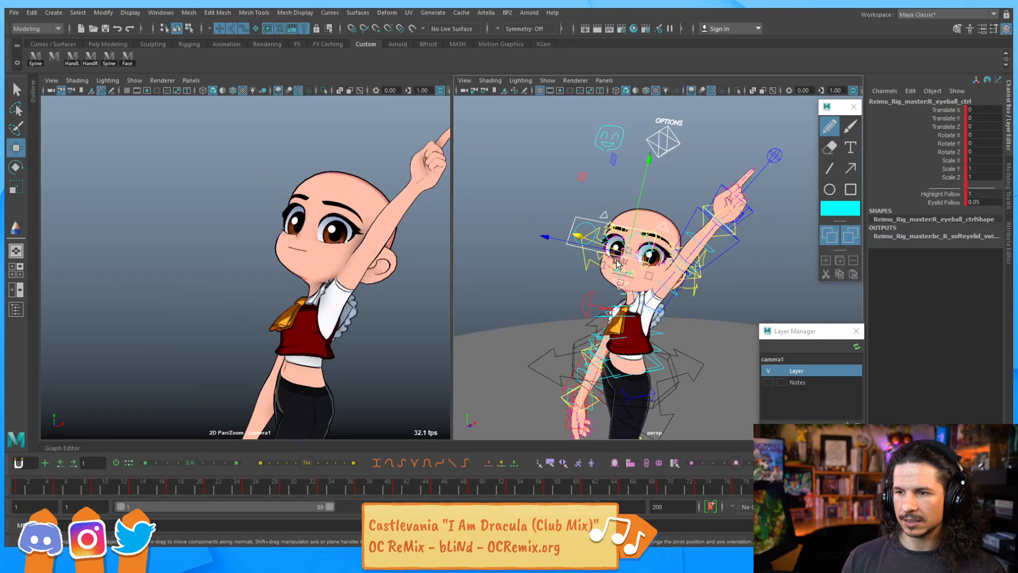
{"action": "key", "text": "period"}
{"action": "key", "text": "period"}
{"action": "key", "text": "comma"}
{"action": "left_click", "coordinate": [598, 250]}
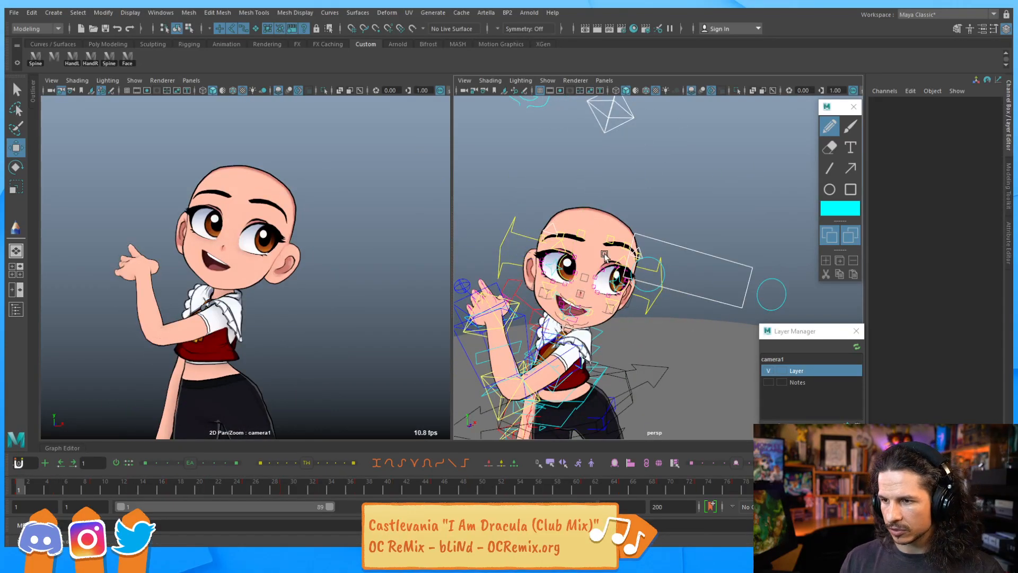
{"action": "left_click", "coordinate": [607, 272]}
{"action": "key", "text": "period"}
{"action": "key", "text": "period"}
{"action": "key", "text": "period"}
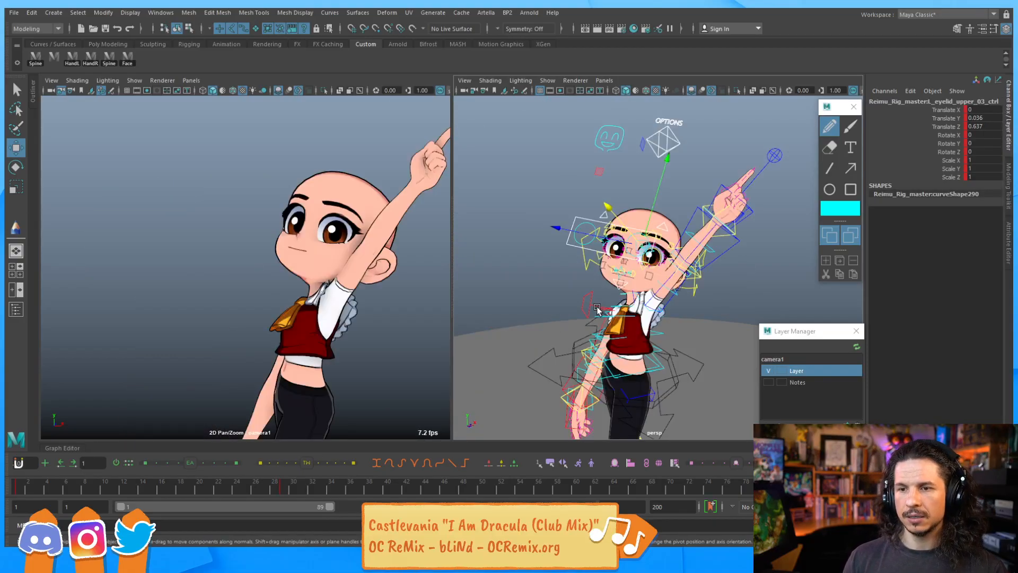
{"action": "key", "text": "period"}
{"action": "key", "text": "period"}
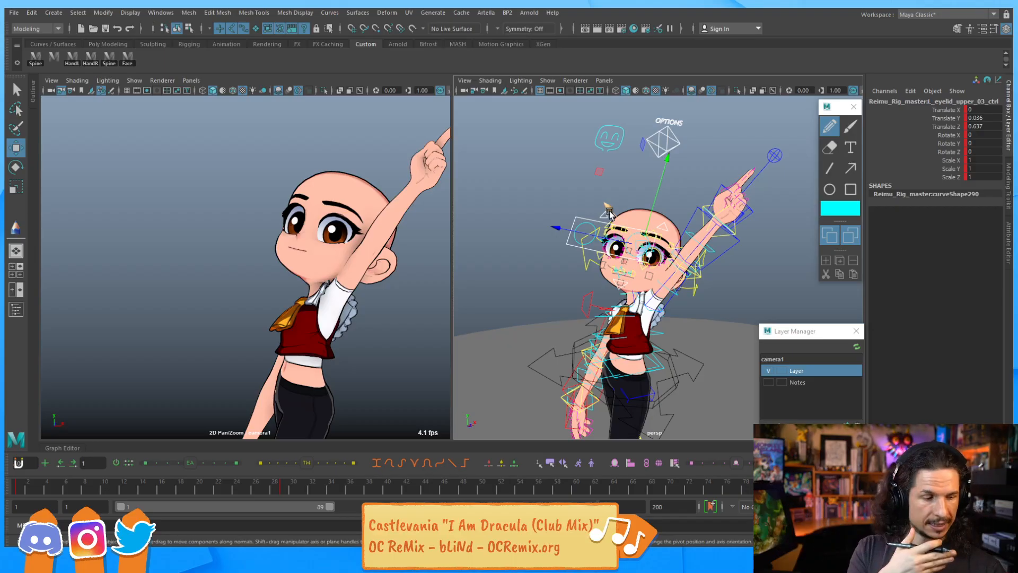
{"action": "key", "text": "period"}
{"action": "key", "text": "period"}
{"action": "key", "text": "period"}
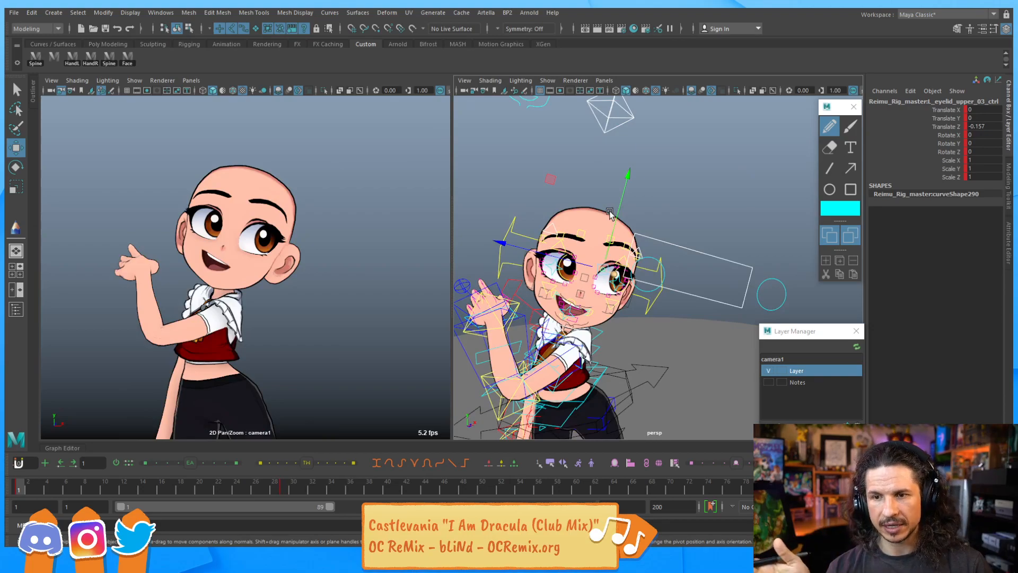
{"action": "key", "text": "period"}
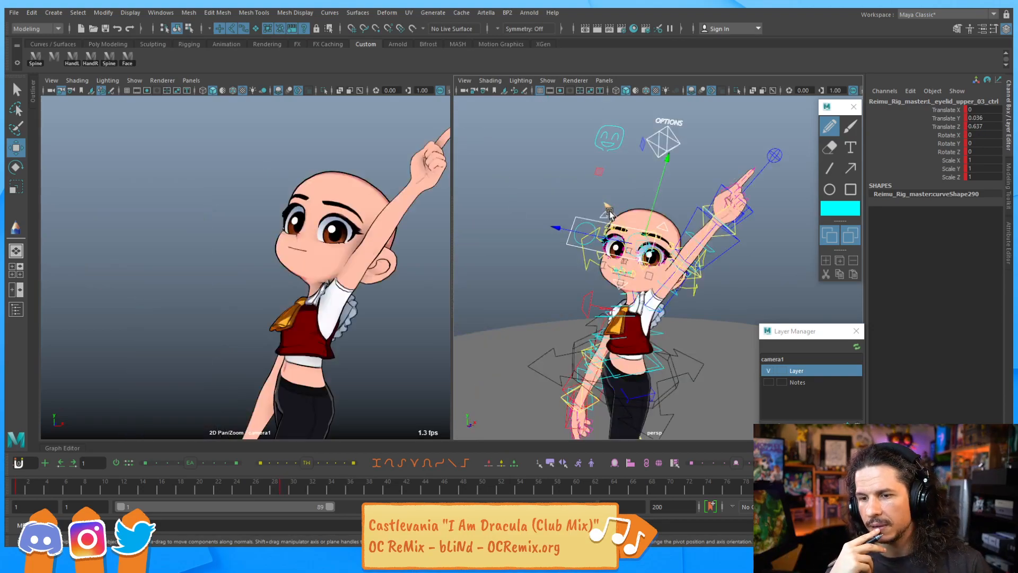
{"action": "key", "text": "comma"}
{"action": "key", "text": "comma"}
{"action": "key", "text": "period"}
{"action": "key", "text": "period"}
{"action": "key", "text": "comma"}
{"action": "key", "text": "period"}
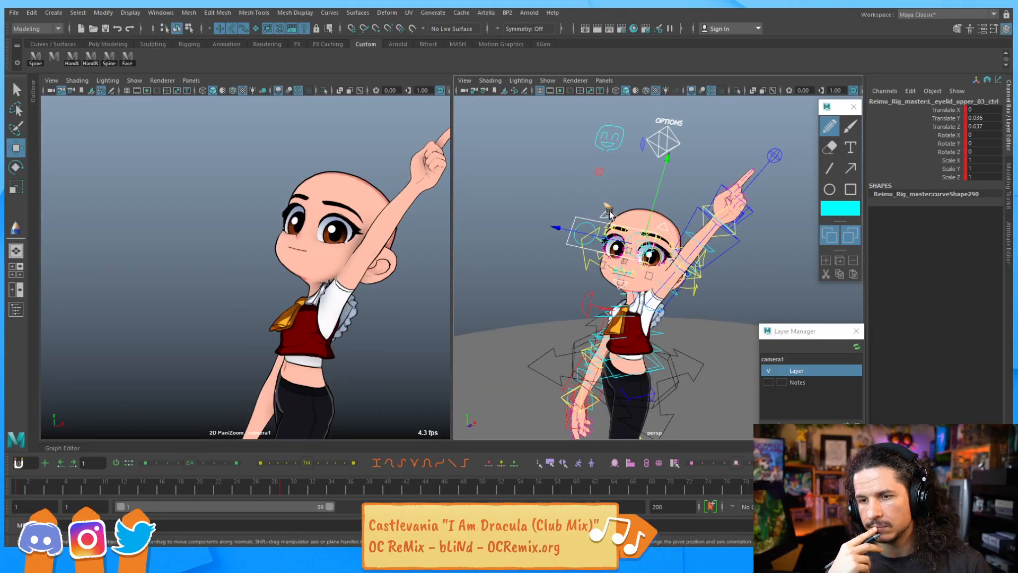
{"action": "key", "text": "comma"}
{"action": "key", "text": "period"}
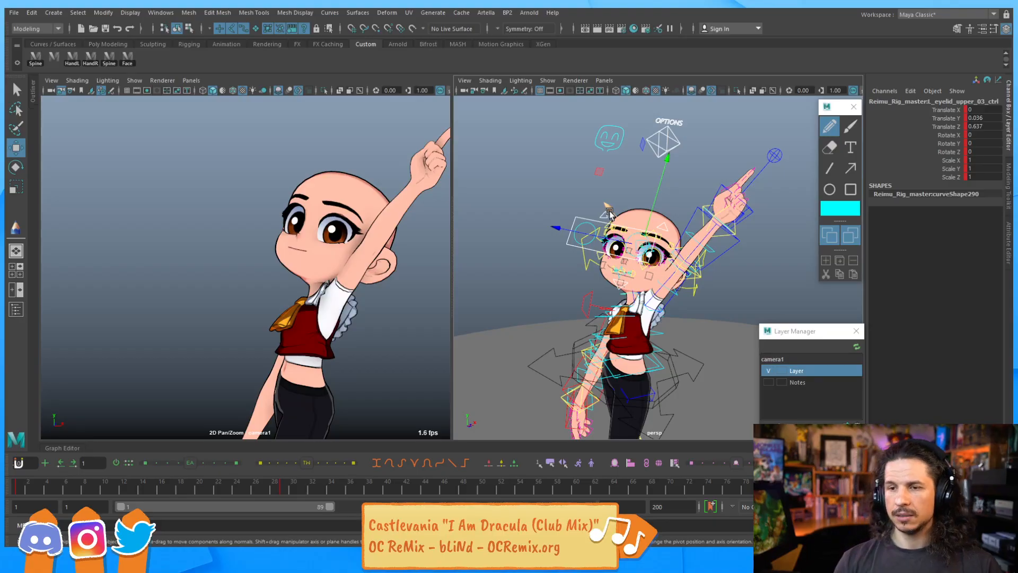
Zoom in on the brow and raise the brow 02 control to about 3.0 on Y
{"action": "right_click_drag", "start_coordinate": [598, 210], "coordinate": [629, 223], "text": "alt"}
{"action": "middle_click_drag", "start_coordinate": [628, 222], "coordinate": [639, 252], "text": "alt"}
{"action": "right_click_drag", "start_coordinate": [639, 251], "coordinate": [678, 267], "text": "alt"}
{"action": "middle_click_drag", "start_coordinate": [678, 263], "coordinate": [643, 288], "text": "alt"}
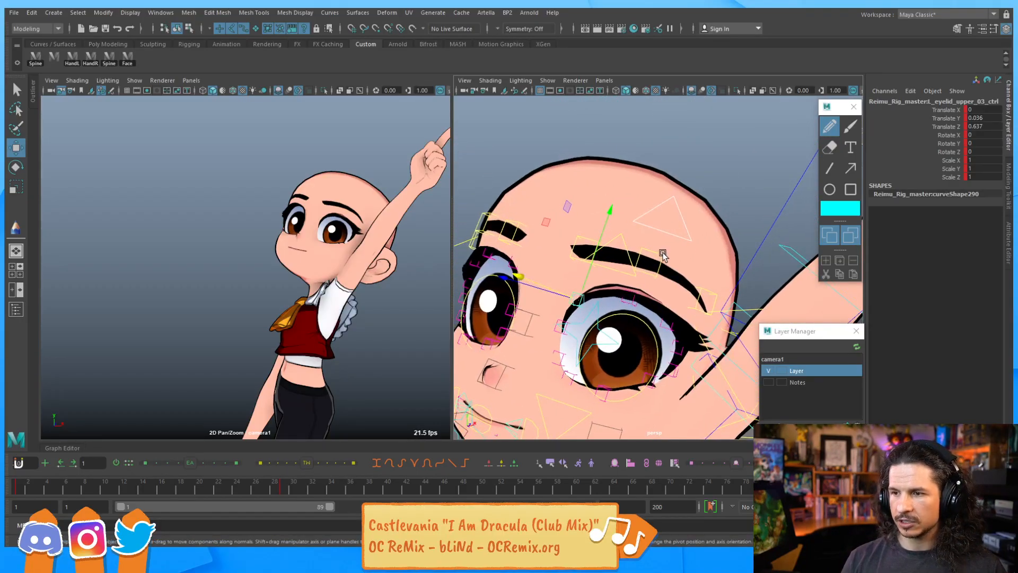
{"action": "left_click", "coordinate": [661, 255]}
{"action": "left_click_drag", "start_coordinate": [661, 231], "coordinate": [670, 198]}
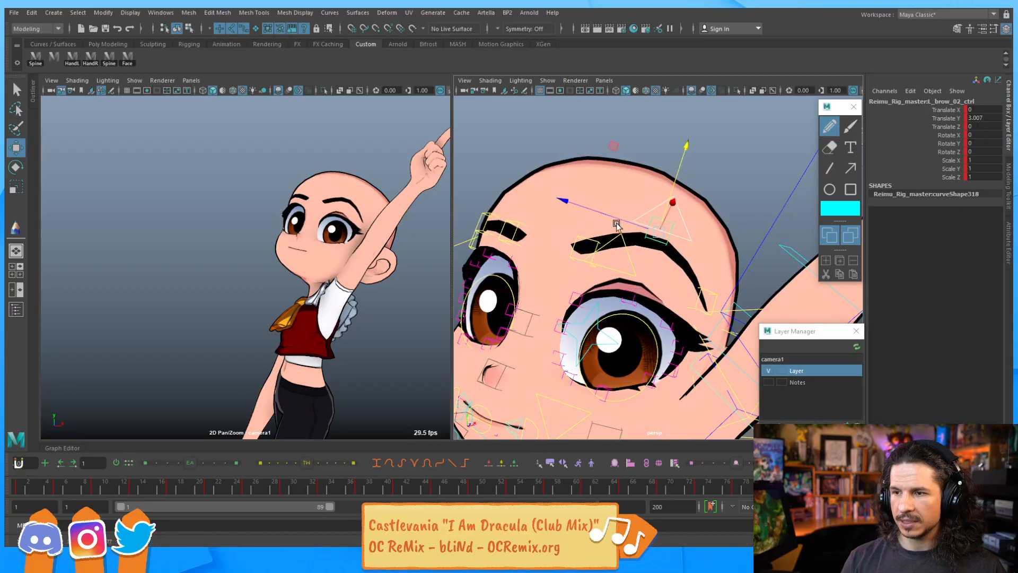
Adjust the neighbouring brow controls to shape the brow arch
{"action": "left_click", "coordinate": [587, 241]}
{"action": "left_click_drag", "start_coordinate": [600, 208], "coordinate": [616, 173]}
{"action": "left_click", "coordinate": [516, 226]}
{"action": "left_click_drag", "start_coordinate": [525, 198], "coordinate": [536, 186]}
{"action": "middle_click_drag", "start_coordinate": [518, 214], "coordinate": [597, 224], "text": "alt"}
{"action": "left_click", "coordinate": [569, 225]}
{"action": "left_click_drag", "start_coordinate": [577, 208], "coordinate": [584, 192]}
Raise the brow 03 control to about 1.39 on Y and play back the animation
{"action": "left_click_drag", "start_coordinate": [760, 261], "coordinate": [735, 257], "text": "alt"}
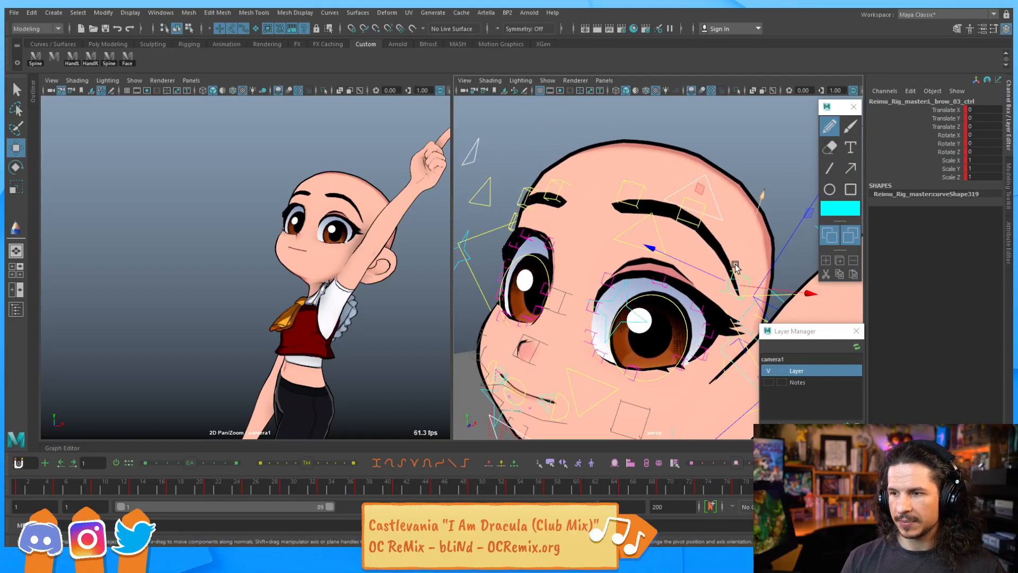
{"action": "left_click", "coordinate": [740, 252]}
{"action": "mouse_move", "coordinate": [746, 245]}
{"action": "left_mouse_down"}
{"action": "mouse_move", "coordinate": [752, 231]}
{"action": "mouse_move", "coordinate": [733, 244]}
{"action": "left_mouse_up"}
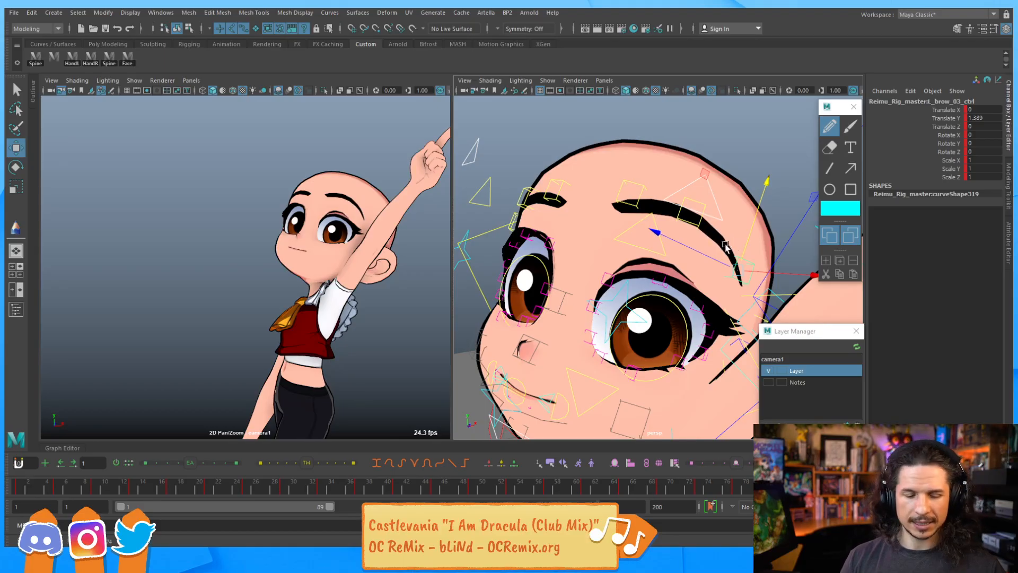
{"action": "key", "text": "alt+v"}
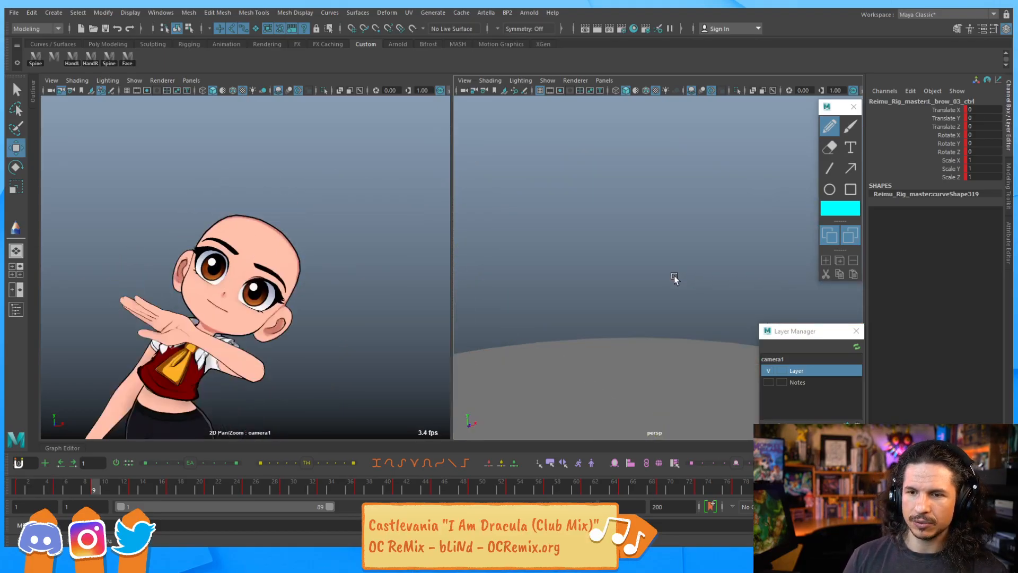
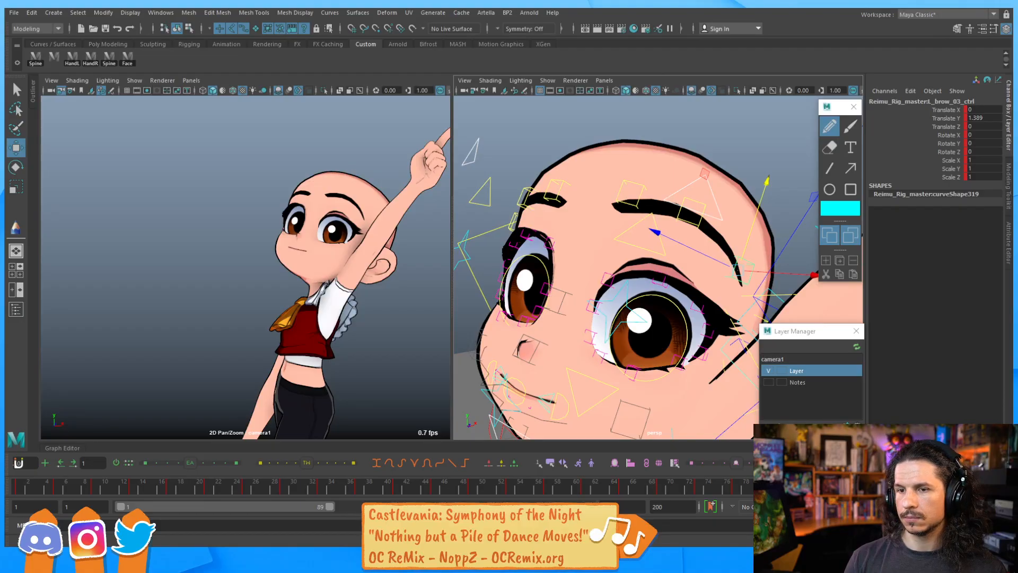
Try raising the right brow 01 control above the eye
{"action": "left_click_drag", "start_coordinate": [572, 208], "coordinate": [601, 198], "text": "alt"}
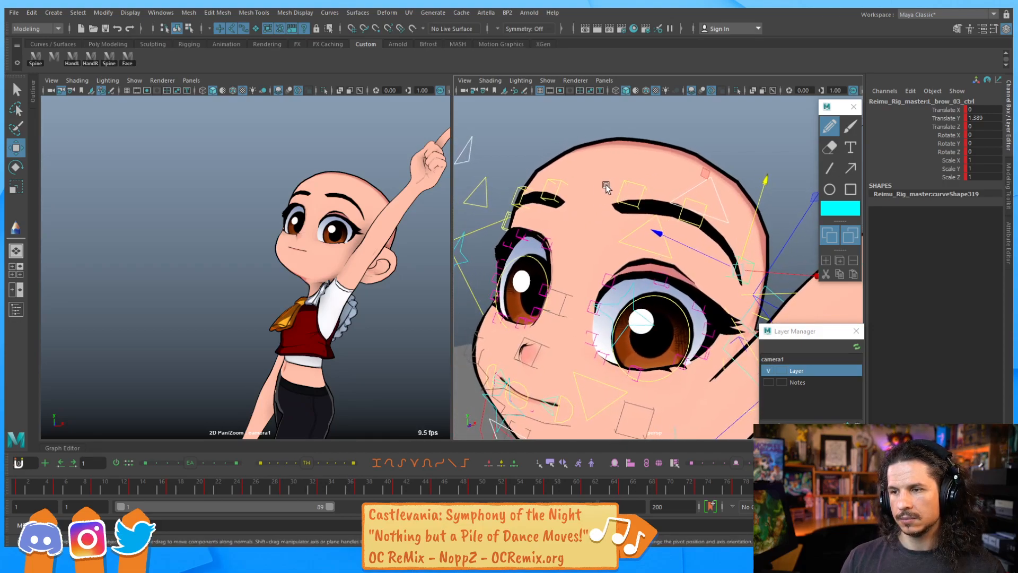
{"action": "left_click_drag", "start_coordinate": [477, 167], "coordinate": [611, 230]}
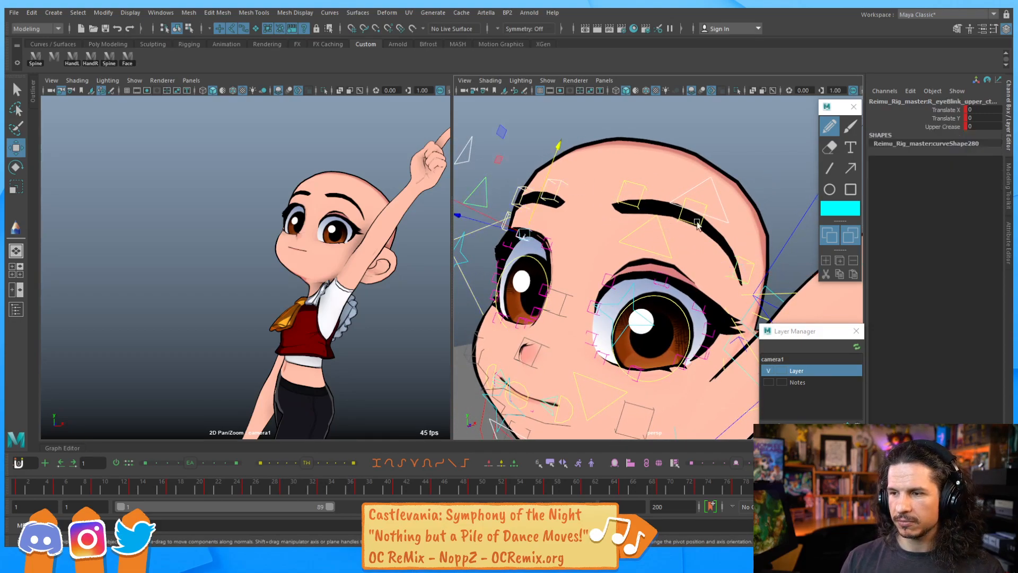
{"action": "left_click_drag", "start_coordinate": [618, 171], "coordinate": [746, 277], "text": "shift"}
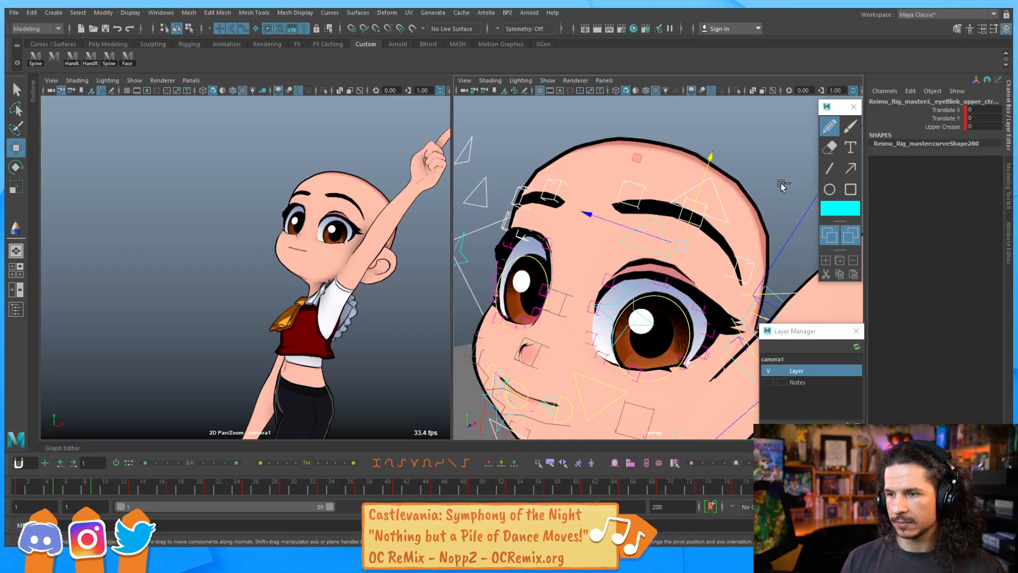
{"action": "left_click_drag", "start_coordinate": [976, 110], "coordinate": [959, 134]}
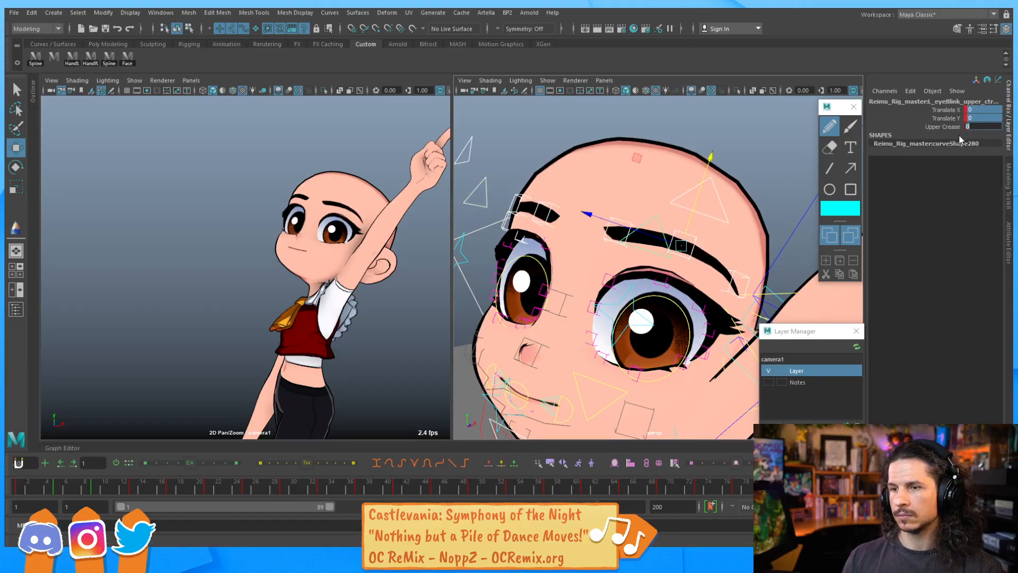
{"action": "left_click", "coordinate": [547, 204]}
{"action": "left_click_drag", "start_coordinate": [562, 182], "coordinate": [568, 165]}
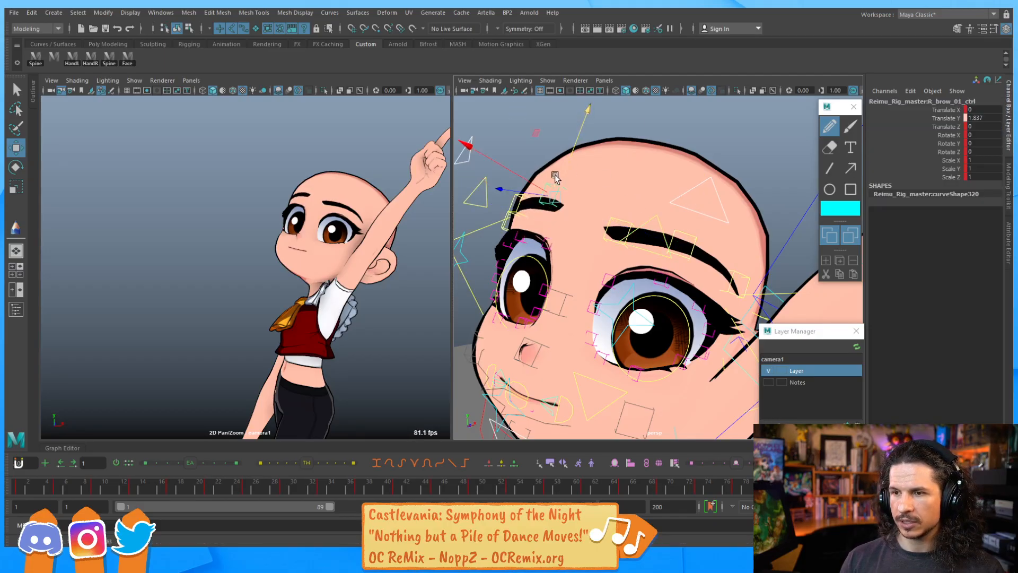
{"action": "key", "text": "ctrl+z"}
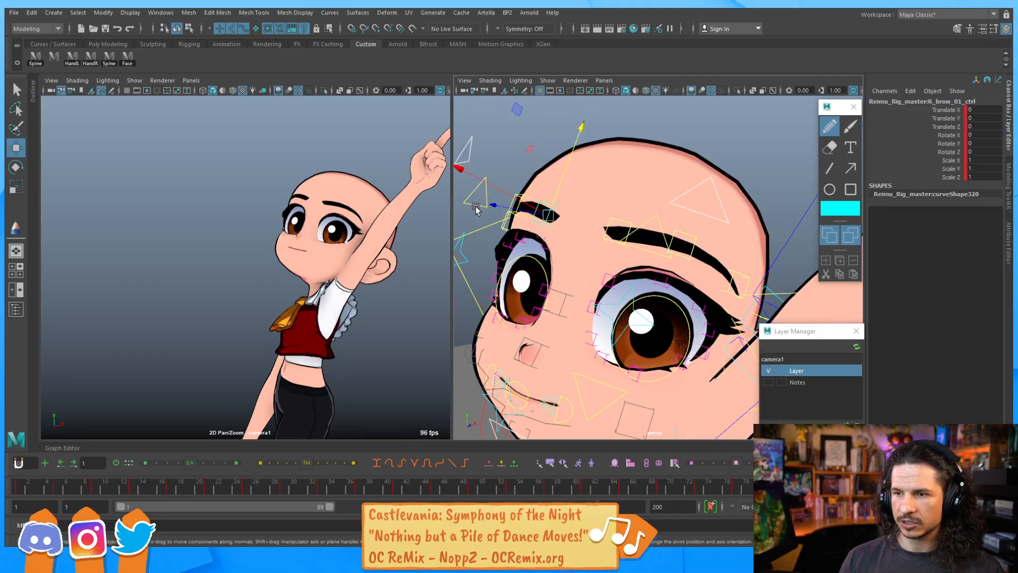
Raise the right upper eyelid and brow controls, lifting the brow master control to about 0.96 on Y
{"action": "left_click", "coordinate": [488, 178]}
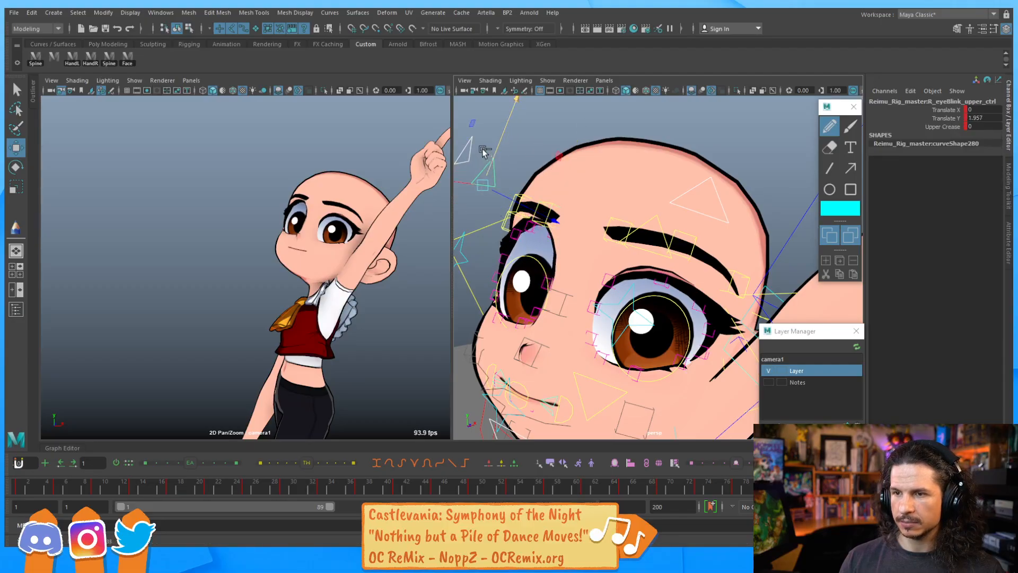
{"action": "left_click", "coordinate": [480, 157]}
{"action": "left_click_drag", "start_coordinate": [551, 159], "coordinate": [553, 135]}
{"action": "left_click", "coordinate": [704, 178]}
{"action": "left_click_drag", "start_coordinate": [702, 179], "coordinate": [708, 170]}
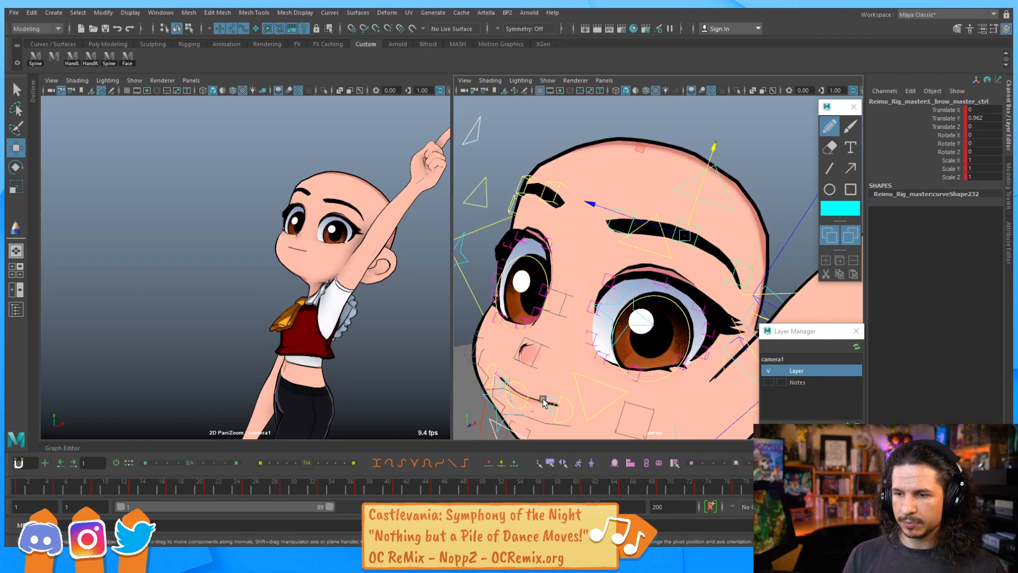
Rotate the lip all control to about 12.6 on X, -3.1 on Y and -18.1 on Z
{"action": "left_click", "coordinate": [512, 408]}
{"action": "key", "text": "e"}
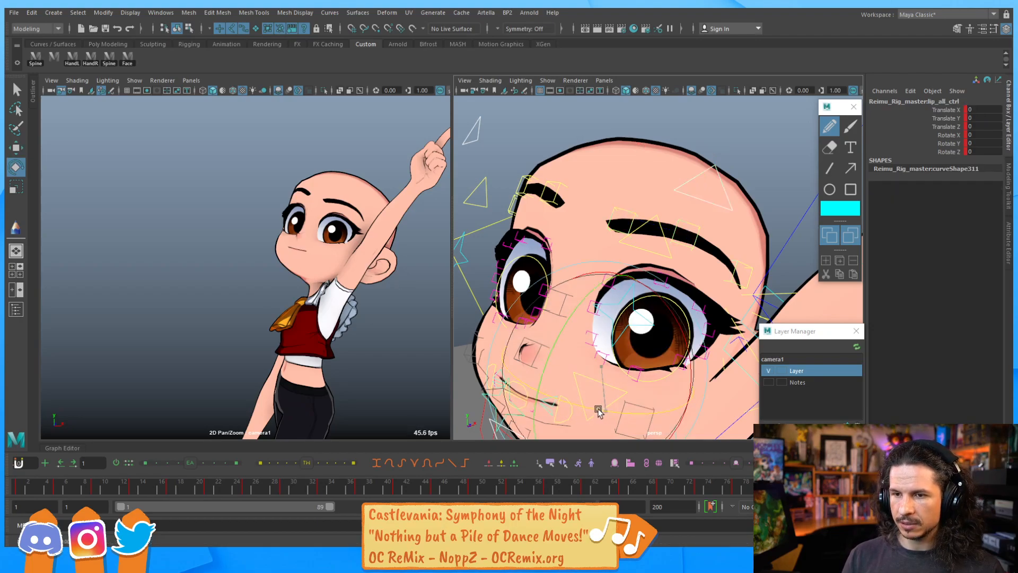
{"action": "left_click_drag", "start_coordinate": [575, 405], "coordinate": [570, 333]}
{"action": "key", "text": "ctrl+z"}
{"action": "key", "text": "ctrl+z"}
{"action": "left_click_drag", "start_coordinate": [604, 376], "coordinate": [569, 364]}
{"action": "mouse_move", "coordinate": [672, 380]}
{"action": "left_mouse_down"}
{"action": "mouse_move", "coordinate": [670, 395]}
{"action": "mouse_move", "coordinate": [665, 385]}
{"action": "left_mouse_up"}
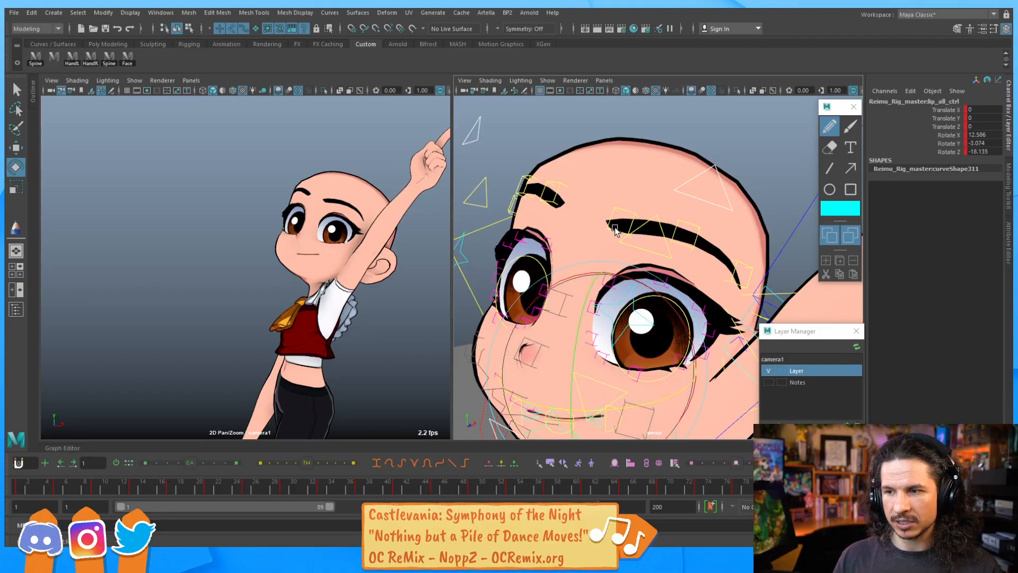
Open the mouth by rotating the jaw control to about 5.5 on X and -13.7 on Y
{"action": "middle_click_drag", "start_coordinate": [605, 228], "coordinate": [595, 125], "text": "alt"}
{"action": "left_click_drag", "start_coordinate": [583, 266], "coordinate": [599, 281], "text": "alt"}
{"action": "middle_click_drag", "start_coordinate": [600, 288], "coordinate": [615, 259], "text": "alt"}
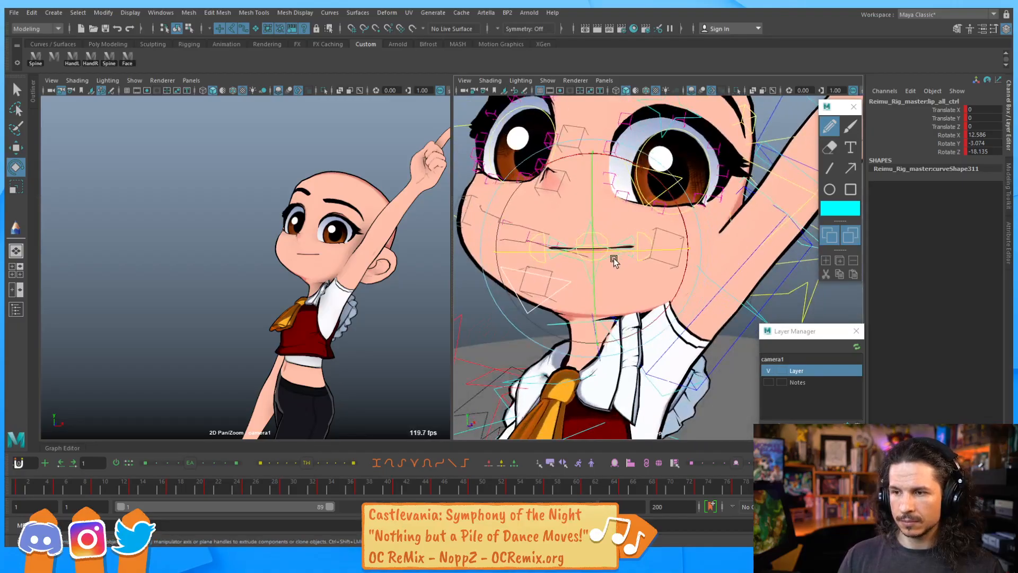
{"action": "key", "text": "q"}
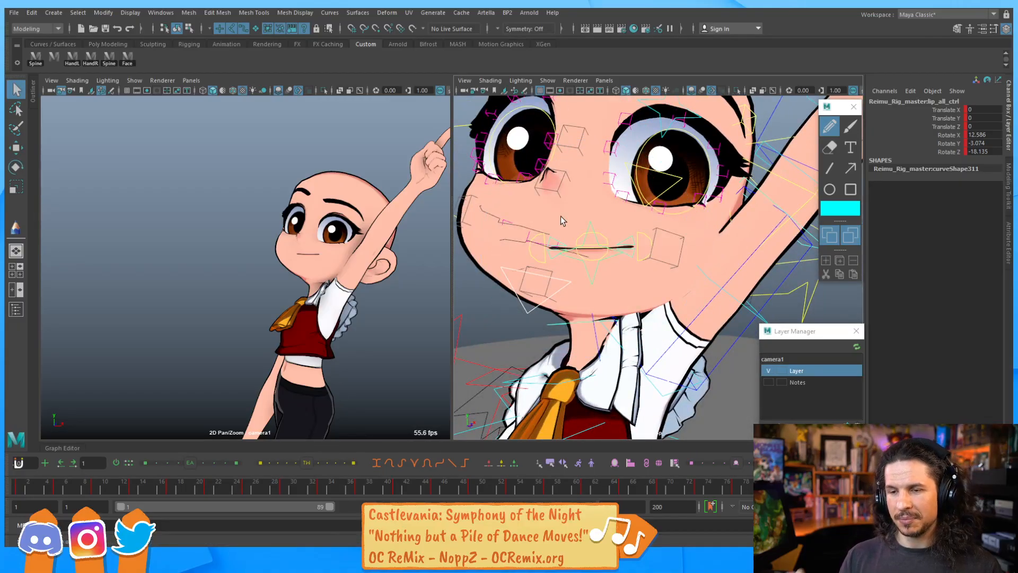
{"action": "left_click", "coordinate": [540, 304]}
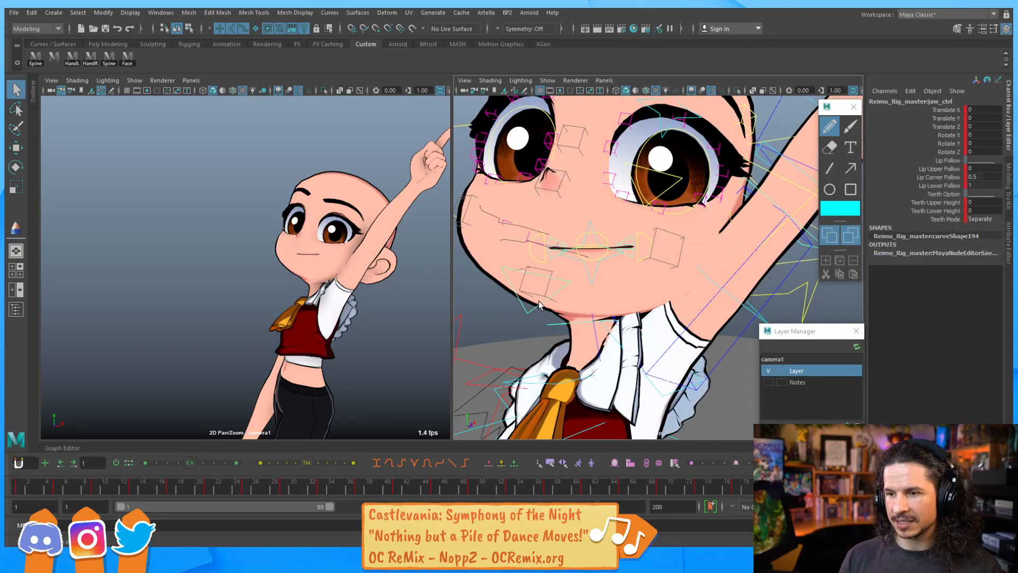
{"action": "key", "text": "e"}
{"action": "left_click_drag", "start_coordinate": [542, 306], "coordinate": [554, 312]}
{"action": "left_click_drag", "start_coordinate": [687, 253], "coordinate": [679, 247]}
{"action": "key", "text": "q"}
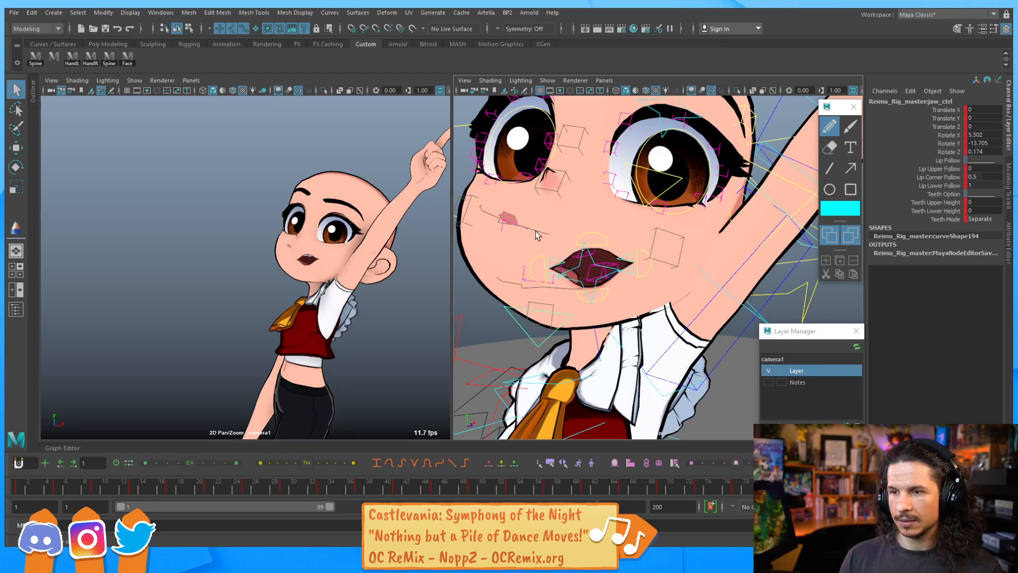
Move the right lip main control to about -1.36 X and -3.4 Z and rotate it about 12.7 on Y
{"action": "left_click", "coordinate": [551, 260]}
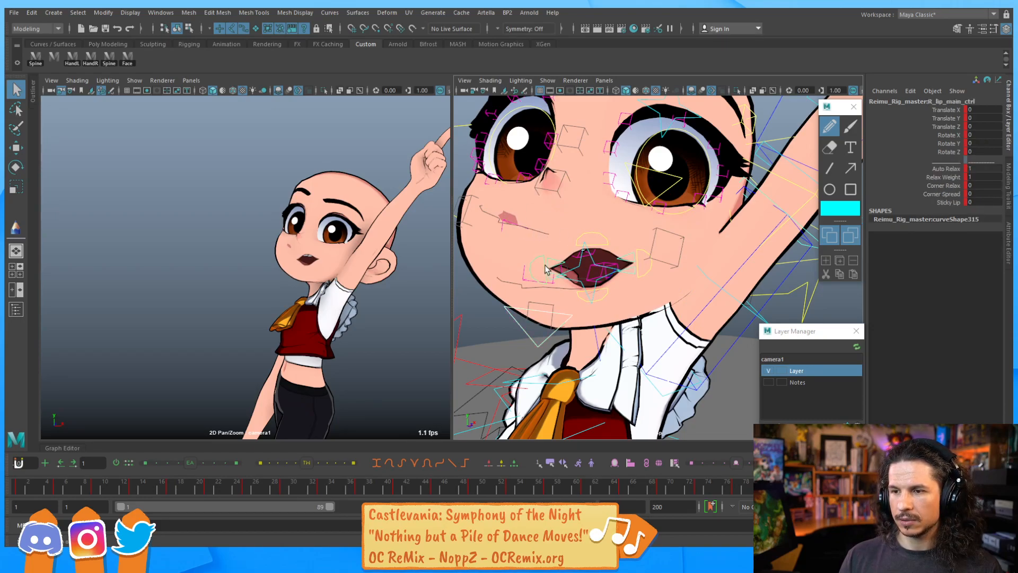
{"action": "key", "text": "w"}
{"action": "left_click_drag", "start_coordinate": [526, 267], "coordinate": [463, 271]}
{"action": "right_click_drag", "start_coordinate": [464, 272], "coordinate": [513, 291], "text": "alt"}
{"action": "left_click_drag", "start_coordinate": [513, 292], "coordinate": [606, 315], "text": "alt"}
{"action": "key", "text": "ctrl+z"}
{"action": "key", "text": "e"}
{"action": "key", "text": "w"}
{"action": "key", "text": "e"}
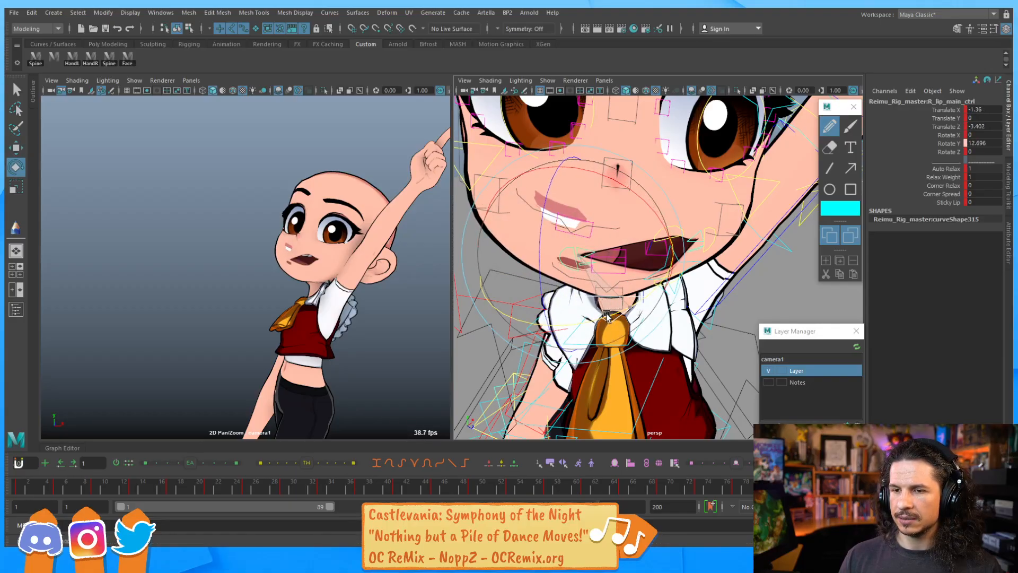
Raise the left lip main control to about 0.76 on Y and rotate it about 7.2 on X
{"action": "key", "text": "q"}
{"action": "left_click_drag", "start_coordinate": [615, 254], "coordinate": [578, 228], "text": "alt"}
{"action": "left_click", "coordinate": [693, 241]}
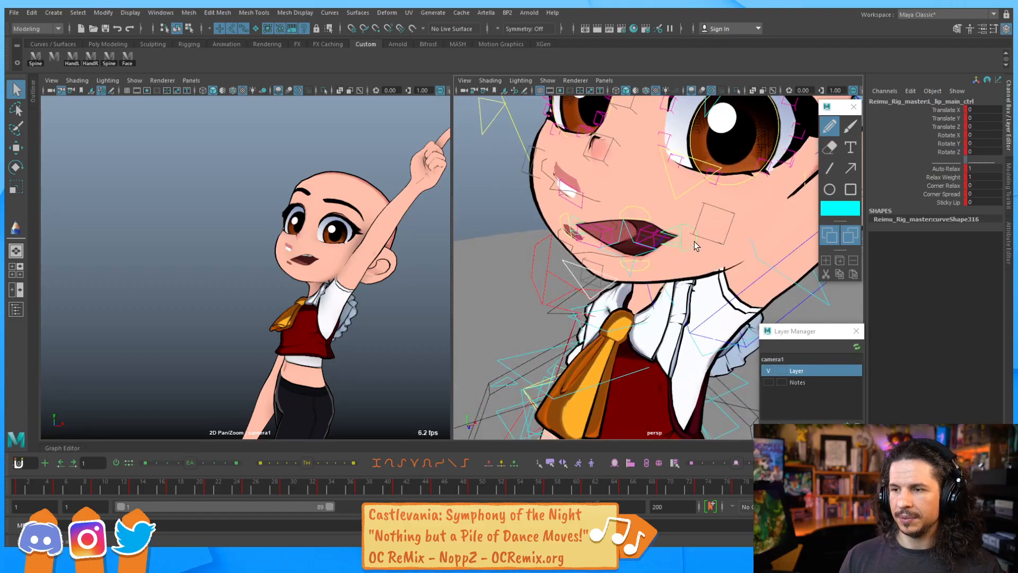
{"action": "key", "text": "w"}
{"action": "left_click_drag", "start_coordinate": [669, 235], "coordinate": [696, 191]}
{"action": "key", "text": "e"}
{"action": "left_click_drag", "start_coordinate": [621, 159], "coordinate": [612, 177]}
{"action": "left_click_drag", "start_coordinate": [603, 220], "coordinate": [619, 244], "text": "alt"}
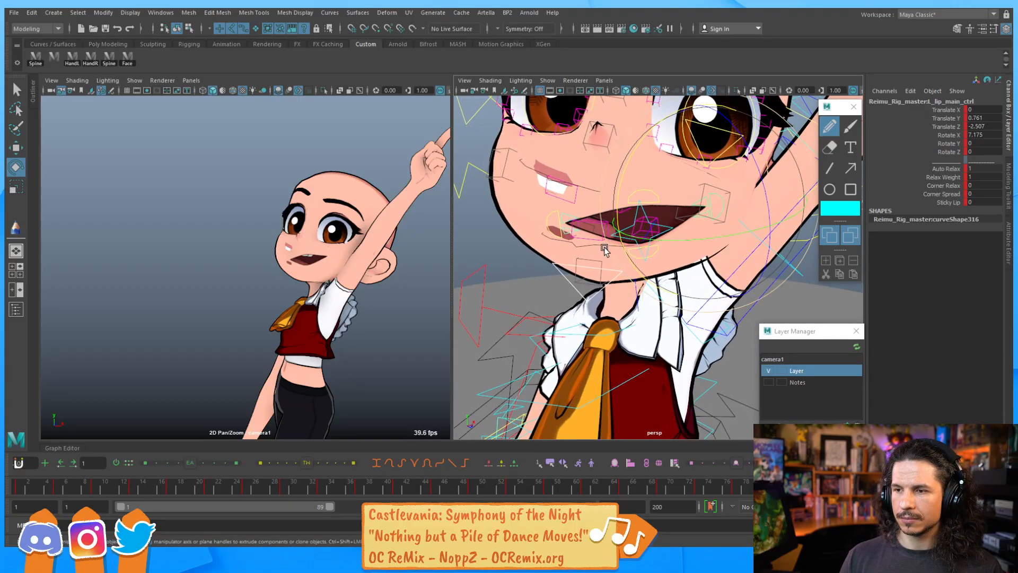
Re-rotate the lip all control to about 8.9 on X, -5.6 on Y and -16.3 on Z
{"action": "left_click", "coordinate": [579, 293]}
{"action": "key", "text": "q"}
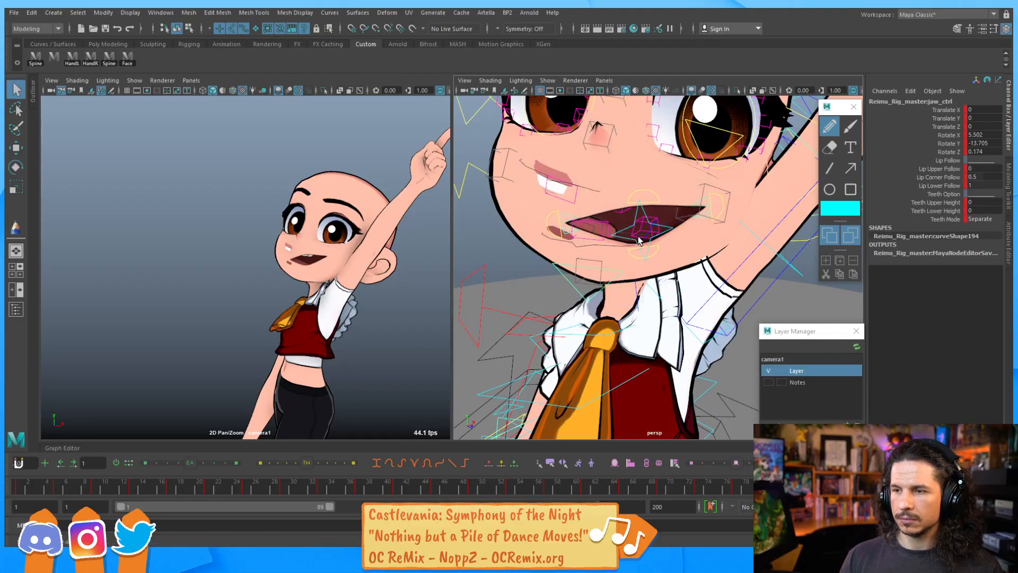
{"action": "left_click", "coordinate": [667, 230]}
{"action": "key", "text": "e"}
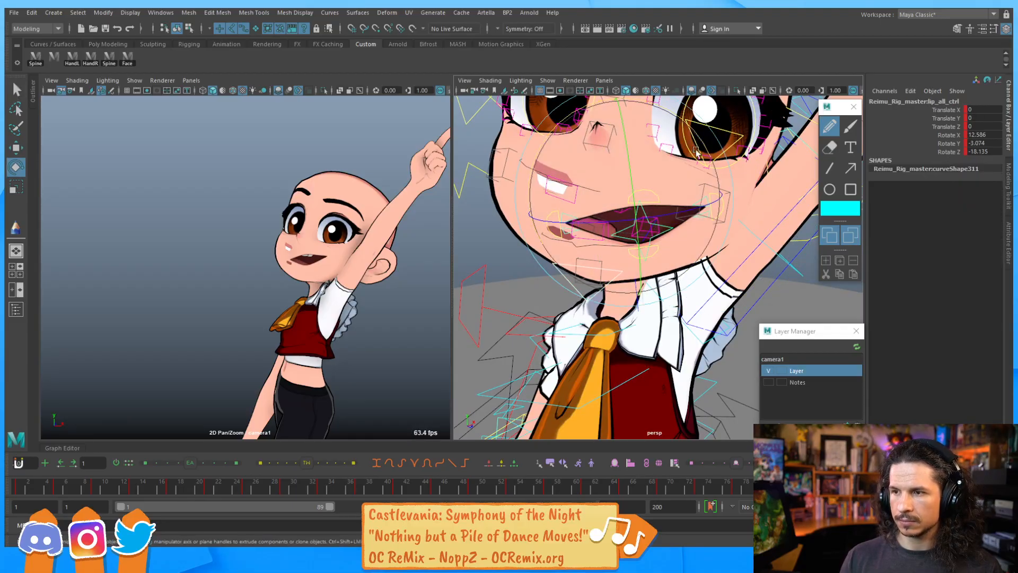
{"action": "left_click_drag", "start_coordinate": [685, 209], "coordinate": [671, 206]}
{"action": "key", "text": "q"}
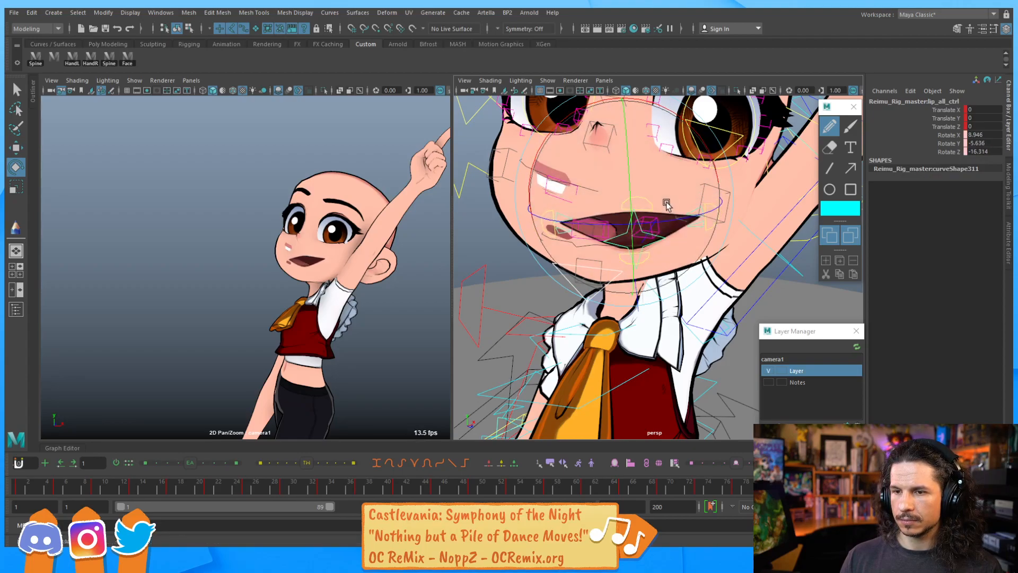
Move and rotate the upper teeth control so the teeth sit inside the open mouth
{"action": "left_click_drag", "start_coordinate": [561, 270], "coordinate": [514, 267], "text": "alt"}
{"action": "left_click", "coordinate": [567, 250]}
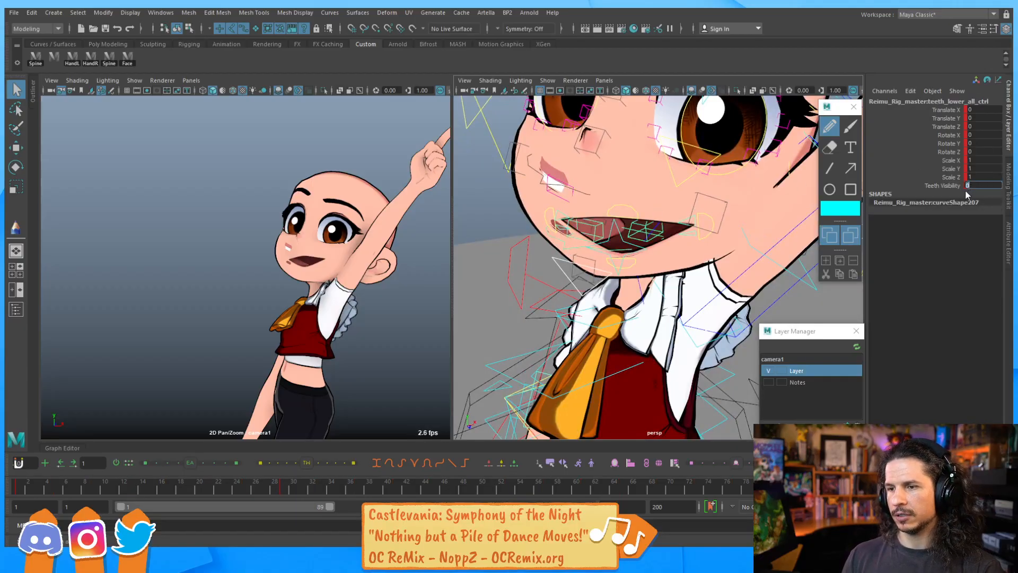
{"action": "left_click", "coordinate": [524, 190]}
{"action": "left_click", "coordinate": [543, 182]}
{"action": "key", "text": "w"}
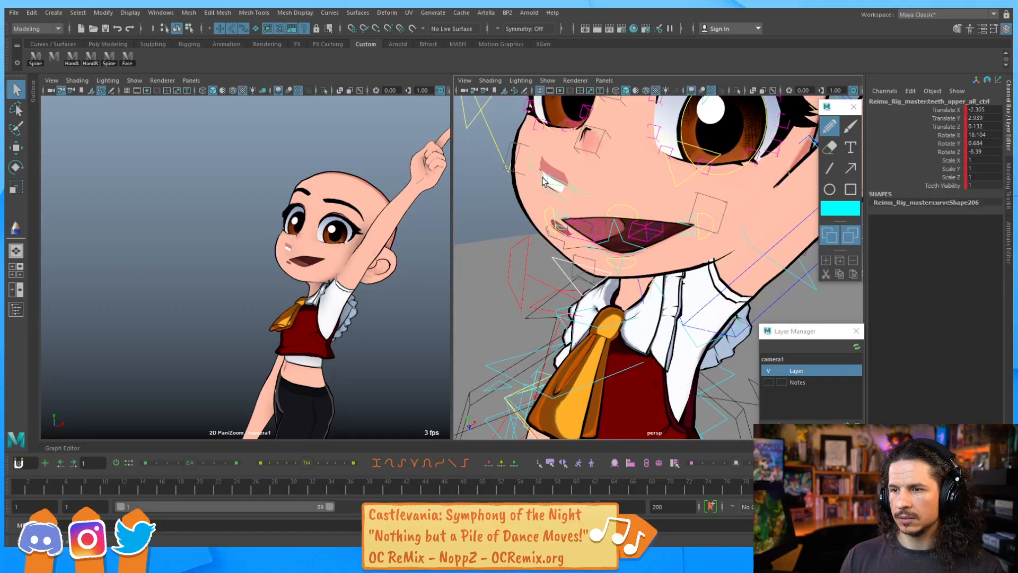
{"action": "left_click_drag", "start_coordinate": [544, 182], "coordinate": [578, 180], "text": "alt"}
{"action": "left_click_drag", "start_coordinate": [727, 205], "coordinate": [764, 169]}
{"action": "key", "text": "e"}
{"action": "left_click_drag", "start_coordinate": [605, 182], "coordinate": [615, 192]}
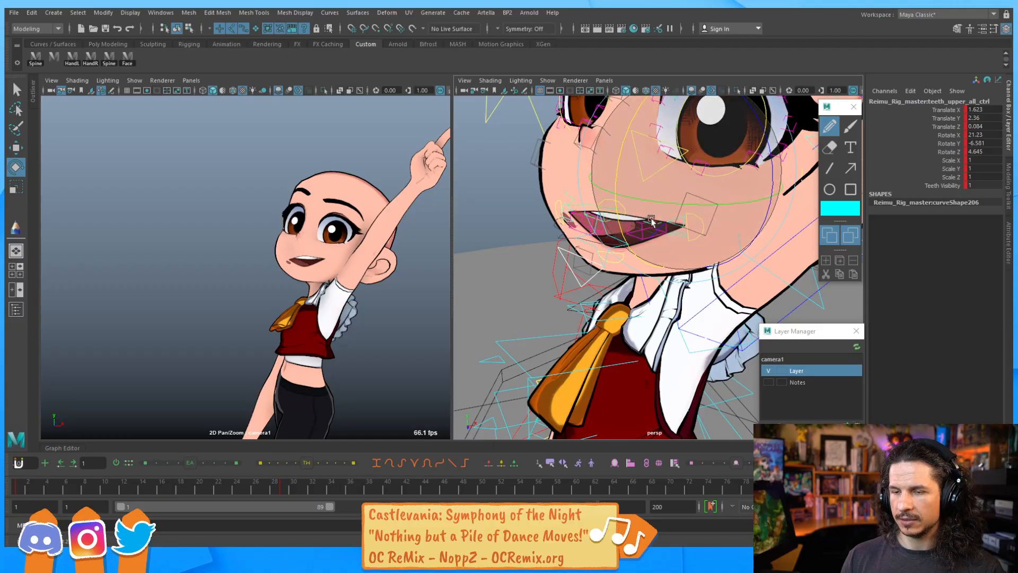
{"action": "left_click_drag", "start_coordinate": [656, 220], "coordinate": [660, 210], "text": "alt"}
{"action": "right_click_drag", "start_coordinate": [659, 210], "coordinate": [682, 205], "text": "alt"}
{"action": "left_click_drag", "start_coordinate": [682, 205], "coordinate": [734, 213], "text": "alt"}
Move and rotate the tongue control to settle the tongue inside the mouth
{"action": "key", "text": "w"}
{"action": "left_click", "coordinate": [660, 189]}
{"action": "left_click_drag", "start_coordinate": [769, 175], "coordinate": [800, 168]}
{"action": "key", "text": "e"}
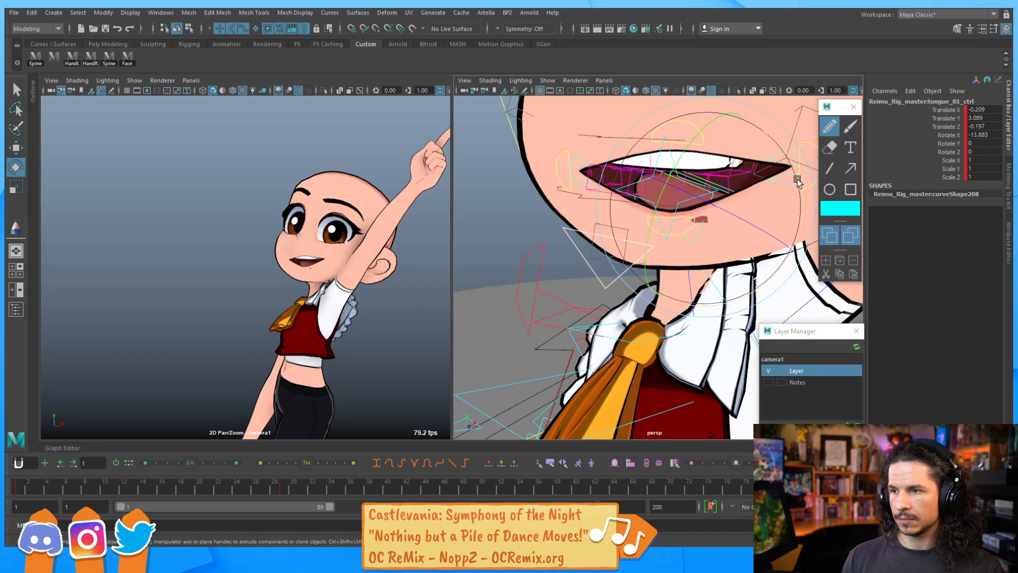
{"action": "left_click_drag", "start_coordinate": [695, 297], "coordinate": [700, 255], "text": "alt"}
{"action": "right_click_drag", "start_coordinate": [700, 255], "coordinate": [647, 234], "text": "alt"}
{"action": "left_click_drag", "start_coordinate": [771, 270], "coordinate": [784, 240]}
{"action": "left_click_drag", "start_coordinate": [677, 226], "coordinate": [683, 229]}
{"action": "key", "text": "w"}
{"action": "left_click_drag", "start_coordinate": [686, 192], "coordinate": [686, 187]}
{"action": "left_click_drag", "start_coordinate": [686, 190], "coordinate": [640, 259], "text": "alt"}
{"action": "key", "text": "q"}
Try rotating the upper lip main control, undoing the last rotation
{"action": "left_click", "coordinate": [651, 250]}
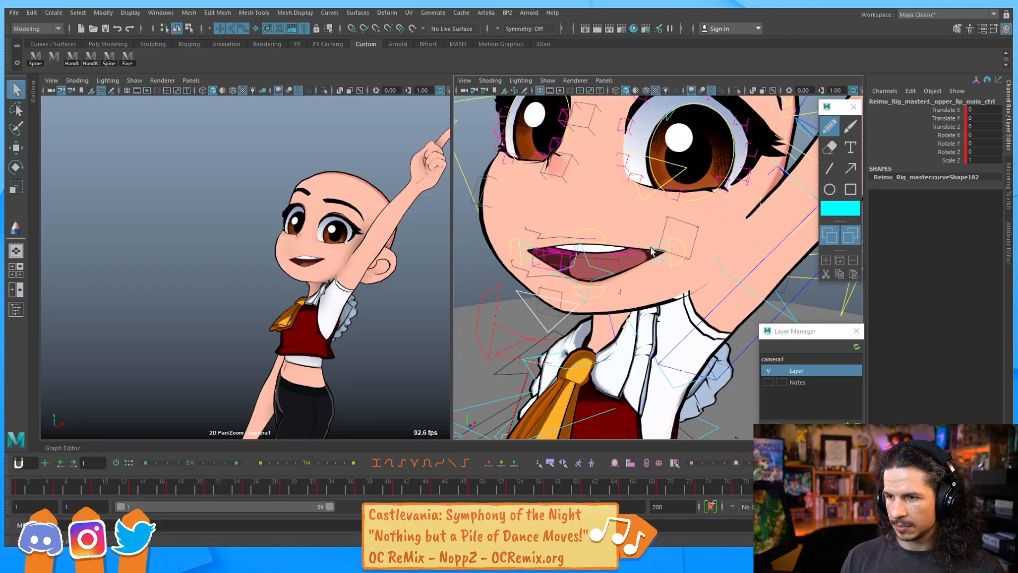
{"action": "key", "text": "e"}
{"action": "left_click", "coordinate": [570, 261]}
{"action": "left_click_drag", "start_coordinate": [570, 262], "coordinate": [595, 299]}
{"action": "key", "text": "q"}
{"action": "left_click", "coordinate": [648, 242]}
{"action": "key", "text": "e"}
{"action": "key", "text": "ctrl+z"}
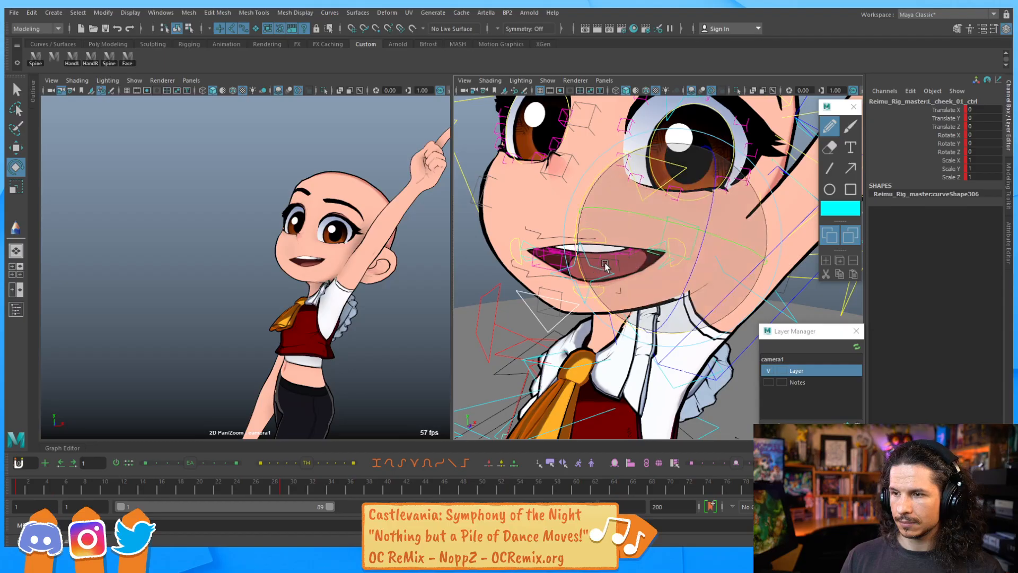
Adjust the lip controls around the mouth to reshape the upper lip
{"action": "left_click", "coordinate": [499, 313]}
{"action": "left_click", "coordinate": [651, 248]}
{"action": "left_click_drag", "start_coordinate": [573, 228], "coordinate": [574, 241]}
{"action": "left_click_drag", "start_coordinate": [569, 251], "coordinate": [623, 255], "text": "alt"}
{"action": "left_click", "coordinate": [599, 218]}
Raise the right lip main control to about 1.68 on Y and rotate it
{"action": "key", "text": "w"}
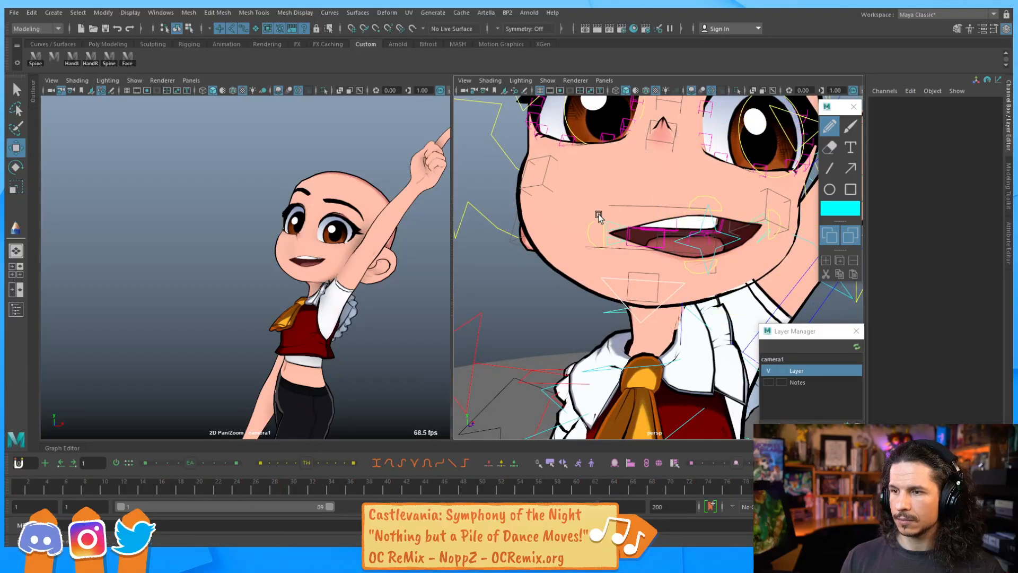
{"action": "left_click", "coordinate": [600, 221]}
{"action": "left_click_drag", "start_coordinate": [607, 202], "coordinate": [608, 181]}
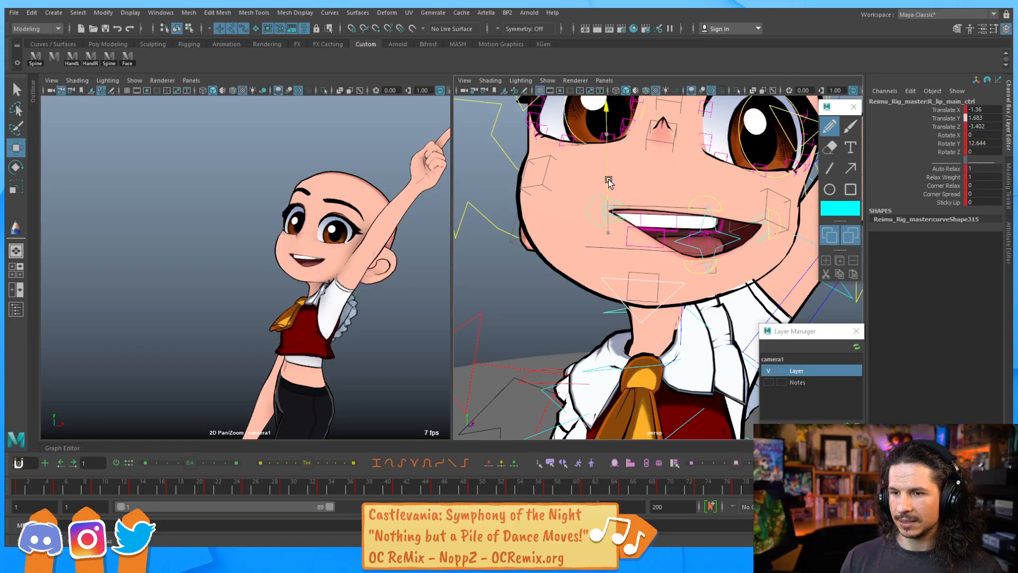
{"action": "key", "text": "e"}
{"action": "left_click_drag", "start_coordinate": [695, 245], "coordinate": [663, 276]}
Rotate the lower lip and jaw controls to refine the mouth opening
{"action": "left_click", "coordinate": [657, 243]}
{"action": "mouse_move", "coordinate": [684, 275]}
{"action": "left_mouse_down", "text": "alt"}
{"action": "mouse_move", "coordinate": [662, 269]}
{"action": "mouse_move", "coordinate": [671, 296]}
{"action": "mouse_move", "coordinate": [690, 293]}
{"action": "mouse_move", "coordinate": [689, 259]}
{"action": "left_mouse_up", "text": "alt"}
{"action": "key", "text": "q"}
{"action": "left_click", "coordinate": [615, 307]}
{"action": "key", "text": "e"}
{"action": "left_click_drag", "start_coordinate": [689, 259], "coordinate": [613, 240], "text": "alt"}
{"action": "key", "text": "q"}
Move the upper teeth control to about 3.1 on X and 2.48 on Y
{"action": "left_click", "coordinate": [626, 230]}
{"action": "key", "text": "w"}
{"action": "left_click_drag", "start_coordinate": [701, 229], "coordinate": [721, 233]}
{"action": "left_click_drag", "start_coordinate": [716, 235], "coordinate": [618, 254], "text": "alt"}
{"action": "key", "text": "e"}
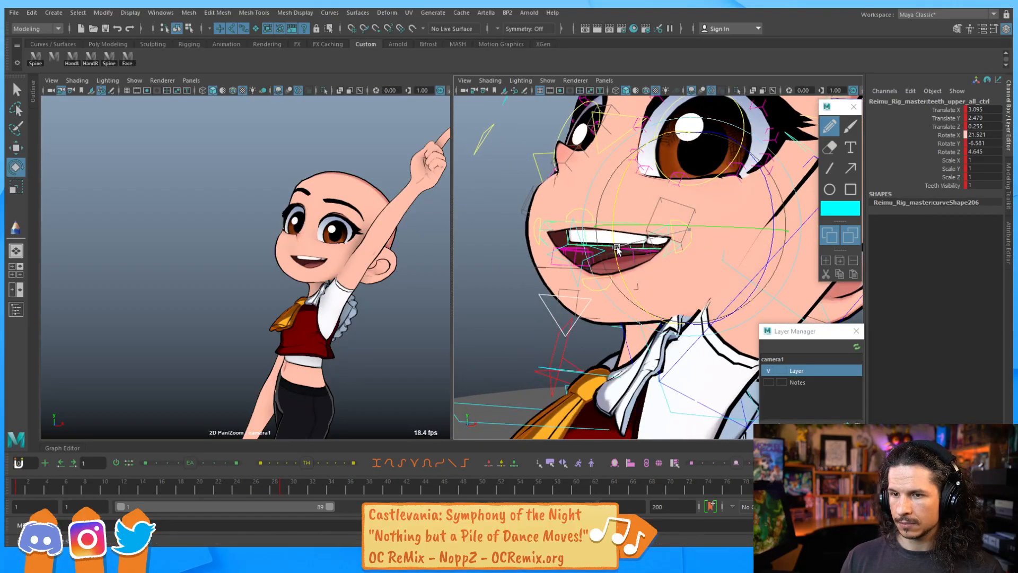
{"action": "key", "text": "w"}
{"action": "left_click_drag", "start_coordinate": [691, 204], "coordinate": [691, 203]}
Rotate the right lower lip main control to about -18 on X
{"action": "left_click_drag", "start_coordinate": [602, 234], "coordinate": [623, 266], "text": "alt"}
{"action": "left_click", "coordinate": [552, 246]}
{"action": "key", "text": "e"}
{"action": "left_click_drag", "start_coordinate": [668, 205], "coordinate": [676, 260], "text": "alt"}
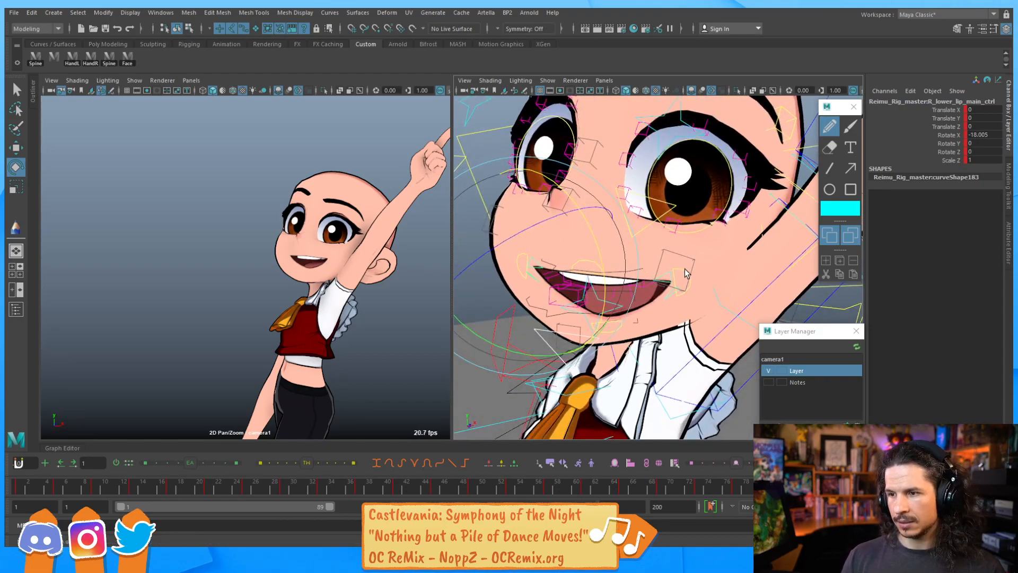
{"action": "left_click", "coordinate": [681, 271]}
Raise the left lip main control to about 1.14 on Y and rotate it about 21.1 on X
{"action": "key", "text": "w"}
{"action": "key", "text": "q"}
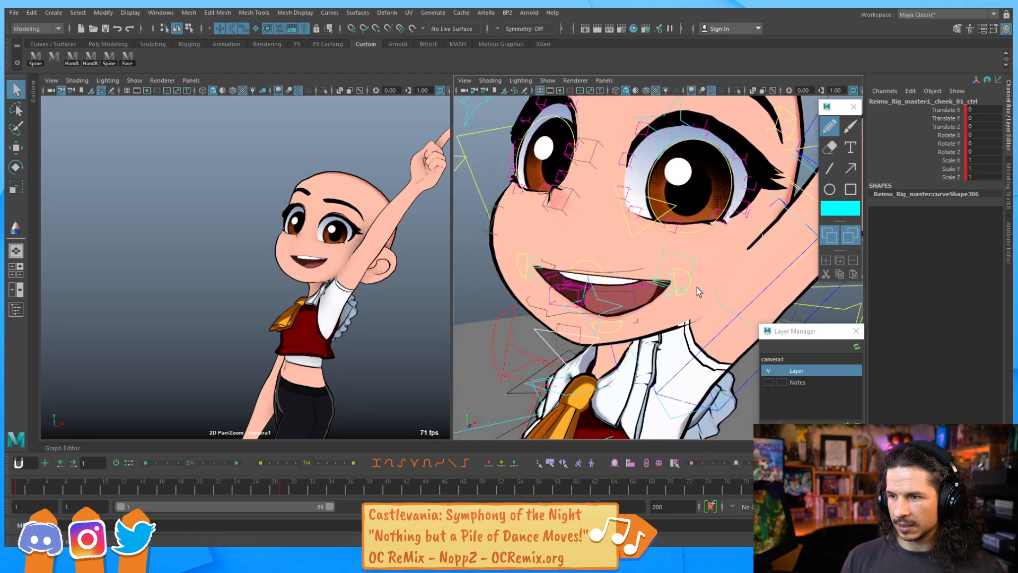
{"action": "left_click", "coordinate": [695, 284]}
{"action": "key", "text": "w"}
{"action": "left_click", "coordinate": [683, 269]}
{"action": "mouse_move", "coordinate": [683, 270]}
{"action": "left_mouse_down", "text": "alt"}
{"action": "mouse_move", "coordinate": [683, 245]}
{"action": "mouse_move", "coordinate": [687, 255]}
{"action": "left_mouse_up", "text": "alt"}
{"action": "key", "text": "e"}
{"action": "left_click_drag", "start_coordinate": [598, 295], "coordinate": [599, 313]}
{"action": "left_click_drag", "start_coordinate": [599, 313], "coordinate": [589, 254], "text": "alt"}
Move the eyeball aim master control sideways to about 7.26 on X
{"action": "right_click_drag", "start_coordinate": [631, 234], "coordinate": [599, 212], "text": "alt"}
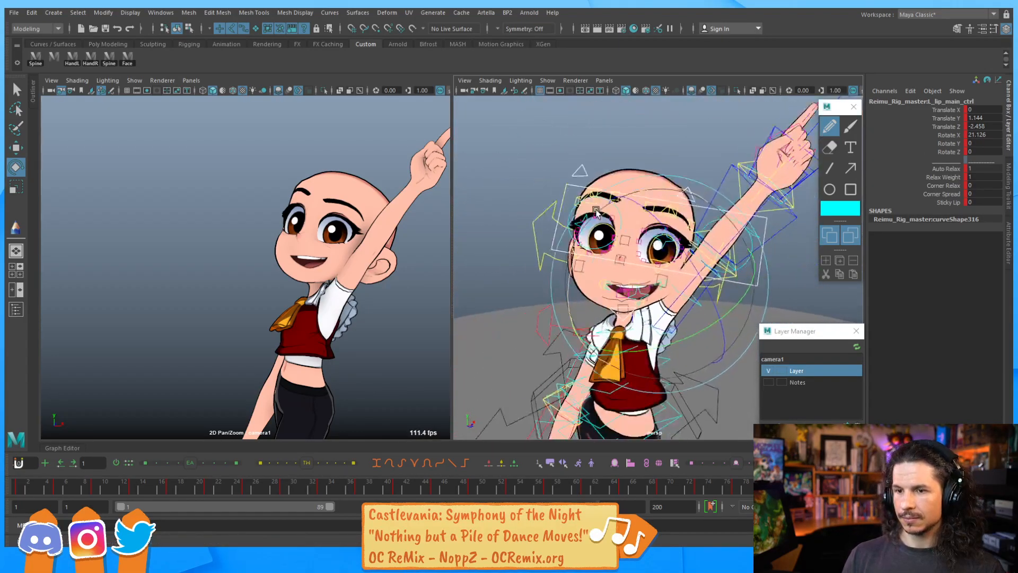
{"action": "left_click_drag", "start_coordinate": [599, 212], "coordinate": [576, 204], "text": "alt"}
{"action": "right_click_drag", "start_coordinate": [576, 203], "coordinate": [567, 197], "text": "alt"}
{"action": "left_click", "coordinate": [565, 177]}
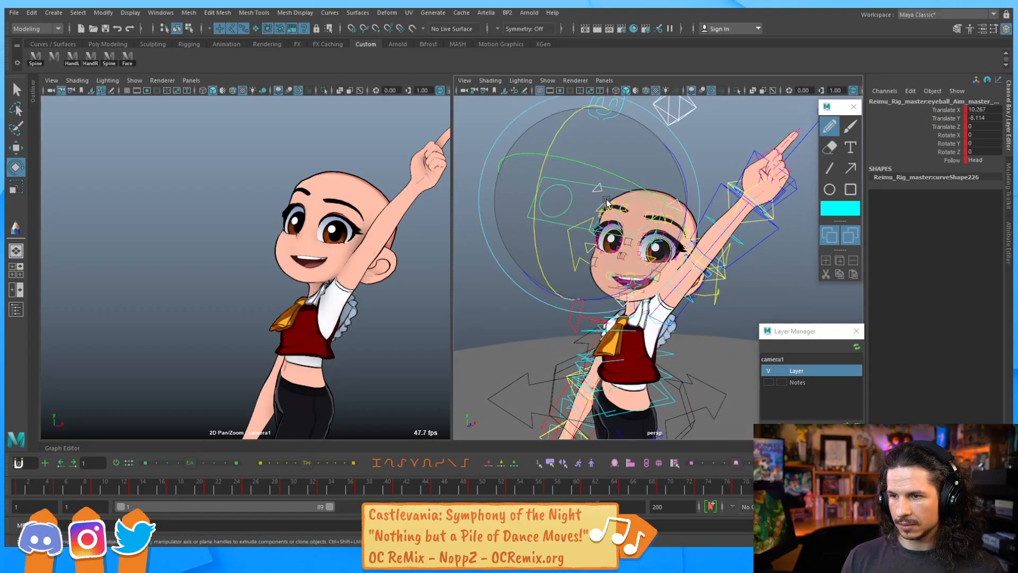
{"action": "key", "text": "q"}
{"action": "left_click", "coordinate": [570, 202]}
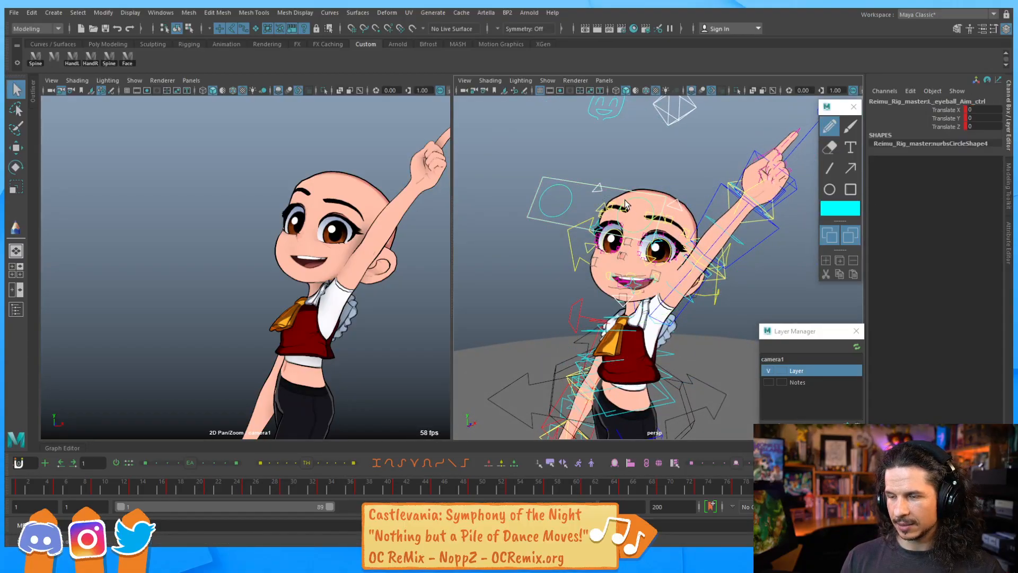
{"action": "key", "text": "w"}
{"action": "left_click", "coordinate": [603, 184]}
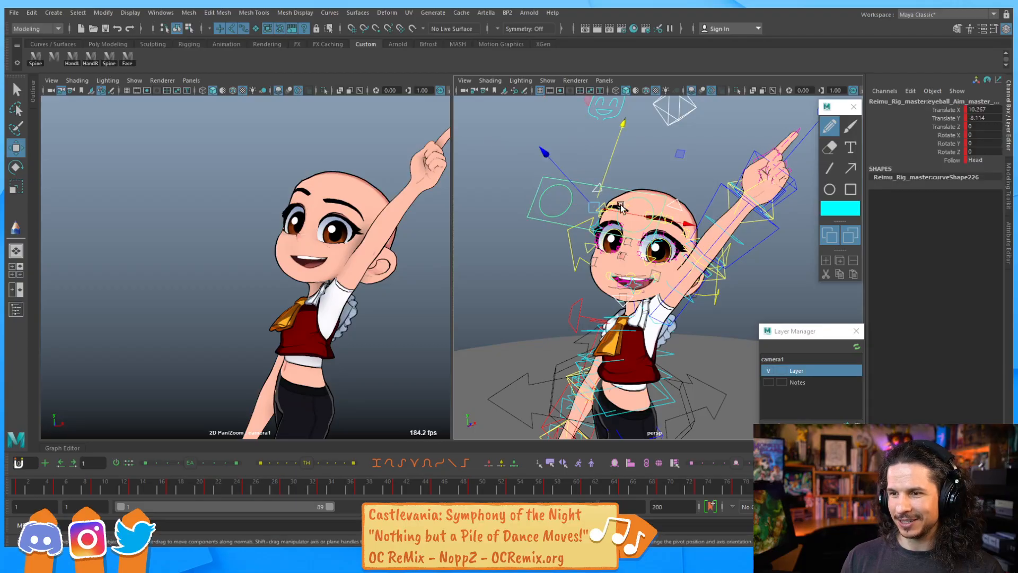
{"action": "middle_click_drag", "start_coordinate": [657, 223], "coordinate": [631, 219]}
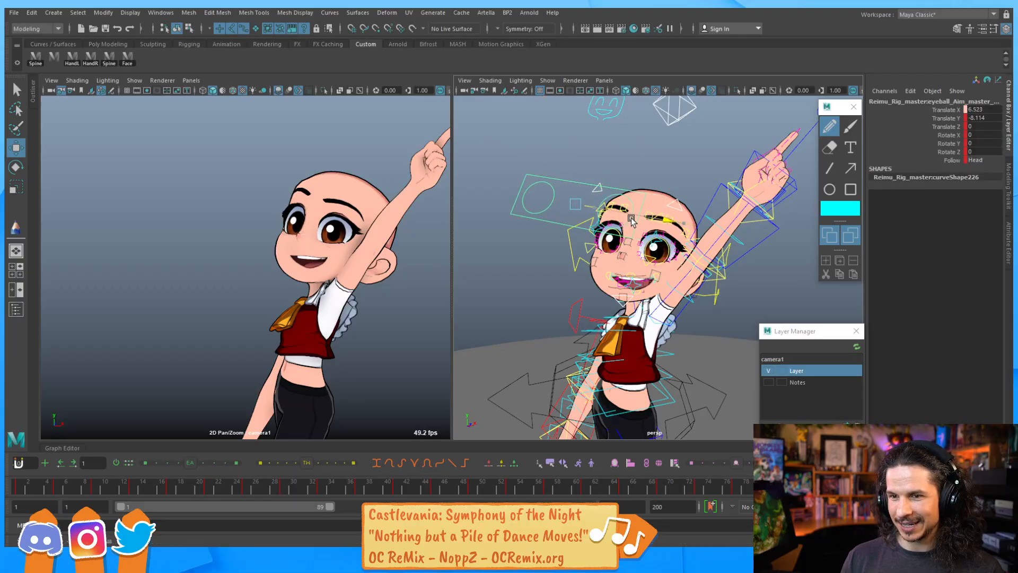
Move the right eyeball aim control sideways to about 5.6 on X
{"action": "key", "text": "q"}
{"action": "left_click", "coordinate": [575, 218]}
{"action": "key", "text": "w"}
{"action": "middle_click_drag", "start_coordinate": [603, 218], "coordinate": [612, 211]}
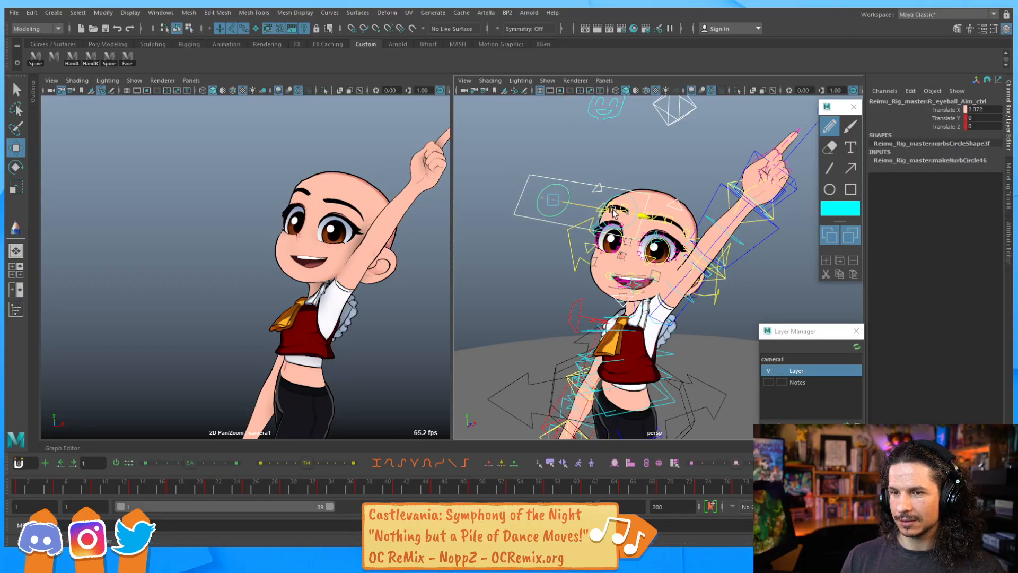
{"action": "key", "text": "q"}
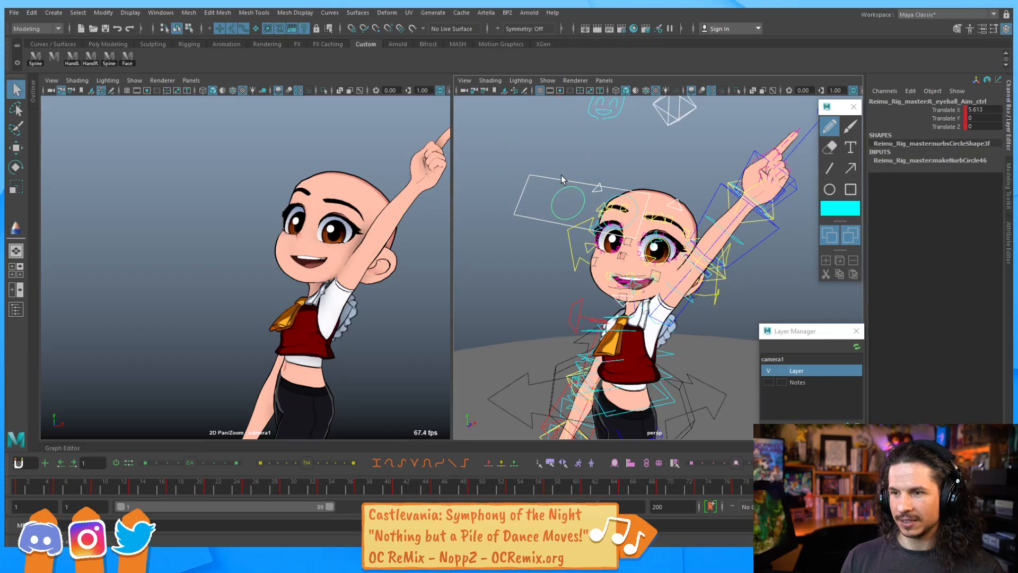
Move the eyeball aim master control back to about 5.66 on X
{"action": "left_click", "coordinate": [631, 217]}
{"action": "key", "text": "w"}
{"action": "middle_click_drag", "start_coordinate": [653, 223], "coordinate": [584, 222]}
{"action": "key", "text": "q"}
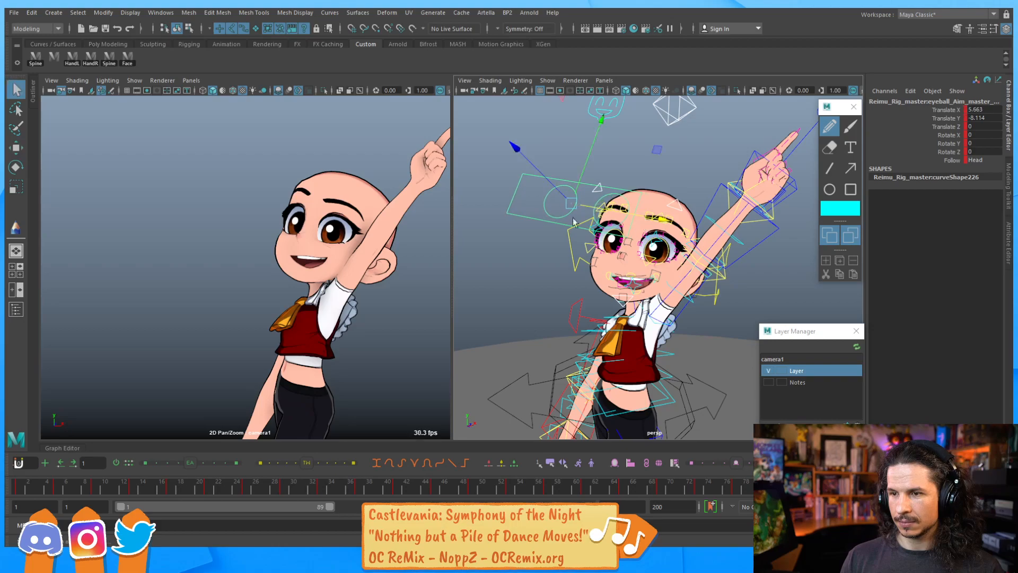
Move the right eyeball aim control to about 7.64 on X
{"action": "left_click", "coordinate": [638, 219]}
{"action": "key", "text": "w"}
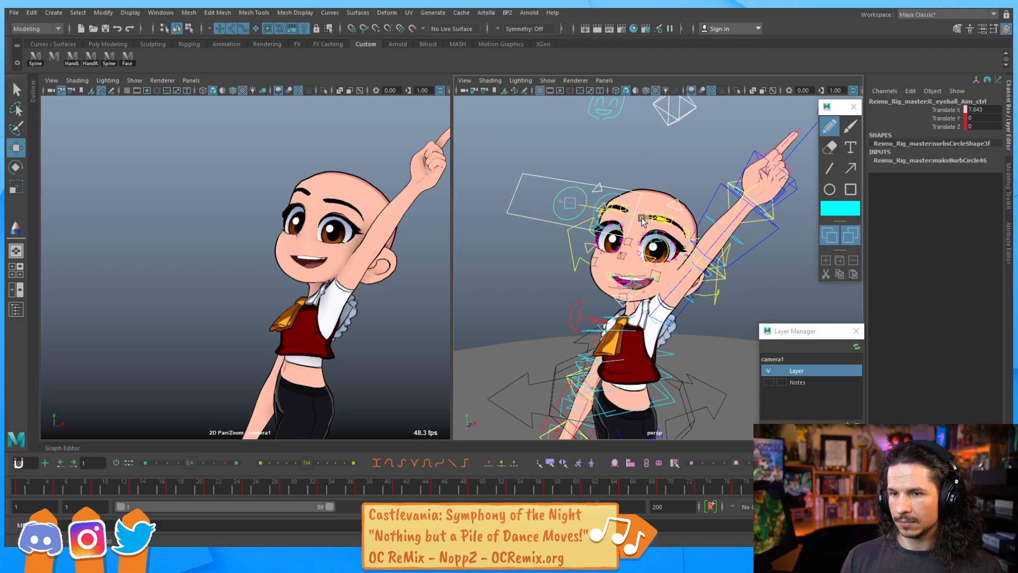
{"action": "key", "text": "q"}
Move the eyeball aim master control to about 6.78 on X and -10.3 on Y
{"action": "left_click", "coordinate": [585, 165]}
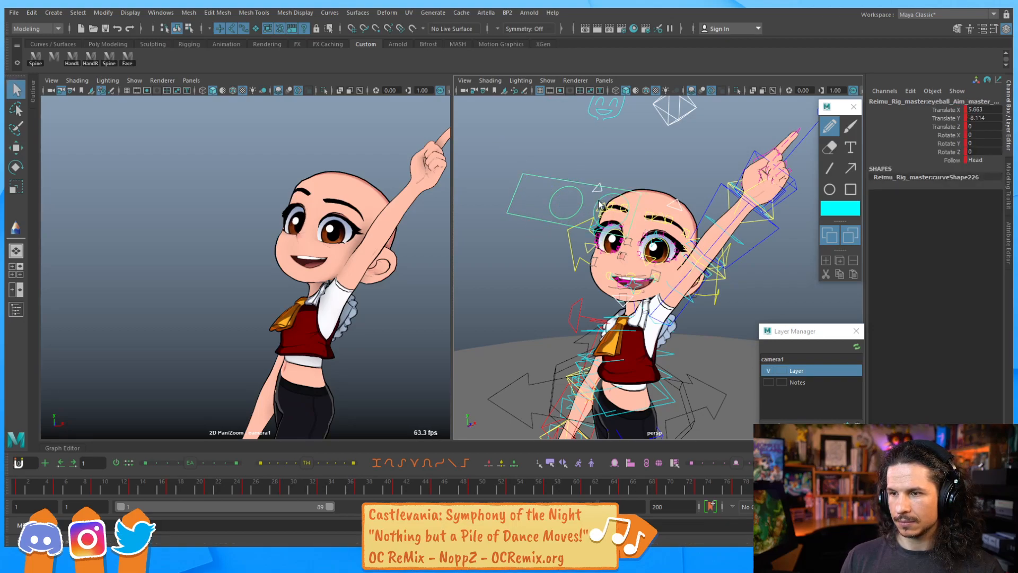
{"action": "key", "text": "w"}
{"action": "left_click_drag", "start_coordinate": [585, 165], "coordinate": [581, 178]}
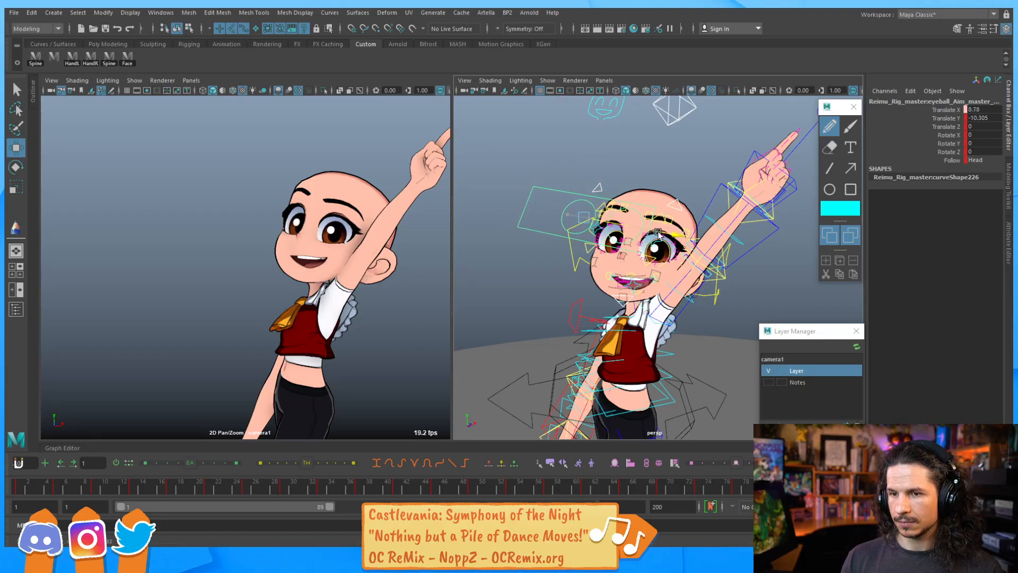
Rotate the jaw control to about 12.7 X, -34 Y and -11.4 Z to open the mouth wider
{"action": "right_click_drag", "start_coordinate": [633, 204], "coordinate": [513, 301], "text": "alt"}
{"action": "left_click", "coordinate": [509, 324]}
{"action": "key", "text": "e"}
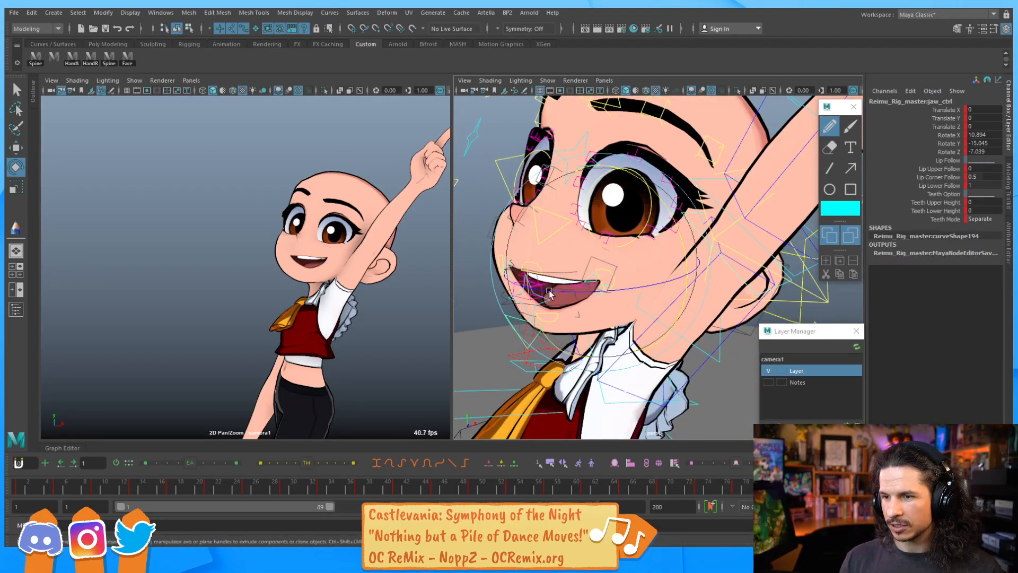
{"action": "left_click_drag", "start_coordinate": [525, 297], "coordinate": [529, 273]}
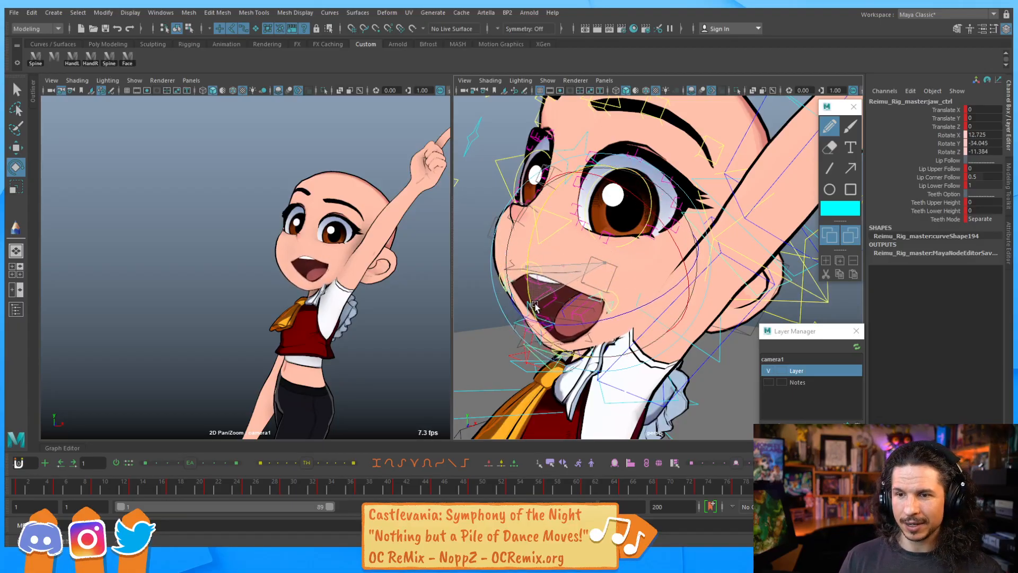
{"action": "left_click_drag", "start_coordinate": [538, 295], "coordinate": [587, 298]}
Rotate the right upper lip main control to about -15 on X
{"action": "left_click", "coordinate": [568, 308]}
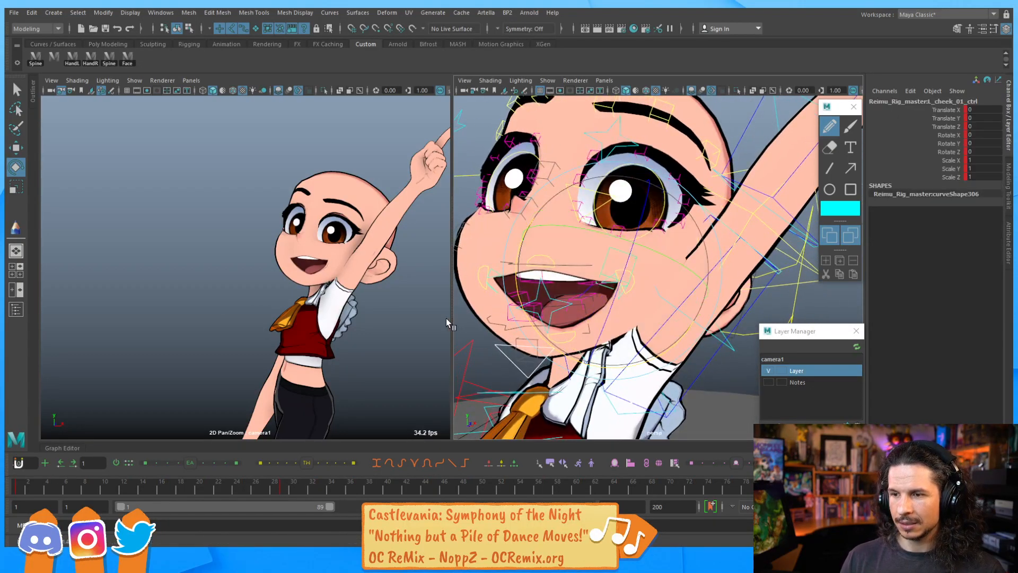
{"action": "left_click", "coordinate": [564, 303]}
{"action": "left_click", "coordinate": [607, 280]}
{"action": "left_click_drag", "start_coordinate": [552, 254], "coordinate": [581, 333]}
{"action": "left_click", "coordinate": [495, 270]}
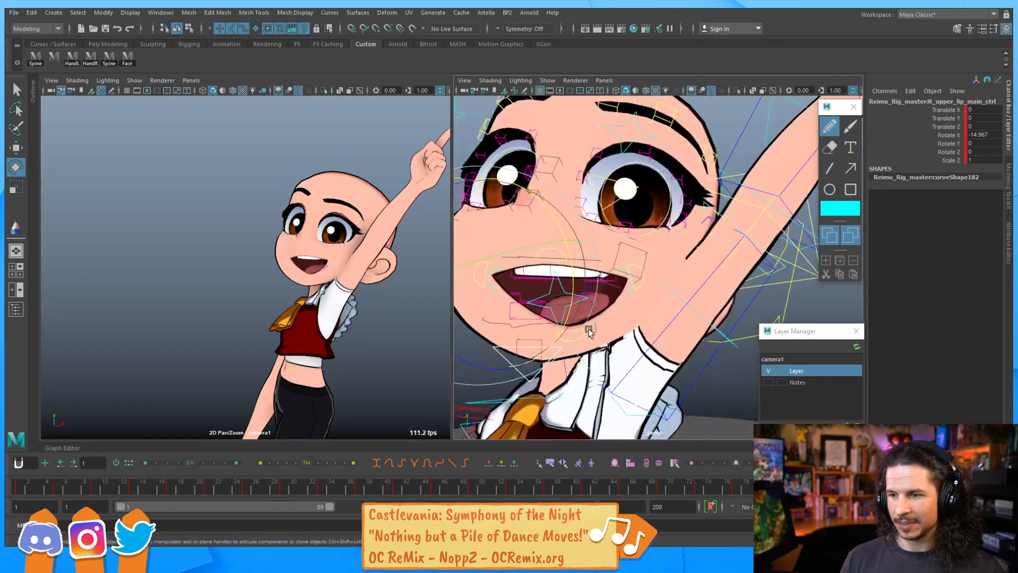
Move the lower lip main control slightly upward
{"action": "key", "text": "q"}
{"action": "left_click", "coordinate": [580, 331]}
{"action": "left_click", "coordinate": [575, 331]}
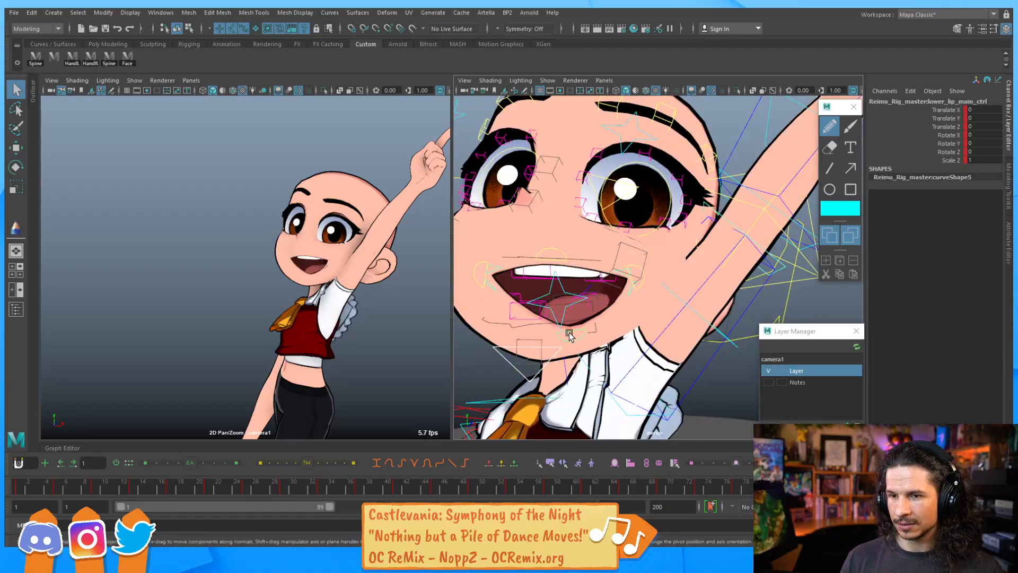
{"action": "key", "text": "w"}
{"action": "left_click_drag", "start_coordinate": [588, 335], "coordinate": [605, 319], "text": "alt"}
Move the tongue control to reposition the tongue inside the mouth
{"action": "key", "text": "q"}
{"action": "left_click", "coordinate": [607, 313]}
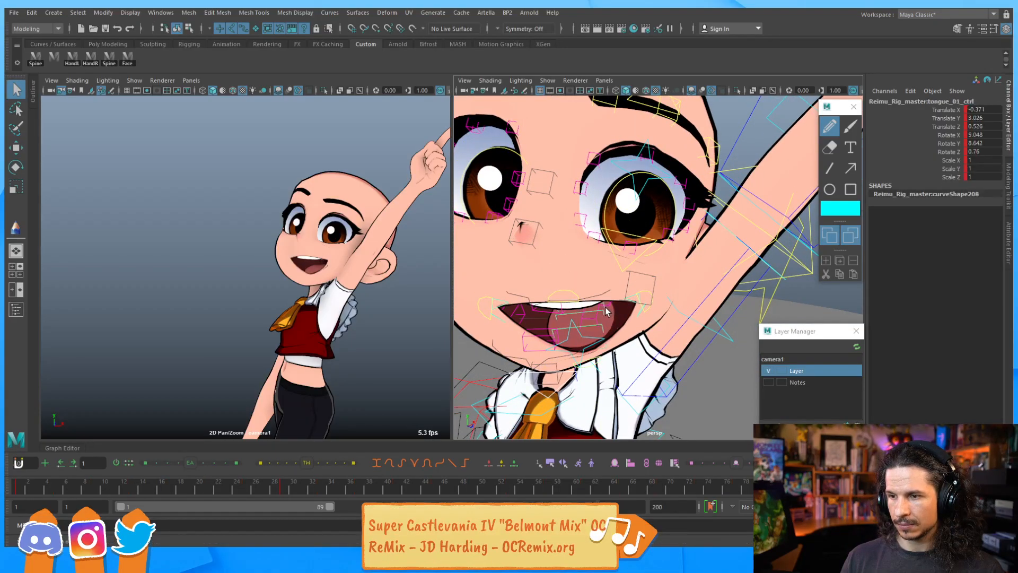
{"action": "key", "text": "w"}
{"action": "left_click_drag", "start_coordinate": [572, 347], "coordinate": [539, 324], "text": "alt"}
Rotate the left lower lip main control to about -30.4 on X
{"action": "left_click", "coordinate": [597, 317]}
{"action": "key", "text": "e"}
{"action": "left_click_drag", "start_coordinate": [590, 234], "coordinate": [607, 216], "text": "alt"}
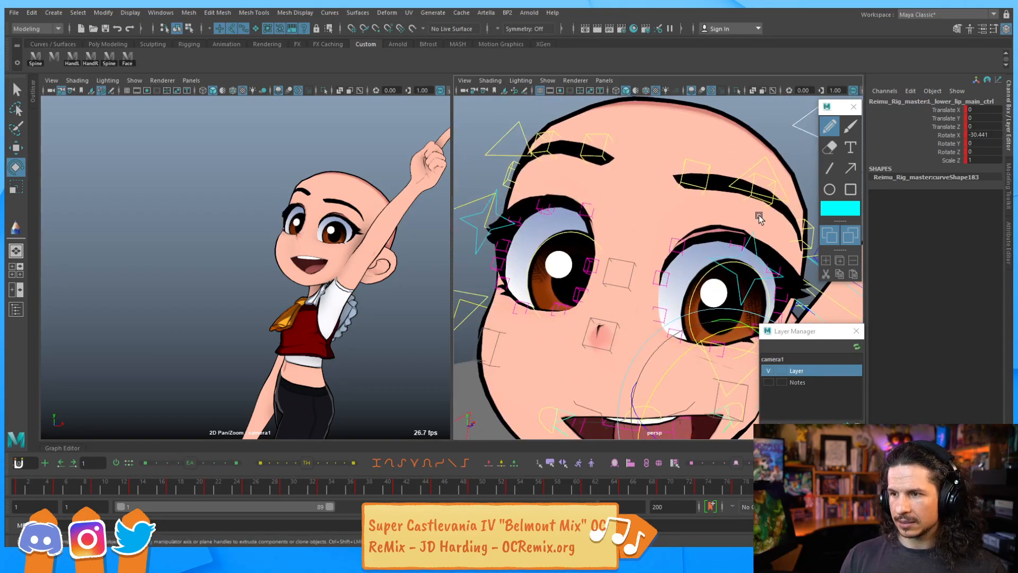
Raise the outer brow controls slightly on both sides
{"action": "left_click", "coordinate": [783, 197]}
{"action": "key", "text": "w"}
{"action": "left_click_drag", "start_coordinate": [766, 164], "coordinate": [767, 157]}
{"action": "left_click", "coordinate": [522, 137]}
{"action": "left_click_drag", "start_coordinate": [522, 136], "coordinate": [521, 128]}
Raise the left upper eyelid 03 control to about 0.48 on Y
{"action": "middle_click_drag", "start_coordinate": [749, 212], "coordinate": [668, 205], "text": "alt"}
{"action": "left_click", "coordinate": [657, 177]}
{"action": "left_click_drag", "start_coordinate": [669, 139], "coordinate": [670, 142]}
{"action": "middle_click_drag", "start_coordinate": [602, 237], "coordinate": [622, 226], "text": "alt"}
{"action": "left_click", "coordinate": [620, 225]}
{"action": "left_click_drag", "start_coordinate": [580, 162], "coordinate": [574, 154]}
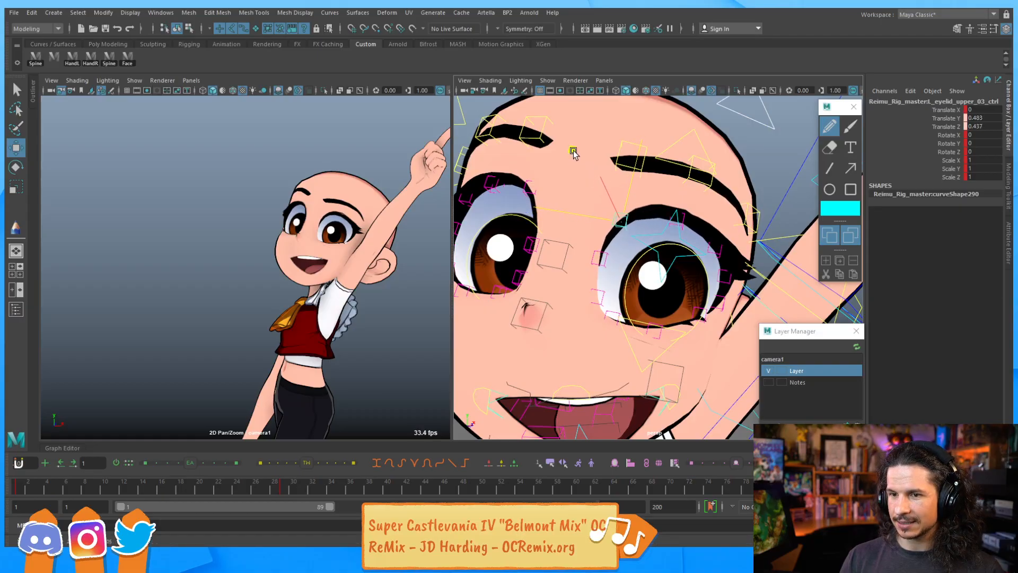
Raise the right upper eyelid 03 control to about 1.54 on Y
{"action": "left_click", "coordinate": [525, 155]}
{"action": "left_click_drag", "start_coordinate": [494, 125], "coordinate": [661, 209]}
{"action": "left_click_drag", "start_coordinate": [583, 213], "coordinate": [667, 283], "text": "alt"}
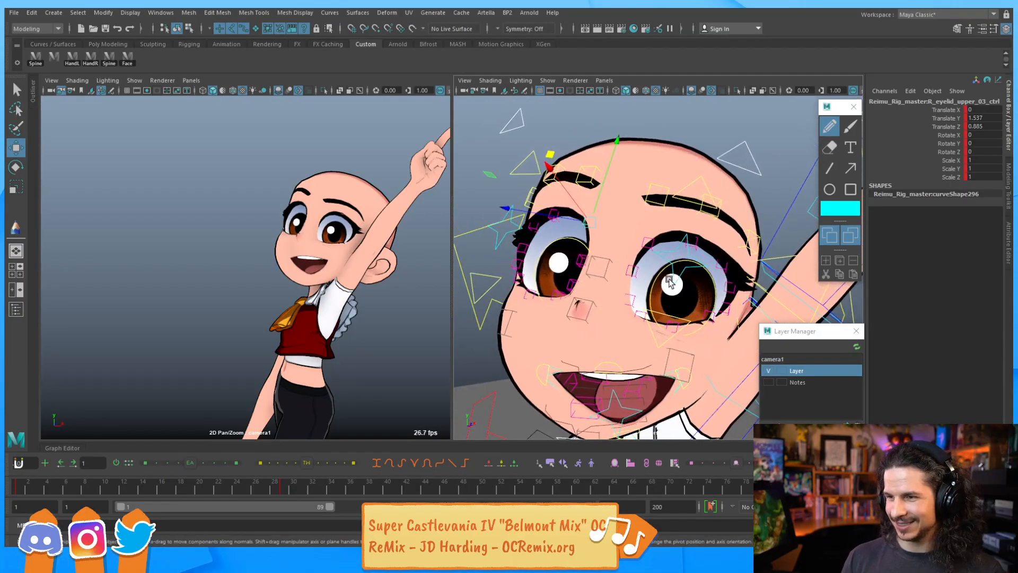
Raise the left brow 01 control to about 0.89 on Y
{"action": "left_click_drag", "start_coordinate": [758, 263], "coordinate": [629, 170], "text": "alt"}
{"action": "left_click", "coordinate": [626, 167]}
{"action": "middle_click_drag", "start_coordinate": [586, 112], "coordinate": [578, 103]}
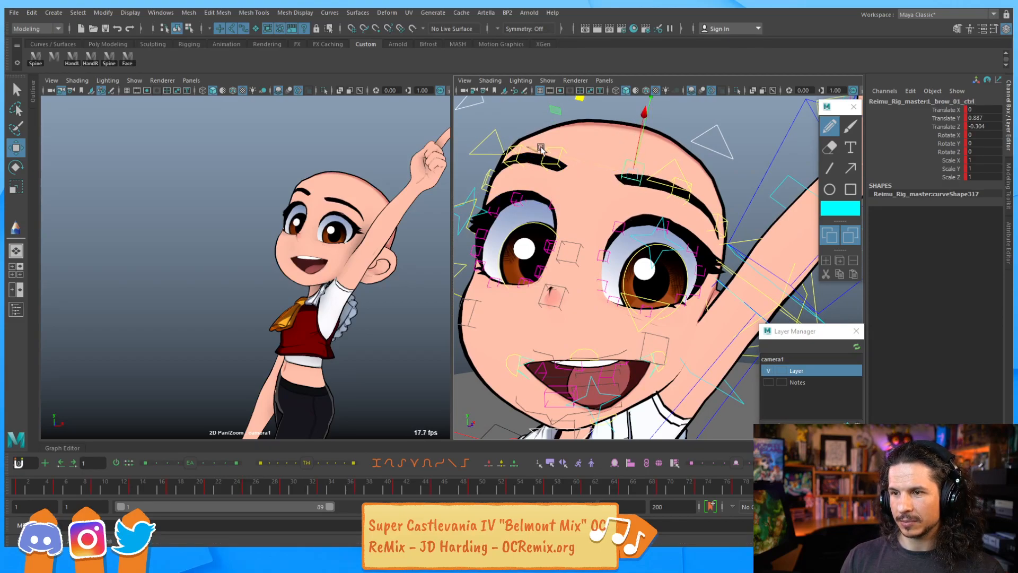
Raise the right brow 01 control to about 0.65 on Y
{"action": "left_click", "coordinate": [550, 168]}
{"action": "left_click", "coordinate": [550, 167]}
{"action": "left_click_drag", "start_coordinate": [529, 108], "coordinate": [525, 103]}
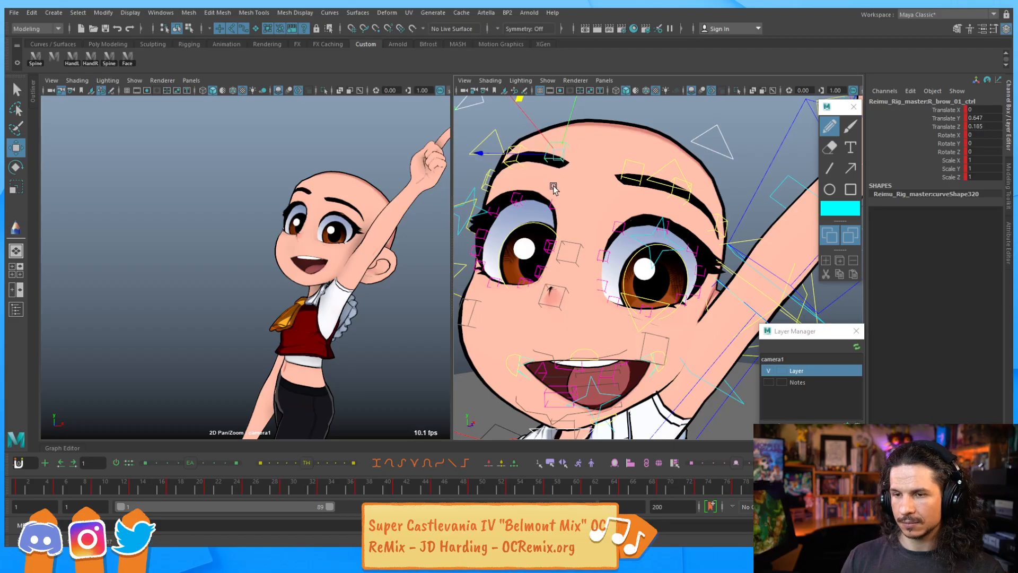
Adjust the left brow 03 and upper eyelid 04 controls to refine the brow line
{"action": "left_click", "coordinate": [713, 211]}
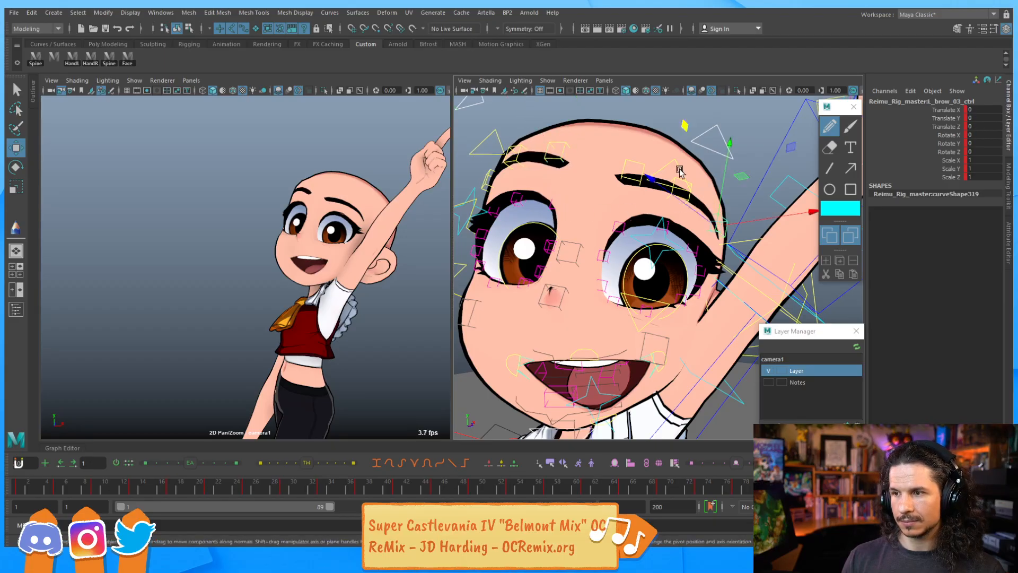
{"action": "left_click_drag", "start_coordinate": [556, 212], "coordinate": [630, 208], "text": "alt"}
{"action": "left_click", "coordinate": [523, 187]}
{"action": "left_click_drag", "start_coordinate": [500, 152], "coordinate": [532, 160]}
{"action": "left_click_drag", "start_coordinate": [634, 211], "coordinate": [707, 218], "text": "alt"}
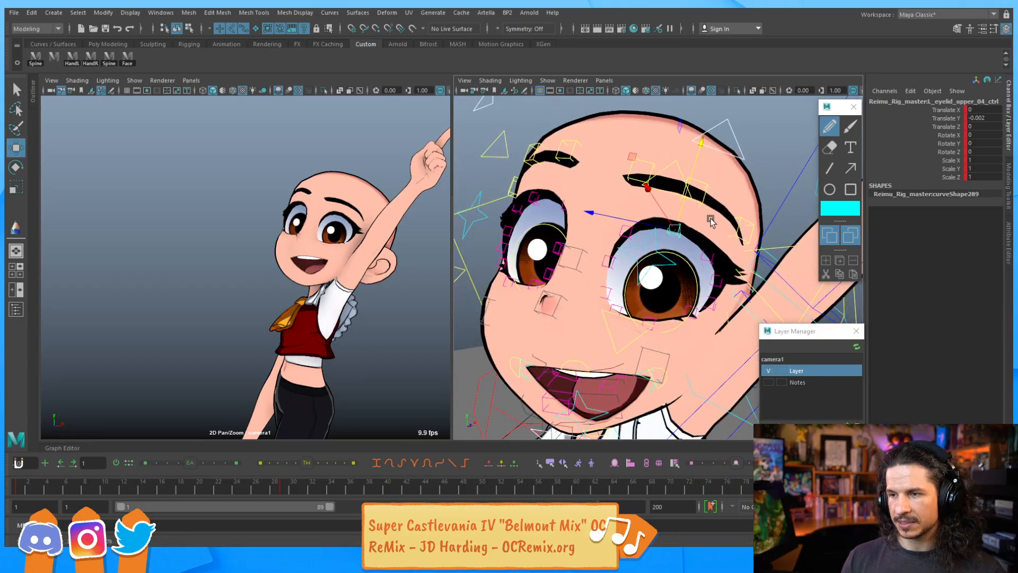
Lower the left lower eyelid 03 control to about -0.12 on Y and nudge lower eyelid 04 up
{"action": "left_click", "coordinate": [711, 261]}
{"action": "left_click", "coordinate": [655, 320]}
{"action": "left_click_drag", "start_coordinate": [663, 276], "coordinate": [662, 283]}
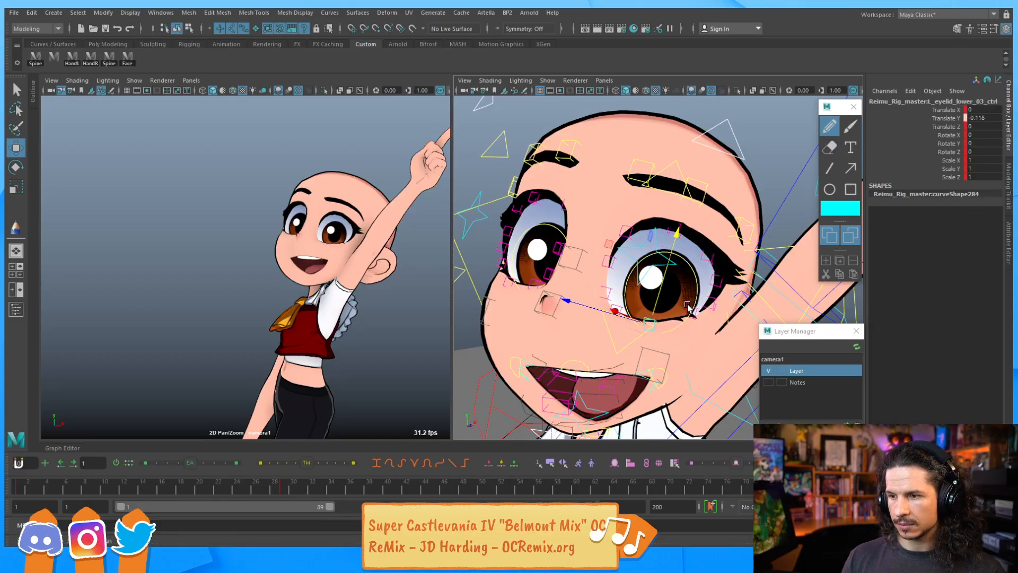
{"action": "left_click", "coordinate": [690, 303]}
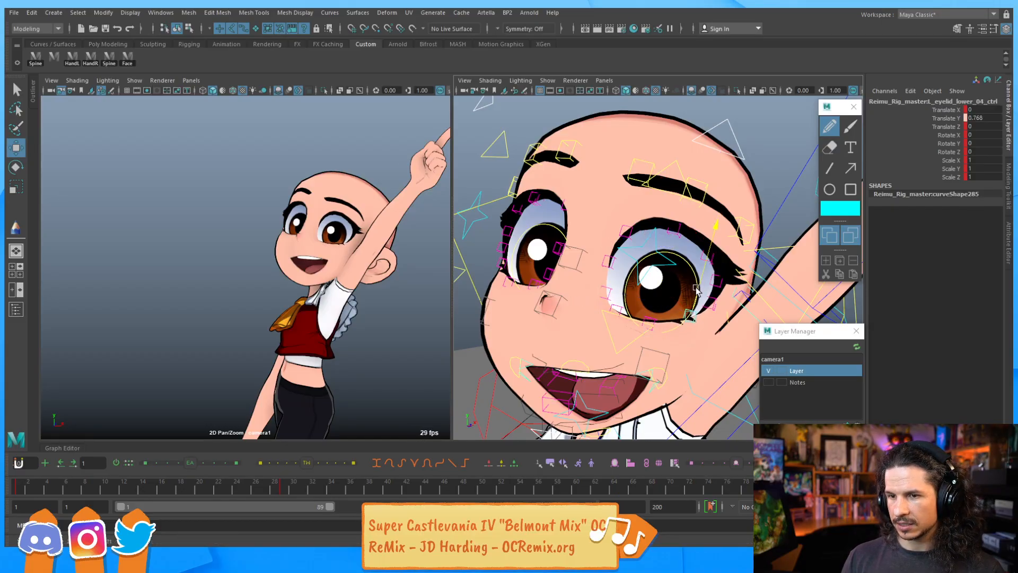
{"action": "left_click_drag", "start_coordinate": [695, 285], "coordinate": [696, 283]}
Raise the right lower eyelid 04 control to about 1.57 on Y
{"action": "left_click_drag", "start_coordinate": [557, 284], "coordinate": [636, 279], "text": "alt"}
{"action": "left_click", "coordinate": [526, 265]}
{"action": "left_click_drag", "start_coordinate": [527, 231], "coordinate": [545, 249]}
{"action": "left_click", "coordinate": [546, 278]}
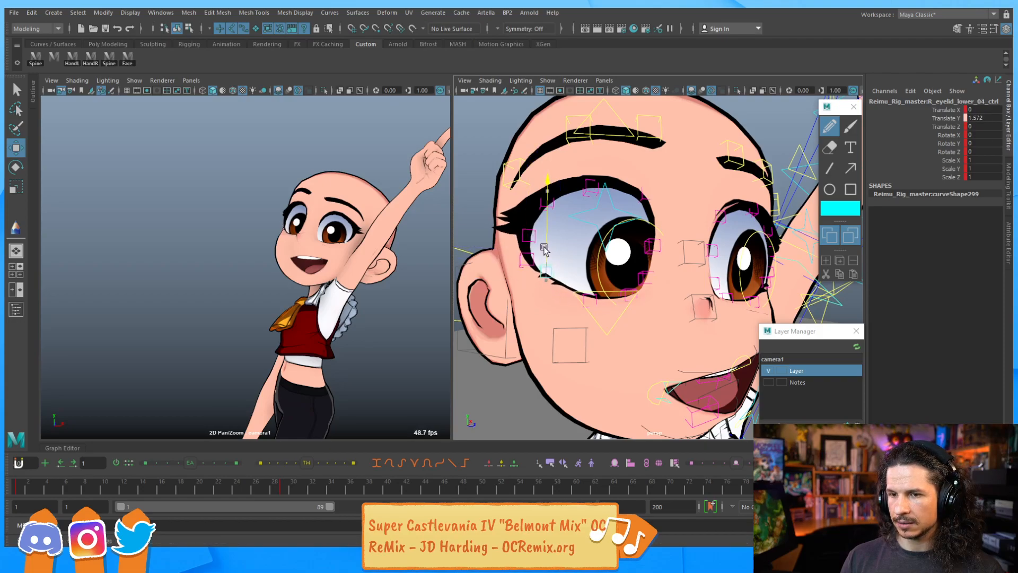
Raise the right lower eyelid 02 control to about 0.55 on Y
{"action": "left_click_drag", "start_coordinate": [671, 245], "coordinate": [622, 239], "text": "alt"}
{"action": "left_click", "coordinate": [606, 265]}
{"action": "left_click", "coordinate": [615, 280]}
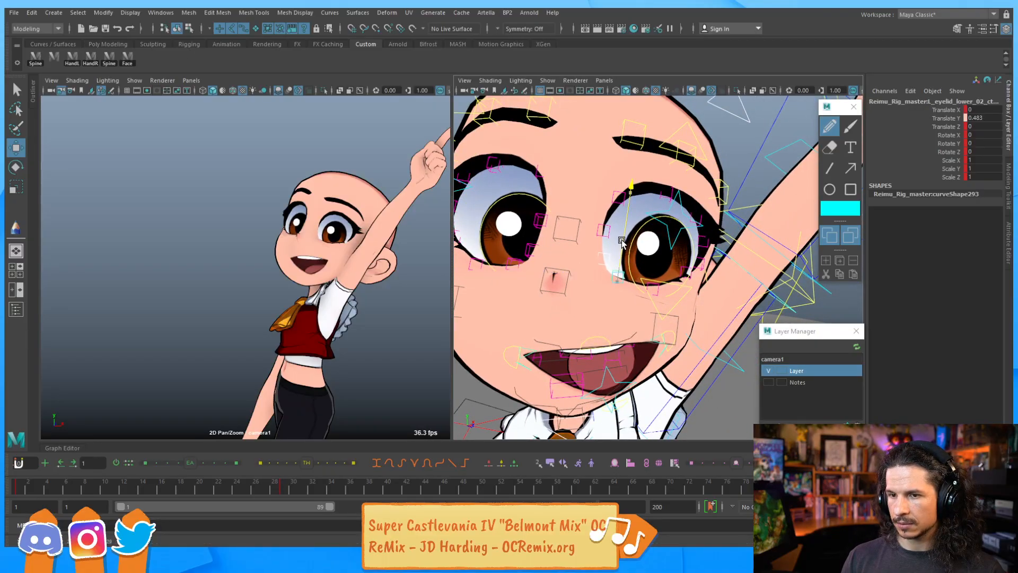
{"action": "left_click", "coordinate": [531, 249]}
{"action": "left_click", "coordinate": [513, 261], "text": "shift"}
{"action": "left_click_drag", "start_coordinate": [520, 239], "coordinate": [525, 236]}
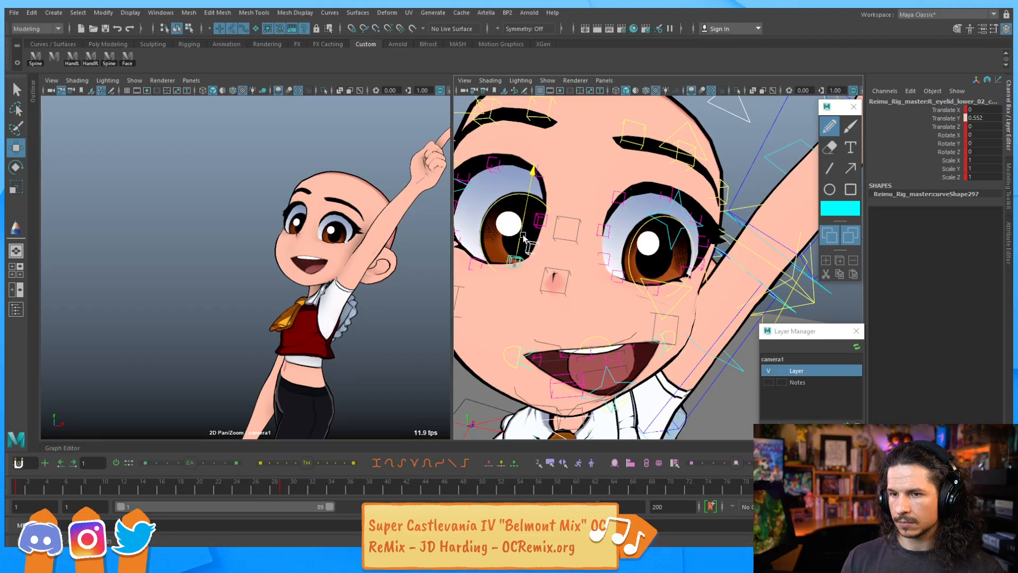
Set the left lower eyelid 02 control to about 0.38 and lower eyelid 04 to about 0.96 on Y
{"action": "left_click", "coordinate": [618, 260]}
{"action": "left_click_drag", "start_coordinate": [622, 255], "coordinate": [622, 252]}
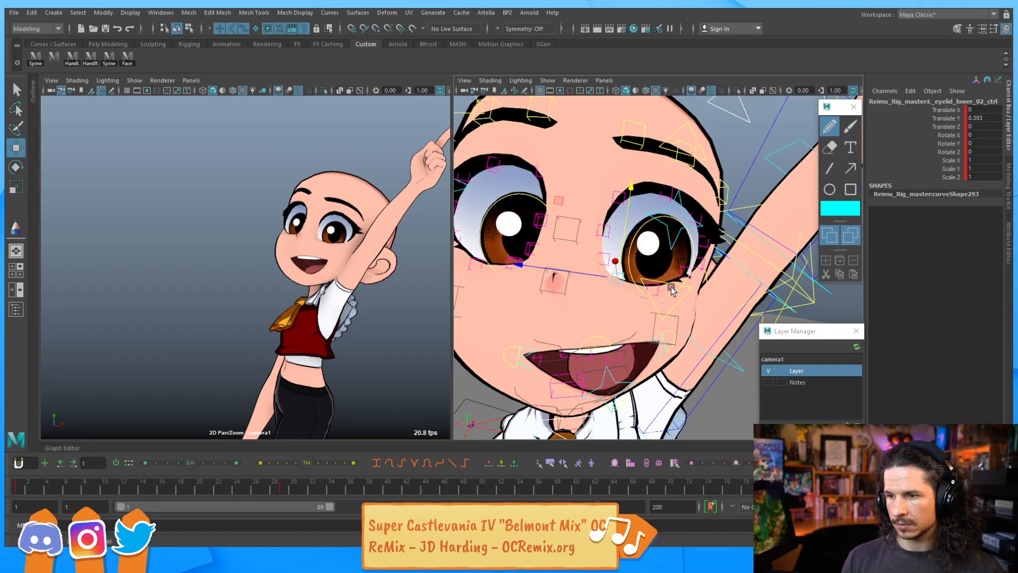
{"action": "left_click_drag", "start_coordinate": [659, 289], "coordinate": [639, 285], "text": "alt"}
{"action": "left_click", "coordinate": [671, 262]}
{"action": "left_click_drag", "start_coordinate": [679, 251], "coordinate": [678, 252]}
{"action": "right_click_drag", "start_coordinate": [710, 233], "coordinate": [574, 260], "text": "alt"}
{"action": "scroll", "coordinate": [621, 298], "scroll_direction": "up", "scroll_amount": 5}
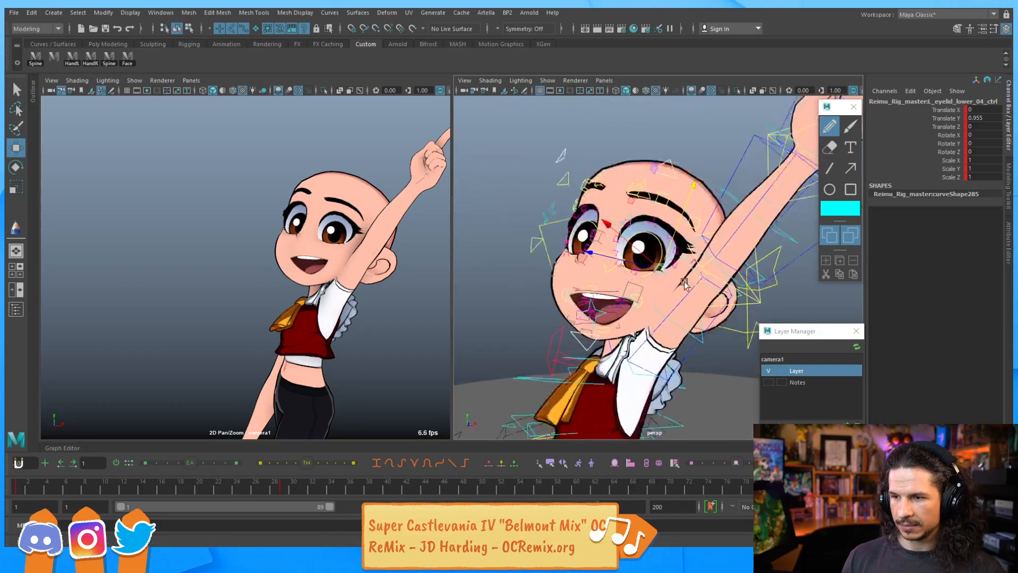
Rotate the lip all control to about 8.9 X, -2.35 Y and -15.8 Z
{"action": "left_click", "coordinate": [582, 335]}
{"action": "key", "text": "e"}
{"action": "left_click_drag", "start_coordinate": [579, 339], "coordinate": [575, 338]}
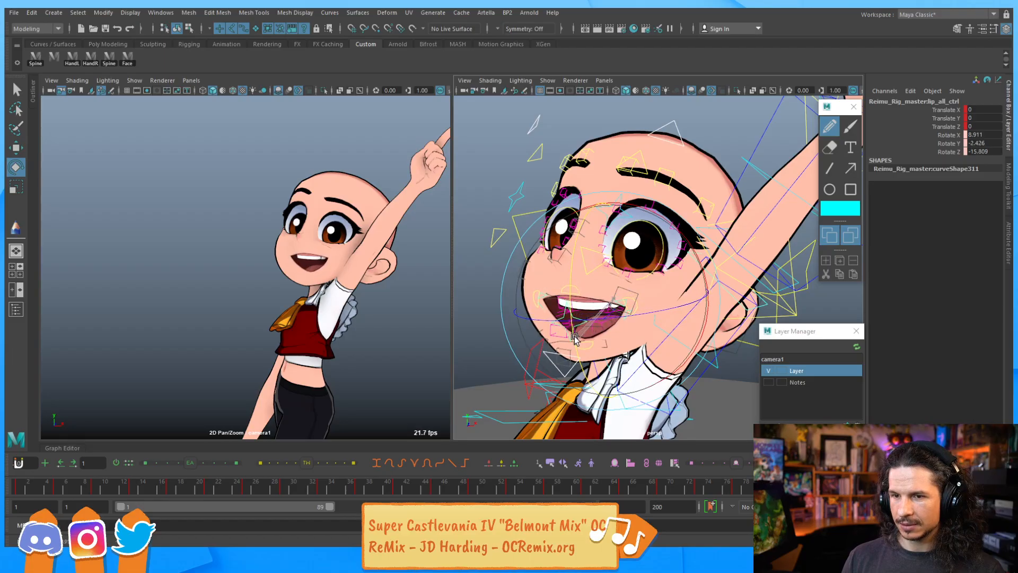
{"action": "key", "text": "ctrl+z"}
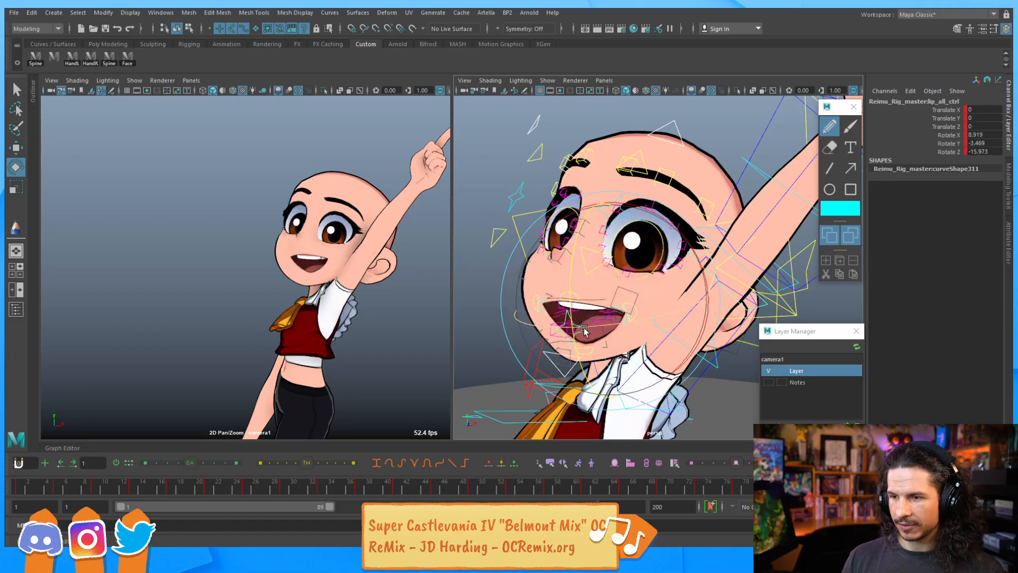
{"action": "left_click_drag", "start_coordinate": [575, 316], "coordinate": [571, 275]}
{"action": "right_click_drag", "start_coordinate": [571, 275], "coordinate": [578, 313], "text": "alt"}
{"action": "key", "text": "q"}
{"action": "left_click_drag", "start_coordinate": [530, 313], "coordinate": [556, 313], "text": "alt"}
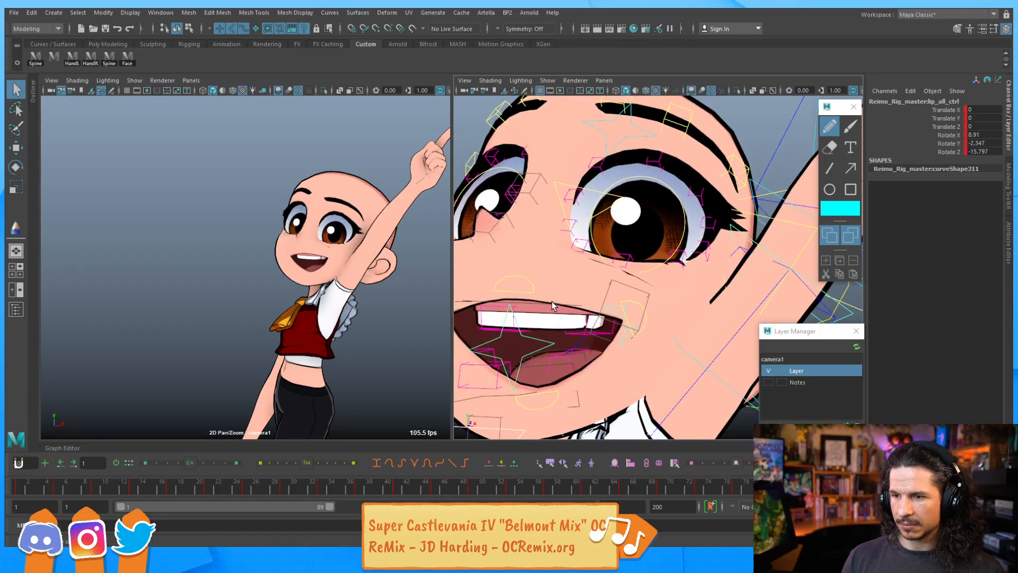
Move the upper teeth control to about 3.0 on X and 3.2 on Y
{"action": "left_click", "coordinate": [552, 301]}
{"action": "key", "text": "w"}
{"action": "left_click_drag", "start_coordinate": [608, 262], "coordinate": [609, 260]}
{"action": "key", "text": "q"}
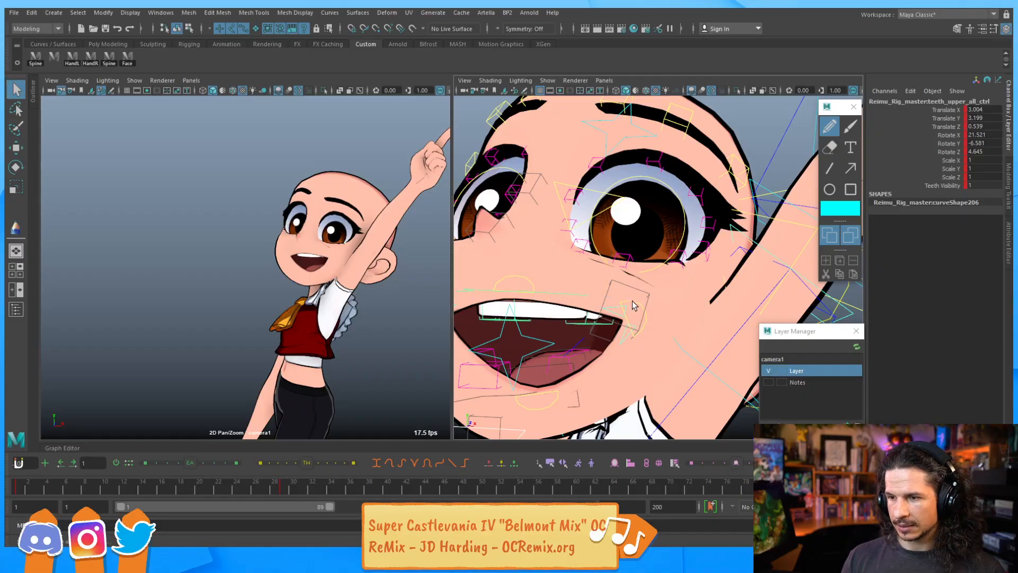
Move the main lip control downward
{"action": "left_click", "coordinate": [632, 301]}
{"action": "key", "text": "w"}
{"action": "middle_click_drag", "start_coordinate": [609, 285], "coordinate": [606, 333]}
{"action": "key", "text": "q"}
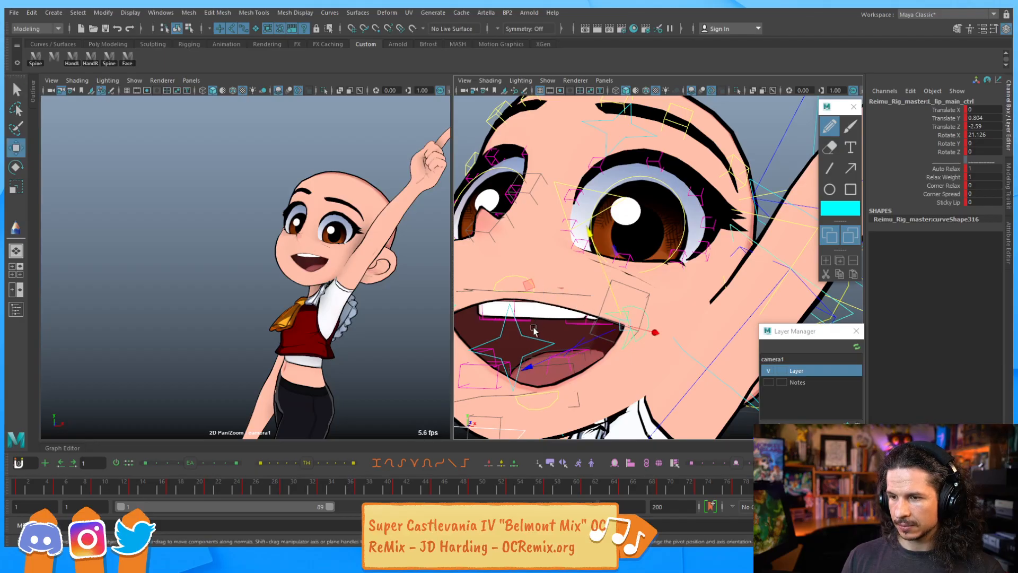
{"action": "left_click", "coordinate": [533, 334]}
{"action": "key", "text": "e"}
{"action": "left_click_drag", "start_coordinate": [635, 326], "coordinate": [559, 316]}
{"action": "key", "text": "ctrl+z"}
{"action": "key", "text": "q"}
Move the upper teeth control to about 3.03 on X, 3.34 on Y and 0.11 on Z
{"action": "left_click", "coordinate": [480, 295]}
{"action": "key", "text": "w"}
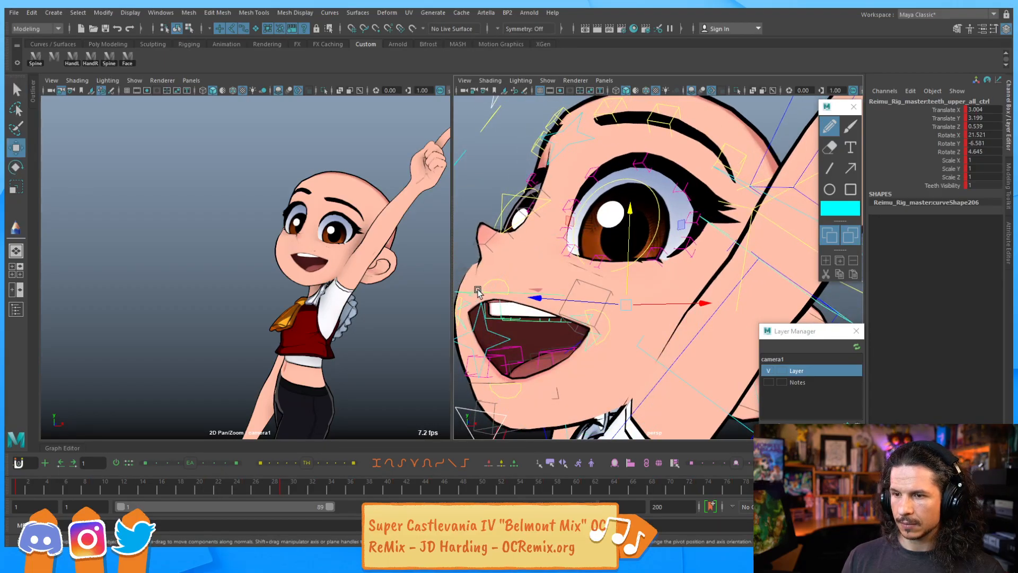
{"action": "left_click_drag", "start_coordinate": [548, 301], "coordinate": [547, 300]}
{"action": "left_click_drag", "start_coordinate": [546, 283], "coordinate": [626, 291], "text": "alt"}
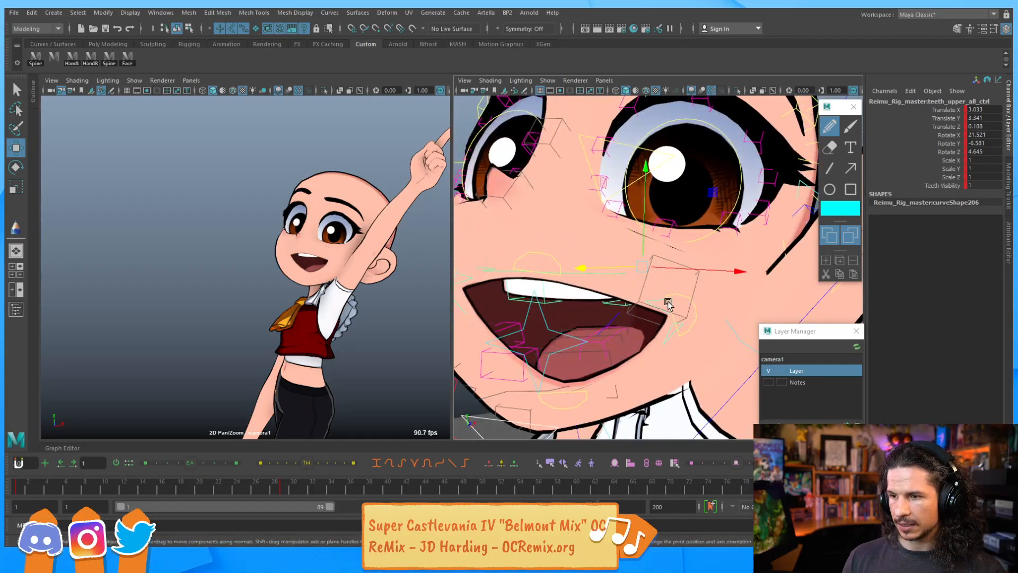
Rotate the main lip control to about 13.8 on X
{"action": "left_click", "coordinate": [664, 300]}
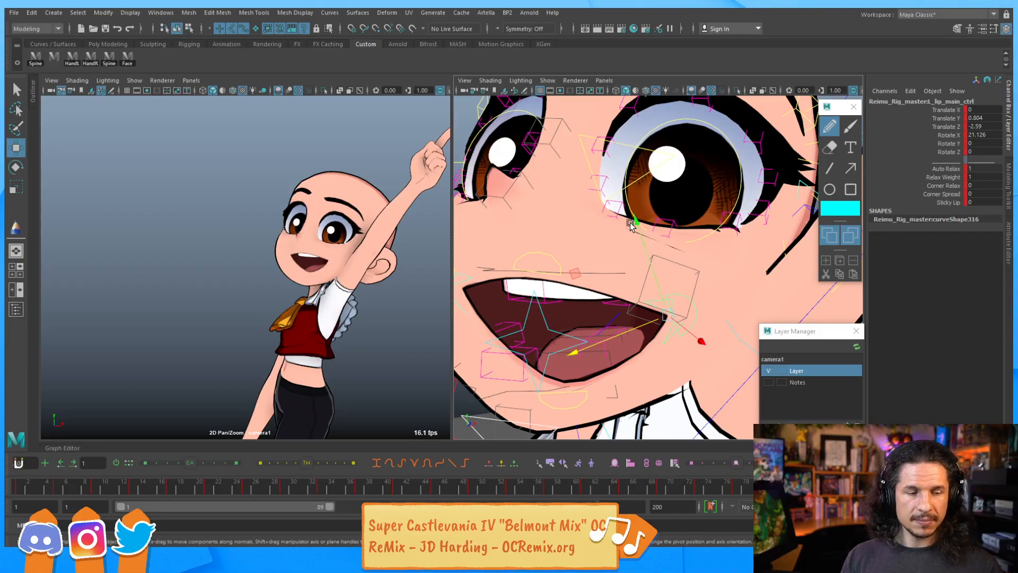
{"action": "key", "text": "e"}
{"action": "left_click_drag", "start_coordinate": [618, 276], "coordinate": [588, 275]}
{"action": "key", "text": "q"}
{"action": "left_click_drag", "start_coordinate": [676, 263], "coordinate": [649, 272], "text": "alt"}
{"action": "left_click", "coordinate": [661, 293]}
{"action": "key", "text": "w"}
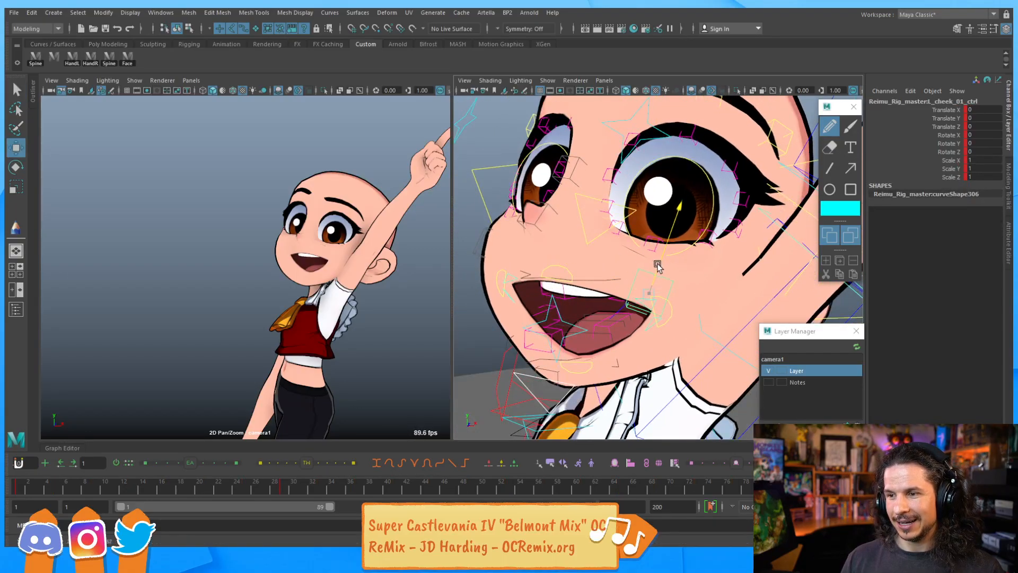
{"action": "left_click_drag", "start_coordinate": [622, 284], "coordinate": [646, 287], "text": "alt"}
{"action": "key", "text": "ctrl+z"}
{"action": "key", "text": "ctrl+z"}
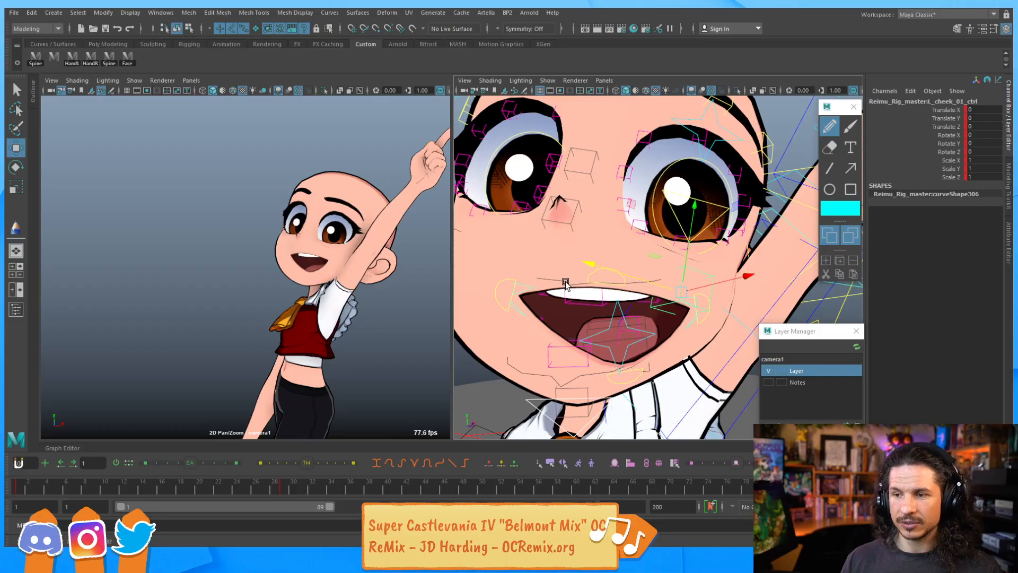
Rotate the right upper lip main control to about -19.8 on X
{"action": "left_click", "coordinate": [544, 282]}
{"action": "key", "text": "e"}
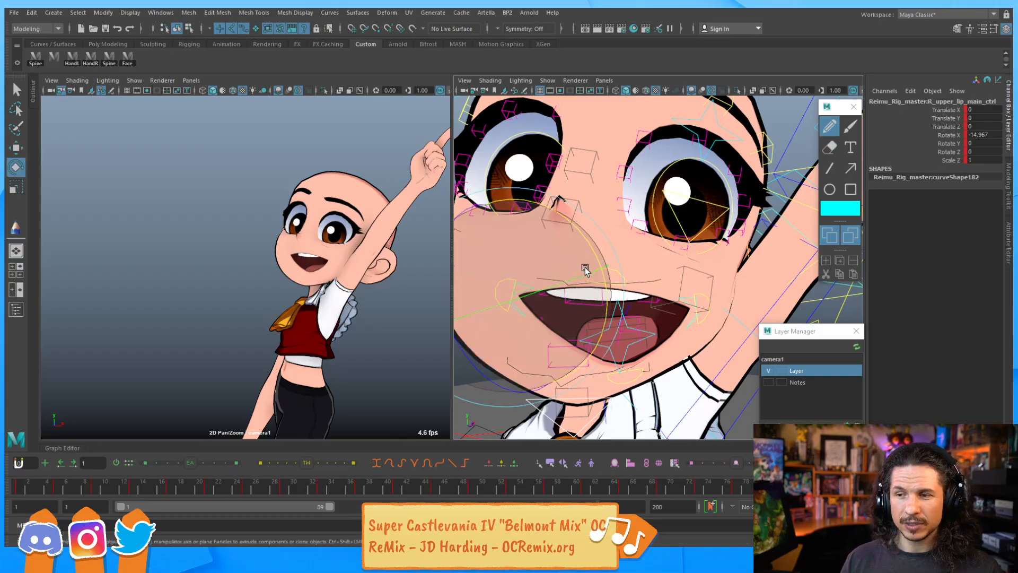
{"action": "key", "text": "q"}
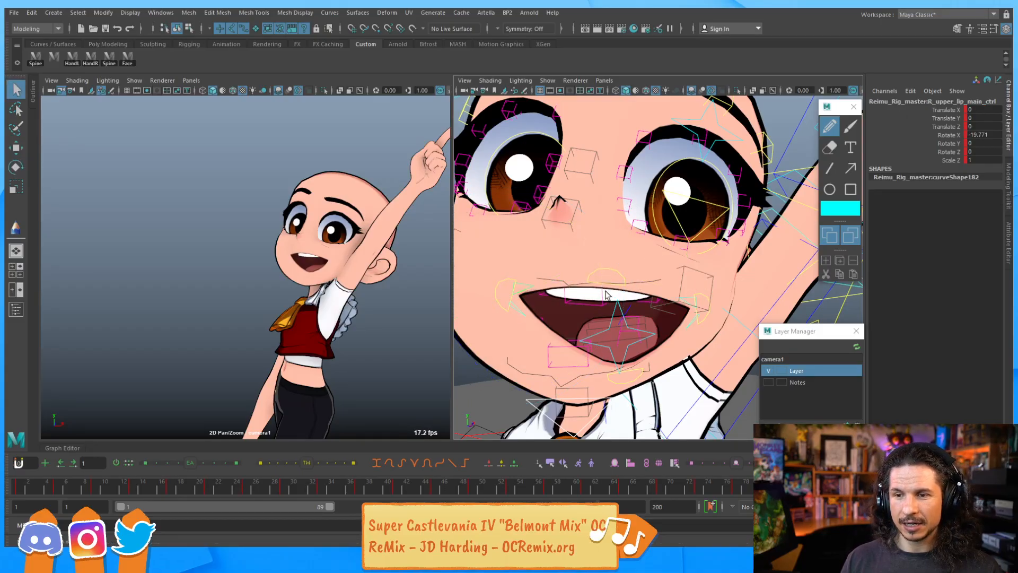
Rotate the lip all control to reshape the open mouth
{"action": "scroll", "coordinate": [626, 289], "scroll_direction": "down", "scroll_amount": 1}
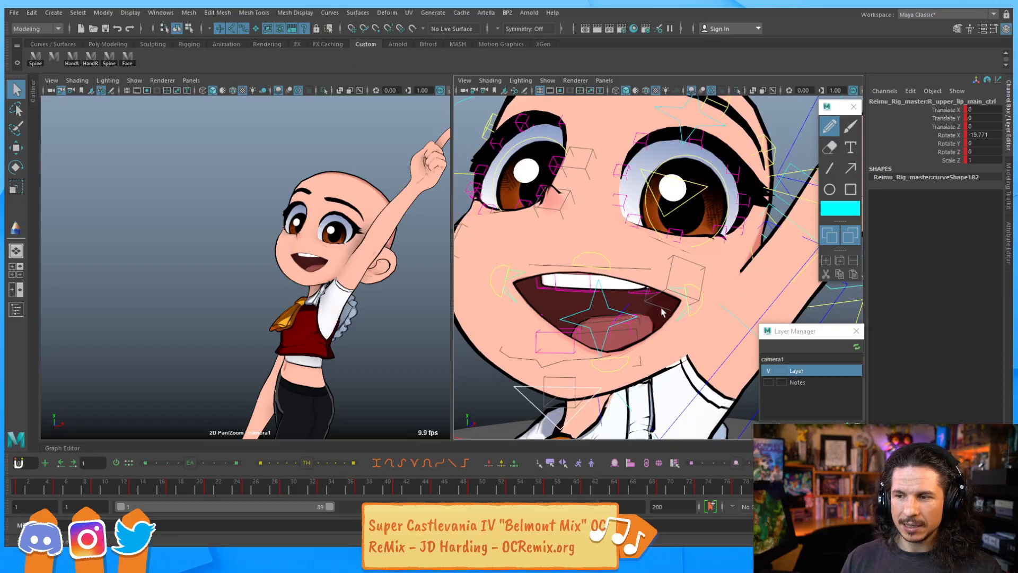
{"action": "left_click", "coordinate": [692, 301]}
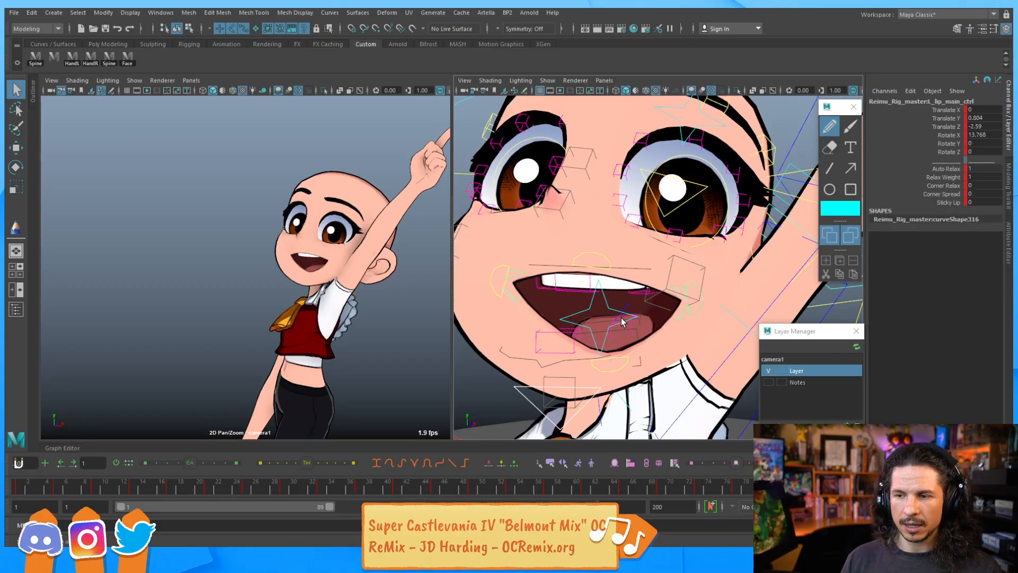
{"action": "left_click", "coordinate": [606, 304]}
{"action": "key", "text": "e"}
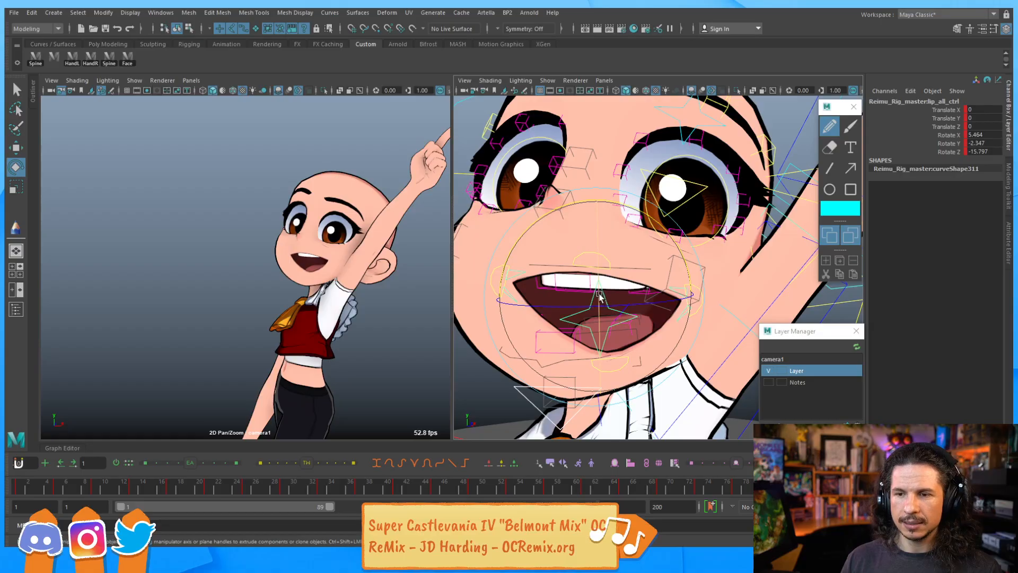
{"action": "left_click_drag", "start_coordinate": [598, 295], "coordinate": [568, 338]}
{"action": "key", "text": "q"}
{"action": "left_click", "coordinate": [604, 355]}
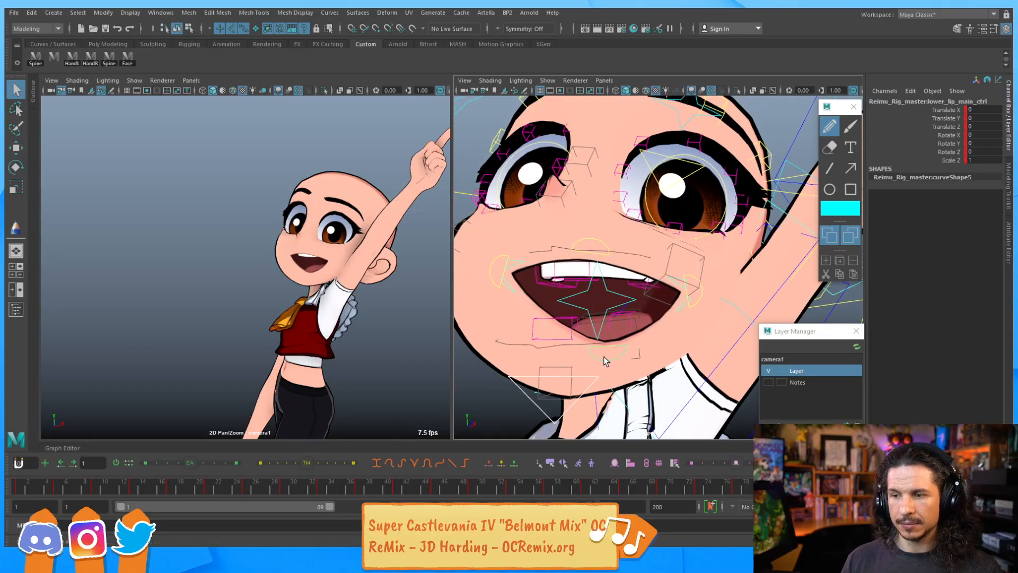
{"action": "key", "text": "e"}
{"action": "mouse_move", "coordinate": [560, 279]}
{"action": "left_mouse_down"}
{"action": "mouse_move", "coordinate": [565, 268]}
{"action": "mouse_move", "coordinate": [549, 269]}
{"action": "left_mouse_up"}
{"action": "key", "text": "ctrl+z"}
Rotate the right lower lip main control
{"action": "key", "text": "w"}
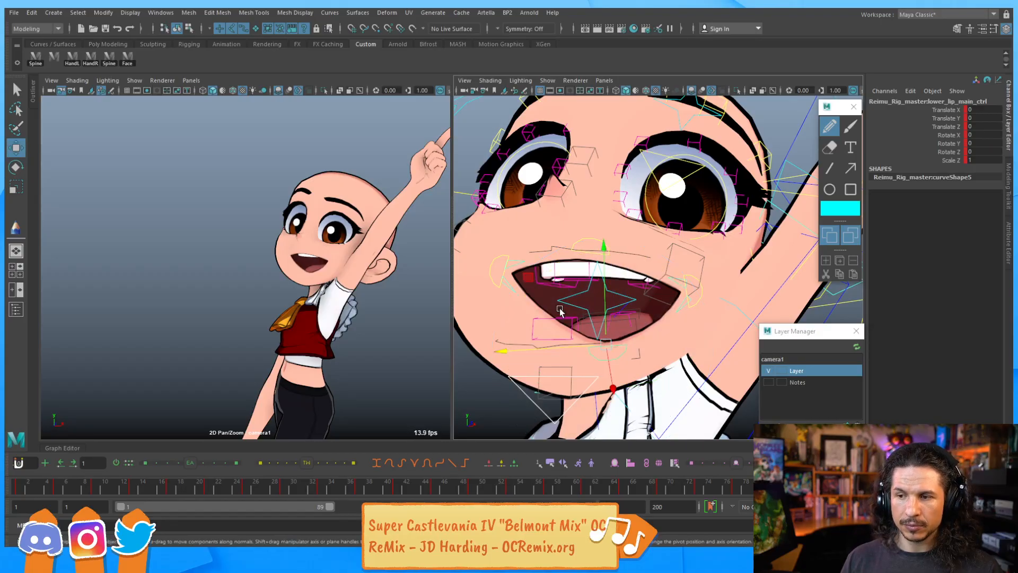
{"action": "left_click", "coordinate": [513, 289]}
{"action": "key", "text": "e"}
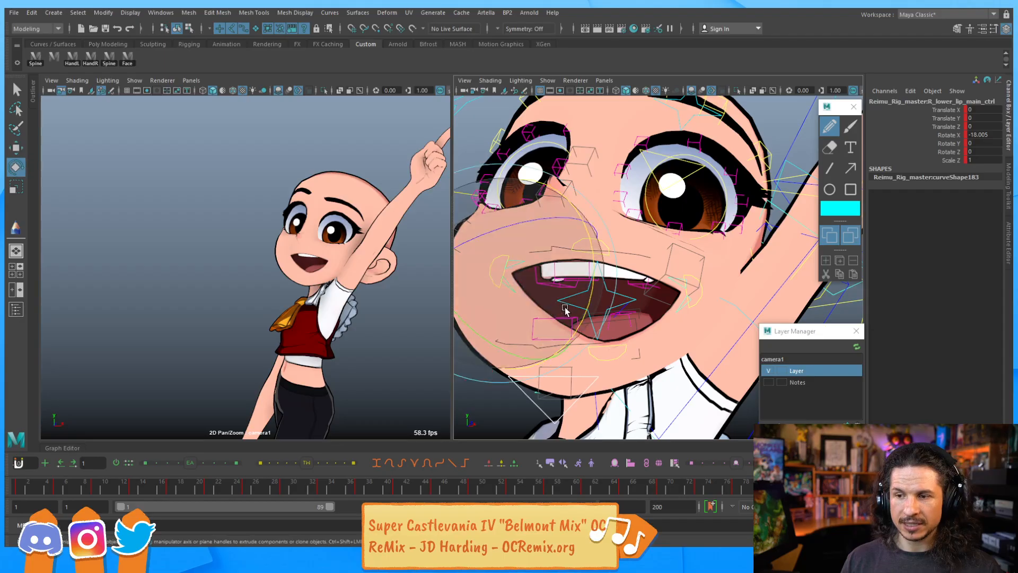
{"action": "left_click_drag", "start_coordinate": [585, 318], "coordinate": [637, 311]}
Move the lower lip main control to about 0.58 on Z
{"action": "left_click", "coordinate": [636, 315]}
{"action": "key", "text": "w"}
{"action": "left_click_drag", "start_coordinate": [562, 313], "coordinate": [555, 308]}
{"action": "key", "text": "e"}
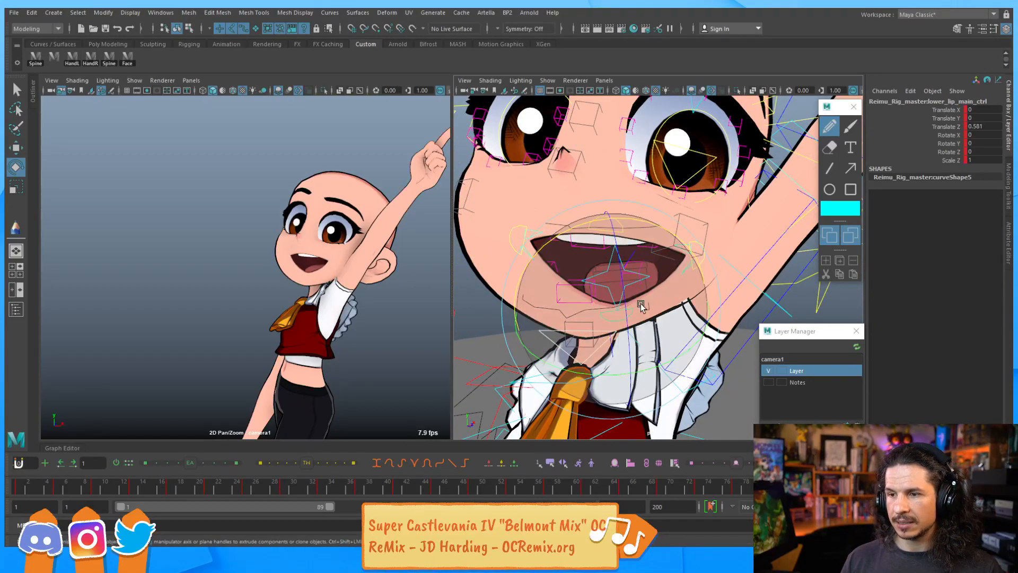
{"action": "left_click_drag", "start_coordinate": [656, 325], "coordinate": [558, 280]}
{"action": "key", "text": "ctrl+z"}
Rotate the right upper lip main control to about 5.65 on X
{"action": "left_click", "coordinate": [558, 280]}
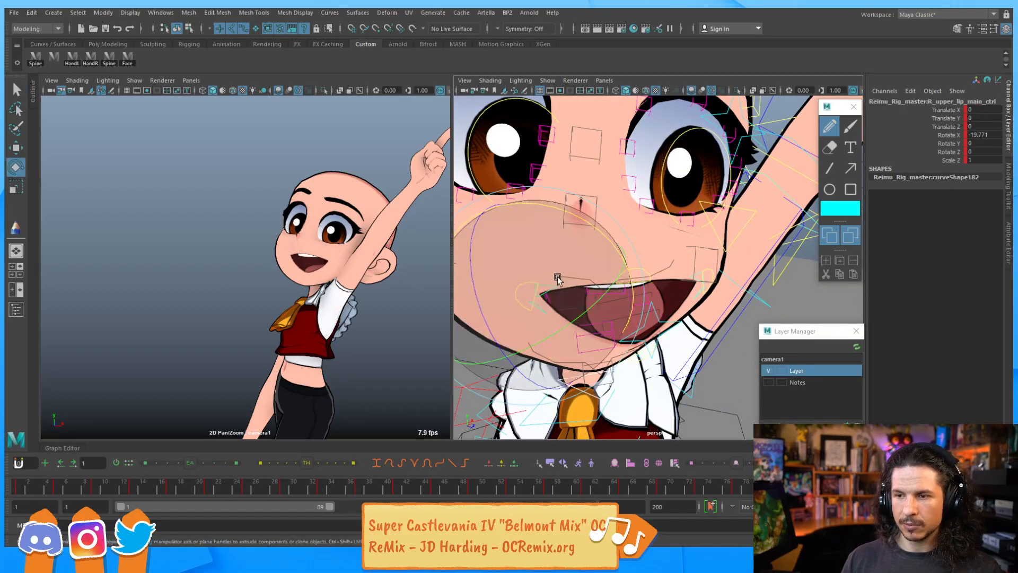
{"action": "mouse_move", "coordinate": [603, 238]}
{"action": "left_mouse_down"}
{"action": "mouse_move", "coordinate": [588, 213]}
{"action": "mouse_move", "coordinate": [610, 237]}
{"action": "left_mouse_up"}
{"action": "key", "text": "q"}
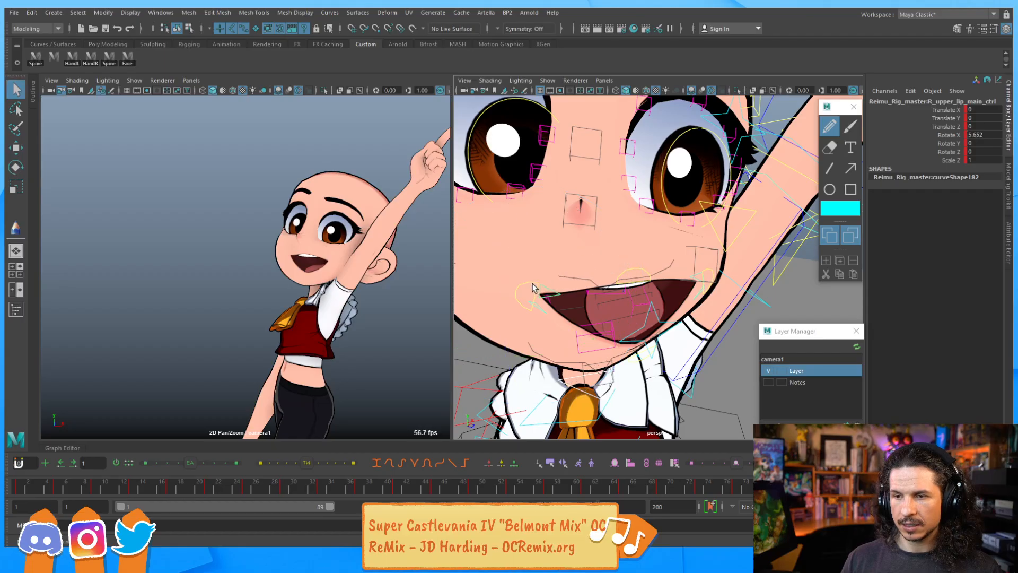
Move the right lip main control to about -1.32 X, 2.28 Y and -3.22 Z
{"action": "left_click", "coordinate": [540, 290]}
{"action": "key", "text": "w"}
{"action": "left_click_drag", "start_coordinate": [551, 259], "coordinate": [560, 287]}
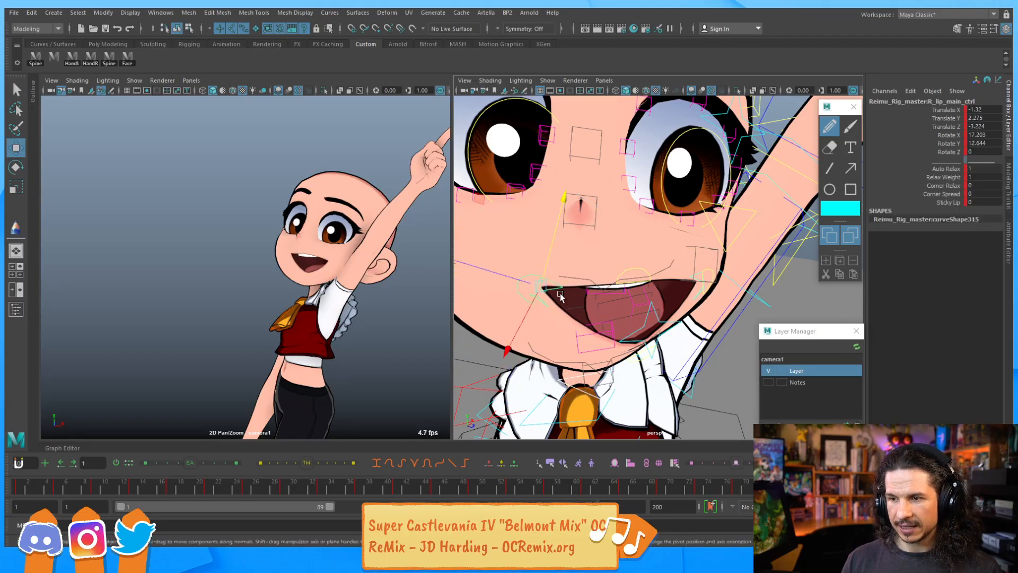
Rotate the mouth control just above the upper teeth
{"action": "left_click", "coordinate": [633, 276]}
{"action": "key", "text": "e"}
{"action": "left_click_drag", "start_coordinate": [614, 242], "coordinate": [644, 220]}
{"action": "key", "text": "q"}
Move the upper teeth control to about 3.6 on X and 3.08 on Y
{"action": "left_click", "coordinate": [618, 236]}
{"action": "key", "text": "w"}
{"action": "key", "text": "q"}
{"action": "left_click", "coordinate": [633, 234]}
{"action": "key", "text": "w"}
{"action": "left_click_drag", "start_coordinate": [718, 251], "coordinate": [708, 253]}
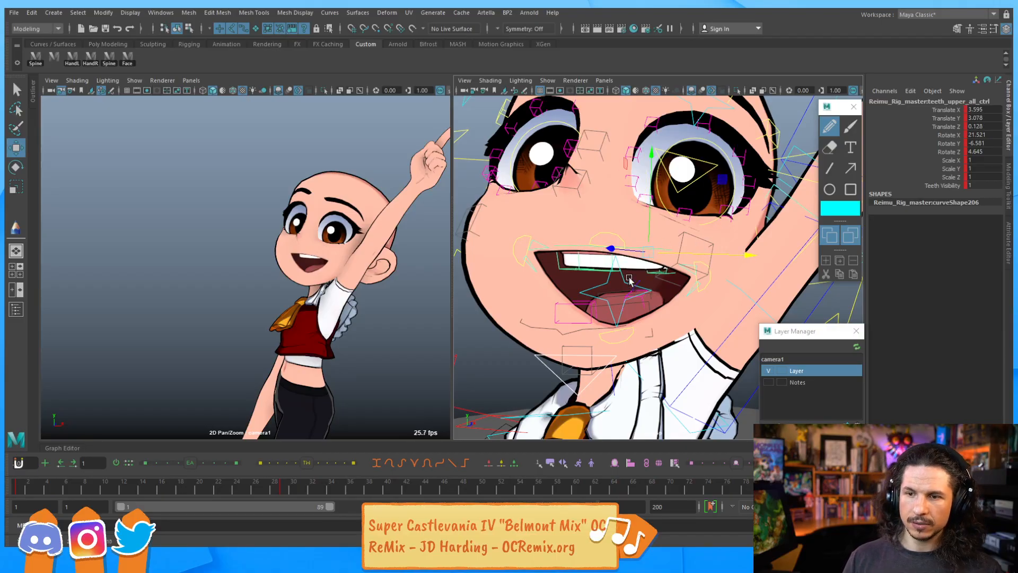
Move the right lip main control to about -2.25 on X and 2.15 on Y
{"action": "left_click", "coordinate": [527, 237]}
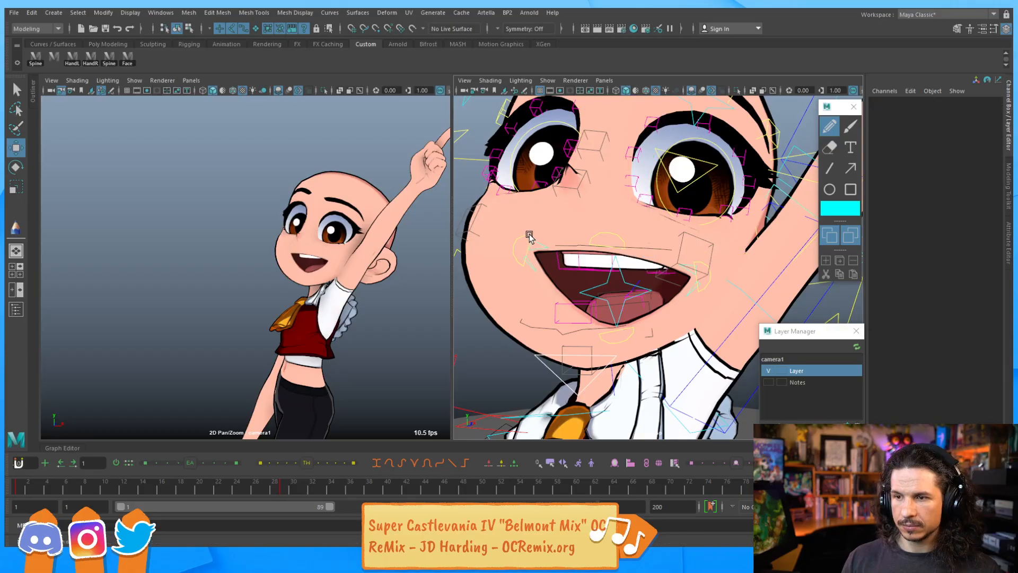
{"action": "left_click", "coordinate": [525, 232]}
{"action": "left_click_drag", "start_coordinate": [541, 220], "coordinate": [542, 217]}
{"action": "left_click_drag", "start_coordinate": [498, 257], "coordinate": [484, 259]}
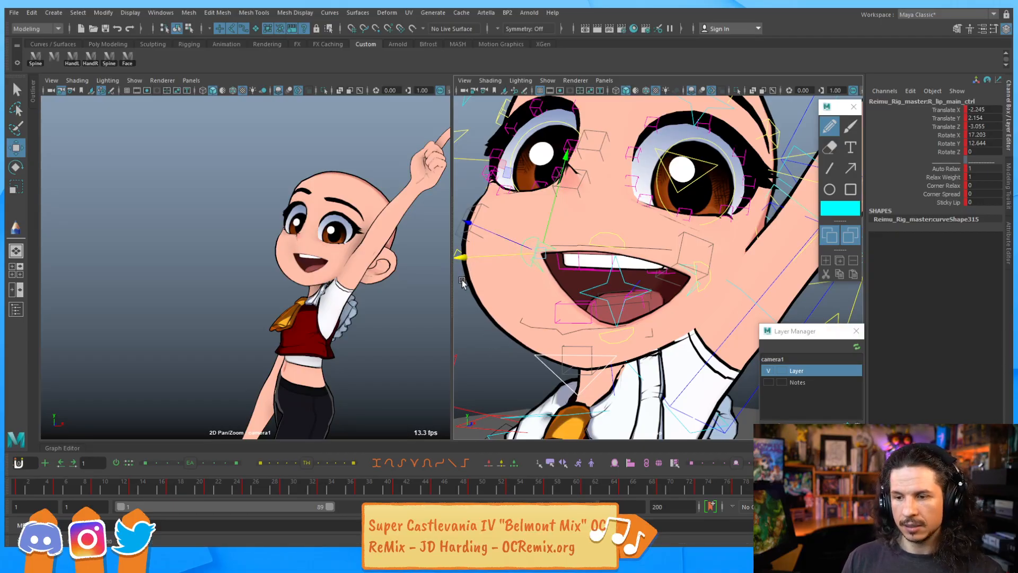
Select the brow and eyelid controls around the right eye to inspect their values
{"action": "left_click", "coordinate": [635, 157]}
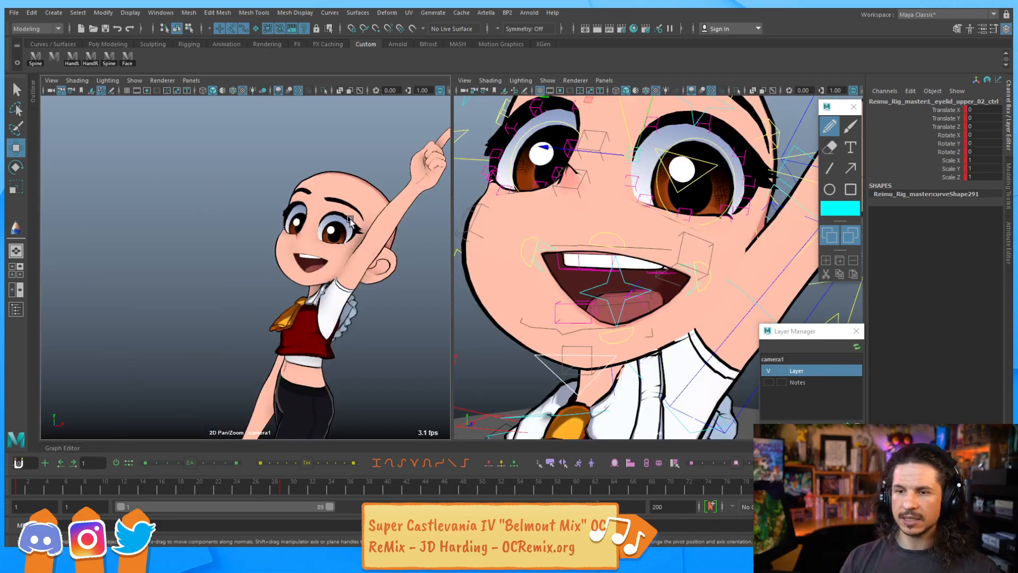
{"action": "left_click", "coordinate": [679, 225]}
{"action": "left_click", "coordinate": [516, 161]}
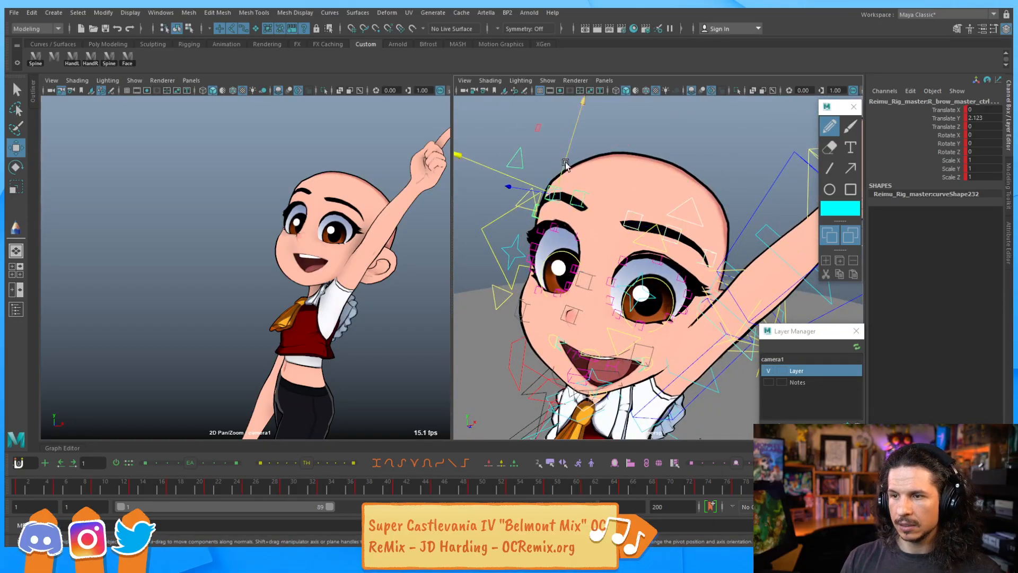
{"action": "left_click_drag", "start_coordinate": [567, 166], "coordinate": [572, 168]}
{"action": "key", "text": "ctrl+z"}
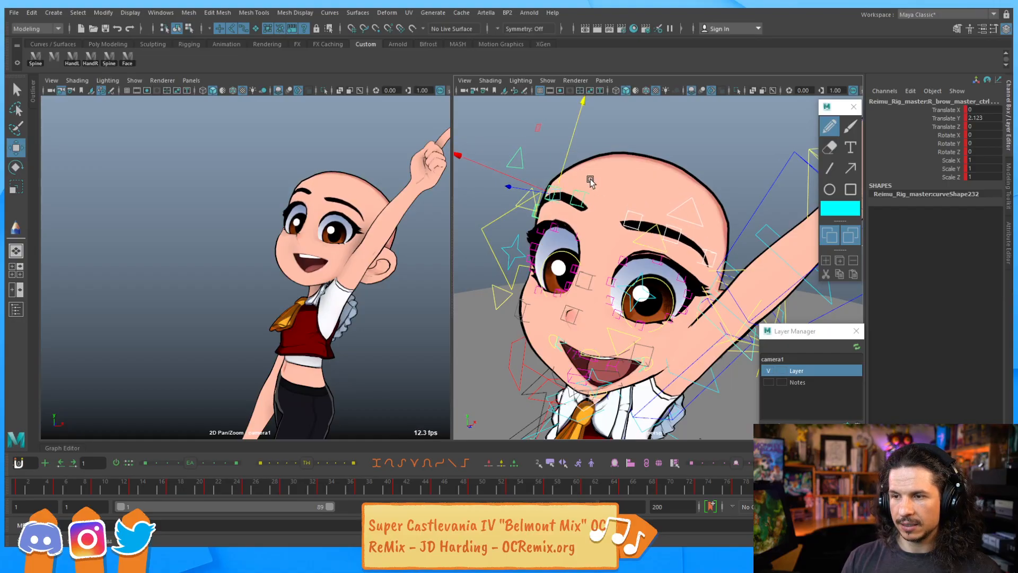
{"action": "left_click", "coordinate": [554, 186]}
{"action": "key", "text": "q"}
{"action": "left_click", "coordinate": [549, 194]}
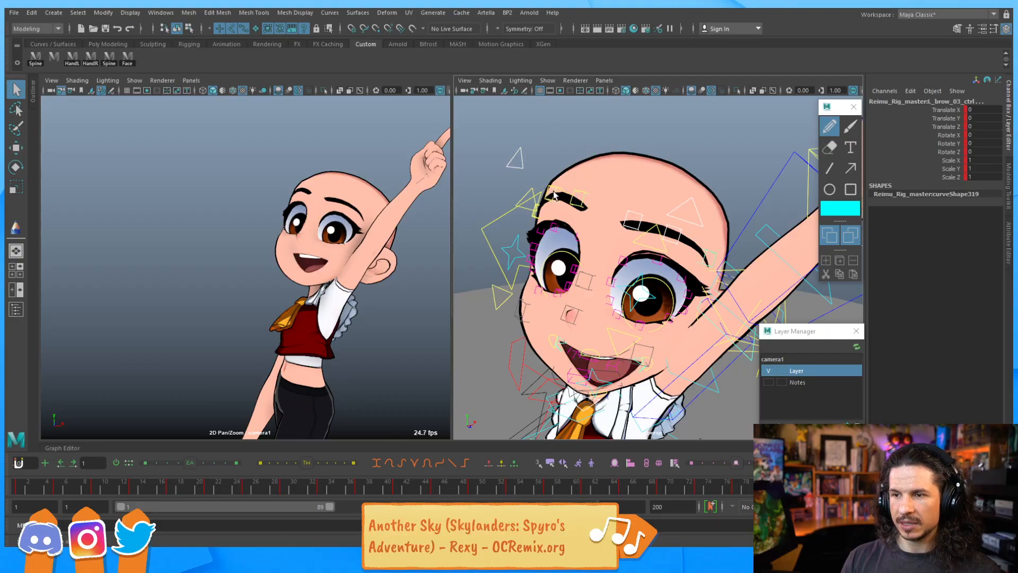
{"action": "left_click_drag", "start_coordinate": [539, 202], "coordinate": [557, 207], "text": "alt"}
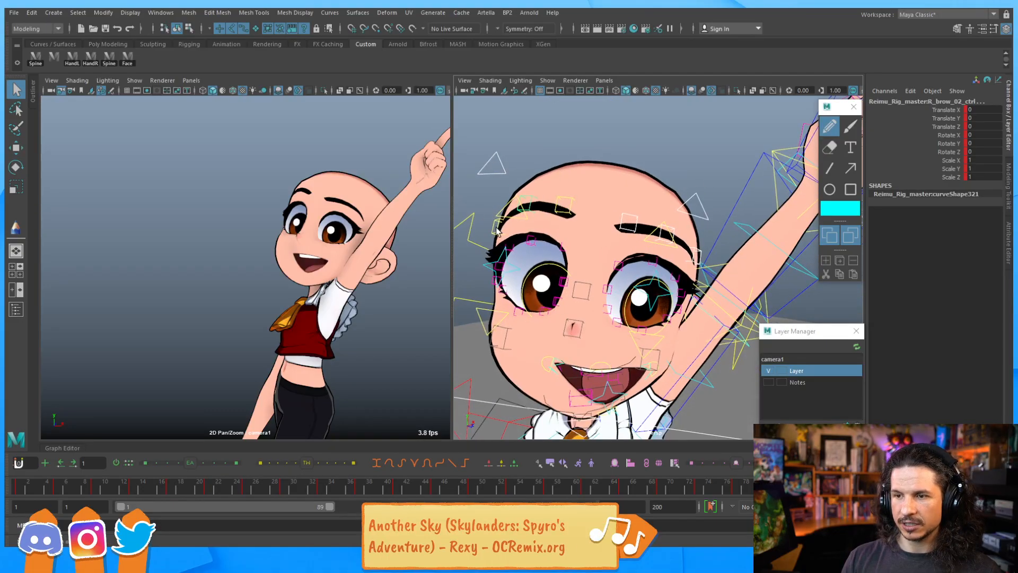
{"action": "left_click", "coordinate": [497, 229]}
{"action": "key", "text": "w"}
{"action": "left_click", "coordinate": [570, 203], "text": "shift"}
{"action": "left_click_drag", "start_coordinate": [572, 182], "coordinate": [572, 180]}
Step back and forth through the keyframes to review the face pose
{"action": "key", "text": "period"}
{"action": "key", "text": "period"}
{"action": "key", "text": "comma"}
{"action": "key", "text": "comma"}
{"action": "key", "text": "period"}
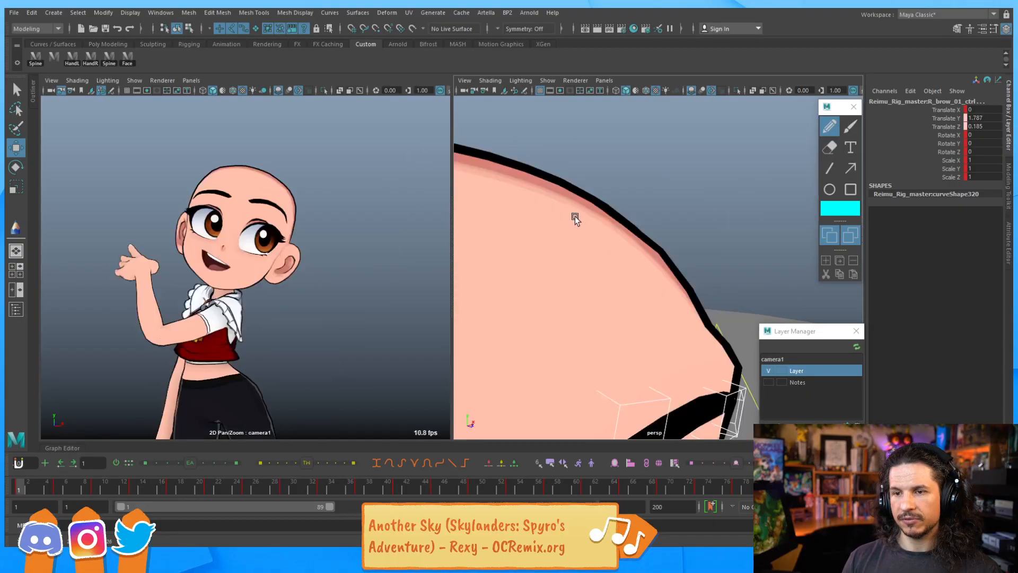
{"action": "key", "text": "comma"}
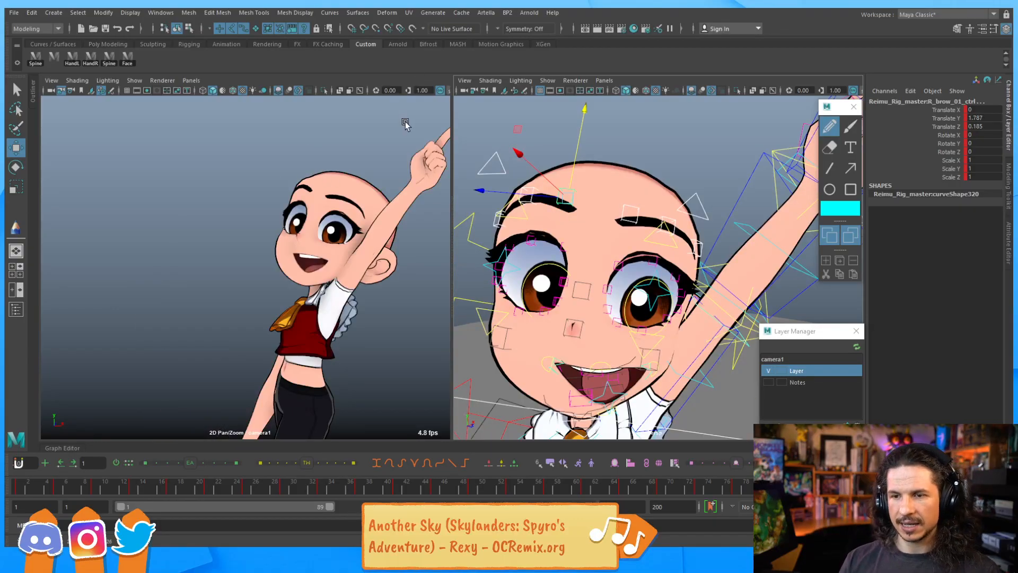
{"action": "key", "text": "period"}
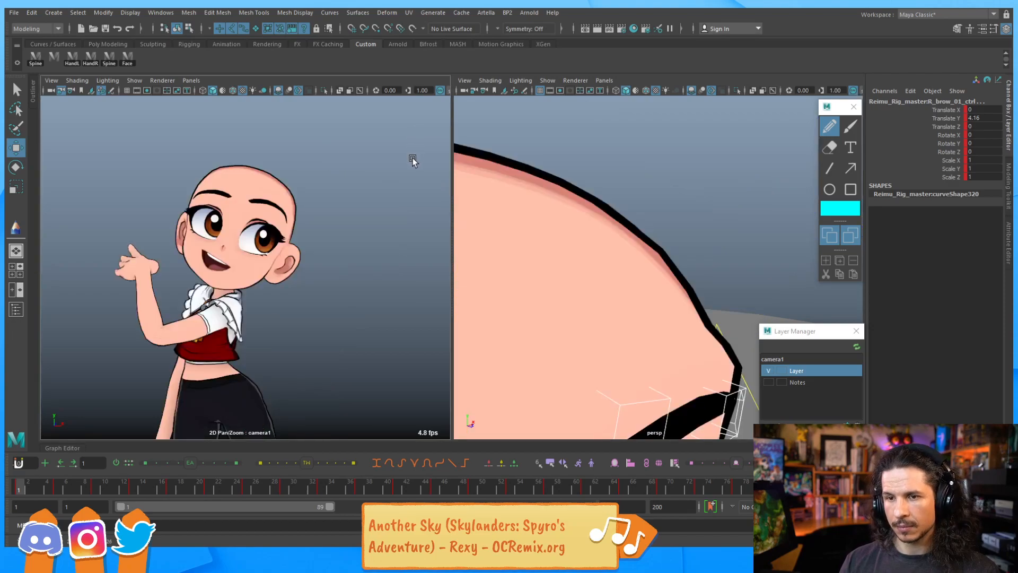
{"action": "key", "text": "period"}
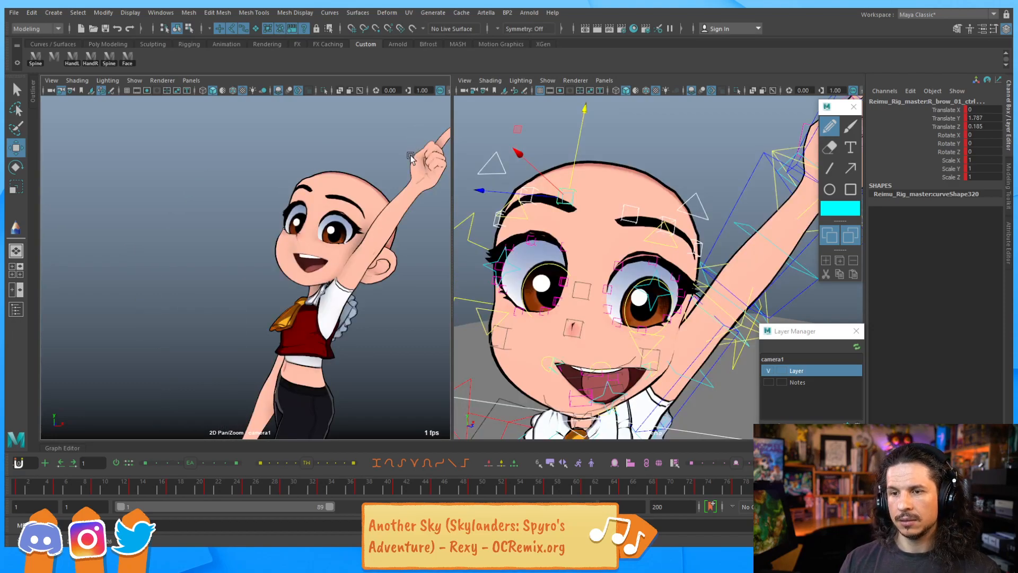
Move the right brow 02 control down to about 0.62 on Y
{"action": "left_click", "coordinate": [672, 249]}
{"action": "left_click", "coordinate": [562, 196]}
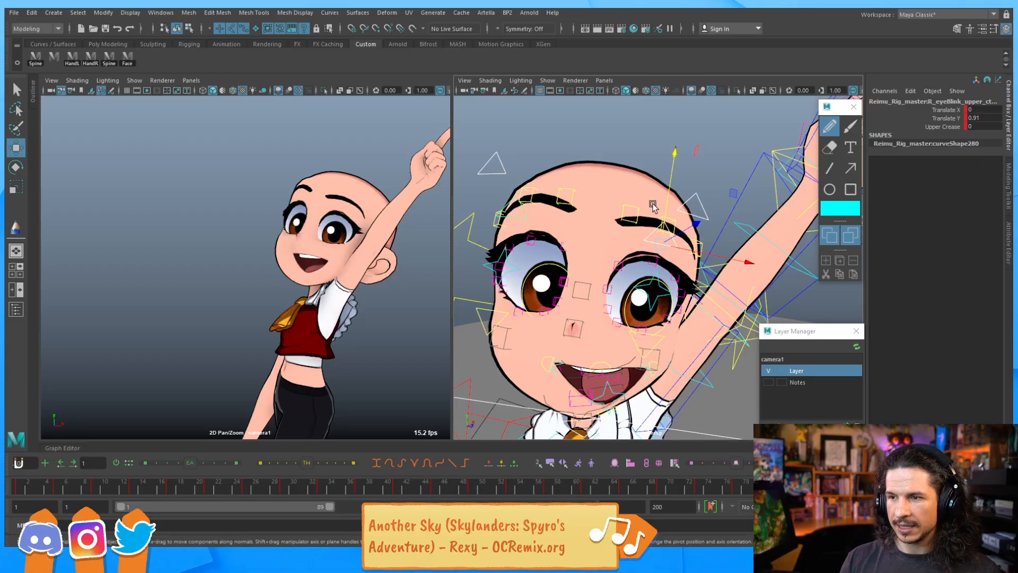
{"action": "left_click_drag", "start_coordinate": [664, 204], "coordinate": [662, 203]}
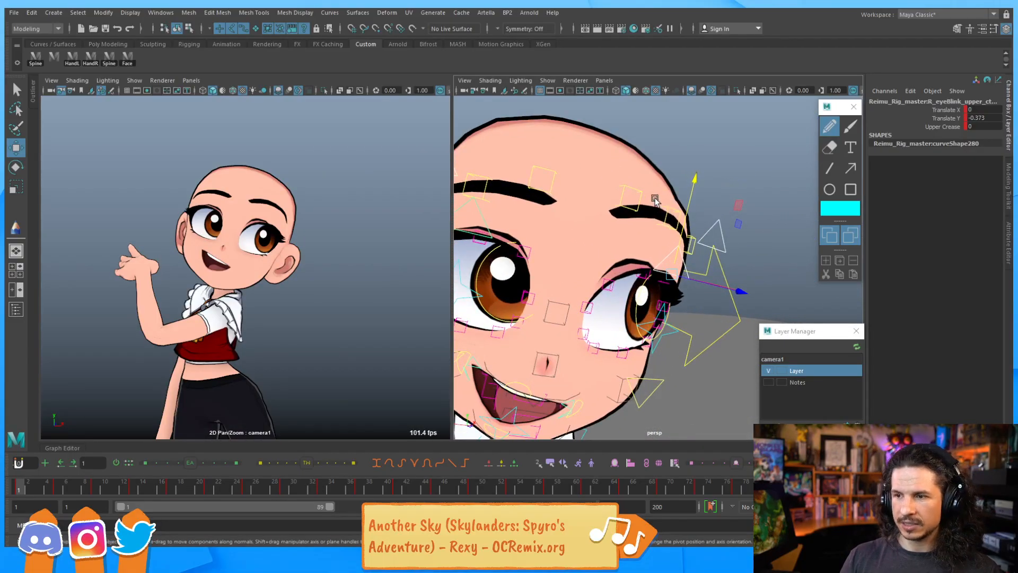
{"action": "key", "text": "q"}
{"action": "left_click", "coordinate": [639, 195]}
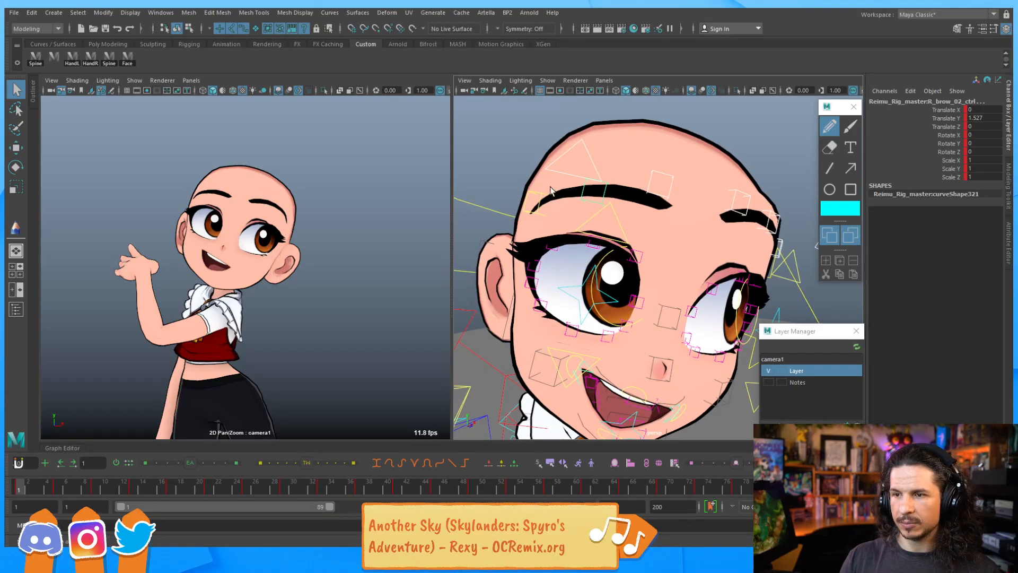
{"action": "key", "text": "w"}
{"action": "left_click_drag", "start_coordinate": [605, 153], "coordinate": [601, 161]}
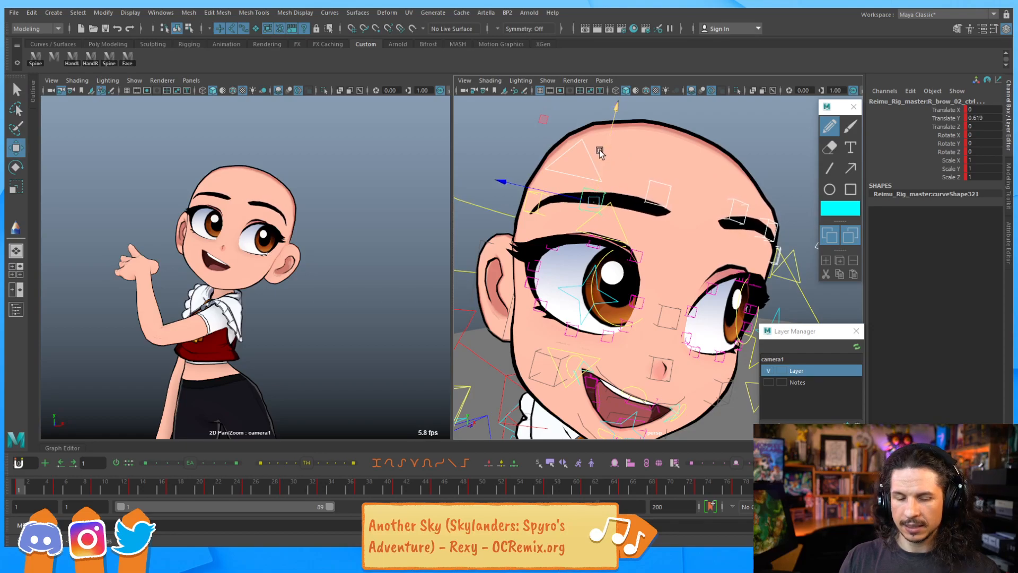
Step through neighbouring keyframes to check the brow pose
{"action": "key", "text": "comma"}
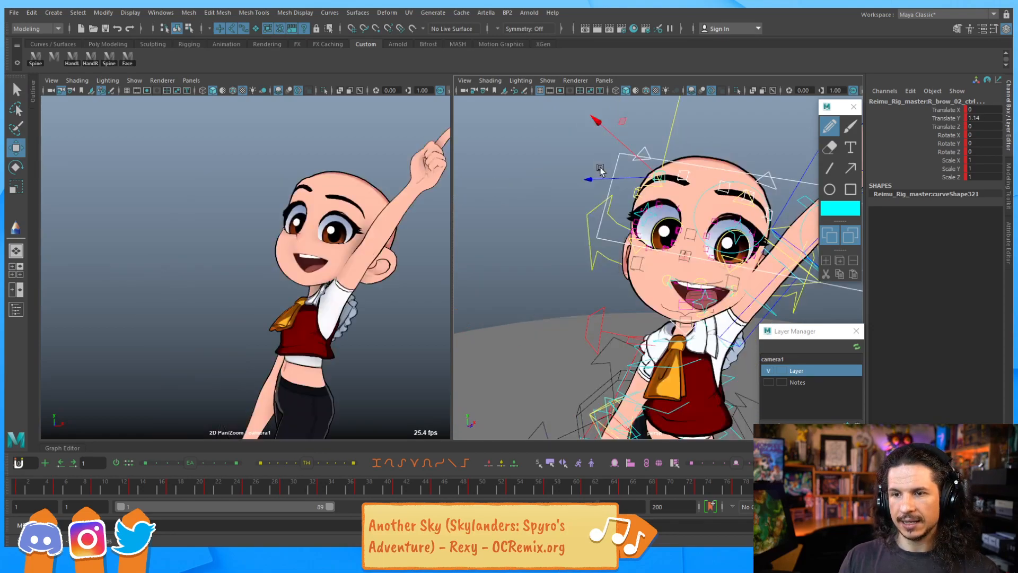
{"action": "key", "text": "period"}
{"action": "key", "text": "comma"}
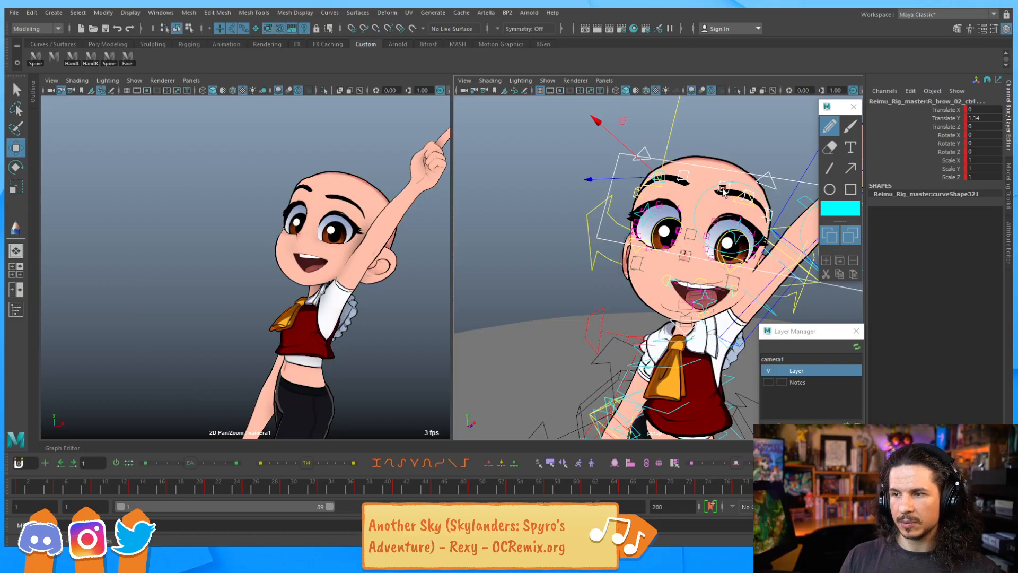
Reposition the controls above the eye, moving upper eyelid 03 to about 0.04 on Y and 0.64 on Z
{"action": "key", "text": "q"}
{"action": "scroll", "coordinate": [658, 212], "scroll_direction": "up", "scroll_amount": 5}
{"action": "left_click", "coordinate": [660, 209]}
{"action": "key", "text": "w"}
{"action": "left_click_drag", "start_coordinate": [666, 178], "coordinate": [613, 162]}
{"action": "left_click", "coordinate": [601, 186]}
{"action": "left_click", "coordinate": [665, 194]}
{"action": "left_click_drag", "start_coordinate": [668, 183], "coordinate": [706, 190]}
{"action": "left_click", "coordinate": [705, 212]}
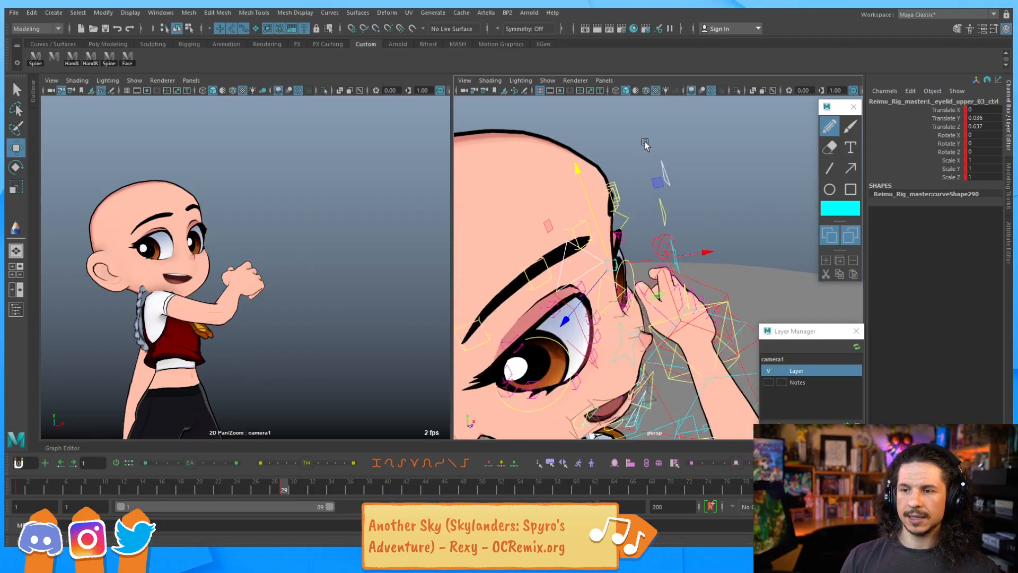
Move the brow 03 control down to about -0.88 on Y and step across neighbouring frames
{"action": "left_click_drag", "start_coordinate": [644, 144], "coordinate": [552, 179], "text": "alt"}
{"action": "left_click", "coordinate": [484, 213]}
{"action": "left_click", "coordinate": [524, 179], "text": "shift"}
{"action": "left_click", "coordinate": [566, 168], "text": "shift"}
{"action": "left_click", "coordinate": [638, 161], "text": "shift"}
{"action": "left_click", "coordinate": [663, 166], "text": "shift"}
{"action": "left_click", "coordinate": [681, 193], "text": "shift"}
{"action": "left_click_drag", "start_coordinate": [668, 146], "coordinate": [667, 154]}
{"action": "key", "text": "comma"}
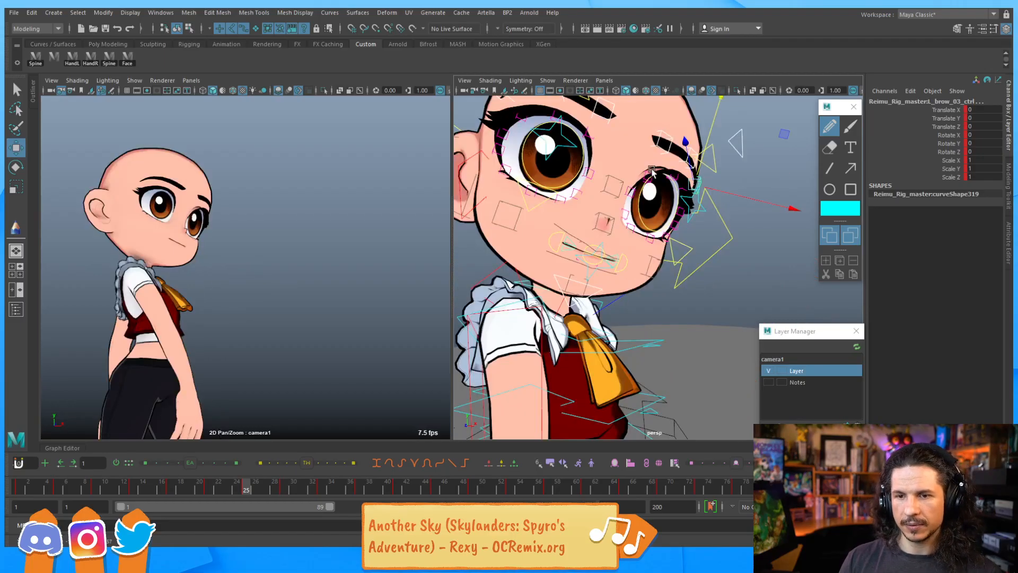
{"action": "key", "text": "period"}
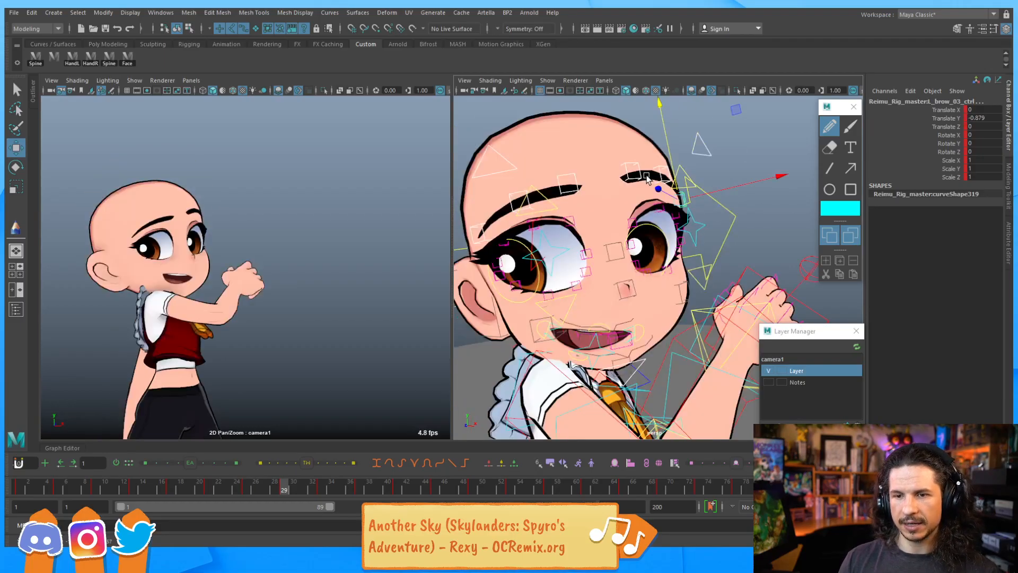
Select the right upper eyelid 02 control and step back and forth through the keyframes to review the eye pose
{"action": "left_click", "coordinate": [576, 221]}
{"action": "key", "text": "comma"}
{"action": "key", "text": "period"}
{"action": "left_click", "coordinate": [583, 249]}
{"action": "key", "text": "comma"}
{"action": "key", "text": "period"}
{"action": "key", "text": "period"}
{"action": "key", "text": "comma"}
{"action": "key", "text": "comma"}
{"action": "key", "text": "comma"}
{"action": "key", "text": "period"}
{"action": "key", "text": "comma"}
{"action": "key", "text": "period"}
{"action": "key", "text": "comma"}
{"action": "key", "text": "period"}
{"action": "key", "text": "period"}
{"action": "key", "text": "comma"}
{"action": "key", "text": "comma"}
{"action": "key", "text": "period"}
{"action": "key", "text": "period"}
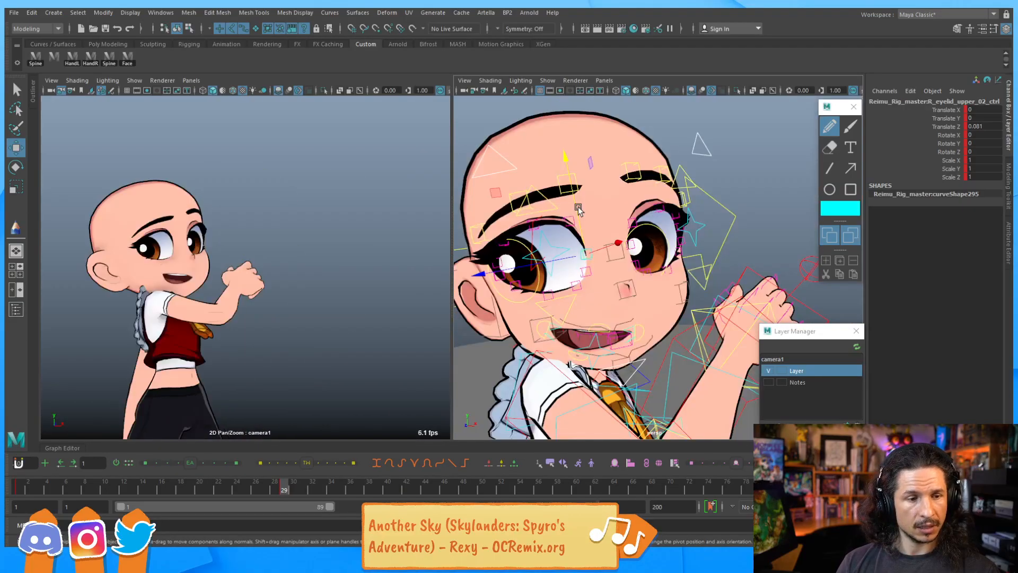
{"action": "key", "text": "period"}
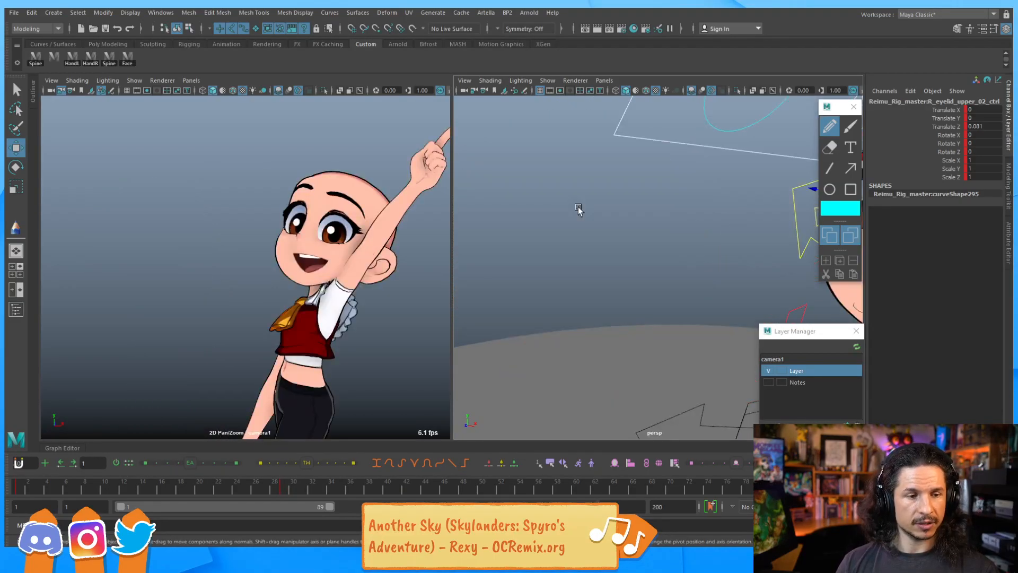
{"action": "key", "text": "comma"}
{"action": "key", "text": "period"}
{"action": "key", "text": "comma"}
{"action": "key", "text": "period"}
{"action": "key", "text": "comma"}
{"action": "key", "text": "comma"}
{"action": "key", "text": "period"}
{"action": "key", "text": "comma"}
{"action": "key", "text": "comma"}
{"action": "key", "text": "period"}
Reposition the right brow controls, raising the right brow 02 control to about 3.21 on Y
{"action": "scroll", "coordinate": [652, 159], "scroll_direction": "down", "scroll_amount": 5}
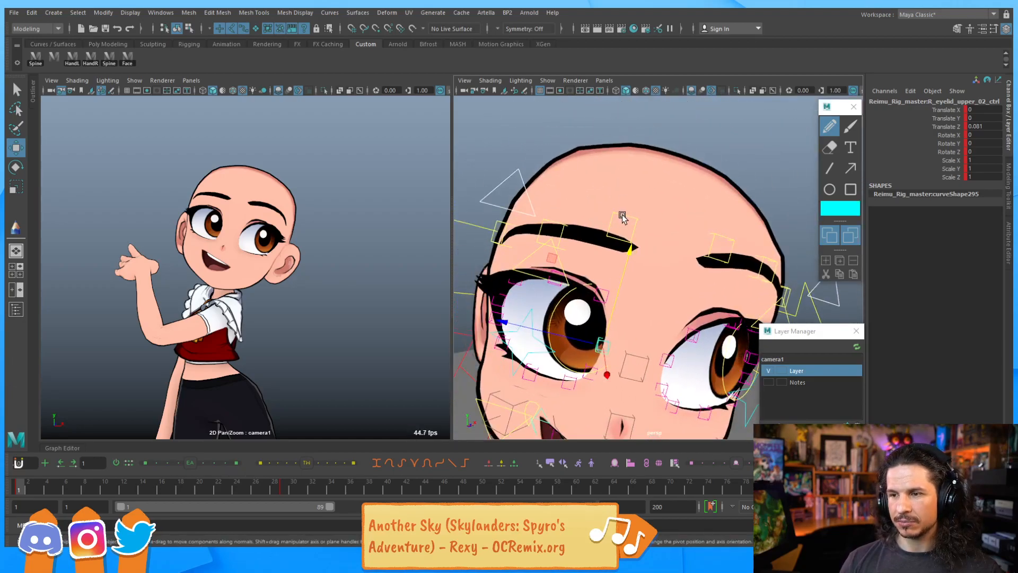
{"action": "left_click", "coordinate": [630, 195]}
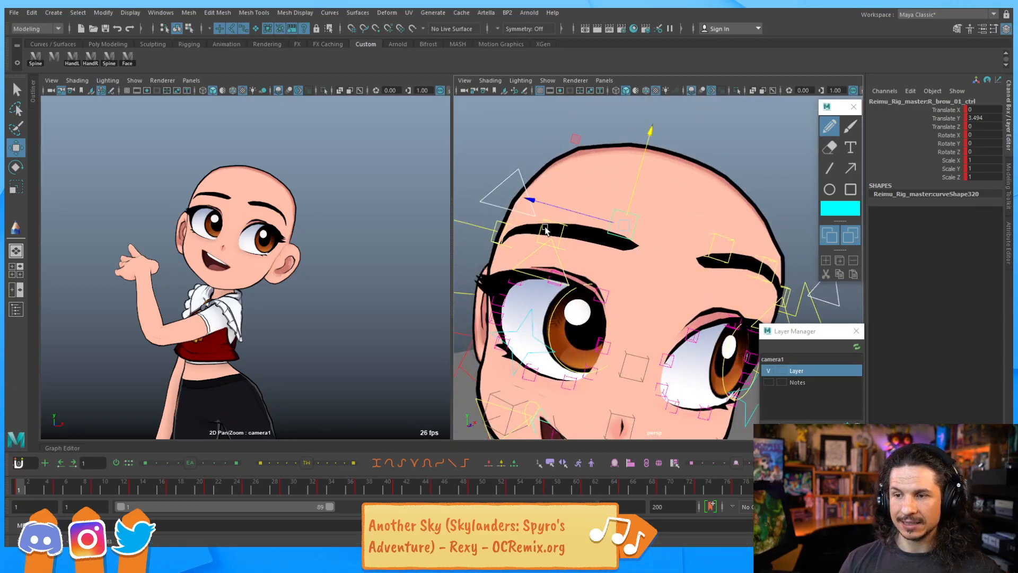
{"action": "left_click", "coordinate": [507, 234]}
{"action": "left_click_drag", "start_coordinate": [517, 203], "coordinate": [517, 200]}
{"action": "middle_click_drag", "start_coordinate": [709, 234], "coordinate": [589, 189], "text": "alt"}
{"action": "left_click", "coordinate": [597, 213]}
{"action": "left_click_drag", "start_coordinate": [605, 185], "coordinate": [606, 179]}
{"action": "left_click", "coordinate": [655, 217]}
{"action": "left_click_drag", "start_coordinate": [661, 204], "coordinate": [660, 202]}
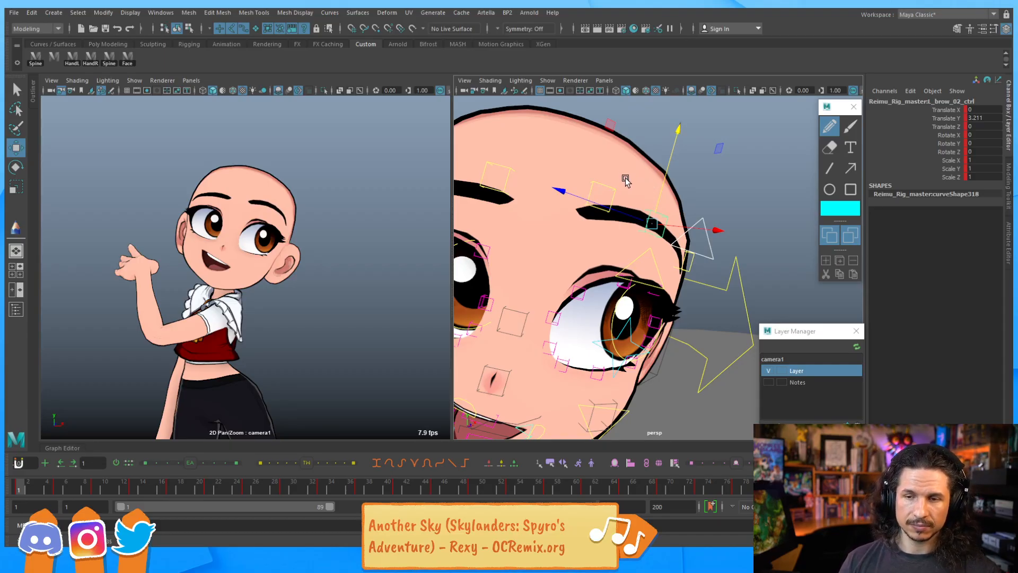
Play and step through the animation to review the brow and eyelid poses
{"action": "key", "text": "comma"}
{"action": "key", "text": "period"}
{"action": "key", "text": "period"}
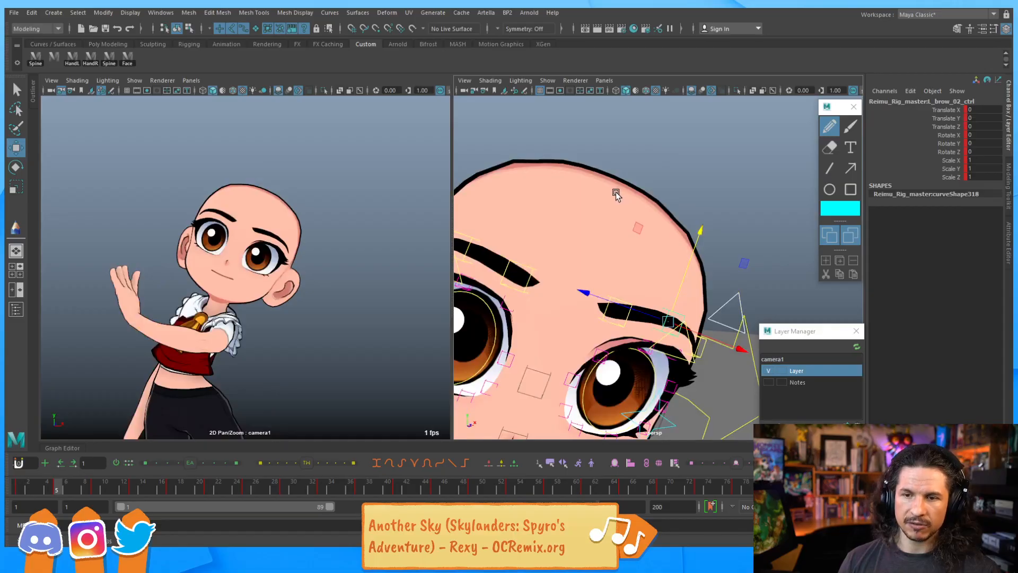
{"action": "key", "text": "comma"}
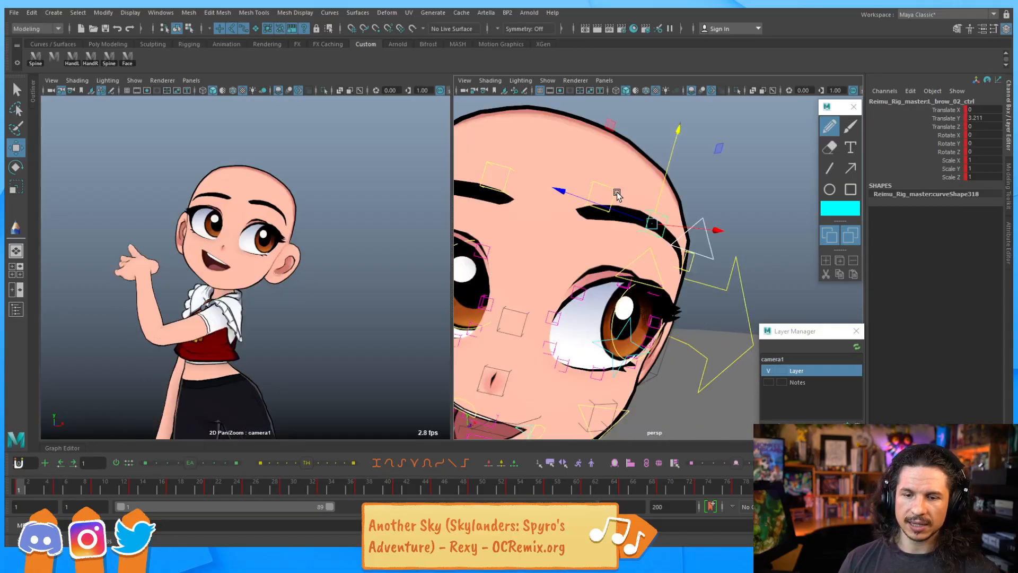
{"action": "left_click", "coordinate": [558, 317]}
{"action": "key", "text": "alt+v"}
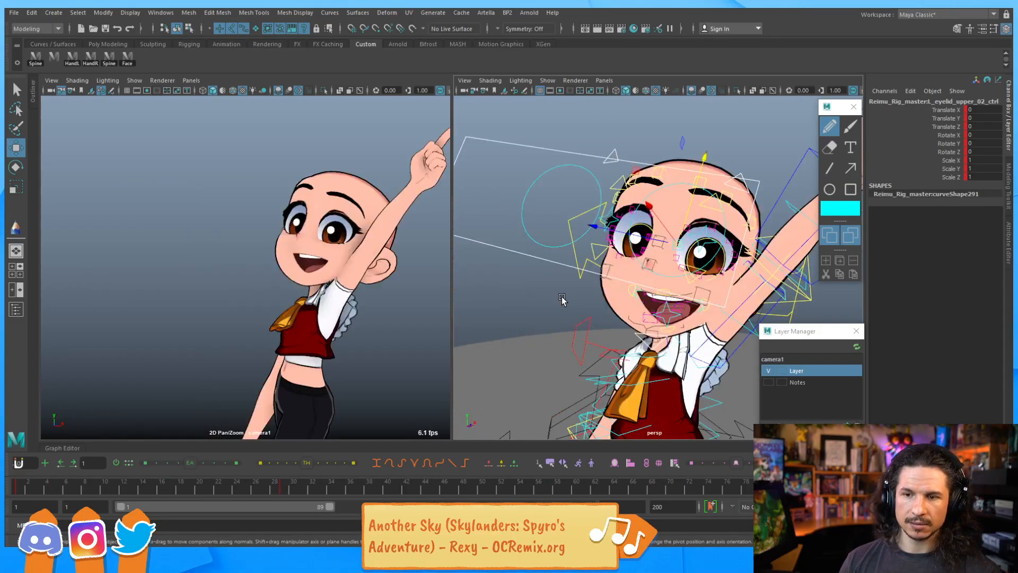
{"action": "key", "text": "period"}
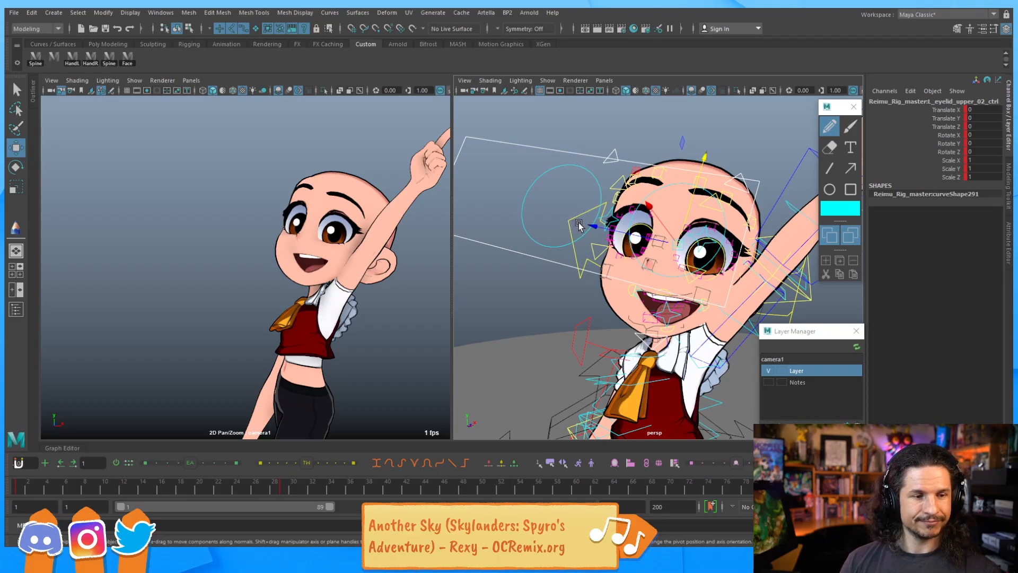
{"action": "key", "text": "alt+v"}
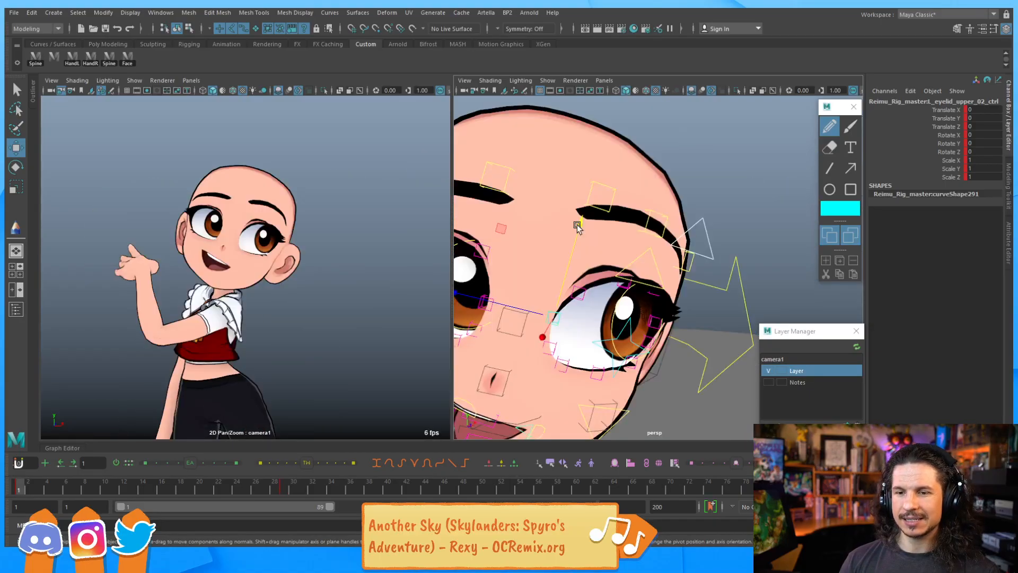
{"action": "key", "text": "comma"}
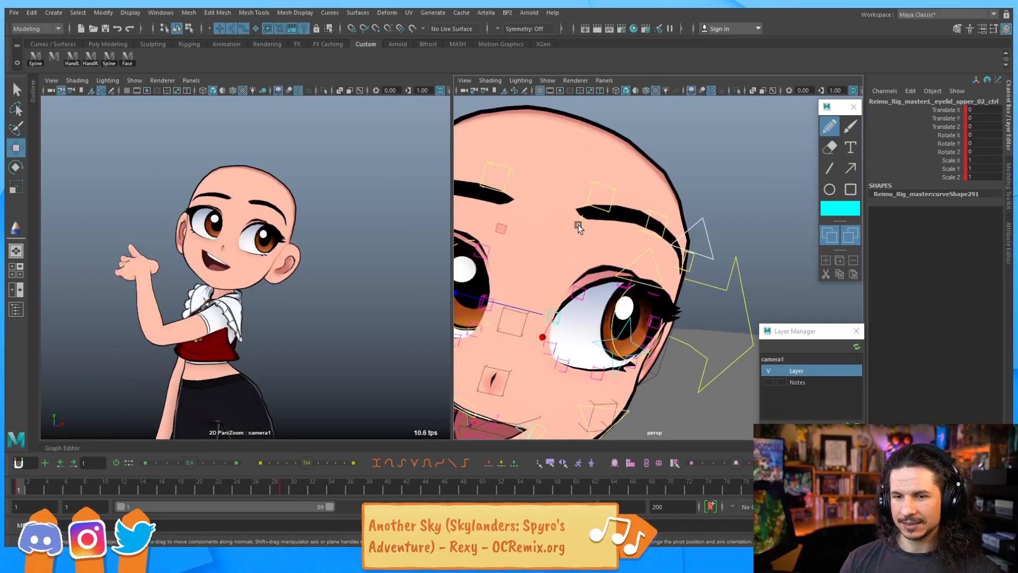
{"action": "key", "text": "period"}
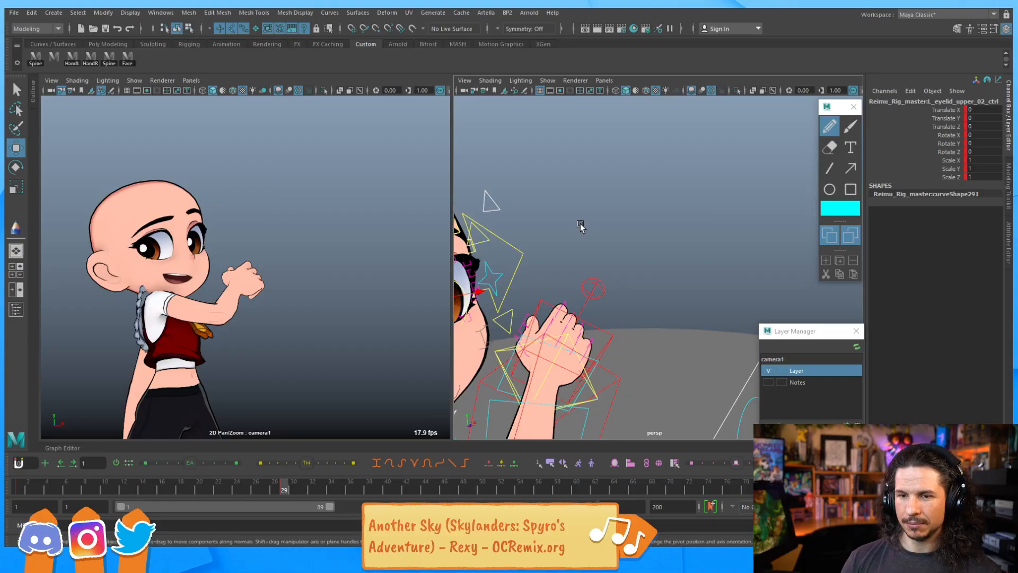
{"action": "key", "text": "comma"}
{"action": "key", "text": "period"}
{"action": "key", "text": "comma"}
{"action": "key", "text": "period"}
{"action": "key", "text": "comma"}
{"action": "key", "text": "period"}
{"action": "key", "text": "comma"}
{"action": "key", "text": "period"}
{"action": "key", "text": "period"}
{"action": "key", "text": "comma"}
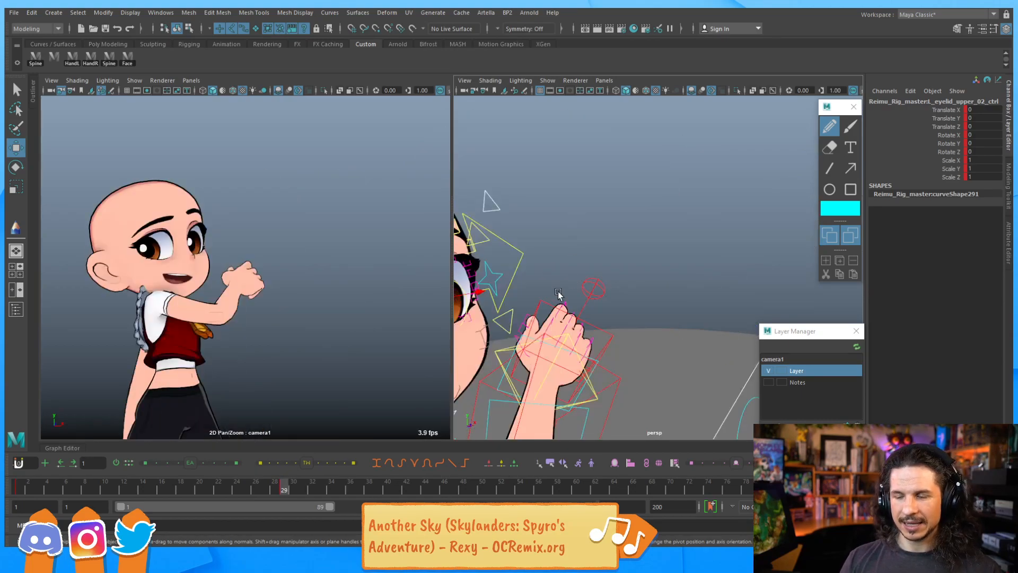
Rotate the jaw control and the right lower lip control to reshape the open mouth
{"action": "middle_click_drag", "start_coordinate": [533, 317], "coordinate": [683, 233], "text": "alt"}
{"action": "left_click_drag", "start_coordinate": [683, 233], "coordinate": [593, 287], "text": "alt"}
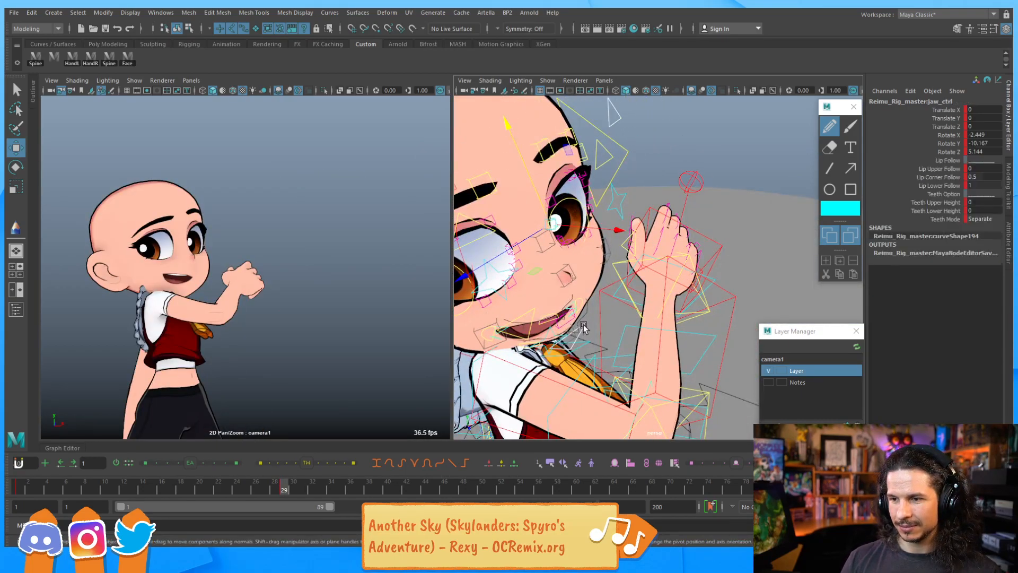
{"action": "left_click", "coordinate": [583, 324]}
{"action": "key", "text": "e"}
{"action": "left_click_drag", "start_coordinate": [583, 324], "coordinate": [611, 291], "text": "alt"}
{"action": "left_click_drag", "start_coordinate": [603, 255], "coordinate": [621, 242]}
{"action": "right_click_drag", "start_coordinate": [620, 241], "coordinate": [687, 249], "text": "alt"}
{"action": "key", "text": "q"}
{"action": "left_click_drag", "start_coordinate": [687, 249], "coordinate": [689, 210], "text": "alt"}
{"action": "left_click", "coordinate": [589, 206]}
{"action": "key", "text": "e"}
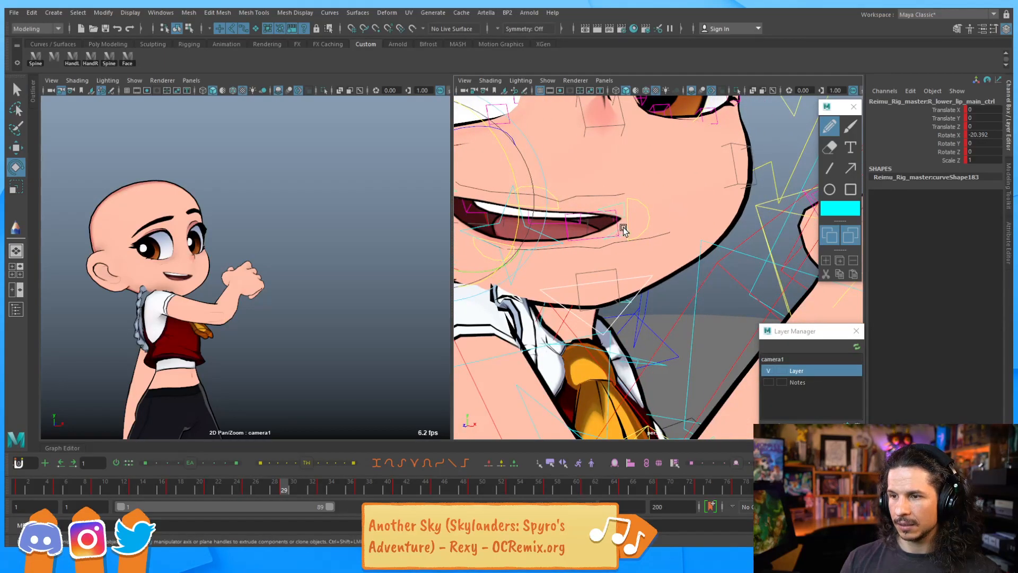
Pose the right lip main control to about 0.37 on Y, -1.75 on Z and 12 rotation on X
{"action": "left_click", "coordinate": [624, 229]}
{"action": "left_click_drag", "start_coordinate": [549, 265], "coordinate": [609, 187]}
{"action": "left_click", "coordinate": [576, 249]}
{"action": "key", "text": "w"}
{"action": "left_click", "coordinate": [518, 201]}
{"action": "key", "text": "e"}
{"action": "key", "text": "w"}
{"action": "left_click_drag", "start_coordinate": [536, 149], "coordinate": [536, 155]}
{"action": "key", "text": "comma"}
{"action": "key", "text": "period"}
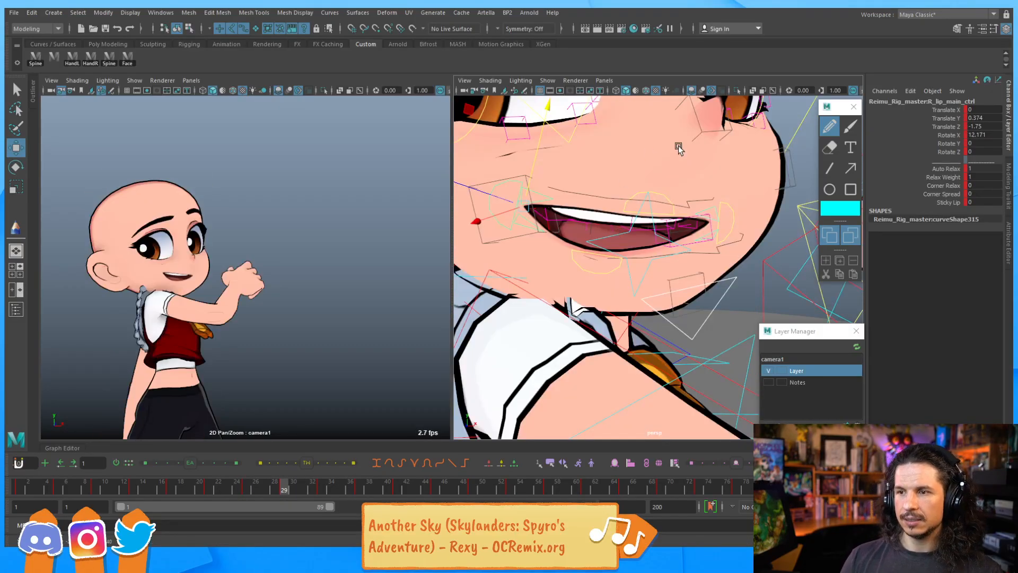
Select the right lower eyelid 02 control and step through the frames from the start to review the mouth
{"action": "left_click", "coordinate": [594, 151]}
{"action": "key", "text": "alt+shift+v"}
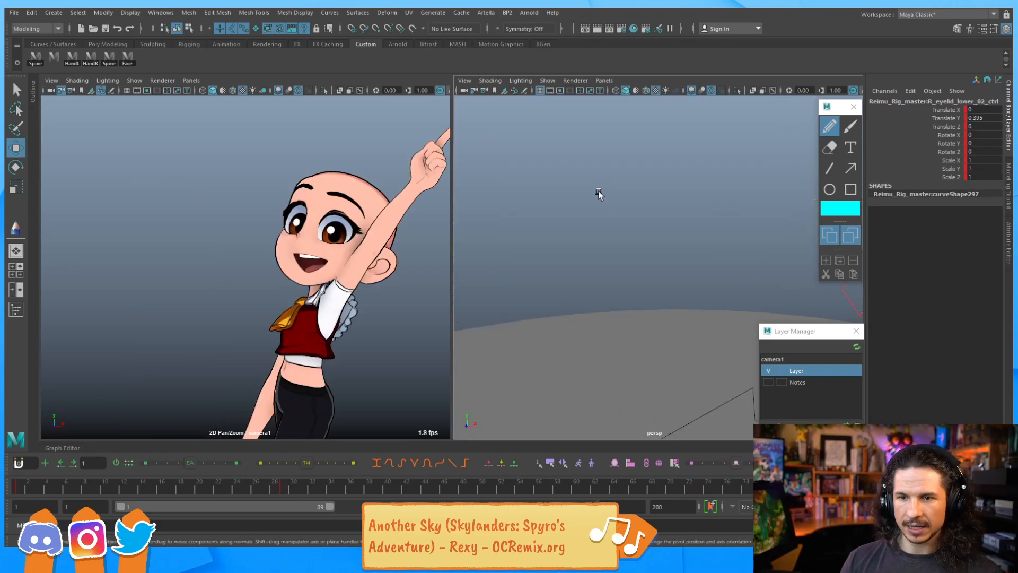
{"action": "key", "text": "period"}
{"action": "key", "text": "period"}
{"action": "key", "text": "comma"}
{"action": "key", "text": "period"}
{"action": "key", "text": "period"}
{"action": "key", "text": "period"}
{"action": "key", "text": "period"}
{"action": "key", "text": "period"}
{"action": "key", "text": "period"}
{"action": "key", "text": "period"}
{"action": "key", "text": "period"}
{"action": "key", "text": "comma"}
{"action": "key", "text": "comma"}
{"action": "key", "text": "comma"}
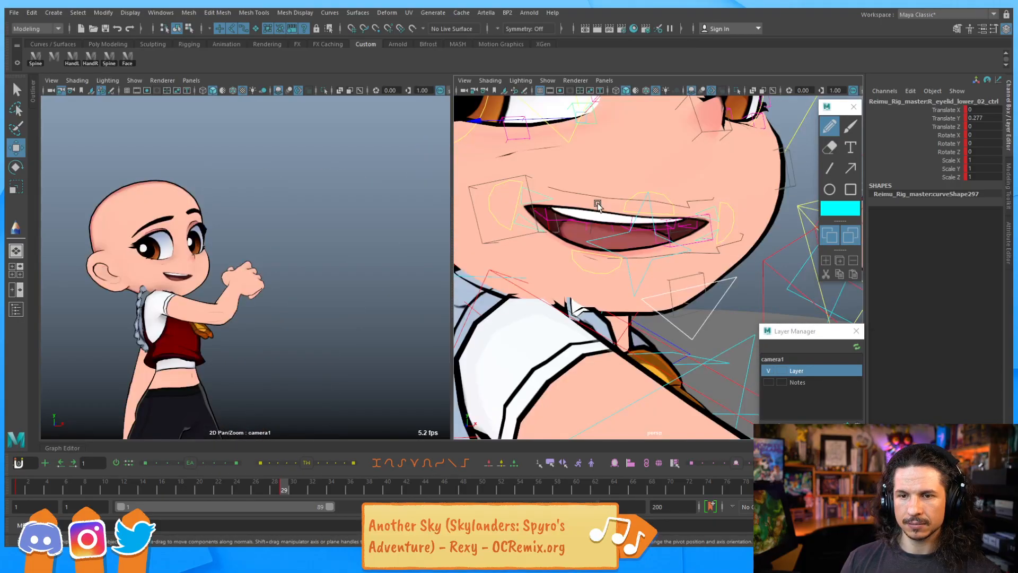
{"action": "key", "text": "period"}
{"action": "key", "text": "period"}
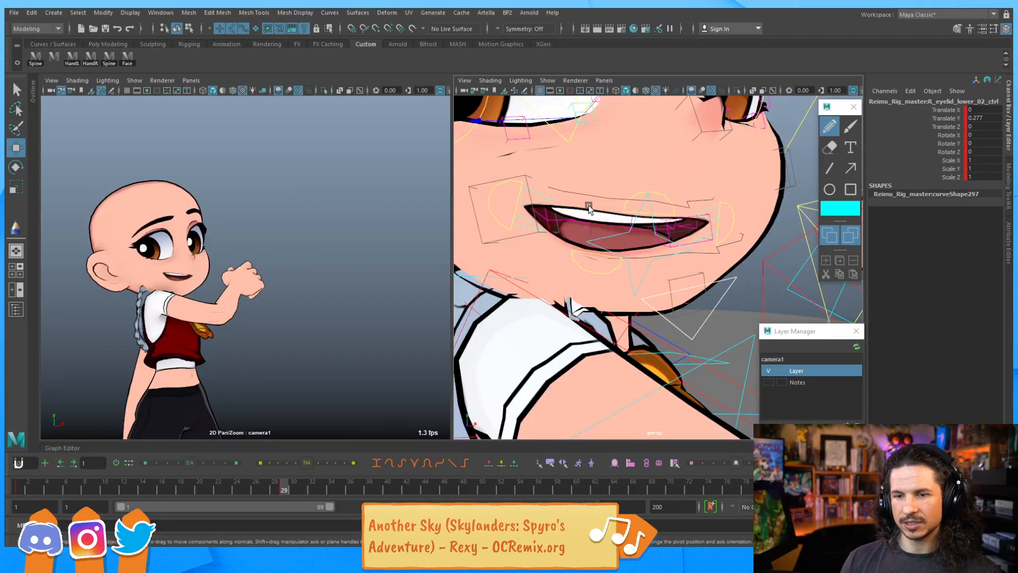
Undo the last several actions and step forward through the frames again
{"action": "key", "text": "ctrl+z"}
{"action": "key", "text": "ctrl+z"}
{"action": "key", "text": "ctrl+z"}
{"action": "key", "text": "ctrl+z"}
{"action": "key", "text": "period"}
{"action": "key", "text": "period"}
{"action": "key", "text": "period"}
{"action": "key", "text": "period"}
{"action": "key", "text": "period"}
{"action": "key", "text": "period"}
{"action": "key", "text": "period"}
{"action": "key", "text": "ctrl+z"}
{"action": "key", "text": "ctrl+z"}
{"action": "key", "text": "ctrl+z"}
{"action": "key", "text": "ctrl+z"}
{"action": "key", "text": "ctrl+z"}
{"action": "key", "text": "ctrl+z"}
{"action": "key", "text": "ctrl+z"}
{"action": "key", "text": "ctrl+z"}
{"action": "key", "text": "ctrl+z"}
{"action": "key", "text": "ctrl+z"}
{"action": "key", "text": "ctrl+z"}
{"action": "key", "text": "ctrl+z"}
{"action": "key", "text": "ctrl+z"}
{"action": "key", "text": "ctrl+z"}
{"action": "key", "text": "ctrl+z"}
{"action": "key", "text": "ctrl+z"}
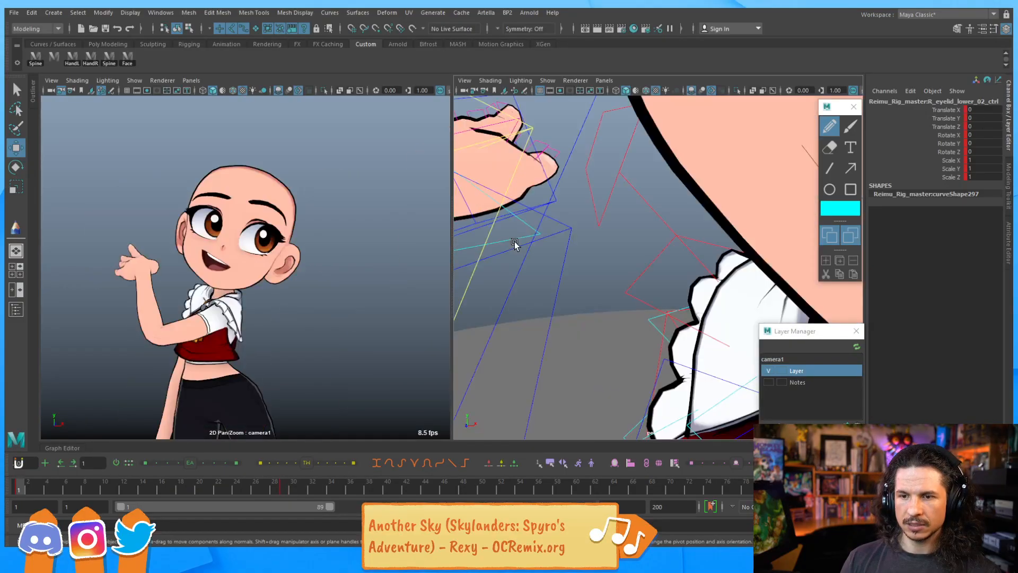
{"action": "key", "text": "period"}
{"action": "key", "text": "period"}
{"action": "key", "text": "period"}
{"action": "key", "text": "period"}
{"action": "key", "text": "period"}
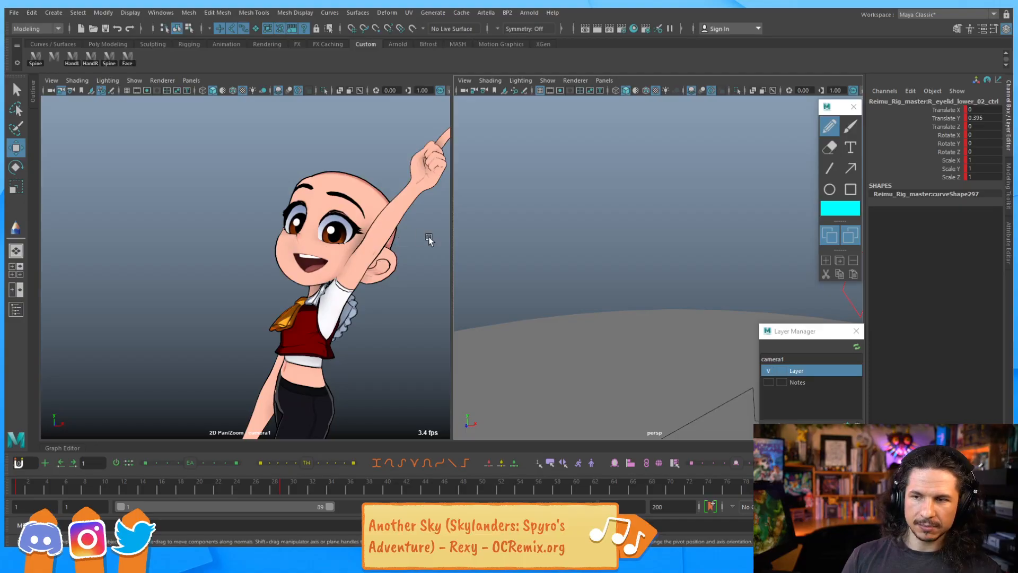
Rotate the lip all control to about -14 on X, -2.5 on Y and 20 on Z, checking neighbouring frames
{"action": "left_click", "coordinate": [394, 319]}
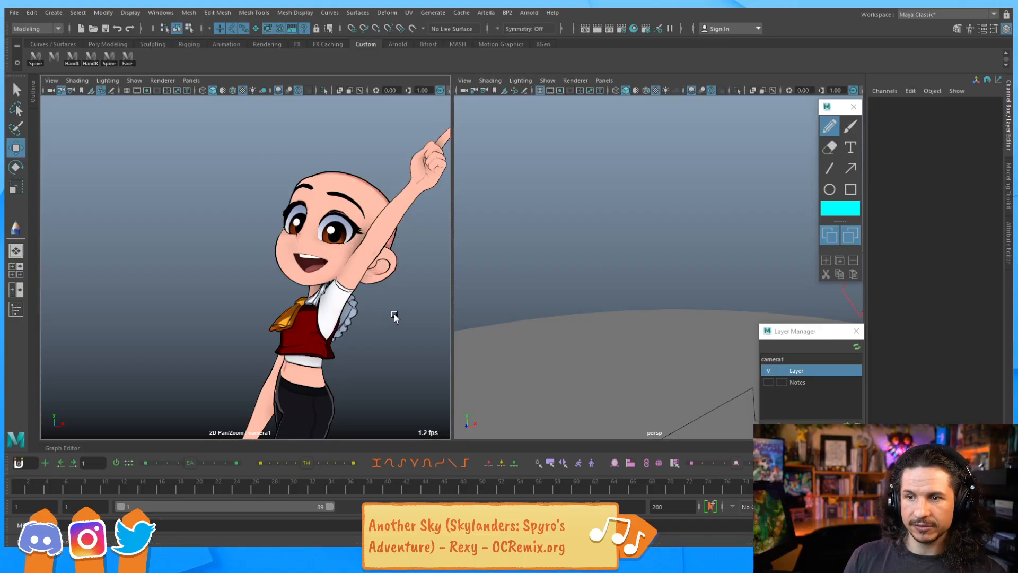
{"action": "key", "text": "backslash"}
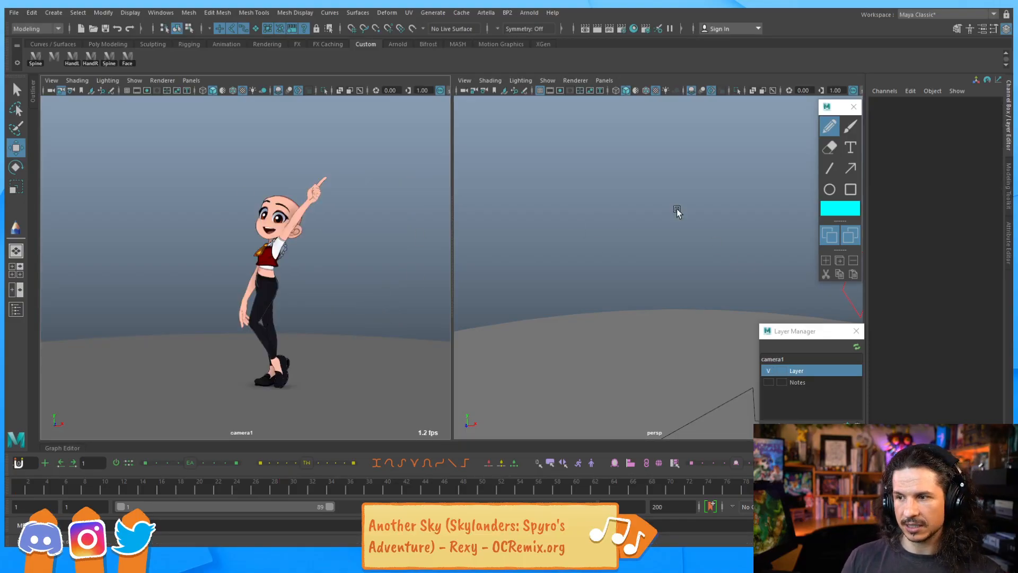
{"action": "right_click_drag", "start_coordinate": [754, 195], "coordinate": [671, 189], "text": "alt"}
{"action": "middle_click_drag", "start_coordinate": [670, 189], "coordinate": [528, 207], "text": "alt"}
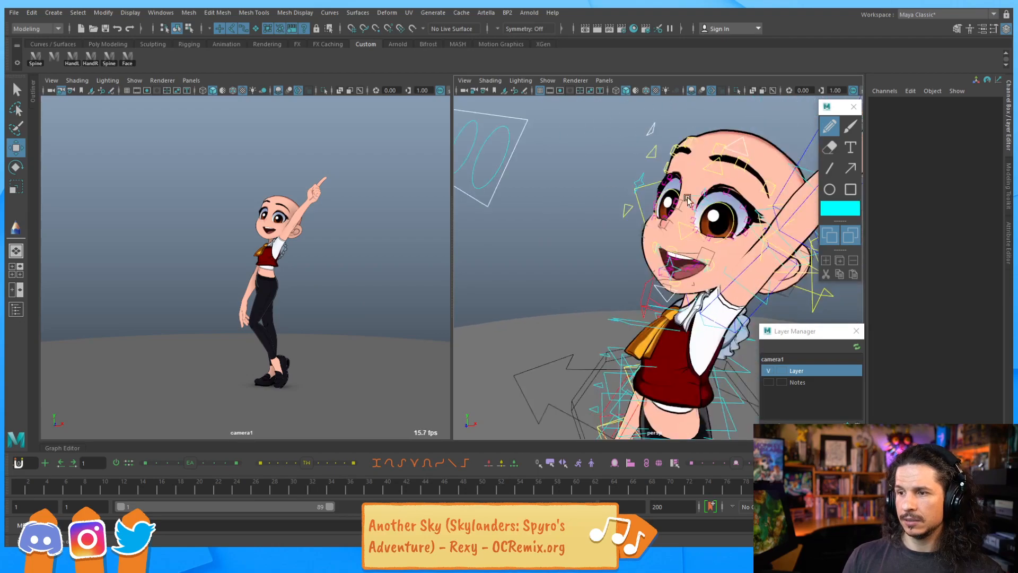
{"action": "left_click", "coordinate": [728, 195]}
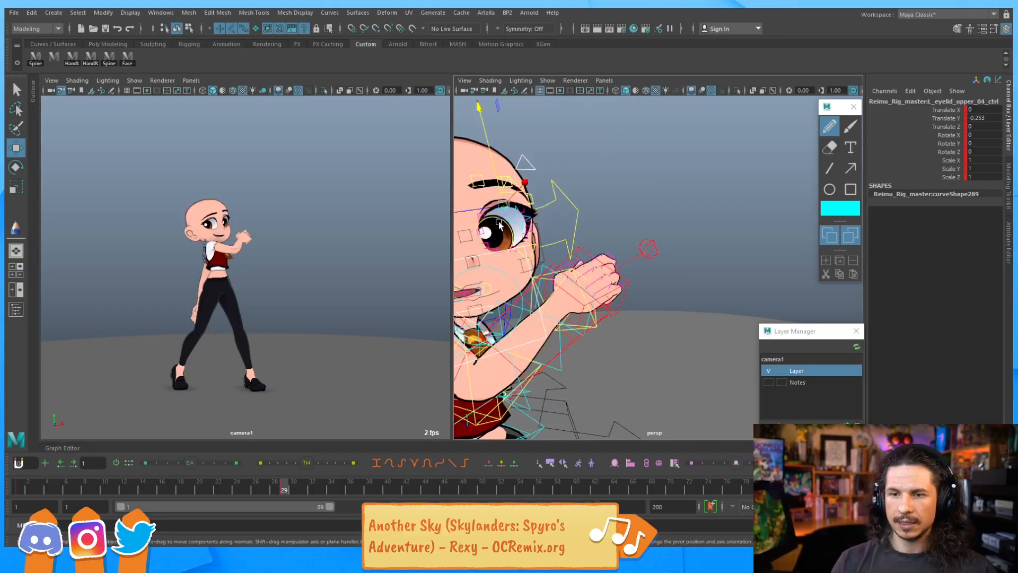
{"action": "left_click_drag", "start_coordinate": [683, 199], "coordinate": [581, 252], "text": "alt"}
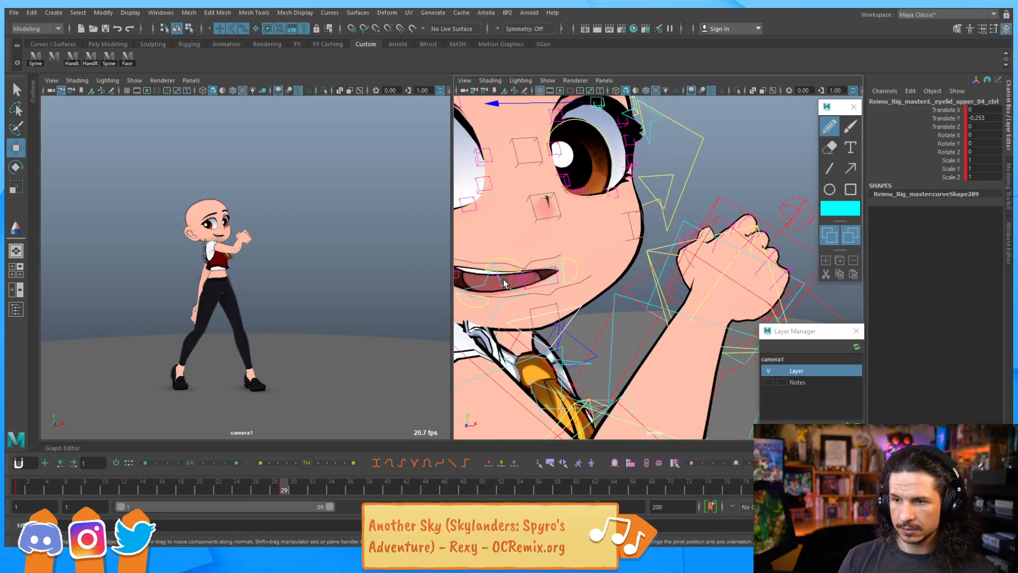
{"action": "left_click", "coordinate": [504, 278]}
{"action": "key", "text": "e"}
{"action": "left_click_drag", "start_coordinate": [566, 272], "coordinate": [529, 259]}
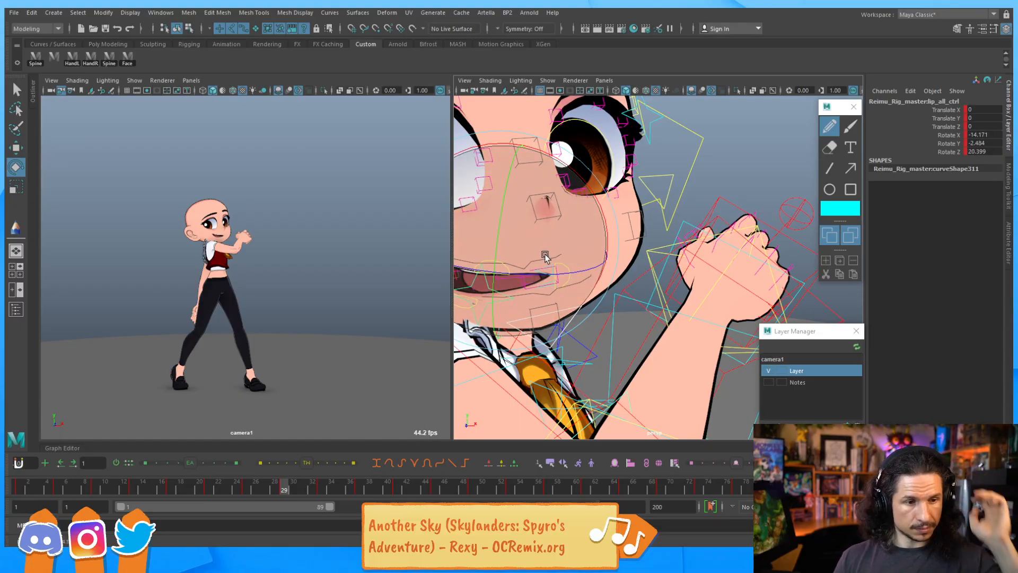
{"action": "key", "text": "comma"}
{"action": "key", "text": "period"}
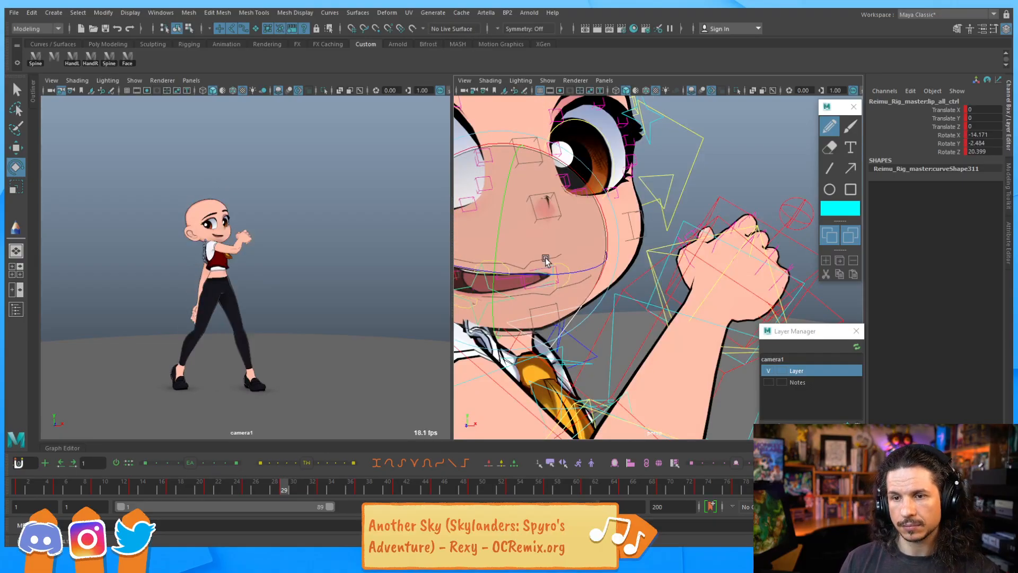
{"action": "key", "text": "comma"}
{"action": "key", "text": "period"}
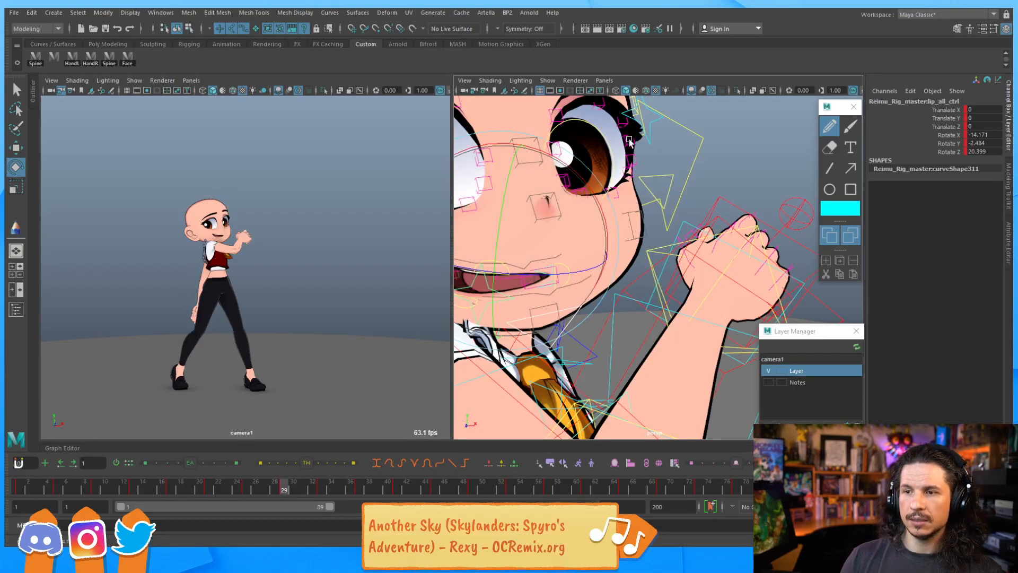
Play the animation from the start to review the facial motion
{"action": "scroll", "coordinate": [597, 183], "scroll_direction": "down", "scroll_amount": 5}
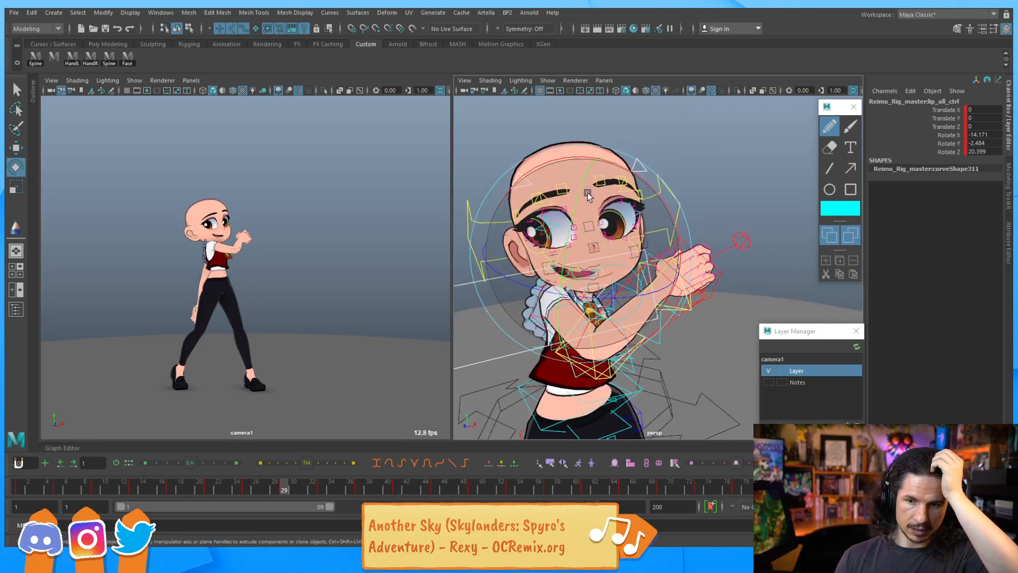
{"action": "left_click", "coordinate": [587, 193]}
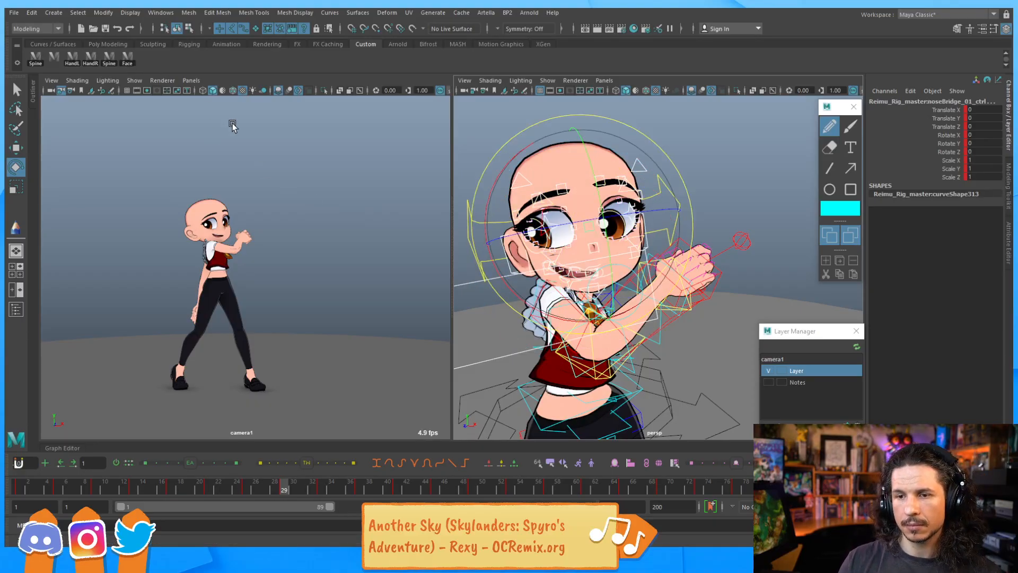
{"action": "left_click_drag", "start_coordinate": [563, 183], "coordinate": [683, 233], "text": "alt"}
{"action": "left_click", "coordinate": [717, 286]}
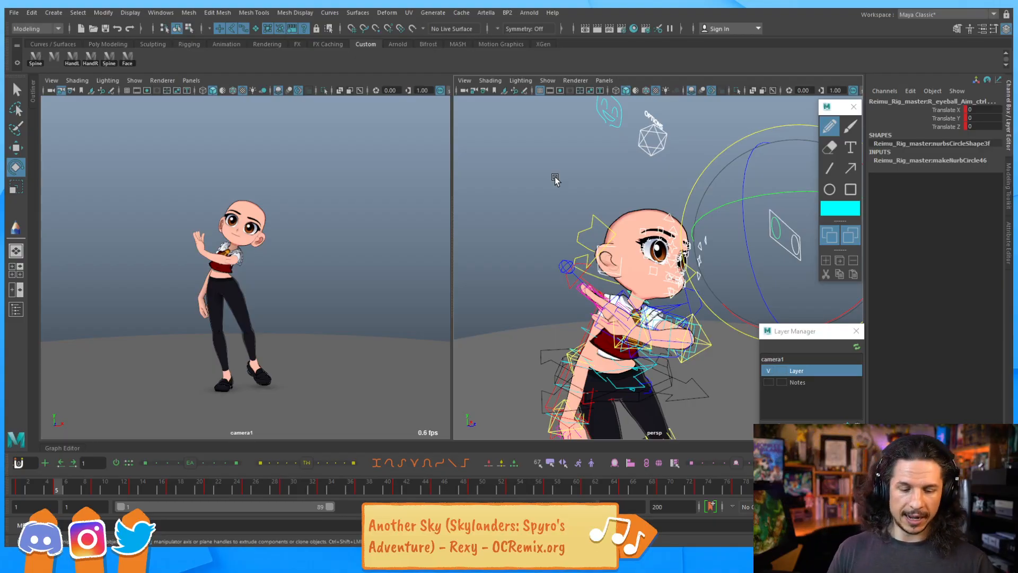
{"action": "key", "text": "alt+shift+v"}
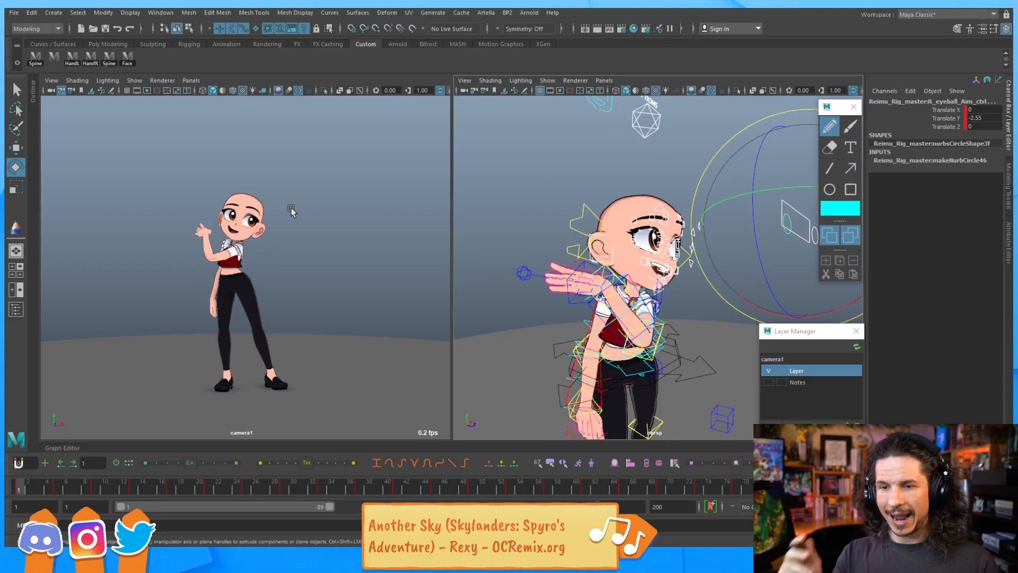
{"action": "key", "text": "alt+v"}
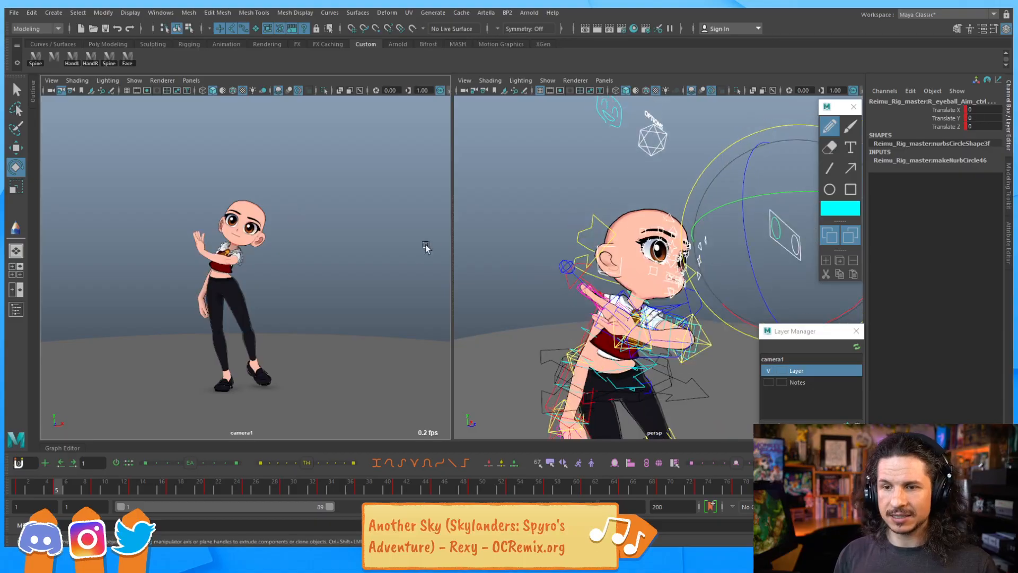
{"action": "key", "text": "alt+shift+v"}
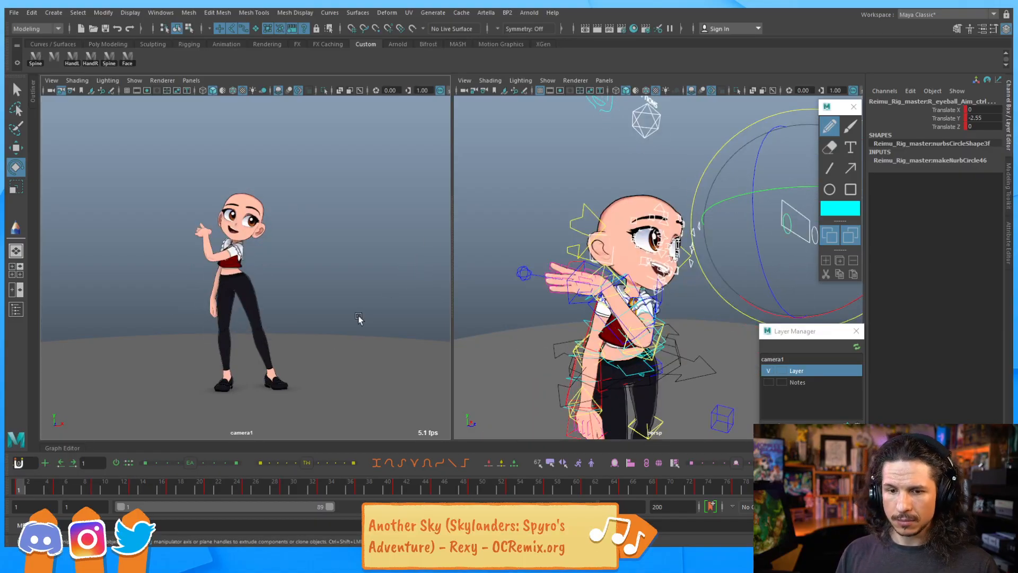
{"action": "key", "text": "alt+v"}
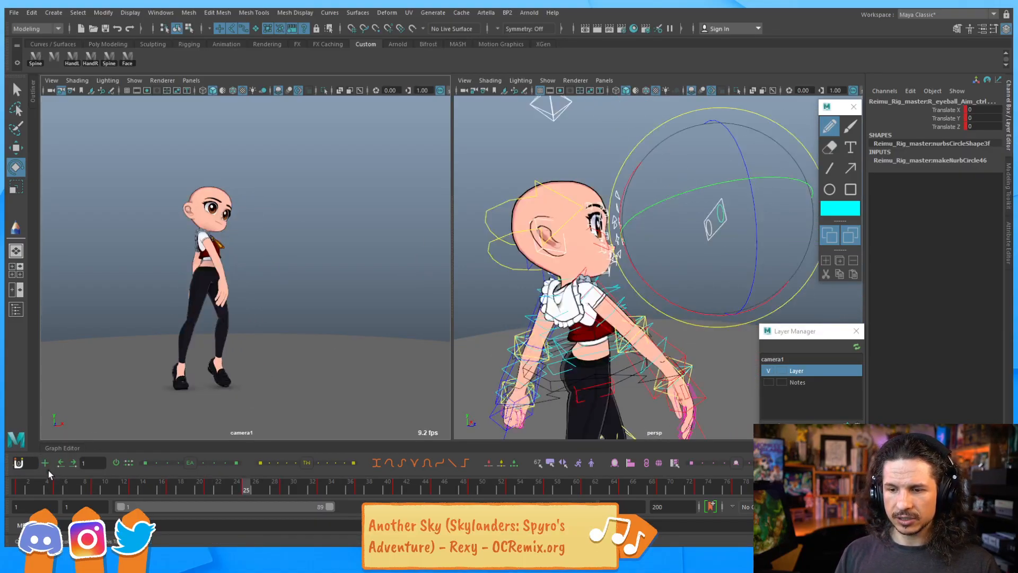
Play the animation and step back and forth through frames 21 to 29 to review the facial motion
{"action": "key", "text": "alt+v"}
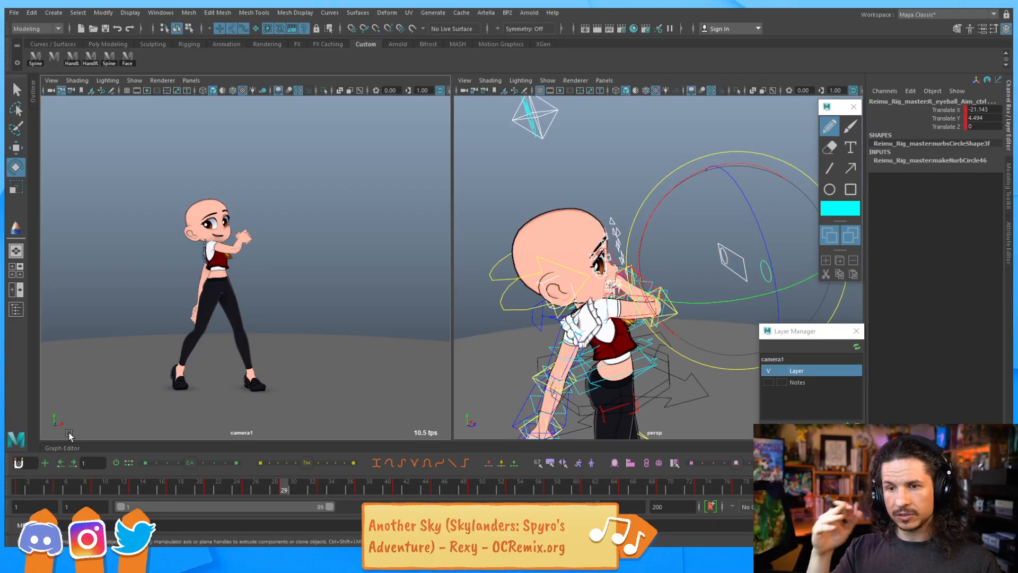
{"action": "key", "text": "alt+v"}
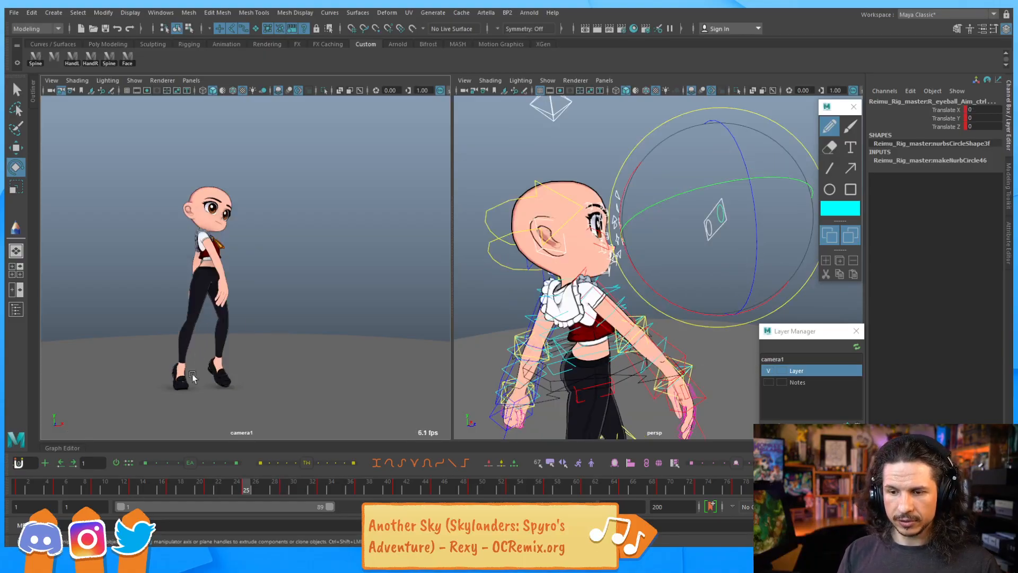
{"action": "left_click", "coordinate": [24, 487]}
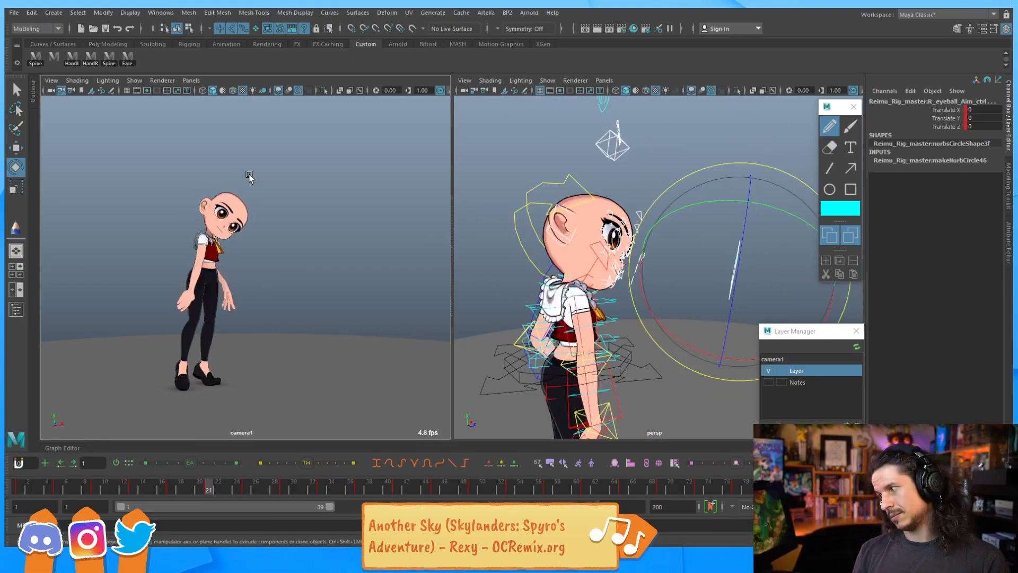
{"action": "key", "text": "comma"}
{"action": "key", "text": "comma"}
{"action": "key", "text": "period"}
{"action": "key", "text": "period"}
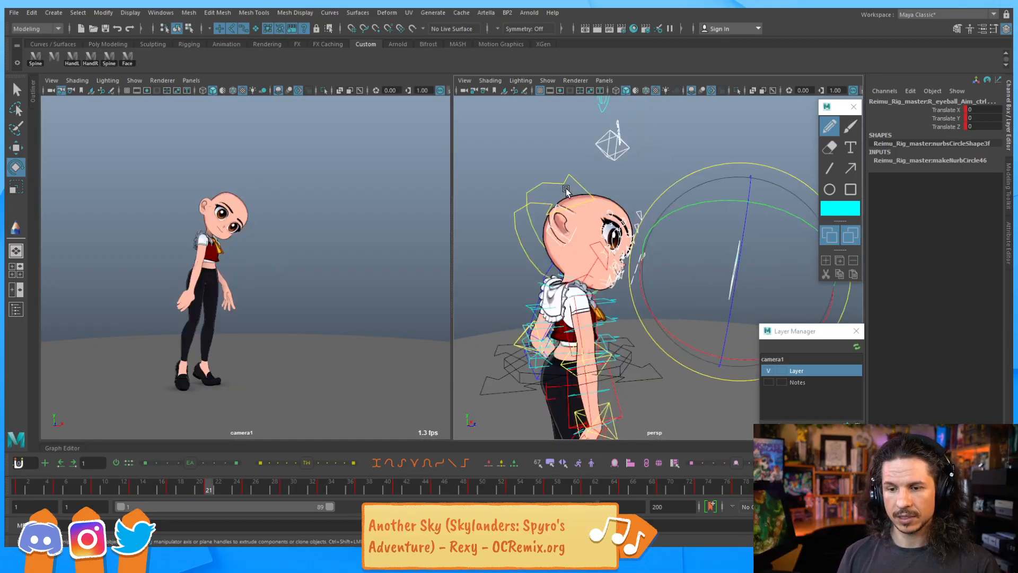
{"action": "key", "text": "period"}
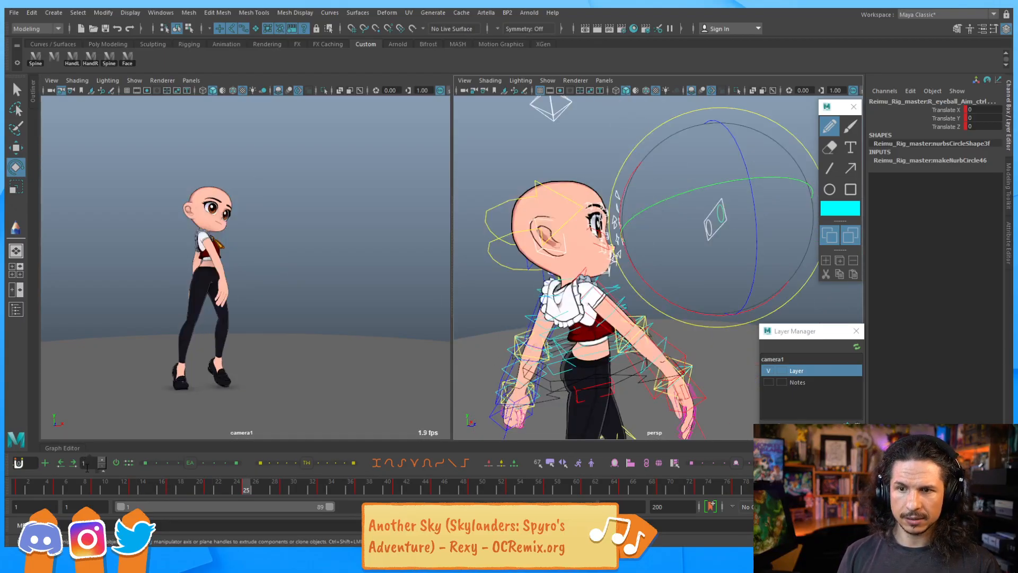
{"action": "key", "text": "comma"}
{"action": "left_click", "coordinate": [22, 493]}
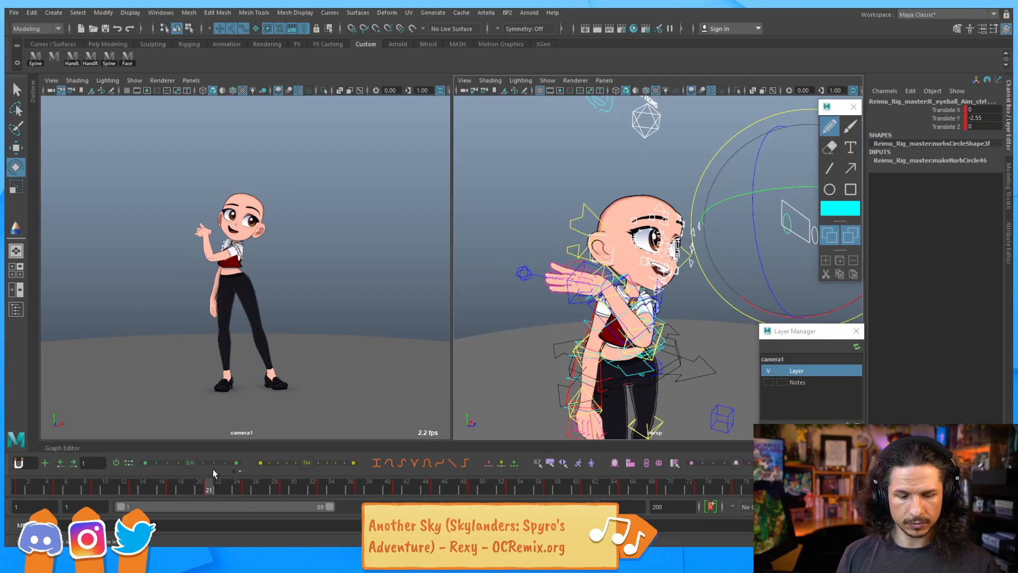
{"action": "key", "text": "comma"}
{"action": "key", "text": "period"}
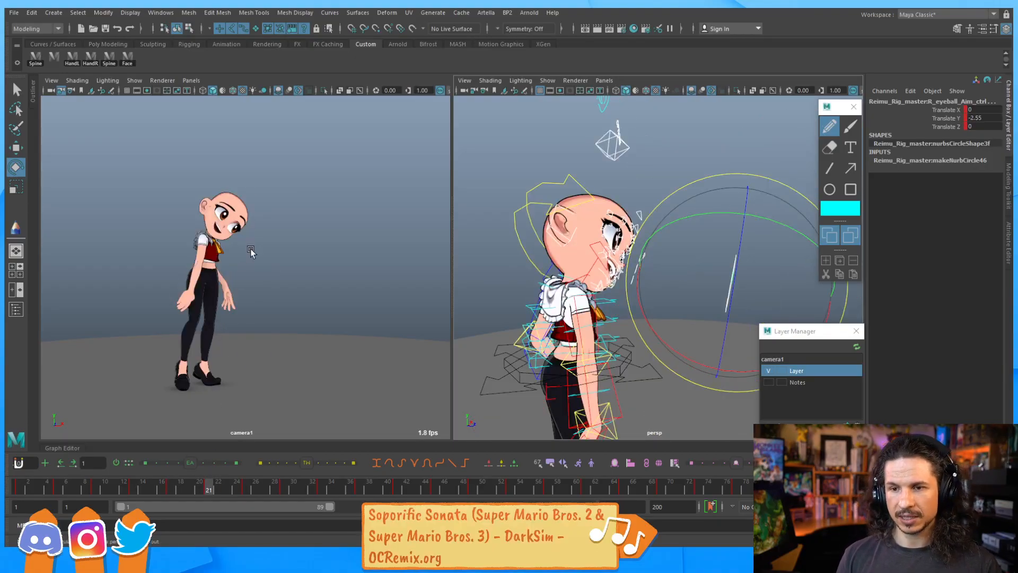
{"action": "middle_click", "coordinate": [260, 287]}
{"action": "key", "text": "period"}
{"action": "key", "text": "period"}
{"action": "key", "text": "comma"}
{"action": "key", "text": "comma"}
{"action": "key", "text": "period"}
{"action": "key", "text": "period"}
{"action": "key", "text": "comma"}
{"action": "key", "text": "comma"}
{"action": "key", "text": "period"}
{"action": "key", "text": "period"}
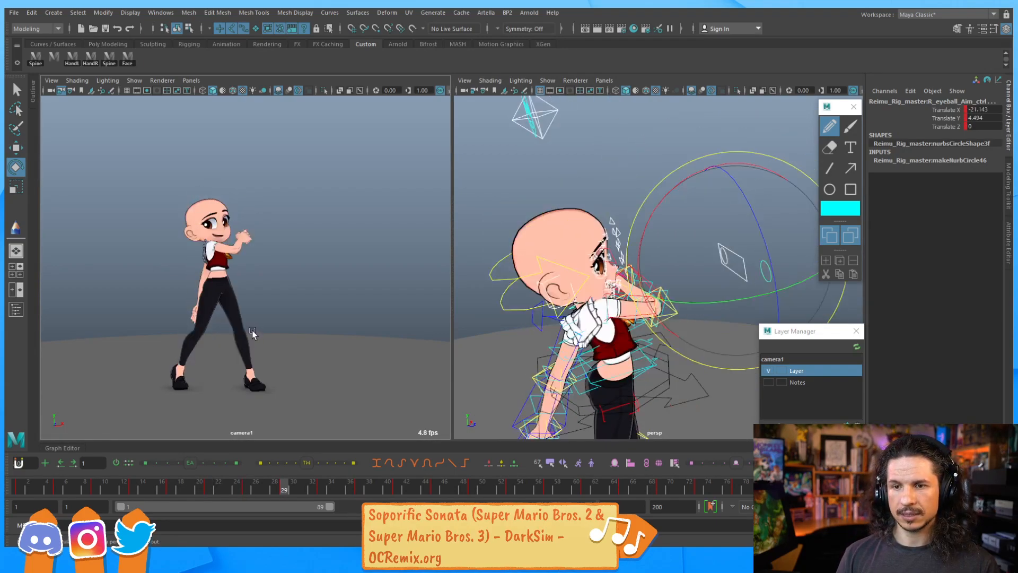
{"action": "key", "text": "comma"}
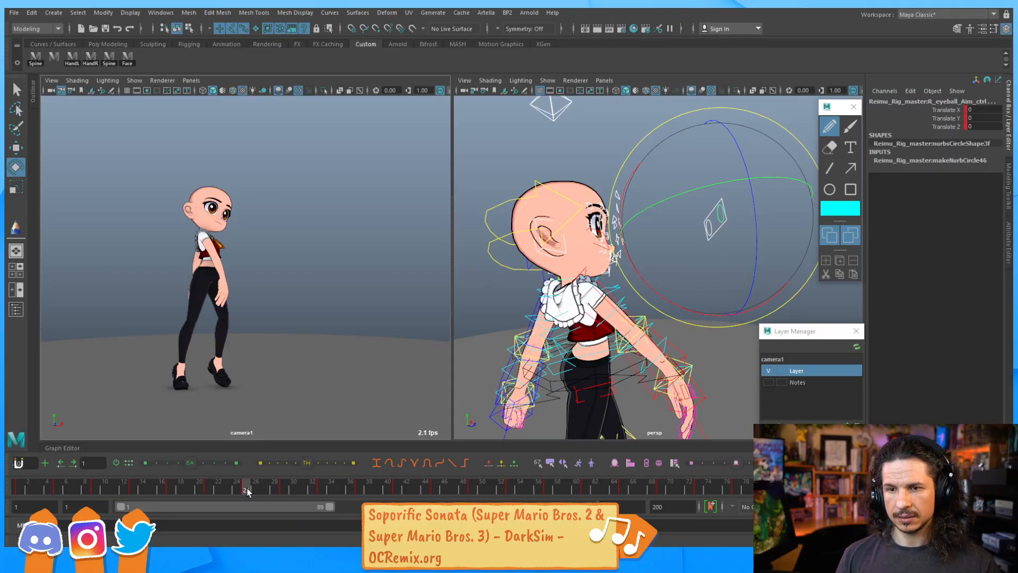
Jump to frame 21 and step through the neighbouring frames to compare the face poses
{"action": "left_click", "coordinate": [208, 487]}
{"action": "key", "text": "period"}
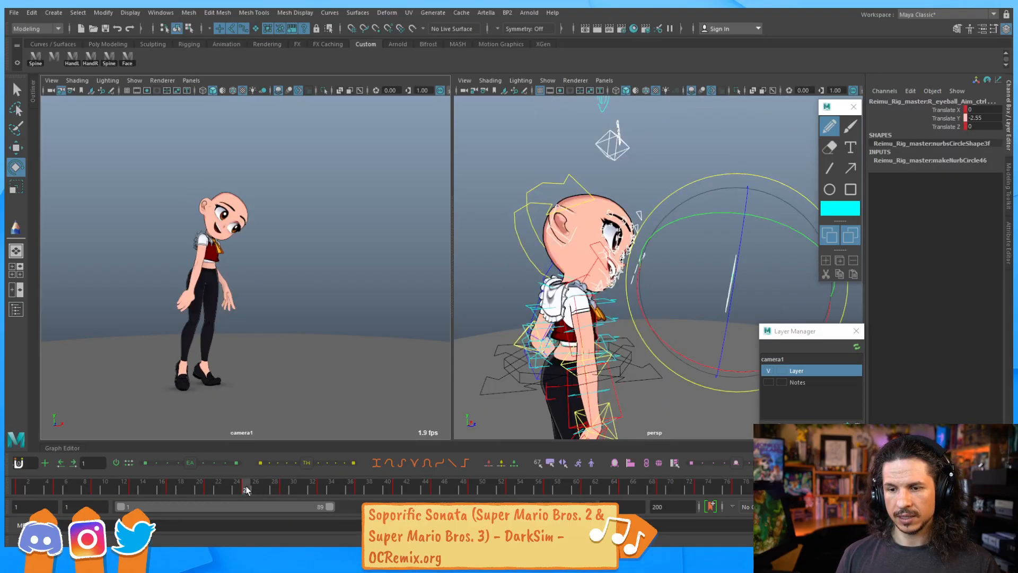
{"action": "key", "text": "comma"}
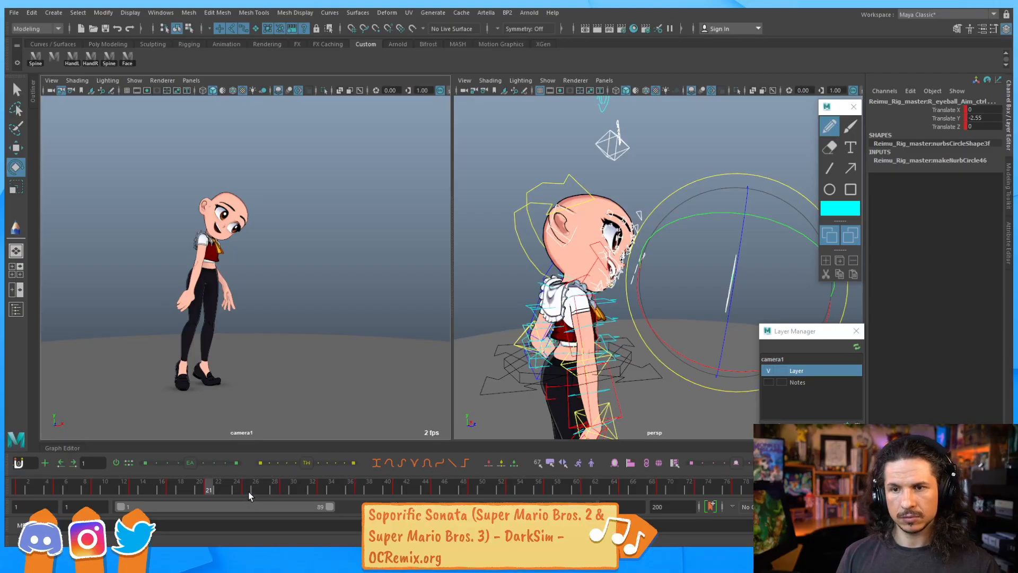
{"action": "key", "text": "period"}
{"action": "key", "text": "period"}
{"action": "key", "text": "comma"}
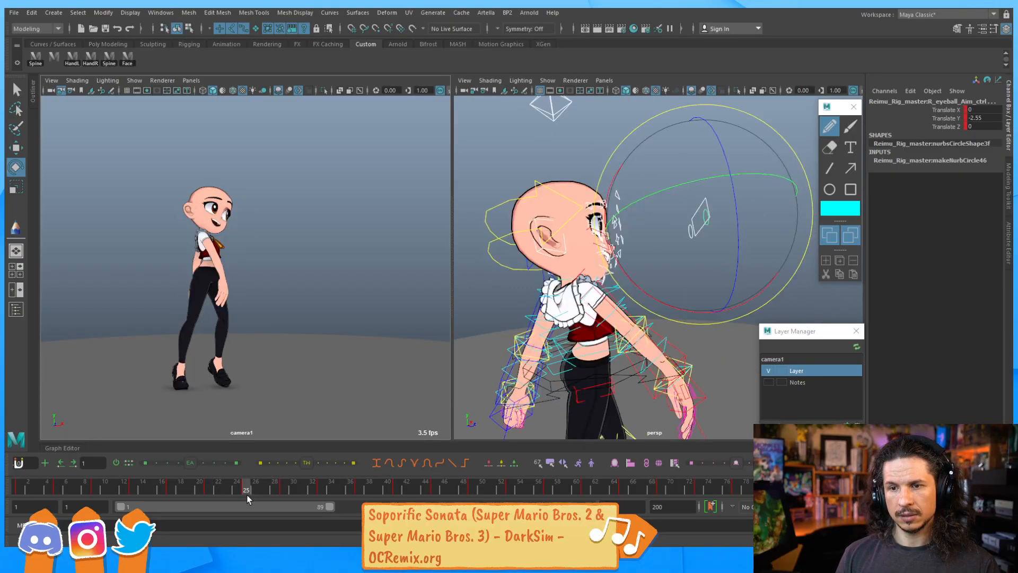
{"action": "key", "text": "comma"}
{"action": "key", "text": "period"}
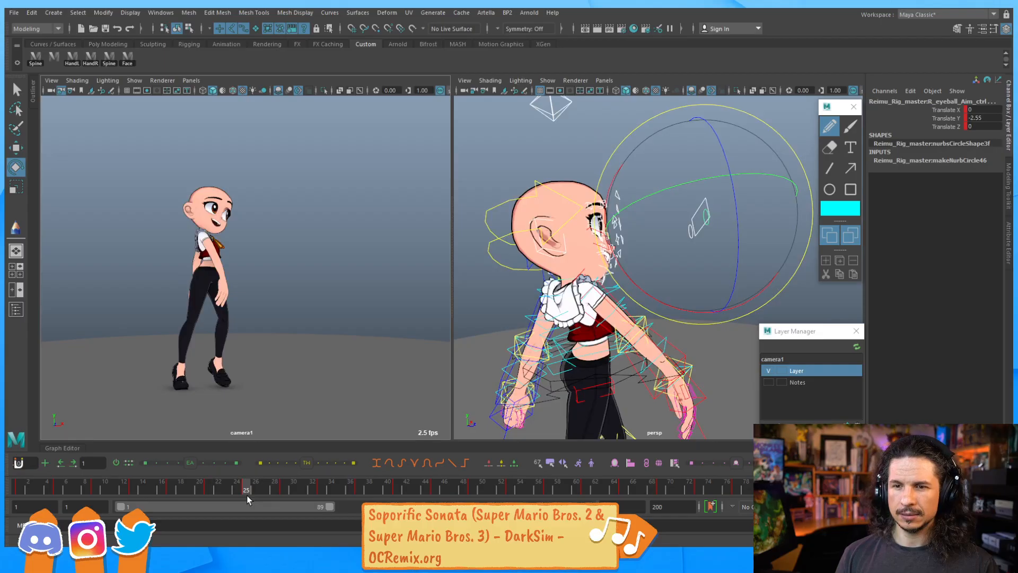
{"action": "key", "text": "comma"}
{"action": "key", "text": "comma"}
{"action": "key", "text": "period"}
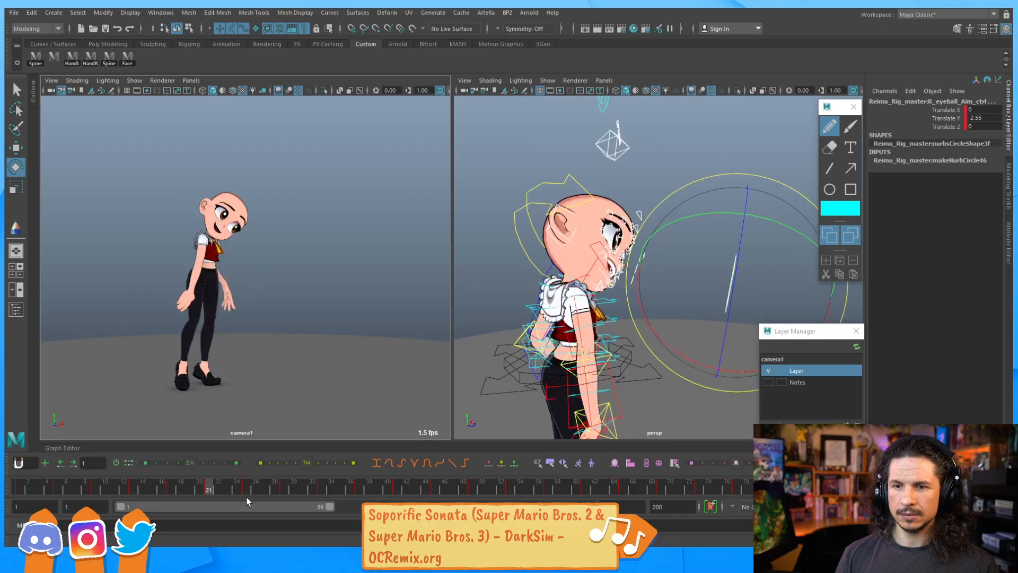
{"action": "key", "text": "period"}
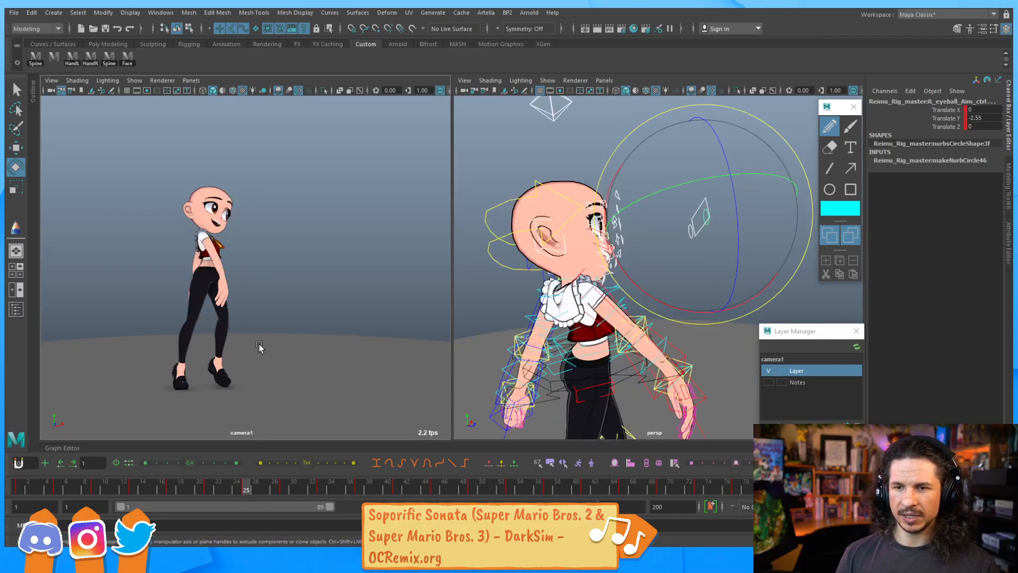
{"action": "key", "text": "period"}
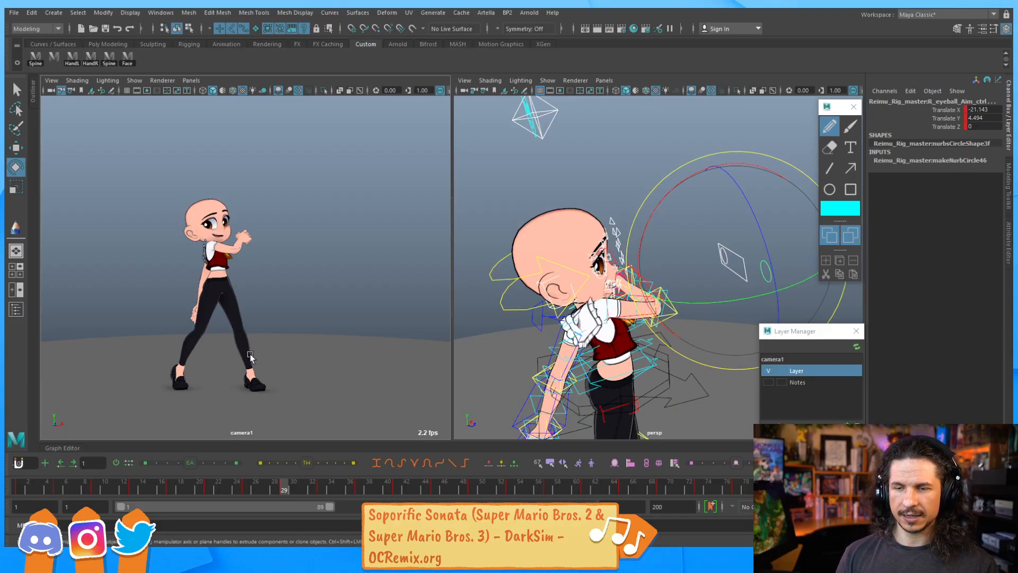
{"action": "key", "text": "comma"}
{"action": "key", "text": "period"}
{"action": "key", "text": "period"}
{"action": "key", "text": "comma"}
{"action": "key", "text": "comma"}
{"action": "key", "text": "comma"}
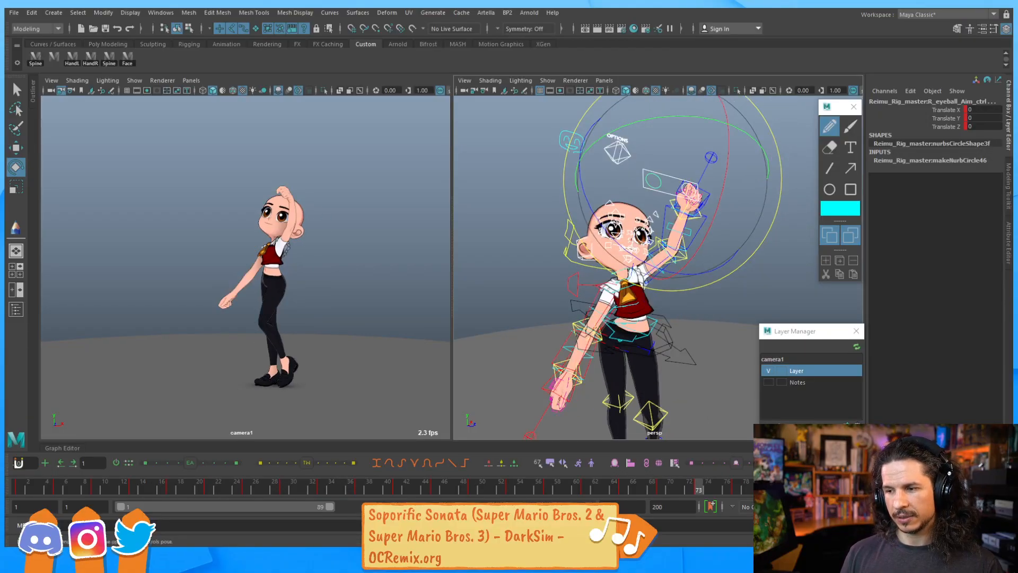
Step to frame 73 and set a key on the right eyeball aim control
{"action": "key", "text": "period"}
{"action": "key", "text": "period"}
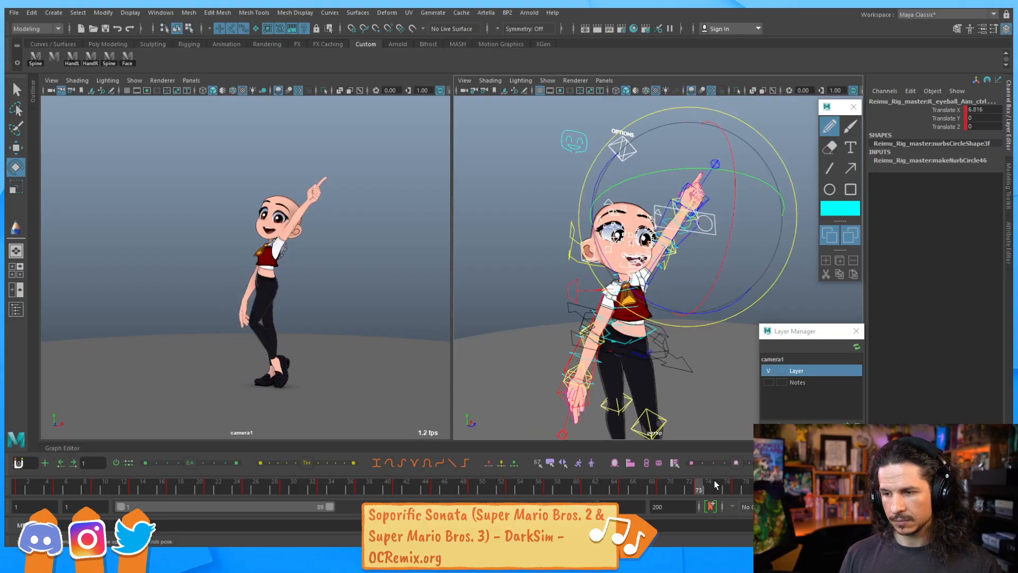
{"action": "key", "text": "comma"}
{"action": "key", "text": "period"}
{"action": "key", "text": "period"}
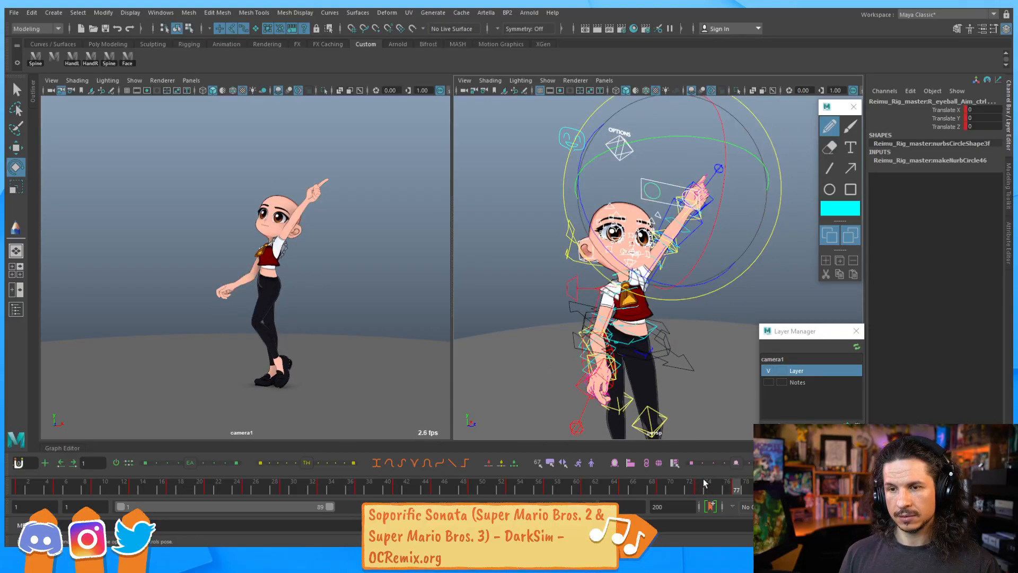
{"action": "left_click", "coordinate": [699, 488]}
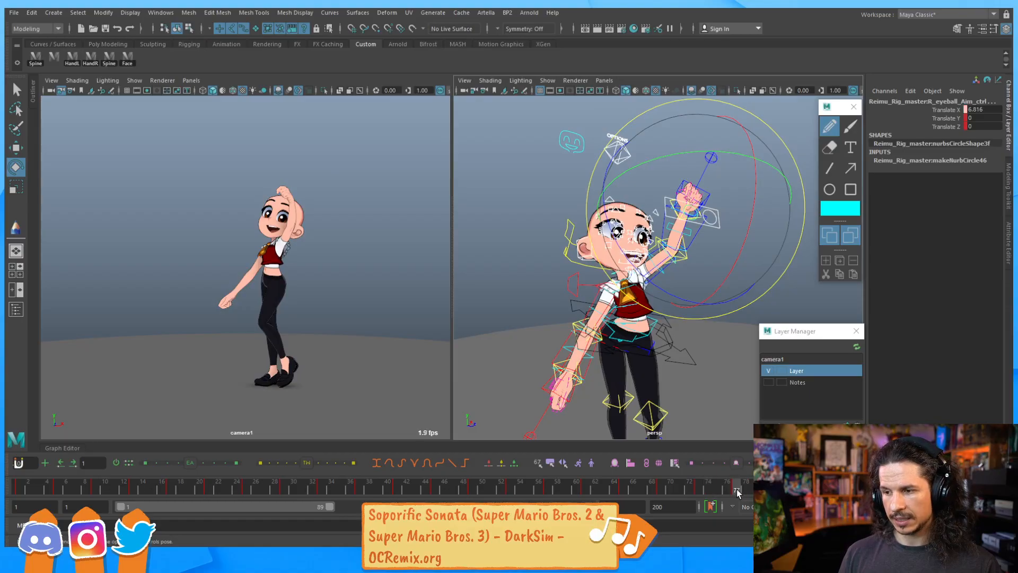
{"action": "key", "text": "s"}
Play the animation and scrub through frames 25 to 45 to review the eye motion
{"action": "key", "text": "alt+v"}
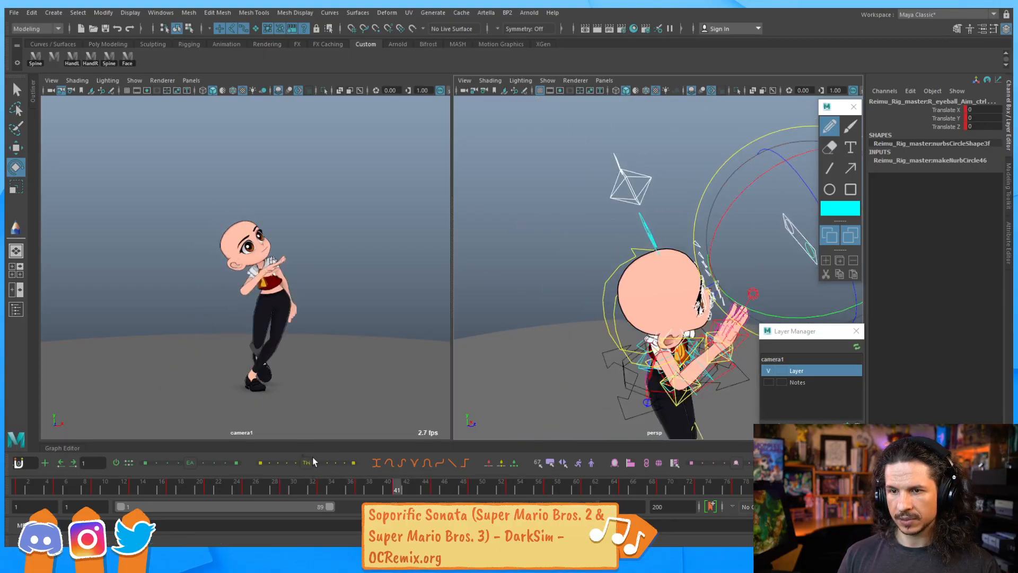
{"action": "key", "text": "comma"}
{"action": "key", "text": "period"}
{"action": "key", "text": "comma"}
{"action": "left_click", "coordinate": [246, 491]}
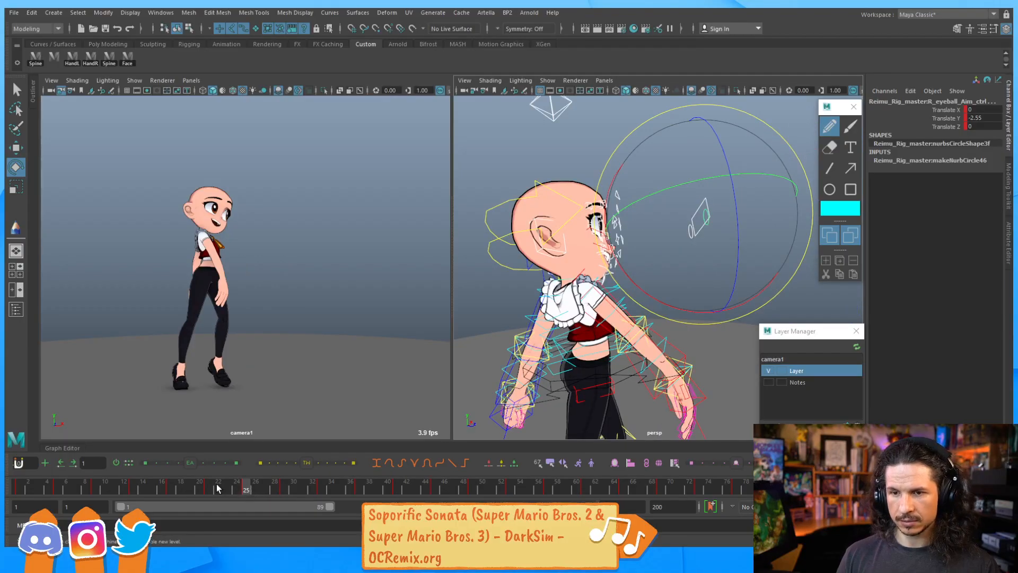
{"action": "key", "text": "period"}
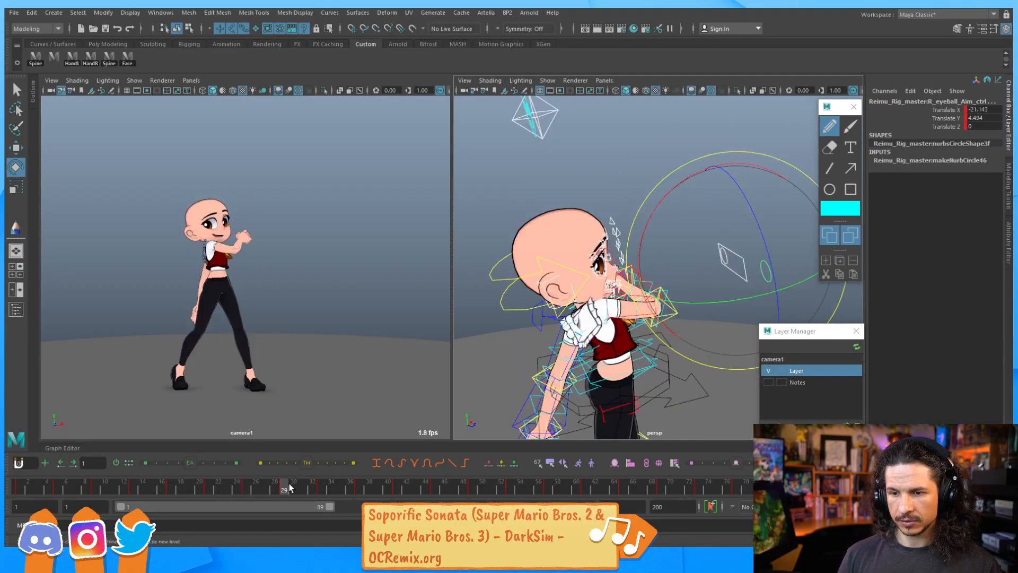
{"action": "left_click_drag", "start_coordinate": [322, 489], "coordinate": [434, 493]}
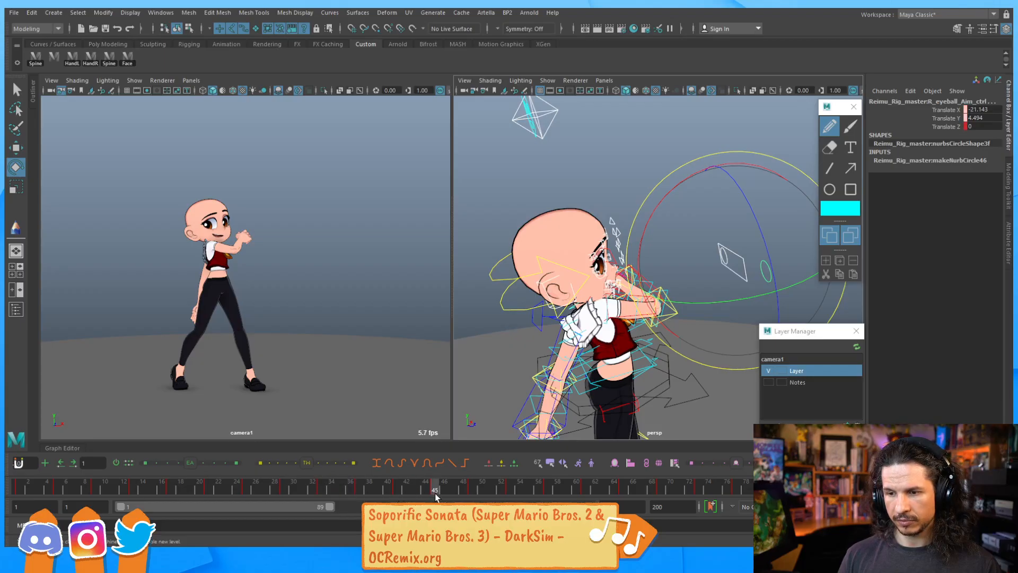
{"action": "key", "text": "comma"}
{"action": "key", "text": "comma"}
{"action": "key", "text": "comma"}
{"action": "key", "text": "comma"}
{"action": "key", "text": "comma"}
{"action": "key", "text": "period"}
{"action": "key", "text": "period"}
{"action": "key", "text": "period"}
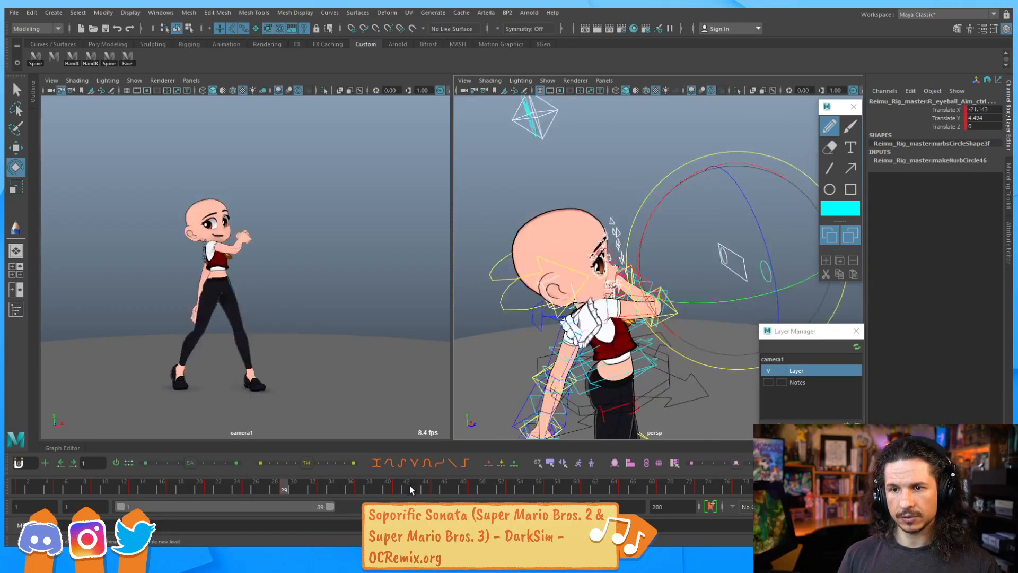
{"action": "key", "text": "period"}
{"action": "key", "text": "period"}
{"action": "key", "text": "period"}
{"action": "key", "text": "period"}
{"action": "key", "text": "period"}
{"action": "key", "text": "period"}
{"action": "key", "text": "period"}
{"action": "key", "text": "period"}
{"action": "key", "text": "period"}
{"action": "key", "text": "period"}
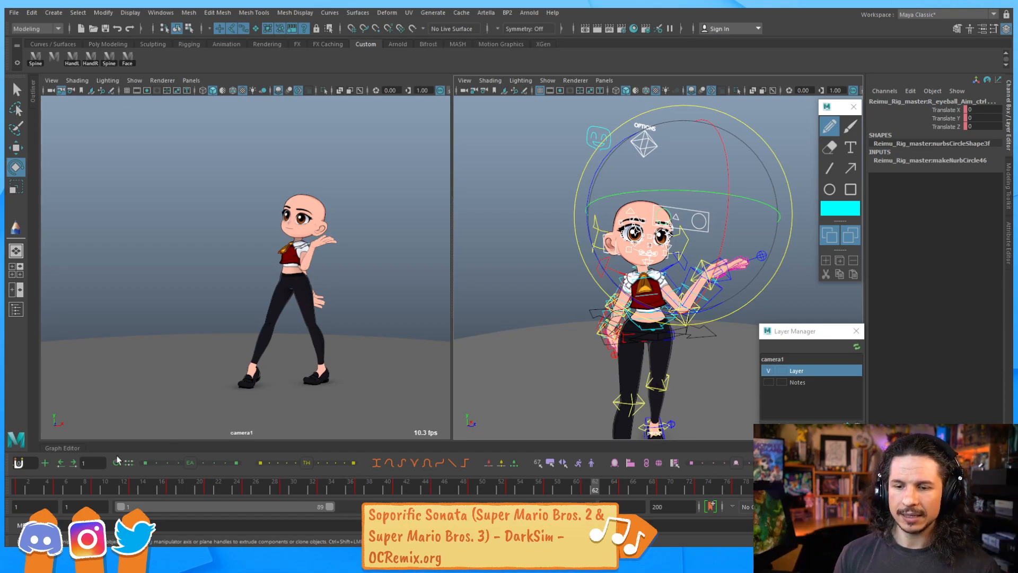
Play from the start, then step through frames 45 to 73 to review the eyes and face
{"action": "left_click", "coordinate": [31, 488]}
{"action": "key", "text": "alt+v"}
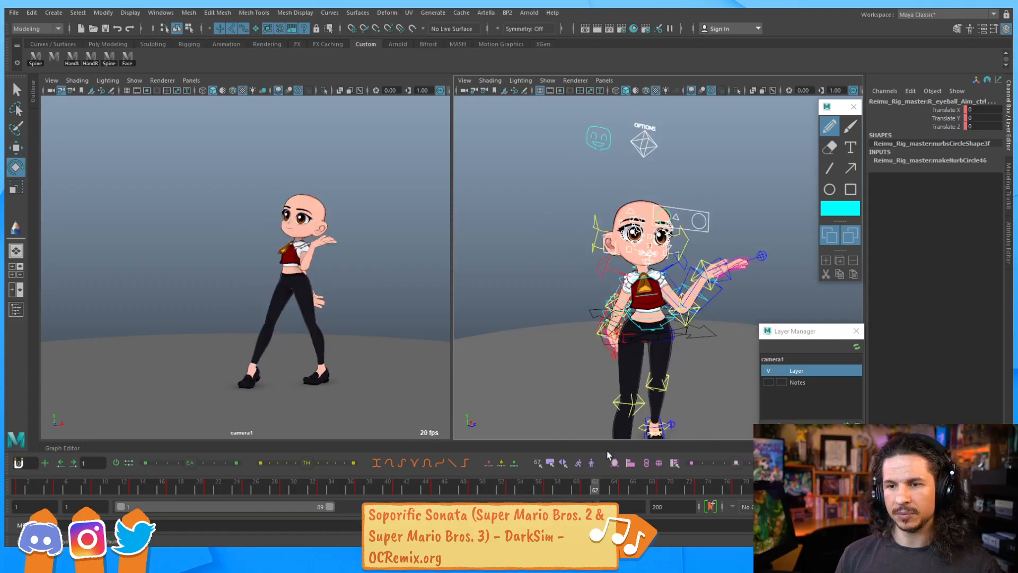
{"action": "left_click", "coordinate": [444, 484]}
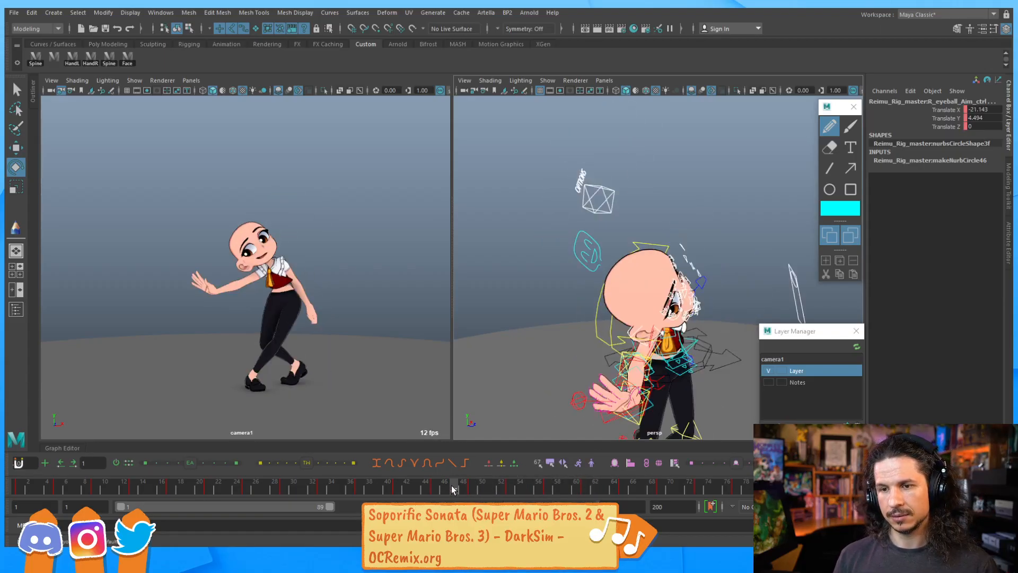
{"action": "key", "text": "comma"}
{"action": "key", "text": "comma"}
{"action": "key", "text": "comma"}
{"action": "key", "text": "comma"}
{"action": "key", "text": "comma"}
{"action": "key", "text": "comma"}
{"action": "key", "text": "period"}
{"action": "key", "text": "period"}
{"action": "key", "text": "period"}
{"action": "key", "text": "period"}
{"action": "key", "text": "period"}
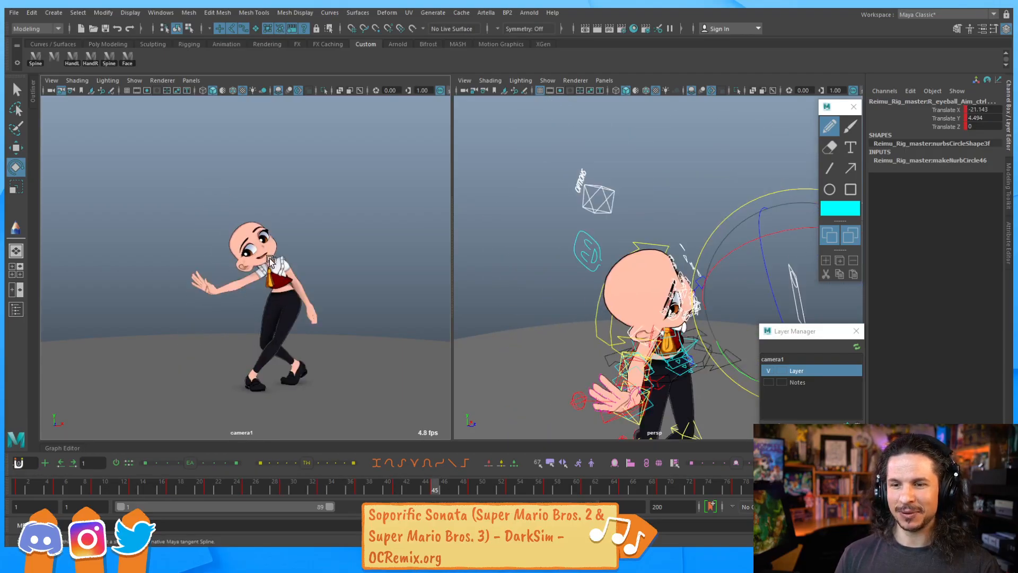
{"action": "key", "text": "comma"}
{"action": "key", "text": "comma"}
{"action": "key", "text": "comma"}
{"action": "key", "text": "comma"}
{"action": "key", "text": "comma"}
{"action": "key", "text": "period"}
{"action": "key", "text": "period"}
{"action": "key", "text": "period"}
{"action": "key", "text": "period"}
{"action": "key", "text": "period"}
{"action": "key", "text": "period"}
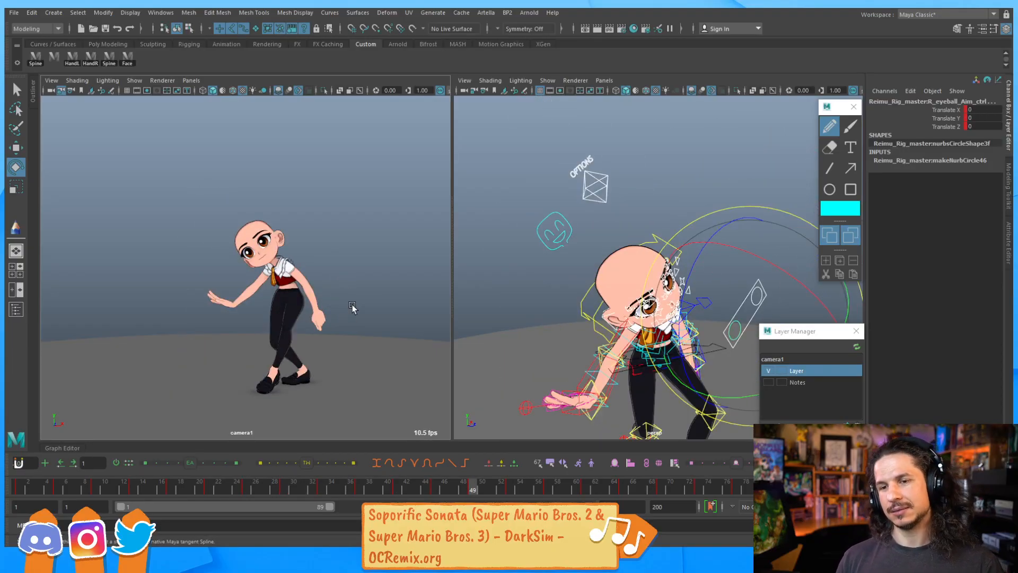
{"action": "key", "text": "comma"}
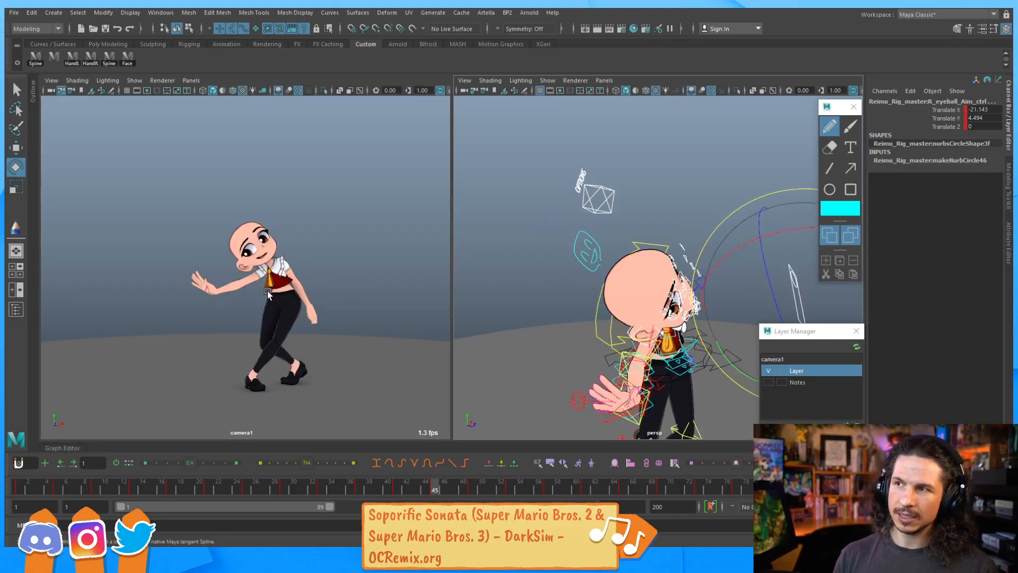
{"action": "key", "text": "period"}
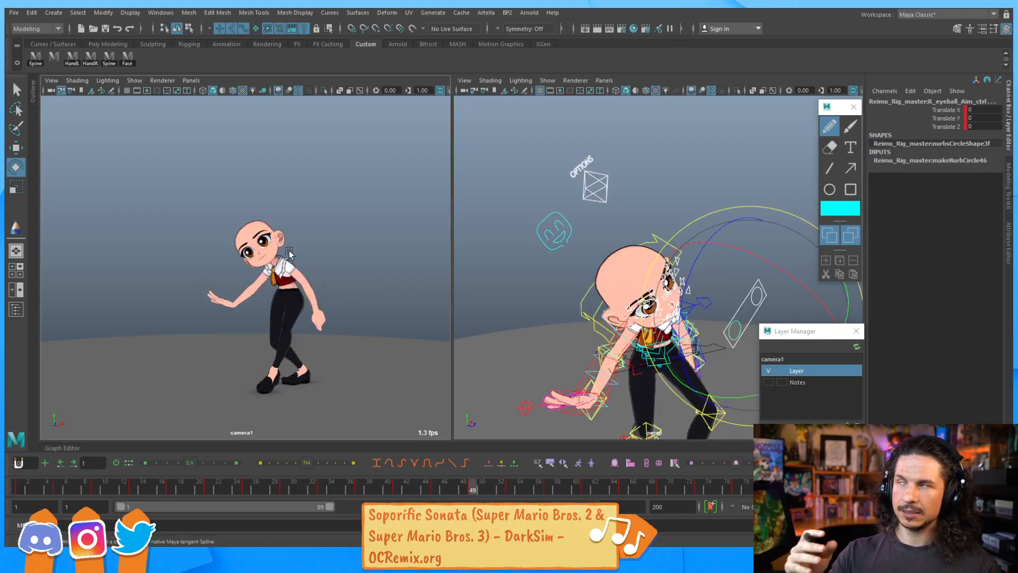
{"action": "key", "text": "period"}
{"action": "key", "text": "period"}
{"action": "key", "text": "period"}
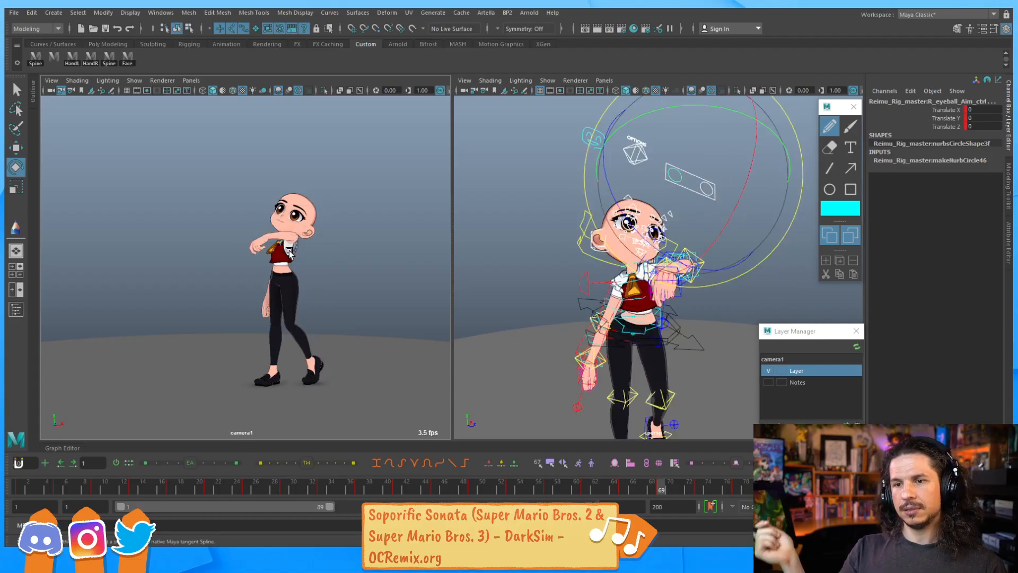
{"action": "key", "text": "comma"}
{"action": "key", "text": "comma"}
{"action": "key", "text": "comma"}
{"action": "key", "text": "comma"}
{"action": "key", "text": "comma"}
{"action": "key", "text": "period"}
{"action": "key", "text": "period"}
{"action": "key", "text": "period"}
{"action": "key", "text": "period"}
{"action": "key", "text": "period"}
{"action": "key", "text": "period"}
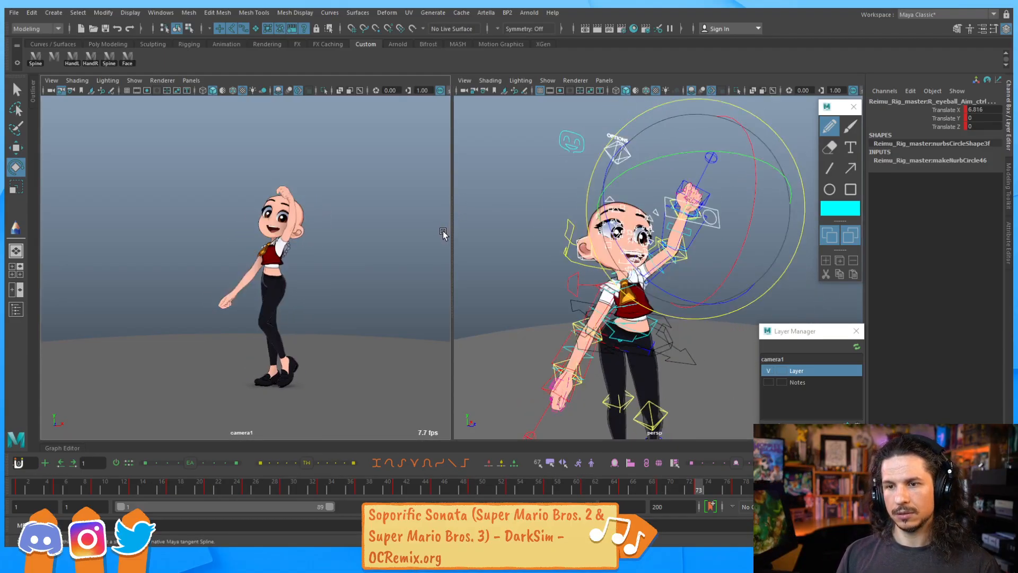
{"action": "key", "text": "comma"}
{"action": "key", "text": "period"}
{"action": "key", "text": "comma"}
{"action": "key", "text": "period"}
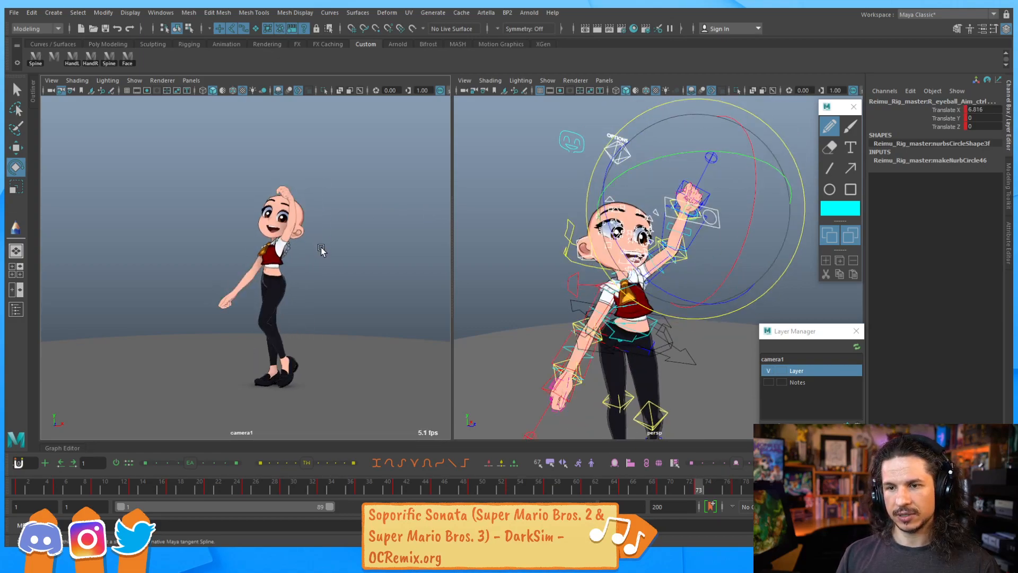
Step back and forth a frame, play the animation, and scrub the timeline to frame 67 to review the motion
{"action": "key", "text": "comma"}
{"action": "key", "text": "period"}
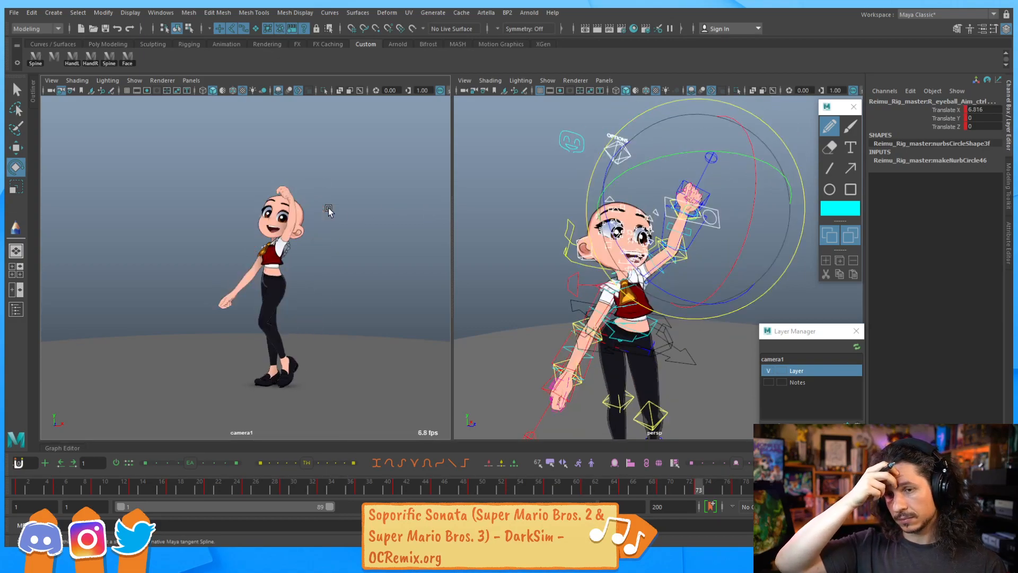
{"action": "key", "text": "alt+v"}
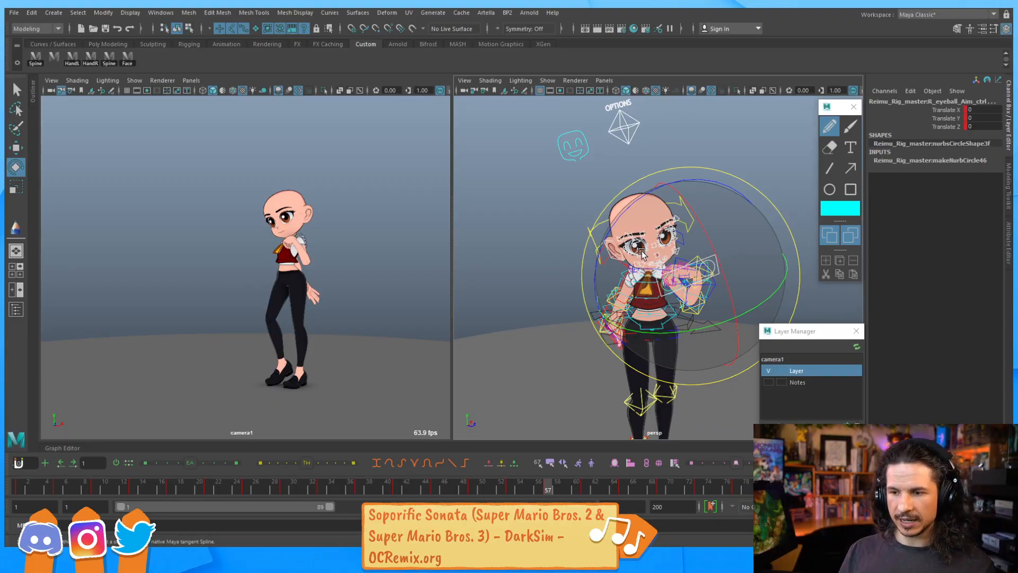
{"action": "left_click_drag", "start_coordinate": [595, 488], "coordinate": [643, 488]}
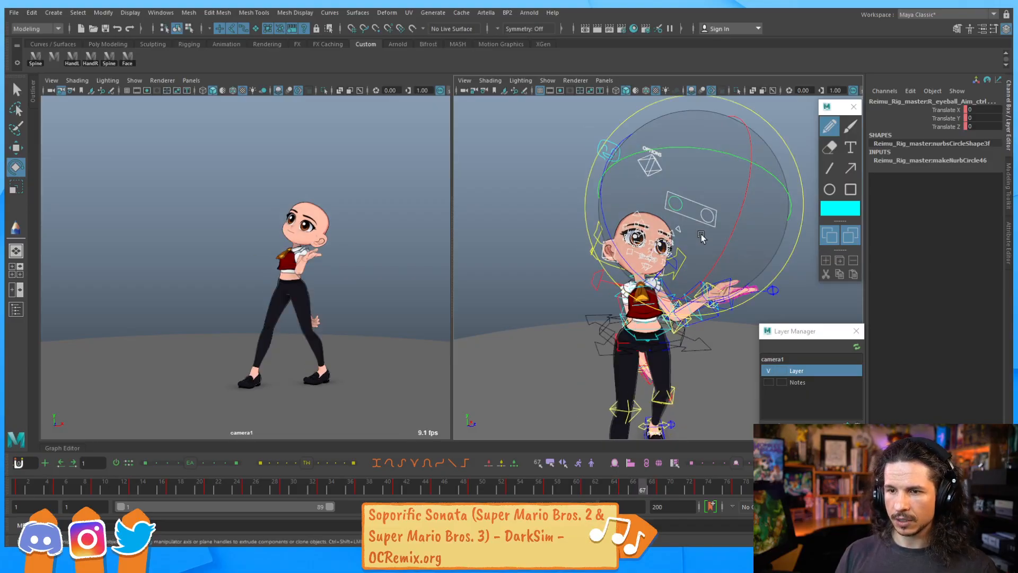
Zoom in on the face and pull the right upper eyelid blink control down
{"action": "left_click_drag", "start_coordinate": [687, 292], "coordinate": [571, 292], "text": "alt"}
{"action": "middle_click_drag", "start_coordinate": [571, 292], "coordinate": [483, 287], "text": "alt"}
{"action": "right_click_drag", "start_coordinate": [467, 269], "coordinate": [634, 242], "text": "alt"}
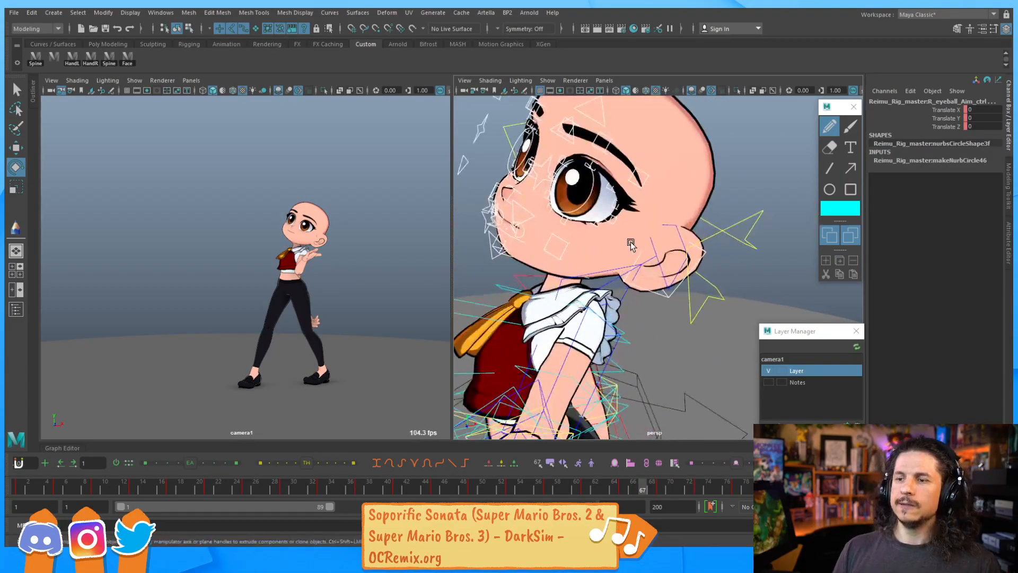
{"action": "left_click_drag", "start_coordinate": [634, 241], "coordinate": [770, 260], "text": "alt"}
{"action": "right_click_drag", "start_coordinate": [770, 259], "coordinate": [618, 278], "text": "alt"}
{"action": "left_click_drag", "start_coordinate": [618, 278], "coordinate": [593, 285], "text": "alt"}
{"action": "key", "text": "q"}
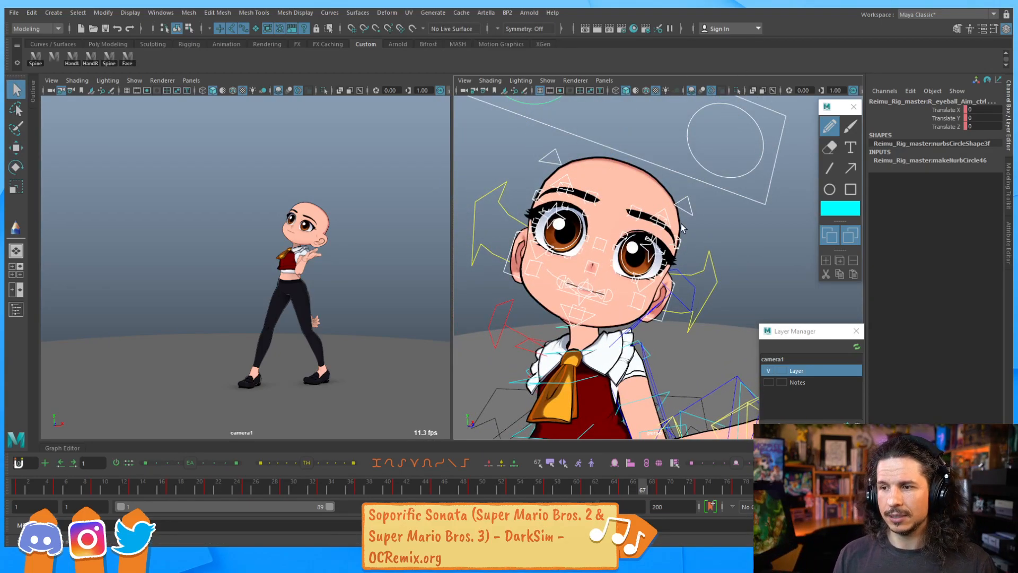
{"action": "left_click_drag", "start_coordinate": [683, 223], "coordinate": [616, 225], "text": "alt"}
{"action": "right_click_drag", "start_coordinate": [617, 225], "coordinate": [740, 242], "text": "alt"}
{"action": "middle_click_drag", "start_coordinate": [740, 242], "coordinate": [673, 295], "text": "alt"}
{"action": "mouse_move", "coordinate": [672, 295]}
{"action": "right_mouse_down", "text": "alt"}
{"action": "mouse_move", "coordinate": [682, 296]}
{"action": "mouse_move", "coordinate": [663, 286]}
{"action": "right_mouse_up", "text": "alt"}
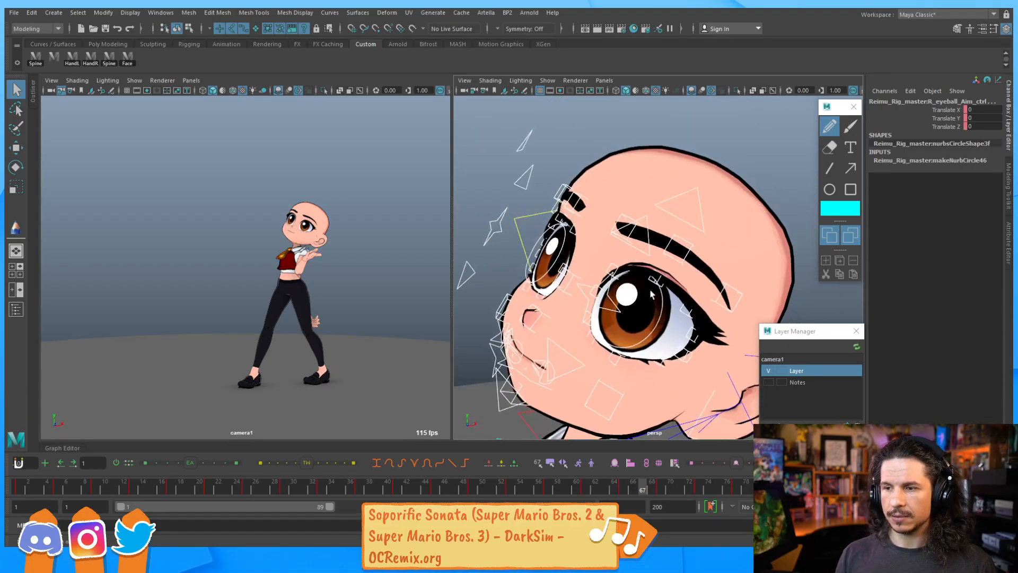
{"action": "key", "text": "w"}
{"action": "left_click", "coordinate": [645, 256]}
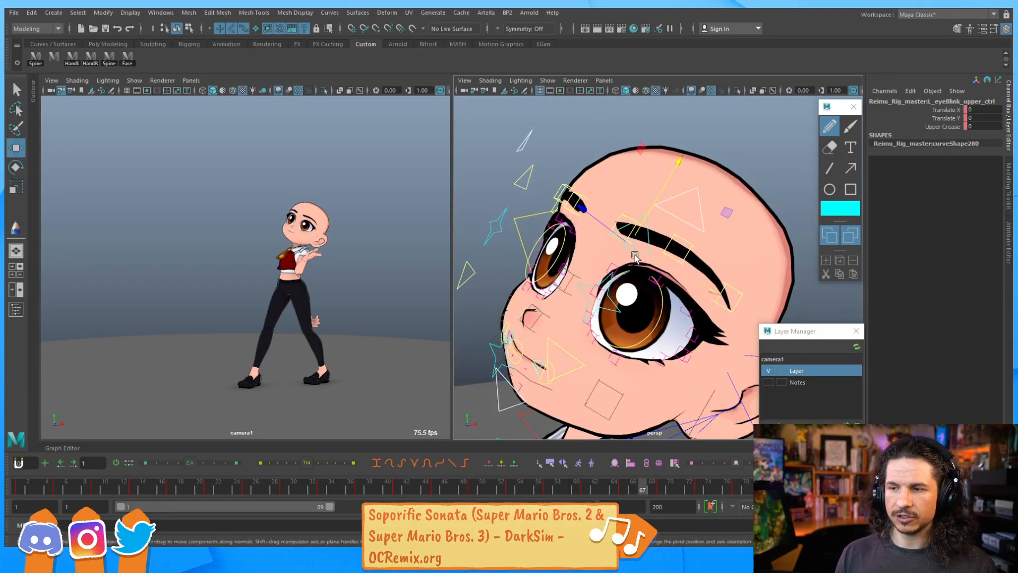
{"action": "middle_click_drag", "start_coordinate": [644, 191], "coordinate": [651, 248]}
Push the right lower eyelid blink control up, then undo the three eyelid changes
{"action": "left_click", "coordinate": [574, 363]}
{"action": "left_click", "coordinate": [551, 338]}
{"action": "left_click", "coordinate": [472, 267], "text": "shift"}
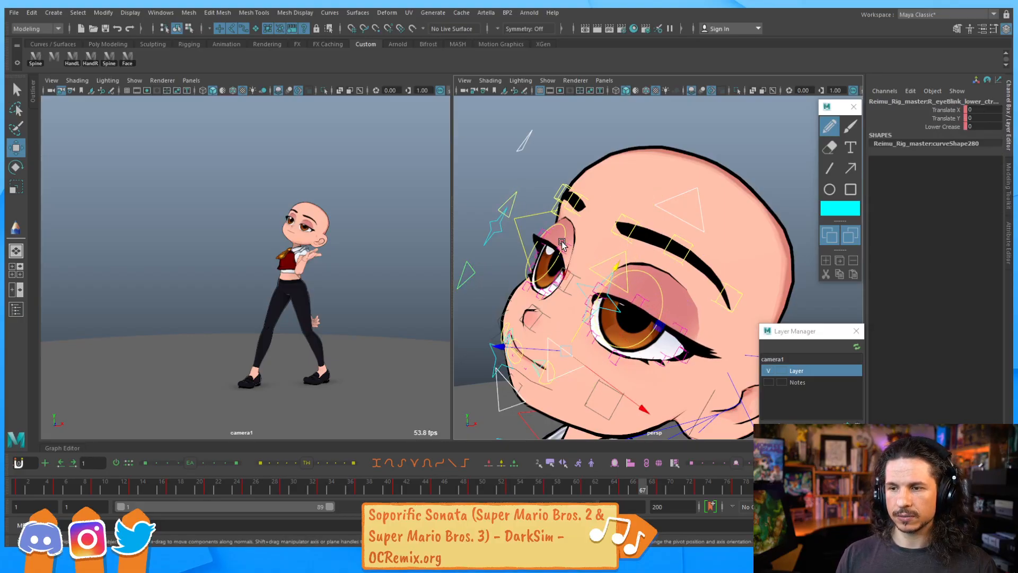
{"action": "middle_click_drag", "start_coordinate": [609, 295], "coordinate": [639, 252]}
{"action": "key", "text": "ctrl+z"}
{"action": "key", "text": "ctrl+z"}
{"action": "key", "text": "ctrl+z"}
{"action": "key", "text": "ctrl+z"}
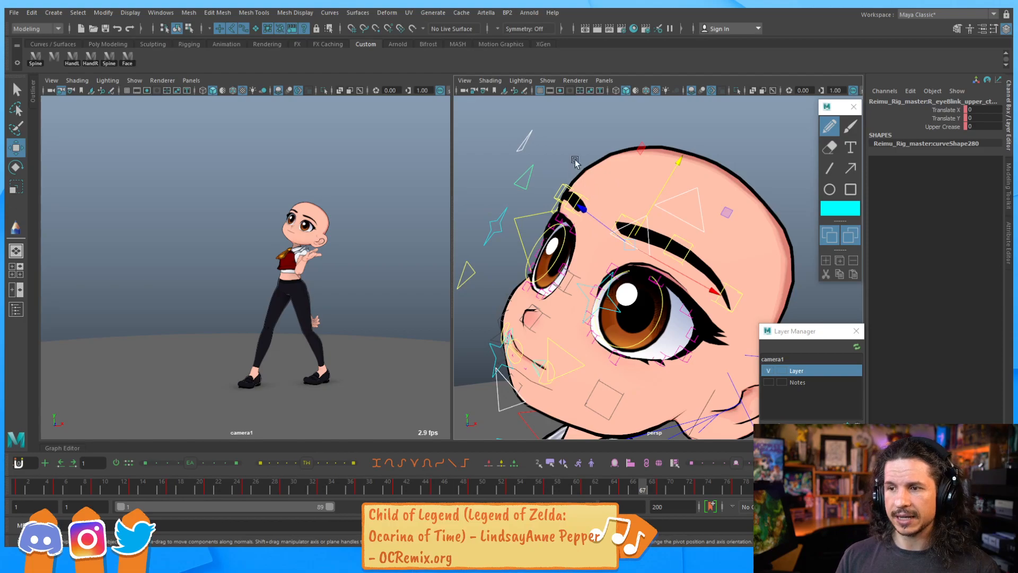
Switch to the Windows night light settings, toggle night light and adjust its strength, then close the settings
{"action": "left_click", "coordinate": [523, 150]}
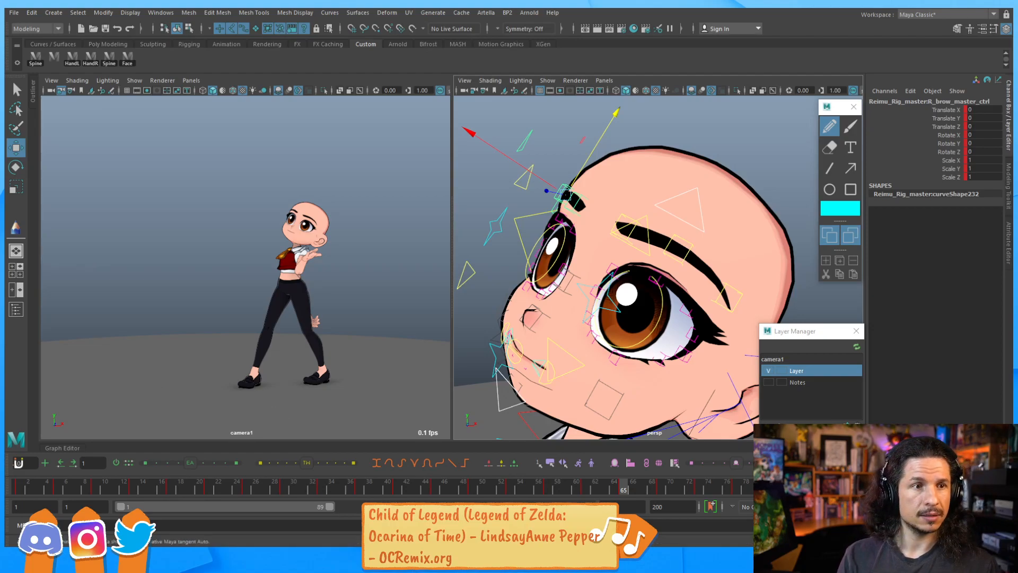
{"action": "left_click_drag", "start_coordinate": [0, 122], "coordinate": [546, 57]}
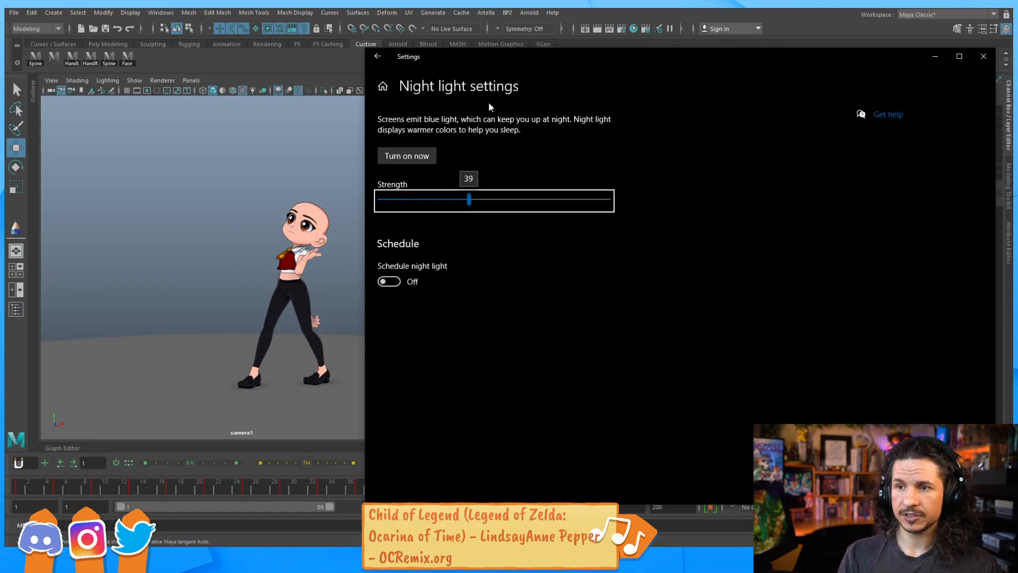
{"action": "left_click", "coordinate": [427, 160]}
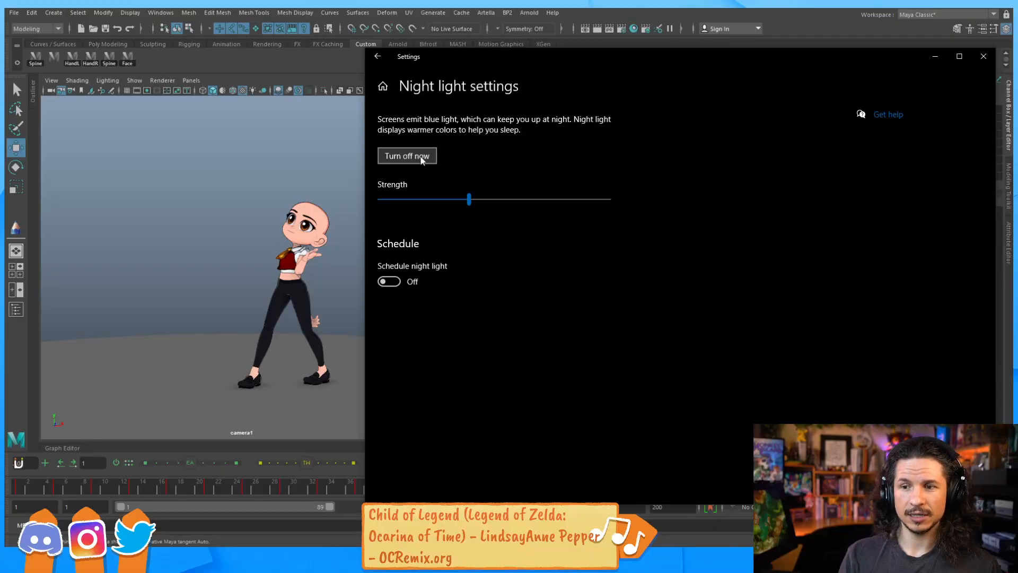
{"action": "left_click_drag", "start_coordinate": [470, 200], "coordinate": [584, 204]}
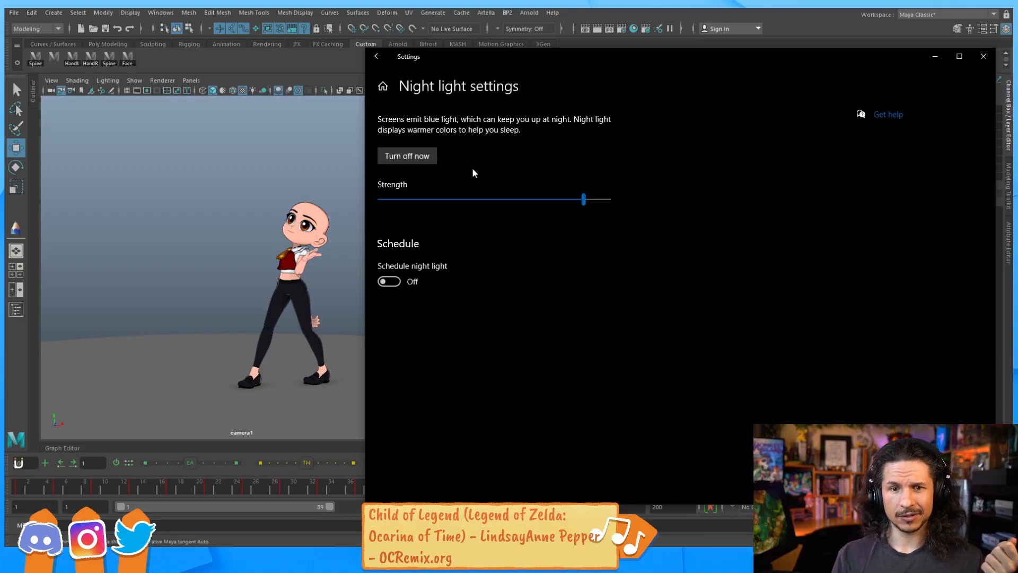
{"action": "left_click_drag", "start_coordinate": [599, 205], "coordinate": [496, 199]}
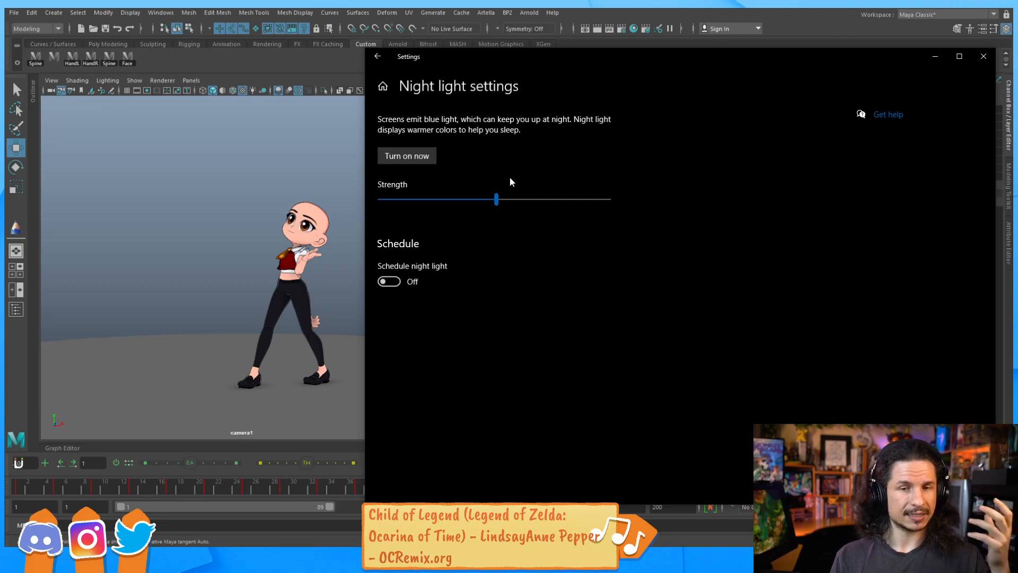
{"action": "left_click", "coordinate": [981, 57]}
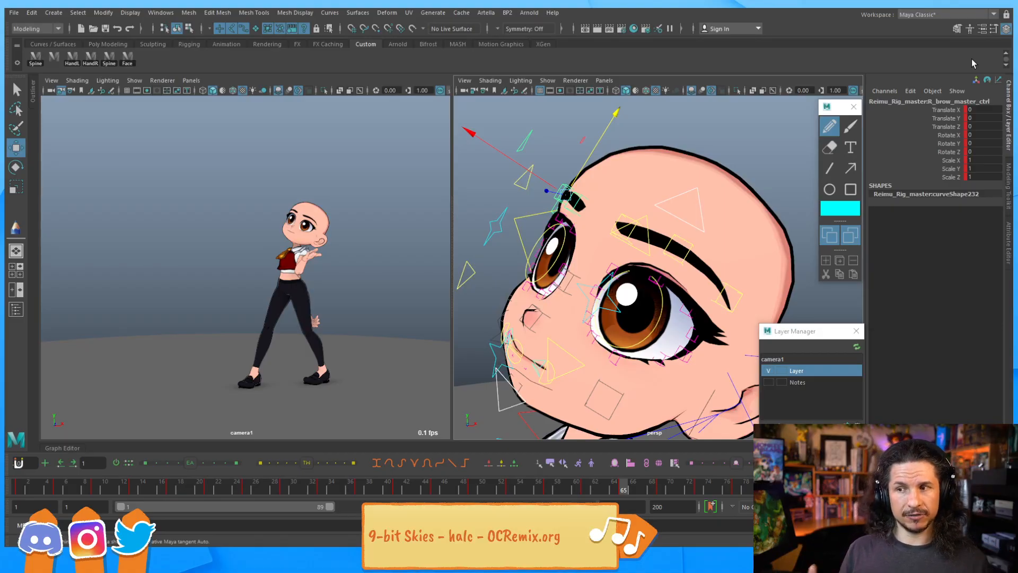
Close the character's left eye by pulling its upper eyelid blink control down
{"action": "left_click_drag", "start_coordinate": [611, 280], "coordinate": [587, 269], "text": "alt"}
{"action": "left_click", "coordinate": [563, 337]}
{"action": "middle_click_drag", "start_coordinate": [531, 311], "coordinate": [586, 312], "text": "alt"}
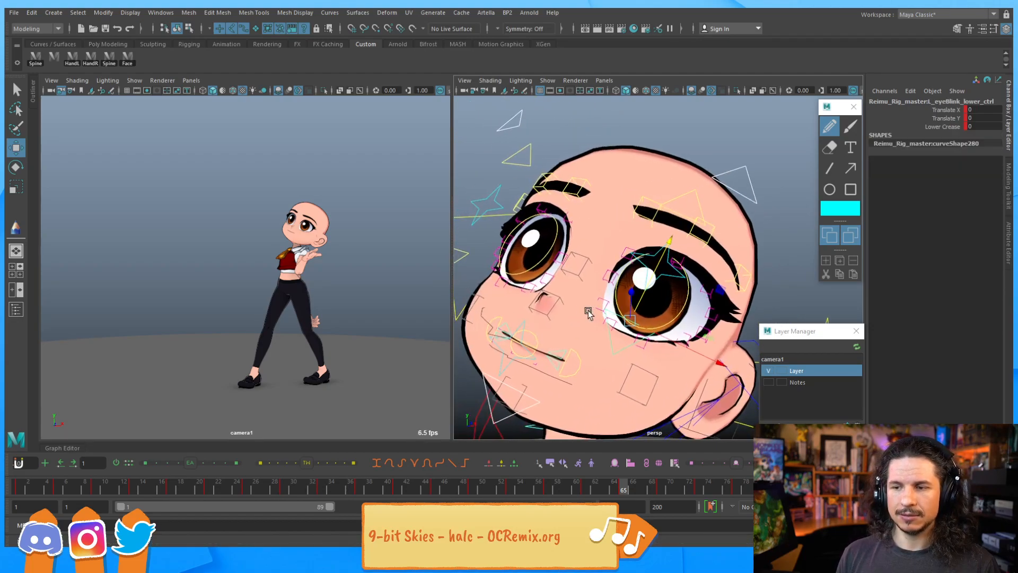
{"action": "left_click_drag", "start_coordinate": [478, 268], "coordinate": [471, 256], "text": "alt"}
{"action": "left_click", "coordinate": [473, 257], "text": "shift"}
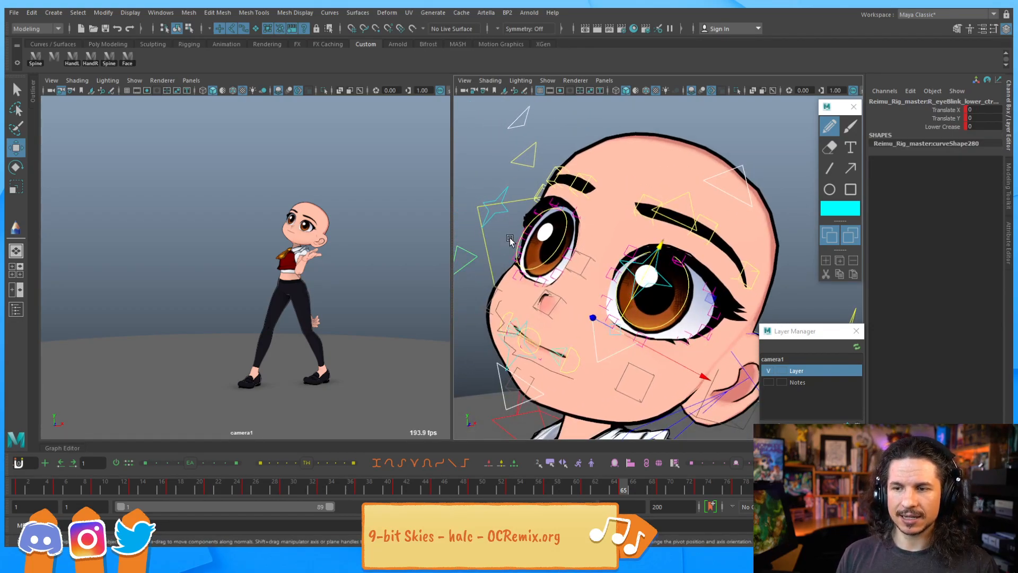
{"action": "left_click_drag", "start_coordinate": [639, 283], "coordinate": [666, 259]}
{"action": "left_click", "coordinate": [690, 229]}
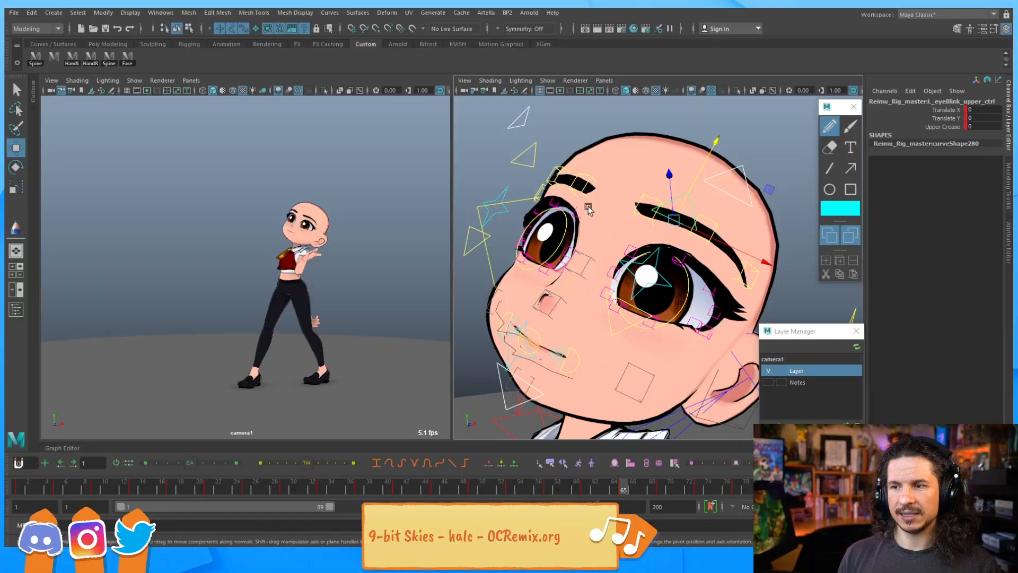
{"action": "left_click_drag", "start_coordinate": [693, 187], "coordinate": [660, 231]}
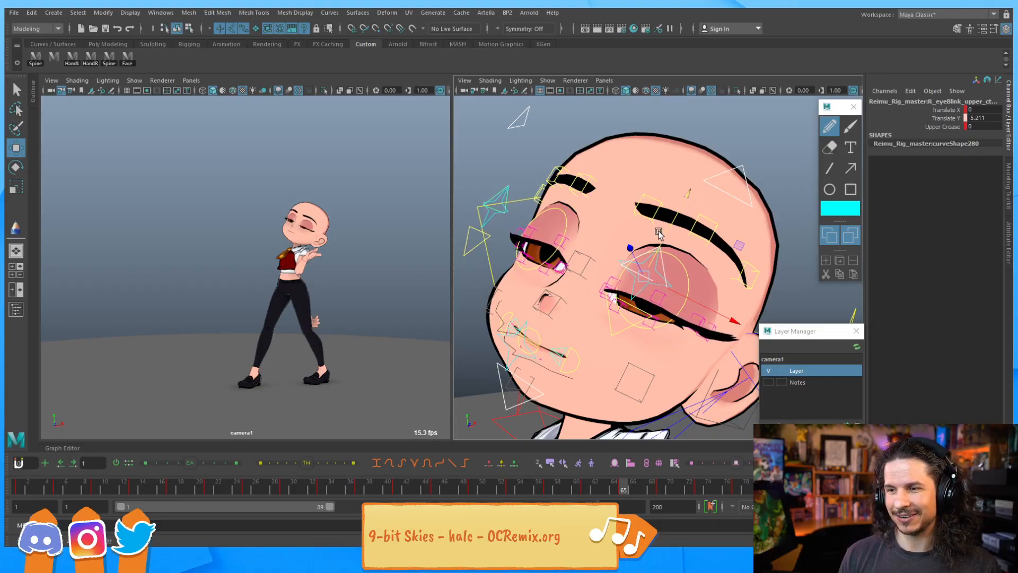
{"action": "middle_click_drag", "start_coordinate": [660, 231], "coordinate": [644, 199], "text": "alt"}
{"action": "right_click_drag", "start_coordinate": [645, 198], "coordinate": [643, 303], "text": "alt"}
Frame the lower eyelid blink control and raise it to meet the closed upper lid
{"action": "left_click", "coordinate": [596, 295]}
{"action": "key", "text": "f"}
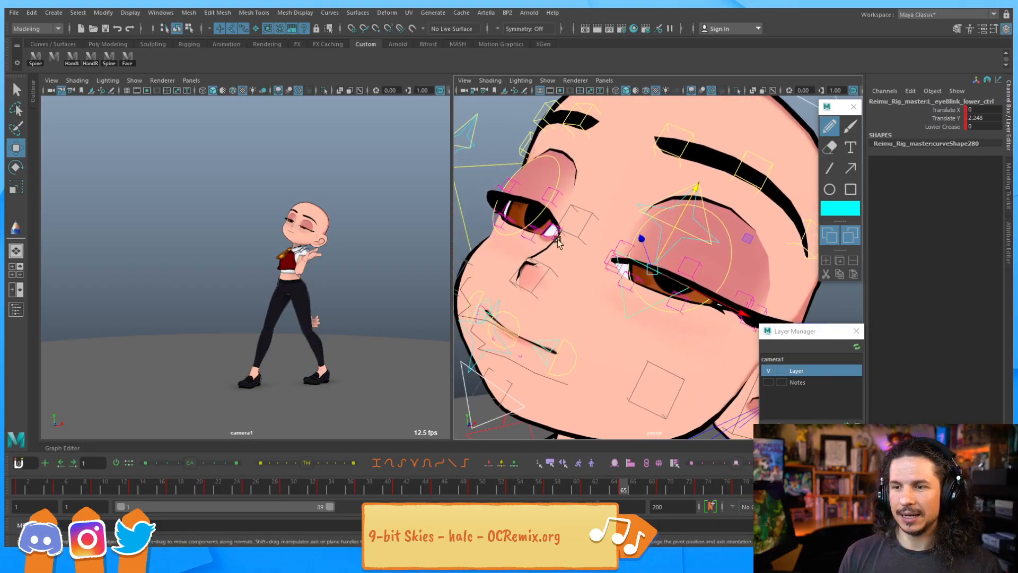
{"action": "scroll", "coordinate": [474, 220], "scroll_direction": "down", "scroll_amount": 4}
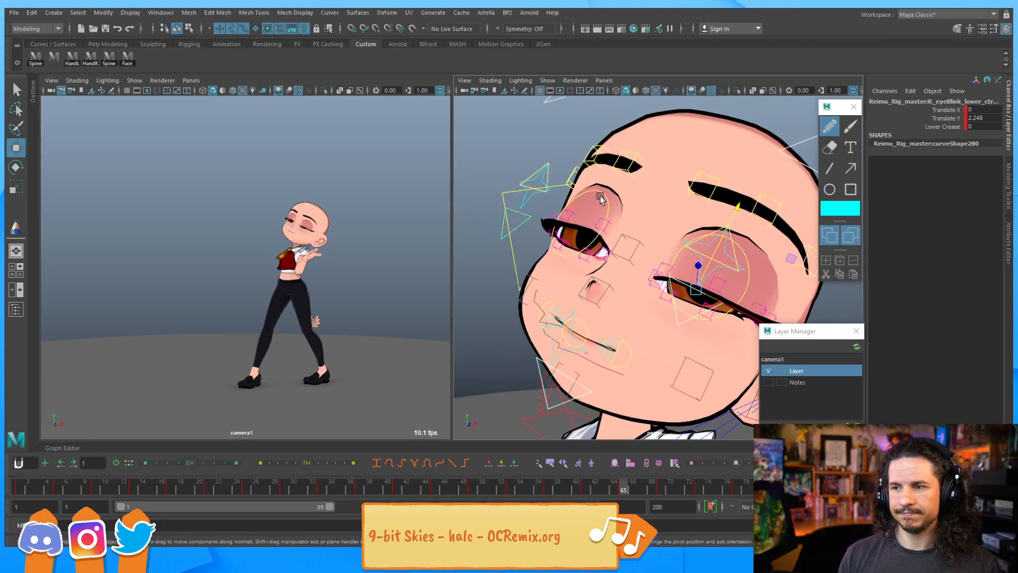
{"action": "left_click", "coordinate": [715, 255]}
{"action": "mouse_move", "coordinate": [715, 256]}
{"action": "left_mouse_down"}
{"action": "mouse_move", "coordinate": [728, 235]}
{"action": "mouse_move", "coordinate": [713, 258]}
{"action": "mouse_move", "coordinate": [718, 251]}
{"action": "left_mouse_up"}
{"action": "left_click_drag", "start_coordinate": [719, 251], "coordinate": [655, 259], "text": "alt"}
Close the right eye by pulling its upper eyelid blink control down
{"action": "left_click", "coordinate": [517, 192]}
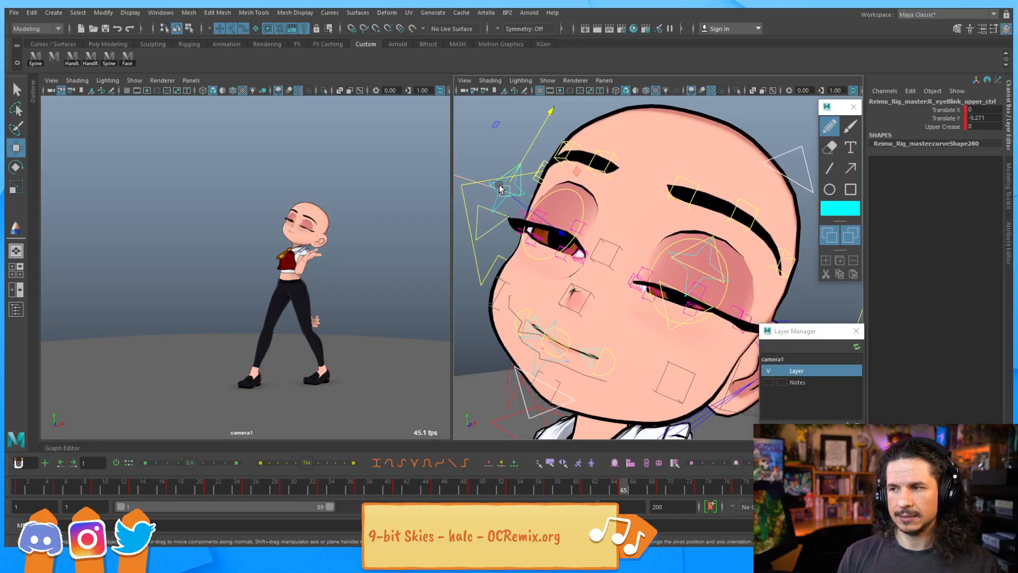
{"action": "left_click_drag", "start_coordinate": [522, 161], "coordinate": [519, 168]}
{"action": "left_click_drag", "start_coordinate": [606, 213], "coordinate": [700, 231], "text": "alt"}
Select the left eyeball control and try adjusting its Highlight Follow and Eyelid Follow attributes
{"action": "left_click", "coordinate": [672, 255]}
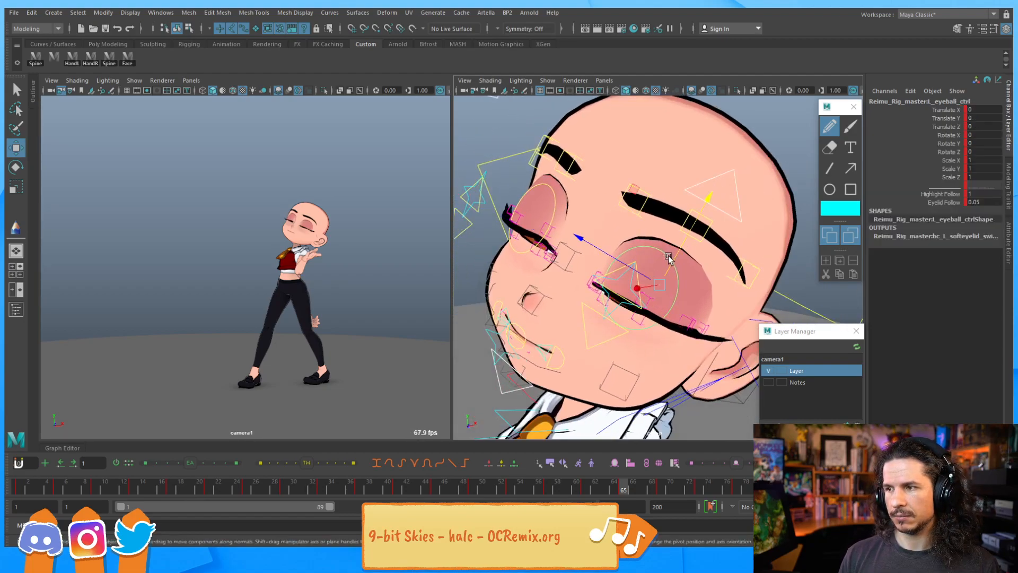
{"action": "left_click", "coordinate": [941, 194]}
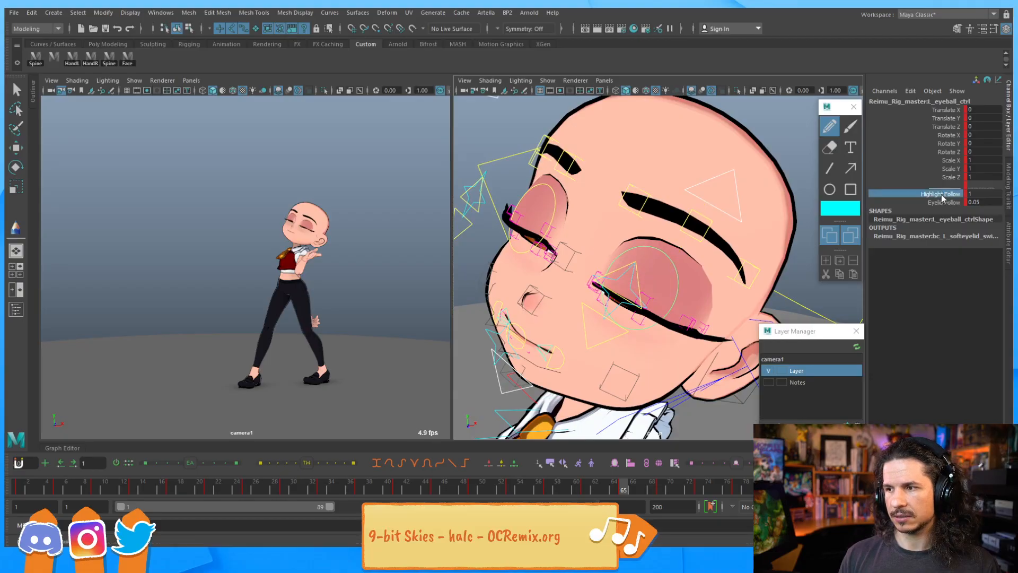
{"action": "middle_click_drag", "start_coordinate": [761, 212], "coordinate": [830, 214]}
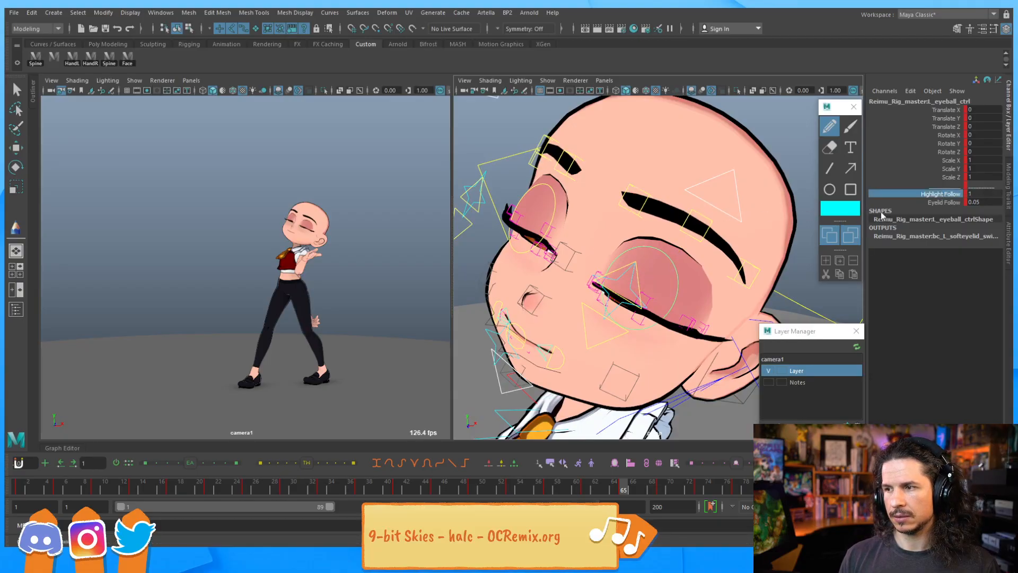
{"action": "key", "text": "w"}
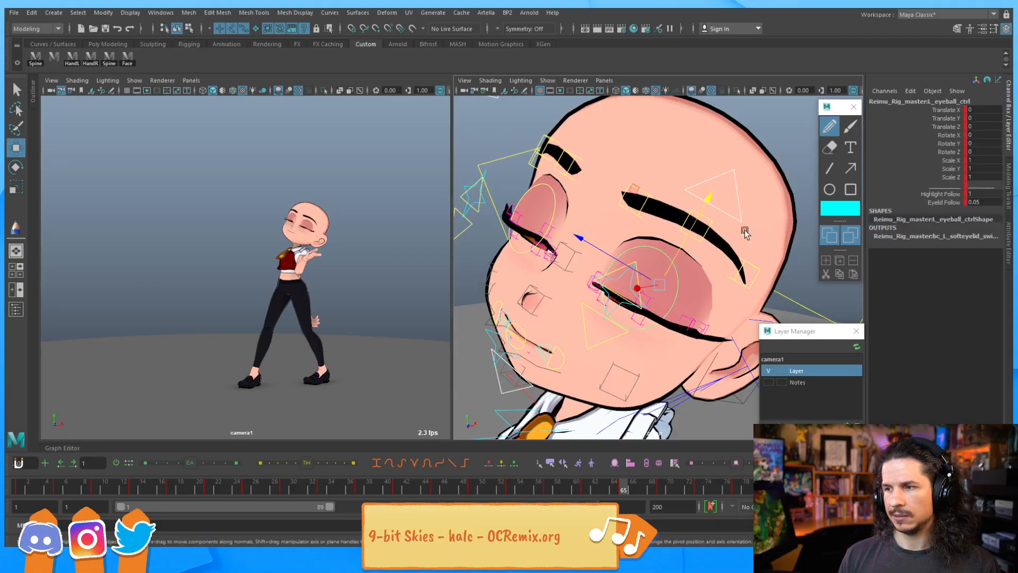
{"action": "left_click", "coordinate": [947, 203]}
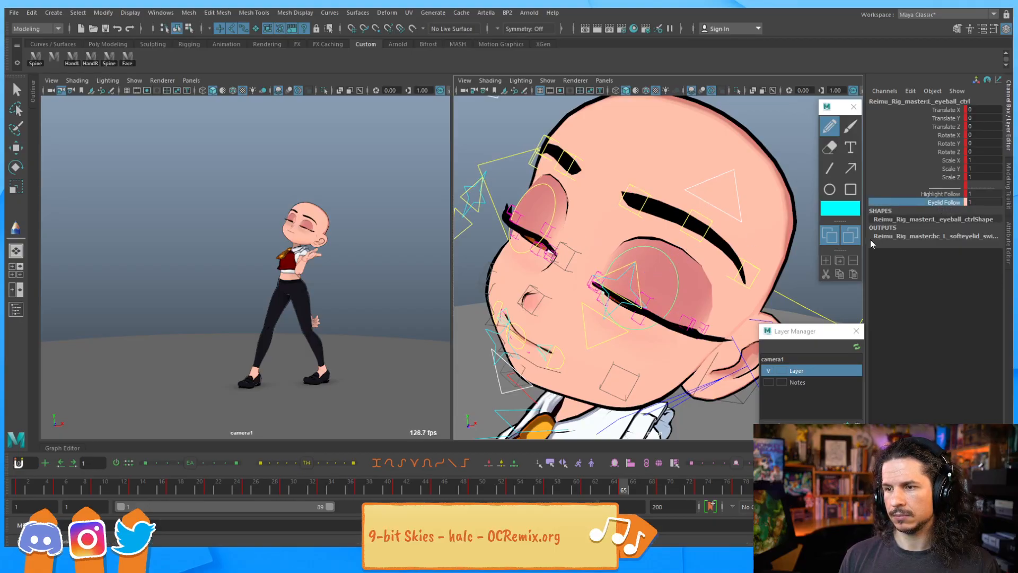
{"action": "left_click_drag", "start_coordinate": [727, 258], "coordinate": [751, 266], "text": "alt"}
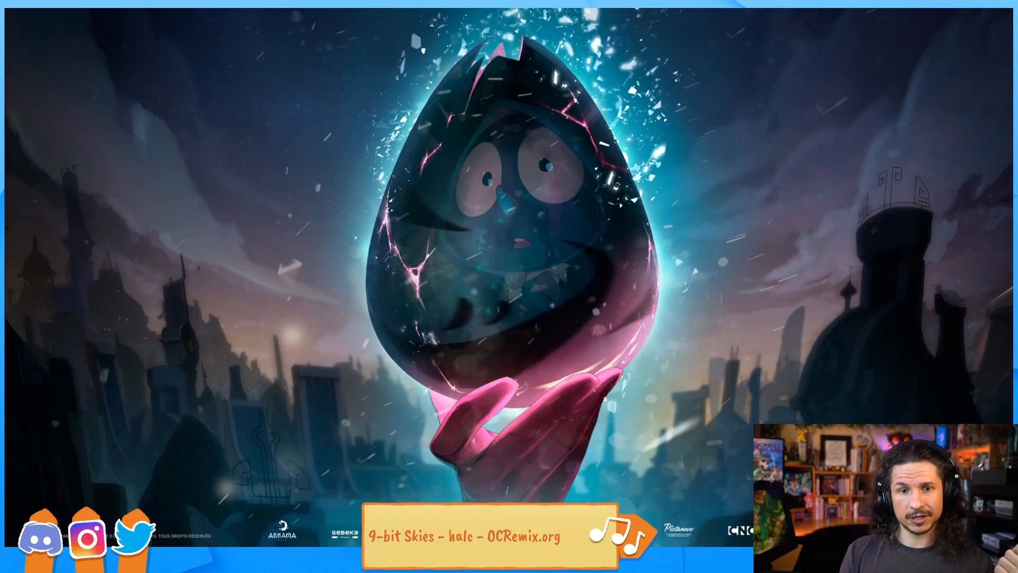
{"action": "left_click", "coordinate": [241, 533]}
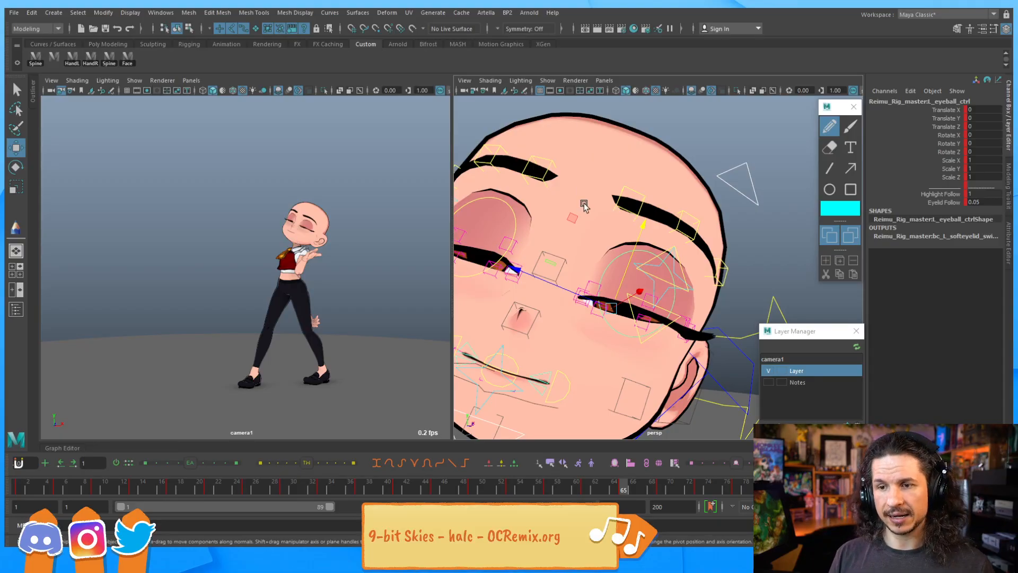
Zoom in on the closed left eye and raise the lower eyelid 02 control to reshape the lid line
{"action": "left_click_drag", "start_coordinate": [581, 270], "coordinate": [623, 259], "text": "alt"}
{"action": "scroll", "coordinate": [623, 260], "scroll_direction": "up", "scroll_amount": 3}
{"action": "left_click", "coordinate": [554, 242]}
{"action": "left_click_drag", "start_coordinate": [556, 249], "coordinate": [600, 264], "text": "alt"}
{"action": "left_click", "coordinate": [597, 259]}
{"action": "left_click_drag", "start_coordinate": [619, 212], "coordinate": [625, 205]}
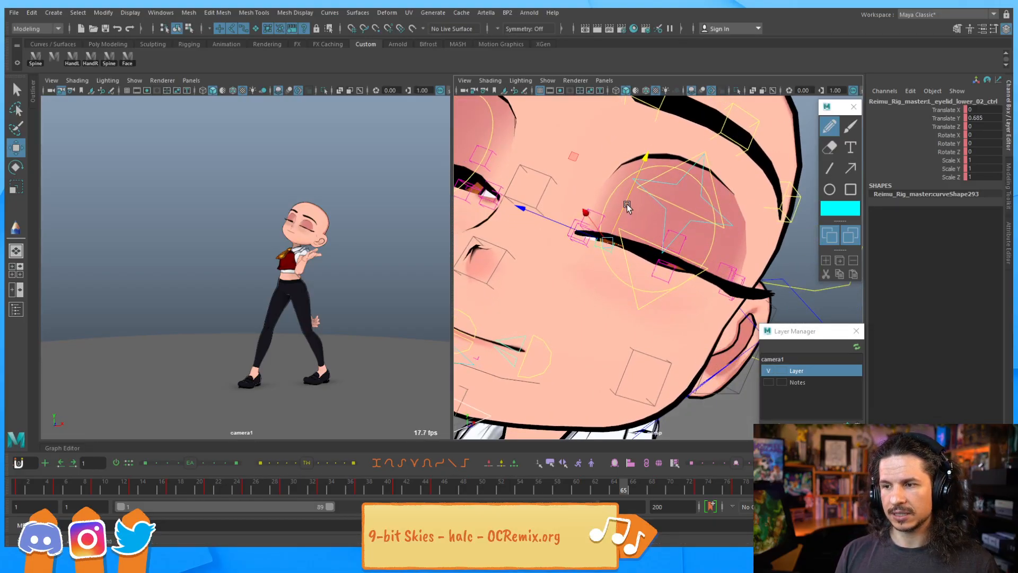
{"action": "left_click", "coordinate": [657, 277]}
{"action": "left_click_drag", "start_coordinate": [677, 244], "coordinate": [679, 233]}
{"action": "left_click_drag", "start_coordinate": [623, 256], "coordinate": [608, 254], "text": "alt"}
Move the upper eyelid 03 and 05 controls to refine the curve of the closed left eyelid
{"action": "key", "text": "q"}
{"action": "left_click", "coordinate": [674, 239]}
{"action": "key", "text": "w"}
{"action": "left_click_drag", "start_coordinate": [690, 218], "coordinate": [707, 198]}
{"action": "left_click", "coordinate": [599, 214]}
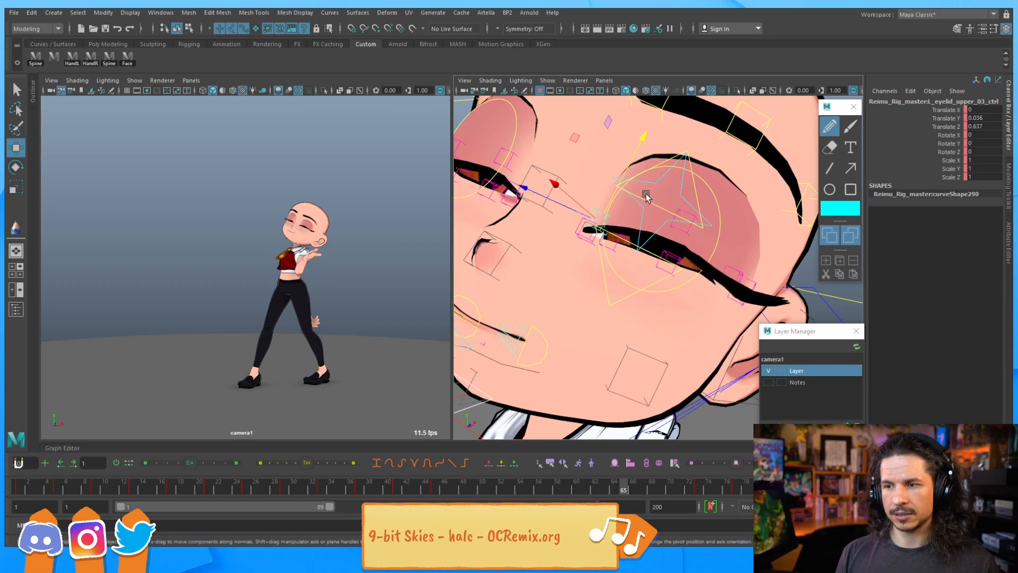
{"action": "left_click_drag", "start_coordinate": [615, 191], "coordinate": [620, 183]}
{"action": "left_click_drag", "start_coordinate": [701, 232], "coordinate": [725, 227], "text": "alt"}
{"action": "left_click", "coordinate": [708, 261]}
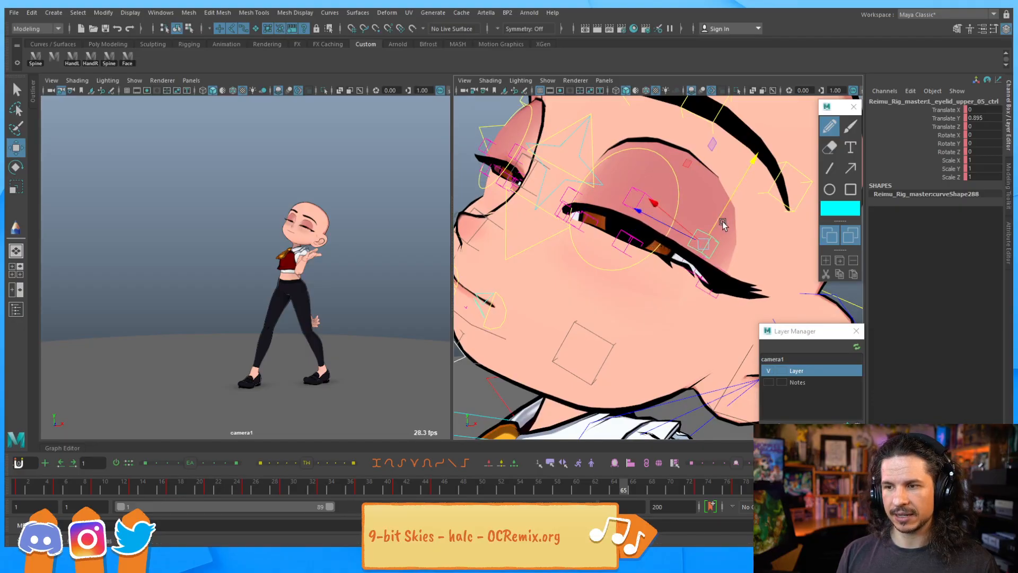
{"action": "left_click", "coordinate": [557, 233]}
{"action": "left_click_drag", "start_coordinate": [552, 175], "coordinate": [597, 188]}
{"action": "left_click", "coordinate": [586, 206]}
{"action": "left_click", "coordinate": [687, 259]}
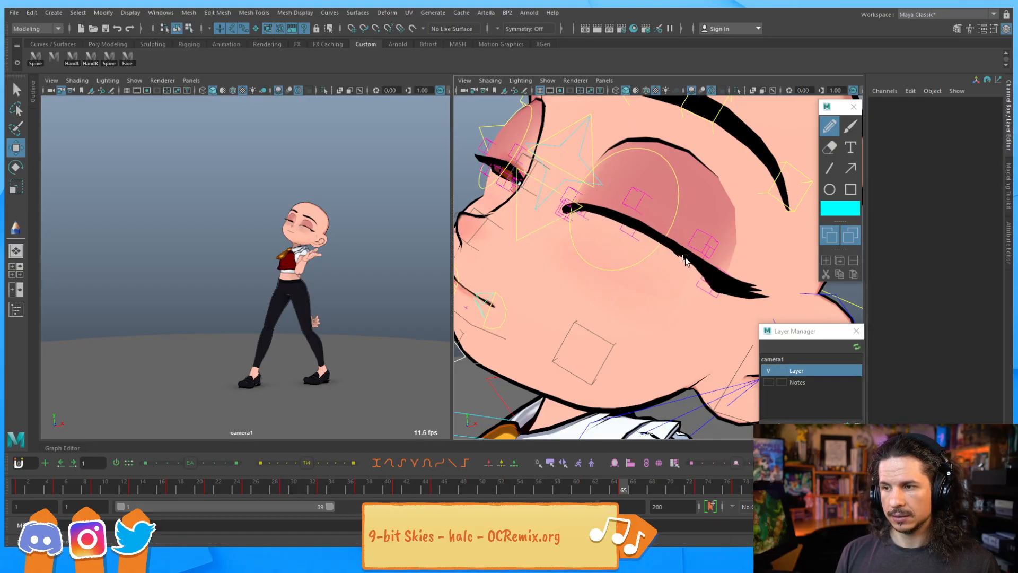
Raise the lower eyelid 04 and 03 controls and tweak the eye corner to shape the closed lid
{"action": "left_click", "coordinate": [695, 264]}
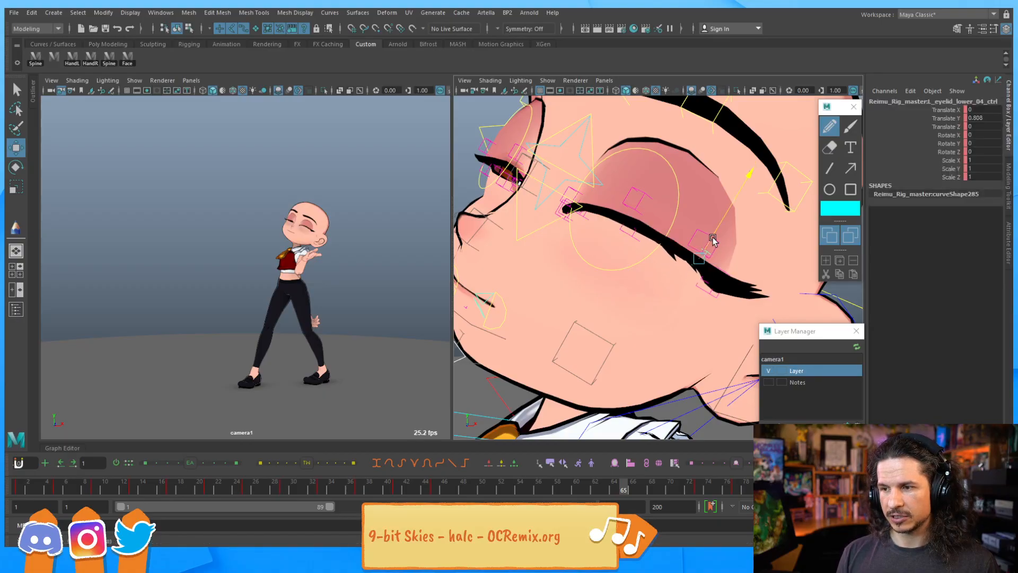
{"action": "left_click", "coordinate": [650, 206]}
{"action": "left_click_drag", "start_coordinate": [648, 207], "coordinate": [615, 227]}
{"action": "scroll", "coordinate": [692, 239], "scroll_direction": "up", "scroll_amount": 4}
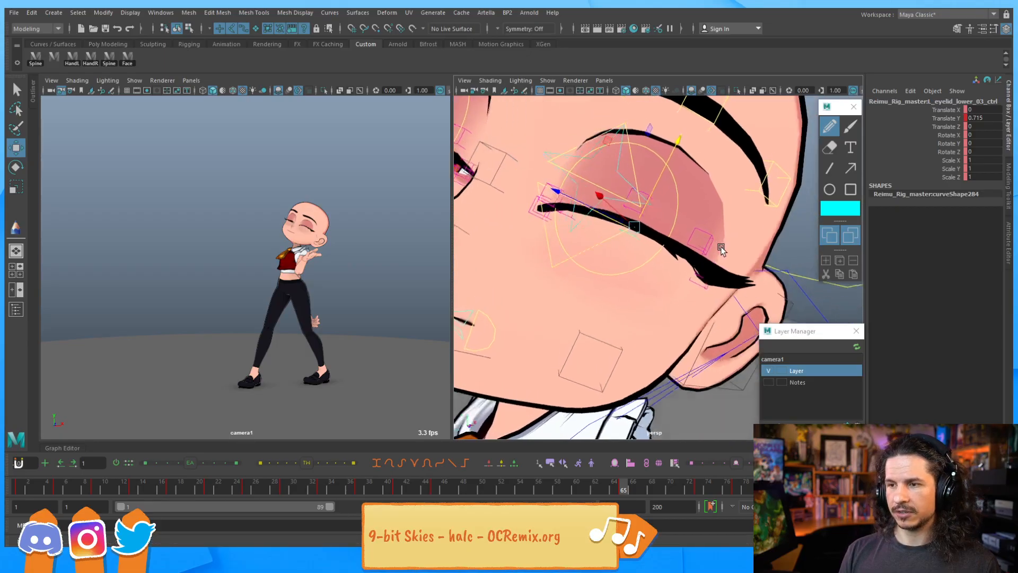
{"action": "scroll", "coordinate": [727, 263], "scroll_direction": "down", "scroll_amount": 5}
{"action": "scroll", "coordinate": [727, 264], "scroll_direction": "down", "scroll_amount": 4}
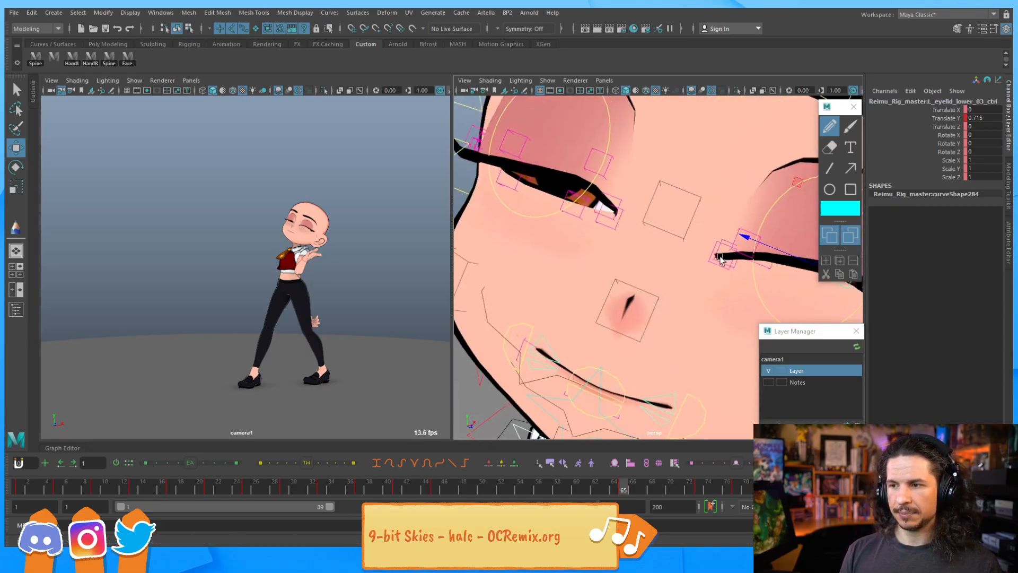
{"action": "scroll", "coordinate": [692, 250], "scroll_direction": "up", "scroll_amount": 6}
{"action": "left_click", "coordinate": [758, 243]}
{"action": "left_click", "coordinate": [717, 200]}
{"action": "left_click_drag", "start_coordinate": [717, 200], "coordinate": [697, 213]}
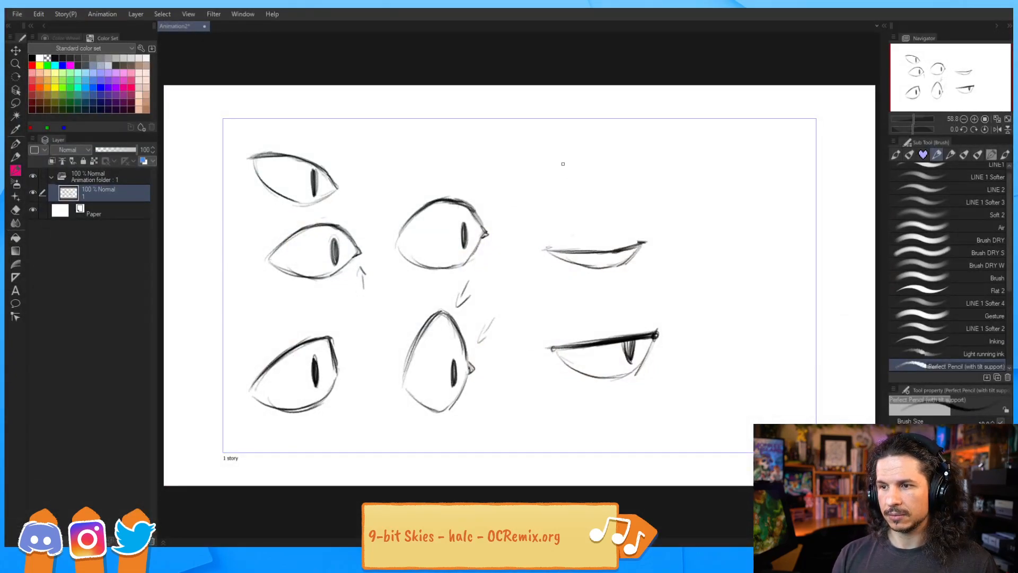
Switch to Clip Studio Paint and sketch two curved closed-eye lines above the eye drawings
{"action": "left_click_drag", "start_coordinate": [552, 167], "coordinate": [617, 179]}
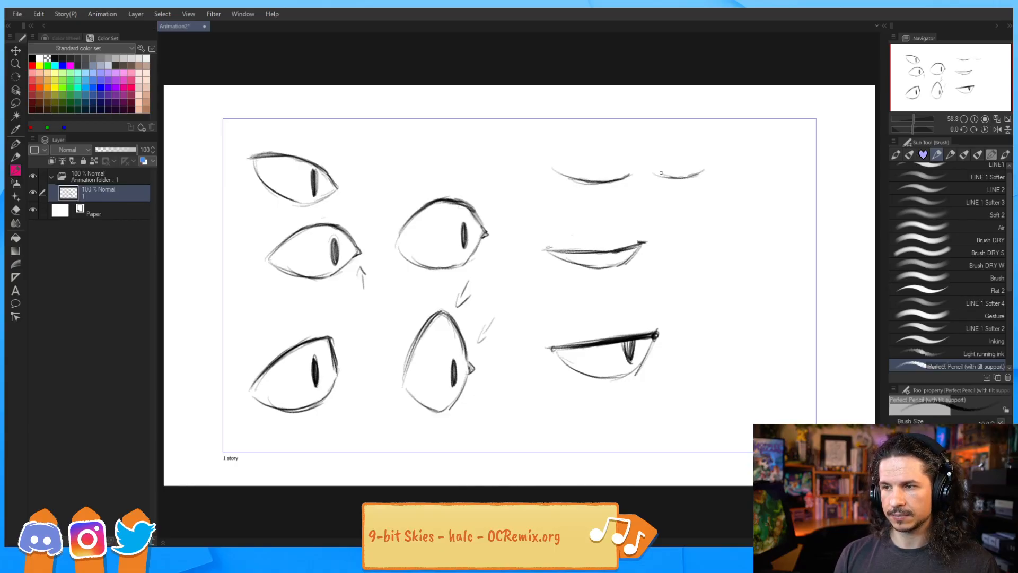
{"action": "left_click_drag", "start_coordinate": [665, 177], "coordinate": [704, 170]}
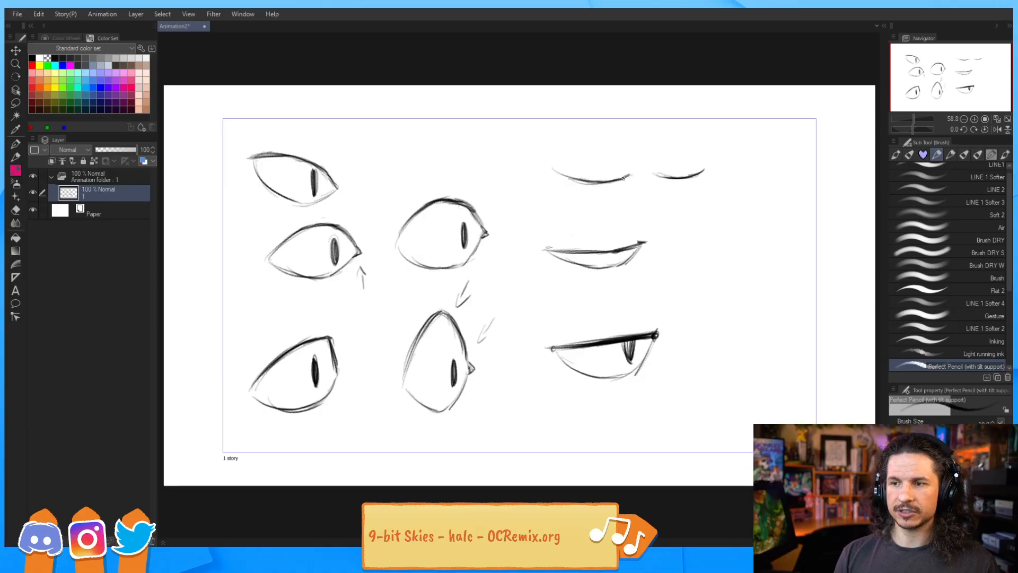
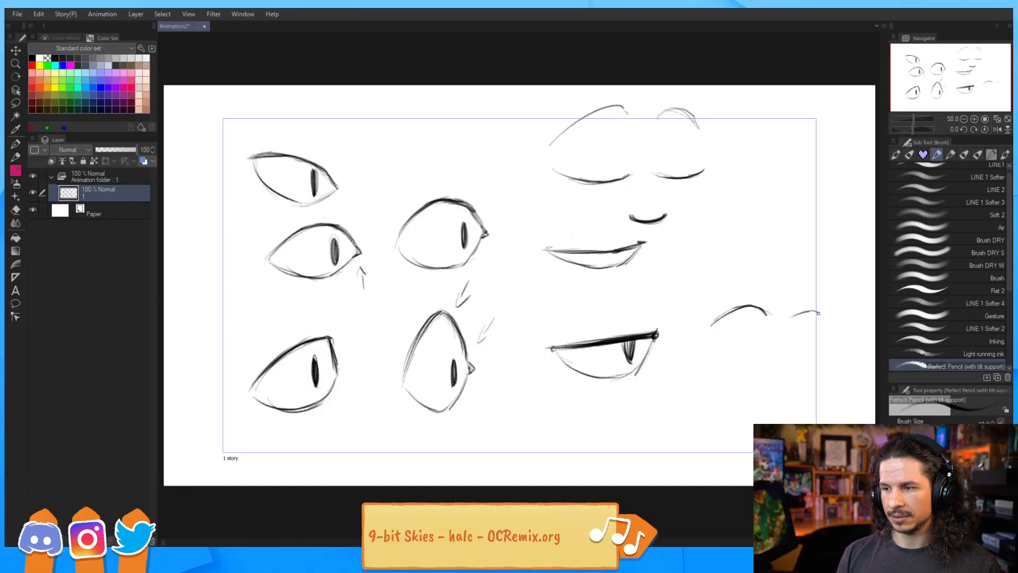
Sketch a pair of closed eyes with brows and a small smile in the canvas corner, switching between brush and eraser
{"action": "key", "text": "e"}
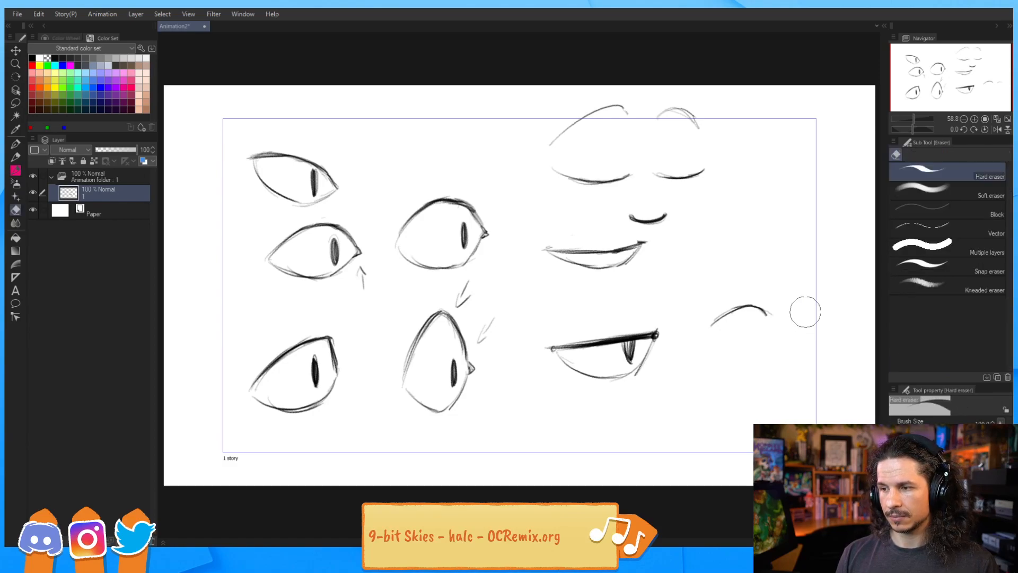
{"action": "key", "text": "b"}
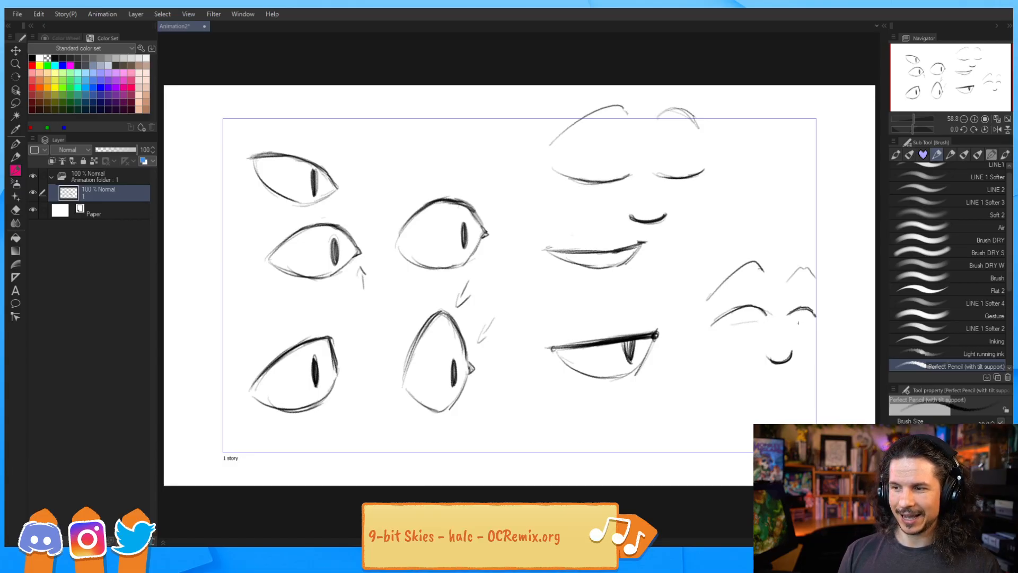
{"action": "key", "text": "e"}
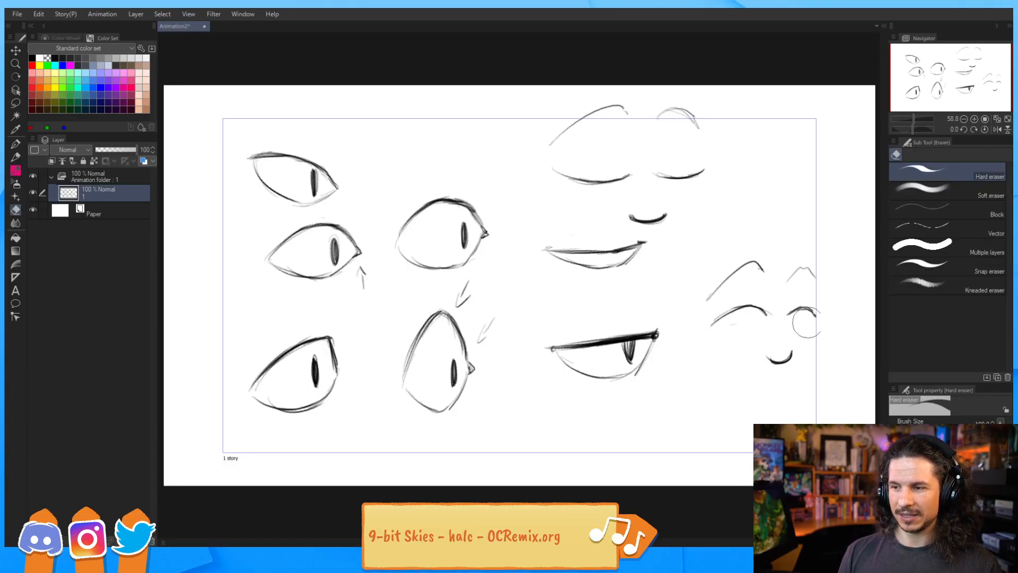
{"action": "key", "text": "b"}
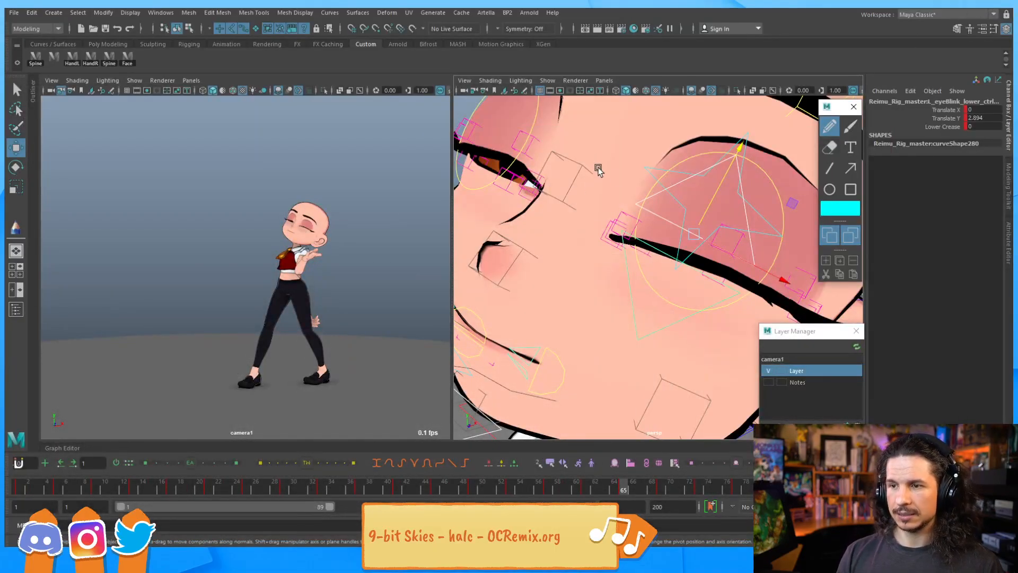
{"action": "left_click_drag", "start_coordinate": [598, 169], "coordinate": [582, 244], "text": "alt"}
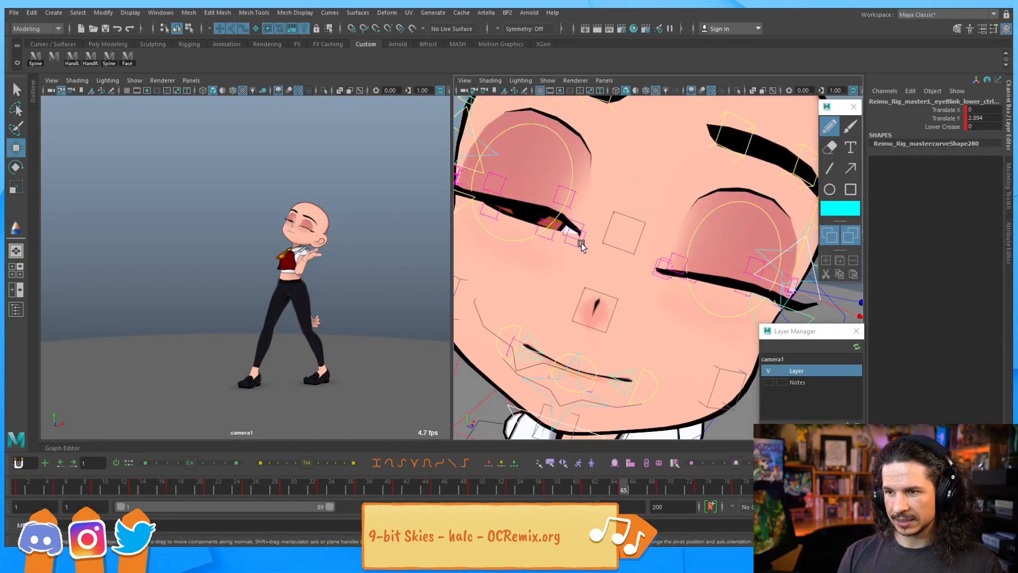
Move the eyelid controls of the character's near eye to close it
{"action": "left_click", "coordinate": [582, 245]}
{"action": "left_click_drag", "start_coordinate": [546, 212], "coordinate": [602, 250], "text": "alt"}
{"action": "left_click", "coordinate": [580, 223]}
{"action": "left_click_drag", "start_coordinate": [577, 201], "coordinate": [581, 186]}
{"action": "left_click", "coordinate": [640, 231]}
{"action": "left_click_drag", "start_coordinate": [645, 220], "coordinate": [648, 191]}
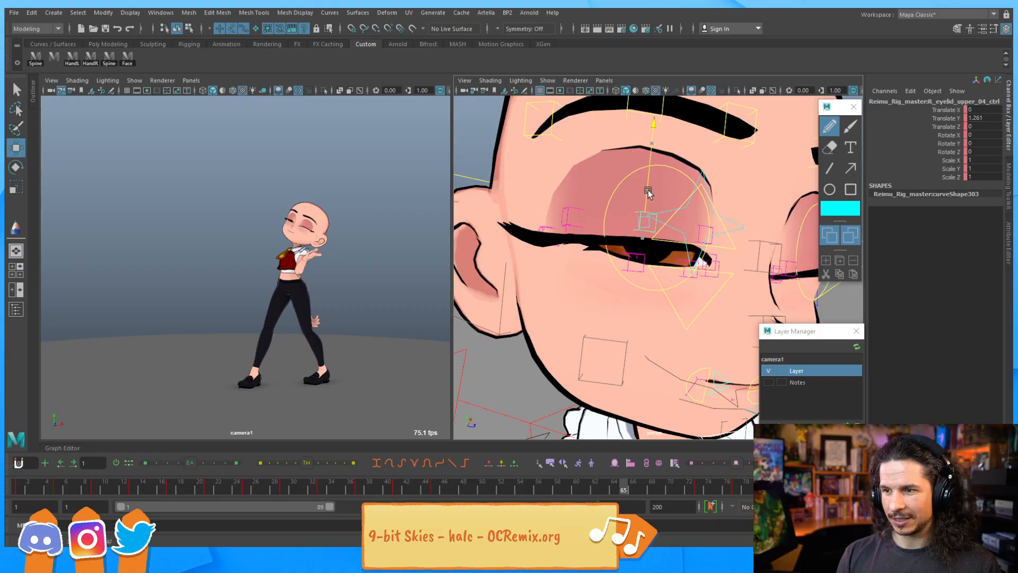
Adjust the blink and lower eyelid controls to reshape the closed eye's lash line
{"action": "left_click", "coordinate": [673, 305]}
{"action": "left_click_drag", "start_coordinate": [690, 254], "coordinate": [633, 234]}
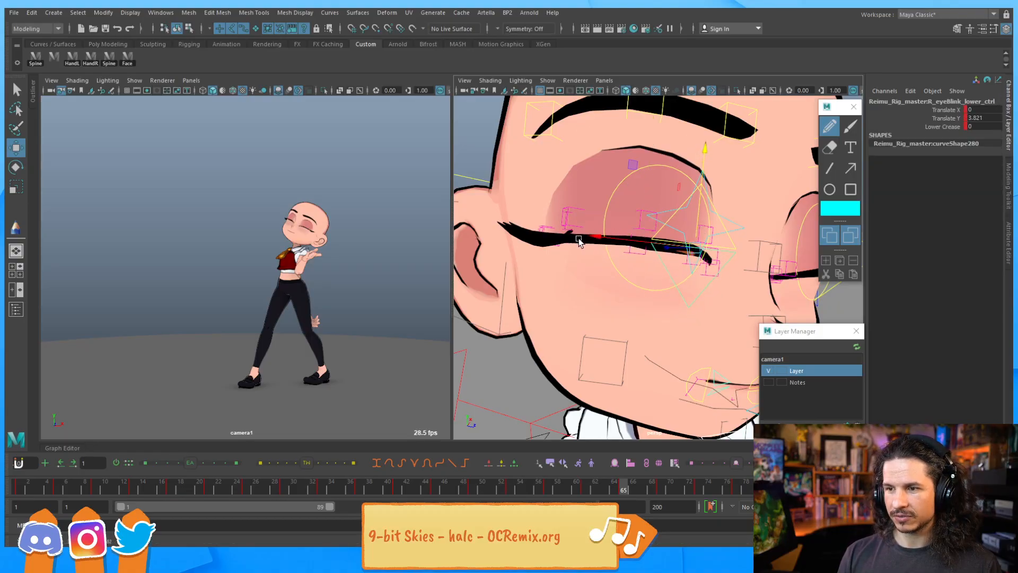
{"action": "left_click", "coordinate": [579, 241]}
{"action": "left_click", "coordinate": [575, 234]}
{"action": "left_click_drag", "start_coordinate": [577, 200], "coordinate": [641, 221]}
{"action": "left_click", "coordinate": [641, 253]}
{"action": "left_click", "coordinate": [688, 256]}
{"action": "left_click_drag", "start_coordinate": [688, 256], "coordinate": [648, 223]}
Lift the upper eyelid controls to round the closed lid
{"action": "left_click", "coordinate": [621, 190]}
{"action": "left_click_drag", "start_coordinate": [631, 170], "coordinate": [642, 152]}
{"action": "left_click", "coordinate": [681, 207]}
{"action": "left_click", "coordinate": [695, 222]}
{"action": "mouse_move", "coordinate": [698, 215]}
{"action": "left_mouse_down"}
{"action": "mouse_move", "coordinate": [718, 194]}
{"action": "mouse_move", "coordinate": [713, 202]}
{"action": "left_mouse_up"}
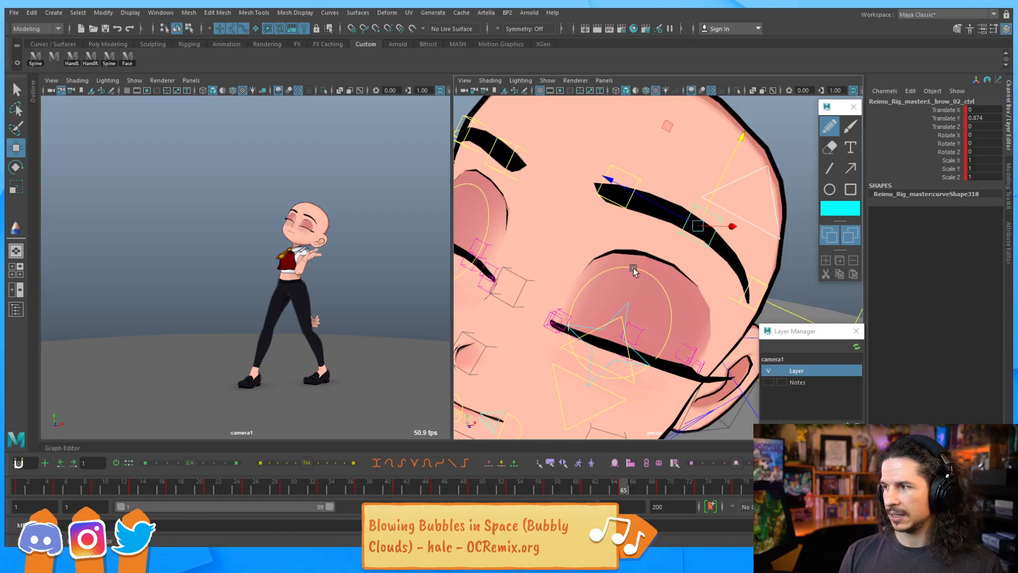
Reposition the eyebrow controls above the closed eye
{"action": "left_click_drag", "start_coordinate": [681, 269], "coordinate": [677, 231], "text": "alt"}
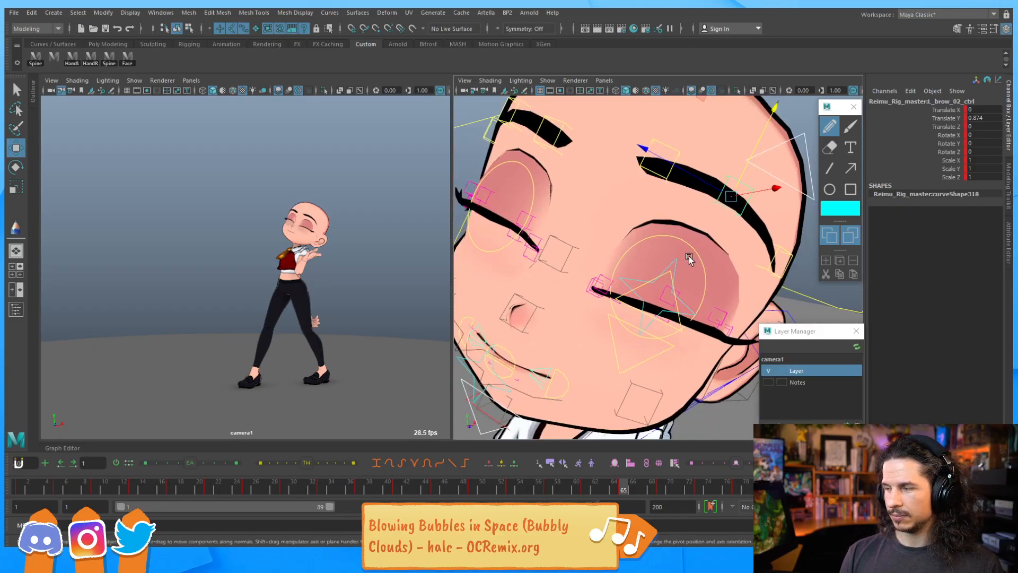
{"action": "left_click", "coordinate": [661, 155]}
{"action": "left_click", "coordinate": [740, 215], "text": "shift"}
{"action": "left_click", "coordinate": [778, 246], "text": "shift"}
{"action": "mouse_move", "coordinate": [792, 216]}
{"action": "left_mouse_down"}
{"action": "mouse_move", "coordinate": [777, 254]}
{"action": "mouse_move", "coordinate": [805, 203]}
{"action": "mouse_move", "coordinate": [787, 228]}
{"action": "left_mouse_up"}
{"action": "middle_click_drag", "start_coordinate": [631, 167], "coordinate": [717, 207], "text": "alt"}
{"action": "left_click_drag", "start_coordinate": [717, 207], "coordinate": [748, 213], "text": "alt"}
{"action": "right_click_drag", "start_coordinate": [747, 213], "coordinate": [666, 205], "text": "alt"}
Raise the individual upper lid controls one by one along the closed eye
{"action": "left_click", "coordinate": [661, 205]}
{"action": "left_click_drag", "start_coordinate": [665, 189], "coordinate": [672, 170]}
{"action": "left_click", "coordinate": [732, 221]}
{"action": "left_click_drag", "start_coordinate": [739, 203], "coordinate": [745, 192]}
{"action": "left_click", "coordinate": [780, 243]}
{"action": "left_click_drag", "start_coordinate": [782, 225], "coordinate": [783, 214]}
{"action": "left_click", "coordinate": [614, 185]}
{"action": "left_click_drag", "start_coordinate": [619, 167], "coordinate": [626, 153]}
Try moving the far eye's socket control, undoing the moves
{"action": "left_click_drag", "start_coordinate": [718, 252], "coordinate": [666, 227], "text": "alt"}
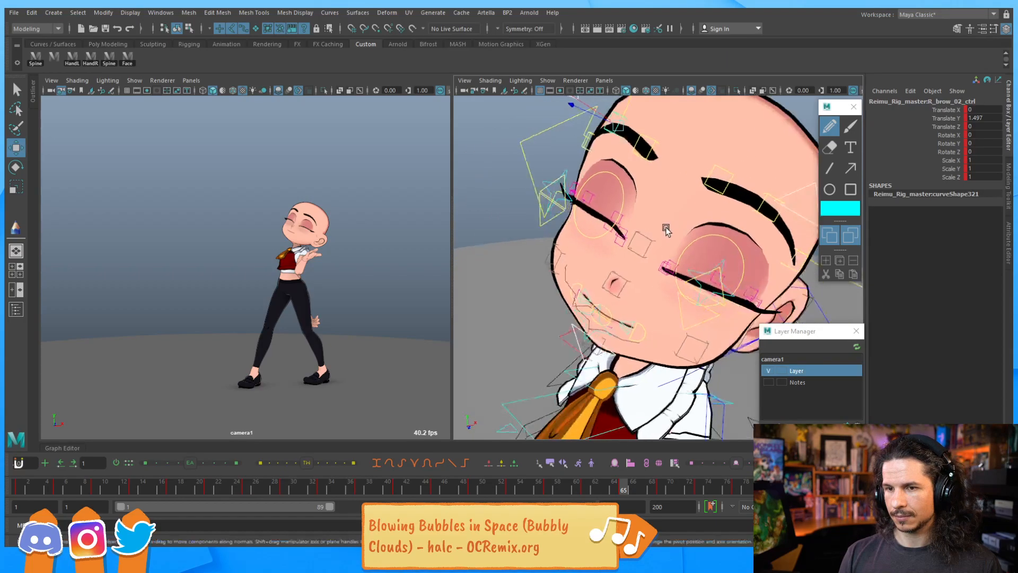
{"action": "right_click_drag", "start_coordinate": [666, 227], "coordinate": [718, 216], "text": "alt"}
{"action": "left_click_drag", "start_coordinate": [718, 217], "coordinate": [651, 168], "text": "alt"}
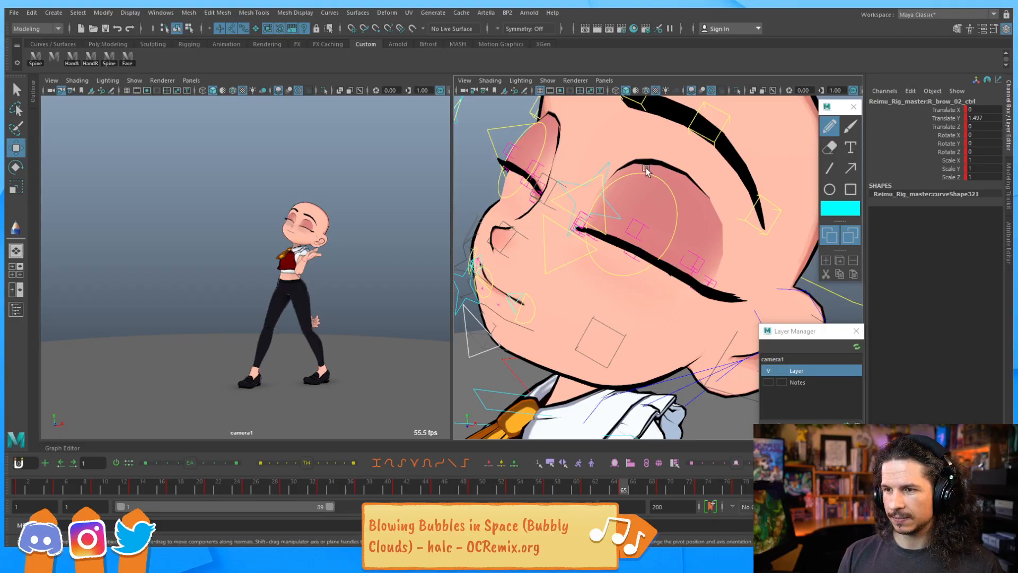
{"action": "left_click", "coordinate": [615, 219]}
{"action": "left_click_drag", "start_coordinate": [610, 206], "coordinate": [530, 210], "text": "alt"}
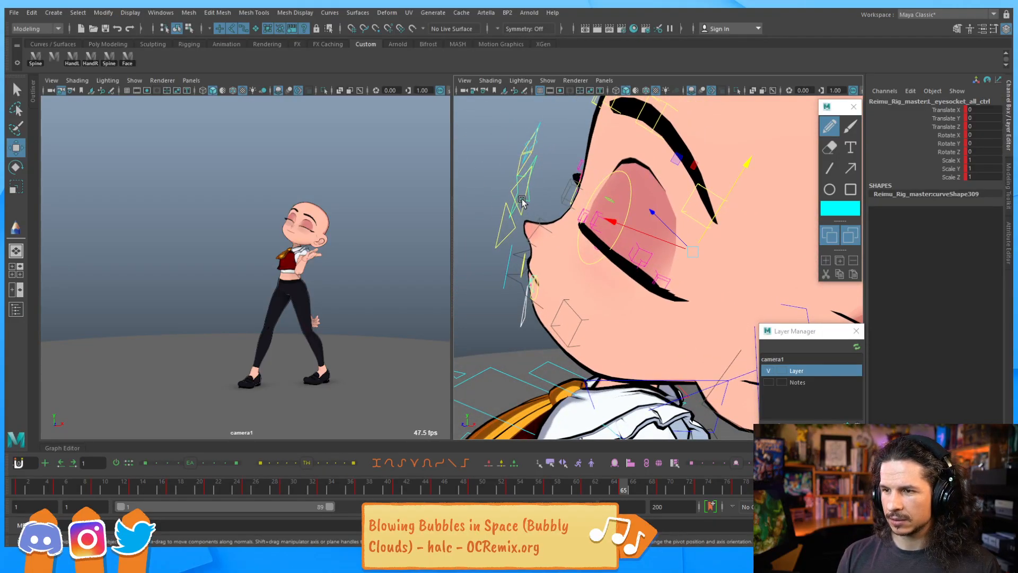
{"action": "left_click_drag", "start_coordinate": [515, 229], "coordinate": [544, 178], "text": "alt"}
{"action": "left_click_drag", "start_coordinate": [707, 213], "coordinate": [727, 198]}
{"action": "key", "text": "ctrl+z"}
{"action": "key", "text": "e"}
{"action": "key", "text": "r"}
{"action": "key", "text": "ctrl+z"}
Select the far eye's upper blink control and set its Translate Y to 0
{"action": "left_click_drag", "start_coordinate": [557, 198], "coordinate": [540, 223], "text": "alt"}
{"action": "left_click_drag", "start_coordinate": [993, 129], "coordinate": [991, 110]}
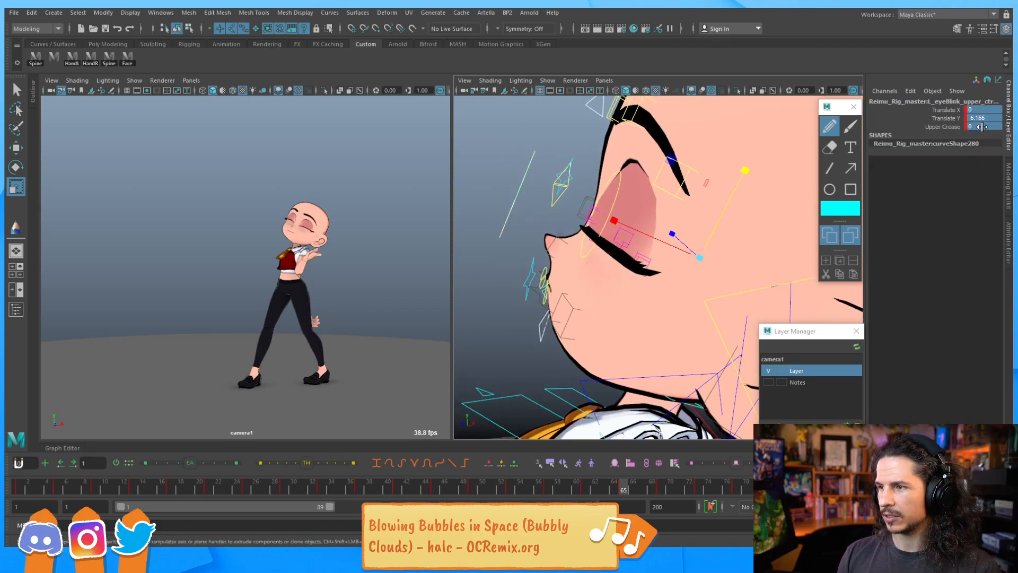
{"action": "type", "text": "0"}
{"action": "key", "text": "Return"}
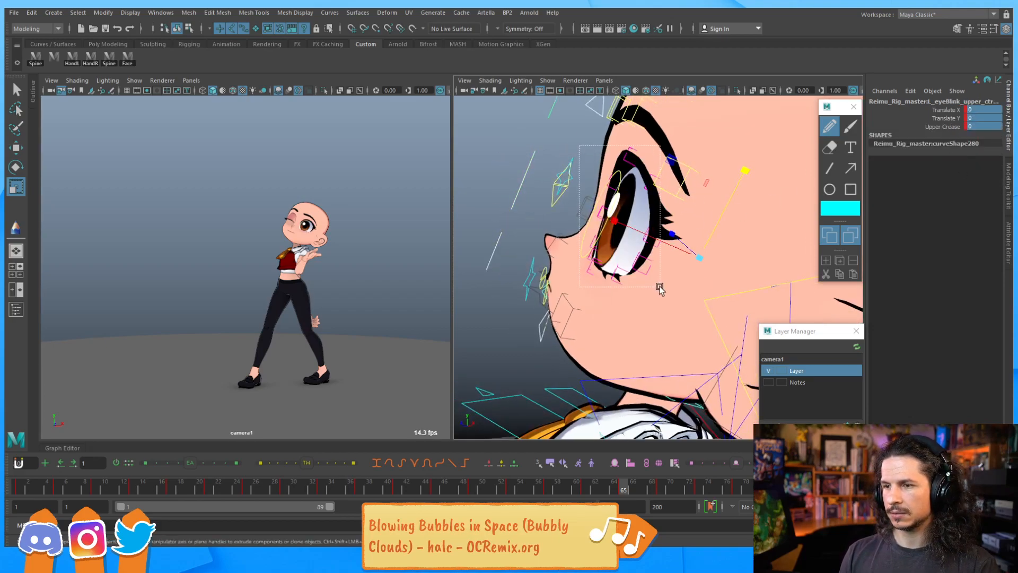
Try zeroing the channels of the control selected near the eye, then undo it
{"action": "left_click_drag", "start_coordinate": [660, 288], "coordinate": [659, 287]}
{"action": "left_click_drag", "start_coordinate": [985, 118], "coordinate": [984, 153]}
{"action": "type", "text": "0"}
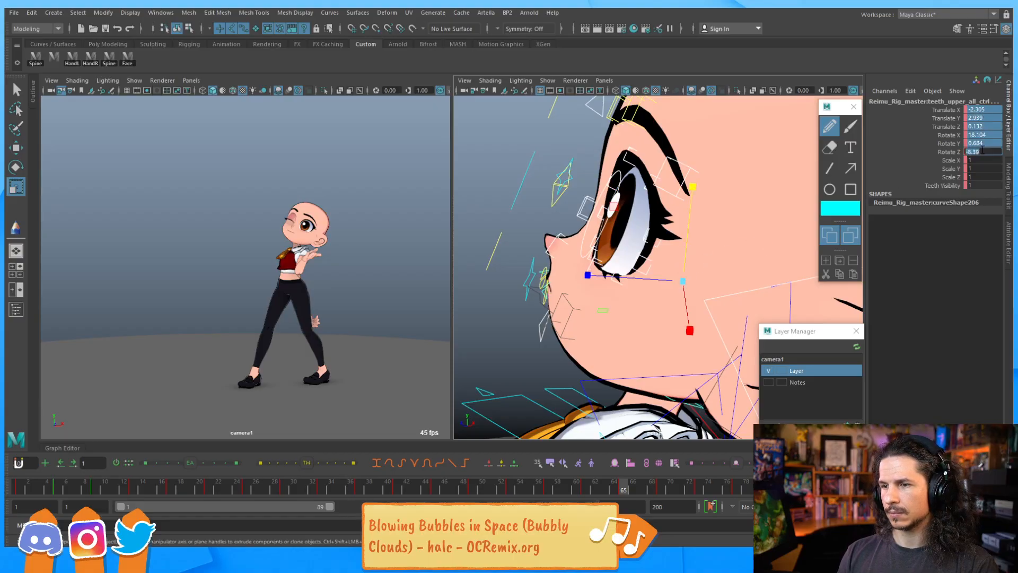
{"action": "key", "text": "Return"}
{"action": "scroll", "coordinate": [750, 195], "scroll_direction": "down", "scroll_amount": 6}
{"action": "key", "text": "ctrl+z"}
Select the eye socket control and reset its channel values to 0
{"action": "left_click_drag", "start_coordinate": [742, 202], "coordinate": [639, 212], "text": "alt"}
{"action": "left_click", "coordinate": [745, 276], "text": "ctrl"}
{"action": "type", "text": "0"}
{"action": "key", "text": "Return"}
Scale the eye socket control vertically to about 0.69 to narrow the eye
{"action": "left_click_drag", "start_coordinate": [605, 214], "coordinate": [610, 239], "text": "alt"}
{"action": "scroll", "coordinate": [584, 248], "scroll_direction": "up", "scroll_amount": 5}
{"action": "middle_click_drag", "start_coordinate": [610, 238], "coordinate": [652, 241], "text": "alt"}
{"action": "left_click_drag", "start_coordinate": [540, 206], "coordinate": [525, 200], "text": "alt"}
{"action": "left_click", "coordinate": [564, 197]}
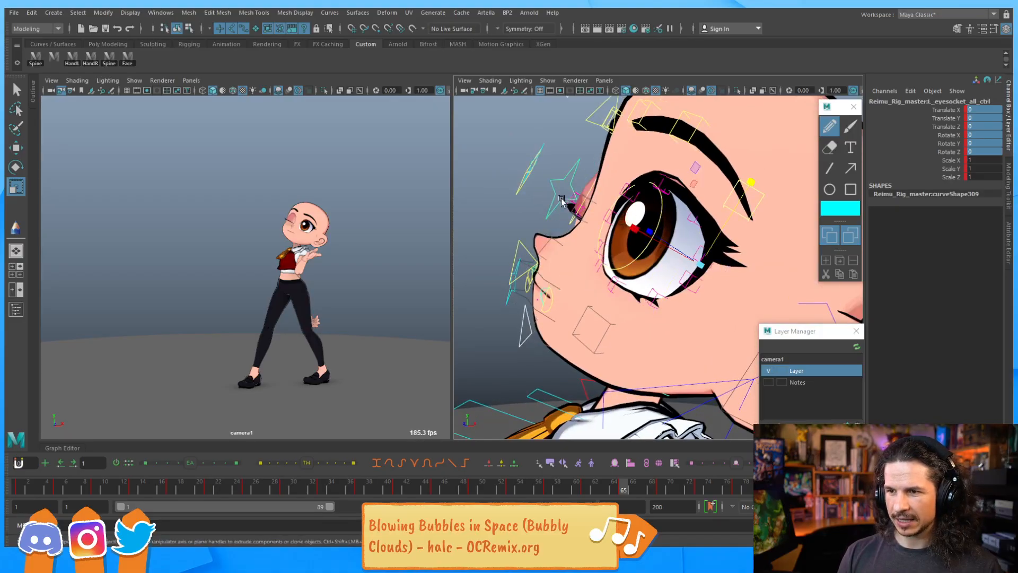
{"action": "left_click_drag", "start_coordinate": [751, 182], "coordinate": [754, 213]}
{"action": "left_click_drag", "start_coordinate": [604, 228], "coordinate": [643, 228], "text": "alt"}
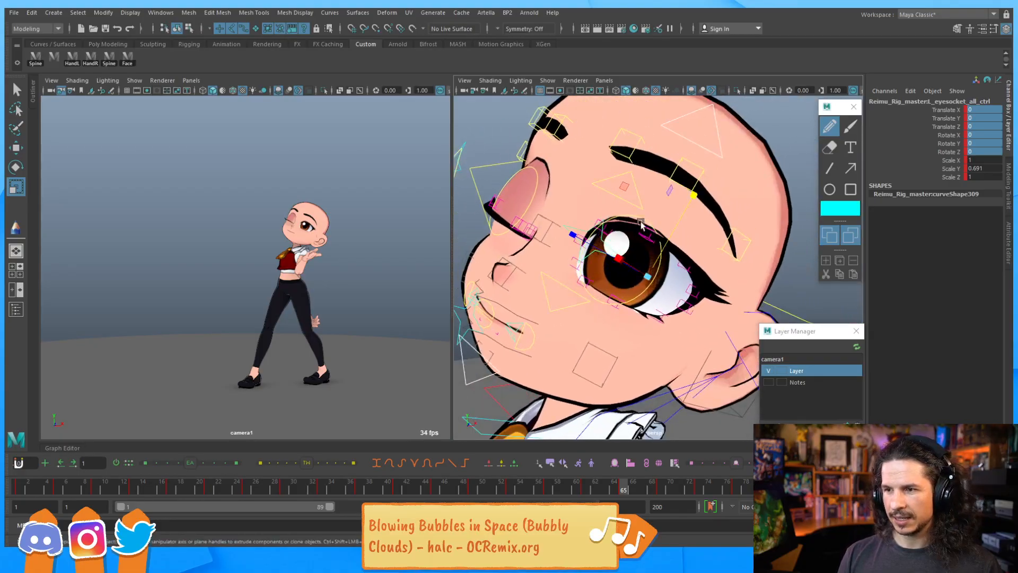
Lower the upper blink control to close the eye again
{"action": "left_click", "coordinate": [635, 208]}
{"action": "left_click", "coordinate": [638, 205]}
{"action": "key", "text": "w"}
{"action": "left_click_drag", "start_coordinate": [635, 164], "coordinate": [608, 222]}
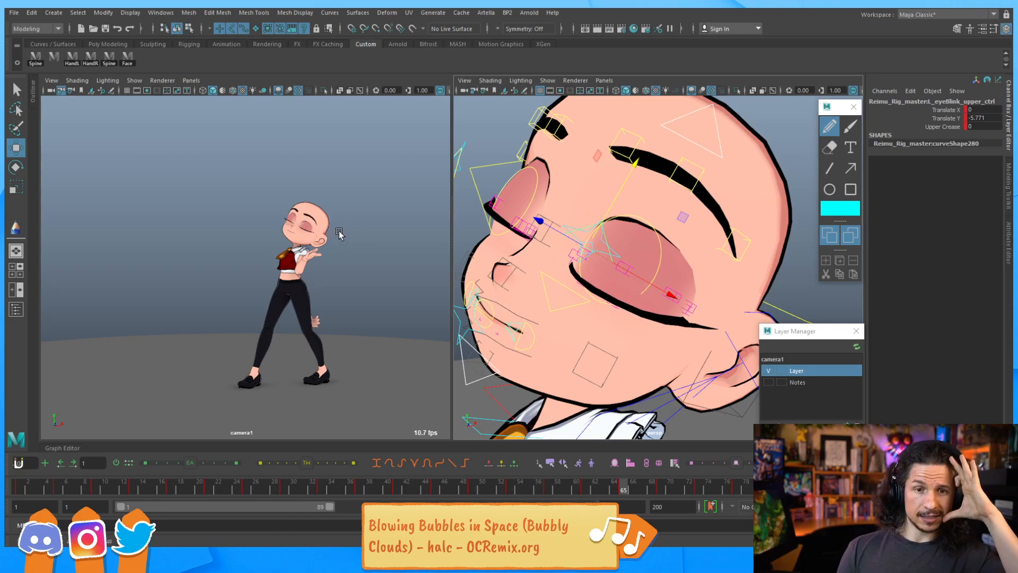
{"action": "left_click_drag", "start_coordinate": [626, 162], "coordinate": [630, 193]}
Select the other eye's upper blink control and set its Translate Y to 0
{"action": "left_click", "coordinate": [573, 288]}
{"action": "left_click_drag", "start_coordinate": [581, 263], "coordinate": [596, 241]}
{"action": "left_click_drag", "start_coordinate": [604, 206], "coordinate": [650, 229], "text": "alt"}
{"action": "right_click_drag", "start_coordinate": [649, 229], "coordinate": [596, 238], "text": "alt"}
{"action": "left_click_drag", "start_coordinate": [596, 238], "coordinate": [549, 230], "text": "alt"}
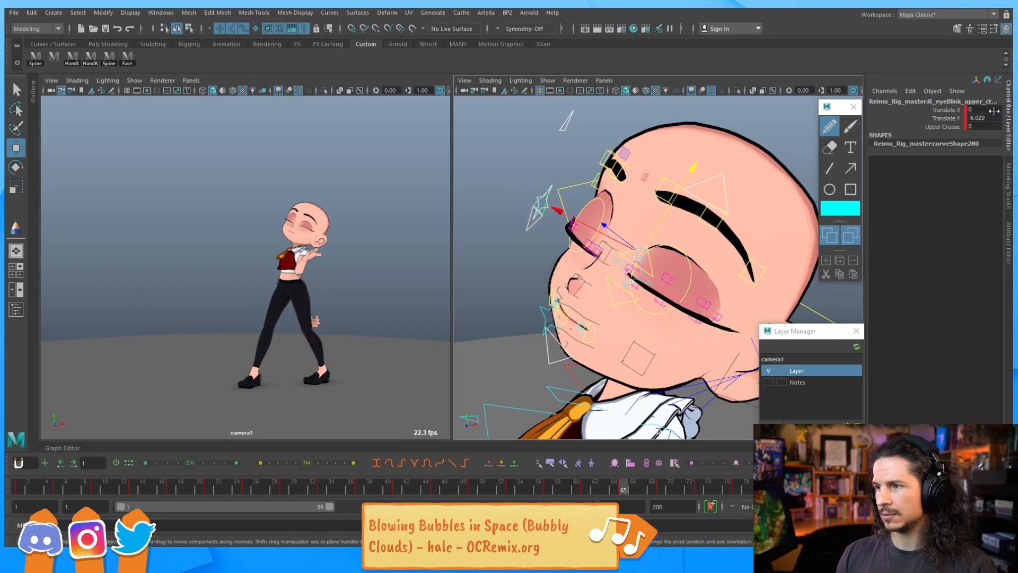
{"action": "left_click_drag", "start_coordinate": [994, 111], "coordinate": [949, 135]}
{"action": "type", "text": "0"}
{"action": "key", "text": "Return"}
Select the upper eyelid controls of the opened eye and inspect their channels
{"action": "left_click_drag", "start_coordinate": [534, 181], "coordinate": [610, 271]}
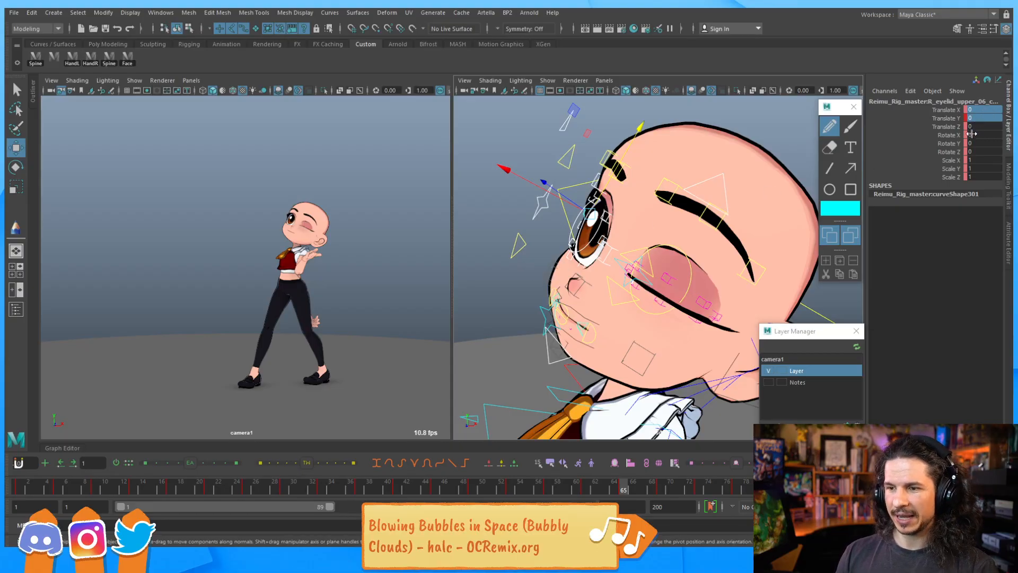
{"action": "left_click_drag", "start_coordinate": [973, 118], "coordinate": [989, 152]}
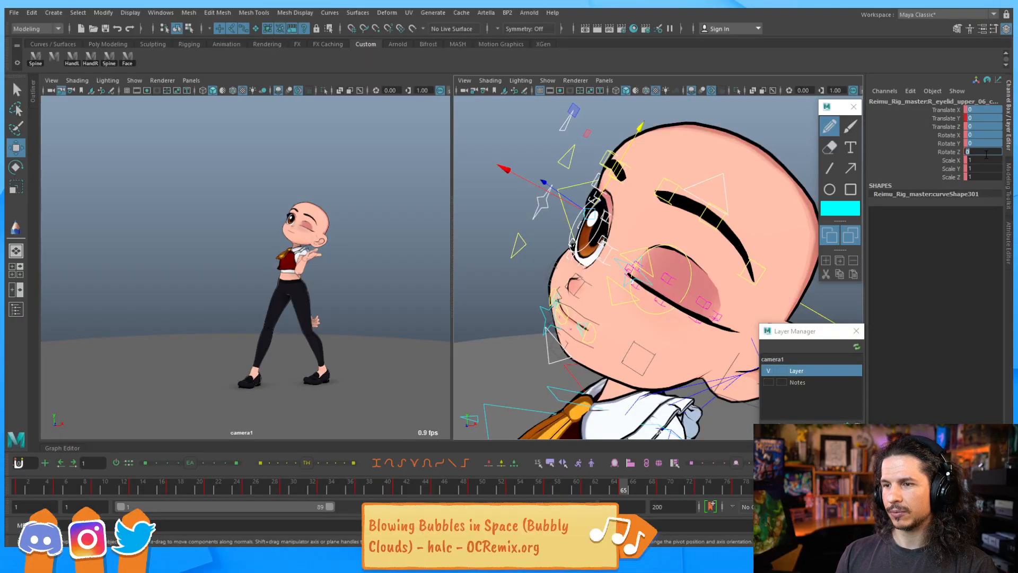
{"action": "left_click_drag", "start_coordinate": [658, 272], "coordinate": [695, 286], "text": "alt"}
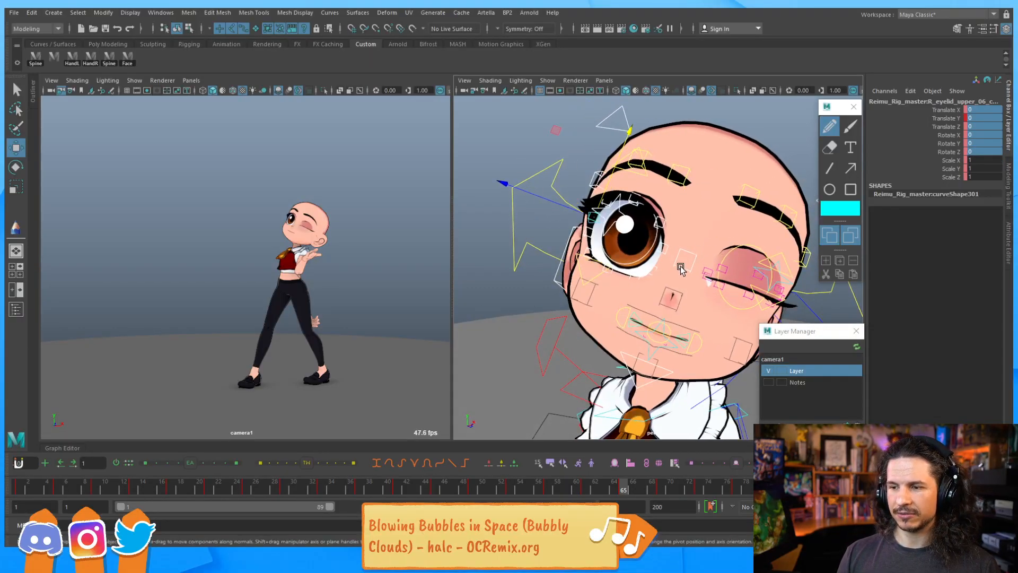
Select the face controls and scale the right eye socket control
{"action": "left_click", "coordinate": [533, 312]}
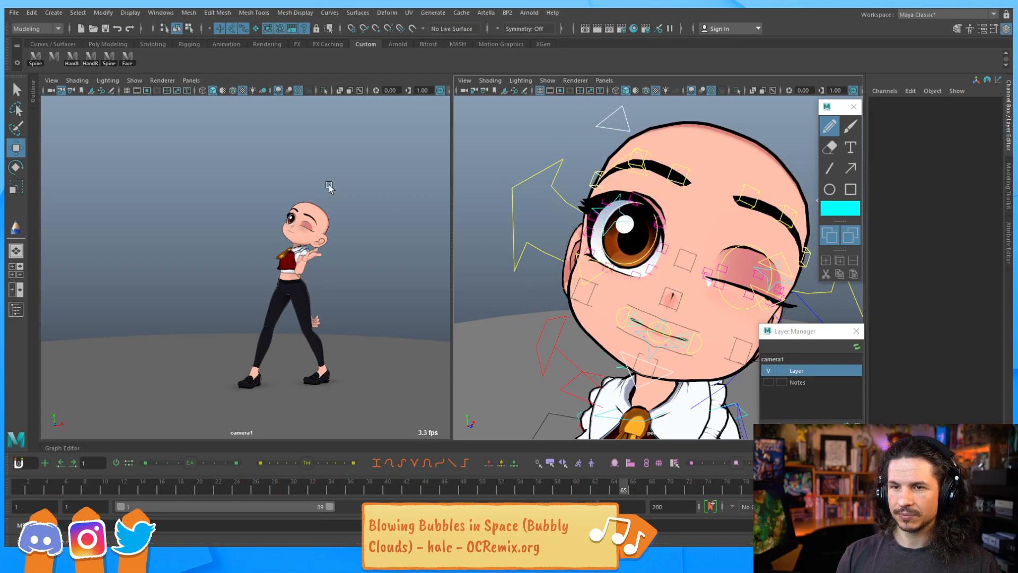
{"action": "left_click", "coordinate": [129, 59]}
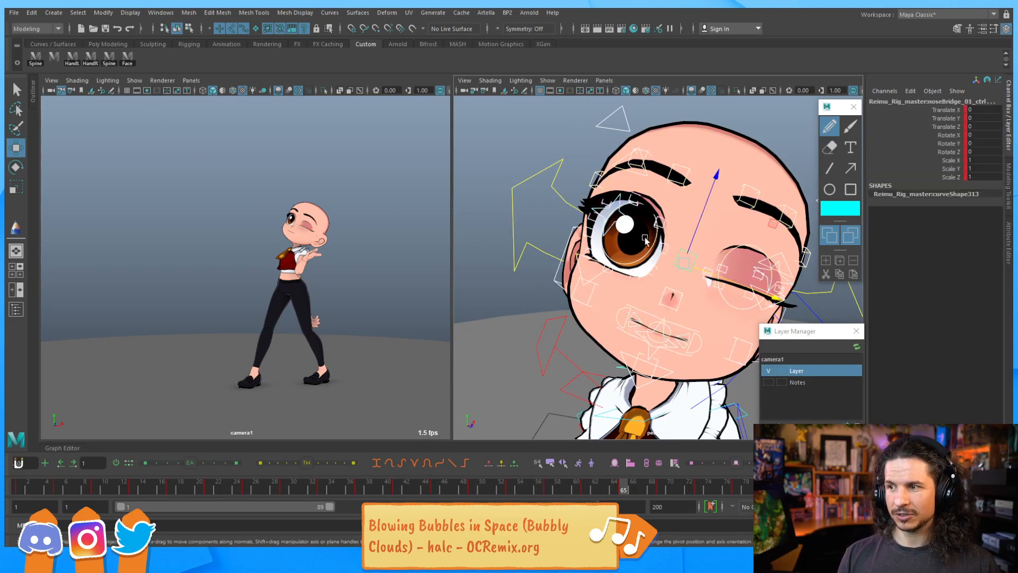
{"action": "scroll", "coordinate": [579, 321], "scroll_direction": "up", "scroll_amount": 5}
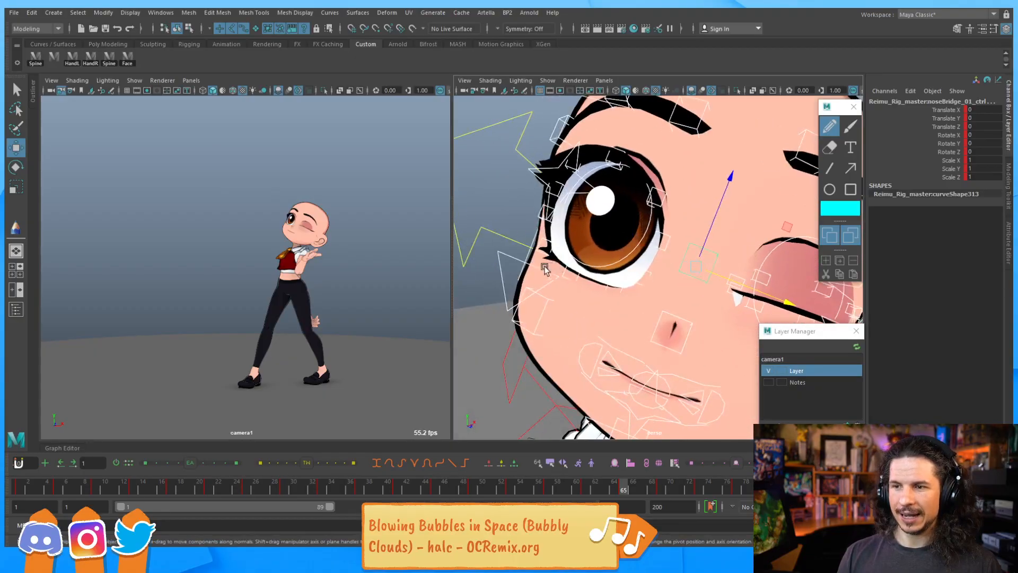
{"action": "key", "text": "r"}
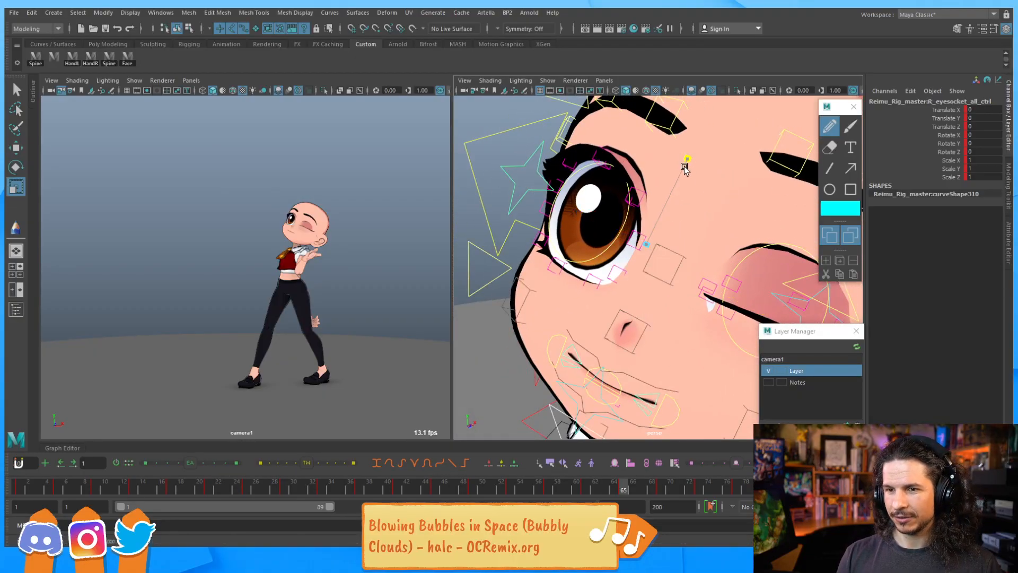
{"action": "left_click", "coordinate": [663, 208]}
{"action": "left_click_drag", "start_coordinate": [663, 208], "coordinate": [677, 195]}
Move the eyelid controls to close both eyes
{"action": "key", "text": "w"}
{"action": "left_click_drag", "start_coordinate": [592, 175], "coordinate": [562, 173], "text": "alt"}
{"action": "left_click", "coordinate": [521, 121]}
{"action": "left_click", "coordinate": [596, 148]}
{"action": "left_click", "coordinate": [507, 271]}
{"action": "left_click_drag", "start_coordinate": [527, 234], "coordinate": [588, 240]}
{"action": "mouse_move", "coordinate": [588, 240]}
{"action": "right_mouse_down", "text": "alt"}
{"action": "mouse_move", "coordinate": [642, 244]}
{"action": "mouse_move", "coordinate": [601, 242]}
{"action": "right_mouse_up", "text": "alt"}
{"action": "left_click_drag", "start_coordinate": [601, 243], "coordinate": [614, 250], "text": "alt"}
{"action": "left_click", "coordinate": [575, 159]}
{"action": "left_click_drag", "start_coordinate": [585, 199], "coordinate": [510, 284], "text": "alt"}
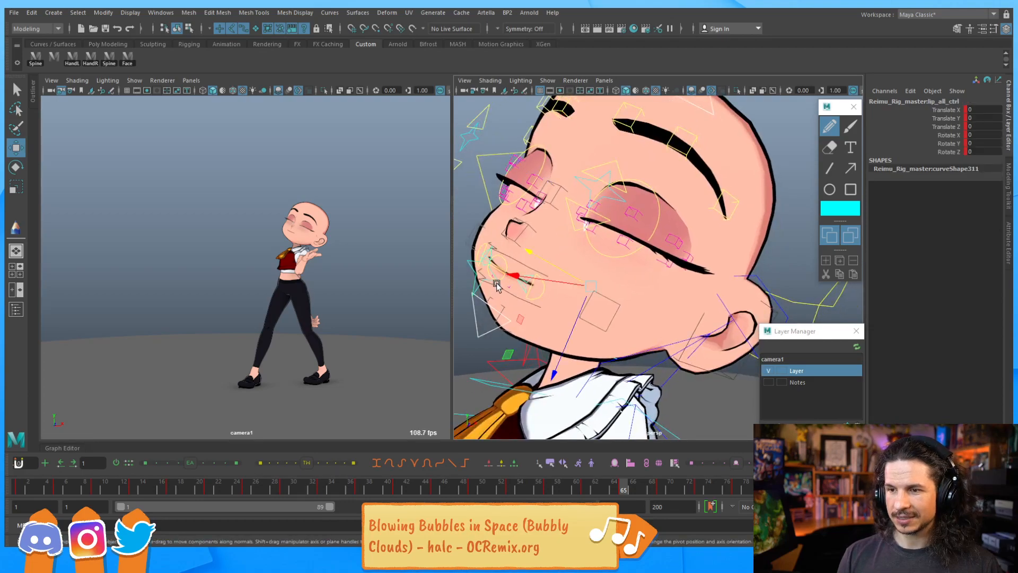
Rotate the lip control to tilt the mouth
{"action": "left_click", "coordinate": [495, 285]}
{"action": "key", "text": "e"}
{"action": "left_click_drag", "start_coordinate": [589, 338], "coordinate": [586, 344]}
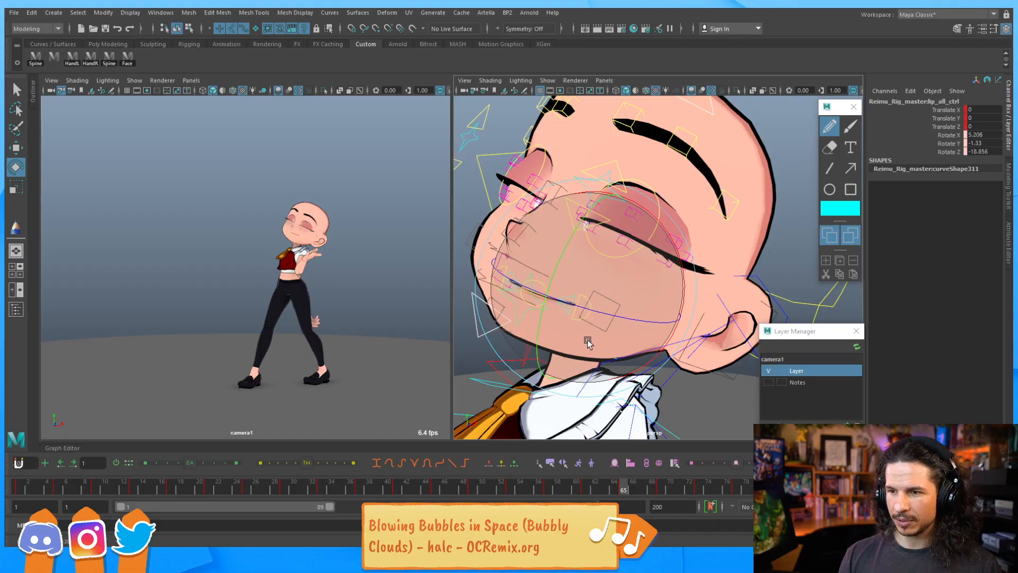
Select the main lip control and move the lip controls to shape the smile
{"action": "key", "text": "q"}
{"action": "left_click", "coordinate": [587, 293]}
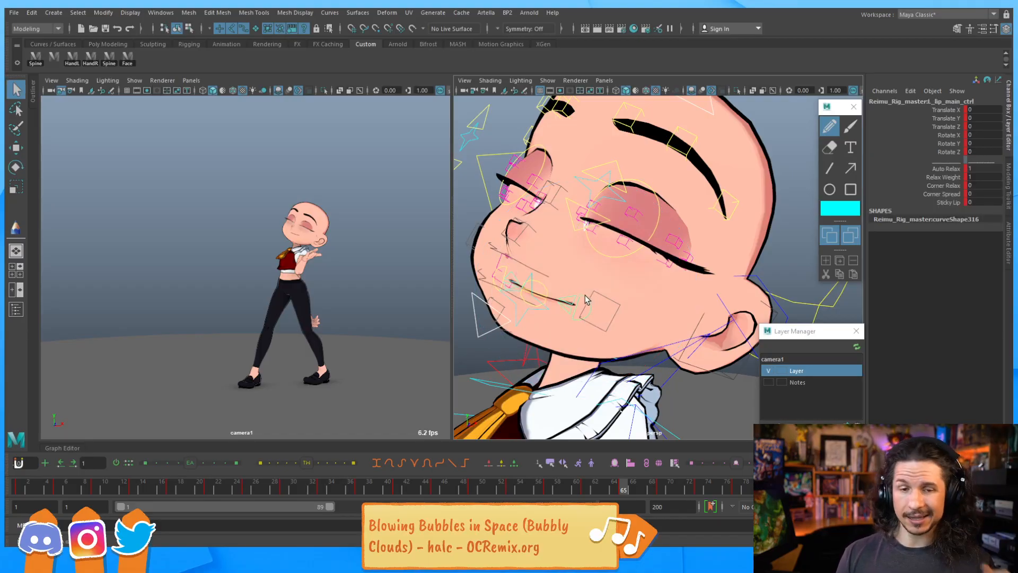
{"action": "left_click", "coordinate": [544, 300]}
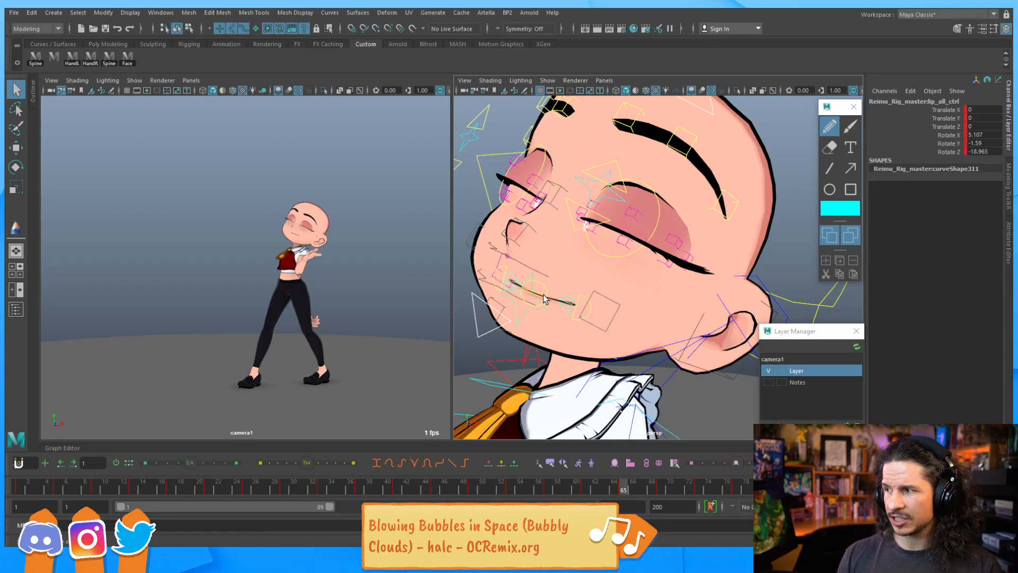
{"action": "key", "text": "w"}
{"action": "key", "text": "q"}
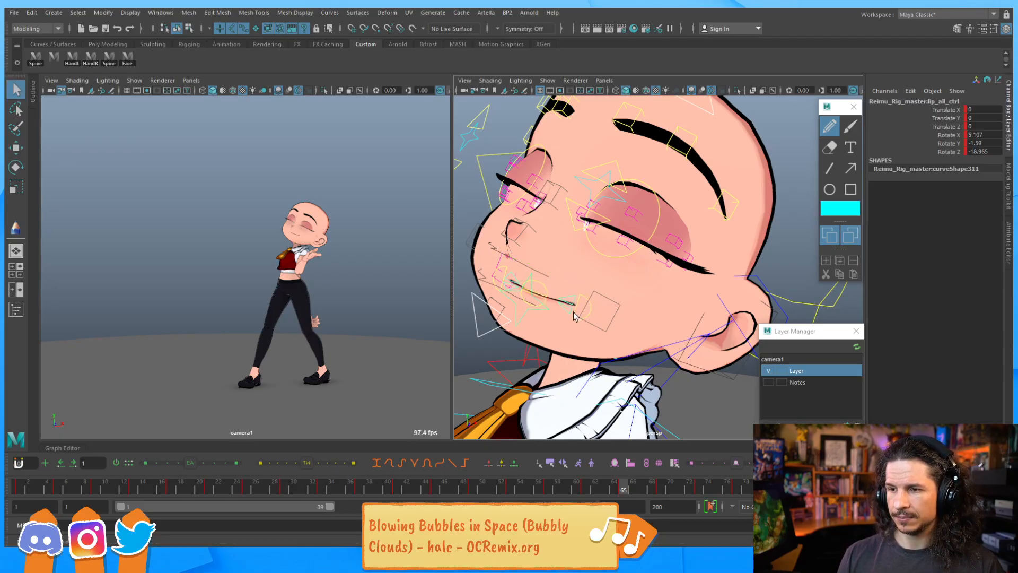
{"action": "left_click", "coordinate": [582, 300]}
{"action": "key", "text": "w"}
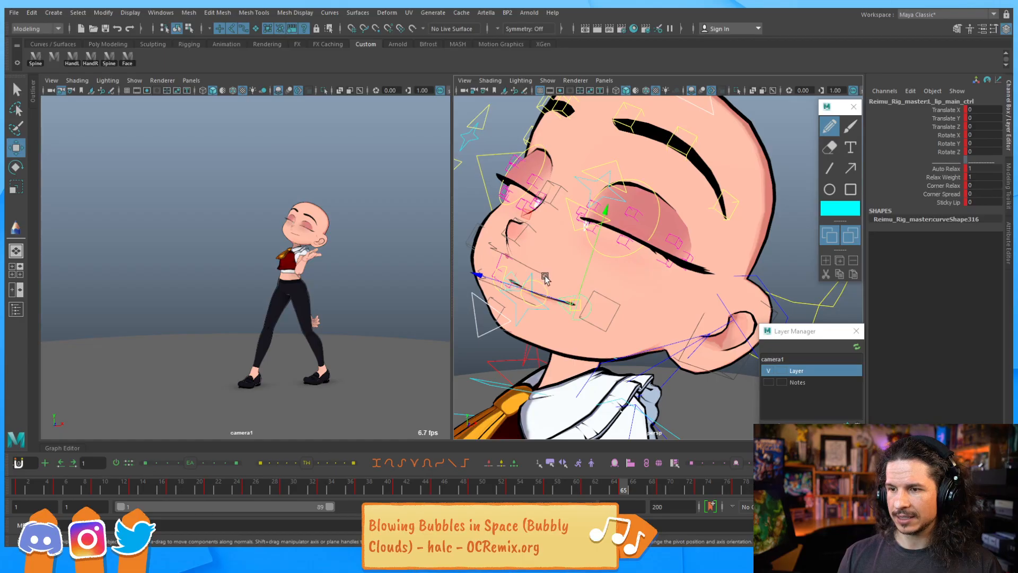
{"action": "left_click_drag", "start_coordinate": [545, 276], "coordinate": [538, 324], "text": "alt"}
{"action": "left_click_drag", "start_coordinate": [493, 274], "coordinate": [526, 281]}
{"action": "mouse_move", "coordinate": [574, 224]}
{"action": "middle_mouse_down"}
{"action": "mouse_move", "coordinate": [582, 209]}
{"action": "mouse_move", "coordinate": [562, 210]}
{"action": "mouse_move", "coordinate": [559, 221]}
{"action": "middle_mouse_up"}
{"action": "left_click_drag", "start_coordinate": [560, 220], "coordinate": [564, 340], "text": "alt"}
{"action": "left_click", "coordinate": [536, 322]}
Rotate the jaw control to open the mouth and fine-tune its position
{"action": "key", "text": "e"}
{"action": "key", "text": "q"}
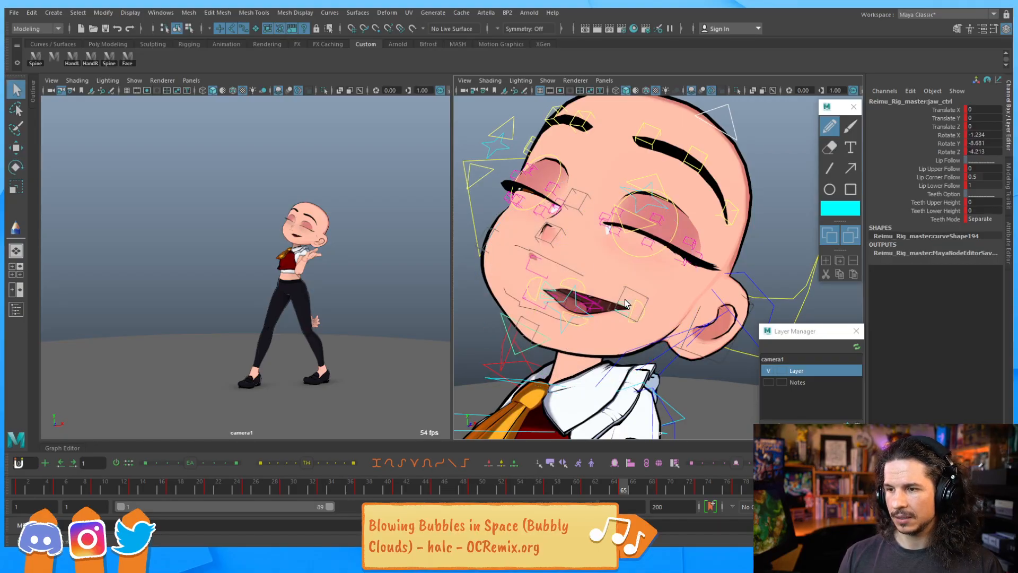
{"action": "left_click", "coordinate": [636, 307]}
{"action": "key", "text": "w"}
{"action": "left_click_drag", "start_coordinate": [585, 224], "coordinate": [601, 220]}
{"action": "key", "text": "e"}
{"action": "left_click_drag", "start_coordinate": [573, 284], "coordinate": [555, 283]}
{"action": "key", "text": "w"}
{"action": "mouse_move", "coordinate": [580, 232]}
{"action": "left_mouse_down"}
{"action": "mouse_move", "coordinate": [567, 235]}
{"action": "mouse_move", "coordinate": [582, 228]}
{"action": "left_mouse_up"}
Scrub the timeline to review the animation up to frame 76
{"action": "left_click_drag", "start_coordinate": [663, 485], "coordinate": [730, 487]}
{"action": "right_click_drag", "start_coordinate": [663, 328], "coordinate": [577, 280], "text": "alt"}
{"action": "left_click_drag", "start_coordinate": [577, 280], "coordinate": [607, 291], "text": "alt"}
{"action": "left_click_drag", "start_coordinate": [455, 490], "coordinate": [727, 463]}
{"action": "left_click_drag", "start_coordinate": [525, 339], "coordinate": [497, 350], "text": "alt"}
{"action": "left_click_drag", "start_coordinate": [563, 333], "coordinate": [634, 275]}
{"action": "left_click_drag", "start_coordinate": [634, 318], "coordinate": [604, 318], "text": "alt"}
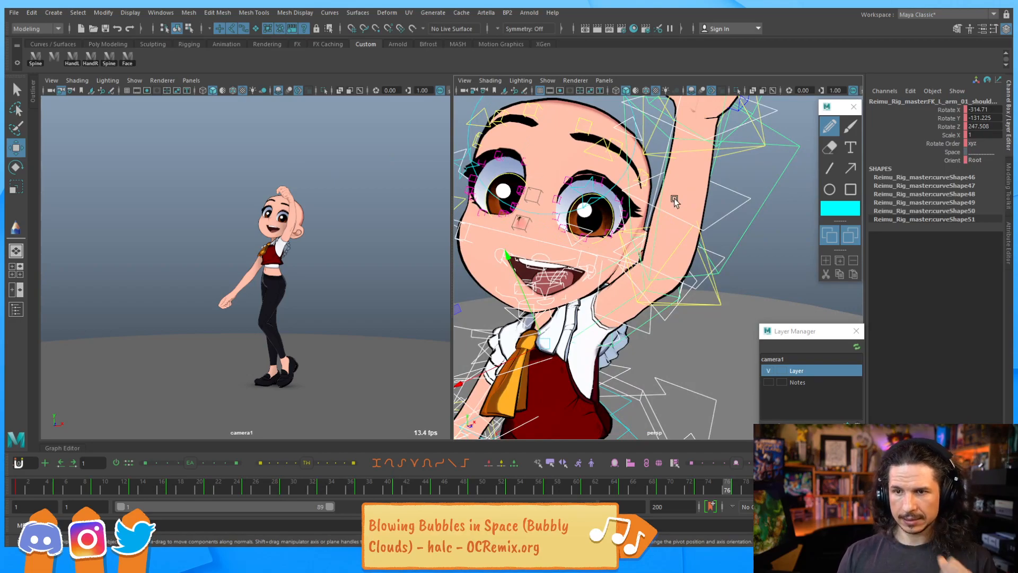
Select the rig's option control and adjust its control visibility settings
{"action": "right_click_drag", "start_coordinate": [764, 192], "coordinate": [582, 173], "text": "alt"}
{"action": "left_click_drag", "start_coordinate": [581, 173], "coordinate": [602, 215], "text": "alt"}
{"action": "left_click", "coordinate": [624, 165]}
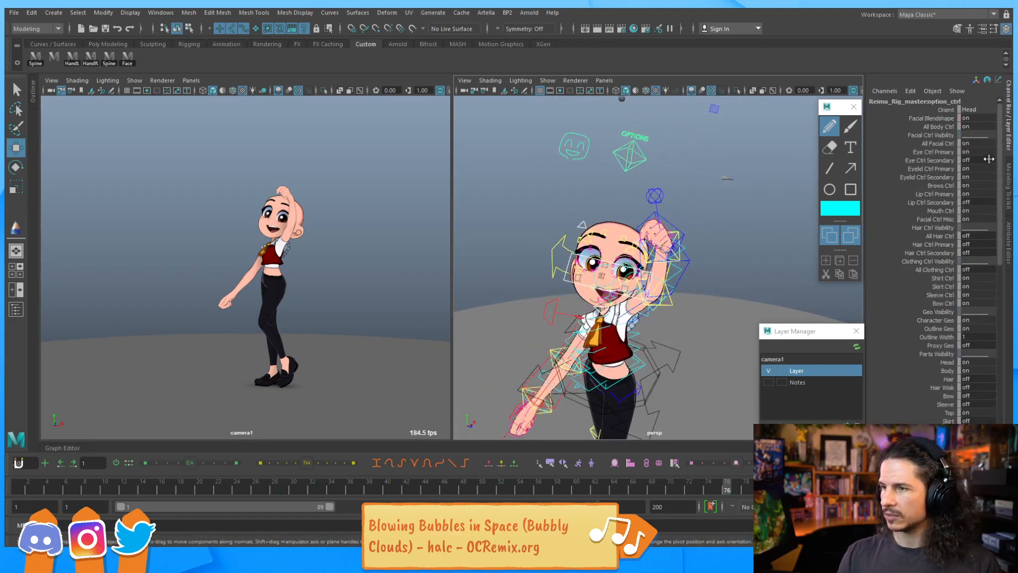
{"action": "left_click_drag", "start_coordinate": [980, 126], "coordinate": [955, 128]}
Key the upper lip main control at frame 65
{"action": "mouse_move", "coordinate": [628, 316]}
{"action": "left_mouse_down", "text": "alt"}
{"action": "mouse_move", "coordinate": [551, 319]}
{"action": "mouse_move", "coordinate": [610, 323]}
{"action": "left_mouse_up", "text": "alt"}
{"action": "right_click_drag", "start_coordinate": [610, 324], "coordinate": [638, 327], "text": "alt"}
{"action": "middle_click_drag", "start_coordinate": [638, 327], "coordinate": [660, 281], "text": "alt"}
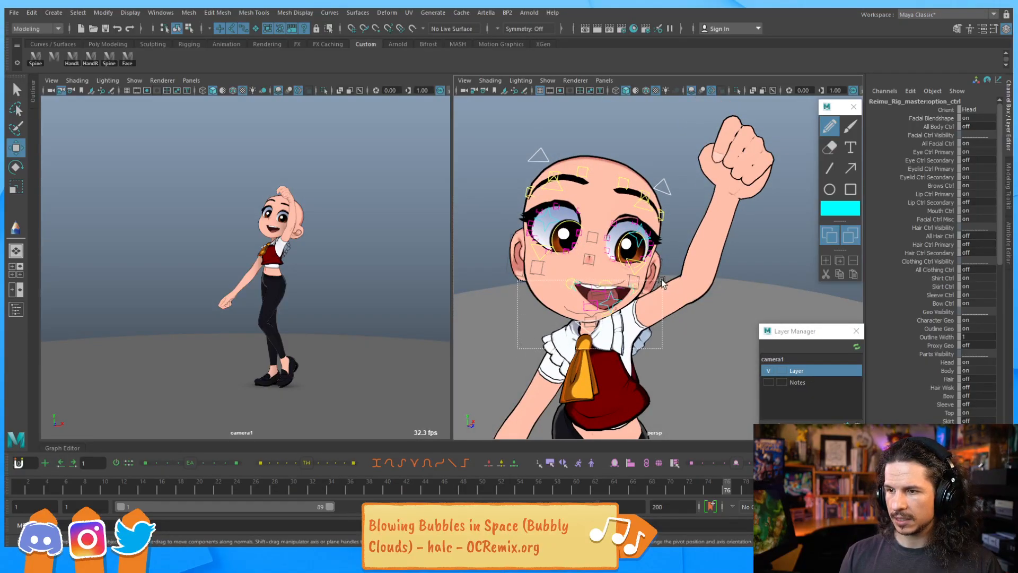
{"action": "left_click_drag", "start_coordinate": [520, 338], "coordinate": [660, 281]}
{"action": "left_click_drag", "start_coordinate": [660, 317], "coordinate": [648, 326], "text": "alt"}
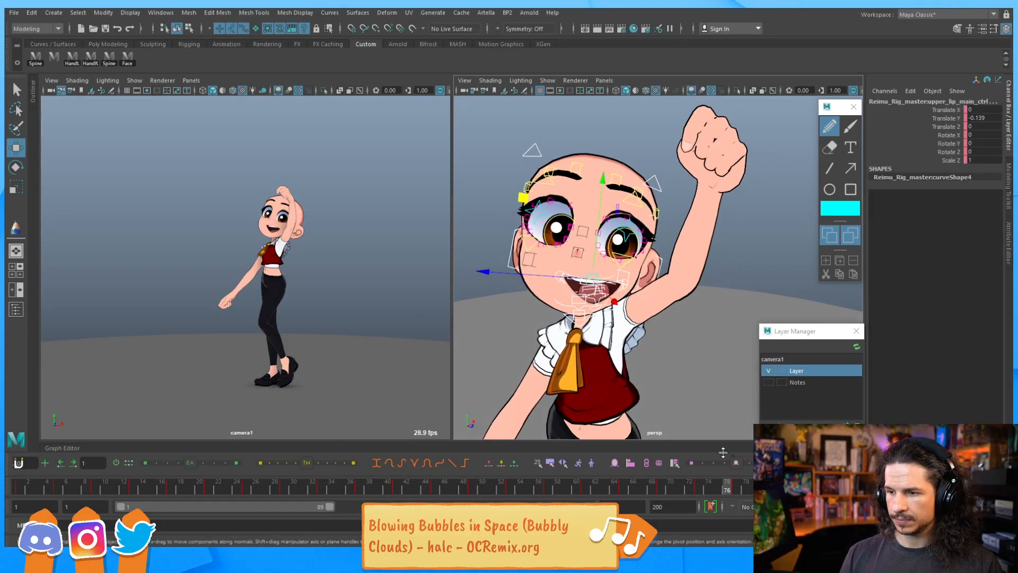
{"action": "left_click_drag", "start_coordinate": [698, 488], "coordinate": [615, 484]}
{"action": "middle_click_drag", "start_coordinate": [615, 484], "coordinate": [625, 487]}
{"action": "key", "text": "s"}
{"action": "left_click_drag", "start_coordinate": [612, 488], "coordinate": [626, 487]}
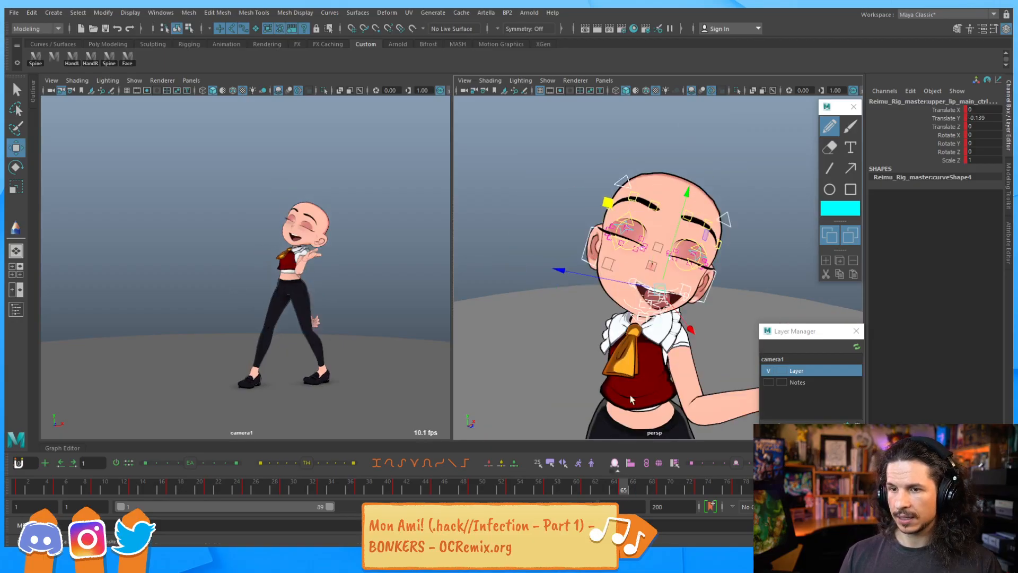
Rotate a lip control at the mouth's left corner
{"action": "scroll", "coordinate": [628, 405], "scroll_direction": "up", "scroll_amount": 10}
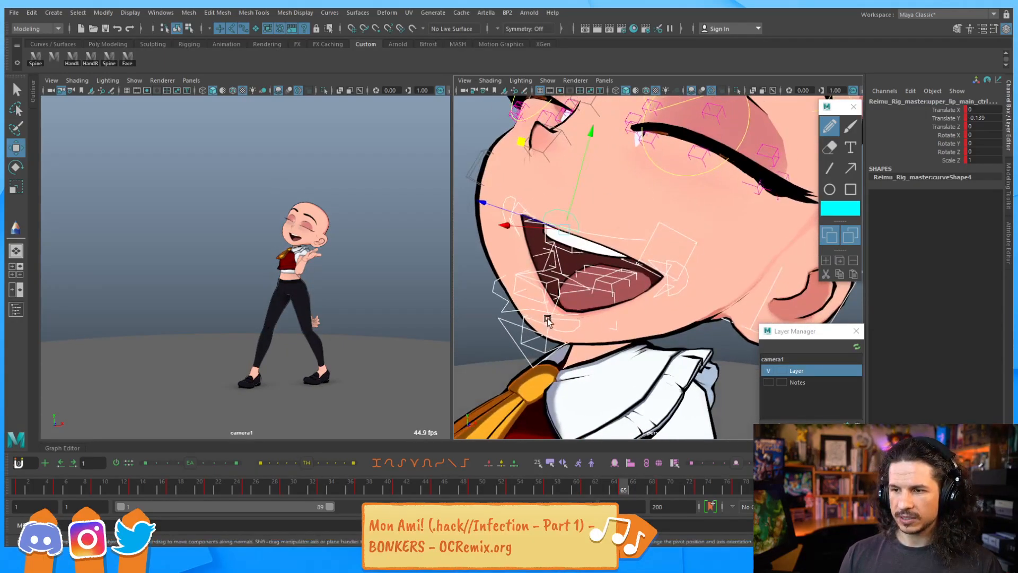
{"action": "left_click", "coordinate": [502, 332]}
{"action": "left_click", "coordinate": [514, 323]}
{"action": "key", "text": "e"}
{"action": "left_click_drag", "start_coordinate": [571, 297], "coordinate": [578, 259]}
Move the right and left lip main controls to reposition the mouth corners
{"action": "key", "text": "w"}
{"action": "key", "text": "q"}
{"action": "left_click", "coordinate": [553, 197]}
{"action": "key", "text": "w"}
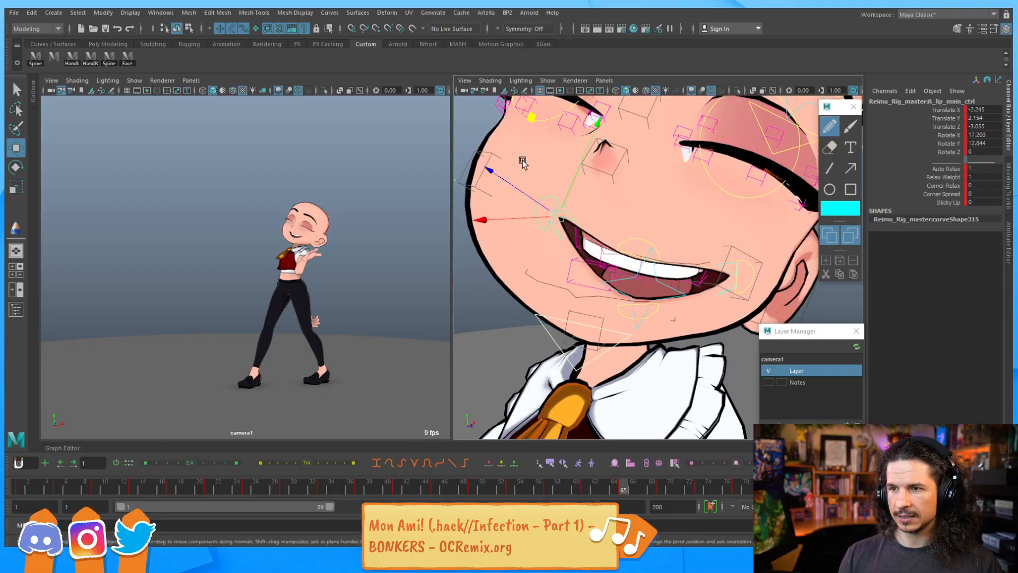
{"action": "left_click_drag", "start_coordinate": [514, 186], "coordinate": [539, 215]}
{"action": "left_click_drag", "start_coordinate": [734, 244], "coordinate": [669, 264], "text": "alt"}
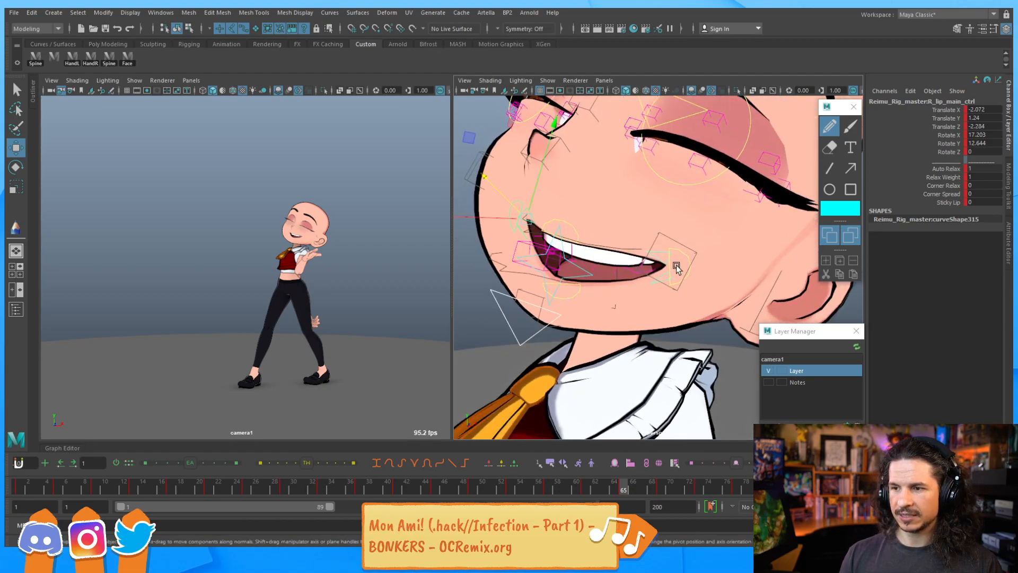
{"action": "left_click", "coordinate": [583, 195]}
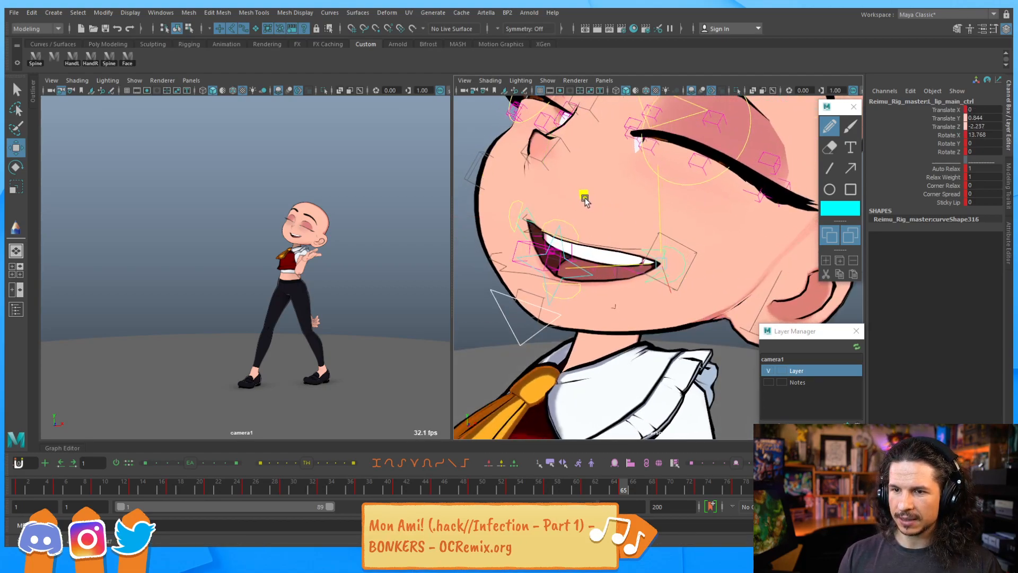
{"action": "left_click_drag", "start_coordinate": [582, 200], "coordinate": [598, 195]}
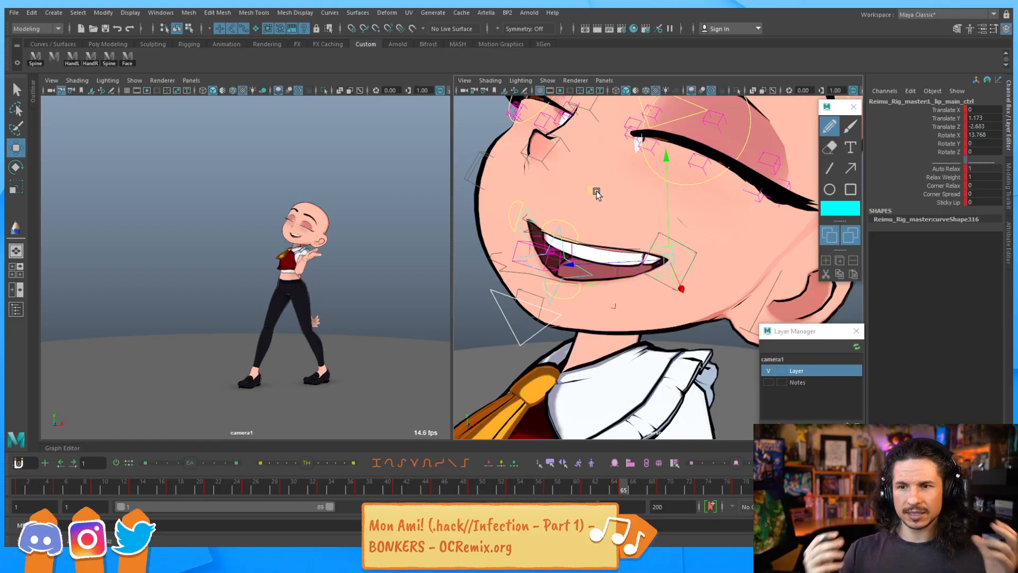
Move the right brow controls to reshape the eyebrows
{"action": "left_click_drag", "start_coordinate": [661, 178], "coordinate": [624, 216], "text": "alt"}
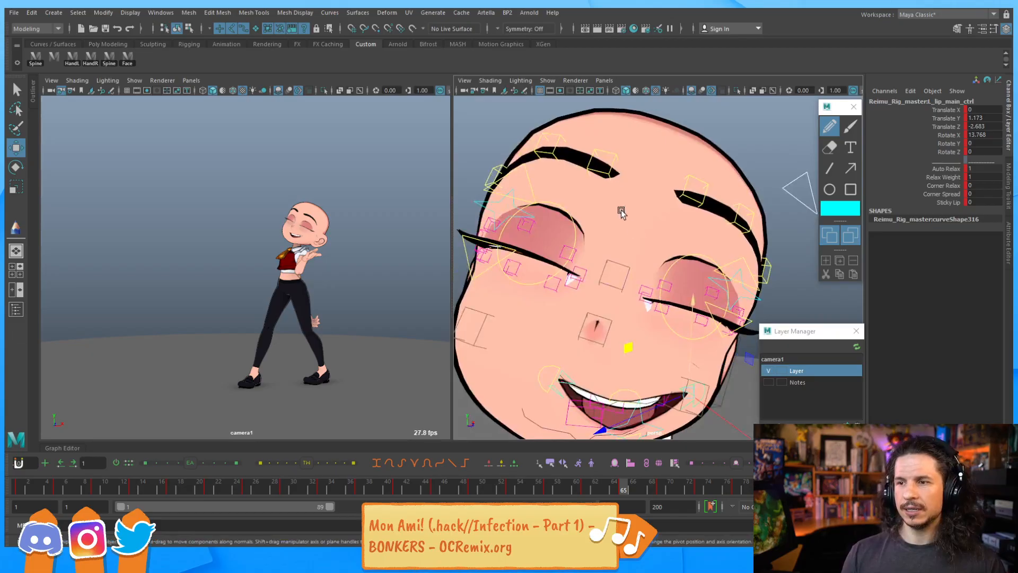
{"action": "left_click", "coordinate": [609, 167]}
{"action": "left_click", "coordinate": [615, 158]}
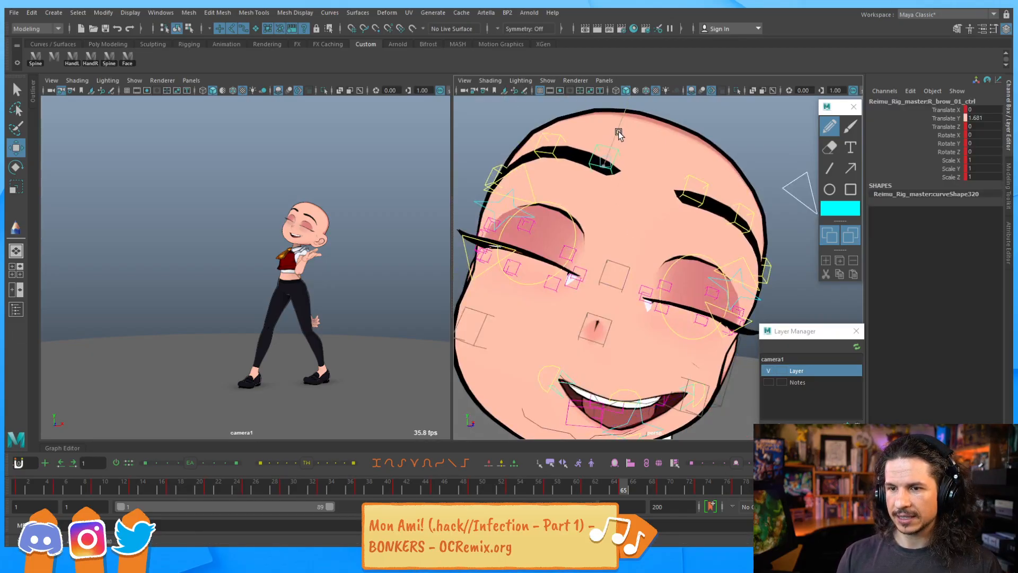
{"action": "left_click", "coordinate": [695, 204]}
{"action": "left_click_drag", "start_coordinate": [733, 228], "coordinate": [740, 253], "text": "alt"}
{"action": "left_click", "coordinate": [704, 217]}
{"action": "left_click", "coordinate": [706, 219]}
{"action": "left_click", "coordinate": [739, 258]}
{"action": "right_click_drag", "start_coordinate": [648, 234], "coordinate": [586, 249], "text": "alt"}
{"action": "left_click_drag", "start_coordinate": [586, 250], "coordinate": [647, 231], "text": "alt"}
{"action": "left_click", "coordinate": [551, 201]}
{"action": "left_click_drag", "start_coordinate": [551, 201], "coordinate": [552, 180]}
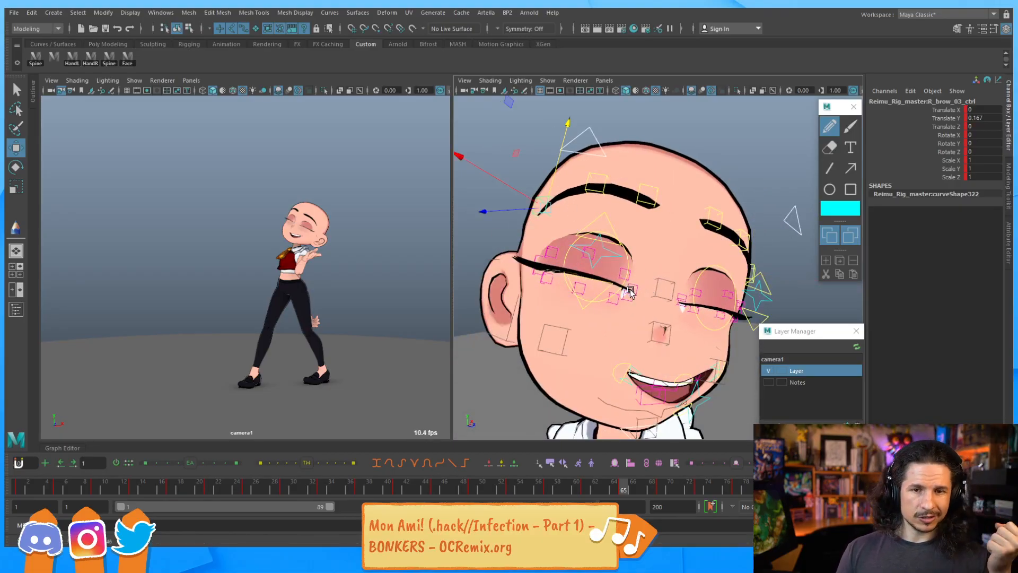
Step between neighbouring frames and play back the animation to review the expression
{"action": "key", "text": "comma"}
{"action": "key", "text": "comma"}
{"action": "key", "text": "comma"}
{"action": "key", "text": "period"}
{"action": "key", "text": "period"}
{"action": "key", "text": "period"}
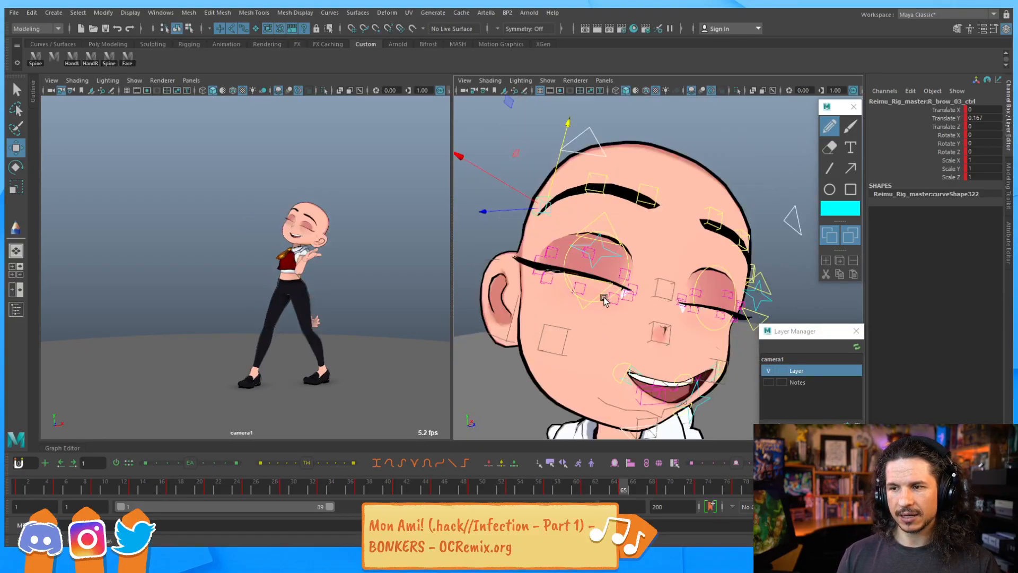
{"action": "key", "text": "alt+v"}
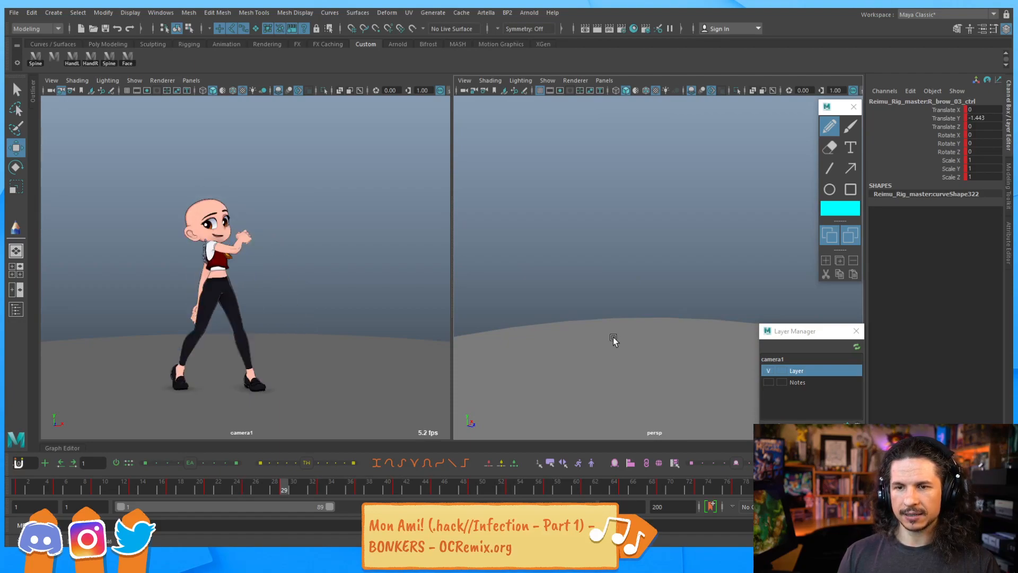
Reset the jaw control's rotations to 0 at frame 29
{"action": "left_click_drag", "start_coordinate": [550, 260], "coordinate": [641, 230], "text": "alt"}
{"action": "right_click_drag", "start_coordinate": [641, 229], "coordinate": [568, 245], "text": "alt"}
{"action": "left_click_drag", "start_coordinate": [557, 273], "coordinate": [596, 316], "text": "alt"}
{"action": "left_click", "coordinate": [558, 332]}
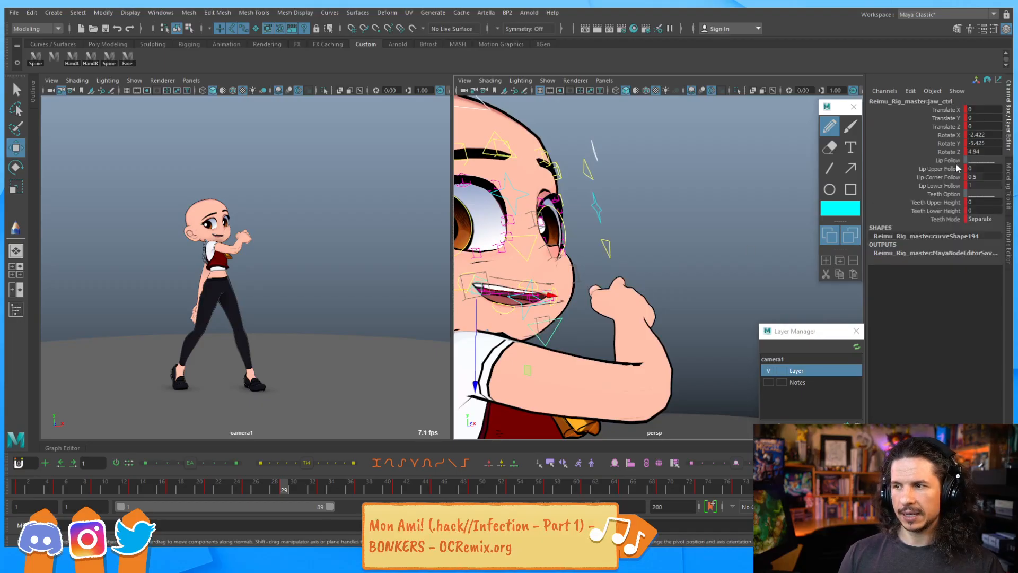
{"action": "left_click_drag", "start_coordinate": [983, 135], "coordinate": [977, 152]}
{"action": "type", "text": "0"}
{"action": "key", "text": "Return"}
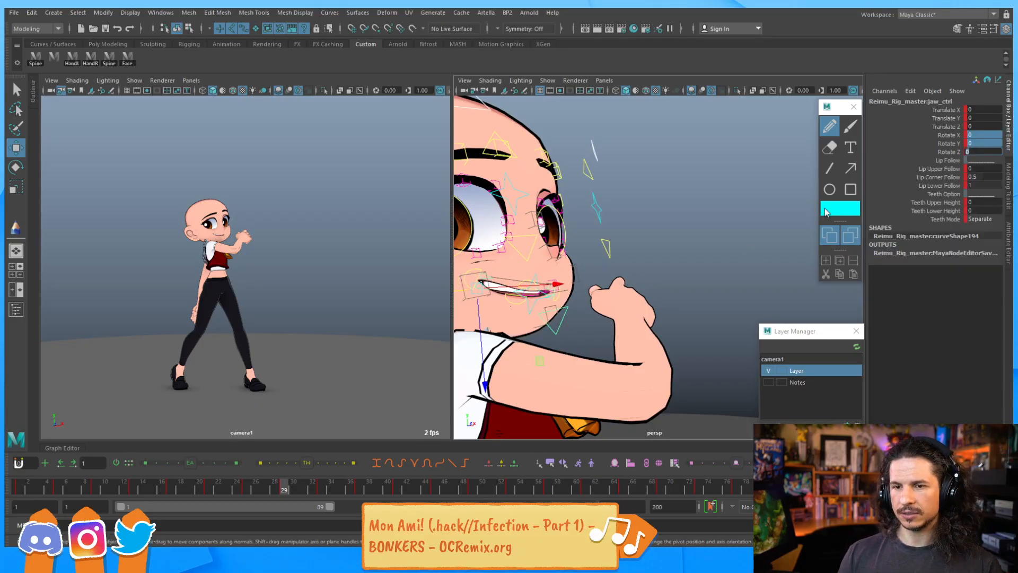
Select a lower lip control and reset its translate and rotate values to 0
{"action": "left_click_drag", "start_coordinate": [532, 274], "coordinate": [554, 276], "text": "alt"}
{"action": "right_click_drag", "start_coordinate": [554, 277], "coordinate": [589, 281], "text": "alt"}
{"action": "middle_click_drag", "start_coordinate": [557, 299], "coordinate": [590, 302], "text": "alt"}
{"action": "left_click_drag", "start_coordinate": [590, 302], "coordinate": [591, 317], "text": "alt"}
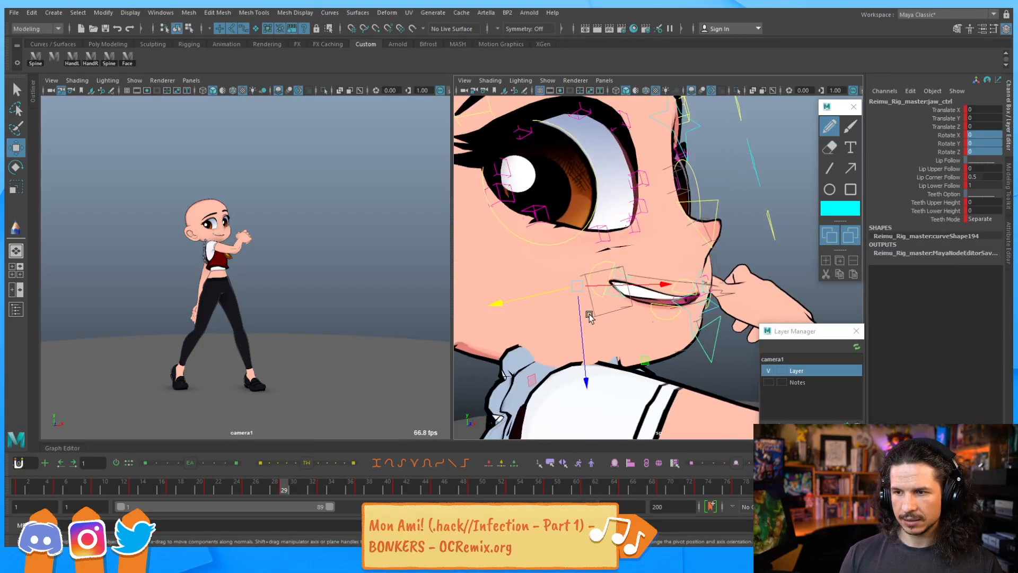
{"action": "key", "text": "q"}
{"action": "left_click", "coordinate": [622, 285]}
{"action": "left_click_drag", "start_coordinate": [709, 298], "coordinate": [558, 307], "text": "alt"}
{"action": "left_click", "coordinate": [563, 303]}
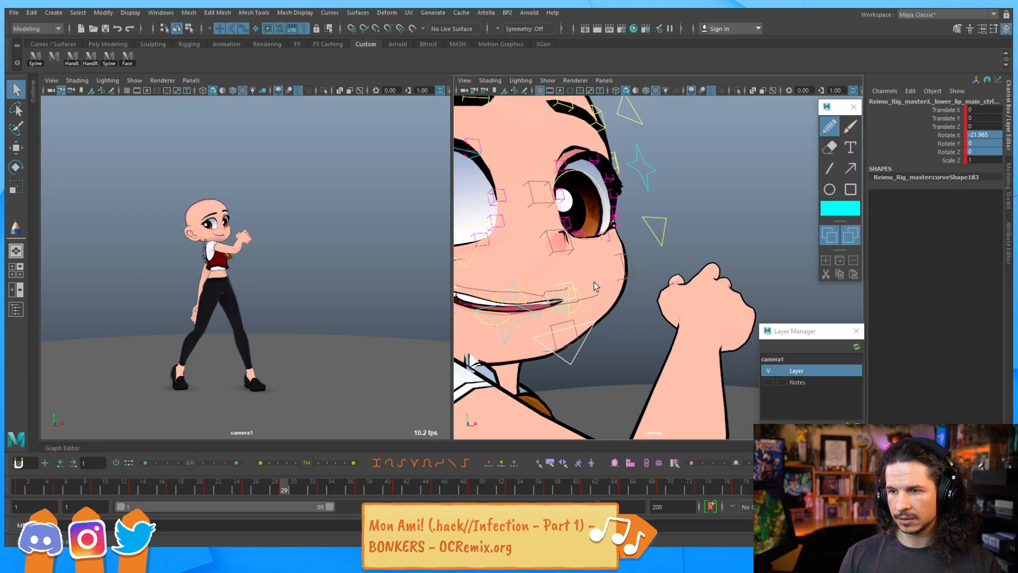
{"action": "left_click_drag", "start_coordinate": [594, 286], "coordinate": [549, 309], "text": "alt"}
{"action": "left_click_drag", "start_coordinate": [613, 277], "coordinate": [614, 278]}
{"action": "left_click", "coordinate": [534, 315]}
{"action": "left_click", "coordinate": [505, 287]}
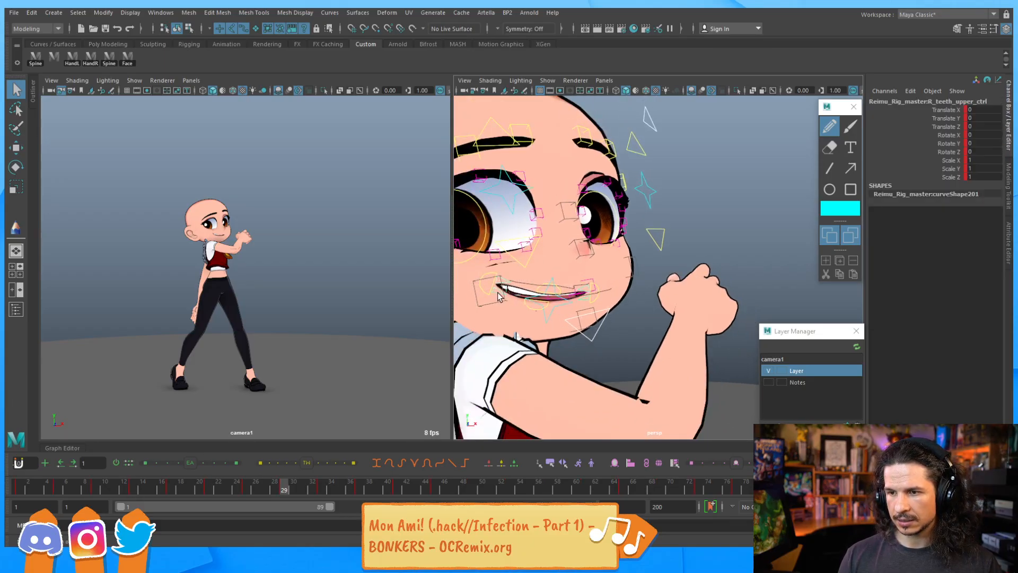
{"action": "left_click", "coordinate": [497, 291]}
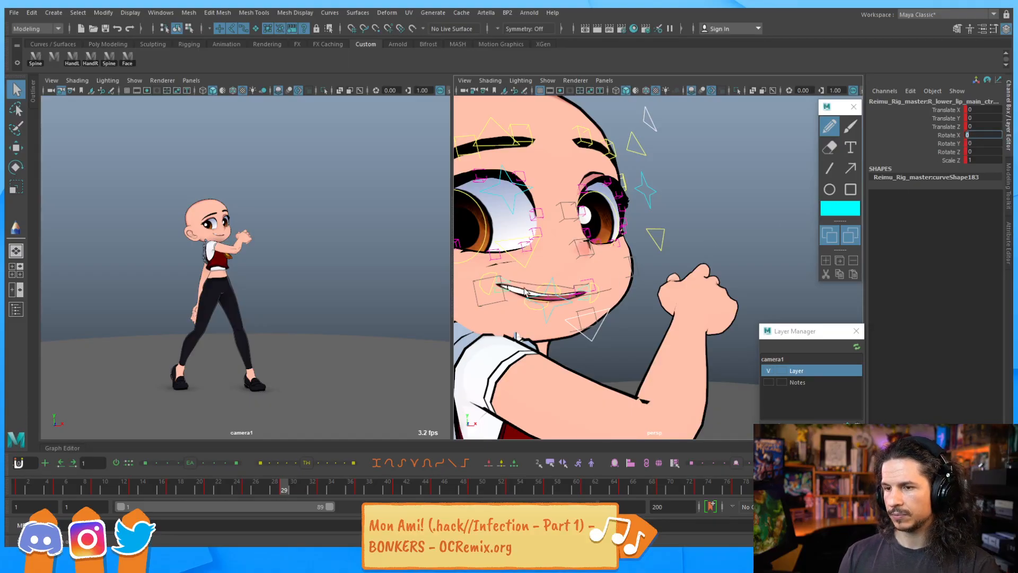
{"action": "left_click", "coordinate": [505, 288]}
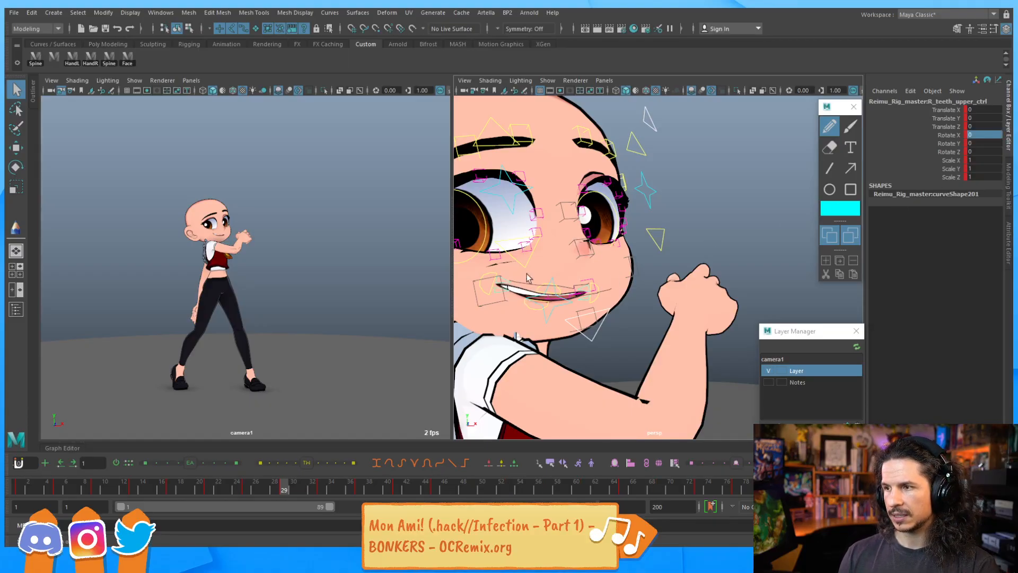
{"action": "left_click", "coordinate": [552, 305]}
{"action": "left_click_drag", "start_coordinate": [989, 109], "coordinate": [985, 144]}
{"action": "type", "text": "0"}
{"action": "key", "text": "Return"}
Set the other lip control's Rotate X to 0
{"action": "left_click", "coordinate": [586, 300]}
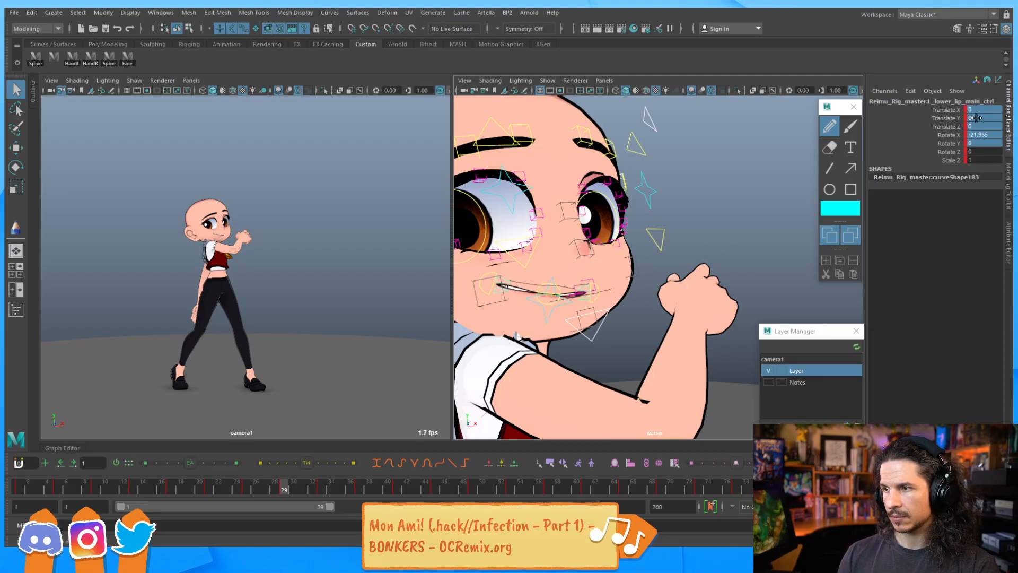
{"action": "left_click", "coordinate": [981, 136]}
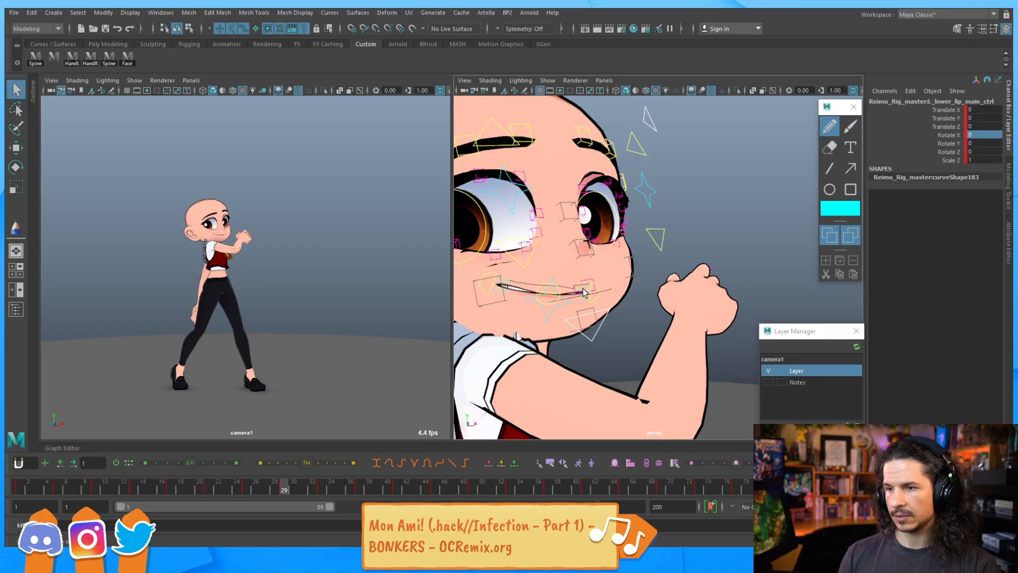
{"action": "type", "text": "0"}
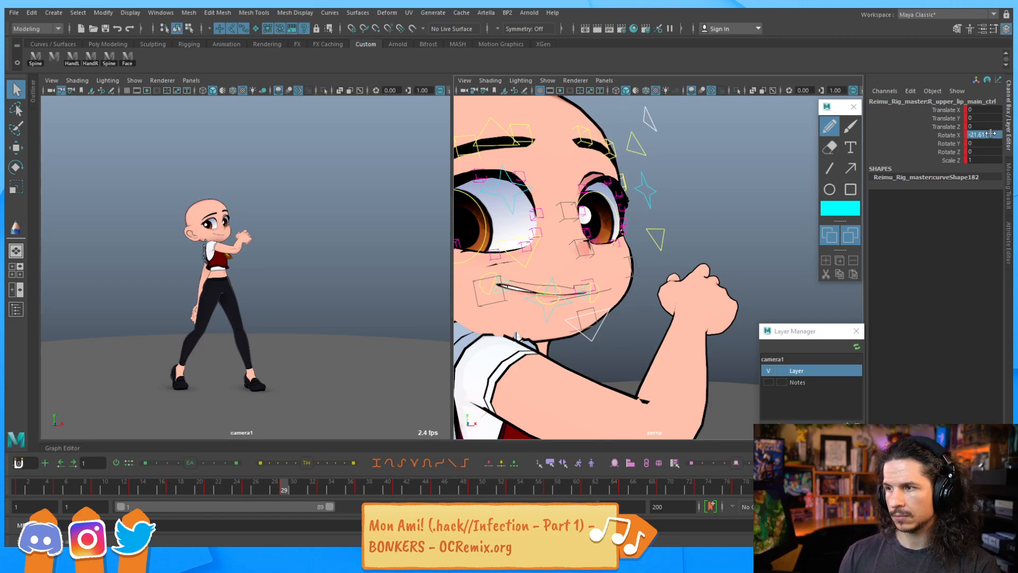
Step between neighbouring frames and play back the animation to review the mouth
{"action": "left_click", "coordinate": [692, 241]}
{"action": "mouse_move", "coordinate": [590, 244]}
{"action": "left_mouse_down", "text": "alt"}
{"action": "mouse_move", "coordinate": [628, 241]}
{"action": "mouse_move", "coordinate": [590, 257]}
{"action": "left_mouse_up", "text": "alt"}
{"action": "mouse_move", "coordinate": [590, 257]}
{"action": "right_mouse_down", "text": "alt"}
{"action": "mouse_move", "coordinate": [609, 265]}
{"action": "mouse_move", "coordinate": [597, 272]}
{"action": "right_mouse_up", "text": "alt"}
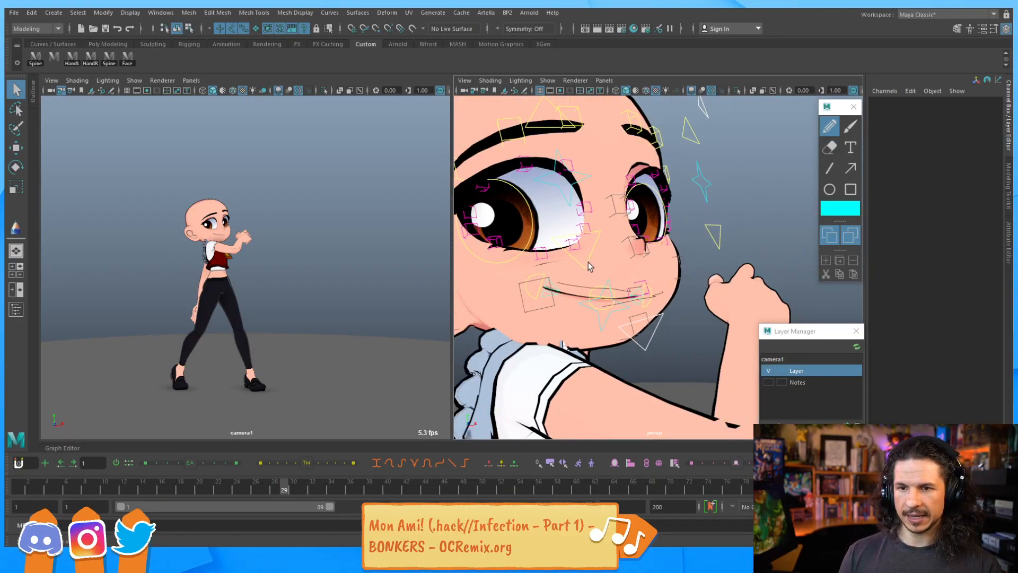
{"action": "left_click_drag", "start_coordinate": [722, 176], "coordinate": [686, 215]}
{"action": "key", "text": "comma"}
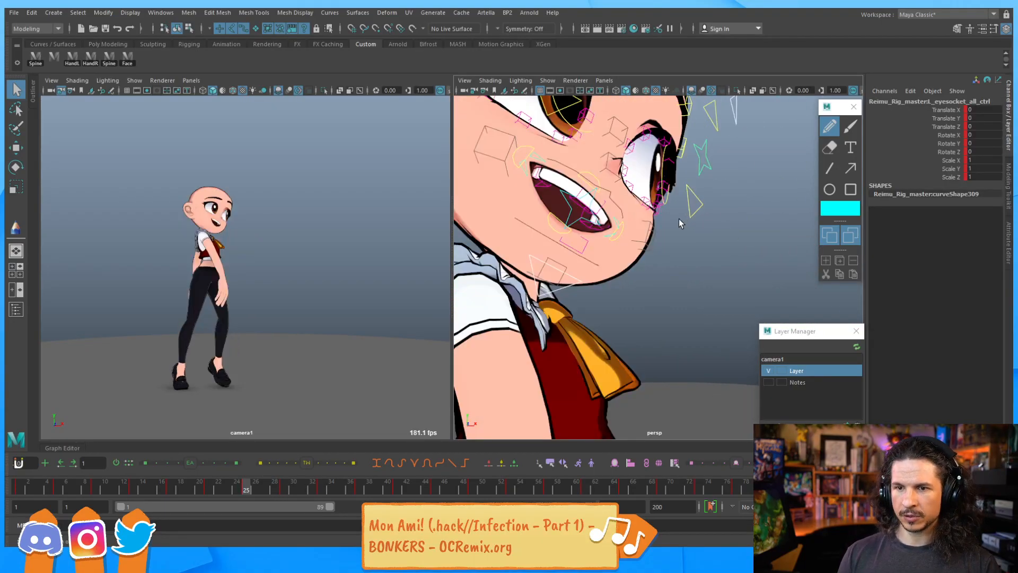
{"action": "key", "text": "period"}
{"action": "key", "text": "comma"}
{"action": "key", "text": "period"}
{"action": "key", "text": "alt+v"}
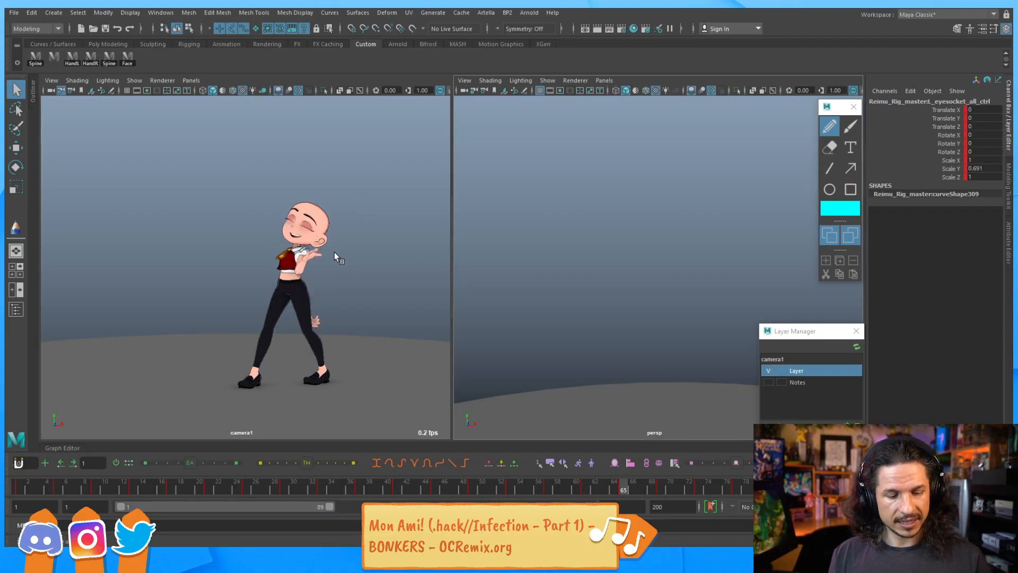
{"action": "key", "text": "alt+b"}
{"action": "key", "text": "alt+b"}
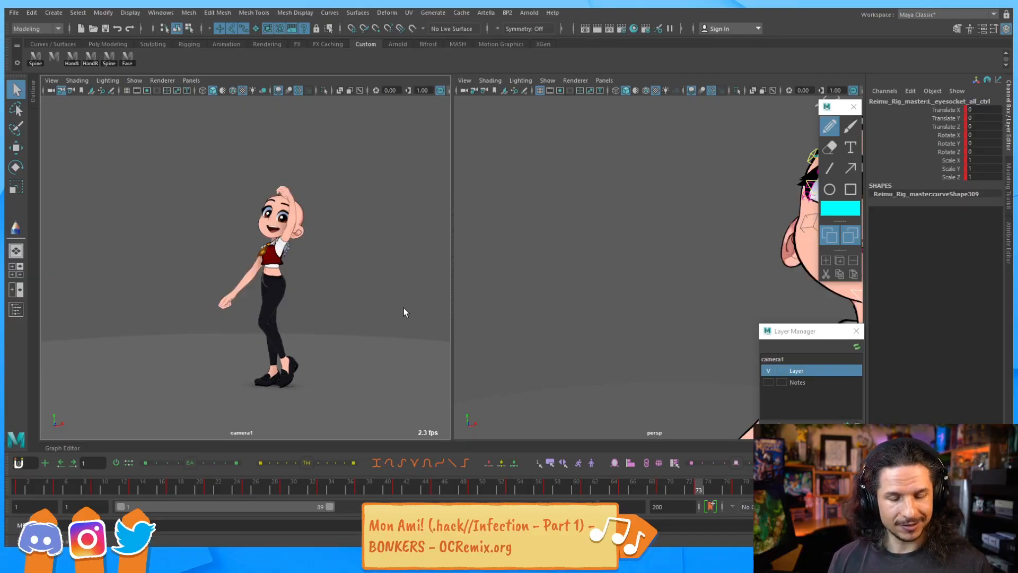
{"action": "key", "text": "alt+b"}
{"action": "key", "text": "alt+b"}
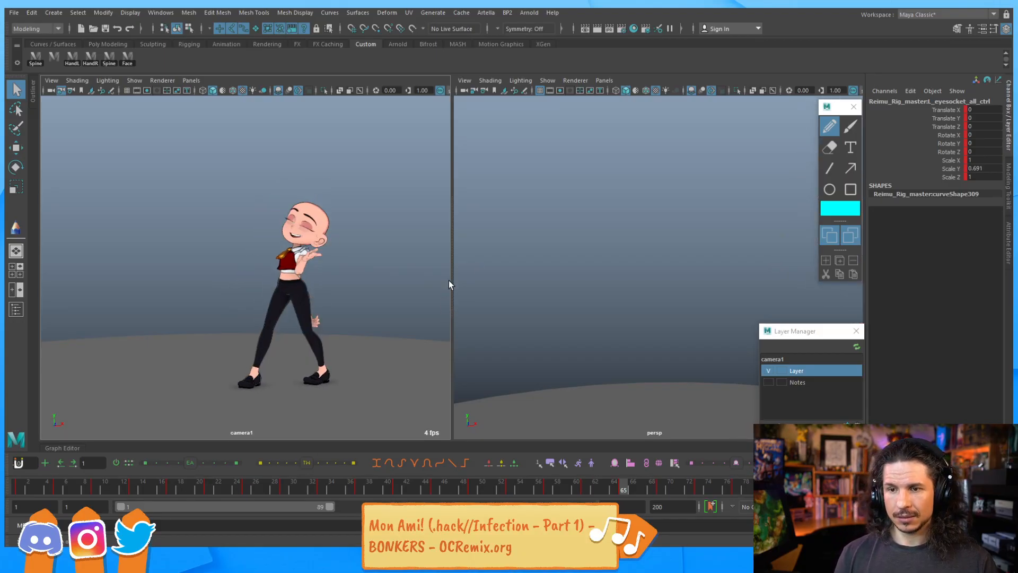
Frame the face at frame 65 and move the upper lip main control downward
{"action": "key", "text": "f"}
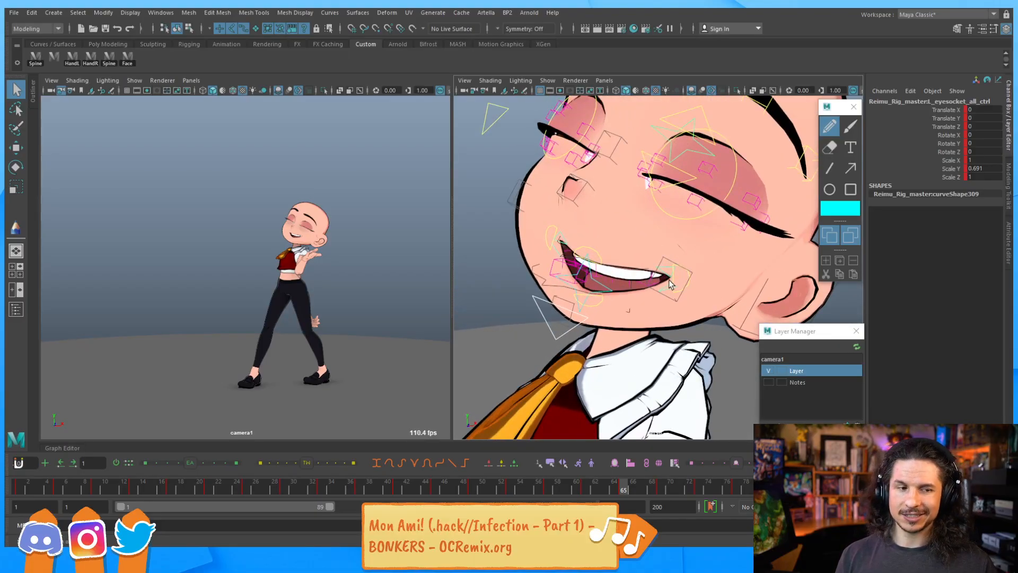
{"action": "key", "text": "w"}
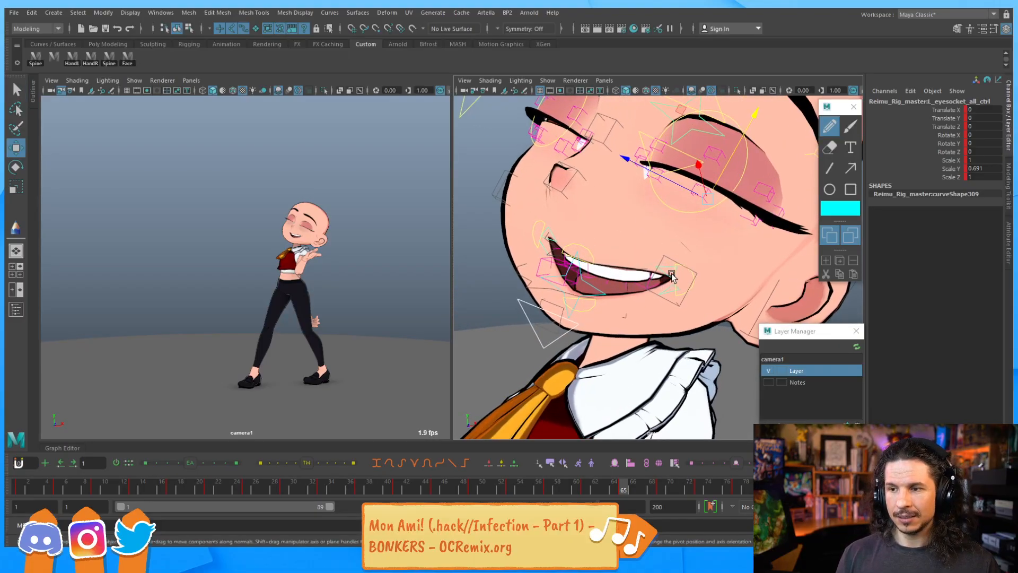
{"action": "scroll", "coordinate": [673, 277], "scroll_direction": "up", "scroll_amount": 3}
{"action": "left_click", "coordinate": [646, 227]}
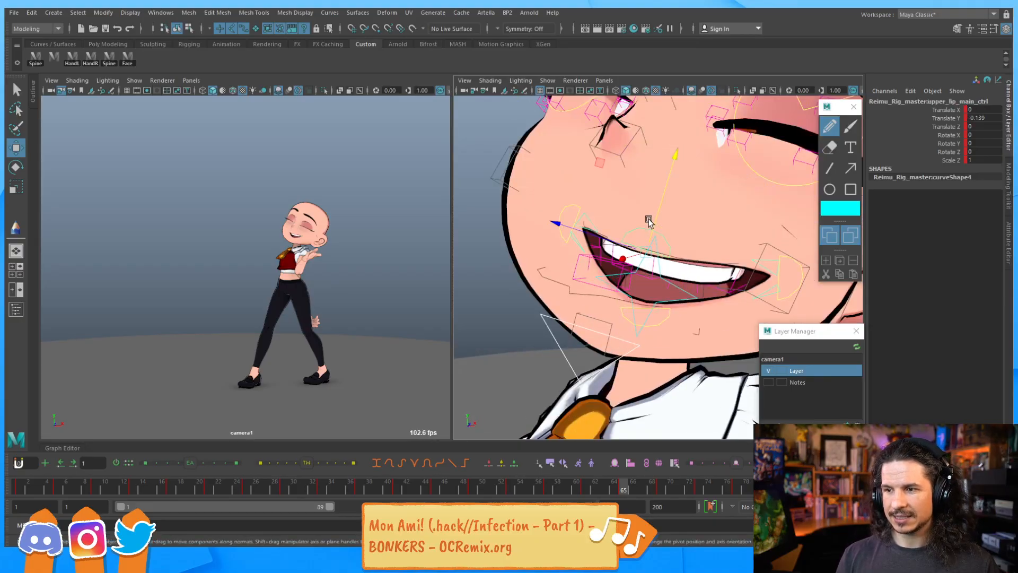
{"action": "left_click_drag", "start_coordinate": [650, 218], "coordinate": [635, 247]}
Reset the lower lip main control's translate and Rotate X values to 0
{"action": "left_click", "coordinate": [771, 271]}
{"action": "key", "text": "e"}
{"action": "key", "text": "w"}
{"action": "left_click", "coordinate": [636, 265]}
{"action": "key", "text": "e"}
{"action": "left_click_drag", "start_coordinate": [995, 118], "coordinate": [992, 135]}
{"action": "type", "text": "0"}
{"action": "key", "text": "Return"}
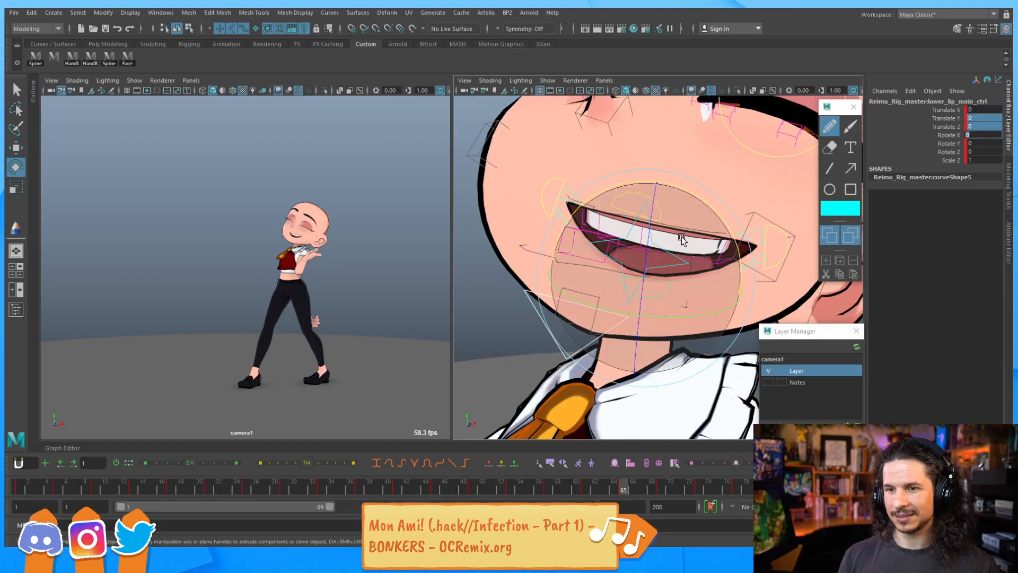
Move and rotate the lower lip main control to slightly open the lower lip
{"action": "left_click_drag", "start_coordinate": [680, 267], "coordinate": [584, 271], "text": "alt"}
{"action": "key", "text": "w"}
{"action": "left_click_drag", "start_coordinate": [470, 276], "coordinate": [563, 266], "text": "alt"}
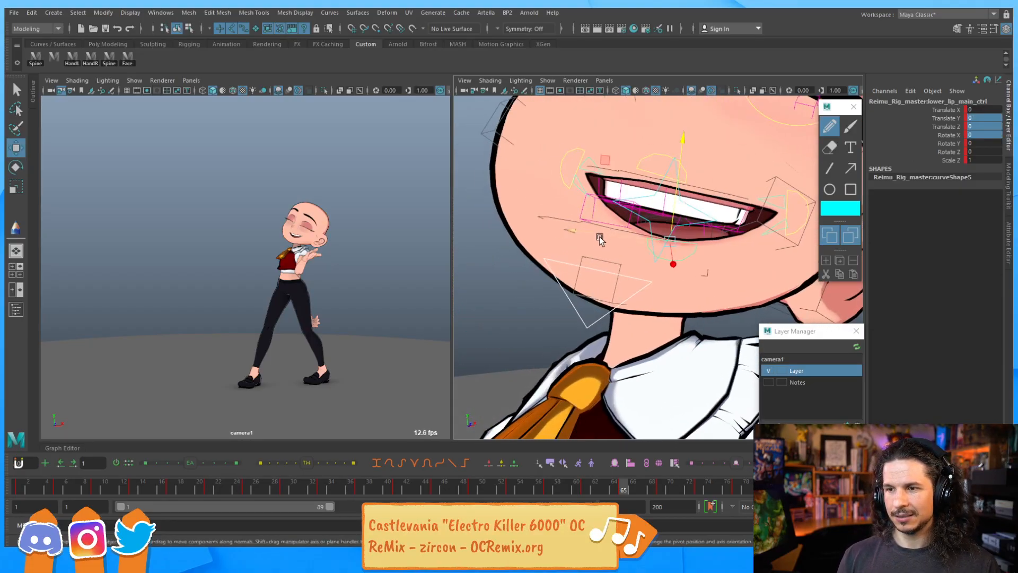
{"action": "left_click_drag", "start_coordinate": [658, 206], "coordinate": [673, 253]}
{"action": "key", "text": "e"}
{"action": "mouse_move", "coordinate": [594, 261]}
{"action": "left_mouse_down"}
{"action": "mouse_move", "coordinate": [604, 252]}
{"action": "mouse_move", "coordinate": [608, 265]}
{"action": "left_mouse_up"}
{"action": "key", "text": "q"}
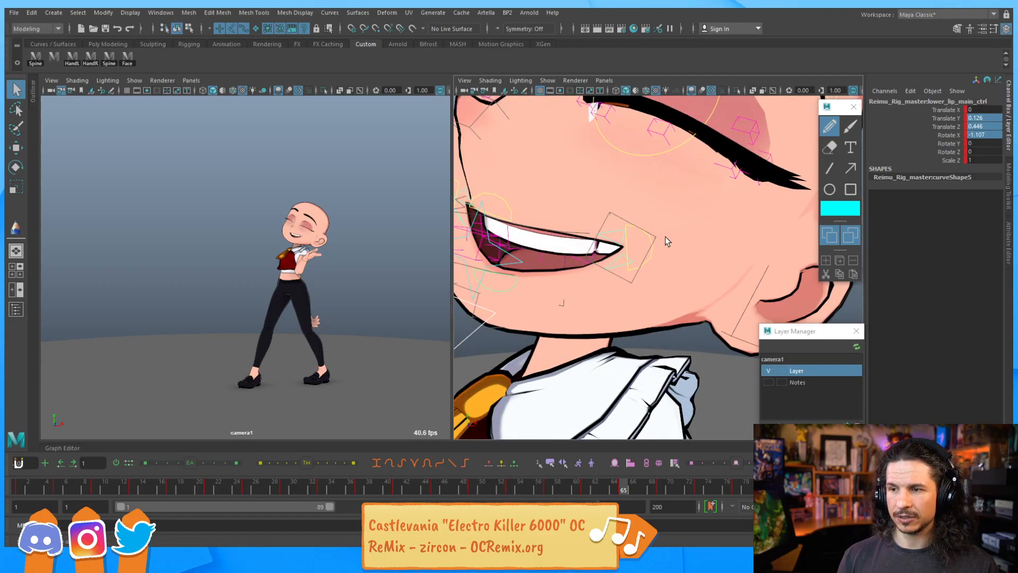
Rotate the lower lip main control further on X, about -29, to open the mouth wider
{"action": "left_click", "coordinate": [618, 259]}
{"action": "key", "text": "e"}
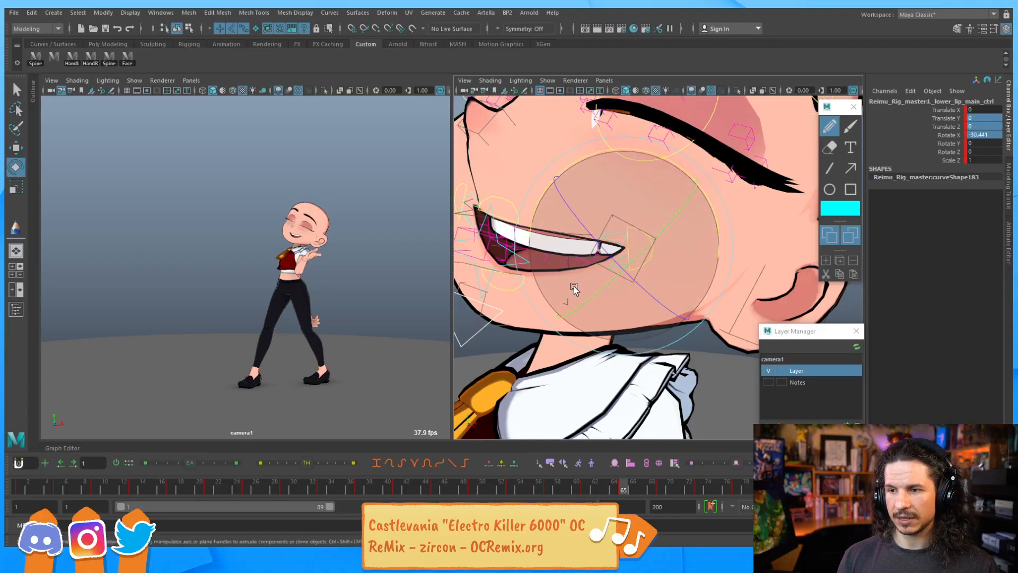
{"action": "left_click_drag", "start_coordinate": [652, 165], "coordinate": [623, 202]}
{"action": "left_click_drag", "start_coordinate": [575, 250], "coordinate": [595, 240], "text": "alt"}
{"action": "middle_click_drag", "start_coordinate": [620, 219], "coordinate": [661, 230], "text": "alt"}
{"action": "right_click_drag", "start_coordinate": [662, 229], "coordinate": [628, 241], "text": "alt"}
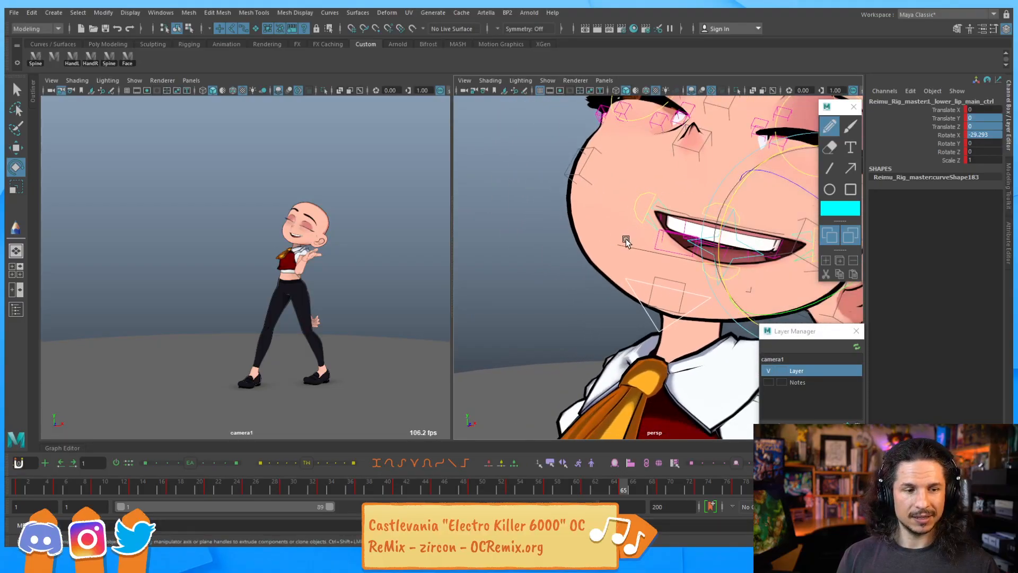
Play back the animation and scrub the timeline to review the mouth motion
{"action": "key", "text": "alt+v"}
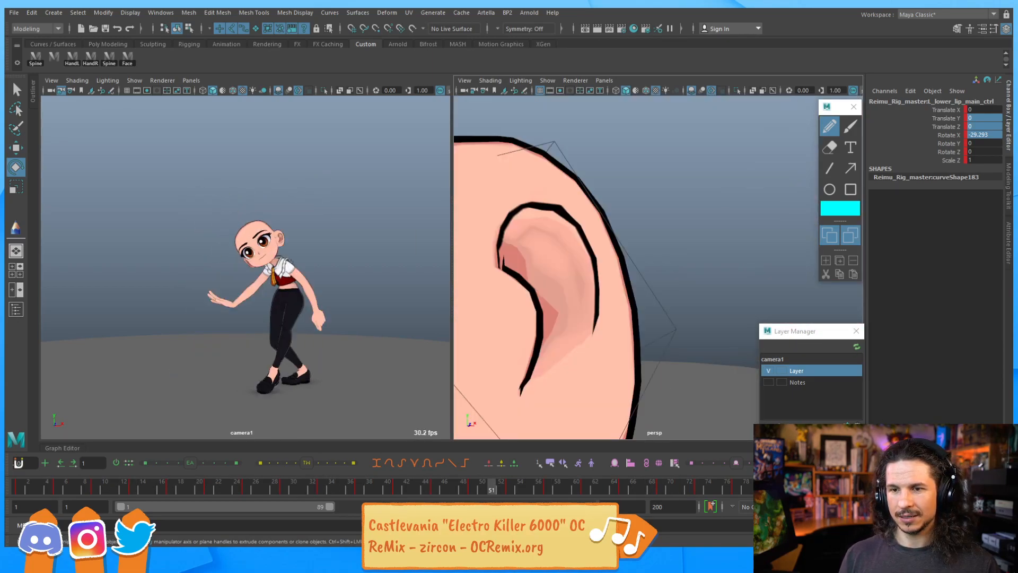
{"action": "left_click_drag", "start_coordinate": [136, 489], "coordinate": [291, 485]}
{"action": "middle_click_drag", "start_coordinate": [488, 265], "coordinate": [647, 233], "text": "alt"}
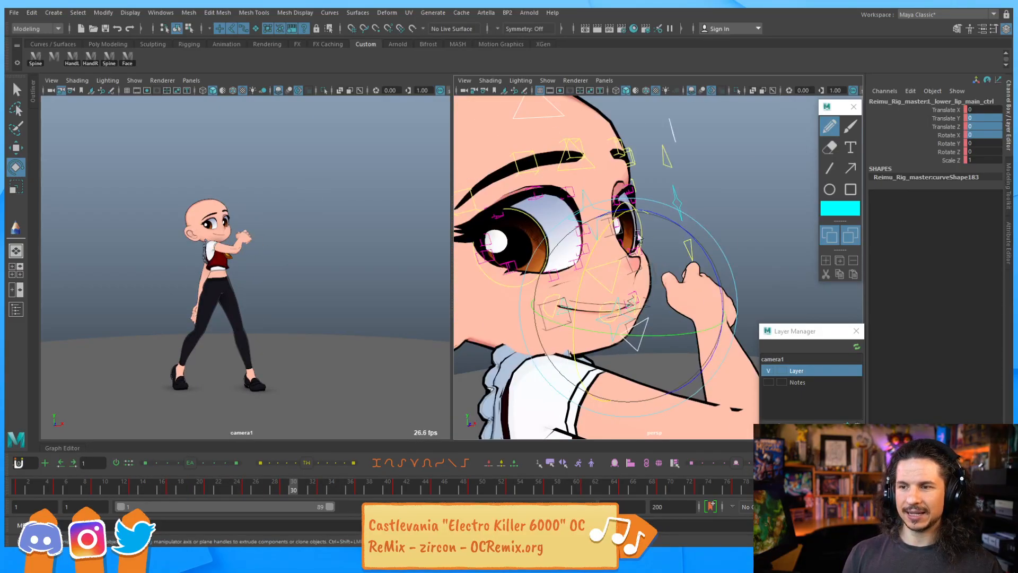
{"action": "left_click_drag", "start_coordinate": [615, 286], "coordinate": [679, 289], "text": "alt"}
{"action": "left_click_drag", "start_coordinate": [764, 307], "coordinate": [714, 269], "text": "alt"}
{"action": "left_click", "coordinate": [591, 285]}
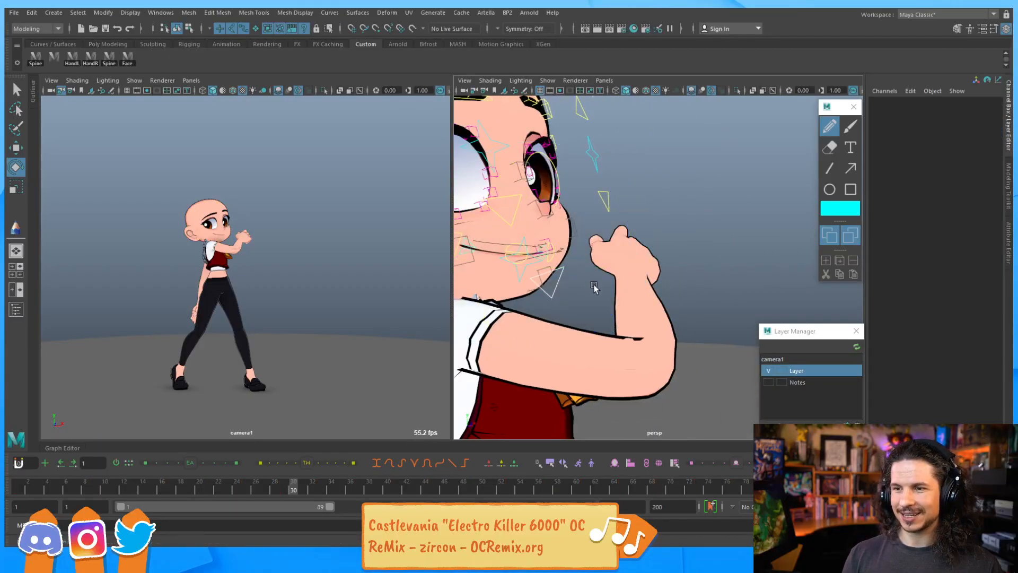
{"action": "left_click_drag", "start_coordinate": [591, 285], "coordinate": [628, 273], "text": "alt"}
{"action": "left_click", "coordinate": [683, 258]}
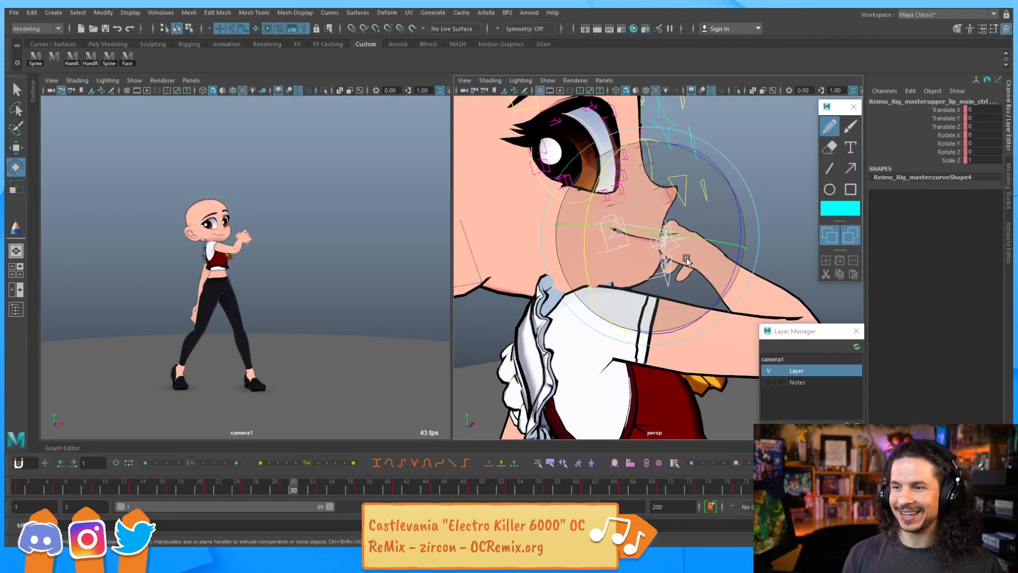
{"action": "left_click", "coordinate": [285, 487]}
{"action": "left_click_drag", "start_coordinate": [314, 488], "coordinate": [437, 494]}
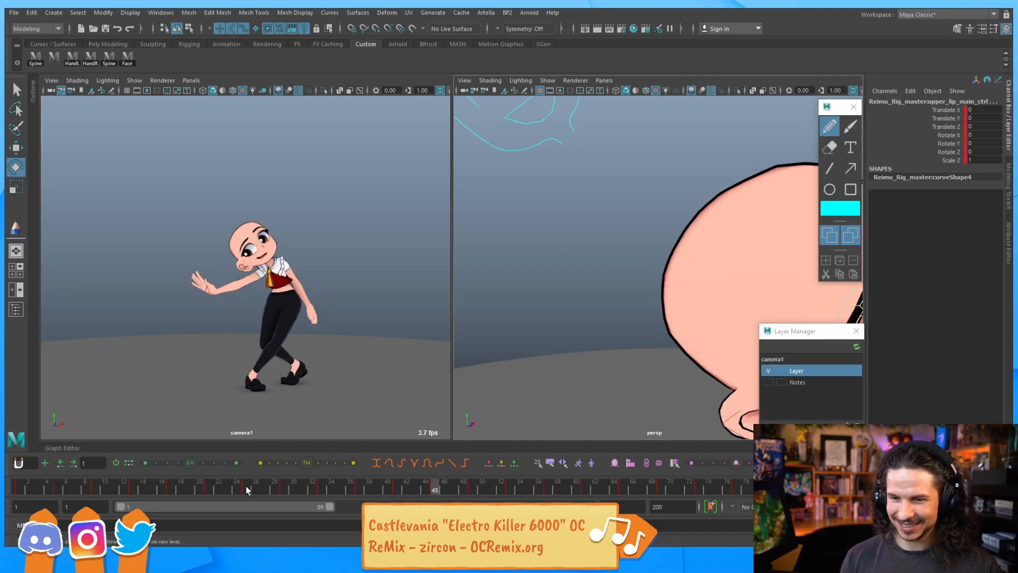
{"action": "left_click", "coordinate": [247, 490]}
{"action": "left_click", "coordinate": [286, 492]}
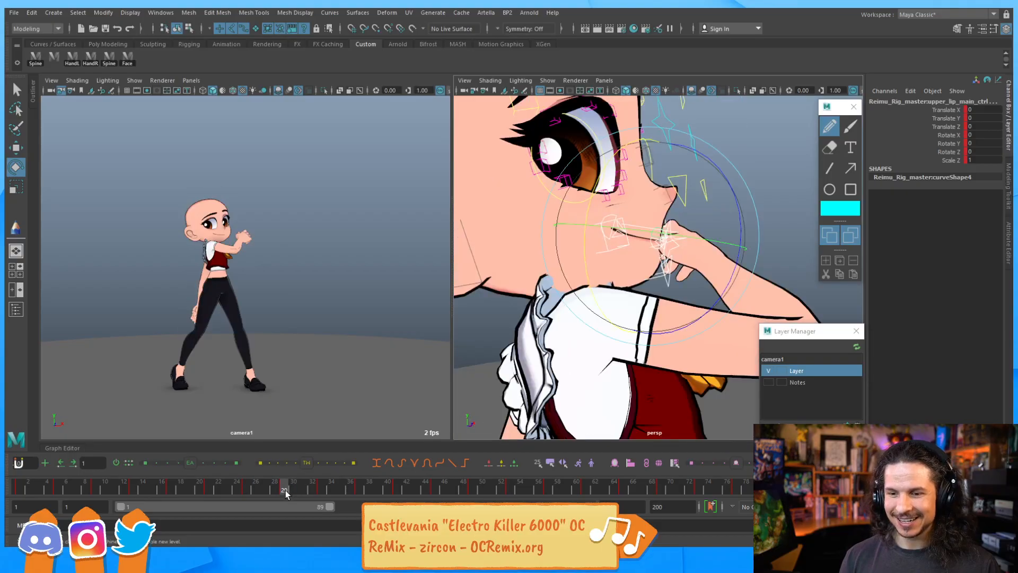
{"action": "left_click_drag", "start_coordinate": [288, 488], "coordinate": [395, 493]}
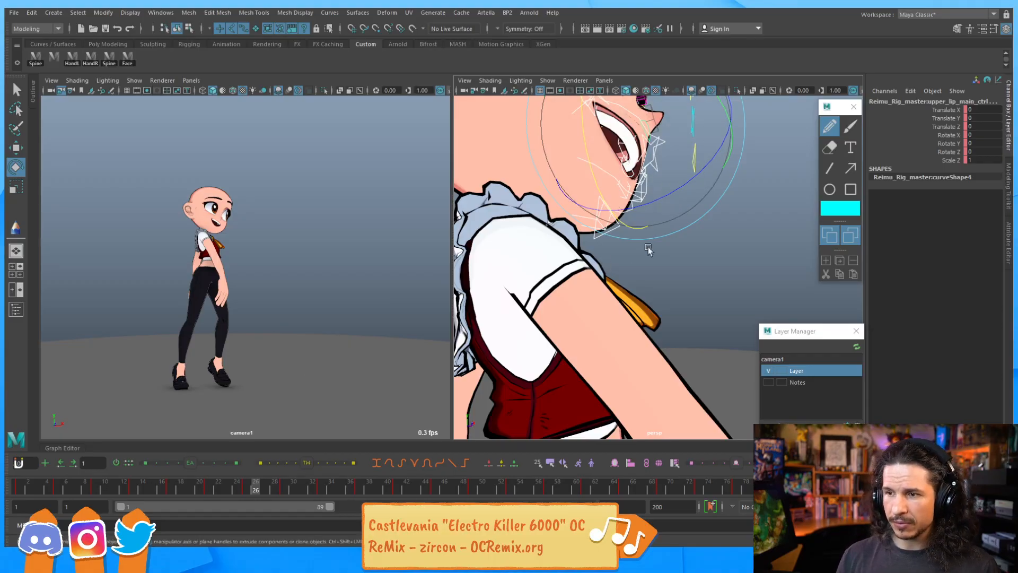
Frame the face at frame 65 and step between neighbouring frames to review the closed eyes
{"action": "key", "text": "f"}
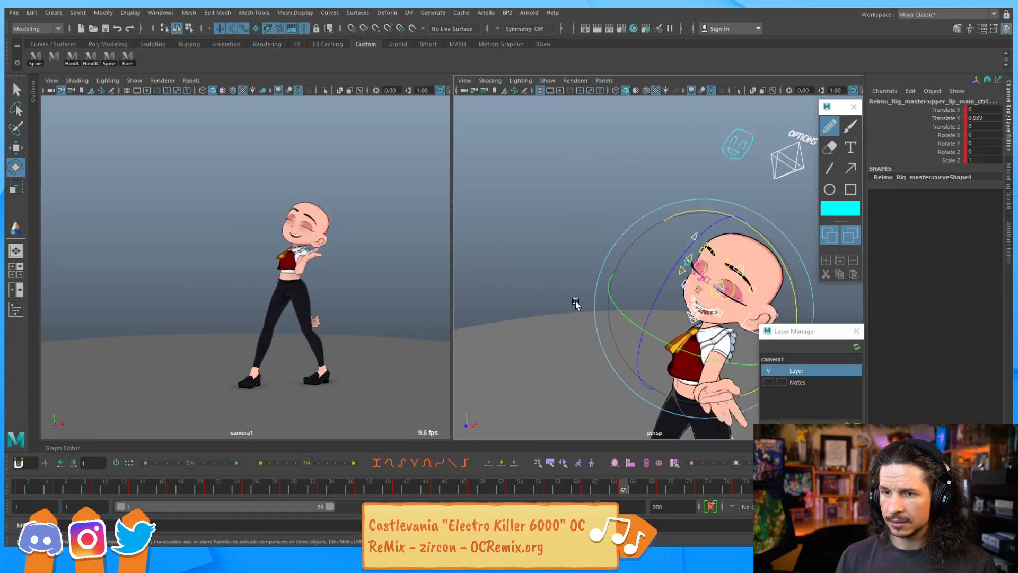
{"action": "middle_click_drag", "start_coordinate": [685, 268], "coordinate": [590, 247], "text": "alt"}
{"action": "left_click_drag", "start_coordinate": [589, 247], "coordinate": [642, 260], "text": "alt"}
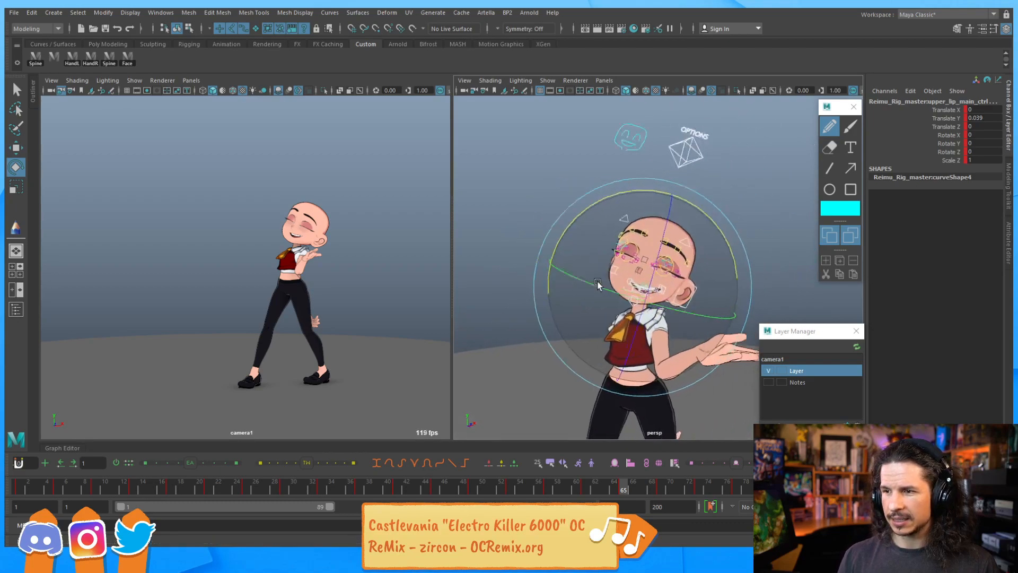
{"action": "right_click_drag", "start_coordinate": [642, 260], "coordinate": [691, 282], "text": "alt"}
{"action": "key", "text": "q"}
{"action": "left_click_drag", "start_coordinate": [691, 282], "coordinate": [661, 300], "text": "alt"}
{"action": "right_click_drag", "start_coordinate": [662, 300], "coordinate": [674, 298], "text": "alt"}
{"action": "middle_click_drag", "start_coordinate": [674, 299], "coordinate": [609, 294], "text": "alt"}
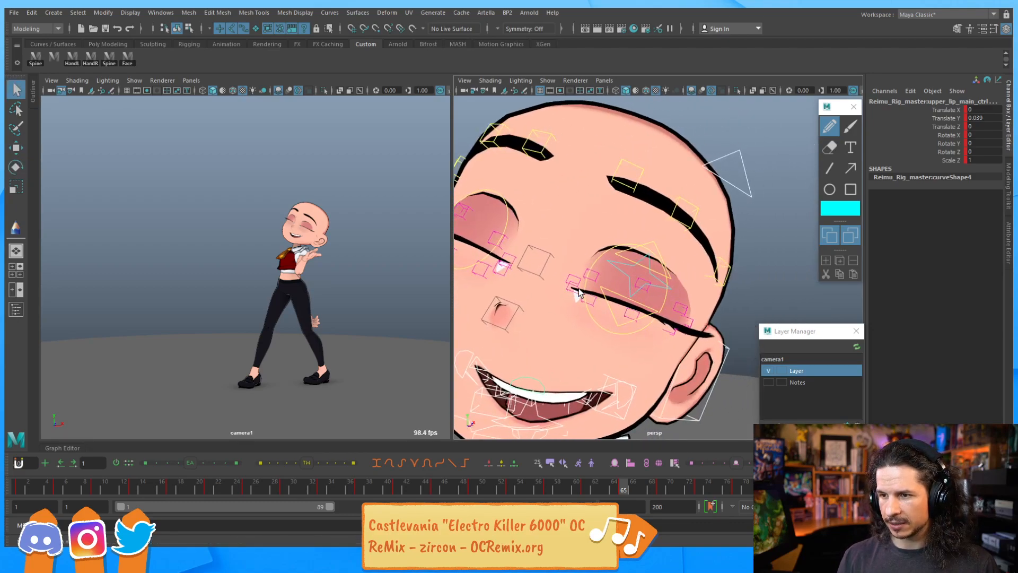
{"action": "left_click", "coordinate": [575, 290]}
{"action": "left_click_drag", "start_coordinate": [601, 322], "coordinate": [634, 335], "text": "alt"}
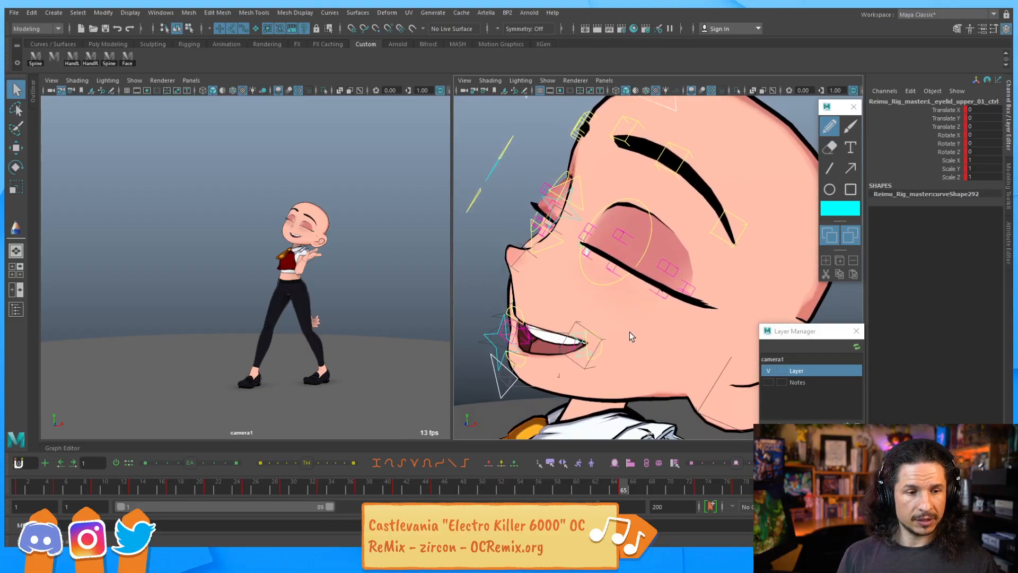
{"action": "key", "text": "comma"}
{"action": "key", "text": "period"}
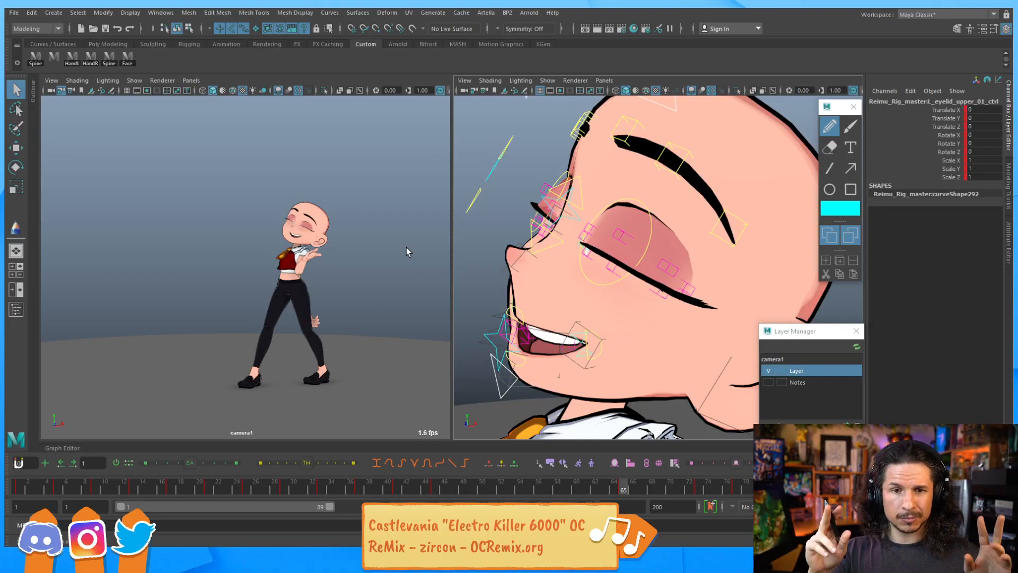
Try moving the eyelid and eye socket controls on the closed eye, undoing each attempt
{"action": "mouse_move", "coordinate": [592, 325]}
{"action": "left_mouse_down", "text": "alt"}
{"action": "mouse_move", "coordinate": [632, 320]}
{"action": "mouse_move", "coordinate": [614, 289]}
{"action": "mouse_move", "coordinate": [611, 321]}
{"action": "left_mouse_up", "text": "alt"}
{"action": "middle_click_drag", "start_coordinate": [630, 312], "coordinate": [600, 328], "text": "alt"}
{"action": "scroll", "coordinate": [600, 328], "scroll_direction": "up", "scroll_amount": 3}
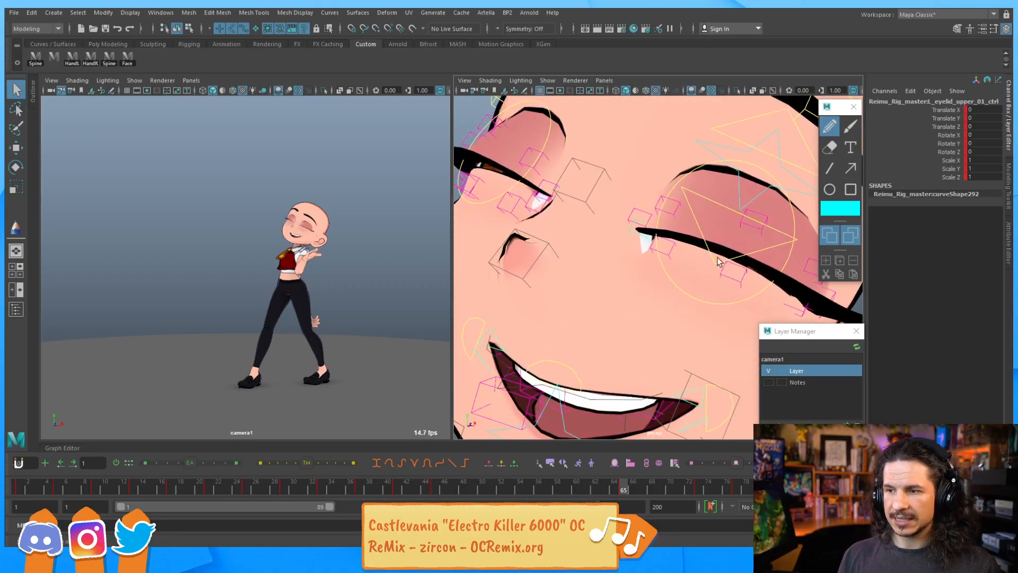
{"action": "key", "text": "w"}
{"action": "scroll", "coordinate": [663, 255], "scroll_direction": "up", "scroll_amount": 3}
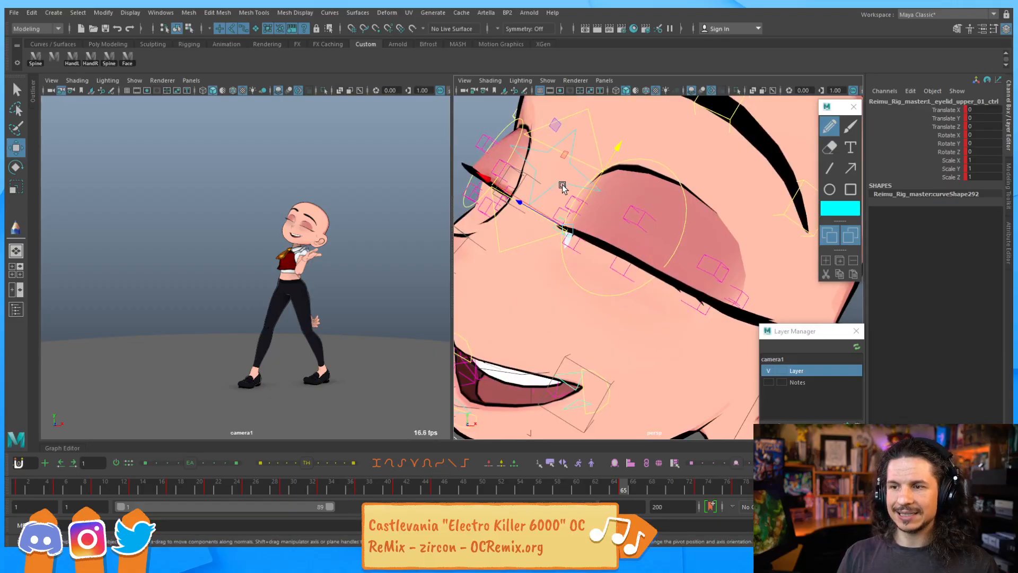
{"action": "left_click", "coordinate": [599, 232]}
{"action": "left_click_drag", "start_coordinate": [600, 232], "coordinate": [602, 230]}
{"action": "key", "text": "ctrl+z"}
{"action": "left_click_drag", "start_coordinate": [658, 250], "coordinate": [570, 219], "text": "alt"}
{"action": "key", "text": "ctrl+z"}
{"action": "scroll", "coordinate": [659, 212], "scroll_direction": "down", "scroll_amount": 4}
{"action": "left_click_drag", "start_coordinate": [659, 212], "coordinate": [567, 284], "text": "alt"}
{"action": "key", "text": "ctrl+z"}
{"action": "left_click_drag", "start_coordinate": [522, 336], "coordinate": [527, 319], "text": "alt"}
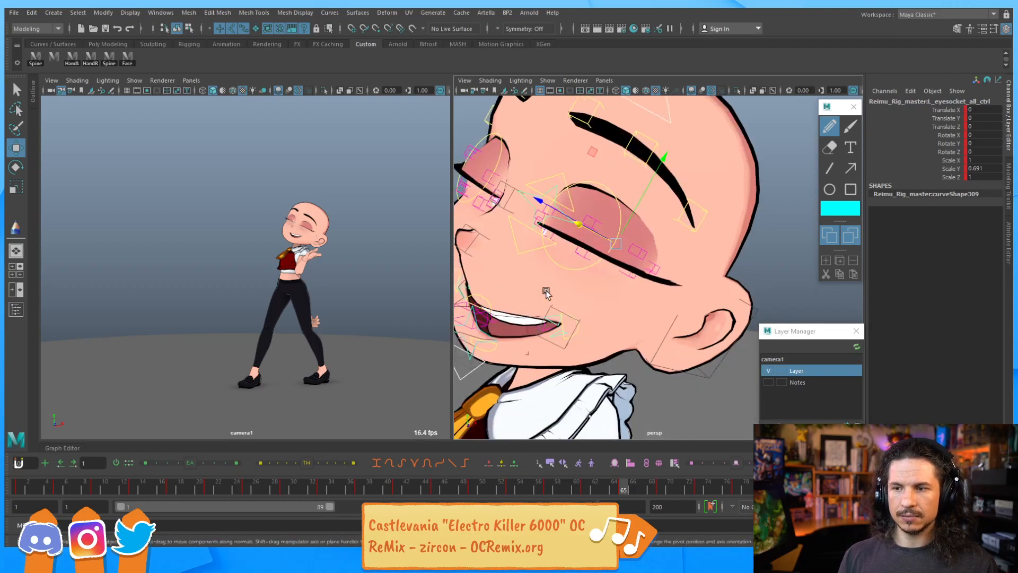
Adjust the eye blink controls, lowering the right eye blink upper control to about -4.13 Translate Y
{"action": "left_click", "coordinate": [539, 251]}
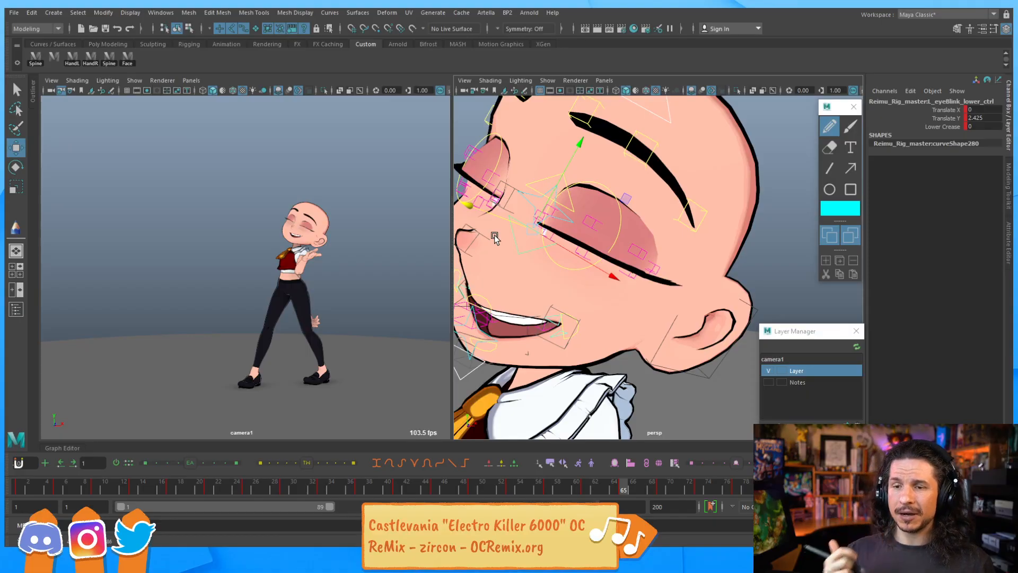
{"action": "left_click_drag", "start_coordinate": [577, 289], "coordinate": [569, 165], "text": "alt"}
{"action": "left_click", "coordinate": [605, 252]}
{"action": "key", "text": "q"}
{"action": "left_click", "coordinate": [532, 227]}
{"action": "key", "text": "w"}
{"action": "left_click_drag", "start_coordinate": [689, 238], "coordinate": [631, 202], "text": "alt"}
{"action": "left_click", "coordinate": [621, 211]}
{"action": "key", "text": "q"}
{"action": "left_click", "coordinate": [582, 118]}
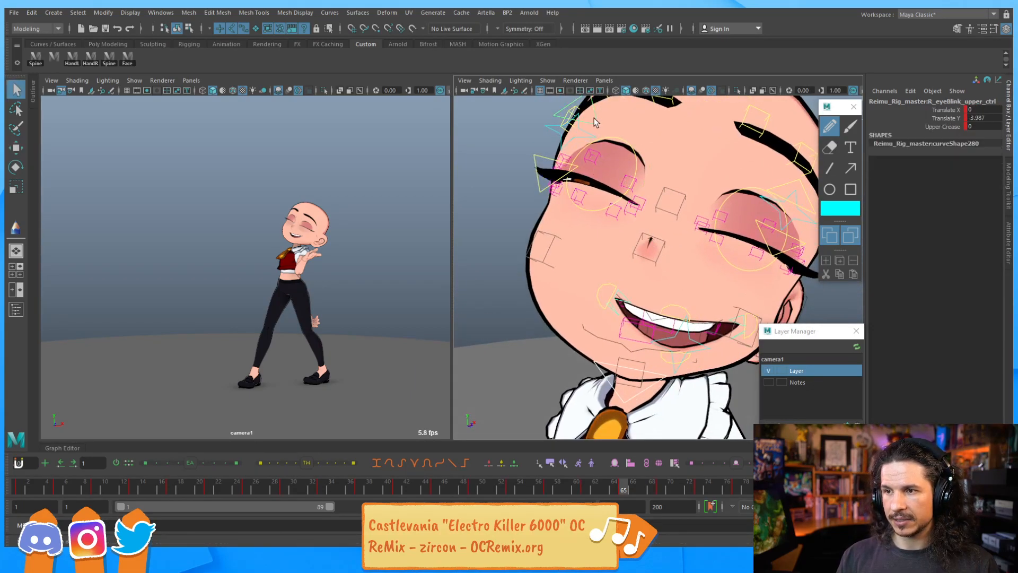
{"action": "key", "text": "w"}
{"action": "left_click_drag", "start_coordinate": [582, 116], "coordinate": [585, 111]}
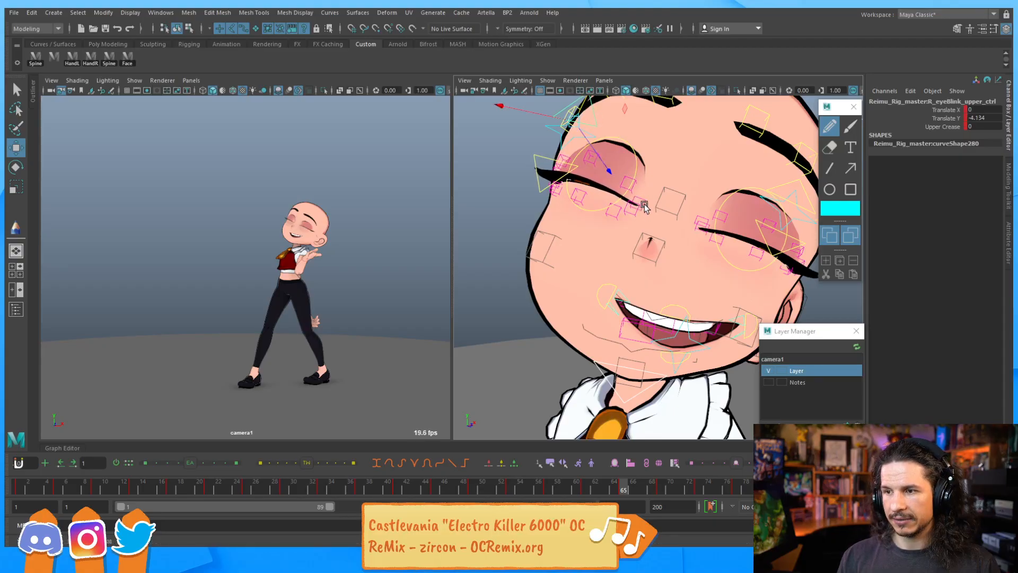
Move the right eye's upper and lower eyelid controls to reshape the closed lid line
{"action": "left_click_drag", "start_coordinate": [599, 188], "coordinate": [610, 201], "text": "alt"}
{"action": "key", "text": "q"}
{"action": "left_click", "coordinate": [614, 214]}
{"action": "left_click", "coordinate": [605, 248]}
{"action": "left_click", "coordinate": [615, 218]}
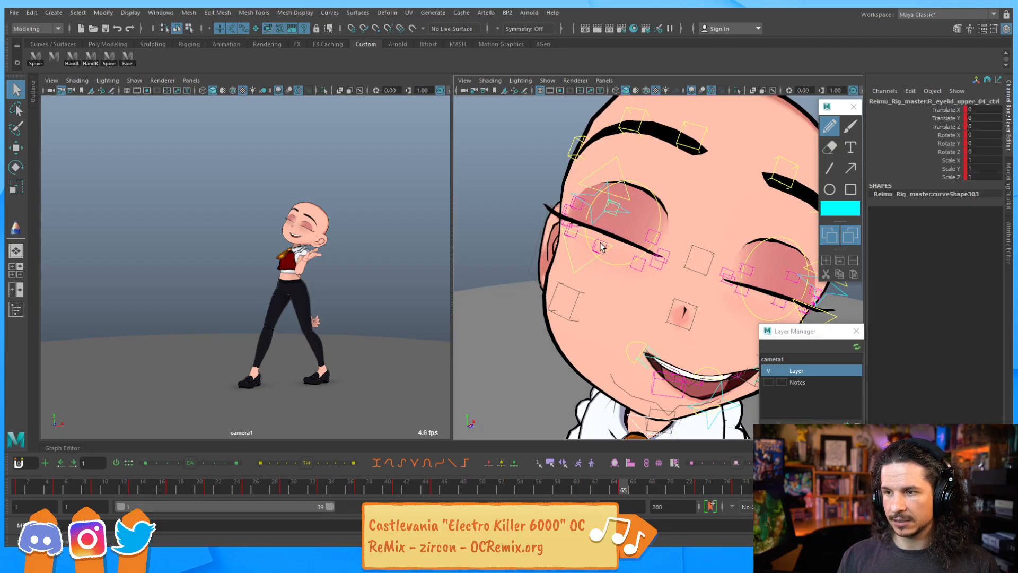
{"action": "key", "text": "w"}
{"action": "left_click_drag", "start_coordinate": [609, 200], "coordinate": [661, 215]}
{"action": "left_click", "coordinate": [651, 239]}
{"action": "left_click_drag", "start_coordinate": [575, 226], "coordinate": [597, 212], "text": "alt"}
{"action": "left_click", "coordinate": [636, 219]}
{"action": "left_click", "coordinate": [632, 257]}
{"action": "left_click", "coordinate": [585, 221]}
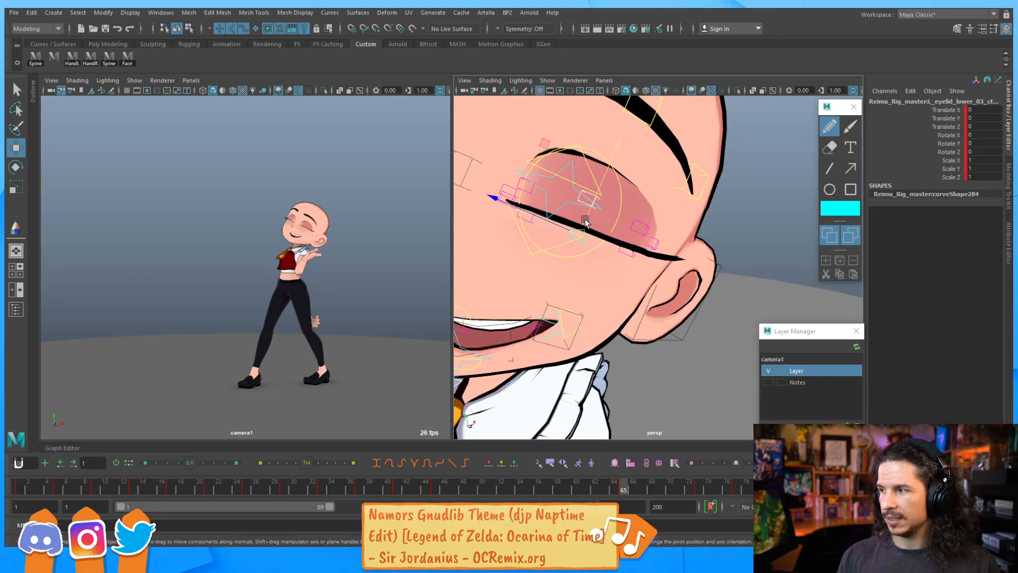
Raise the lower eyelid controls slightly to curve the closed eye's lash line
{"action": "left_click_drag", "start_coordinate": [594, 186], "coordinate": [602, 182]}
{"action": "left_click", "coordinate": [641, 219]}
{"action": "left_click_drag", "start_coordinate": [640, 219], "coordinate": [641, 214]}
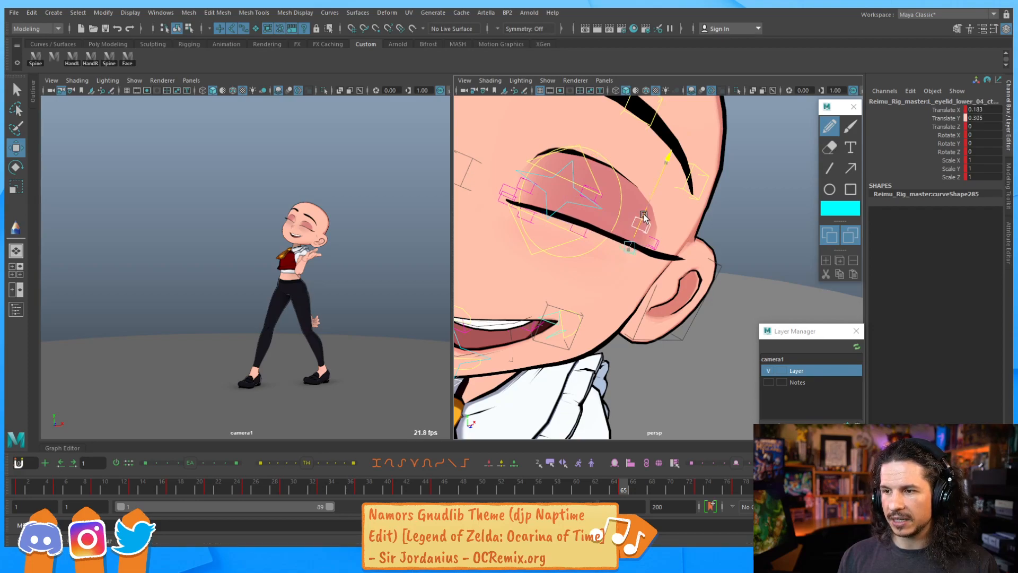
{"action": "left_click", "coordinate": [533, 194]}
{"action": "left_click_drag", "start_coordinate": [538, 194], "coordinate": [559, 169]}
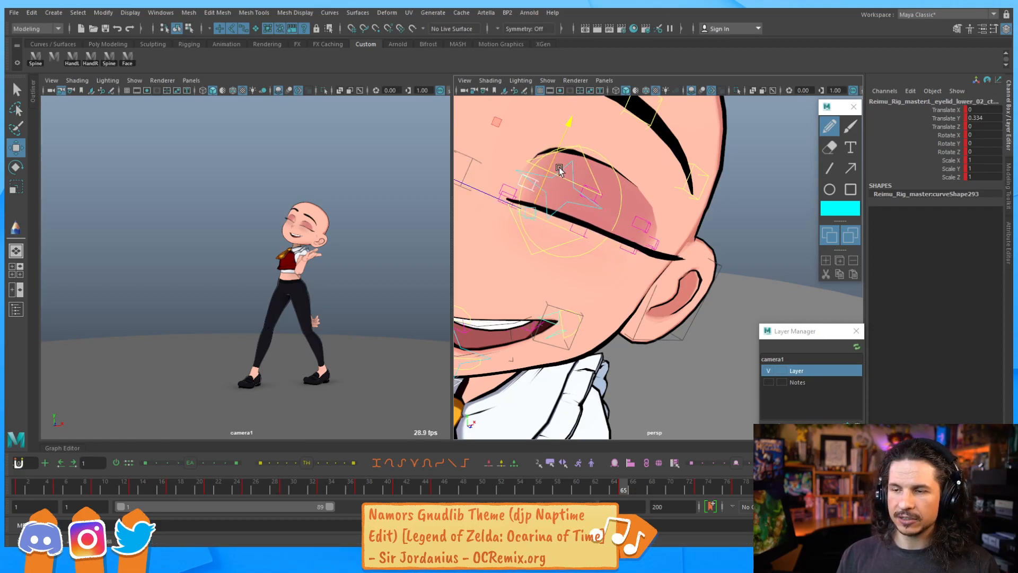
{"action": "left_click_drag", "start_coordinate": [545, 220], "coordinate": [598, 229], "text": "alt"}
{"action": "left_click", "coordinate": [577, 210]}
{"action": "key", "text": "q"}
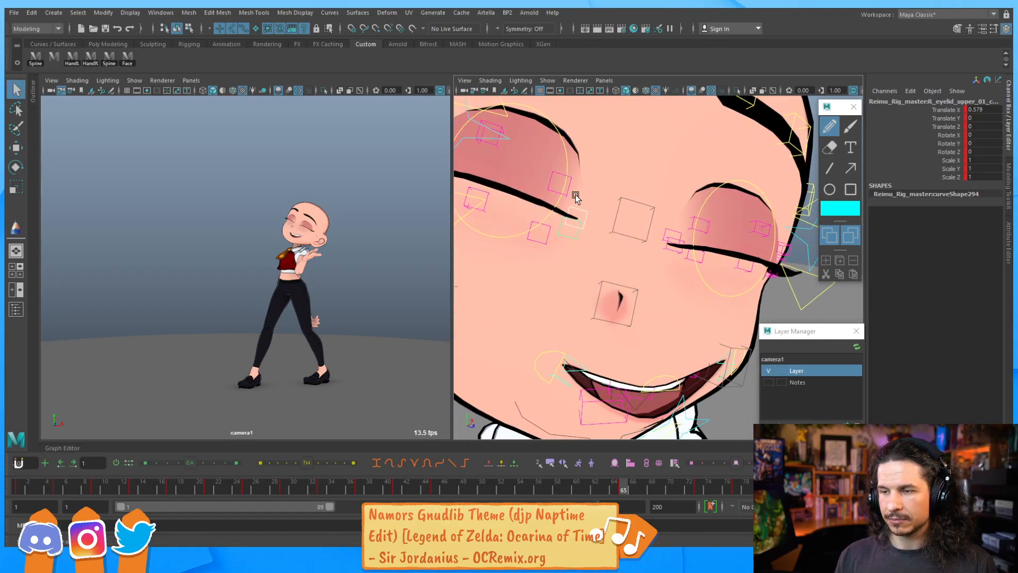
Raise the middle lower eyelid controls on both eyes, about 0.2 and 0.49 Translate Y
{"action": "key", "text": "w"}
{"action": "left_click_drag", "start_coordinate": [582, 186], "coordinate": [555, 196]}
{"action": "key", "text": "ctrl+z"}
{"action": "left_click", "coordinate": [557, 192], "text": "shift"}
{"action": "left_click", "coordinate": [548, 235], "text": "shift"}
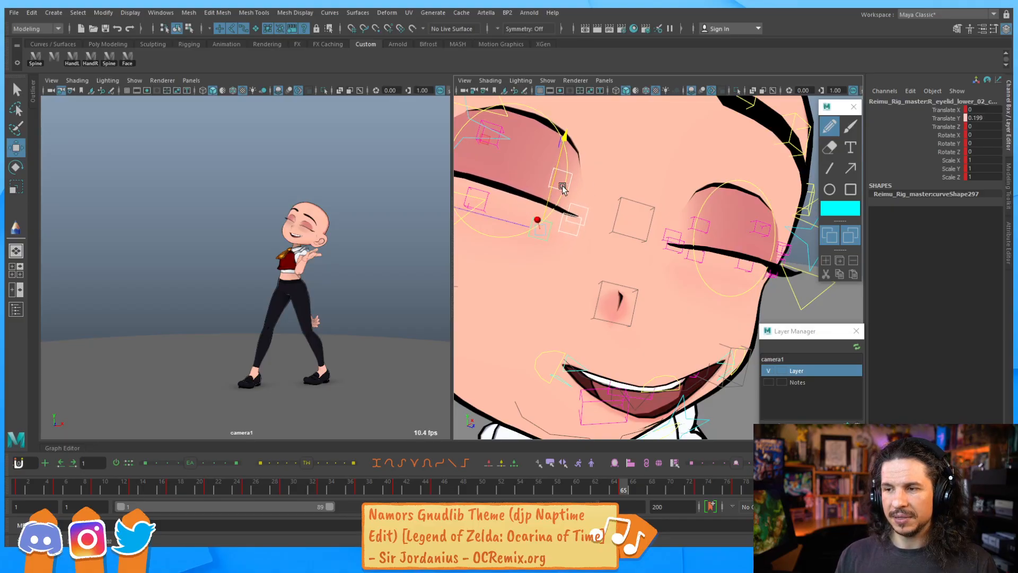
{"action": "left_click", "coordinate": [673, 243]}
{"action": "left_click", "coordinate": [710, 225]}
{"action": "left_click", "coordinate": [690, 251]}
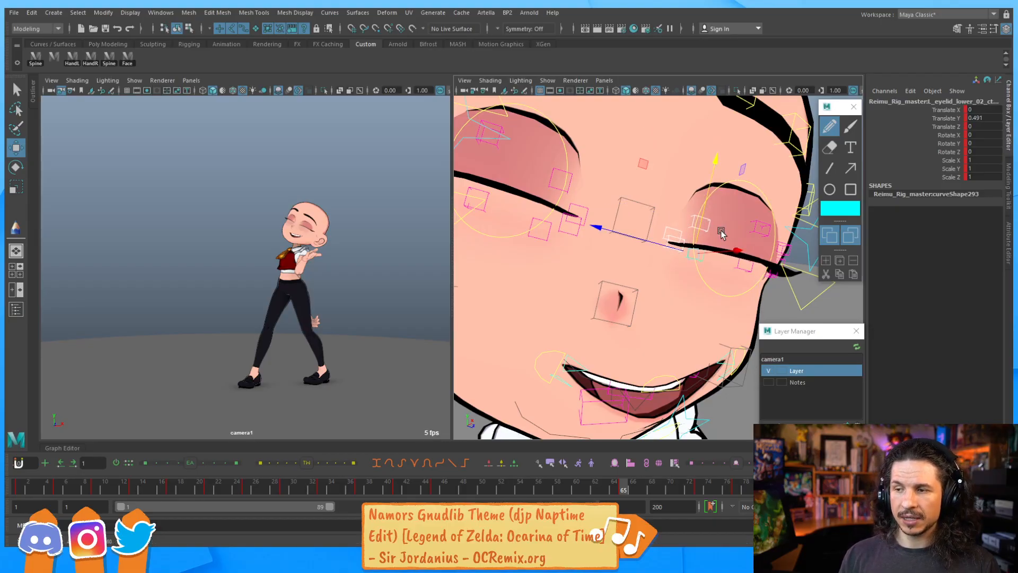
Step back and forth between neighbouring frames to review the eye pose
{"action": "left_click_drag", "start_coordinate": [664, 235], "coordinate": [630, 245], "text": "alt"}
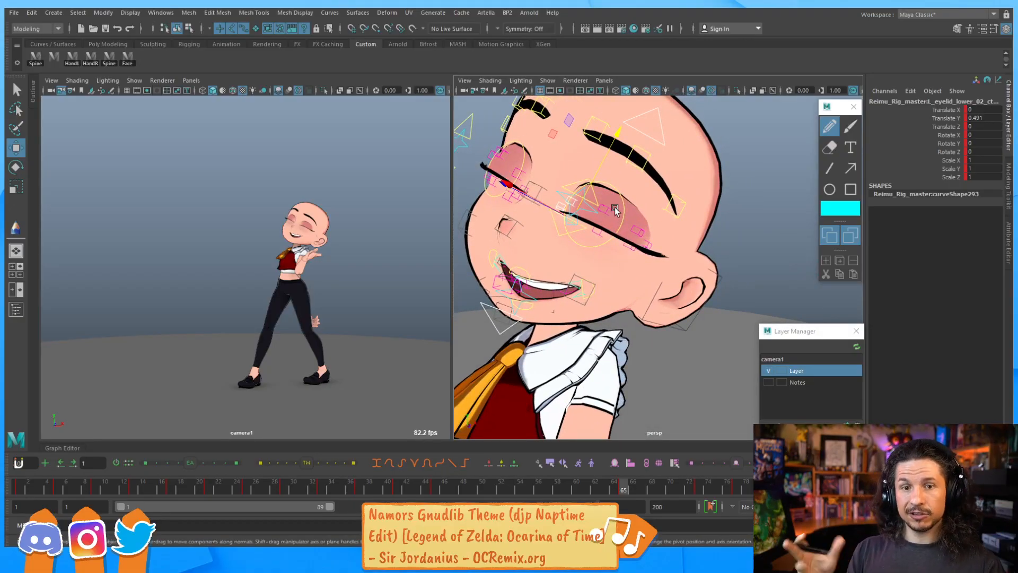
{"action": "key", "text": "comma"}
{"action": "key", "text": "period"}
{"action": "key", "text": "period"}
{"action": "key", "text": "period"}
{"action": "key", "text": "comma"}
{"action": "key", "text": "comma"}
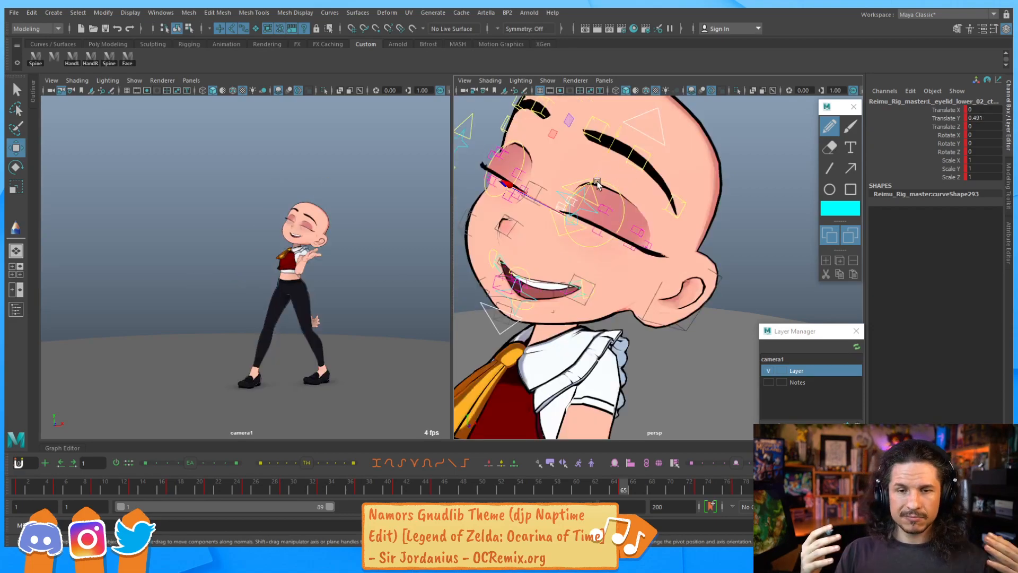
Try raising the left eye blink lower control's Lower Crease to about 8.7
{"action": "left_click_drag", "start_coordinate": [594, 250], "coordinate": [616, 240], "text": "alt"}
{"action": "left_click", "coordinate": [576, 262]}
{"action": "key", "text": "ctrl+z"}
{"action": "left_click", "coordinate": [598, 215]}
{"action": "left_click", "coordinate": [578, 227]}
{"action": "right_click_drag", "start_coordinate": [616, 241], "coordinate": [710, 212], "text": "alt"}
{"action": "left_click", "coordinate": [940, 128]}
{"action": "middle_click_drag", "start_coordinate": [720, 177], "coordinate": [769, 184]}
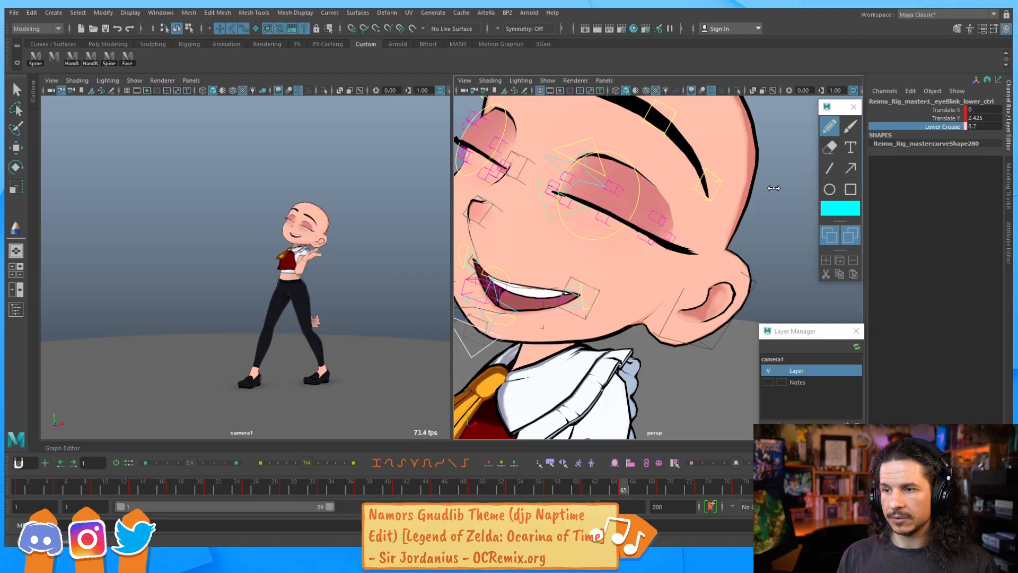
{"action": "key", "text": "ctrl+z"}
Set the right eye blink lower control's Lower Crease to about 10.2
{"action": "left_click_drag", "start_coordinate": [645, 223], "coordinate": [654, 259], "text": "alt"}
{"action": "key", "text": "w"}
{"action": "left_click", "coordinate": [481, 148]}
{"action": "left_click", "coordinate": [942, 126]}
{"action": "middle_click_drag", "start_coordinate": [583, 186], "coordinate": [640, 185]}
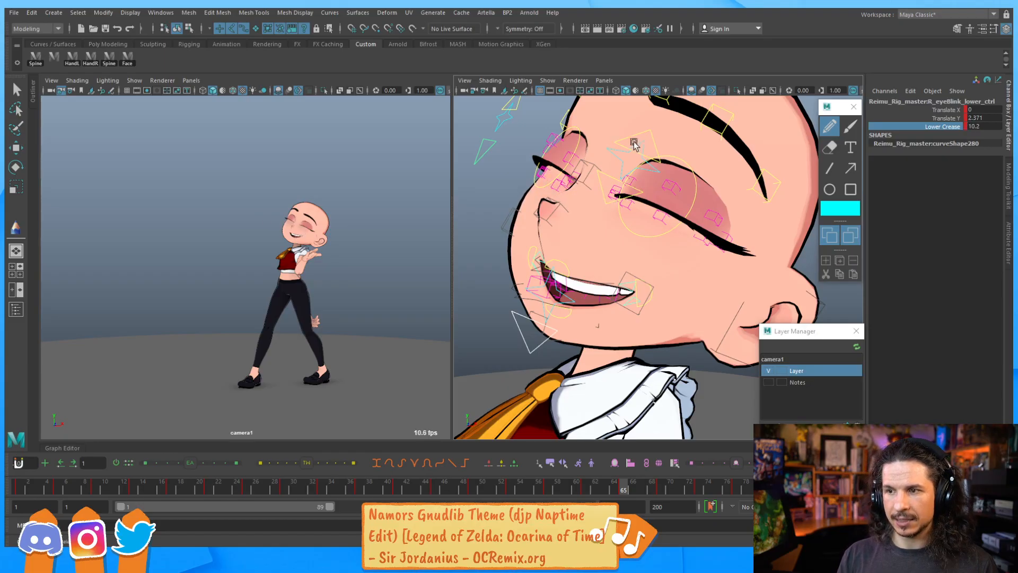
Set the right eye blink upper control's Upper Crease to about 0.46
{"action": "left_click_drag", "start_coordinate": [625, 145], "coordinate": [480, 149], "text": "alt"}
{"action": "left_click", "coordinate": [511, 162]}
{"action": "key", "text": "w"}
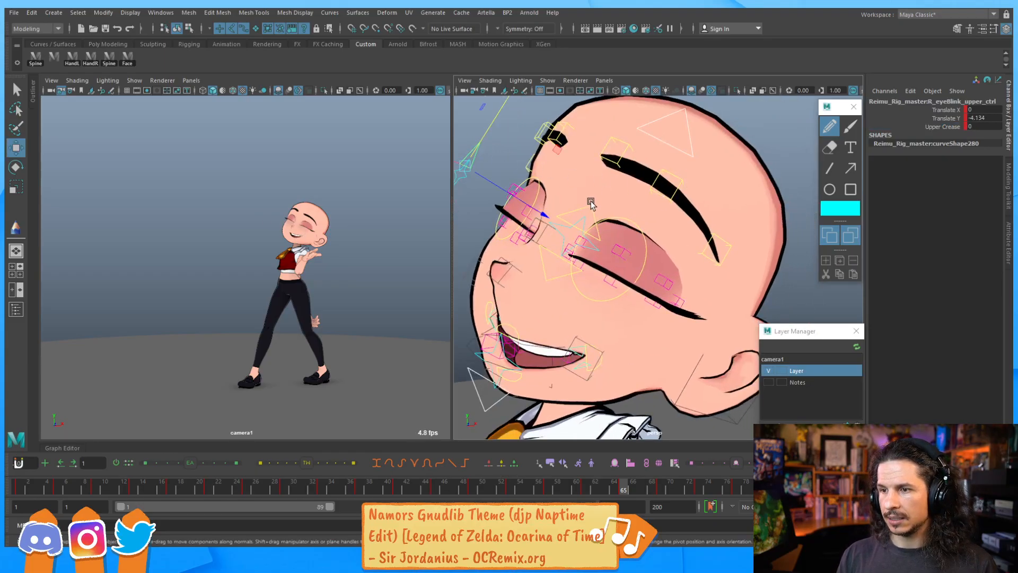
{"action": "left_click", "coordinate": [942, 126]}
{"action": "middle_click_drag", "start_coordinate": [745, 150], "coordinate": [655, 203]}
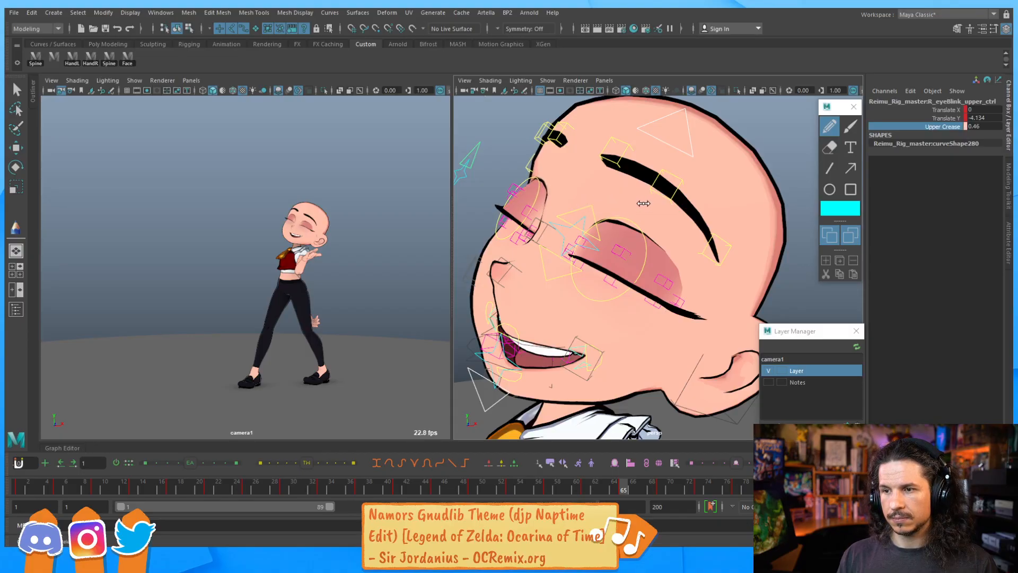
Set the left eye blink upper control's Upper Crease to about -0.6
{"action": "left_click", "coordinate": [595, 217]}
{"action": "left_click", "coordinate": [932, 127]}
{"action": "middle_click_drag", "start_coordinate": [713, 181], "coordinate": [698, 192]}
{"action": "right_click_drag", "start_coordinate": [758, 185], "coordinate": [620, 238], "text": "alt"}
{"action": "left_click_drag", "start_coordinate": [613, 274], "coordinate": [616, 232], "text": "alt"}
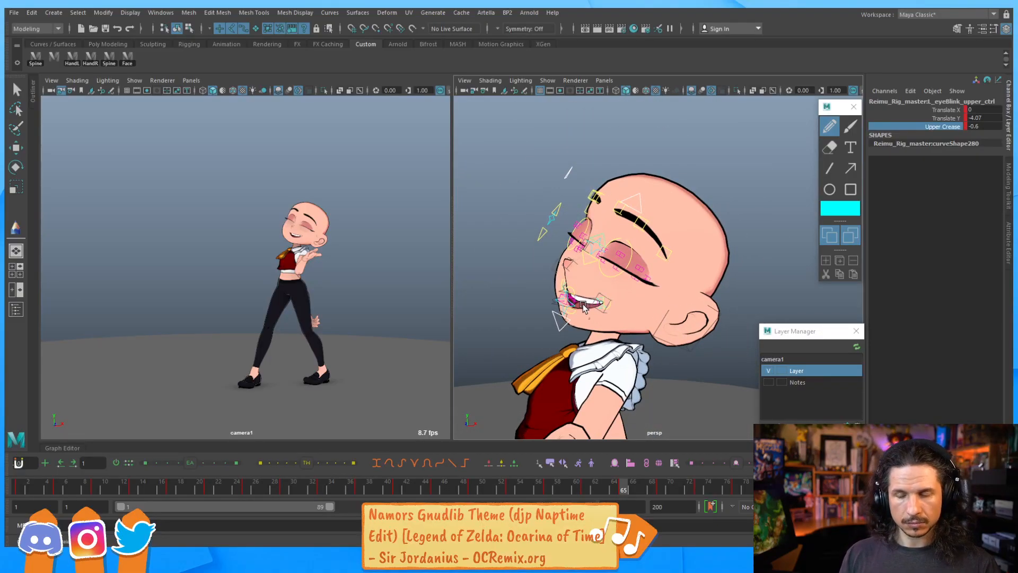
Step back and forth between frames to review the adjusted eye creases
{"action": "key", "text": "comma"}
{"action": "key", "text": "comma"}
{"action": "key", "text": "comma"}
{"action": "key", "text": "comma"}
{"action": "key", "text": "period"}
{"action": "key", "text": "period"}
{"action": "key", "text": "period"}
{"action": "key", "text": "period"}
{"action": "key", "text": "period"}
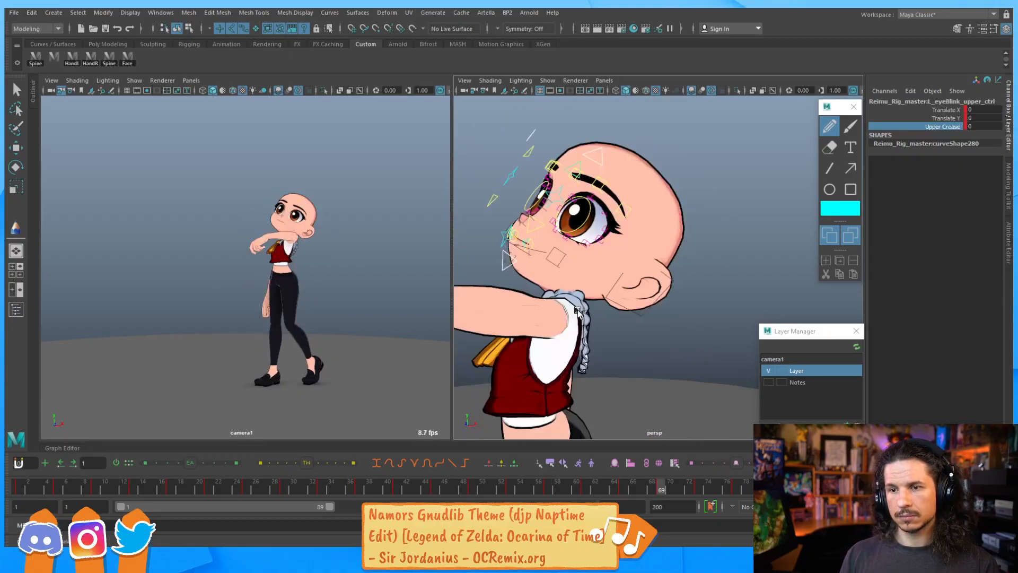
Step back to frame 65 and slightly reposition the mouth and eyebrow controls there
{"action": "key", "text": "comma"}
{"action": "key", "text": "comma"}
{"action": "key", "text": "comma"}
{"action": "key", "text": "comma"}
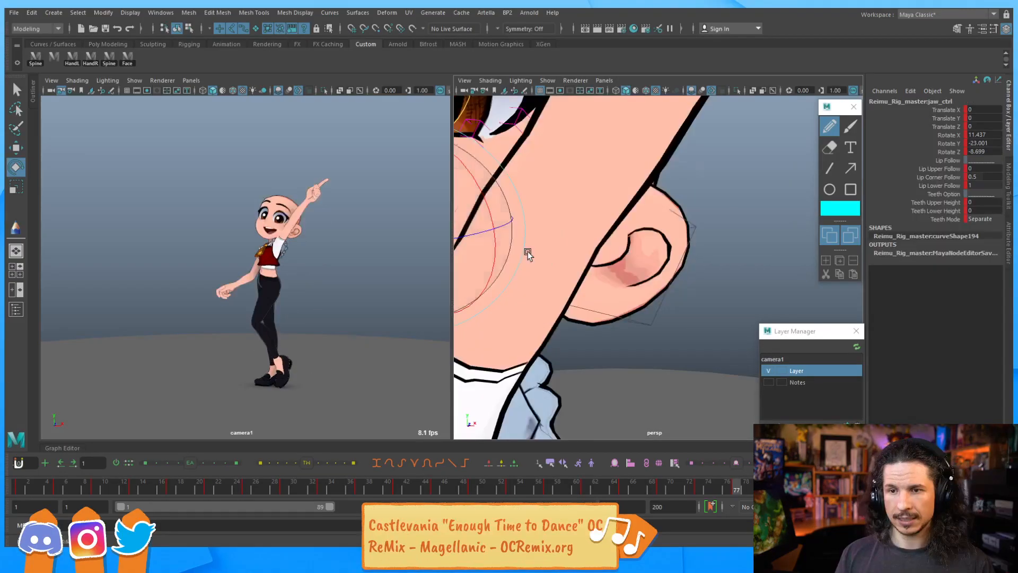
{"action": "key", "text": "comma"}
{"action": "key", "text": "comma"}
{"action": "key", "text": "comma"}
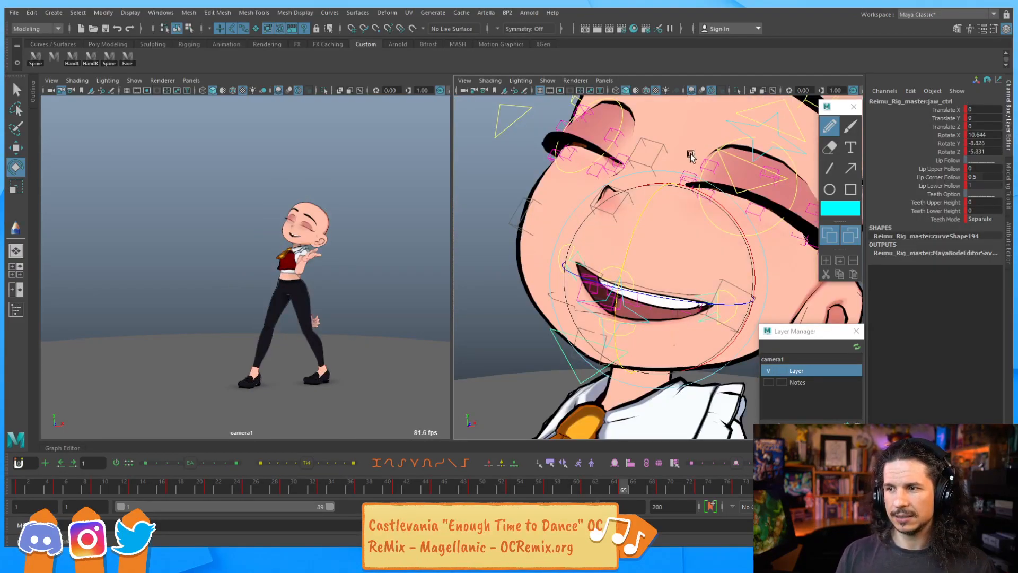
{"action": "middle_click_drag", "start_coordinate": [695, 151], "coordinate": [631, 264], "text": "alt"}
{"action": "left_click", "coordinate": [672, 298]}
{"action": "key", "text": "w"}
{"action": "left_click_drag", "start_coordinate": [689, 263], "coordinate": [691, 260]}
{"action": "middle_click_drag", "start_coordinate": [563, 238], "coordinate": [647, 238], "text": "alt"}
{"action": "left_click", "coordinate": [549, 184]}
{"action": "left_click_drag", "start_coordinate": [556, 170], "coordinate": [556, 174]}
{"action": "left_click", "coordinate": [712, 250]}
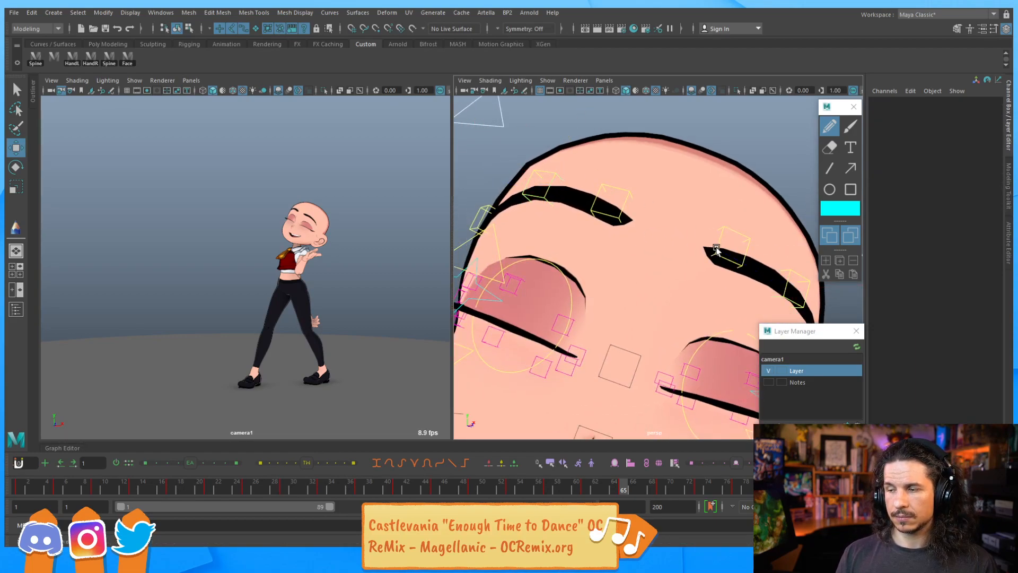
{"action": "left_click", "coordinate": [723, 239]}
{"action": "left_click_drag", "start_coordinate": [738, 212], "coordinate": [735, 216]}
{"action": "right_click_drag", "start_coordinate": [734, 218], "coordinate": [610, 249], "text": "alt"}
{"action": "left_click_drag", "start_coordinate": [610, 248], "coordinate": [507, 244], "text": "alt"}
{"action": "left_click", "coordinate": [126, 57]}
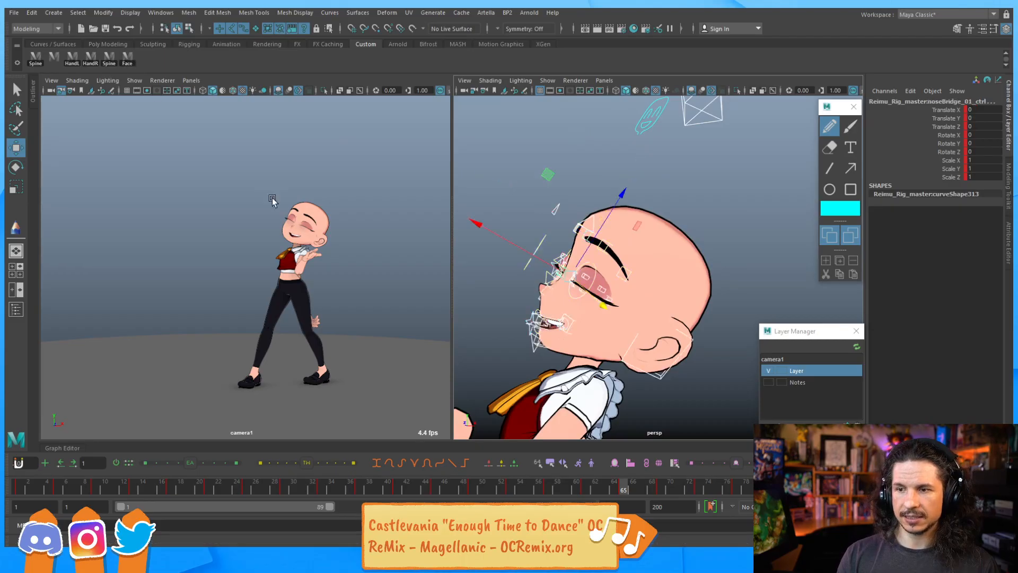
Step through the keyframes between frames 45 and 69 to review the facial animation
{"action": "left_click", "coordinate": [658, 489]}
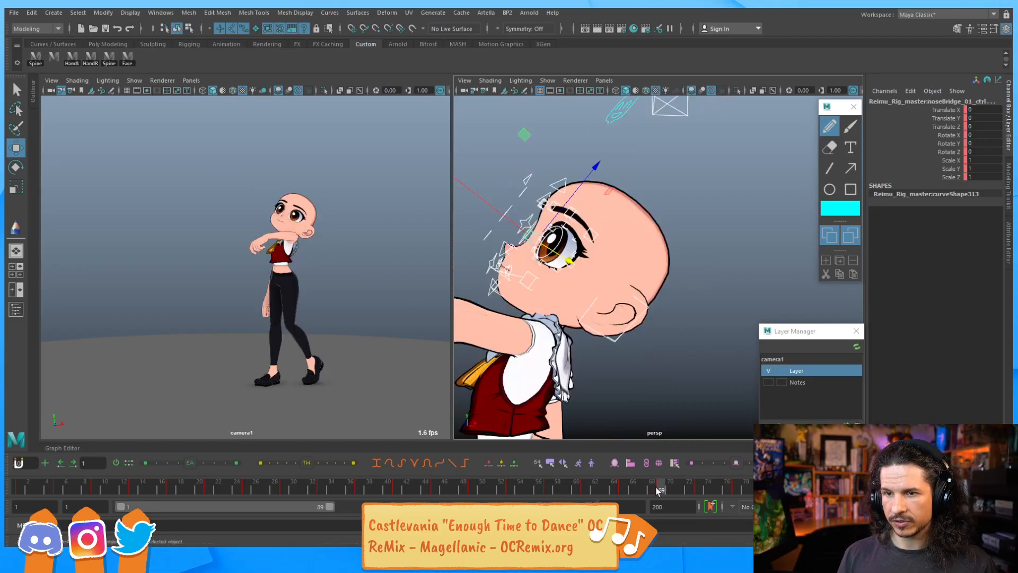
{"action": "left_click", "coordinate": [624, 489]}
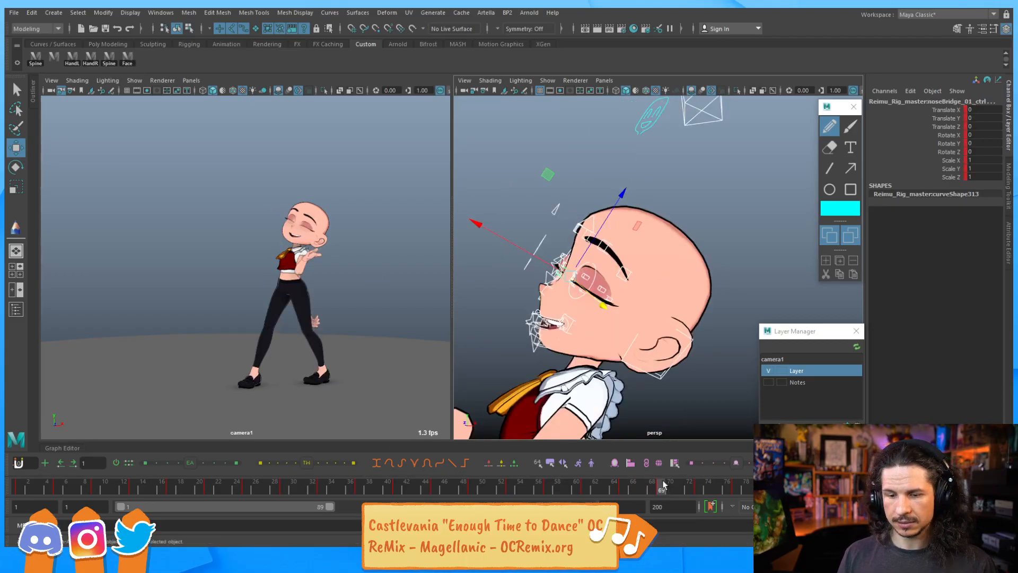
{"action": "key", "text": "period"}
{"action": "key", "text": "period"}
{"action": "key", "text": "comma"}
{"action": "key", "text": "comma"}
{"action": "key", "text": "comma"}
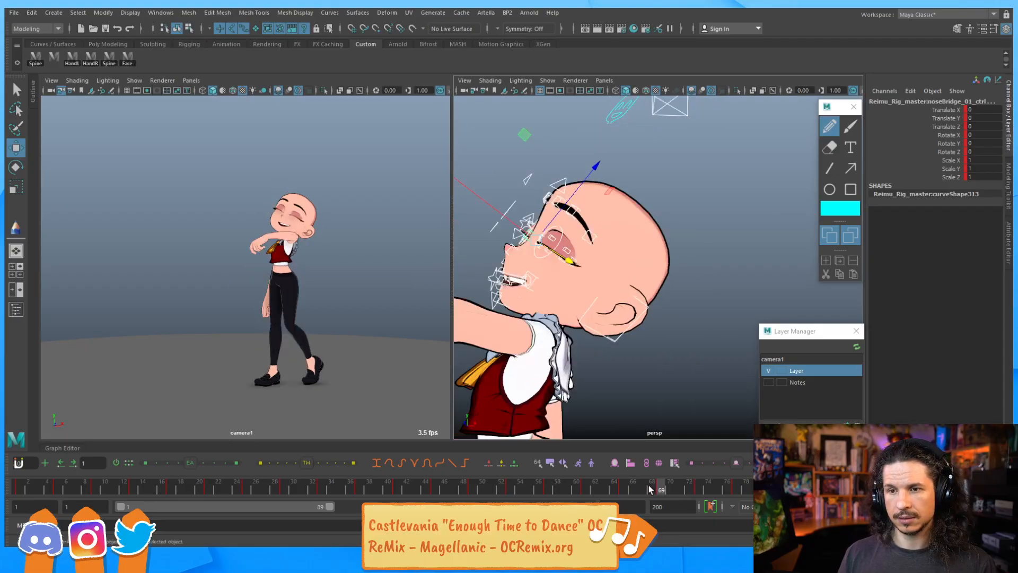
{"action": "key", "text": "period"}
{"action": "key", "text": "period"}
{"action": "key", "text": "period"}
{"action": "key", "text": "period"}
{"action": "key", "text": "comma"}
{"action": "key", "text": "comma"}
{"action": "key", "text": "comma"}
{"action": "key", "text": "comma"}
{"action": "key", "text": "comma"}
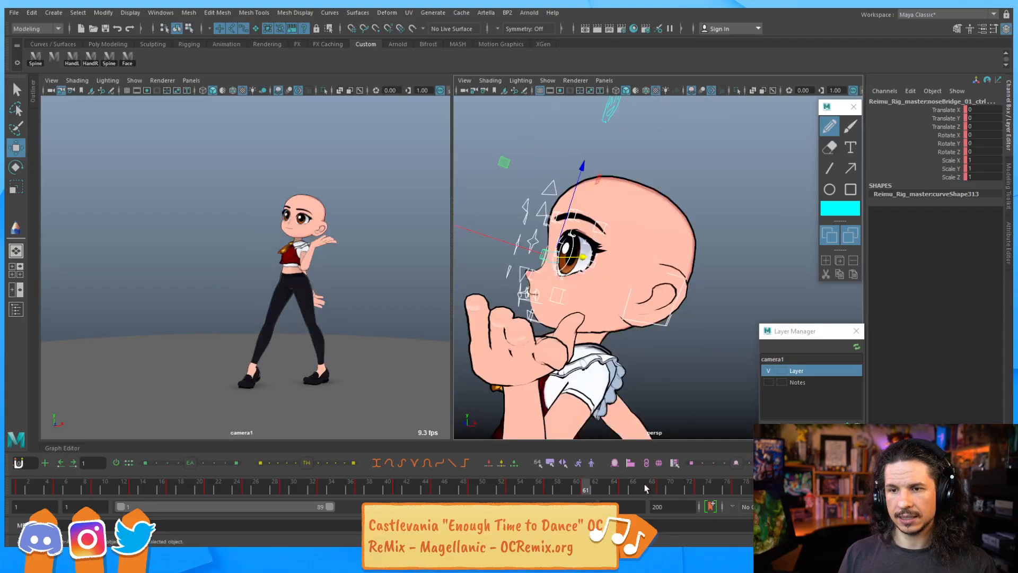
{"action": "key", "text": "comma"}
{"action": "key", "text": "comma"}
{"action": "key", "text": "comma"}
{"action": "key", "text": "comma"}
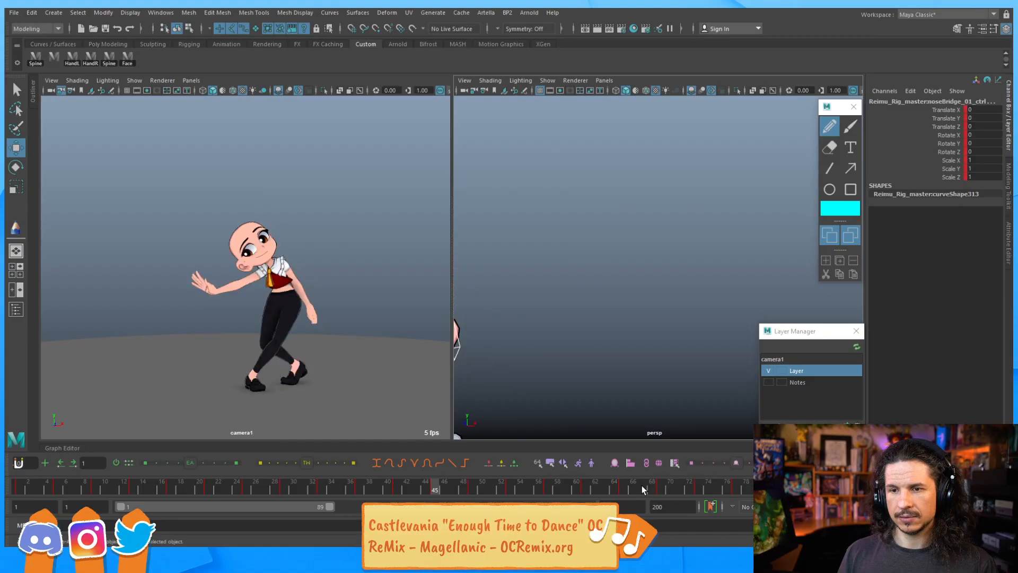
{"action": "key", "text": "period"}
{"action": "key", "text": "period"}
{"action": "key", "text": "period"}
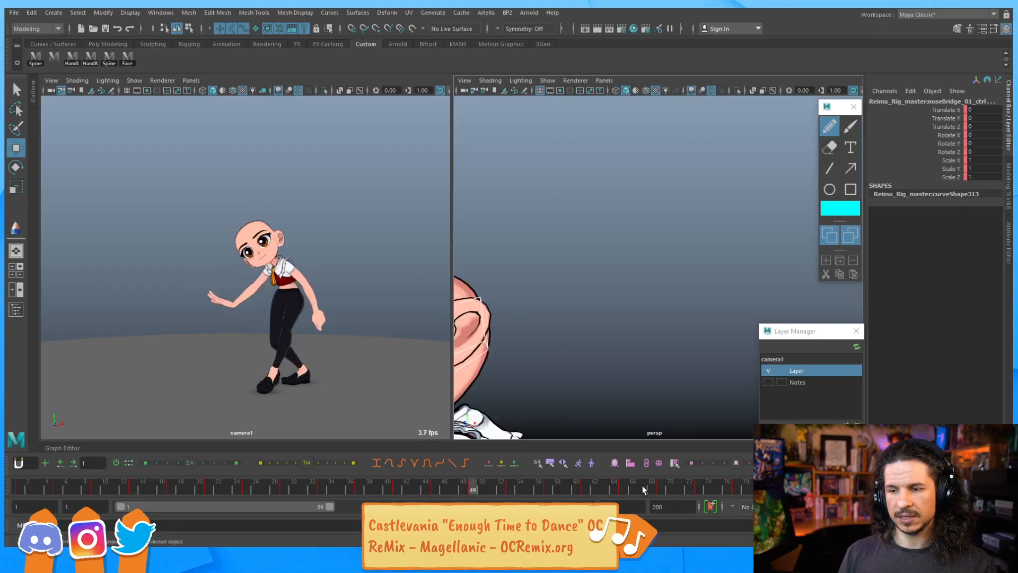
{"action": "key", "text": "comma"}
{"action": "key", "text": "comma"}
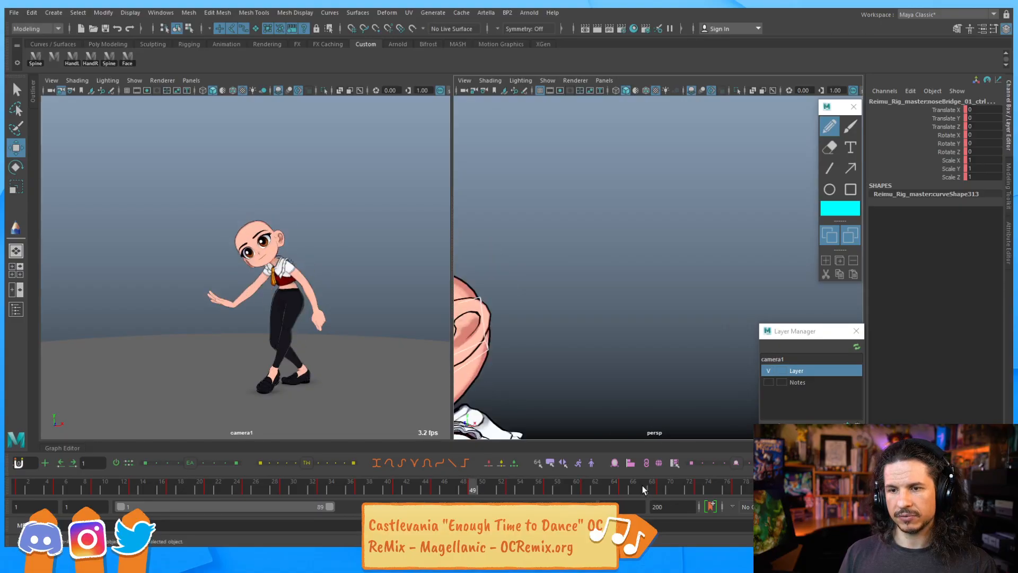
{"action": "key", "text": "period"}
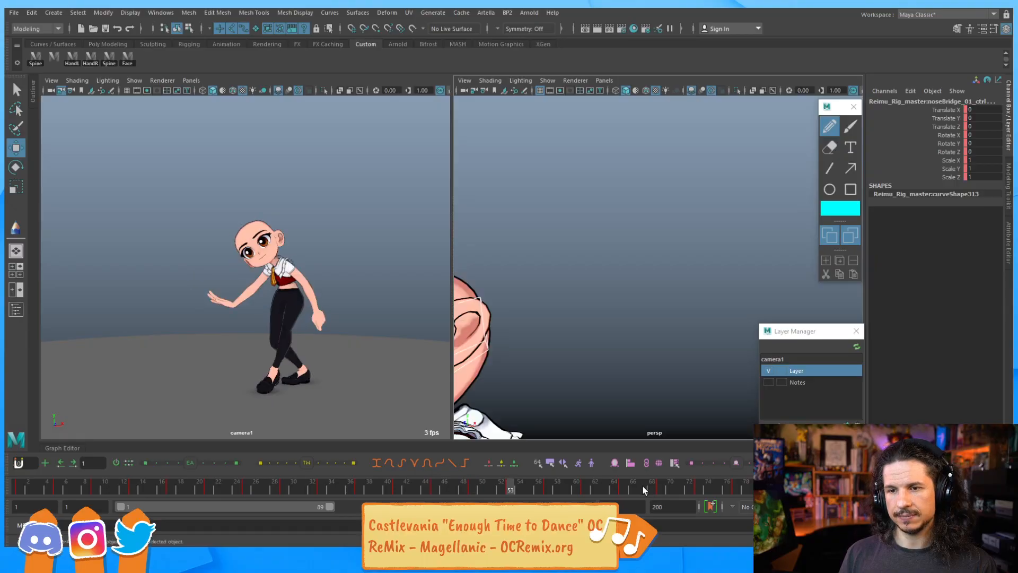
{"action": "key", "text": "comma"}
{"action": "key", "text": "period"}
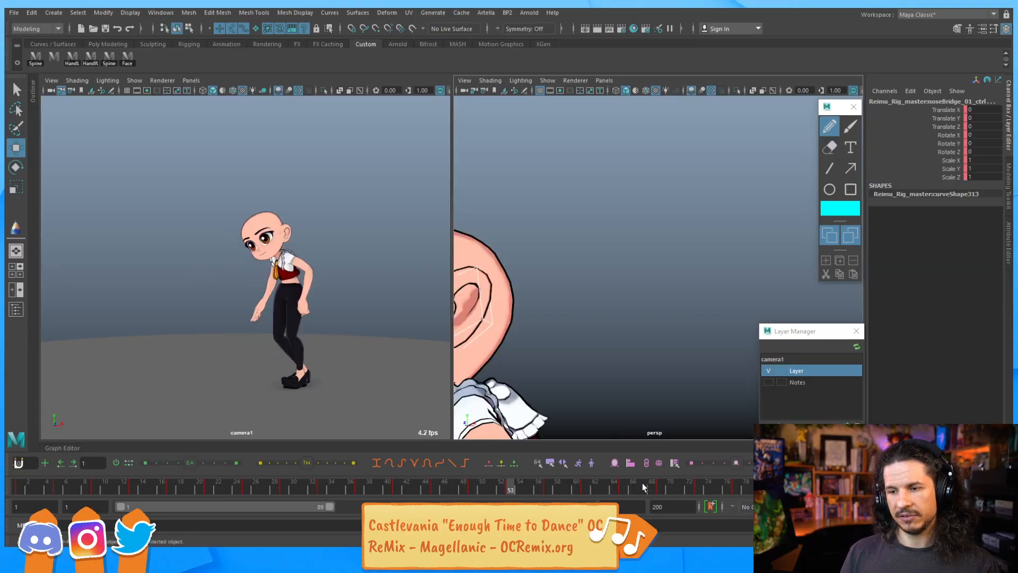
{"action": "key", "text": "period"}
{"action": "key", "text": "comma"}
{"action": "key", "text": "period"}
{"action": "key", "text": "period"}
{"action": "key", "text": "comma"}
{"action": "key", "text": "comma"}
{"action": "key", "text": "comma"}
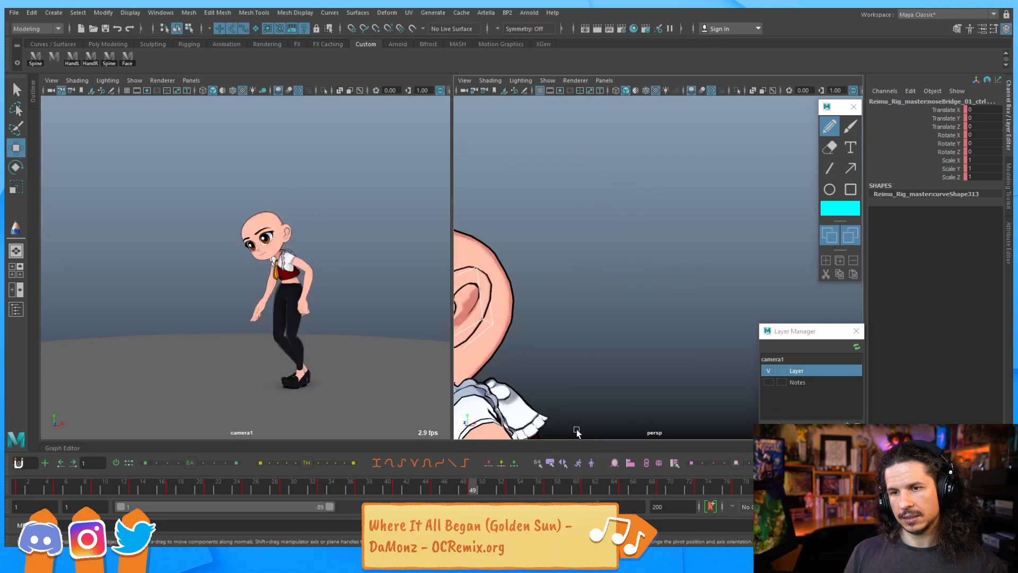
{"action": "key", "text": "period"}
{"action": "key", "text": "period"}
{"action": "key", "text": "comma"}
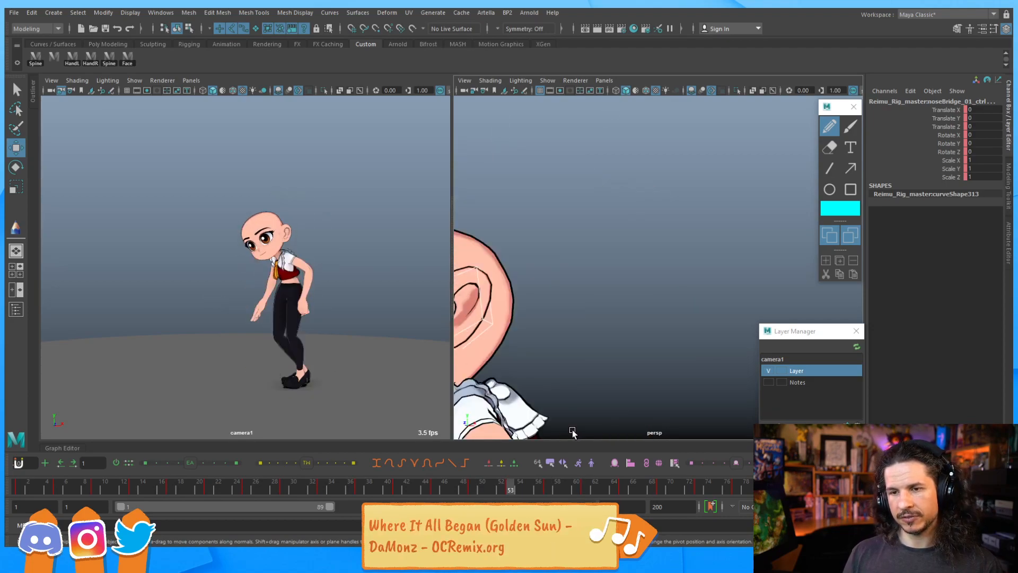
{"action": "key", "text": "comma"}
{"action": "key", "text": "period"}
{"action": "key", "text": "period"}
{"action": "key", "text": "period"}
{"action": "key", "text": "period"}
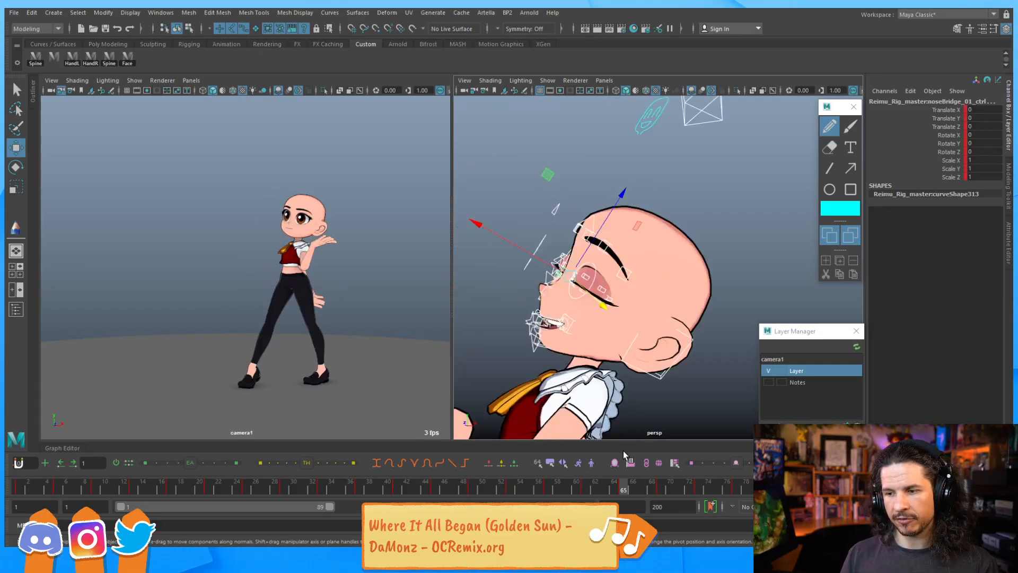
{"action": "key", "text": "comma"}
{"action": "key", "text": "period"}
Set a key on the nose bridge control at frame 54
{"action": "middle_click_drag", "start_coordinate": [622, 485], "coordinate": [519, 475]}
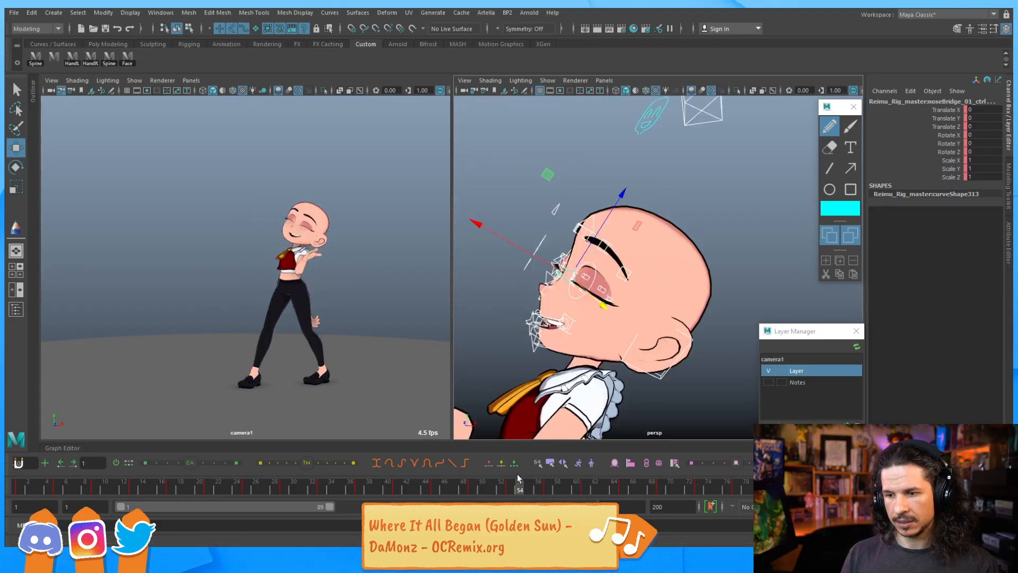
{"action": "key", "text": "s"}
{"action": "key", "text": "comma"}
{"action": "key", "text": "comma"}
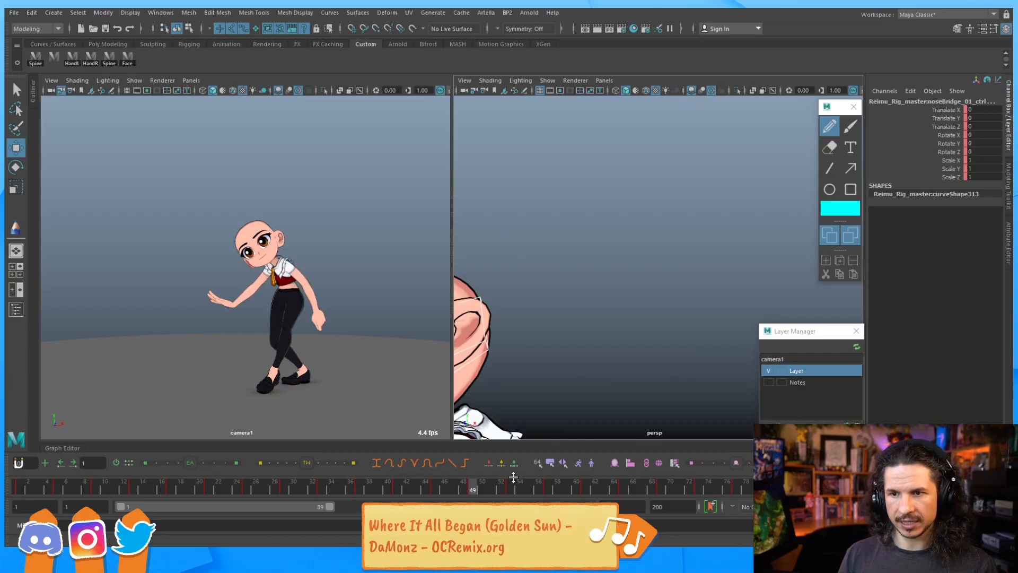
On frame 49, select the rig's option control and turn on All Body Ctrl visibility
{"action": "middle_click_drag", "start_coordinate": [434, 491], "coordinate": [471, 490]}
{"action": "left_click", "coordinate": [469, 491]}
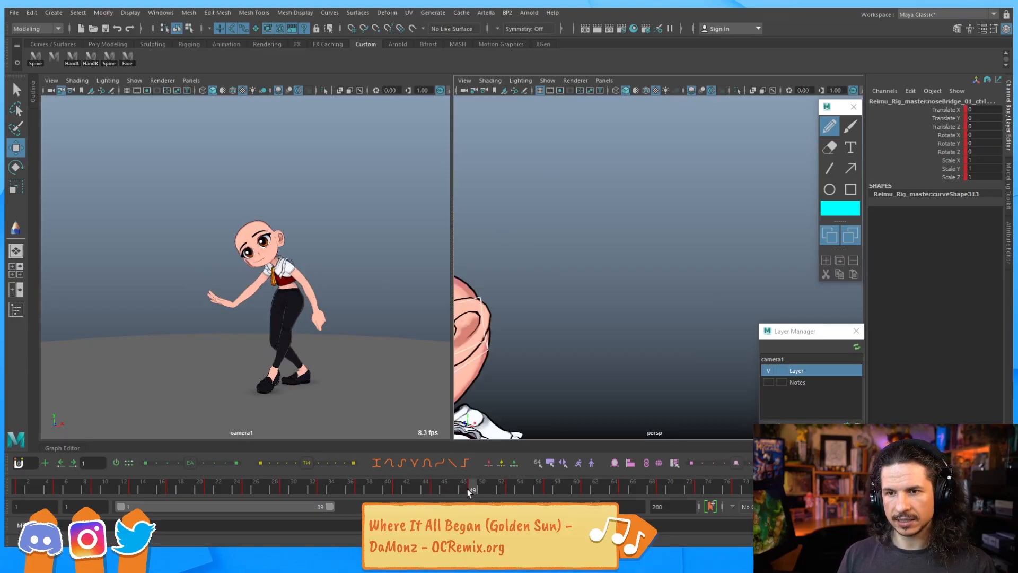
{"action": "key", "text": "f"}
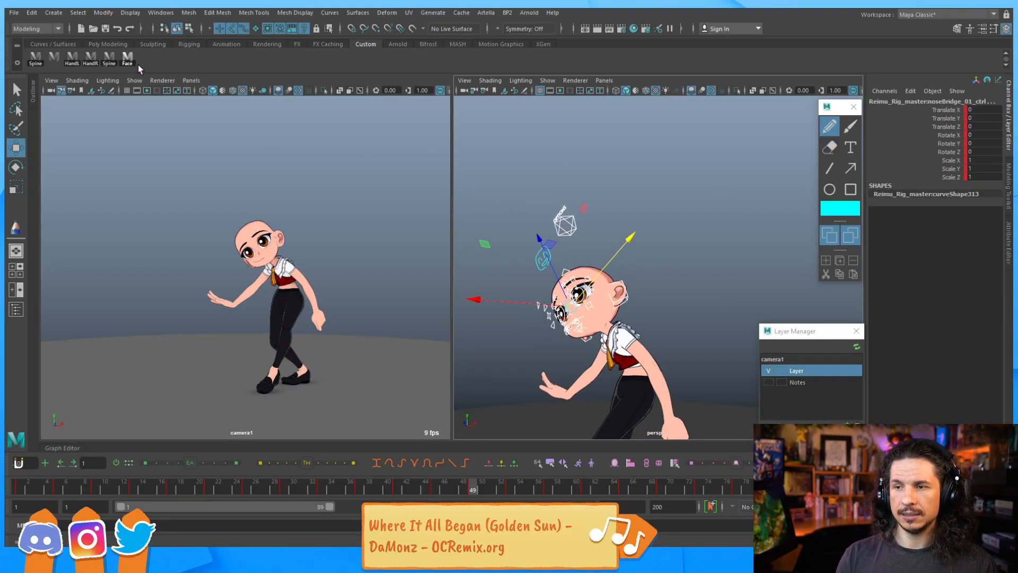
{"action": "left_click", "coordinate": [576, 231]}
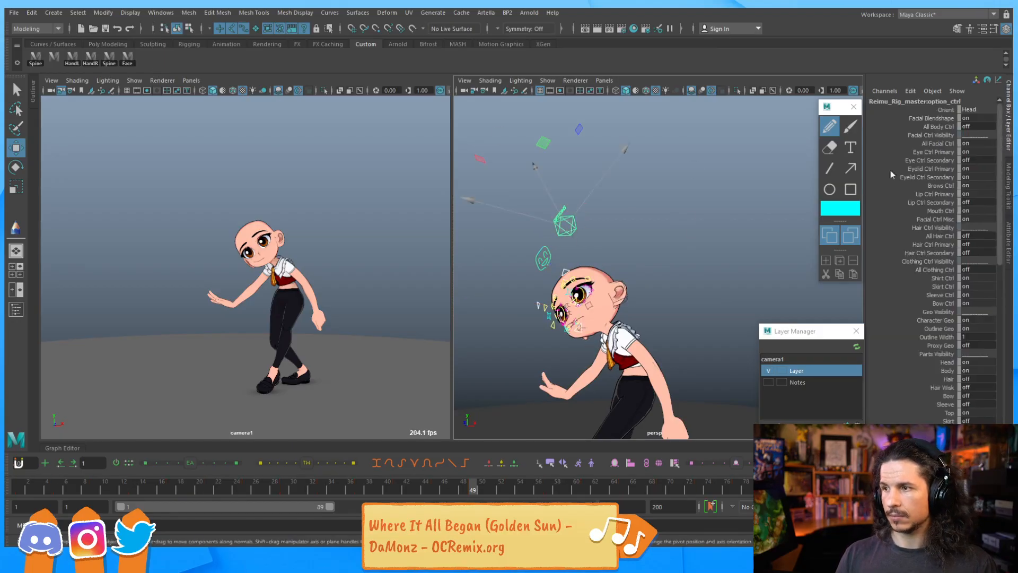
{"action": "left_click", "coordinate": [974, 127]}
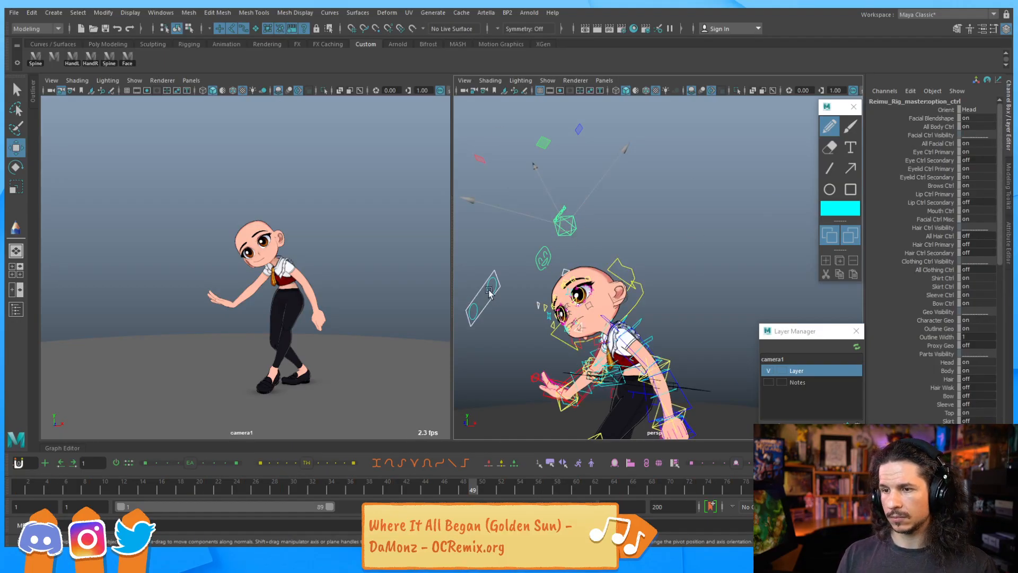
Select the right eyeball aim control and scrub between frames 45 and 57 to review its motion
{"action": "left_click_drag", "start_coordinate": [472, 330], "coordinate": [470, 329]}
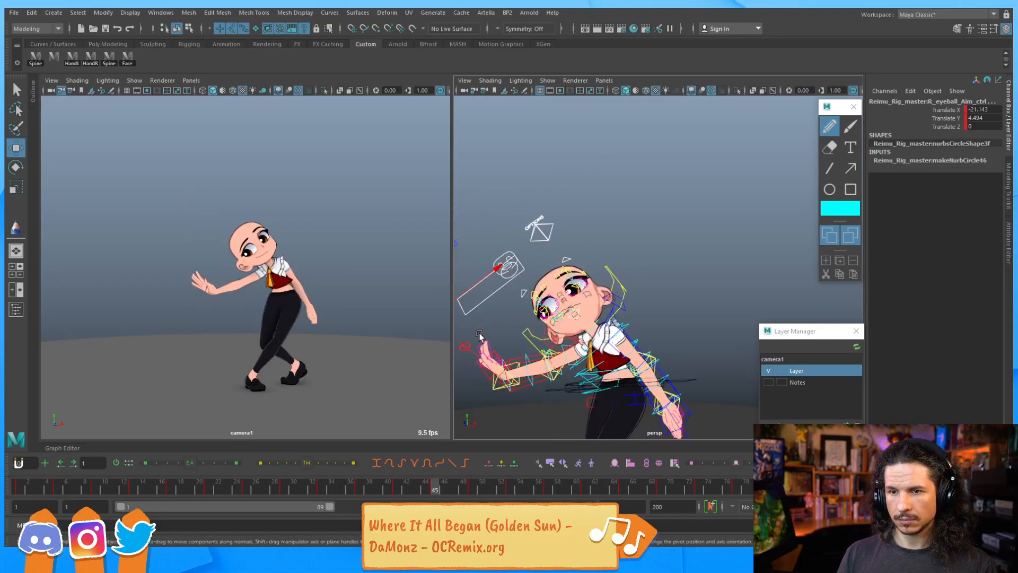
{"action": "left_click_drag", "start_coordinate": [434, 490], "coordinate": [510, 484]}
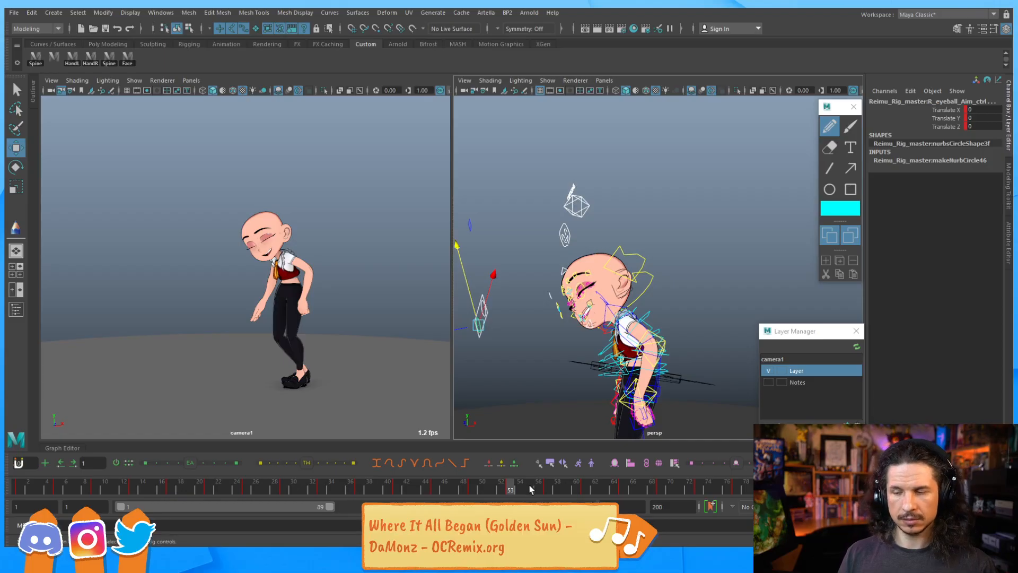
{"action": "key", "text": "period"}
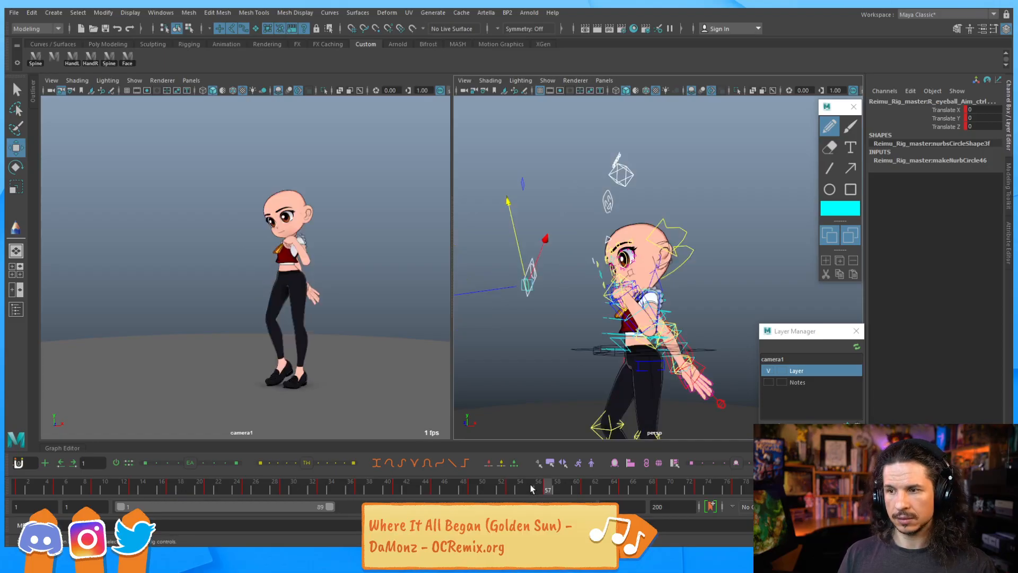
{"action": "left_click", "coordinate": [627, 488]}
{"action": "left_click_drag", "start_coordinate": [626, 492], "coordinate": [512, 491]}
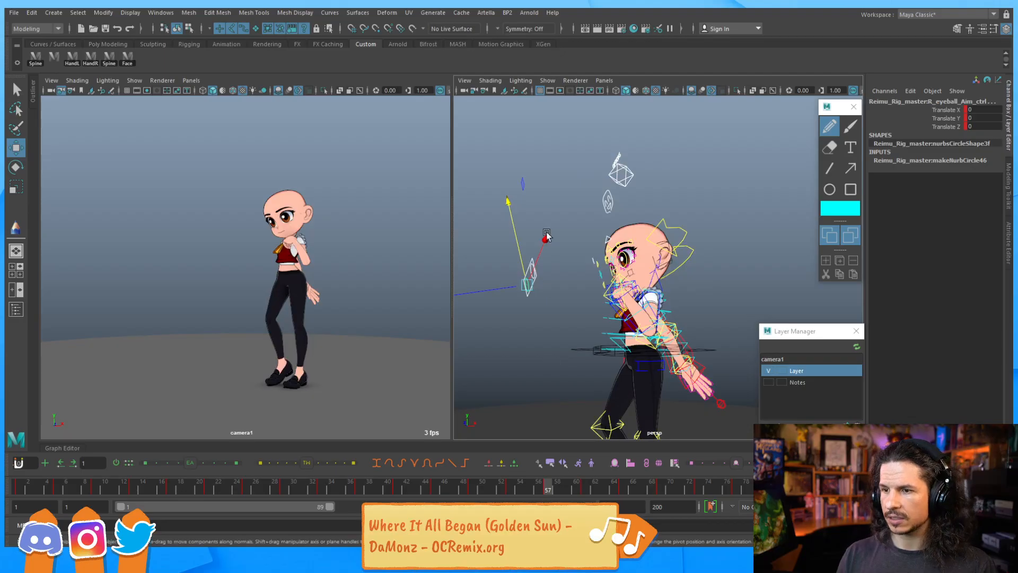
{"action": "right_click_drag", "start_coordinate": [594, 267], "coordinate": [589, 294], "text": "alt"}
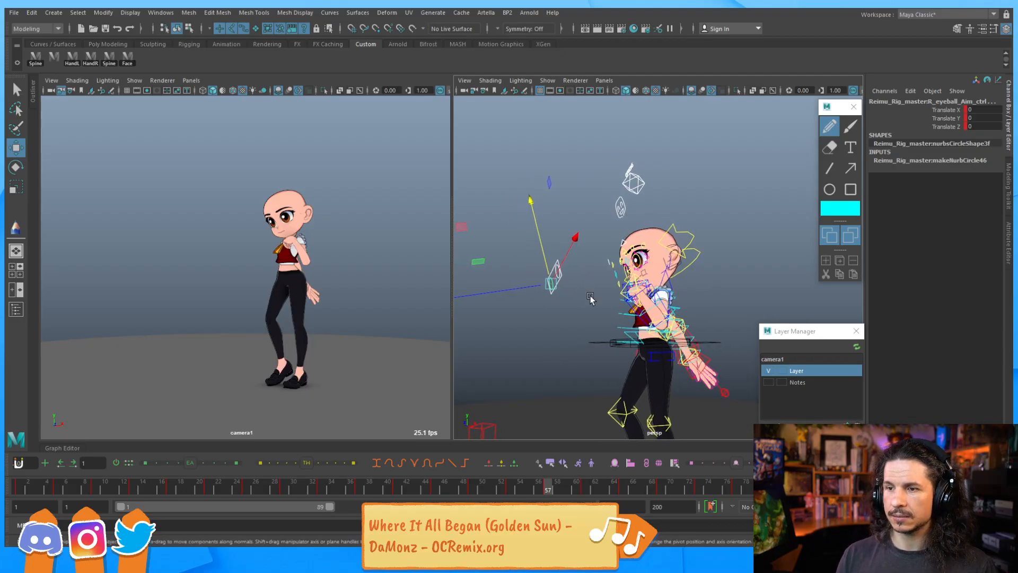
{"action": "key", "text": "q"}
{"action": "left_click_drag", "start_coordinate": [595, 304], "coordinate": [588, 304], "text": "alt"}
{"action": "key", "text": "w"}
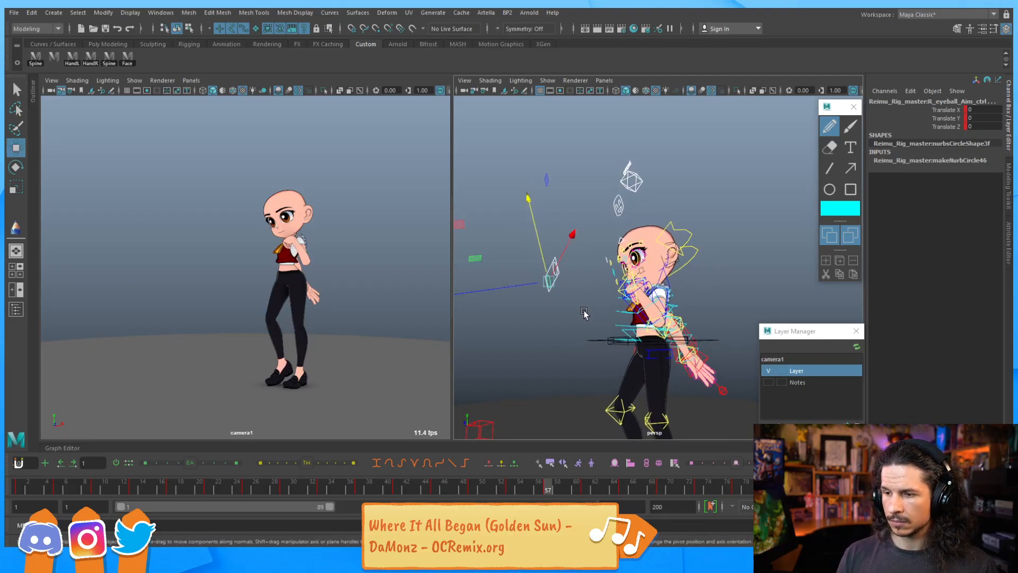
{"action": "left_click", "coordinate": [568, 312]}
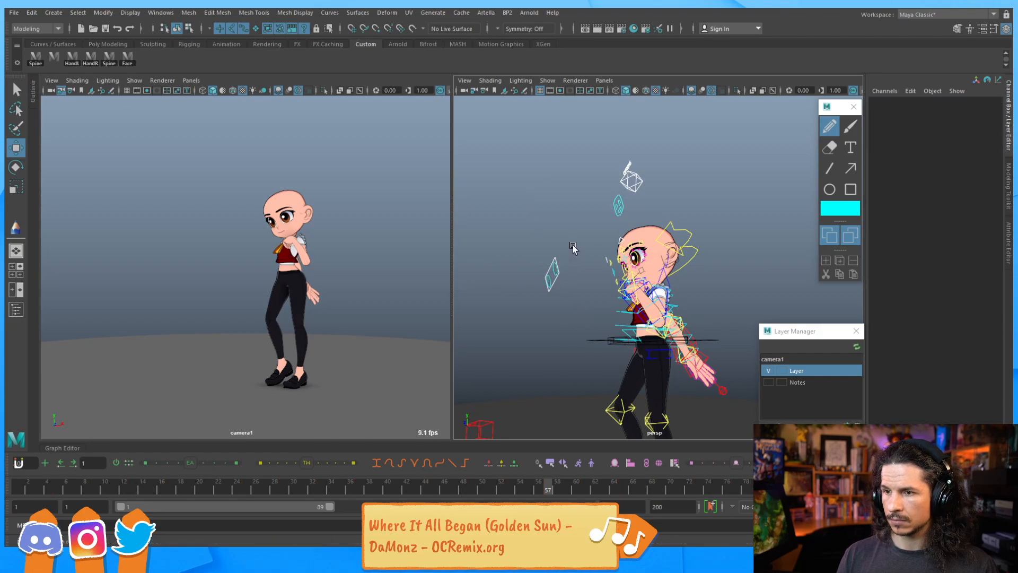
{"action": "left_click", "coordinate": [133, 57]}
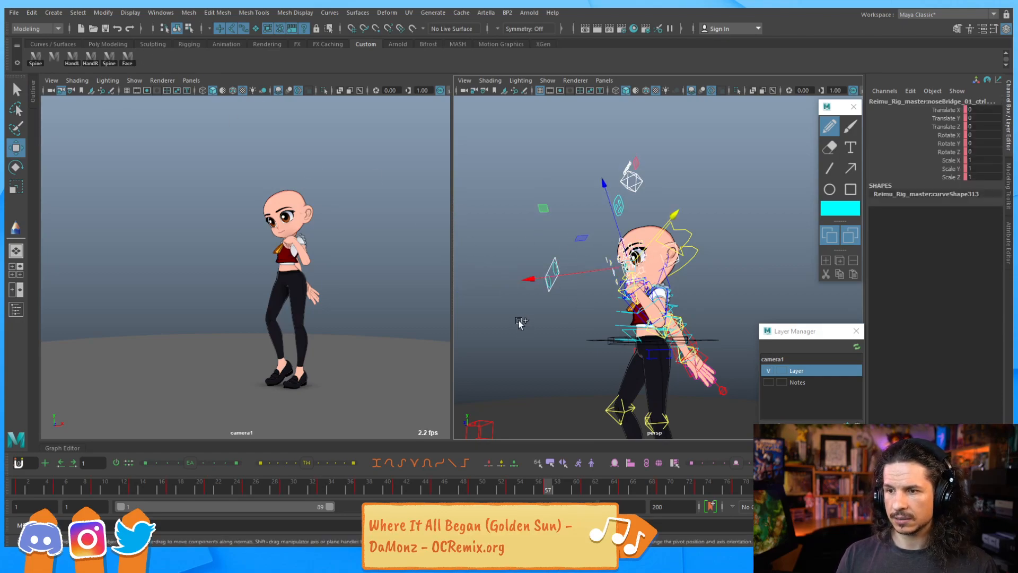
{"action": "left_click_drag", "start_coordinate": [519, 322], "coordinate": [573, 250], "text": "shift"}
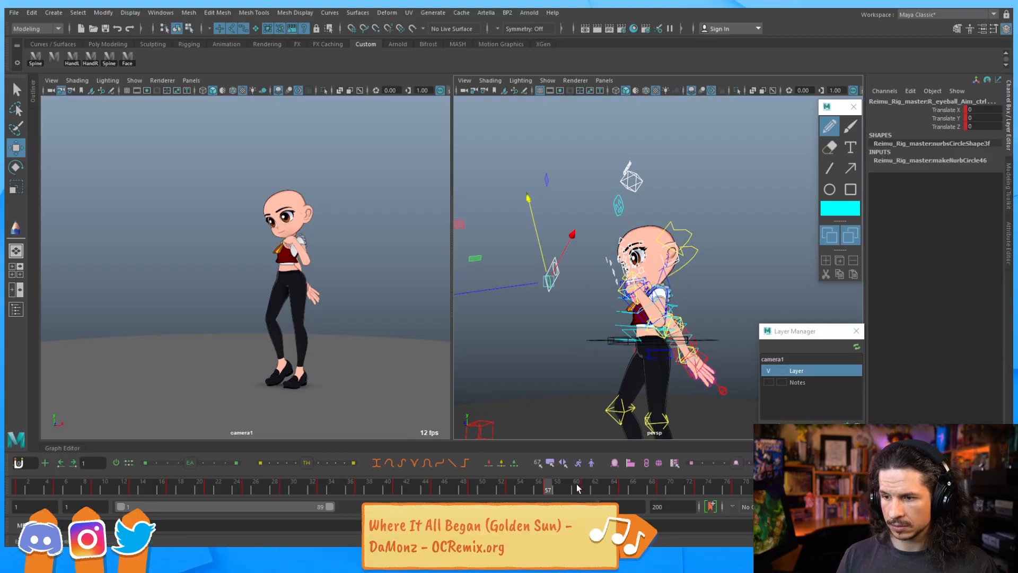
{"action": "mouse_move", "coordinate": [575, 493]}
{"action": "left_mouse_down"}
{"action": "mouse_move", "coordinate": [589, 482]}
{"action": "mouse_move", "coordinate": [626, 489]}
{"action": "mouse_move", "coordinate": [579, 488]}
{"action": "mouse_move", "coordinate": [593, 487]}
{"action": "left_mouse_up"}
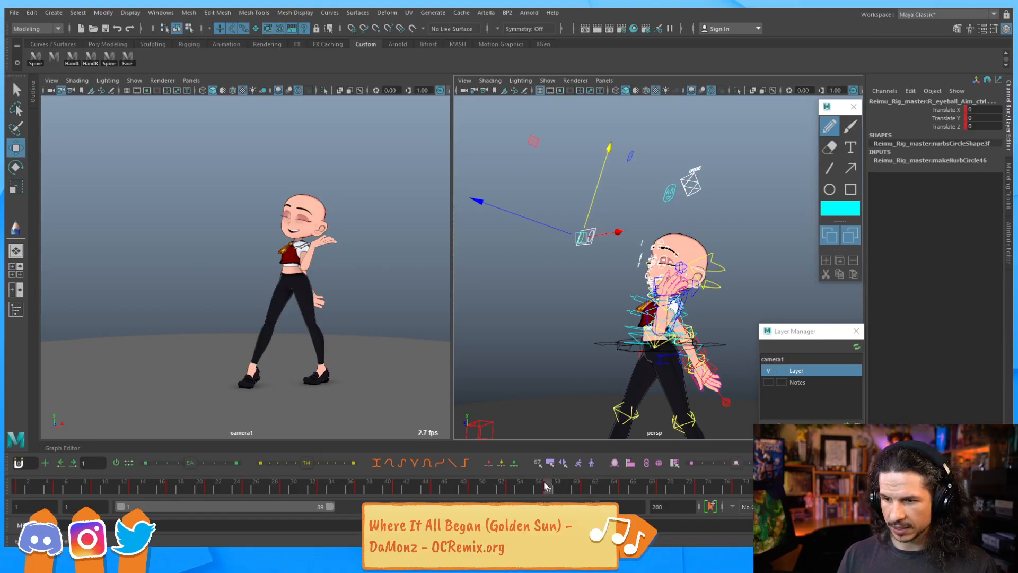
{"action": "left_click_drag", "start_coordinate": [512, 488], "coordinate": [471, 458]}
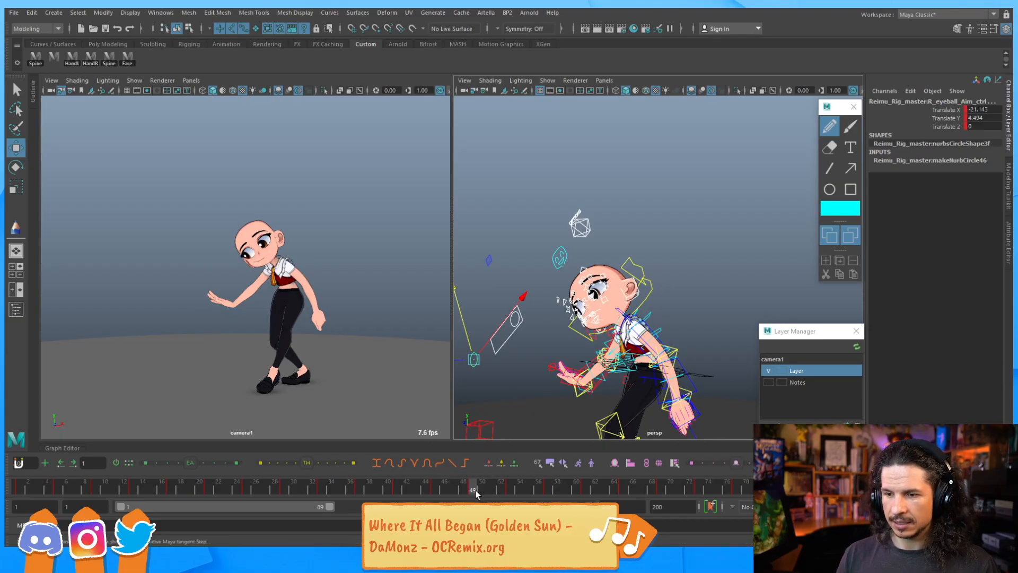
{"action": "left_click_drag", "start_coordinate": [450, 490], "coordinate": [433, 491]}
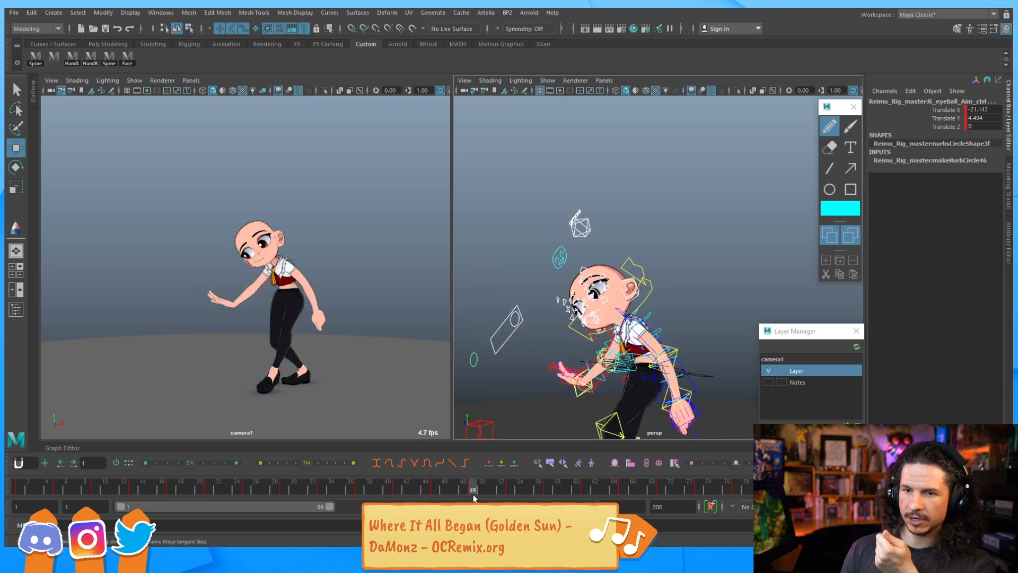
{"action": "left_click", "coordinate": [513, 487]}
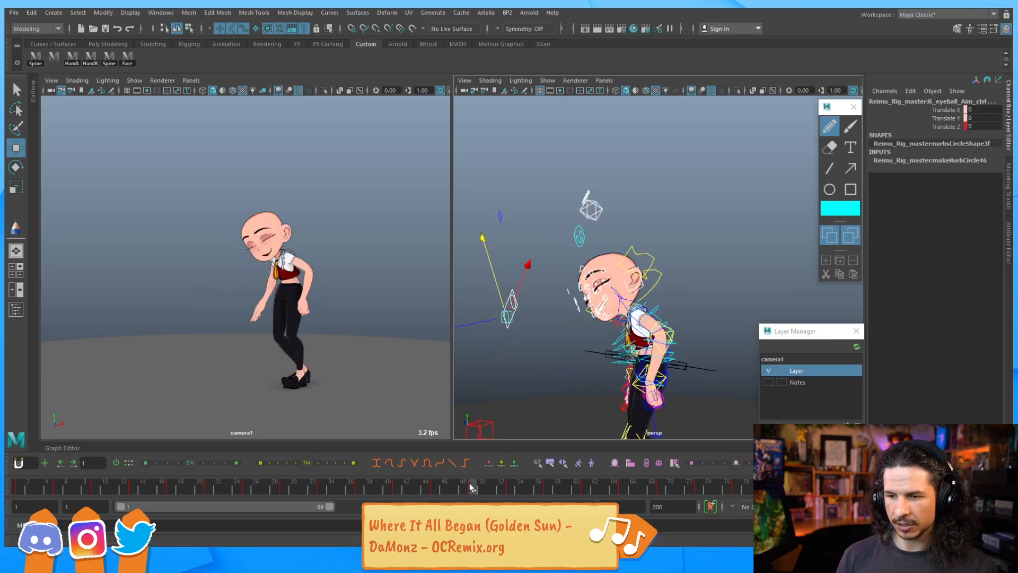
Scrub the timeline back and forth to review the animation
{"action": "left_click_drag", "start_coordinate": [446, 490], "coordinate": [591, 454]}
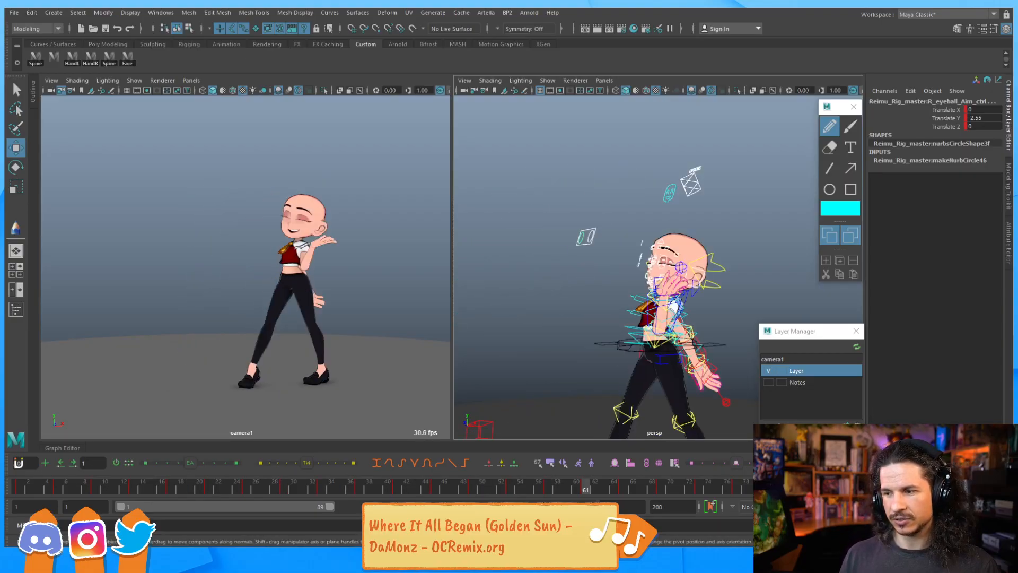
{"action": "left_click", "coordinate": [475, 490]}
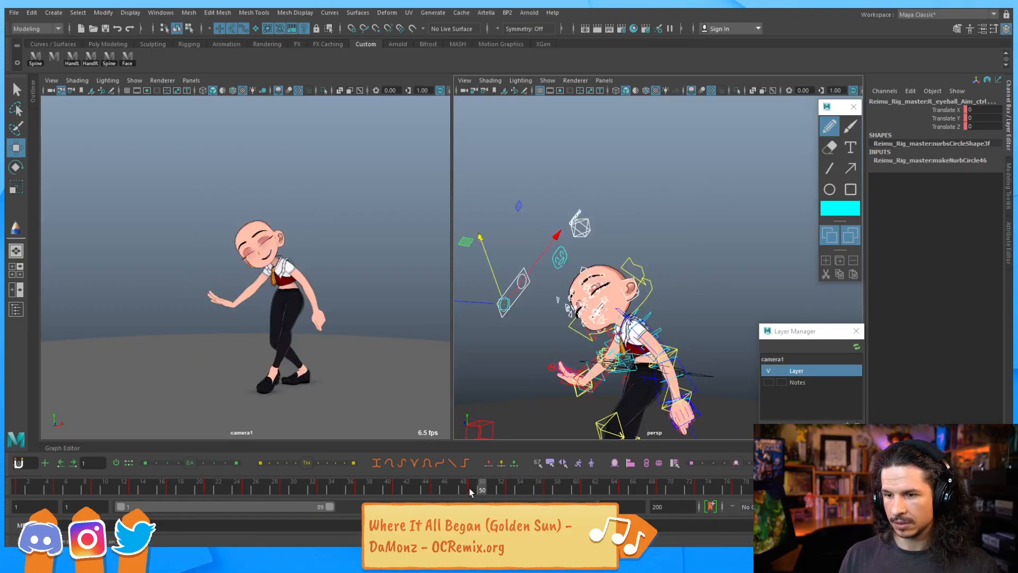
{"action": "left_click_drag", "start_coordinate": [425, 491], "coordinate": [434, 491]}
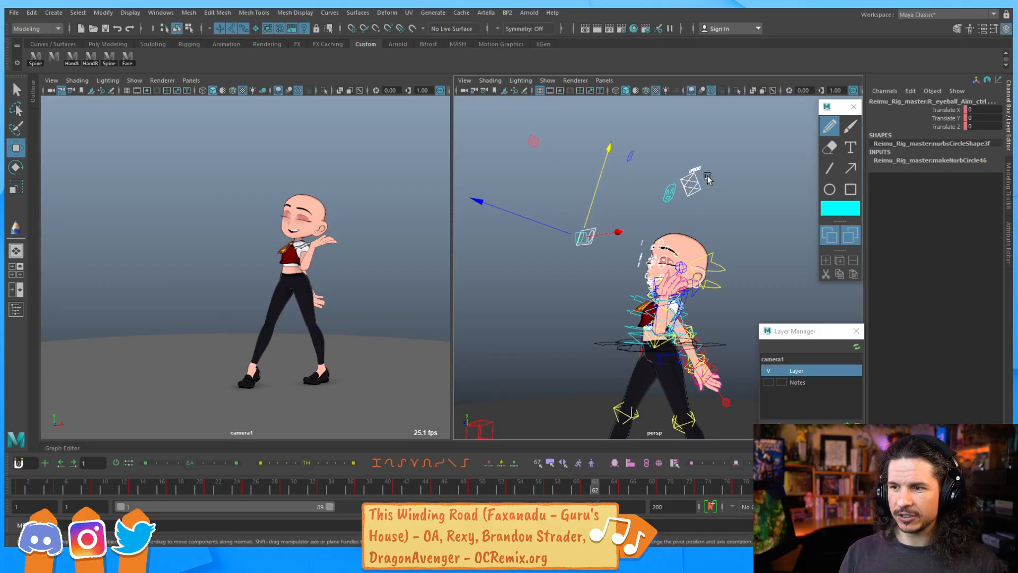
{"action": "left_click", "coordinate": [708, 175]}
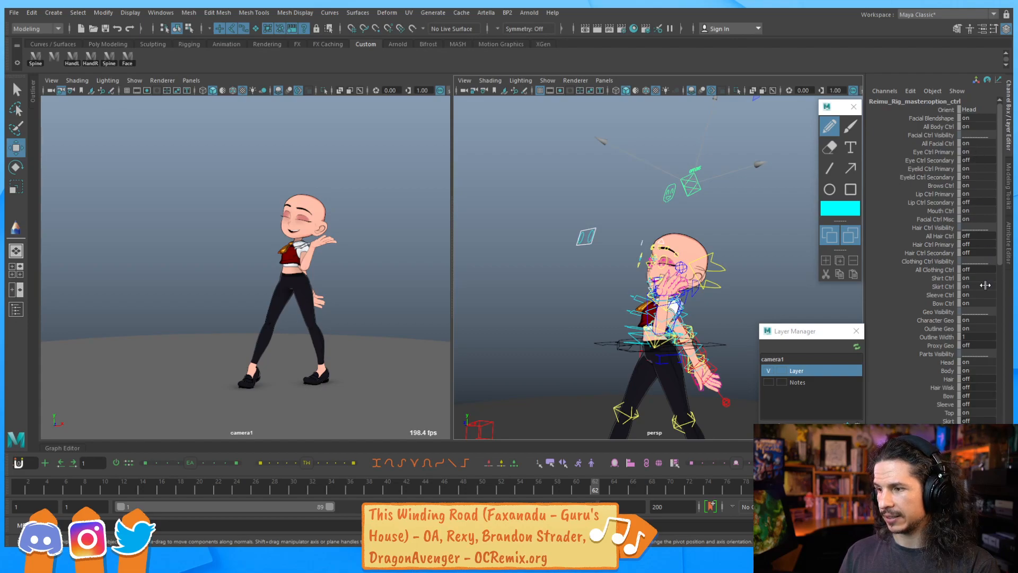
{"action": "left_click", "coordinate": [981, 379]}
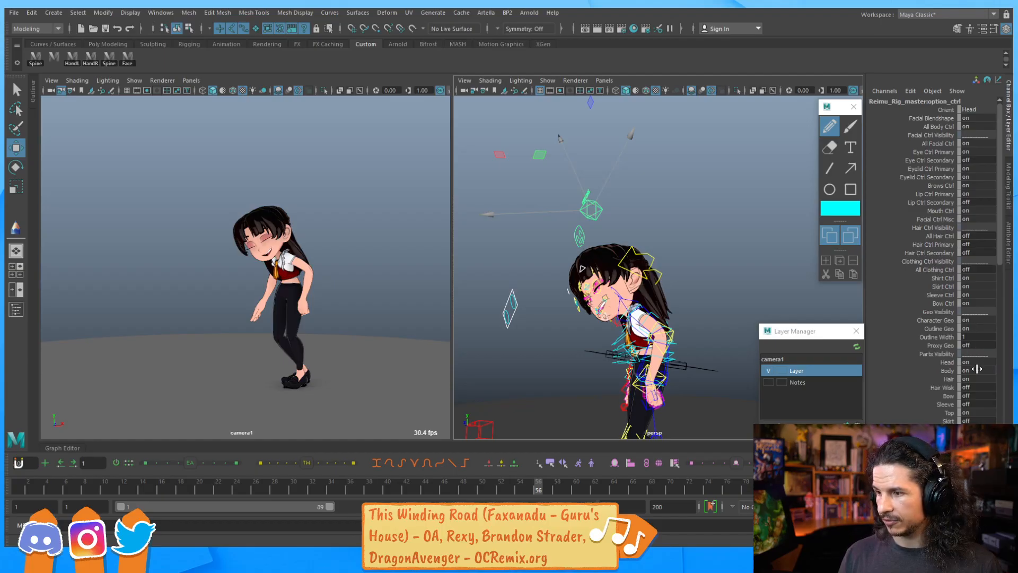
{"action": "key", "text": "Escape"}
Play the animation back from the first frame to review the facial motion
{"action": "left_click", "coordinate": [20, 489]}
{"action": "scroll", "coordinate": [674, 299], "scroll_direction": "up", "scroll_amount": 10}
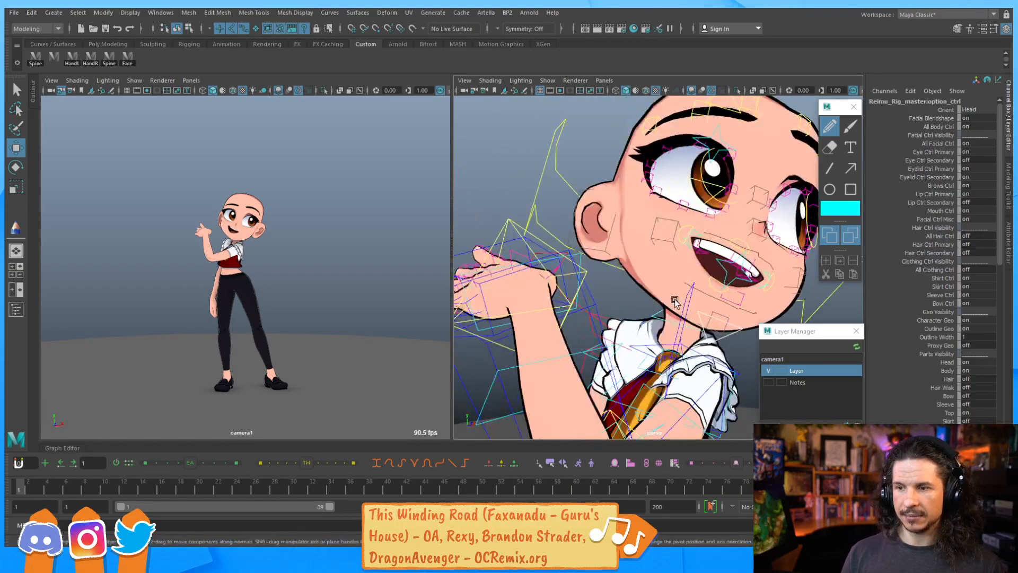
{"action": "left_click_drag", "start_coordinate": [674, 299], "coordinate": [626, 297], "text": "alt"}
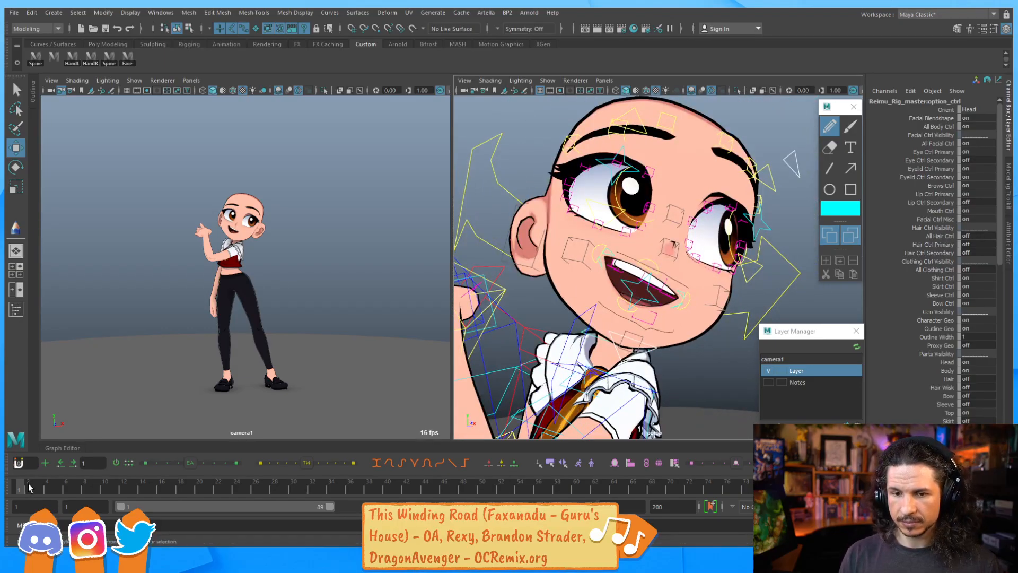
{"action": "left_click_drag", "start_coordinate": [39, 496], "coordinate": [167, 446]}
{"action": "key", "text": "alt+v"}
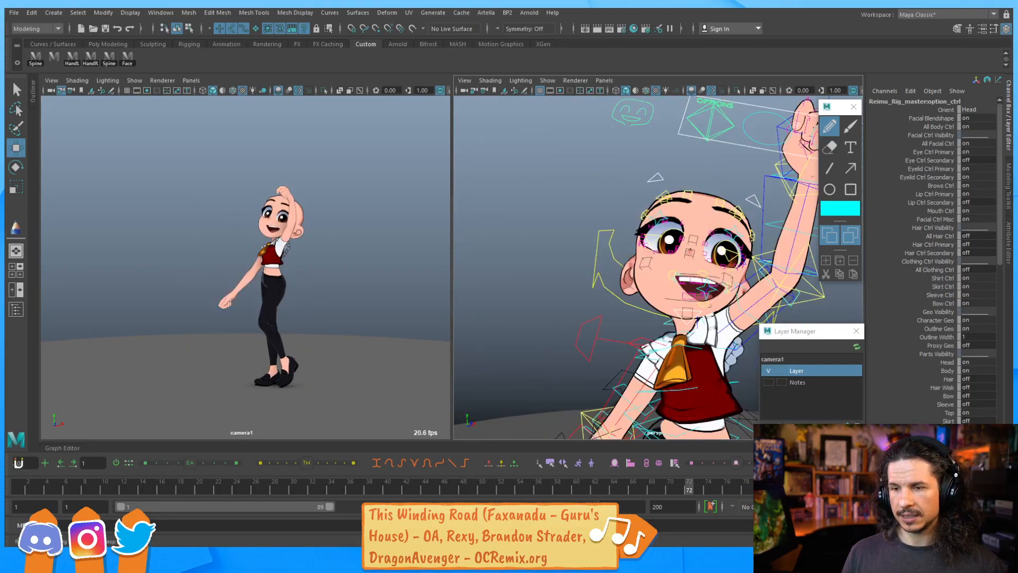
At frame 25, close both eyes by moving the upper and lower eye blink controls
{"action": "left_click_drag", "start_coordinate": [159, 491], "coordinate": [247, 495]}
{"action": "left_click_drag", "start_coordinate": [578, 214], "coordinate": [617, 265], "text": "alt"}
{"action": "left_click_drag", "start_coordinate": [534, 291], "coordinate": [609, 269], "text": "alt"}
{"action": "right_click_drag", "start_coordinate": [610, 269], "coordinate": [690, 244], "text": "alt"}
{"action": "middle_click_drag", "start_coordinate": [689, 243], "coordinate": [607, 289], "text": "alt"}
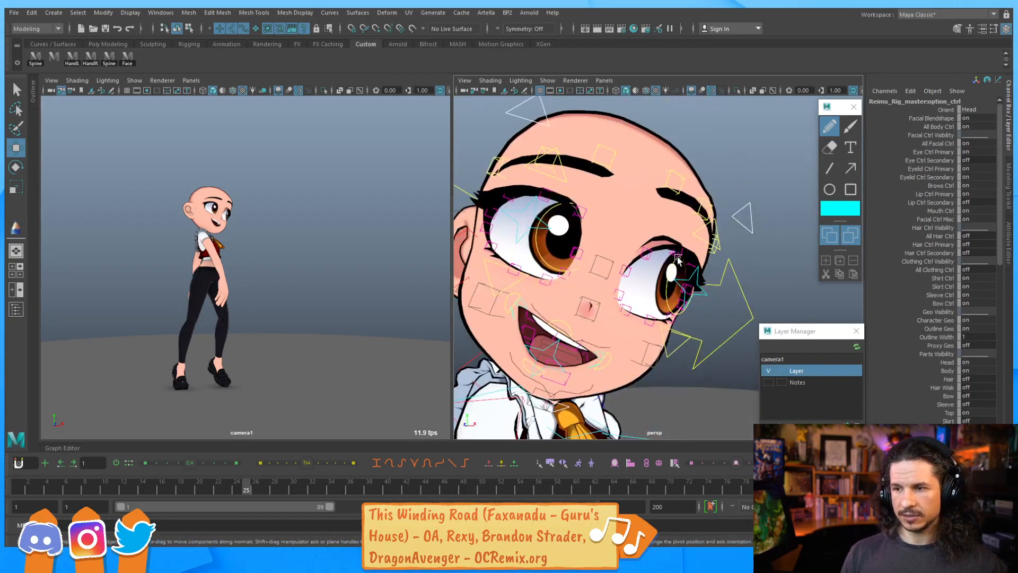
{"action": "left_click", "coordinate": [705, 243]}
{"action": "left_click_drag", "start_coordinate": [719, 203], "coordinate": [707, 238]}
{"action": "left_click", "coordinate": [548, 176]}
{"action": "left_click_drag", "start_coordinate": [559, 151], "coordinate": [540, 212]}
{"action": "left_click", "coordinate": [521, 269]}
{"action": "left_click", "coordinate": [666, 347]}
{"action": "left_click_drag", "start_coordinate": [685, 310], "coordinate": [699, 268]}
{"action": "left_click", "coordinate": [525, 249]}
{"action": "left_click_drag", "start_coordinate": [533, 220], "coordinate": [551, 225], "text": "alt"}
{"action": "right_click_drag", "start_coordinate": [551, 225], "coordinate": [637, 228], "text": "alt"}
{"action": "middle_click_drag", "start_coordinate": [636, 228], "coordinate": [653, 255], "text": "alt"}
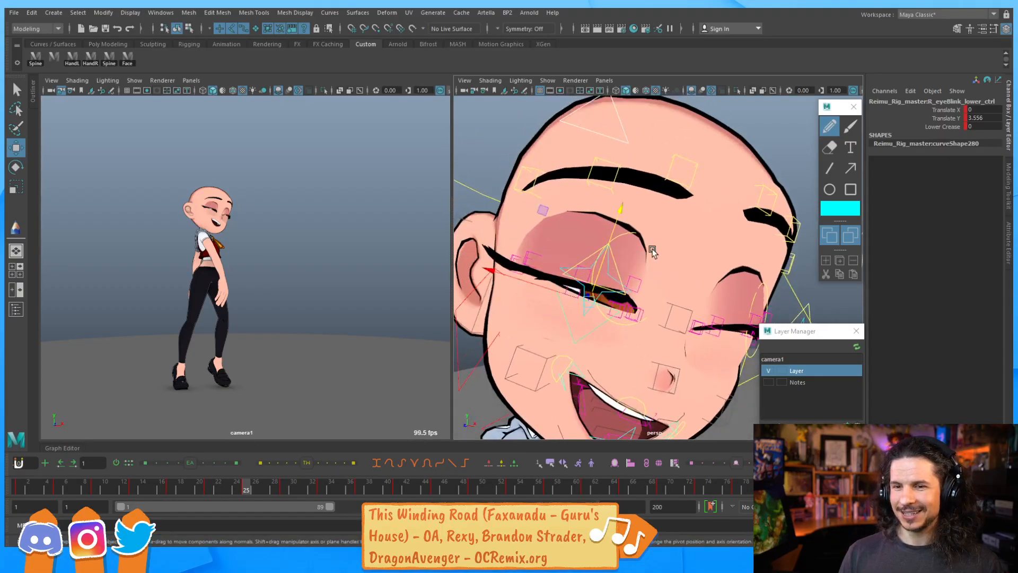
Refine the right eye's upper and lower blink controls to shape the closed eye
{"action": "left_click", "coordinate": [581, 265]}
{"action": "left_click_drag", "start_coordinate": [590, 250], "coordinate": [593, 238]}
{"action": "left_click", "coordinate": [636, 277]}
{"action": "left_click_drag", "start_coordinate": [640, 264], "coordinate": [637, 270]}
{"action": "left_click", "coordinate": [535, 252]}
{"action": "left_click_drag", "start_coordinate": [543, 239], "coordinate": [545, 232]}
{"action": "left_click", "coordinate": [571, 283]}
{"action": "left_click_drag", "start_coordinate": [590, 266], "coordinate": [589, 257]}
{"action": "left_click", "coordinate": [620, 307]}
{"action": "left_click_drag", "start_coordinate": [621, 305], "coordinate": [636, 286]}
{"action": "left_click", "coordinate": [630, 309]}
{"action": "left_click", "coordinate": [593, 253]}
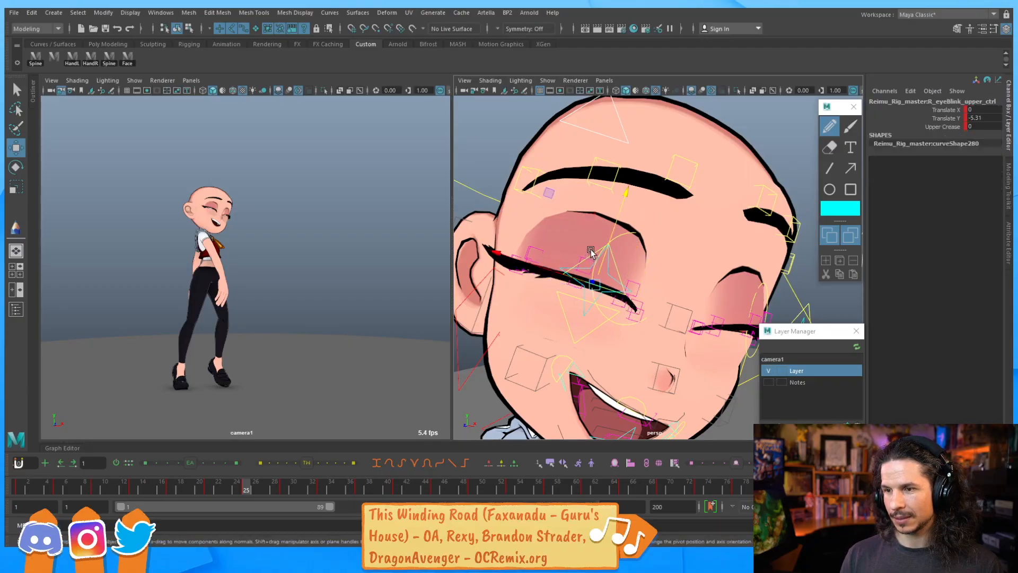
{"action": "left_click_drag", "start_coordinate": [612, 229], "coordinate": [610, 233]}
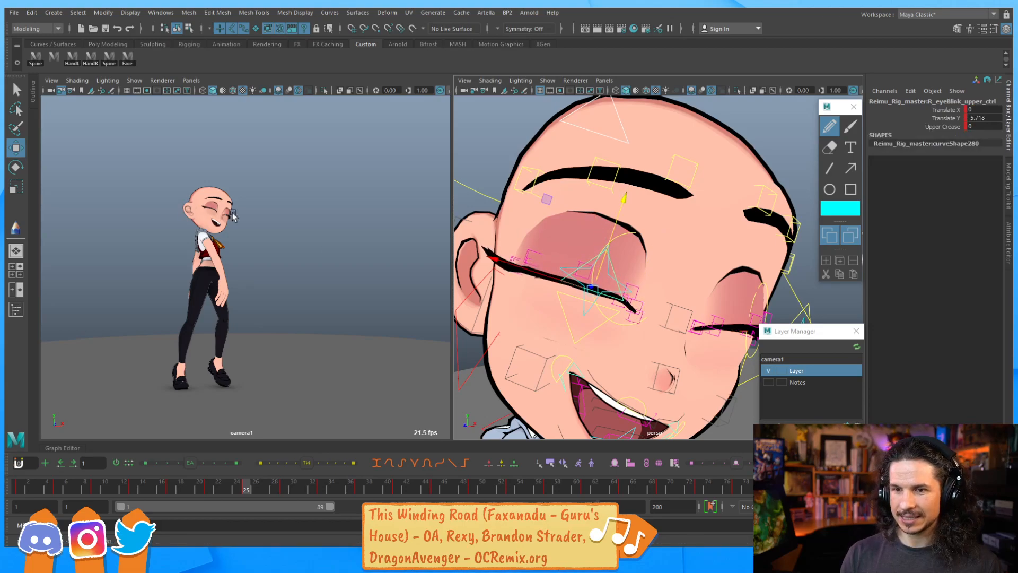
Adjust the left eye's upper blink and eyelid controls to refine the closed lids
{"action": "left_click_drag", "start_coordinate": [520, 248], "coordinate": [546, 244], "text": "alt"}
{"action": "right_click_drag", "start_coordinate": [545, 244], "coordinate": [604, 269], "text": "alt"}
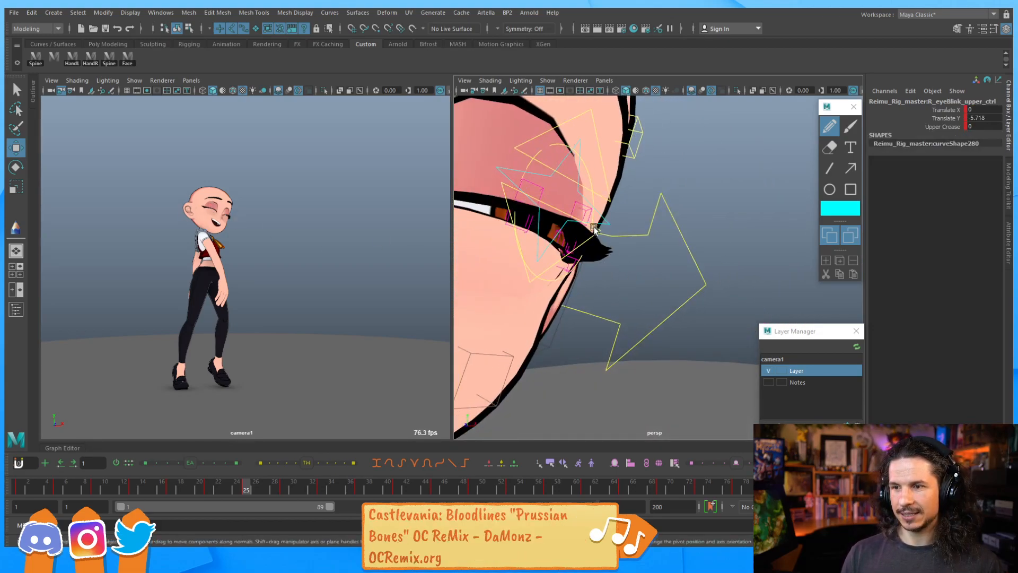
{"action": "left_click", "coordinate": [612, 198]}
{"action": "left_click", "coordinate": [604, 160]}
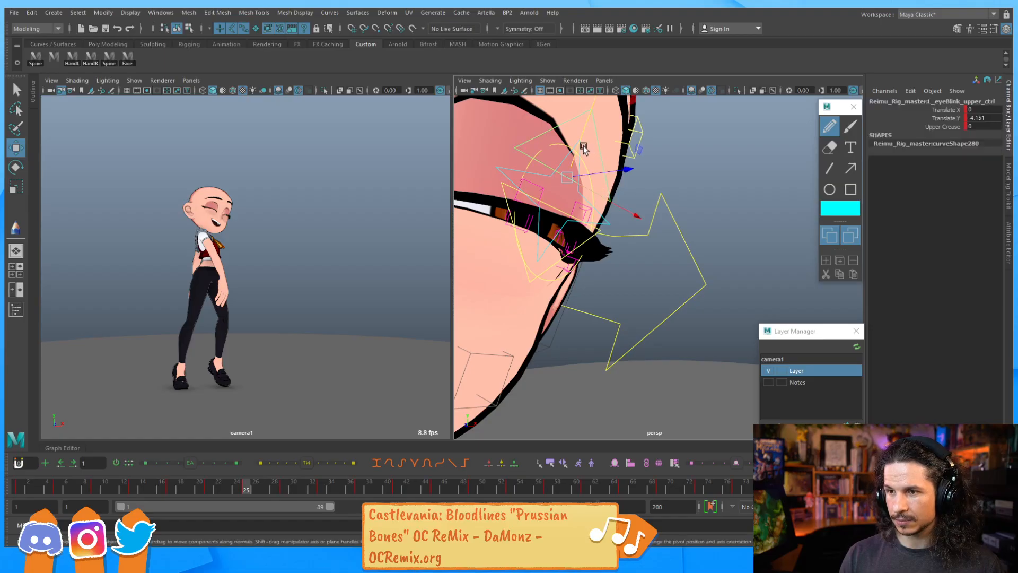
{"action": "left_click_drag", "start_coordinate": [578, 157], "coordinate": [578, 151]}
{"action": "left_click_drag", "start_coordinate": [563, 191], "coordinate": [556, 240], "text": "alt"}
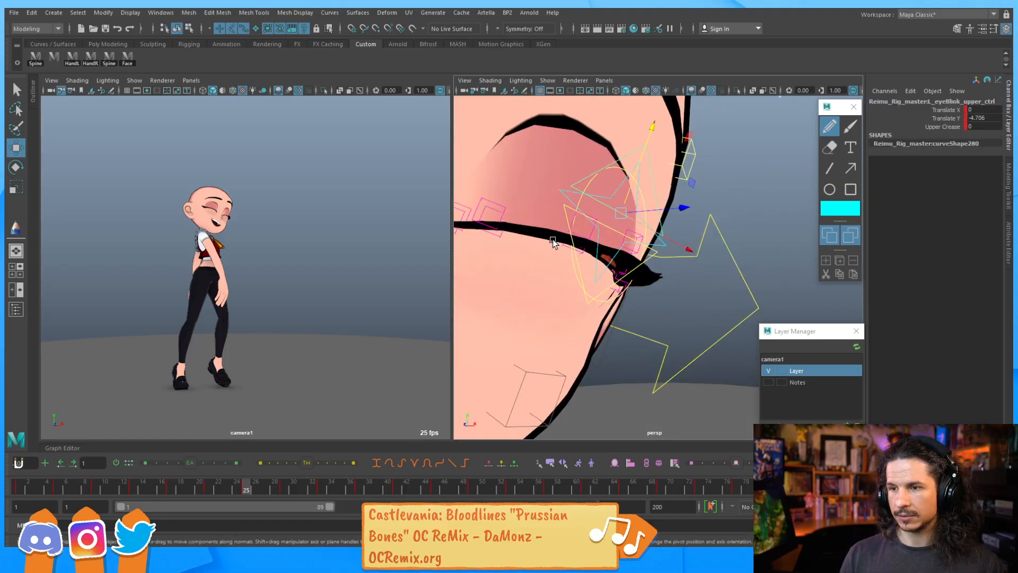
{"action": "left_click_drag", "start_coordinate": [619, 294], "coordinate": [584, 247], "text": "alt"}
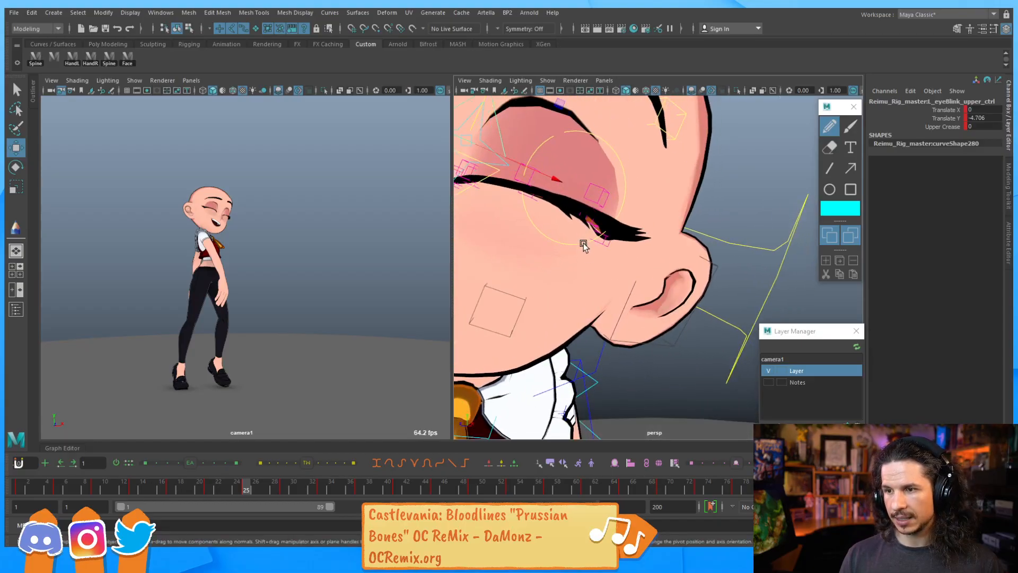
{"action": "left_click", "coordinate": [592, 215]}
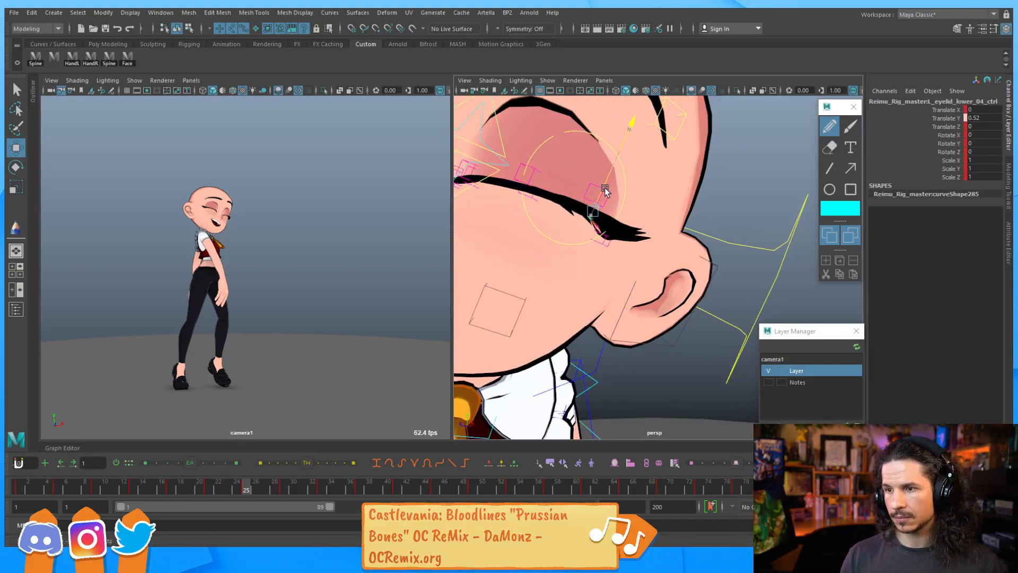
{"action": "left_click", "coordinate": [610, 213]}
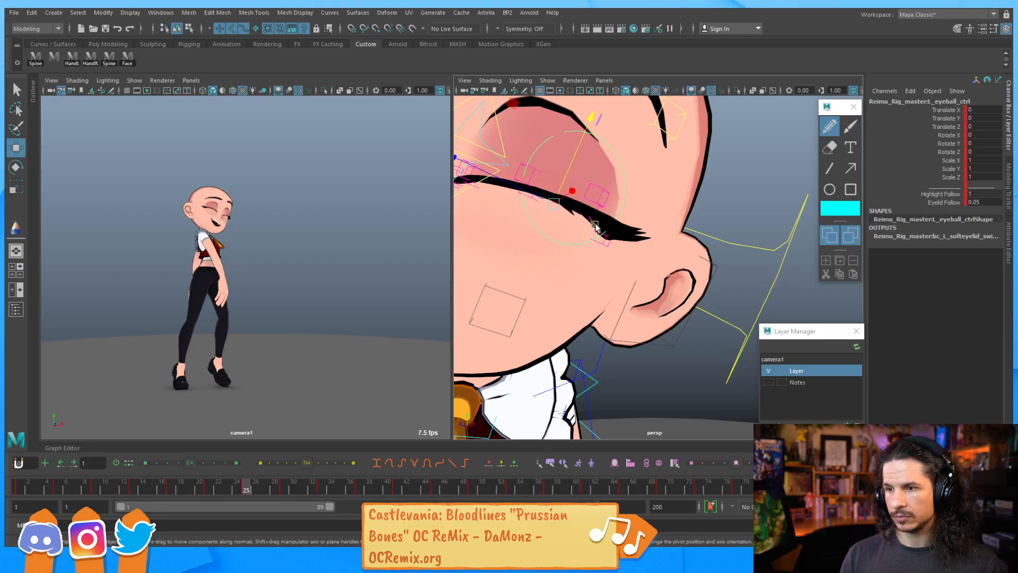
{"action": "left_click", "coordinate": [595, 225]}
{"action": "left_click_drag", "start_coordinate": [609, 204], "coordinate": [602, 235]}
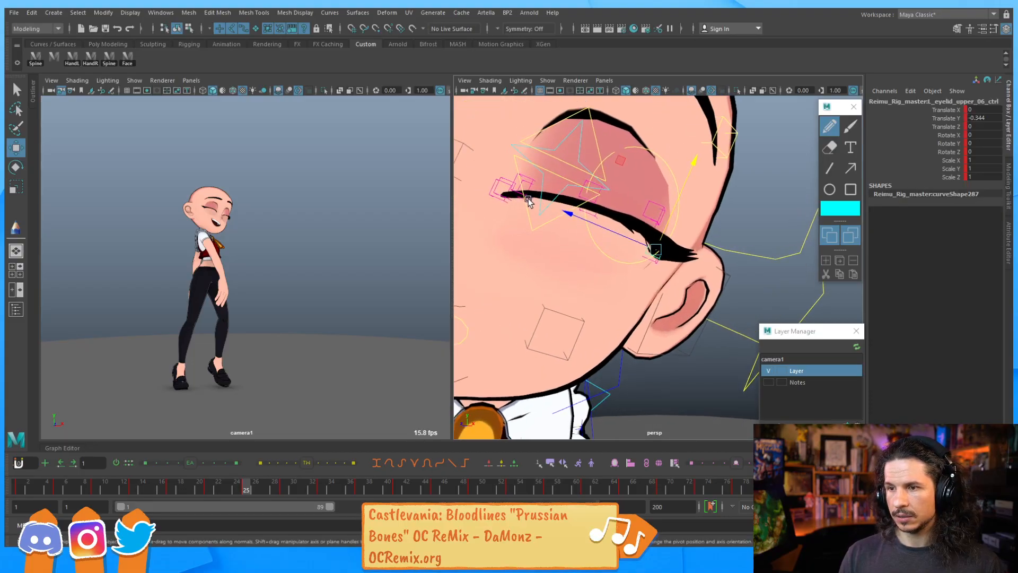
{"action": "left_click_drag", "start_coordinate": [541, 164], "coordinate": [540, 175]}
{"action": "left_click", "coordinate": [593, 215]}
{"action": "left_click_drag", "start_coordinate": [599, 189], "coordinate": [600, 184]}
{"action": "right_click_drag", "start_coordinate": [662, 164], "coordinate": [595, 193], "text": "alt"}
{"action": "left_click_drag", "start_coordinate": [595, 193], "coordinate": [684, 214], "text": "alt"}
{"action": "right_click_drag", "start_coordinate": [684, 214], "coordinate": [688, 256], "text": "alt"}
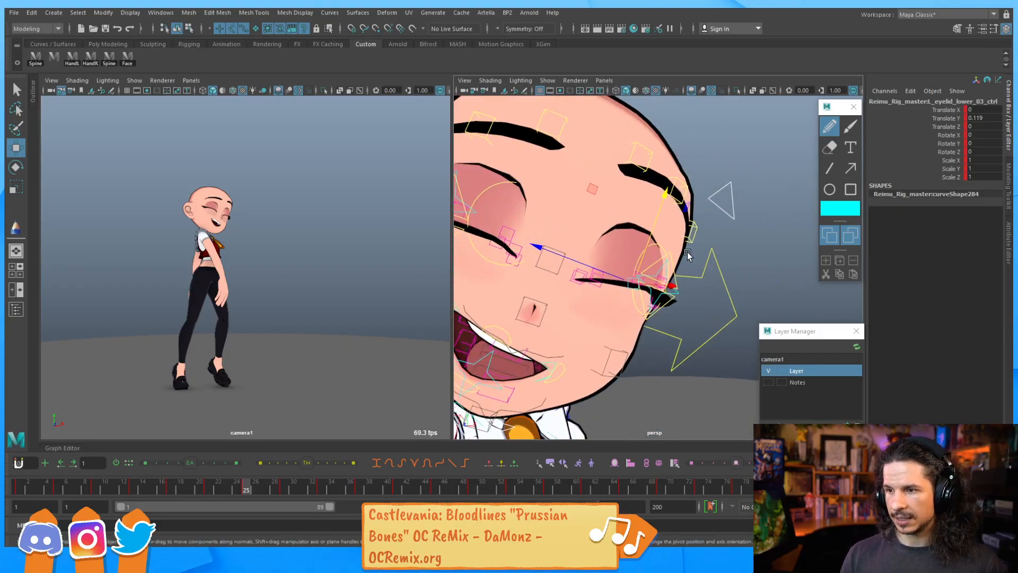
Set the left upper eye blink control's Upper Crease to -2.03
{"action": "left_click", "coordinate": [677, 278]}
{"action": "left_click", "coordinate": [675, 275]}
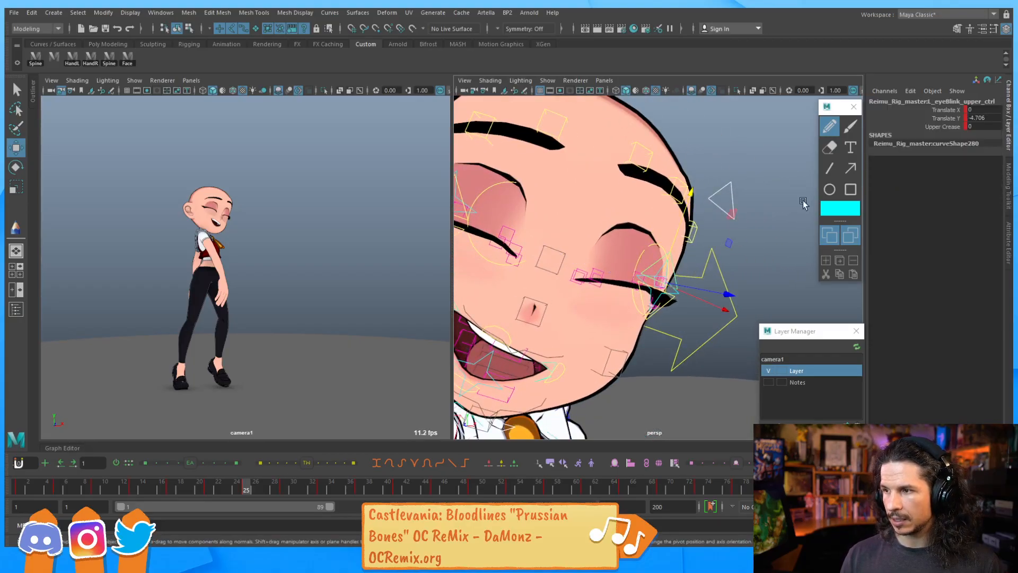
{"action": "left_click", "coordinate": [942, 127]}
{"action": "middle_click_drag", "start_coordinate": [690, 226], "coordinate": [666, 227]}
{"action": "right_click_drag", "start_coordinate": [665, 227], "coordinate": [596, 237], "text": "alt"}
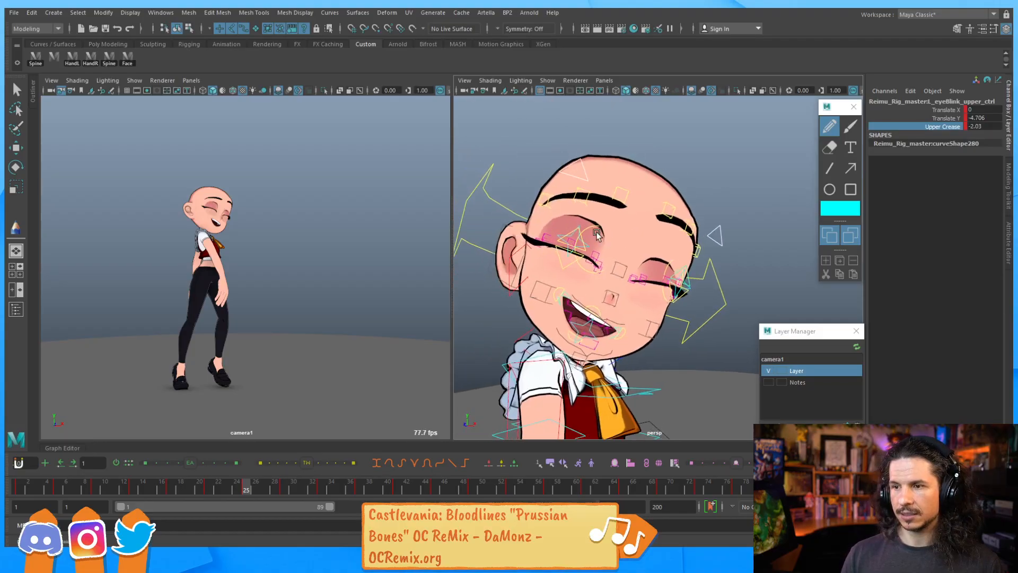
Set the right upper eye blink control's Upper Crease to -1.72
{"action": "left_click", "coordinate": [583, 180]}
{"action": "key", "text": "w"}
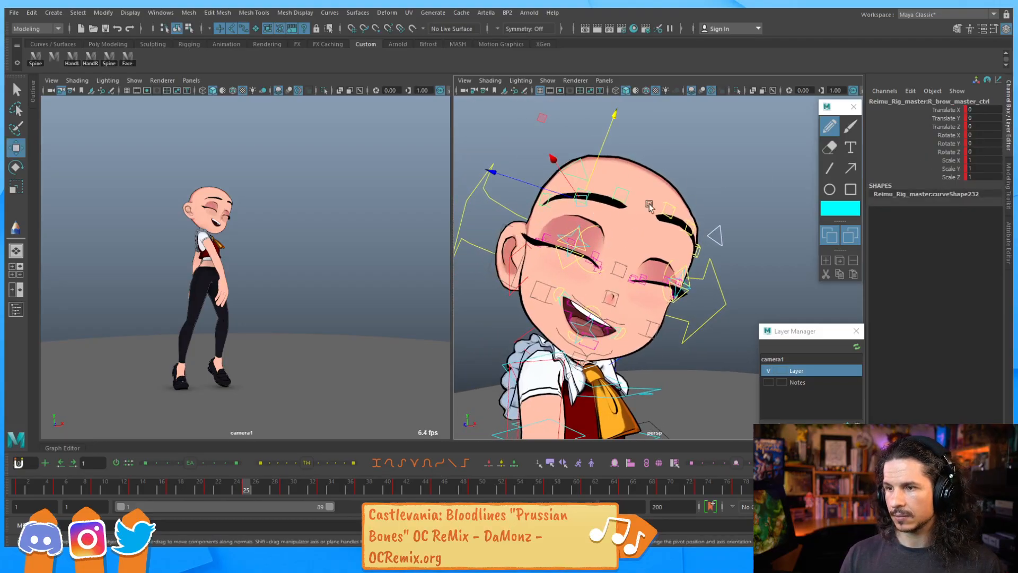
{"action": "left_click", "coordinate": [587, 247]}
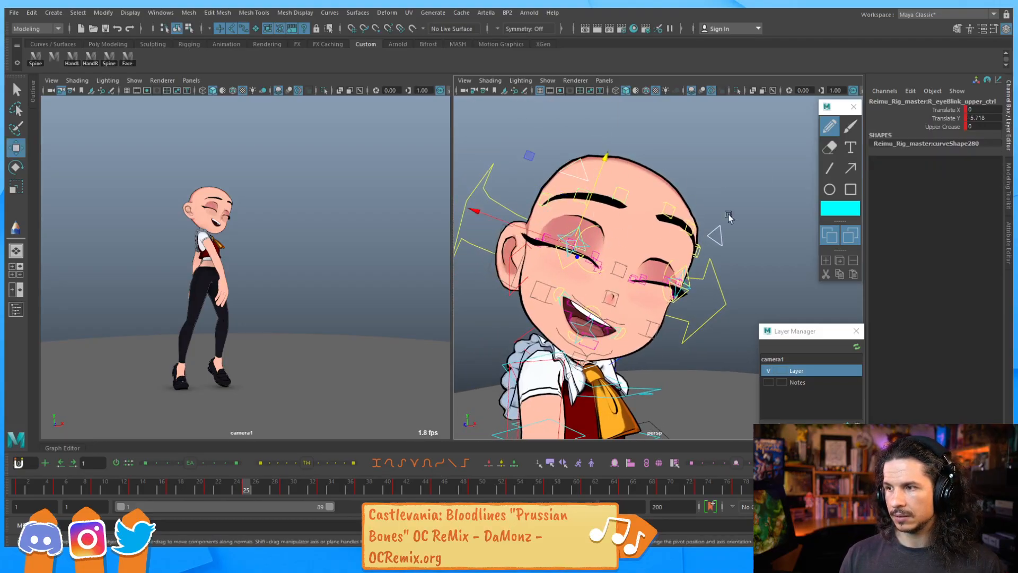
{"action": "left_click", "coordinate": [944, 127]}
{"action": "middle_click_drag", "start_coordinate": [735, 220], "coordinate": [650, 227]}
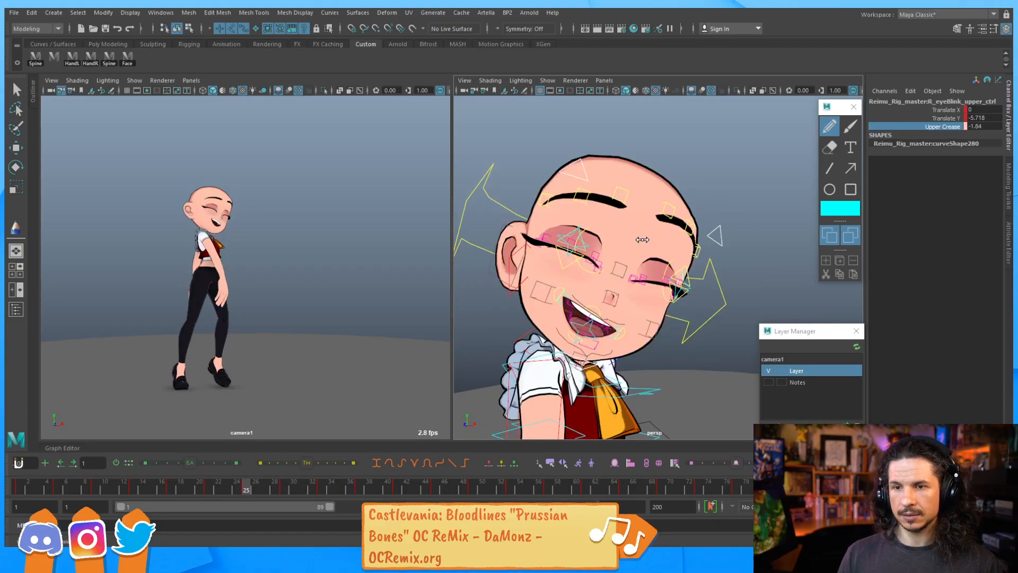
{"action": "right_click_drag", "start_coordinate": [587, 282], "coordinate": [646, 301], "text": "alt"}
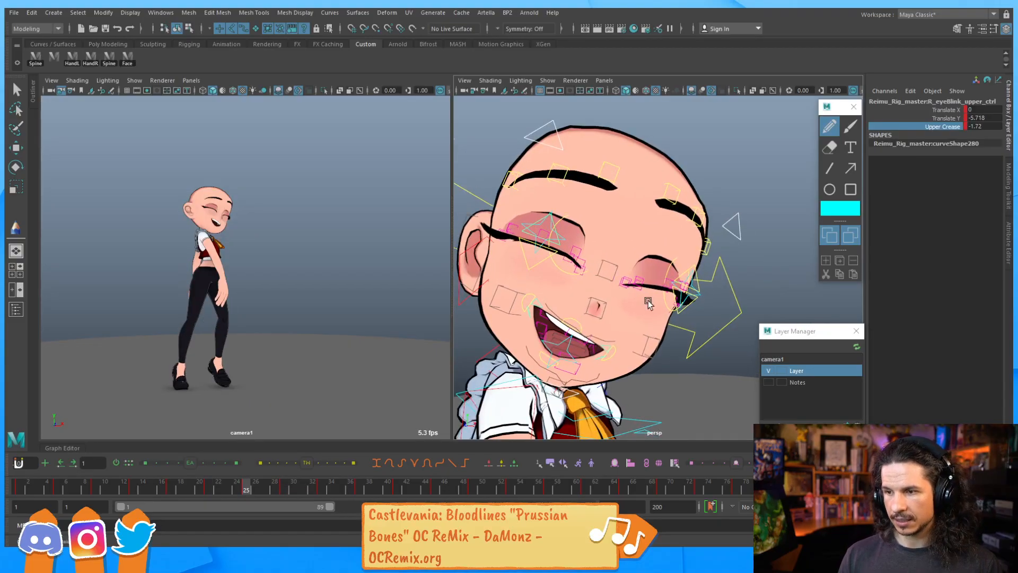
Set the left lower eye blink control's Lower Crease to 22.61
{"action": "left_click", "coordinate": [679, 312]}
{"action": "left_click", "coordinate": [682, 310]}
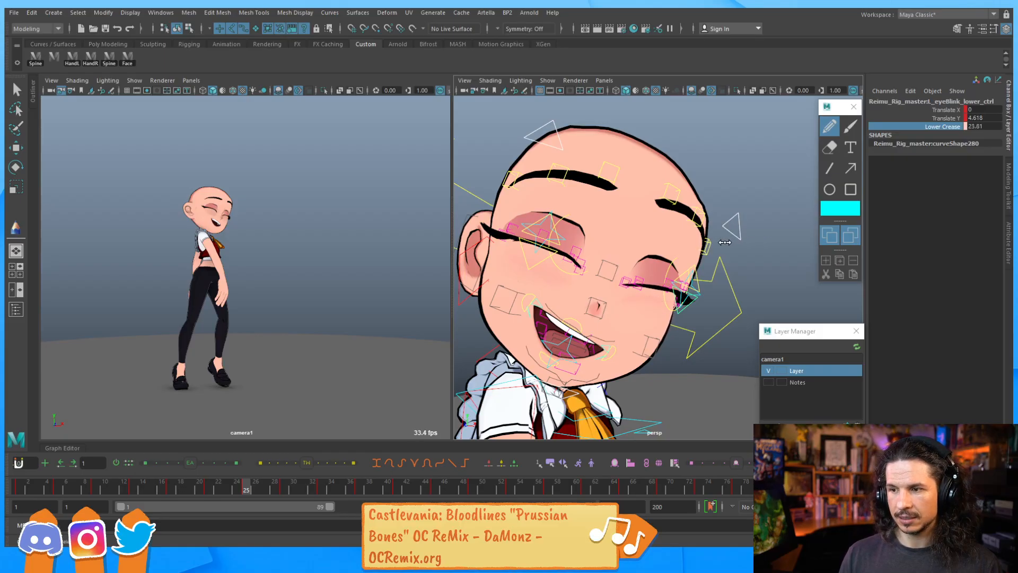
{"action": "middle_click_drag", "start_coordinate": [729, 242], "coordinate": [718, 241]}
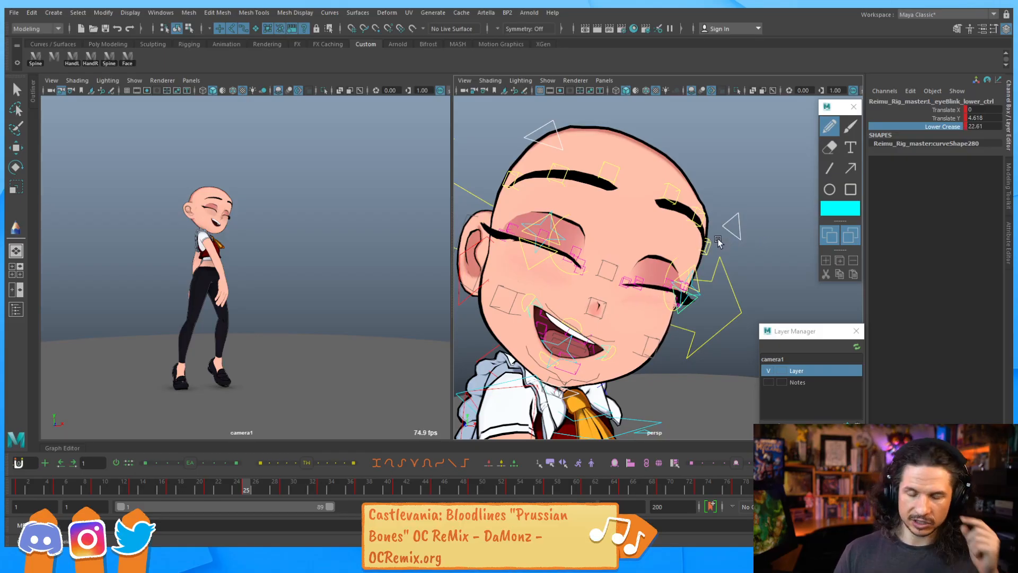
Set the right lower eye blink control's Lower Crease to 18.1 and step around frame 25 to compare
{"action": "left_click", "coordinate": [538, 259]}
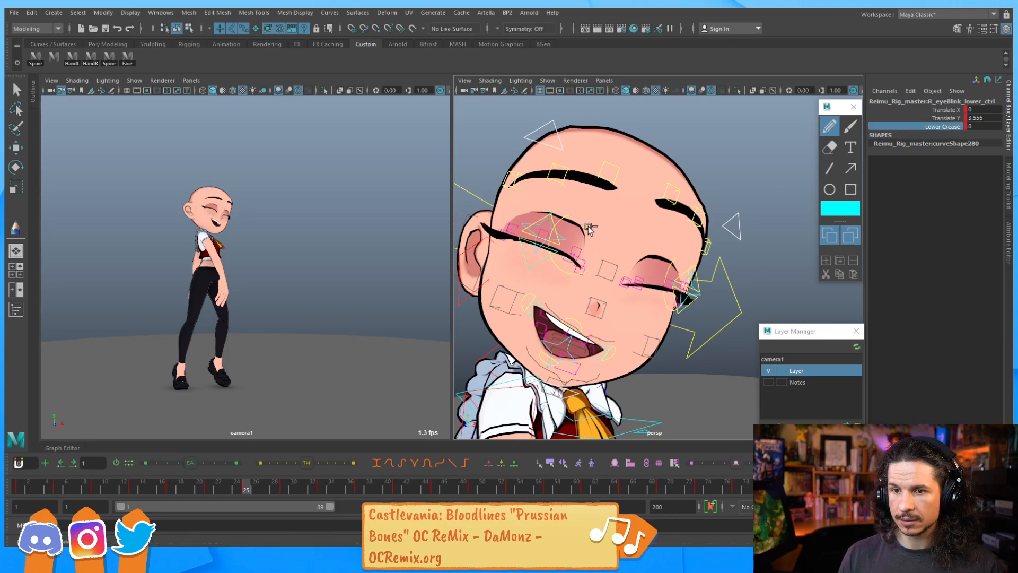
{"action": "key", "text": "backslash"}
{"action": "right_click_drag", "start_coordinate": [221, 226], "coordinate": [340, 215]}
{"action": "middle_click_drag", "start_coordinate": [187, 234], "coordinate": [339, 246]}
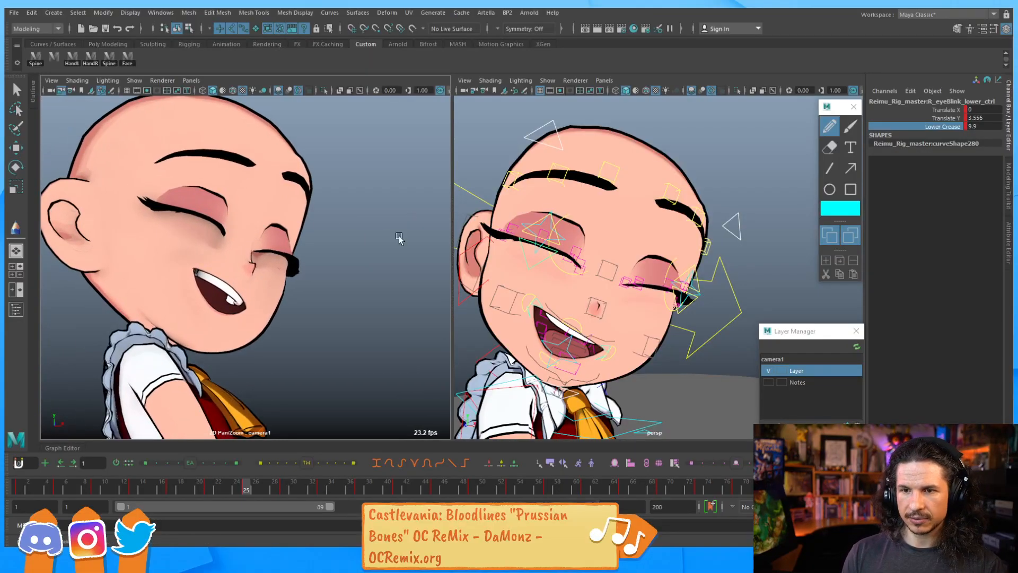
{"action": "middle_click_drag", "start_coordinate": [704, 197], "coordinate": [738, 206]}
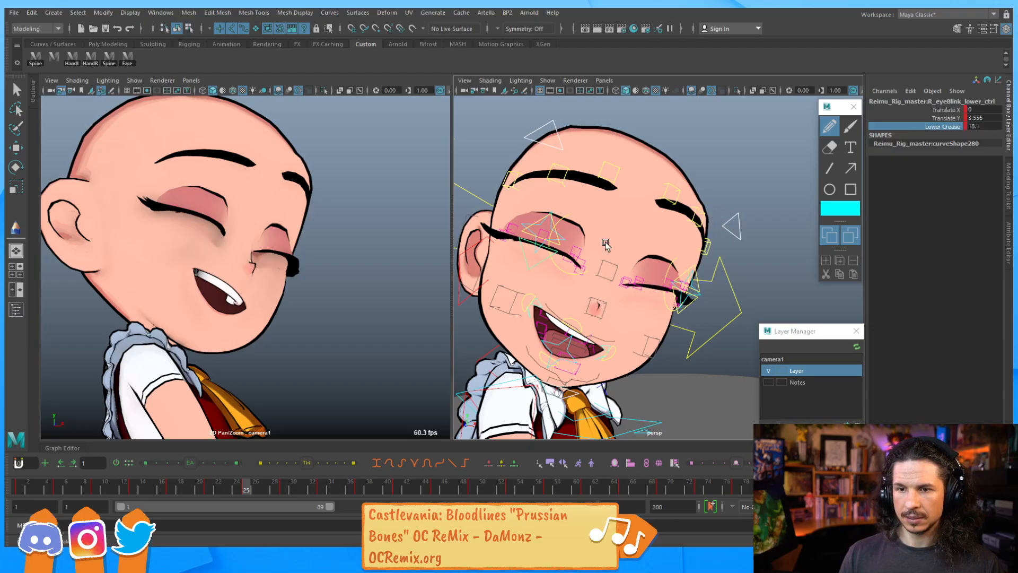
{"action": "right_click_drag", "start_coordinate": [375, 242], "coordinate": [346, 220]}
{"action": "middle_click_drag", "start_coordinate": [346, 220], "coordinate": [302, 224]}
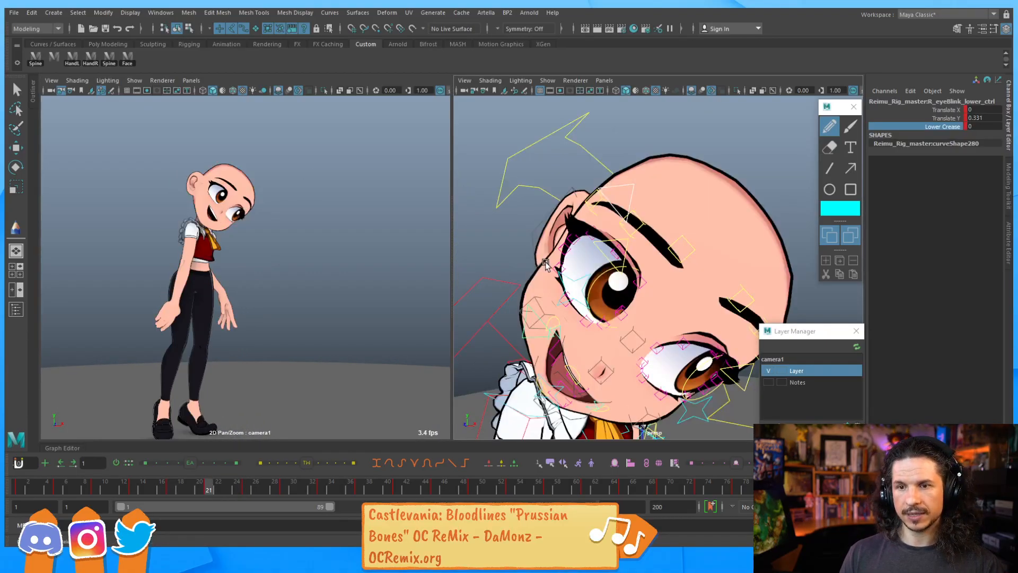
{"action": "key", "text": "comma"}
{"action": "key", "text": "comma"}
{"action": "key", "text": "period"}
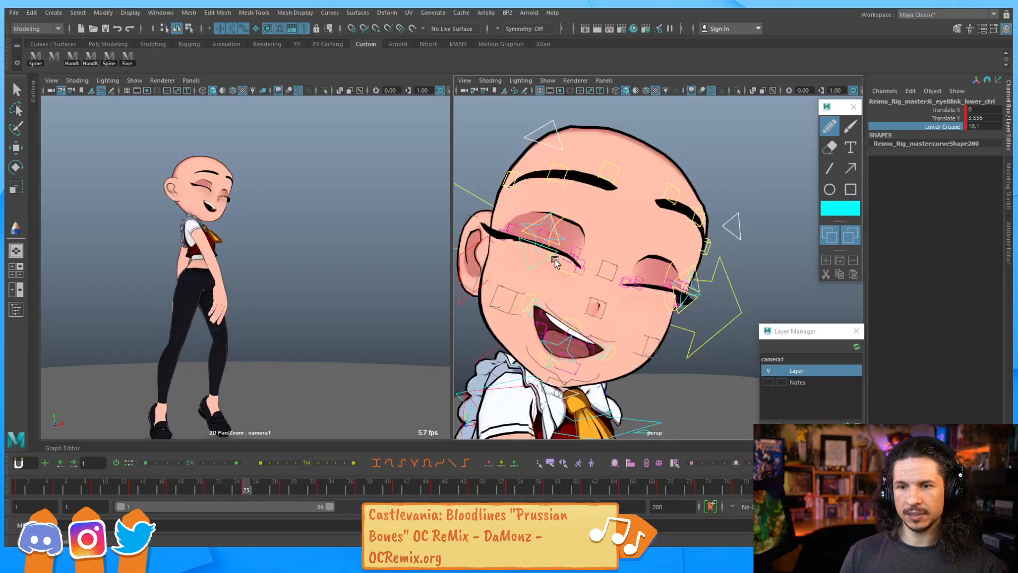
Move the brow controls over both eyes to lift and arch the eyebrows for the smiling expression
{"action": "right_click_drag", "start_coordinate": [600, 209], "coordinate": [624, 221], "text": "alt"}
{"action": "middle_click_drag", "start_coordinate": [624, 220], "coordinate": [642, 266], "text": "alt"}
{"action": "left_click", "coordinate": [550, 170]}
{"action": "key", "text": "w"}
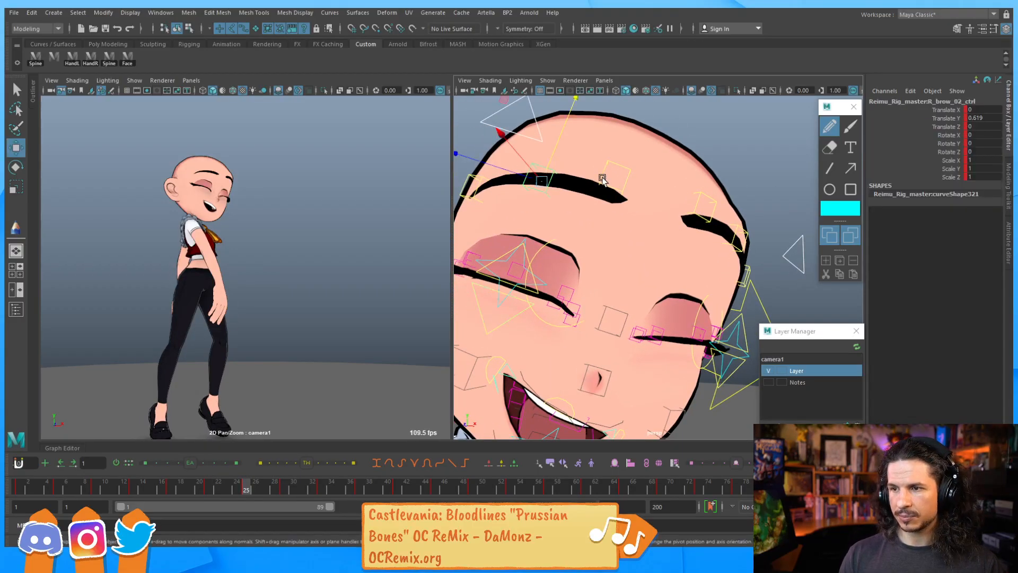
{"action": "left_click", "coordinate": [692, 202]}
{"action": "left_click", "coordinate": [711, 217], "text": "shift"}
{"action": "left_click", "coordinate": [736, 237], "text": "shift"}
{"action": "left_click", "coordinate": [747, 267], "text": "shift"}
{"action": "mouse_move", "coordinate": [754, 231]}
{"action": "left_mouse_down"}
{"action": "mouse_move", "coordinate": [747, 255]}
{"action": "mouse_move", "coordinate": [753, 229]}
{"action": "left_mouse_up"}
{"action": "left_click", "coordinate": [621, 208]}
{"action": "mouse_move", "coordinate": [615, 181]}
{"action": "left_mouse_down"}
{"action": "mouse_move", "coordinate": [610, 159]}
{"action": "mouse_move", "coordinate": [615, 187]}
{"action": "left_mouse_up"}
{"action": "left_click", "coordinate": [691, 232]}
{"action": "left_click_drag", "start_coordinate": [701, 206], "coordinate": [693, 216]}
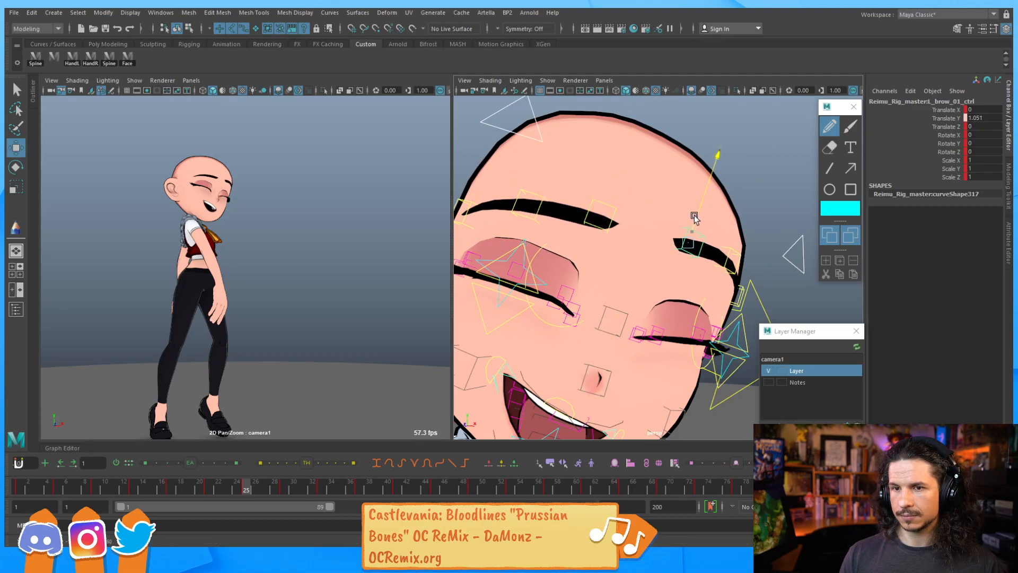
Compare frames 25 and 29, then reposition the brow controls at frame 25 to arch the eyebrows further
{"action": "key", "text": "period"}
{"action": "key", "text": "comma"}
{"action": "key", "text": "comma"}
{"action": "key", "text": "comma"}
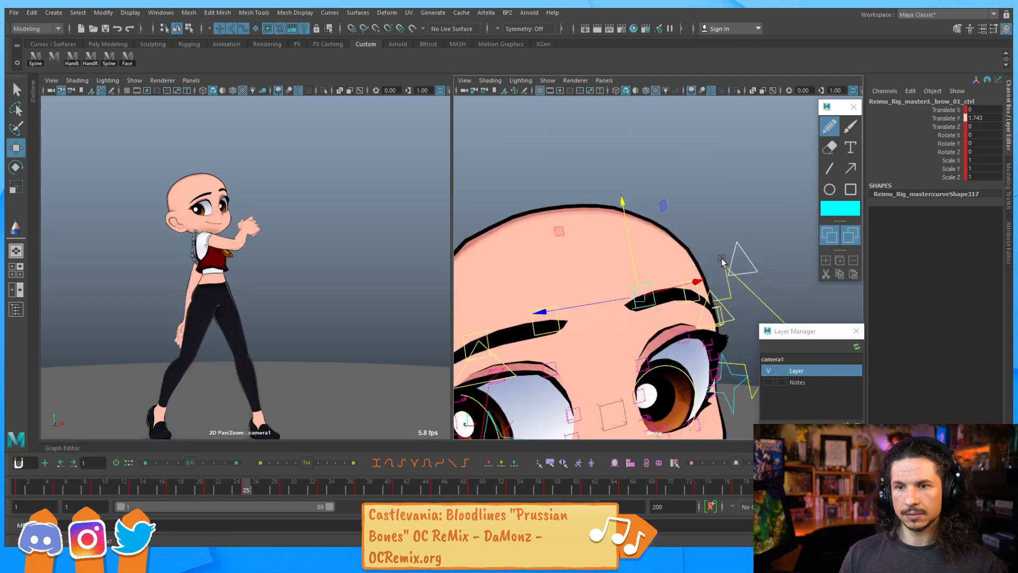
{"action": "key", "text": "period"}
{"action": "key", "text": "period"}
{"action": "left_click", "coordinate": [729, 268]}
{"action": "left_click_drag", "start_coordinate": [735, 249], "coordinate": [663, 242]}
{"action": "left_click", "coordinate": [535, 217]}
{"action": "left_click_drag", "start_coordinate": [549, 171], "coordinate": [551, 196]}
{"action": "left_click", "coordinate": [597, 218]}
{"action": "left_click", "coordinate": [681, 272]}
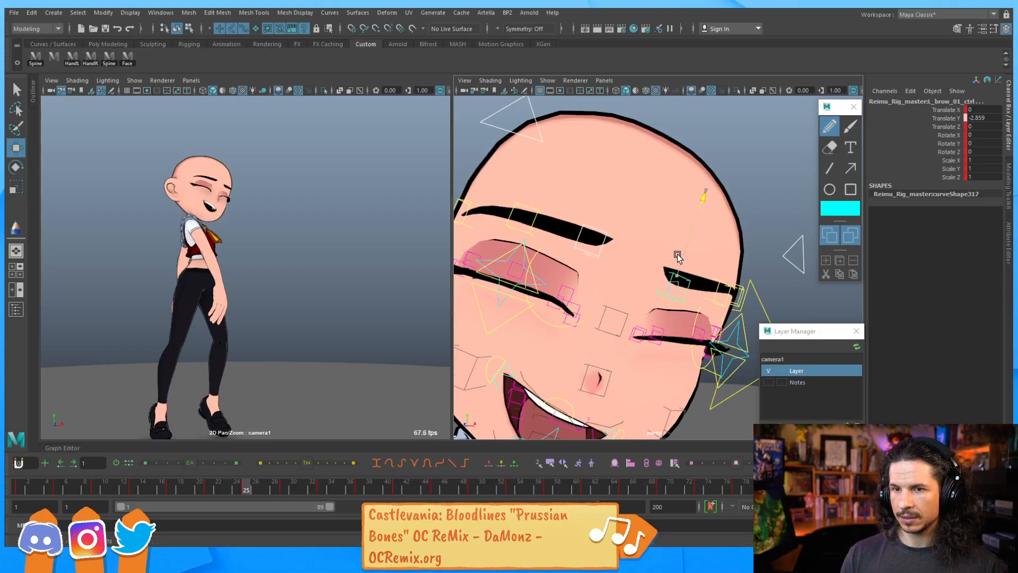
Move the outer and inner brow controls again and play back the animation to check the brows
{"action": "left_click", "coordinate": [720, 282]}
{"action": "left_click_drag", "start_coordinate": [729, 254], "coordinate": [654, 245]}
{"action": "left_click", "coordinate": [603, 229]}
{"action": "left_click_drag", "start_coordinate": [601, 210], "coordinate": [603, 211]}
{"action": "key", "text": "alt+v"}
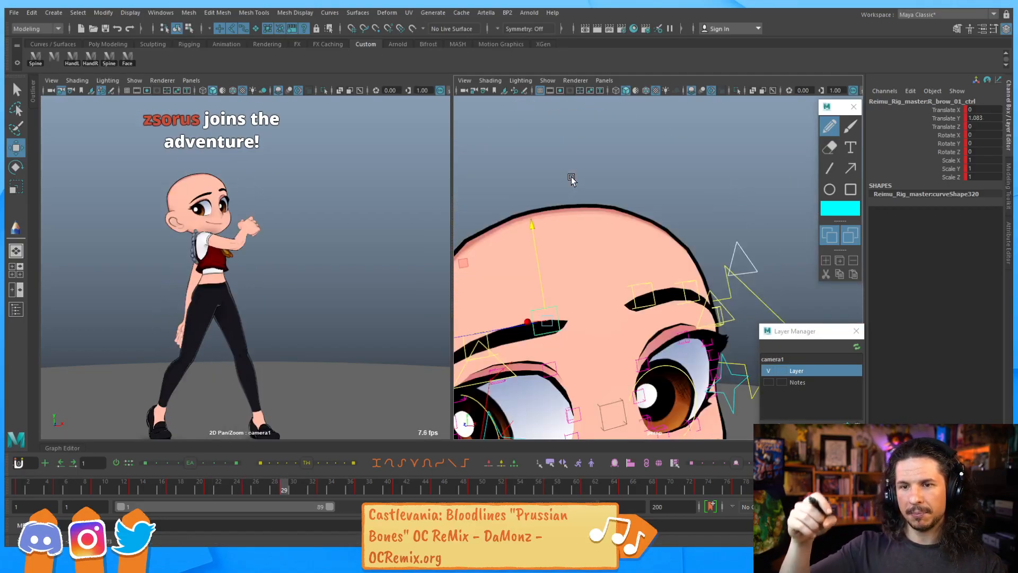
{"action": "key", "text": "Escape"}
{"action": "key", "text": "alt+v"}
{"action": "key", "text": "Escape"}
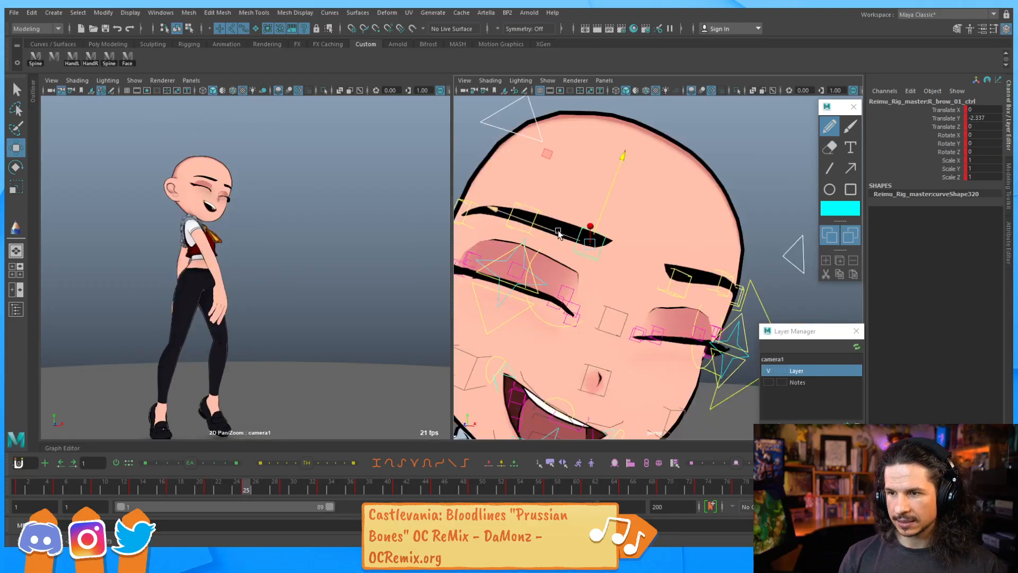
Adjust the right and left brow controls to tilt both eyebrows for the smiling expression
{"action": "left_click", "coordinate": [527, 220]}
{"action": "left_click_drag", "start_coordinate": [544, 176], "coordinate": [547, 170]}
{"action": "left_click", "coordinate": [690, 276]}
{"action": "left_click_drag", "start_coordinate": [685, 254], "coordinate": [739, 234]}
{"action": "left_click", "coordinate": [726, 282]}
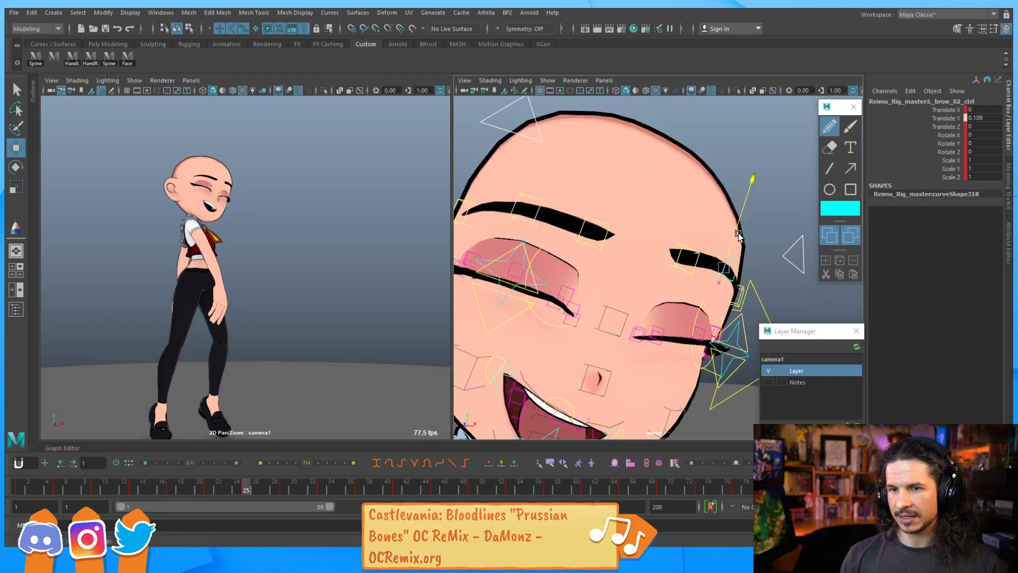
{"action": "left_click", "coordinate": [683, 258]}
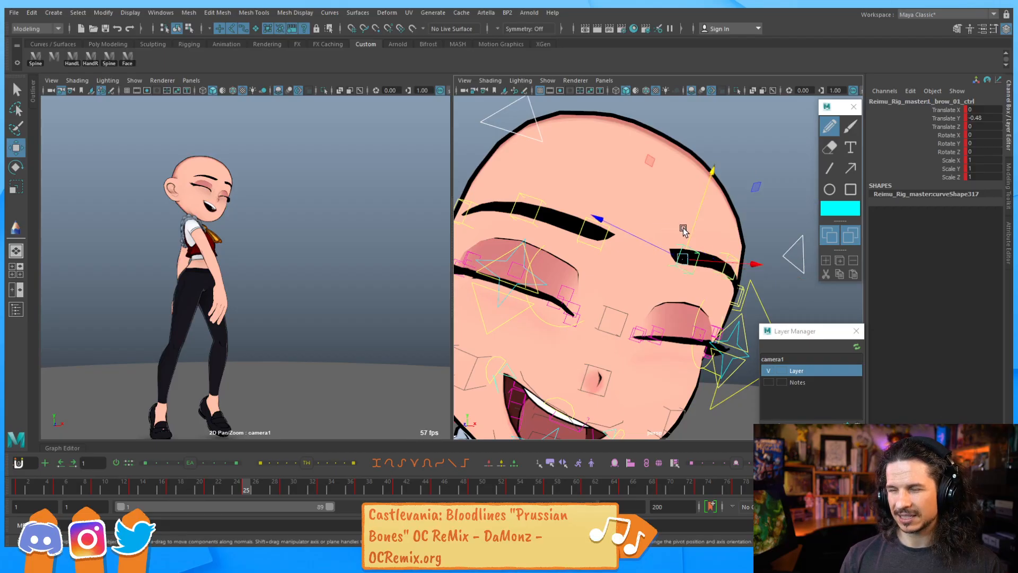
{"action": "left_click_drag", "start_coordinate": [692, 231], "coordinate": [660, 225]}
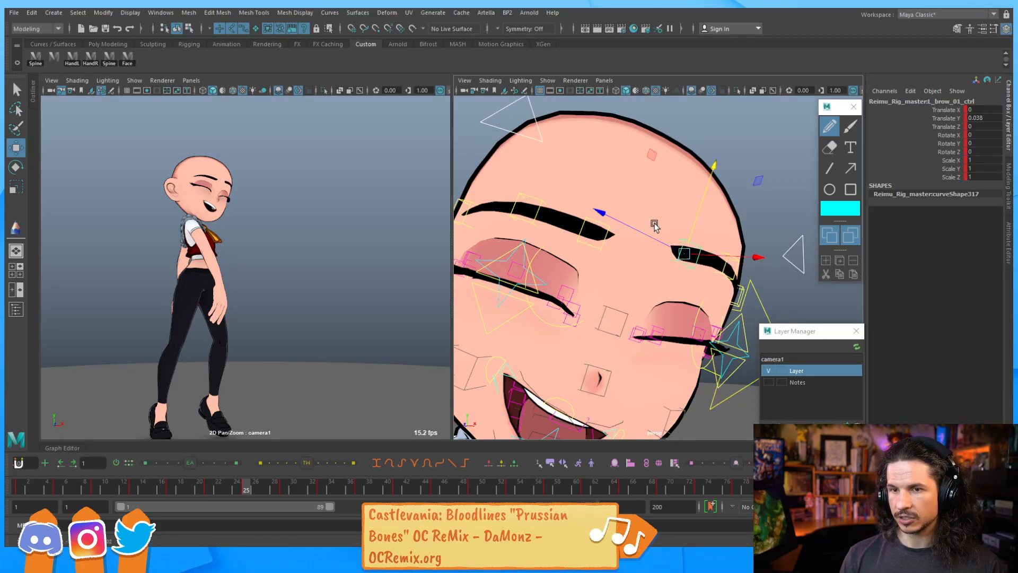
{"action": "left_click", "coordinate": [598, 228]}
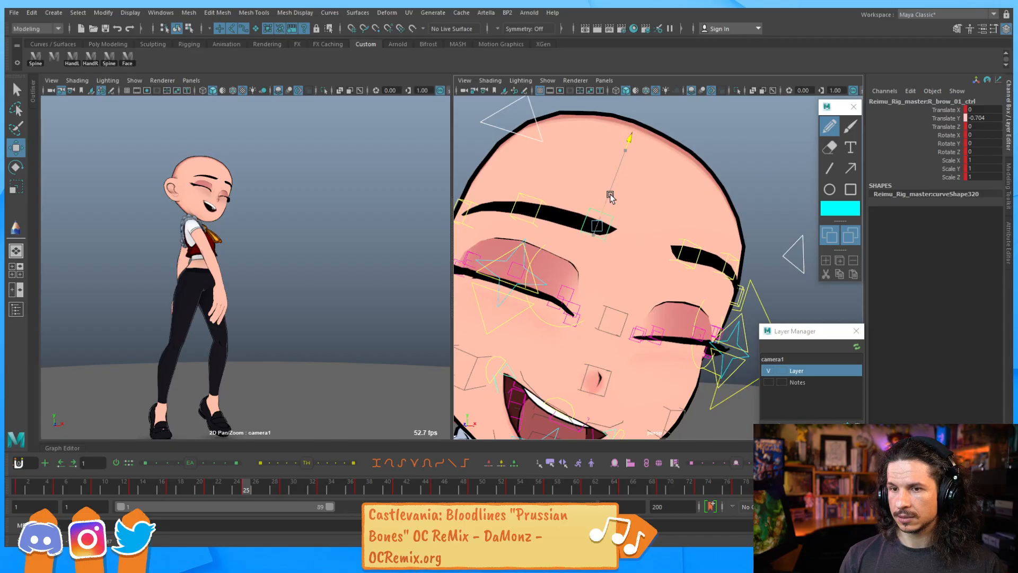
Select the jaw control and rotate it to close the open mouth toward a smile
{"action": "key", "text": "period"}
{"action": "key", "text": "comma"}
{"action": "key", "text": "period"}
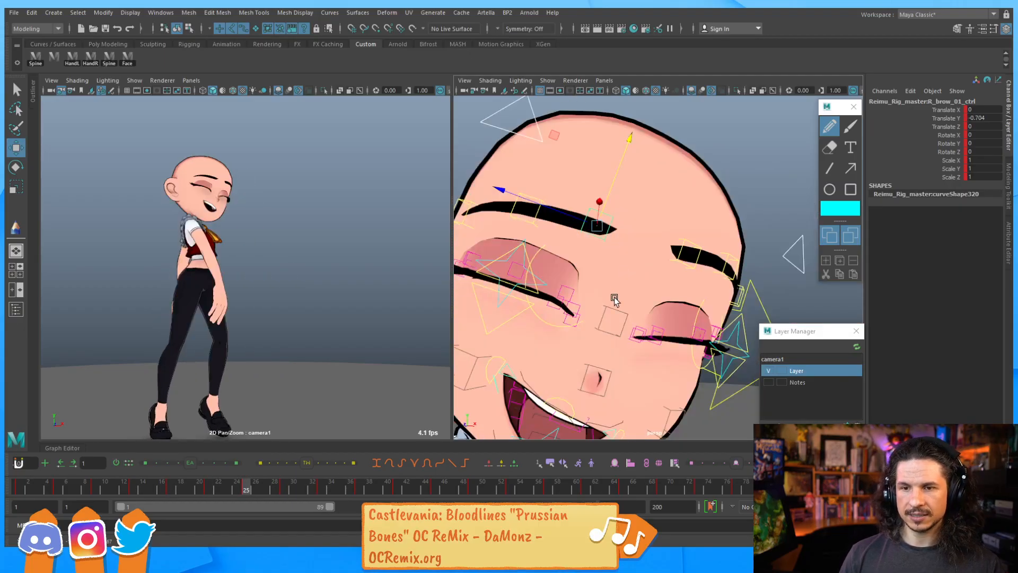
{"action": "middle_click_drag", "start_coordinate": [615, 295], "coordinate": [676, 178], "text": "alt"}
{"action": "left_click_drag", "start_coordinate": [676, 177], "coordinate": [621, 259], "text": "alt"}
{"action": "right_click_drag", "start_coordinate": [621, 260], "coordinate": [646, 262], "text": "alt"}
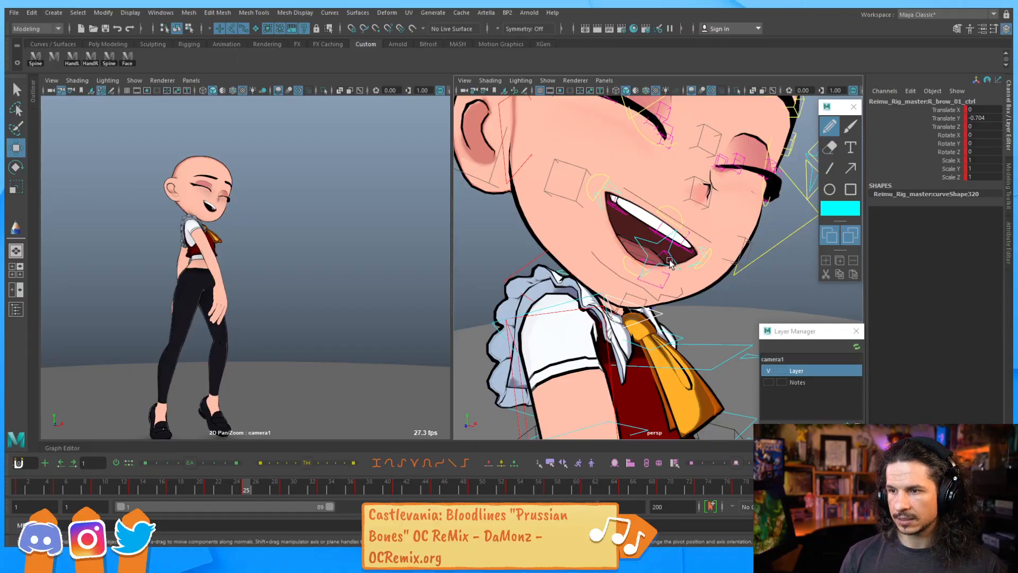
{"action": "left_click", "coordinate": [654, 314]}
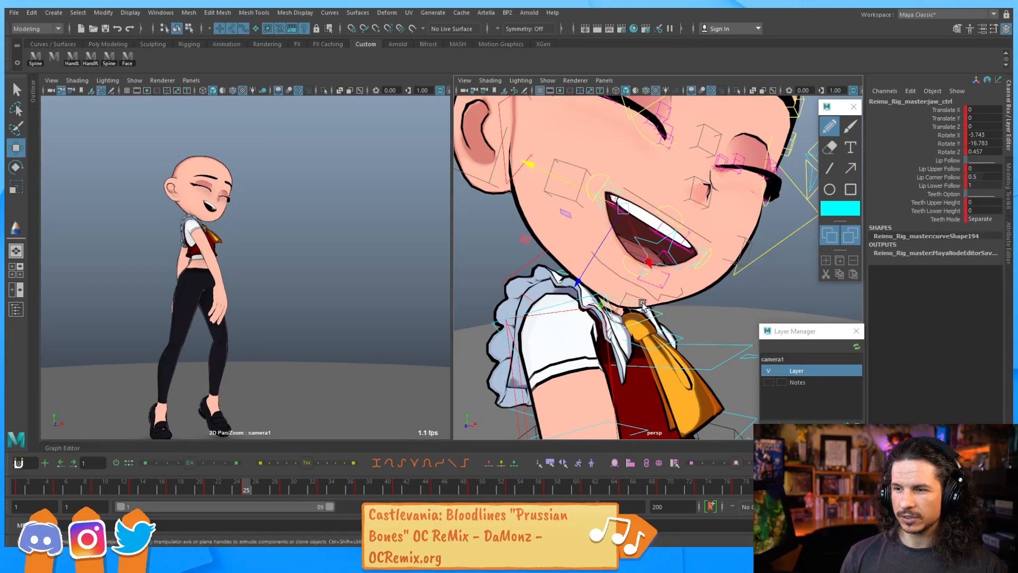
{"action": "key", "text": "e"}
{"action": "left_click_drag", "start_coordinate": [640, 271], "coordinate": [648, 254]}
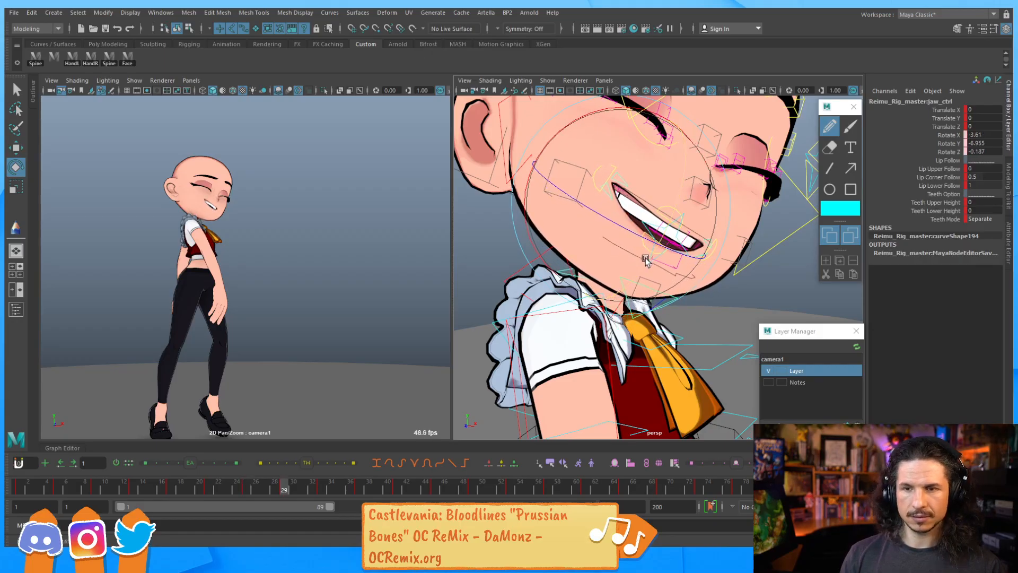
Compare neighbouring frames and nudge the jaw control's rotation slightly further
{"action": "key", "text": "period"}
{"action": "key", "text": "comma"}
{"action": "key", "text": "comma"}
{"action": "key", "text": "comma"}
{"action": "key", "text": "period"}
{"action": "key", "text": "period"}
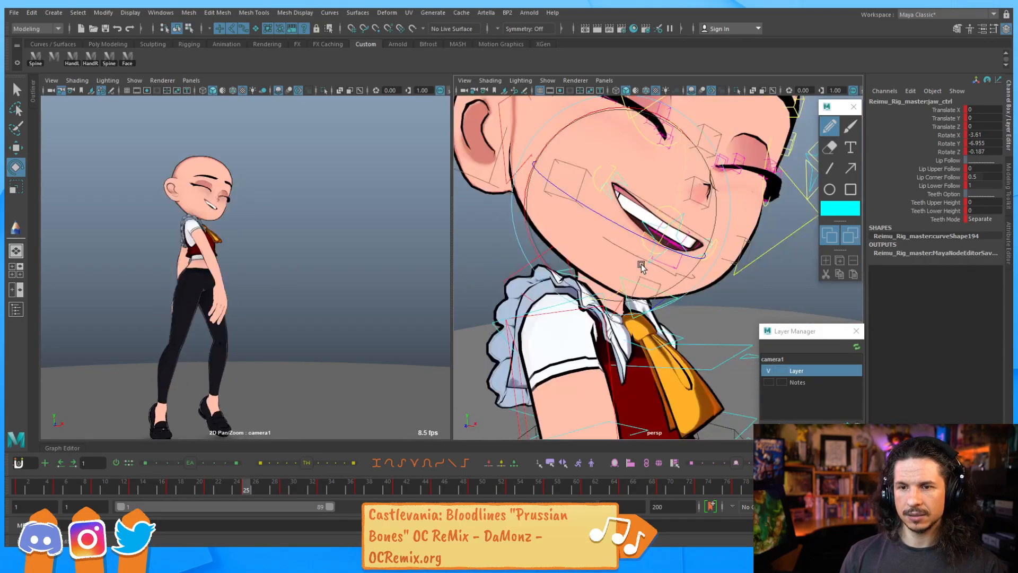
{"action": "left_click_drag", "start_coordinate": [639, 274], "coordinate": [646, 265]}
{"action": "key", "text": "period"}
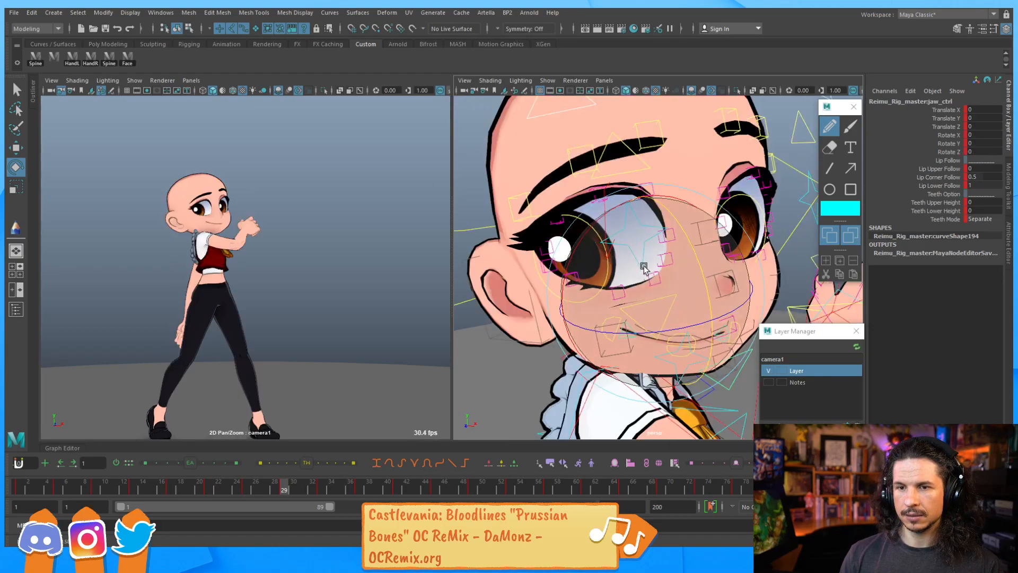
Step back and forth through the frames around 25 to compare the mouth poses
{"action": "key", "text": "comma"}
{"action": "key", "text": "comma"}
{"action": "key", "text": "comma"}
{"action": "key", "text": "comma"}
{"action": "key", "text": "period"}
{"action": "key", "text": "period"}
{"action": "key", "text": "period"}
{"action": "key", "text": "period"}
{"action": "key", "text": "period"}
{"action": "key", "text": "period"}
{"action": "key", "text": "comma"}
{"action": "key", "text": "comma"}
{"action": "key", "text": "comma"}
Rotate the jaw control further to close the mouth into a slanted smile line
{"action": "middle_click_drag", "start_coordinate": [625, 224], "coordinate": [641, 234], "text": "alt"}
{"action": "right_click_drag", "start_coordinate": [641, 234], "coordinate": [691, 238], "text": "alt"}
{"action": "left_click_drag", "start_coordinate": [691, 239], "coordinate": [645, 281], "text": "alt"}
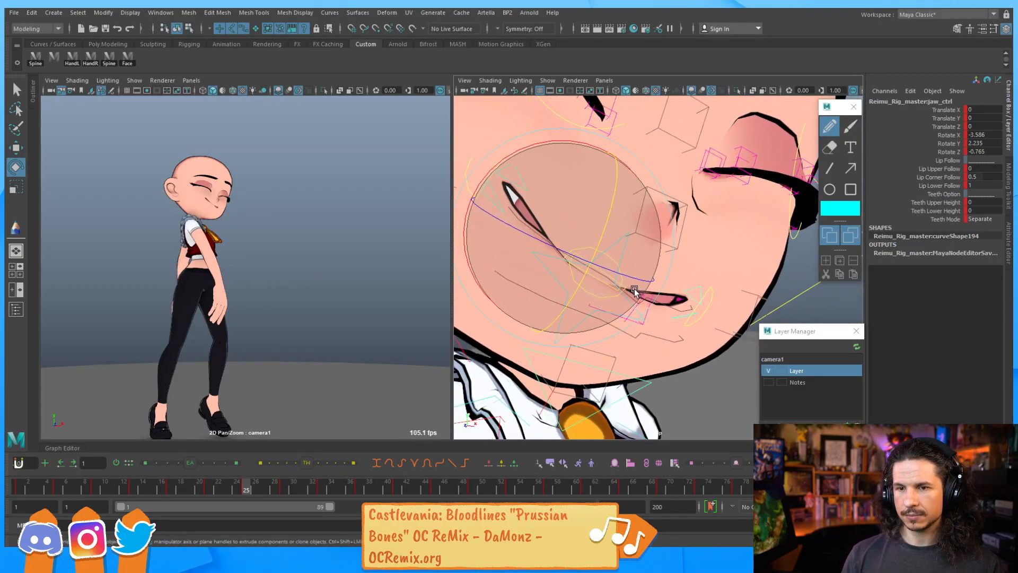
{"action": "left_click_drag", "start_coordinate": [602, 252], "coordinate": [552, 228]}
Select the right lip corner control and rotate it to curl the mouth corner upward
{"action": "key", "text": "w"}
{"action": "left_click", "coordinate": [510, 194]}
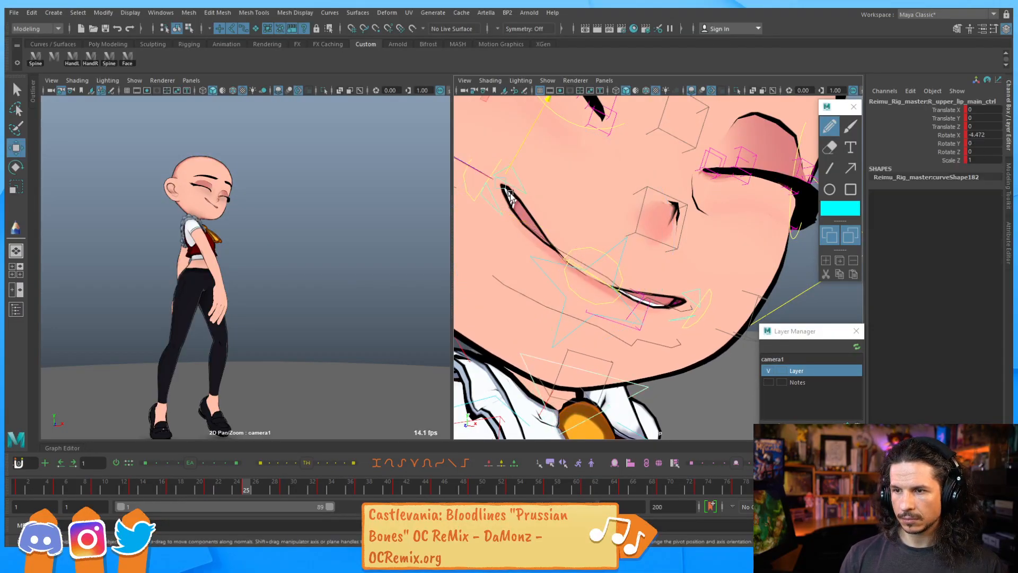
{"action": "key", "text": "q"}
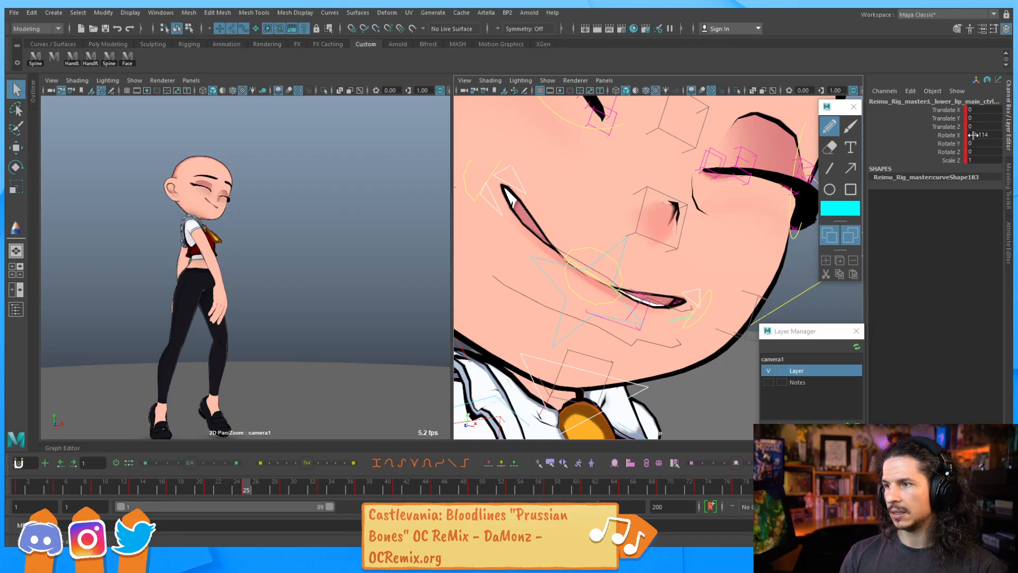
{"action": "key", "text": "Tab"}
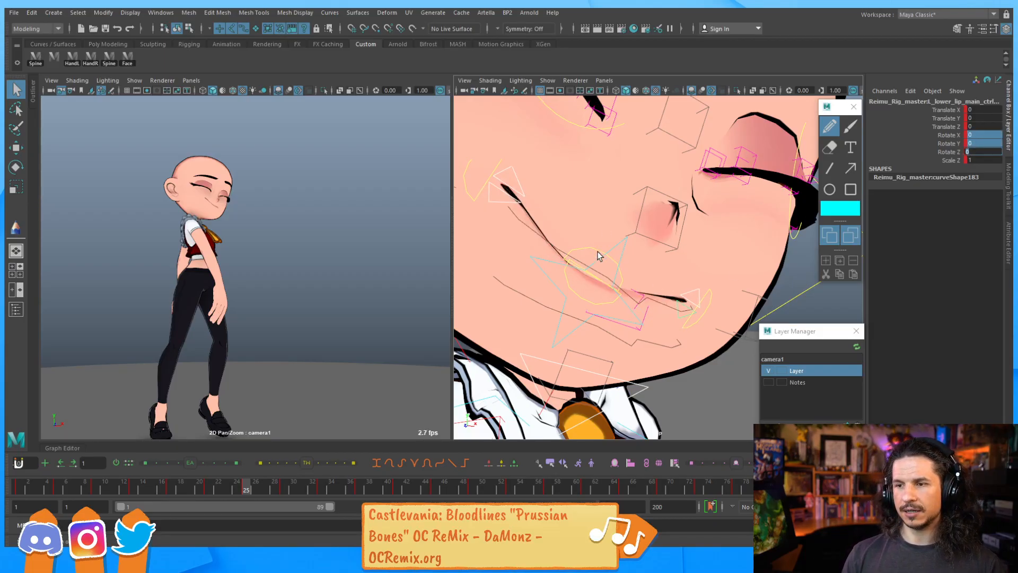
{"action": "scroll", "coordinate": [598, 250], "scroll_direction": "down", "scroll_amount": 3}
{"action": "left_click_drag", "start_coordinate": [598, 251], "coordinate": [622, 225], "text": "alt"}
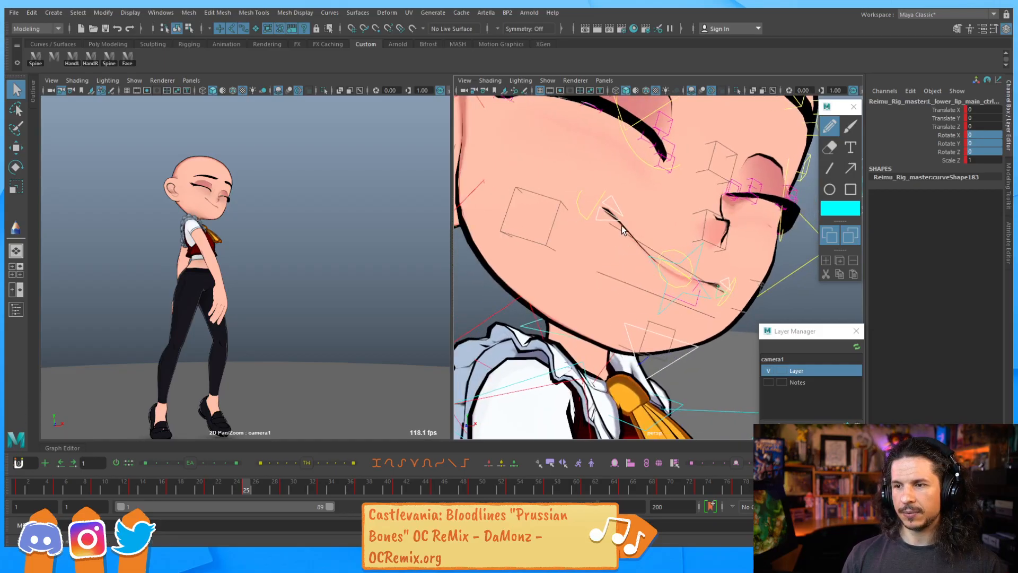
{"action": "left_click", "coordinate": [595, 208]}
{"action": "key", "text": "e"}
{"action": "mouse_move", "coordinate": [663, 263]}
{"action": "left_mouse_down"}
{"action": "mouse_move", "coordinate": [630, 286]}
{"action": "mouse_move", "coordinate": [622, 243]}
{"action": "left_mouse_up"}
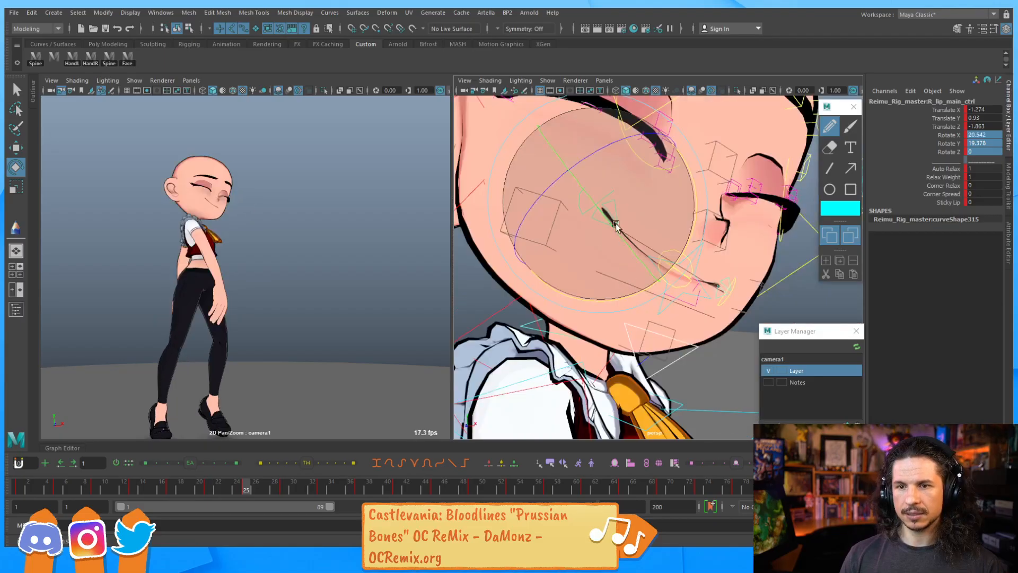
Compare adjacent frames, then move the right lip corner control up and outward toward the cheek
{"action": "key", "text": "period"}
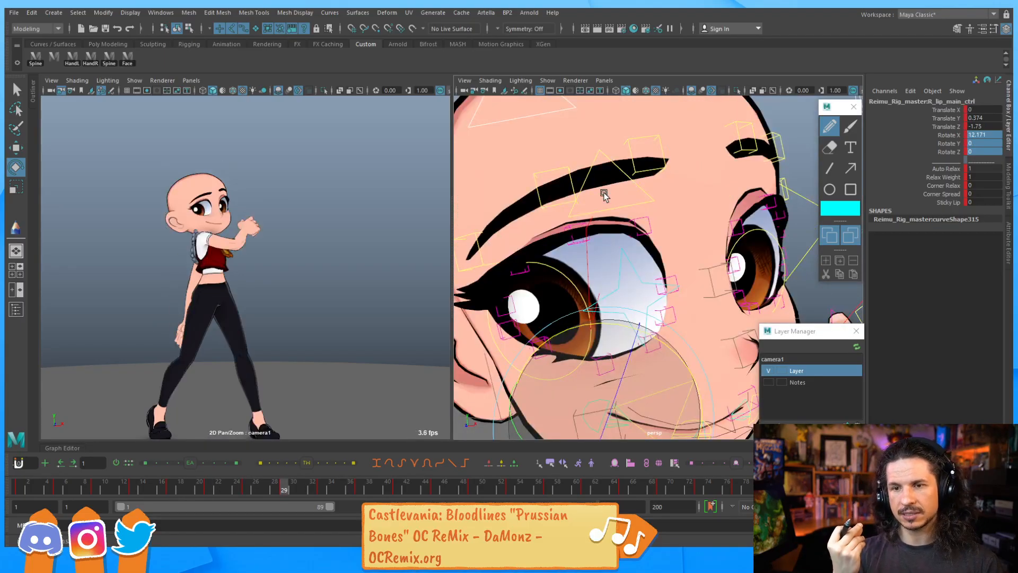
{"action": "key", "text": "comma"}
{"action": "key", "text": "comma"}
{"action": "key", "text": "comma"}
{"action": "key", "text": "period"}
{"action": "key", "text": "period"}
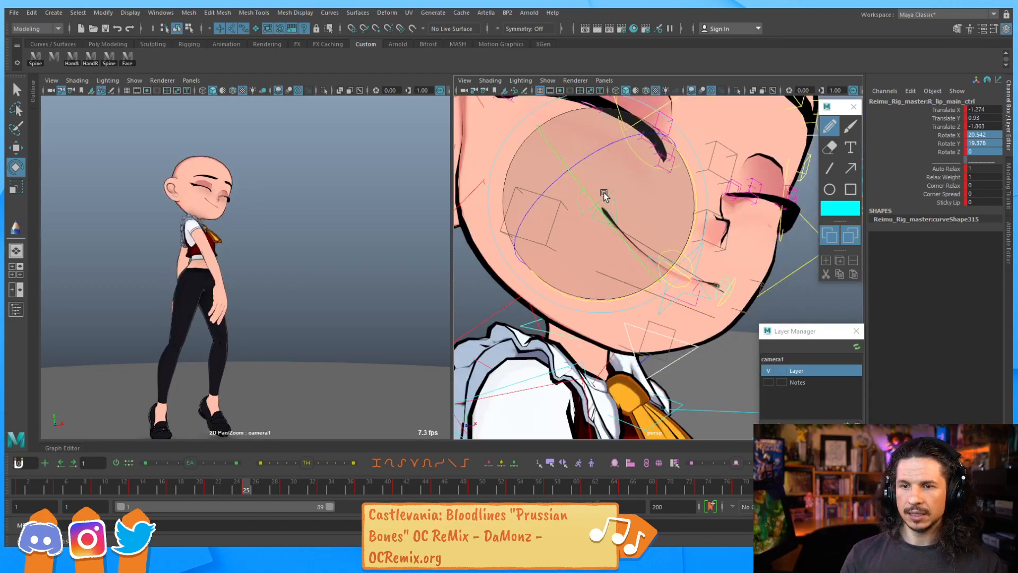
{"action": "key", "text": "w"}
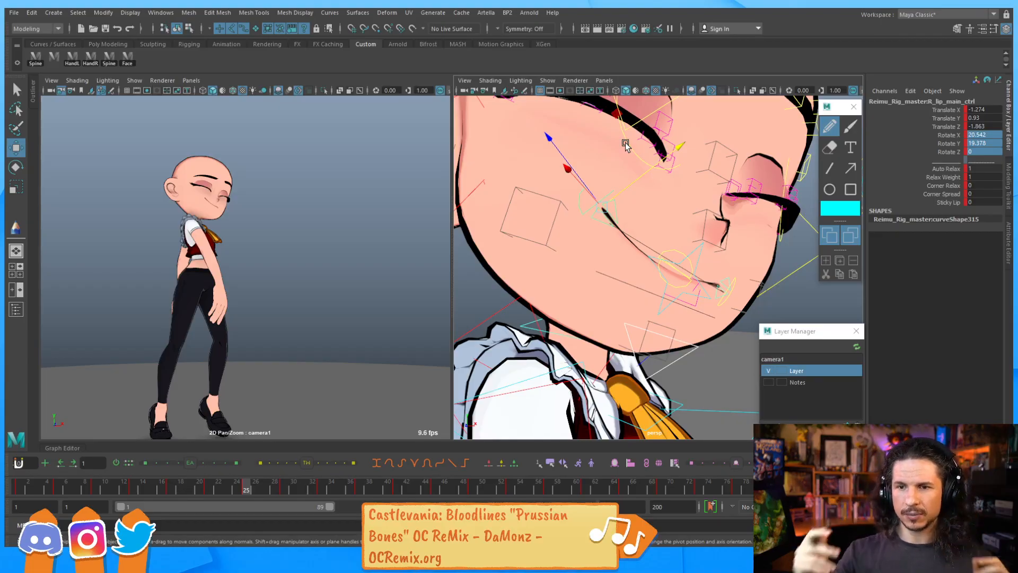
{"action": "left_click", "coordinate": [671, 279]}
{"action": "left_click_drag", "start_coordinate": [587, 279], "coordinate": [584, 284]}
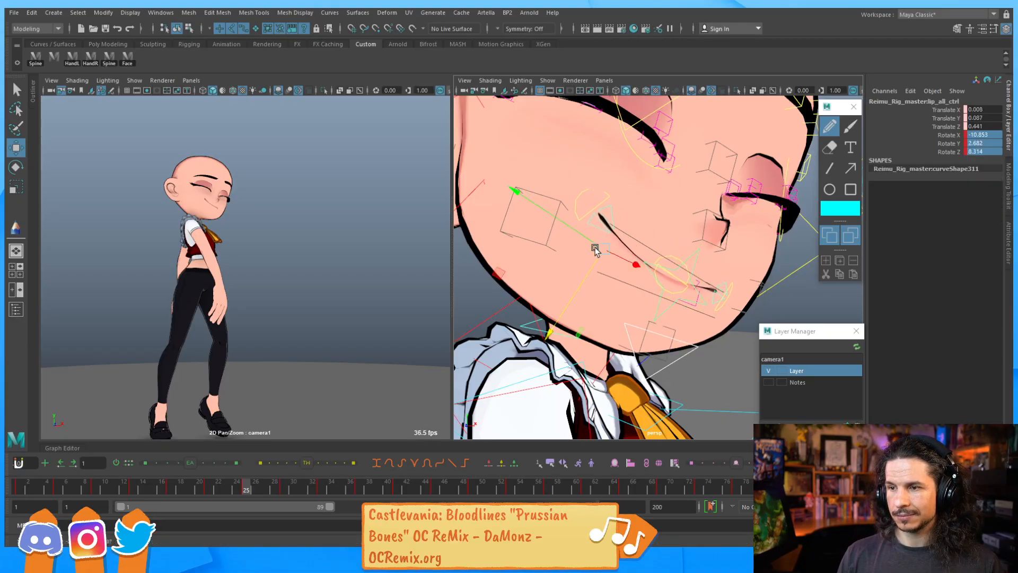
{"action": "left_click", "coordinate": [602, 207]}
{"action": "key", "text": "w"}
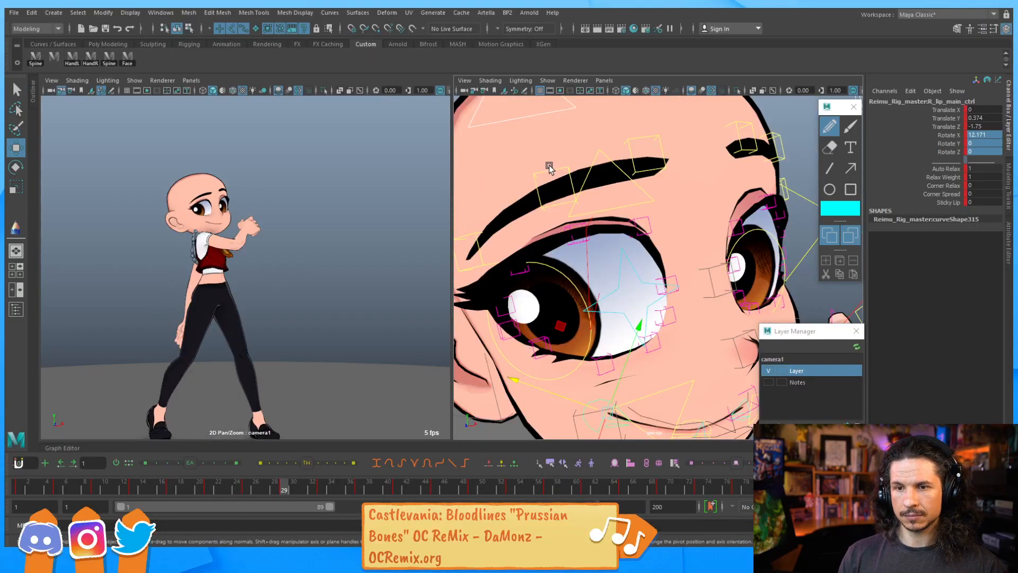
{"action": "key", "text": "comma"}
{"action": "left_click_drag", "start_coordinate": [549, 153], "coordinate": [542, 142]}
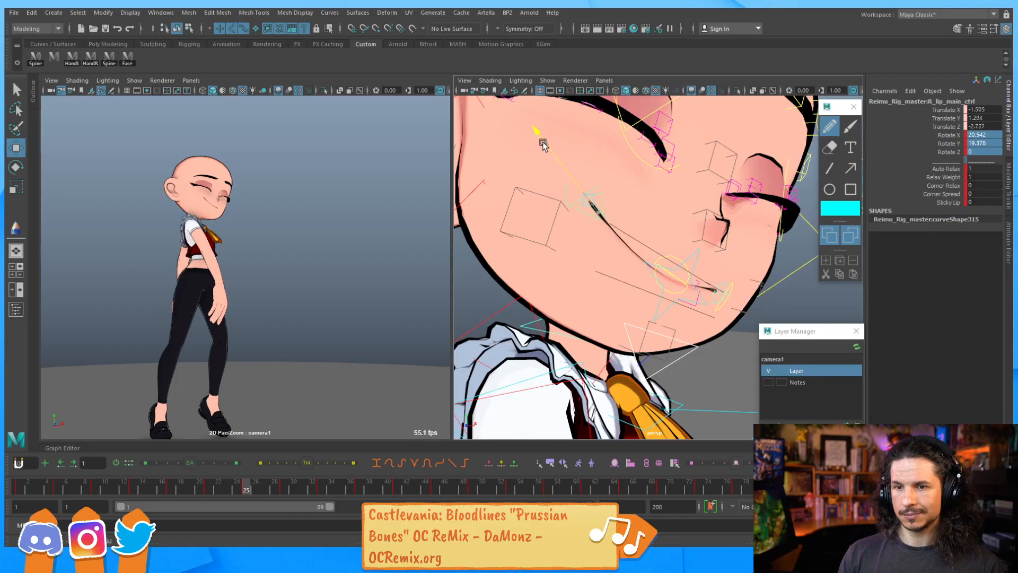
{"action": "middle_click_drag", "start_coordinate": [615, 181], "coordinate": [608, 182]}
{"action": "left_click_drag", "start_coordinate": [612, 178], "coordinate": [614, 176]}
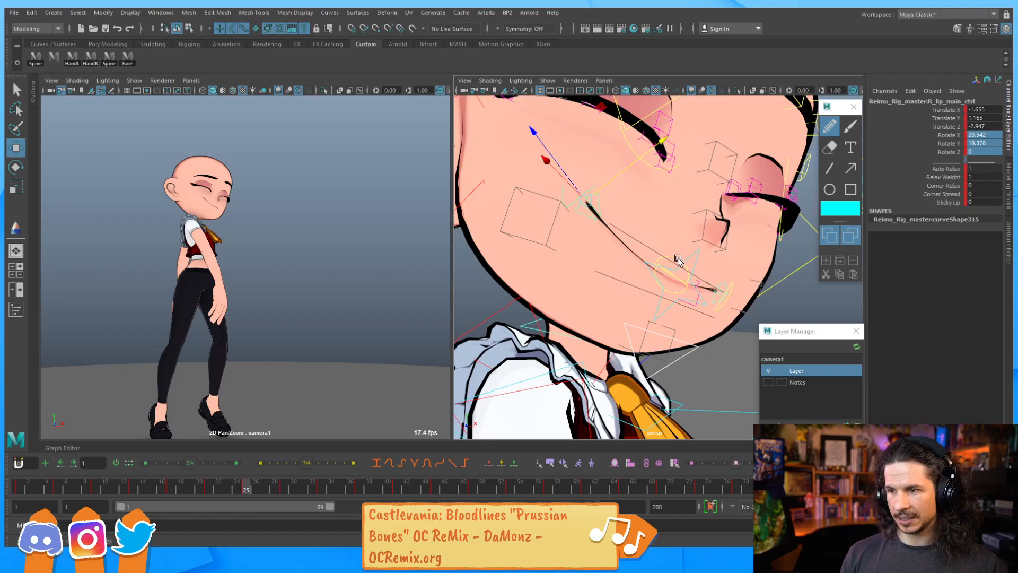
Lower the lower lip control and raise the left lip corner control
{"action": "left_click", "coordinate": [679, 263]}
{"action": "middle_click_drag", "start_coordinate": [683, 250], "coordinate": [671, 260]}
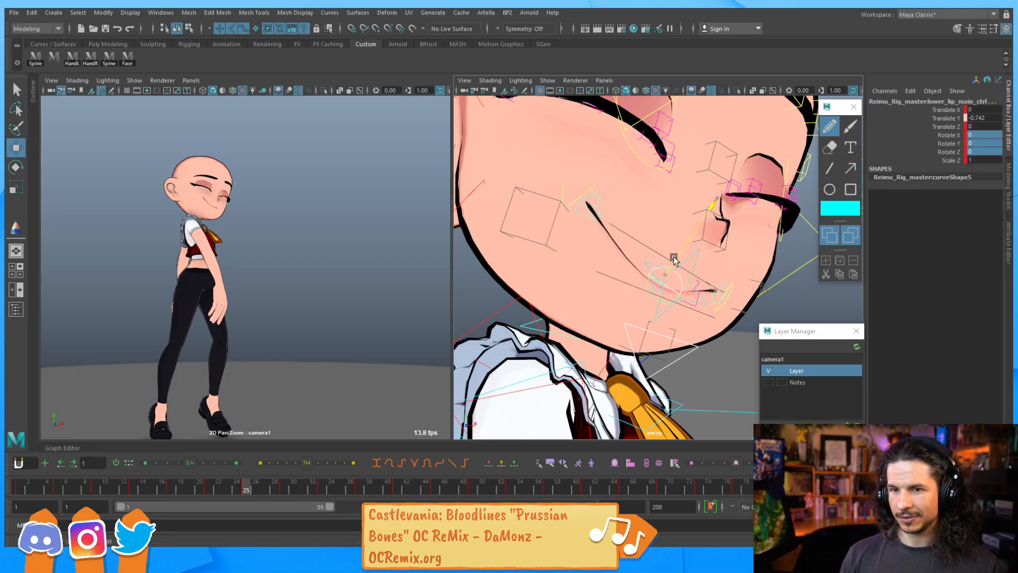
{"action": "left_click", "coordinate": [737, 281]}
{"action": "middle_click_drag", "start_coordinate": [738, 265], "coordinate": [739, 261]}
Step back and forth through frames 21 to 29 to review the mouth animation
{"action": "key", "text": "comma"}
{"action": "key", "text": "period"}
{"action": "key", "text": "period"}
{"action": "key", "text": "period"}
{"action": "key", "text": "comma"}
{"action": "key", "text": "comma"}
{"action": "key", "text": "comma"}
{"action": "key", "text": "comma"}
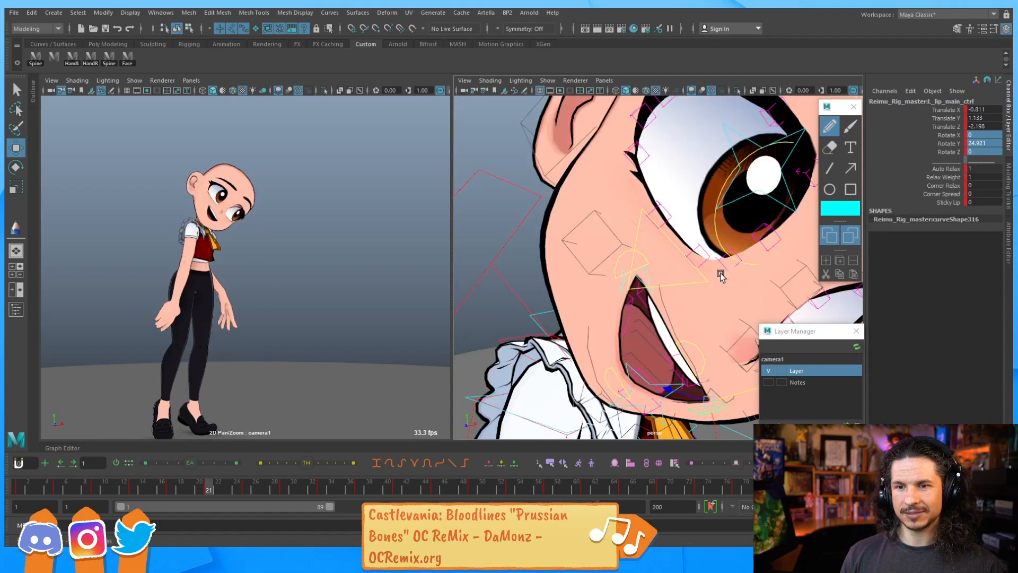
{"action": "key", "text": "period"}
{"action": "key", "text": "period"}
{"action": "key", "text": "period"}
{"action": "key", "text": "period"}
{"action": "key", "text": "comma"}
{"action": "key", "text": "comma"}
{"action": "key", "text": "comma"}
{"action": "key", "text": "comma"}
{"action": "key", "text": "comma"}
{"action": "key", "text": "period"}
{"action": "key", "text": "period"}
{"action": "key", "text": "period"}
{"action": "key", "text": "period"}
{"action": "key", "text": "period"}
{"action": "key", "text": "comma"}
{"action": "key", "text": "comma"}
{"action": "key", "text": "comma"}
{"action": "key", "text": "comma"}
{"action": "key", "text": "comma"}
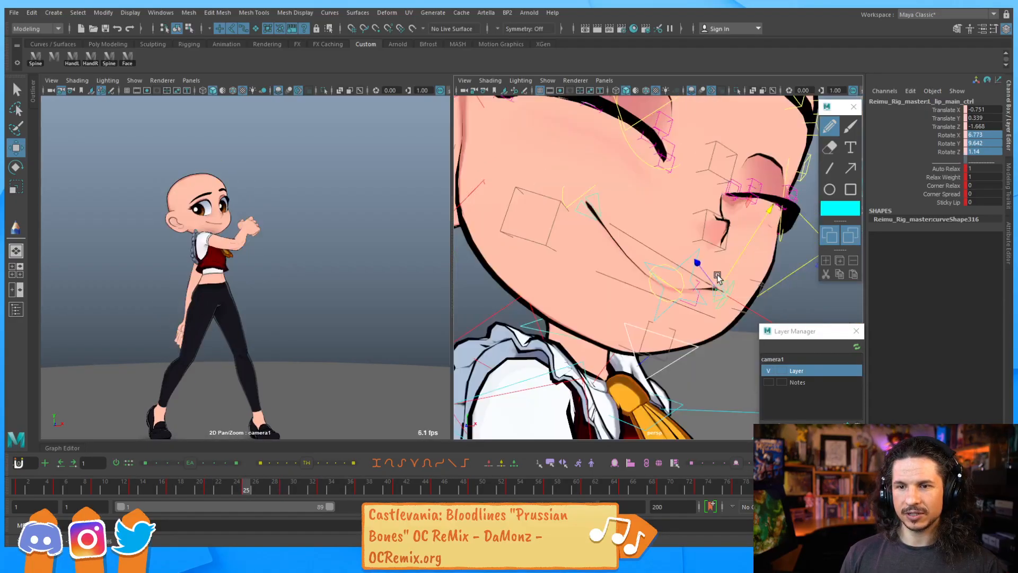
{"action": "key", "text": "period"}
{"action": "key", "text": "period"}
{"action": "key", "text": "period"}
{"action": "key", "text": "period"}
{"action": "key", "text": "comma"}
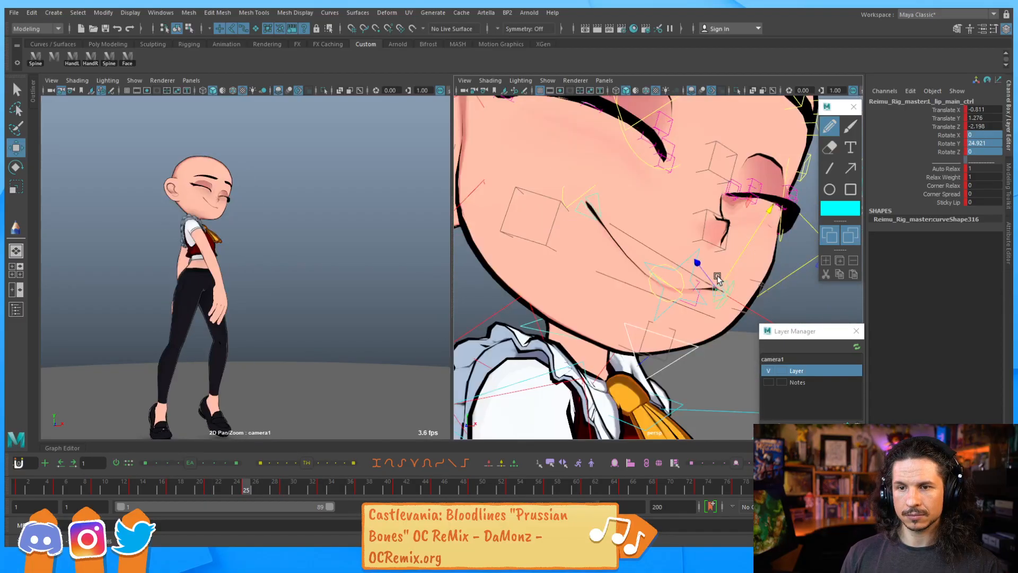
Rotate the right lower lip and left lip corner controls to refine the smile's shape
{"action": "left_click", "coordinate": [591, 196]}
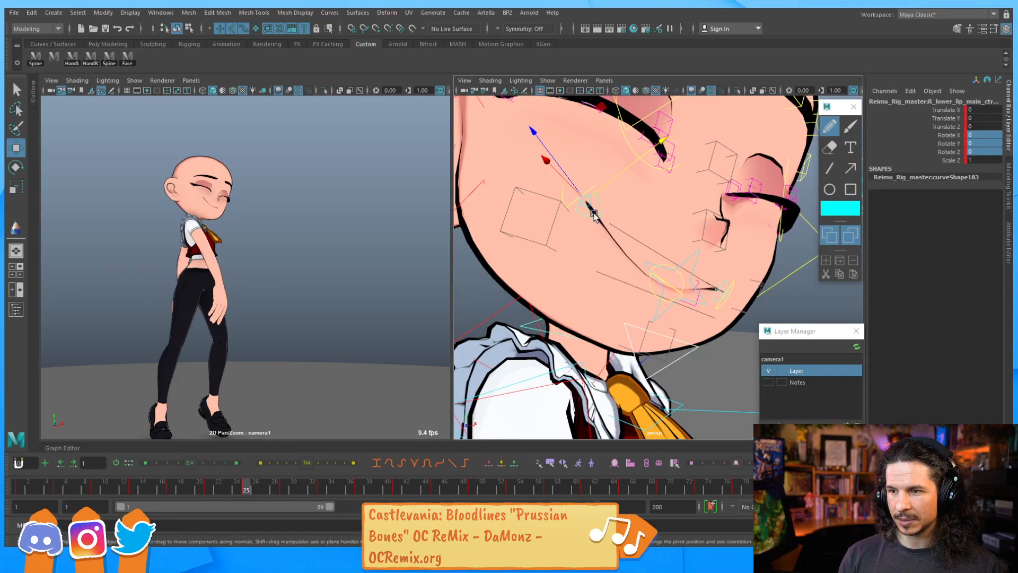
{"action": "key", "text": "e"}
{"action": "left_click_drag", "start_coordinate": [631, 242], "coordinate": [670, 286]}
{"action": "left_click", "coordinate": [573, 200]}
{"action": "left_click", "coordinate": [673, 285]}
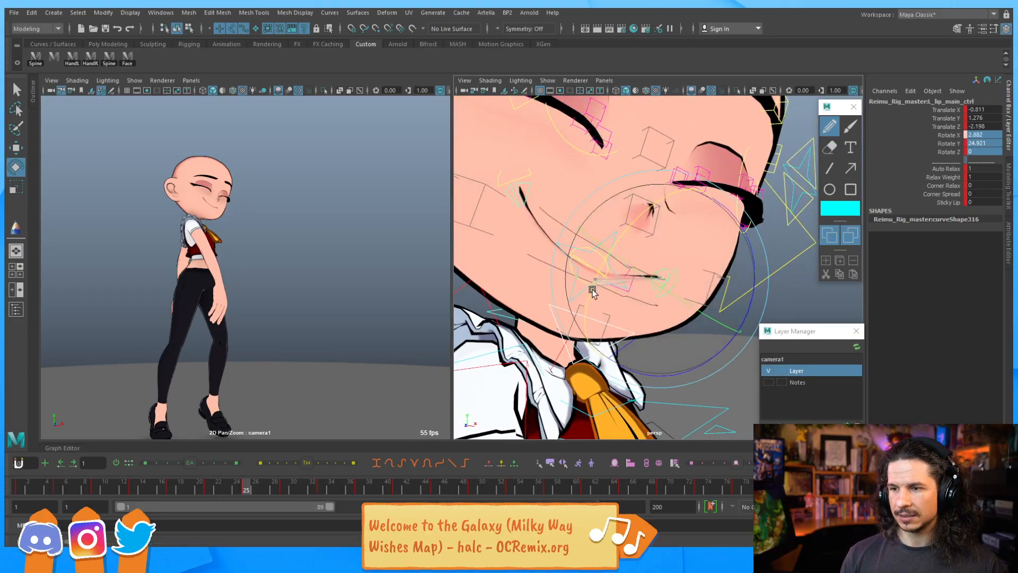
{"action": "left_click_drag", "start_coordinate": [589, 308], "coordinate": [589, 307]}
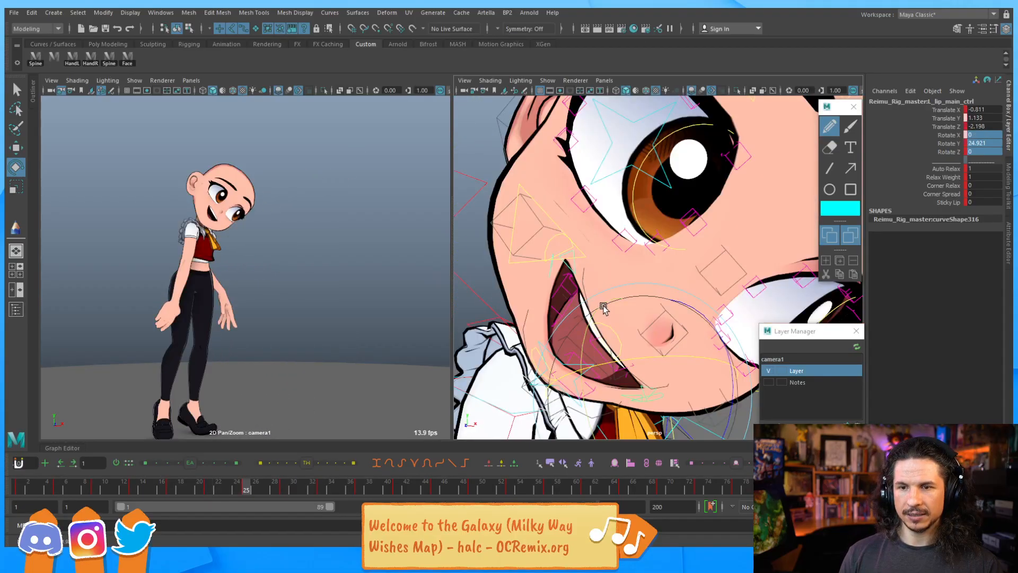
{"action": "middle_click_drag", "start_coordinate": [644, 290], "coordinate": [649, 206], "text": "alt"}
{"action": "key", "text": "q"}
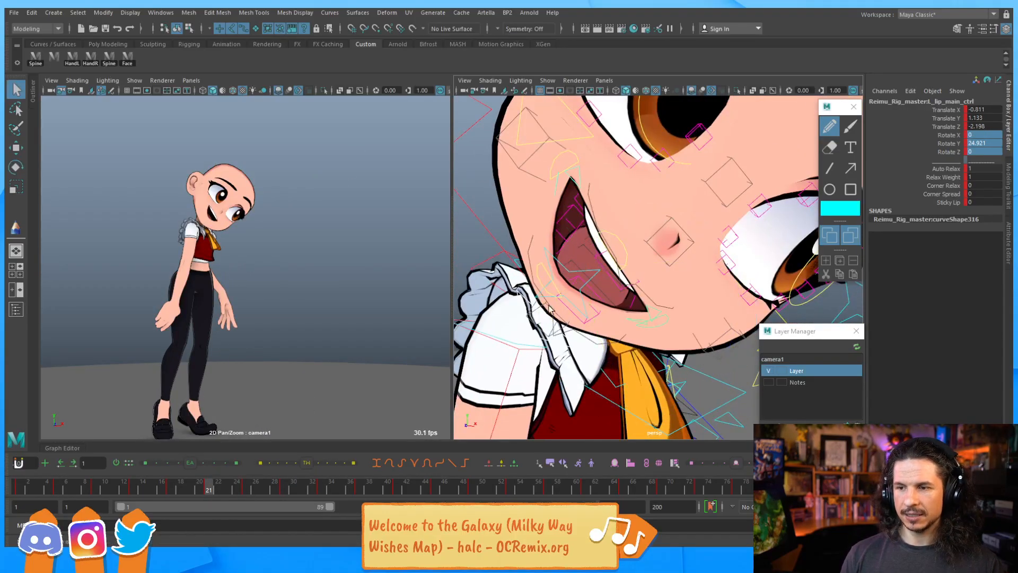
Rotate the jaw control slightly at frame 21 and set a key on it
{"action": "left_click_drag", "start_coordinate": [536, 301], "coordinate": [659, 287], "text": "alt"}
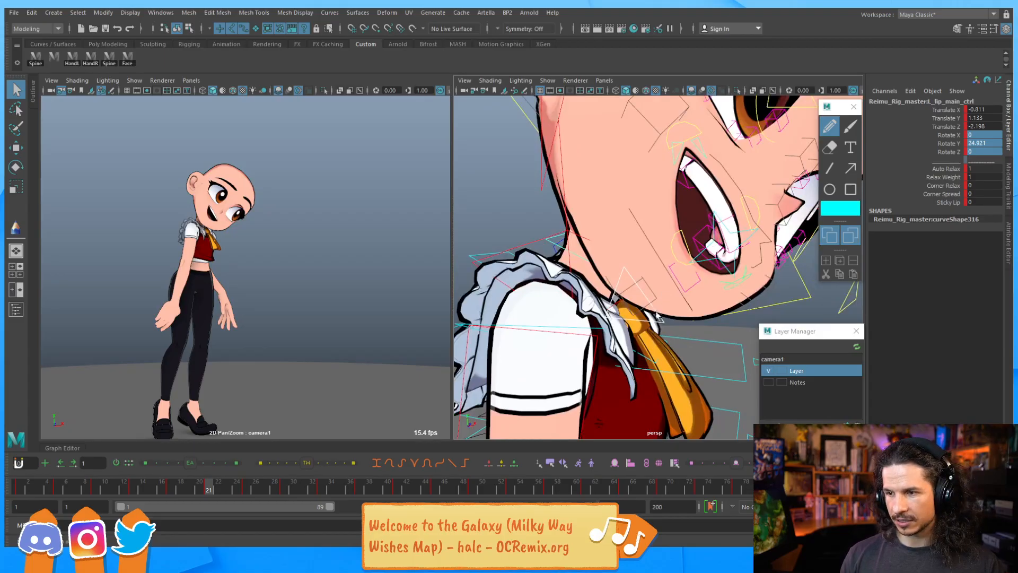
{"action": "left_click", "coordinate": [657, 314]}
{"action": "key", "text": "e"}
{"action": "left_click_drag", "start_coordinate": [653, 249], "coordinate": [664, 244]}
{"action": "key", "text": "s"}
Play the animation and step back and forth around frame 21 to review the jaw motion
{"action": "key", "text": "comma"}
{"action": "key", "text": "period"}
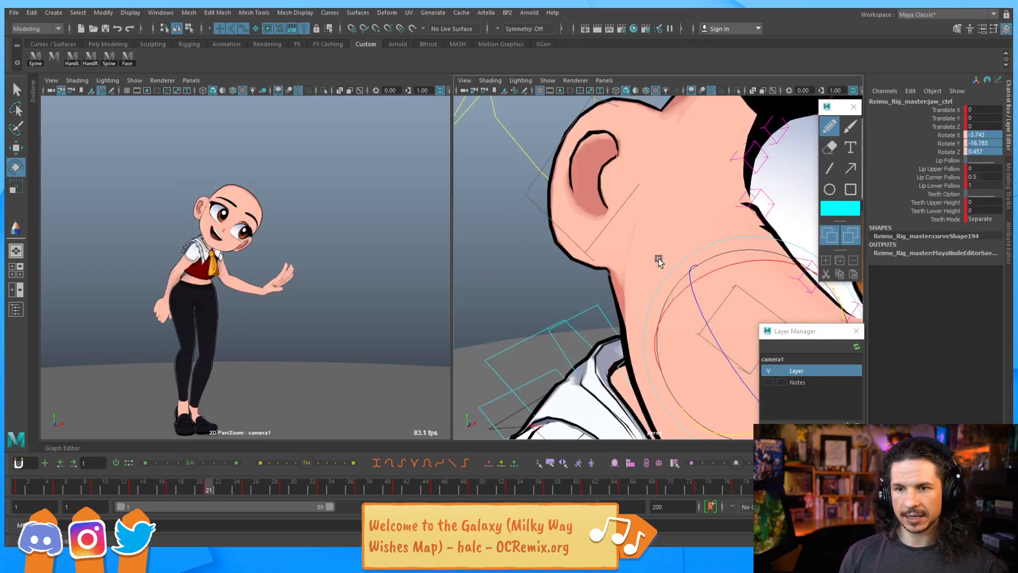
{"action": "key", "text": "alt+v"}
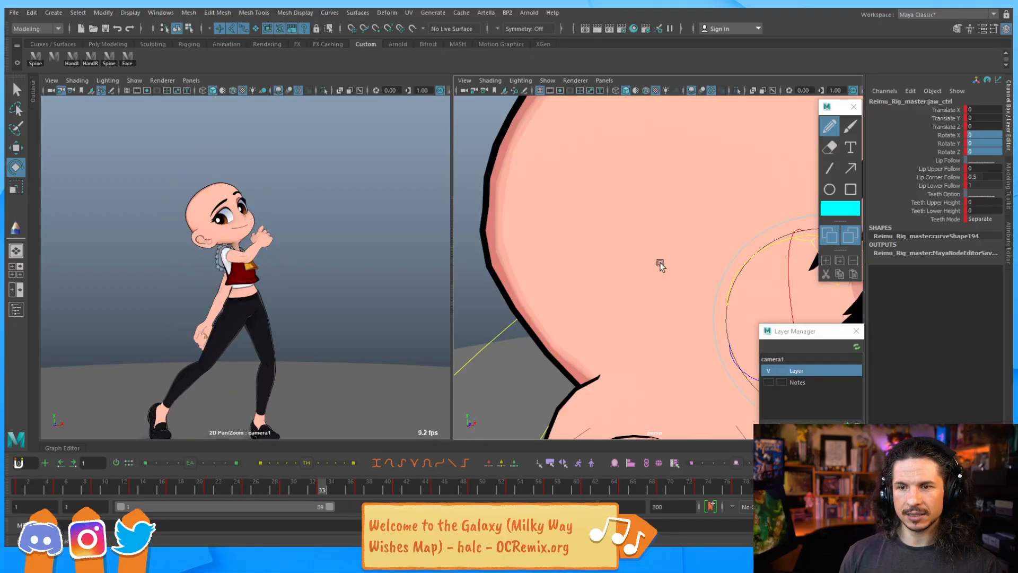
{"action": "key", "text": "comma"}
{"action": "key", "text": "comma"}
{"action": "key", "text": "comma"}
{"action": "key", "text": "comma"}
{"action": "key", "text": "comma"}
{"action": "key", "text": "comma"}
{"action": "key", "text": "period"}
{"action": "key", "text": "period"}
{"action": "key", "text": "period"}
{"action": "key", "text": "period"}
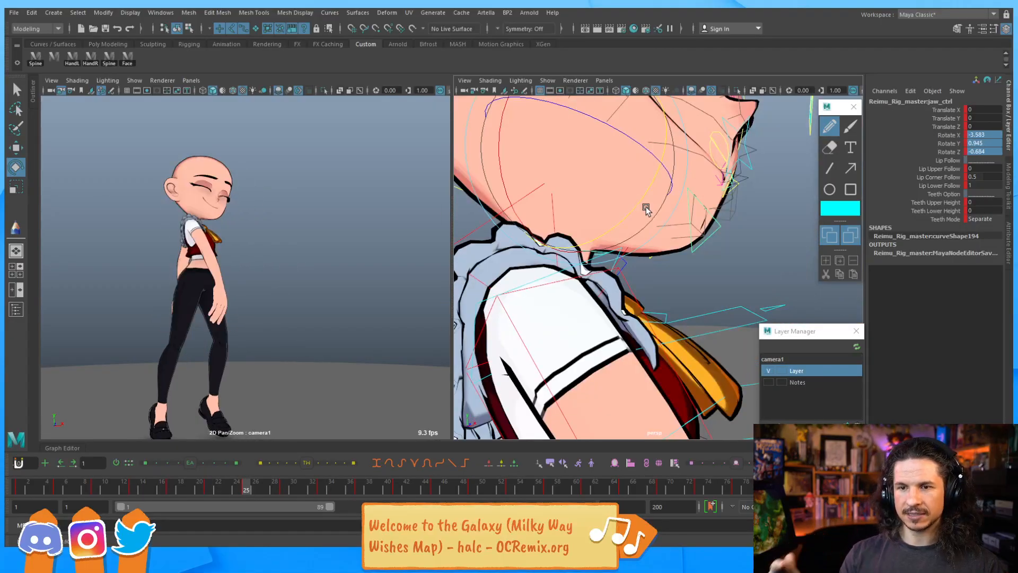
{"action": "key", "text": "comma"}
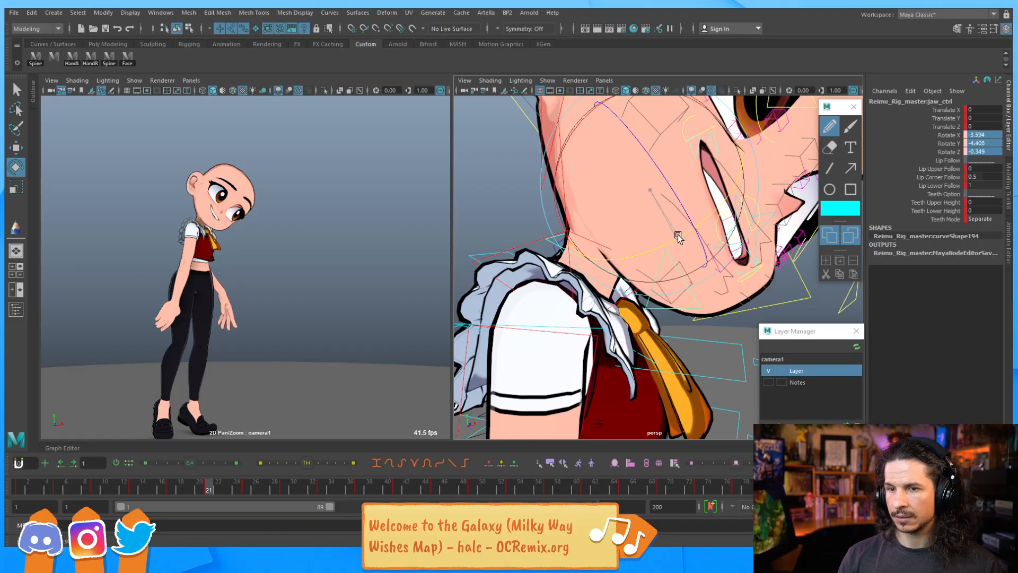
Rotate the jaw and the right upper and lower lip controls to refine the mouth corner's shape
{"action": "left_click_drag", "start_coordinate": [678, 237], "coordinate": [575, 180], "text": "alt"}
{"action": "key", "text": "w"}
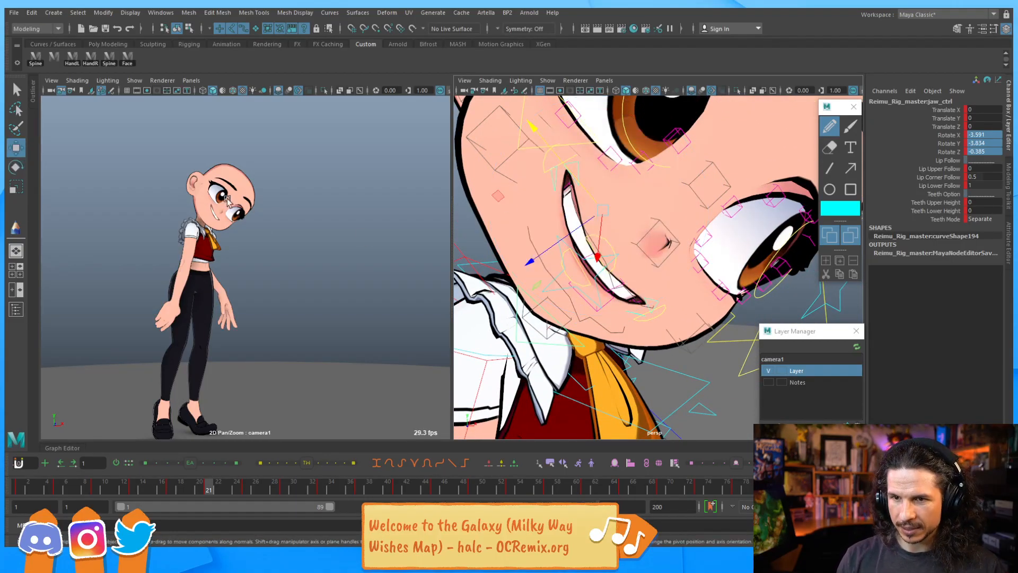
{"action": "key", "text": "e"}
{"action": "left_click_drag", "start_coordinate": [577, 176], "coordinate": [588, 243]}
{"action": "key", "text": "q"}
{"action": "left_click", "coordinate": [578, 177]}
{"action": "key", "text": "e"}
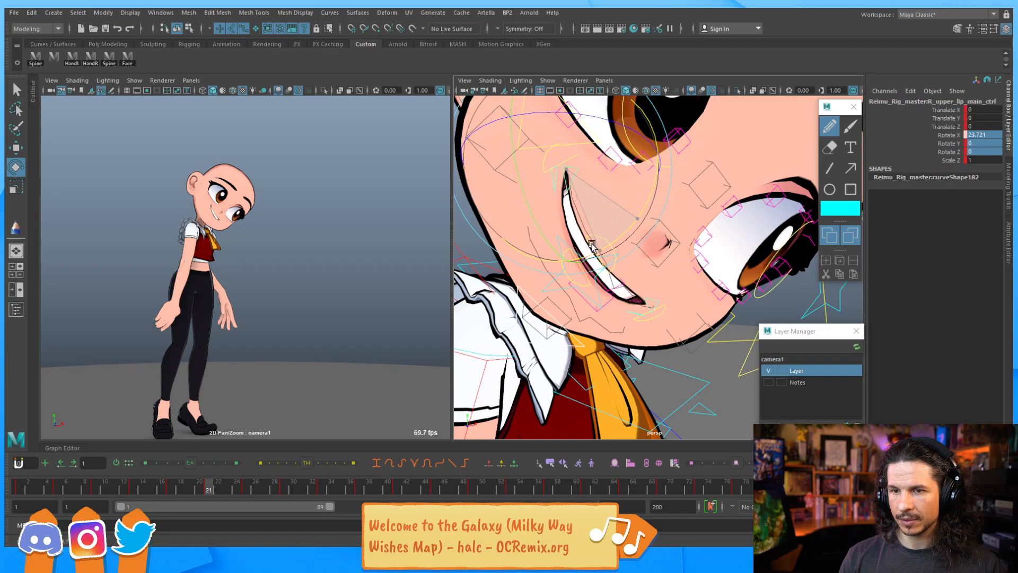
{"action": "key", "text": "q"}
{"action": "key", "text": "e"}
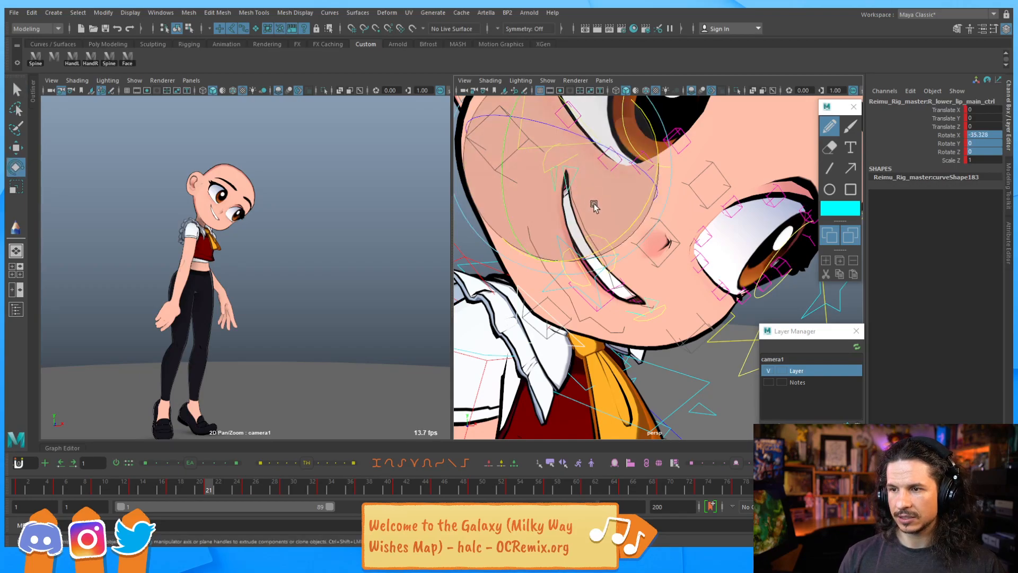
{"action": "left_click_drag", "start_coordinate": [615, 229], "coordinate": [676, 247]}
Rotate the lower lip controls to adjust the curve of the lower lip
{"action": "key", "text": "q"}
{"action": "key", "text": "e"}
{"action": "key", "text": "q"}
{"action": "left_click", "coordinate": [623, 198]}
{"action": "key", "text": "e"}
{"action": "left_click_drag", "start_coordinate": [627, 195], "coordinate": [613, 146]}
{"action": "key", "text": "q"}
{"action": "left_click", "coordinate": [606, 220]}
{"action": "key", "text": "e"}
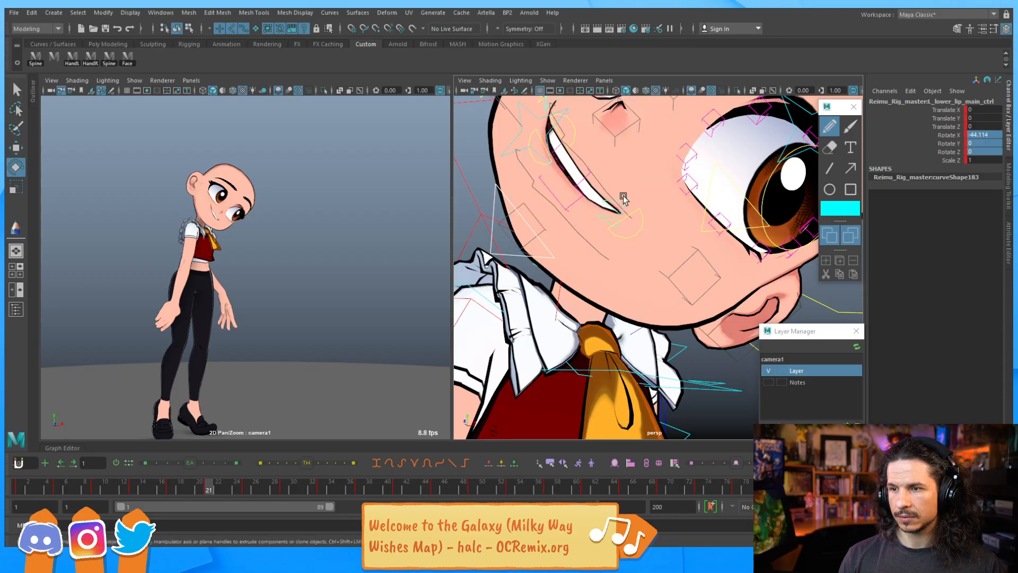
{"action": "left_click_drag", "start_coordinate": [666, 125], "coordinate": [699, 141]}
{"action": "key", "text": "q"}
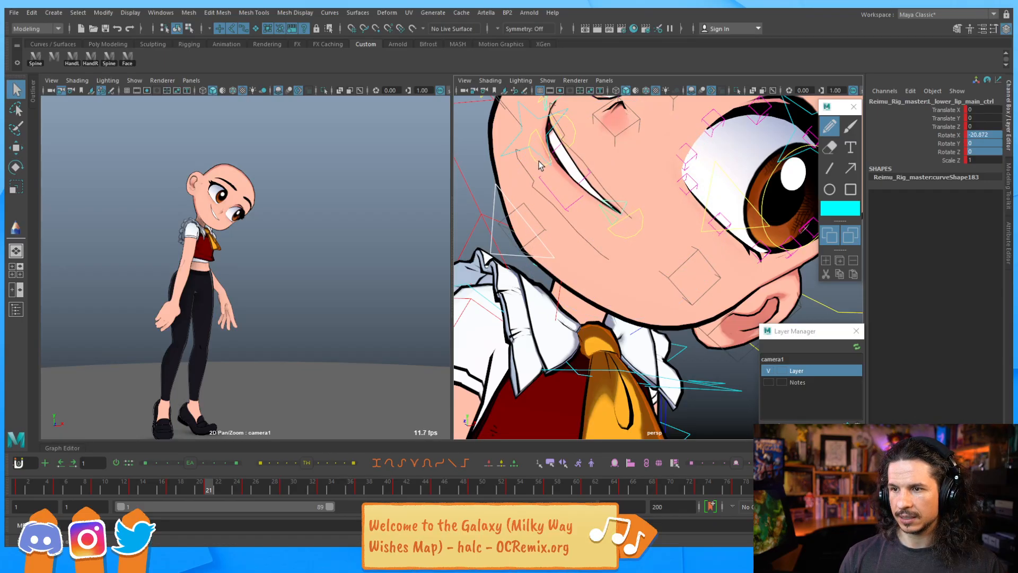
Select the lower lip control and move it up and forward
{"action": "left_click", "coordinate": [540, 166]}
{"action": "key", "text": "w"}
{"action": "left_click_drag", "start_coordinate": [575, 135], "coordinate": [615, 200]}
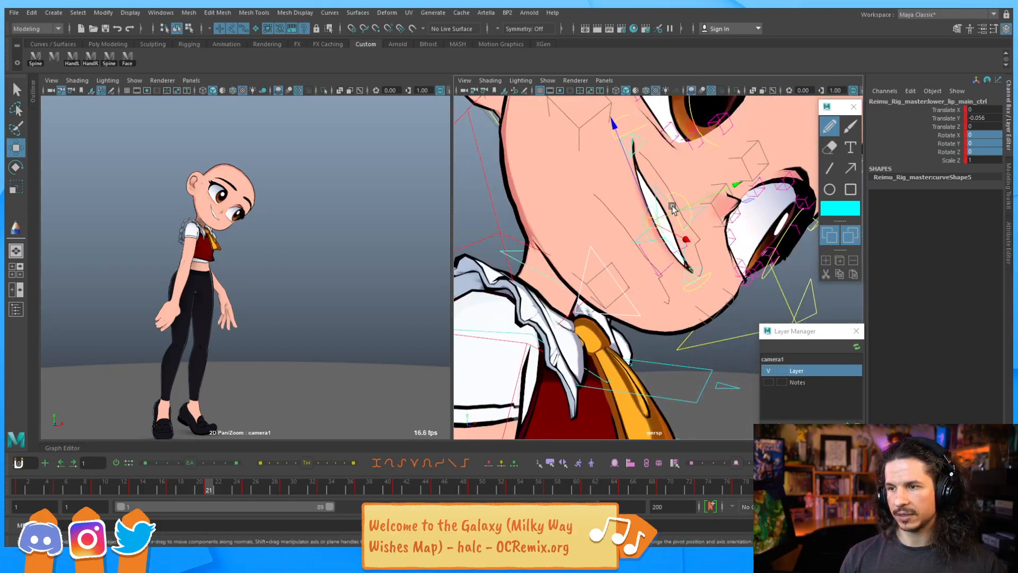
{"action": "middle_click_drag", "start_coordinate": [640, 197], "coordinate": [636, 179]}
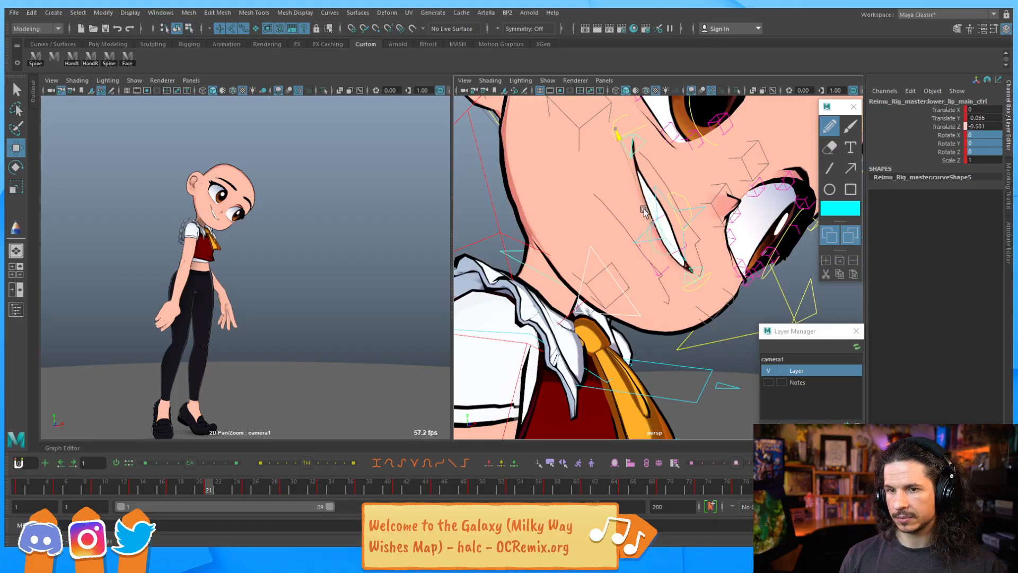
Raise the eyebrow control at frame 13
{"action": "middle_click_drag", "start_coordinate": [713, 213], "coordinate": [702, 210]}
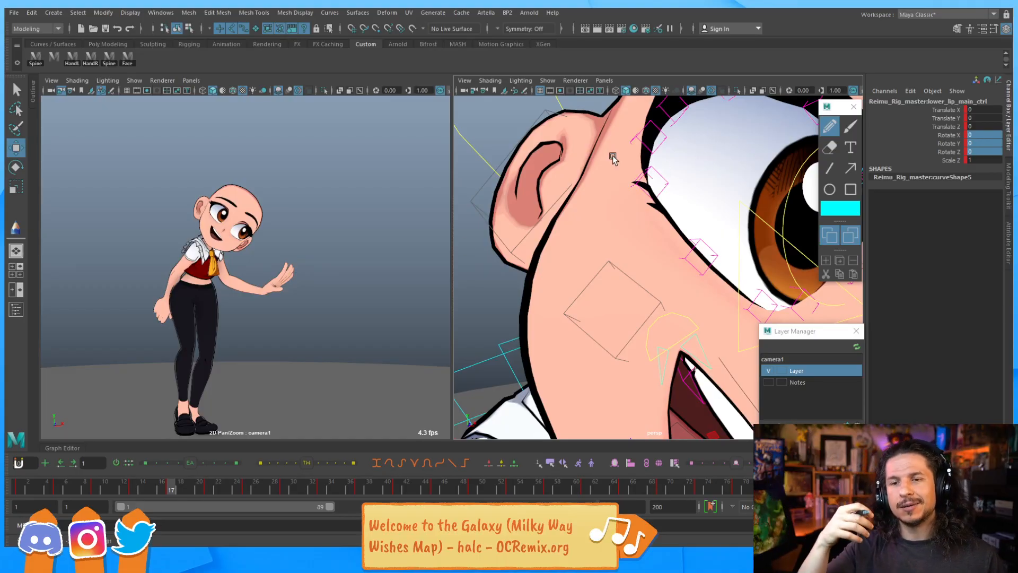
{"action": "right_click_drag", "start_coordinate": [621, 160], "coordinate": [616, 265], "text": "alt"}
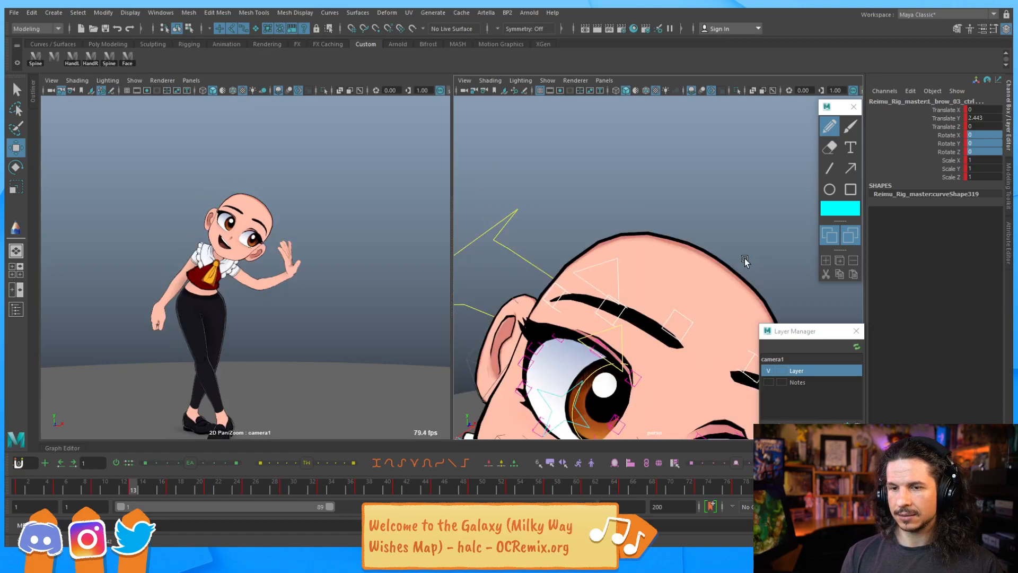
{"action": "middle_click_drag", "start_coordinate": [615, 195], "coordinate": [562, 161], "text": "alt"}
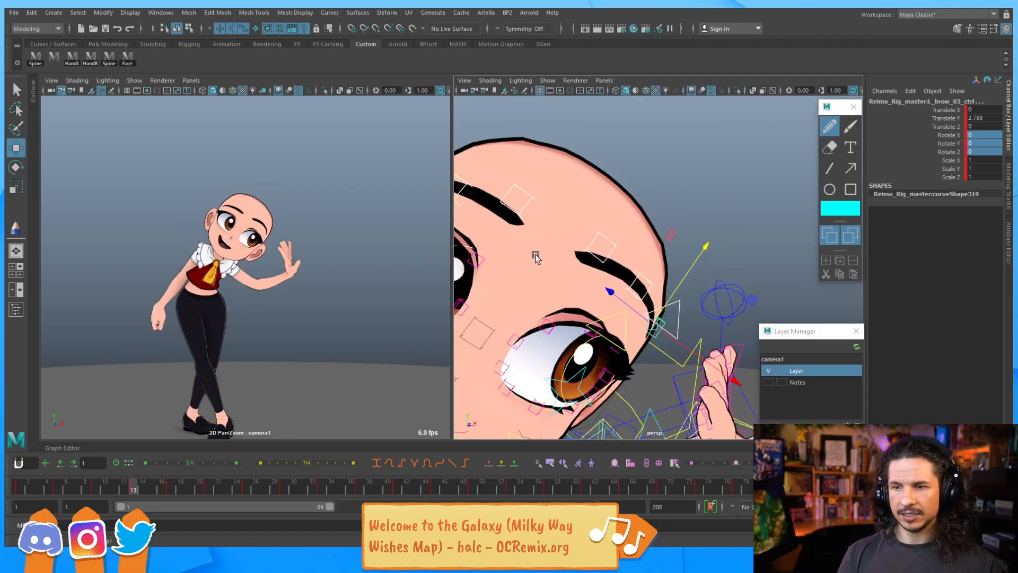
Select the jaw control and step through frames 5 to 13, then play the animation to review the expression
{"action": "scroll", "coordinate": [536, 251], "scroll_direction": "down", "scroll_amount": 5}
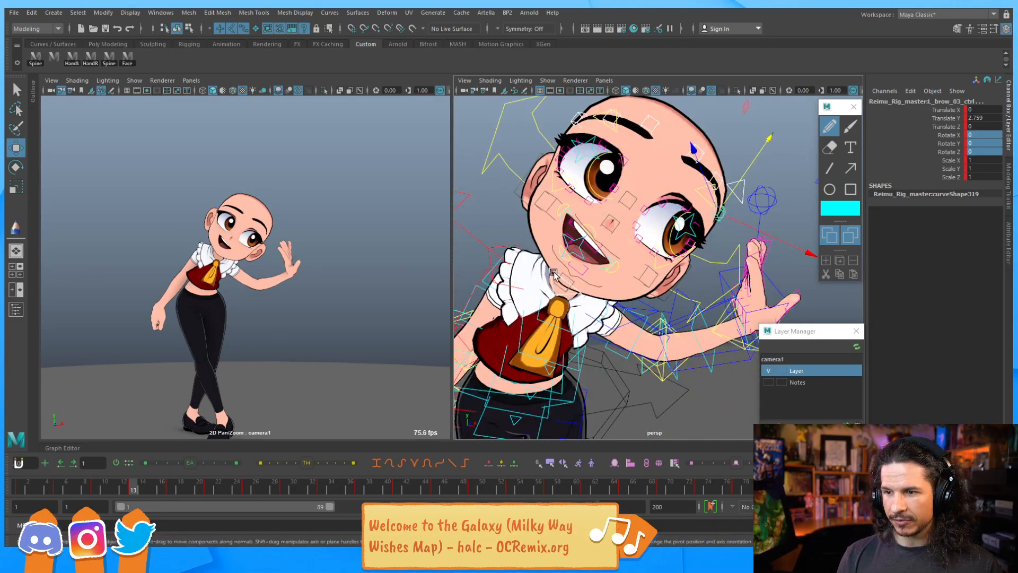
{"action": "left_click", "coordinate": [577, 267]}
{"action": "key", "text": "e"}
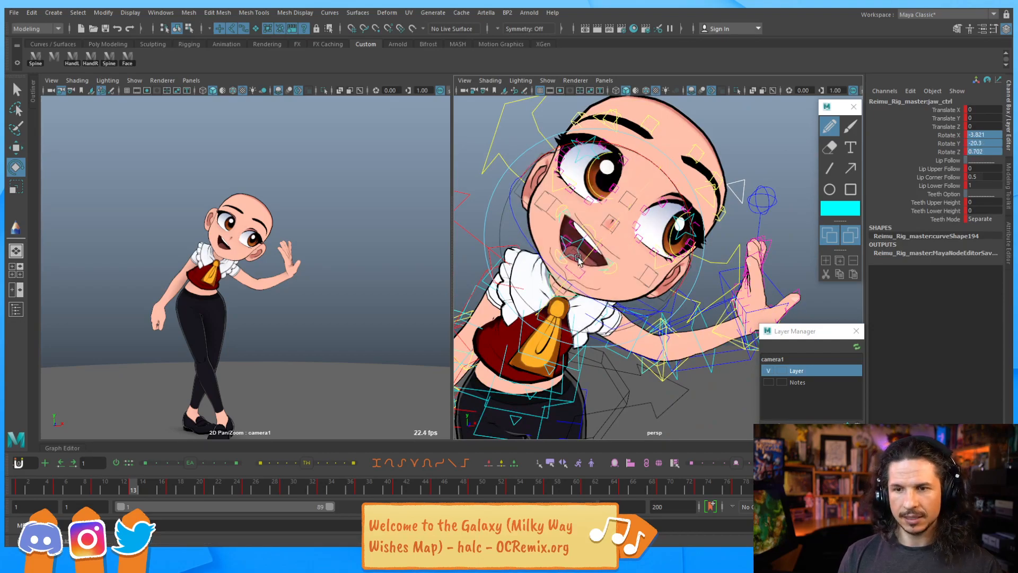
{"action": "key", "text": "comma"}
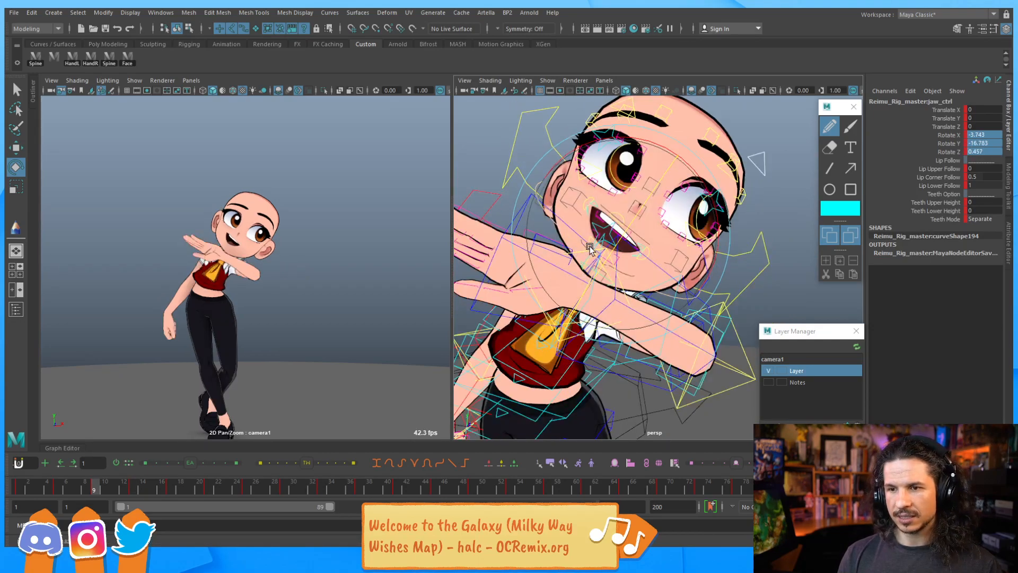
{"action": "key", "text": "comma"}
{"action": "key", "text": "comma"}
{"action": "key", "text": "period"}
{"action": "key", "text": "period"}
{"action": "key", "text": "period"}
{"action": "key", "text": "period"}
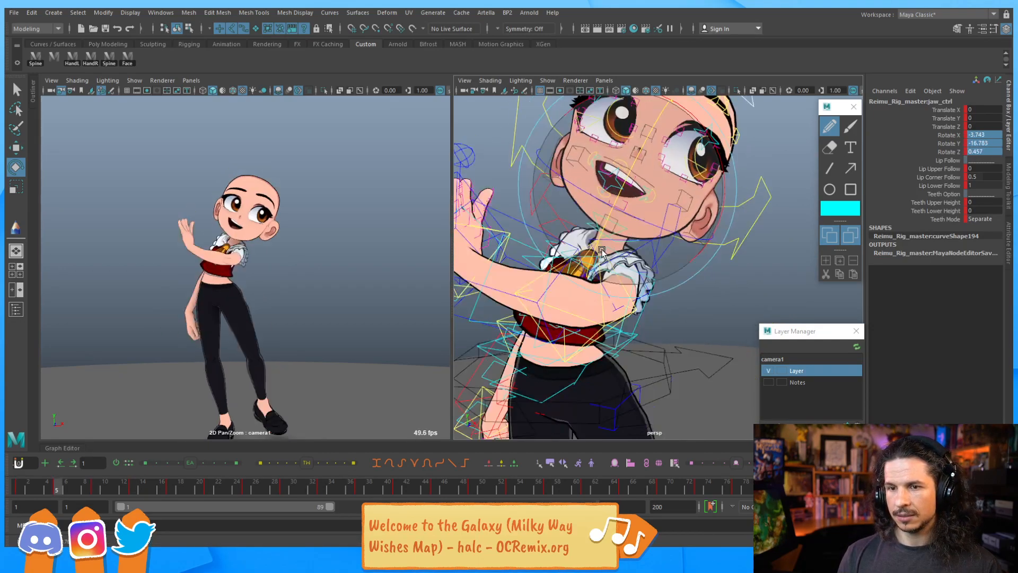
{"action": "key", "text": "period"}
{"action": "key", "text": "comma"}
{"action": "key", "text": "comma"}
{"action": "key", "text": "comma"}
{"action": "key", "text": "period"}
{"action": "key", "text": "comma"}
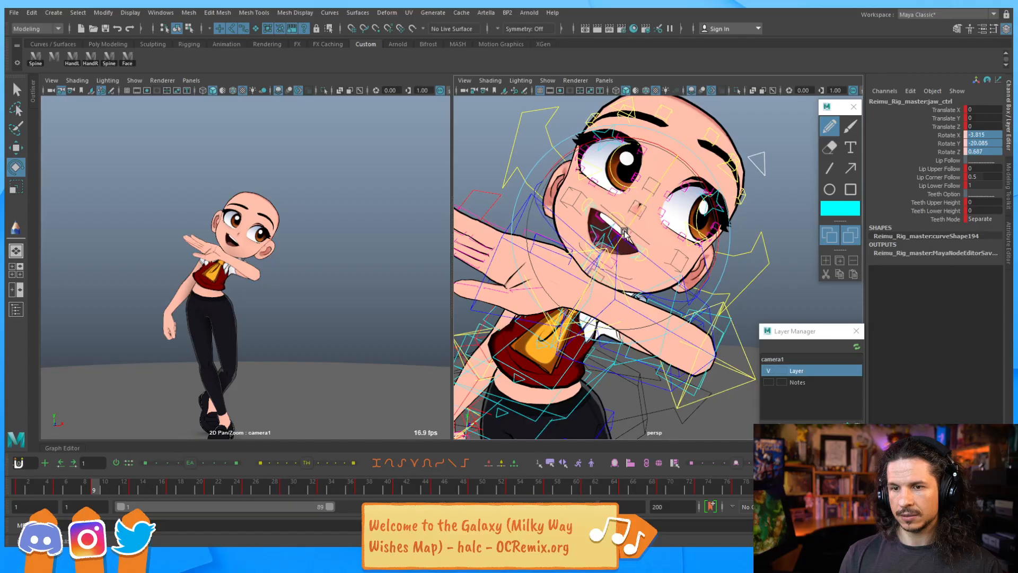
{"action": "key", "text": "period"}
{"action": "key", "text": "period"}
{"action": "key", "text": "period"}
{"action": "key", "text": "period"}
{"action": "key", "text": "comma"}
{"action": "key", "text": "comma"}
{"action": "key", "text": "comma"}
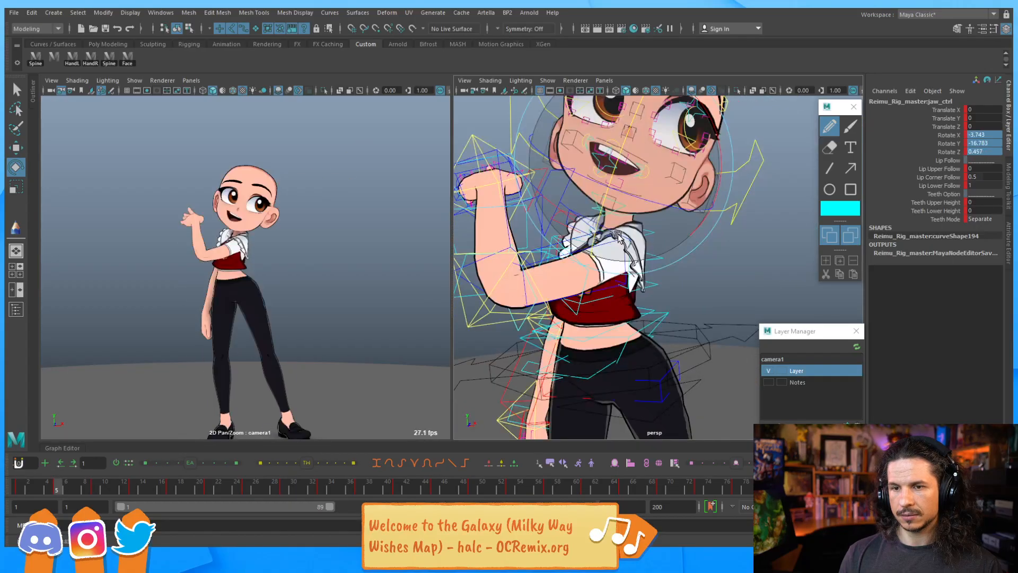
{"action": "key", "text": "alt+v"}
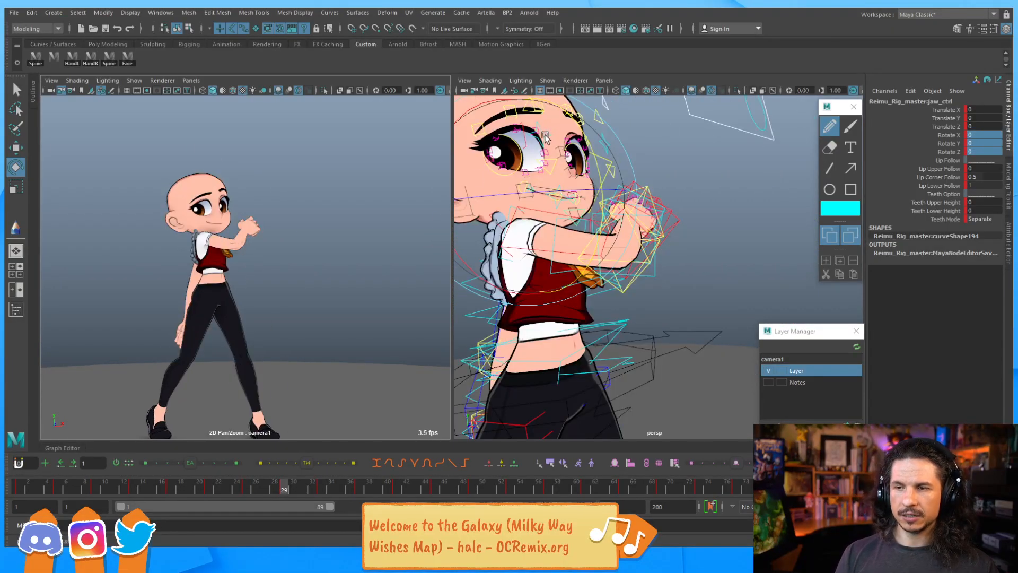
Orbit around the face and select the upper eyelid blink control to inspect the eye pose across frames
{"action": "middle_click_drag", "start_coordinate": [546, 135], "coordinate": [599, 217], "text": "alt"}
{"action": "left_click_drag", "start_coordinate": [671, 212], "coordinate": [611, 225], "text": "alt"}
{"action": "right_click_drag", "start_coordinate": [610, 225], "coordinate": [794, 213], "text": "alt"}
{"action": "middle_click_drag", "start_coordinate": [657, 196], "coordinate": [666, 223], "text": "alt"}
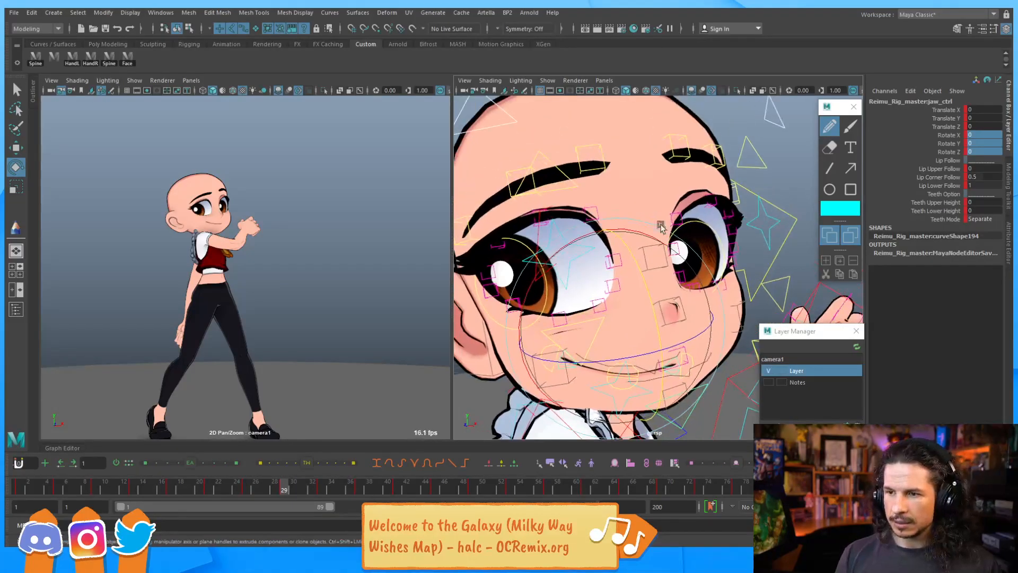
{"action": "left_click", "coordinate": [561, 189]}
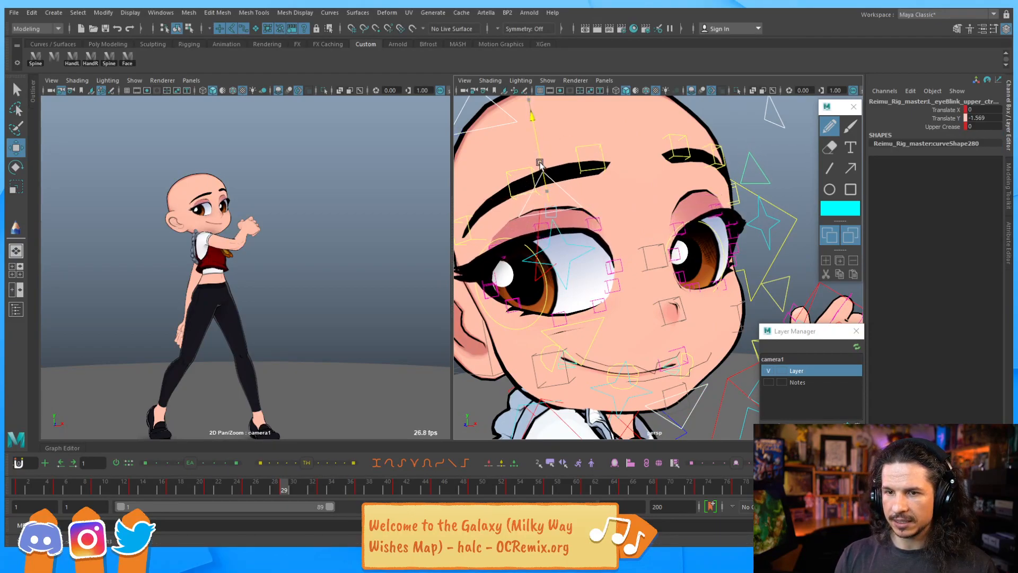
{"action": "key", "text": "period"}
{"action": "key", "text": "period"}
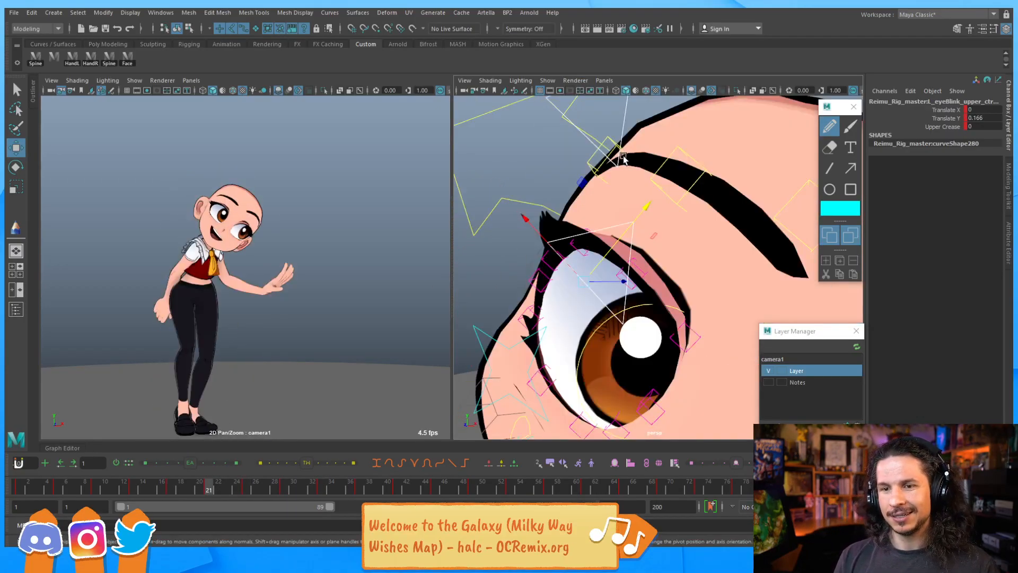
{"action": "left_click_drag", "start_coordinate": [762, 154], "coordinate": [644, 138], "text": "alt"}
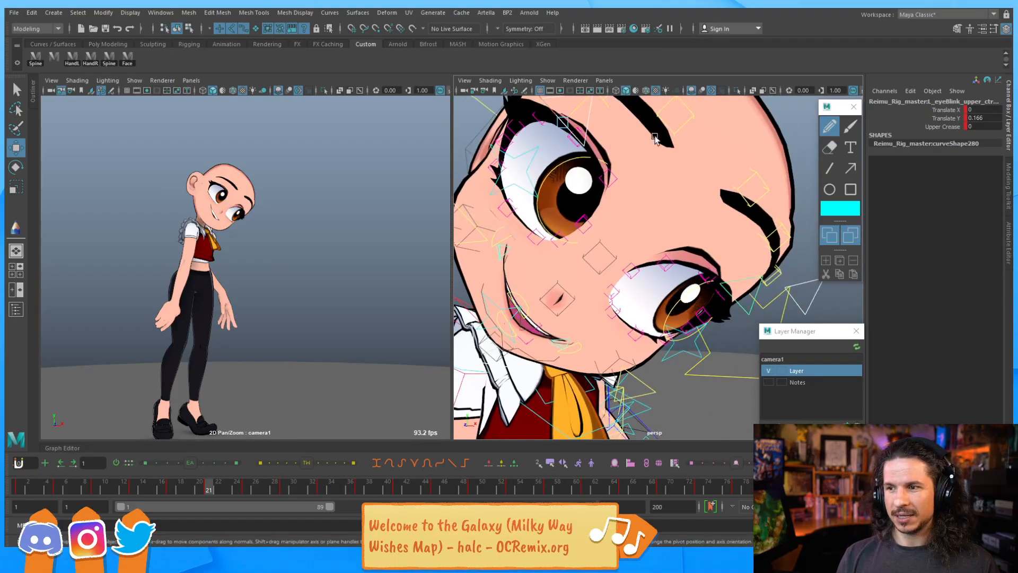
{"action": "right_click_drag", "start_coordinate": [720, 240], "coordinate": [631, 188], "text": "alt"}
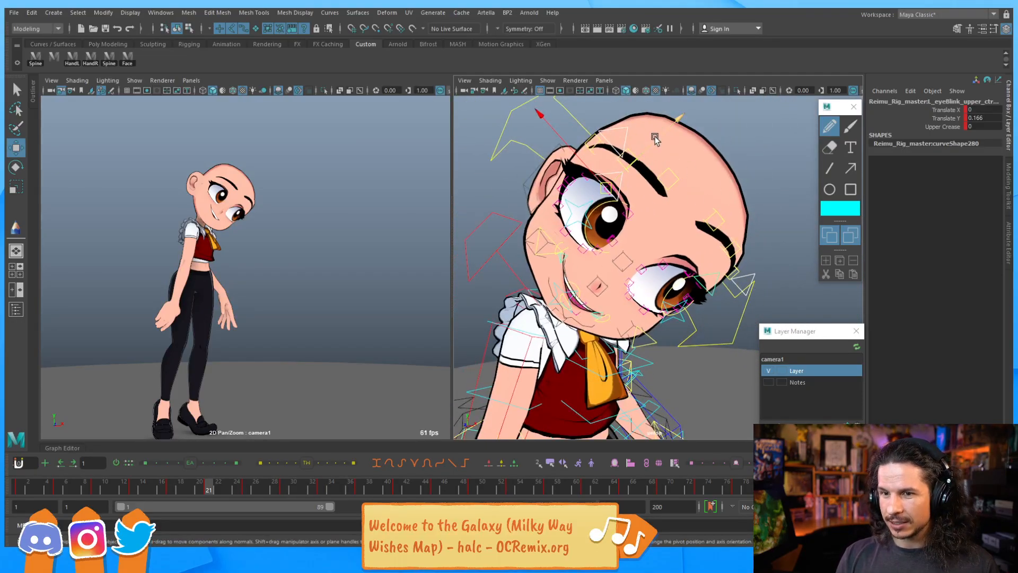
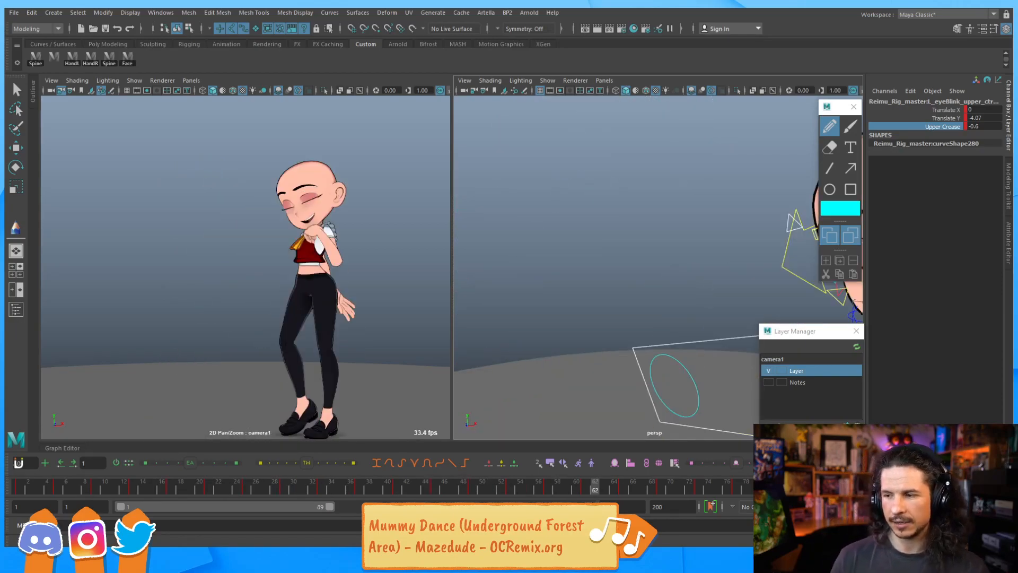
At frame 53, move the right eye's lower and upper eyelid controls to shape the closed eye
{"action": "left_click", "coordinate": [240, 490]}
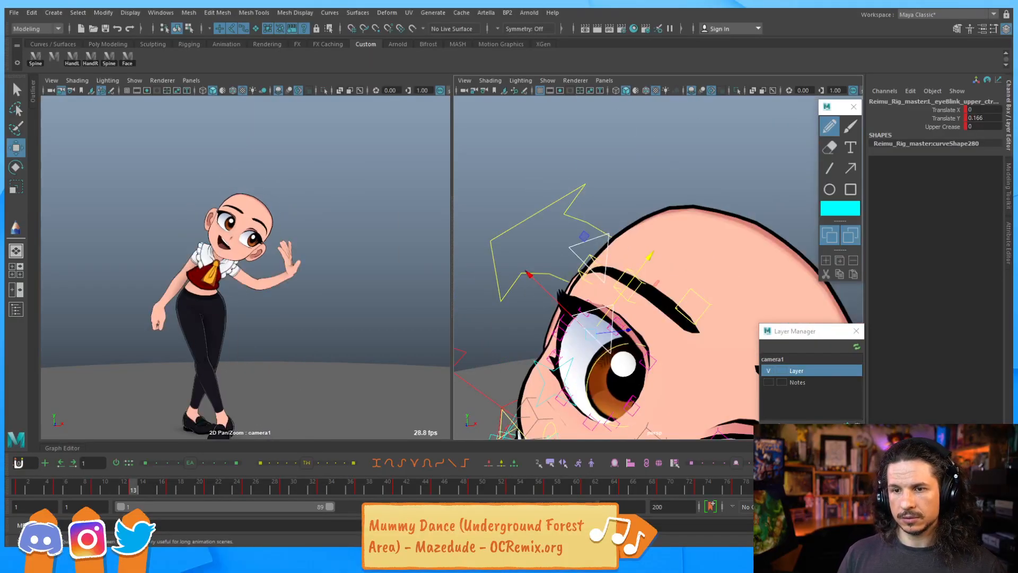
{"action": "left_click_drag", "start_coordinate": [278, 488], "coordinate": [271, 490]}
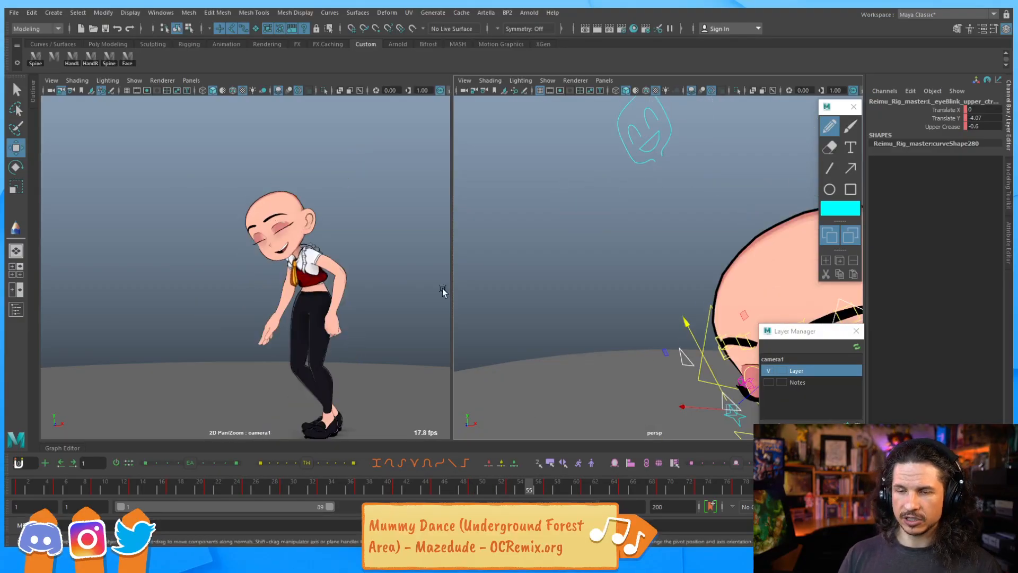
{"action": "key", "text": "f"}
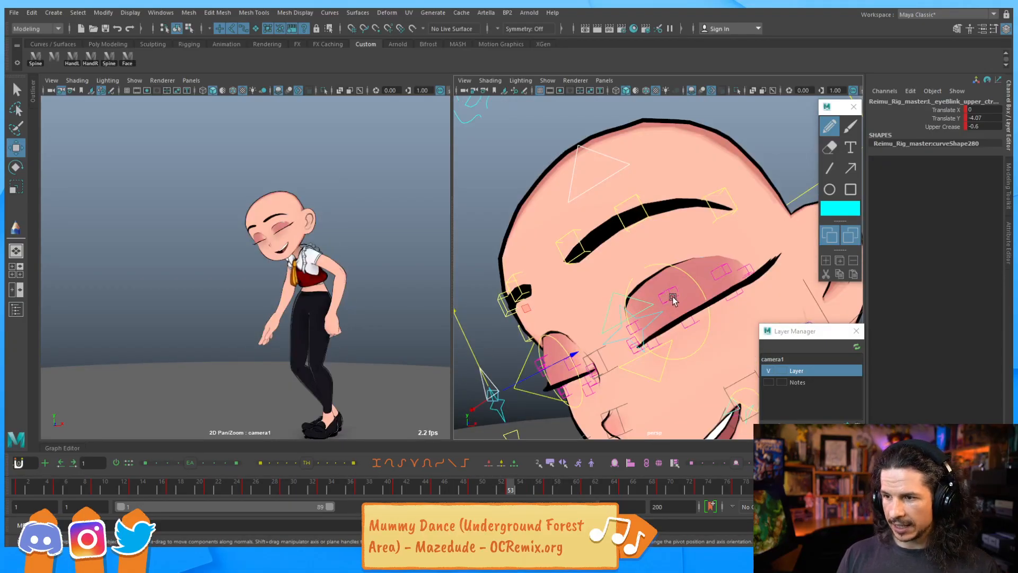
{"action": "left_click", "coordinate": [672, 300]}
{"action": "left_click_drag", "start_coordinate": [671, 300], "coordinate": [639, 310]}
{"action": "left_click", "coordinate": [656, 343]}
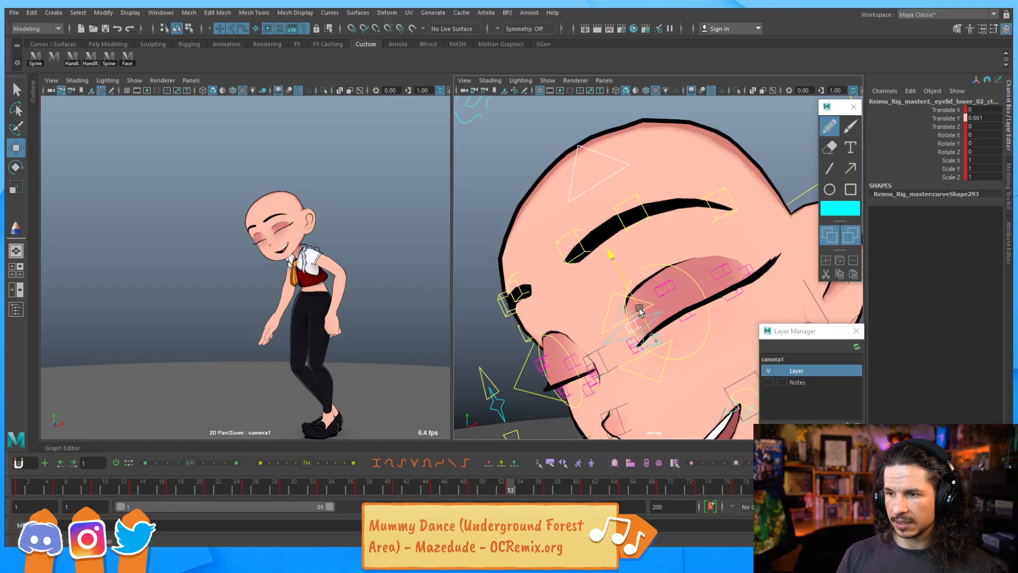
{"action": "left_click_drag", "start_coordinate": [566, 350], "coordinate": [632, 318], "text": "alt"}
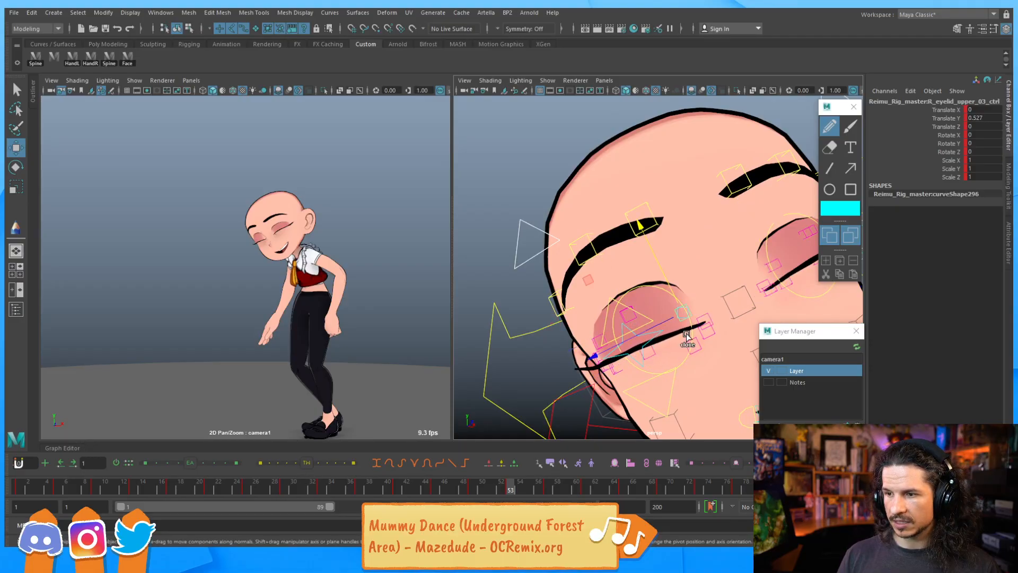
{"action": "left_click_drag", "start_coordinate": [679, 317], "coordinate": [647, 264]}
Step back and forth through the neighbouring frames to review the eyelid motion
{"action": "key", "text": "comma"}
{"action": "key", "text": "period"}
{"action": "key", "text": "comma"}
{"action": "key", "text": "period"}
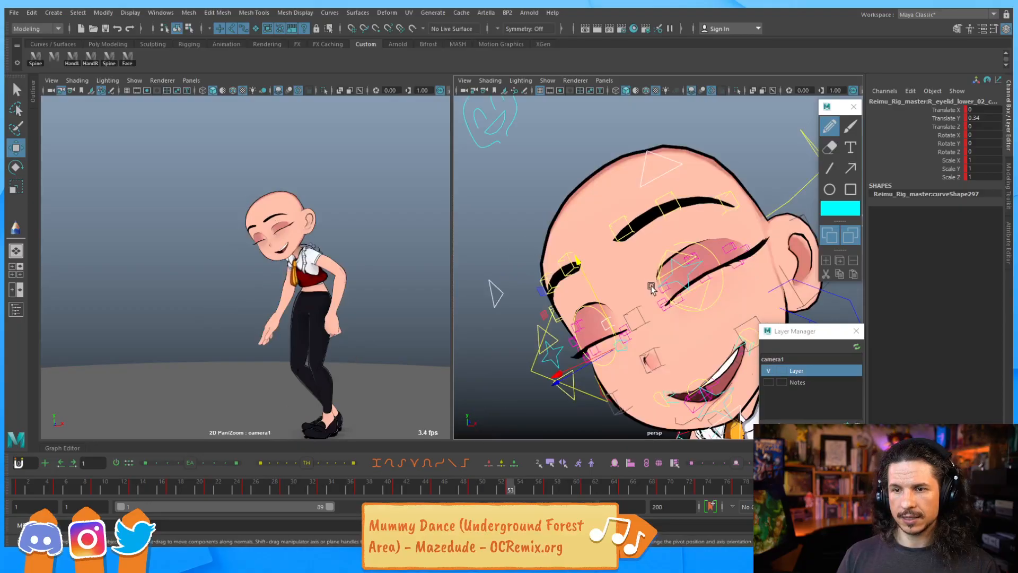
{"action": "key", "text": "period"}
{"action": "key", "text": "period"}
{"action": "key", "text": "period"}
{"action": "key", "text": "comma"}
{"action": "key", "text": "comma"}
{"action": "key", "text": "comma"}
{"action": "key", "text": "comma"}
{"action": "key", "text": "period"}
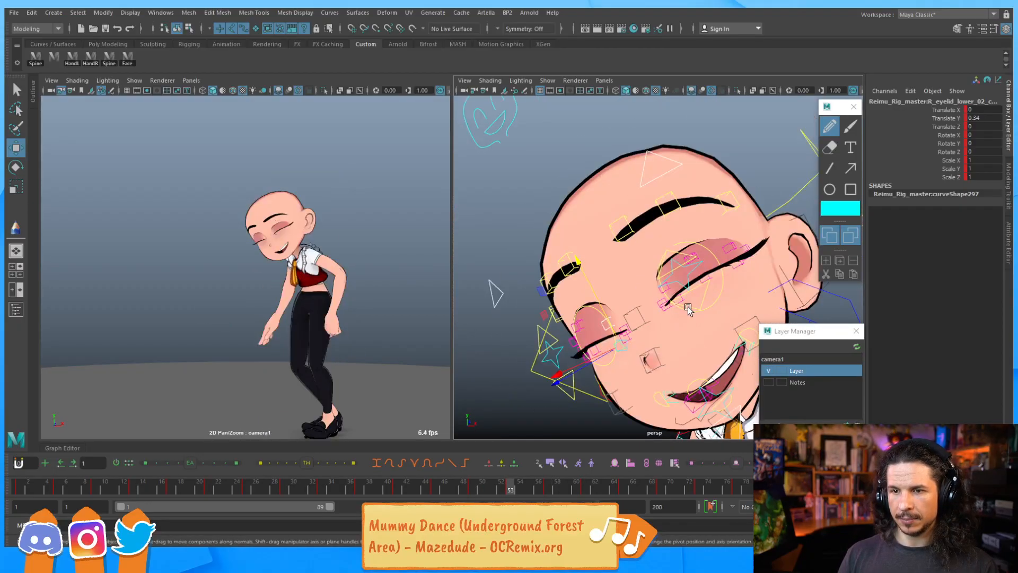
Select the jaw control with the Rotate tool, step between frames 53 and 61, and play back to review the mouth
{"action": "middle_click_drag", "start_coordinate": [661, 341], "coordinate": [599, 265], "text": "alt"}
{"action": "right_click_drag", "start_coordinate": [599, 265], "coordinate": [652, 318], "text": "alt"}
{"action": "left_click_drag", "start_coordinate": [653, 318], "coordinate": [620, 353], "text": "alt"}
{"action": "left_click", "coordinate": [604, 401]}
{"action": "key", "text": "e"}
{"action": "key", "text": "comma"}
{"action": "key", "text": "period"}
{"action": "key", "text": "period"}
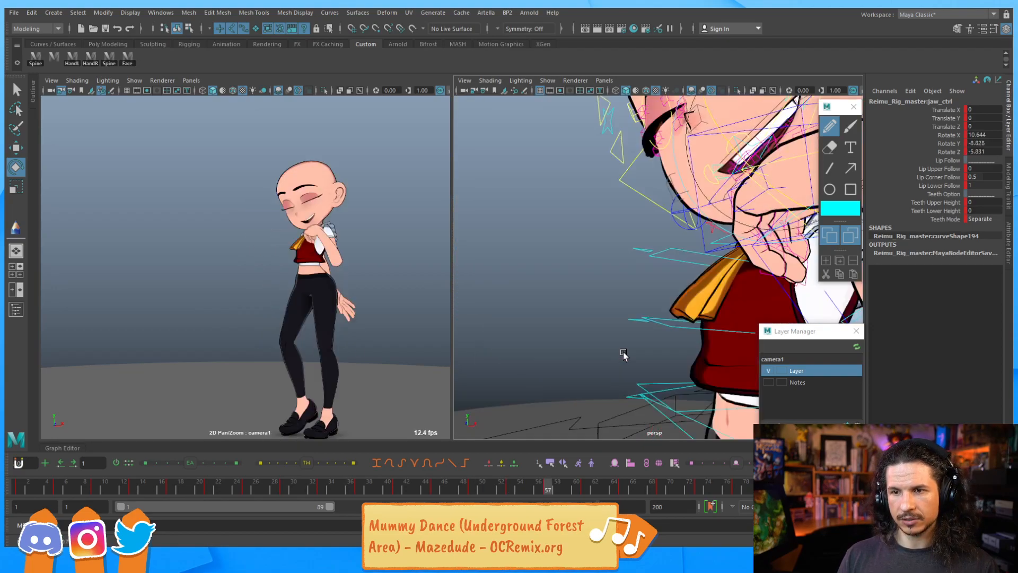
{"action": "key", "text": "period"}
{"action": "key", "text": "period"}
{"action": "key", "text": "period"}
{"action": "key", "text": "period"}
{"action": "key", "text": "comma"}
{"action": "key", "text": "comma"}
{"action": "key", "text": "comma"}
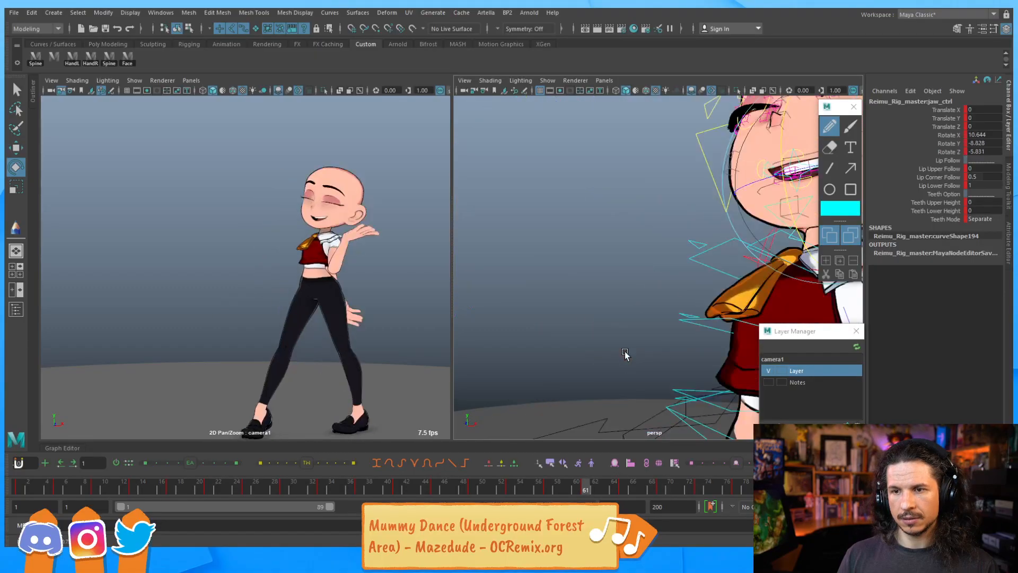
{"action": "key", "text": "comma"}
{"action": "key", "text": "comma"}
{"action": "key", "text": "comma"}
{"action": "key", "text": "comma"}
{"action": "key", "text": "comma"}
{"action": "key", "text": "period"}
{"action": "key", "text": "period"}
{"action": "key", "text": "period"}
{"action": "key", "text": "period"}
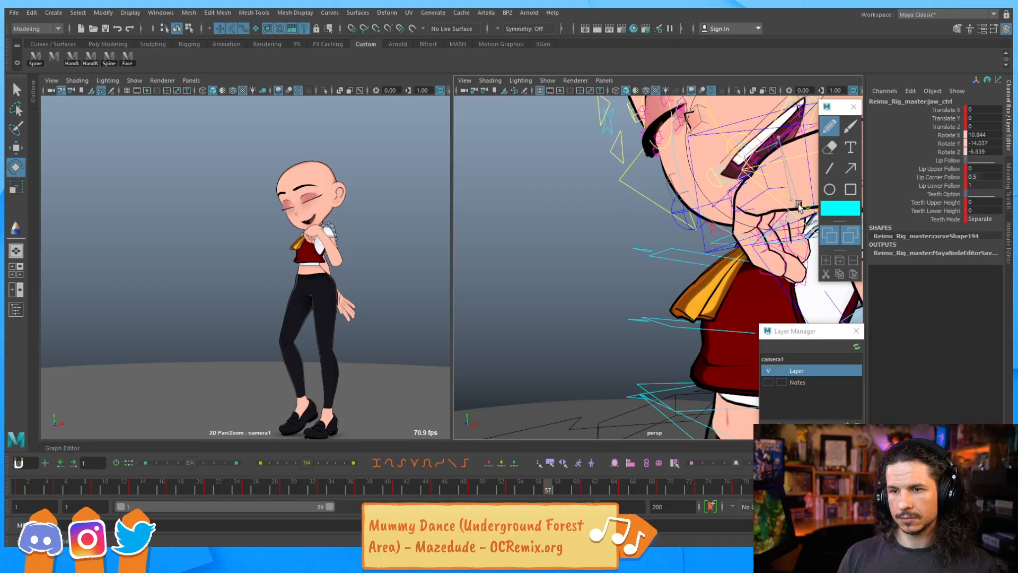
{"action": "key", "text": "period"}
{"action": "key", "text": "period"}
{"action": "key", "text": "period"}
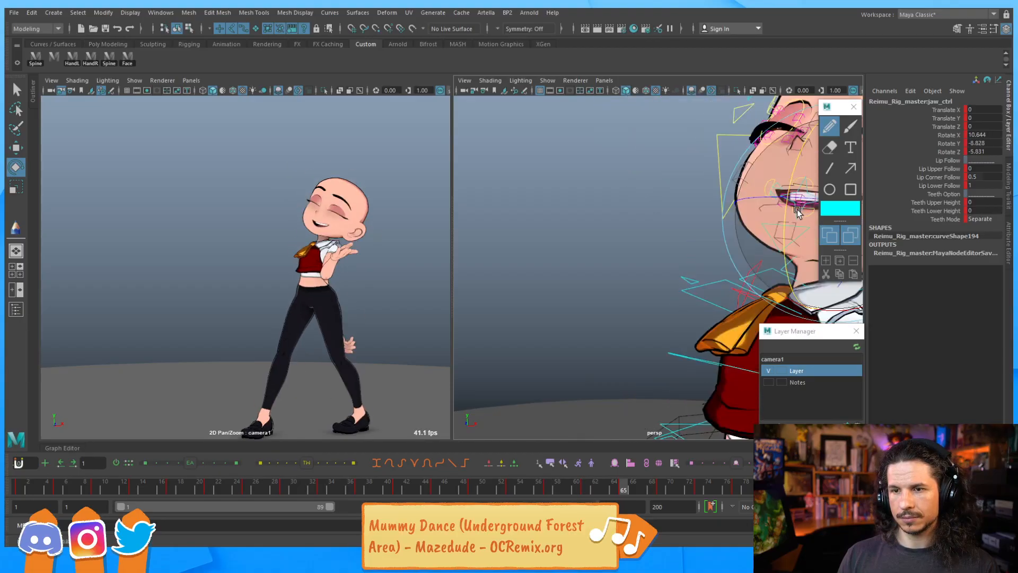
{"action": "key", "text": "comma"}
{"action": "key", "text": "comma"}
{"action": "key", "text": "comma"}
{"action": "key", "text": "comma"}
{"action": "key", "text": "comma"}
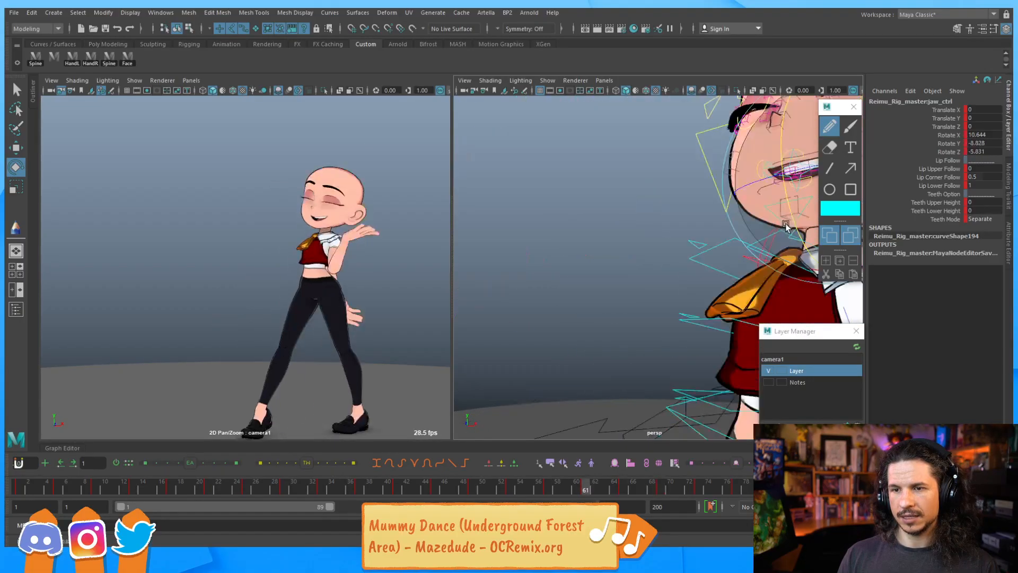
{"action": "key", "text": "period"}
{"action": "key", "text": "period"}
{"action": "key", "text": "period"}
{"action": "key", "text": "period"}
{"action": "key", "text": "period"}
{"action": "key", "text": "period"}
{"action": "key", "text": "period"}
{"action": "key", "text": "period"}
{"action": "key", "text": "period"}
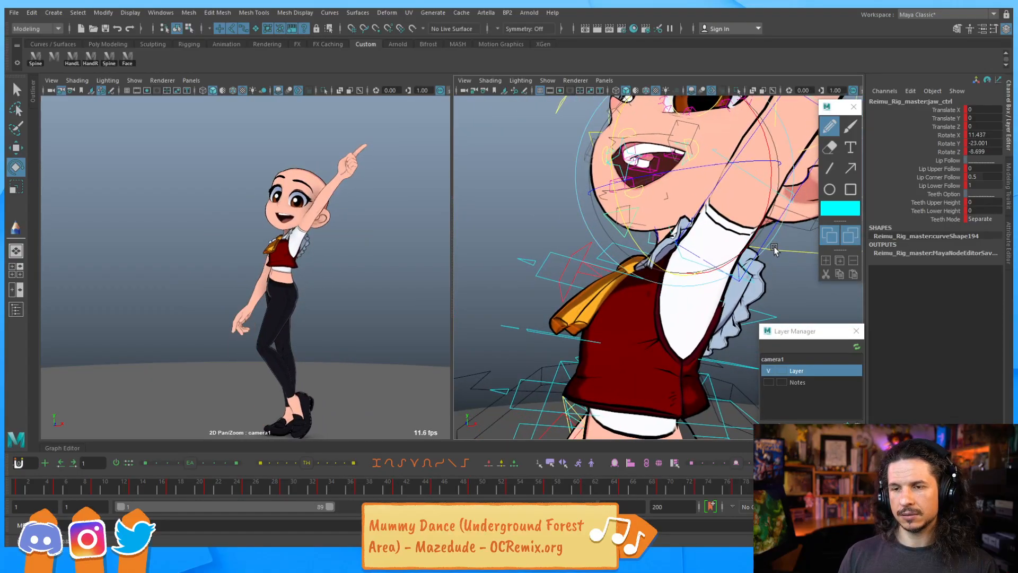
{"action": "key", "text": "comma"}
{"action": "key", "text": "alt+v"}
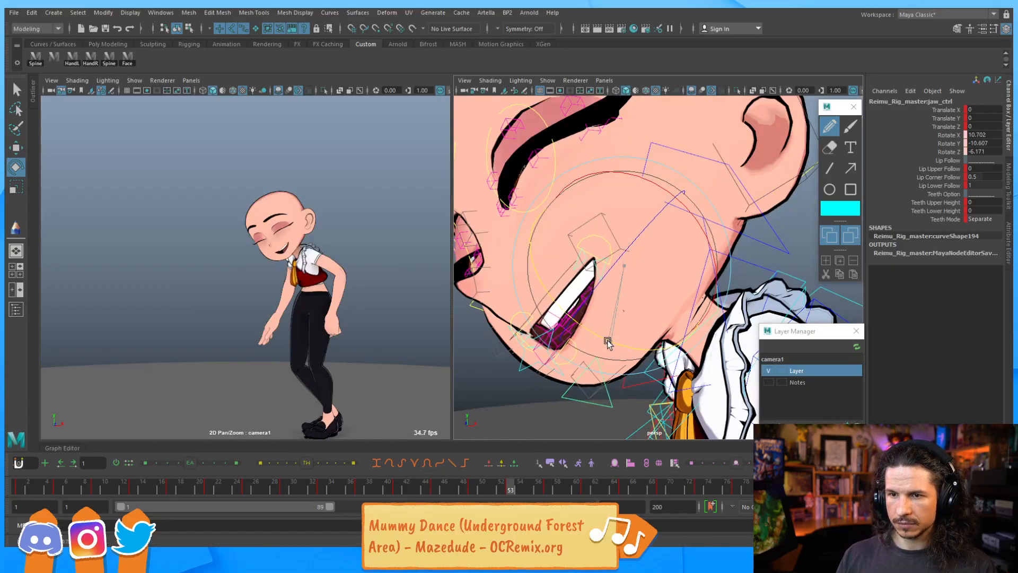
Slightly rotate the jaw control at frame 61 and play the animation back
{"action": "left_click_drag", "start_coordinate": [789, 199], "coordinate": [791, 204]}
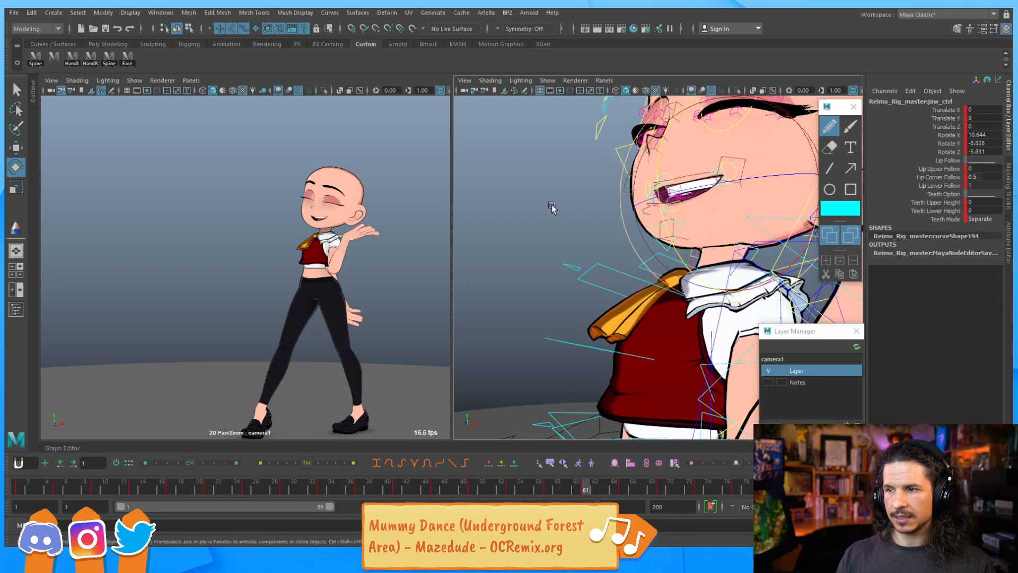
{"action": "left_click_drag", "start_coordinate": [667, 222], "coordinate": [667, 222]}
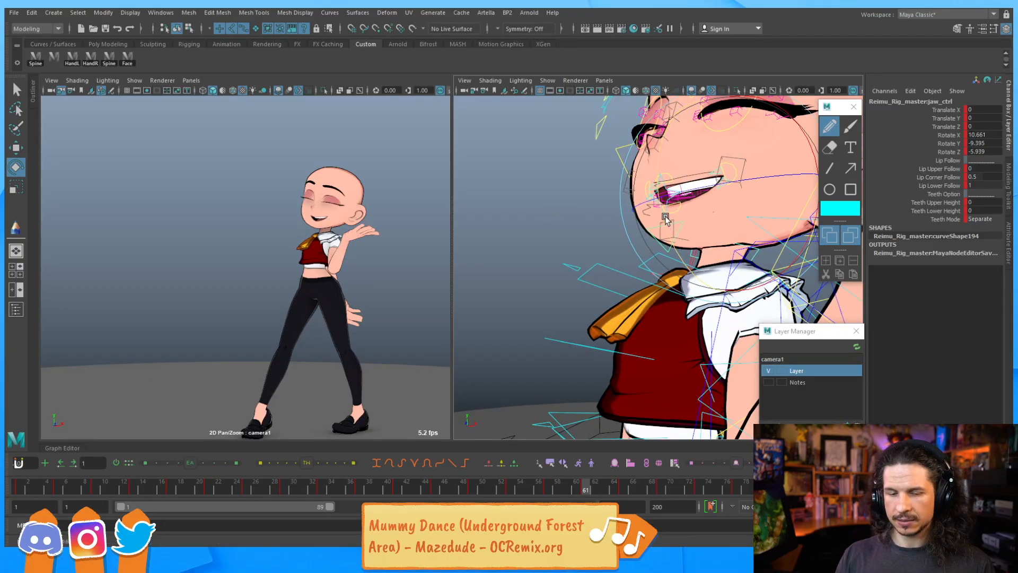
{"action": "key", "text": "alt+v"}
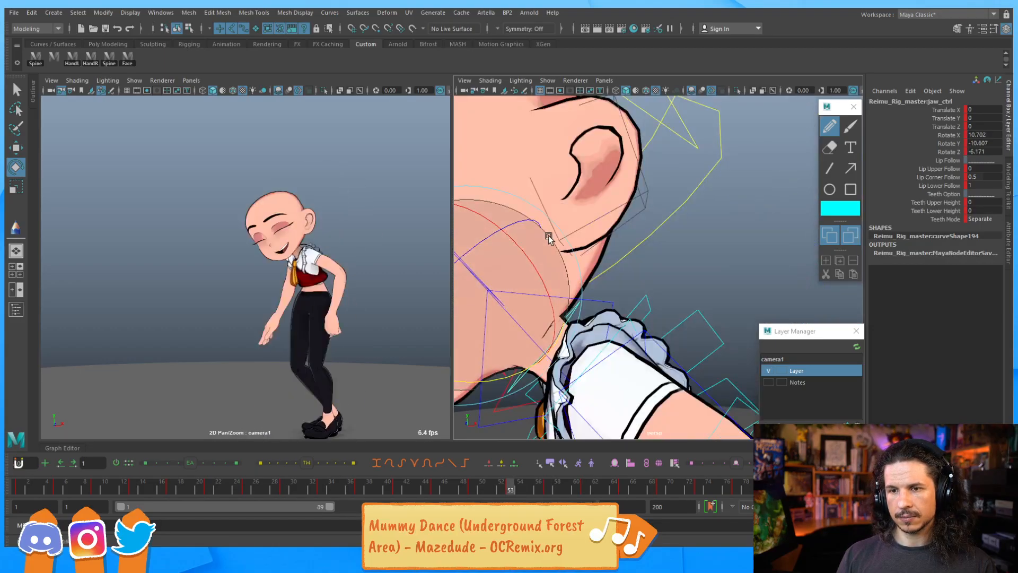
Select the right eyebrow control and move it down at frame 53
{"action": "middle_click_drag", "start_coordinate": [548, 186], "coordinate": [693, 224], "text": "alt"}
{"action": "left_click_drag", "start_coordinate": [693, 223], "coordinate": [562, 237], "text": "alt"}
{"action": "left_click_drag", "start_coordinate": [586, 269], "coordinate": [608, 243]}
{"action": "left_click_drag", "start_coordinate": [610, 242], "coordinate": [692, 241], "text": "alt"}
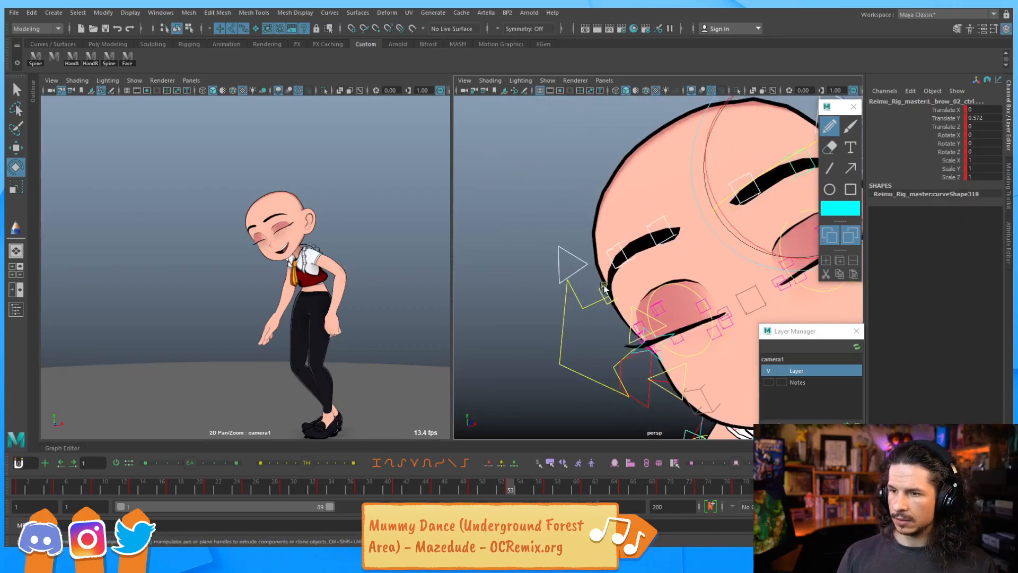
{"action": "left_click_drag", "start_coordinate": [632, 215], "coordinate": [554, 293], "text": "shift"}
{"action": "left_click_drag", "start_coordinate": [598, 265], "coordinate": [585, 263], "text": "alt"}
{"action": "key", "text": "w"}
{"action": "left_click_drag", "start_coordinate": [517, 245], "coordinate": [531, 266]}
{"action": "key", "text": "alt+v"}
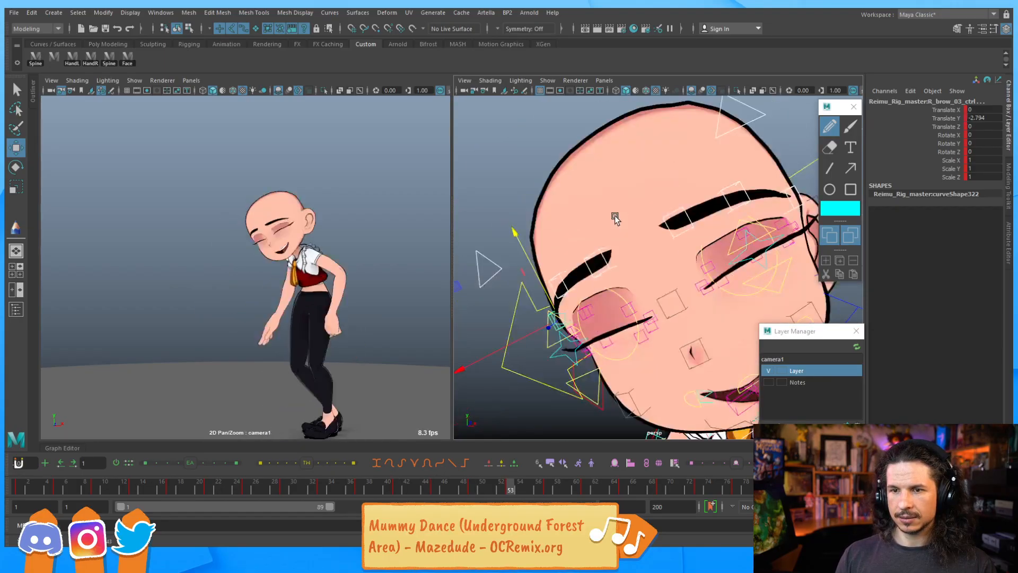
Adjust the right eyebrow control's height at frames 57, 61 and 53 while stepping through the animation
{"action": "key", "text": "alt+v"}
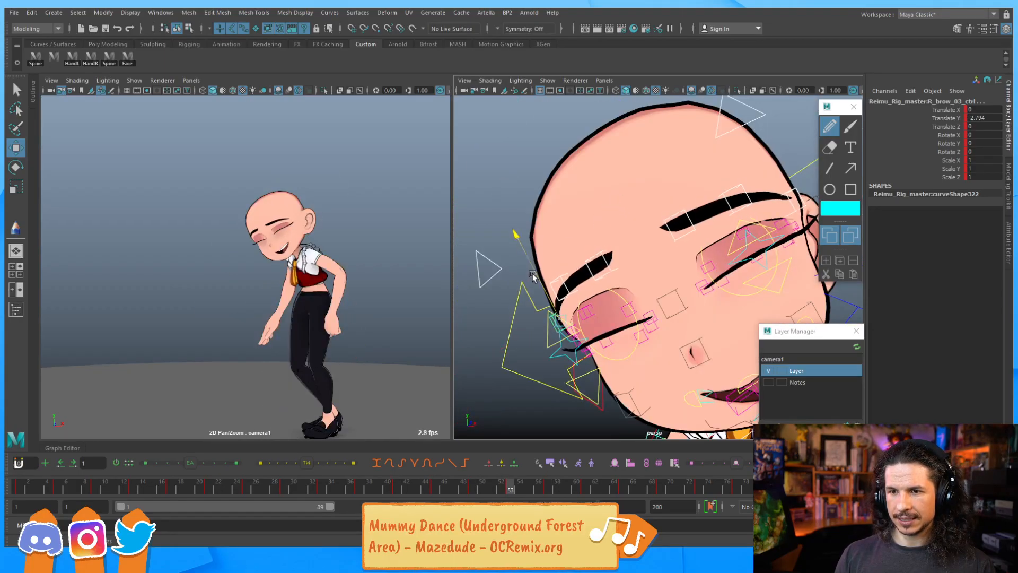
{"action": "key", "text": "alt+v"}
{"action": "left_click_drag", "start_coordinate": [640, 163], "coordinate": [645, 180]}
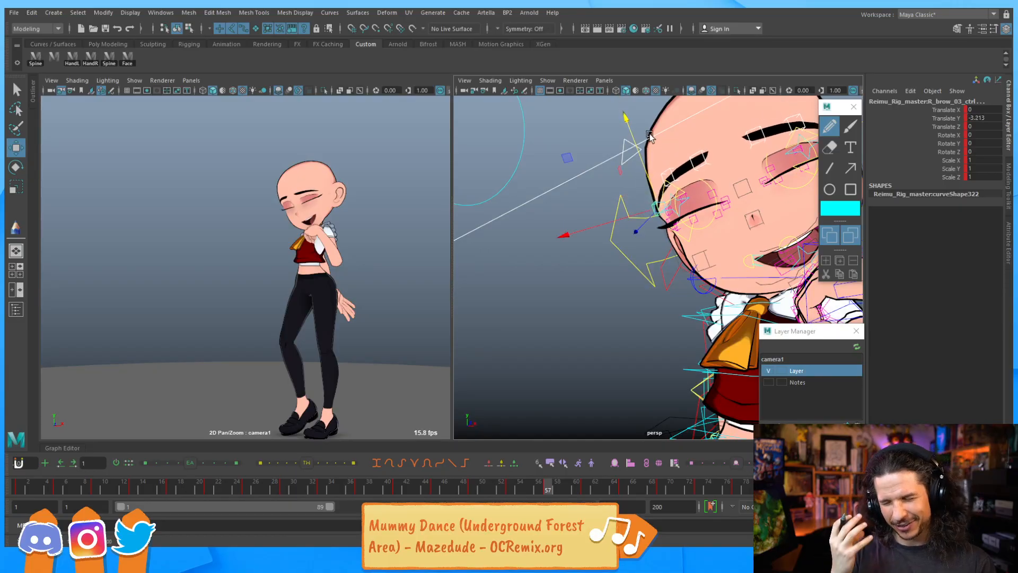
{"action": "key", "text": "comma"}
{"action": "key", "text": "comma"}
{"action": "key", "text": "comma"}
{"action": "key", "text": "comma"}
{"action": "key", "text": "period"}
{"action": "key", "text": "period"}
{"action": "key", "text": "period"}
{"action": "key", "text": "period"}
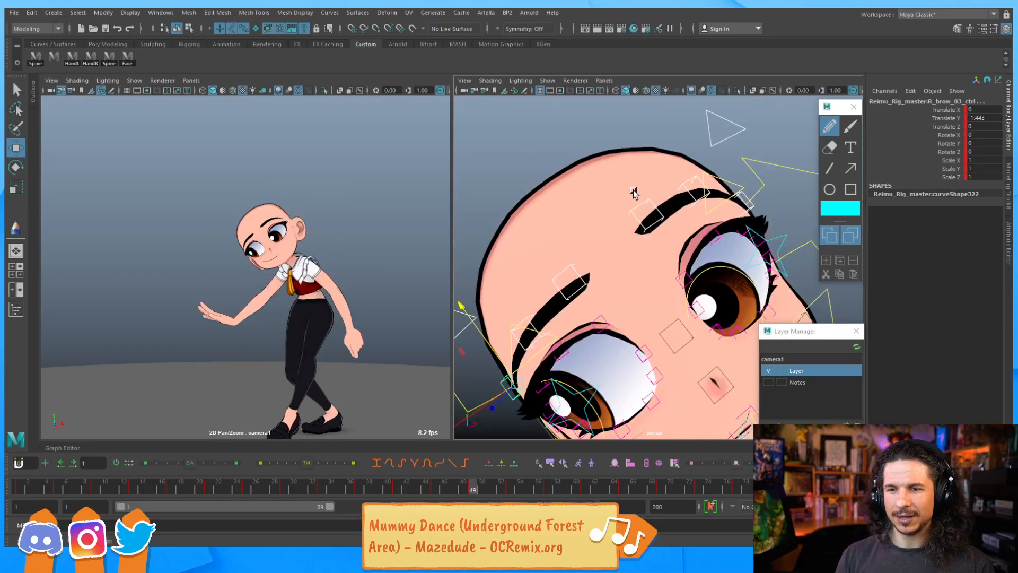
{"action": "key", "text": "period"}
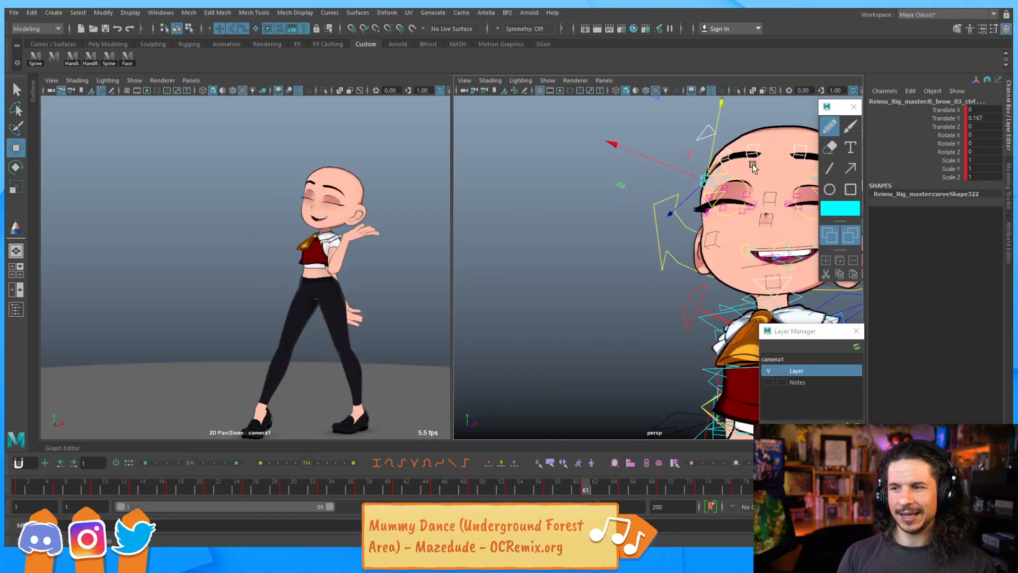
{"action": "left_click_drag", "start_coordinate": [715, 150], "coordinate": [711, 152]}
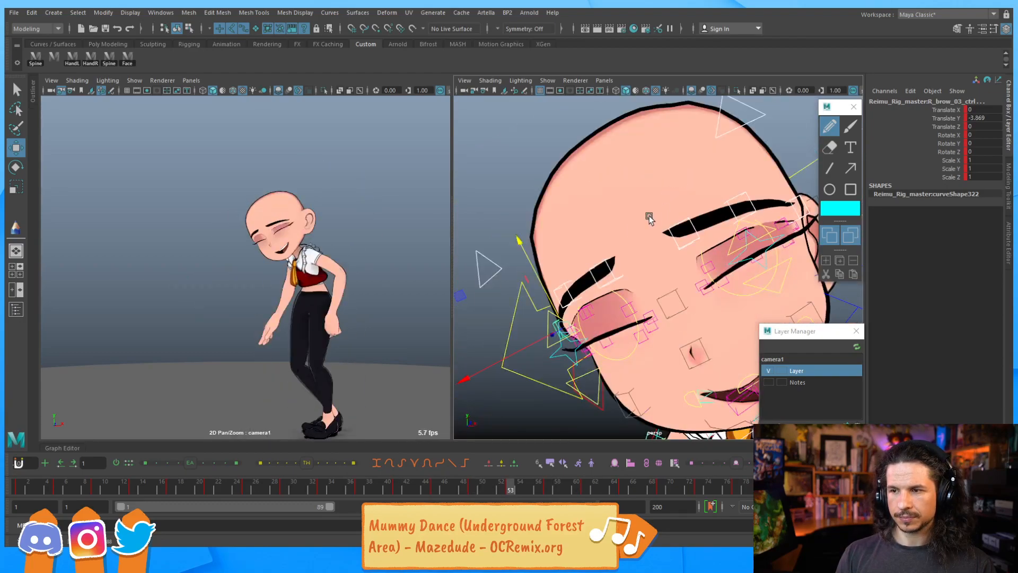
{"action": "left_click_drag", "start_coordinate": [538, 278], "coordinate": [541, 278]}
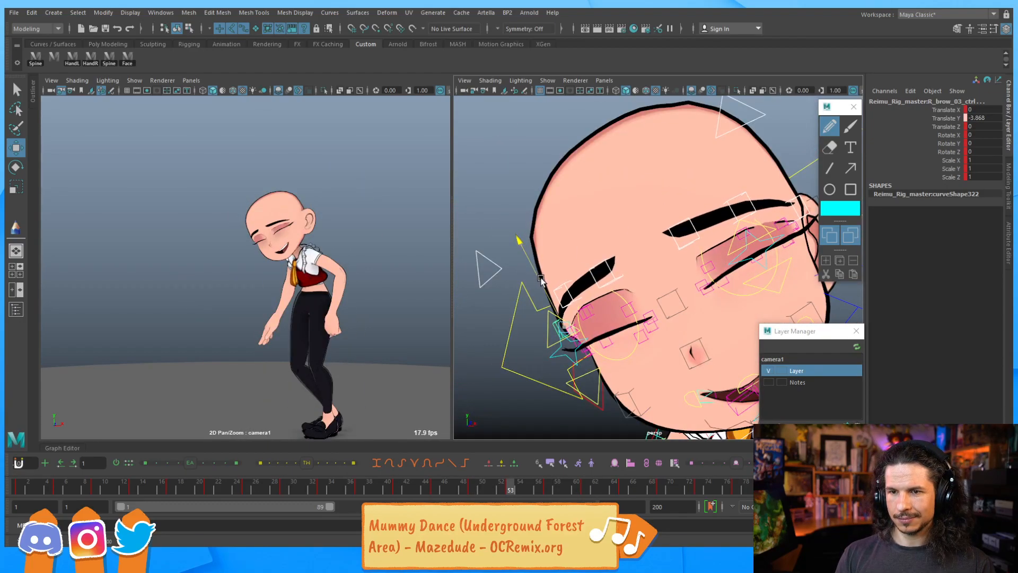
Select the main lip control, move it down and back at frame 53, and step through neighbouring frames
{"action": "left_click_drag", "start_coordinate": [673, 255], "coordinate": [668, 271], "text": "alt"}
{"action": "left_click", "coordinate": [667, 264]}
{"action": "middle_click_drag", "start_coordinate": [631, 328], "coordinate": [626, 345]}
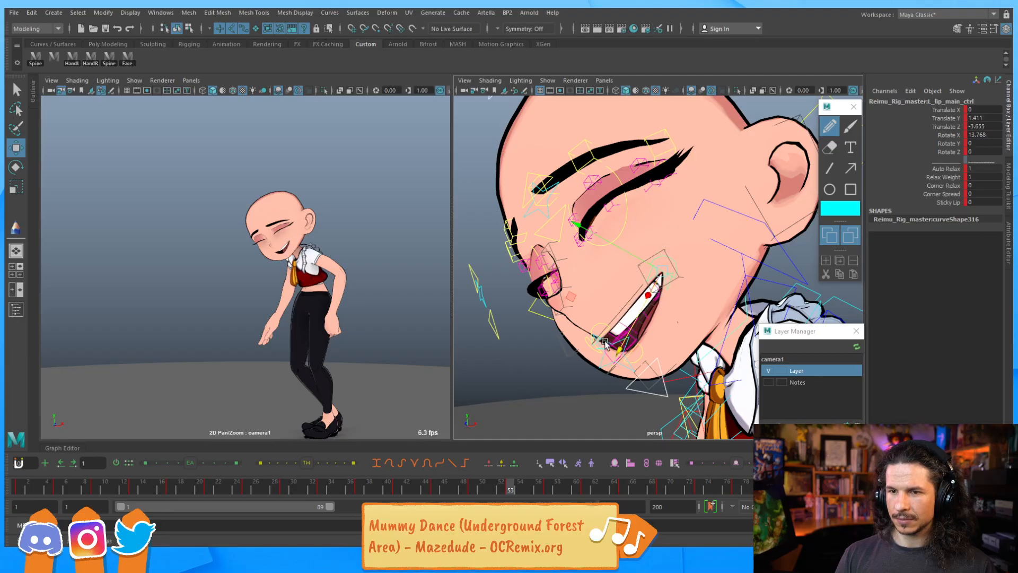
{"action": "key", "text": "comma"}
{"action": "key", "text": "comma"}
{"action": "key", "text": "comma"}
{"action": "key", "text": "comma"}
{"action": "key", "text": "period"}
{"action": "key", "text": "period"}
{"action": "key", "text": "period"}
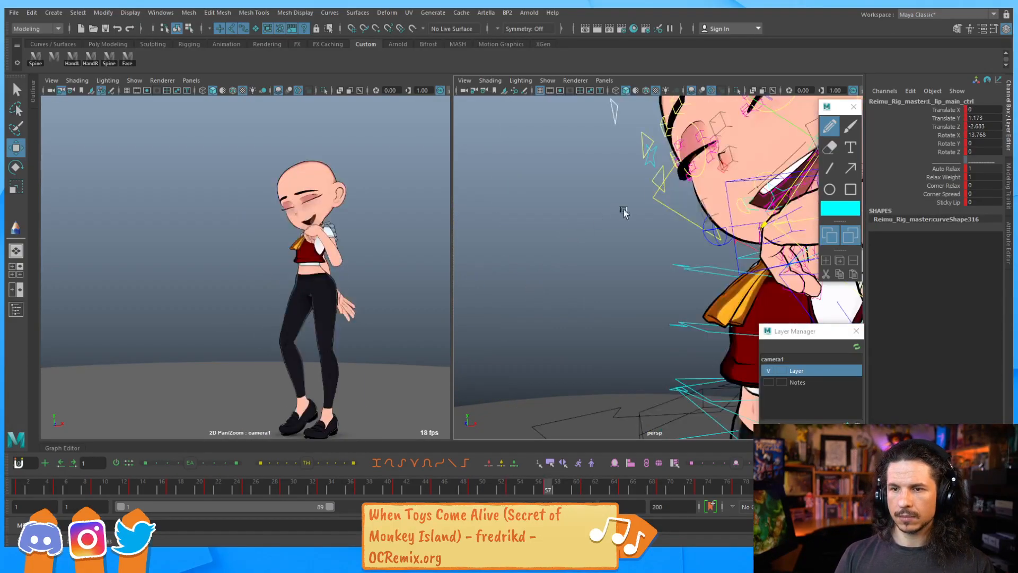
Orbit around the face, select the right upper eyelid control and scrub the timeline to inspect the eyes
{"action": "left_click_drag", "start_coordinate": [732, 164], "coordinate": [673, 222], "text": "alt"}
{"action": "middle_click_drag", "start_coordinate": [764, 155], "coordinate": [634, 275], "text": "alt"}
{"action": "left_click_drag", "start_coordinate": [635, 276], "coordinate": [639, 267], "text": "alt"}
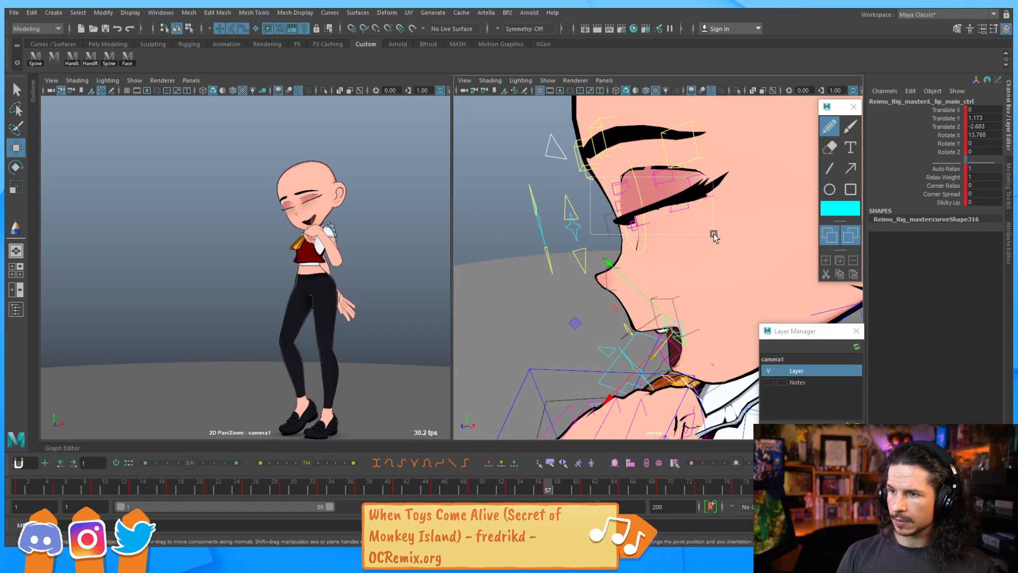
{"action": "left_click_drag", "start_coordinate": [713, 236], "coordinate": [713, 235]}
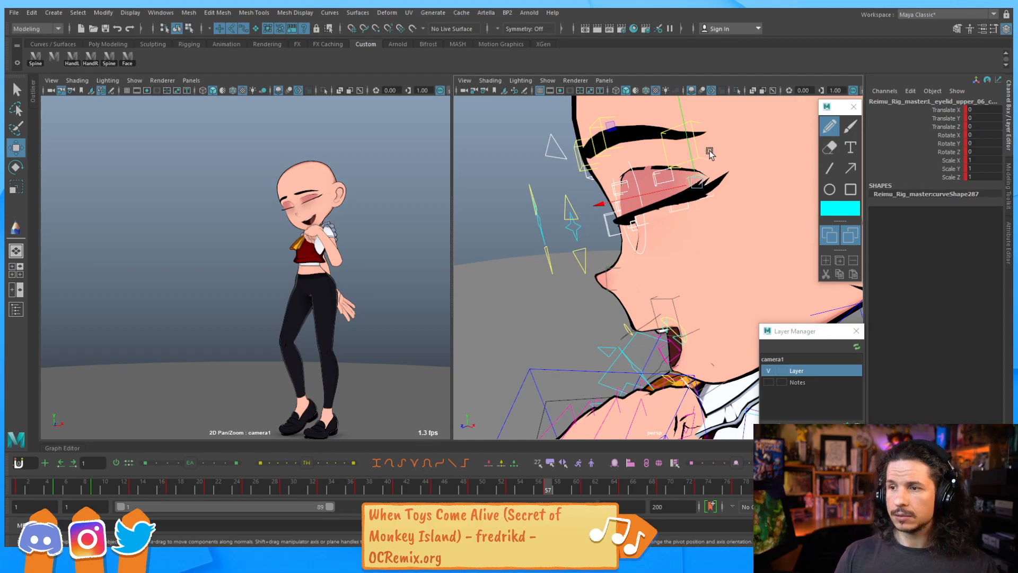
{"action": "left_click_drag", "start_coordinate": [670, 209], "coordinate": [718, 233], "text": "alt"}
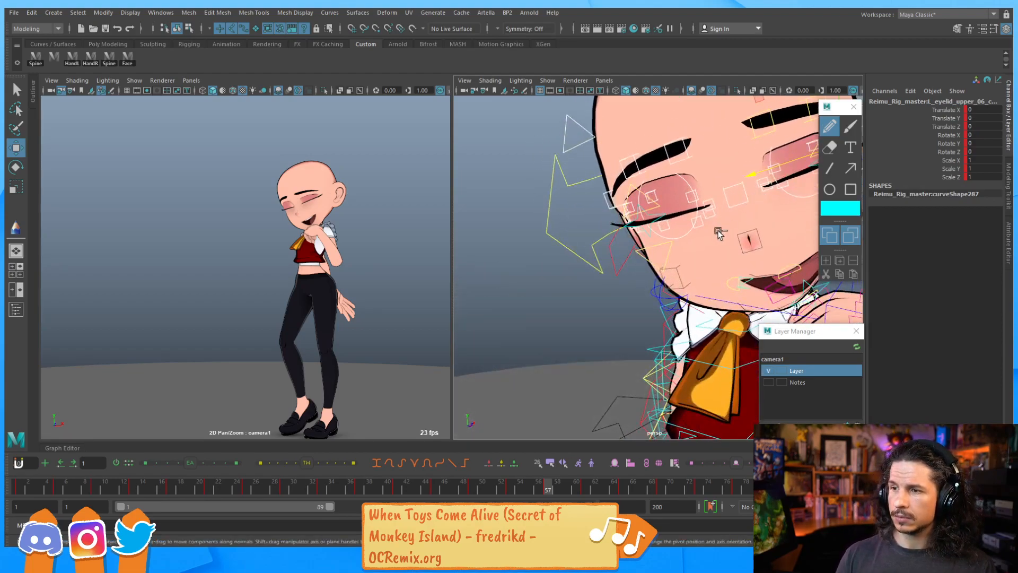
{"action": "left_click_drag", "start_coordinate": [742, 197], "coordinate": [691, 237], "text": "alt"}
{"action": "left_click_drag", "start_coordinate": [505, 294], "coordinate": [545, 440], "text": "alt"}
{"action": "left_click_drag", "start_coordinate": [511, 491], "coordinate": [547, 488]}
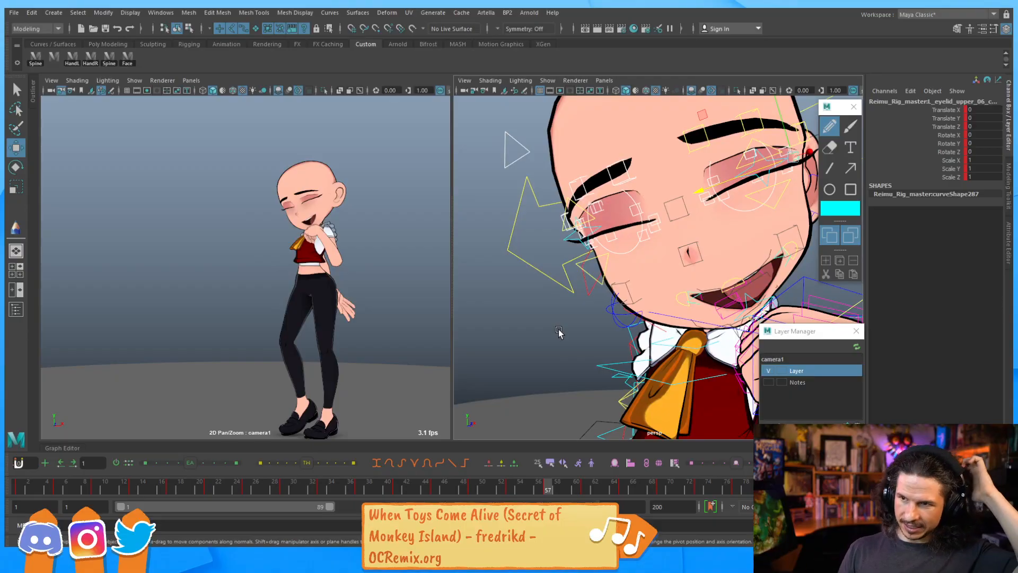
{"action": "left_click_drag", "start_coordinate": [687, 210], "coordinate": [626, 301], "text": "alt"}
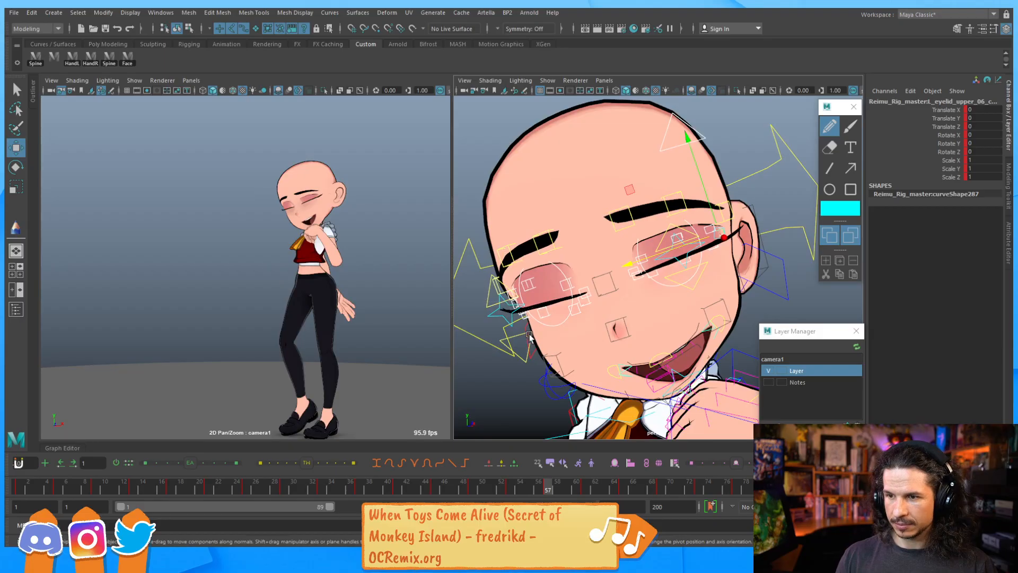
{"action": "left_click_drag", "start_coordinate": [509, 492], "coordinate": [527, 491]}
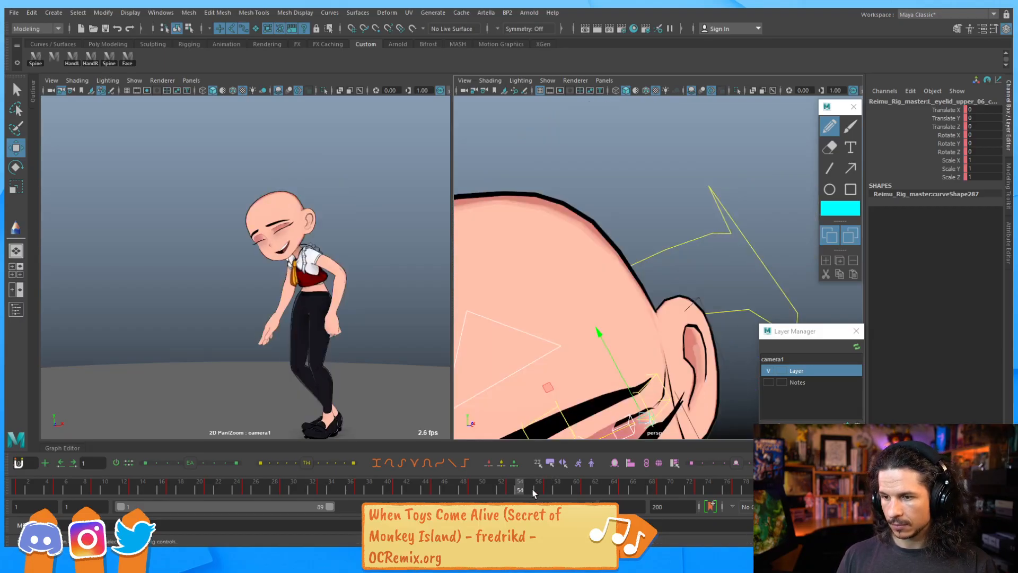
Step back and forth between frames 53 and 61 to review the facial expression
{"action": "key", "text": "period"}
{"action": "key", "text": "period"}
{"action": "key", "text": "period"}
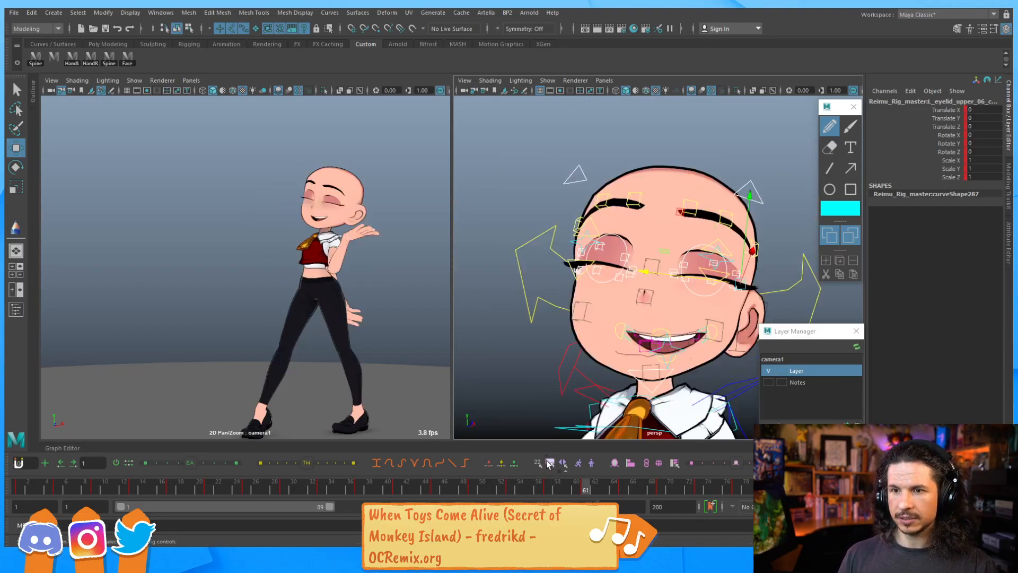
{"action": "key", "text": "comma"}
{"action": "key", "text": "comma"}
{"action": "key", "text": "comma"}
{"action": "key", "text": "comma"}
{"action": "key", "text": "comma"}
{"action": "key", "text": "comma"}
{"action": "key", "text": "comma"}
{"action": "key", "text": "period"}
{"action": "key", "text": "period"}
{"action": "key", "text": "period"}
{"action": "key", "text": "period"}
{"action": "key", "text": "period"}
{"action": "key", "text": "period"}
{"action": "key", "text": "period"}
{"action": "key", "text": "period"}
{"action": "key", "text": "comma"}
{"action": "key", "text": "comma"}
{"action": "key", "text": "comma"}
Select the jaw control and step through frames 45 to 73 to review the jaw and mouth motion
{"action": "key", "text": "comma"}
{"action": "key", "text": "comma"}
{"action": "key", "text": "period"}
{"action": "key", "text": "period"}
{"action": "key", "text": "period"}
{"action": "key", "text": "period"}
{"action": "key", "text": "period"}
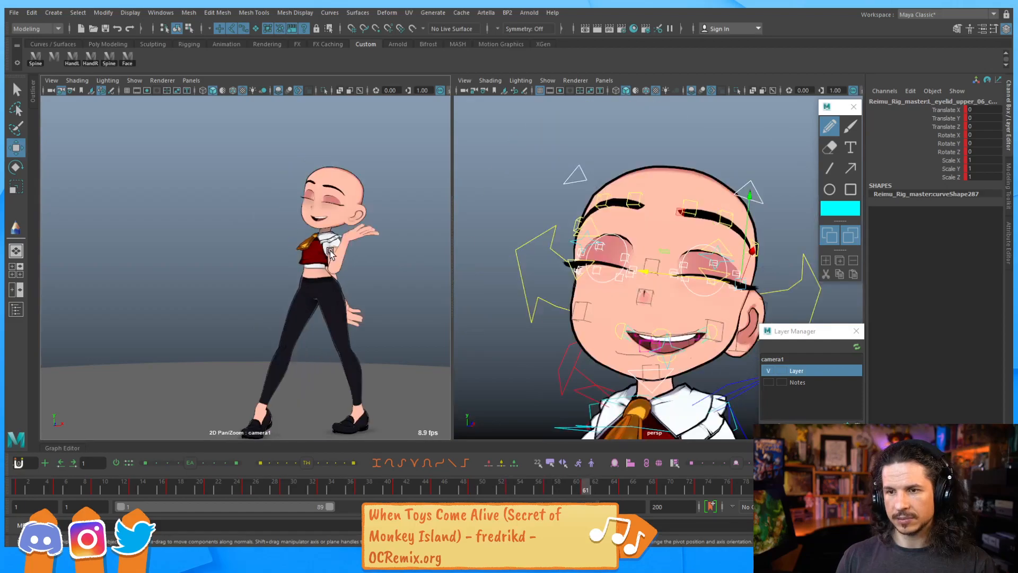
{"action": "key", "text": "comma"}
{"action": "key", "text": "comma"}
{"action": "key", "text": "comma"}
{"action": "key", "text": "comma"}
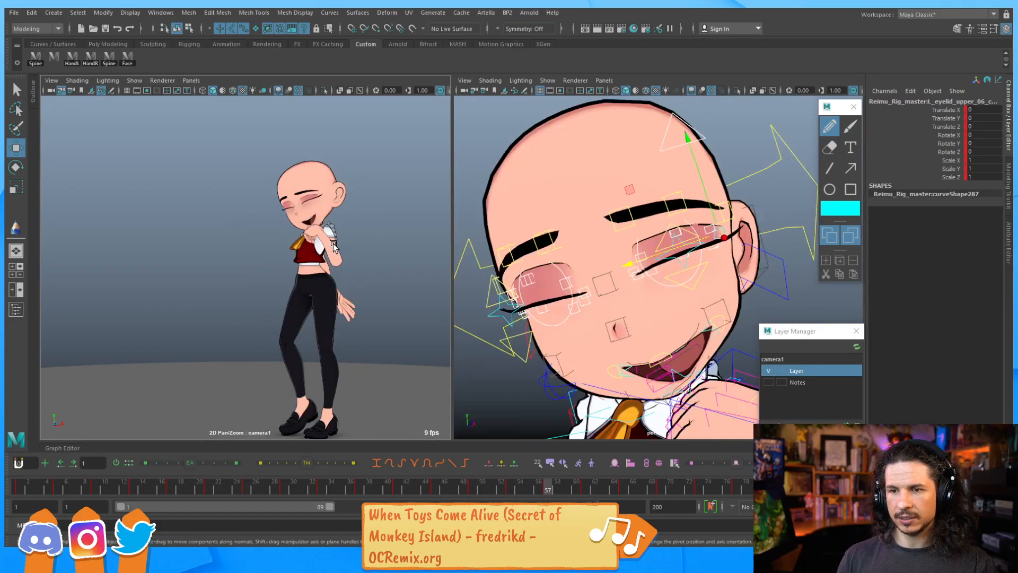
{"action": "key", "text": "period"}
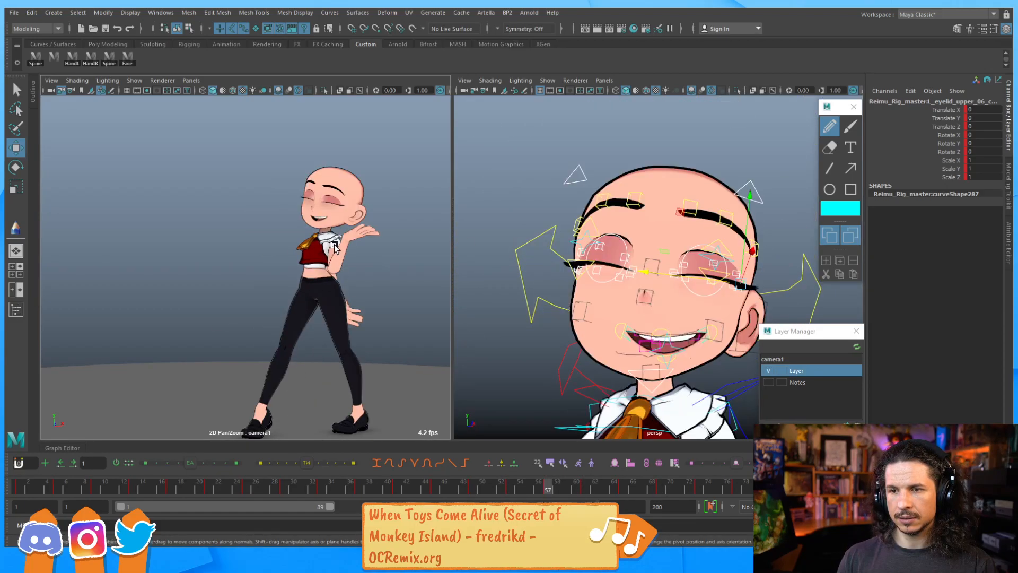
{"action": "key", "text": "period"}
{"action": "key", "text": "comma"}
{"action": "key", "text": "comma"}
{"action": "key", "text": "period"}
{"action": "left_click", "coordinate": [665, 381]}
{"action": "key", "text": "e"}
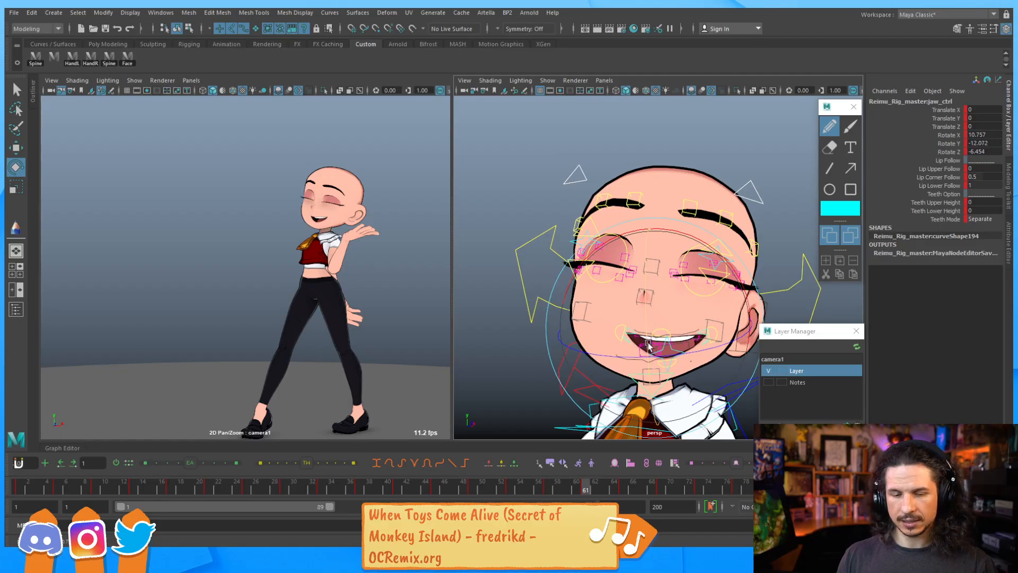
{"action": "key", "text": "period"}
{"action": "key", "text": "comma"}
{"action": "key", "text": "comma"}
{"action": "key", "text": "comma"}
{"action": "key", "text": "period"}
{"action": "key", "text": "period"}
{"action": "key", "text": "period"}
{"action": "key", "text": "period"}
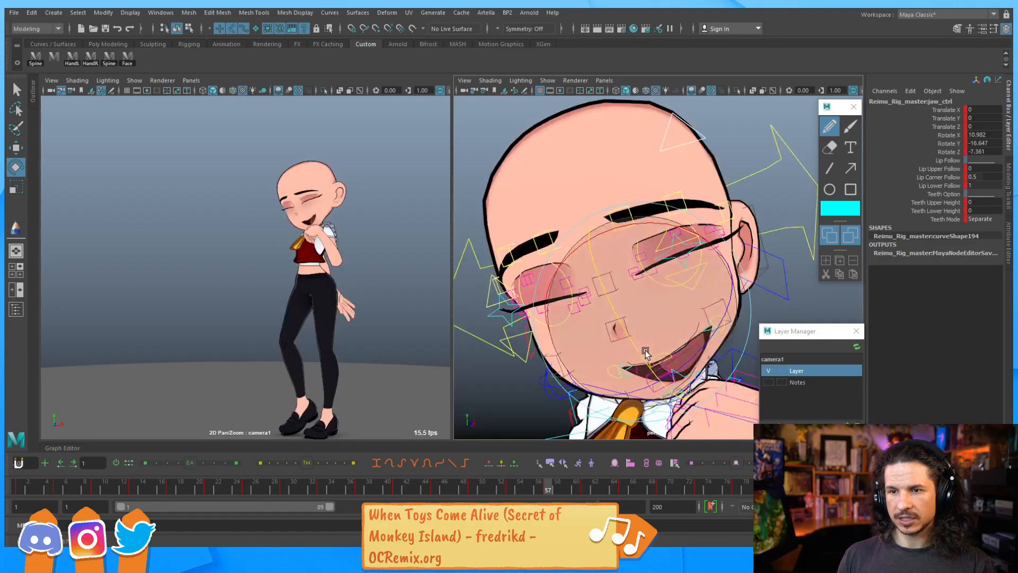
{"action": "key", "text": "period"}
{"action": "key", "text": "period"}
{"action": "key", "text": "period"}
{"action": "key", "text": "comma"}
{"action": "key", "text": "comma"}
{"action": "key", "text": "comma"}
{"action": "key", "text": "comma"}
{"action": "key", "text": "comma"}
{"action": "key", "text": "comma"}
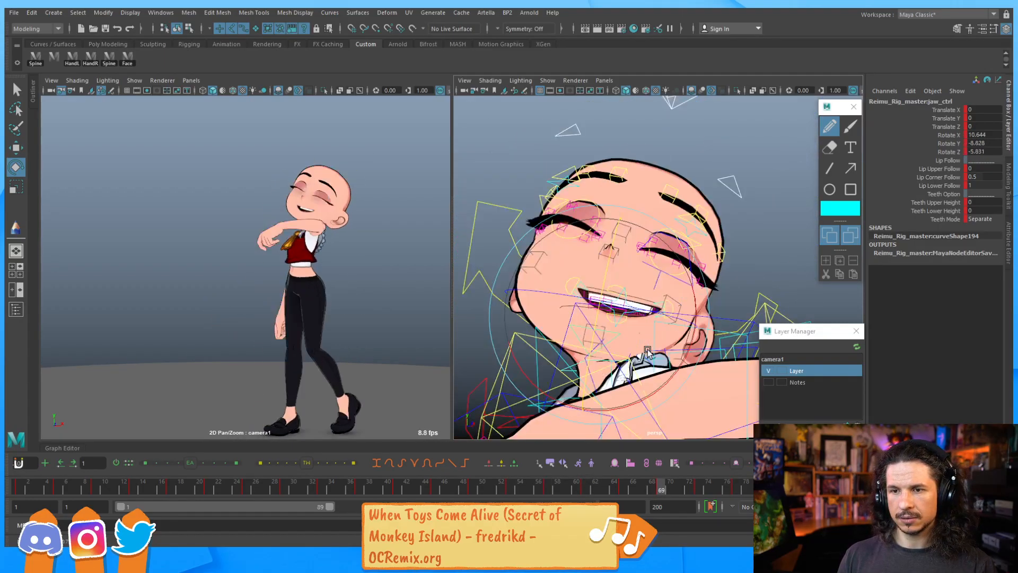
{"action": "key", "text": "comma"}
{"action": "key", "text": "comma"}
{"action": "key", "text": "comma"}
{"action": "key", "text": "comma"}
{"action": "key", "text": "period"}
{"action": "key", "text": "period"}
{"action": "key", "text": "period"}
{"action": "key", "text": "period"}
{"action": "key", "text": "period"}
{"action": "key", "text": "period"}
{"action": "key", "text": "period"}
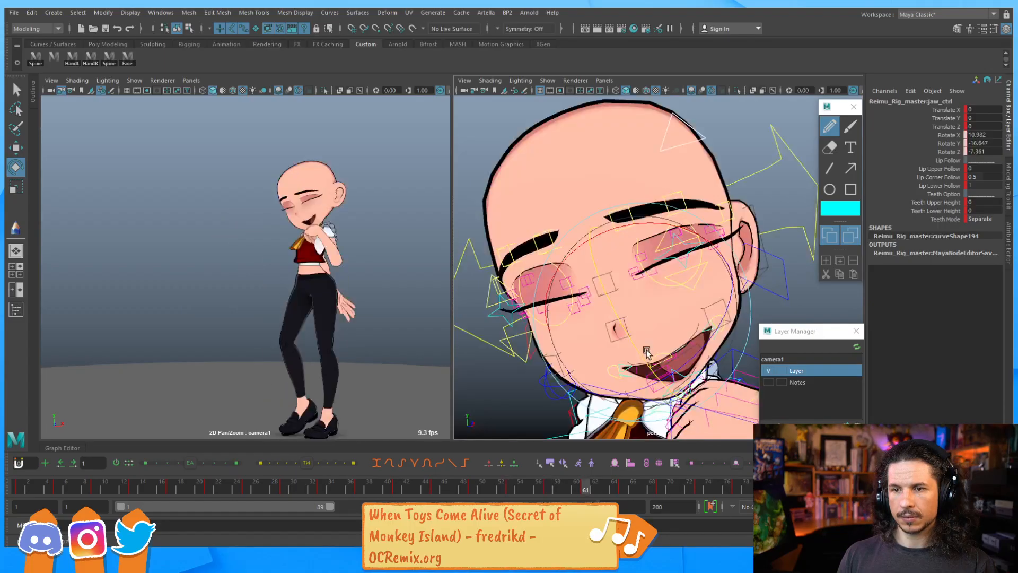
{"action": "key", "text": "period"}
{"action": "key", "text": "comma"}
{"action": "key", "text": "comma"}
{"action": "key", "text": "comma"}
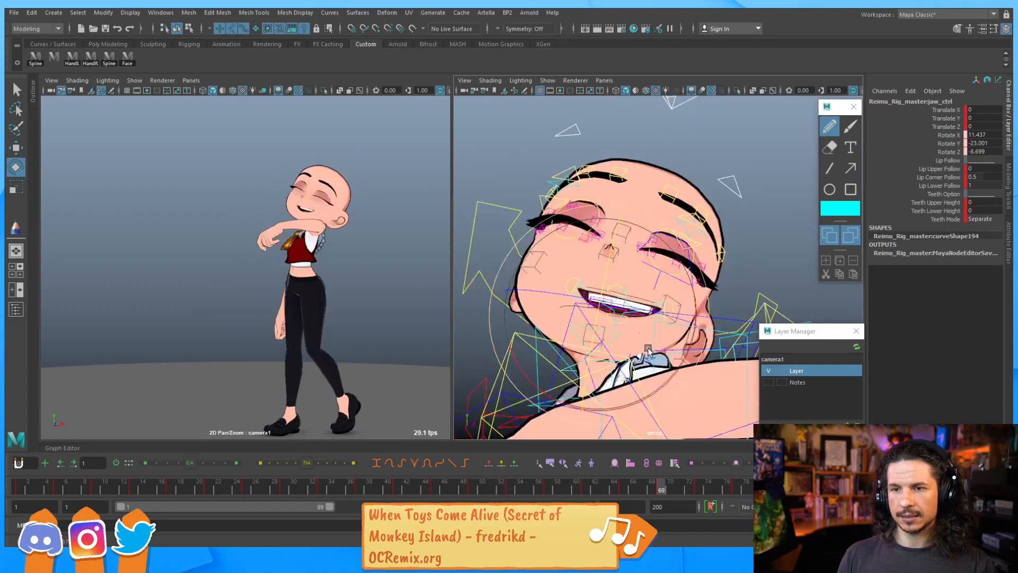
{"action": "key", "text": "comma"}
{"action": "key", "text": "comma"}
{"action": "key", "text": "period"}
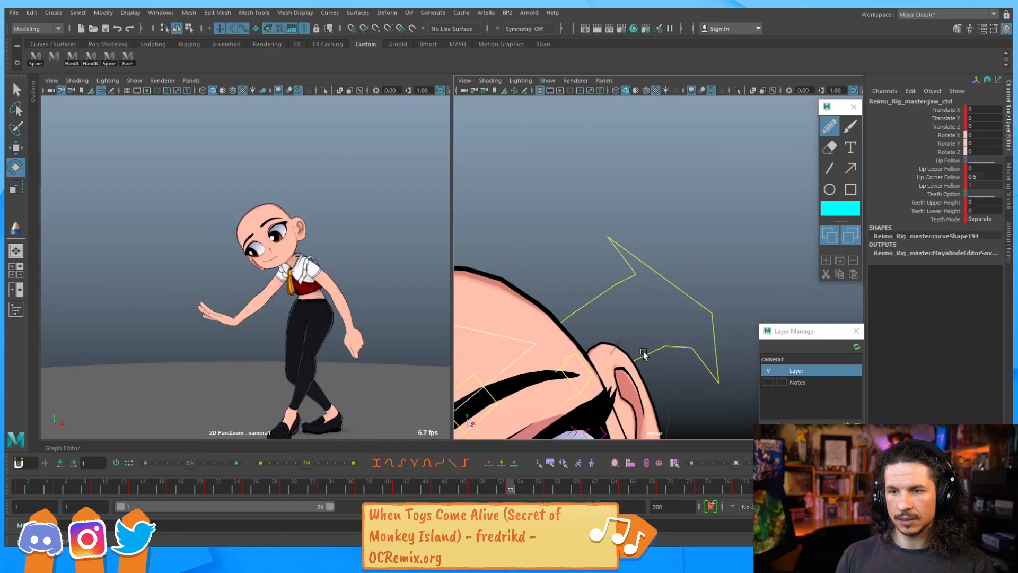
{"action": "key", "text": "comma"}
{"action": "key", "text": "comma"}
{"action": "key", "text": "comma"}
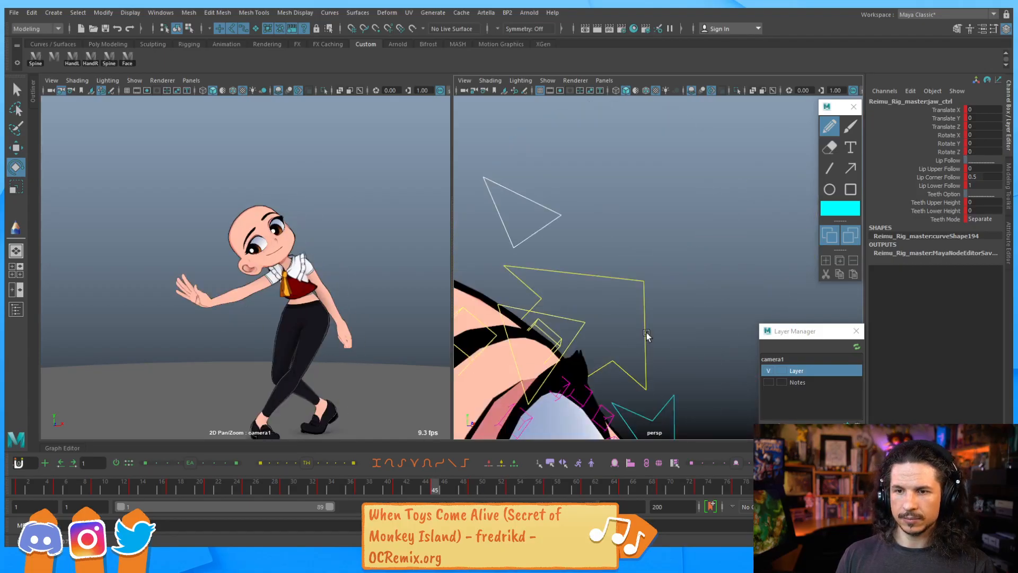
{"action": "key", "text": "period"}
{"action": "key", "text": "period"}
{"action": "key", "text": "period"}
{"action": "key", "text": "period"}
{"action": "key", "text": "period"}
{"action": "key", "text": "period"}
{"action": "key", "text": "period"}
{"action": "key", "text": "period"}
{"action": "key", "text": "period"}
{"action": "key", "text": "period"}
{"action": "key", "text": "period"}
{"action": "key", "text": "period"}
{"action": "key", "text": "period"}
{"action": "key", "text": "period"}
{"action": "key", "text": "period"}
{"action": "key", "text": "period"}
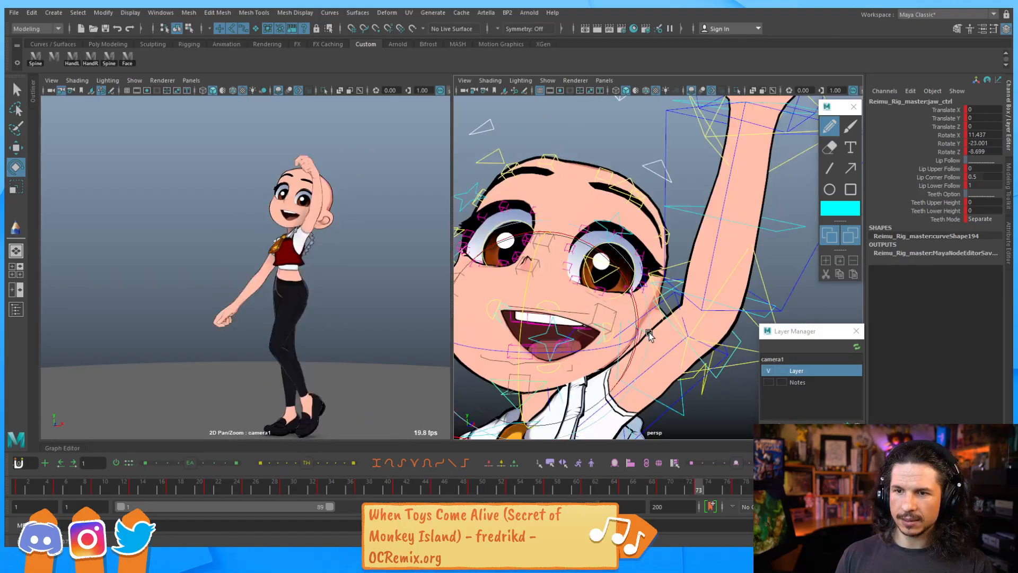
{"action": "key", "text": "period"}
{"action": "key", "text": "period"}
{"action": "key", "text": "period"}
{"action": "key", "text": "period"}
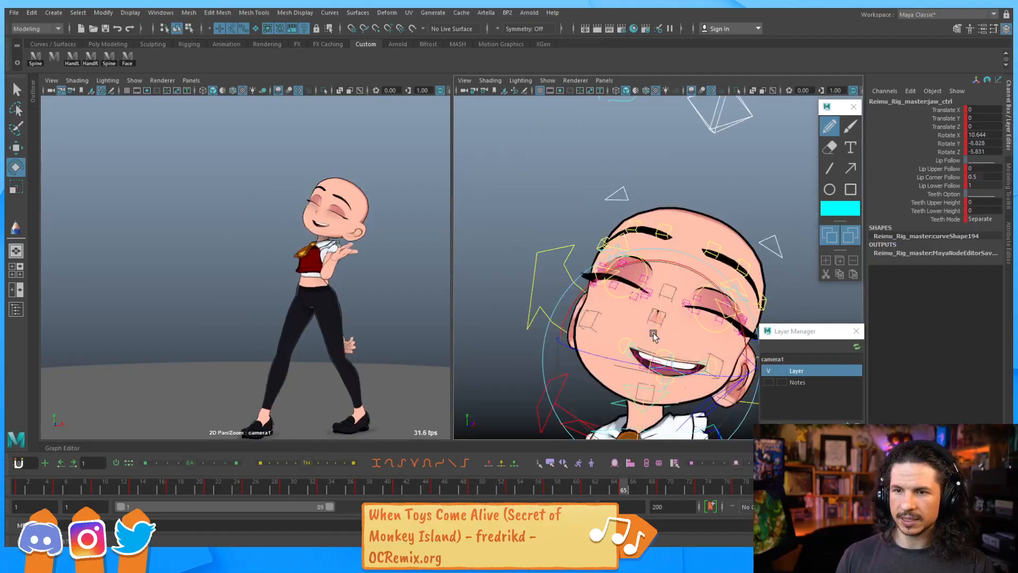
{"action": "key", "text": "comma"}
{"action": "key", "text": "comma"}
{"action": "key", "text": "comma"}
{"action": "key", "text": "comma"}
{"action": "key", "text": "comma"}
{"action": "key", "text": "comma"}
{"action": "key", "text": "comma"}
{"action": "key", "text": "comma"}
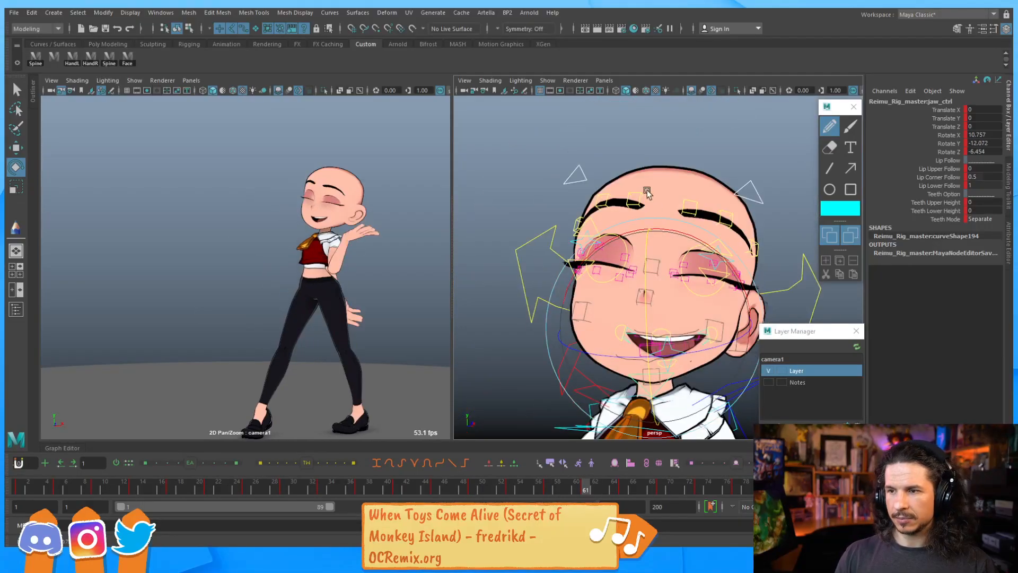
Select the outer eyebrow control on the character's left and nudge its height at frame 61
{"action": "left_click_drag", "start_coordinate": [589, 210], "coordinate": [572, 202], "text": "alt"}
{"action": "left_click", "coordinate": [570, 199]}
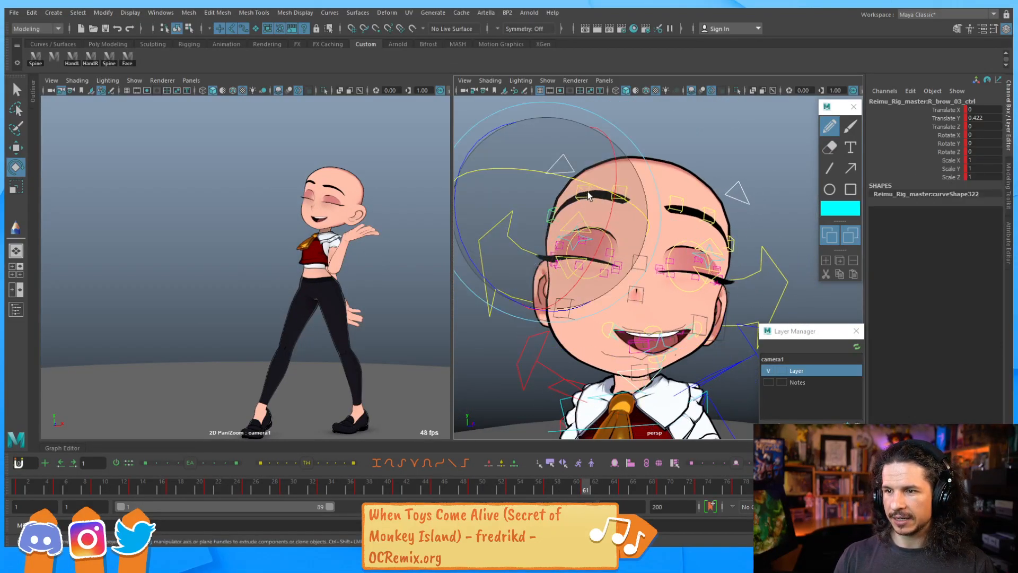
{"action": "key", "text": "q"}
{"action": "left_click", "coordinate": [616, 195]}
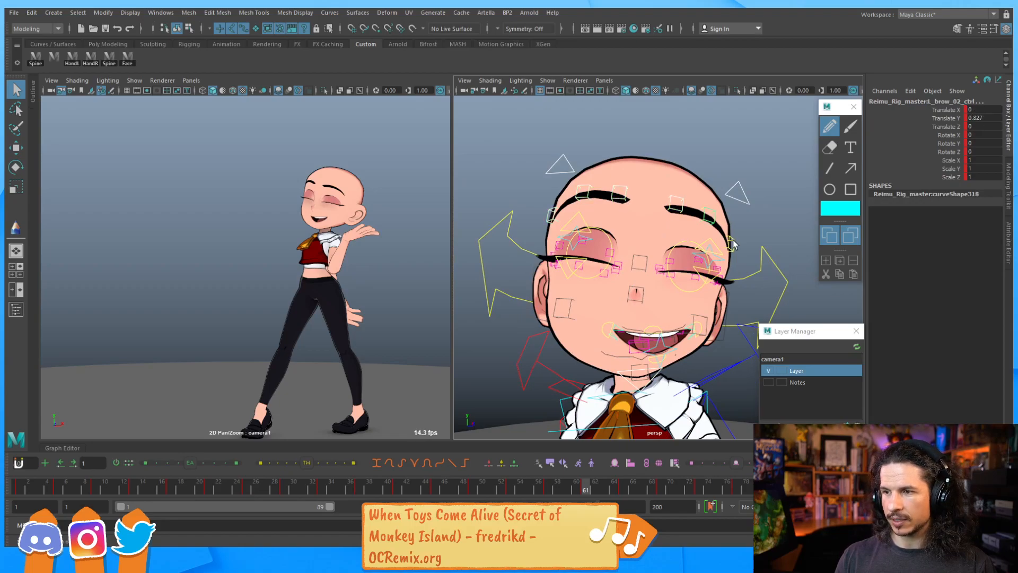
{"action": "left_click", "coordinate": [733, 244]}
{"action": "key", "text": "w"}
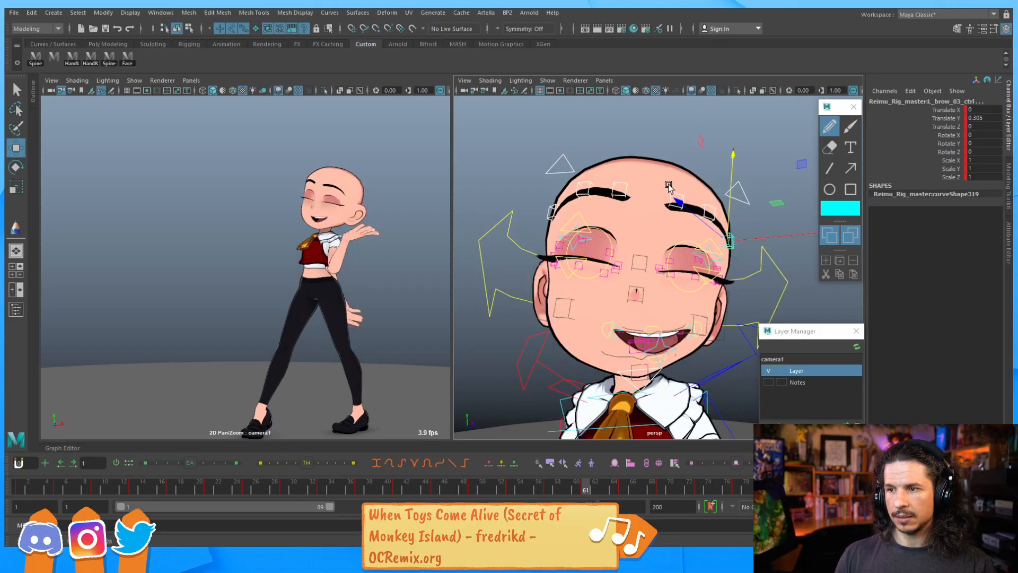
{"action": "left_click_drag", "start_coordinate": [656, 184], "coordinate": [741, 248], "text": "ctrl"}
{"action": "key", "text": "ctrl+z"}
{"action": "left_click_drag", "start_coordinate": [535, 163], "coordinate": [558, 172], "text": "ctrl"}
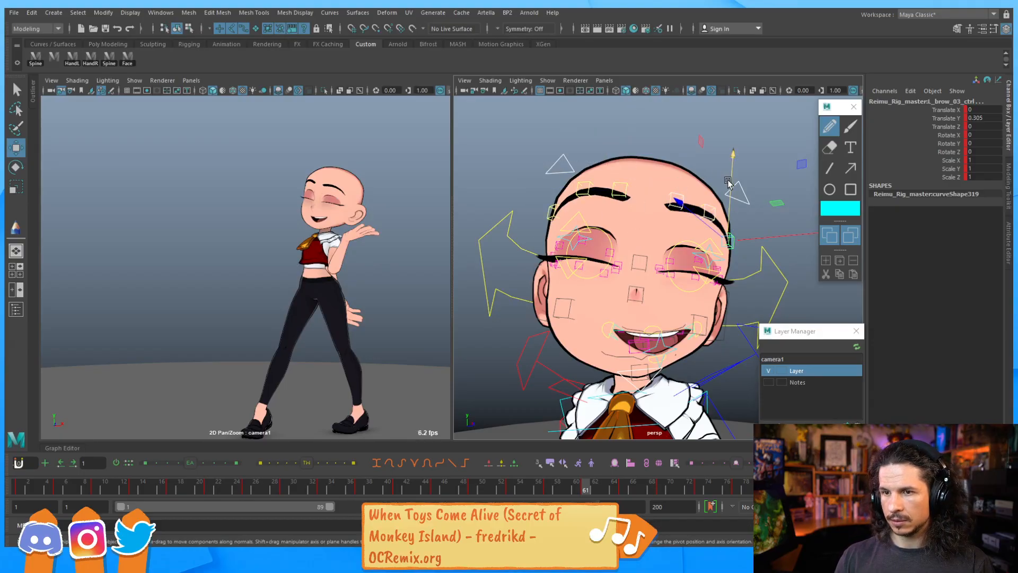
{"action": "left_click_drag", "start_coordinate": [729, 181], "coordinate": [731, 186]}
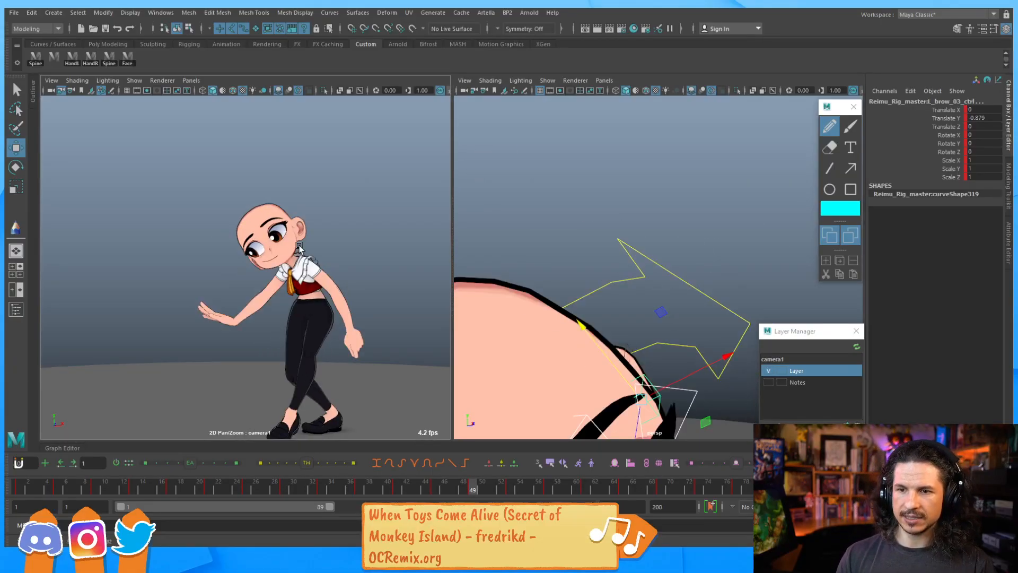
At frame 49, select the right upper eyelid blink control and move it down to close the eye
{"action": "key", "text": "comma"}
{"action": "key", "text": "comma"}
{"action": "key", "text": "period"}
{"action": "key", "text": "period"}
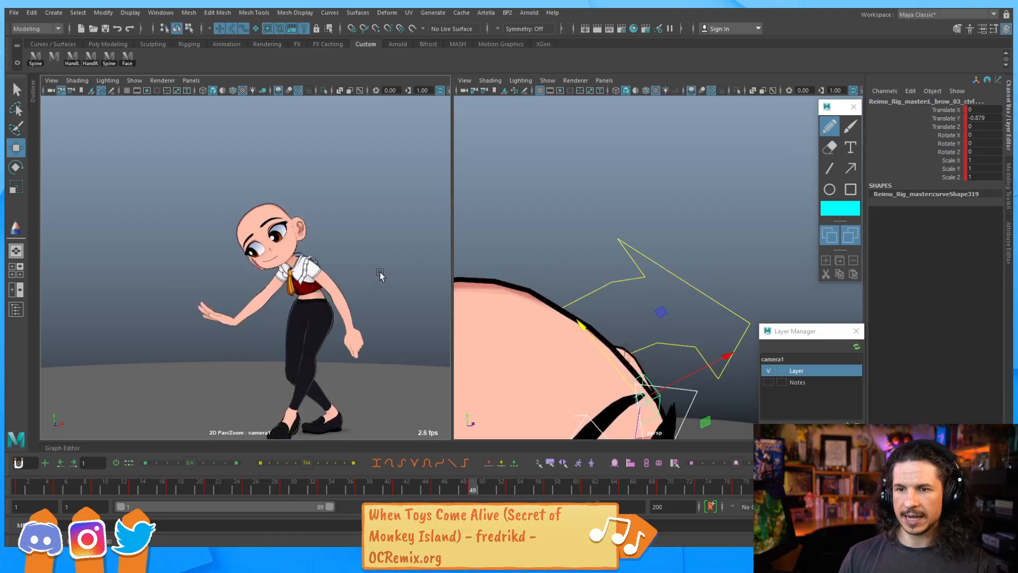
{"action": "right_click_drag", "start_coordinate": [663, 286], "coordinate": [577, 295], "text": "alt"}
{"action": "middle_click_drag", "start_coordinate": [577, 295], "coordinate": [593, 177], "text": "alt"}
{"action": "left_click_drag", "start_coordinate": [593, 178], "coordinate": [589, 220], "text": "alt"}
{"action": "middle_click_drag", "start_coordinate": [588, 220], "coordinate": [683, 176], "text": "alt"}
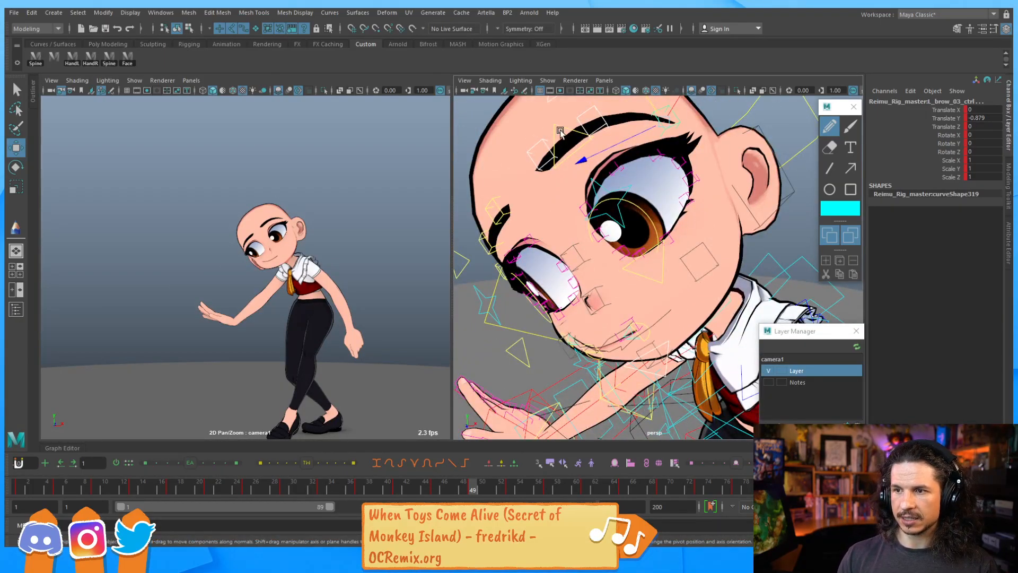
{"action": "left_click", "coordinate": [563, 166]}
{"action": "left_click", "coordinate": [504, 243]}
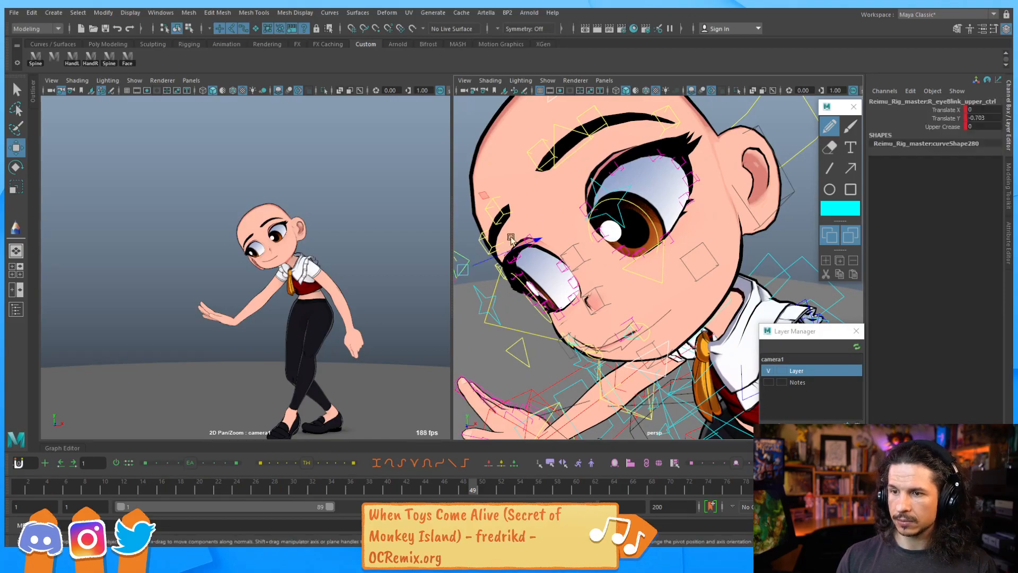
{"action": "left_click_drag", "start_coordinate": [534, 192], "coordinate": [558, 205], "text": "alt"}
{"action": "left_click", "coordinate": [583, 180]}
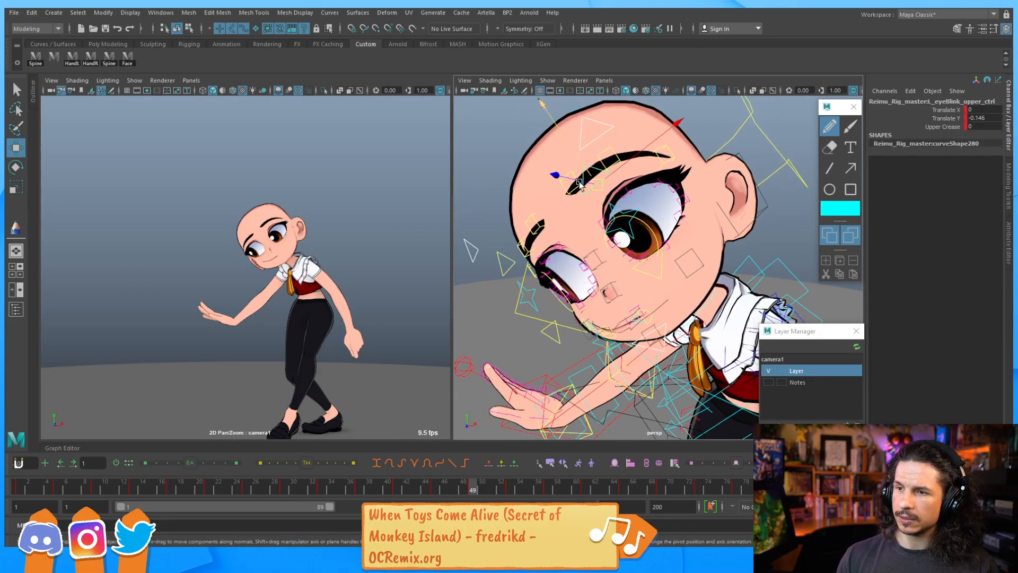
{"action": "left_click_drag", "start_coordinate": [577, 162], "coordinate": [584, 179]}
{"action": "key", "text": "alt+v"}
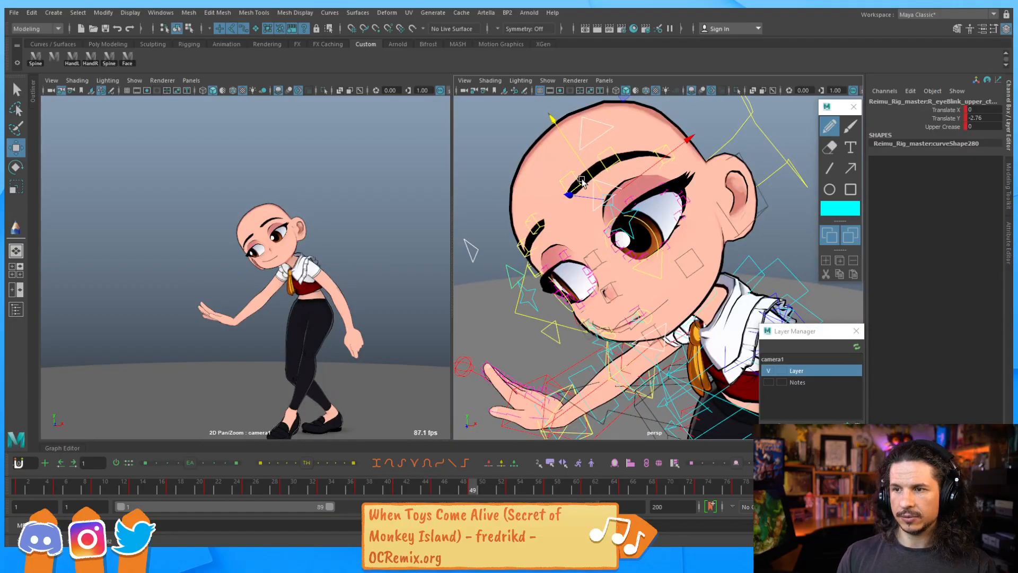
Select the right outer eyebrow control and lower it at frame 49
{"action": "left_click", "coordinate": [590, 174]}
{"action": "left_click", "coordinate": [618, 162]}
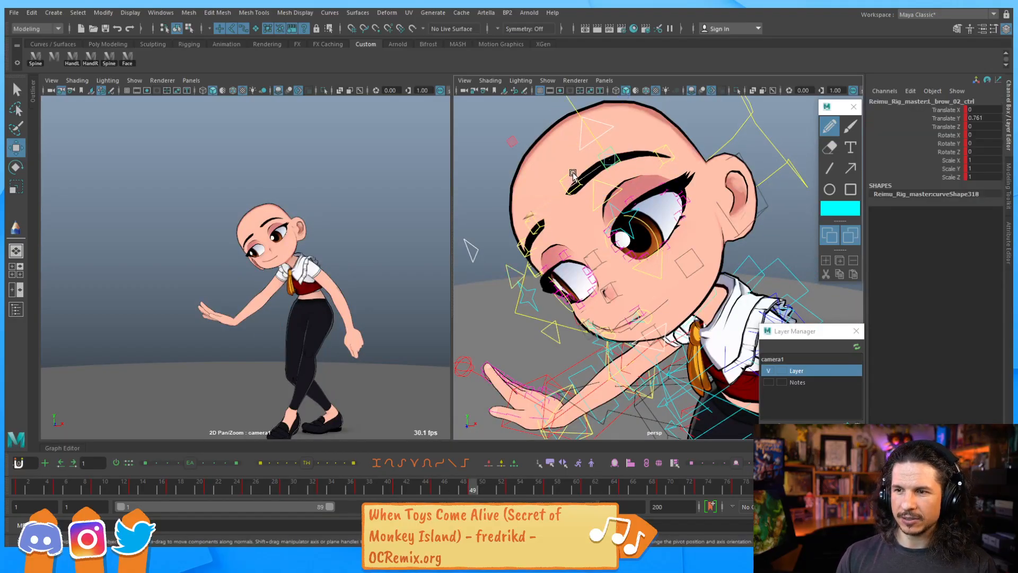
{"action": "left_click", "coordinate": [535, 233]}
{"action": "left_click", "coordinate": [534, 231], "text": "shift"}
{"action": "left_click", "coordinate": [524, 248], "text": "shift"}
{"action": "left_click_drag", "start_coordinate": [525, 253], "coordinate": [561, 254], "text": "alt"}
{"action": "left_click", "coordinate": [564, 228], "text": "shift"}
{"action": "left_click_drag", "start_coordinate": [529, 223], "coordinate": [539, 243]}
{"action": "key", "text": "comma"}
{"action": "key", "text": "period"}
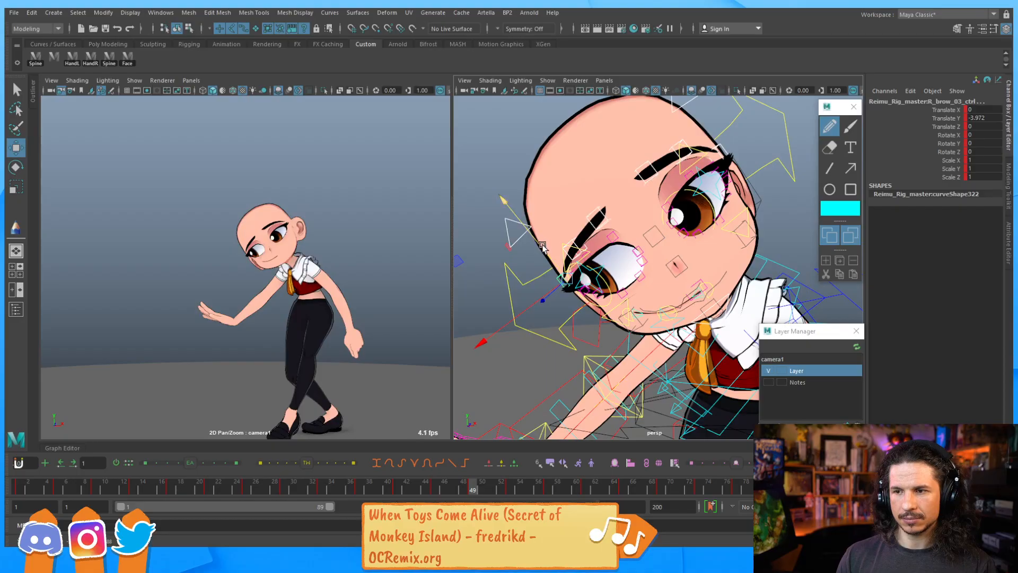
Fine-tune the positions of the right eyebrow controls at frame 49
{"action": "left_click_drag", "start_coordinate": [542, 246], "coordinate": [540, 244]}
{"action": "left_click", "coordinate": [645, 175]}
{"action": "left_click", "coordinate": [678, 142]}
{"action": "left_click", "coordinate": [573, 241], "text": "shift"}
{"action": "left_click_drag", "start_coordinate": [552, 220], "coordinate": [549, 217]}
{"action": "right_click_drag", "start_coordinate": [720, 153], "coordinate": [677, 158], "text": "alt"}
{"action": "middle_click_drag", "start_coordinate": [677, 158], "coordinate": [658, 174], "text": "alt"}
{"action": "left_click", "coordinate": [663, 160]}
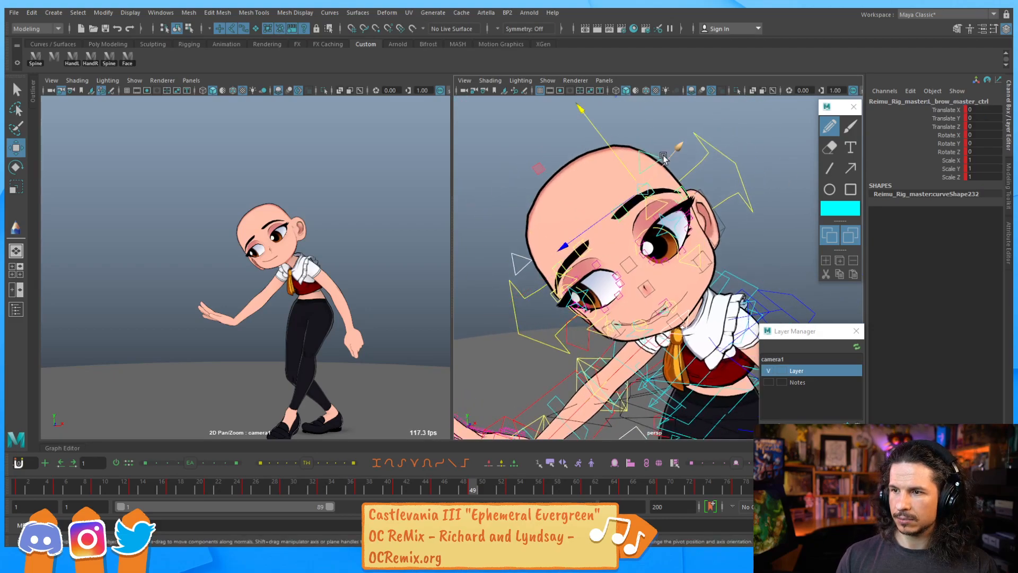
Set the right upper eyelid blink control's Upper Crease to -0.86
{"action": "left_click", "coordinate": [659, 213]}
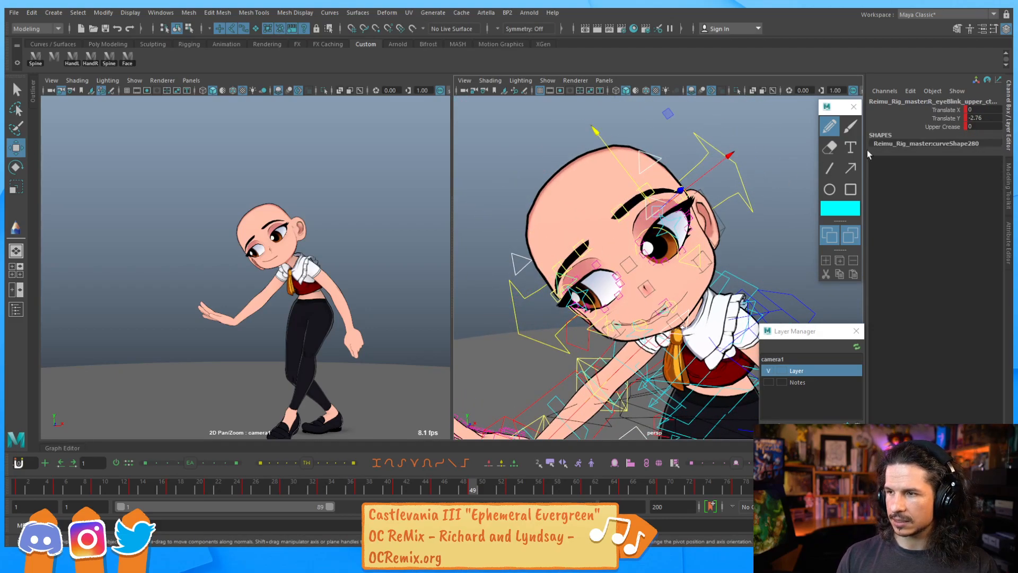
{"action": "left_click", "coordinate": [950, 127]}
{"action": "middle_click_drag", "start_coordinate": [700, 210], "coordinate": [681, 210]}
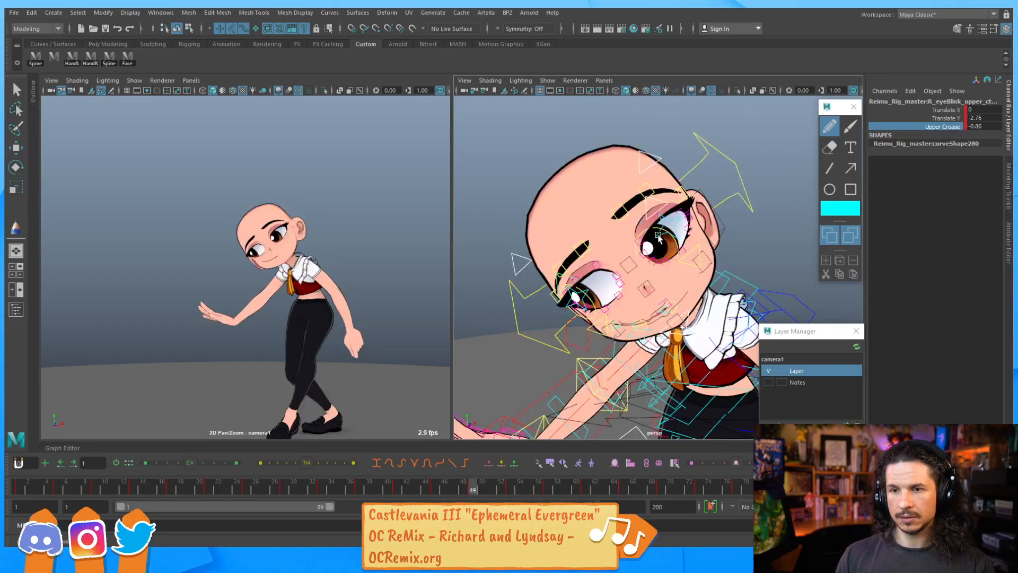
Lower the right upper eyelid blink control further to close the eye more
{"action": "scroll", "coordinate": [607, 241], "scroll_direction": "up", "scroll_amount": 3}
{"action": "mouse_move", "coordinate": [607, 241]}
{"action": "left_mouse_down", "text": "alt"}
{"action": "mouse_move", "coordinate": [593, 243]}
{"action": "mouse_move", "coordinate": [597, 232]}
{"action": "left_mouse_up", "text": "alt"}
{"action": "middle_click_drag", "start_coordinate": [597, 233], "coordinate": [595, 249], "text": "alt"}
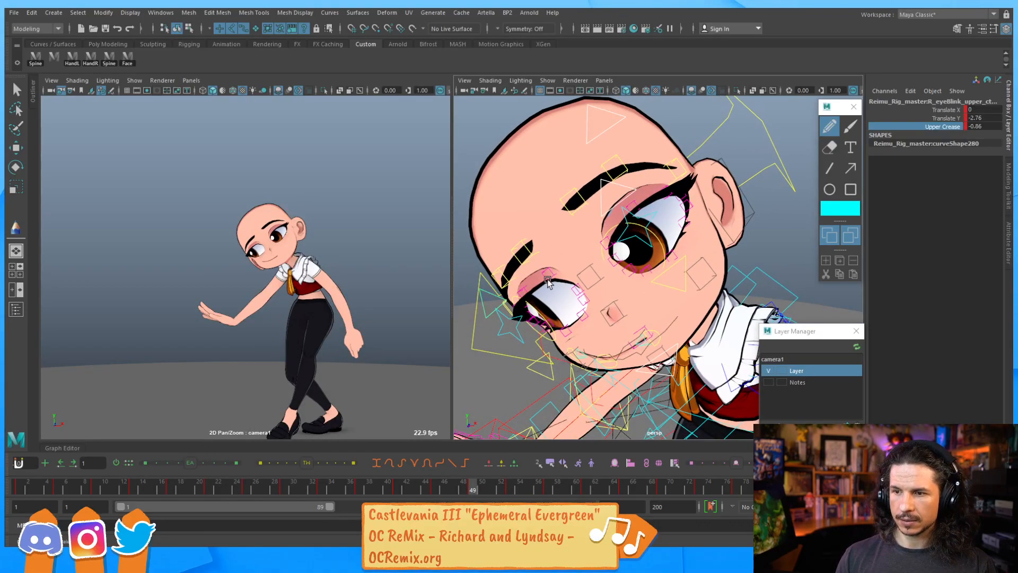
{"action": "left_click_drag", "start_coordinate": [537, 312], "coordinate": [580, 280], "text": "alt"}
{"action": "key", "text": "w"}
{"action": "left_click_drag", "start_coordinate": [534, 229], "coordinate": [541, 236]}
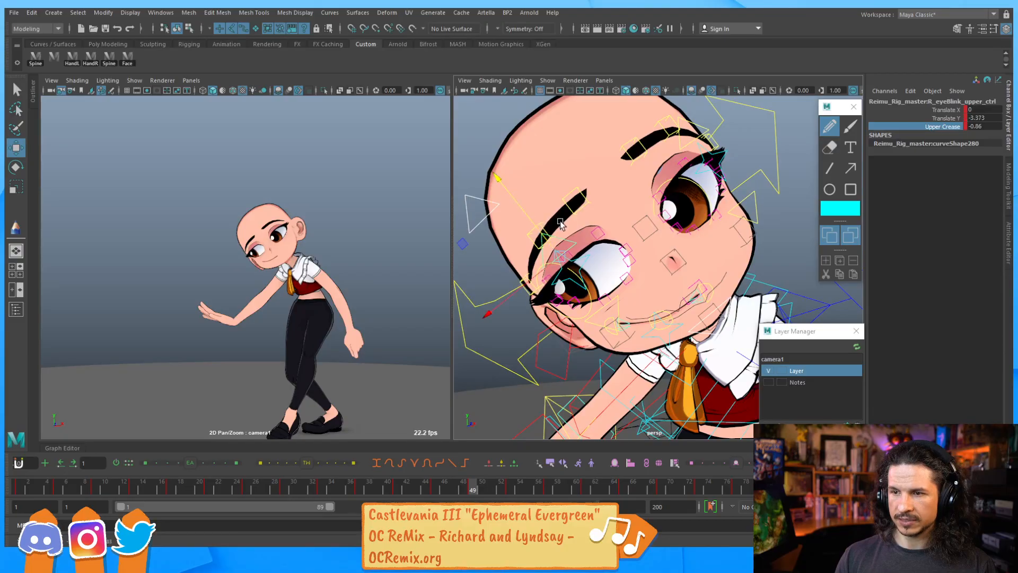
Select the right upper eyelid shape control 04 and reposition it along the lid
{"action": "left_click", "coordinate": [609, 240]}
{"action": "left_click_drag", "start_coordinate": [564, 193], "coordinate": [583, 238]}
{"action": "left_click", "coordinate": [555, 240]}
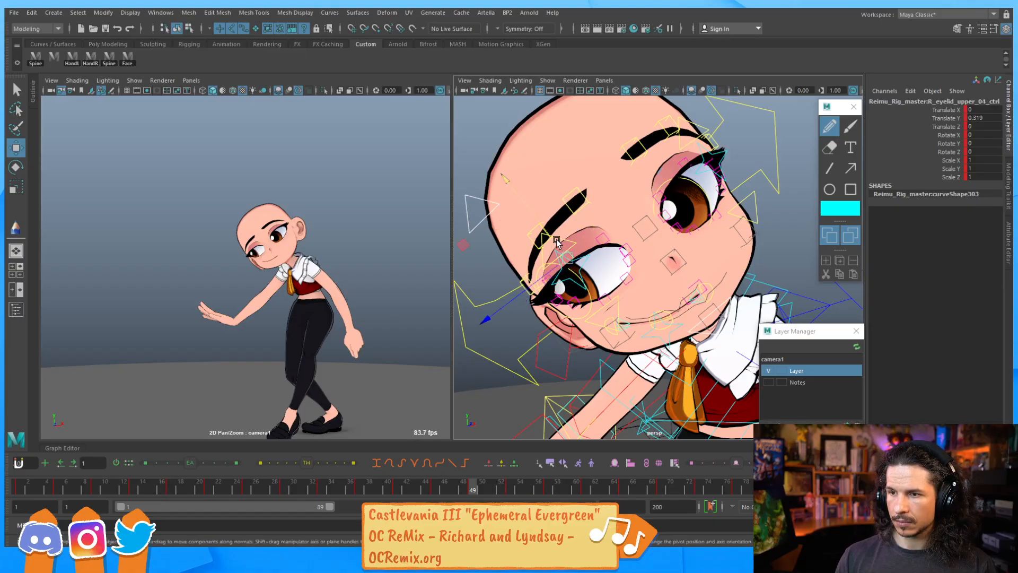
{"action": "left_click_drag", "start_coordinate": [554, 242], "coordinate": [547, 233]}
{"action": "left_click_drag", "start_coordinate": [549, 232], "coordinate": [575, 206], "text": "alt"}
Select the inner brow control on the character's left and raise it slightly
{"action": "left_click", "coordinate": [582, 229]}
{"action": "left_click", "coordinate": [620, 202]}
{"action": "left_click_drag", "start_coordinate": [607, 176], "coordinate": [600, 173]}
{"action": "left_click", "coordinate": [658, 163]}
{"action": "left_click_drag", "start_coordinate": [656, 159], "coordinate": [655, 153]}
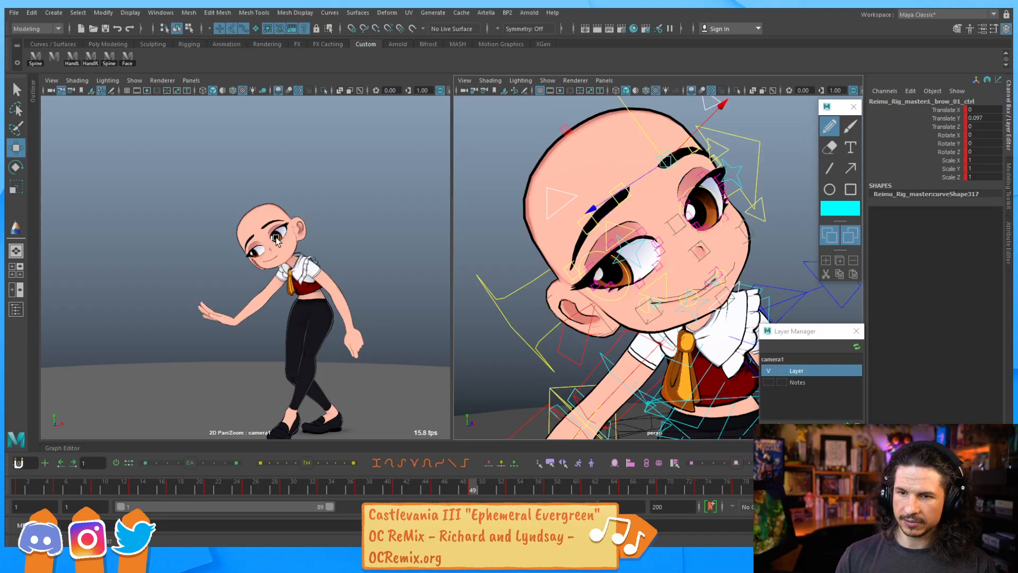
Play the animation and review the lower face around frame 45
{"action": "left_click_drag", "start_coordinate": [666, 227], "coordinate": [645, 245], "text": "alt"}
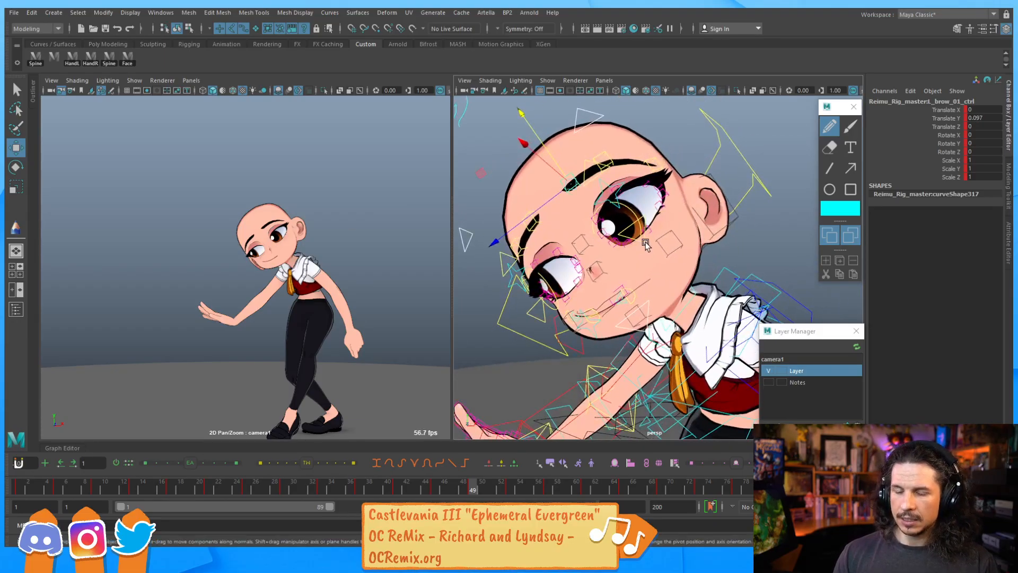
{"action": "key", "text": "alt+v"}
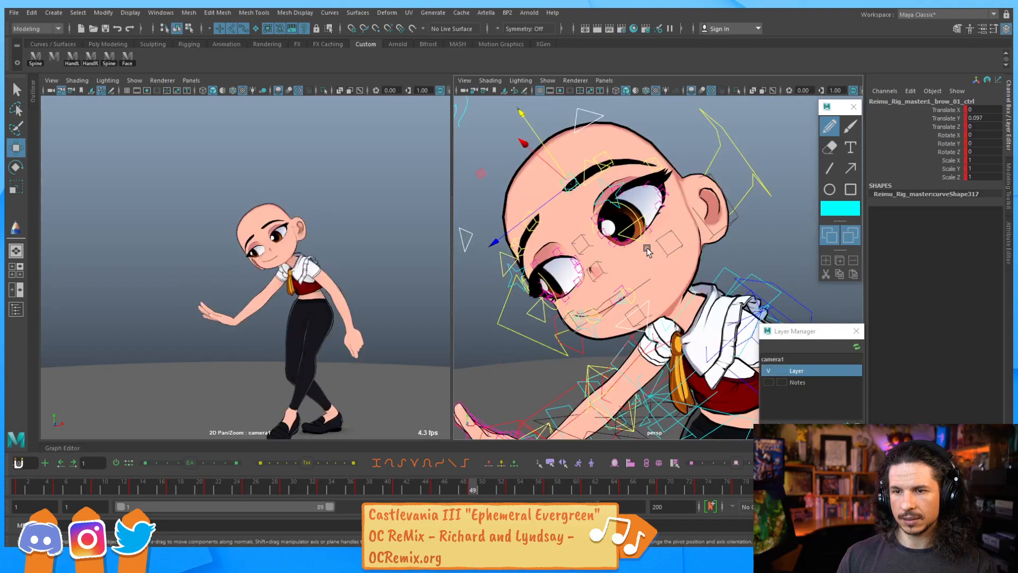
{"action": "left_click_drag", "start_coordinate": [599, 324], "coordinate": [594, 343], "text": "alt"}
{"action": "right_click_drag", "start_coordinate": [593, 342], "coordinate": [675, 243], "text": "alt"}
{"action": "left_click_drag", "start_coordinate": [675, 243], "coordinate": [652, 262], "text": "alt"}
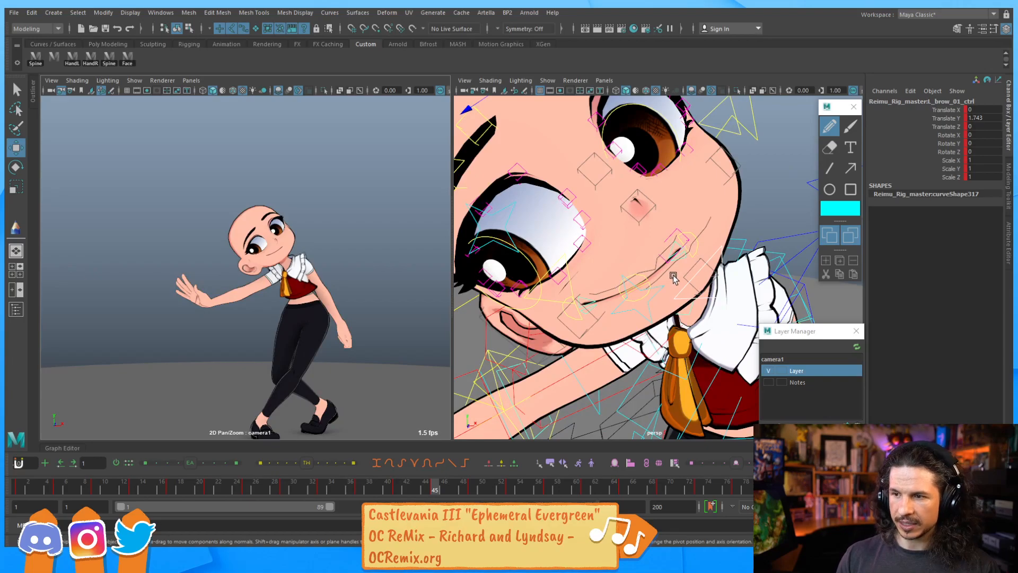
Select the whole-mouth lip_all control and rotate it to tilt the mouth at frame 45
{"action": "left_click", "coordinate": [657, 287]}
{"action": "key", "text": "e"}
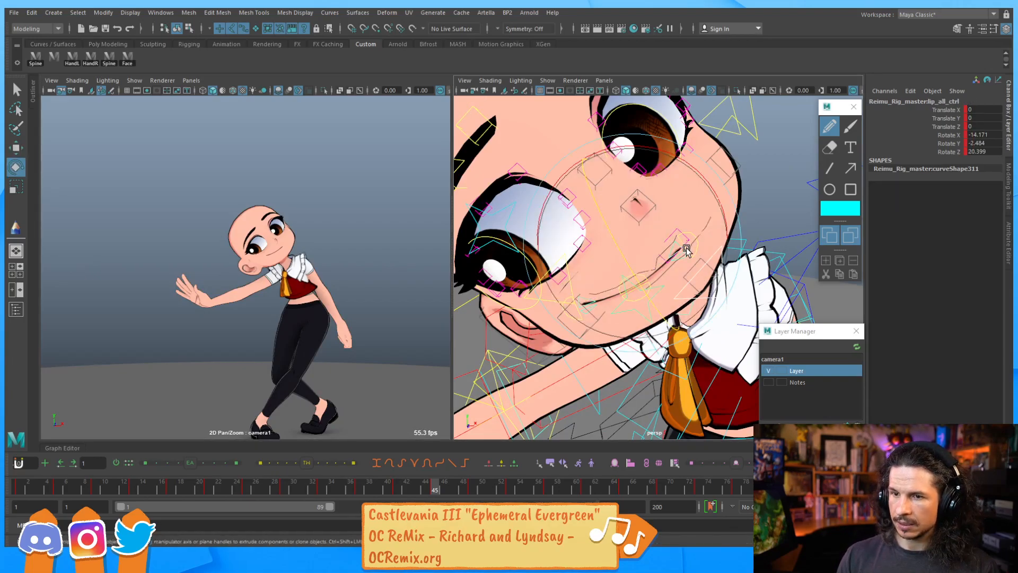
{"action": "left_click_drag", "start_coordinate": [695, 238], "coordinate": [697, 236]}
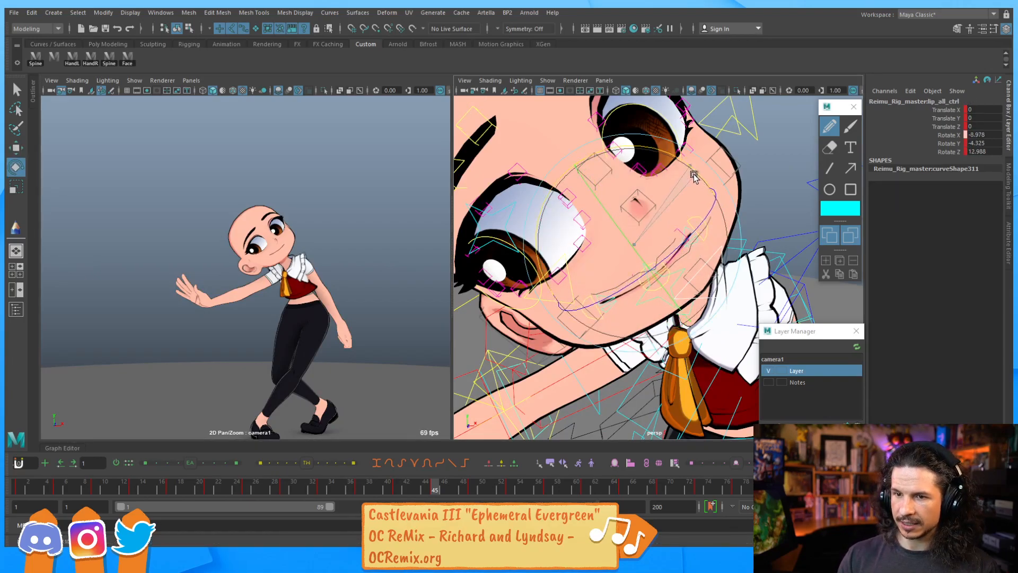
{"action": "left_click_drag", "start_coordinate": [686, 171], "coordinate": [684, 171]}
{"action": "left_click_drag", "start_coordinate": [643, 258], "coordinate": [643, 262]}
{"action": "left_click_drag", "start_coordinate": [689, 170], "coordinate": [690, 173]}
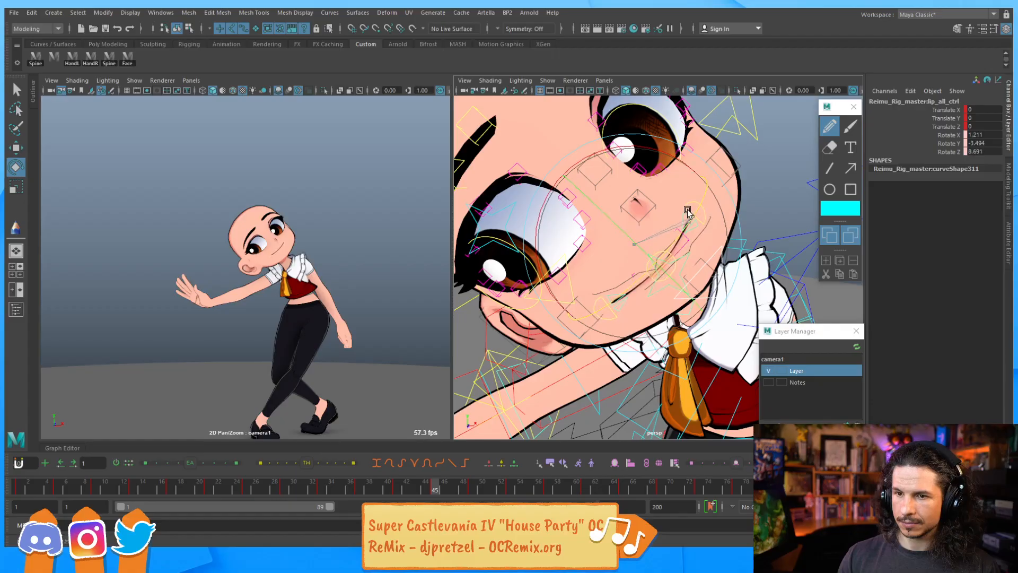
{"action": "left_click_drag", "start_coordinate": [685, 213], "coordinate": [678, 223]}
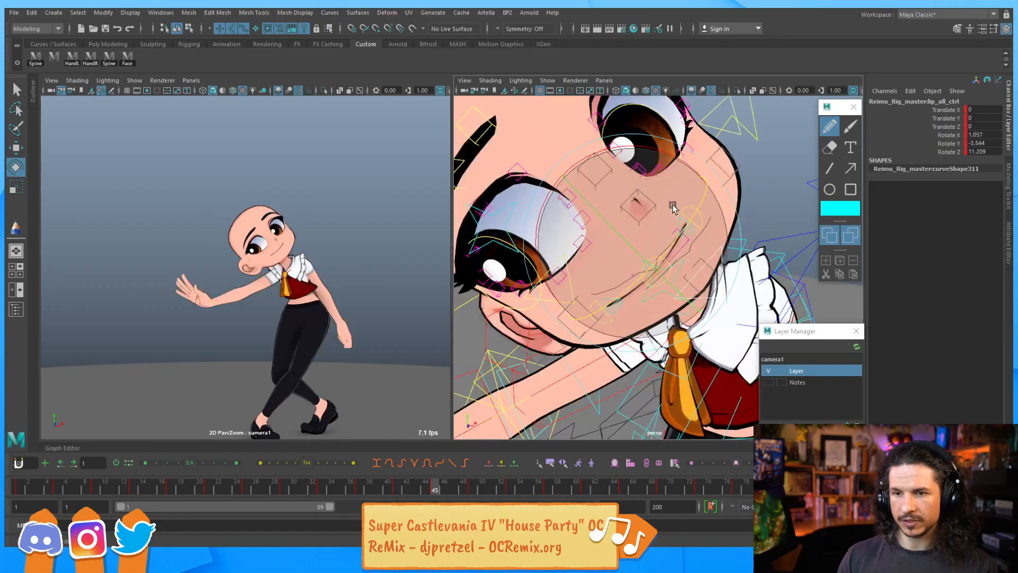
{"action": "left_click_drag", "start_coordinate": [669, 165], "coordinate": [681, 162]}
{"action": "left_click_drag", "start_coordinate": [637, 254], "coordinate": [636, 256]}
{"action": "key", "text": "comma"}
{"action": "key", "text": "period"}
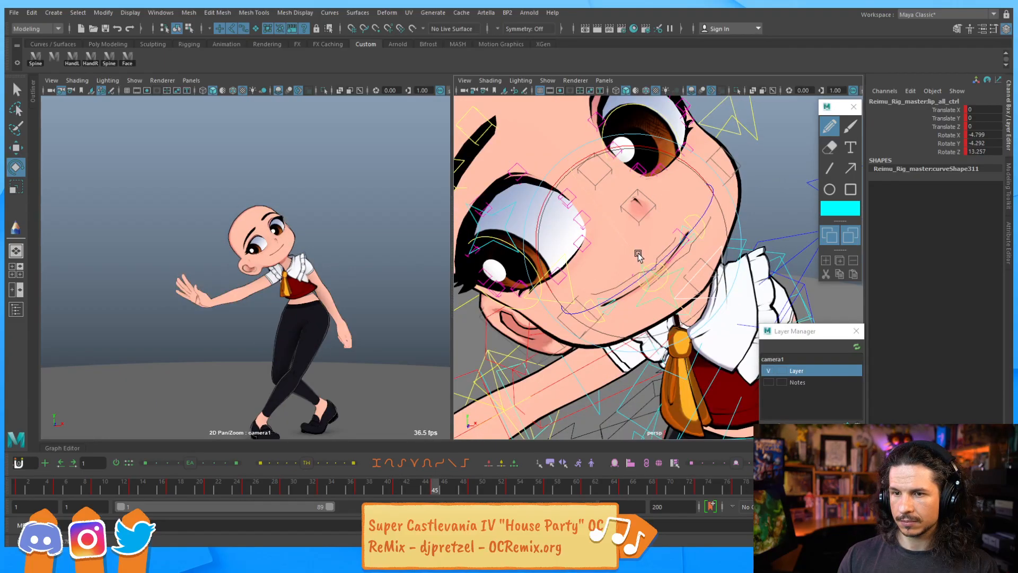
{"action": "left_click_drag", "start_coordinate": [645, 267], "coordinate": [641, 258]}
At frame 49, key the lip_all control and rotate it to tilt the mouth the opposite way, then key again
{"action": "key", "text": "period"}
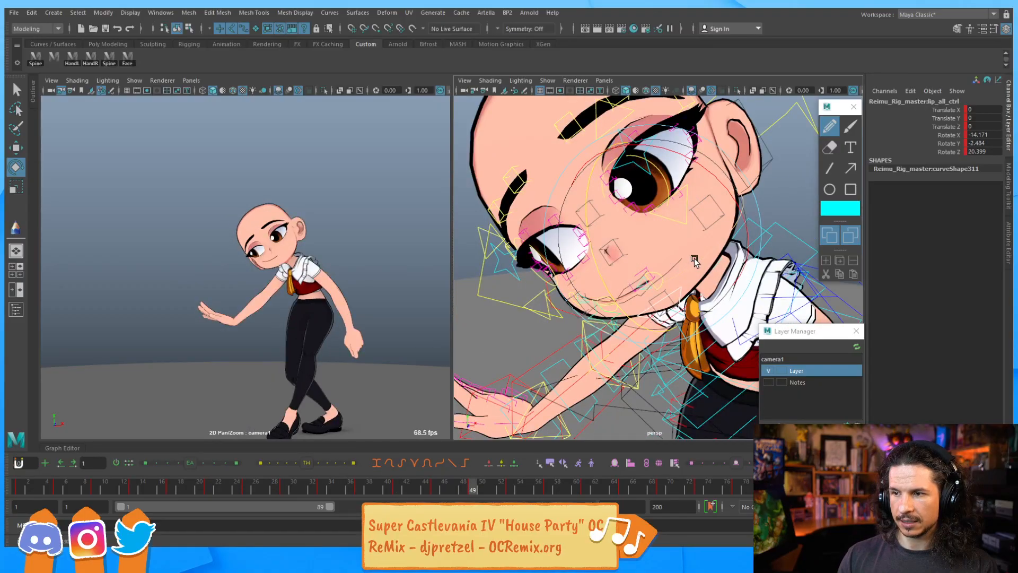
{"action": "key", "text": "s"}
{"action": "left_click_drag", "start_coordinate": [704, 160], "coordinate": [674, 157]}
{"action": "key", "text": "s"}
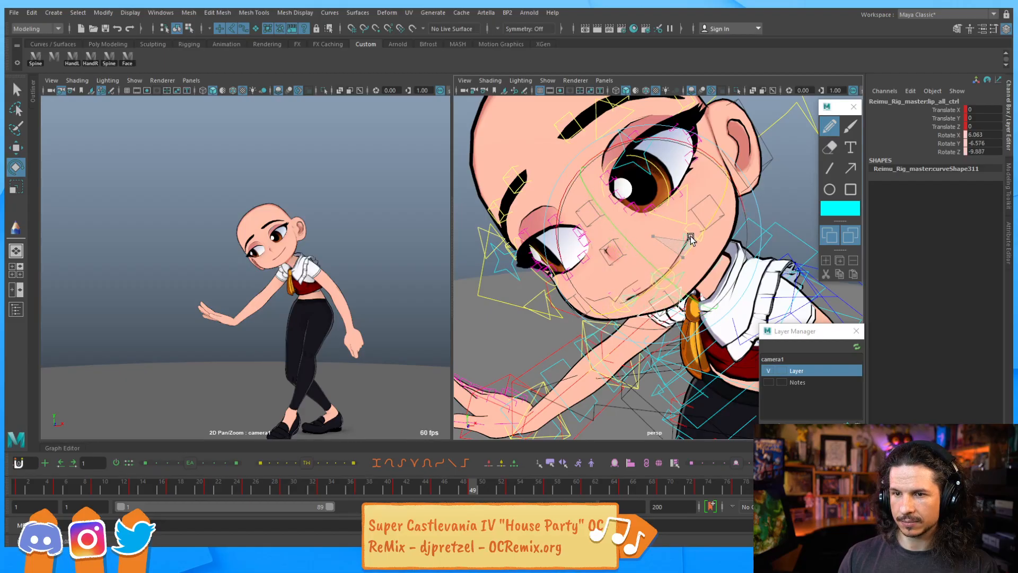
{"action": "key", "text": "comma"}
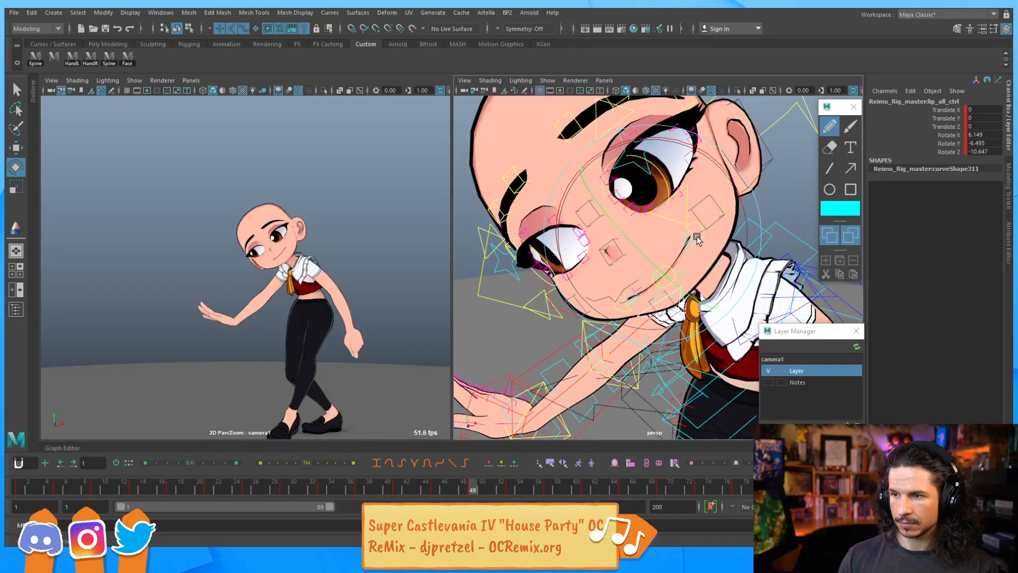
{"action": "left_click_drag", "start_coordinate": [696, 228], "coordinate": [693, 225]}
{"action": "right_click_drag", "start_coordinate": [679, 202], "coordinate": [665, 257], "text": "alt"}
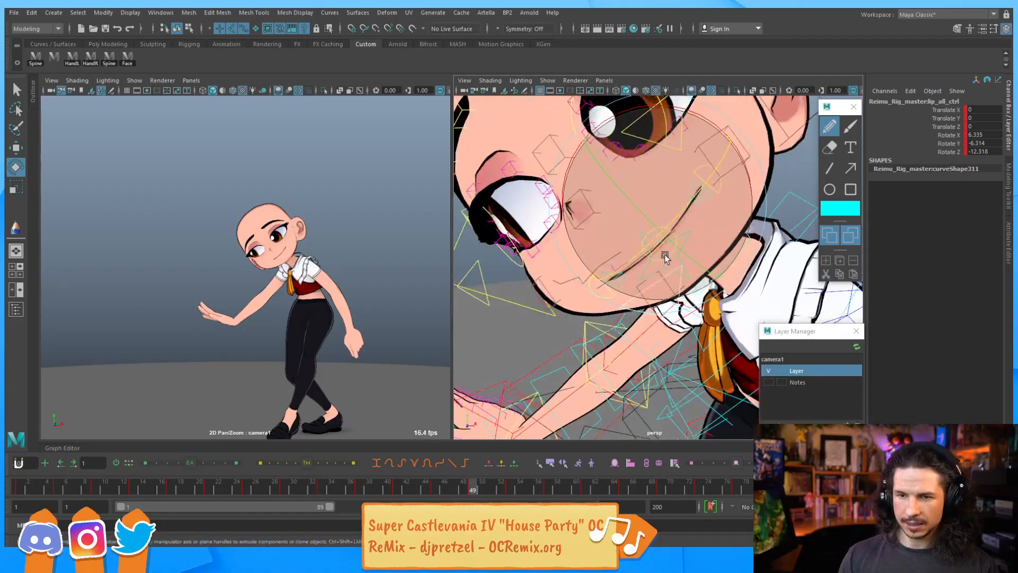
{"action": "key", "text": "period"}
{"action": "key", "text": "comma"}
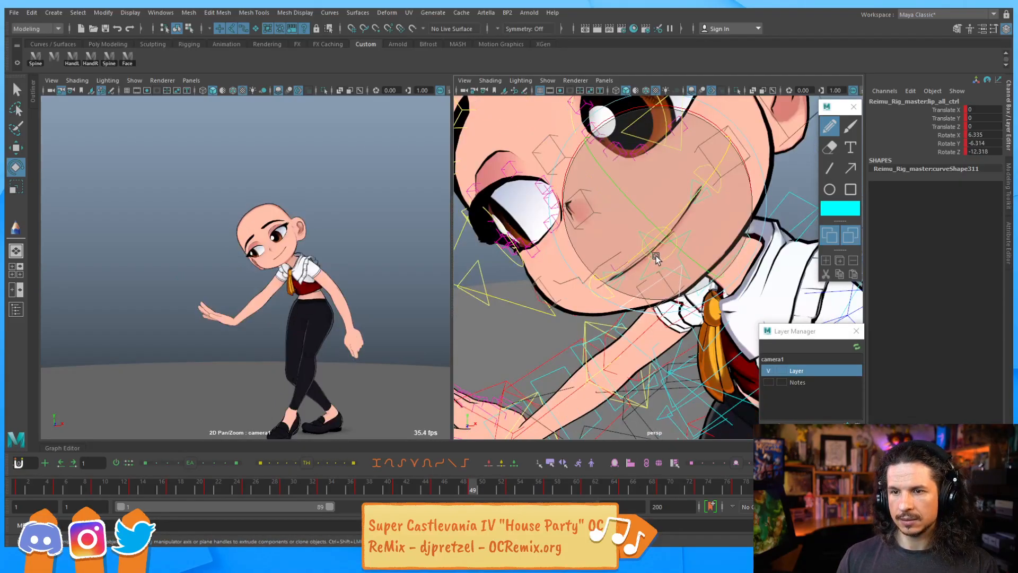
{"action": "key", "text": "period"}
{"action": "key", "text": "comma"}
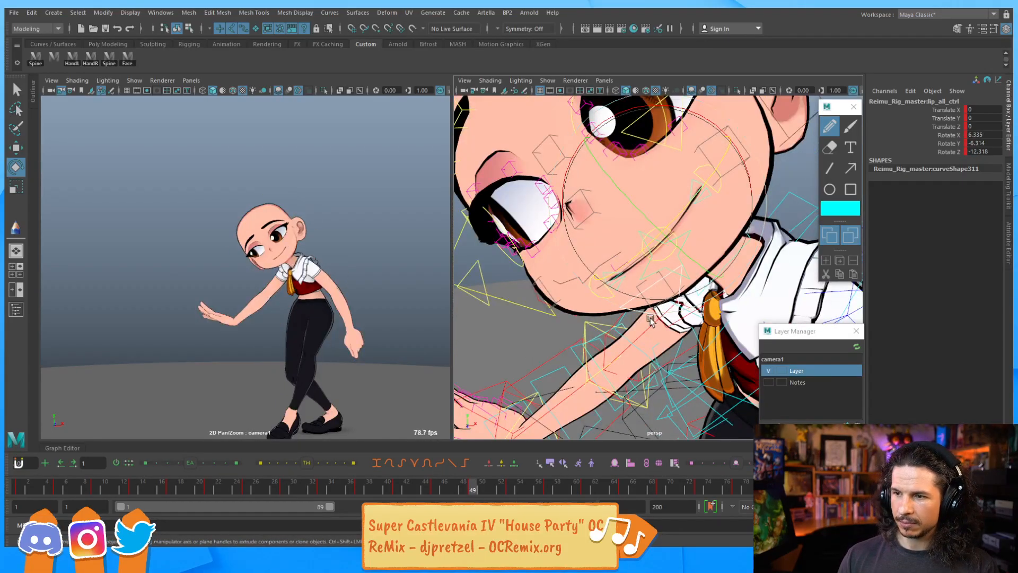
Select the lower lip main control at frame 49 and move it downward
{"action": "left_click", "coordinate": [663, 262]}
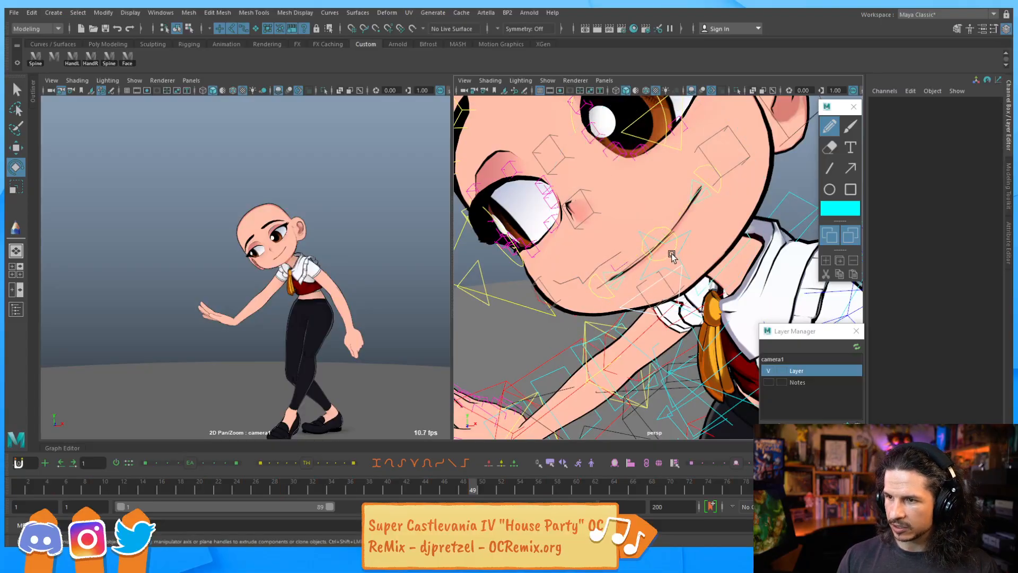
{"action": "left_click", "coordinate": [672, 256]}
{"action": "key", "text": "w"}
{"action": "left_click_drag", "start_coordinate": [642, 231], "coordinate": [682, 213]}
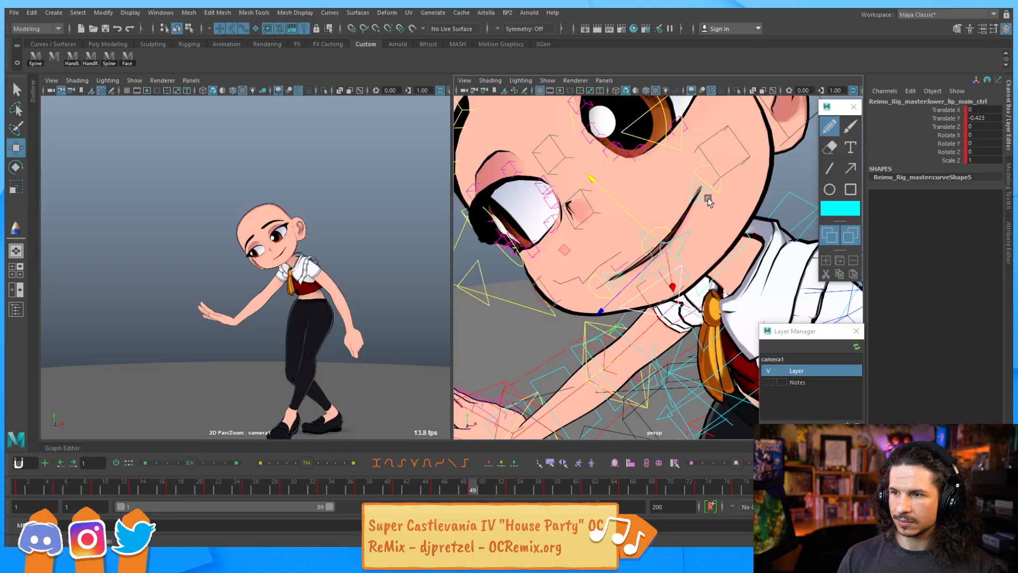
{"action": "left_click", "coordinate": [675, 211]}
{"action": "key", "text": "e"}
{"action": "left_click_drag", "start_coordinate": [642, 255], "coordinate": [662, 276]}
Step back and forth between frames 45 and 49 to review the mouth change
{"action": "key", "text": "comma"}
{"action": "key", "text": "comma"}
{"action": "key", "text": "comma"}
{"action": "key", "text": "period"}
{"action": "key", "text": "period"}
{"action": "key", "text": "period"}
{"action": "key", "text": "comma"}
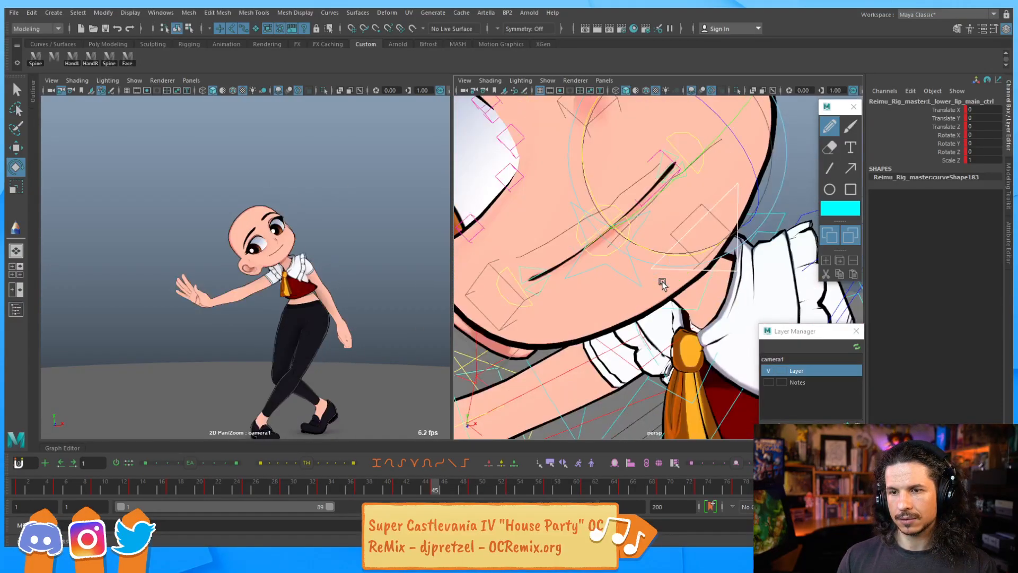
{"action": "left_click", "coordinate": [661, 282]}
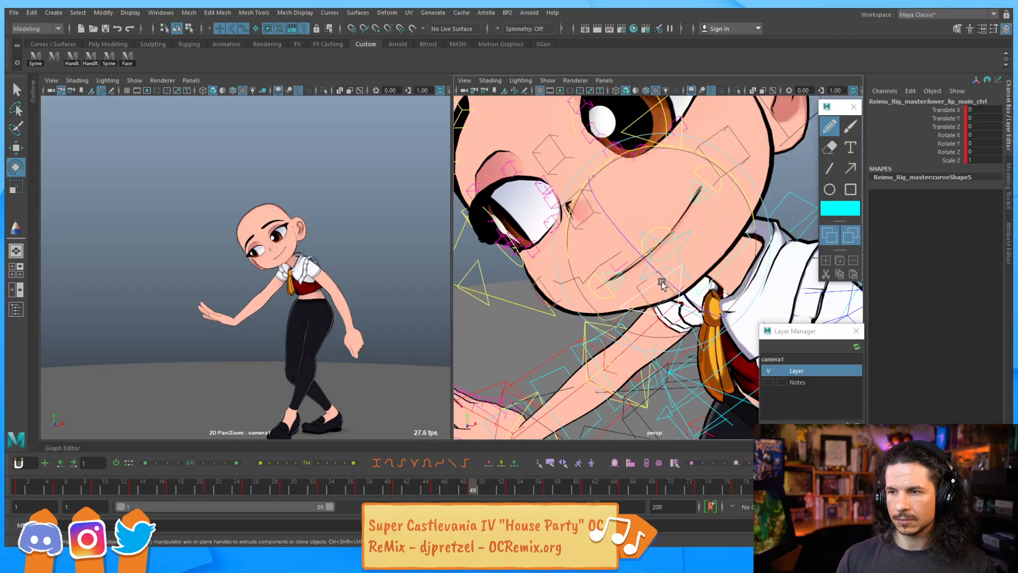
{"action": "key", "text": "comma"}
{"action": "key", "text": "comma"}
{"action": "key", "text": "comma"}
{"action": "key", "text": "period"}
{"action": "key", "text": "period"}
{"action": "key", "text": "period"}
{"action": "key", "text": "period"}
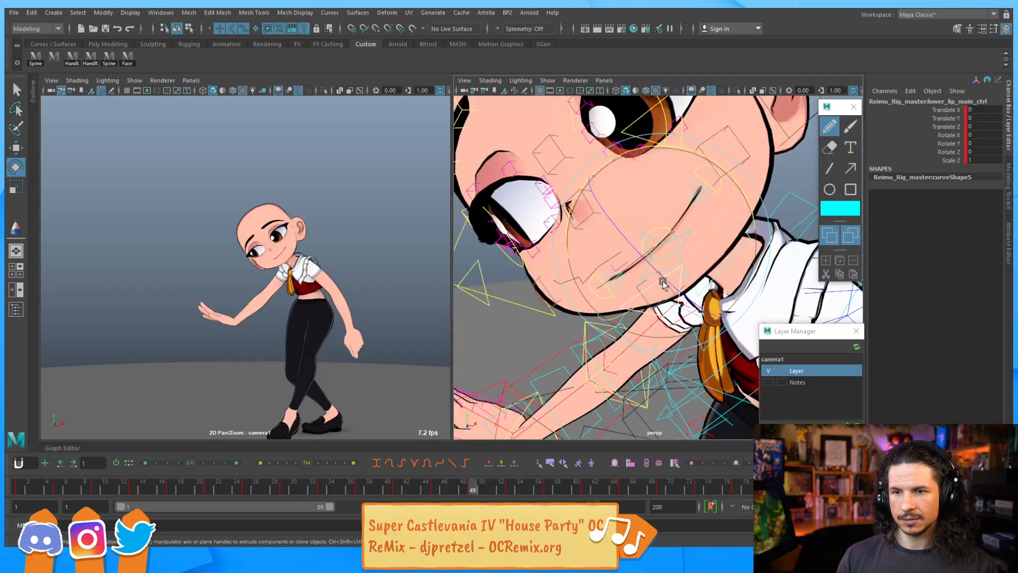
{"action": "key", "text": "comma"}
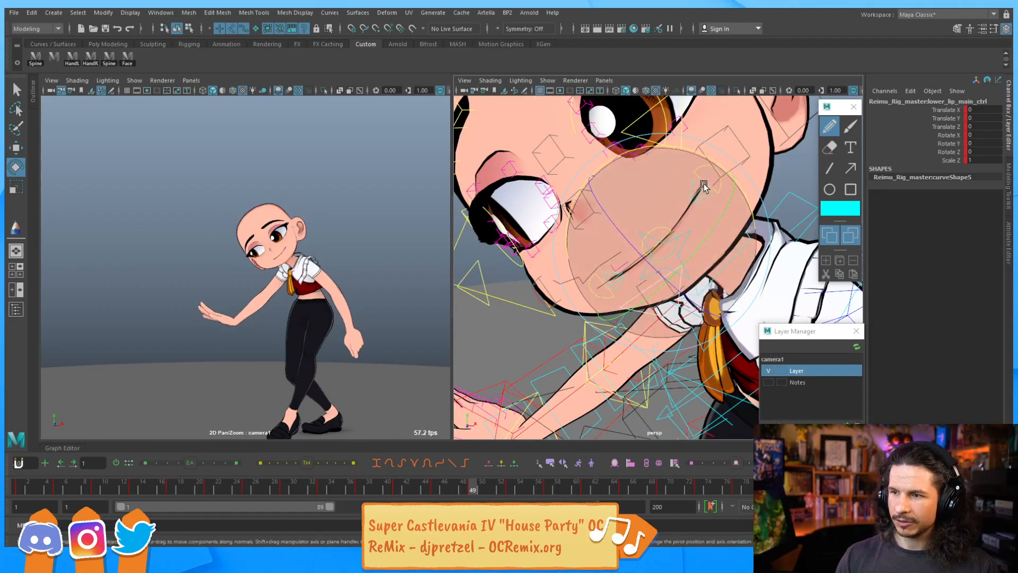
Select the character's right lip corner control and move it up and forward
{"action": "key", "text": "w"}
{"action": "left_click", "coordinate": [714, 185]}
{"action": "left_click_drag", "start_coordinate": [672, 234], "coordinate": [645, 269]}
{"action": "left_click_drag", "start_coordinate": [655, 213], "coordinate": [596, 280]}
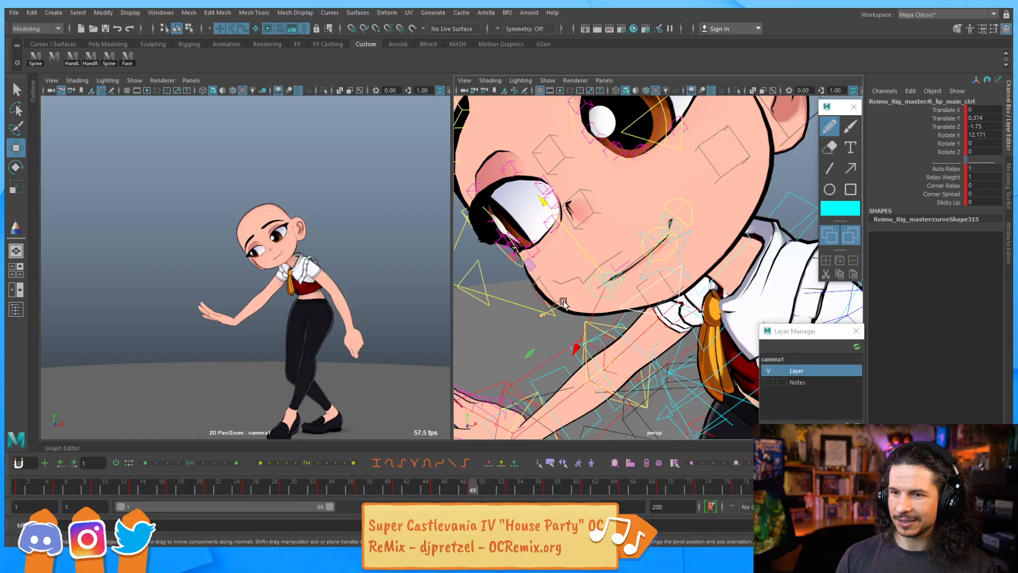
{"action": "left_click", "coordinate": [580, 295]}
{"action": "left_click_drag", "start_coordinate": [573, 295], "coordinate": [634, 222]}
{"action": "key", "text": "e"}
Select the character's left lip corner control and reposition it along the mouth
{"action": "scroll", "coordinate": [626, 244], "scroll_direction": "up", "scroll_amount": 3}
{"action": "key", "text": "q"}
{"action": "right_click_drag", "start_coordinate": [635, 223], "coordinate": [727, 193], "text": "alt"}
{"action": "middle_click_drag", "start_coordinate": [726, 193], "coordinate": [690, 235], "text": "alt"}
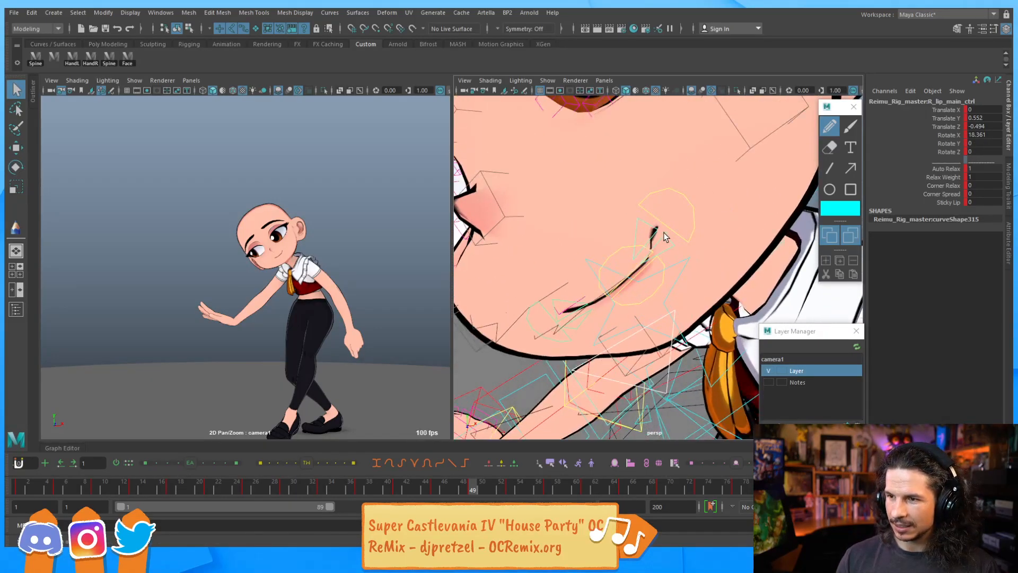
{"action": "key", "text": "e"}
{"action": "key", "text": "w"}
{"action": "mouse_move", "coordinate": [637, 259]}
{"action": "left_mouse_down"}
{"action": "mouse_move", "coordinate": [646, 240]}
{"action": "mouse_move", "coordinate": [636, 258]}
{"action": "left_mouse_up"}
{"action": "key", "text": "e"}
{"action": "key", "text": "w"}
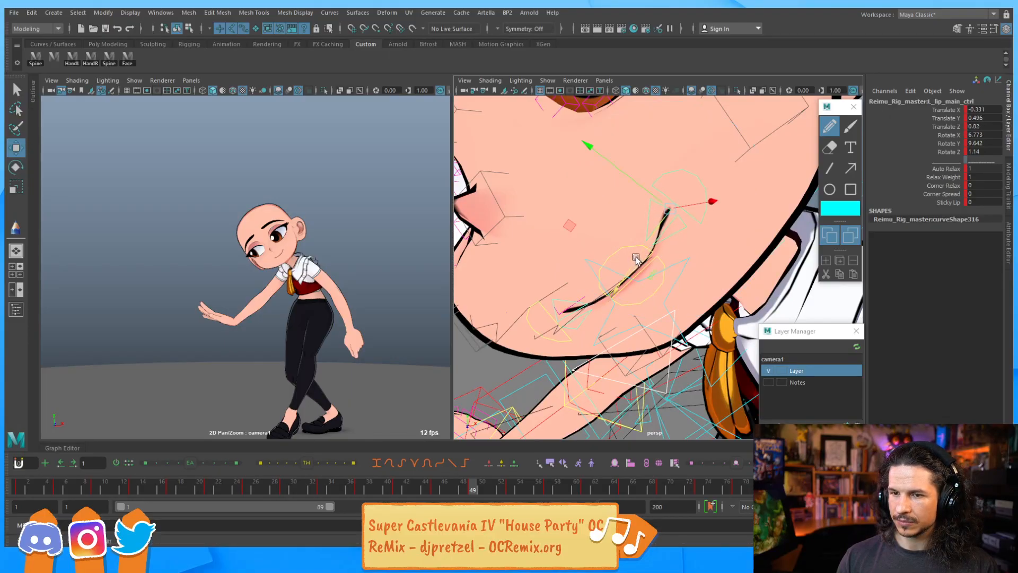
Step between neighbouring frames to review the mouth corners
{"action": "key", "text": "period"}
{"action": "key", "text": "comma"}
{"action": "key", "text": "comma"}
{"action": "key", "text": "comma"}
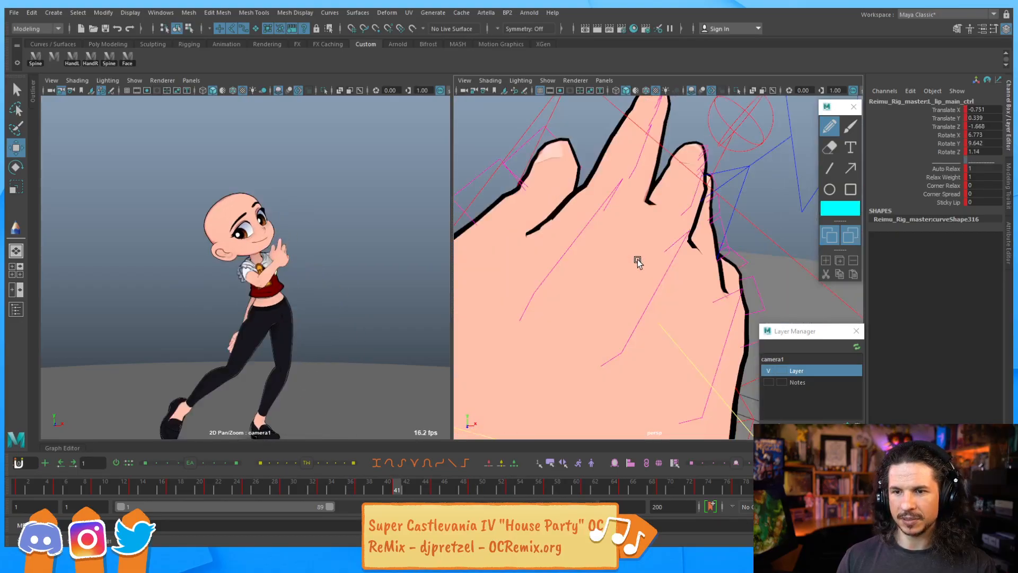
{"action": "key", "text": "period"}
{"action": "key", "text": "period"}
{"action": "key", "text": "comma"}
{"action": "key", "text": "period"}
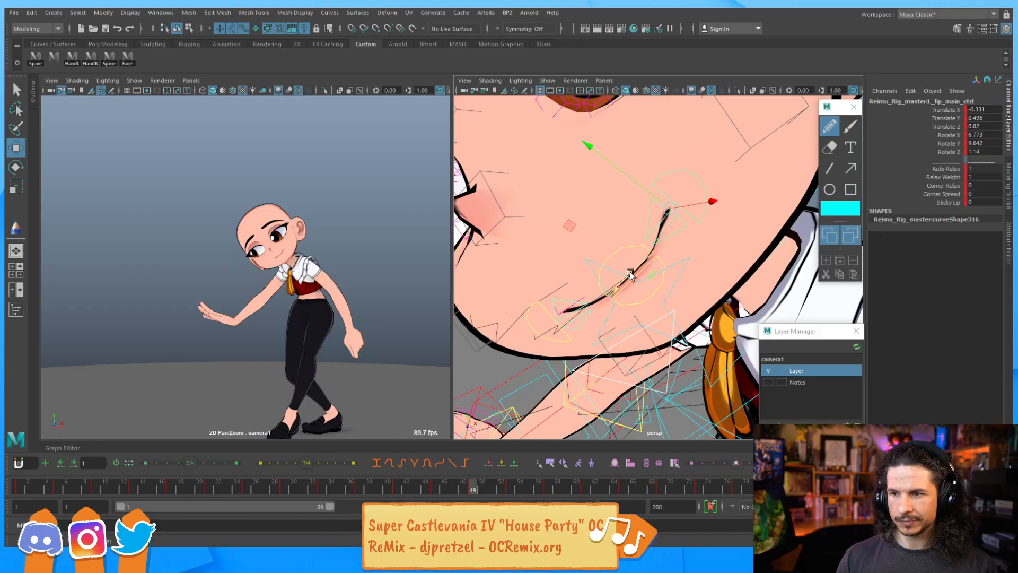
Select the lip_all control and rotate it further at frame 49
{"action": "left_click", "coordinate": [681, 264]}
{"action": "key", "text": "e"}
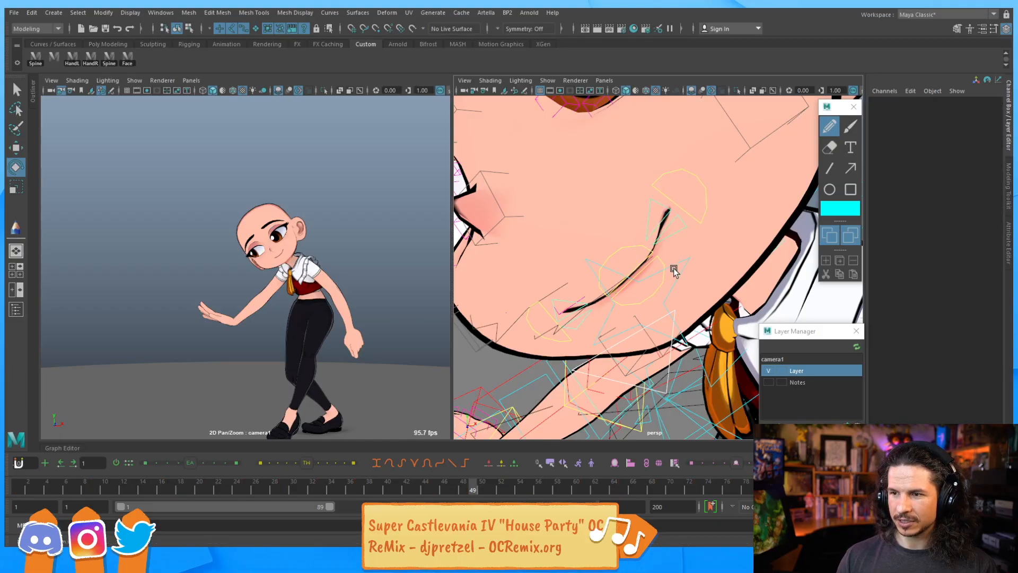
{"action": "left_click", "coordinate": [644, 271]}
{"action": "left_click_drag", "start_coordinate": [676, 247], "coordinate": [601, 237]}
At frame 45, move and rotate the character's right lip corner control
{"action": "key", "text": "comma"}
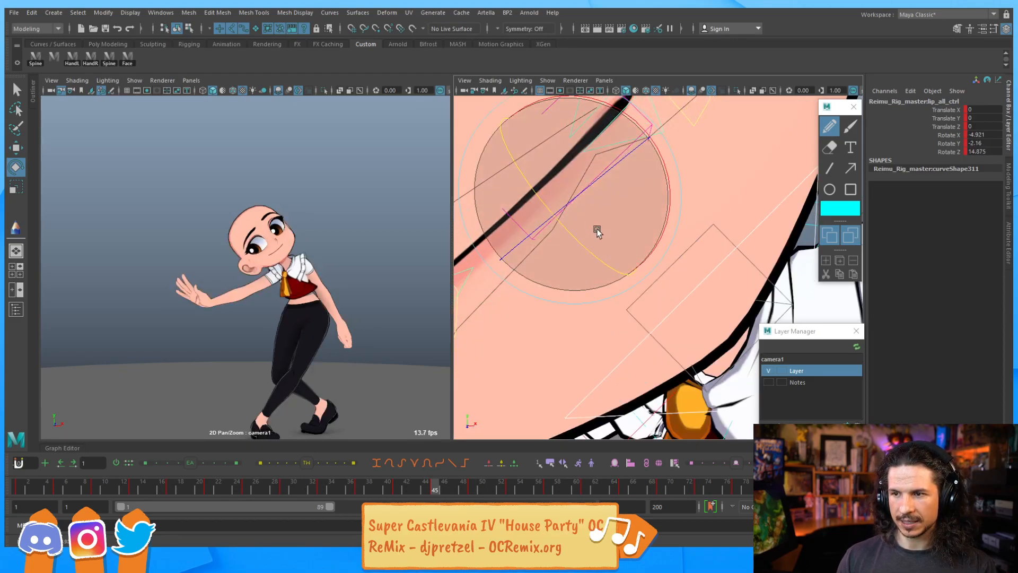
{"action": "right_click_drag", "start_coordinate": [669, 167], "coordinate": [594, 212], "text": "alt"}
{"action": "left_click_drag", "start_coordinate": [594, 212], "coordinate": [613, 242], "text": "alt"}
{"action": "key", "text": "q"}
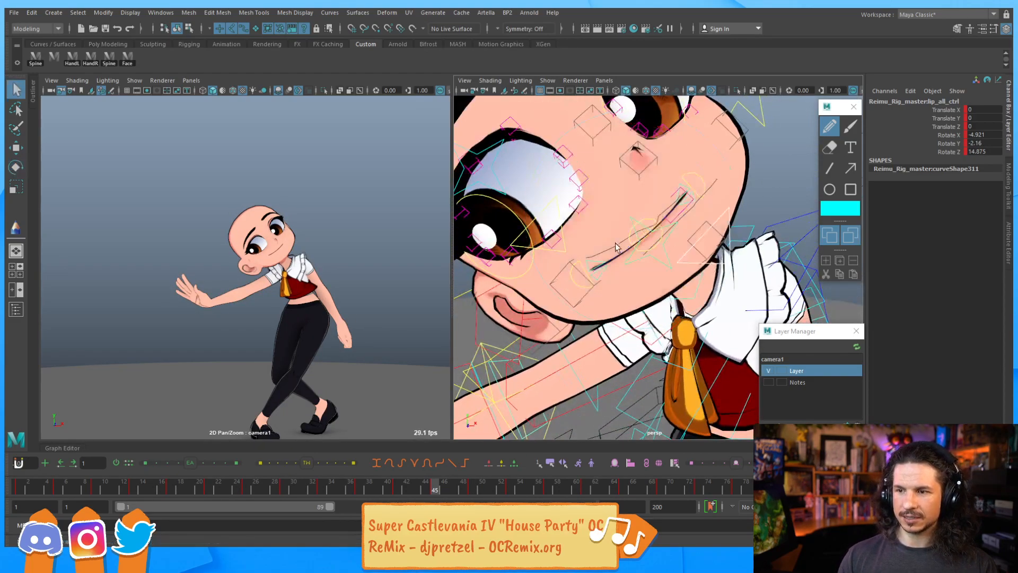
{"action": "left_click", "coordinate": [580, 265]}
{"action": "key", "text": "w"}
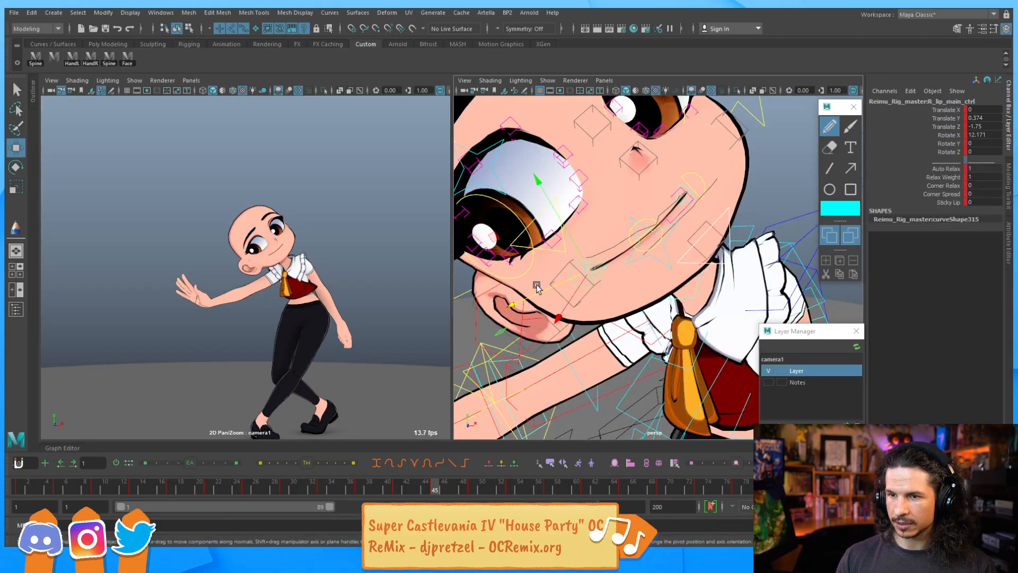
{"action": "left_click_drag", "start_coordinate": [560, 280], "coordinate": [599, 228]}
{"action": "key", "text": "e"}
{"action": "left_click_drag", "start_coordinate": [671, 182], "coordinate": [680, 185]}
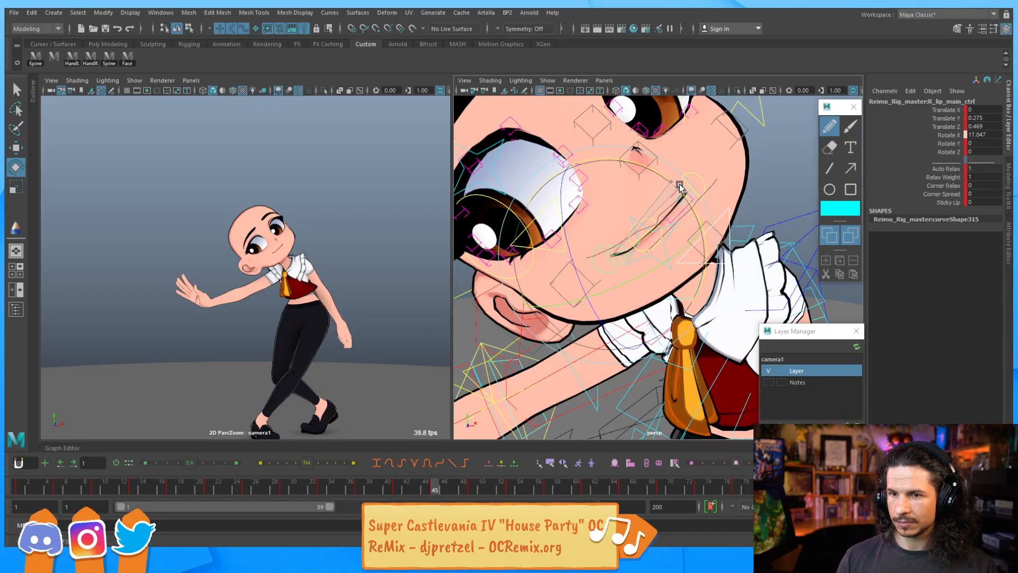
Select the character's left lip corner control and rotate it slightly
{"action": "key", "text": "q"}
{"action": "left_click", "coordinate": [671, 182]}
{"action": "key", "text": "e"}
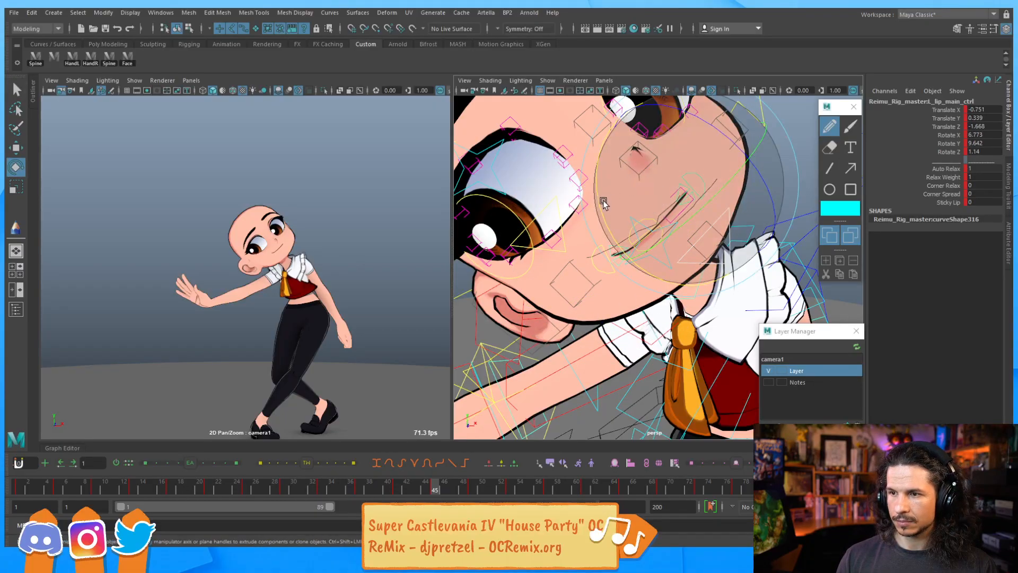
{"action": "left_click_drag", "start_coordinate": [604, 203], "coordinate": [604, 212]}
Select the lower lip main control and lower it slightly at frame 45
{"action": "key", "text": "q"}
{"action": "left_click", "coordinate": [656, 229]}
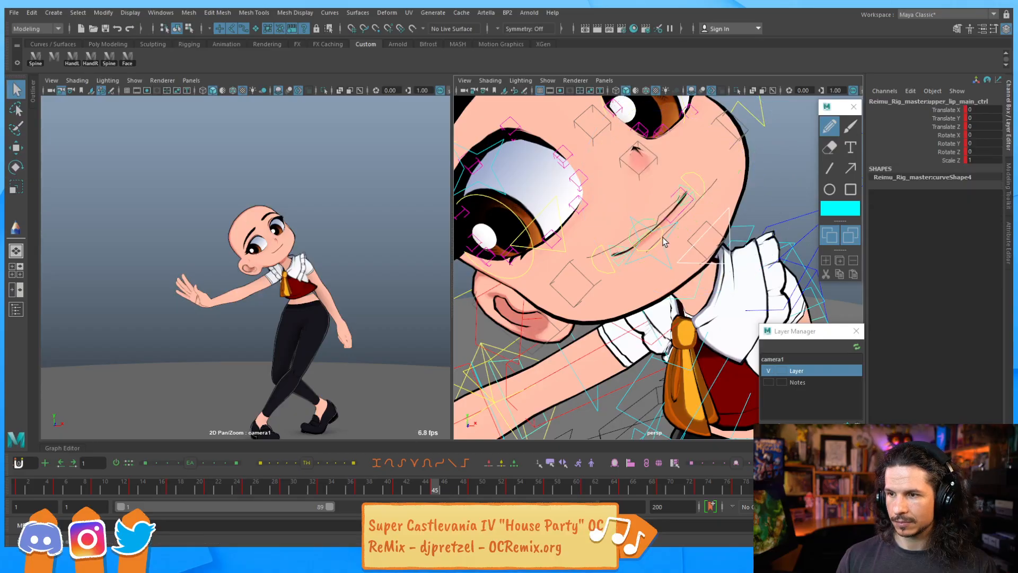
{"action": "left_click", "coordinate": [664, 229], "text": "shift"}
{"action": "key", "text": "w"}
{"action": "left_click_drag", "start_coordinate": [620, 208], "coordinate": [639, 226]}
Step back and forth between frames 41, 45 and 49 to review the mouth animation
{"action": "key", "text": "period"}
{"action": "key", "text": "period"}
{"action": "key", "text": "comma"}
{"action": "key", "text": "comma"}
{"action": "key", "text": "comma"}
{"action": "key", "text": "comma"}
{"action": "key", "text": "period"}
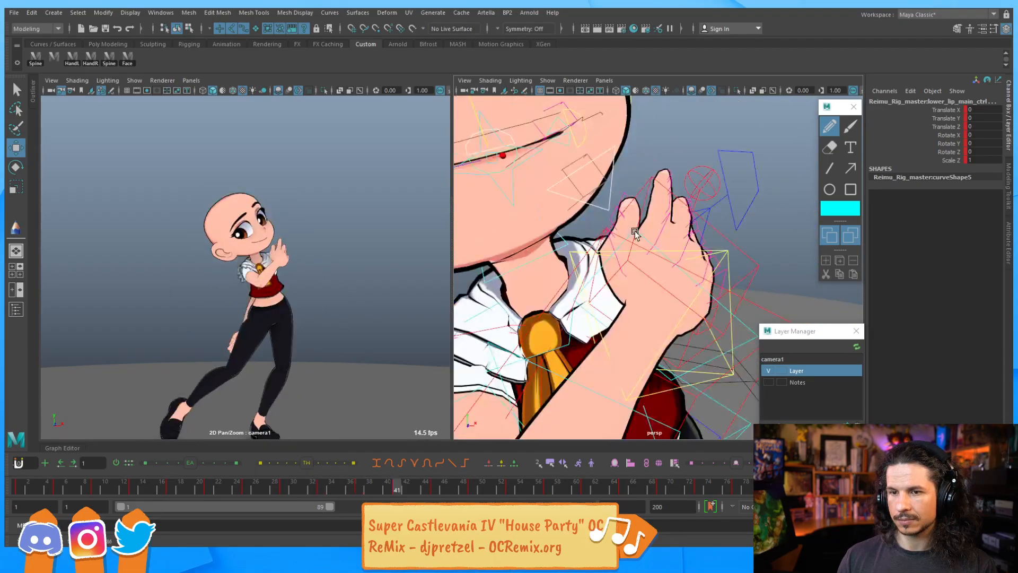
{"action": "key", "text": "period"}
{"action": "key", "text": "period"}
{"action": "key", "text": "period"}
{"action": "key", "text": "period"}
{"action": "key", "text": "period"}
{"action": "key", "text": "comma"}
{"action": "key", "text": "comma"}
{"action": "key", "text": "comma"}
{"action": "key", "text": "comma"}
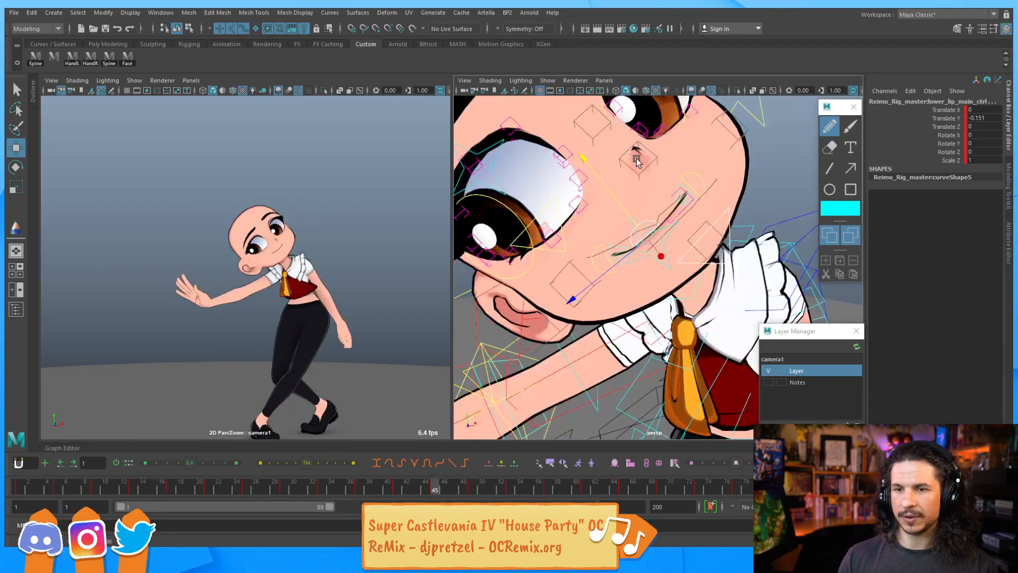
{"action": "key", "text": "comma"}
{"action": "key", "text": "comma"}
{"action": "key", "text": "period"}
{"action": "key", "text": "period"}
{"action": "key", "text": "period"}
{"action": "key", "text": "period"}
{"action": "key", "text": "comma"}
{"action": "key", "text": "comma"}
{"action": "key", "text": "comma"}
{"action": "key", "text": "comma"}
{"action": "key", "text": "period"}
{"action": "key", "text": "period"}
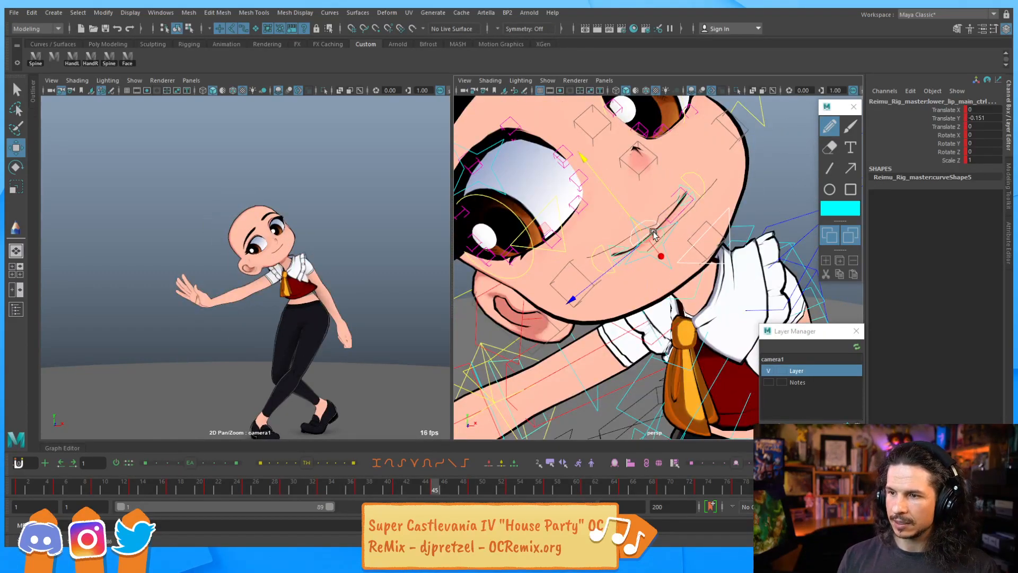
Select the lip_all control and refine its rotation at frames 45 and 49
{"action": "left_click", "coordinate": [655, 267]}
{"action": "key", "text": "e"}
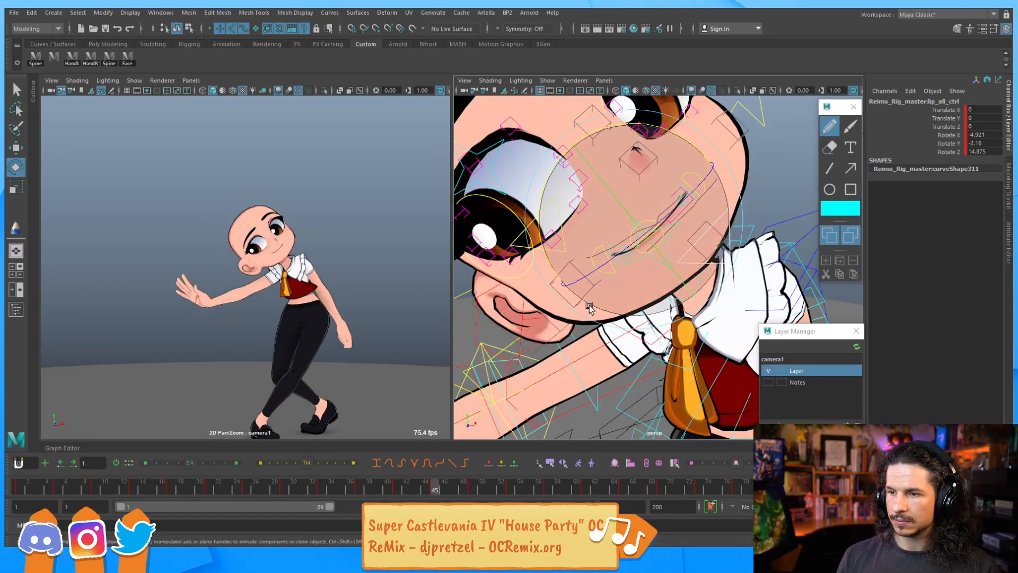
{"action": "left_click_drag", "start_coordinate": [601, 265], "coordinate": [596, 267]}
{"action": "left_click_drag", "start_coordinate": [538, 219], "coordinate": [564, 223]}
{"action": "left_click_drag", "start_coordinate": [616, 252], "coordinate": [665, 246]}
{"action": "key", "text": "period"}
{"action": "left_click_drag", "start_coordinate": [563, 192], "coordinate": [563, 195]}
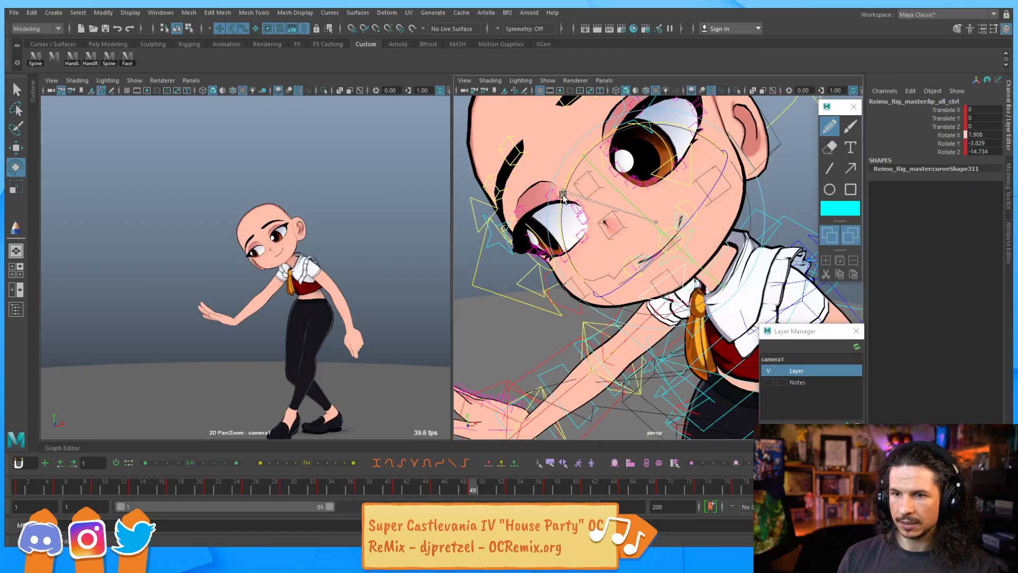
{"action": "key", "text": "comma"}
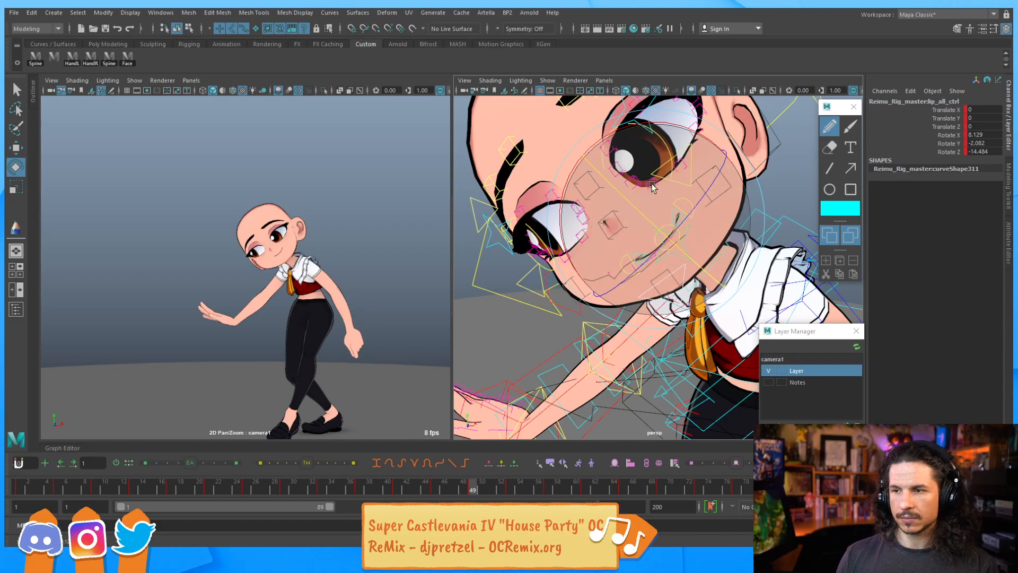
Try scaling the upper and lower lip main controls to flatten the mouth
{"action": "right_click_drag", "start_coordinate": [660, 210], "coordinate": [690, 226], "text": "alt"}
{"action": "key", "text": "q"}
{"action": "middle_click_drag", "start_coordinate": [690, 226], "coordinate": [650, 252], "text": "alt"}
{"action": "right_click_drag", "start_coordinate": [651, 252], "coordinate": [691, 249], "text": "alt"}
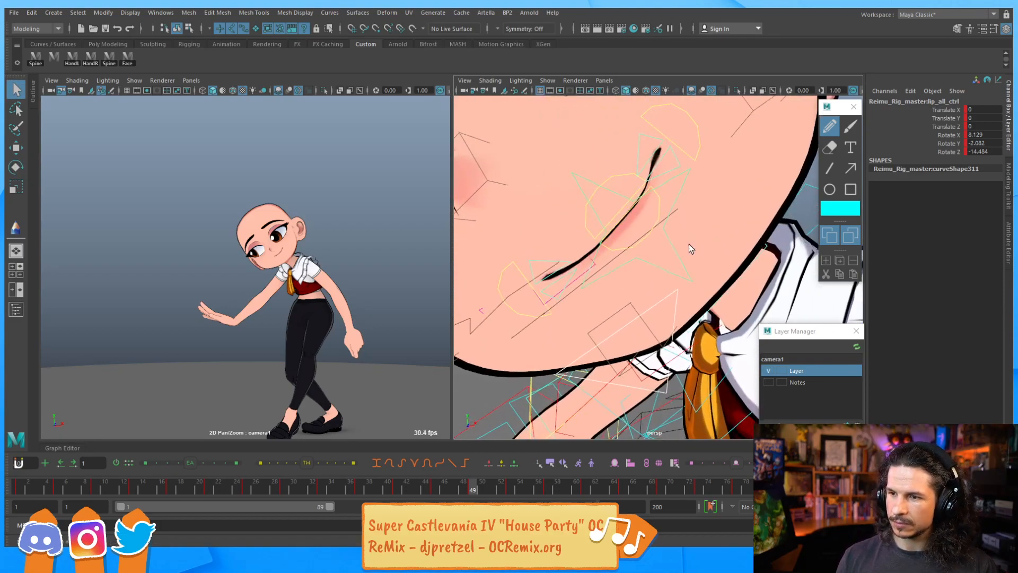
{"action": "left_click", "coordinate": [587, 257]}
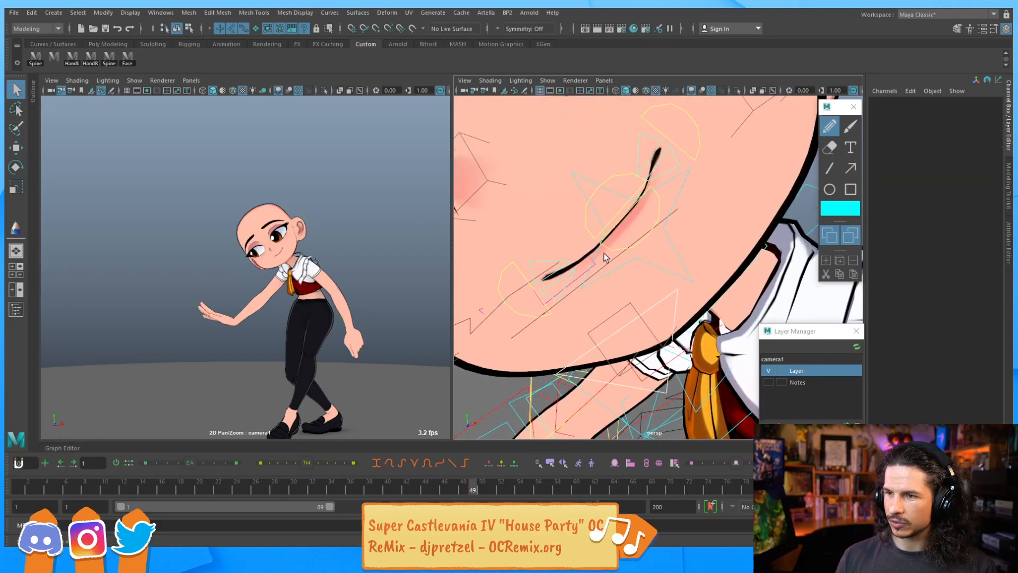
{"action": "left_click", "coordinate": [662, 208]}
{"action": "key", "text": "e"}
{"action": "key", "text": "r"}
{"action": "middle_click_drag", "start_coordinate": [751, 144], "coordinate": [738, 154]}
{"action": "middle_click_drag", "start_coordinate": [694, 195], "coordinate": [629, 183]}
{"action": "left_click", "coordinate": [687, 155]}
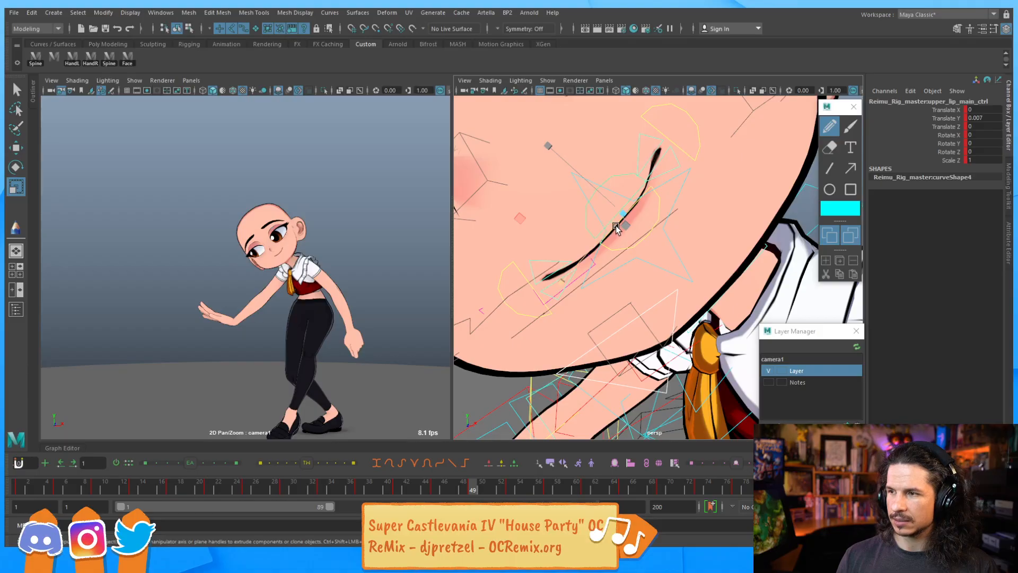
{"action": "key", "text": "e"}
{"action": "key", "text": "w"}
{"action": "key", "text": "r"}
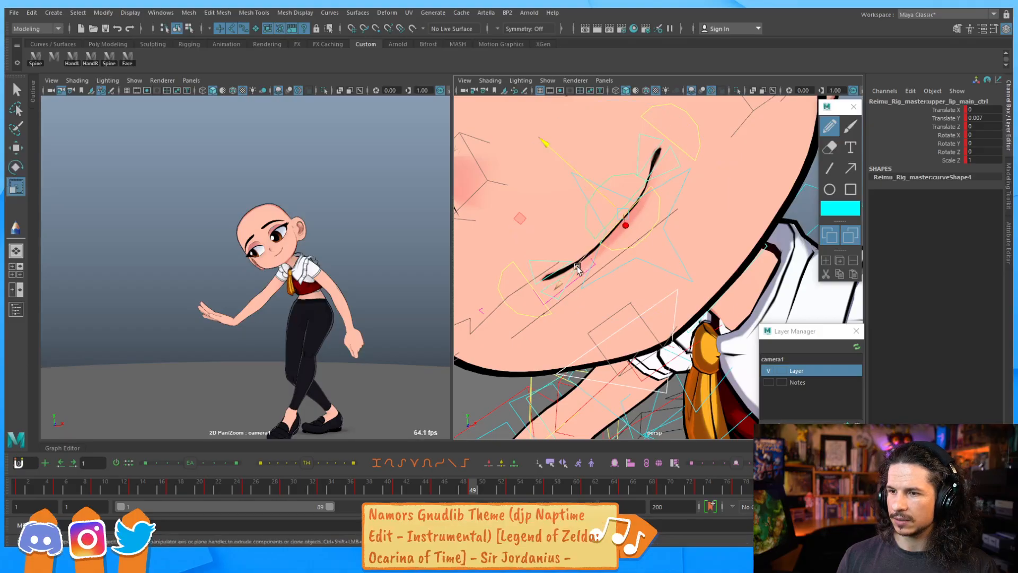
{"action": "left_click_drag", "start_coordinate": [564, 281], "coordinate": [616, 230]}
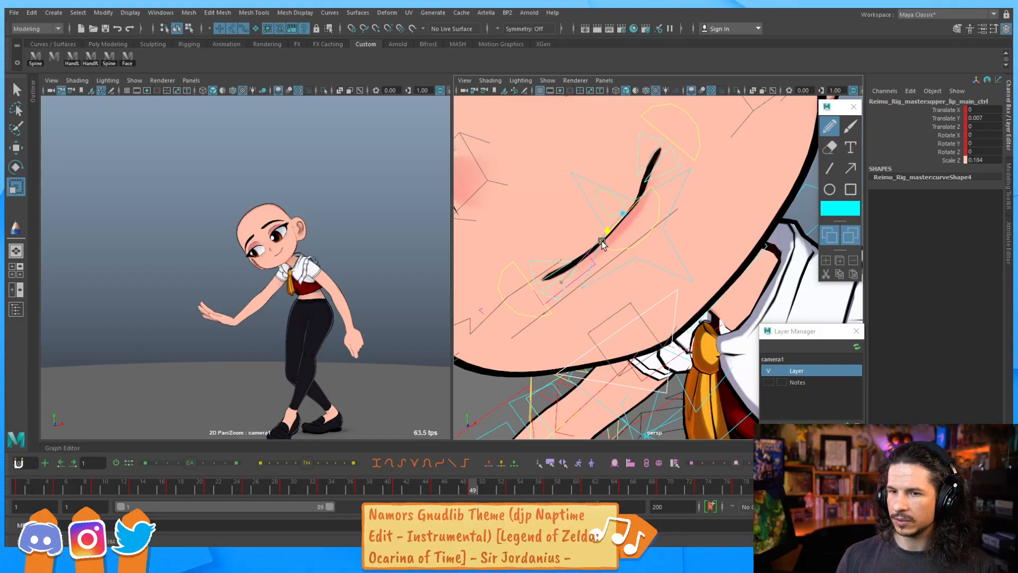
{"action": "left_click", "coordinate": [577, 282]}
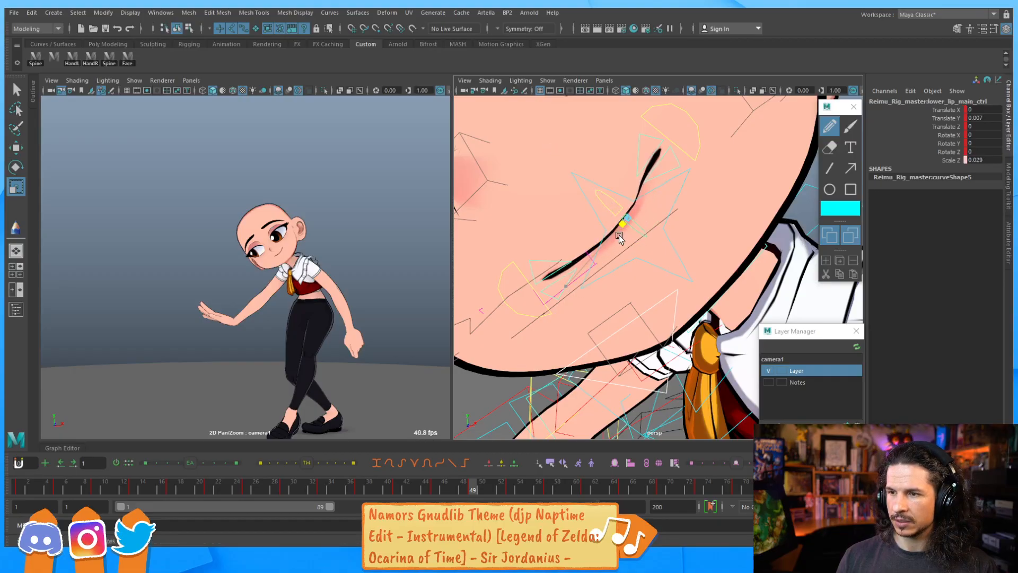
{"action": "left_click_drag", "start_coordinate": [613, 240], "coordinate": [610, 246]}
{"action": "key", "text": "ctrl+z"}
{"action": "key", "text": "ctrl+z"}
{"action": "key", "text": "ctrl+z"}
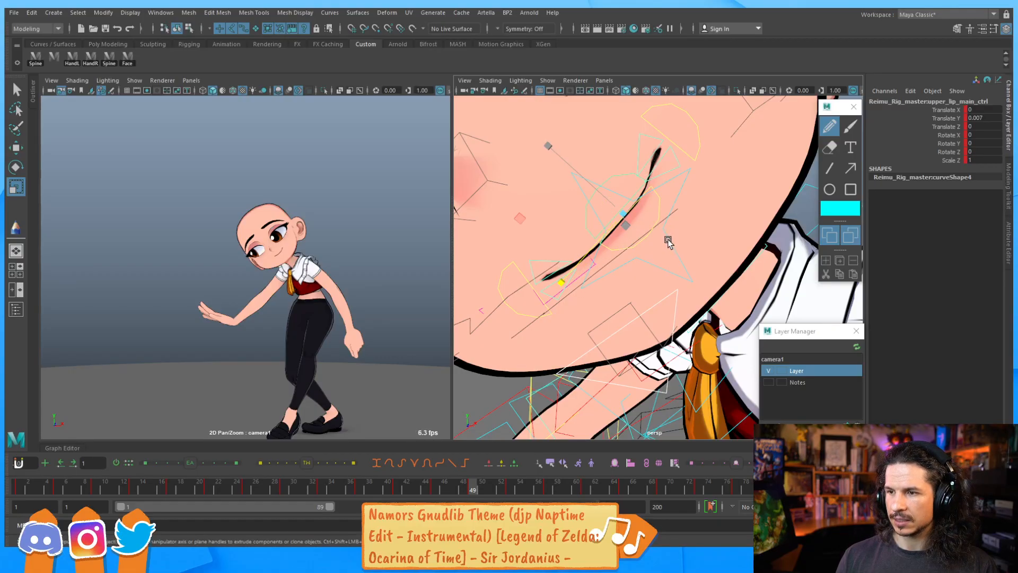
Try adjusting the lip main control's Corner Relax and Corner Spread attributes
{"action": "left_click", "coordinate": [667, 240]}
{"action": "left_click", "coordinate": [685, 154]}
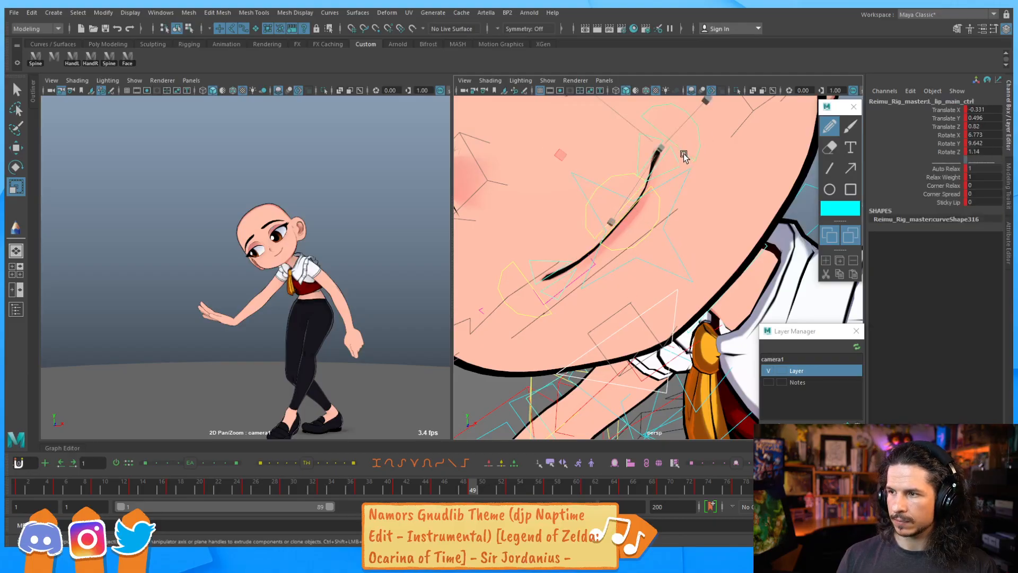
{"action": "left_click", "coordinate": [945, 186]}
{"action": "middle_click_drag", "start_coordinate": [693, 211], "coordinate": [689, 232]}
{"action": "key", "text": "ctrl+z"}
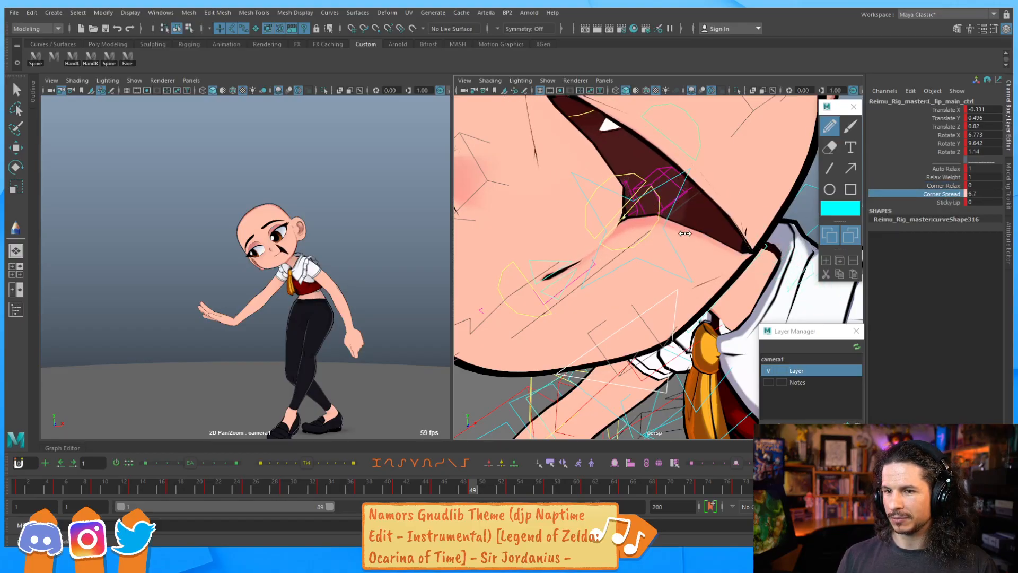
{"action": "key", "text": "ctrl+z"}
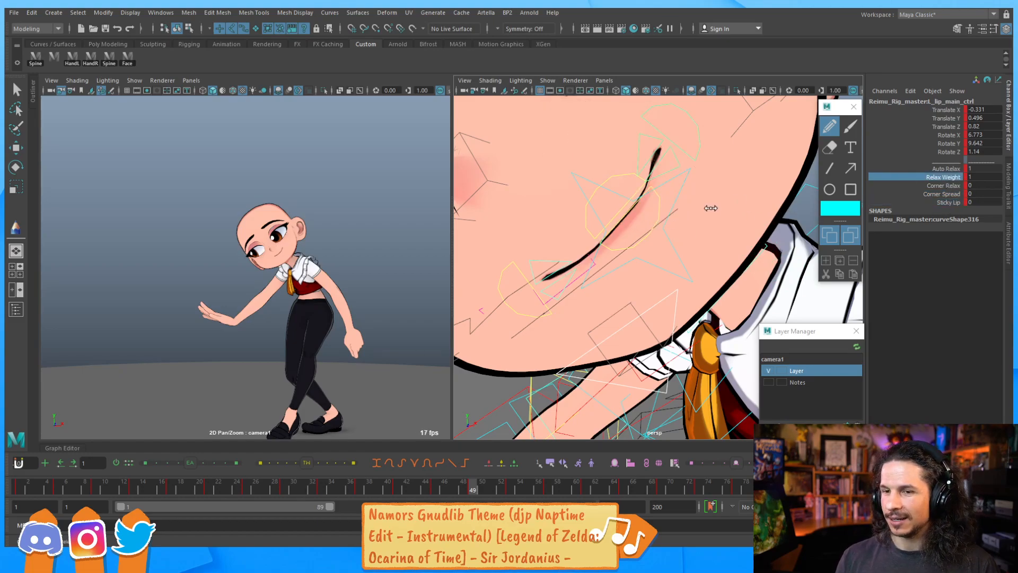
{"action": "left_click", "coordinate": [939, 194]}
{"action": "middle_click_drag", "start_coordinate": [710, 220], "coordinate": [686, 227]}
{"action": "key", "text": "ctrl+z"}
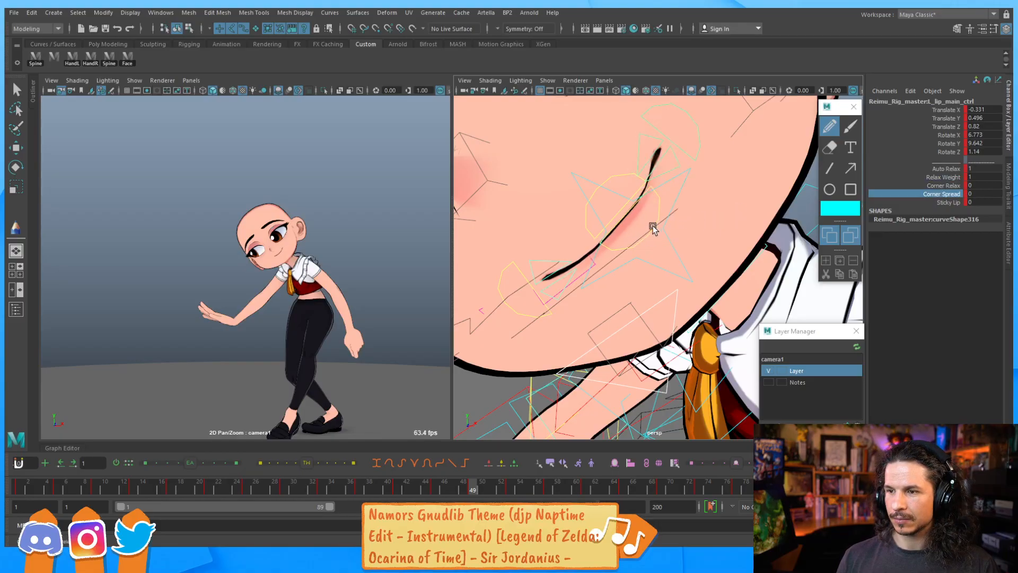
Move the upper lip main control down and forward to bend the mouth line
{"action": "left_click", "coordinate": [649, 225]}
{"action": "key", "text": "r"}
{"action": "key", "text": "w"}
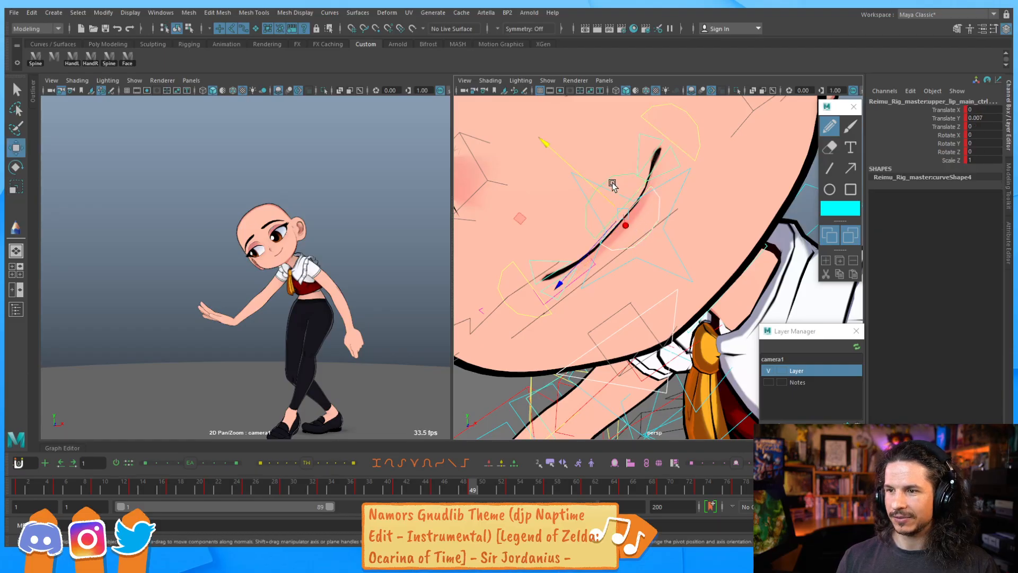
{"action": "middle_click_drag", "start_coordinate": [592, 183], "coordinate": [572, 289]}
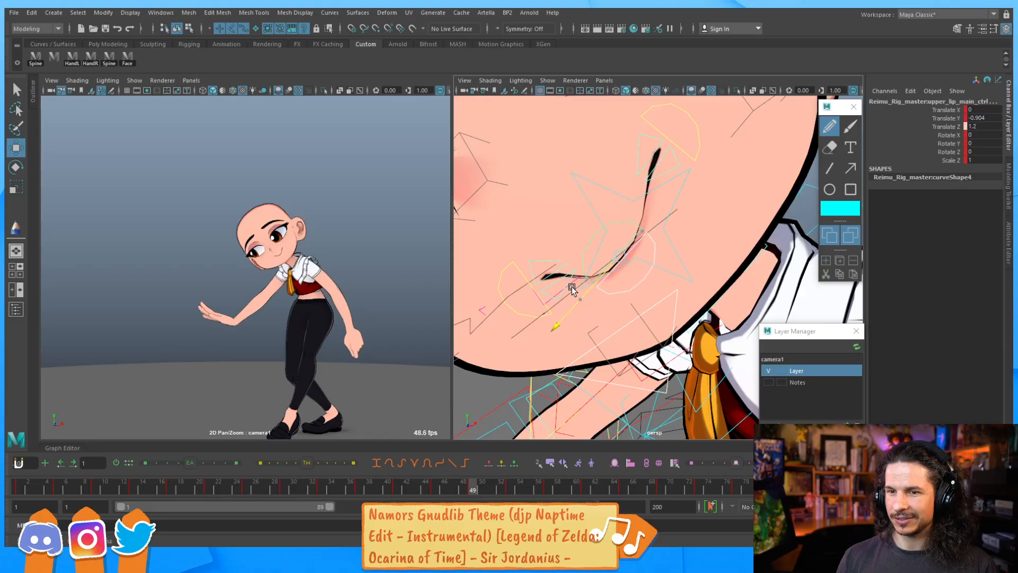
{"action": "left_click_drag", "start_coordinate": [589, 231], "coordinate": [586, 228]}
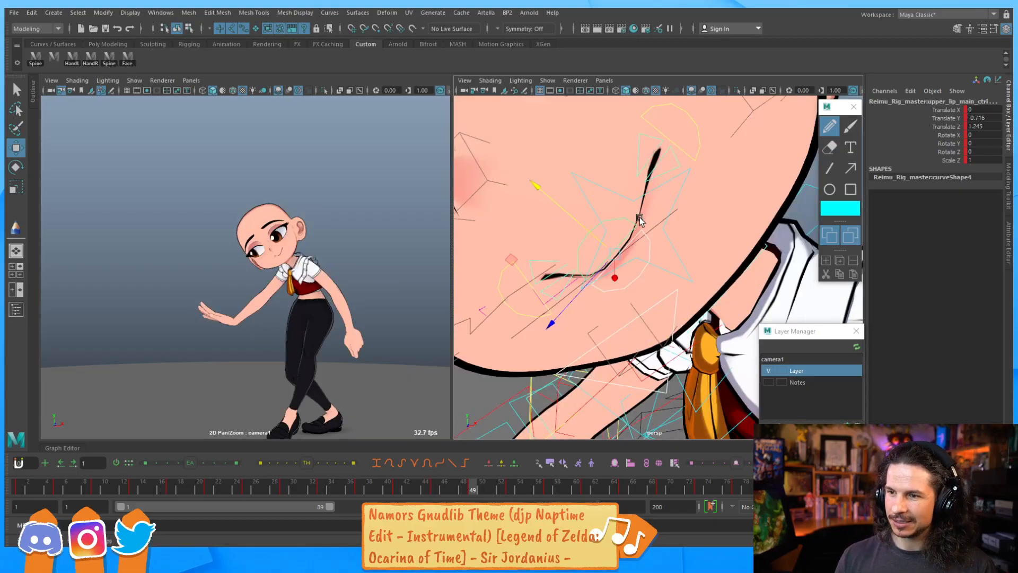
{"action": "key", "text": "ctrl+z"}
{"action": "key", "text": "ctrl+z"}
{"action": "key", "text": "ctrl+z"}
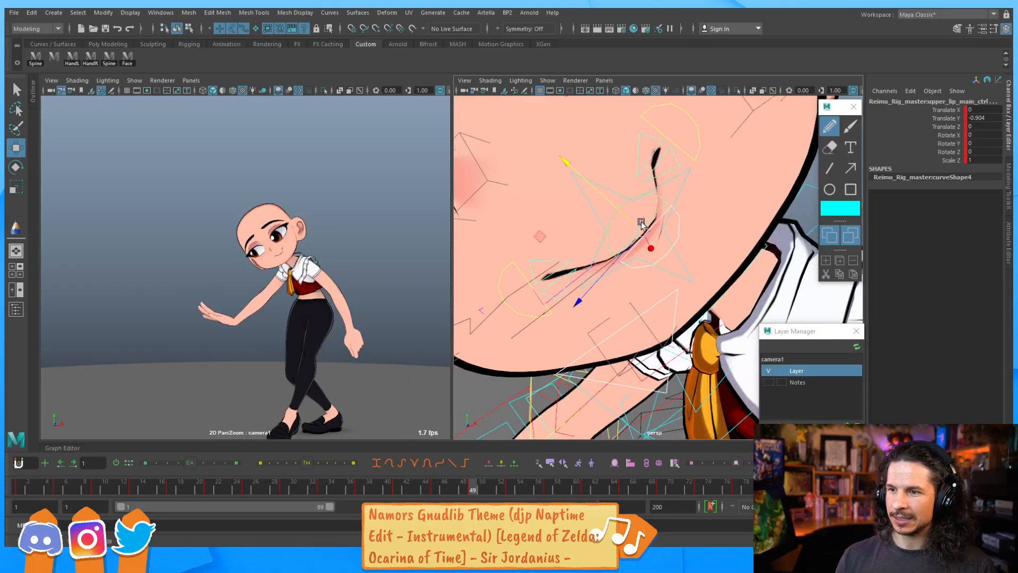
{"action": "middle_click_drag", "start_coordinate": [600, 195], "coordinate": [562, 281]}
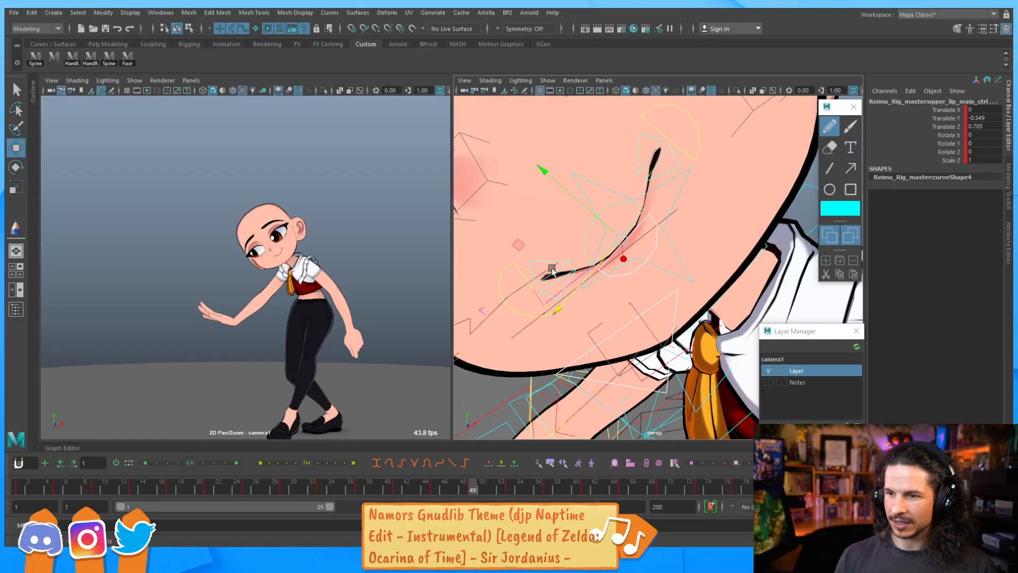
Rotate the right upper lip control slightly and select the lower lip main control
{"action": "left_click", "coordinate": [564, 265]}
{"action": "left_click", "coordinate": [566, 271]}
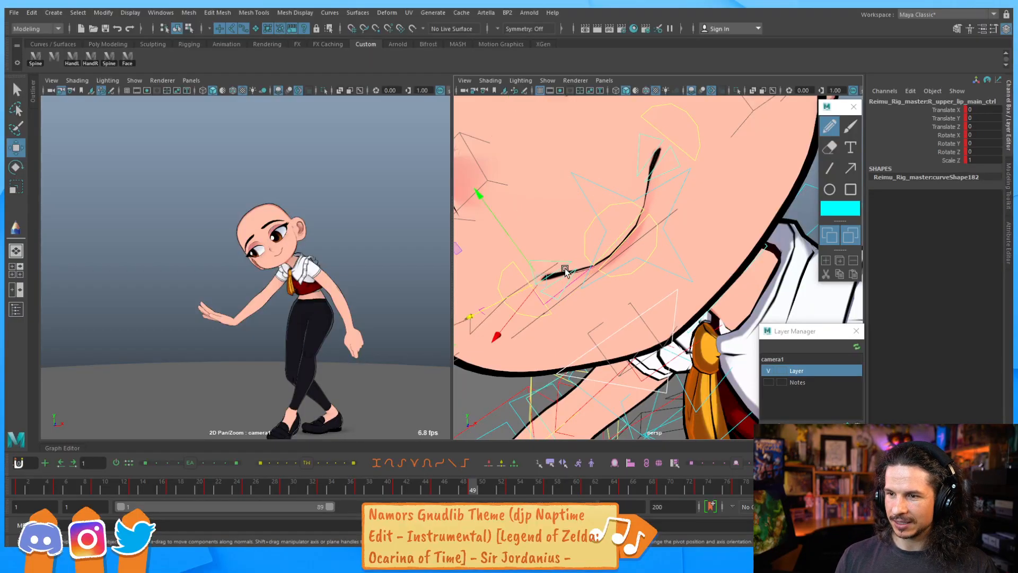
{"action": "left_click", "coordinate": [548, 316]}
{"action": "key", "text": "e"}
{"action": "left_click_drag", "start_coordinate": [605, 224], "coordinate": [562, 203]}
{"action": "left_click", "coordinate": [685, 152]}
{"action": "left_click_drag", "start_coordinate": [628, 204], "coordinate": [621, 244]}
{"action": "left_click", "coordinate": [613, 232]}
{"action": "left_click", "coordinate": [614, 235]}
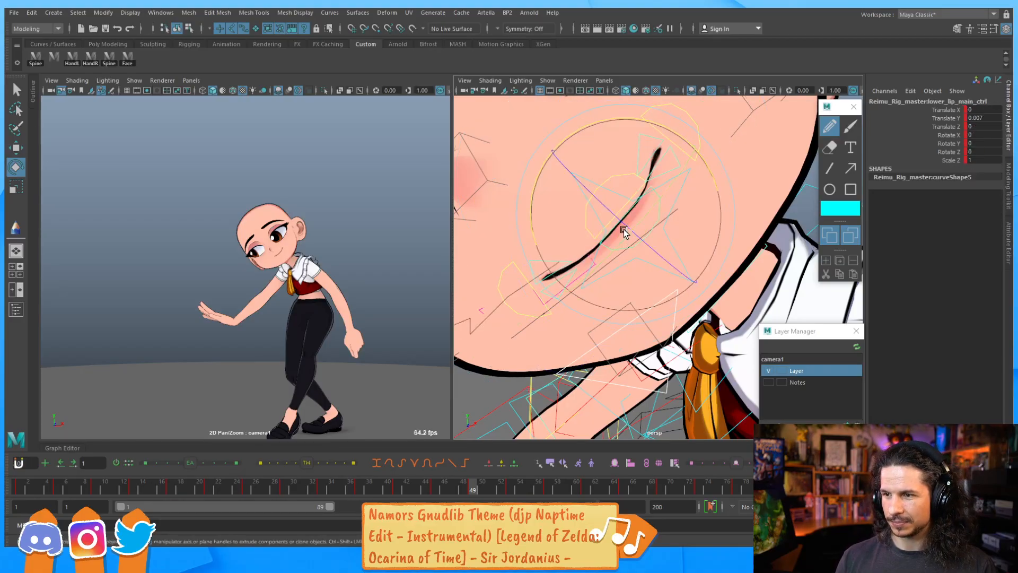
Step through the keys between frames 37 and 49 to review the mouth poses
{"action": "key", "text": "alt+comma"}
{"action": "key", "text": "alt+comma"}
{"action": "key", "text": "alt+comma"}
{"action": "key", "text": "alt+comma"}
{"action": "key", "text": "alt+comma"}
{"action": "key", "text": "alt+comma"}
{"action": "key", "text": "alt+comma"}
{"action": "key", "text": "alt+comma"}
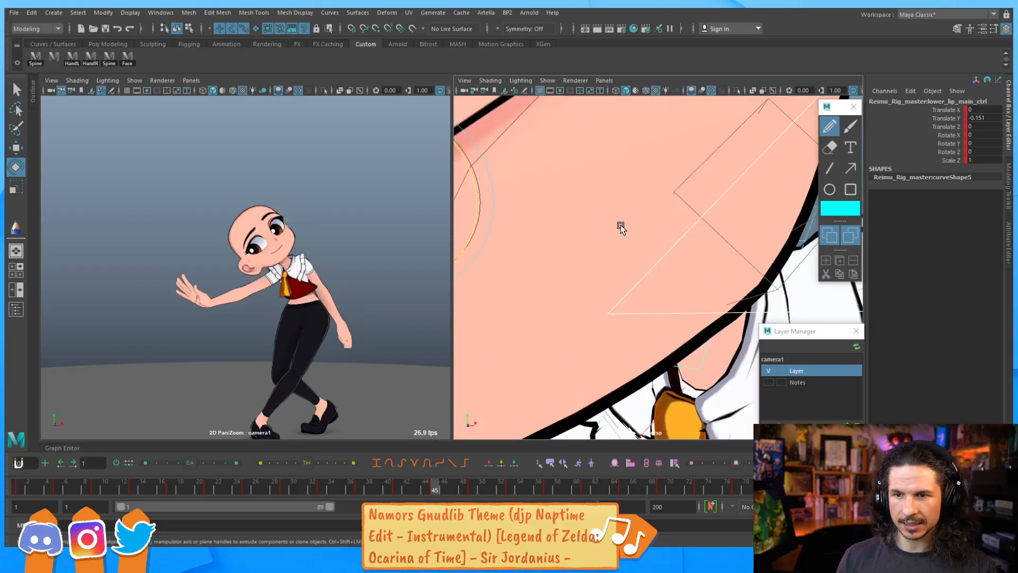
{"action": "key", "text": "period"}
{"action": "key", "text": "period"}
{"action": "key", "text": "period"}
{"action": "key", "text": "comma"}
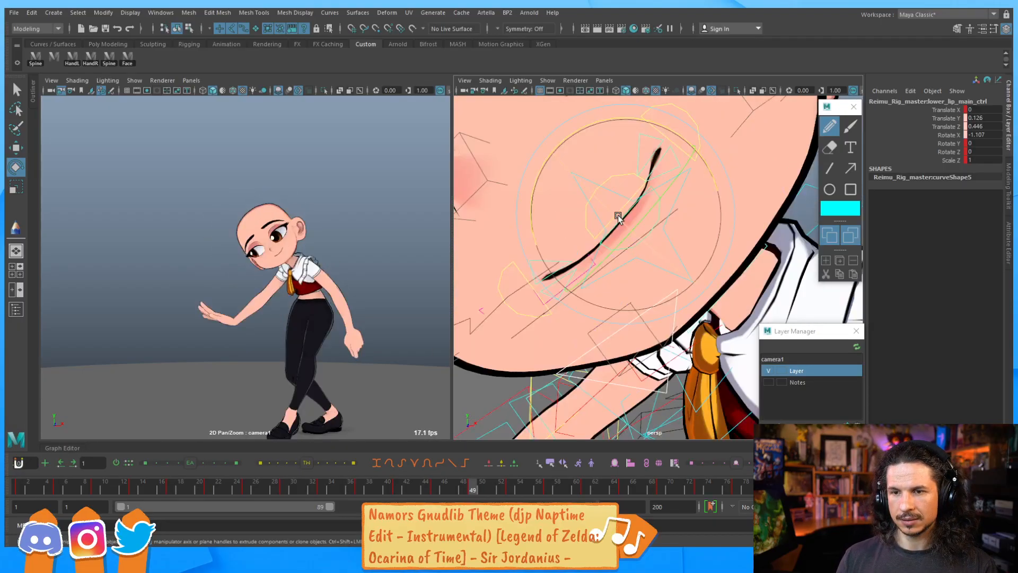
{"action": "key", "text": "comma"}
{"action": "key", "text": "comma"}
{"action": "key", "text": "comma"}
{"action": "key", "text": "comma"}
{"action": "key", "text": "period"}
{"action": "key", "text": "period"}
{"action": "key", "text": "period"}
{"action": "key", "text": "period"}
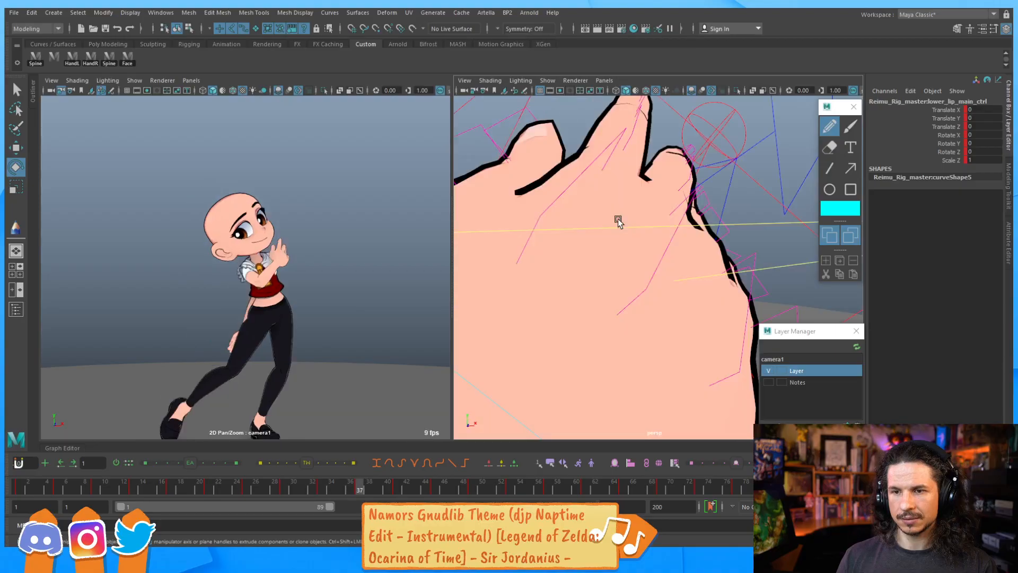
{"action": "key", "text": "comma"}
{"action": "key", "text": "comma"}
{"action": "key", "text": "period"}
{"action": "key", "text": "period"}
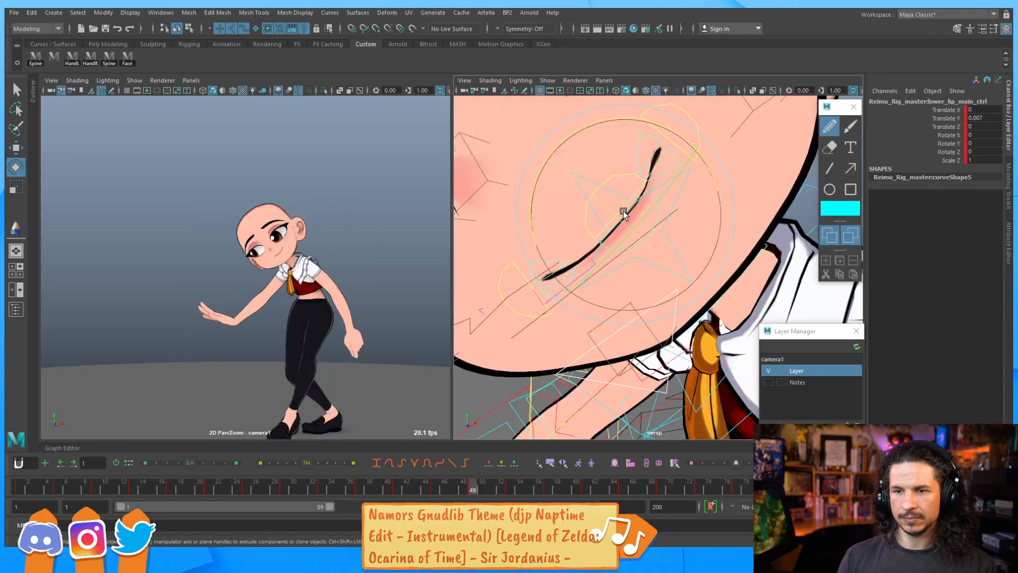
Move the eyeball aim master control down and outward to redirect the gaze
{"action": "scroll", "coordinate": [666, 152], "scroll_direction": "down", "scroll_amount": 5}
{"action": "left_click_drag", "start_coordinate": [517, 151], "coordinate": [525, 246], "text": "alt"}
{"action": "key", "text": "w"}
{"action": "left_click", "coordinate": [505, 293]}
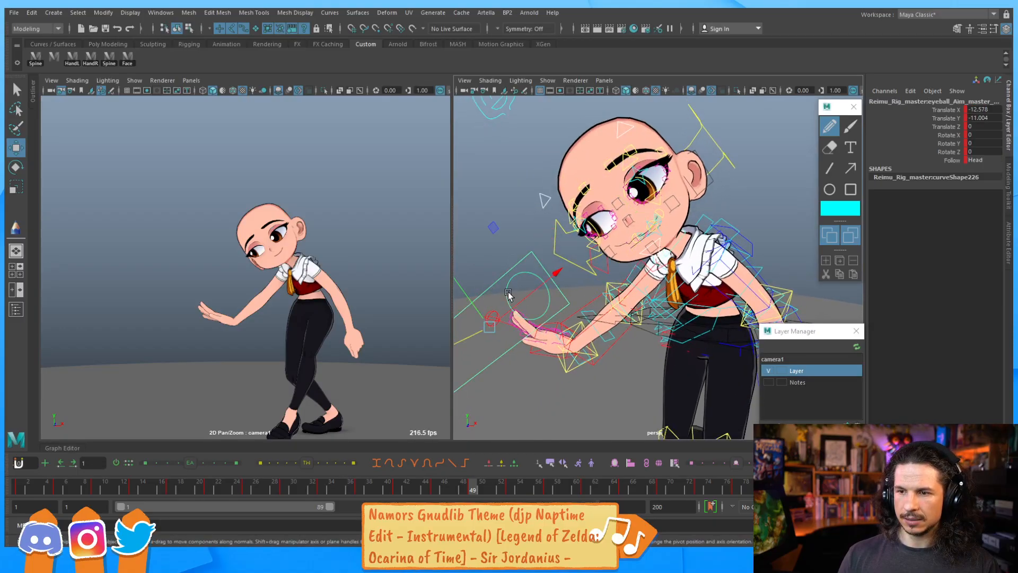
{"action": "left_click_drag", "start_coordinate": [549, 279], "coordinate": [501, 310]}
Reset the right eyeball aim control's Translate X and Y to 0
{"action": "left_click", "coordinate": [541, 278]}
{"action": "left_click_drag", "start_coordinate": [972, 126], "coordinate": [976, 109]}
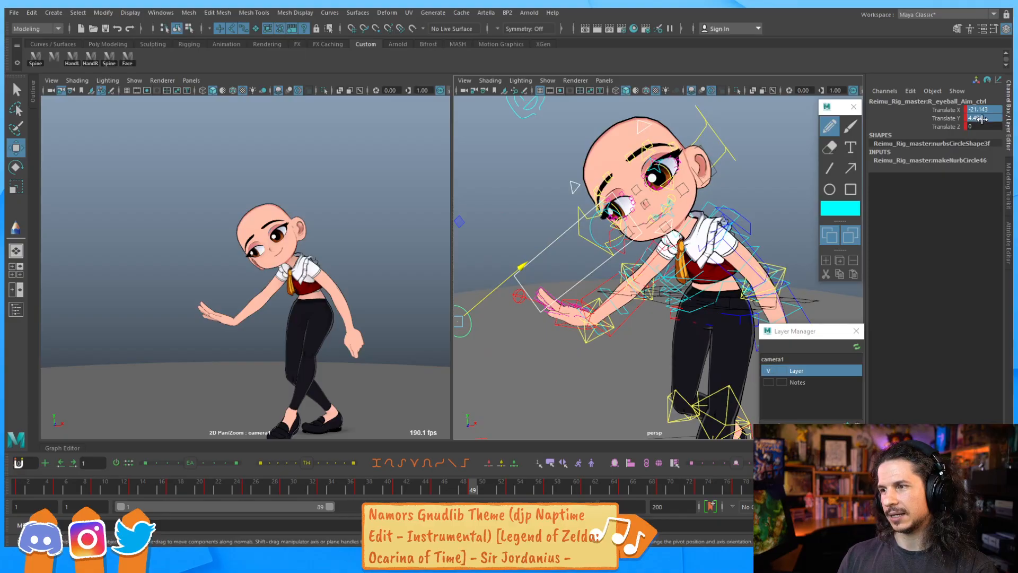
{"action": "type", "text": "0"}
{"action": "key", "text": "Return"}
{"action": "left_click_drag", "start_coordinate": [543, 280], "coordinate": [558, 214]}
{"action": "key", "text": "ctrl+z"}
{"action": "left_click", "coordinate": [553, 243]}
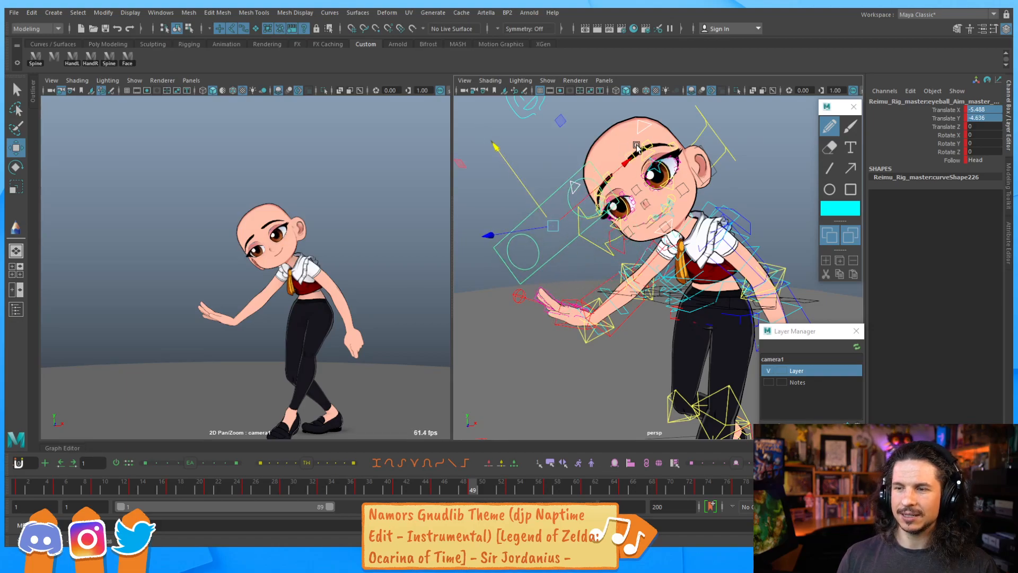
Move the right eyebrow's brow controls to lower and reshape the brow
{"action": "middle_click_drag", "start_coordinate": [620, 175], "coordinate": [629, 204], "text": "alt"}
{"action": "right_click_drag", "start_coordinate": [629, 212], "coordinate": [631, 273], "text": "alt"}
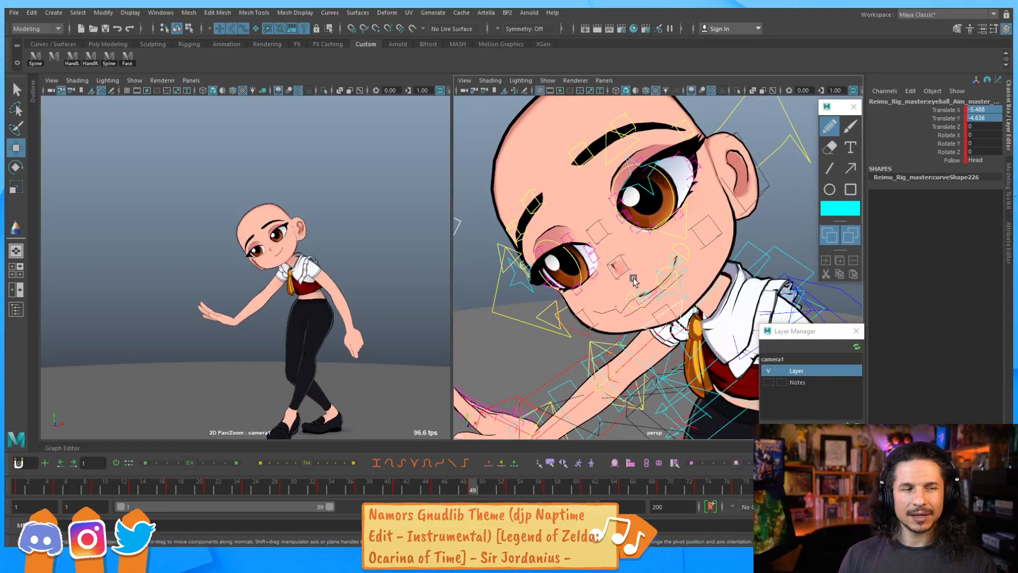
{"action": "right_click_drag", "start_coordinate": [634, 280], "coordinate": [584, 257], "text": "alt"}
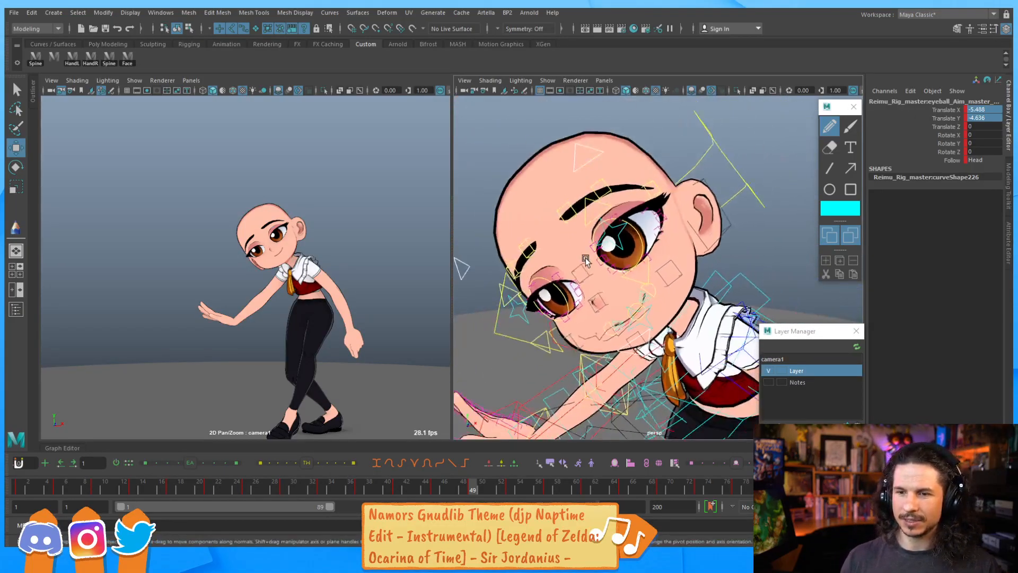
{"action": "middle_click_drag", "start_coordinate": [584, 257], "coordinate": [593, 243], "text": "alt"}
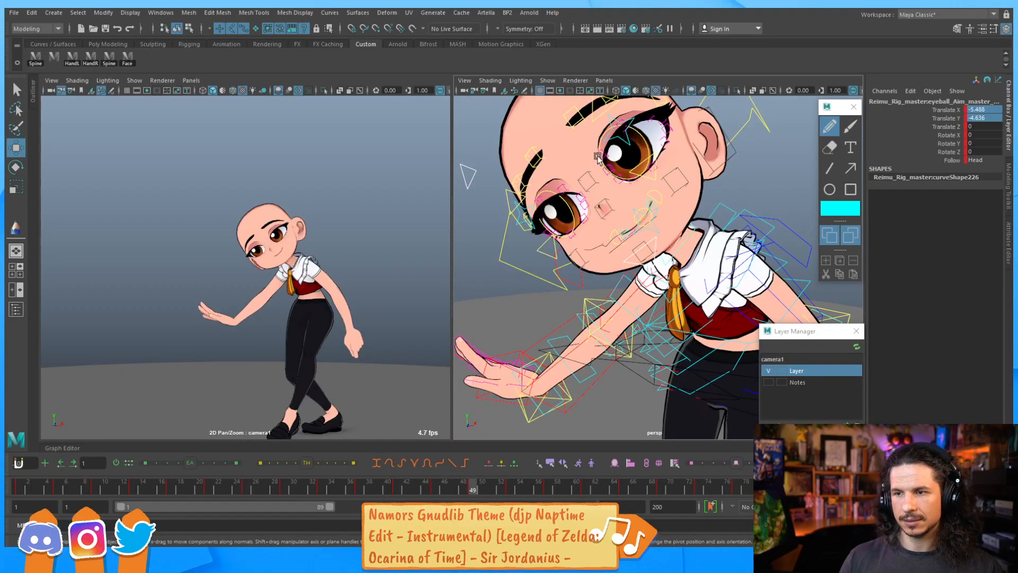
{"action": "middle_click_drag", "start_coordinate": [596, 165], "coordinate": [617, 215], "text": "alt"}
{"action": "left_click", "coordinate": [632, 222]}
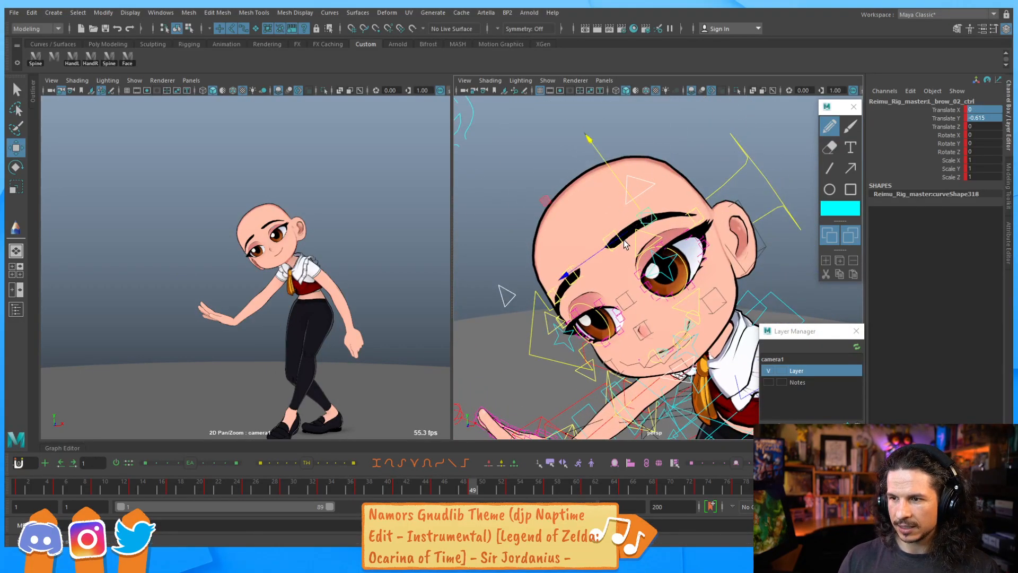
{"action": "key", "text": "q"}
{"action": "left_click", "coordinate": [634, 232]}
{"action": "left_click", "coordinate": [565, 278]}
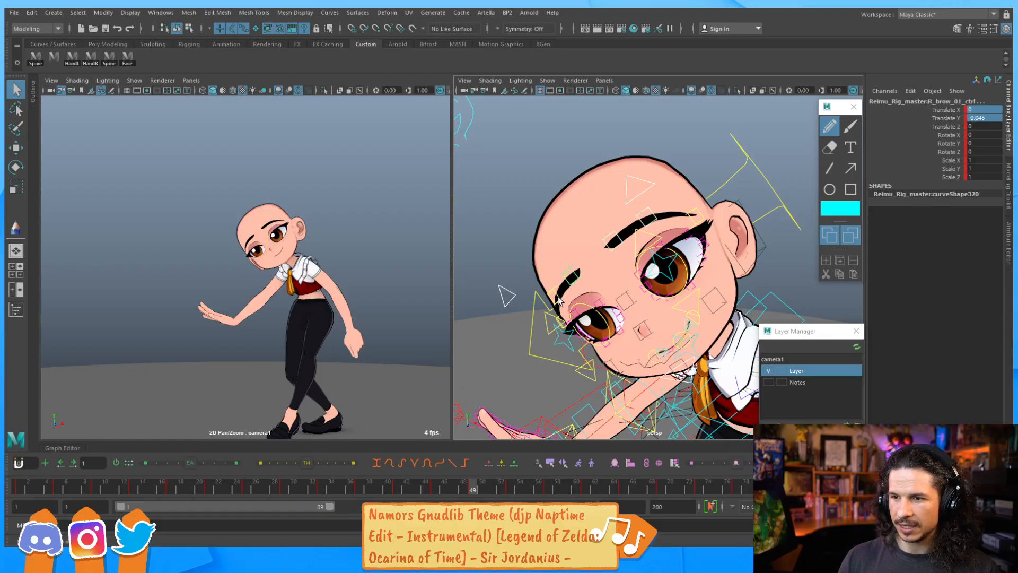
{"action": "key", "text": "w"}
{"action": "left_click_drag", "start_coordinate": [564, 253], "coordinate": [536, 251]}
{"action": "left_click", "coordinate": [614, 234]}
{"action": "left_click_drag", "start_coordinate": [613, 234], "coordinate": [595, 220]}
{"action": "left_click", "coordinate": [566, 270]}
{"action": "left_click_drag", "start_coordinate": [566, 270], "coordinate": [575, 275]}
Check frames 53 and 49 and lower the right brow's first control further at frame 49
{"action": "key", "text": "period"}
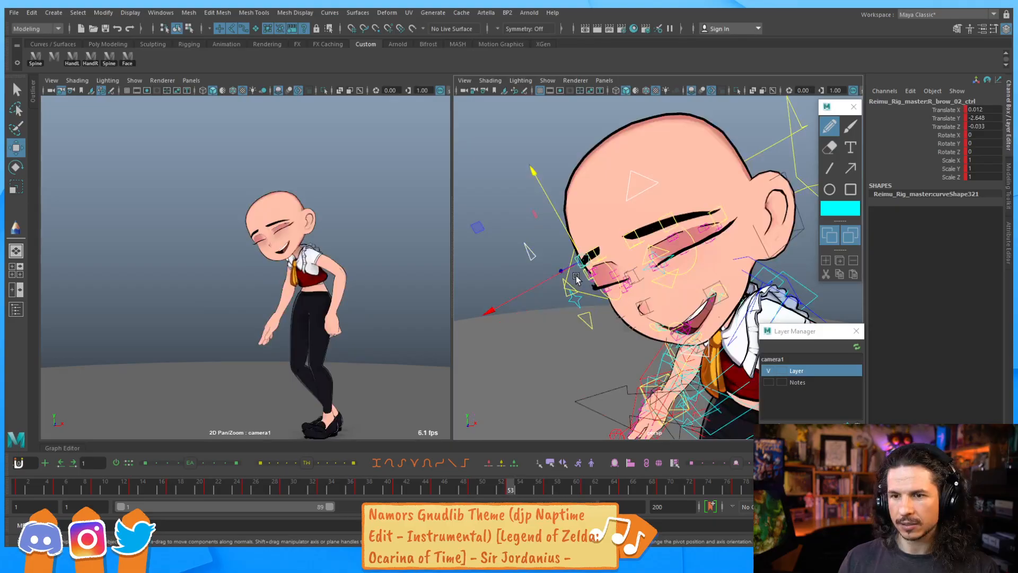
{"action": "key", "text": "comma"}
{"action": "key", "text": "comma"}
{"action": "key", "text": "period"}
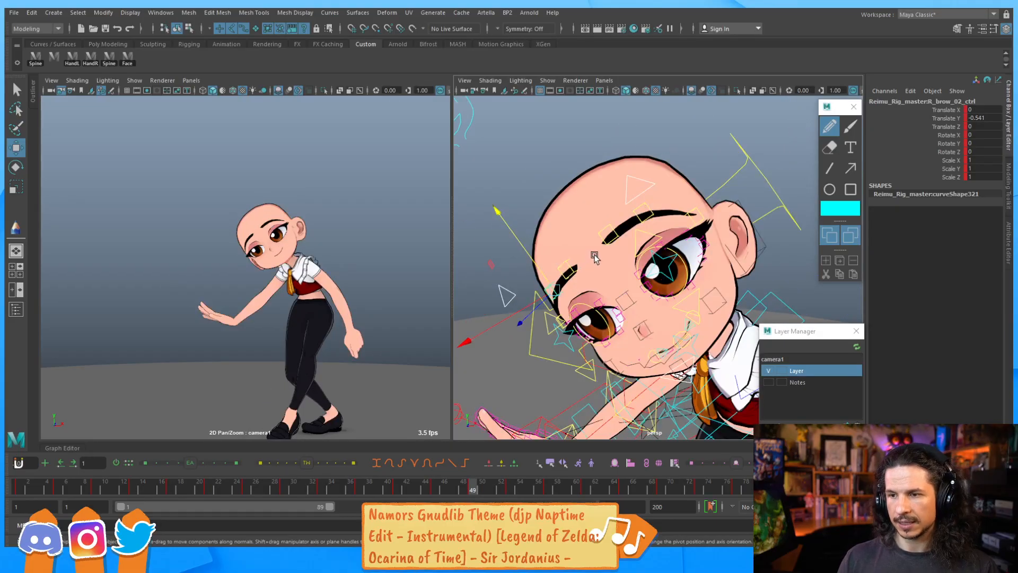
{"action": "left_click", "coordinate": [575, 270]}
{"action": "left_click_drag", "start_coordinate": [554, 251], "coordinate": [560, 258]}
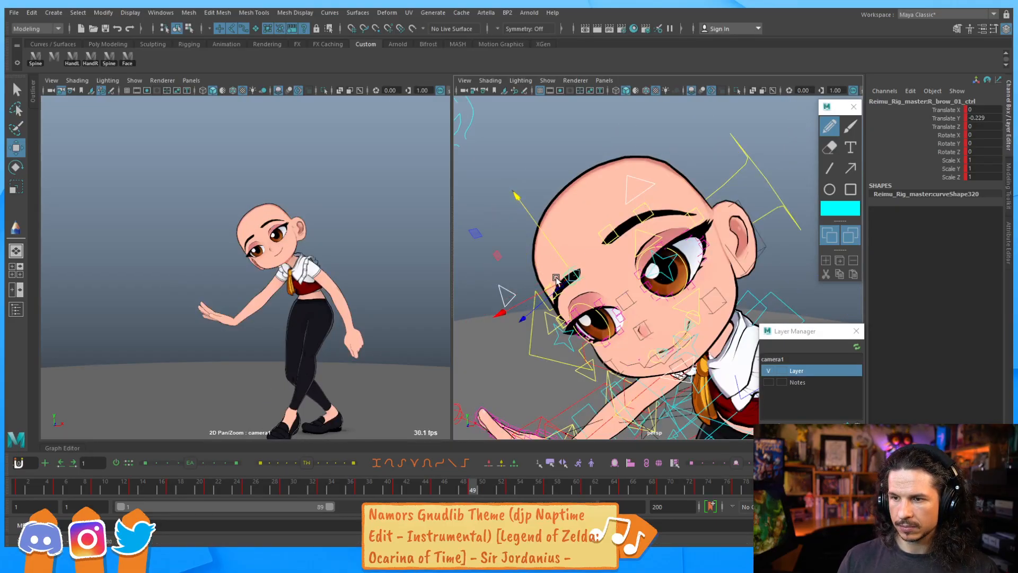
{"action": "key", "text": "q"}
{"action": "key", "text": "w"}
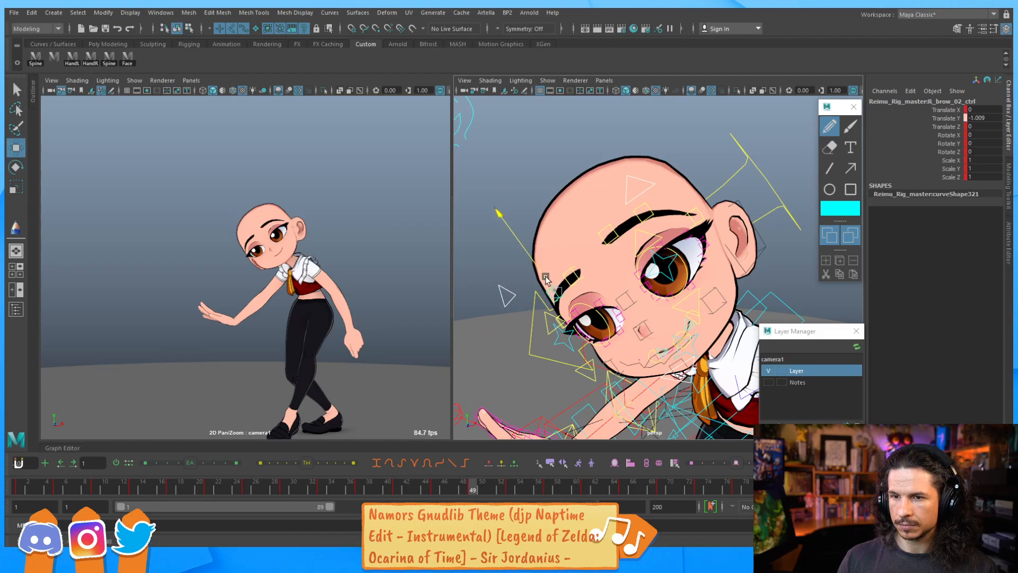
Nudge the right brow's second control and raise the left brow's first control
{"action": "left_click_drag", "start_coordinate": [547, 279], "coordinate": [545, 276]}
{"action": "left_click", "coordinate": [643, 218]}
{"action": "left_click_drag", "start_coordinate": [633, 199], "coordinate": [600, 209]}
{"action": "left_click", "coordinate": [614, 228]}
{"action": "right_click_drag", "start_coordinate": [600, 209], "coordinate": [634, 252], "text": "alt"}
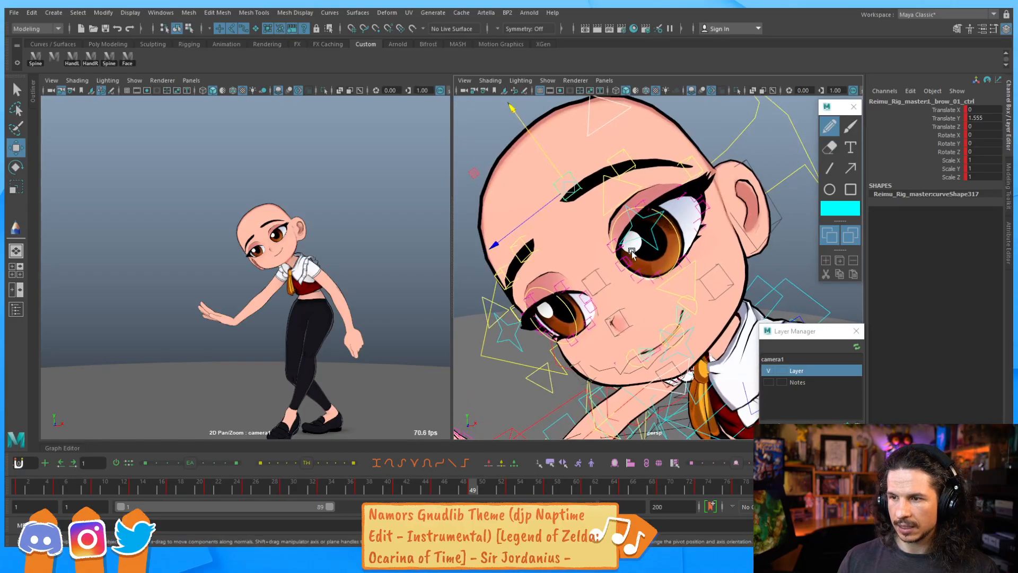
Raise the right lower eye-blink control and reshape the right upper blink and eyelid controls at frame 49
{"action": "left_click", "coordinate": [616, 243]}
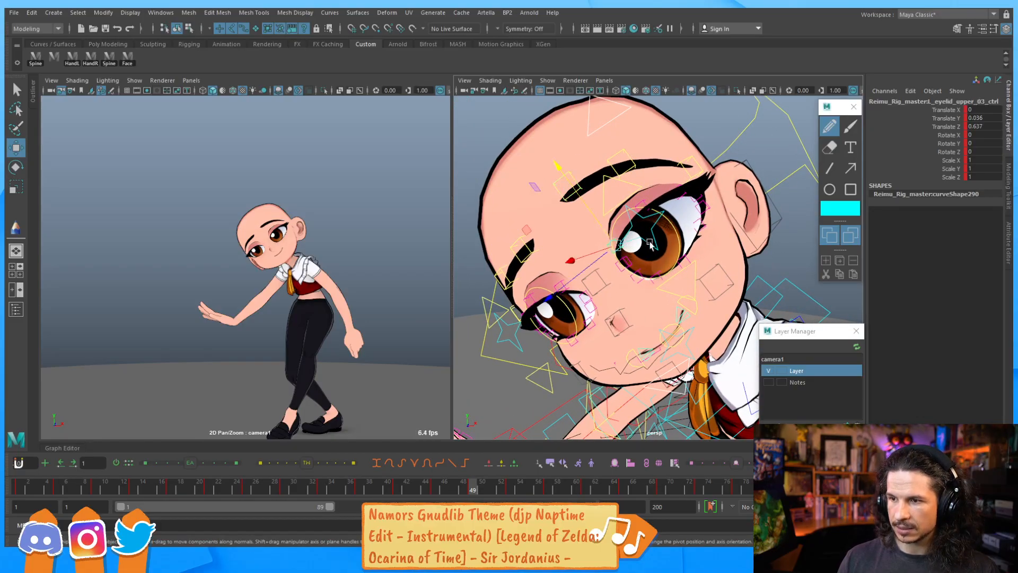
{"action": "left_click", "coordinate": [689, 265]}
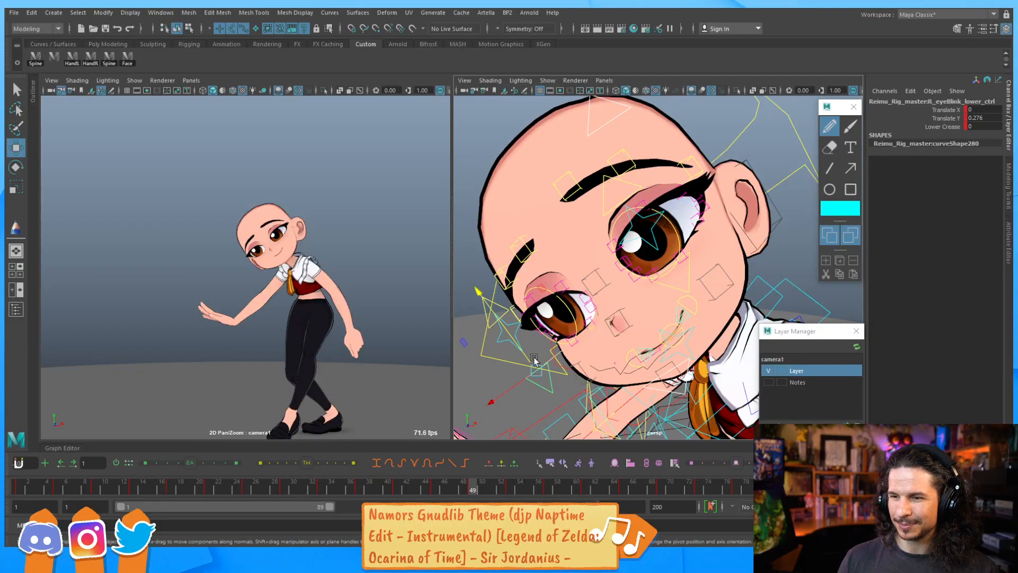
{"action": "left_click", "coordinate": [518, 343]}
{"action": "left_click_drag", "start_coordinate": [518, 344], "coordinate": [628, 254]}
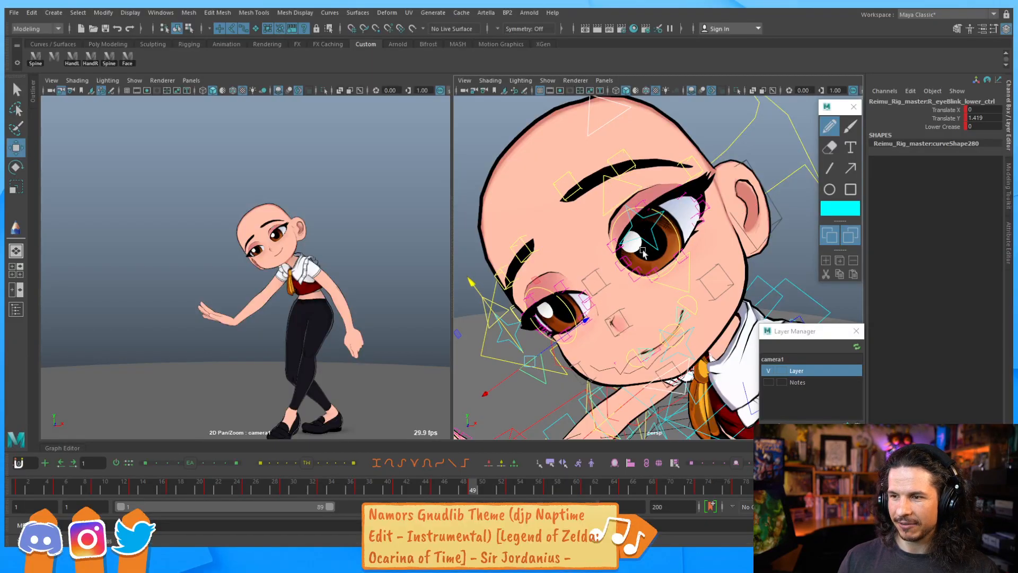
{"action": "left_click", "coordinate": [690, 266]}
{"action": "middle_click_drag", "start_coordinate": [635, 251], "coordinate": [643, 206]}
{"action": "left_click", "coordinate": [639, 186]}
{"action": "left_click", "coordinate": [500, 290]}
{"action": "middle_click_drag", "start_coordinate": [604, 213], "coordinate": [605, 177]}
Step back and forth between the keyframes at frames 49 and 53 to compare the blink poses
{"action": "key", "text": "comma"}
{"action": "key", "text": "period"}
{"action": "key", "text": "period"}
{"action": "key", "text": "period"}
{"action": "key", "text": "period"}
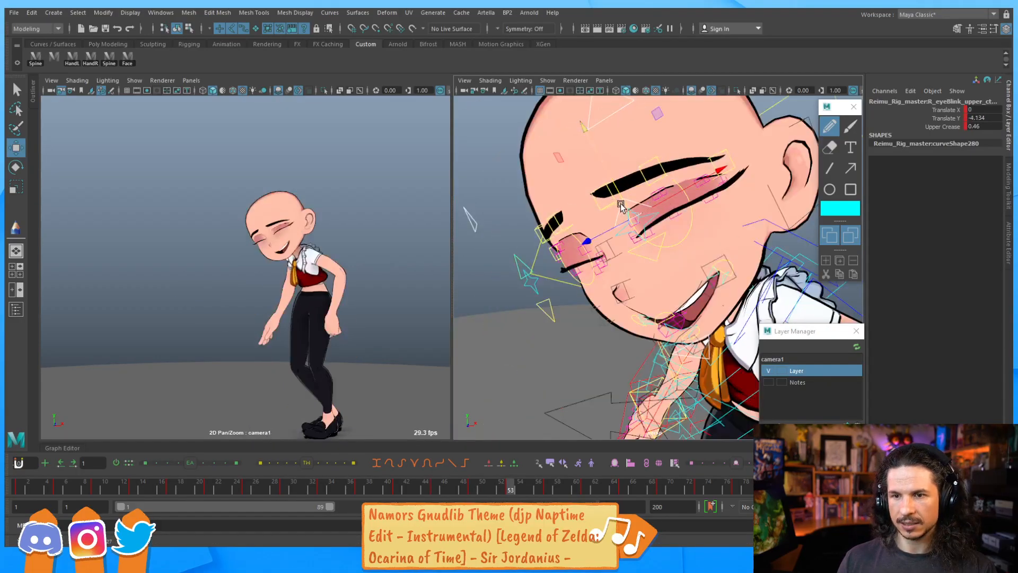
{"action": "key", "text": "period"}
{"action": "key", "text": "period"}
{"action": "key", "text": "period"}
{"action": "key", "text": "period"}
{"action": "key", "text": "period"}
{"action": "key", "text": "period"}
{"action": "key", "text": "period"}
{"action": "key", "text": "period"}
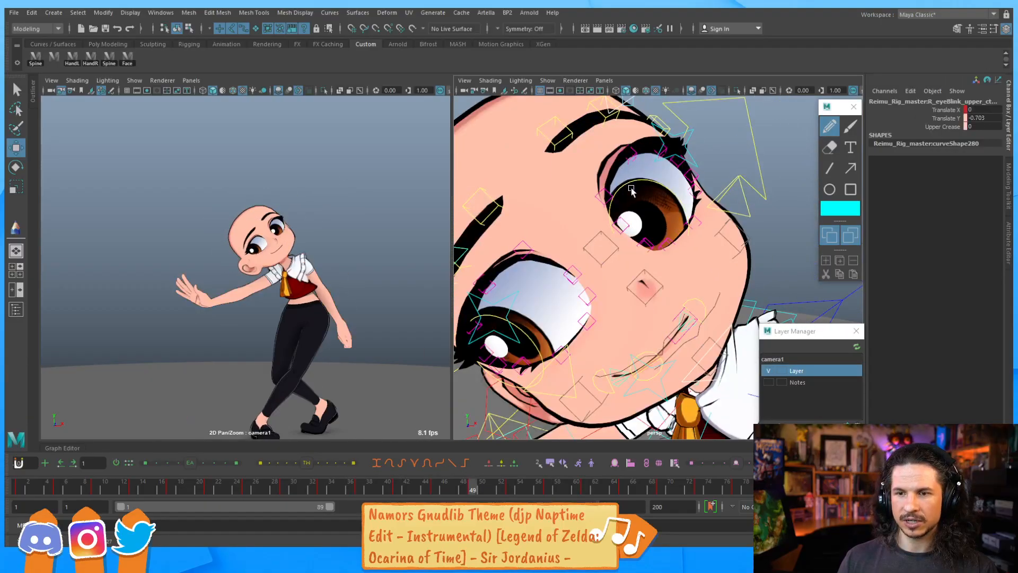
{"action": "key", "text": "comma"}
{"action": "key", "text": "comma"}
{"action": "key", "text": "comma"}
{"action": "key", "text": "comma"}
{"action": "key", "text": "comma"}
{"action": "key", "text": "comma"}
{"action": "key", "text": "comma"}
{"action": "key", "text": "comma"}
{"action": "key", "text": "comma"}
{"action": "key", "text": "comma"}
{"action": "key", "text": "comma"}
{"action": "key", "text": "comma"}
{"action": "key", "text": "comma"}
{"action": "key", "text": "comma"}
{"action": "key", "text": "comma"}
{"action": "key", "text": "comma"}
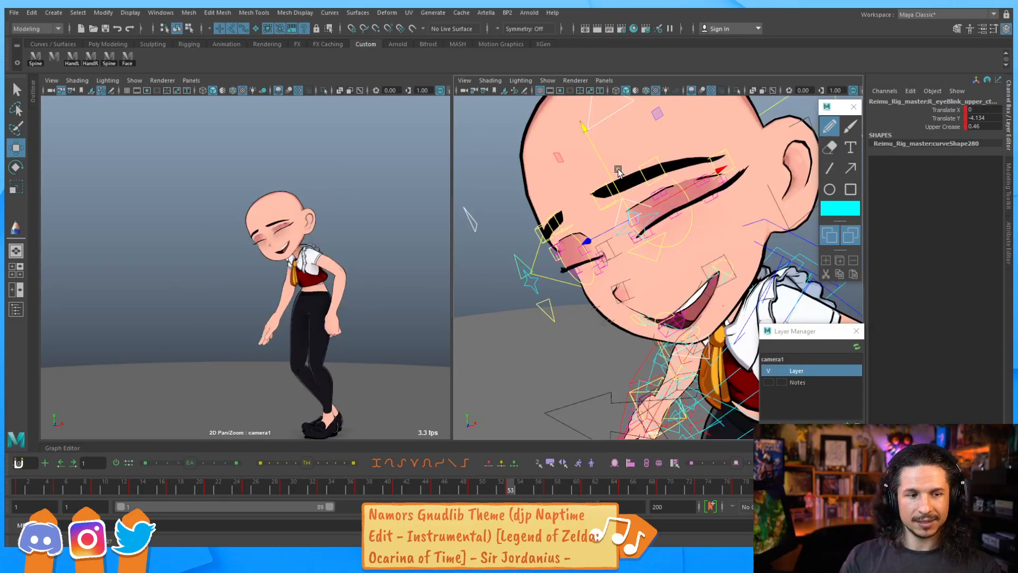
{"action": "key", "text": "period"}
{"action": "key", "text": "period"}
{"action": "key", "text": "period"}
{"action": "key", "text": "period"}
{"action": "key", "text": "comma"}
{"action": "key", "text": "comma"}
{"action": "key", "text": "comma"}
{"action": "key", "text": "comma"}
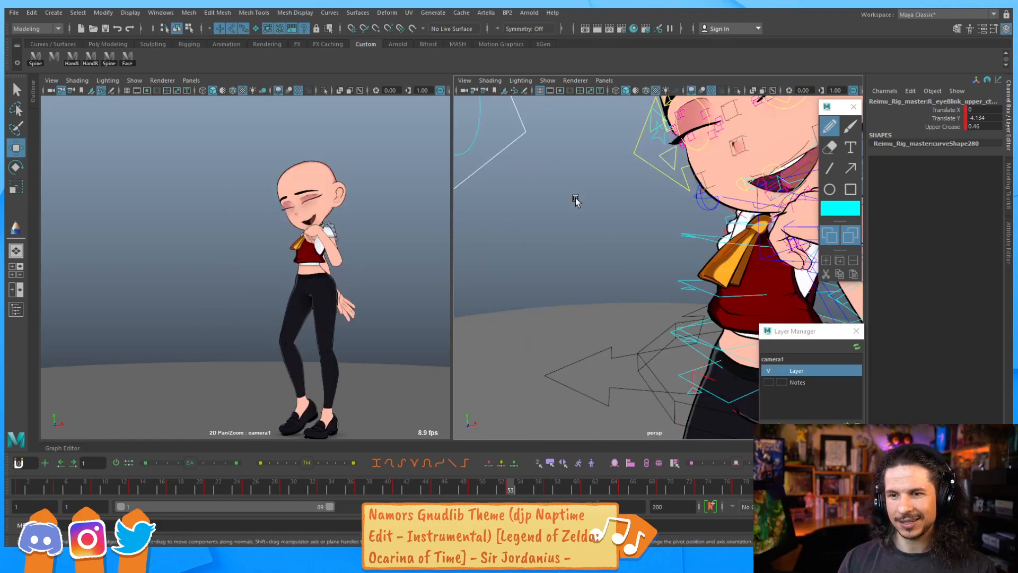
{"action": "key", "text": "period"}
{"action": "key", "text": "period"}
Reorient the face view and move the right upper eye-blink control upward at frame 49
{"action": "right_click_drag", "start_coordinate": [589, 159], "coordinate": [595, 243], "text": "alt"}
{"action": "left_click", "coordinate": [609, 224]}
{"action": "left_click_drag", "start_coordinate": [572, 213], "coordinate": [577, 218]}
{"action": "key", "text": "e"}
{"action": "key", "text": "w"}
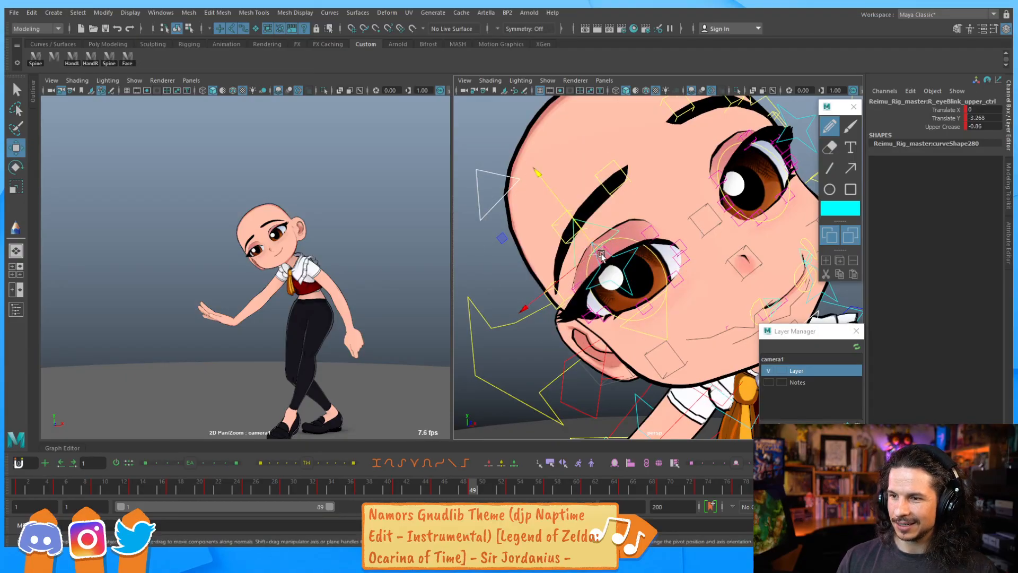
{"action": "left_click_drag", "start_coordinate": [601, 275], "coordinate": [616, 201], "text": "alt"}
Adjust the third upper eyelid controls of both eyes to refine the upper lid shape
{"action": "key", "text": "q"}
{"action": "left_click", "coordinate": [657, 241]}
{"action": "left_click", "coordinate": [651, 237]}
{"action": "key", "text": "w"}
{"action": "key", "text": "q"}
{"action": "left_click", "coordinate": [639, 222]}
{"action": "key", "text": "w"}
{"action": "left_click_drag", "start_coordinate": [600, 241], "coordinate": [617, 229]}
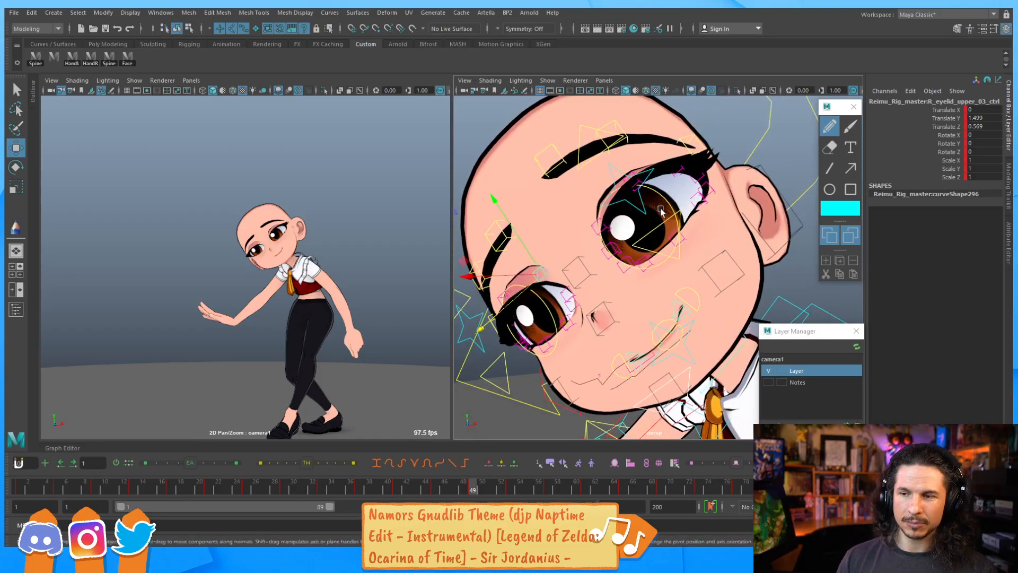
{"action": "left_click", "coordinate": [607, 225]}
{"action": "left_click_drag", "start_coordinate": [593, 215], "coordinate": [590, 212]}
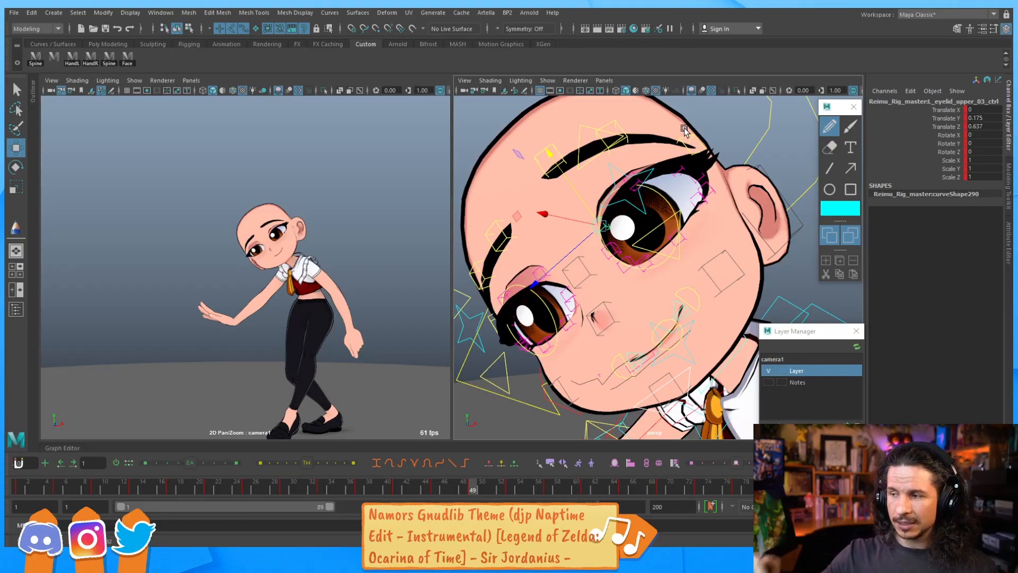
Zoom in and nudge the fourth upper eyelid control up and forward
{"action": "scroll", "coordinate": [628, 206], "scroll_direction": "up", "scroll_amount": 3}
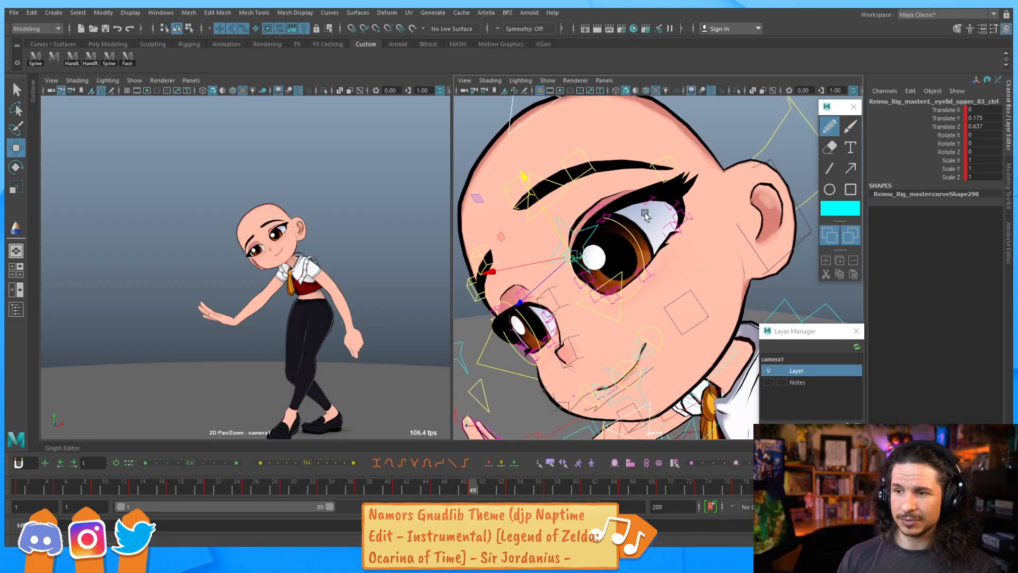
{"action": "left_click", "coordinate": [602, 195]}
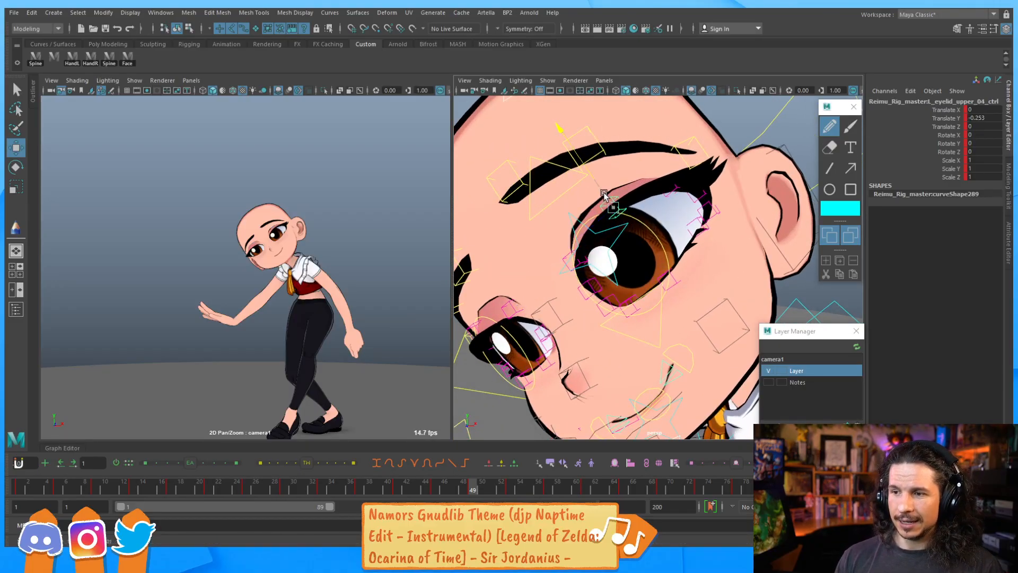
{"action": "left_click_drag", "start_coordinate": [599, 192], "coordinate": [601, 191]}
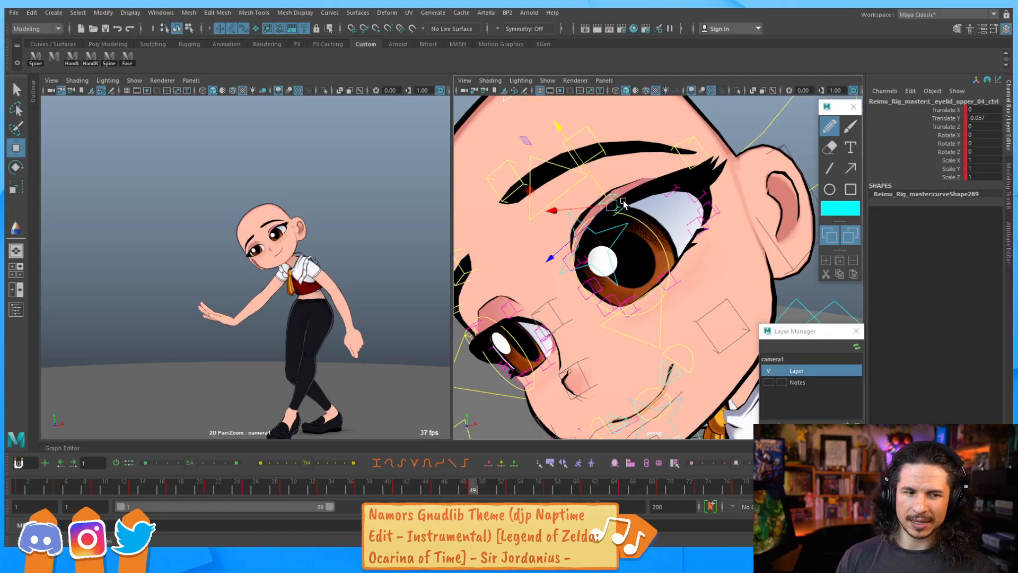
{"action": "left_click_drag", "start_coordinate": [584, 240], "coordinate": [597, 225]}
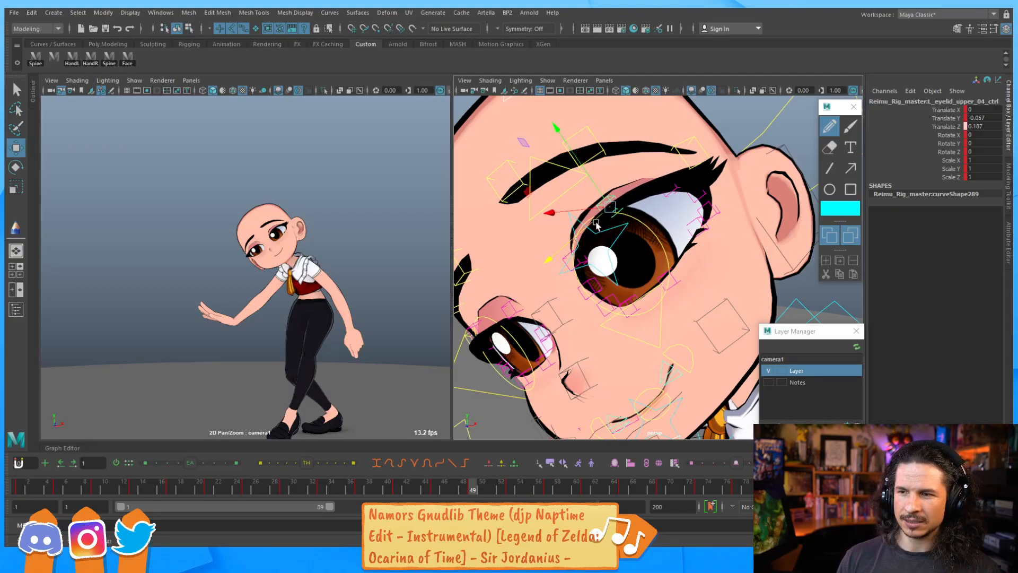
Raise the right fourth lower eyelid control to push the lower lid up
{"action": "left_click", "coordinate": [696, 192]}
{"action": "left_click_drag", "start_coordinate": [682, 174], "coordinate": [659, 224]}
{"action": "left_click", "coordinate": [676, 178]}
{"action": "left_click", "coordinate": [714, 218]}
{"action": "left_click", "coordinate": [703, 228]}
{"action": "middle_click_drag", "start_coordinate": [659, 224], "coordinate": [626, 182], "text": "alt"}
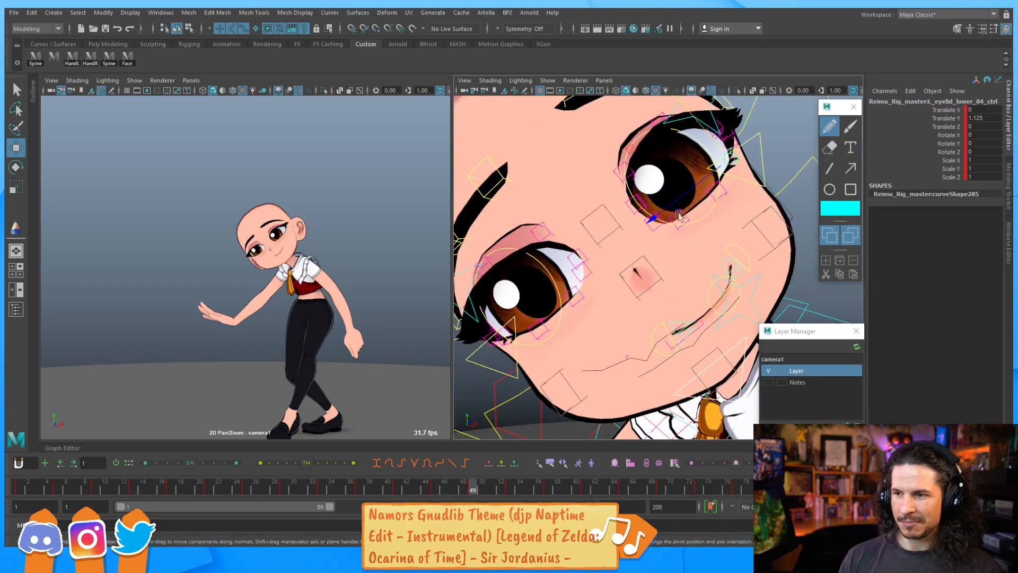
{"action": "left_click", "coordinate": [716, 195]}
{"action": "left_click", "coordinate": [717, 192]}
{"action": "left_click_drag", "start_coordinate": [695, 172], "coordinate": [698, 177]}
Fine-tune the right first, second and third upper eyelid controls
{"action": "left_click", "coordinate": [542, 325]}
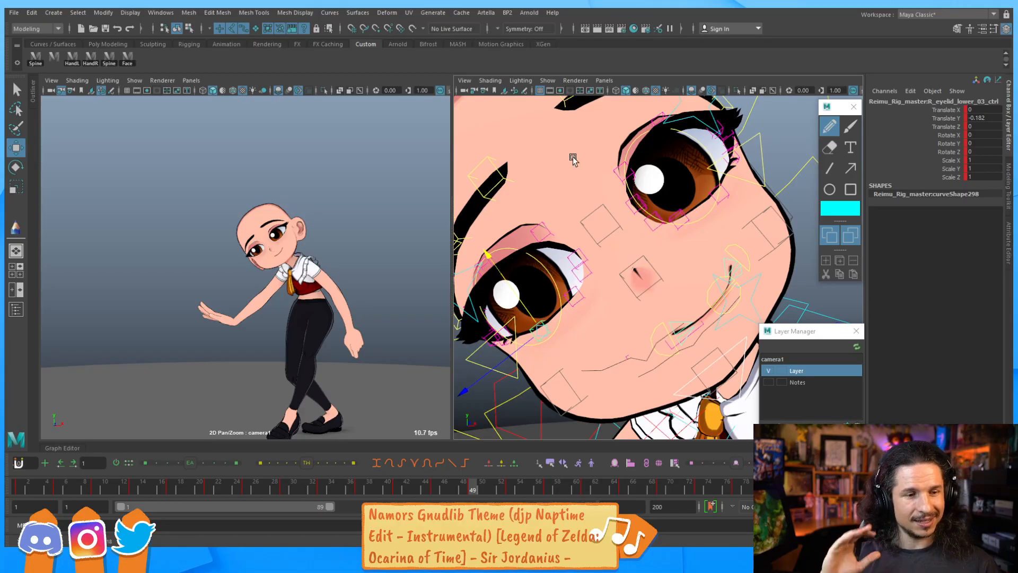
{"action": "mouse_move", "coordinate": [567, 269]}
{"action": "left_mouse_down", "text": "alt"}
{"action": "mouse_move", "coordinate": [610, 248]}
{"action": "mouse_move", "coordinate": [581, 268]}
{"action": "left_mouse_up", "text": "alt"}
{"action": "left_click", "coordinate": [596, 227]}
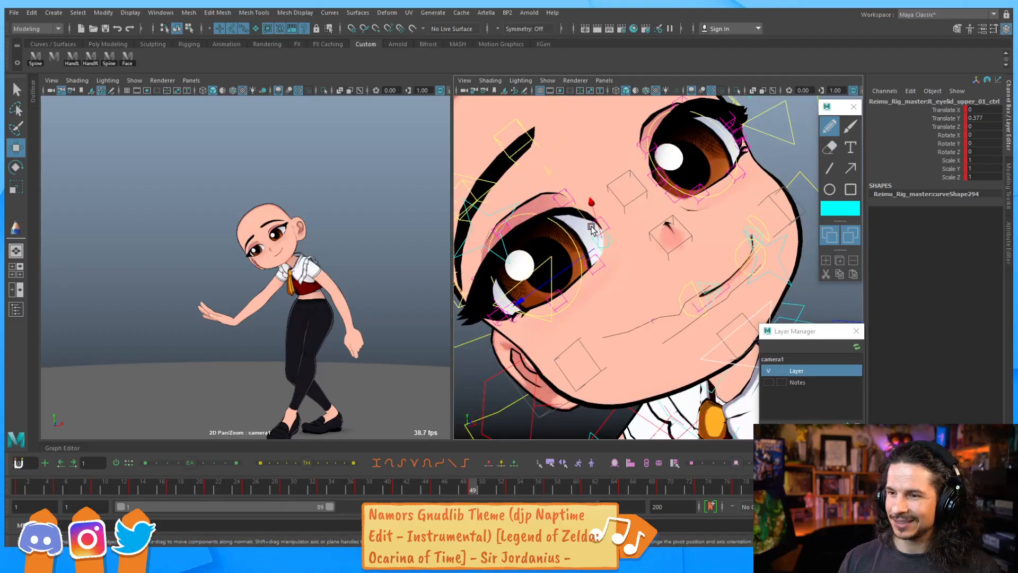
{"action": "left_click_drag", "start_coordinate": [589, 222], "coordinate": [594, 221]}
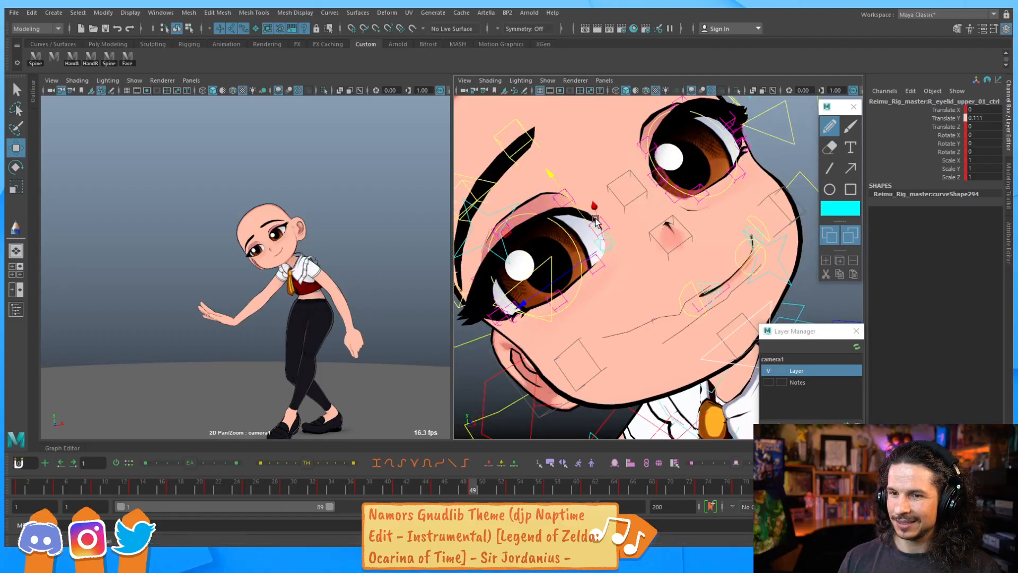
{"action": "left_click", "coordinate": [608, 225]}
{"action": "left_click", "coordinate": [601, 220]}
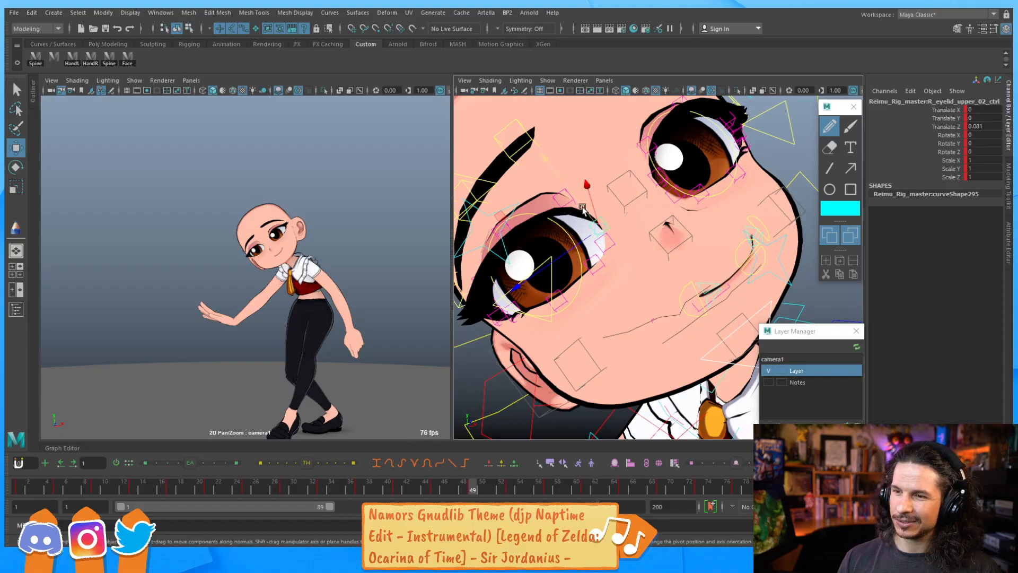
{"action": "left_click_drag", "start_coordinate": [586, 214], "coordinate": [587, 210]}
Reposition the eyeball aim control to redirect the character's gaze
{"action": "right_click_drag", "start_coordinate": [623, 200], "coordinate": [522, 218], "text": "alt"}
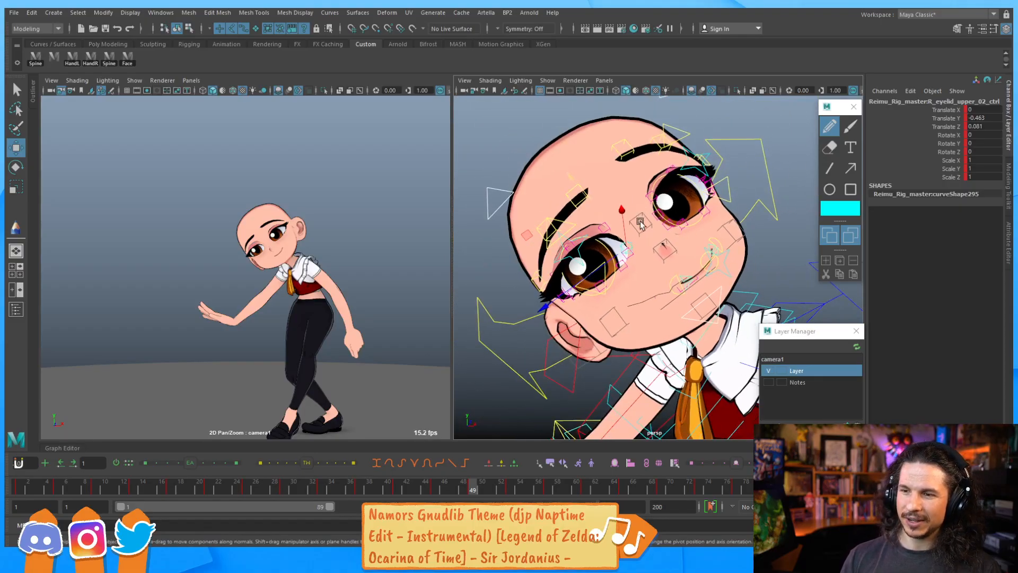
{"action": "left_click_drag", "start_coordinate": [640, 223], "coordinate": [583, 239], "text": "alt"}
{"action": "right_click_drag", "start_coordinate": [584, 239], "coordinate": [506, 276], "text": "alt"}
{"action": "left_click_drag", "start_coordinate": [492, 347], "coordinate": [491, 348]}
{"action": "left_click_drag", "start_coordinate": [539, 314], "coordinate": [495, 351]}
{"action": "left_click", "coordinate": [512, 313]}
{"action": "left_click_drag", "start_coordinate": [497, 294], "coordinate": [501, 300]}
{"action": "left_click_drag", "start_coordinate": [573, 289], "coordinate": [550, 308]}
{"action": "mouse_move", "coordinate": [473, 317]}
{"action": "left_mouse_down"}
{"action": "mouse_move", "coordinate": [466, 306]}
{"action": "mouse_move", "coordinate": [477, 316]}
{"action": "mouse_move", "coordinate": [483, 308]}
{"action": "left_mouse_up"}
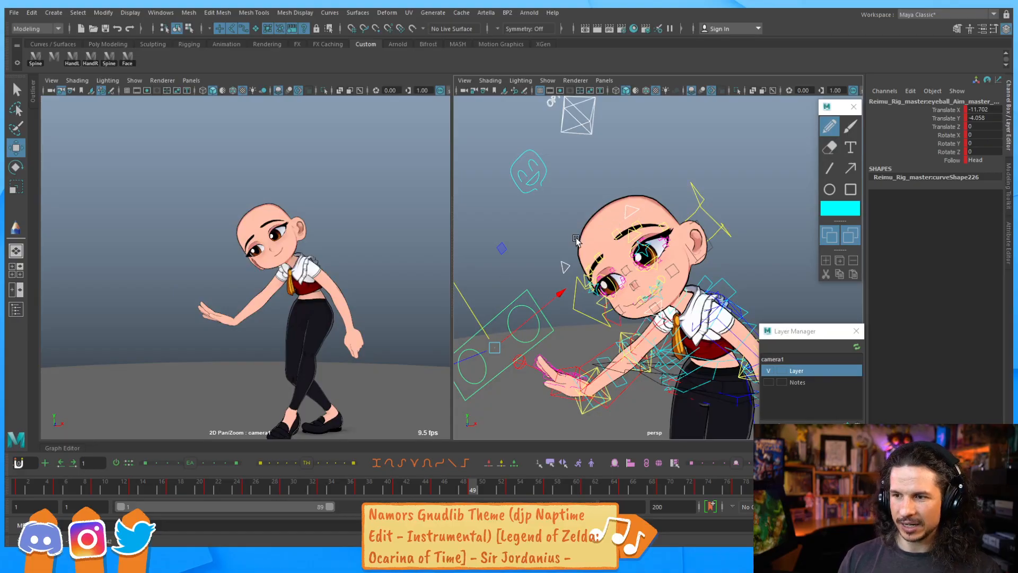
Adjust the right brow's second and third controls and lower the left brow's third control
{"action": "scroll", "coordinate": [583, 239], "scroll_direction": "up", "scroll_amount": 5}
{"action": "left_click", "coordinate": [587, 267]}
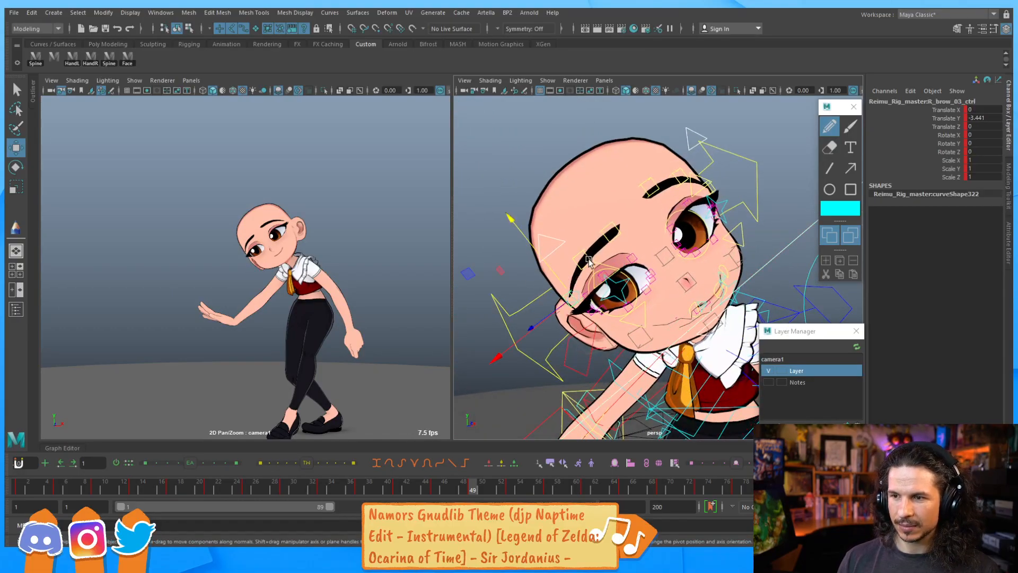
{"action": "left_click", "coordinate": [610, 237]}
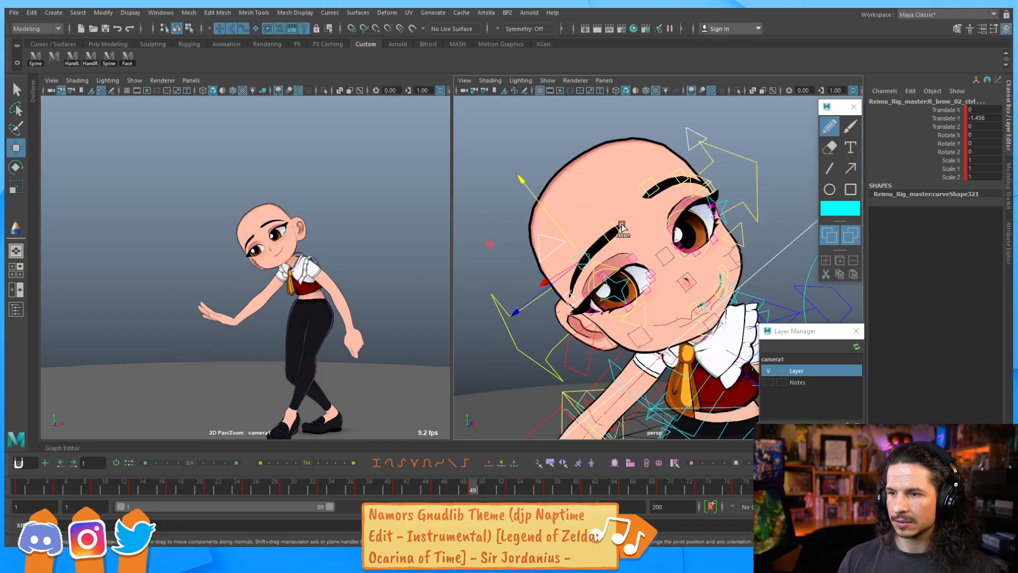
{"action": "left_click", "coordinate": [703, 184]}
{"action": "left_click_drag", "start_coordinate": [704, 184], "coordinate": [689, 164]}
{"action": "scroll", "coordinate": [620, 247], "scroll_direction": "up", "scroll_amount": 6}
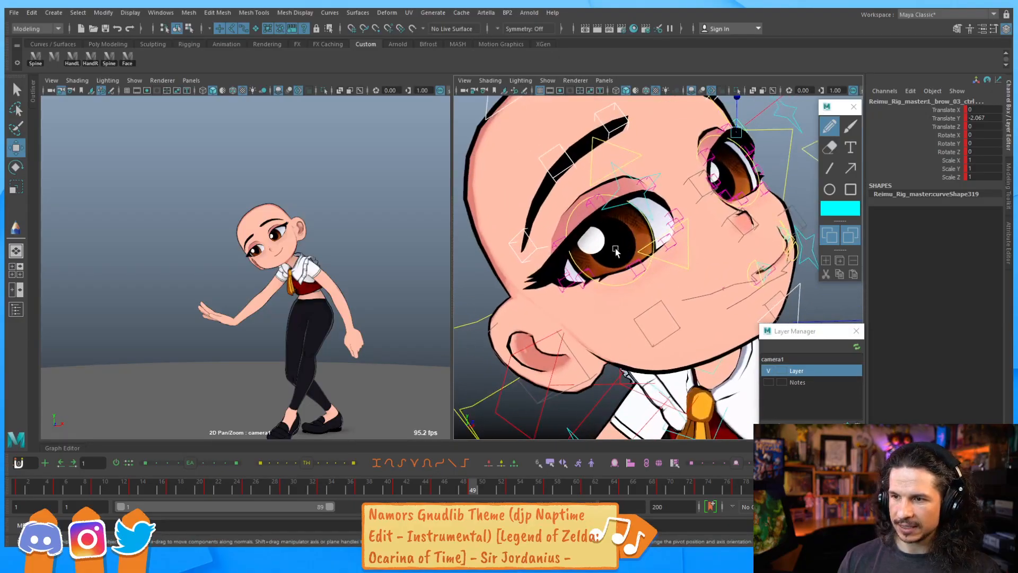
Raise the left fourth upper eyelid control and tweak the right eyeball control
{"action": "left_click_drag", "start_coordinate": [620, 247], "coordinate": [596, 237], "text": "alt"}
{"action": "left_click", "coordinate": [568, 235]}
{"action": "left_click", "coordinate": [709, 139]}
{"action": "left_click_drag", "start_coordinate": [695, 124], "coordinate": [685, 127]}
{"action": "left_click_drag", "start_coordinate": [578, 236], "coordinate": [571, 231], "text": "alt"}
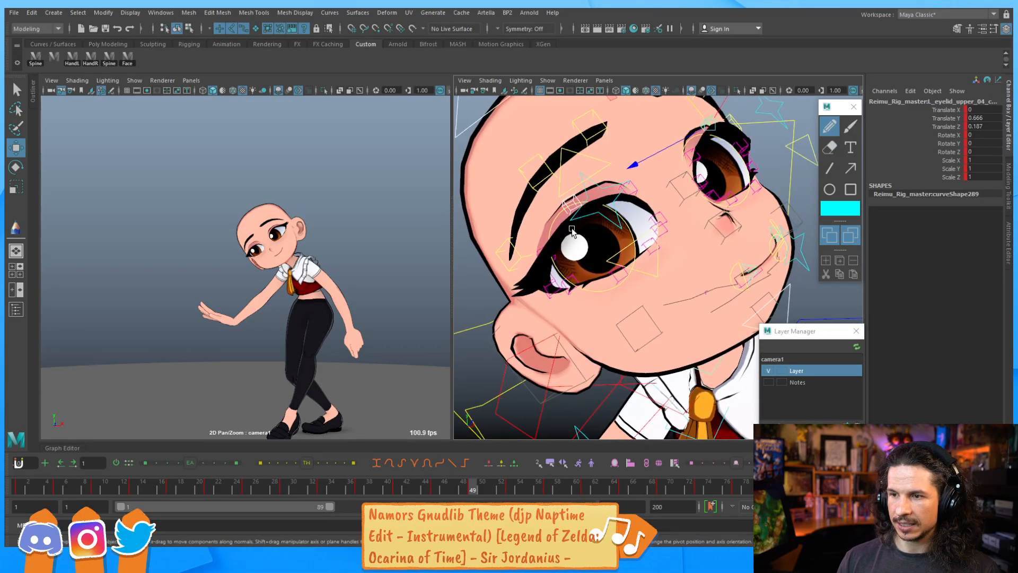
{"action": "left_click", "coordinate": [562, 232]}
{"action": "left_click", "coordinate": [552, 252]}
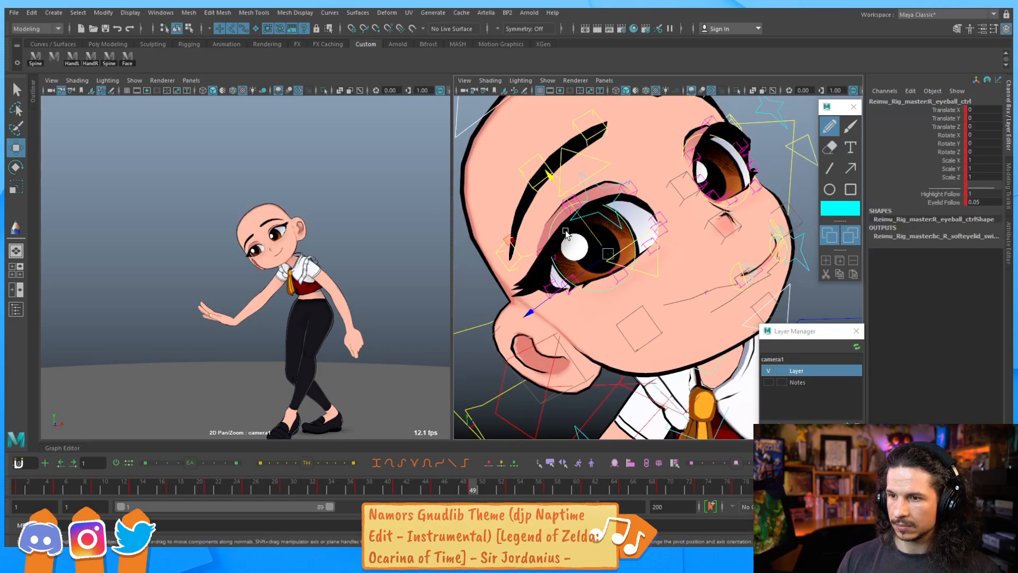
{"action": "left_click", "coordinate": [541, 245]}
{"action": "left_click_drag", "start_coordinate": [533, 230], "coordinate": [593, 214]}
Select the right upper eye-blink control and lower the fourth upper eyelid control slightly
{"action": "left_click", "coordinate": [598, 166]}
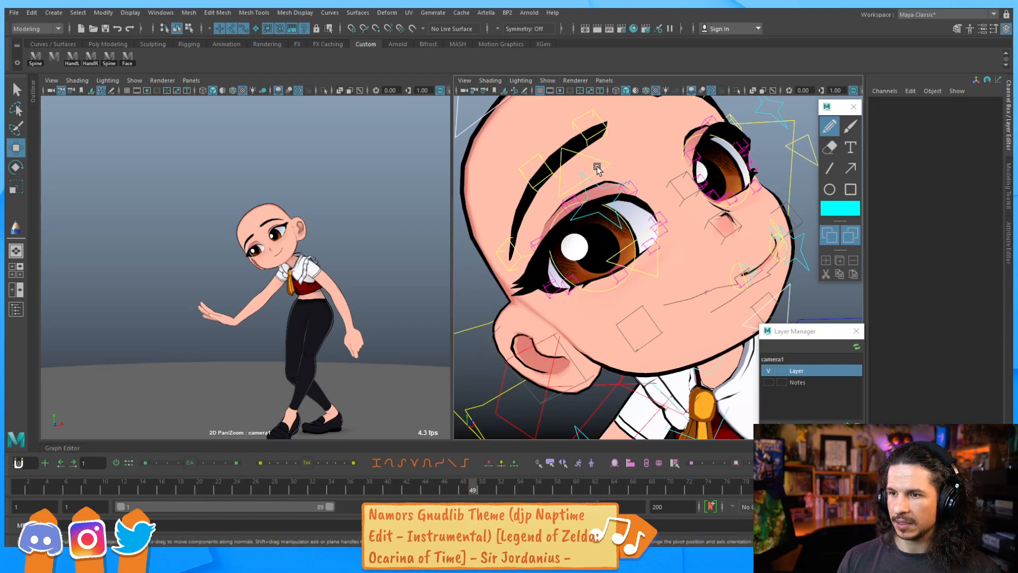
{"action": "left_click", "coordinate": [586, 168]}
{"action": "key", "text": "q"}
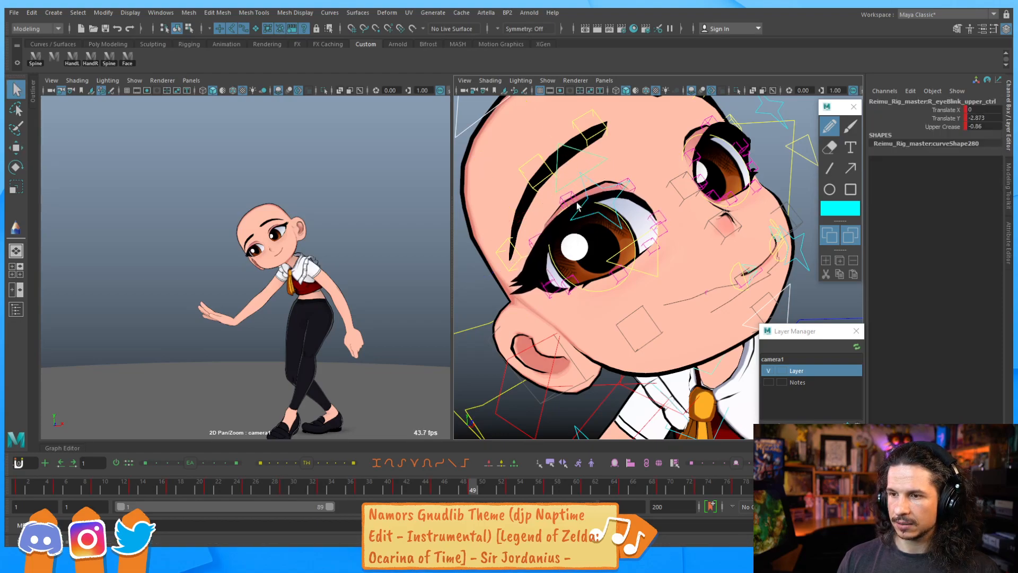
{"action": "left_click", "coordinate": [565, 182]}
{"action": "key", "text": "w"}
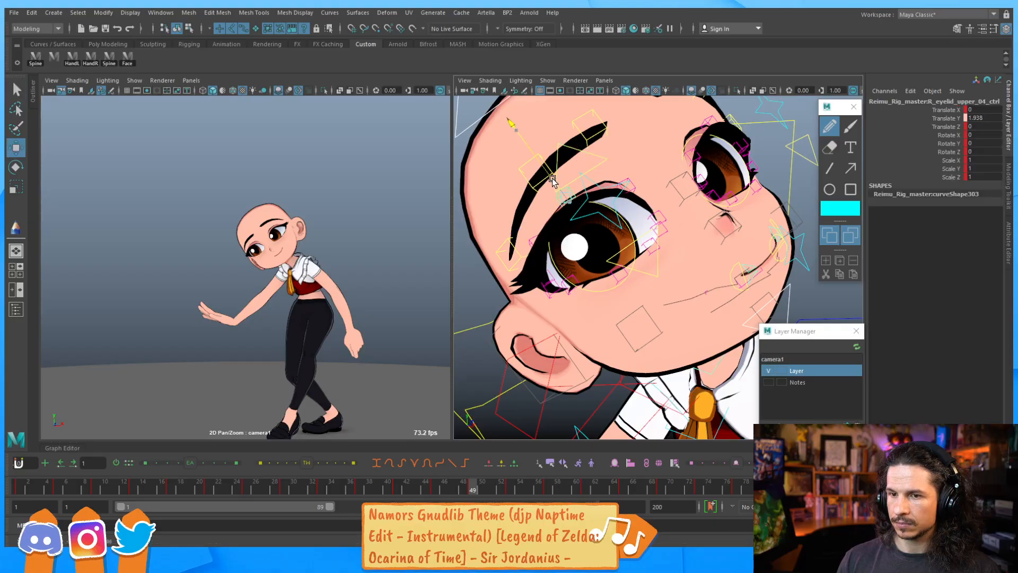
{"action": "left_click_drag", "start_coordinate": [552, 178], "coordinate": [558, 180]}
Play the animation and orbit around the face to review the eye expression
{"action": "key", "text": "alt+v"}
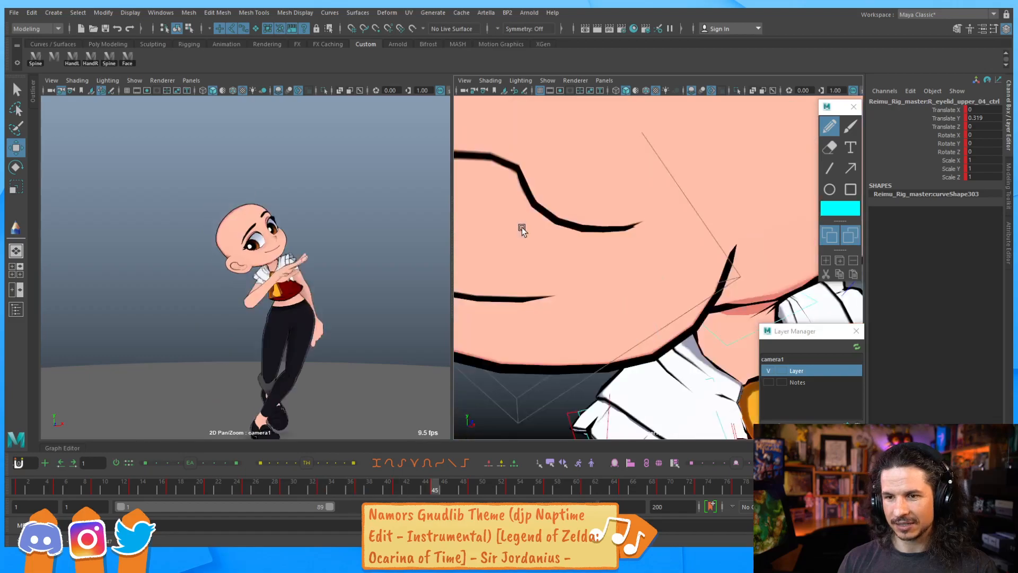
{"action": "key", "text": "period"}
{"action": "key", "text": "comma"}
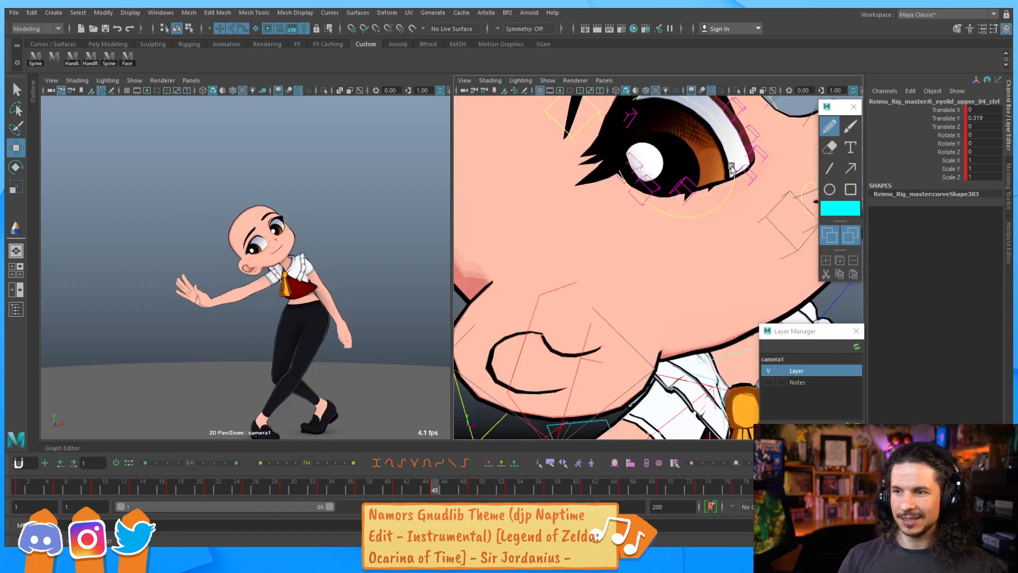
{"action": "right_click_drag", "start_coordinate": [744, 137], "coordinate": [641, 165], "text": "alt"}
{"action": "left_click_drag", "start_coordinate": [642, 164], "coordinate": [552, 199], "text": "alt"}
{"action": "right_click_drag", "start_coordinate": [552, 199], "coordinate": [627, 213], "text": "alt"}
{"action": "middle_click_drag", "start_coordinate": [579, 247], "coordinate": [633, 272], "text": "alt"}
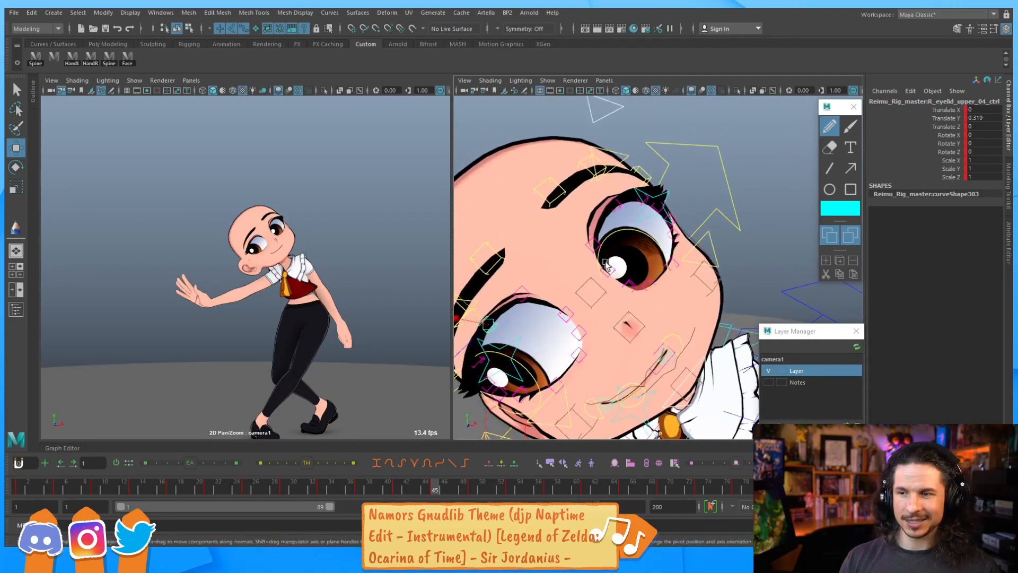
{"action": "left_click_drag", "start_coordinate": [634, 271], "coordinate": [667, 207], "text": "alt"}
Adjust the left and right upper eye-blink controls to close the lids a little
{"action": "left_click", "coordinate": [504, 265]}
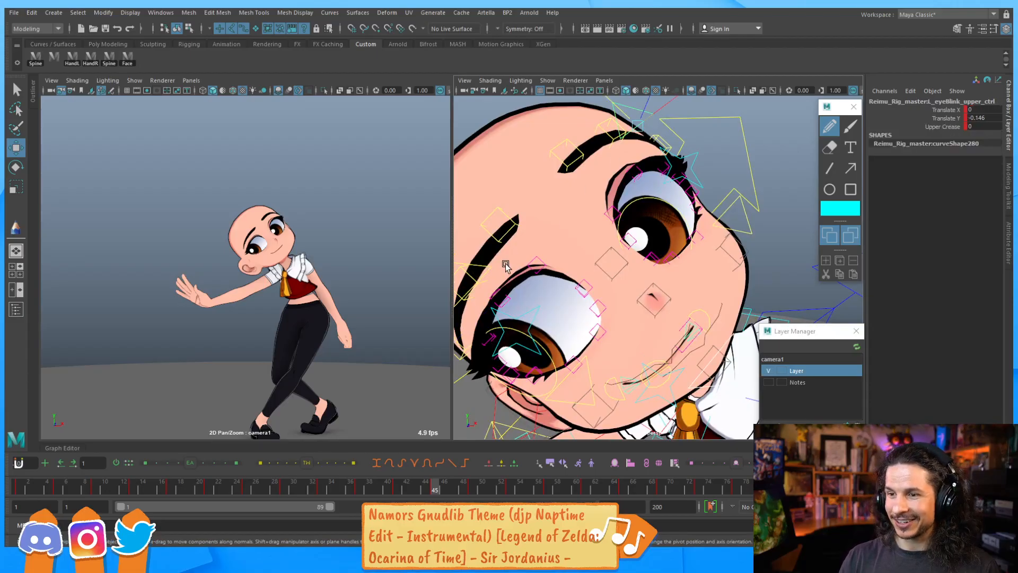
{"action": "left_click", "coordinate": [489, 270], "text": "shift"}
{"action": "right_click_drag", "start_coordinate": [611, 226], "coordinate": [600, 240], "text": "alt"}
{"action": "middle_click_drag", "start_coordinate": [600, 240], "coordinate": [614, 233], "text": "alt"}
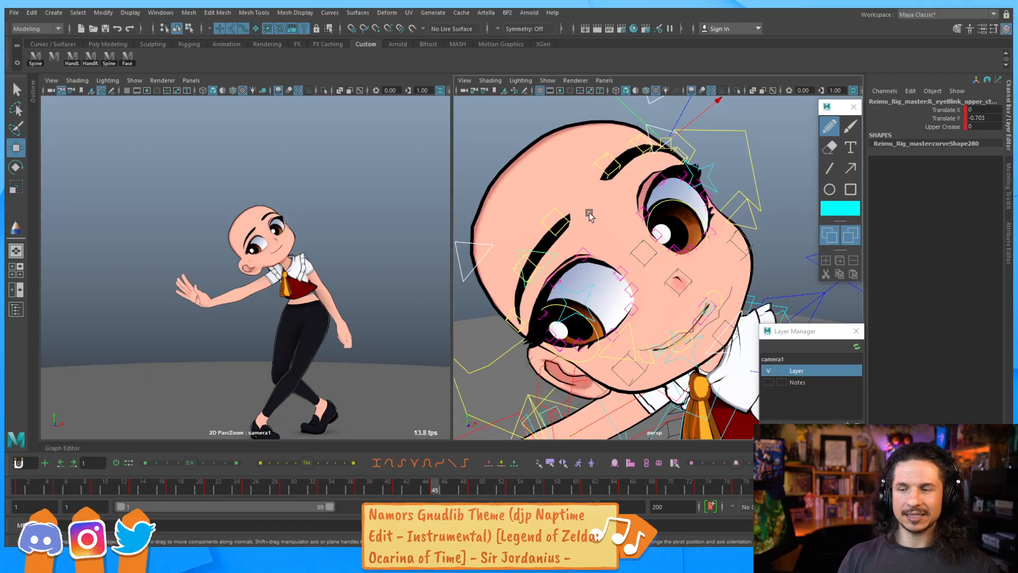
{"action": "right_click_drag", "start_coordinate": [717, 145], "coordinate": [682, 155], "text": "alt"}
{"action": "left_click_drag", "start_coordinate": [627, 132], "coordinate": [635, 139]}
Step through the keyframes to check the blink pose at frame 53
{"action": "key", "text": "comma"}
{"action": "key", "text": "period"}
{"action": "key", "text": "period"}
{"action": "key", "text": "period"}
{"action": "key", "text": "period"}
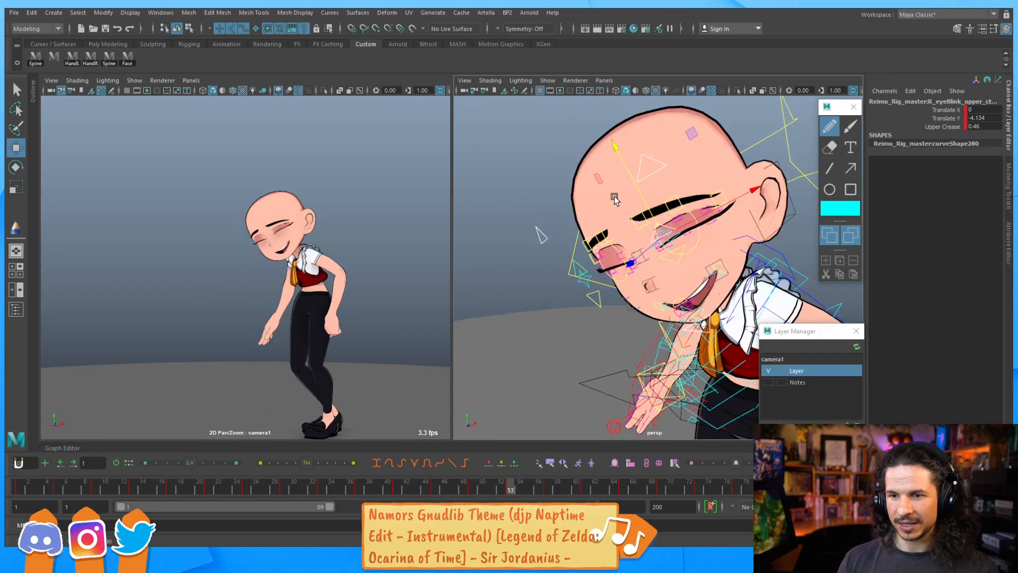
Stop playback, select the brow controls and step through the keys around frame 49 to review the brow pose
{"action": "key", "text": "alt+v"}
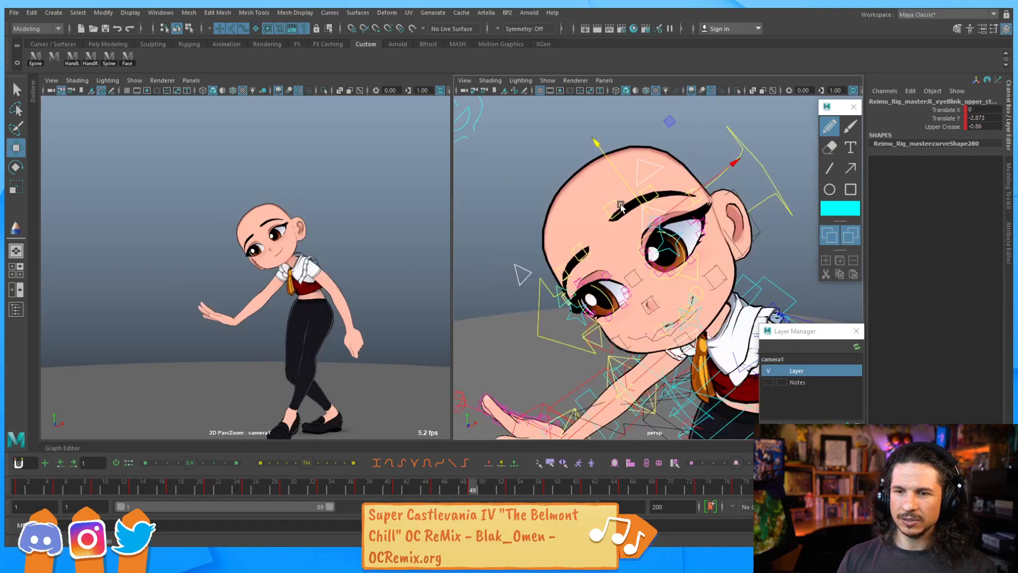
{"action": "left_click", "coordinate": [633, 202]}
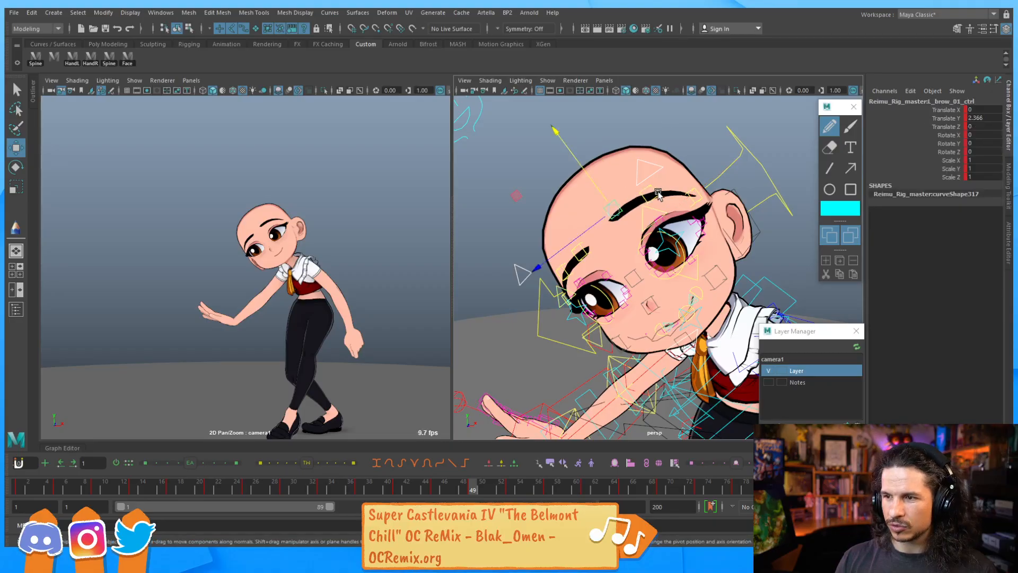
{"action": "left_click", "coordinate": [573, 293]}
{"action": "left_click_drag", "start_coordinate": [558, 317], "coordinate": [543, 298], "text": "alt"}
{"action": "left_click", "coordinate": [593, 281]}
{"action": "left_click_drag", "start_coordinate": [438, 490], "coordinate": [472, 489]}
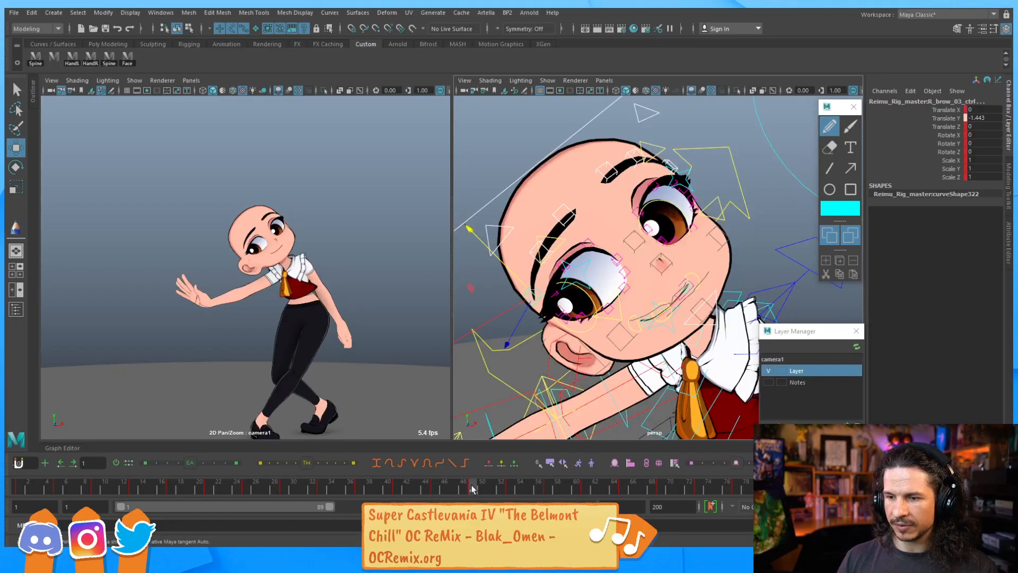
{"action": "key", "text": "period"}
{"action": "key", "text": "comma"}
{"action": "key", "text": "period"}
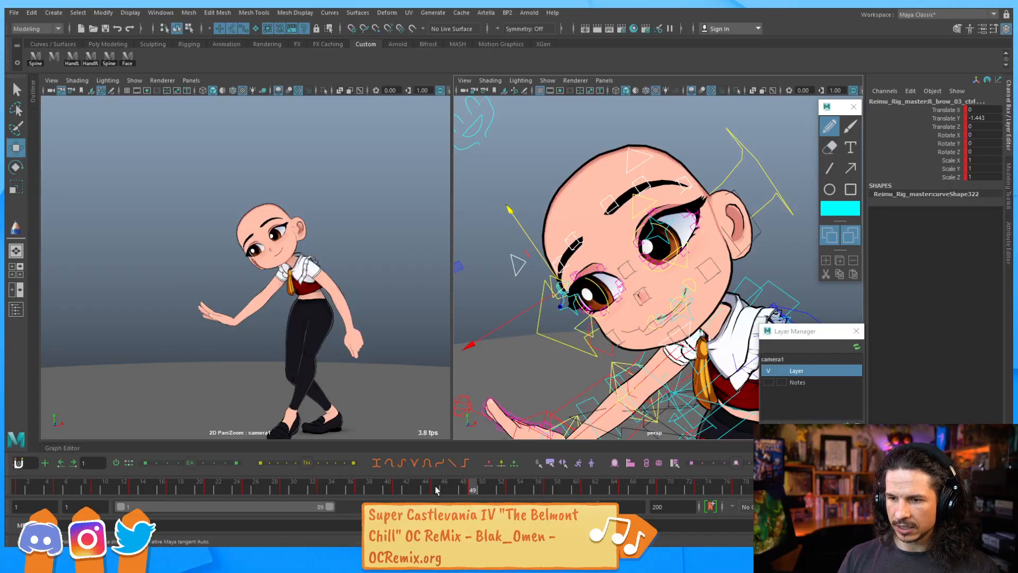
{"action": "left_click_drag", "start_coordinate": [436, 490], "coordinate": [469, 489]}
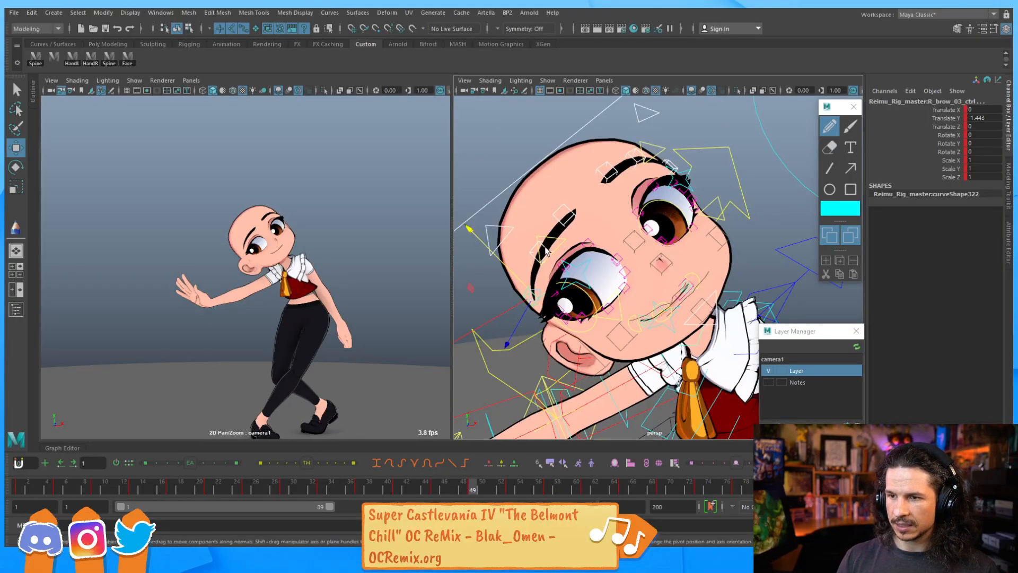
Select the left outer brow control and raise it slightly at frame 49
{"action": "left_click_drag", "start_coordinate": [586, 235], "coordinate": [511, 168], "text": "alt"}
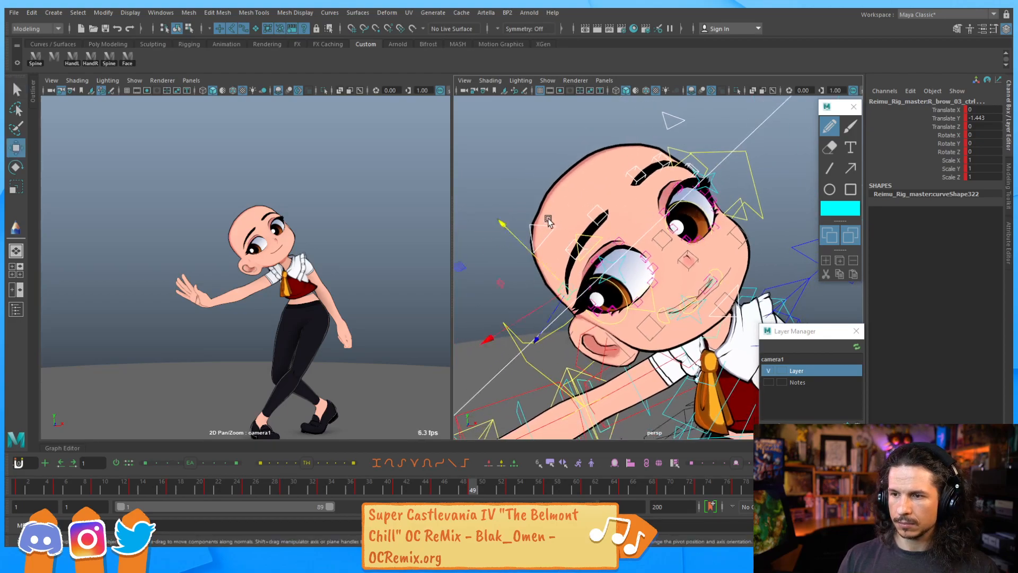
{"action": "left_click", "coordinate": [511, 168]}
{"action": "left_click", "coordinate": [599, 211]}
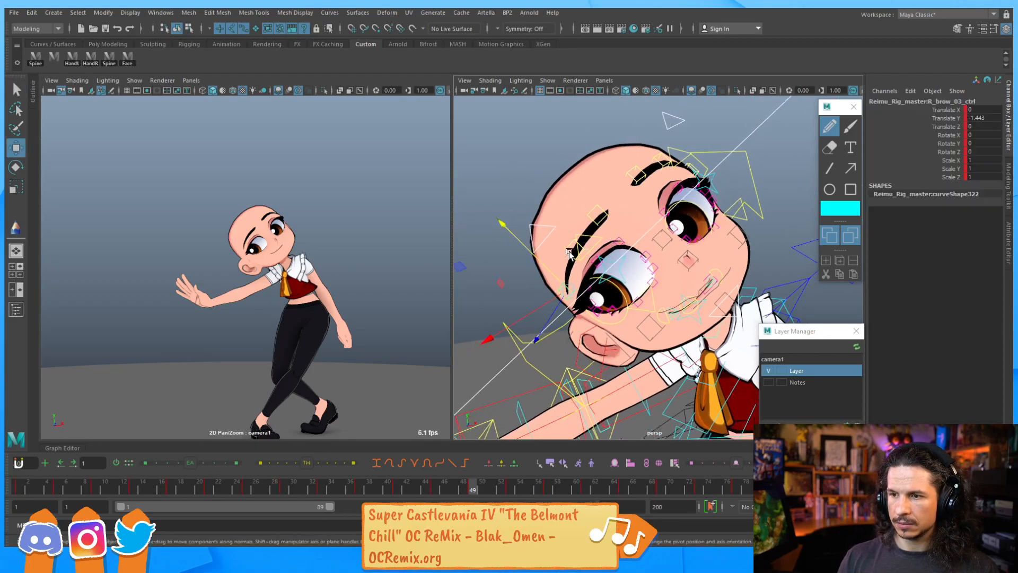
{"action": "left_click", "coordinate": [660, 213]}
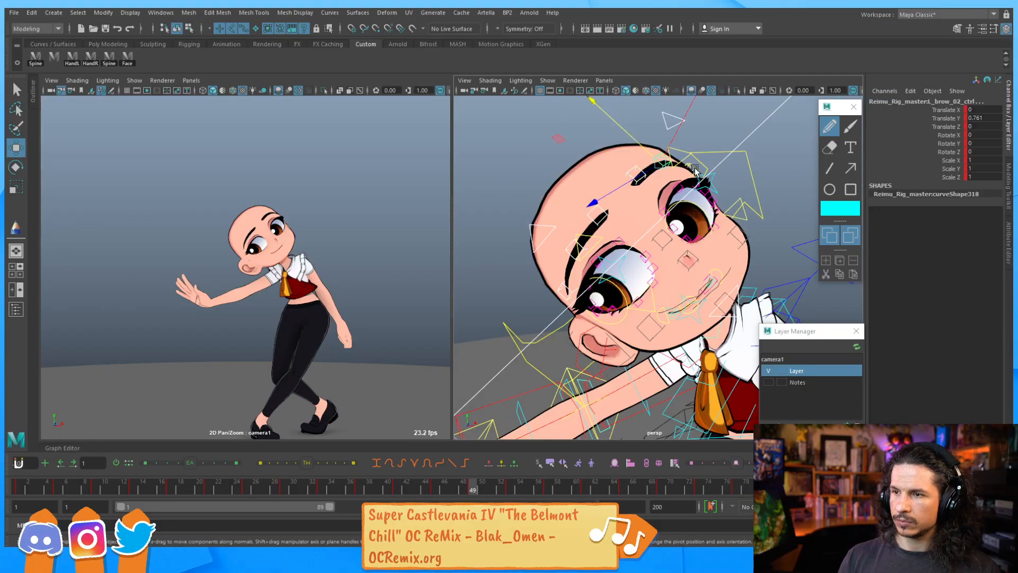
{"action": "left_click", "coordinate": [711, 180]}
{"action": "left_click", "coordinate": [689, 166]}
{"action": "left_click_drag", "start_coordinate": [436, 490], "coordinate": [473, 488]}
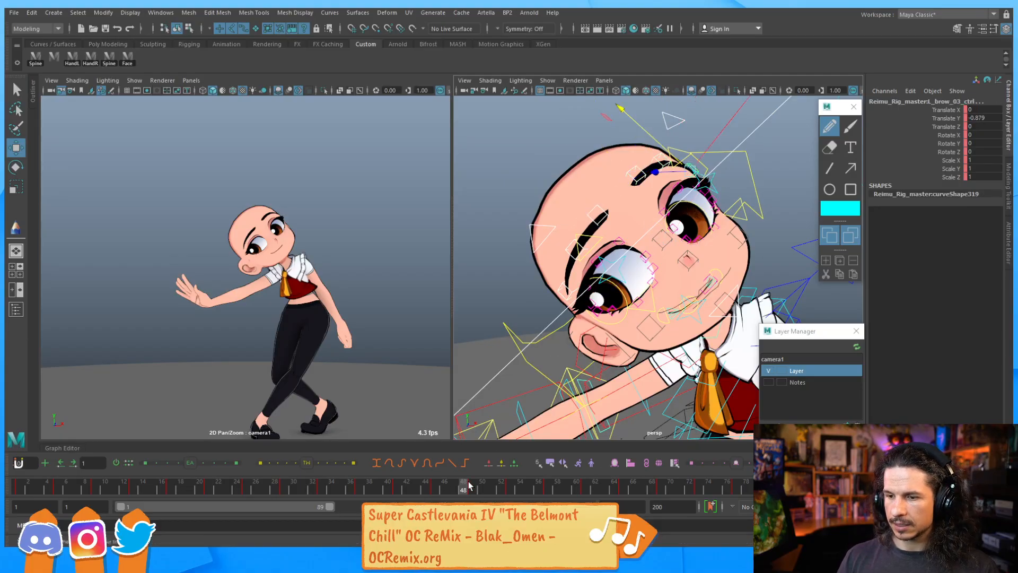
{"action": "key", "text": "period"}
{"action": "key", "text": "comma"}
{"action": "key", "text": "period"}
{"action": "key", "text": "comma"}
{"action": "key", "text": "period"}
{"action": "key", "text": "comma"}
{"action": "key", "text": "period"}
{"action": "left_click_drag", "start_coordinate": [683, 161], "coordinate": [681, 158]}
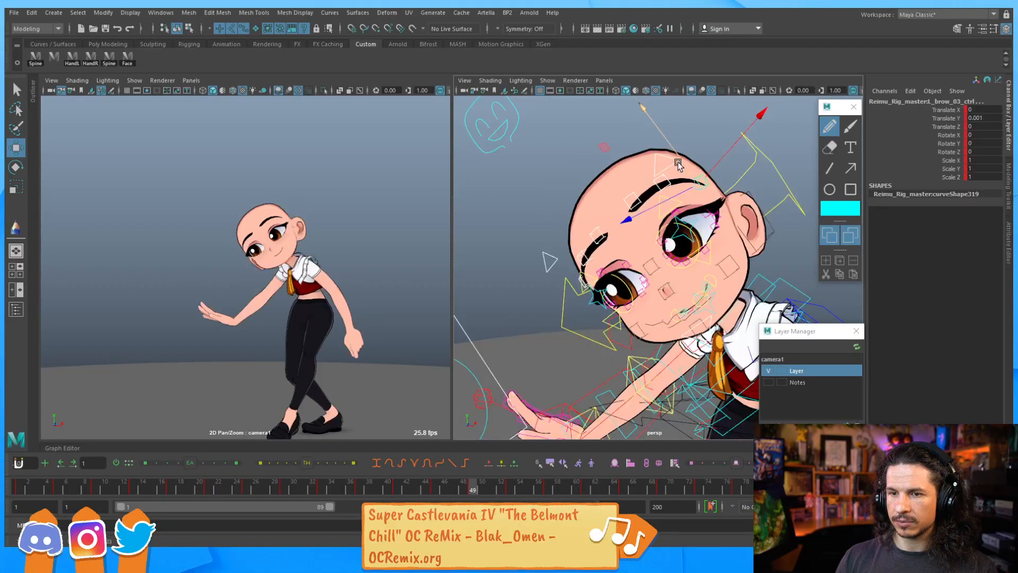
Step between the keyframes around frames 49 and 53 to compare the brow pose
{"action": "key", "text": "period"}
{"action": "key", "text": "comma"}
{"action": "key", "text": "period"}
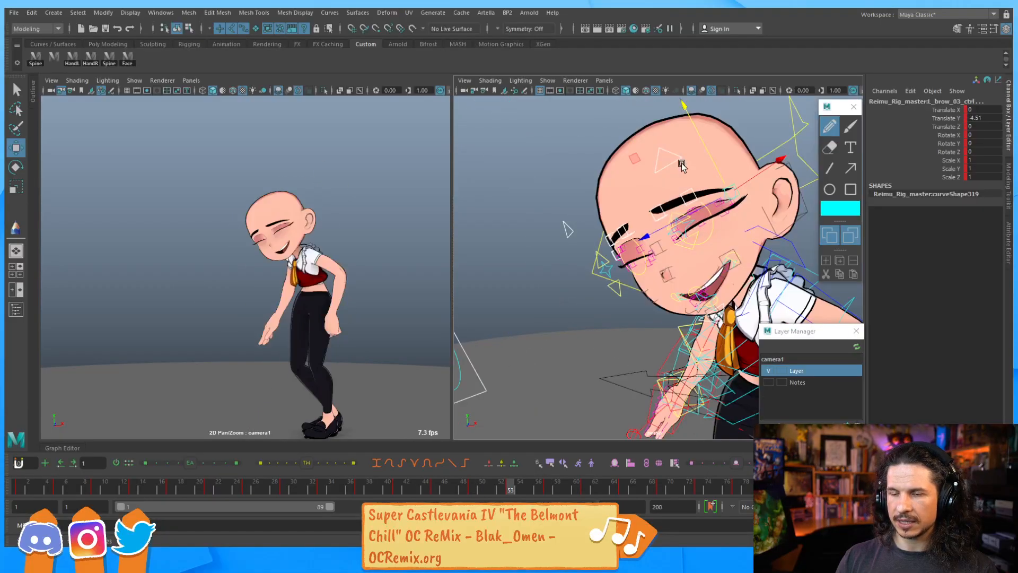
{"action": "key", "text": "comma"}
{"action": "key", "text": "comma"}
{"action": "key", "text": "period"}
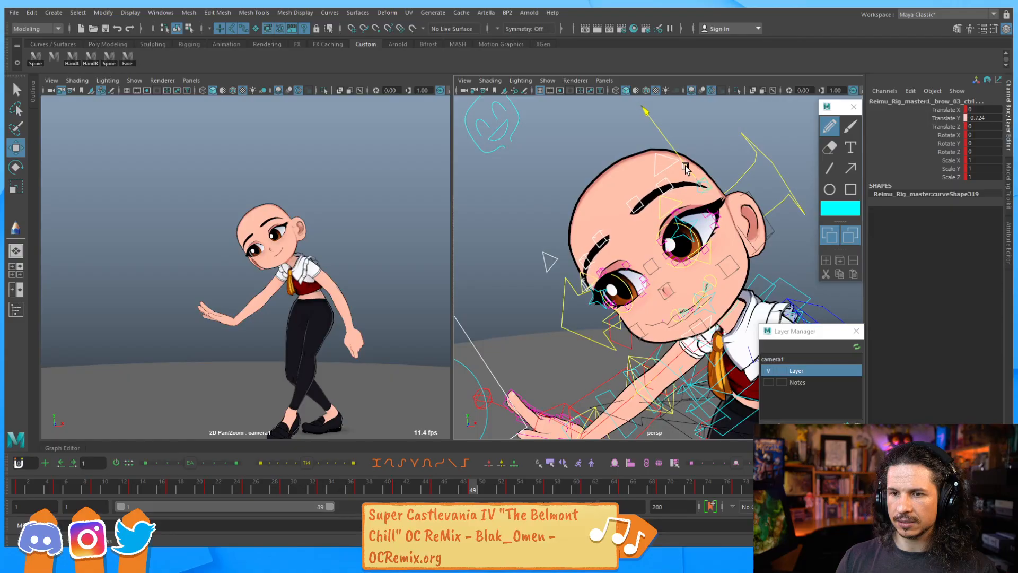
{"action": "key", "text": "period"}
{"action": "key", "text": "comma"}
{"action": "key", "text": "comma"}
{"action": "key", "text": "period"}
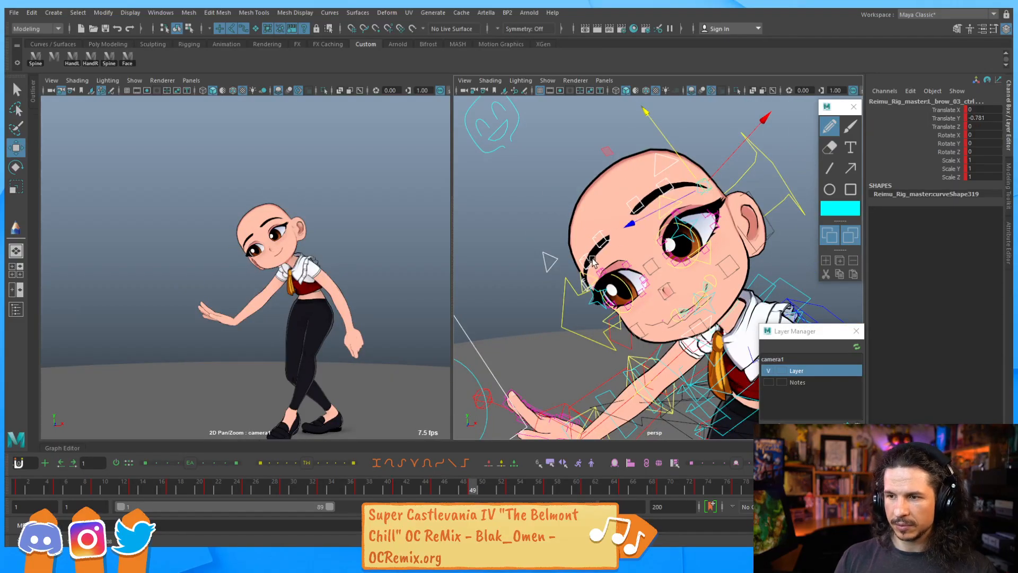
{"action": "left_click_drag", "start_coordinate": [689, 170], "coordinate": [622, 186]}
{"action": "left_click", "coordinate": [605, 245]}
{"action": "left_click", "coordinate": [641, 204], "text": "shift"}
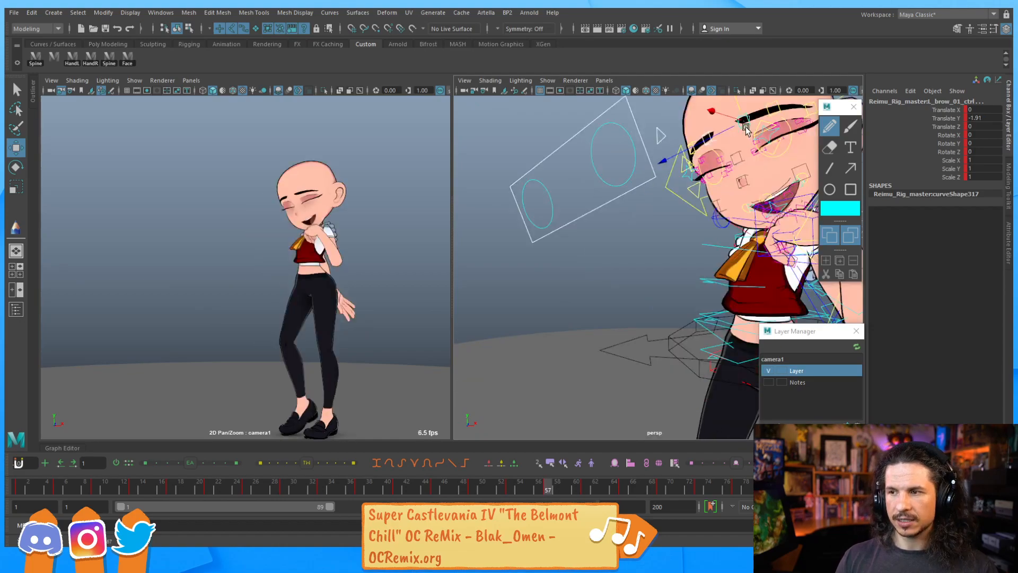
Orbit to the face at frame 57, select the left outer brow control and lower it slightly
{"action": "middle_click_drag", "start_coordinate": [741, 133], "coordinate": [681, 208], "text": "alt"}
{"action": "right_click_drag", "start_coordinate": [681, 208], "coordinate": [768, 200], "text": "alt"}
{"action": "left_click_drag", "start_coordinate": [769, 200], "coordinate": [817, 212], "text": "alt"}
{"action": "middle_click_drag", "start_coordinate": [817, 212], "coordinate": [663, 273], "text": "alt"}
{"action": "key", "text": "q"}
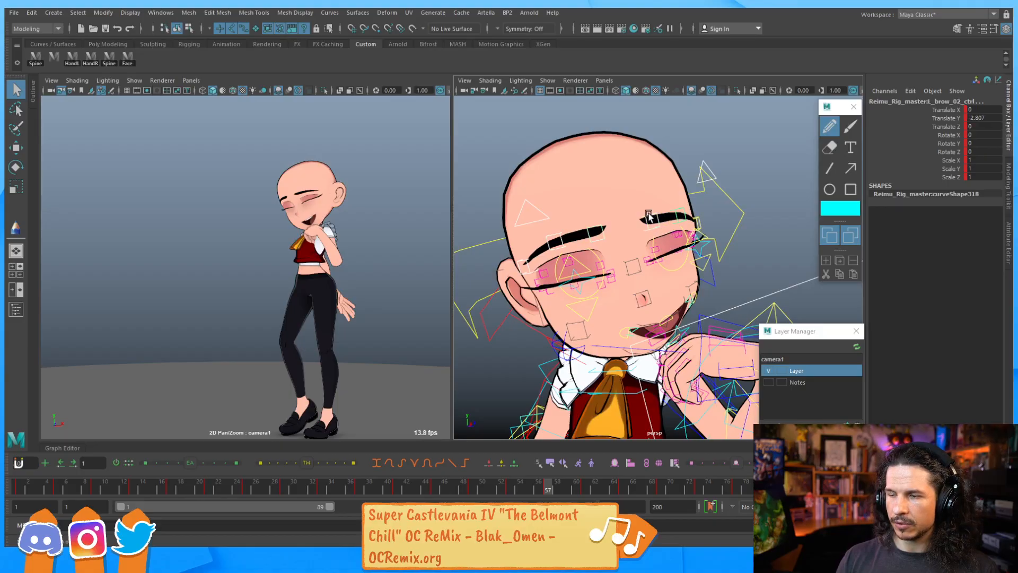
{"action": "key", "text": "w"}
{"action": "left_click", "coordinate": [693, 215]}
{"action": "left_click_drag", "start_coordinate": [690, 197], "coordinate": [687, 204]}
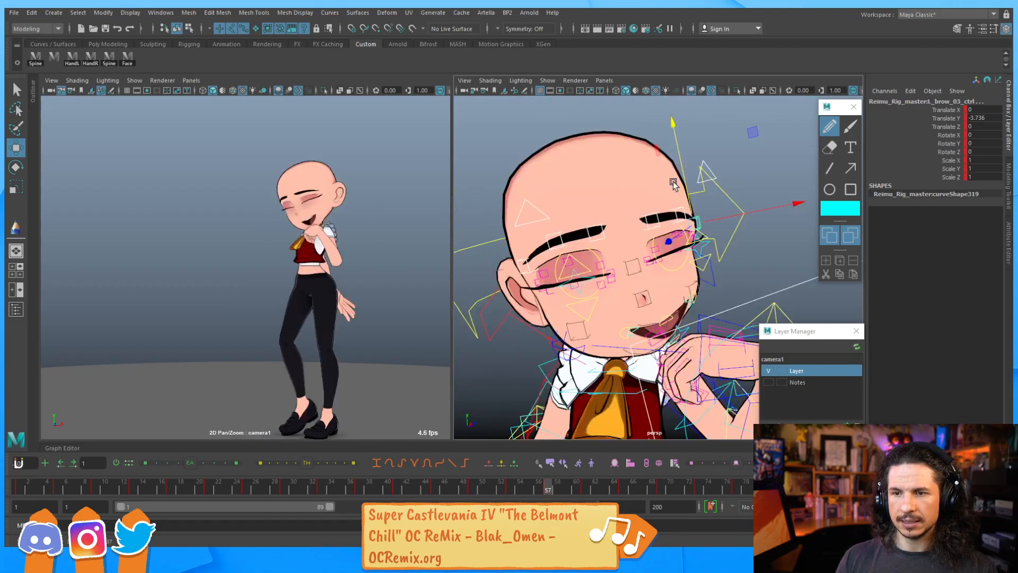
Select the right inner brow control and raise it slightly
{"action": "key", "text": "period"}
{"action": "key", "text": "comma"}
{"action": "key", "text": "comma"}
{"action": "key", "text": "period"}
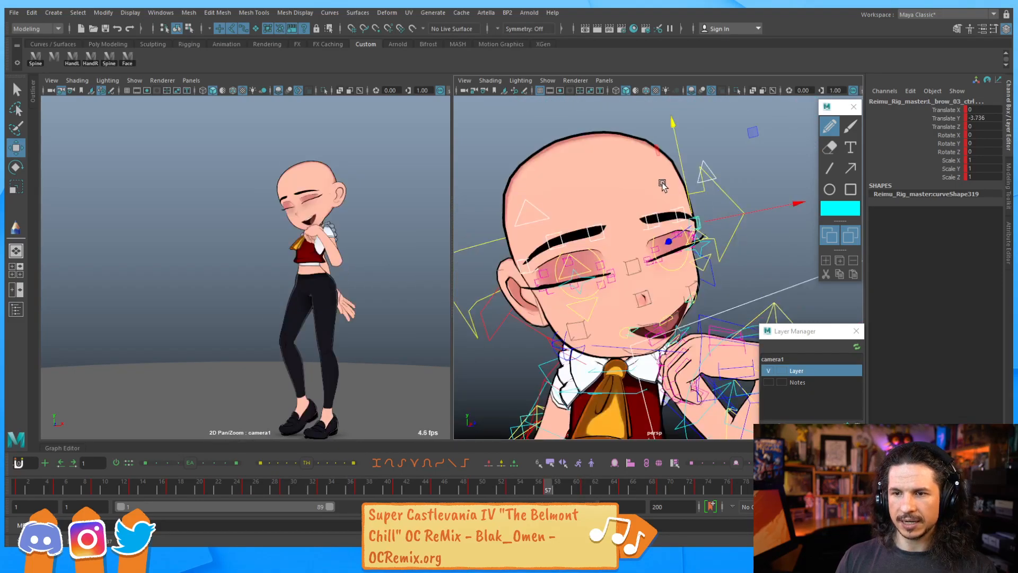
{"action": "left_click_drag", "start_coordinate": [738, 190], "coordinate": [635, 232], "text": "ctrl"}
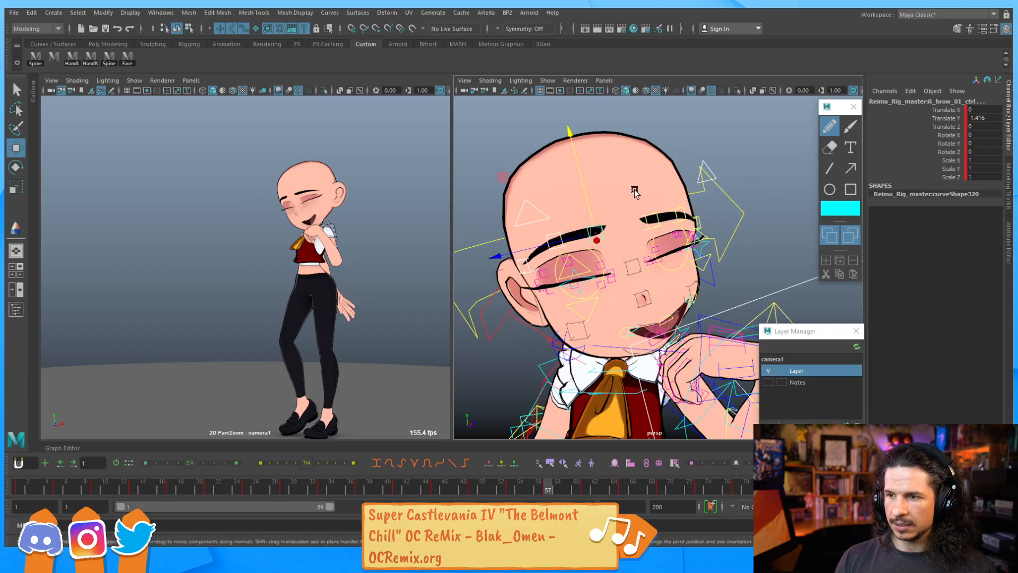
{"action": "left_click_drag", "start_coordinate": [586, 199], "coordinate": [584, 190]}
Step back and forth through the neighbouring keyframes to check the right brow change
{"action": "key", "text": "comma"}
{"action": "key", "text": "period"}
{"action": "key", "text": "period"}
{"action": "key", "text": "comma"}
{"action": "key", "text": "comma"}
{"action": "key", "text": "comma"}
{"action": "key", "text": "comma"}
{"action": "key", "text": "period"}
{"action": "key", "text": "period"}
{"action": "key", "text": "period"}
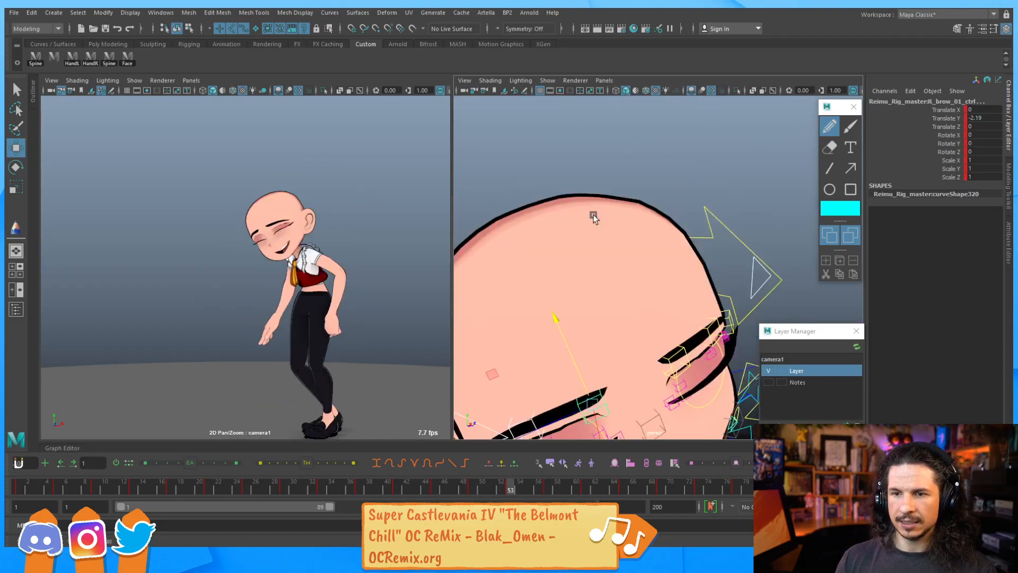
{"action": "key", "text": "period"}
{"action": "key", "text": "comma"}
{"action": "key", "text": "comma"}
{"action": "key", "text": "period"}
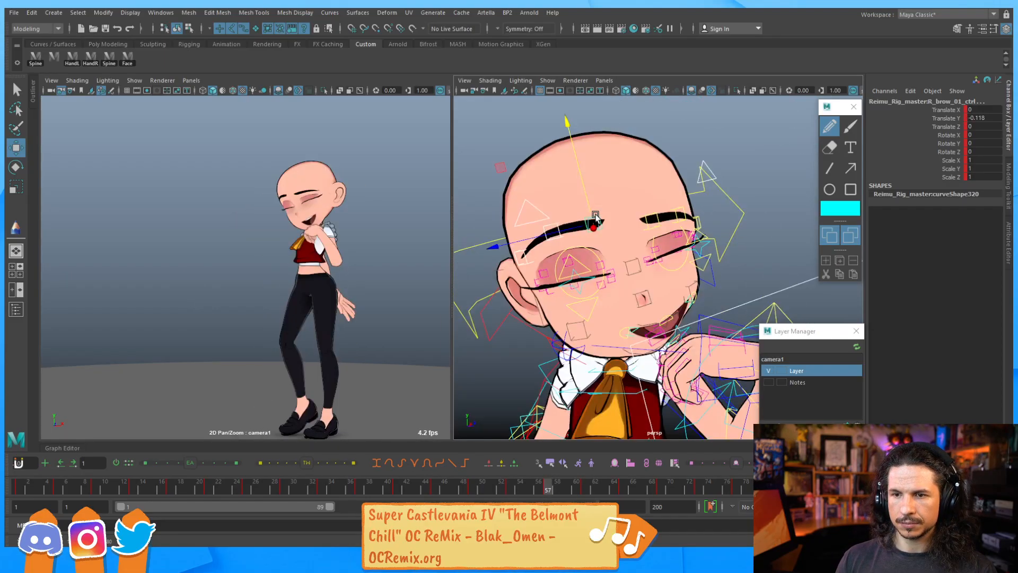
Select the left inner brow control and raise it slightly at frame 57
{"action": "left_click", "coordinate": [643, 219]}
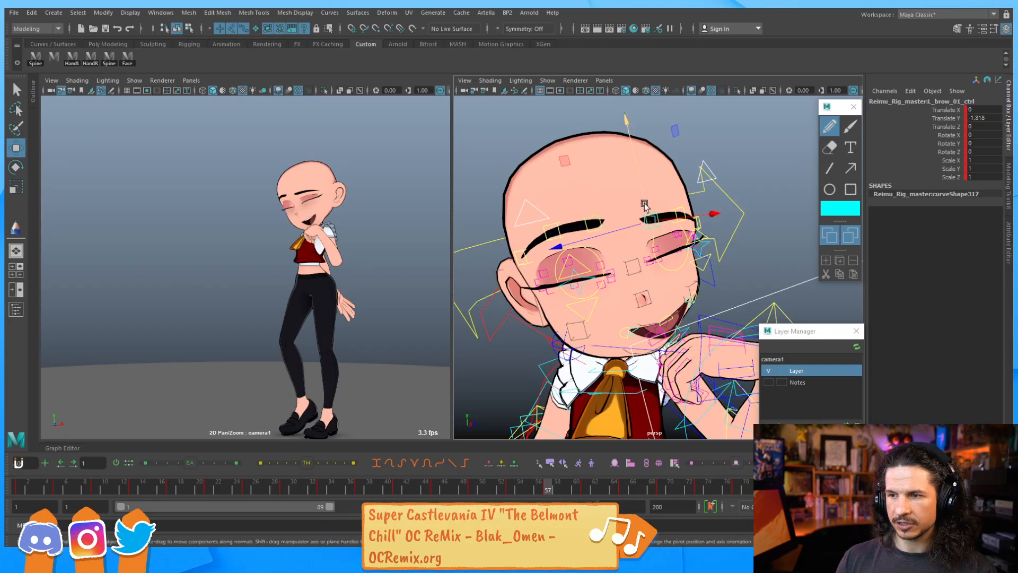
{"action": "left_click_drag", "start_coordinate": [644, 197], "coordinate": [639, 202]}
{"action": "key", "text": "comma"}
{"action": "key", "text": "period"}
{"action": "key", "text": "period"}
{"action": "key", "text": "period"}
{"action": "key", "text": "period"}
{"action": "key", "text": "comma"}
{"action": "key", "text": "comma"}
{"action": "key", "text": "comma"}
{"action": "key", "text": "comma"}
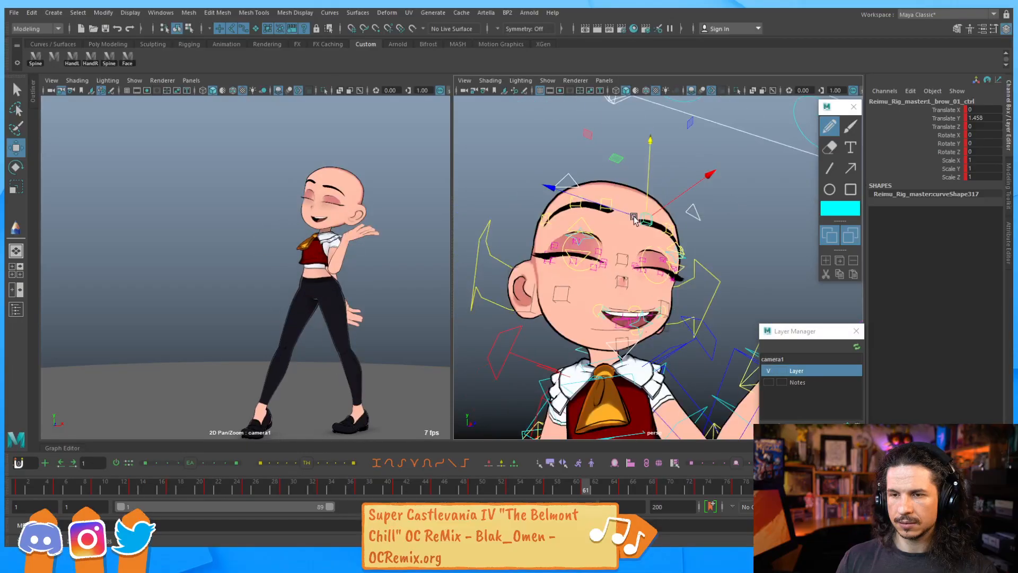
Step through the keyframes to review the brow poses
{"action": "key", "text": "period"}
{"action": "key", "text": "period"}
{"action": "key", "text": "period"}
{"action": "key", "text": "period"}
{"action": "key", "text": "period"}
{"action": "key", "text": "comma"}
{"action": "key", "text": "comma"}
{"action": "key", "text": "comma"}
{"action": "key", "text": "comma"}
{"action": "key", "text": "comma"}
{"action": "key", "text": "comma"}
{"action": "key", "text": "comma"}
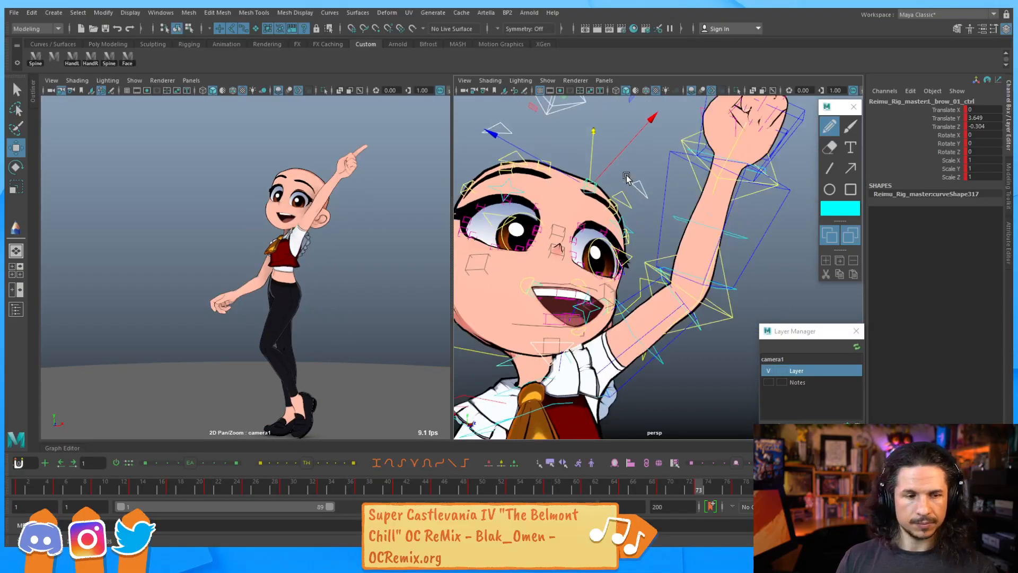
{"action": "key", "text": "comma"}
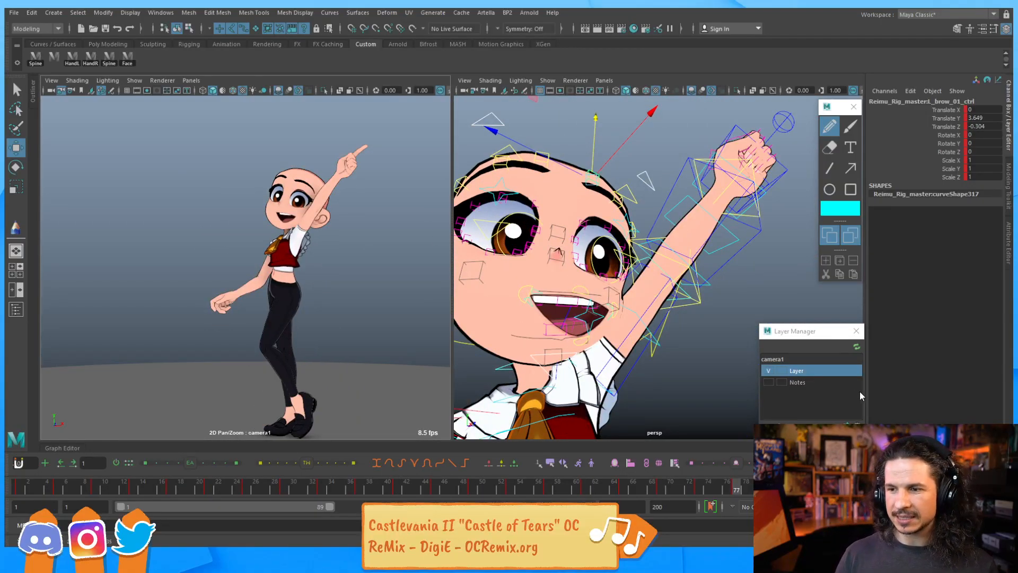
Select the rig's master option control and turn on the hair visibility
{"action": "right_click_drag", "start_coordinate": [748, 216], "coordinate": [626, 222], "text": "alt"}
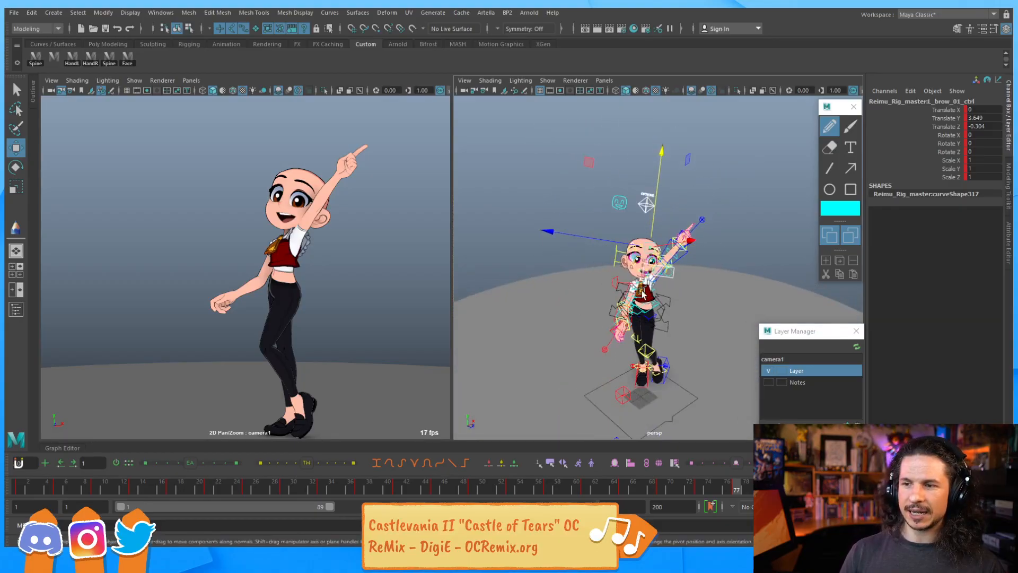
{"action": "left_click_drag", "start_coordinate": [689, 328], "coordinate": [744, 301], "text": "alt"}
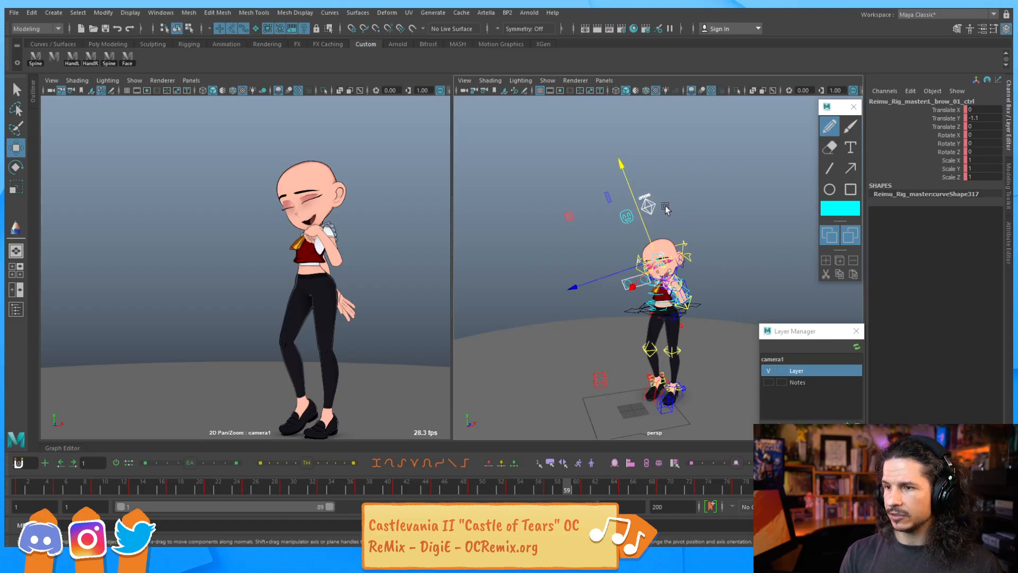
{"action": "left_click", "coordinate": [651, 206]}
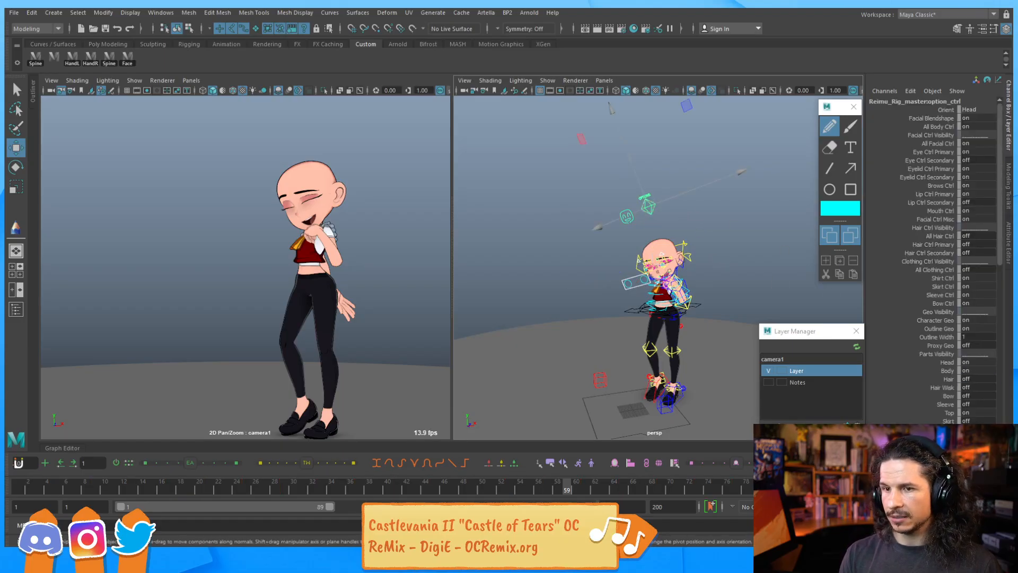
{"action": "left_click", "coordinate": [967, 387]}
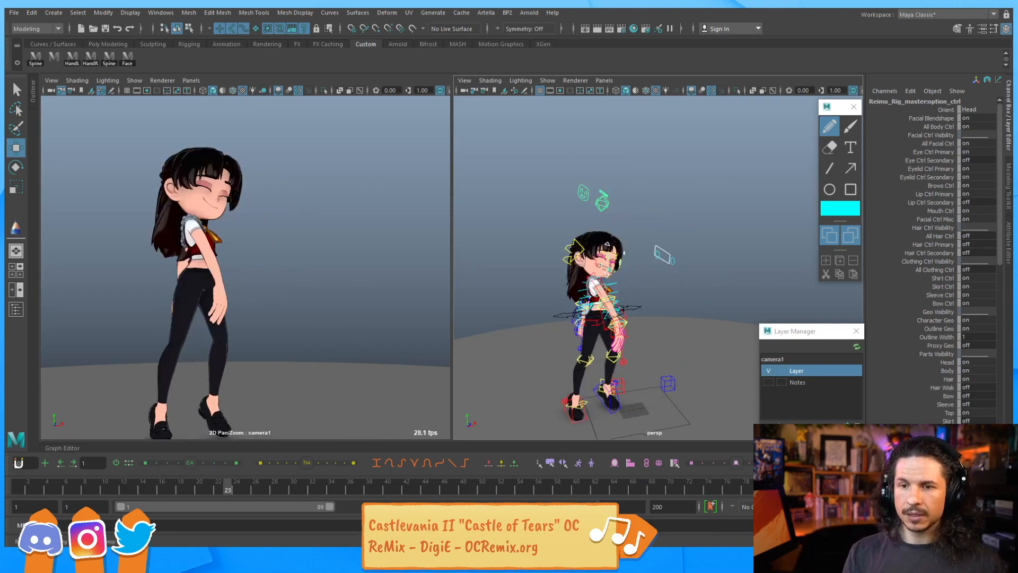
{"action": "left_click", "coordinate": [413, 285]}
Maximize the camera1 view with the resolution gate and playblast the animation
{"action": "key", "text": "space"}
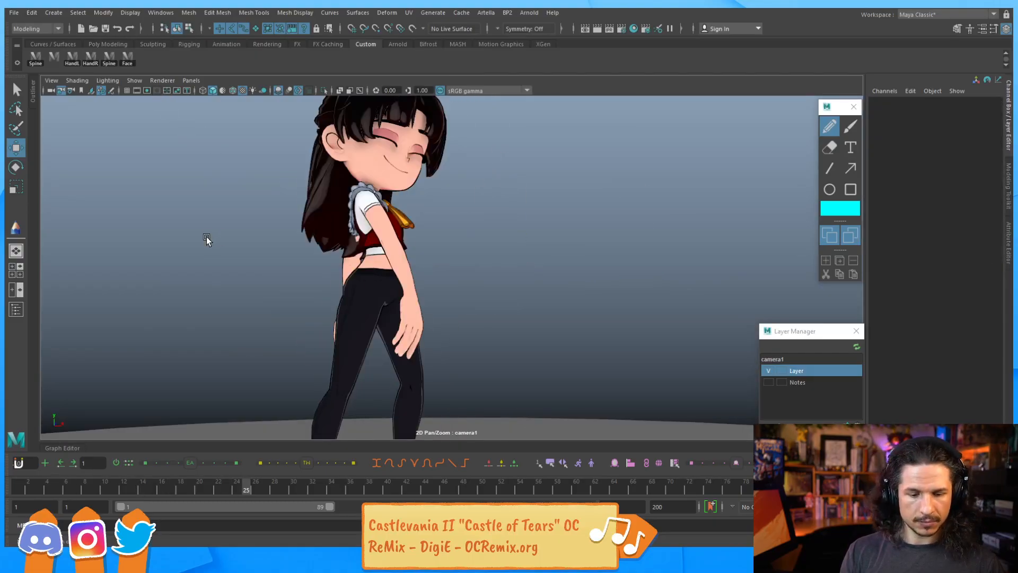
{"action": "key", "text": "backslash"}
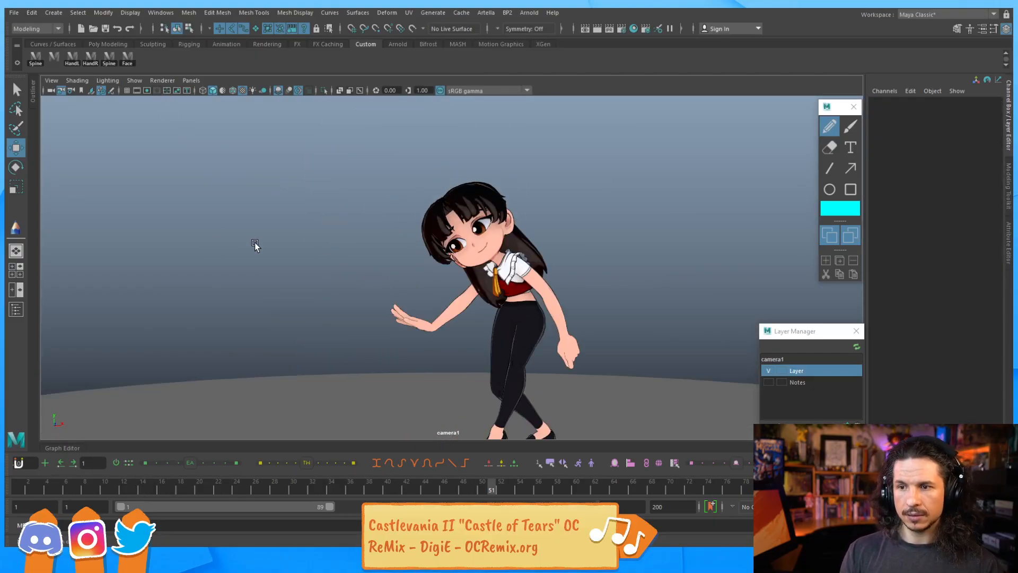
{"action": "left_click", "coordinate": [147, 90]}
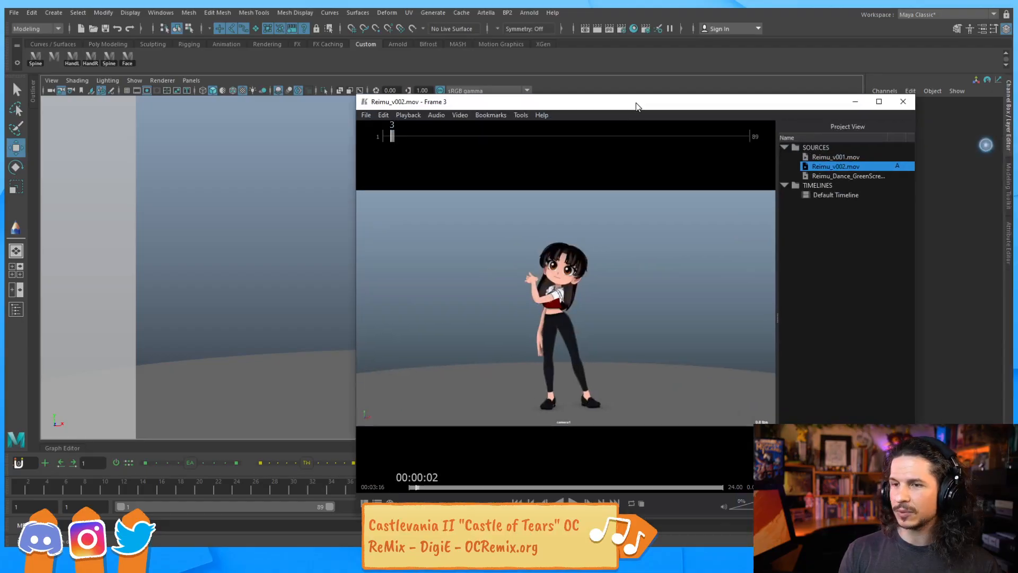
{"action": "double_click", "coordinate": [636, 102]}
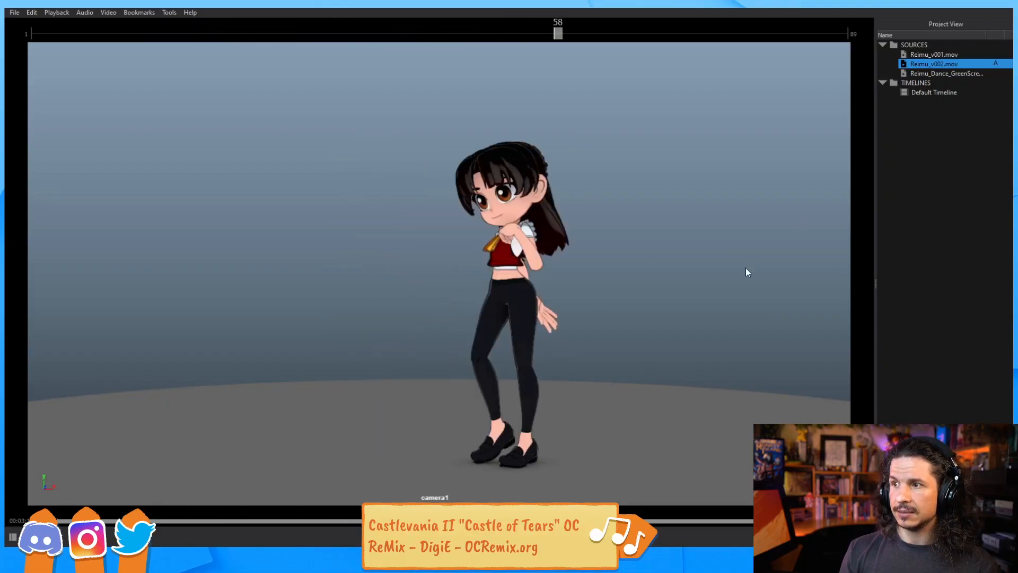
Close the playback viewer and return to frame 1
{"action": "left_click", "coordinate": [954, 7]}
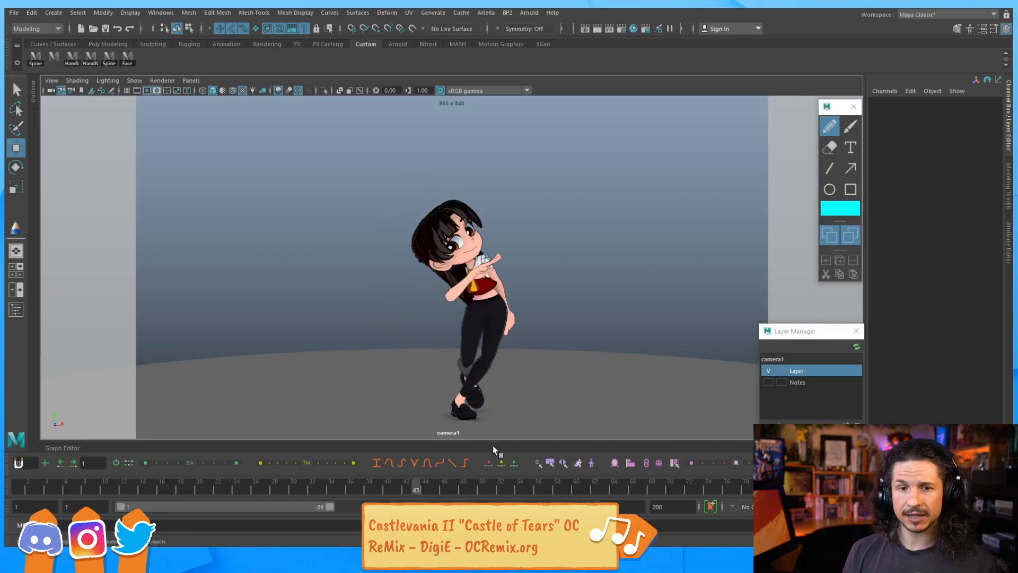
{"action": "left_click", "coordinate": [26, 485]}
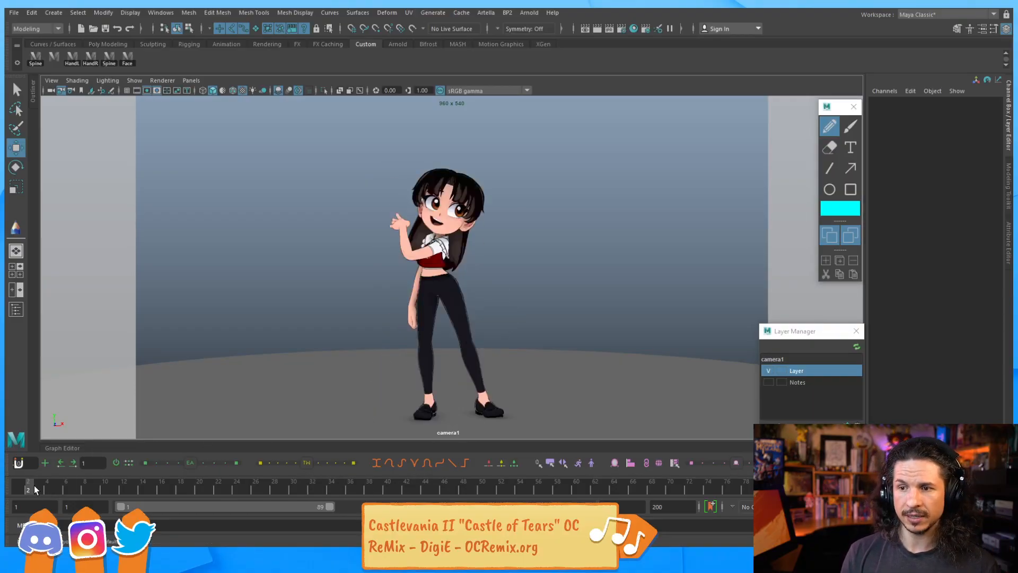
{"action": "mouse_move", "coordinate": [26, 482]}
{"action": "left_mouse_down"}
{"action": "mouse_move", "coordinate": [126, 463]}
{"action": "mouse_move", "coordinate": [29, 431]}
{"action": "left_mouse_up"}
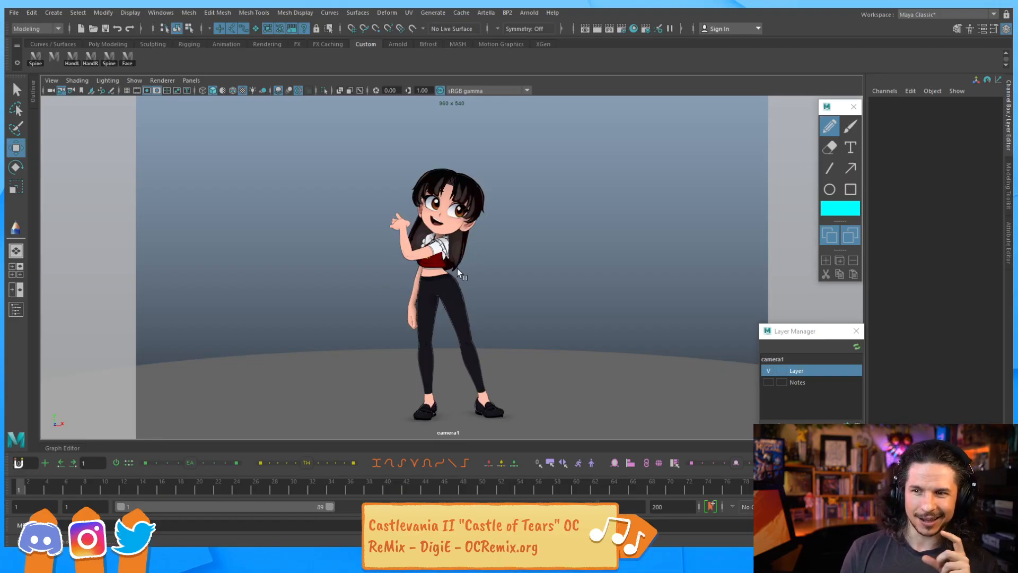
Scrub and play the animation in the camera1 view, then return to frame 1
{"action": "left_click_drag", "start_coordinate": [99, 485], "coordinate": [710, 443]}
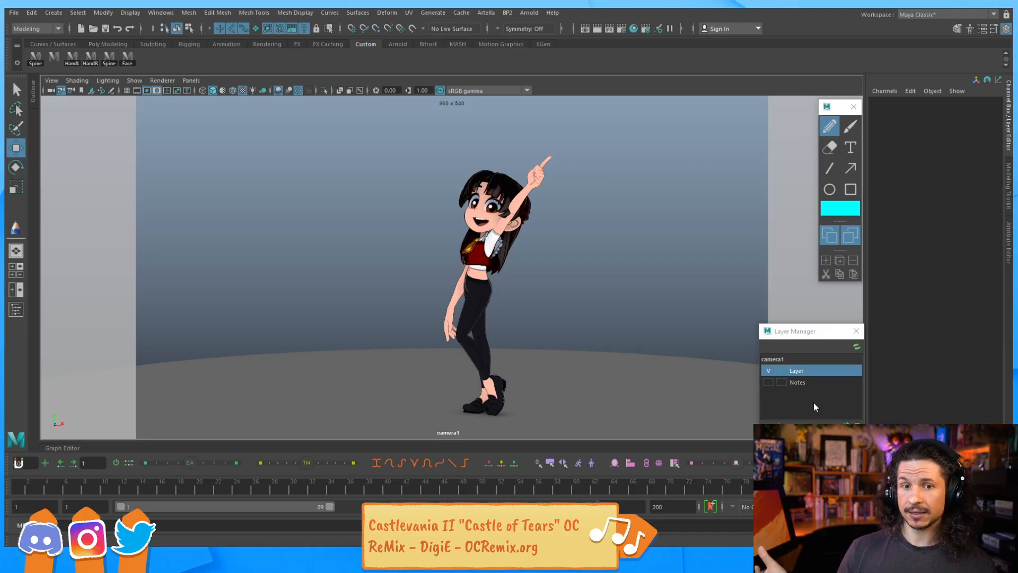
{"action": "key", "text": "alt+v"}
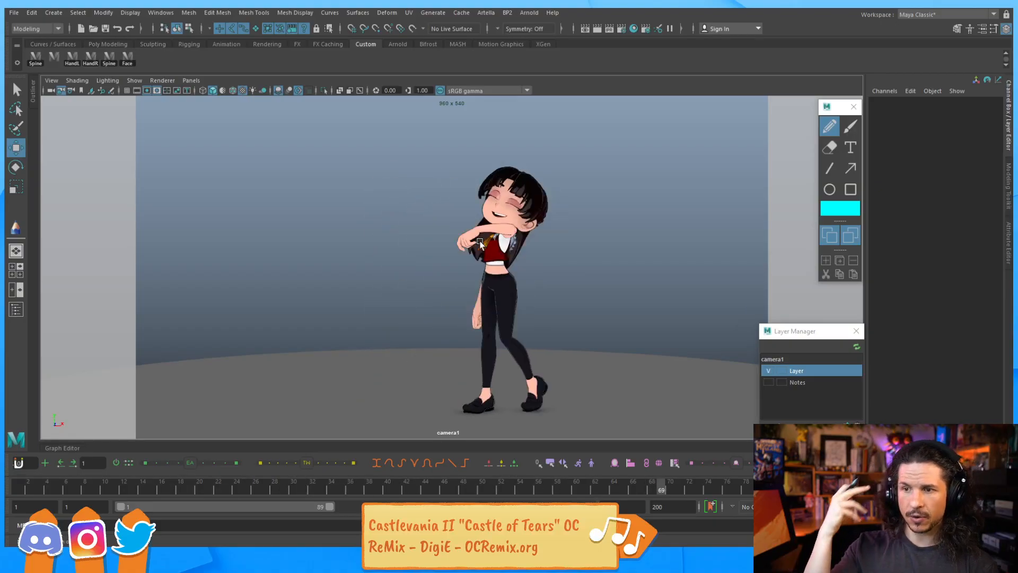
{"action": "key", "text": "Escape"}
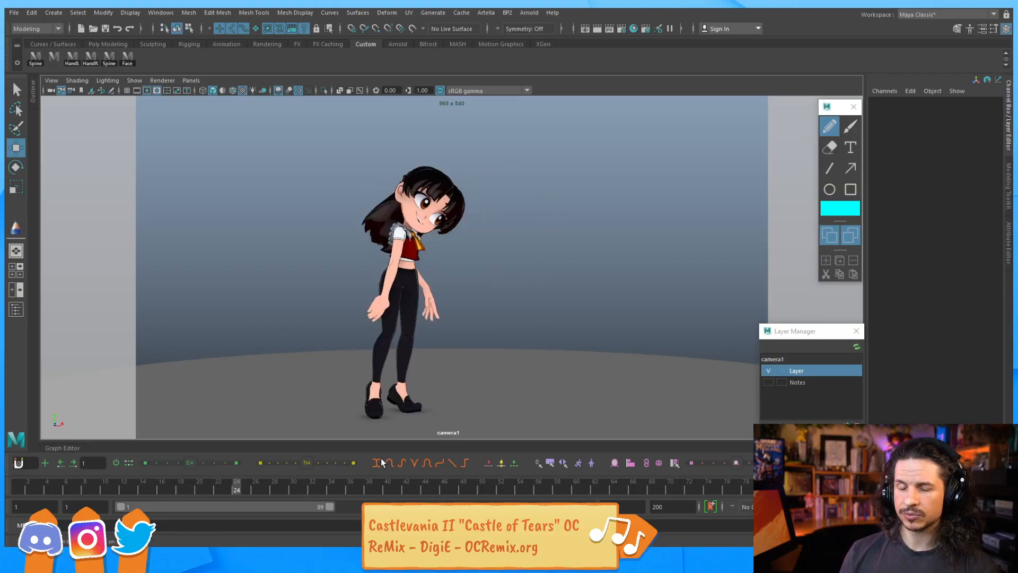
{"action": "left_click", "coordinate": [18, 486]}
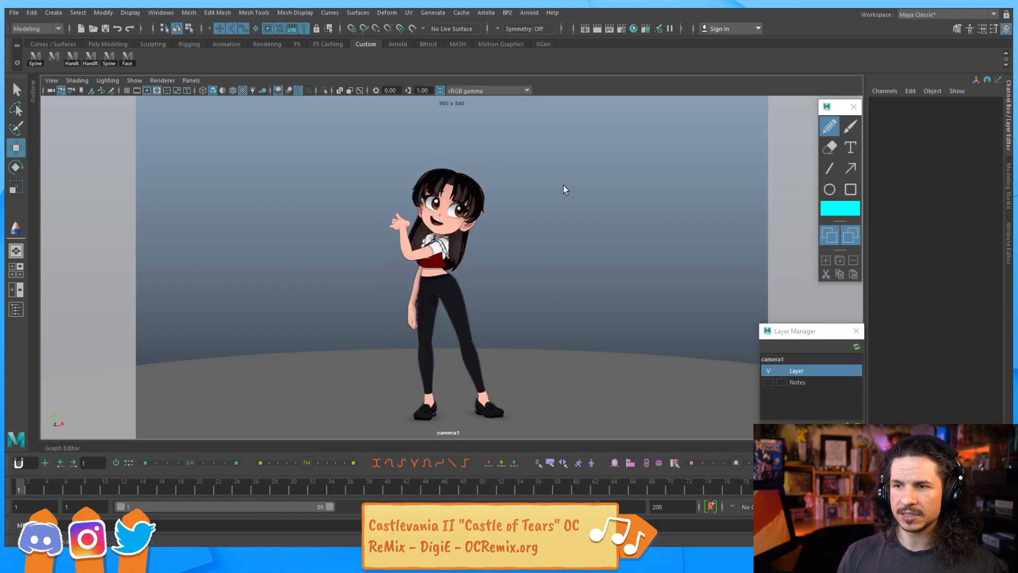
Review the playing animation in the perspective view beside camera1 and open the Graph Editor
{"action": "key", "text": "space"}
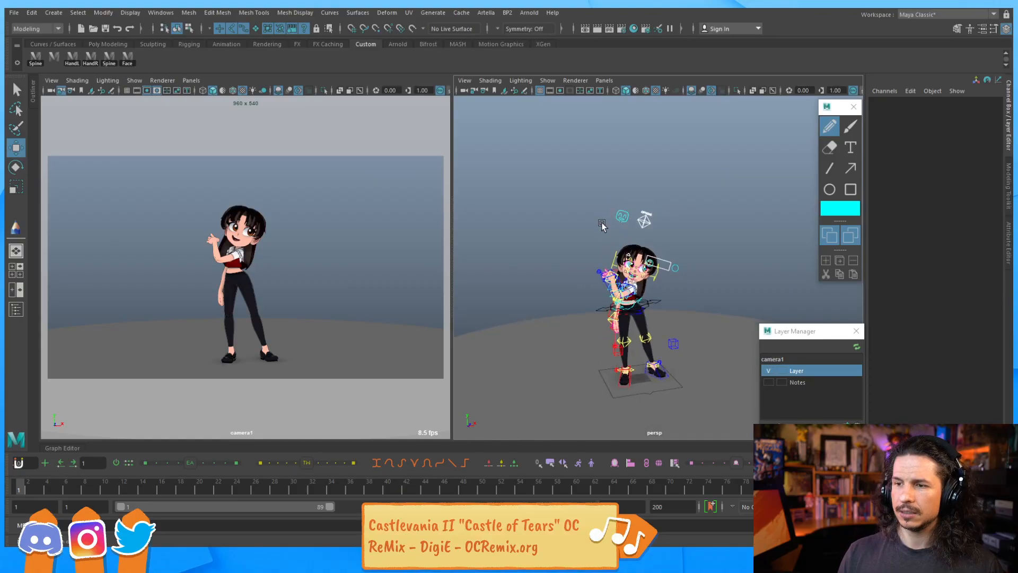
{"action": "right_click_drag", "start_coordinate": [584, 217], "coordinate": [647, 243], "text": "alt"}
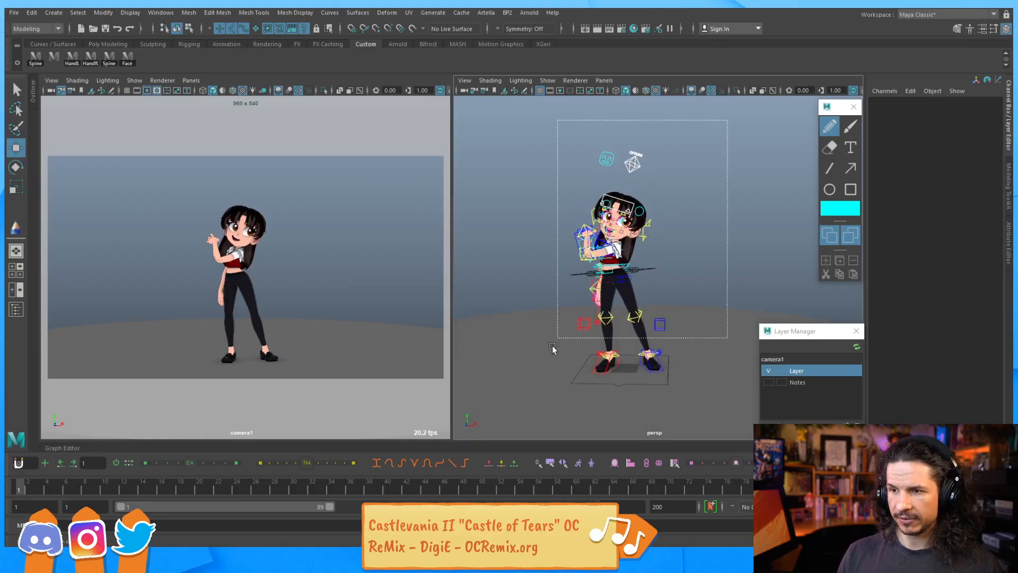
{"action": "left_click_drag", "start_coordinate": [525, 404], "coordinate": [526, 403]}
{"action": "left_click_drag", "start_coordinate": [684, 257], "coordinate": [603, 295], "text": "alt"}
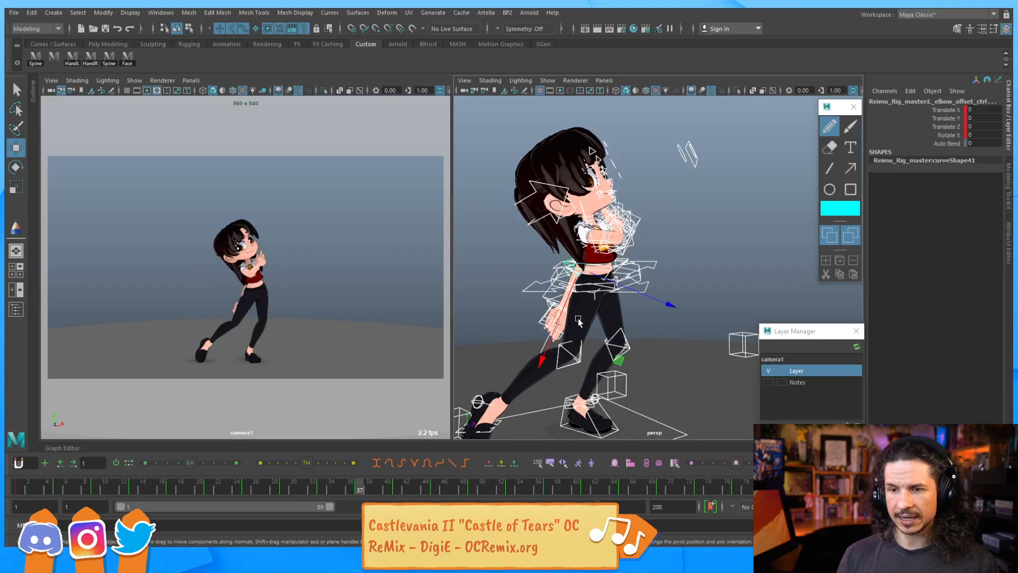
{"action": "middle_click_drag", "start_coordinate": [604, 330], "coordinate": [625, 262], "text": "alt"}
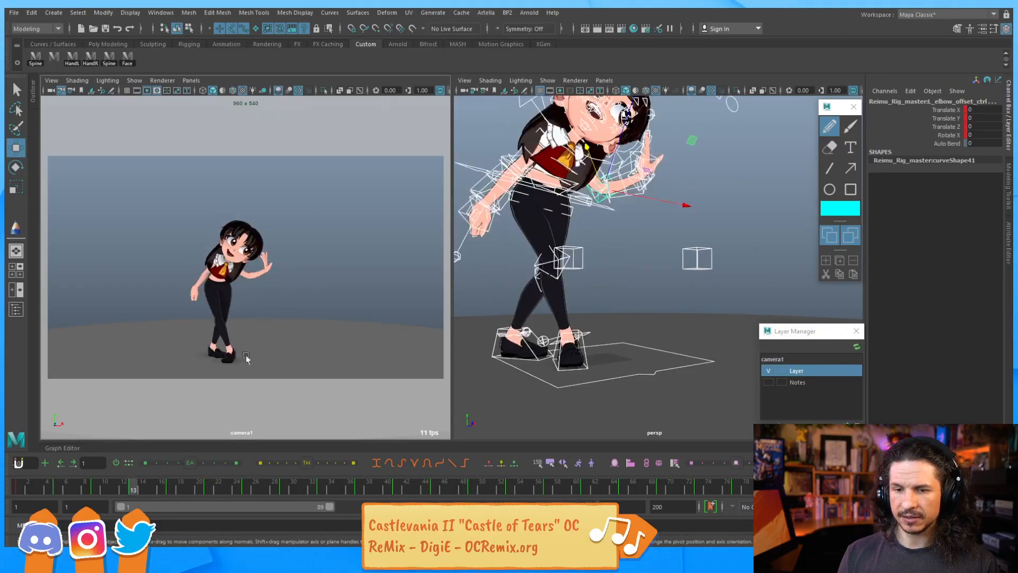
{"action": "left_click", "coordinate": [63, 450]}
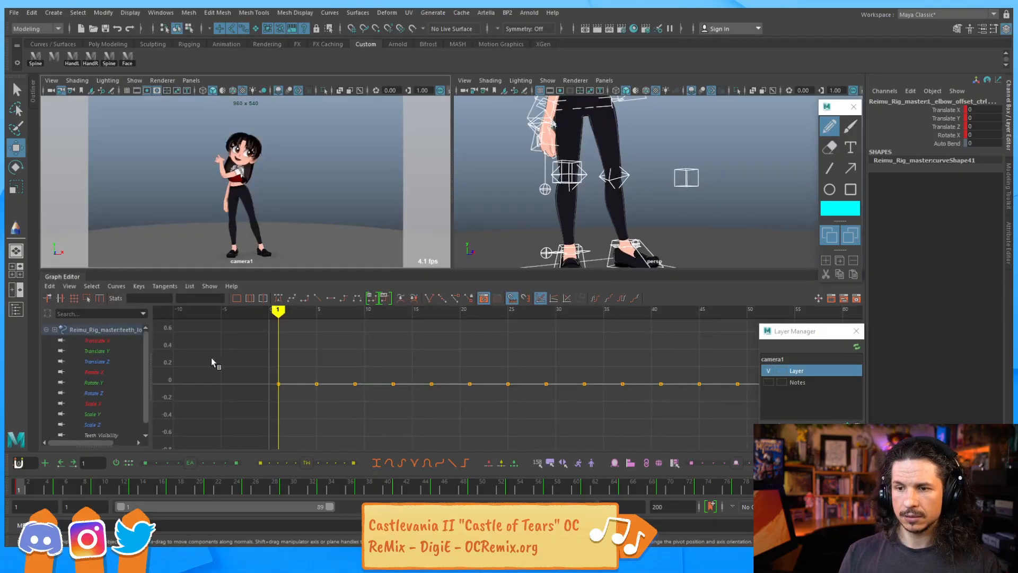
{"action": "scroll", "coordinate": [646, 348], "scroll_direction": "down", "scroll_amount": 5}
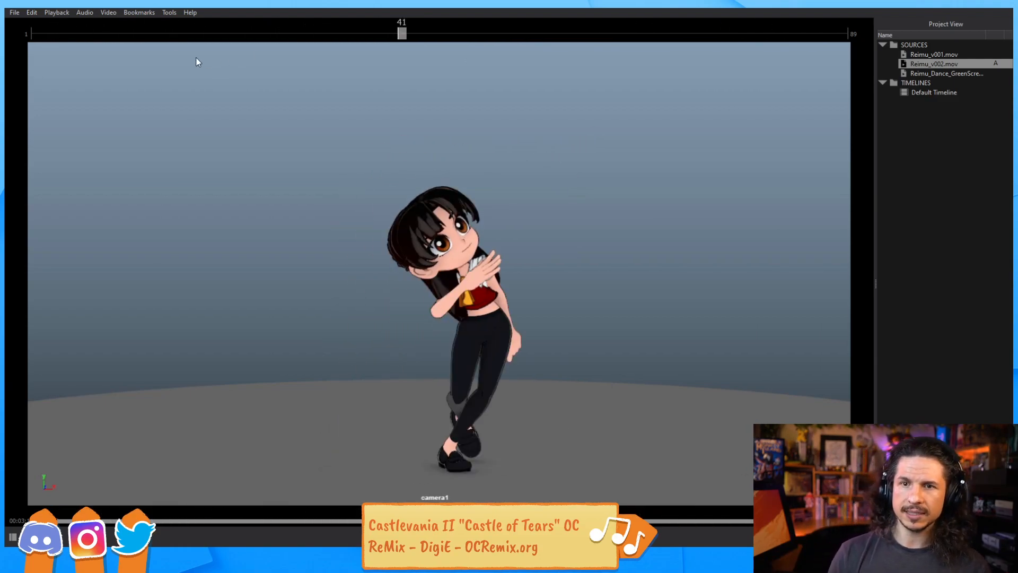
Switch to the movie viewer playing Reimu_v002.mov and increase its playback speed
{"action": "left_click", "coordinate": [63, 11]}
{"action": "mouse_move", "coordinate": [74, 27]}
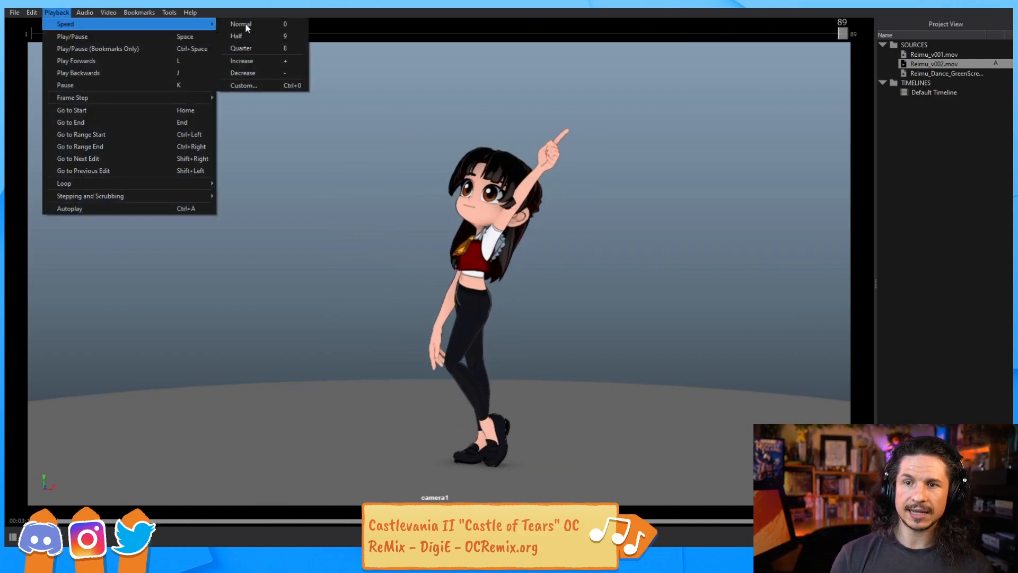
{"action": "left_click", "coordinate": [270, 60]}
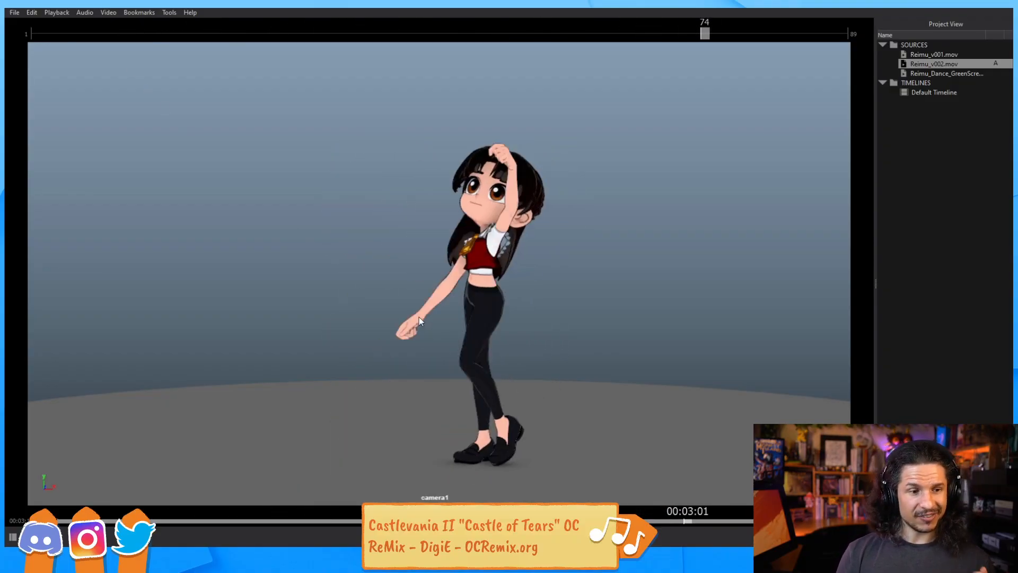
Slow the movie's playback speed to Quarter in the viewer
{"action": "left_click", "coordinate": [105, 13]}
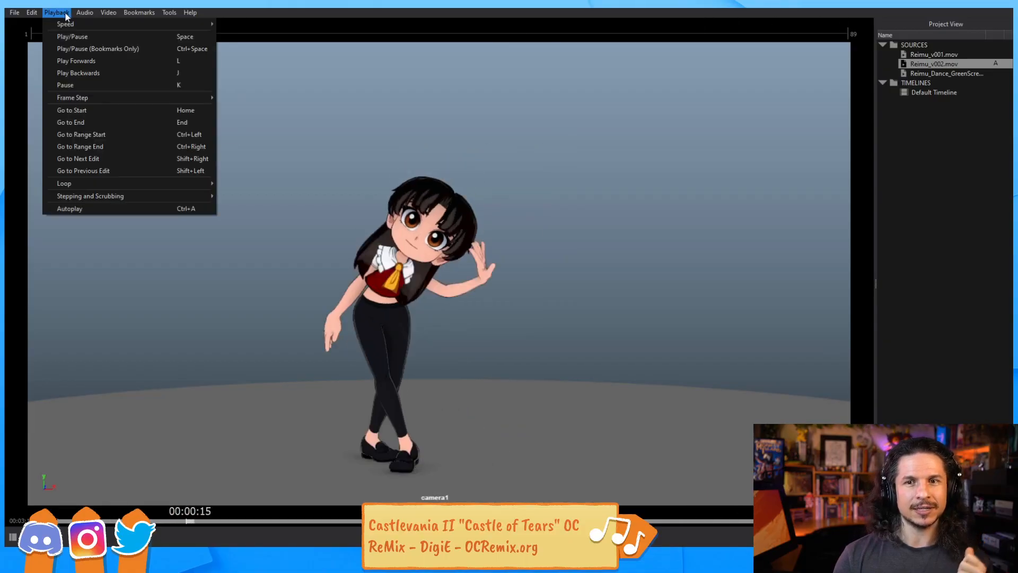
{"action": "key", "text": "Escape"}
{"action": "left_click", "coordinate": [57, 12]}
{"action": "mouse_move", "coordinate": [202, 24]}
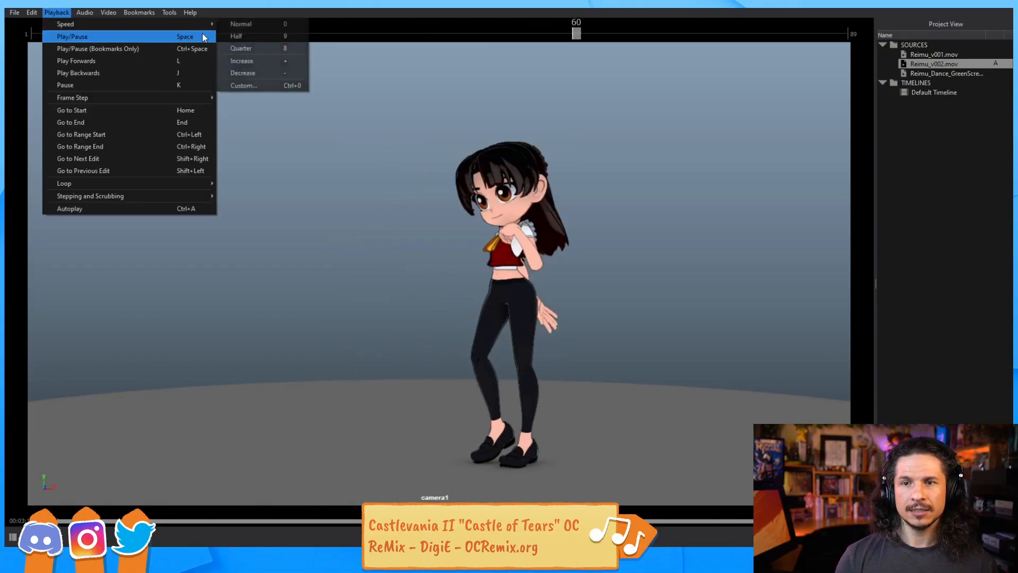
{"action": "left_click", "coordinate": [250, 49]}
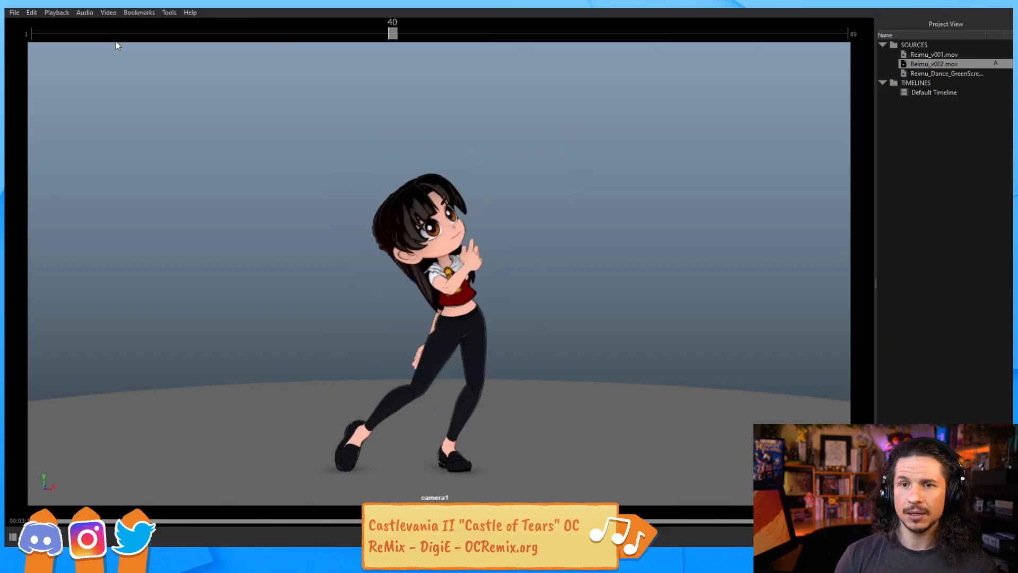
Reset the movie's playback speed to Normal
{"action": "left_click", "coordinate": [56, 13]}
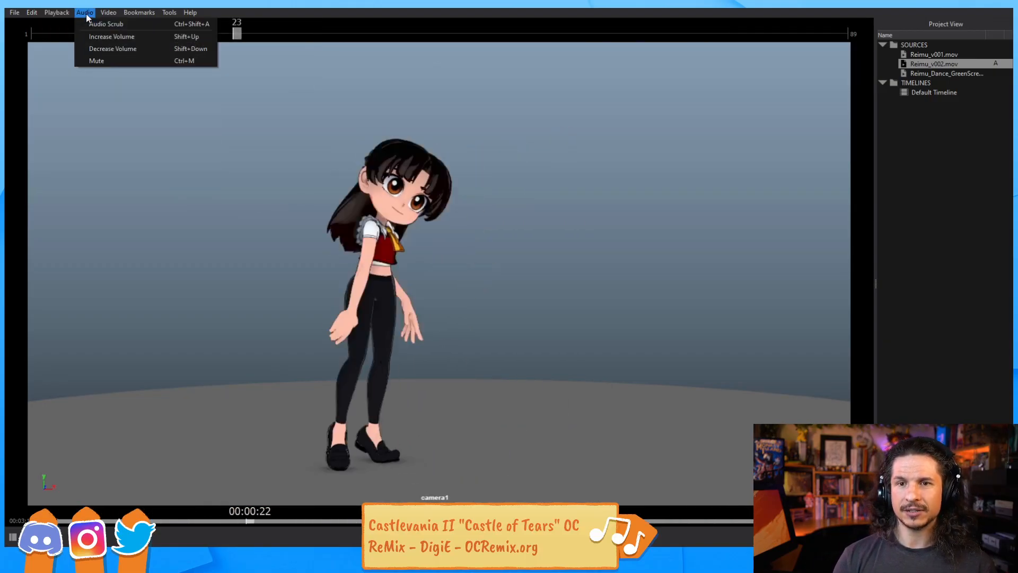
{"action": "mouse_move", "coordinate": [106, 23]}
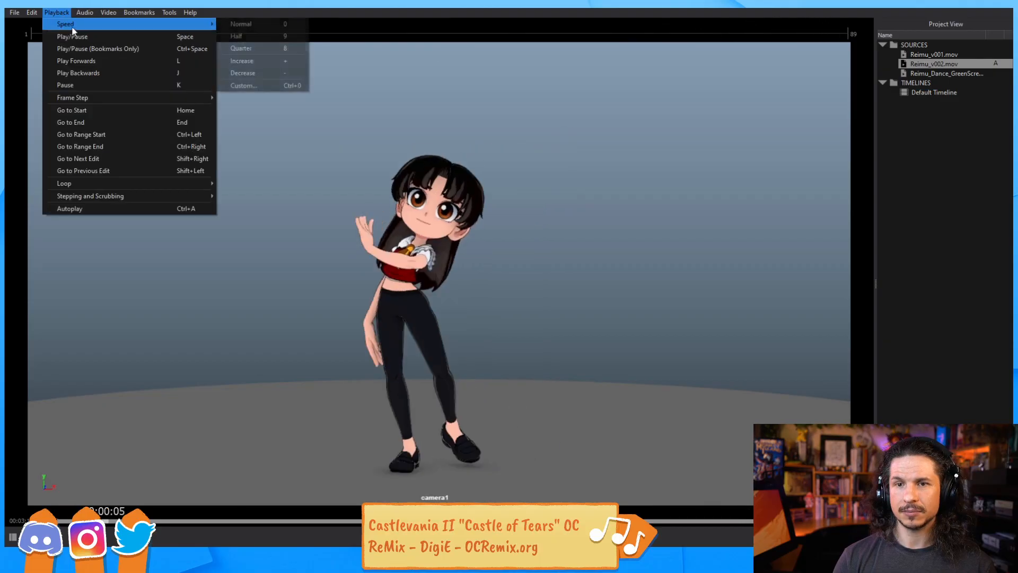
{"action": "left_click", "coordinate": [254, 27]}
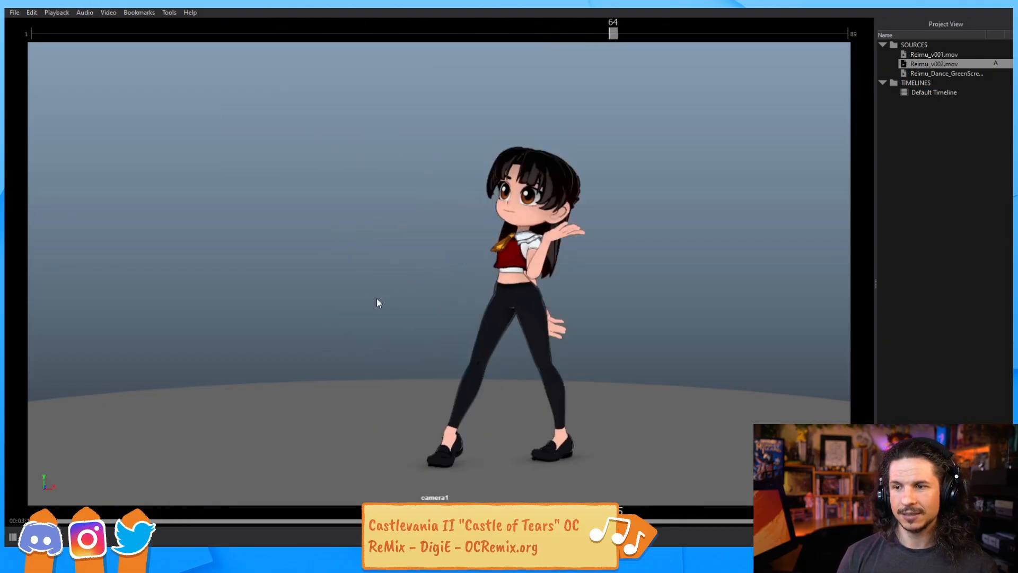
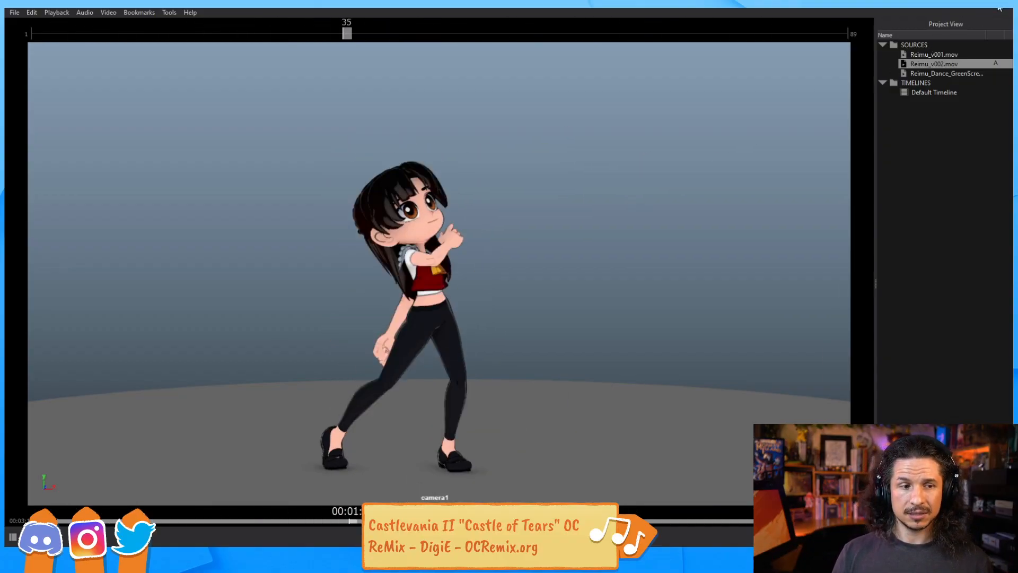
Close the movie viewer, play the animation in Maya and frame all curves in the Graph Editor
{"action": "key", "text": "alt+F4"}
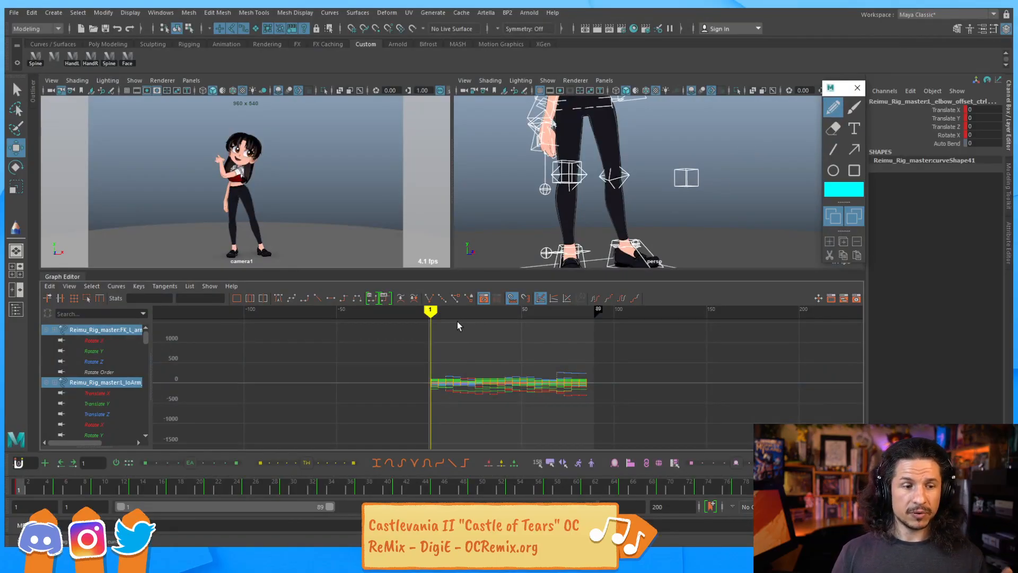
{"action": "key", "text": "alt+v"}
{"action": "key", "text": "alt+v"}
{"action": "key", "text": "f"}
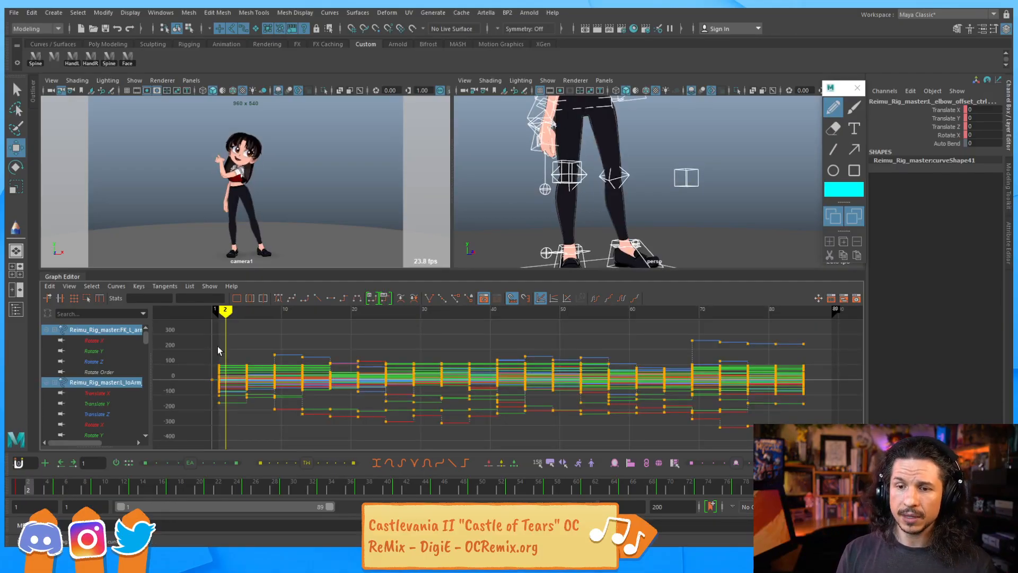
{"action": "left_click", "coordinate": [468, 358]}
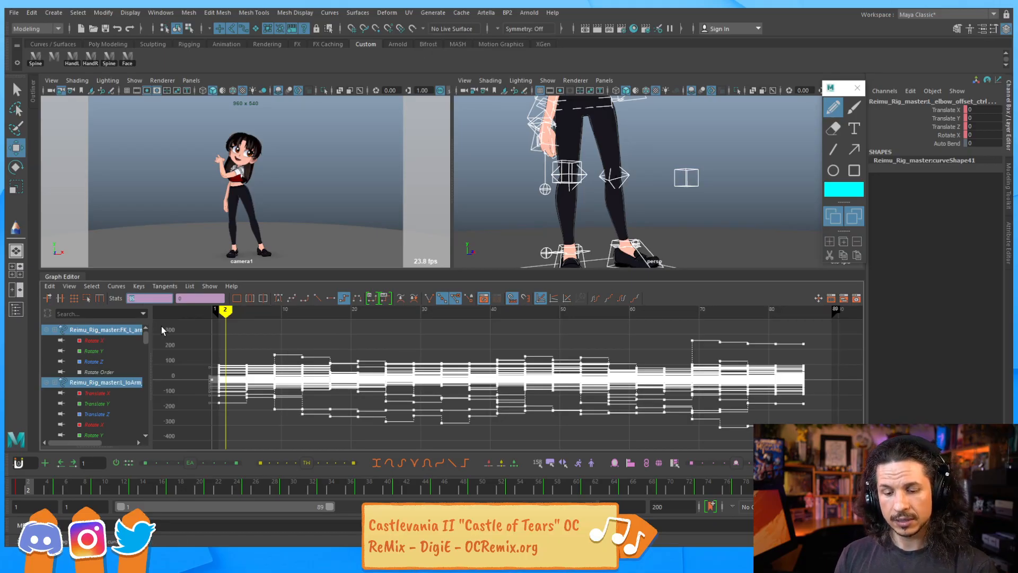
{"action": "type", "text": "=1."}
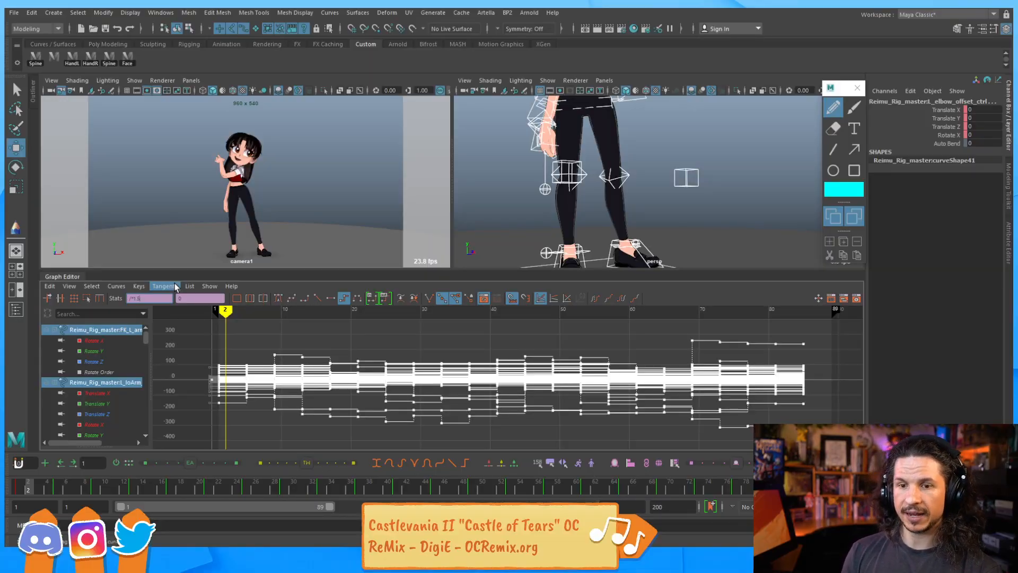
{"action": "key", "text": "Return"}
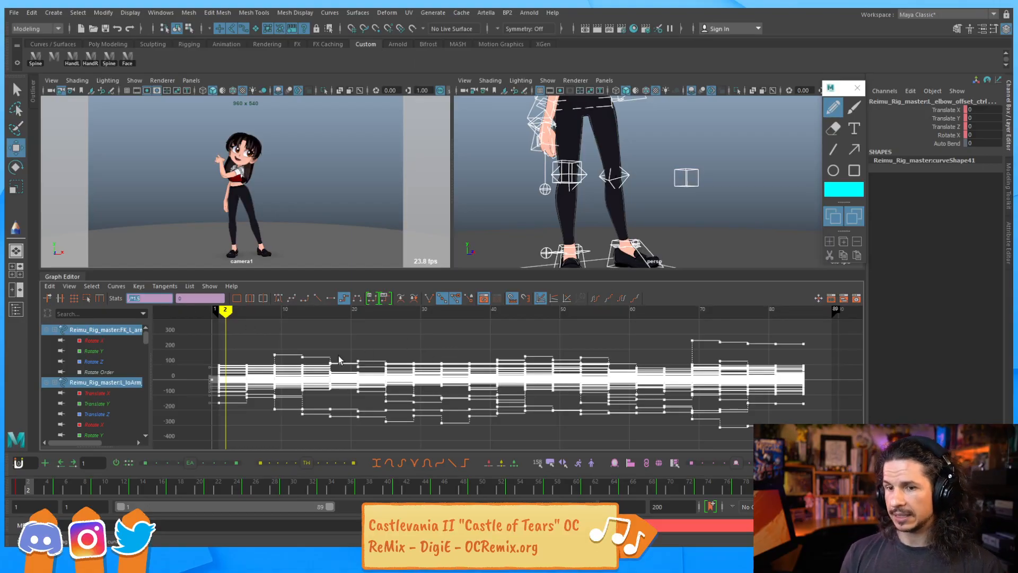
{"action": "left_click", "coordinate": [318, 325]}
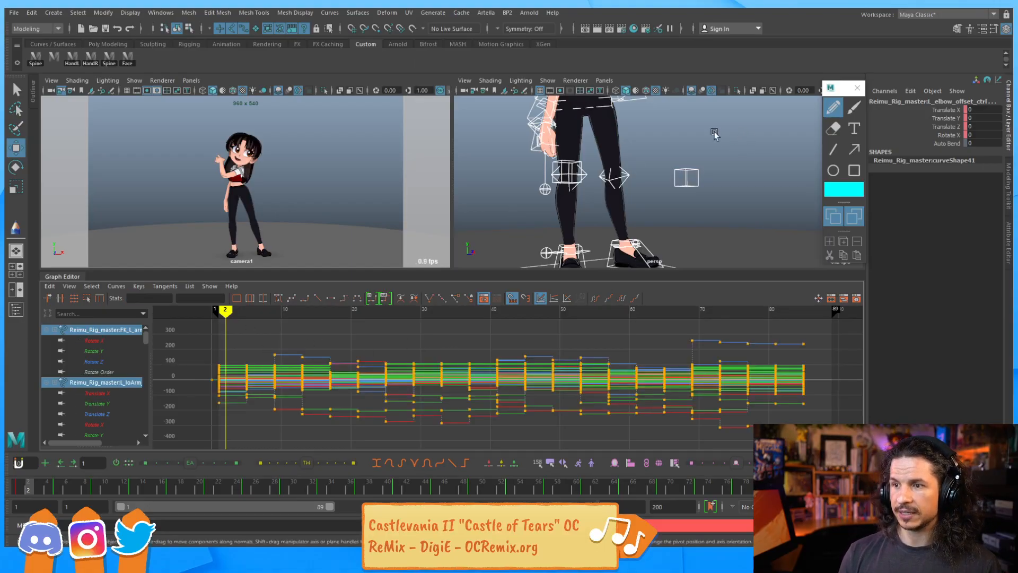
Select all rig controls and their keys, then scale the keys' timing shorter in the Graph Editor
{"action": "key", "text": "a"}
{"action": "key", "text": "q"}
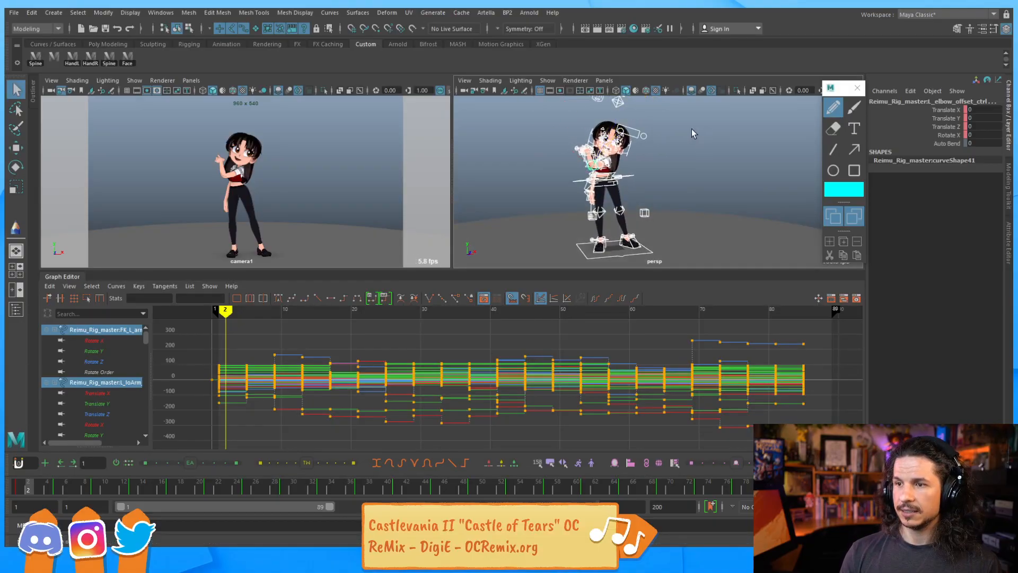
{"action": "right_click_drag", "start_coordinate": [692, 129], "coordinate": [681, 131], "text": "alt"}
{"action": "left_click", "coordinate": [681, 130]}
{"action": "left_click_drag", "start_coordinate": [685, 105], "coordinate": [559, 259]}
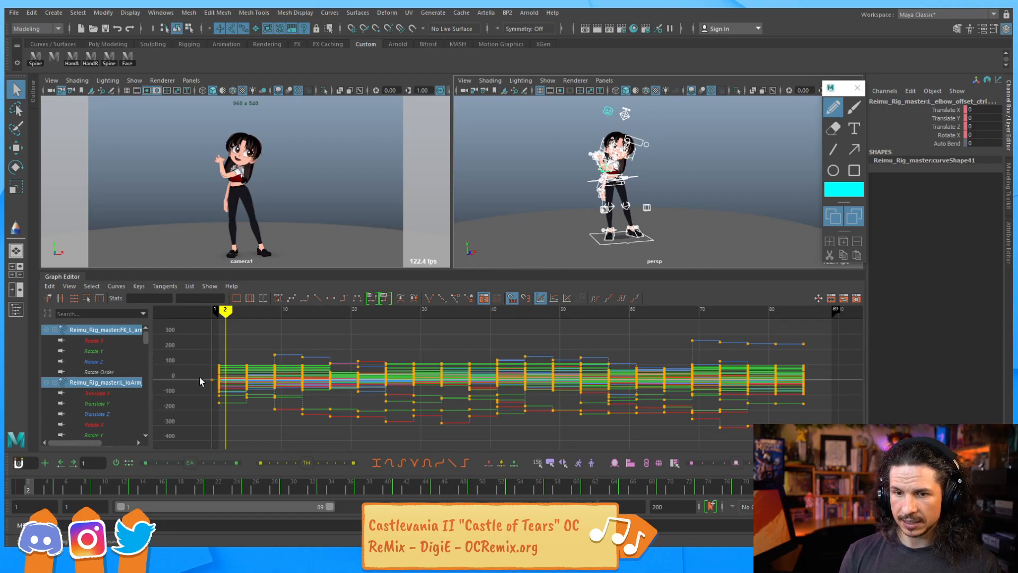
{"action": "left_click_drag", "start_coordinate": [143, 338], "coordinate": [146, 395]}
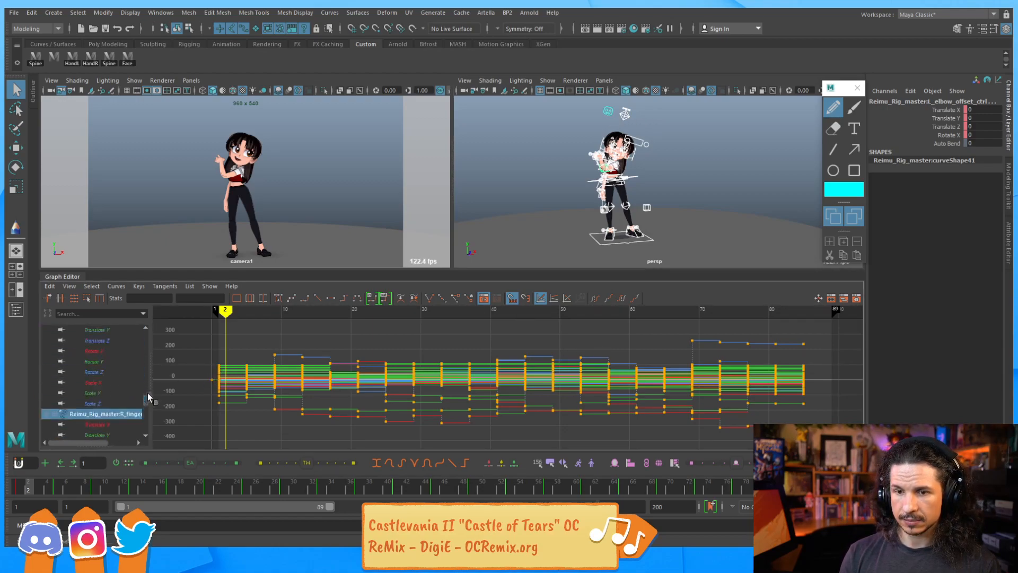
{"action": "left_click_drag", "start_coordinate": [255, 330], "coordinate": [279, 426]}
{"action": "mouse_move", "coordinate": [272, 420]}
{"action": "middle_mouse_down", "text": "shift"}
{"action": "mouse_move", "coordinate": [281, 425]}
{"action": "mouse_move", "coordinate": [260, 420]}
{"action": "middle_mouse_up", "text": "shift"}
{"action": "left_click_drag", "start_coordinate": [200, 329], "coordinate": [830, 448]}
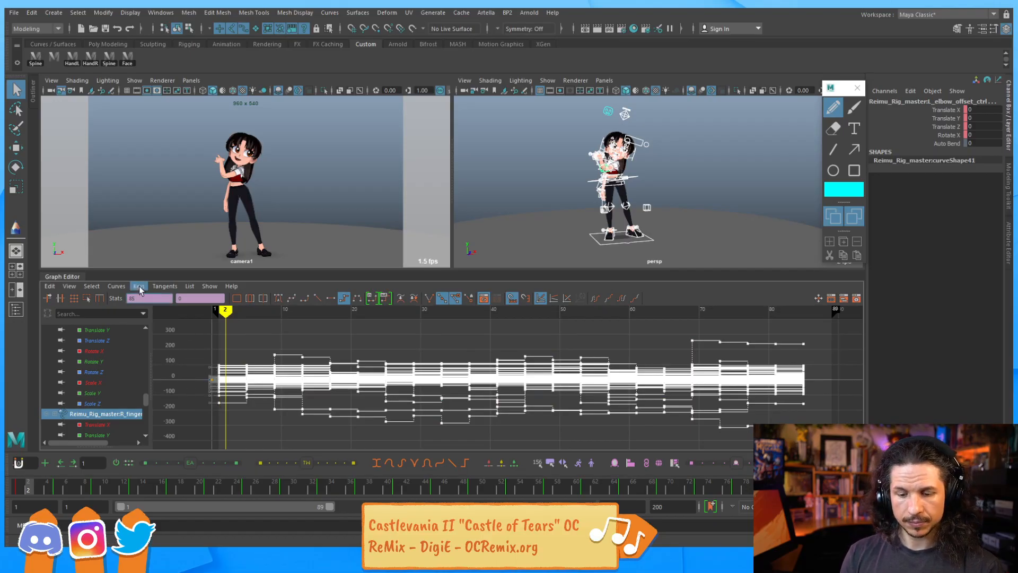
{"action": "type", "text": "*"}
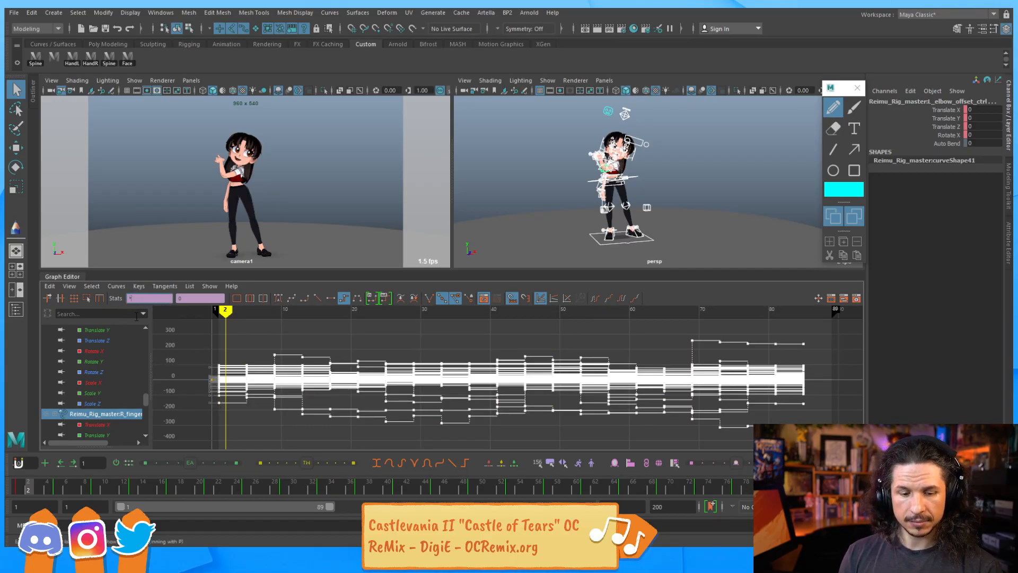
{"action": "type", "text": "="}
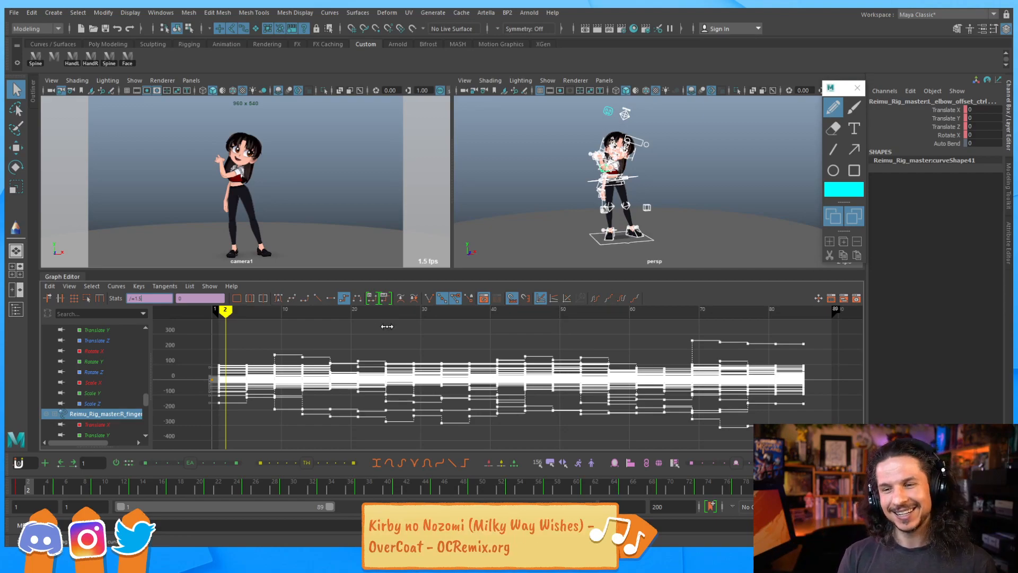
{"action": "key", "text": "Return"}
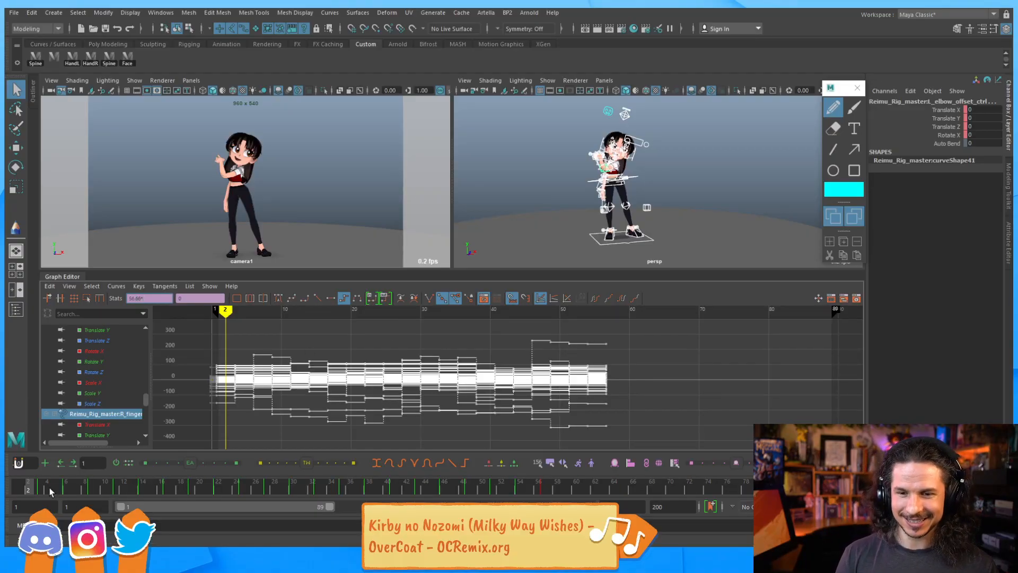
Scrub and play the shortened animation on the timeline to review its speed
{"action": "mouse_move", "coordinate": [30, 487]}
{"action": "left_mouse_down"}
{"action": "mouse_move", "coordinate": [325, 483]}
{"action": "mouse_move", "coordinate": [19, 485]}
{"action": "left_mouse_up"}
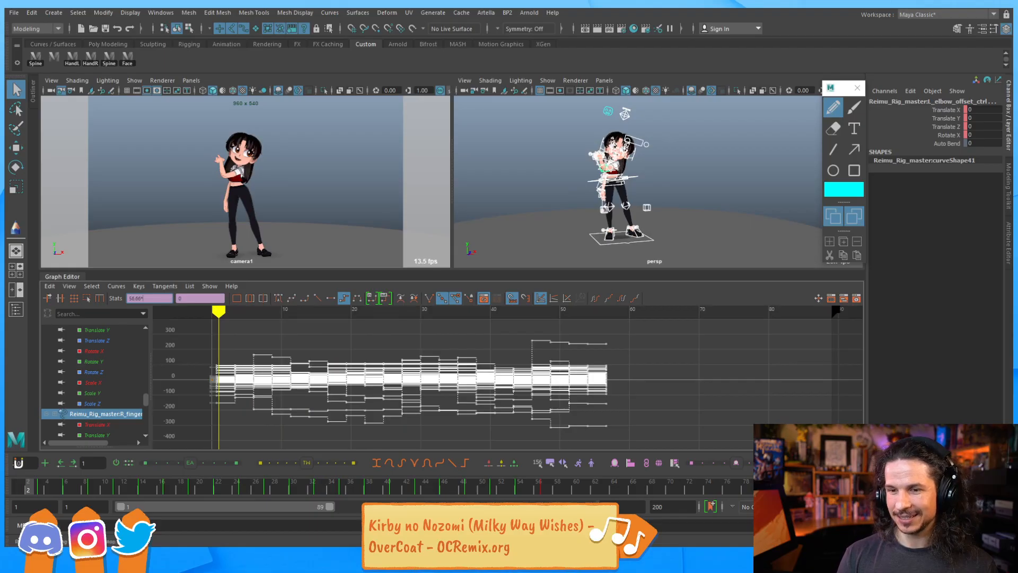
{"action": "key", "text": "alt+v"}
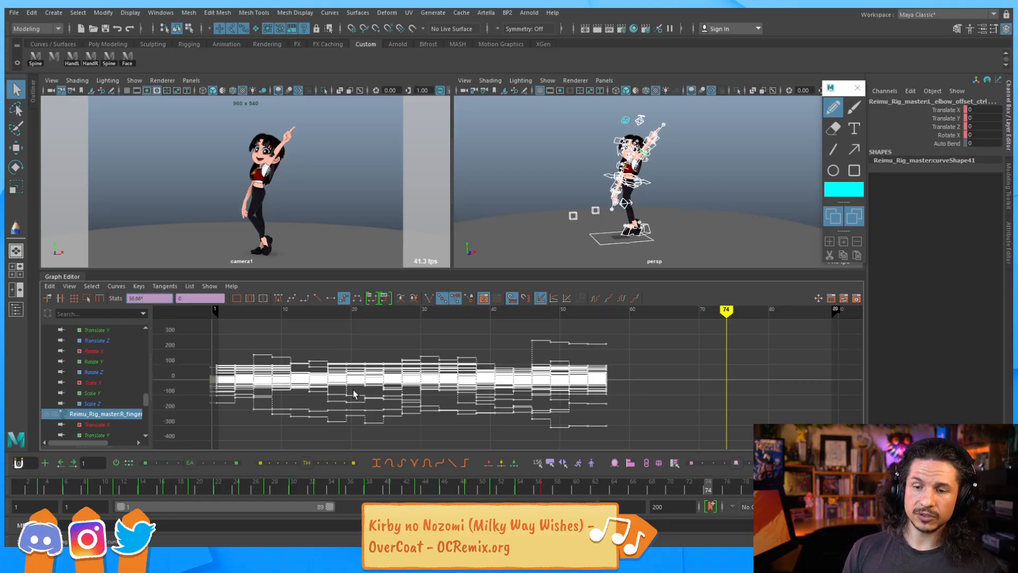
{"action": "left_click", "coordinate": [290, 485]}
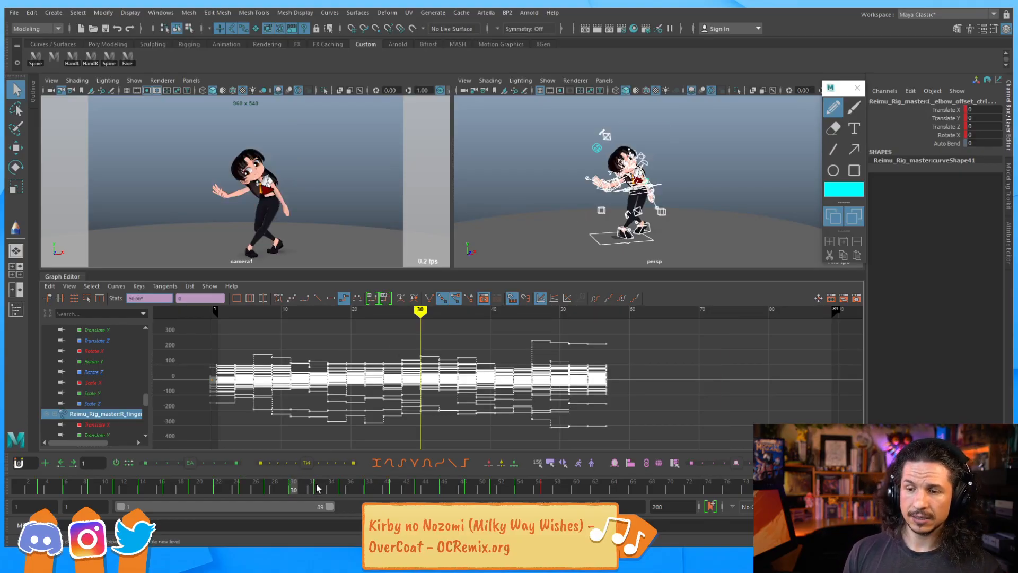
{"action": "left_click_drag", "start_coordinate": [576, 483], "coordinate": [501, 488]}
{"action": "right_click", "coordinate": [460, 489]}
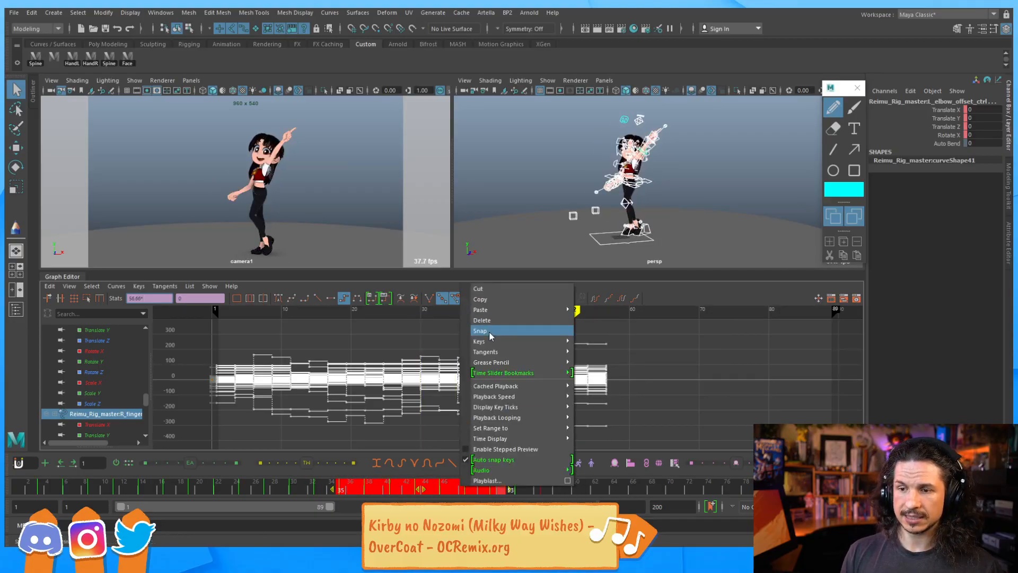
{"action": "left_click", "coordinate": [635, 489]}
{"action": "left_click", "coordinate": [615, 487]}
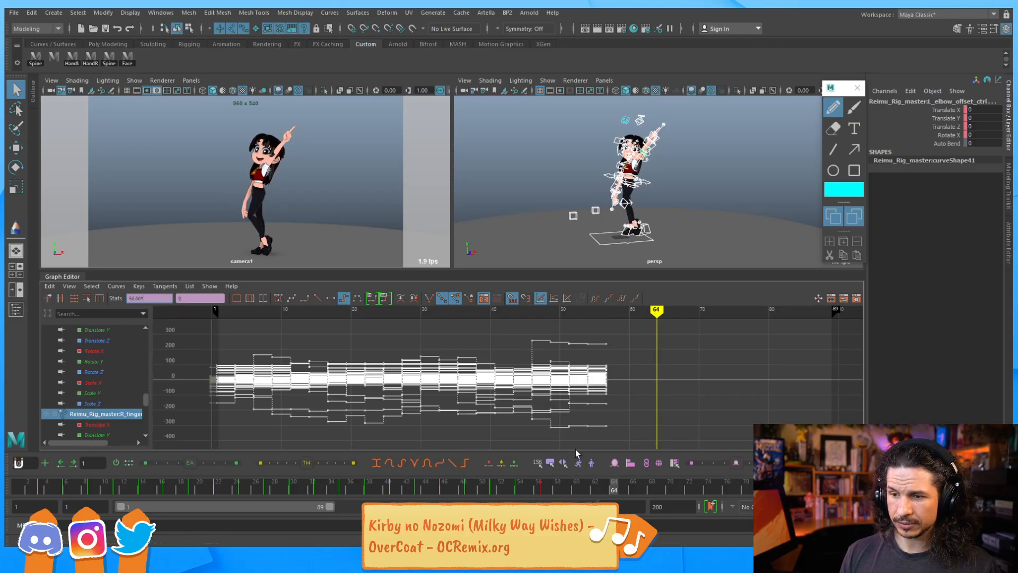
Undo the key timing scale in the Graph Editor
{"action": "middle_click_drag", "start_coordinate": [636, 369], "coordinate": [624, 363], "text": "alt"}
{"action": "key", "text": "alt+v"}
{"action": "key", "text": "ctrl+z"}
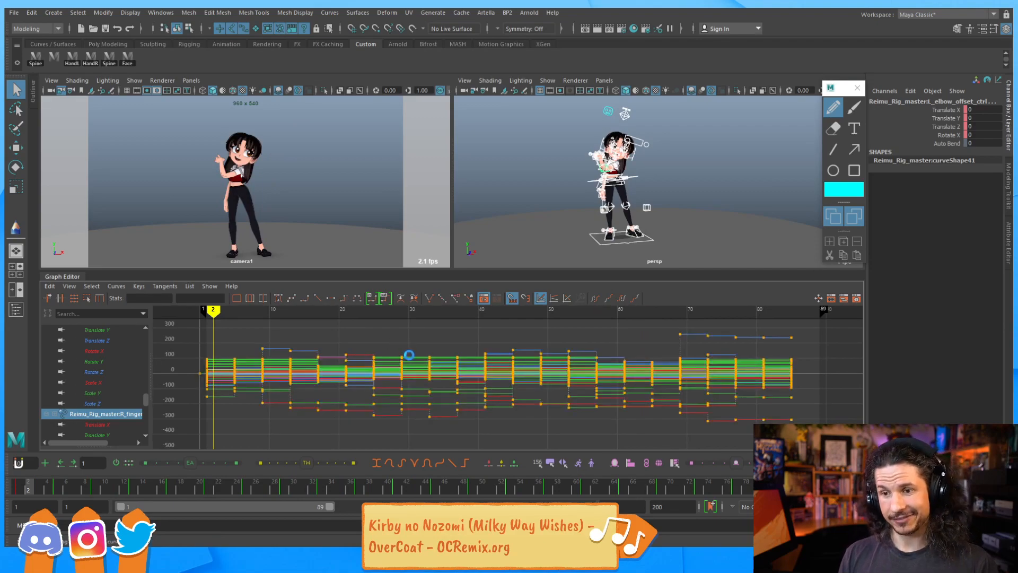
Save the scene, continuing past the student version notice
{"action": "key", "text": "ctrl+s"}
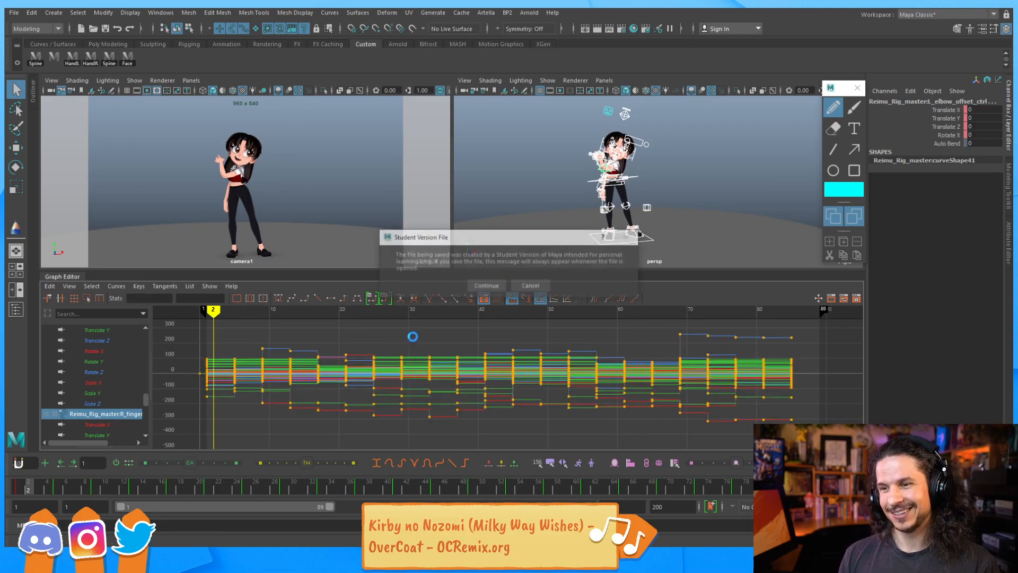
{"action": "key", "text": "Return"}
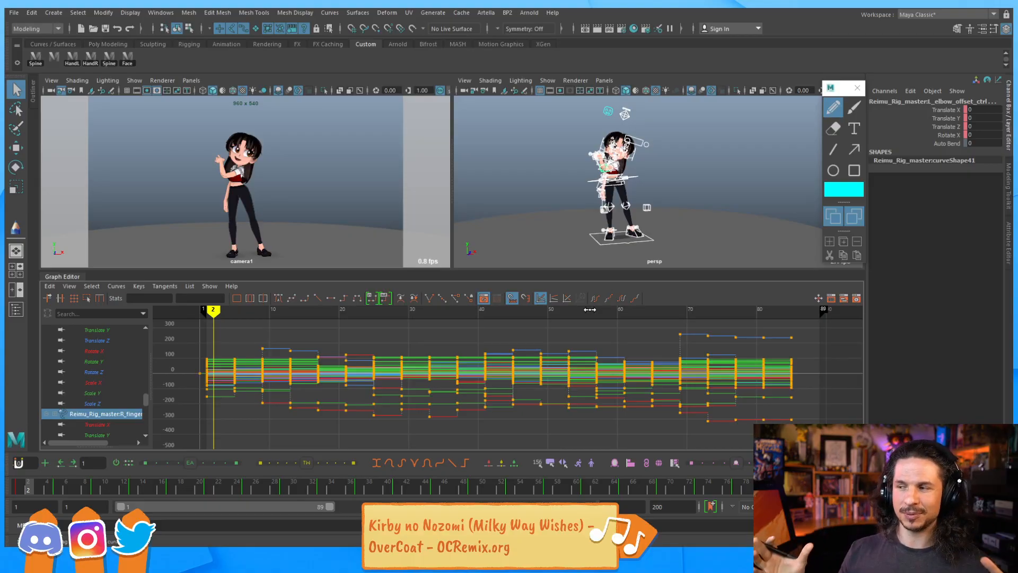
Widen the camera1 view by resizing the divider between the two viewport panes
{"action": "left_click_drag", "start_coordinate": [452, 187], "coordinate": [419, 183]}
{"action": "left_click", "coordinate": [147, 90]}
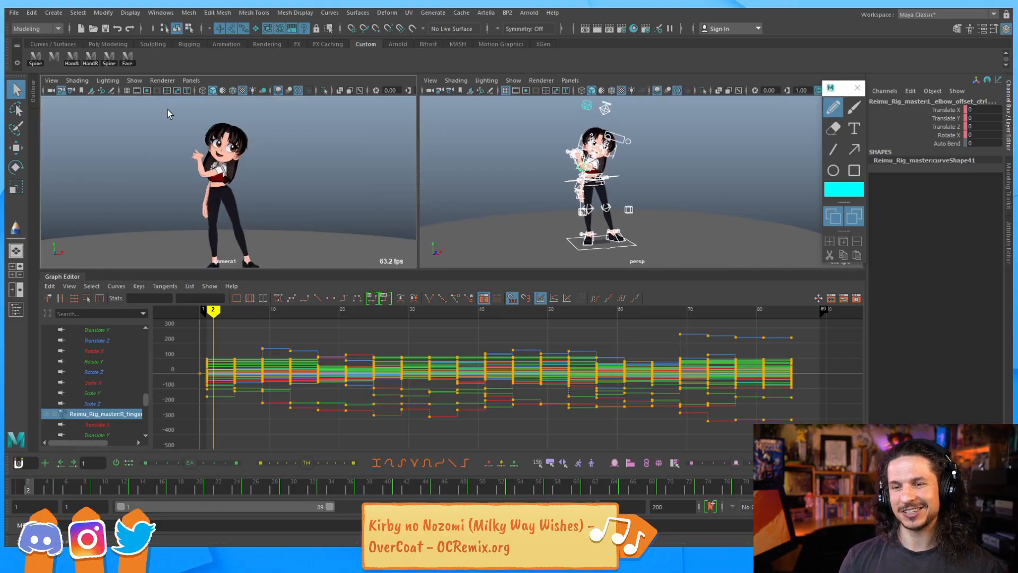
{"action": "left_click_drag", "start_coordinate": [418, 179], "coordinate": [368, 166]}
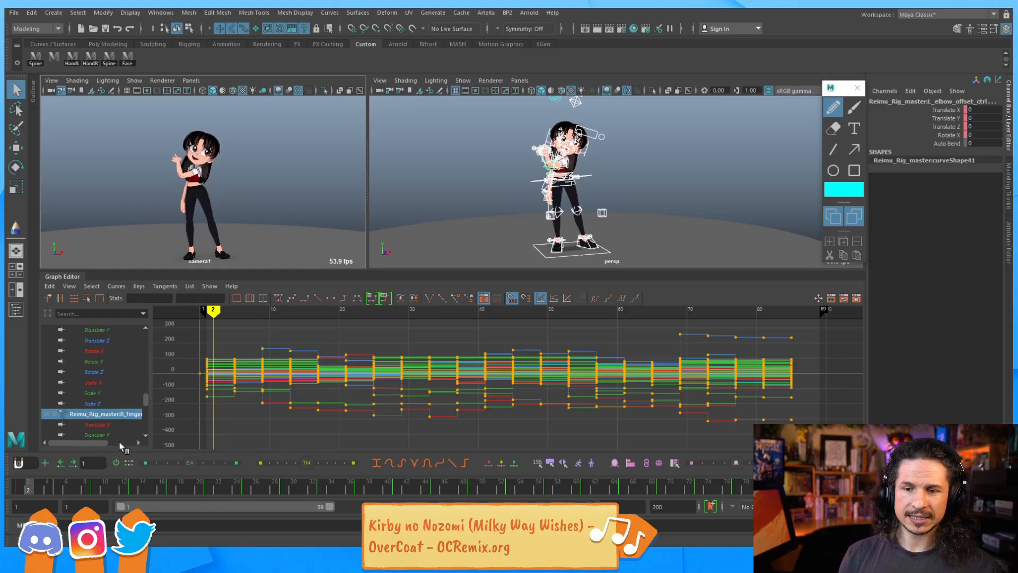
Play the animation from frame 1 and compare it with Reimu_v002.mov scrubbed and played in the movie viewer
{"action": "left_click", "coordinate": [19, 486]}
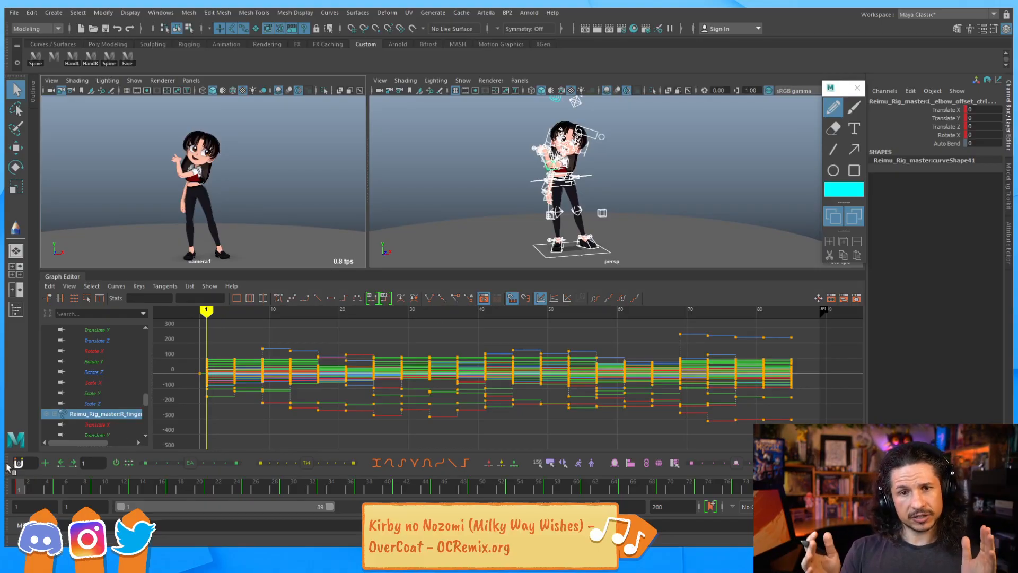
{"action": "key", "text": "alt+v"}
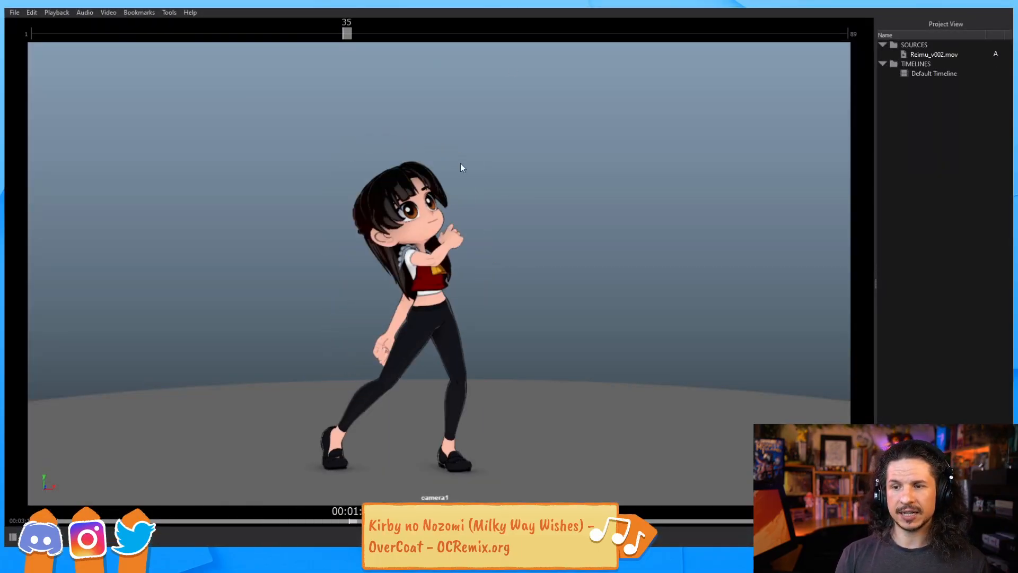
{"action": "left_click_drag", "start_coordinate": [313, 44], "coordinate": [275, 52]}
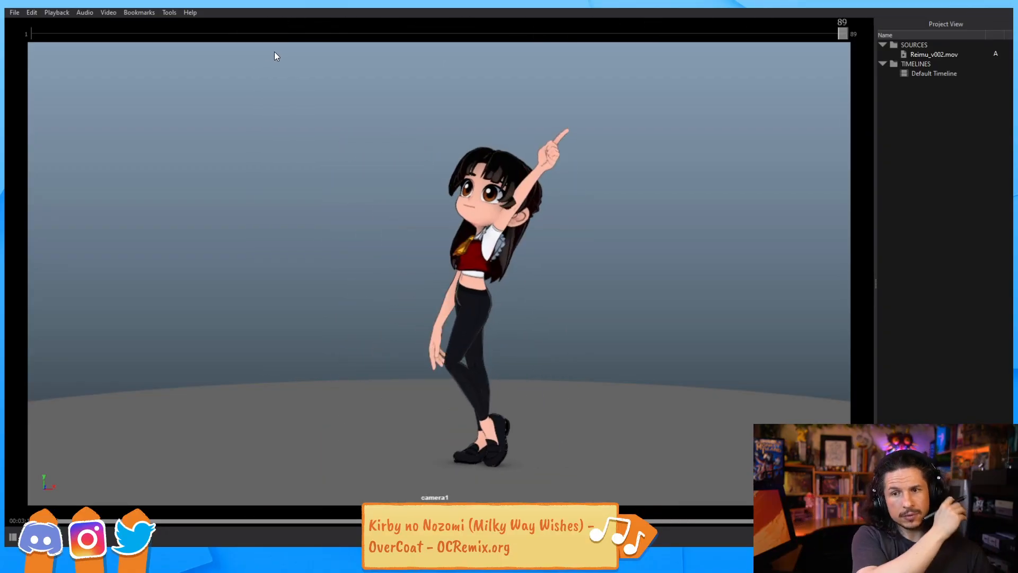
{"action": "left_click", "coordinate": [65, 42]}
{"action": "left_click_drag", "start_coordinate": [66, 41], "coordinate": [431, 35]}
{"action": "key", "text": "space"}
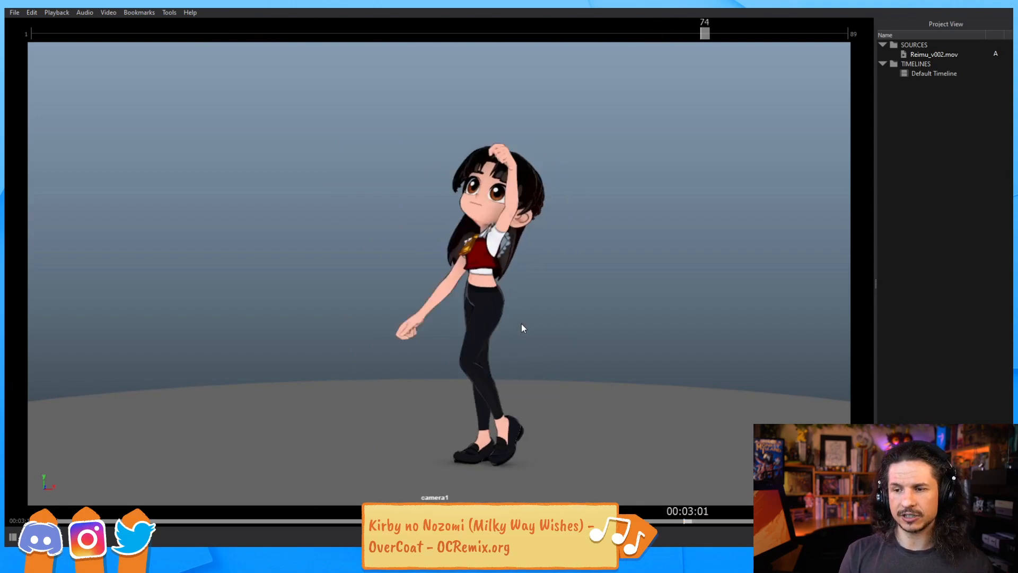
Back in Maya, select the keys after frame 11 and try the Retime tool in the Graph Editor
{"action": "key", "text": "alt+Tab"}
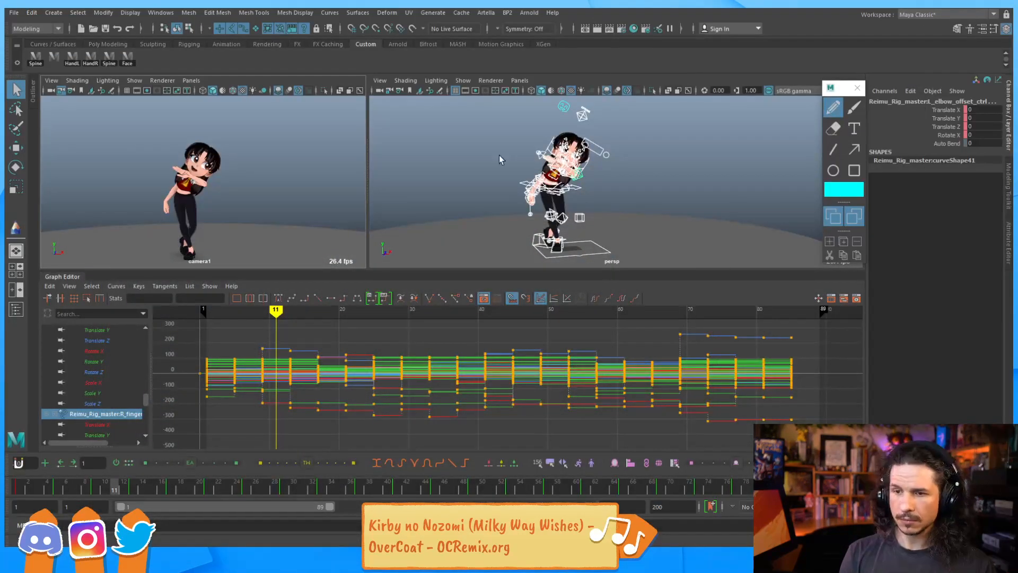
{"action": "left_click_drag", "start_coordinate": [250, 332], "coordinate": [795, 445]}
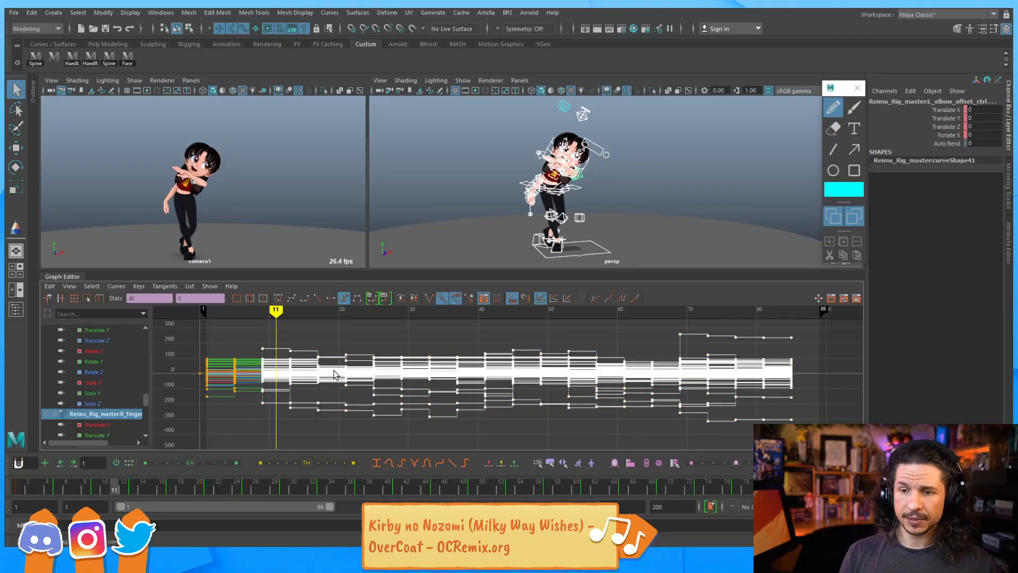
{"action": "middle_click_drag", "start_coordinate": [353, 337], "coordinate": [316, 345], "text": "shift"}
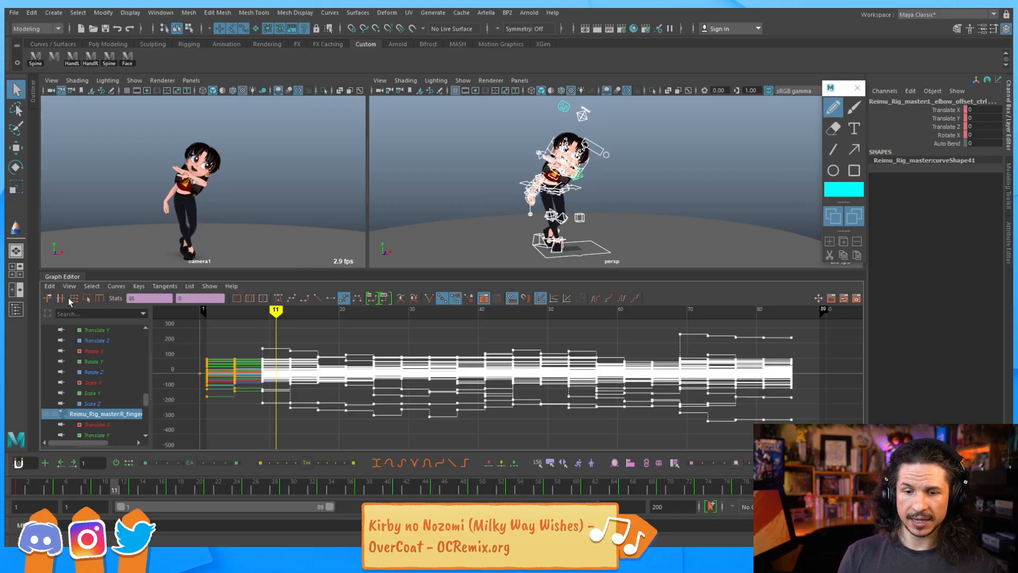
{"action": "left_click", "coordinate": [99, 300]}
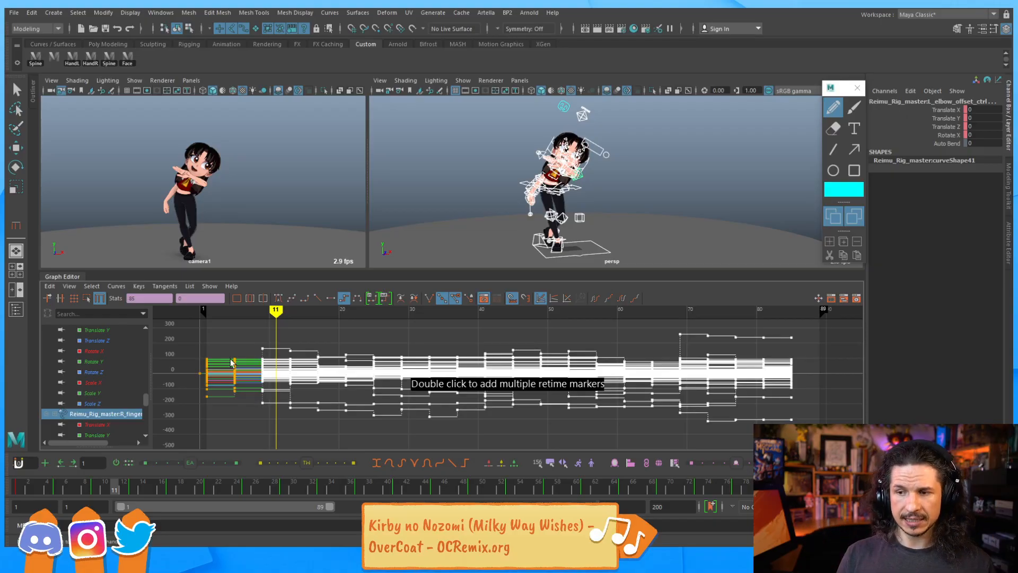
{"action": "left_click_drag", "start_coordinate": [53, 487], "coordinate": [65, 488]}
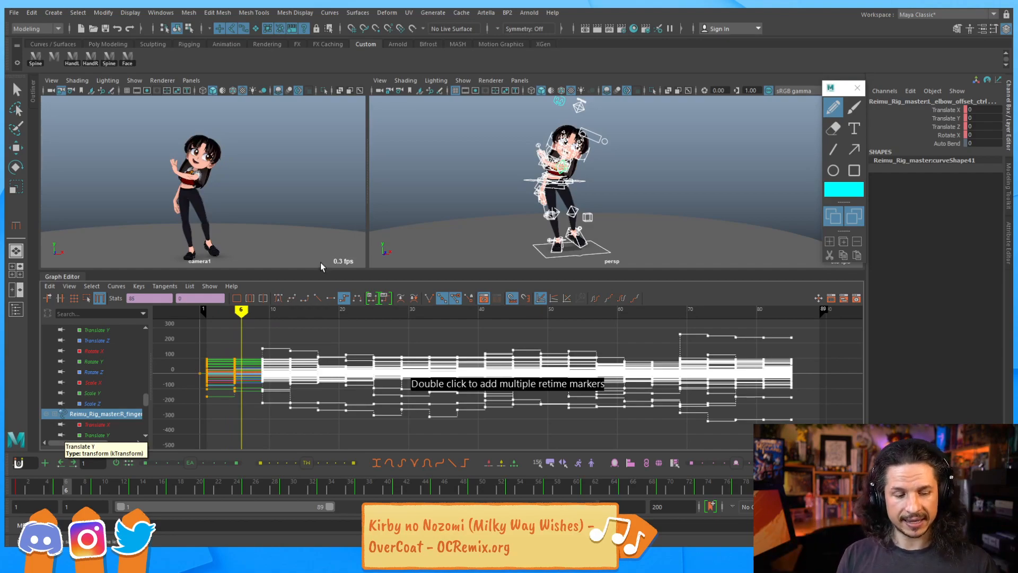
{"action": "key", "text": "w"}
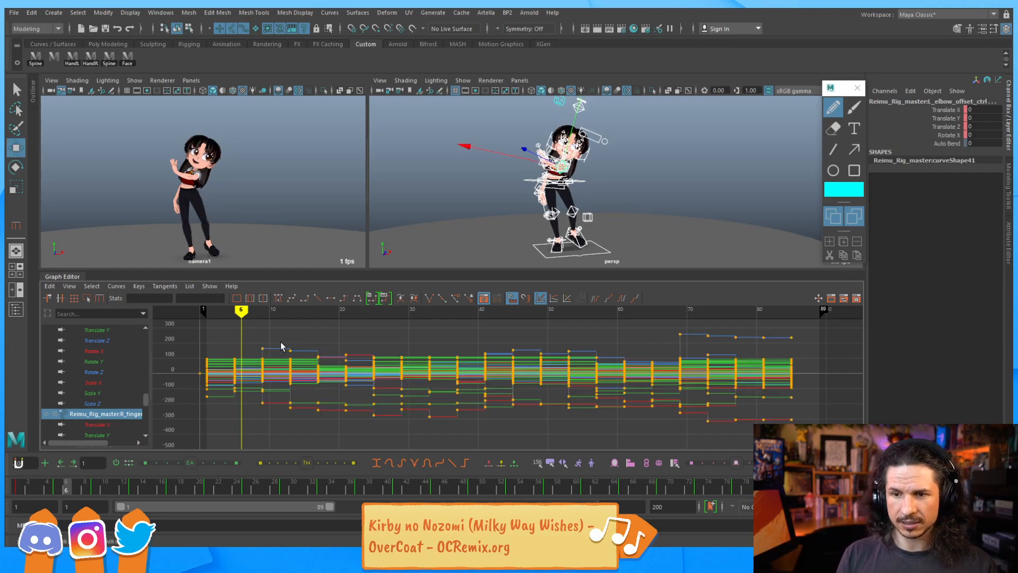
Reactivate the Retime tool in the Graph Editor and play the animation back from the start
{"action": "left_click", "coordinate": [98, 299]}
{"action": "left_click", "coordinate": [19, 494]}
{"action": "key", "text": "alt+v"}
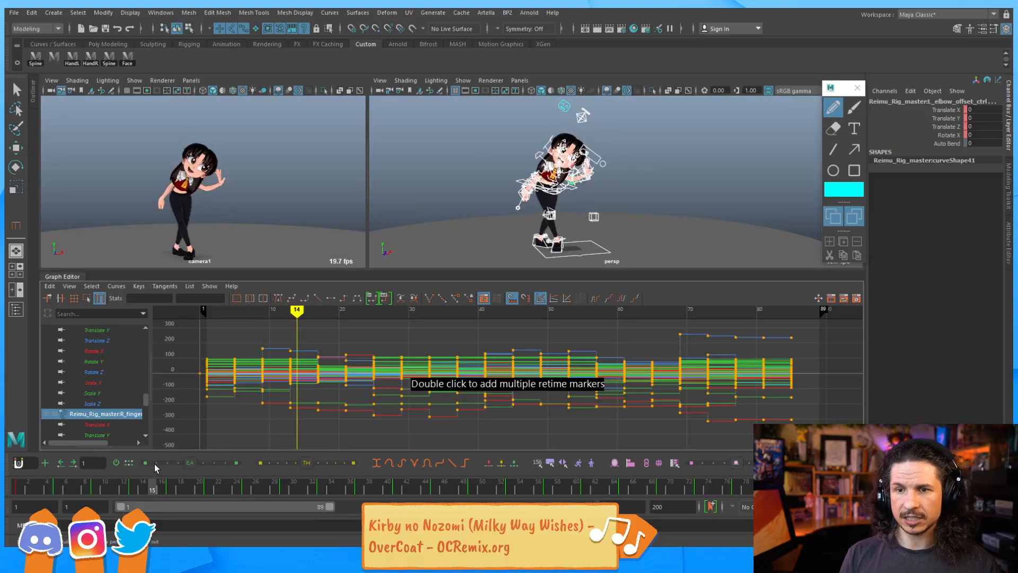
{"action": "key", "text": "alt+v"}
{"action": "key", "text": "alt+shift+v"}
{"action": "left_click", "coordinate": [18, 470]}
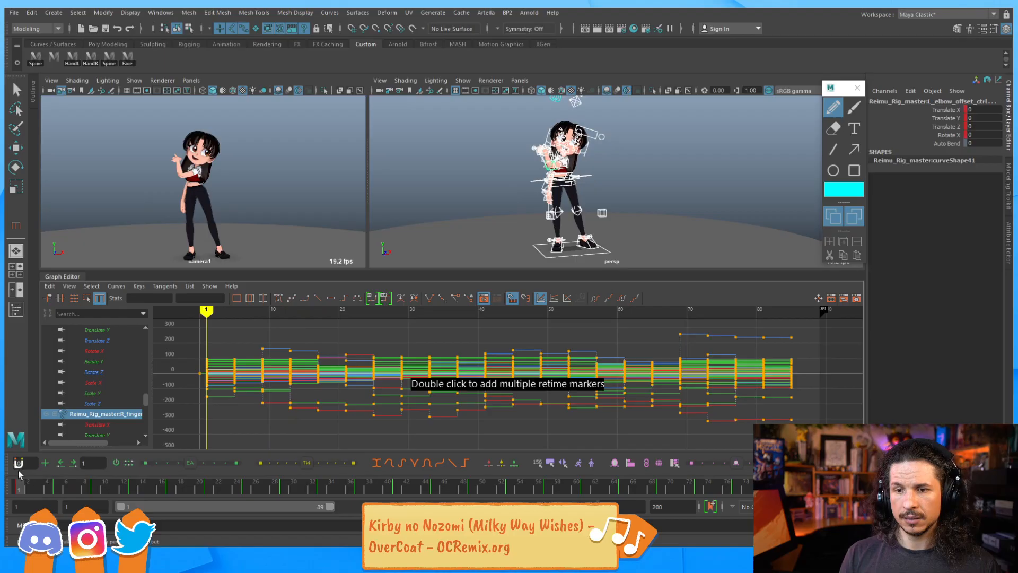
Add retime markers at frame 1 and frame 19 in the Graph Editor
{"action": "left_click", "coordinate": [206, 345]}
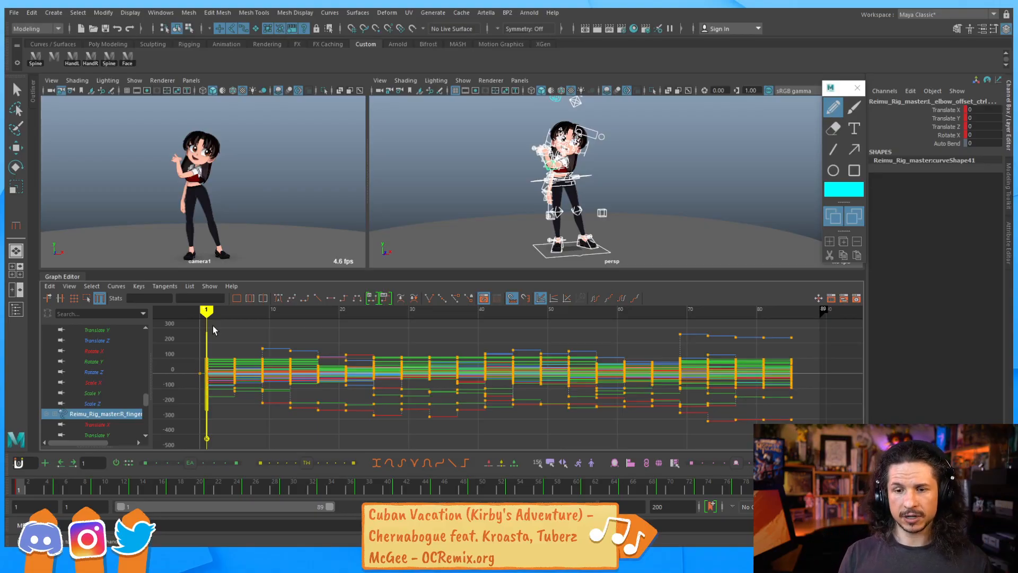
{"action": "left_click_drag", "start_coordinate": [37, 489], "coordinate": [190, 491]}
{"action": "key", "text": "s"}
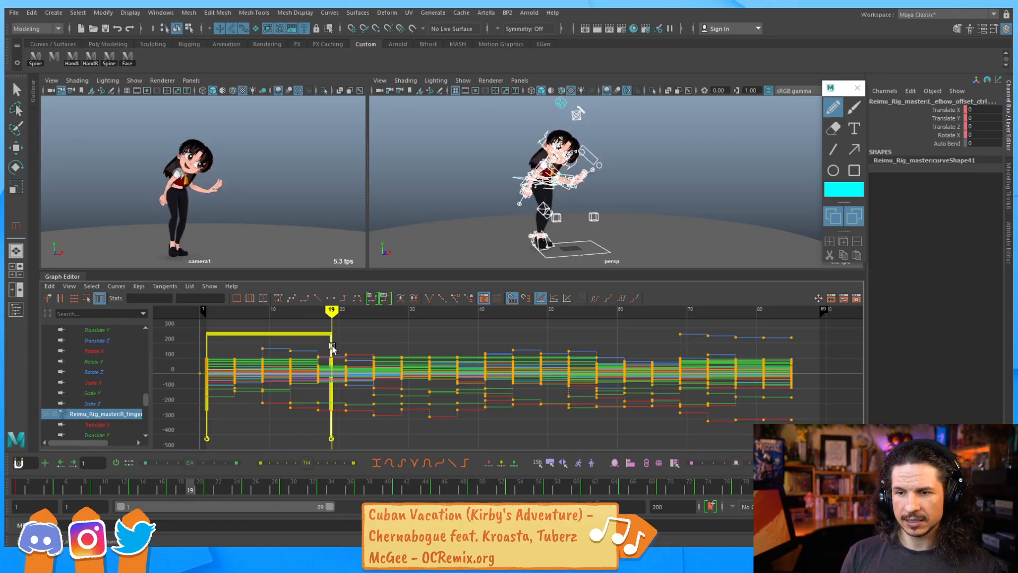
Try dragging the frame-19 retime marker earlier to speed up the opening move, and undo the attempts
{"action": "left_click_drag", "start_coordinate": [331, 390], "coordinate": [297, 390]}
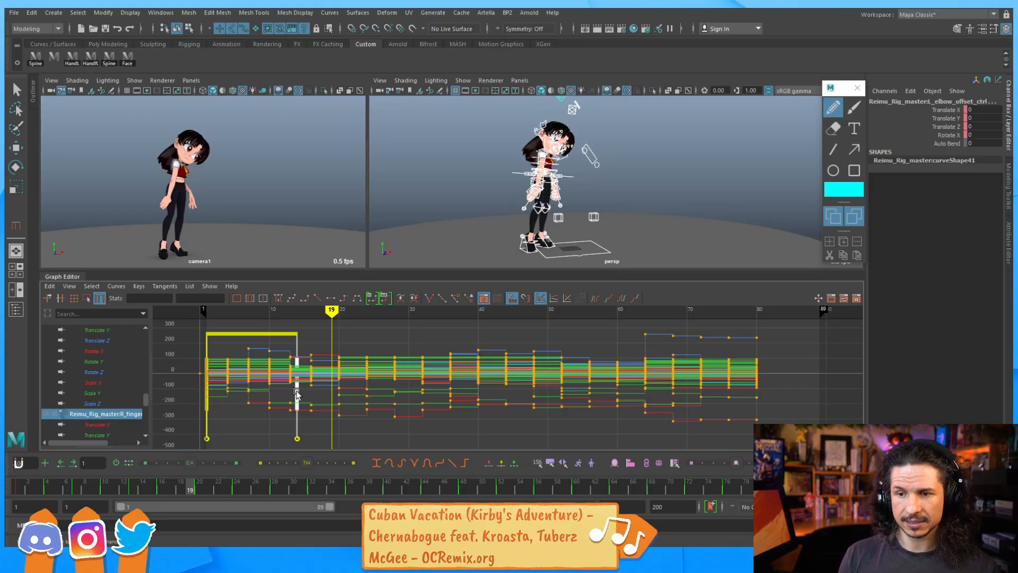
{"action": "left_click_drag", "start_coordinate": [297, 393], "coordinate": [309, 395]}
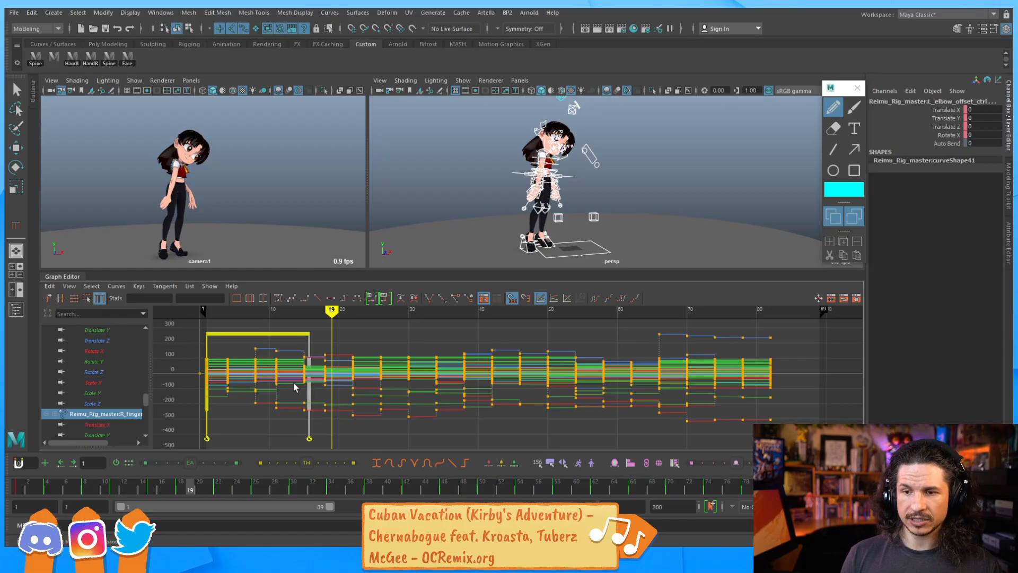
{"action": "scroll", "coordinate": [271, 376], "scroll_direction": "up", "scroll_amount": 7}
{"action": "middle_click_drag", "start_coordinate": [300, 384], "coordinate": [427, 380], "text": "alt"}
{"action": "scroll", "coordinate": [428, 381], "scroll_direction": "down", "scroll_amount": 6}
{"action": "scroll", "coordinate": [401, 389], "scroll_direction": "up", "scroll_amount": 2}
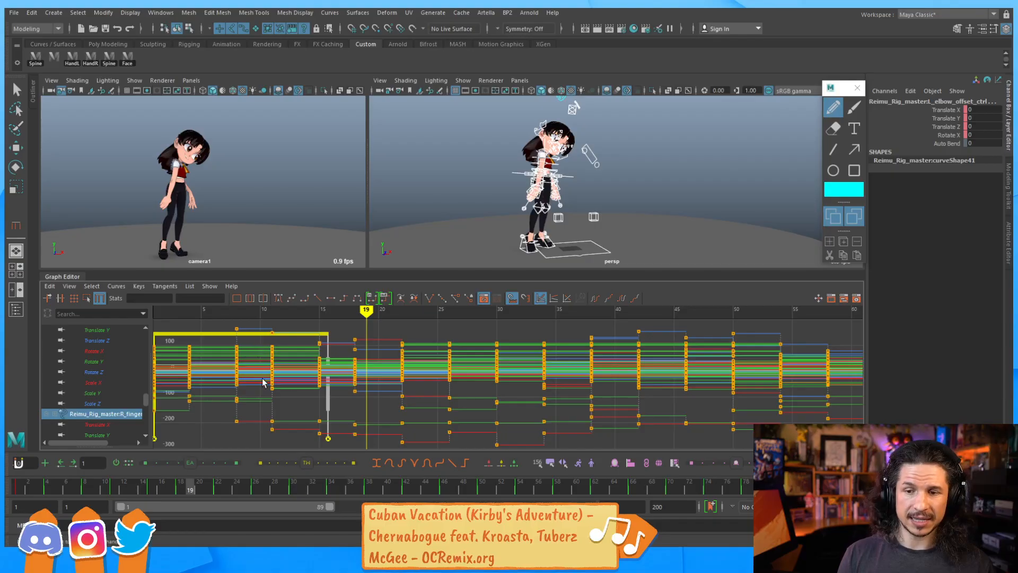
{"action": "left_click_drag", "start_coordinate": [307, 375], "coordinate": [306, 383]}
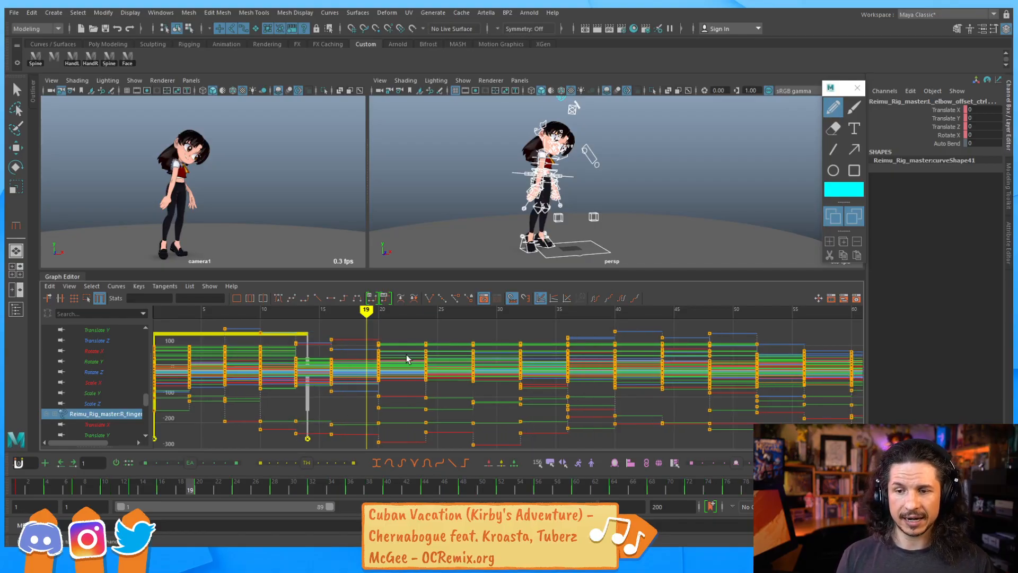
{"action": "scroll", "coordinate": [399, 357], "scroll_direction": "down", "scroll_amount": 5}
{"action": "key", "text": "ctrl+z"}
{"action": "middle_click_drag", "start_coordinate": [441, 361], "coordinate": [411, 365], "text": "alt"}
{"action": "right_click_drag", "start_coordinate": [411, 364], "coordinate": [410, 389], "text": "alt"}
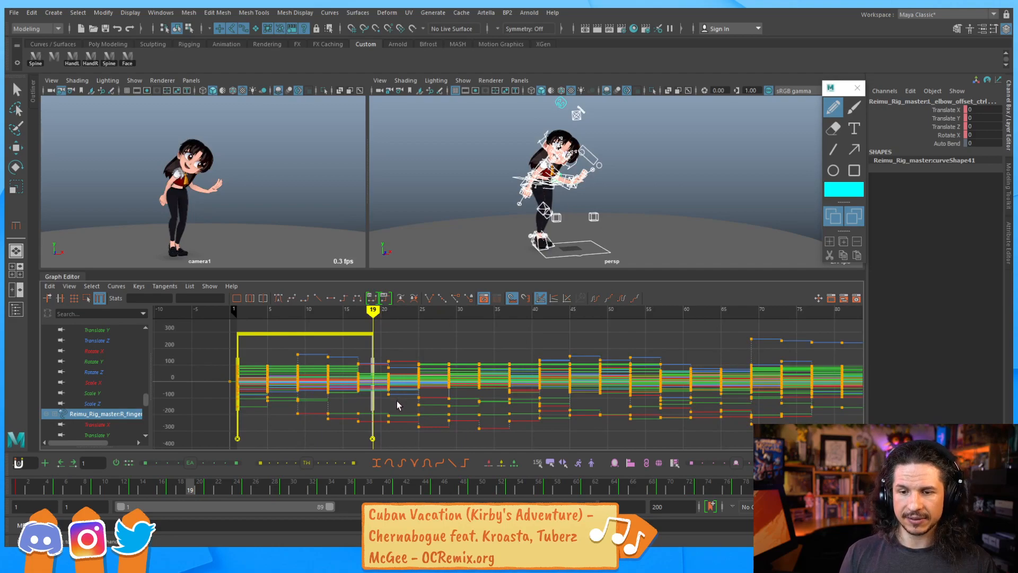
{"action": "key", "text": "ctrl+z"}
Drag the second retime marker to about frame 14, scrubbing the timeline to check the faster opening
{"action": "left_click", "coordinate": [370, 361]}
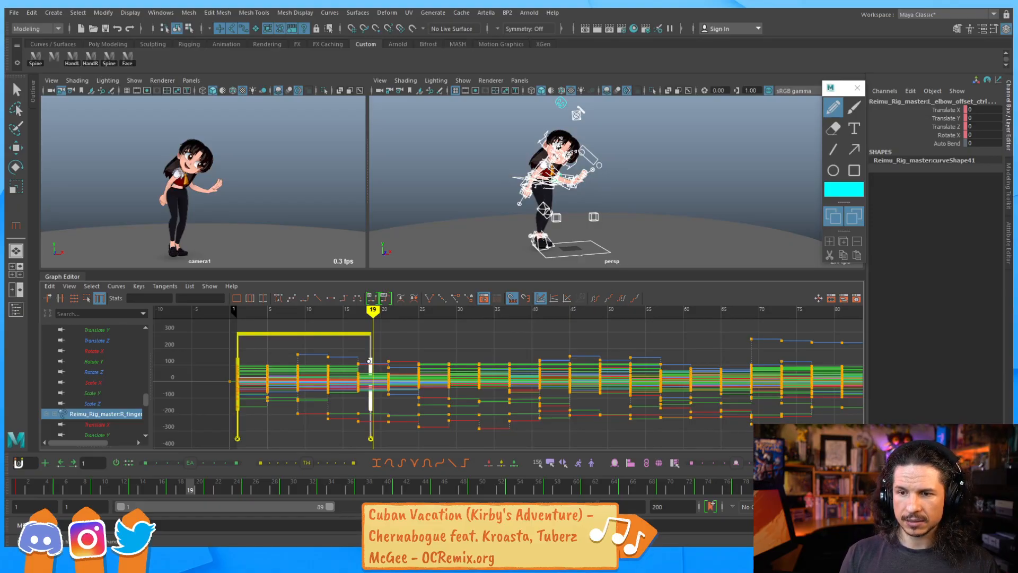
{"action": "left_click_drag", "start_coordinate": [371, 363], "coordinate": [342, 363]}
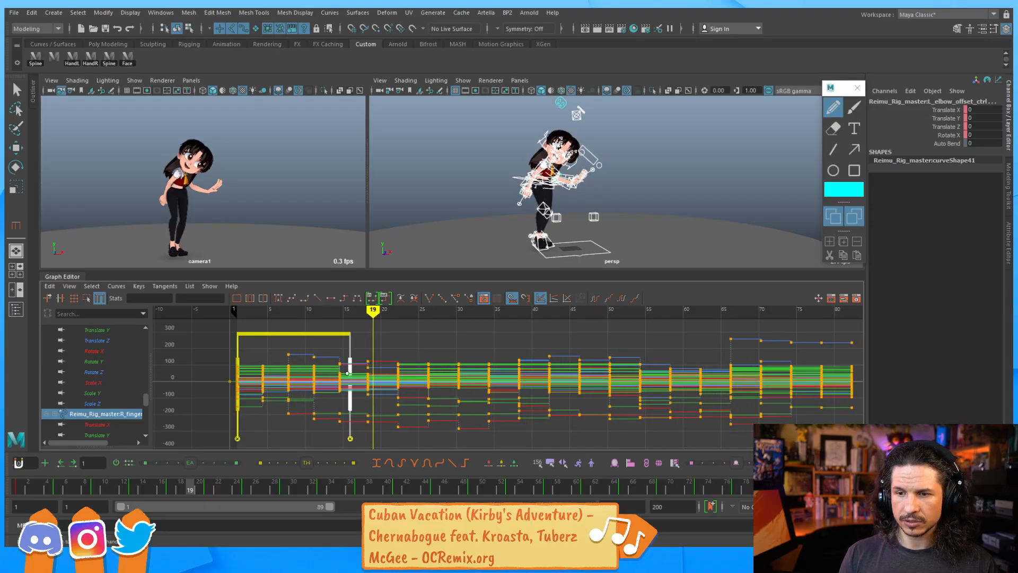
{"action": "left_click", "coordinate": [133, 488]}
{"action": "left_click_drag", "start_coordinate": [133, 488], "coordinate": [169, 487]}
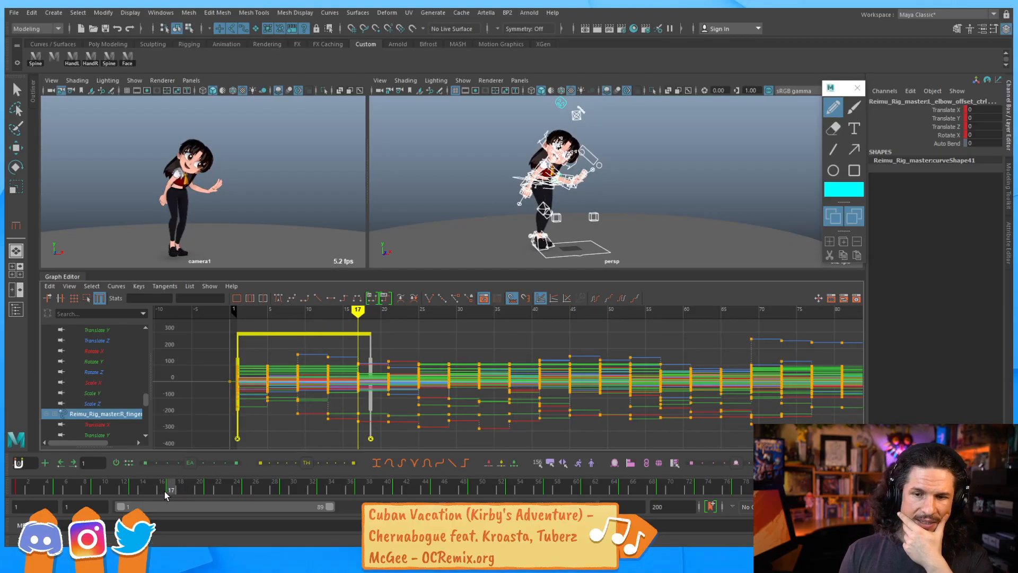
{"action": "left_click_drag", "start_coordinate": [168, 489], "coordinate": [136, 495]}
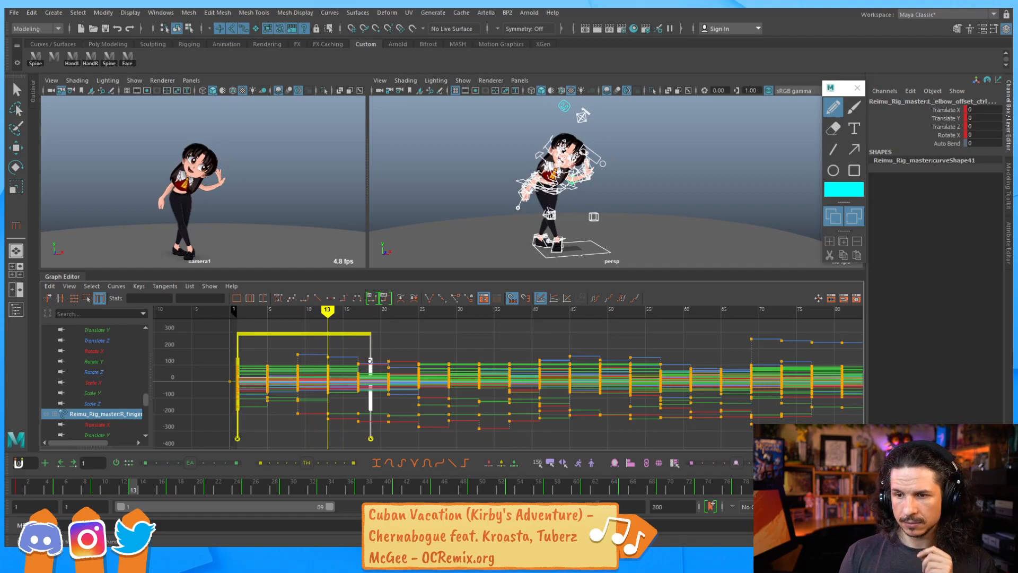
{"action": "left_click_drag", "start_coordinate": [374, 368], "coordinate": [341, 365]}
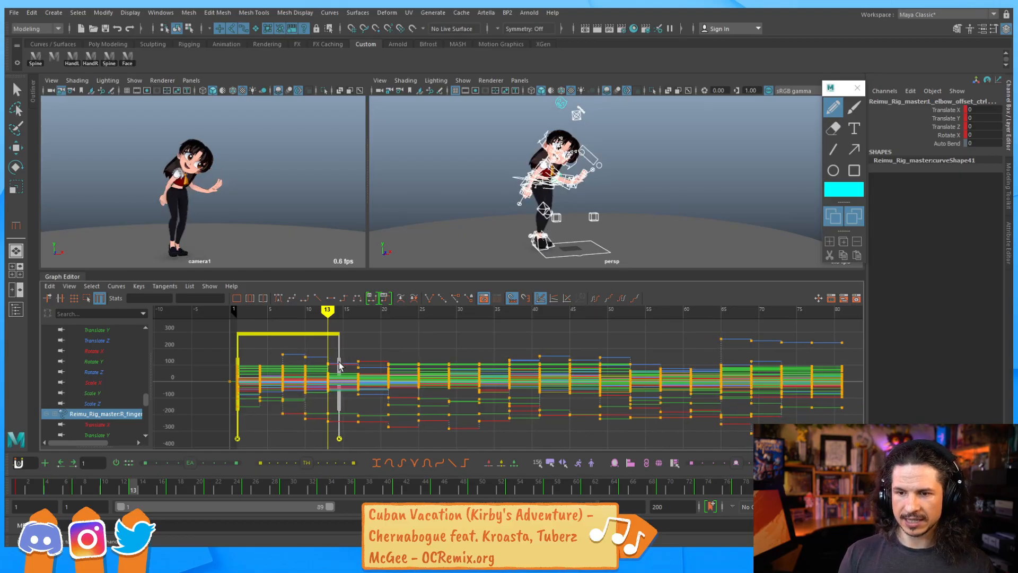
Select the key column at frame 7 and scrub the timeline to check that pose
{"action": "key", "text": "w"}
{"action": "left_click", "coordinate": [305, 356]}
{"action": "left_click", "coordinate": [270, 353]}
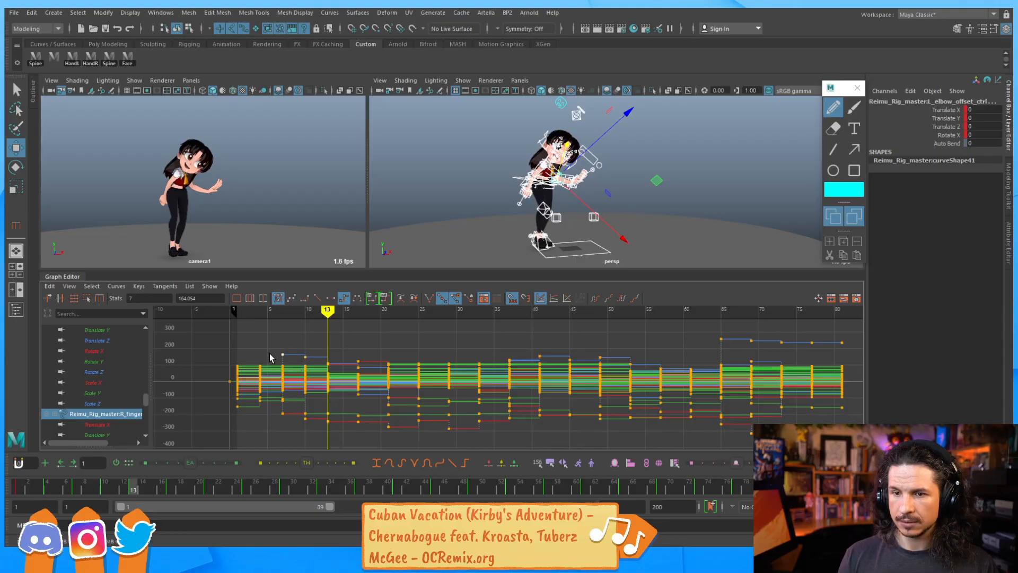
{"action": "left_click_drag", "start_coordinate": [309, 339], "coordinate": [259, 416]}
{"action": "left_click_drag", "start_coordinate": [277, 351], "coordinate": [293, 417]}
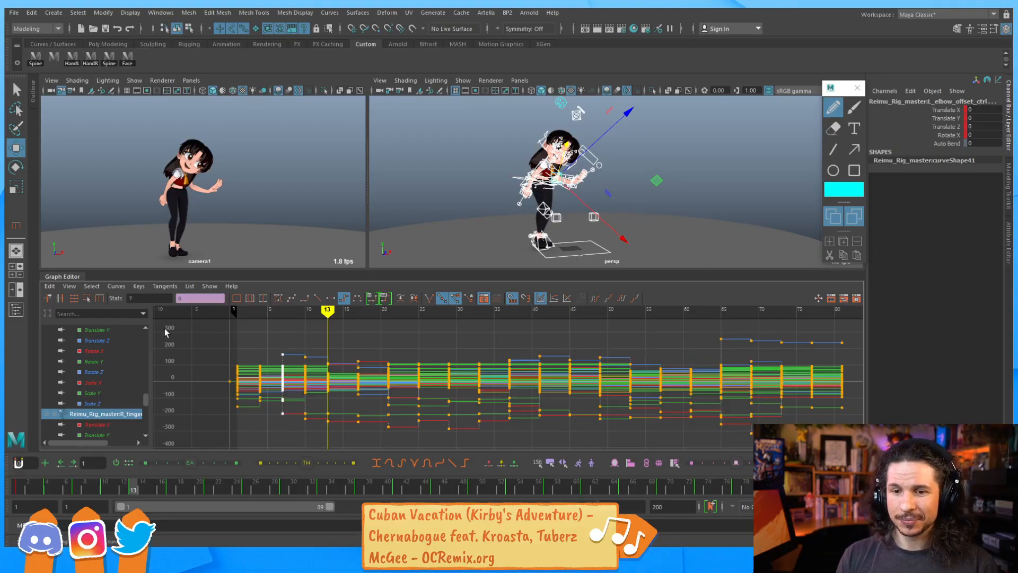
{"action": "left_click", "coordinate": [100, 299]}
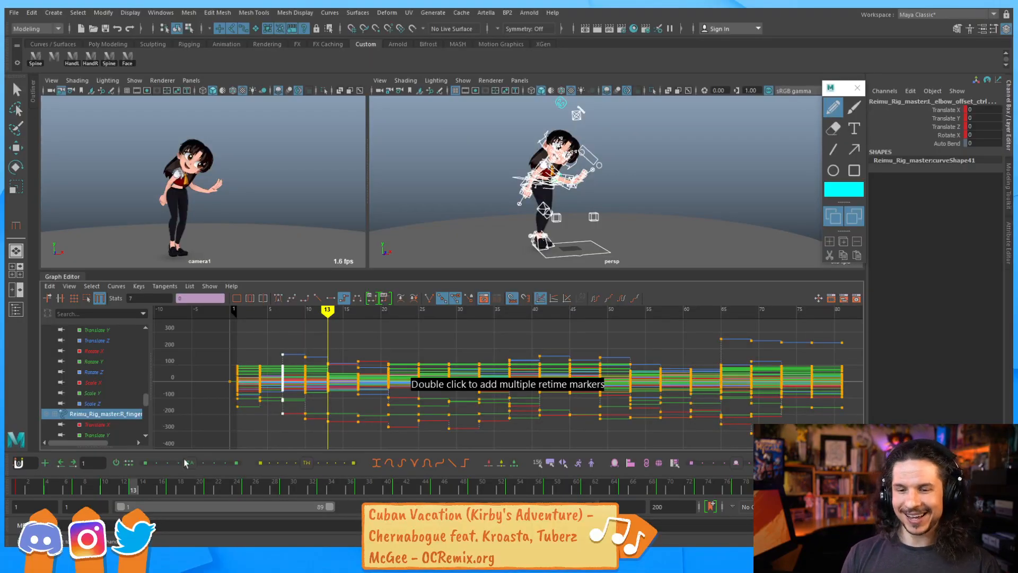
{"action": "mouse_move", "coordinate": [127, 490]}
{"action": "left_mouse_down"}
{"action": "mouse_move", "coordinate": [27, 488]}
{"action": "mouse_move", "coordinate": [199, 485]}
{"action": "mouse_move", "coordinate": [150, 484]}
{"action": "mouse_move", "coordinate": [209, 470]}
{"action": "mouse_move", "coordinate": [151, 476]}
{"action": "mouse_move", "coordinate": [180, 472]}
{"action": "left_mouse_up"}
Select all keys from frame 16 onward and shift them about one frame earlier
{"action": "key", "text": "w"}
{"action": "left_click_drag", "start_coordinate": [359, 358], "coordinate": [847, 435]}
{"action": "middle_click_drag", "start_coordinate": [440, 347], "coordinate": [434, 345], "text": "shift"}
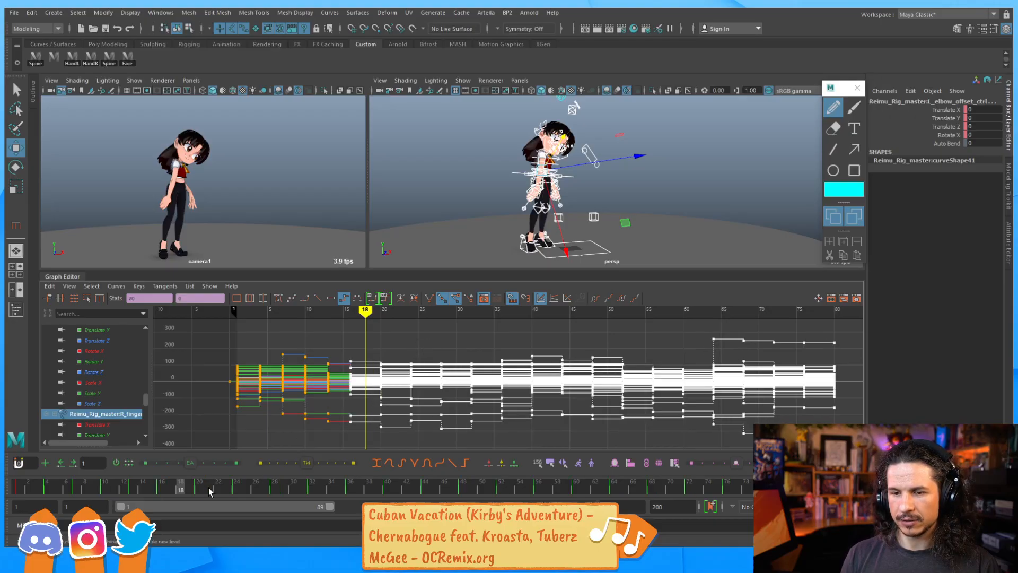
{"action": "mouse_move", "coordinate": [137, 494]}
{"action": "left_mouse_down"}
{"action": "mouse_move", "coordinate": [199, 488]}
{"action": "mouse_move", "coordinate": [123, 489]}
{"action": "mouse_move", "coordinate": [316, 456]}
{"action": "mouse_move", "coordinate": [230, 460]}
{"action": "mouse_move", "coordinate": [279, 453]}
{"action": "mouse_move", "coordinate": [264, 455]}
{"action": "left_mouse_up"}
Reactivate the Retime tool and add a retime marker at about frame 26
{"action": "left_click", "coordinate": [99, 298]}
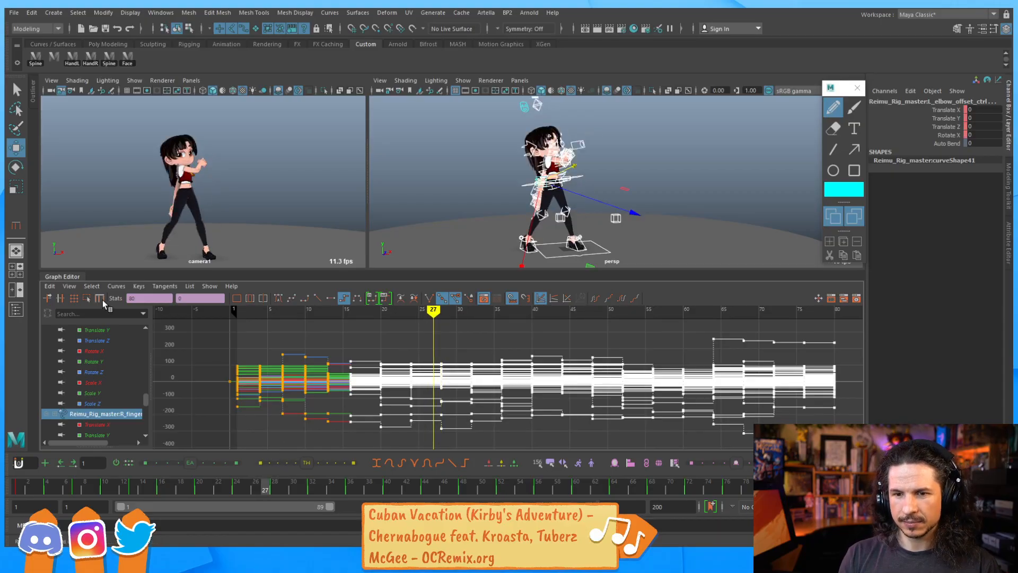
{"action": "left_click", "coordinate": [426, 363]}
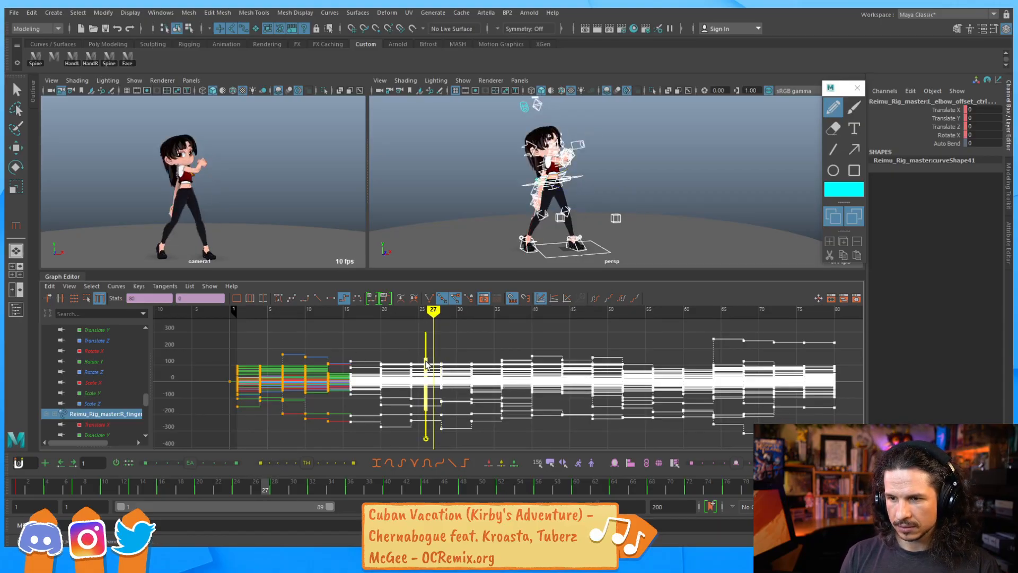
{"action": "left_click_drag", "start_coordinate": [264, 486], "coordinate": [433, 430]}
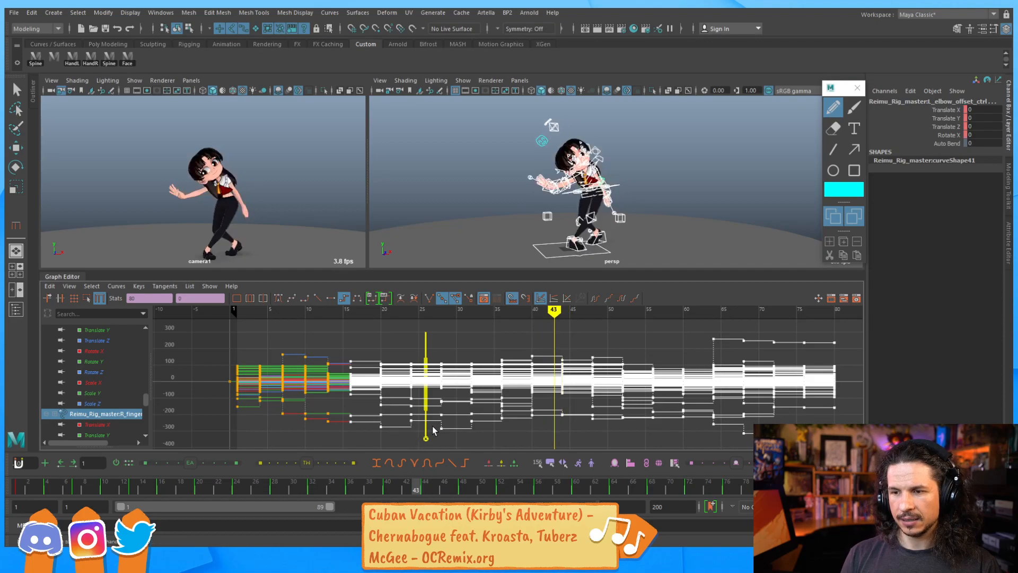
Add retime markers at frames 43 and about 47, dragging the frame-43 marker to about frame 40
{"action": "left_click", "coordinate": [555, 374]}
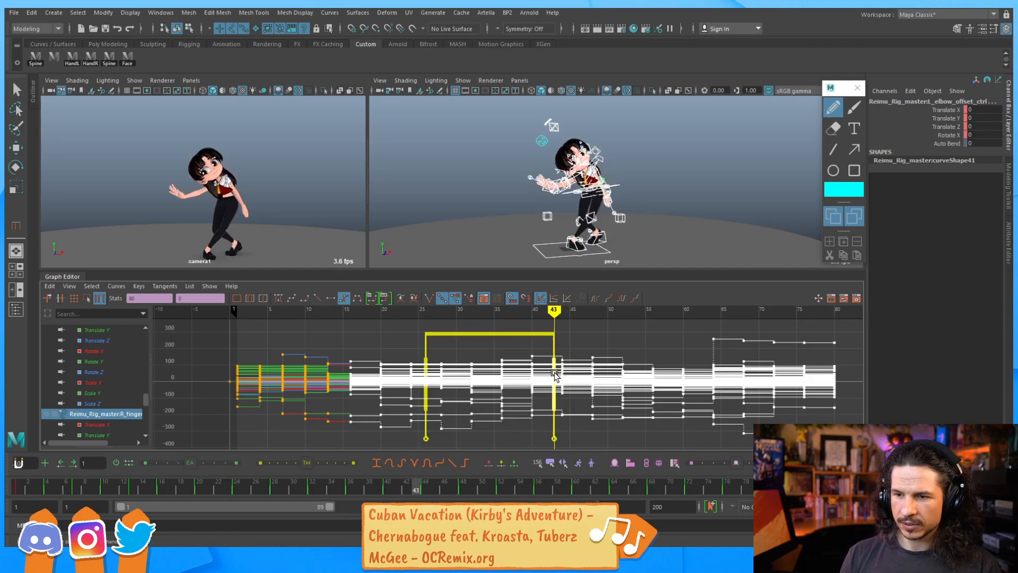
{"action": "left_click_drag", "start_coordinate": [551, 374], "coordinate": [528, 377]}
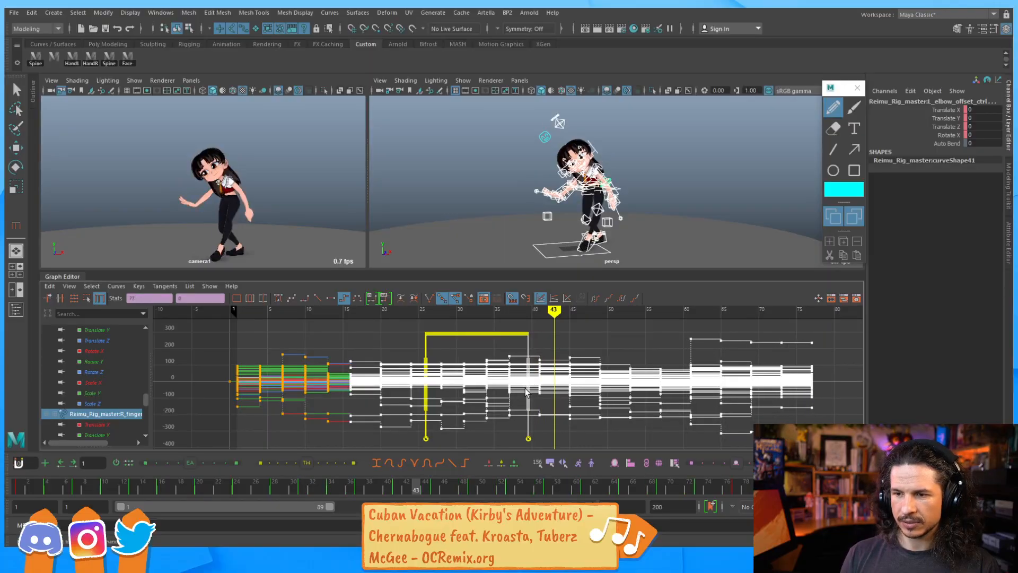
{"action": "left_click_drag", "start_coordinate": [260, 489], "coordinate": [632, 461]}
{"action": "key", "text": "s"}
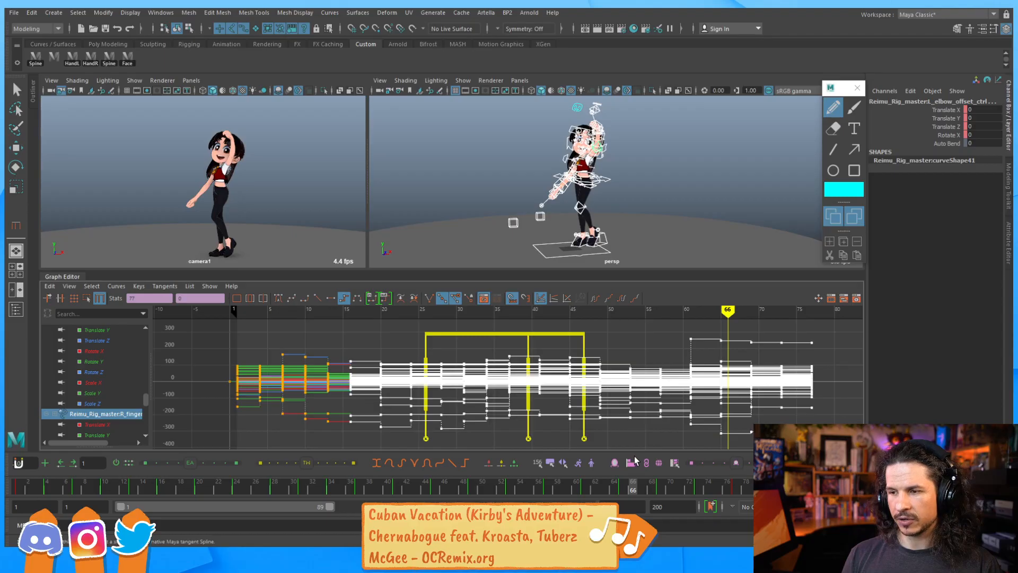
Add a retime marker at about frame 66 and drag it to about frame 62
{"action": "left_click", "coordinate": [733, 387], "text": "shift"}
{"action": "left_click_drag", "start_coordinate": [734, 387], "coordinate": [695, 390]}
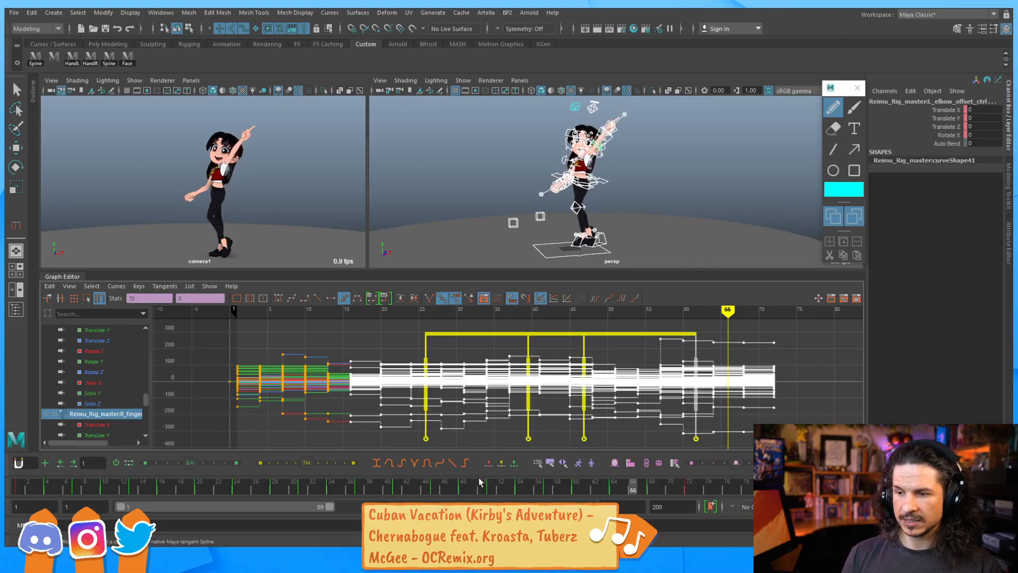
Play the animation from frame 1 and scrub through it to review the new timing
{"action": "left_click", "coordinate": [18, 493]}
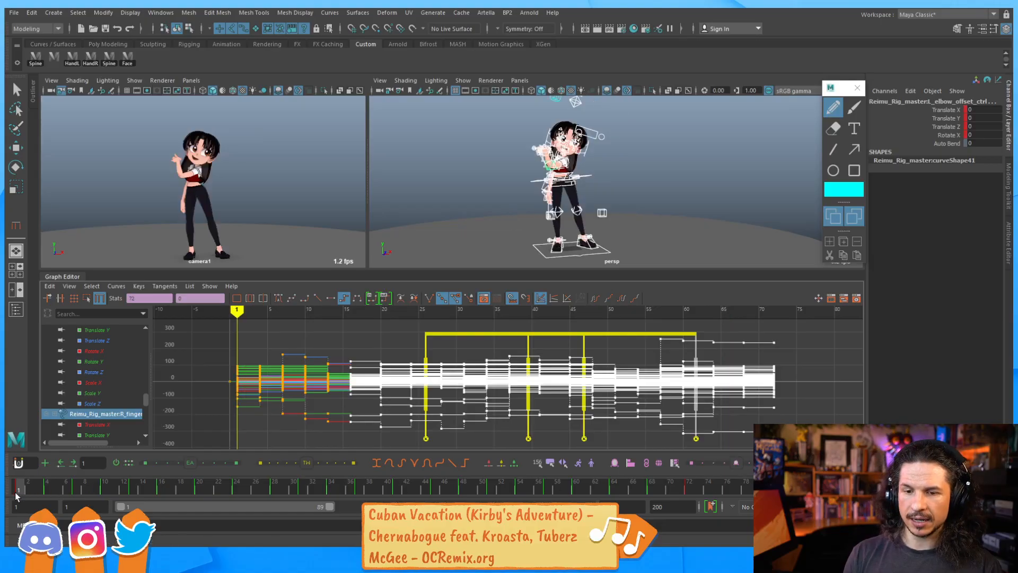
{"action": "key", "text": "alt+v"}
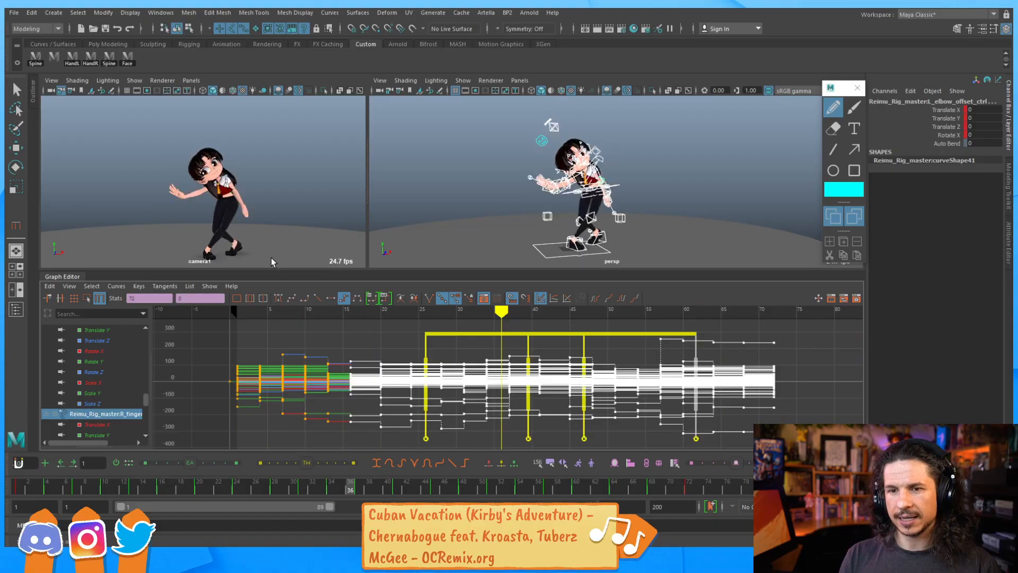
{"action": "mouse_move", "coordinate": [225, 490]}
{"action": "left_mouse_down"}
{"action": "mouse_move", "coordinate": [283, 483]}
{"action": "mouse_move", "coordinate": [193, 485]}
{"action": "mouse_move", "coordinate": [293, 472]}
{"action": "left_mouse_up"}
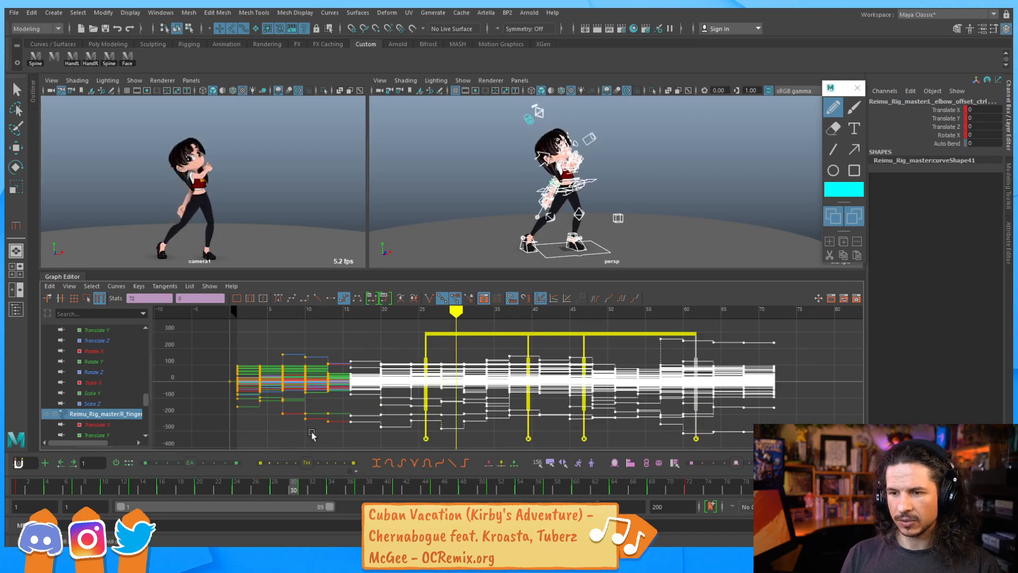
Exit the Retime tool, select the keys from frame 27 onward and shift them about a frame earlier
{"action": "key", "text": "w"}
{"action": "left_click_drag", "start_coordinate": [457, 390], "coordinate": [560, 377]}
{"action": "key", "text": "alt+v"}
{"action": "left_click_drag", "start_coordinate": [791, 324], "coordinate": [436, 443]}
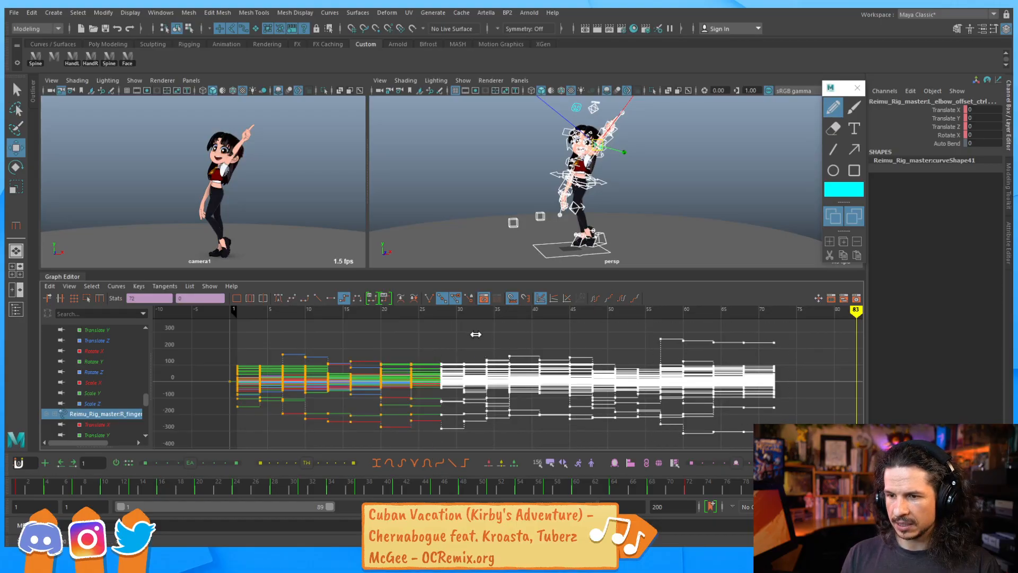
{"action": "middle_click_drag", "start_coordinate": [473, 335], "coordinate": [445, 382], "text": "shift"}
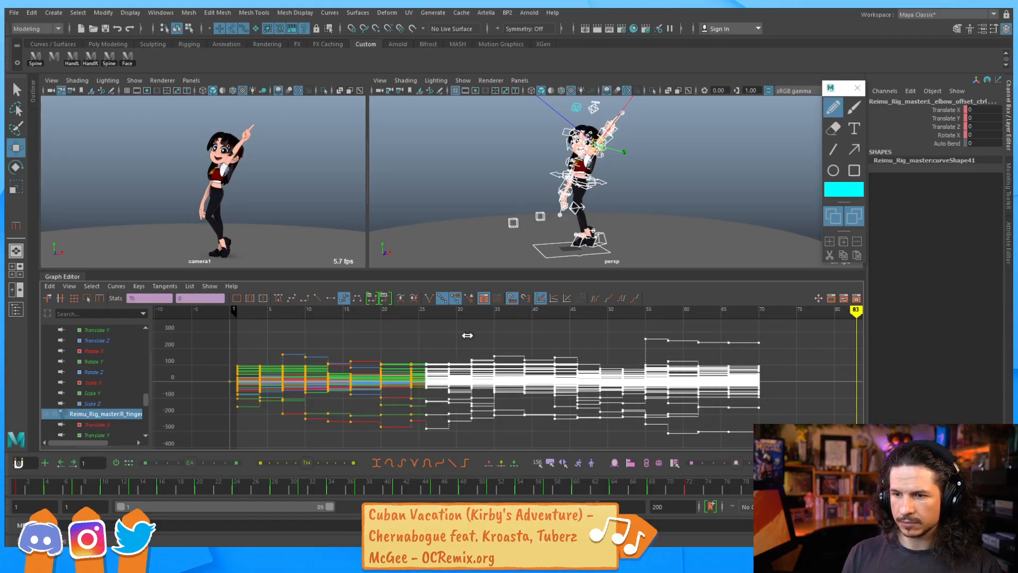
{"action": "middle_click_drag", "start_coordinate": [471, 332], "coordinate": [464, 344], "text": "shift"}
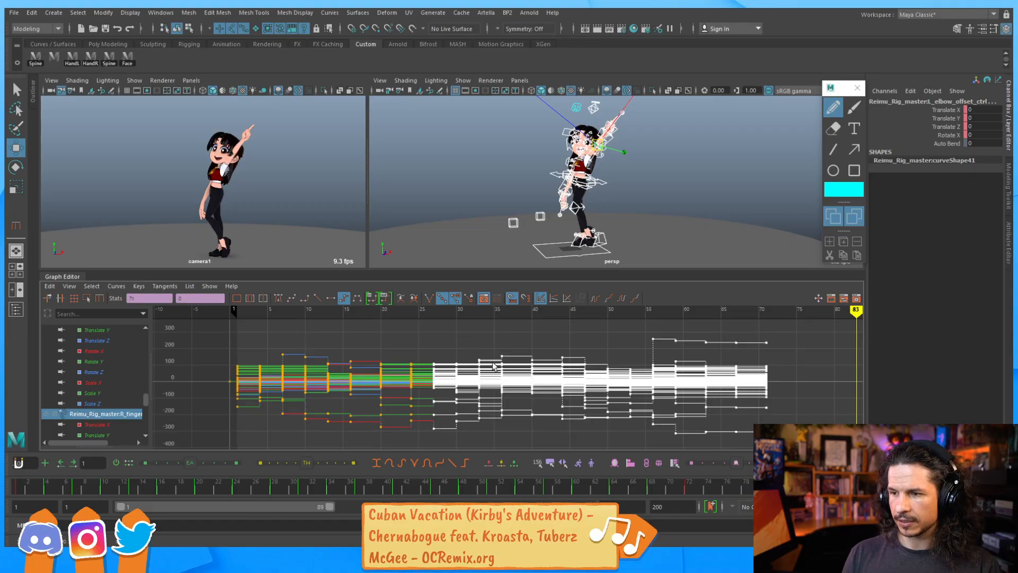
Play back and scrub the animation, selecting the keys after frame 16 to review their timing
{"action": "key", "text": "alt+v"}
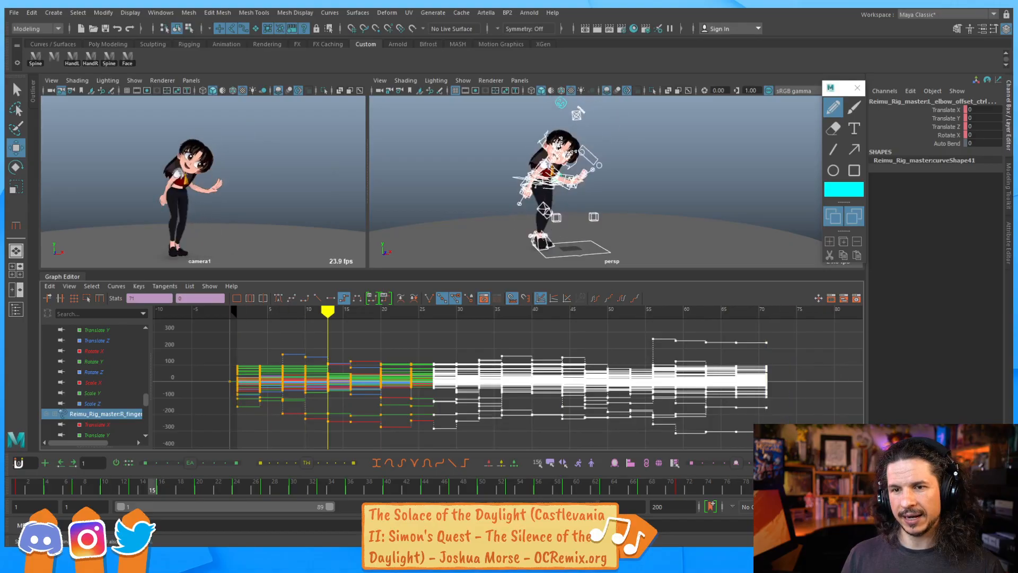
{"action": "left_click_drag", "start_coordinate": [212, 485], "coordinate": [364, 500]}
{"action": "mouse_move", "coordinate": [148, 495]}
{"action": "left_mouse_down"}
{"action": "mouse_move", "coordinate": [210, 493]}
{"action": "mouse_move", "coordinate": [134, 510]}
{"action": "mouse_move", "coordinate": [159, 511]}
{"action": "left_mouse_up"}
{"action": "left_click_drag", "start_coordinate": [342, 443], "coordinate": [505, 455]}
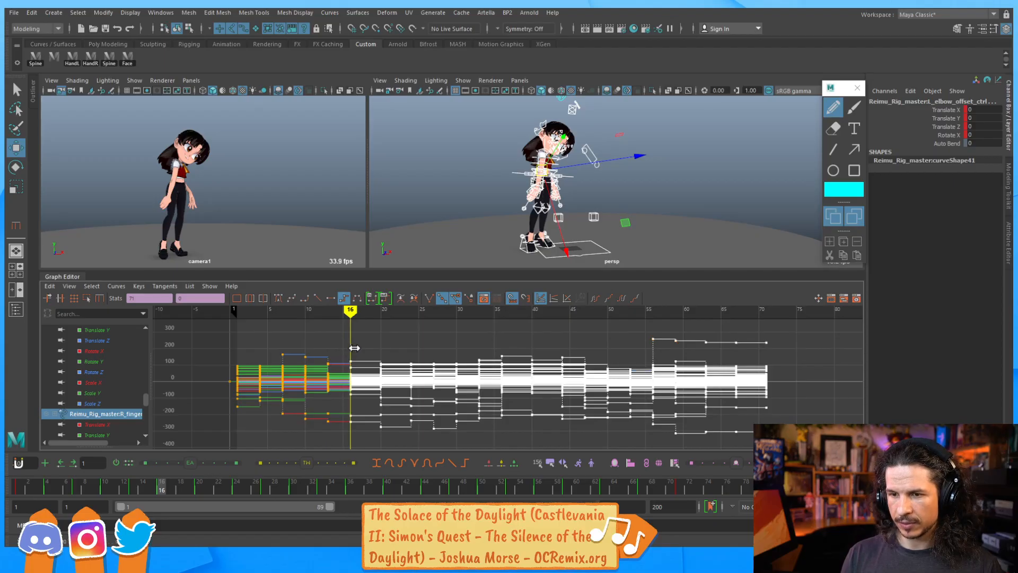
{"action": "middle_click_drag", "start_coordinate": [357, 348], "coordinate": [356, 349], "text": "shift"}
{"action": "left_click_drag", "start_coordinate": [131, 486], "coordinate": [248, 465]}
{"action": "left_click", "coordinate": [399, 333]}
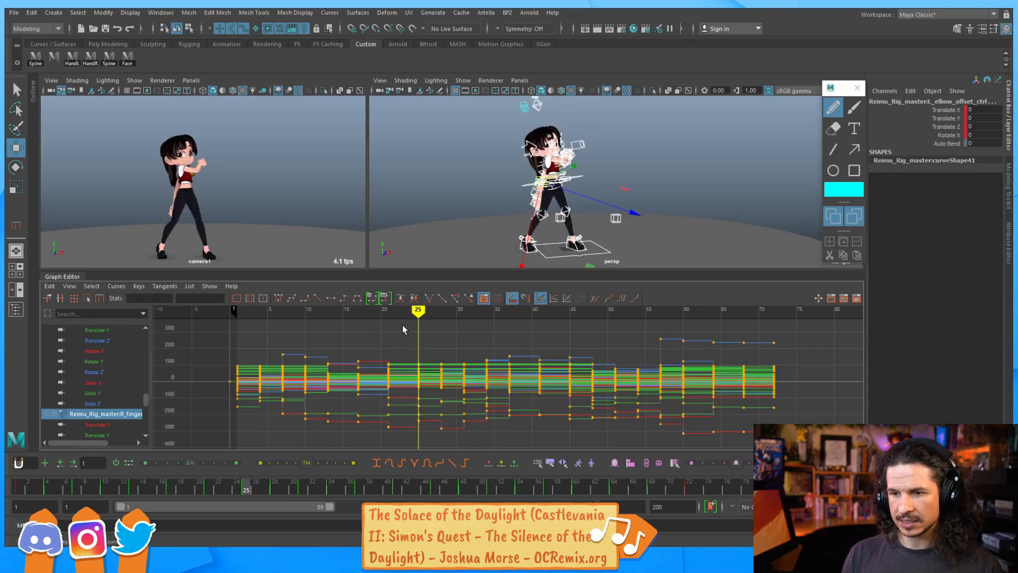
Select the keys from frame 25 onward, shift them about one frame earlier, and play the animation
{"action": "key", "text": "shift+Right"}
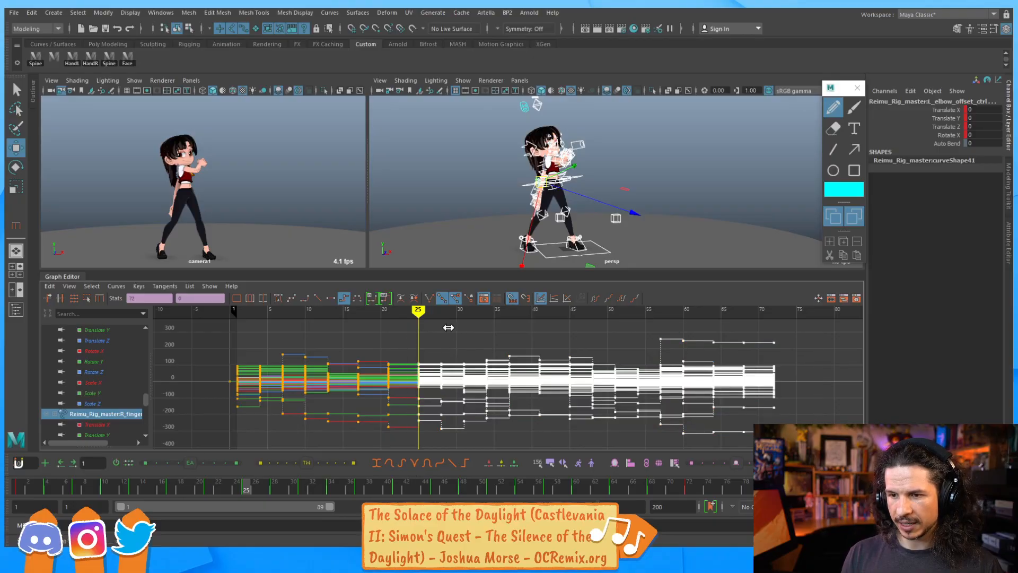
{"action": "middle_click_drag", "start_coordinate": [442, 330], "coordinate": [439, 333], "text": "shift"}
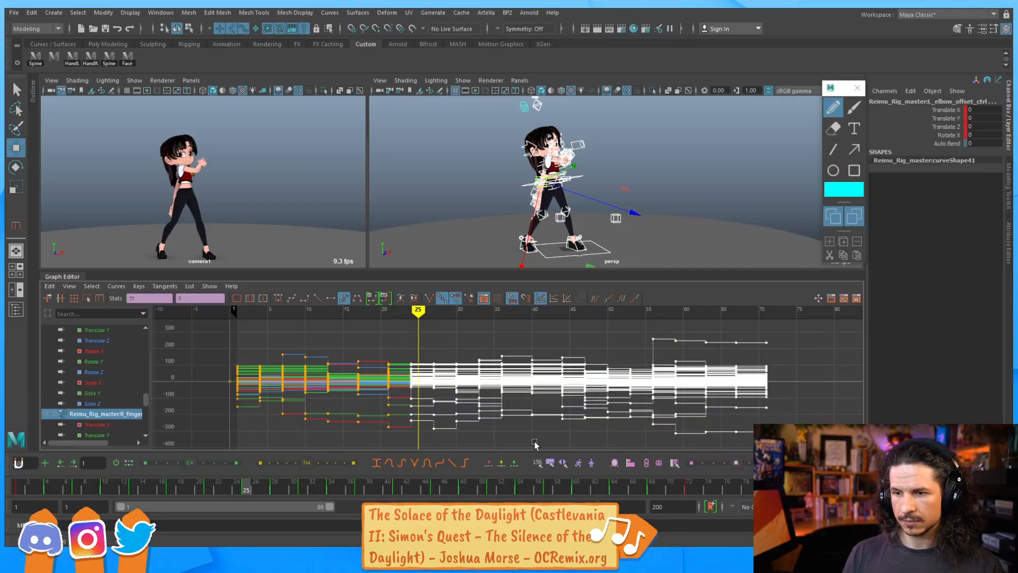
{"action": "key", "text": "alt+v"}
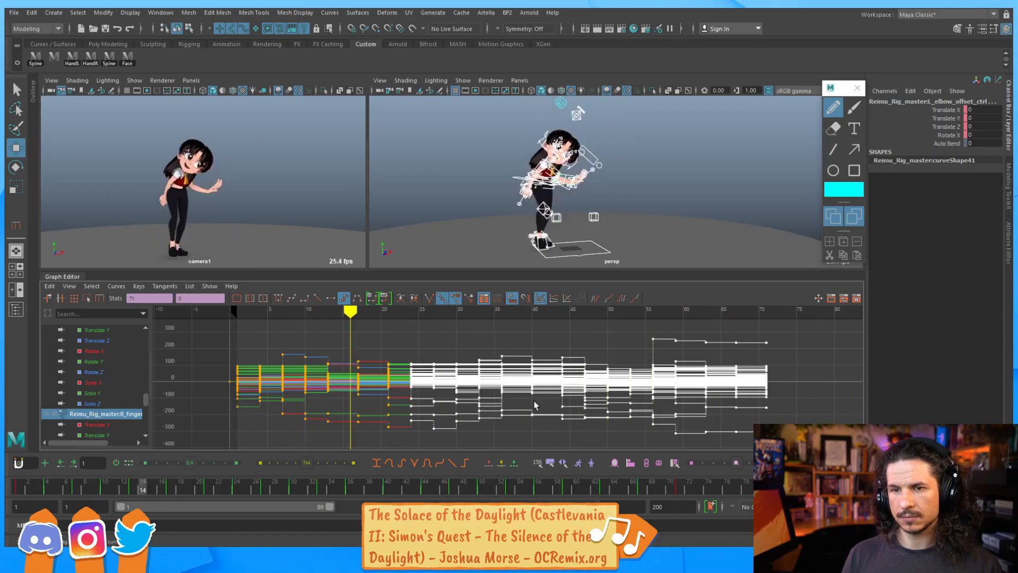
Shift the keys from about frame 43 onward one frame earlier and scrub through the animation to review the timing
{"action": "mouse_move", "coordinate": [446, 485]}
{"action": "left_mouse_down"}
{"action": "mouse_move", "coordinate": [475, 482]}
{"action": "mouse_move", "coordinate": [325, 485]}
{"action": "mouse_move", "coordinate": [387, 486]}
{"action": "mouse_move", "coordinate": [384, 498]}
{"action": "mouse_move", "coordinate": [423, 500]}
{"action": "mouse_move", "coordinate": [397, 497]}
{"action": "mouse_move", "coordinate": [558, 486]}
{"action": "mouse_move", "coordinate": [459, 488]}
{"action": "left_mouse_up"}
{"action": "left_click", "coordinate": [526, 342]}
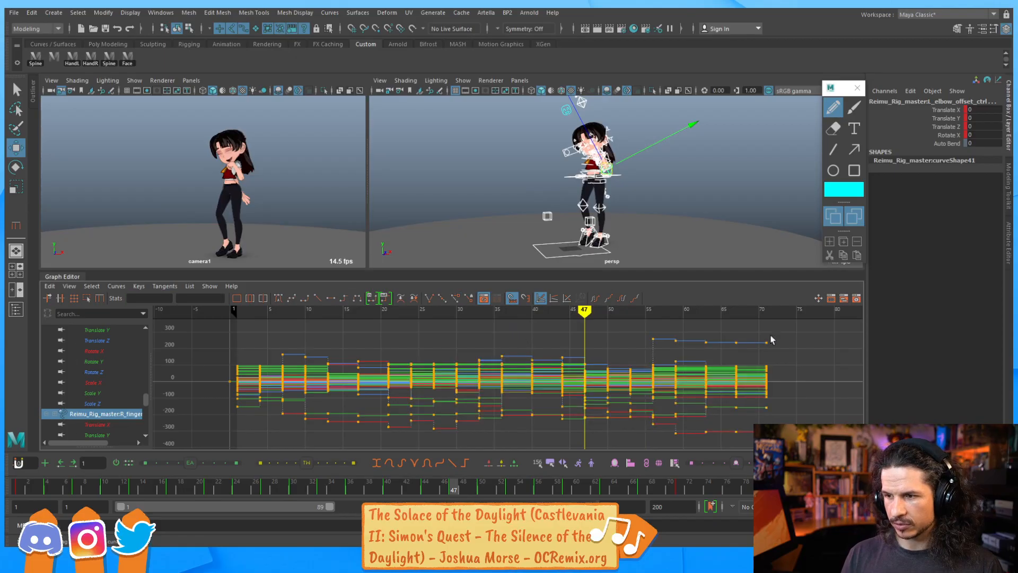
{"action": "middle_click_drag", "start_coordinate": [559, 332], "coordinate": [549, 336], "text": "shift"}
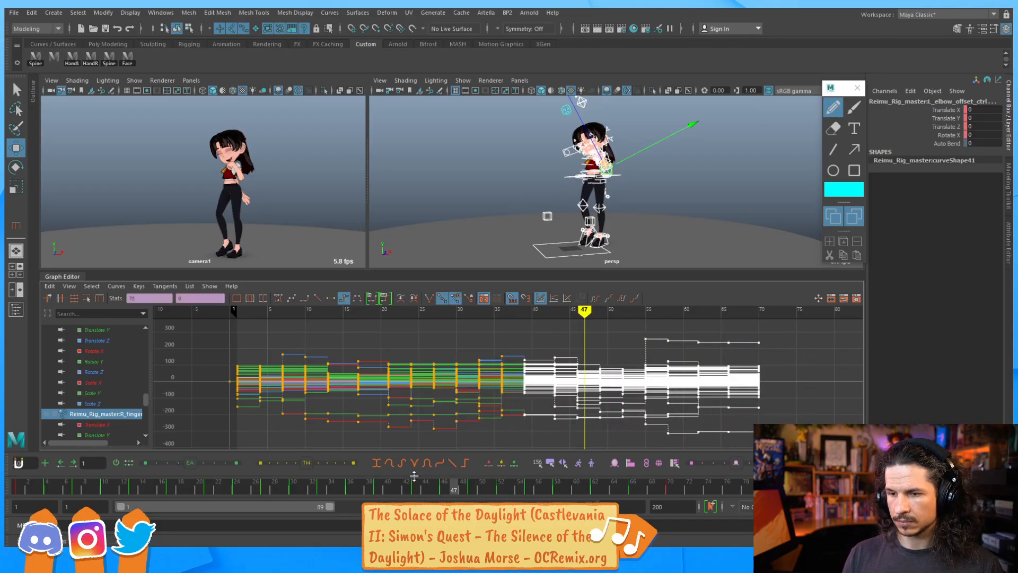
{"action": "left_click_drag", "start_coordinate": [370, 494], "coordinate": [596, 450]}
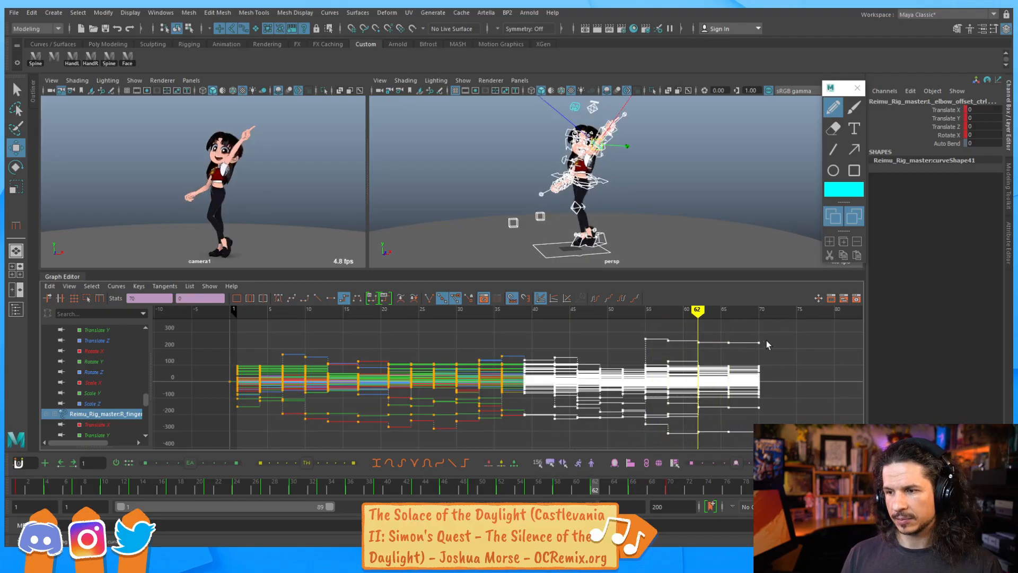
Select the keys from about frame 61 onward, shift them about one frame earlier, and deselect them
{"action": "left_click_drag", "start_coordinate": [690, 440], "coordinate": [770, 332]}
{"action": "middle_click_drag", "start_coordinate": [759, 362], "coordinate": [744, 363], "text": "shift"}
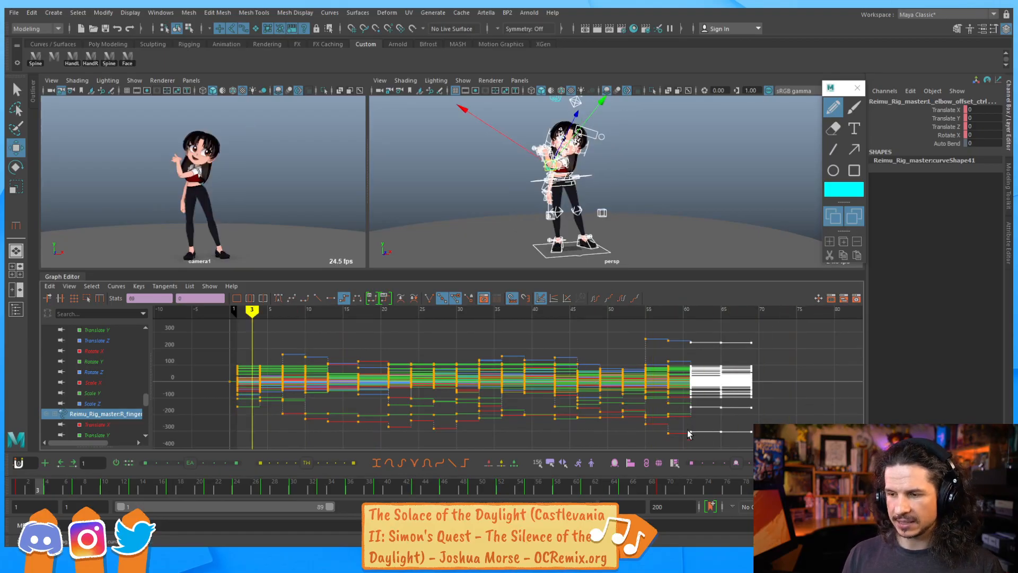
{"action": "left_click", "coordinate": [710, 440]}
Scrub to the end of the animation and set the playback range end frame to 73
{"action": "left_click_drag", "start_coordinate": [663, 485], "coordinate": [699, 496]}
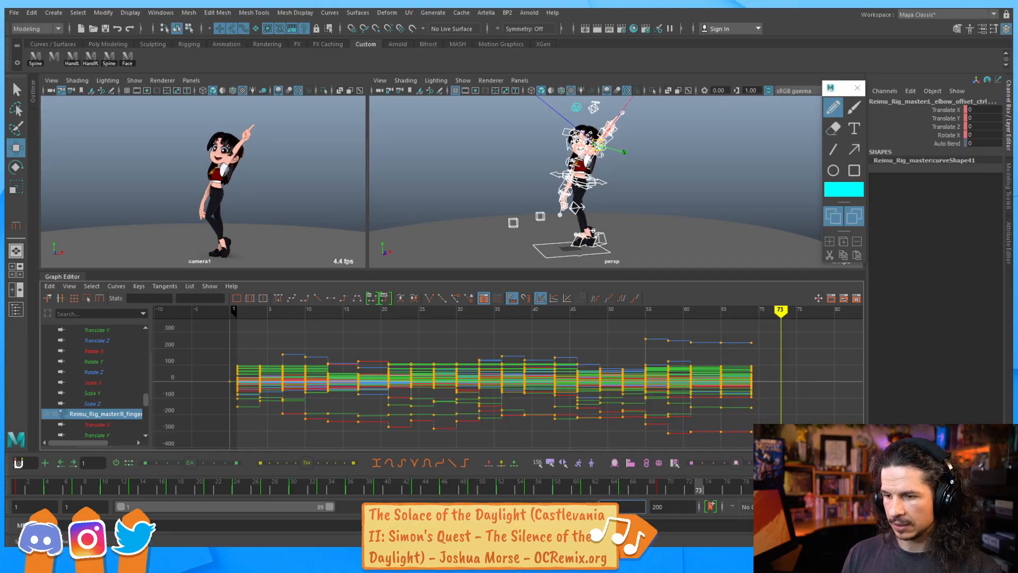
{"action": "type", "text": "73"}
{"action": "key", "text": "Return"}
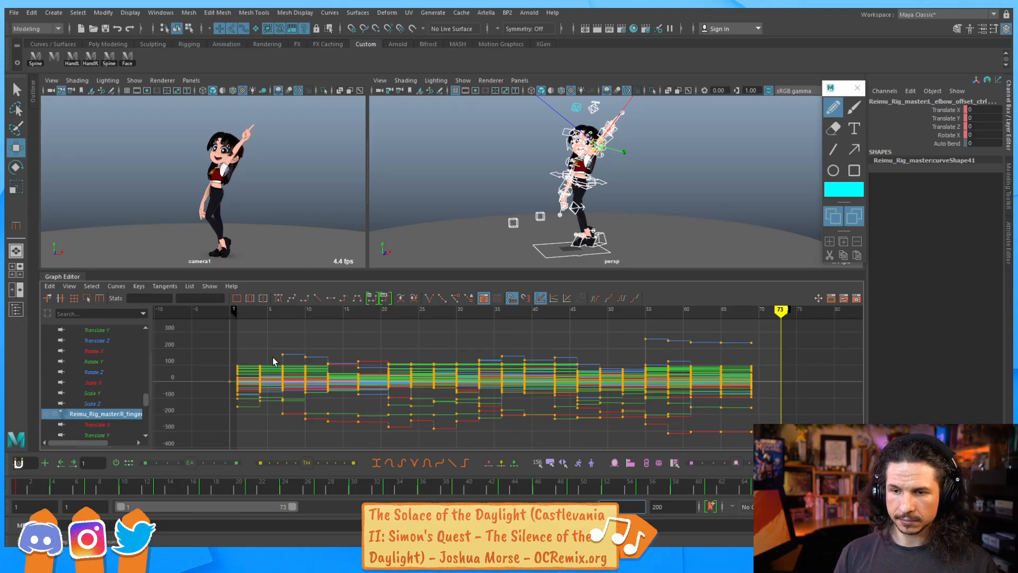
Playblast the animation to the Reimu Dance folder on the Desktop as Reimu_v003
{"action": "left_click", "coordinate": [271, 174]}
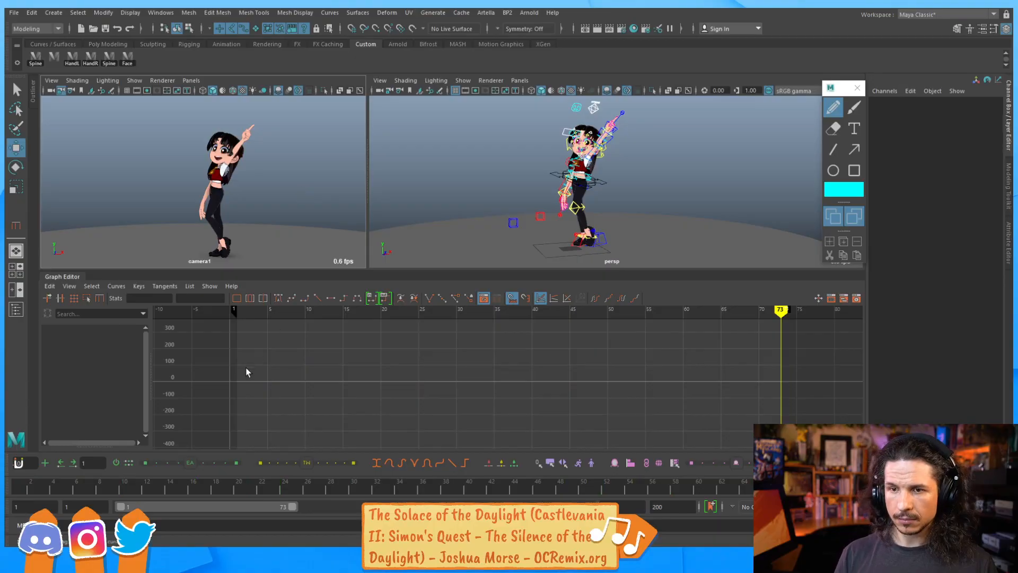
{"action": "right_click", "coordinate": [228, 487]}
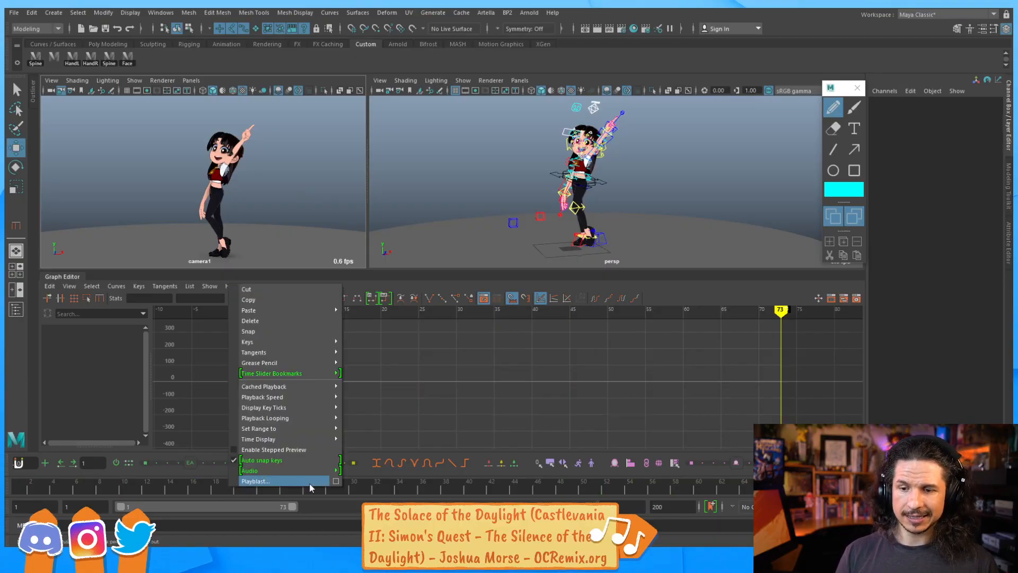
{"action": "left_click", "coordinate": [336, 483]}
{"action": "scroll", "coordinate": [622, 325], "scroll_direction": "down", "scroll_amount": 2}
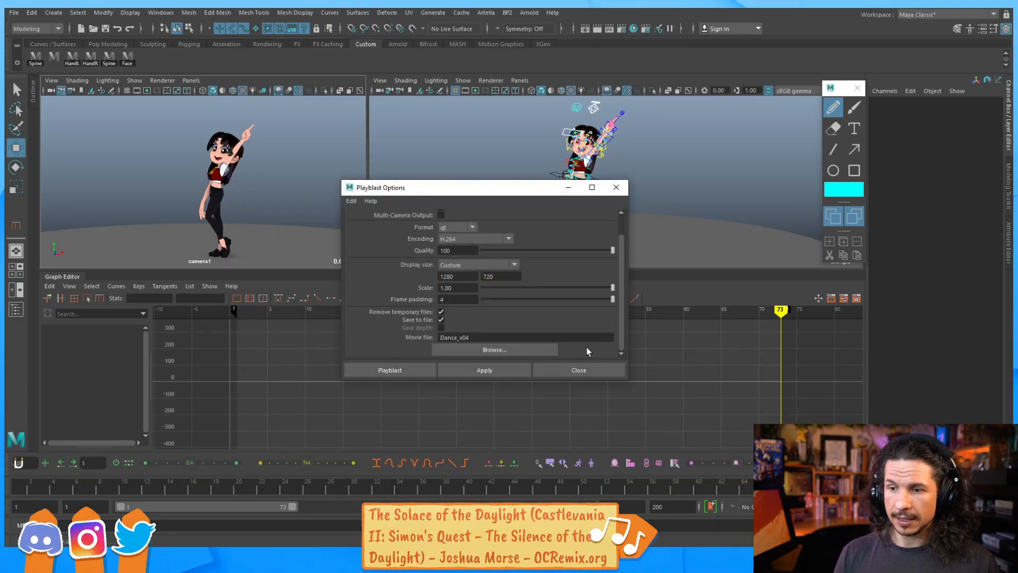
{"action": "left_click", "coordinate": [547, 348]}
{"action": "left_click", "coordinate": [262, 210]}
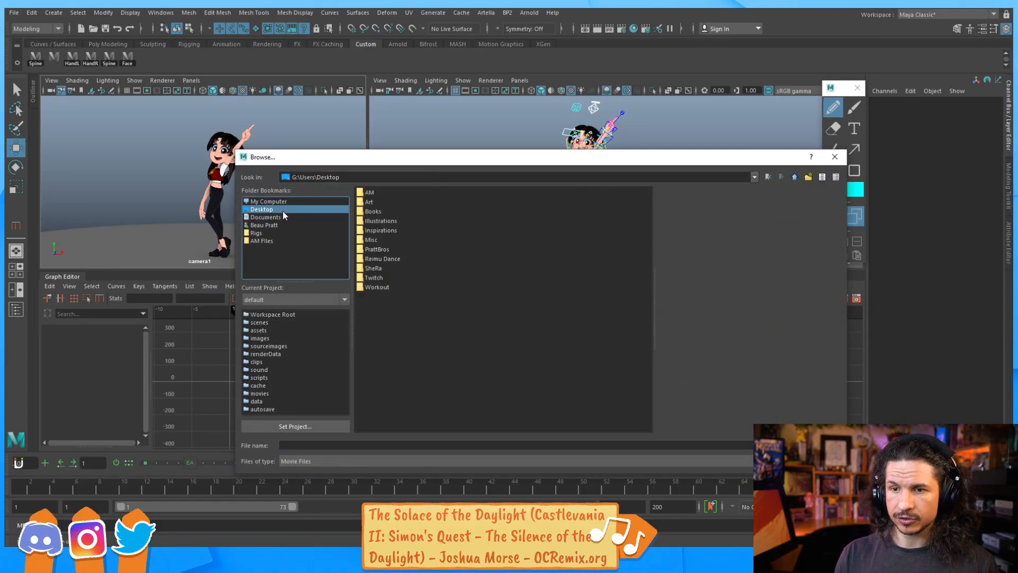
{"action": "double_click", "coordinate": [383, 259]}
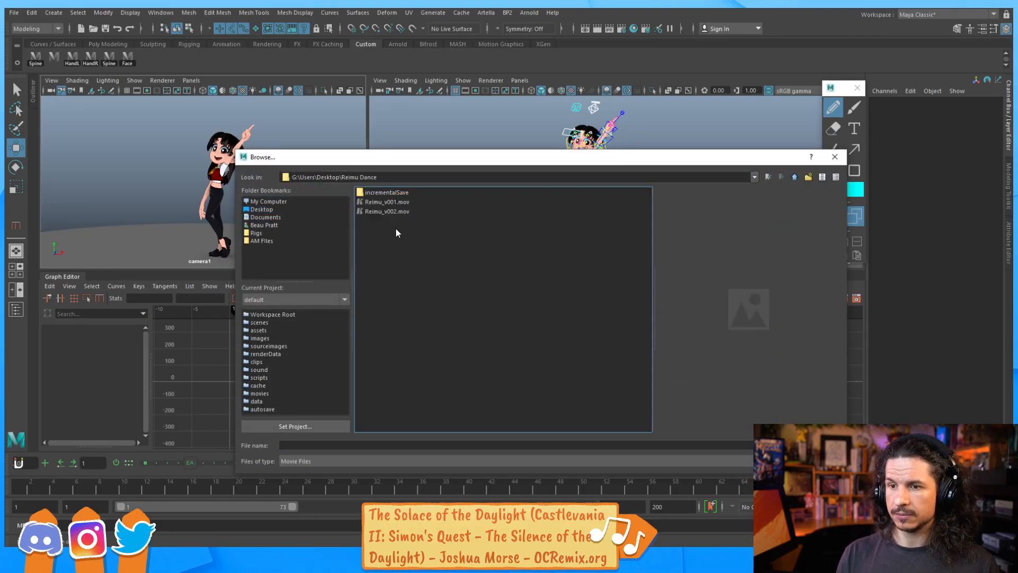
{"action": "left_click", "coordinate": [313, 446]}
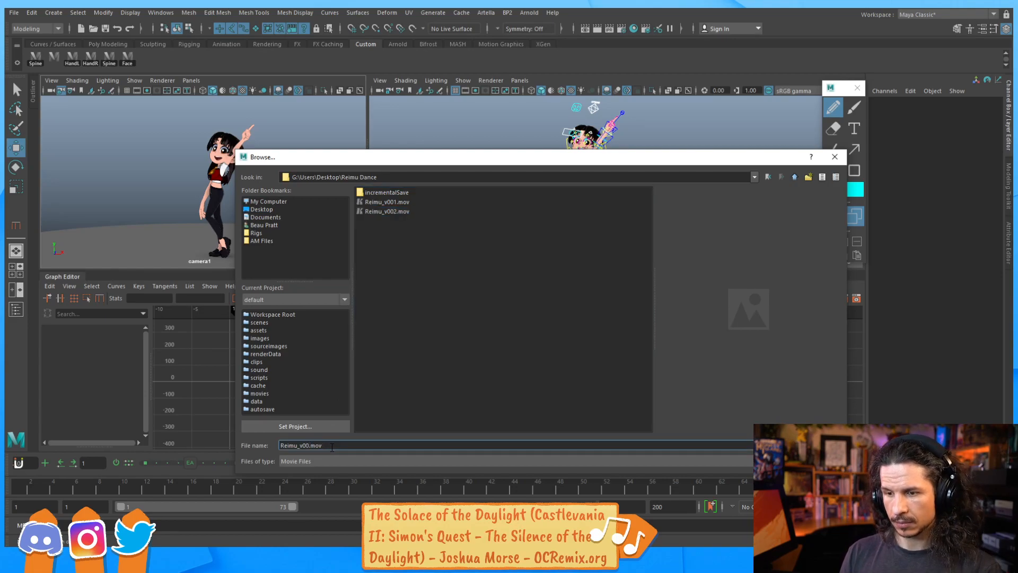
{"action": "key", "text": "Return"}
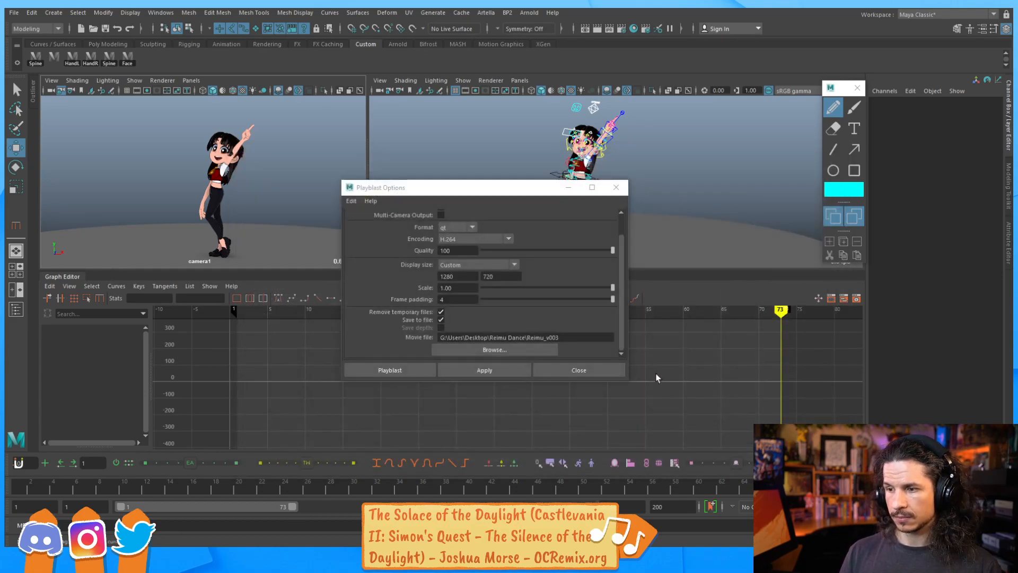
{"action": "left_click", "coordinate": [411, 370]}
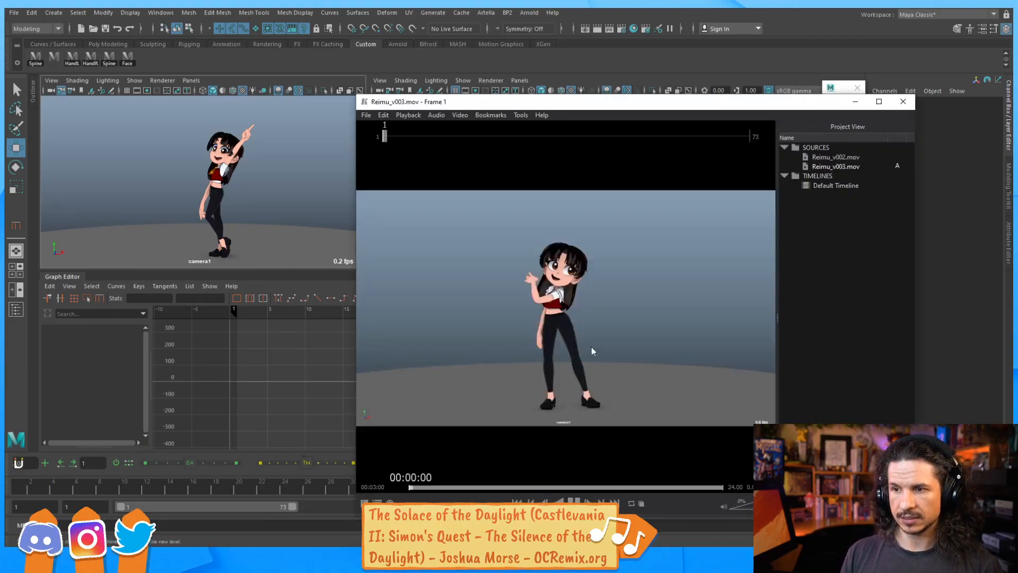
Maximize the movie viewer, play Reimu_v003, and switch between Reimu_v002 and Reimu_v003 to compare them
{"action": "double_click", "coordinate": [678, 102]}
{"action": "key", "text": "space"}
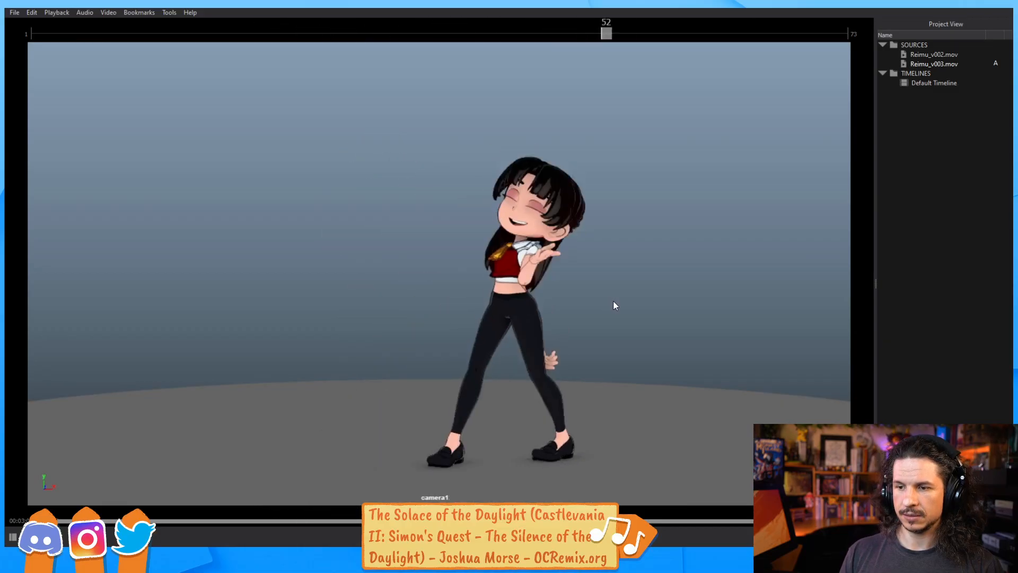
{"action": "double_click", "coordinate": [936, 54]}
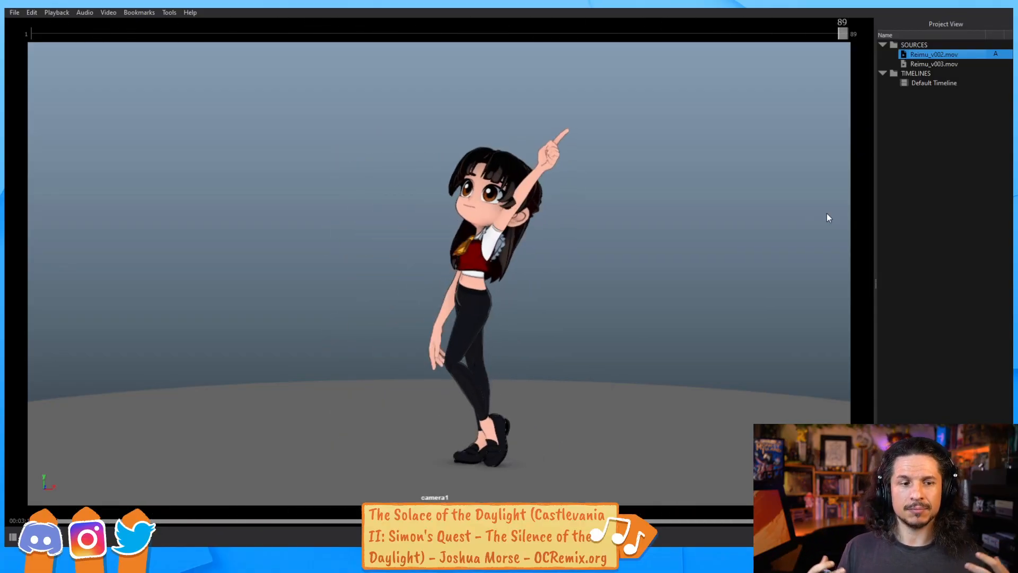
{"action": "double_click", "coordinate": [938, 64]}
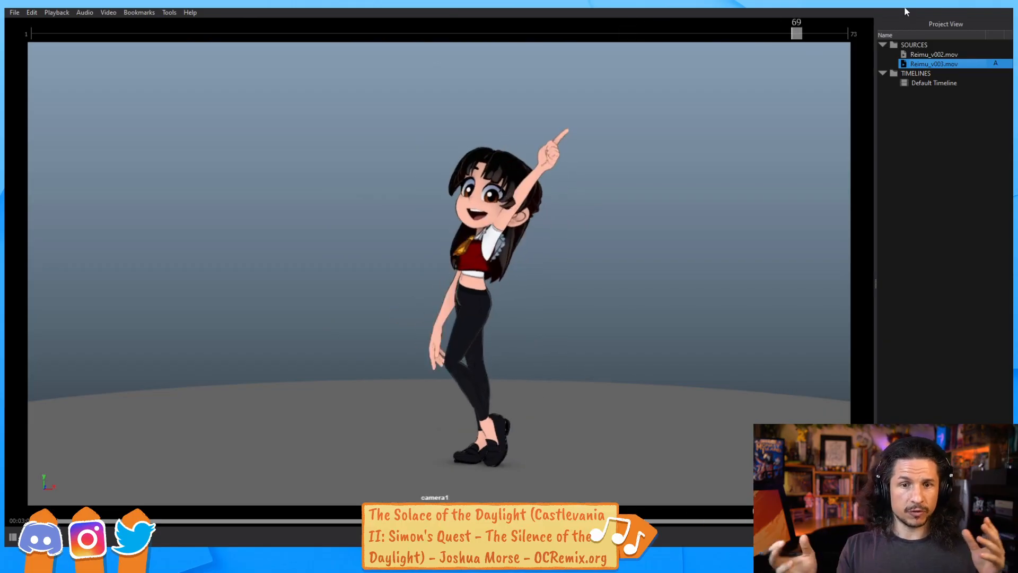
{"action": "left_click", "coordinate": [927, 55]}
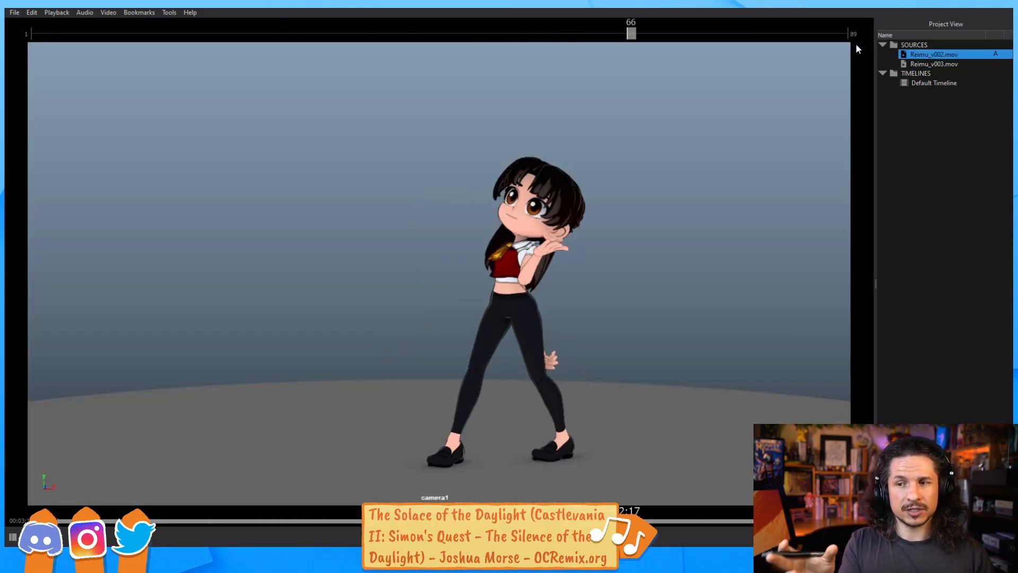